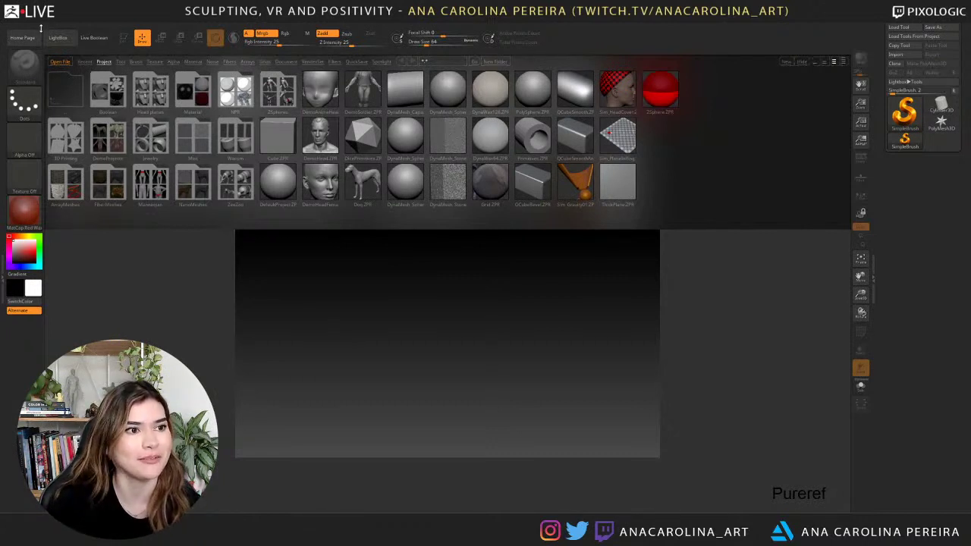
Resize the document canvas so it fills the whole workspace.
{"action": "left_click", "coordinate": [75, 25]}
{"action": "left_click", "coordinate": [92, 110]}
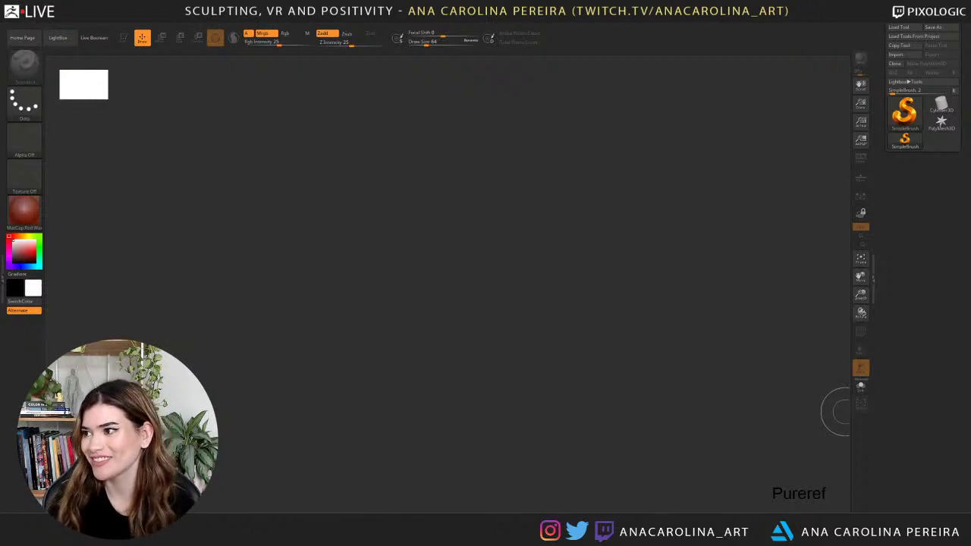
Switch to Pinterest in the browser, enlarge the page and look through the animal pins on the Mammals board.
{"action": "double_click", "coordinate": [672, 311]}
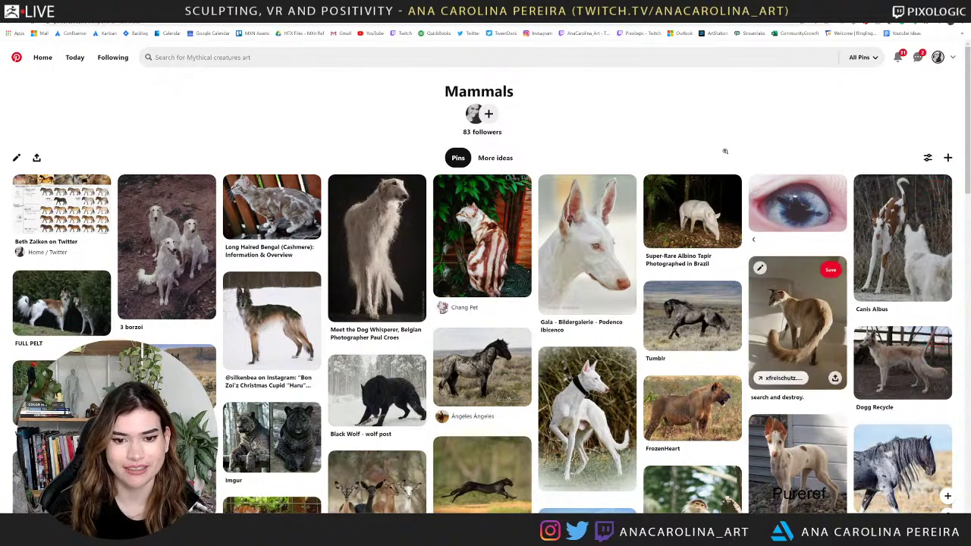
{"action": "scroll", "coordinate": [724, 150], "scroll_direction": "down", "scroll_amount": 3}
{"action": "scroll", "coordinate": [725, 149], "scroll_direction": "down", "scroll_amount": 1}
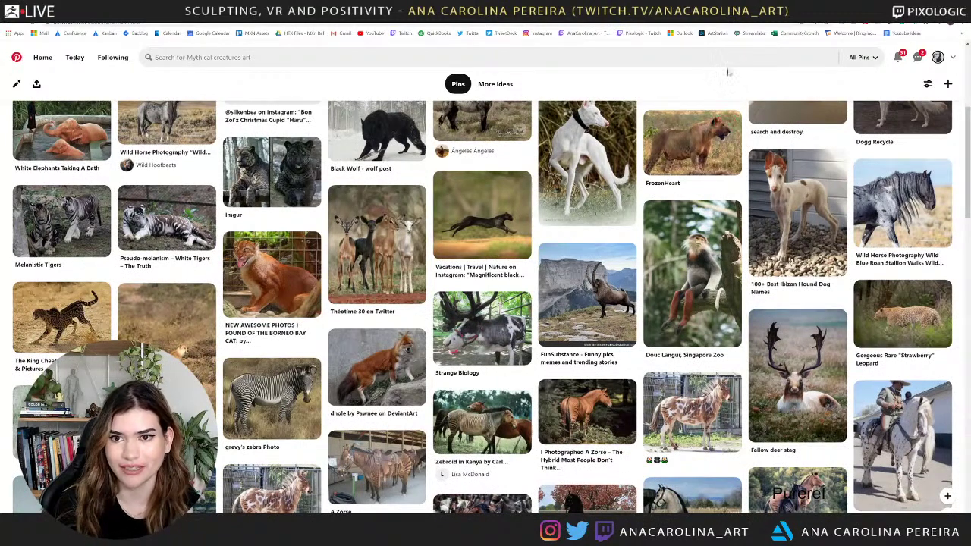
{"action": "key", "text": "ctrl+plus"}
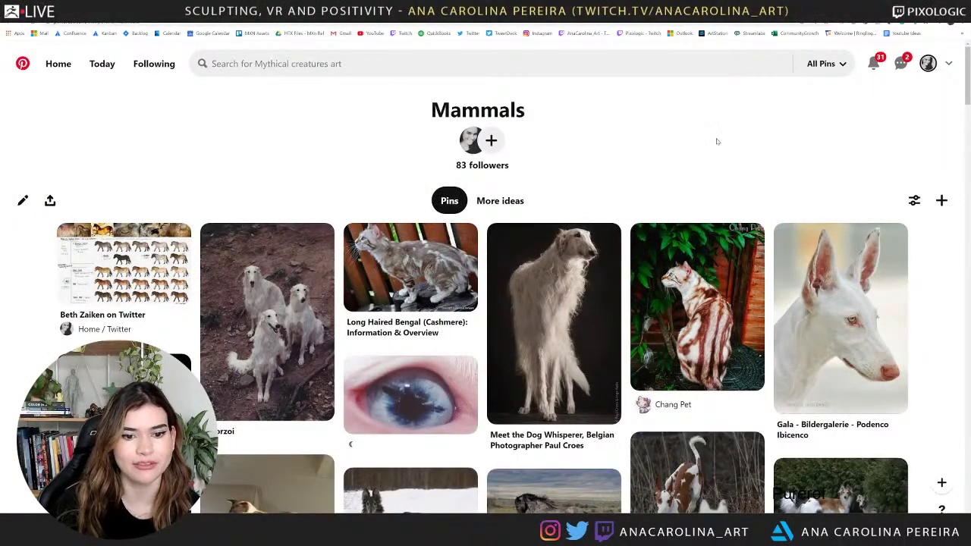
{"action": "scroll", "coordinate": [721, 143], "scroll_direction": "down", "scroll_amount": 1}
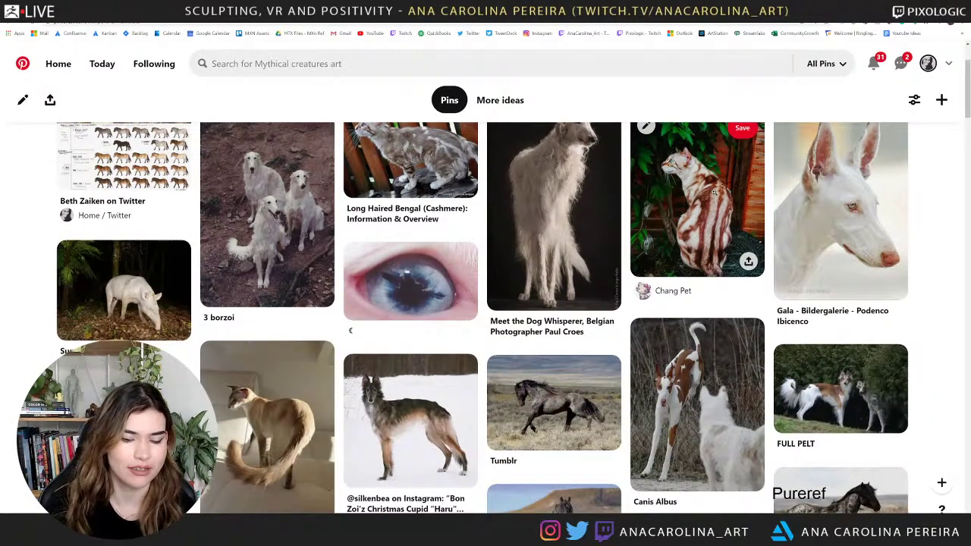
{"action": "scroll", "coordinate": [714, 192], "scroll_direction": "down", "scroll_amount": 2}
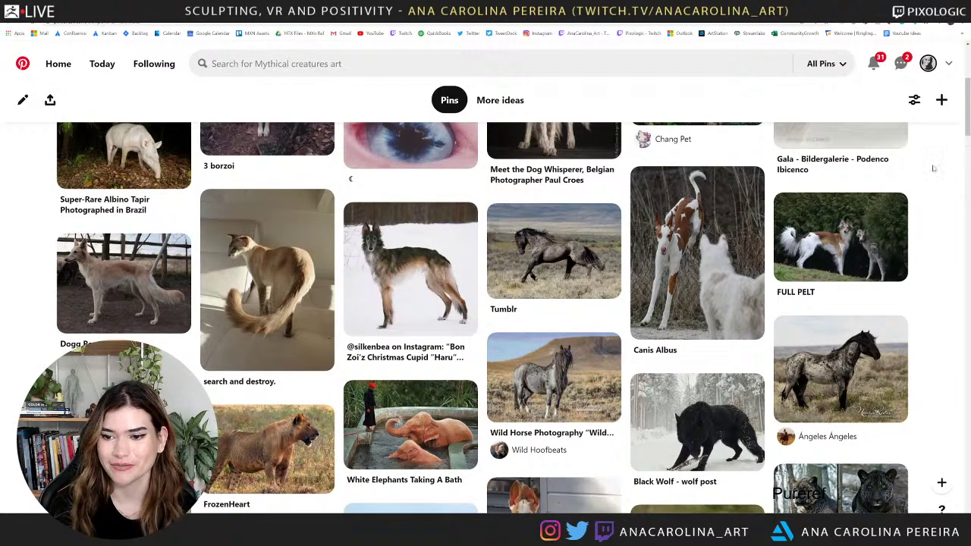
{"action": "scroll", "coordinate": [933, 171], "scroll_direction": "down", "scroll_amount": 3}
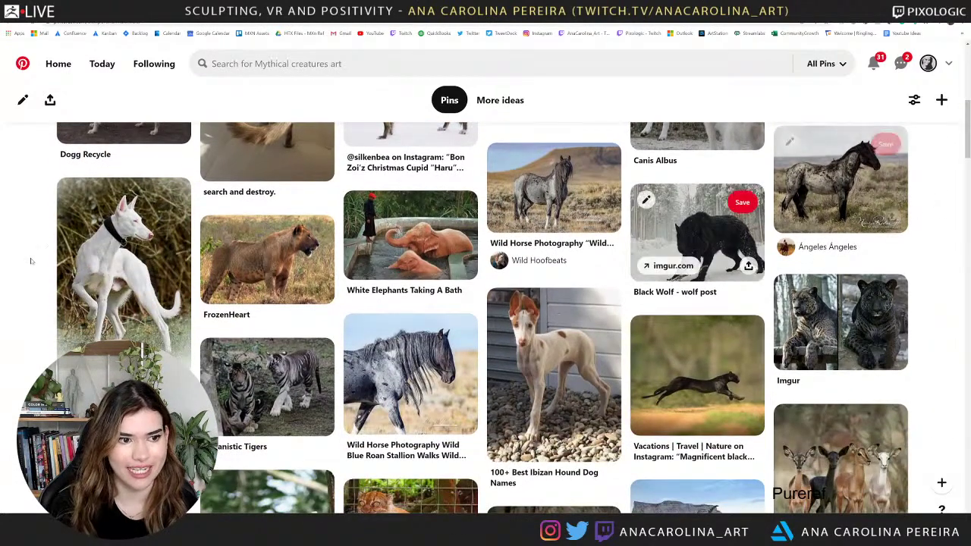
{"action": "scroll", "coordinate": [152, 266], "scroll_direction": "down", "scroll_amount": 1}
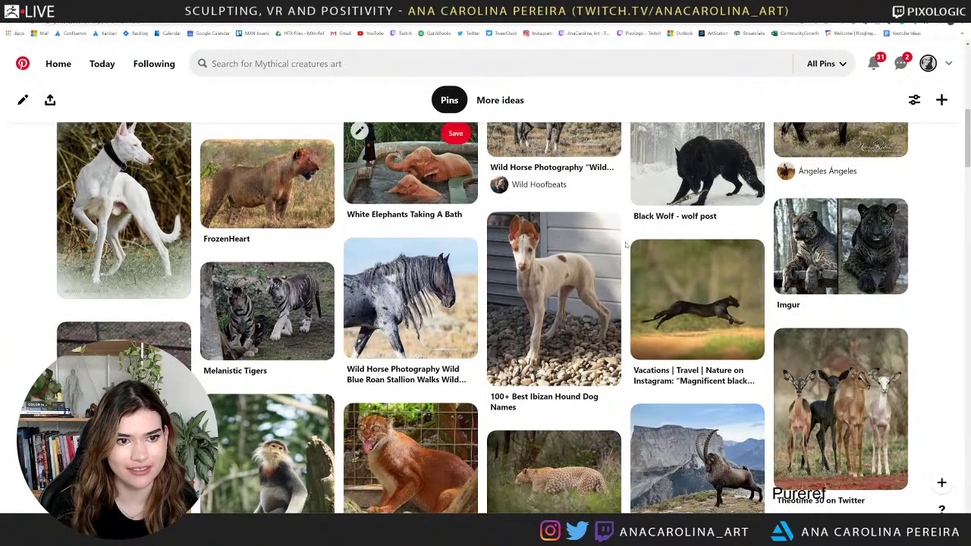
View the spotted lion pin and the Borneo bay cat pin up close, returning to the Mammals board each time.
{"action": "left_click", "coordinate": [262, 191]}
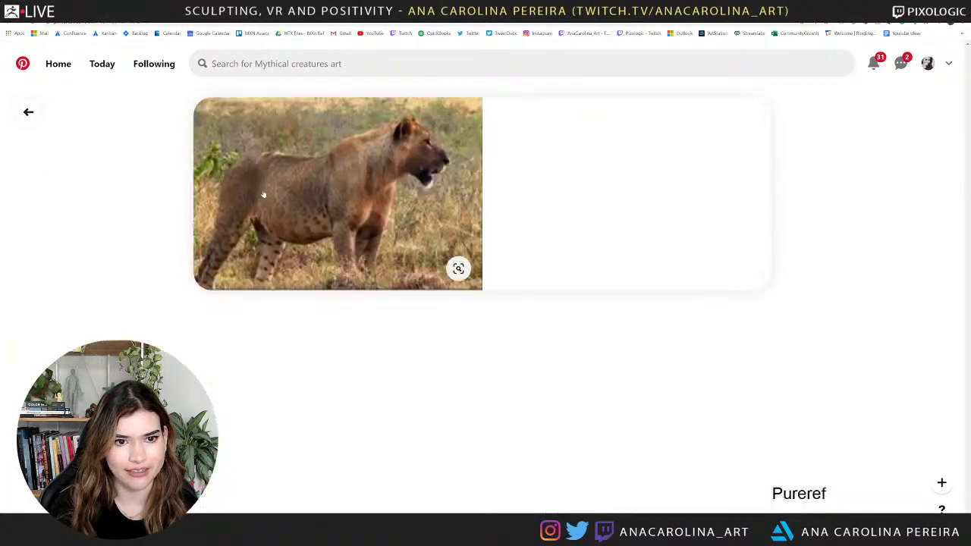
{"action": "left_click", "coordinate": [27, 111]}
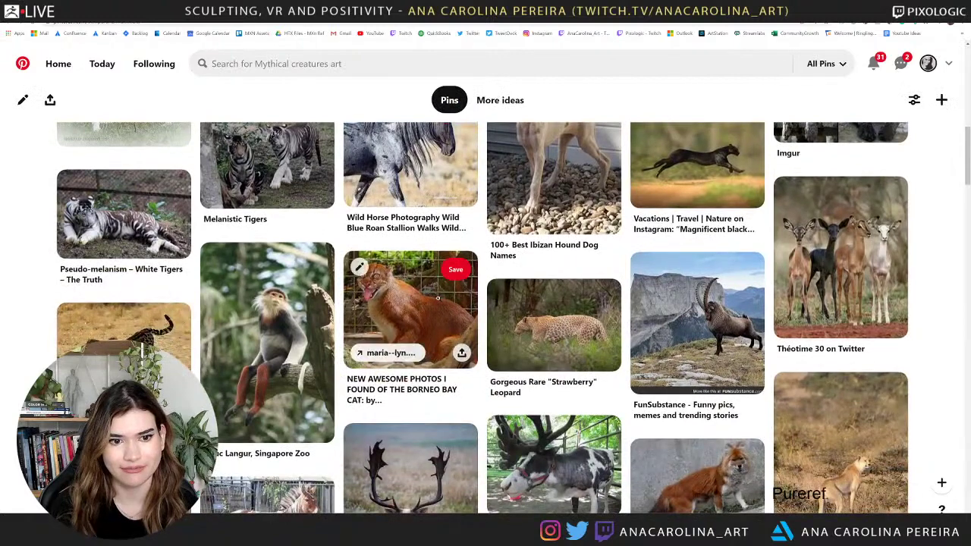
{"action": "left_click", "coordinate": [438, 298]}
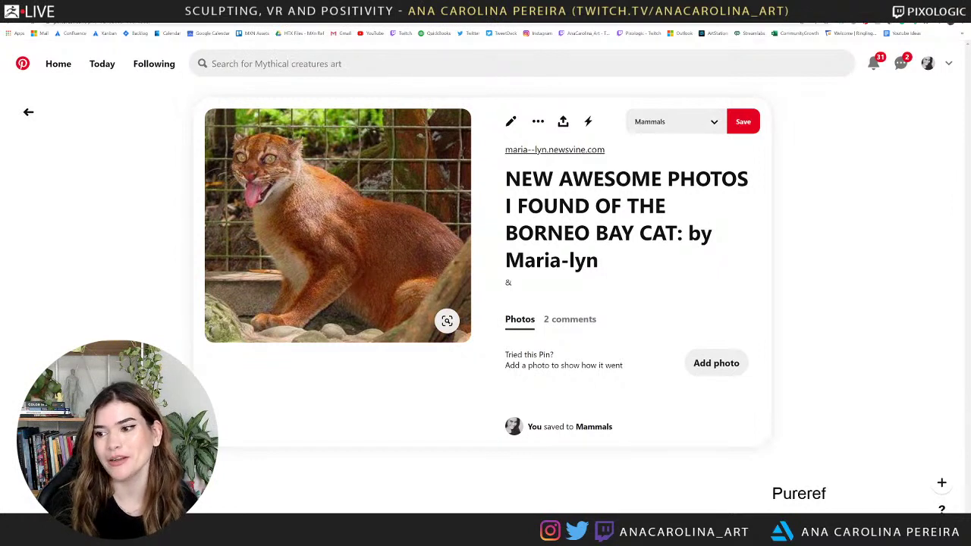
{"action": "left_click", "coordinate": [26, 113]}
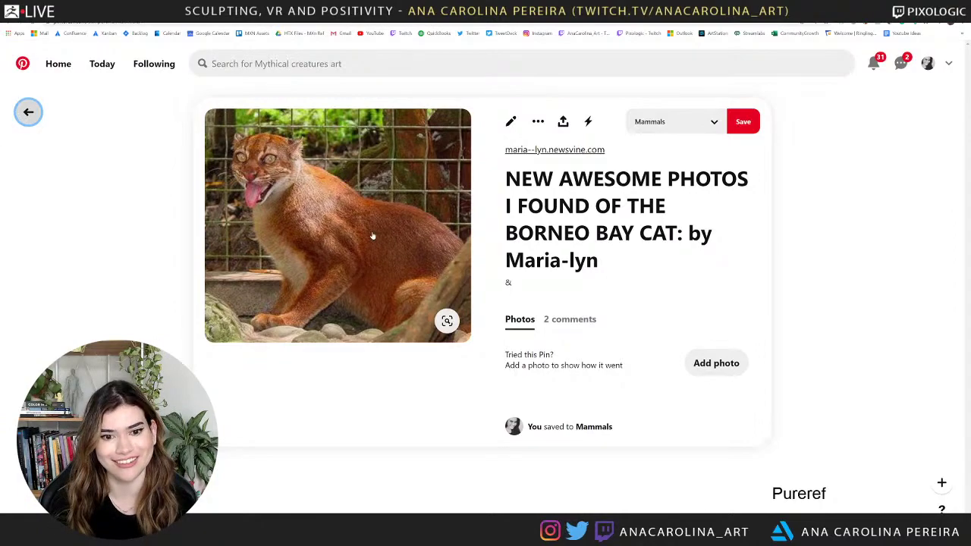
{"action": "scroll", "coordinate": [305, 214], "scroll_direction": "down", "scroll_amount": 4}
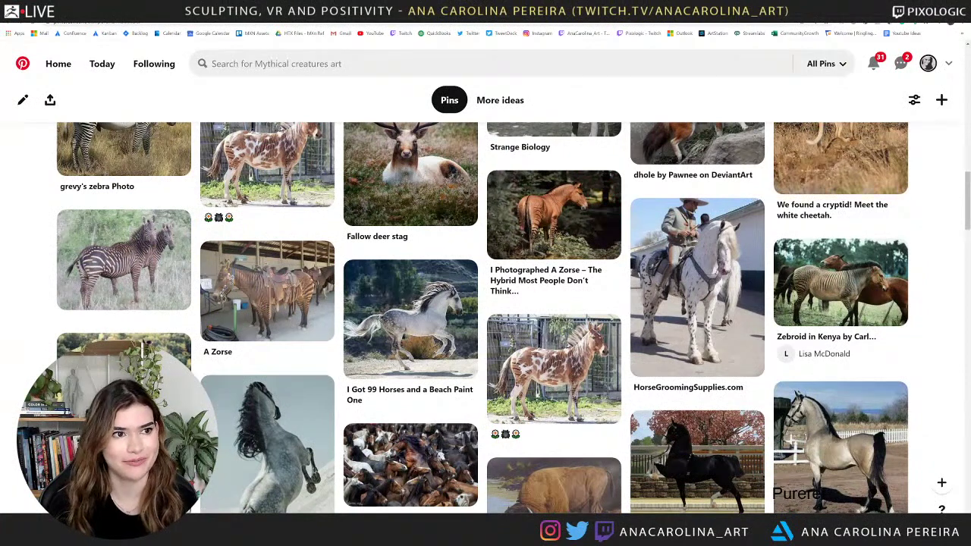
Search Google Images for "great dane" in a new browser tab.
{"action": "key", "text": "ctrl+t"}
{"action": "type", "text": "great da"}
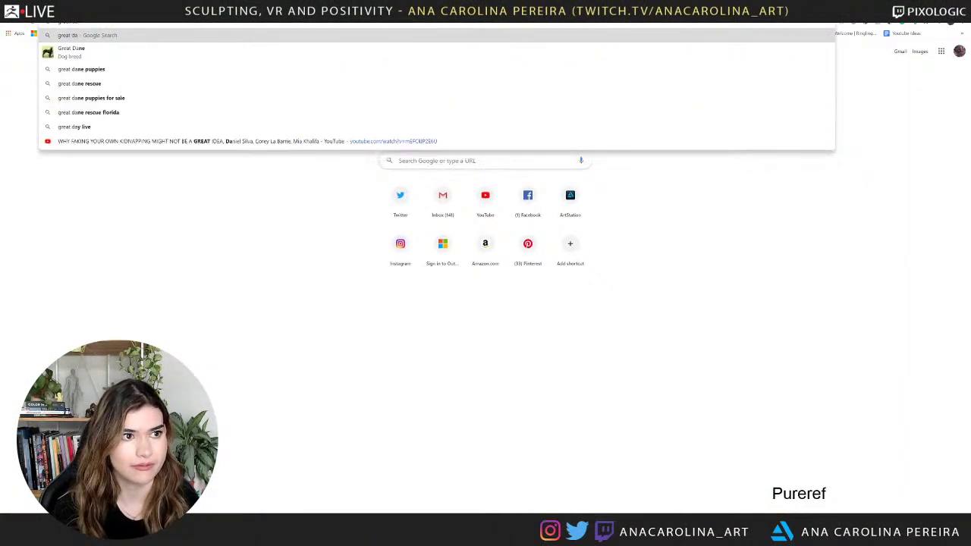
{"action": "type", "text": "ne"}
{"action": "key", "text": "Return"}
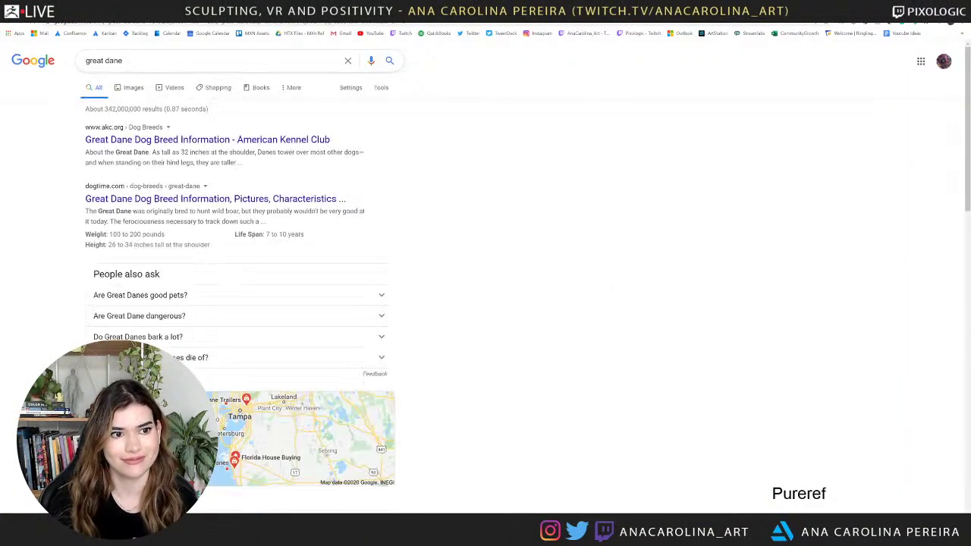
{"action": "left_click", "coordinate": [131, 88]}
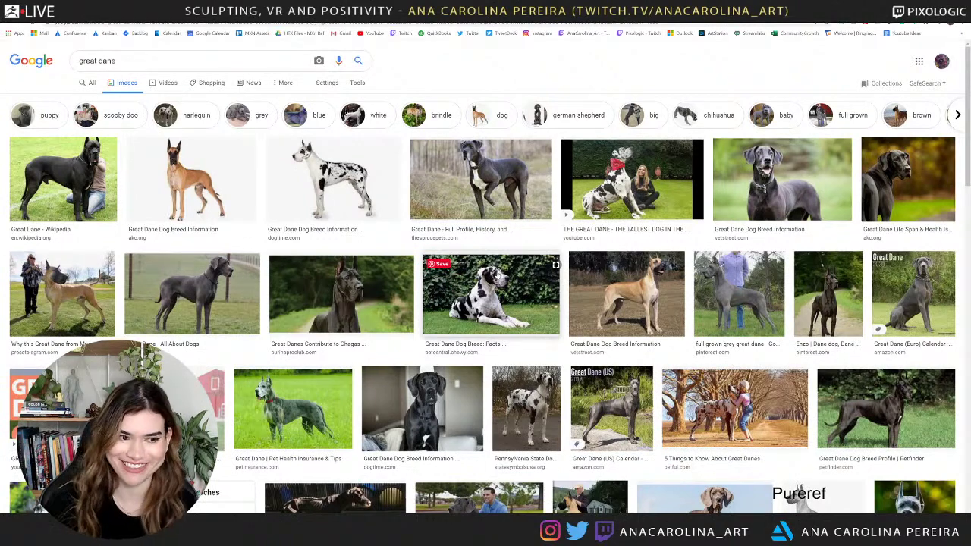
Preview the black Great Dane portrait and the merle Great Dane among the image results.
{"action": "left_click", "coordinate": [371, 296]}
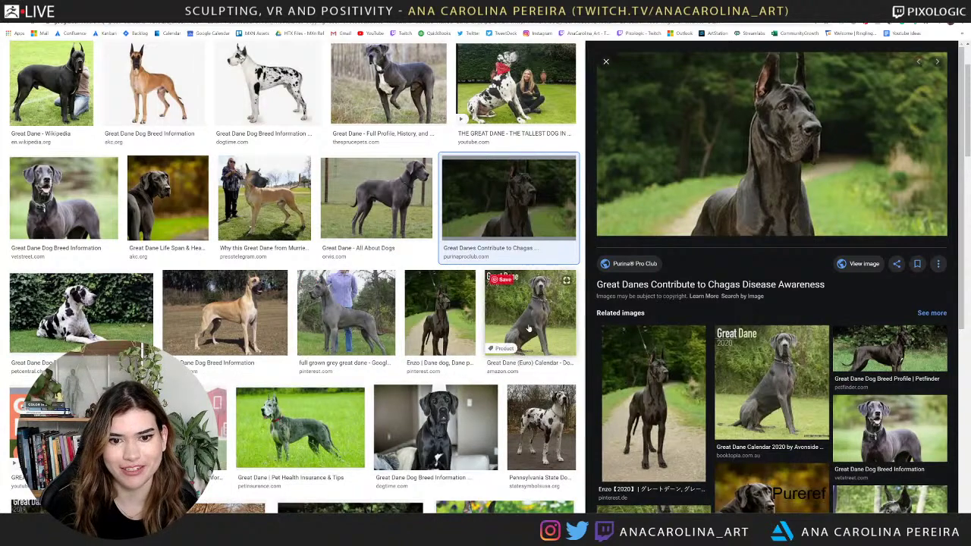
{"action": "scroll", "coordinate": [527, 326], "scroll_direction": "down", "scroll_amount": 3}
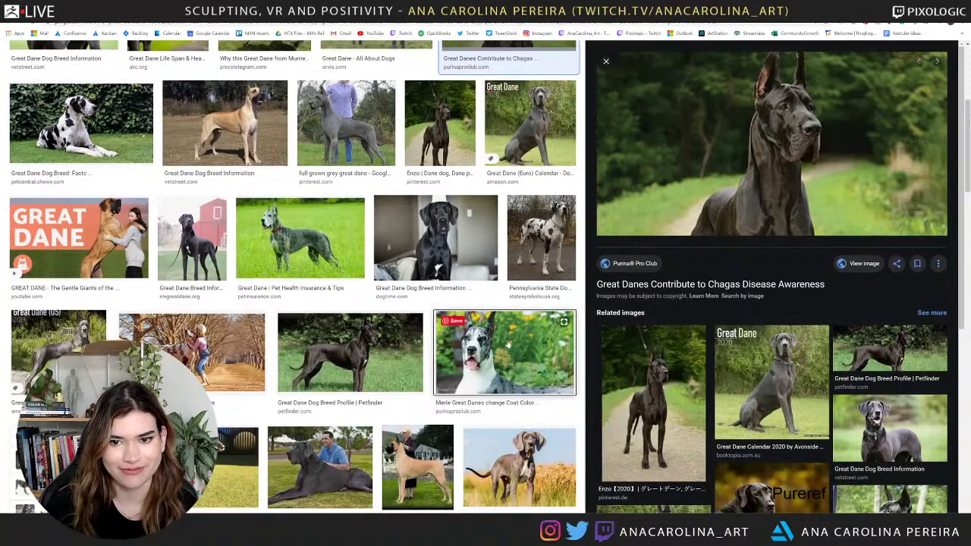
{"action": "left_click", "coordinate": [508, 345]}
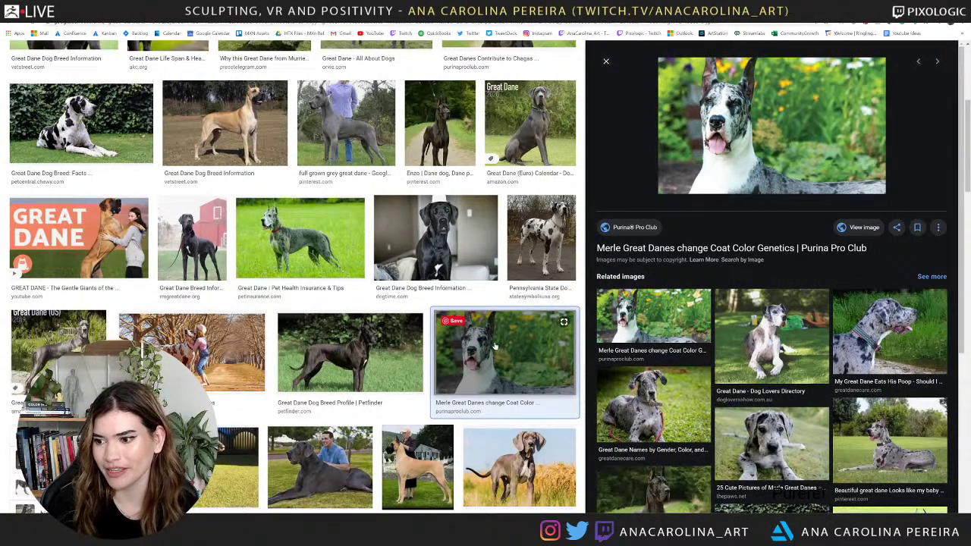
{"action": "scroll", "coordinate": [493, 346], "scroll_direction": "down", "scroll_amount": 1}
{"action": "scroll", "coordinate": [493, 347], "scroll_direction": "down", "scroll_amount": 2}
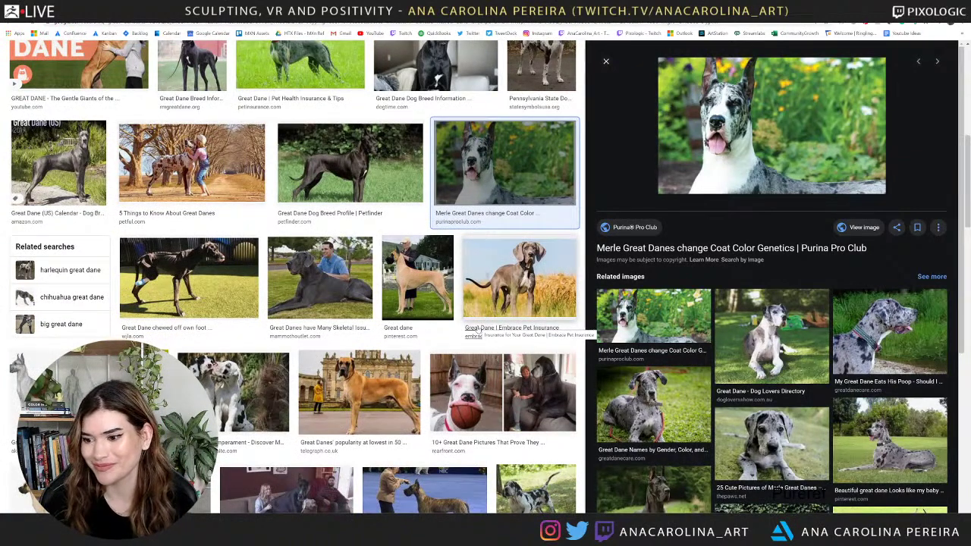
Find the Velocity Great Danes portrait of two black dogs further down the image results and preview it.
{"action": "scroll", "coordinate": [478, 331], "scroll_direction": "down", "scroll_amount": 1}
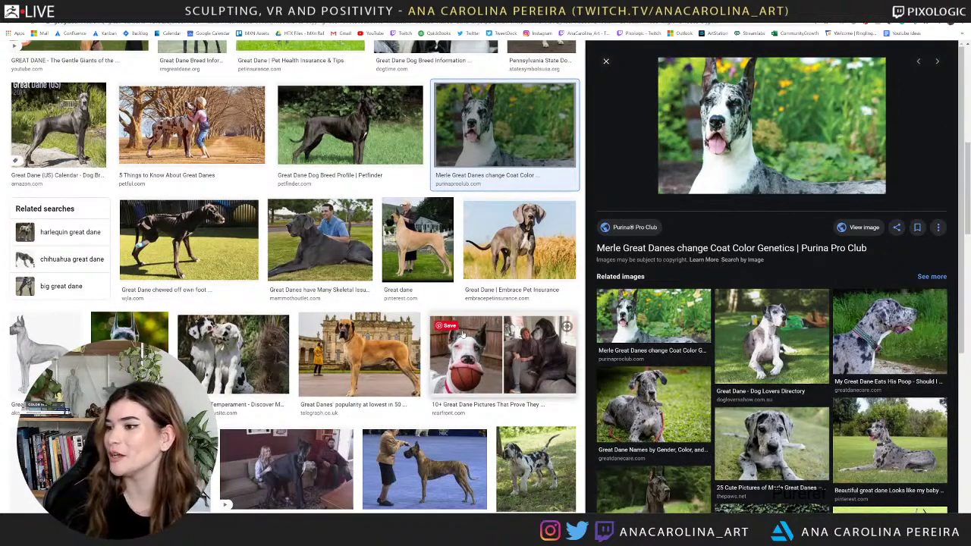
{"action": "scroll", "coordinate": [454, 336], "scroll_direction": "down", "scroll_amount": 3}
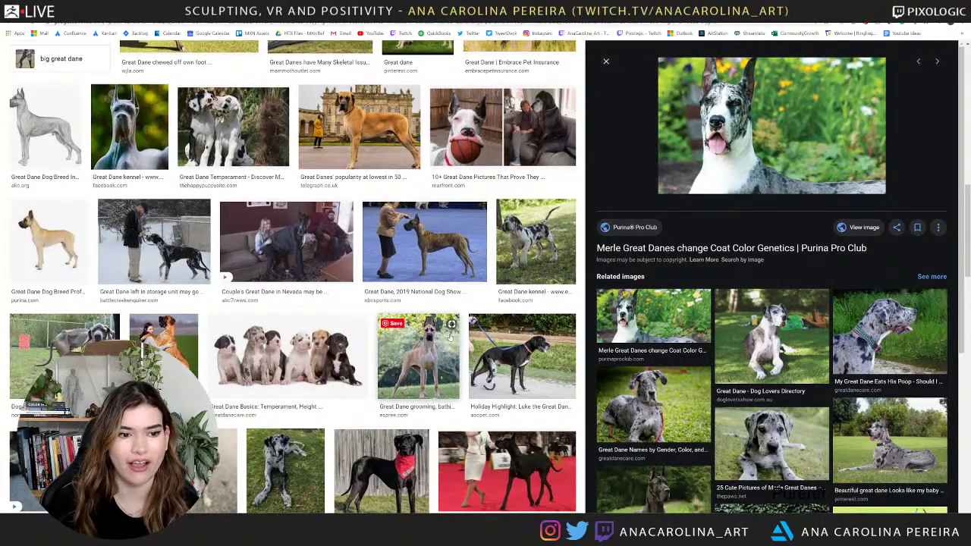
{"action": "scroll", "coordinate": [452, 326], "scroll_direction": "down", "scroll_amount": 3}
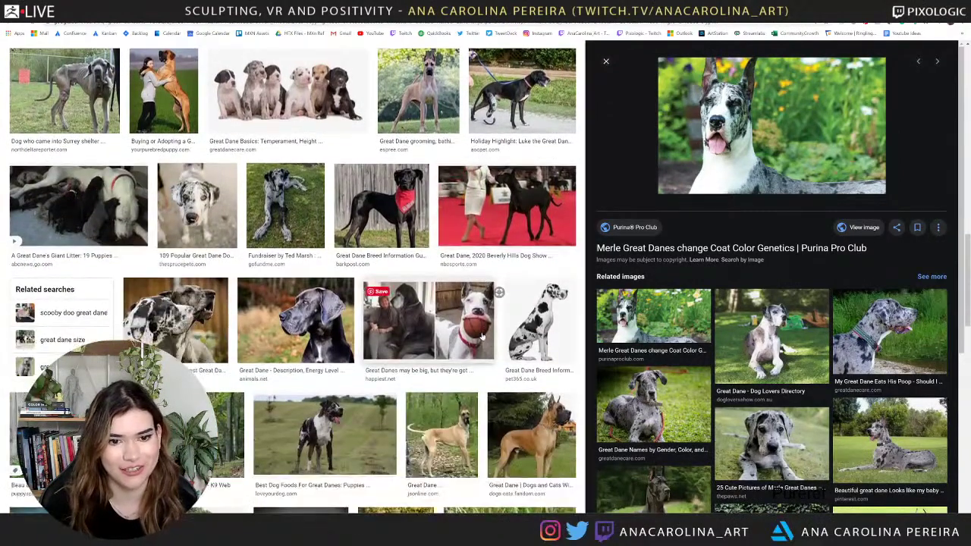
{"action": "scroll", "coordinate": [482, 337], "scroll_direction": "down", "scroll_amount": 2}
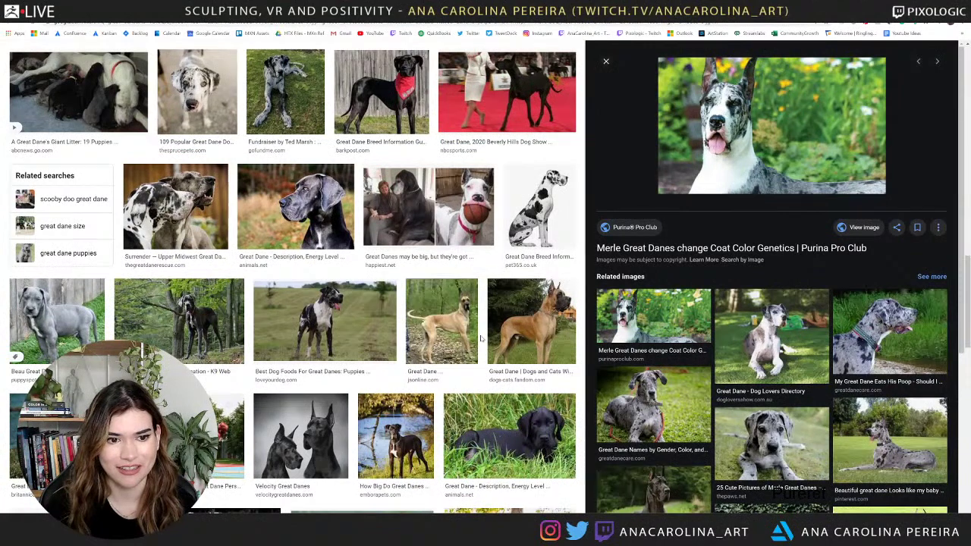
{"action": "left_click", "coordinate": [272, 439]}
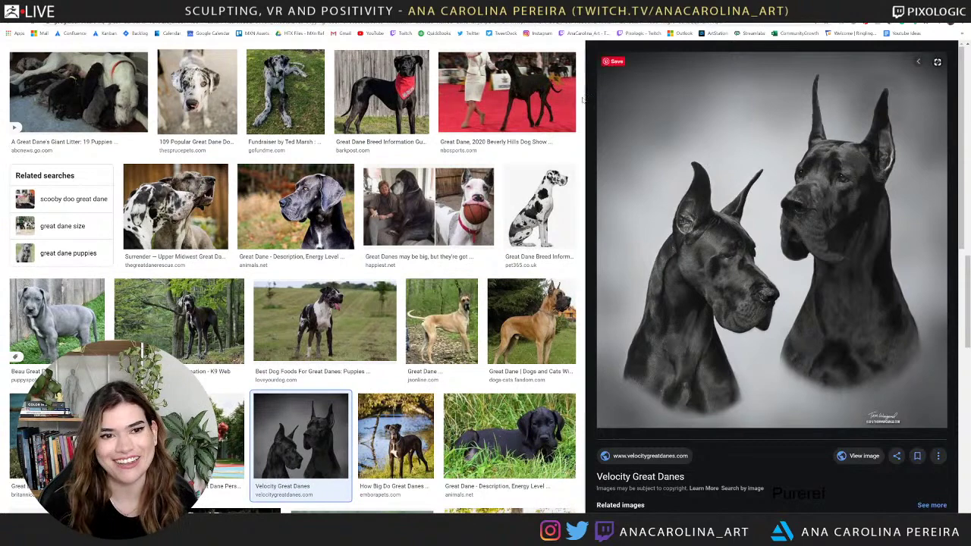
Move the browser out of the way and place the empty PureRef window over the lower-right part of the ZBrush canvas.
{"action": "left_click_drag", "start_coordinate": [597, 8], "coordinate": [970, 266]}
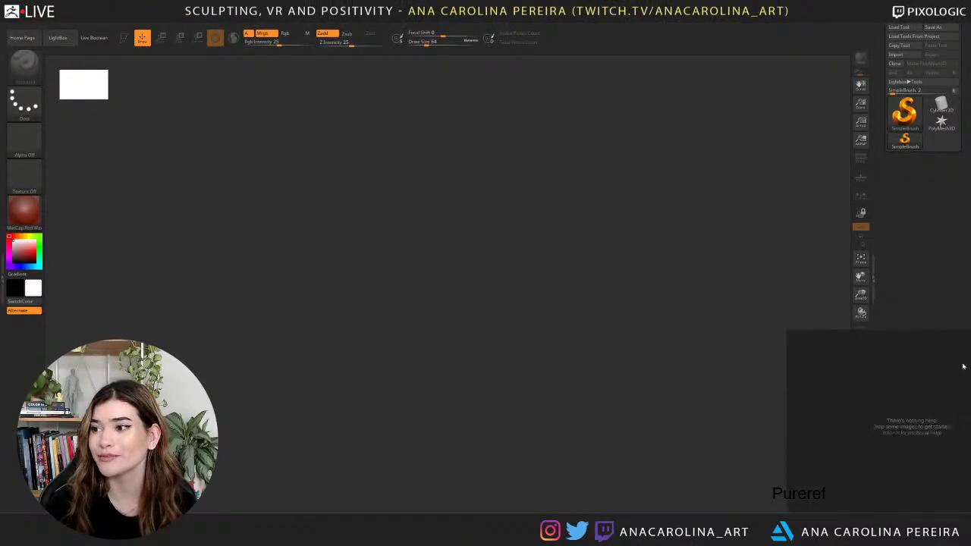
{"action": "left_click_drag", "start_coordinate": [963, 364], "coordinate": [758, 349]}
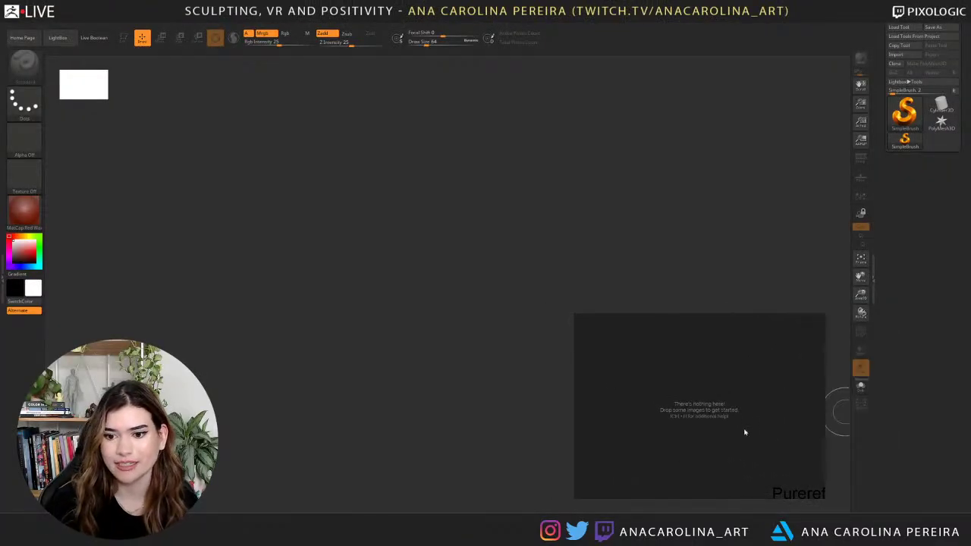
{"action": "mouse_move", "coordinate": [745, 432]}
{"action": "left_mouse_down"}
{"action": "mouse_move", "coordinate": [741, 412]}
{"action": "mouse_move", "coordinate": [735, 420]}
{"action": "left_mouse_up"}
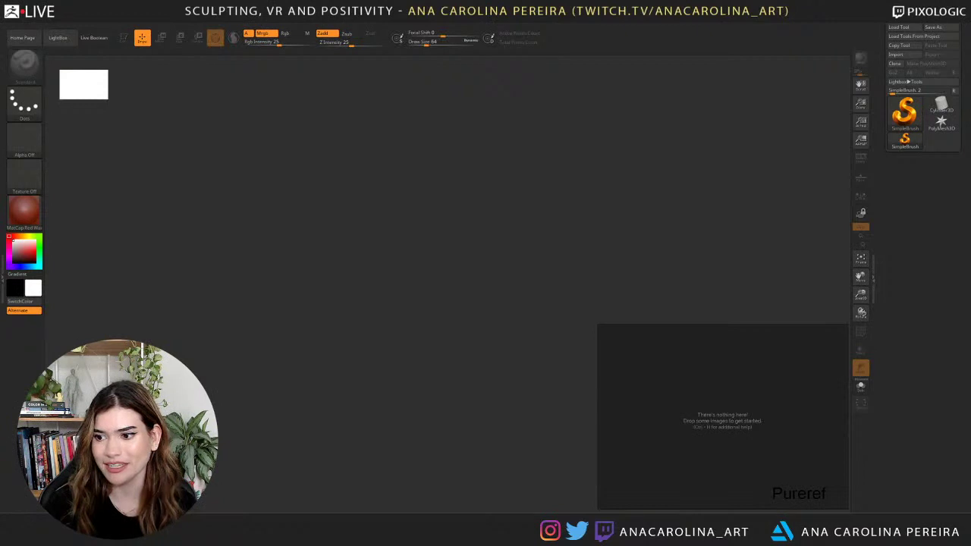
{"action": "left_click_drag", "start_coordinate": [704, 391], "coordinate": [718, 415]}
{"action": "key", "text": "ctrl+h"}
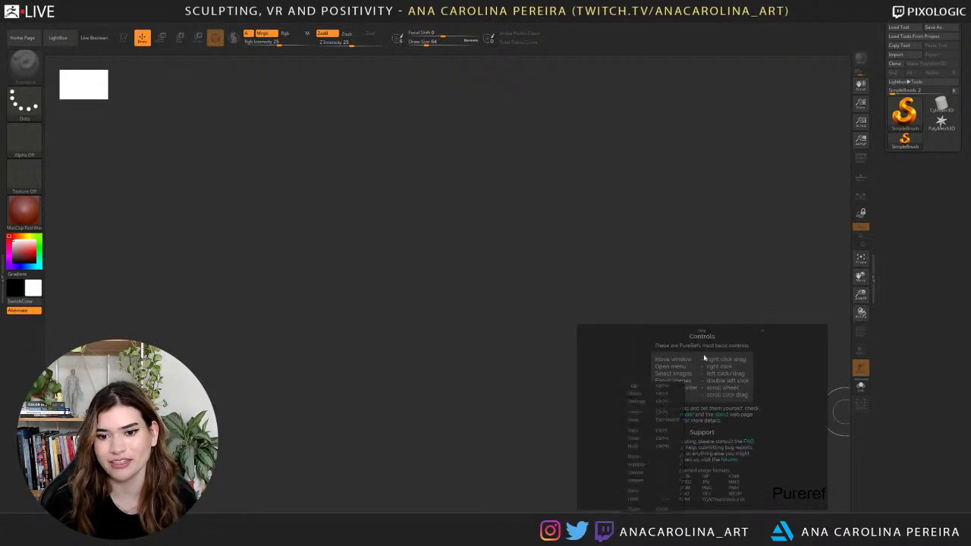
{"action": "left_click_drag", "start_coordinate": [767, 369], "coordinate": [785, 398]}
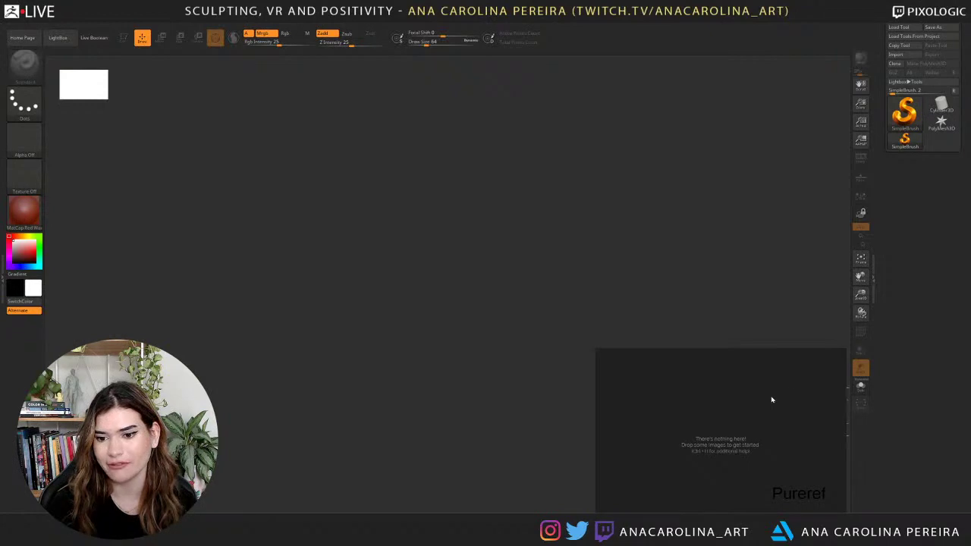
Bring the browser back next to the PureRef window and open the full-size Velocity Great Danes image in a new tab.
{"action": "left_click_drag", "start_coordinate": [970, 102], "coordinate": [470, 26]}
{"action": "right_click", "coordinate": [562, 294]}
{"action": "left_click", "coordinate": [599, 299]}
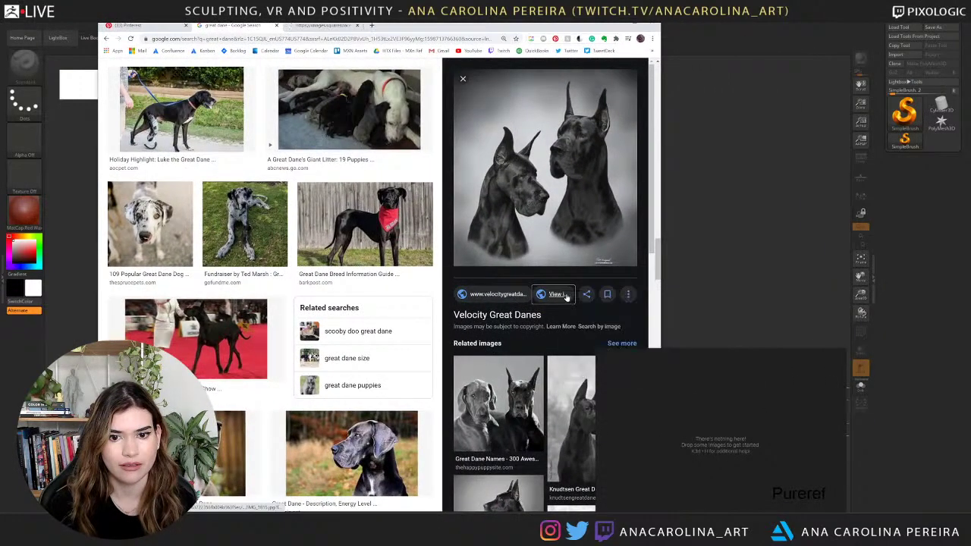
Filter the great dane image results to the Large size.
{"action": "scroll", "coordinate": [269, 213], "scroll_direction": "down", "scroll_amount": 5}
{"action": "scroll", "coordinate": [269, 212], "scroll_direction": "up", "scroll_amount": 10}
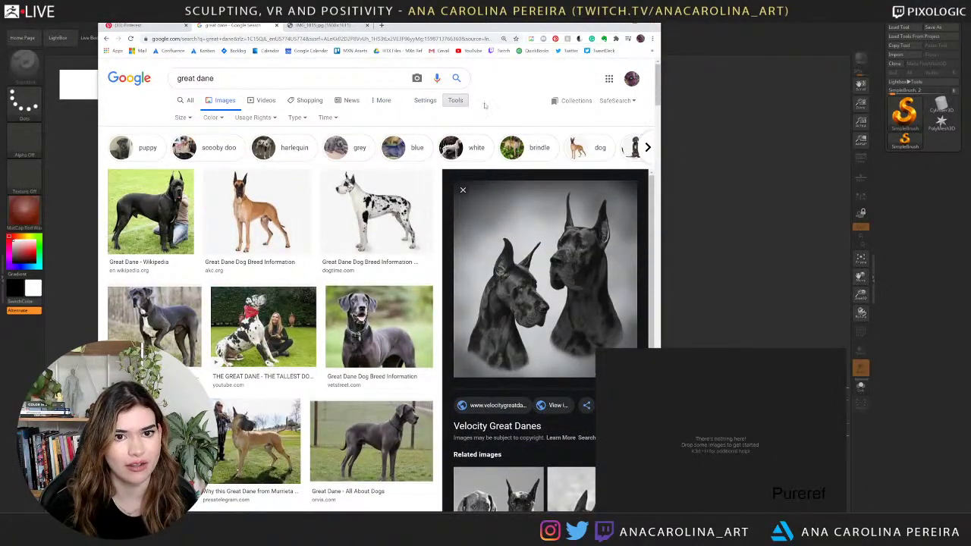
{"action": "left_click", "coordinate": [183, 119]}
{"action": "left_click", "coordinate": [184, 147]}
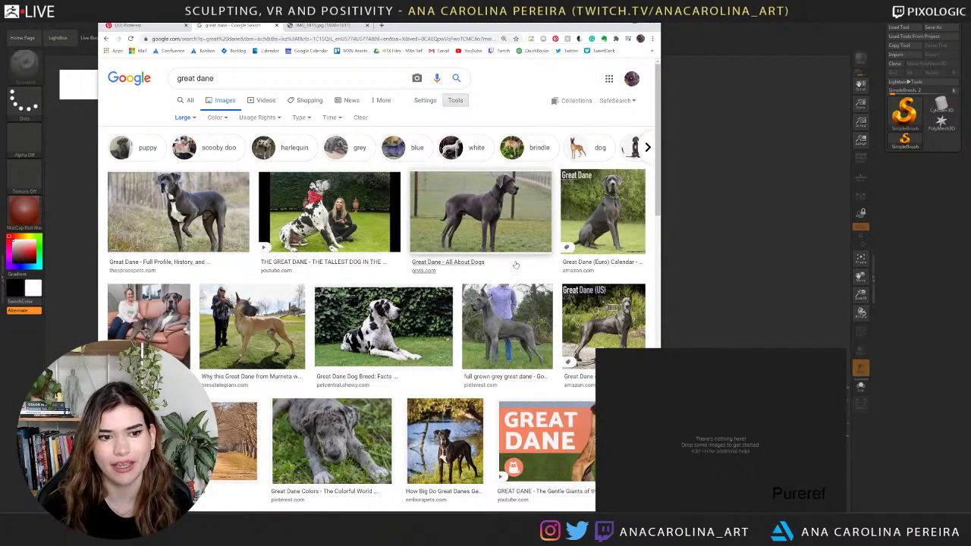
Add the full-size portrait of the two black Great Danes from the browser to the PureRef board.
{"action": "left_click", "coordinate": [325, 27]}
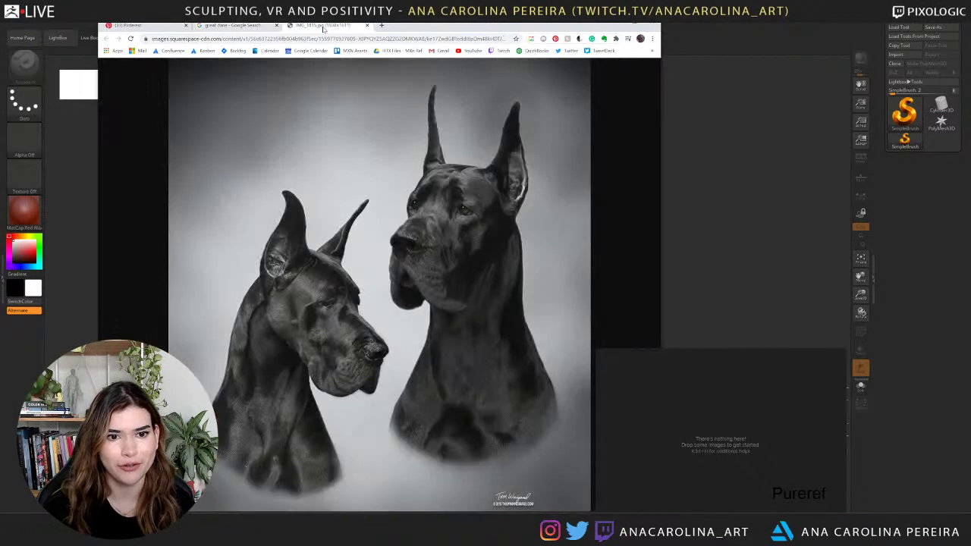
{"action": "left_click", "coordinate": [438, 223]}
{"action": "left_click_drag", "start_coordinate": [438, 223], "coordinate": [732, 428]}
{"action": "scroll", "coordinate": [727, 425], "scroll_direction": "down", "scroll_amount": 5}
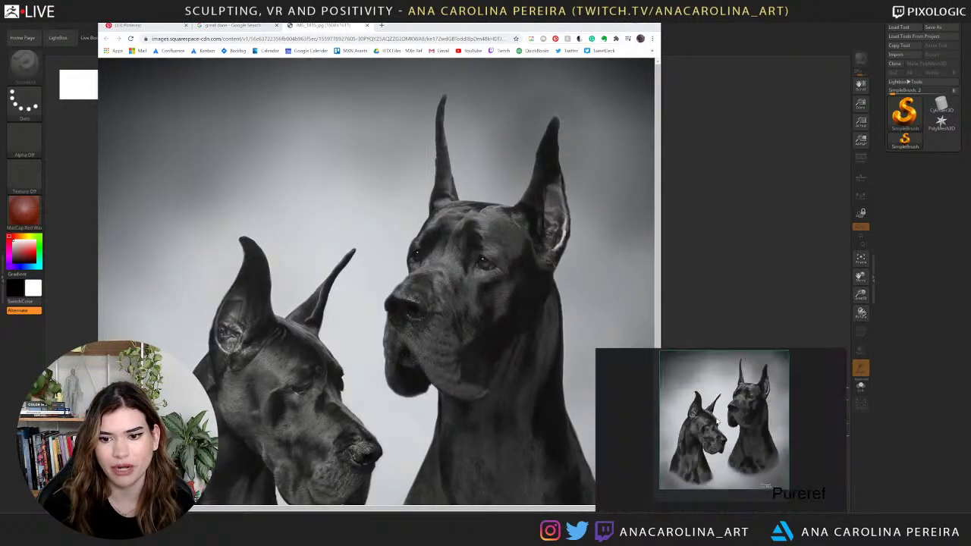
Examine the head of the taller black Great Dane up close on the PureRef board.
{"action": "scroll", "coordinate": [757, 400], "scroll_direction": "up", "scroll_amount": 1}
{"action": "scroll", "coordinate": [758, 399], "scroll_direction": "up", "scroll_amount": 4}
{"action": "mouse_move", "coordinate": [756, 395]}
{"action": "left_mouse_down"}
{"action": "mouse_move", "coordinate": [857, 332]}
{"action": "mouse_move", "coordinate": [754, 391]}
{"action": "mouse_move", "coordinate": [723, 395]}
{"action": "mouse_move", "coordinate": [751, 399]}
{"action": "left_mouse_up"}
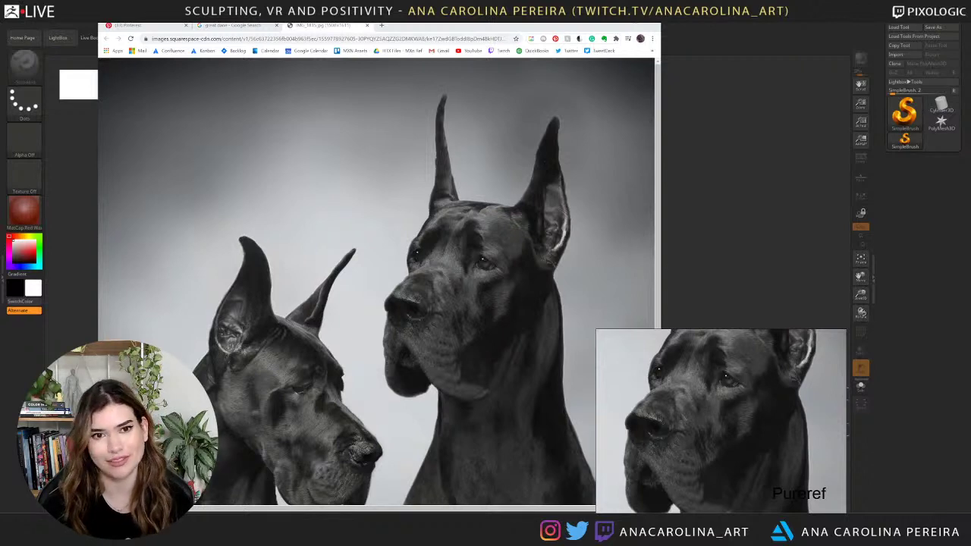
Return to the great dane image results in the browser and browse them for head references, previewing the fawn dog peeking around a door.
{"action": "left_click", "coordinate": [228, 25]}
{"action": "scroll", "coordinate": [404, 297], "scroll_direction": "down", "scroll_amount": 5}
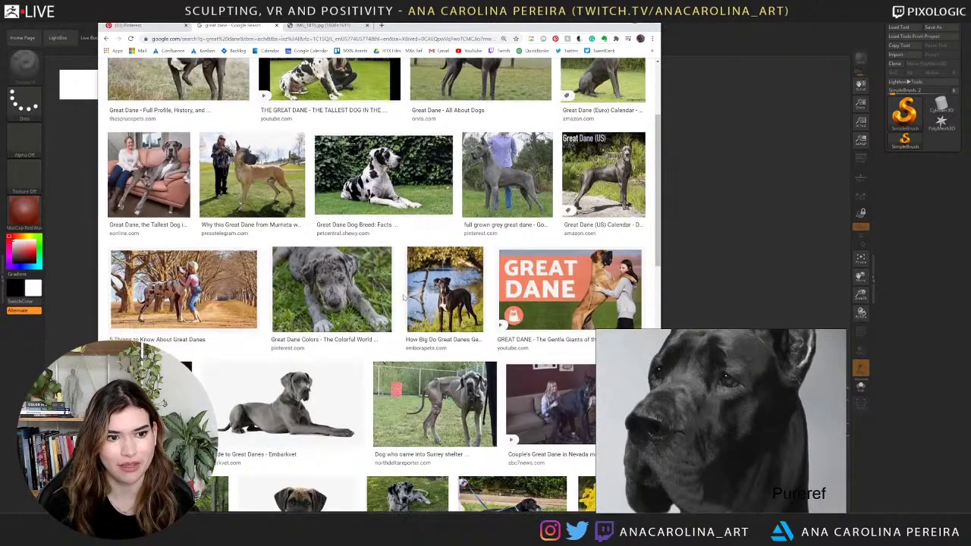
{"action": "scroll", "coordinate": [404, 297], "scroll_direction": "down", "scroll_amount": 3}
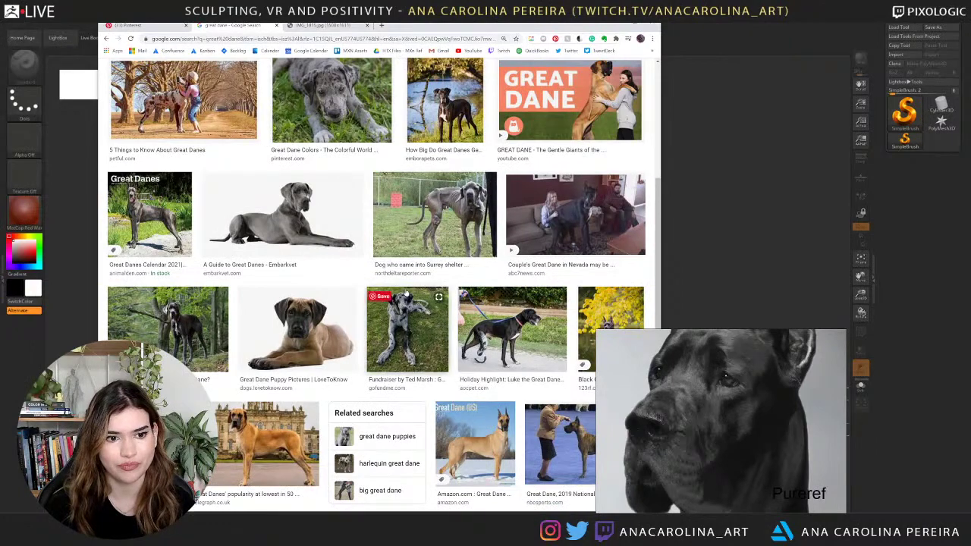
{"action": "scroll", "coordinate": [407, 294], "scroll_direction": "down", "scroll_amount": 3}
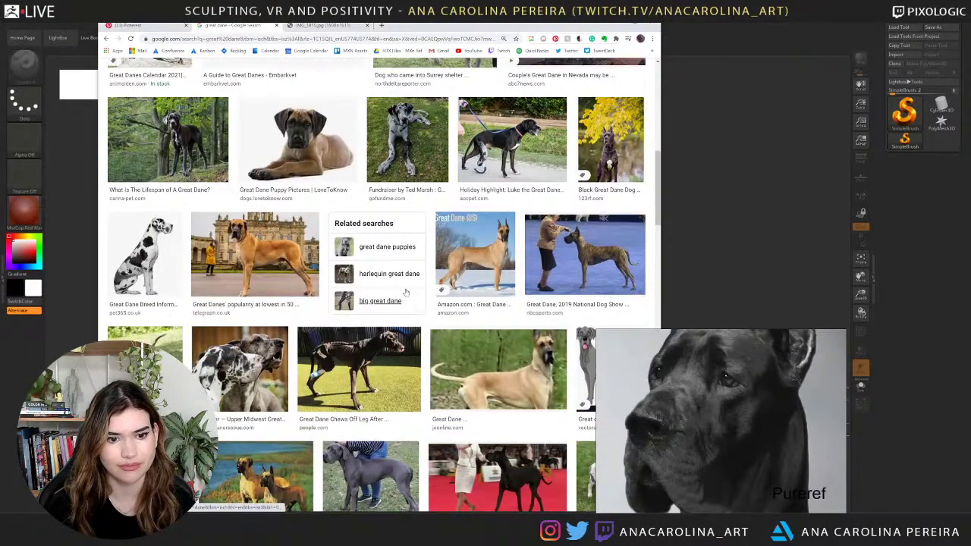
{"action": "scroll", "coordinate": [406, 292], "scroll_direction": "down", "scroll_amount": 3}
{"action": "scroll", "coordinate": [398, 298], "scroll_direction": "down", "scroll_amount": 3}
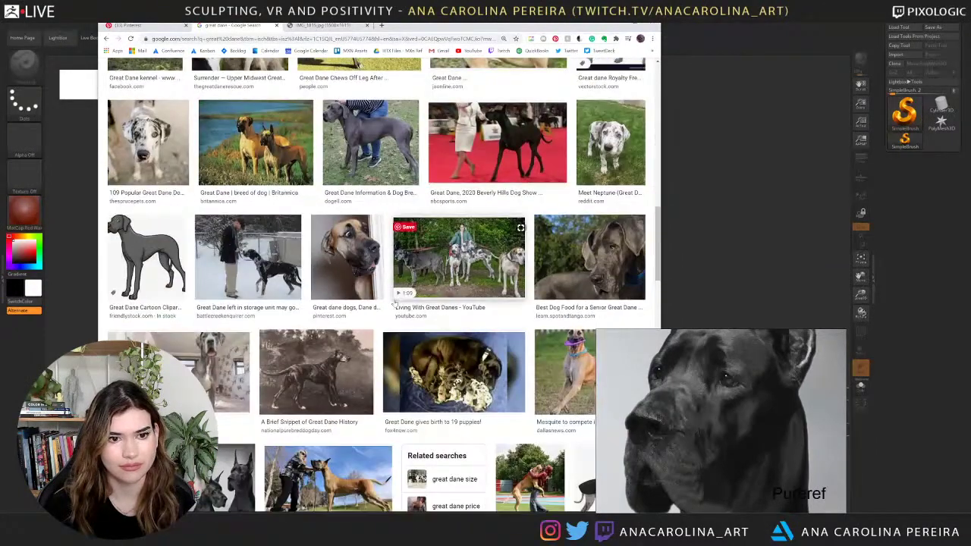
{"action": "left_click", "coordinate": [377, 272]}
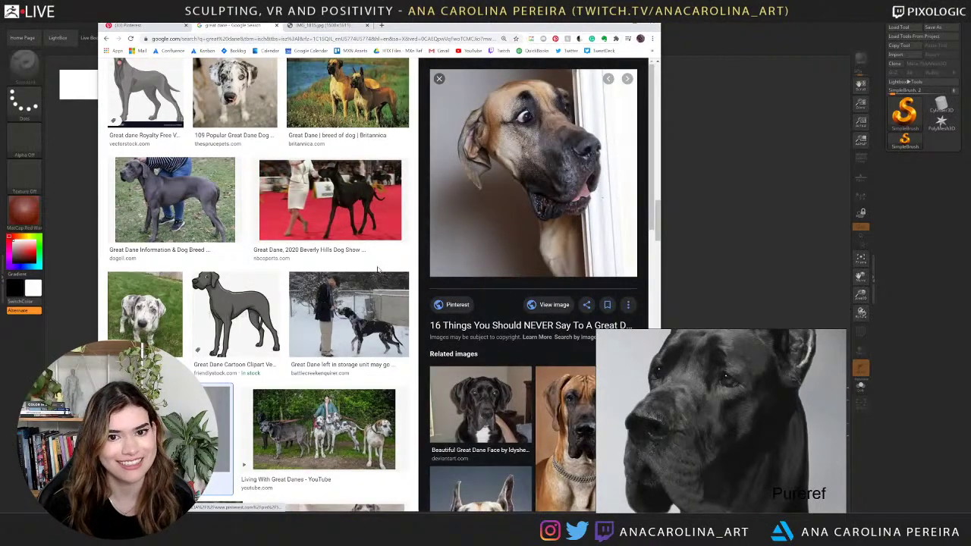
{"action": "scroll", "coordinate": [379, 271], "scroll_direction": "down", "scroll_amount": 5}
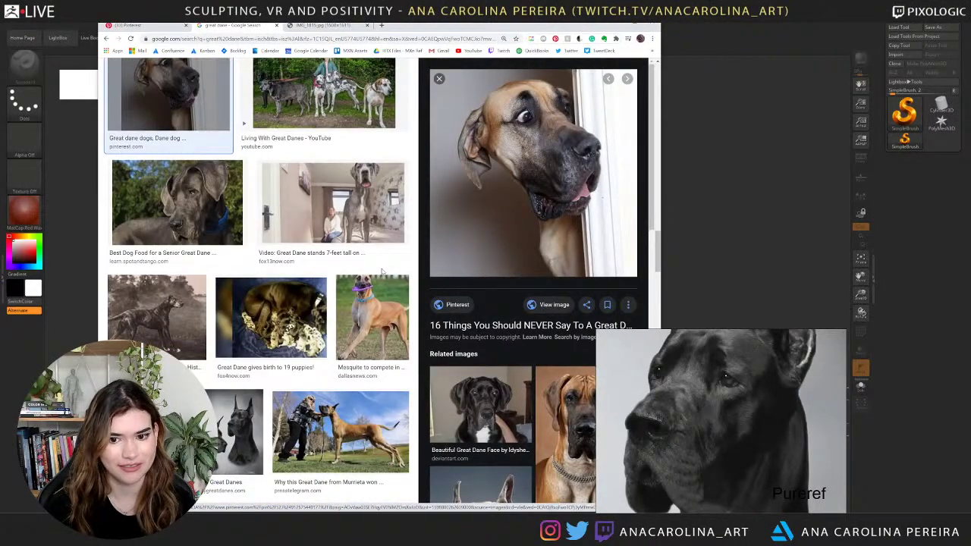
{"action": "scroll", "coordinate": [723, 455], "scroll_direction": "down", "scroll_amount": 5}
Fit the whole portrait of the two black Great Danes into view on the PureRef board.
{"action": "scroll", "coordinate": [728, 377], "scroll_direction": "down", "scroll_amount": 1}
{"action": "scroll", "coordinate": [707, 451], "scroll_direction": "up", "scroll_amount": 1}
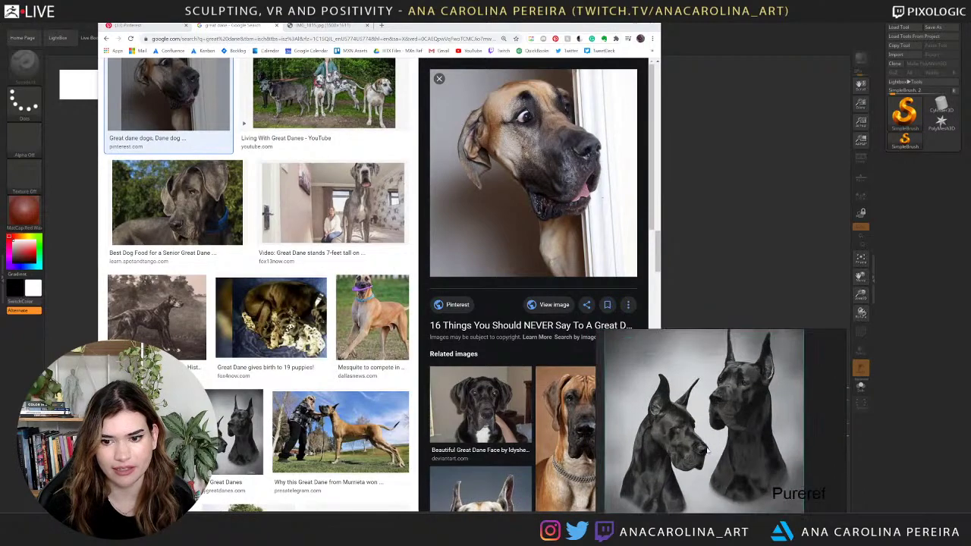
{"action": "scroll", "coordinate": [712, 430], "scroll_direction": "up", "scroll_amount": 3}
{"action": "scroll", "coordinate": [713, 430], "scroll_direction": "down", "scroll_amount": 4}
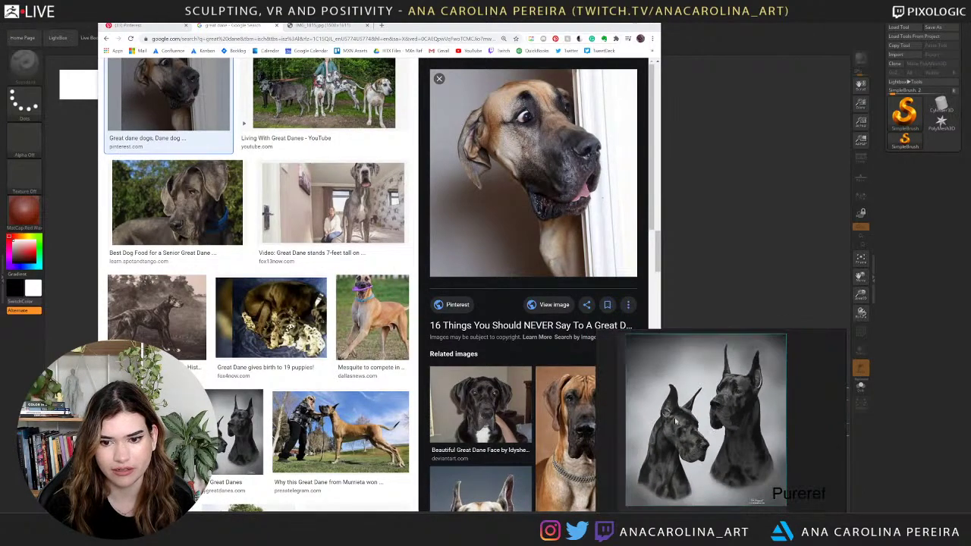
Search Google Images for "great dane head front view".
{"action": "scroll", "coordinate": [351, 338], "scroll_direction": "up", "scroll_amount": 10}
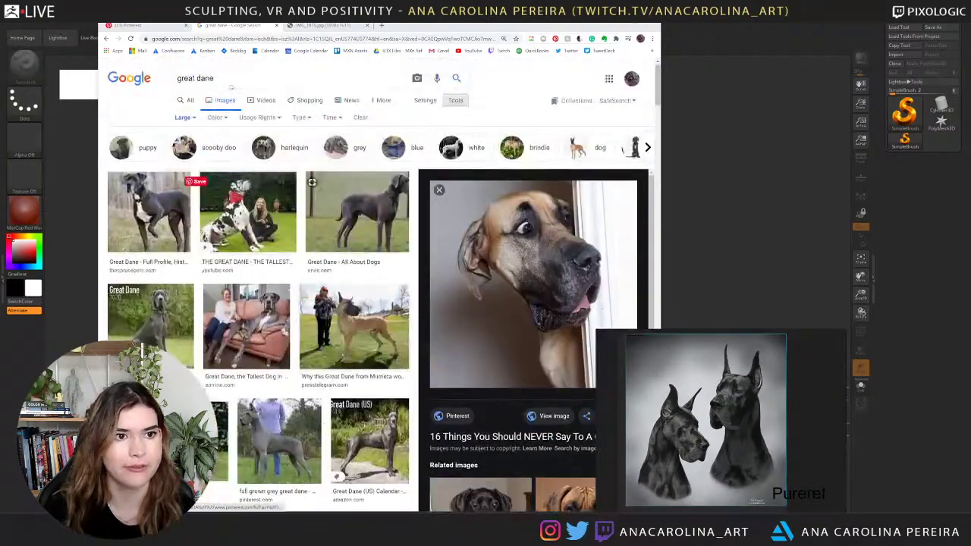
{"action": "left_click", "coordinate": [288, 78]}
{"action": "type", "text": "head"}
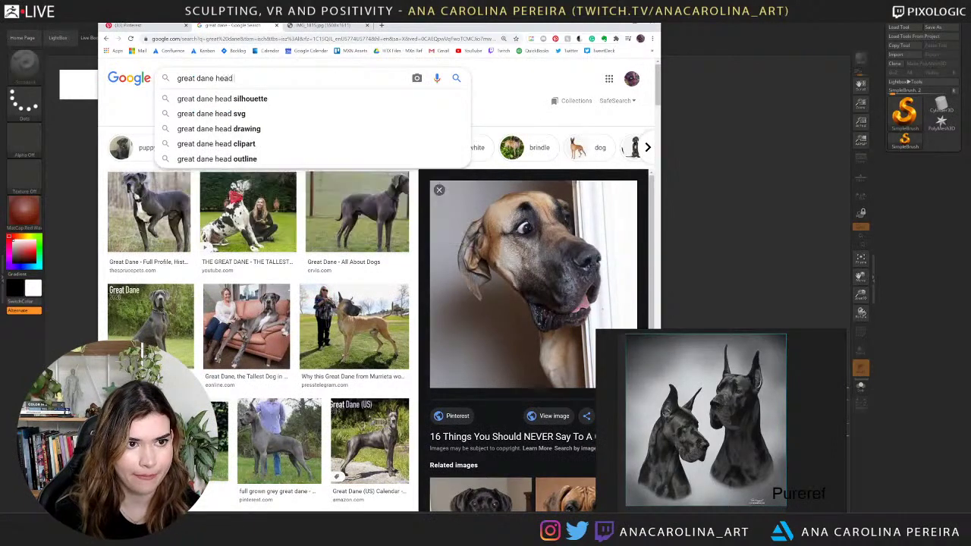
{"action": "type", "text": " front vie"}
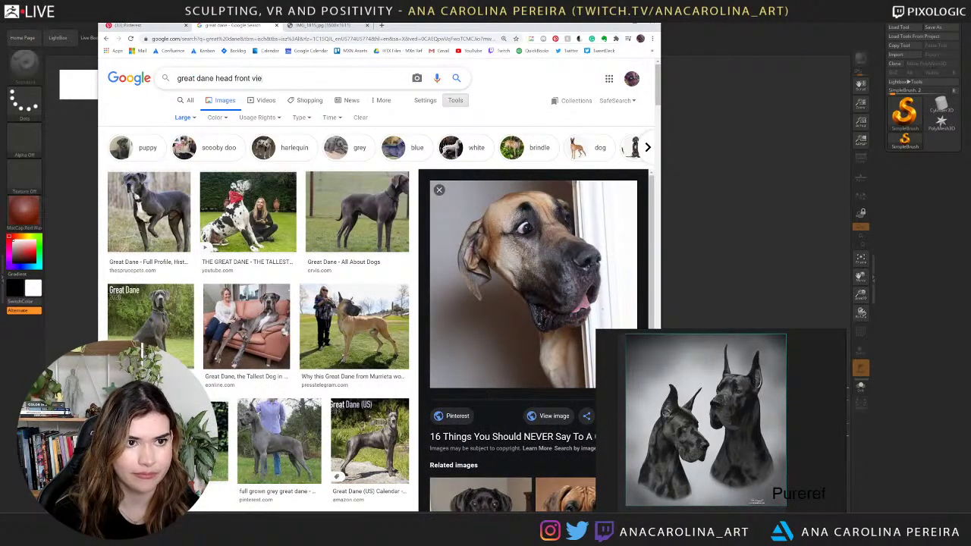
{"action": "type", "text": "w"}
{"action": "key", "text": "Return"}
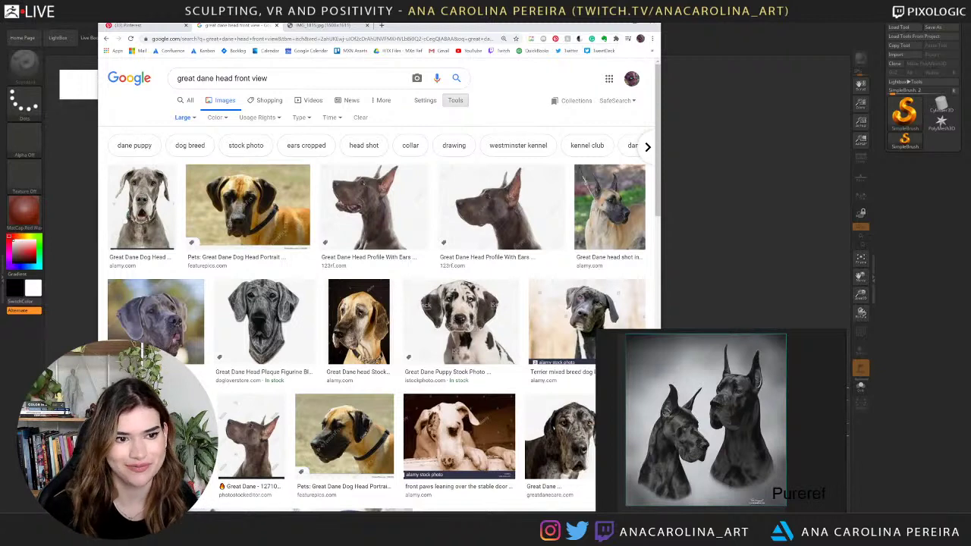
Preview several head results and add the brown Great Dane with upright ears to the PureRef board, beside the black Great Danes portrait.
{"action": "left_click", "coordinate": [150, 205]}
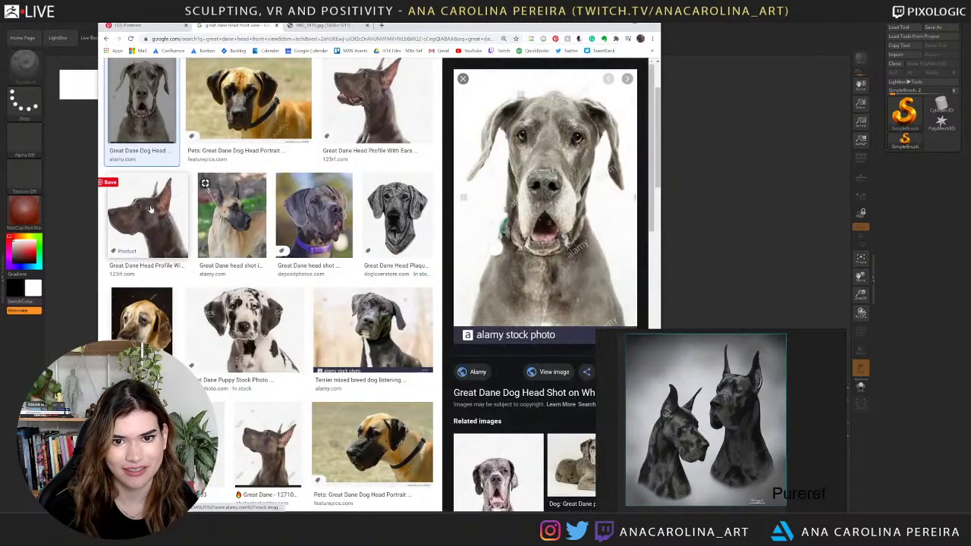
{"action": "left_click", "coordinate": [385, 315]}
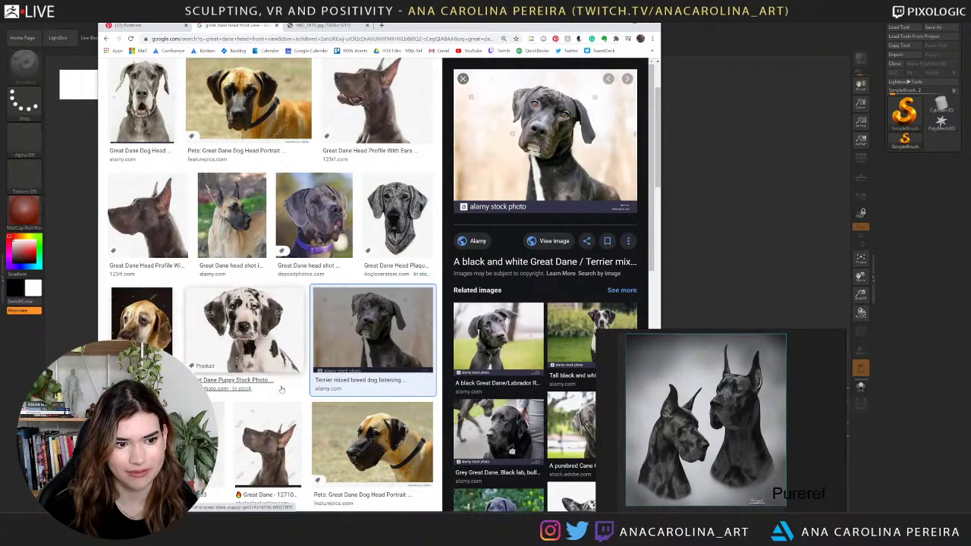
{"action": "left_click", "coordinate": [261, 442]}
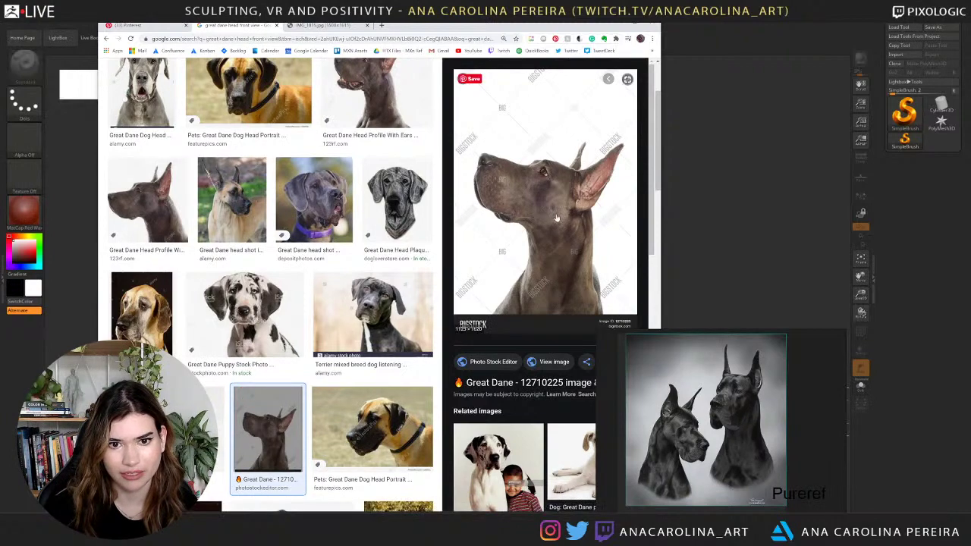
{"action": "left_click_drag", "start_coordinate": [598, 248], "coordinate": [834, 428]}
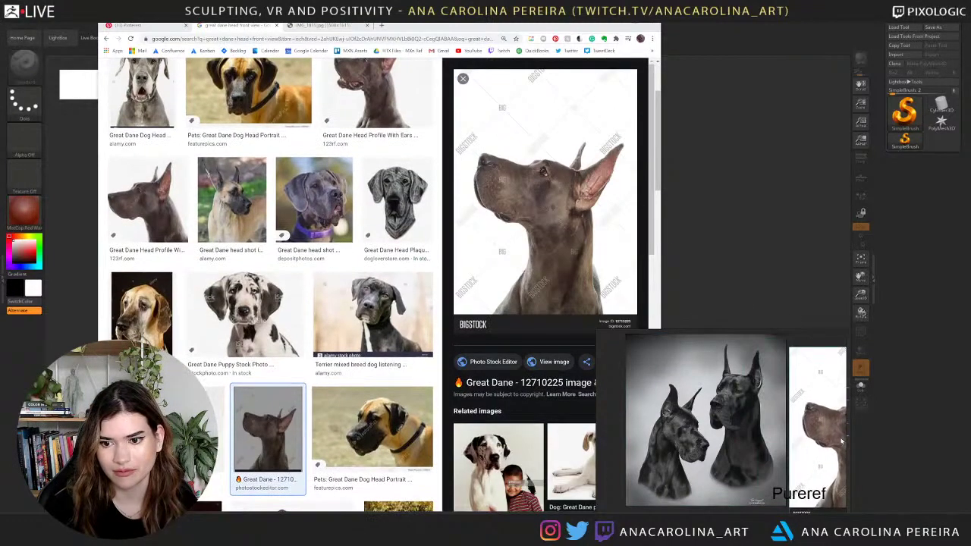
{"action": "scroll", "coordinate": [817, 434], "scroll_direction": "down", "scroll_amount": 2}
{"action": "middle_click_drag", "start_coordinate": [809, 432], "coordinate": [747, 427]}
{"action": "scroll", "coordinate": [744, 427], "scroll_direction": "up", "scroll_amount": 1}
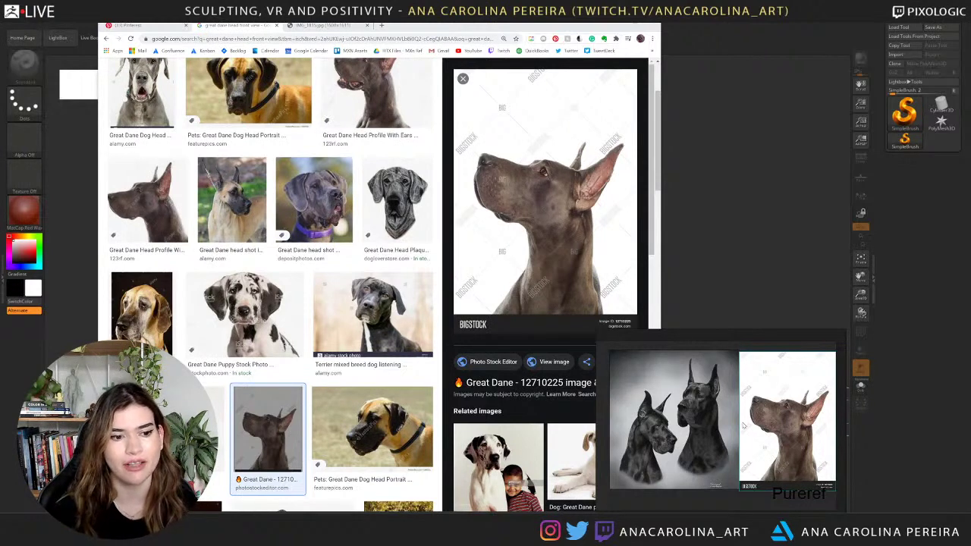
Look through the related head images and add the front-facing grey Great Dane on white to the other side of the portrait in PureRef.
{"action": "scroll", "coordinate": [226, 216], "scroll_direction": "up", "scroll_amount": 3}
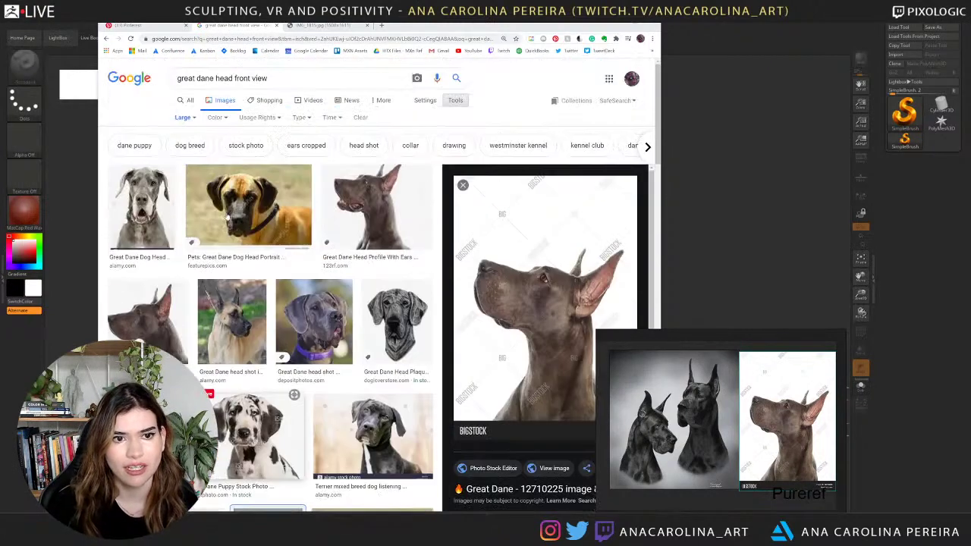
{"action": "left_click", "coordinate": [145, 205]}
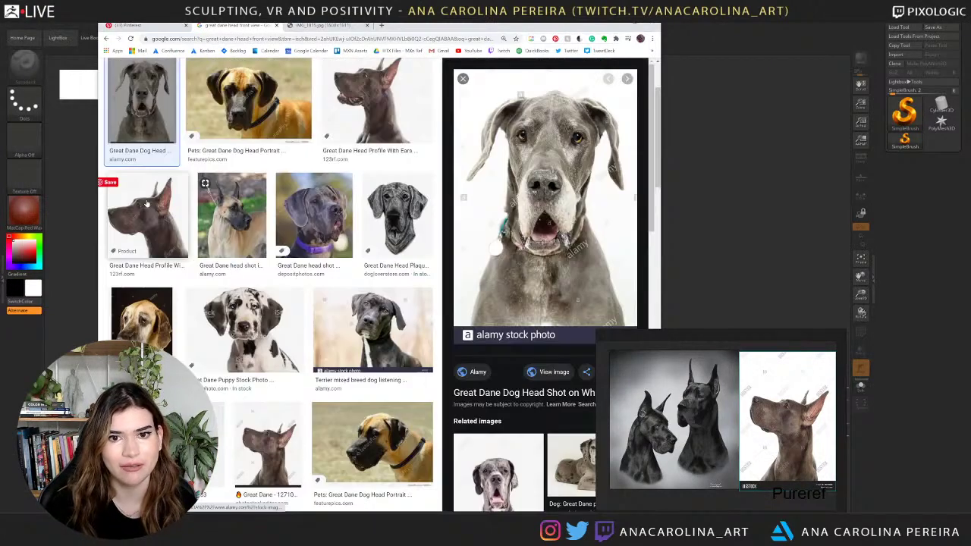
{"action": "scroll", "coordinate": [500, 247], "scroll_direction": "down", "scroll_amount": 10}
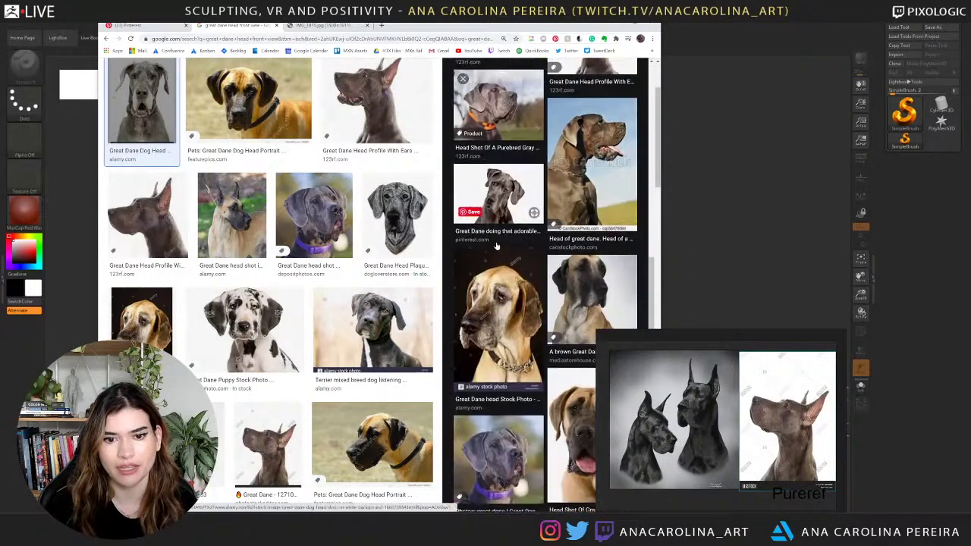
{"action": "scroll", "coordinate": [500, 248], "scroll_direction": "down", "scroll_amount": 5}
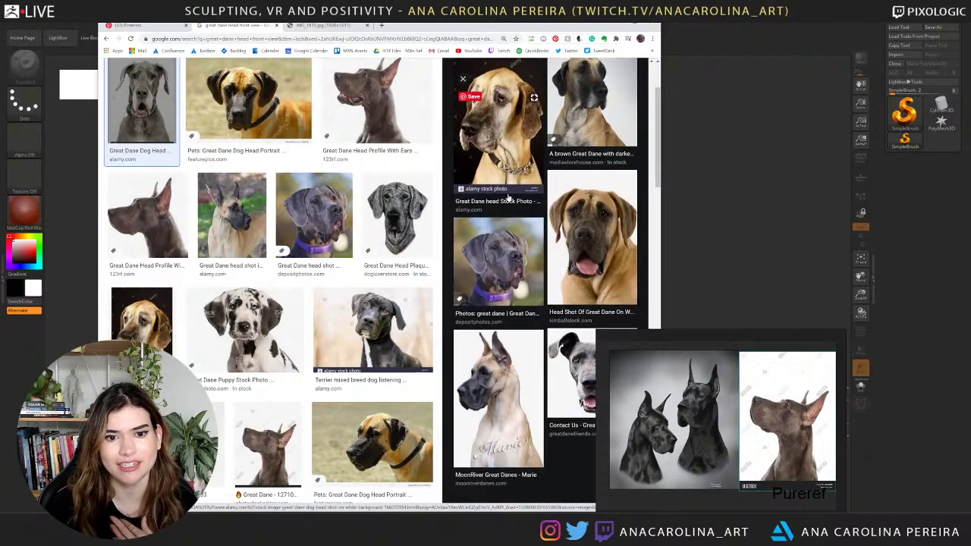
{"action": "scroll", "coordinate": [426, 301], "scroll_direction": "down", "scroll_amount": 5}
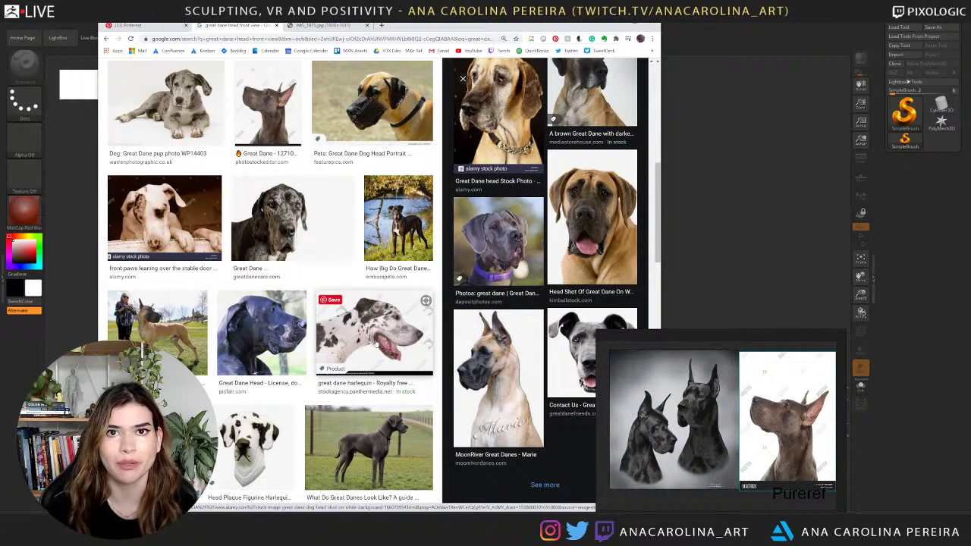
{"action": "scroll", "coordinate": [375, 343], "scroll_direction": "down", "scroll_amount": 5}
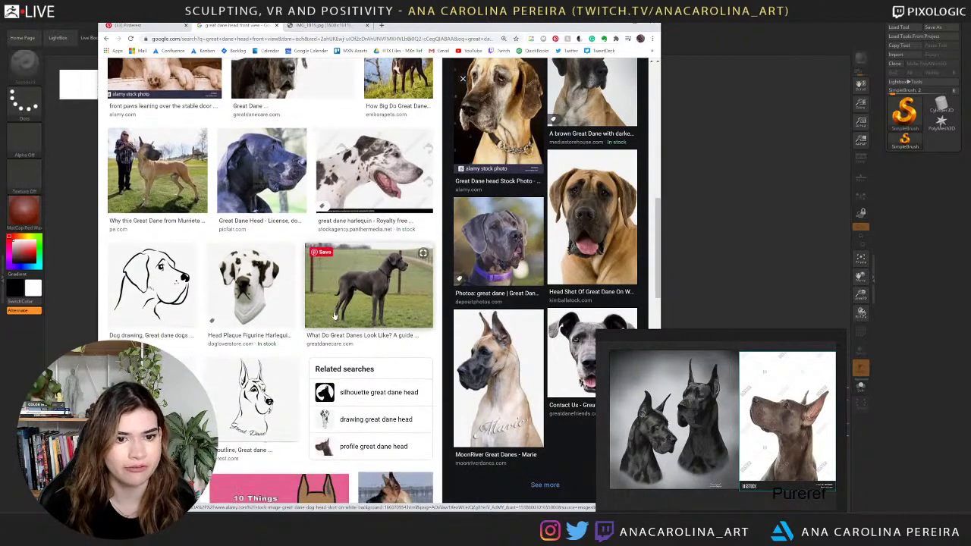
{"action": "scroll", "coordinate": [342, 319], "scroll_direction": "up", "scroll_amount": 10}
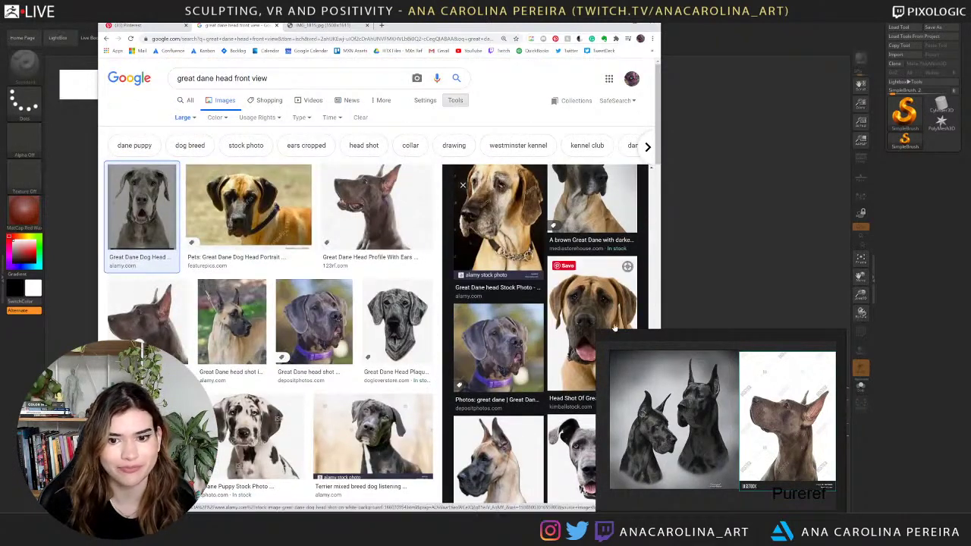
{"action": "scroll", "coordinate": [523, 289], "scroll_direction": "up", "scroll_amount": 5}
{"action": "left_click_drag", "start_coordinate": [523, 292], "coordinate": [645, 429]}
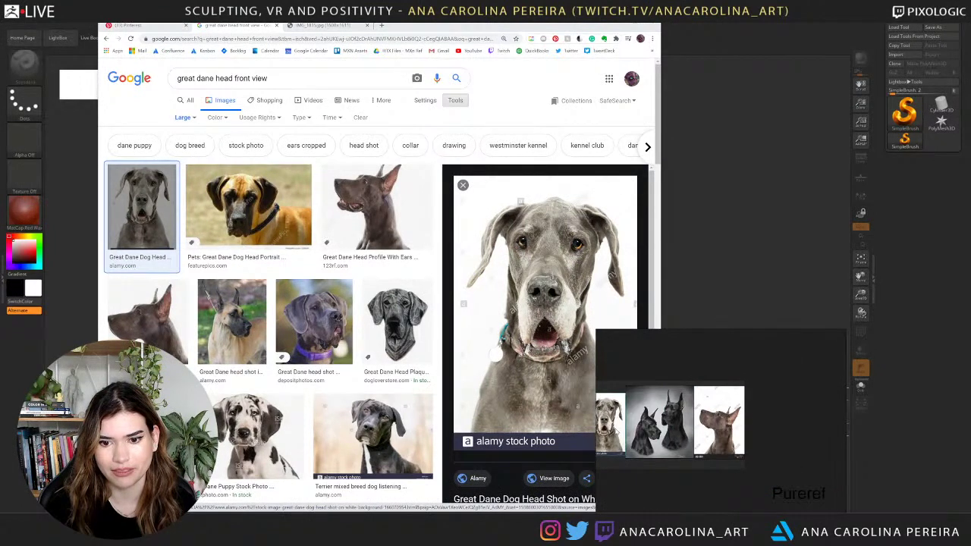
Browse the remaining head results and related images for another front view, previewing the brindle Great Dane and the fawn Great Dane head.
{"action": "scroll", "coordinate": [531, 265], "scroll_direction": "down", "scroll_amount": 2}
{"action": "scroll", "coordinate": [513, 258], "scroll_direction": "down", "scroll_amount": 10}
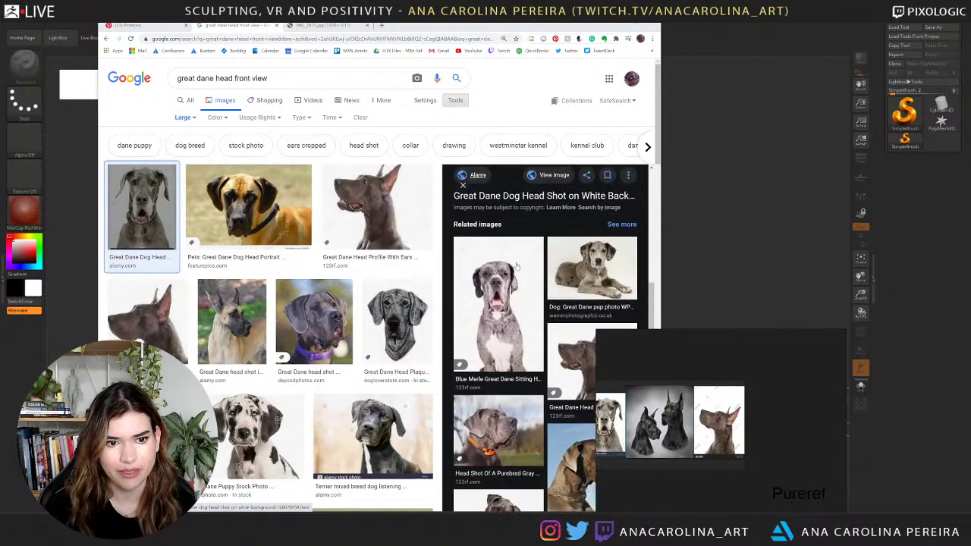
{"action": "scroll", "coordinate": [516, 266], "scroll_direction": "down", "scroll_amount": 4}
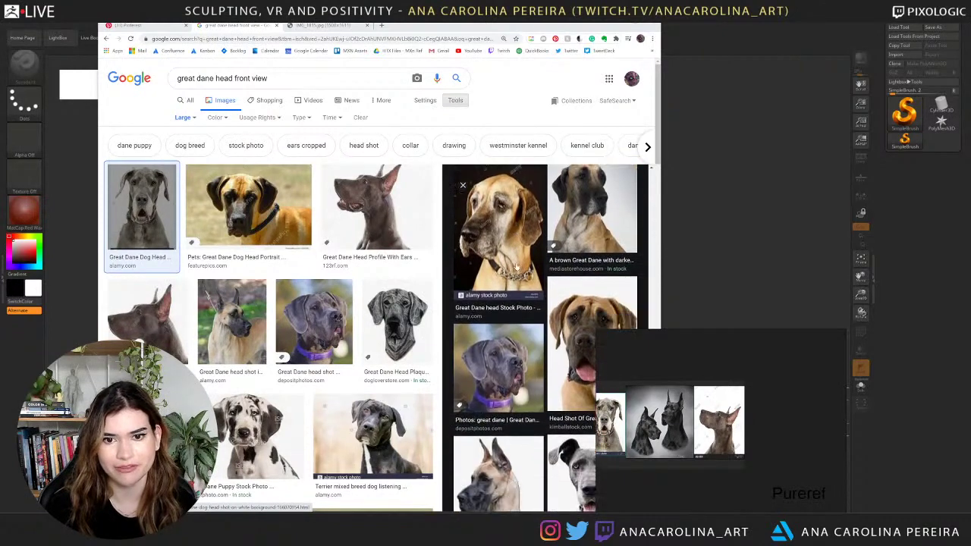
{"action": "scroll", "coordinate": [374, 310], "scroll_direction": "down", "scroll_amount": 10}
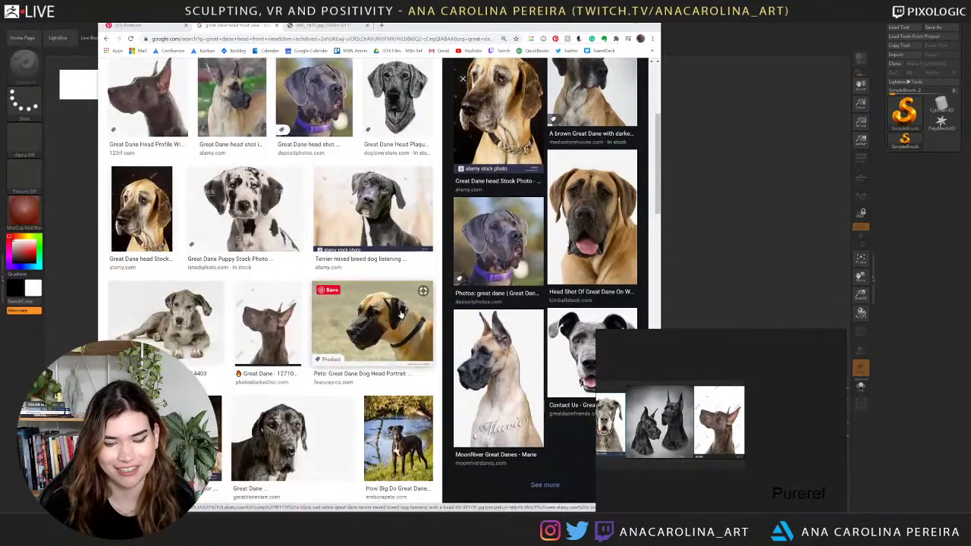
{"action": "scroll", "coordinate": [374, 310], "scroll_direction": "down", "scroll_amount": 15}
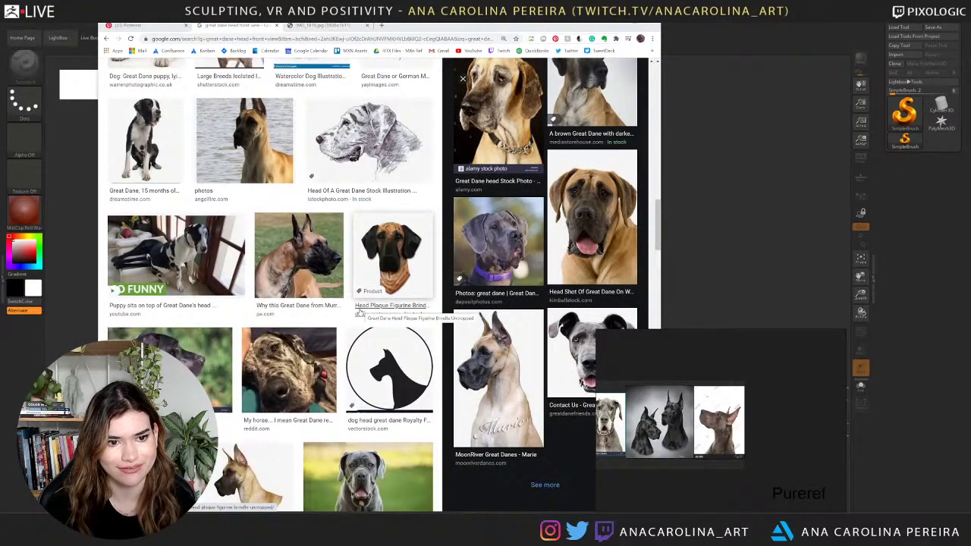
{"action": "scroll", "coordinate": [362, 311], "scroll_direction": "down", "scroll_amount": 5}
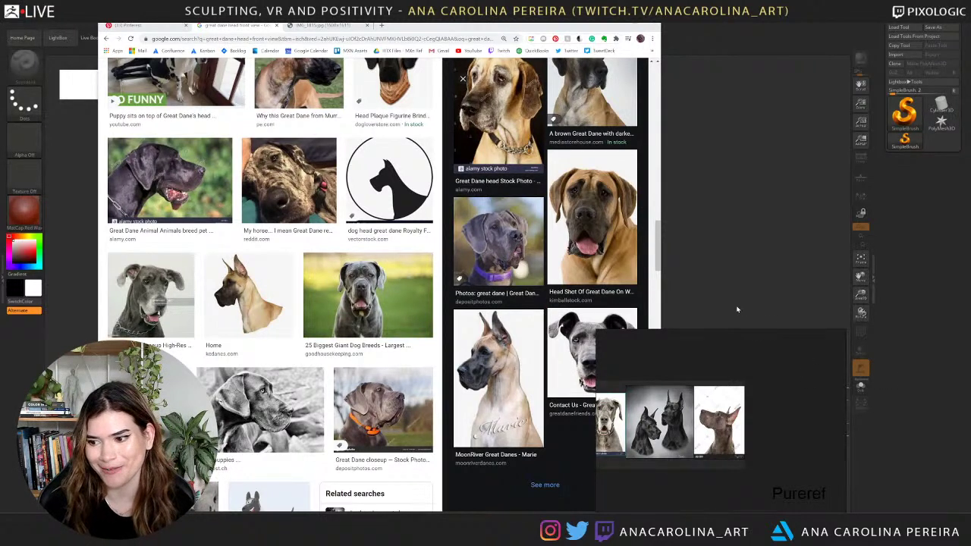
{"action": "scroll", "coordinate": [412, 295], "scroll_direction": "down", "scroll_amount": 5}
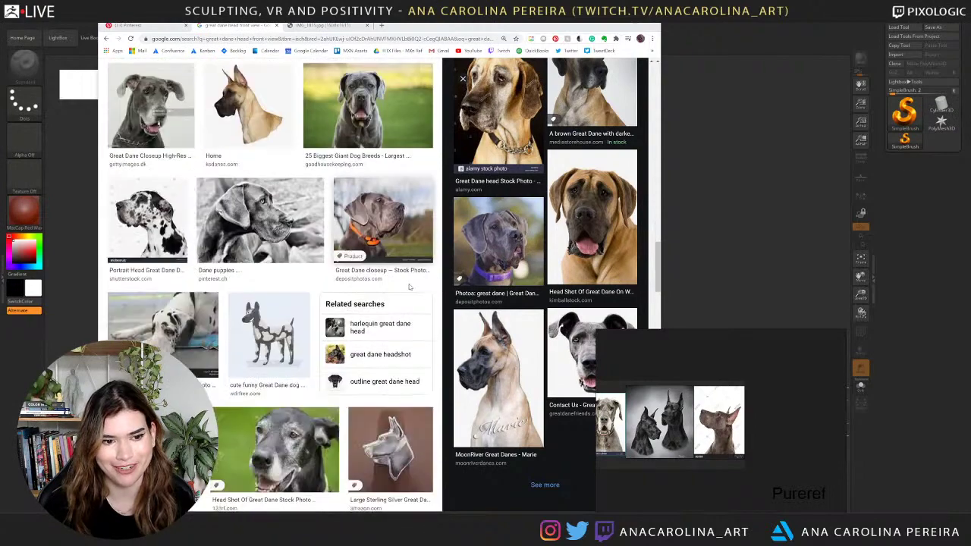
{"action": "scroll", "coordinate": [413, 295], "scroll_direction": "down", "scroll_amount": 4}
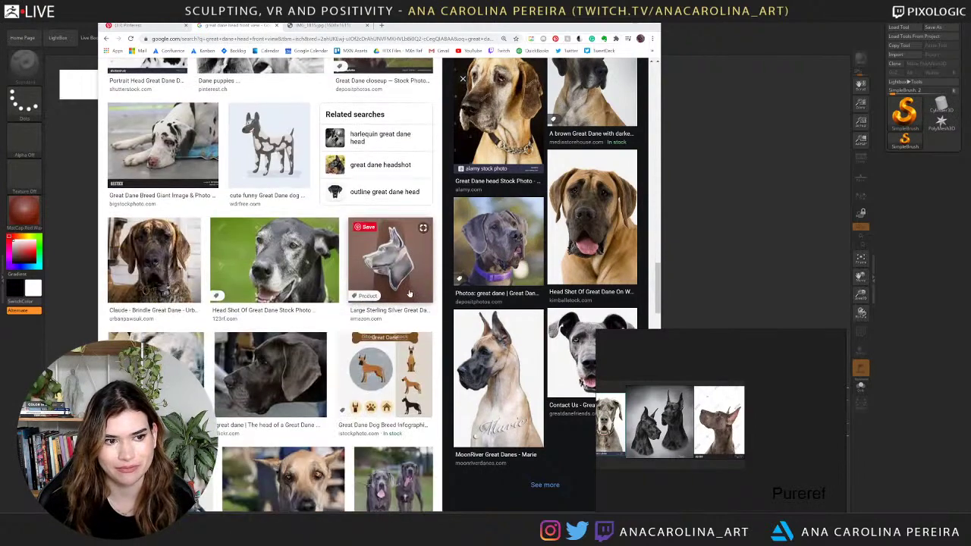
{"action": "left_click", "coordinate": [141, 265]}
{"action": "scroll", "coordinate": [151, 271], "scroll_direction": "down", "scroll_amount": 4}
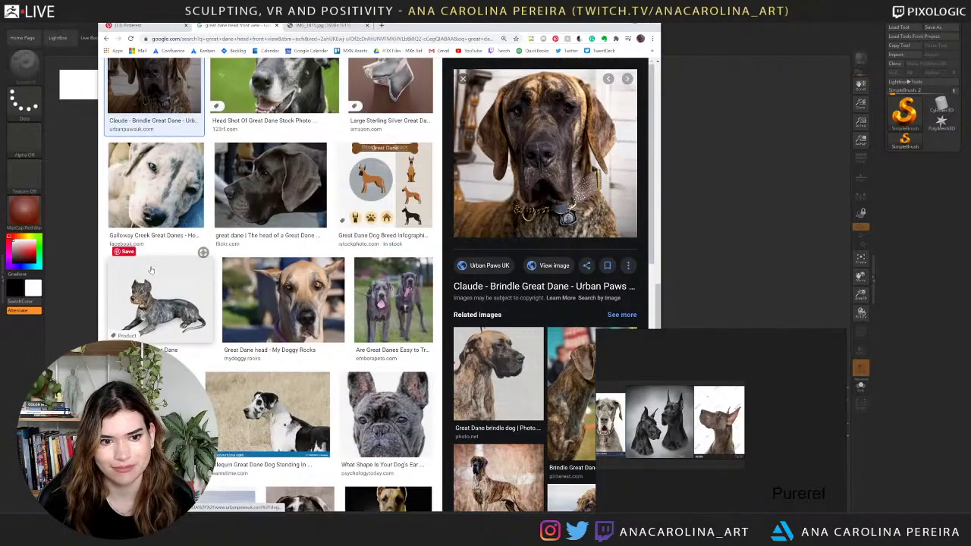
{"action": "left_click", "coordinate": [303, 307]}
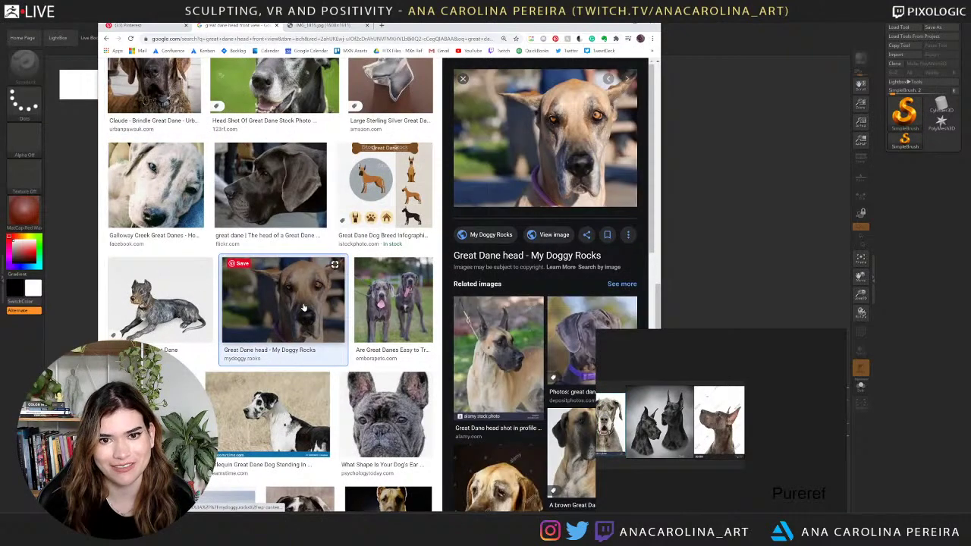
Look through more Great Dane head results and related images for reference, and return to ZBrush.
{"action": "scroll", "coordinate": [536, 296], "scroll_direction": "down", "scroll_amount": 3}
{"action": "scroll", "coordinate": [539, 291], "scroll_direction": "up", "scroll_amount": 3}
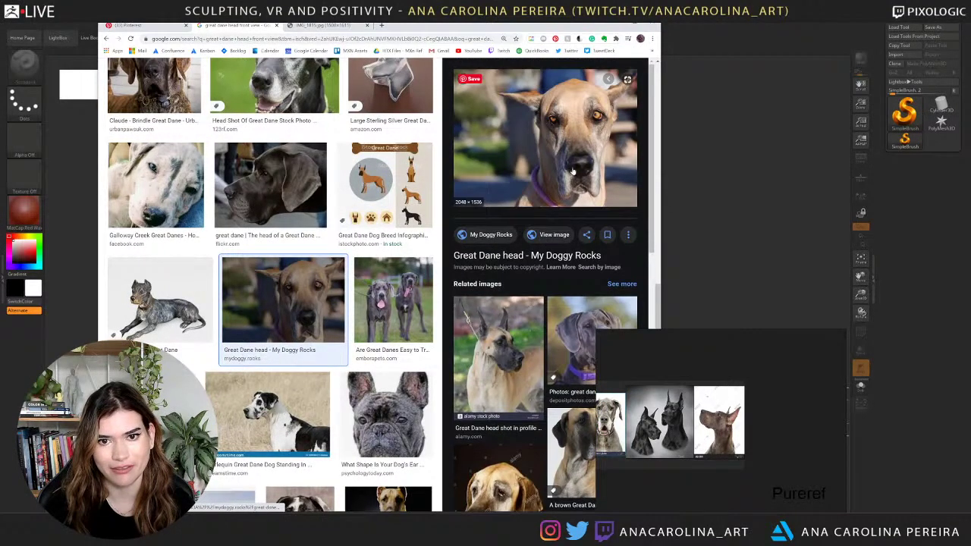
{"action": "scroll", "coordinate": [572, 171], "scroll_direction": "down", "scroll_amount": 2}
{"action": "scroll", "coordinate": [607, 205], "scroll_direction": "down", "scroll_amount": 2}
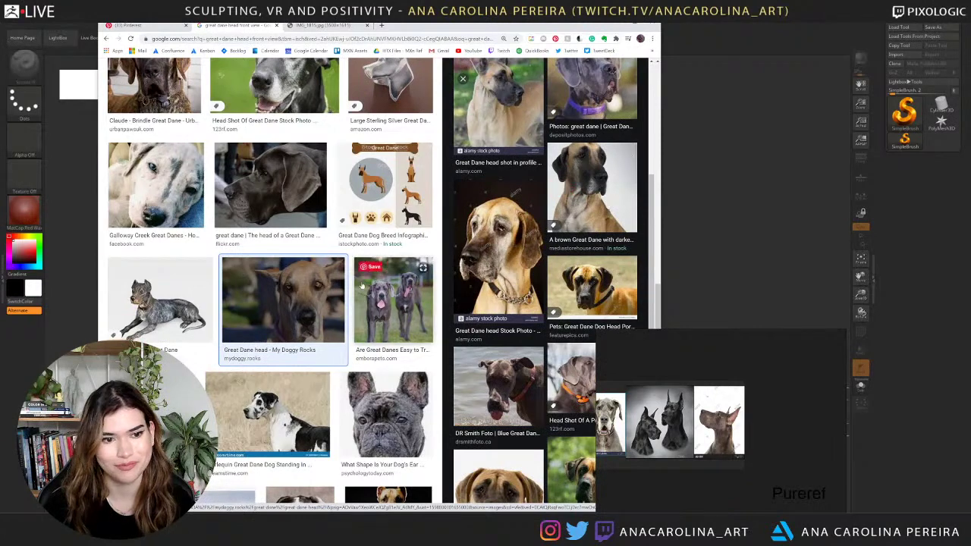
{"action": "scroll", "coordinate": [258, 307], "scroll_direction": "down", "scroll_amount": 2}
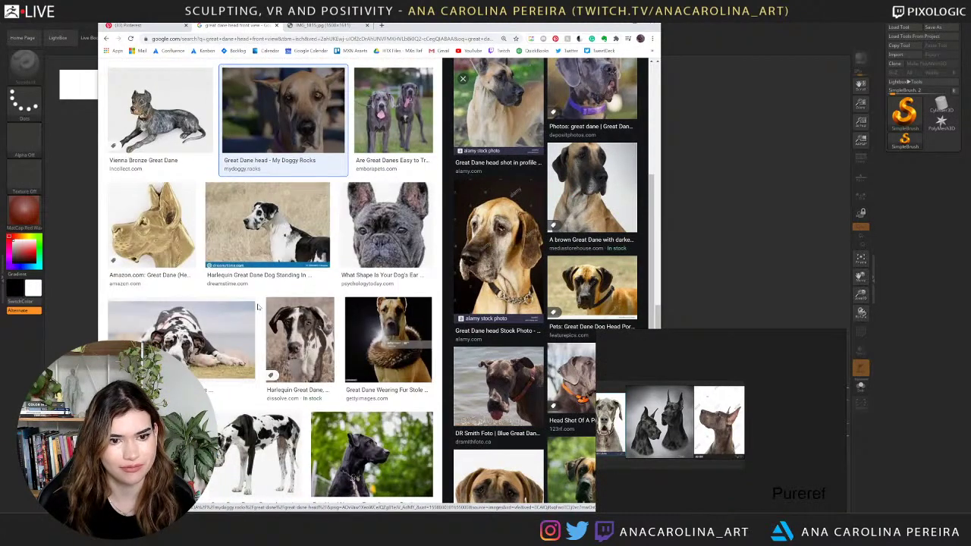
{"action": "scroll", "coordinate": [258, 307], "scroll_direction": "down", "scroll_amount": 3}
{"action": "scroll", "coordinate": [258, 307], "scroll_direction": "down", "scroll_amount": 1}
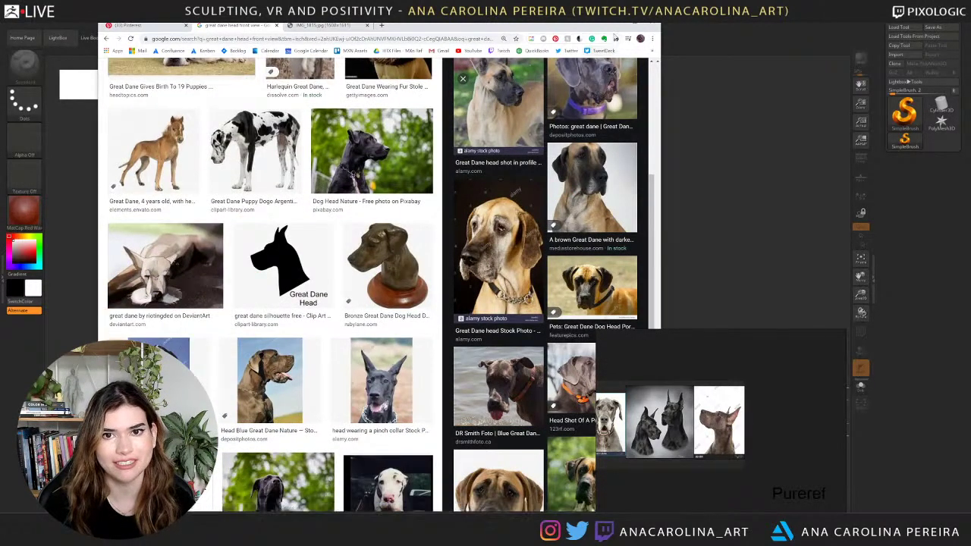
{"action": "left_click", "coordinate": [615, 25]}
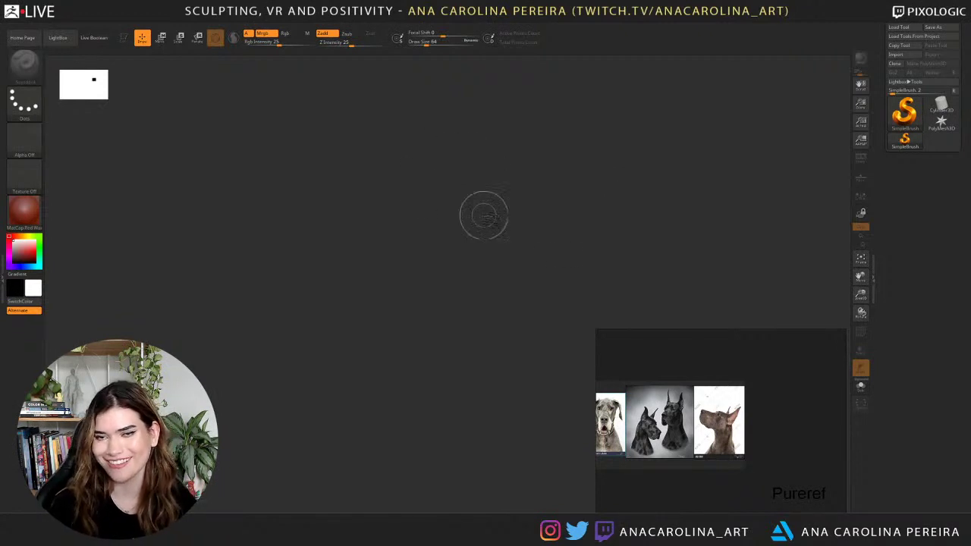
Place a Sphere3D on the canvas and put it into Edit mode, with the brush palette open alongside.
{"action": "left_click", "coordinate": [4, 159]}
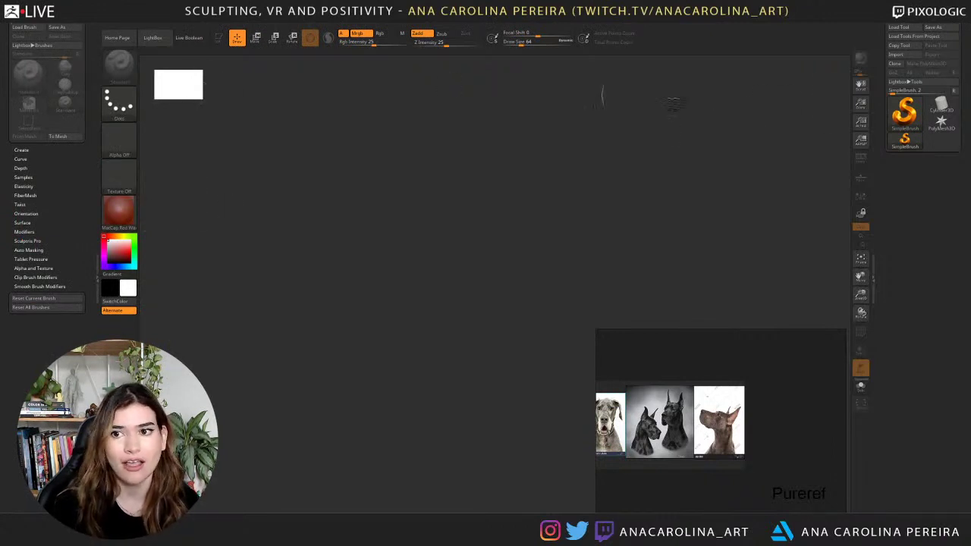
{"action": "left_click", "coordinate": [901, 114]}
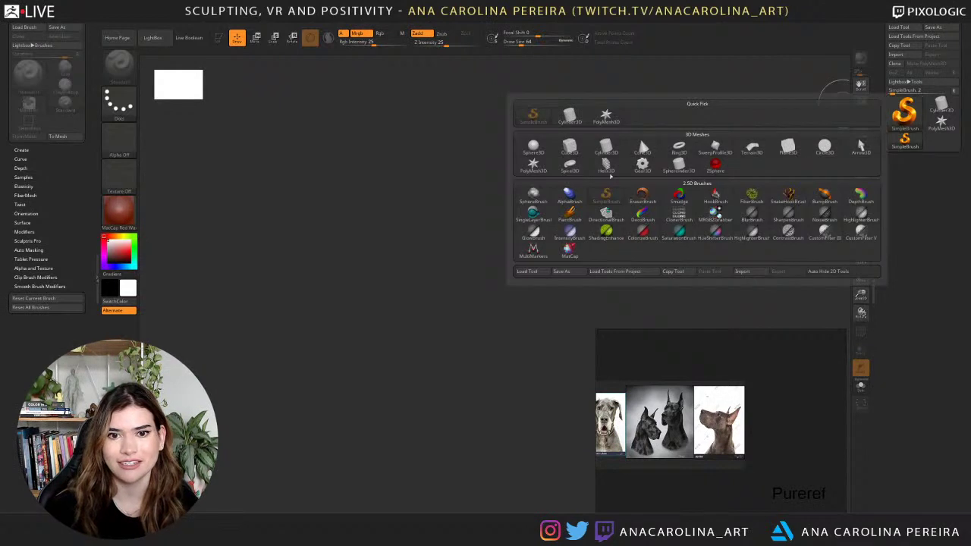
{"action": "left_click", "coordinate": [535, 150]}
{"action": "left_click_drag", "start_coordinate": [452, 235], "coordinate": [282, 239]}
{"action": "left_click", "coordinate": [217, 40]}
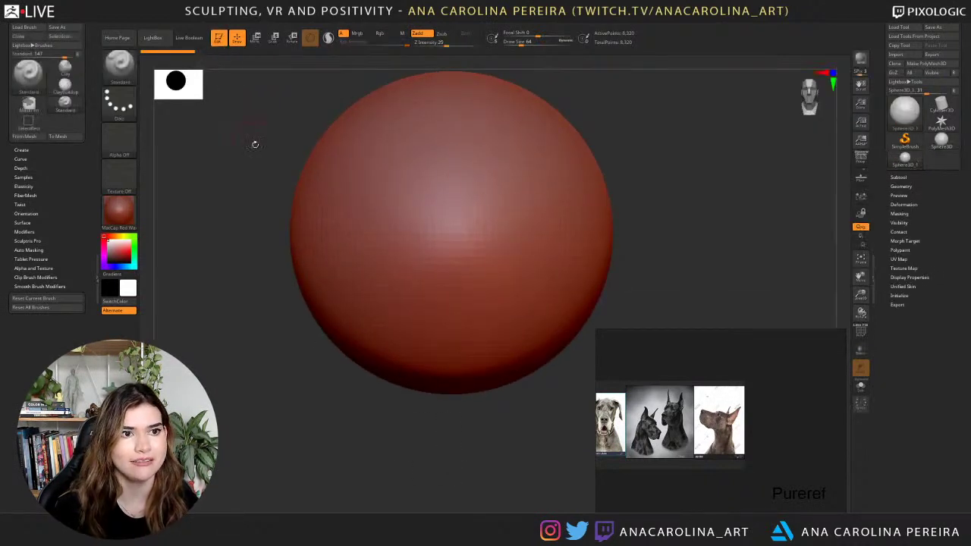
{"action": "left_click_drag", "start_coordinate": [697, 179], "coordinate": [686, 238], "text": "alt"}
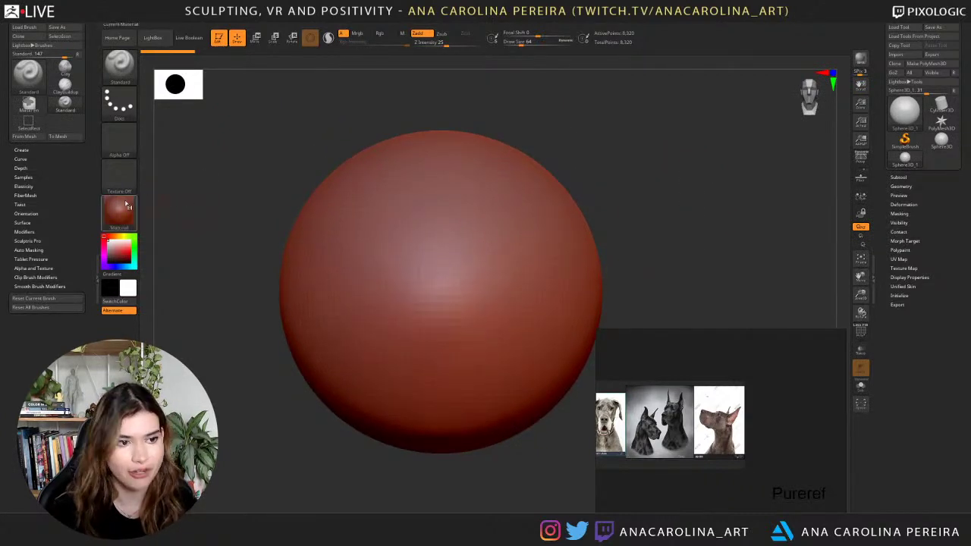
Change the sphere's material to the grey BasicMaterial.
{"action": "left_click", "coordinate": [132, 224]}
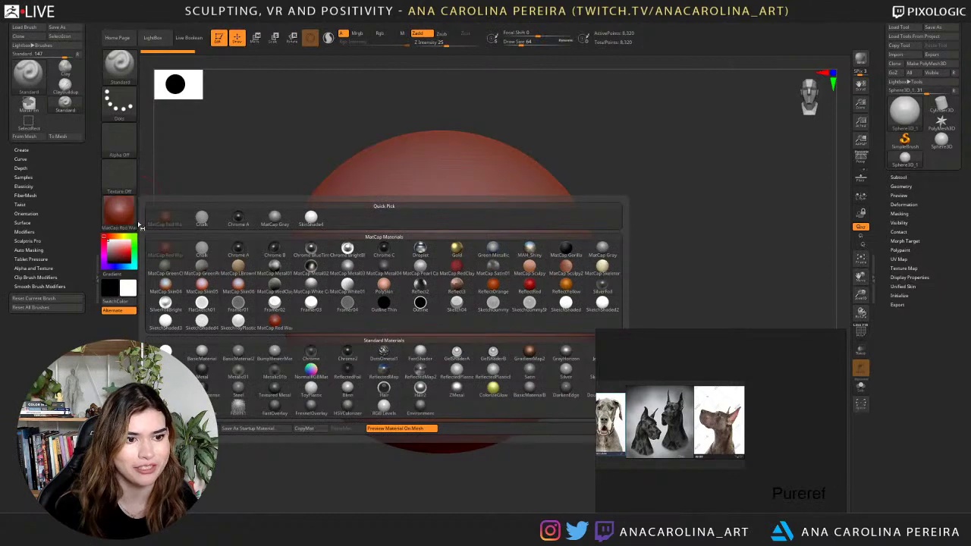
{"action": "left_click", "coordinate": [130, 211]}
{"action": "left_click", "coordinate": [207, 354]}
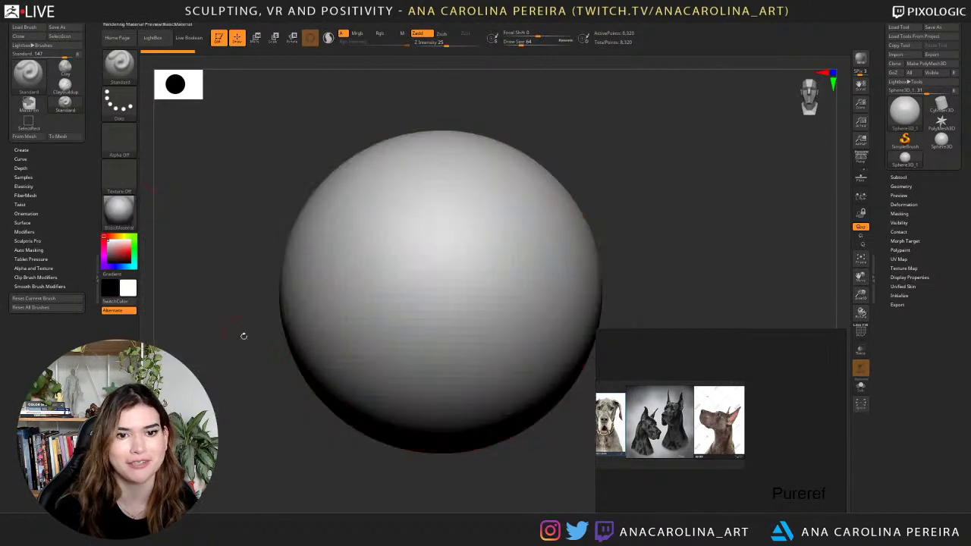
Enlarge the brush's draw size to 676 for the sphere.
{"action": "left_click_drag", "start_coordinate": [659, 199], "coordinate": [674, 171], "text": "alt"}
{"action": "key", "text": "space"}
{"action": "left_click_drag", "start_coordinate": [530, 225], "coordinate": [541, 227]}
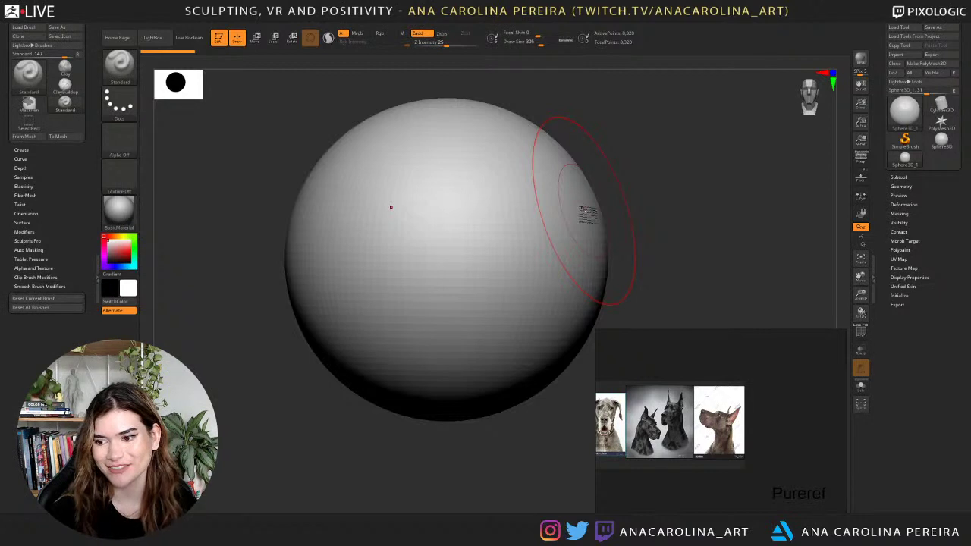
{"action": "key", "text": "space"}
{"action": "left_click_drag", "start_coordinate": [684, 196], "coordinate": [686, 197]}
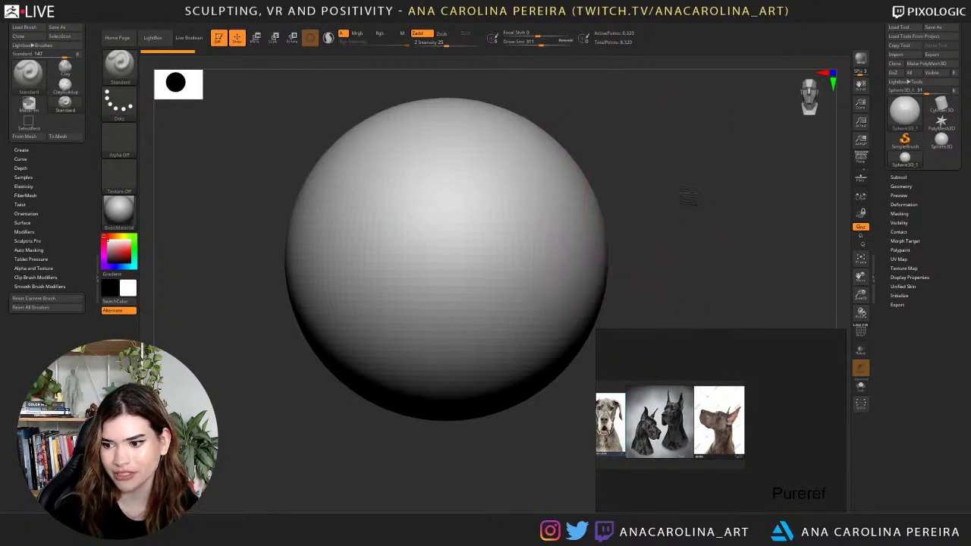
{"action": "right_click_drag", "start_coordinate": [689, 202], "coordinate": [673, 184], "text": "ctrl"}
{"action": "key", "text": "space"}
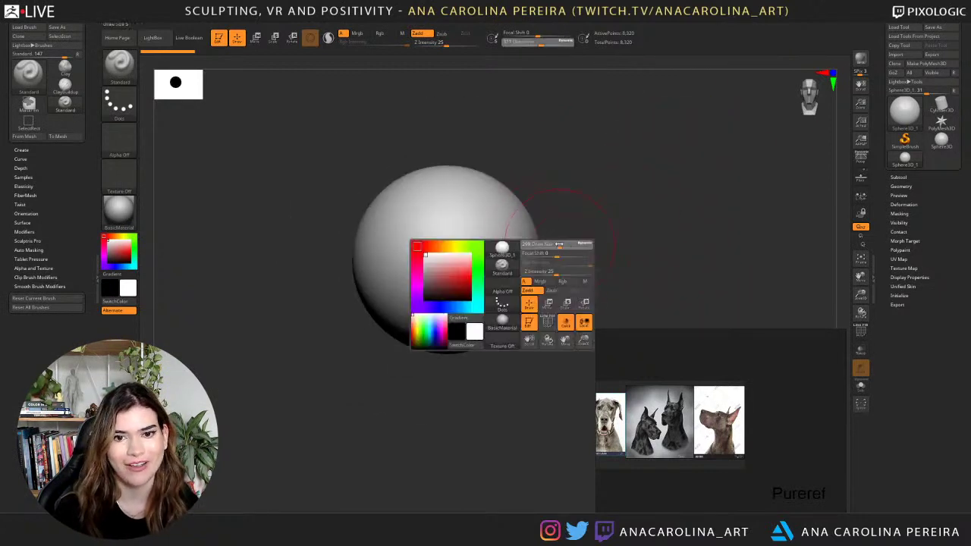
{"action": "left_click_drag", "start_coordinate": [558, 256], "coordinate": [576, 257]}
{"action": "right_click_drag", "start_coordinate": [582, 255], "coordinate": [575, 252], "text": "ctrl"}
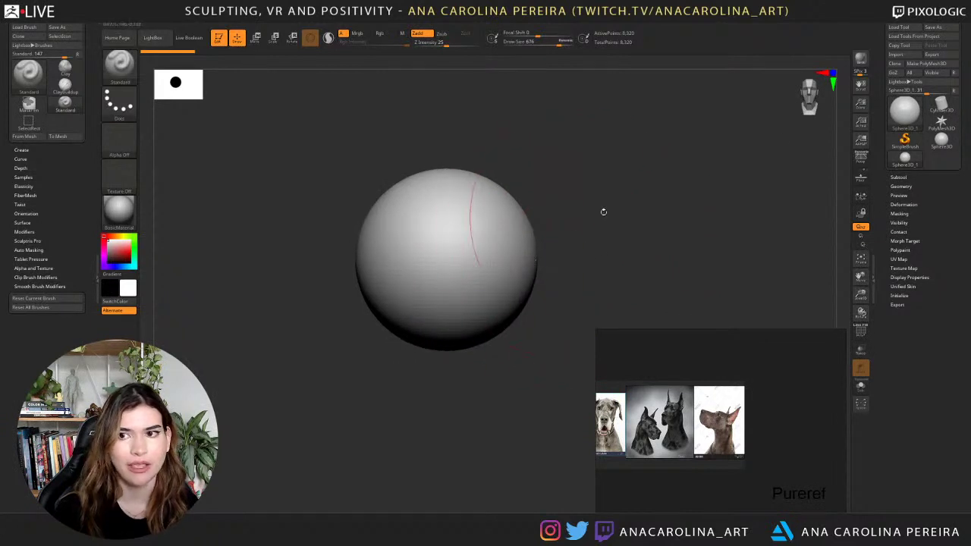
Convert the sphere to a PolyMesh3D and switch to the SnakeHook brush with a reduced draw size.
{"action": "left_click", "coordinate": [932, 64]}
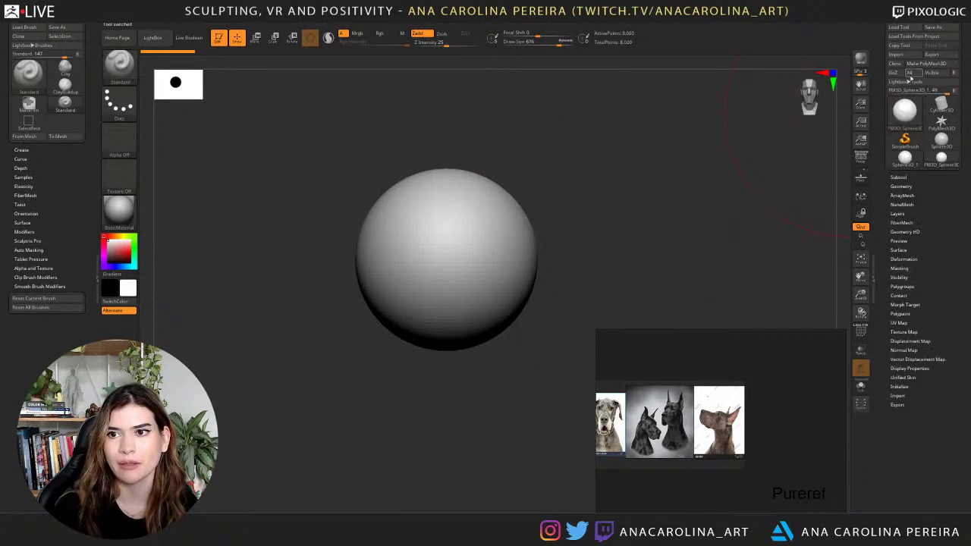
{"action": "left_click", "coordinate": [903, 186]}
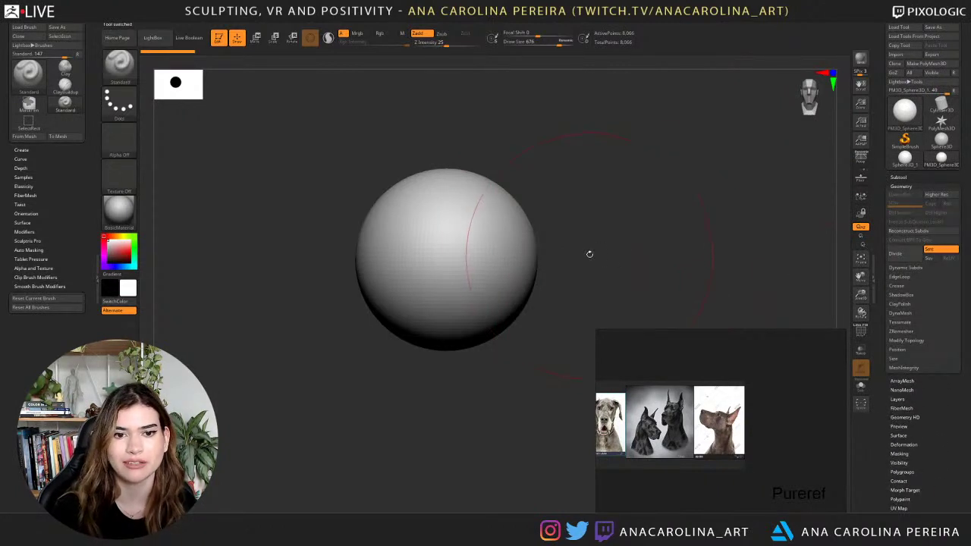
{"action": "key", "text": "space"}
{"action": "left_click_drag", "start_coordinate": [506, 263], "coordinate": [493, 263]}
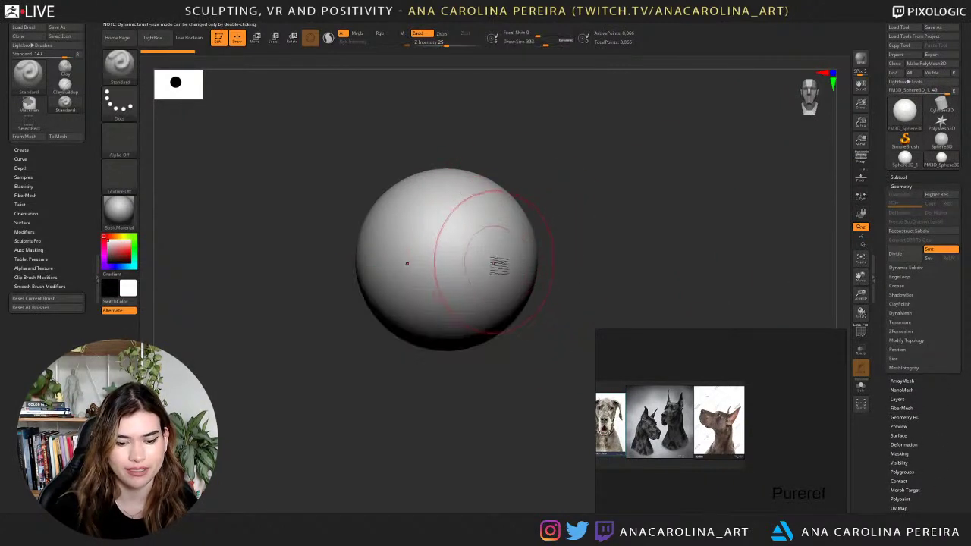
{"action": "key", "text": "b"}
{"action": "key", "text": "s"}
{"action": "key", "text": "h"}
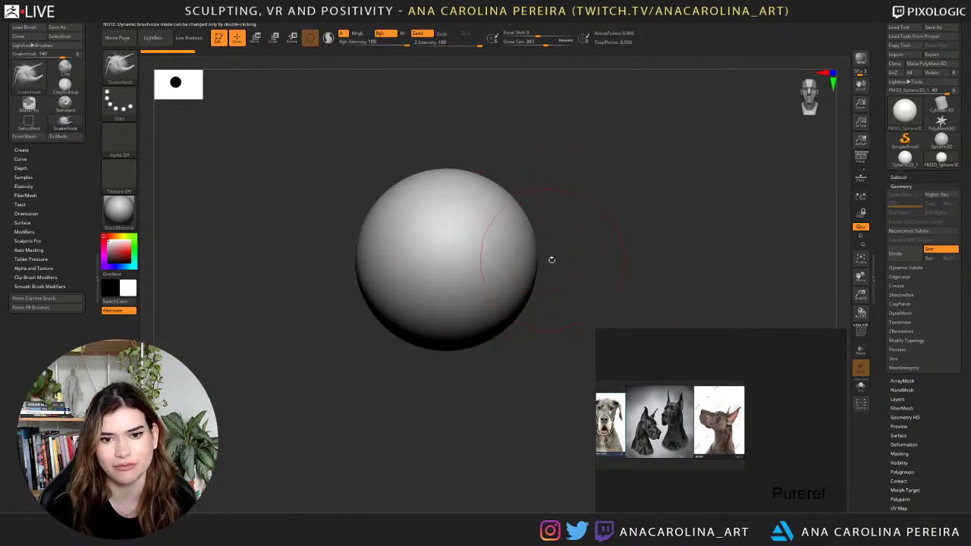
Try pulling the sphere's sides outward with SnakeHook, undo the stroke, and set the draw size to 576.
{"action": "mouse_move", "coordinate": [551, 260]}
{"action": "left_mouse_down"}
{"action": "mouse_move", "coordinate": [591, 224]}
{"action": "mouse_move", "coordinate": [709, 163]}
{"action": "mouse_move", "coordinate": [660, 303]}
{"action": "mouse_move", "coordinate": [626, 322]}
{"action": "left_mouse_up"}
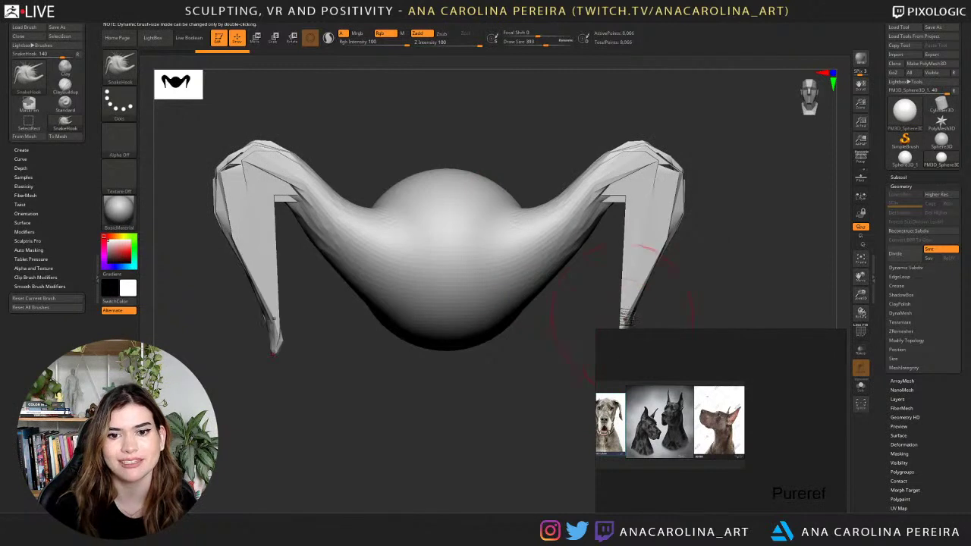
{"action": "key", "text": "ctrl+z"}
{"action": "key", "text": "space"}
{"action": "left_click_drag", "start_coordinate": [602, 263], "coordinate": [610, 264]}
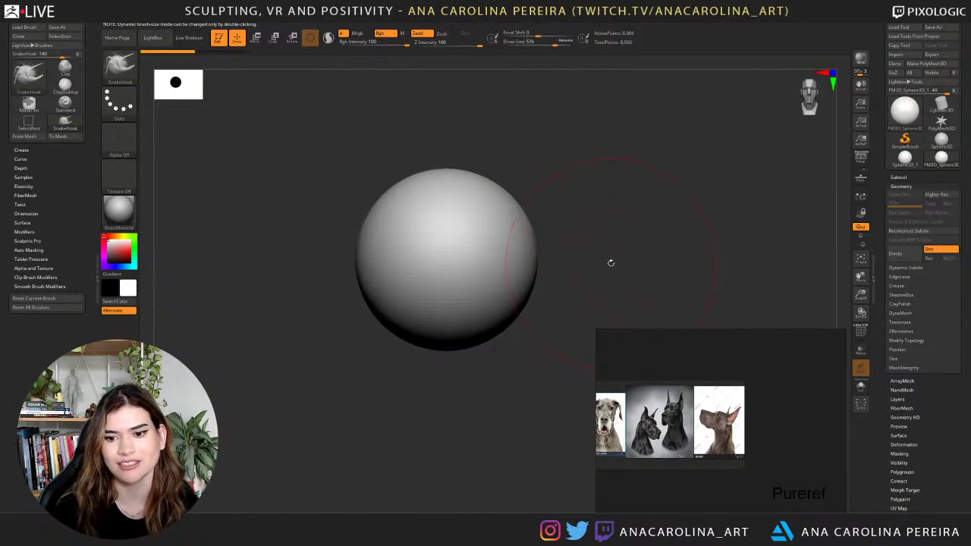
Enlarge the black Great Danes portrait and centre it in the PureRef board.
{"action": "scroll", "coordinate": [670, 427], "scroll_direction": "up", "scroll_amount": 3}
{"action": "scroll", "coordinate": [670, 426], "scroll_direction": "down", "scroll_amount": 2}
{"action": "middle_click_drag", "start_coordinate": [670, 426], "coordinate": [733, 432]}
{"action": "scroll", "coordinate": [733, 434], "scroll_direction": "up", "scroll_amount": 3}
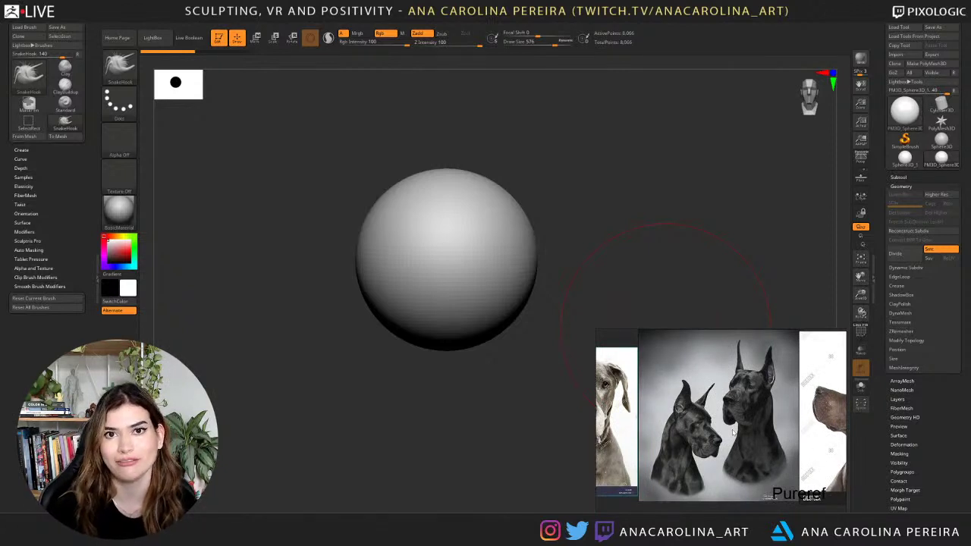
Pull a tapering snout out of the sphere in side view with SnakeHook, then smooth and adjust the head's profile.
{"action": "left_click_drag", "start_coordinate": [572, 210], "coordinate": [562, 213], "text": "alt"}
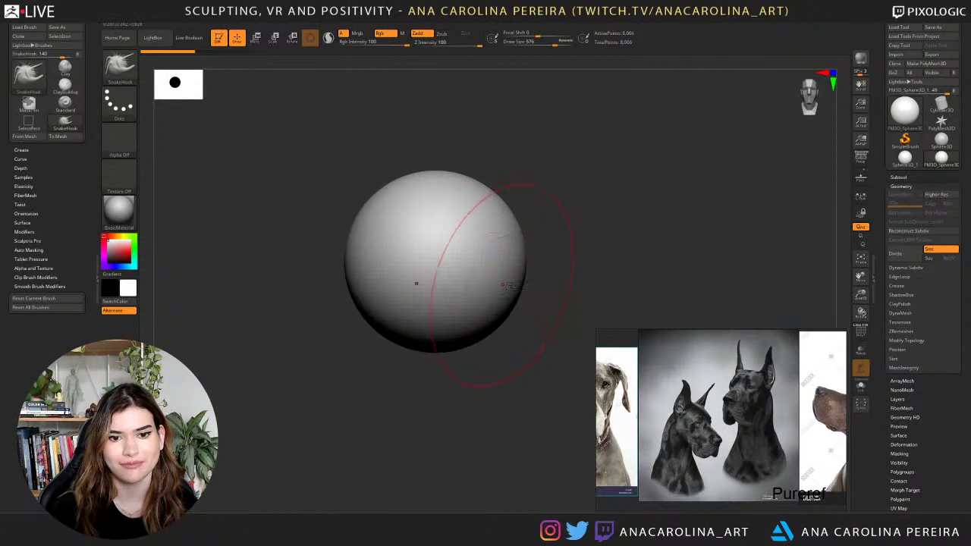
{"action": "left_click_drag", "start_coordinate": [541, 291], "coordinate": [560, 295]}
{"action": "mouse_move", "coordinate": [490, 298]}
{"action": "left_mouse_down"}
{"action": "mouse_move", "coordinate": [572, 269]}
{"action": "mouse_move", "coordinate": [551, 288]}
{"action": "mouse_move", "coordinate": [566, 267]}
{"action": "mouse_move", "coordinate": [574, 274]}
{"action": "left_mouse_up"}
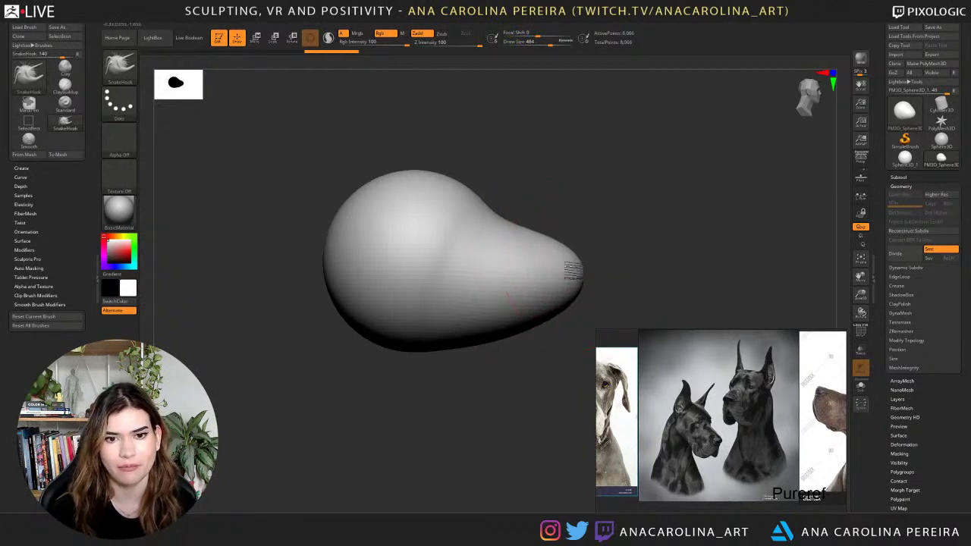
{"action": "left_click_drag", "start_coordinate": [443, 181], "coordinate": [439, 197]}
{"action": "left_click_drag", "start_coordinate": [619, 168], "coordinate": [327, 186]}
{"action": "left_click_drag", "start_coordinate": [497, 252], "coordinate": [519, 260], "text": "shift"}
{"action": "left_click_drag", "start_coordinate": [595, 245], "coordinate": [593, 223]}
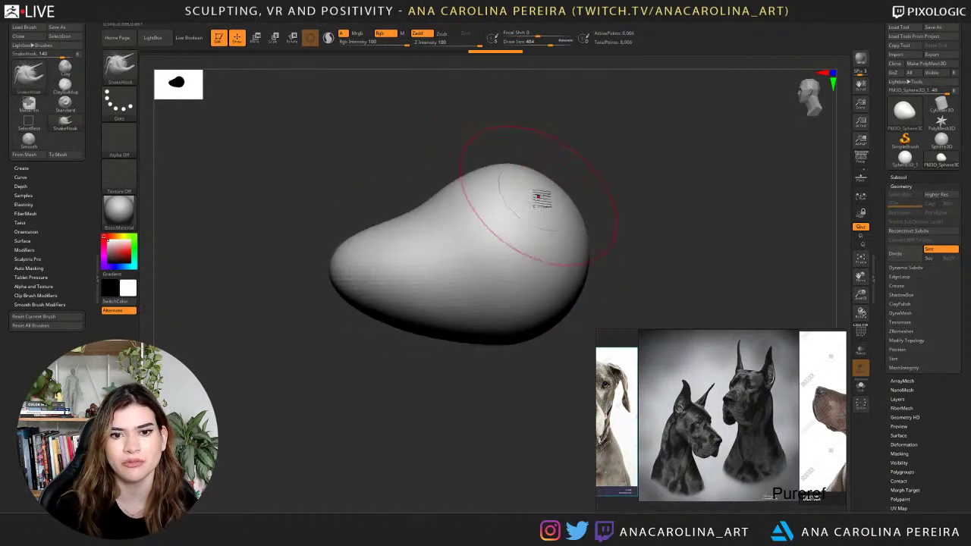
Bring the brown Great Dane profile into view in PureRef and rotate it counterclockwise so its head sits level.
{"action": "scroll", "coordinate": [726, 387], "scroll_direction": "down", "scroll_amount": 1}
{"action": "middle_click_drag", "start_coordinate": [804, 410], "coordinate": [696, 406]}
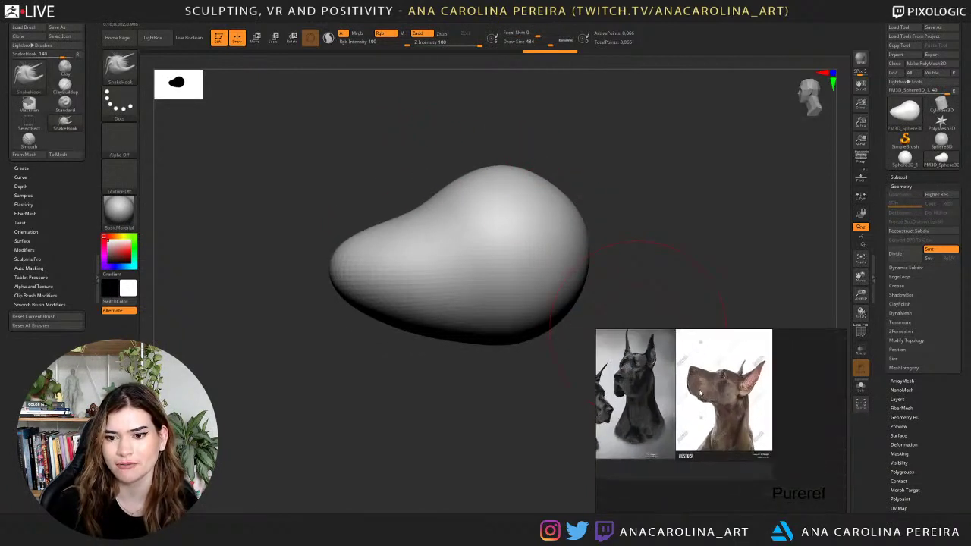
{"action": "scroll", "coordinate": [713, 417], "scroll_direction": "up", "scroll_amount": 1}
{"action": "left_click", "coordinate": [776, 403]}
{"action": "mouse_move", "coordinate": [776, 403]}
{"action": "left_mouse_down", "text": "ctrl"}
{"action": "mouse_move", "coordinate": [742, 387]}
{"action": "mouse_move", "coordinate": [773, 386]}
{"action": "left_mouse_up", "text": "ctrl"}
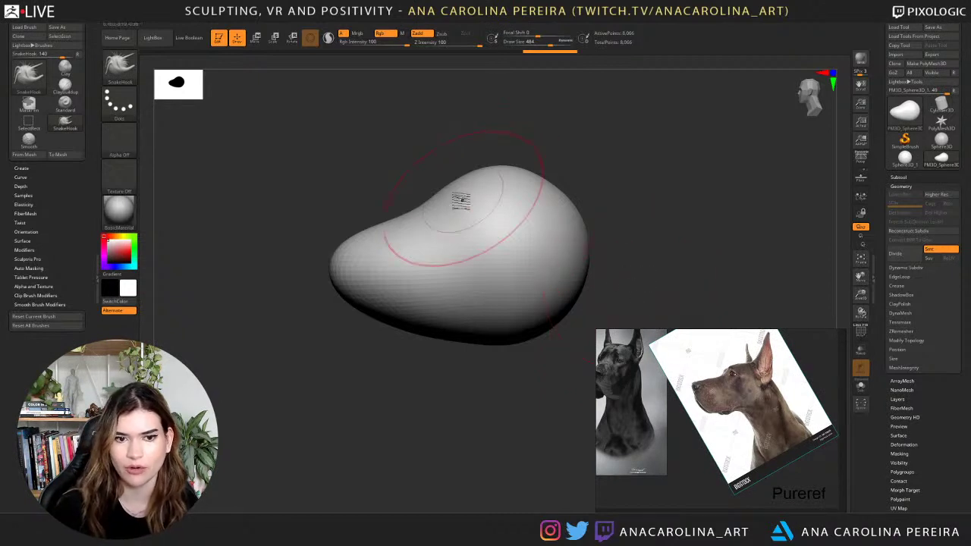
Lengthen and deepen the snout with SnakeHook, and flatten the top of the skull to follow the profile reference.
{"action": "left_click_drag", "start_coordinate": [342, 226], "coordinate": [326, 243]}
{"action": "left_click_drag", "start_coordinate": [326, 296], "coordinate": [329, 309]}
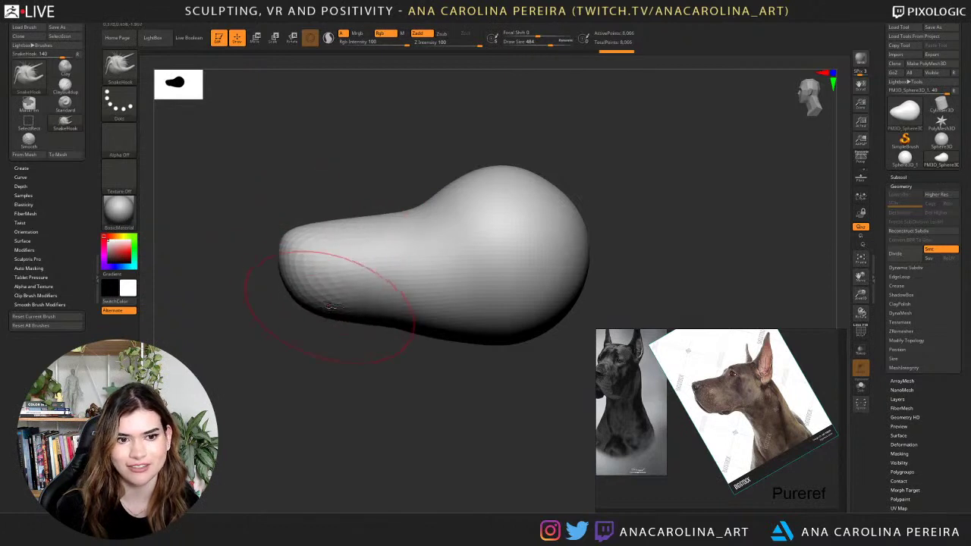
{"action": "left_click_drag", "start_coordinate": [394, 314], "coordinate": [399, 320]}
{"action": "mouse_move", "coordinate": [338, 322]}
{"action": "left_mouse_down"}
{"action": "mouse_move", "coordinate": [343, 344]}
{"action": "mouse_move", "coordinate": [355, 326]}
{"action": "left_mouse_up"}
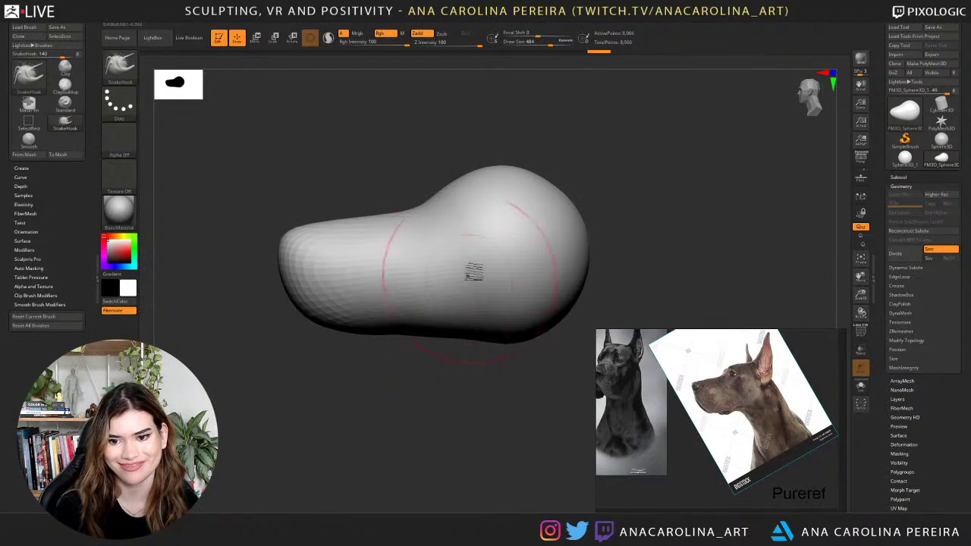
{"action": "left_click_drag", "start_coordinate": [525, 179], "coordinate": [520, 190]}
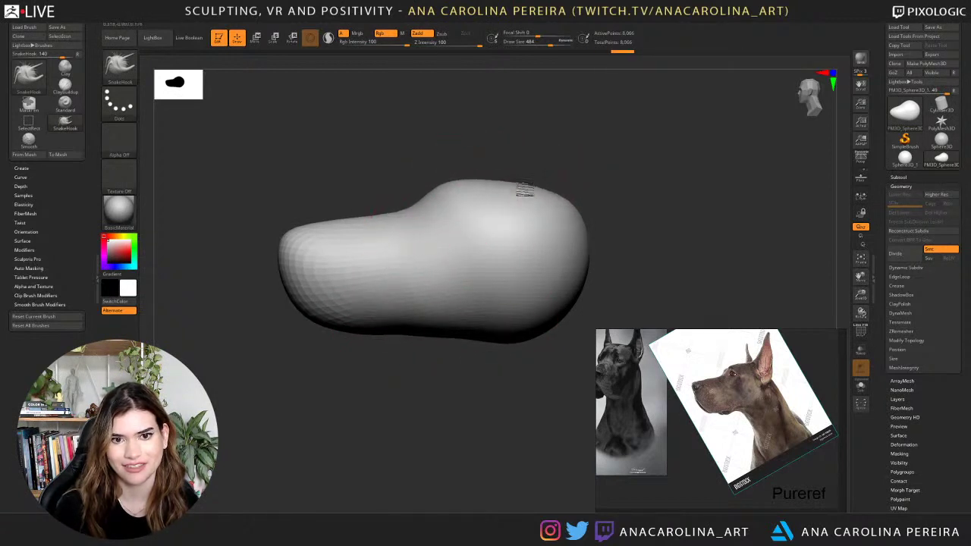
Pull a neck down from the back of the head with SnakeHook, widening its throat and filling out the nape.
{"action": "mouse_move", "coordinate": [583, 236]}
{"action": "left_mouse_down"}
{"action": "mouse_move", "coordinate": [612, 206]}
{"action": "mouse_move", "coordinate": [563, 243]}
{"action": "mouse_move", "coordinate": [536, 234]}
{"action": "mouse_move", "coordinate": [572, 279]}
{"action": "mouse_move", "coordinate": [535, 284]}
{"action": "mouse_move", "coordinate": [539, 300]}
{"action": "mouse_move", "coordinate": [507, 313]}
{"action": "left_mouse_up"}
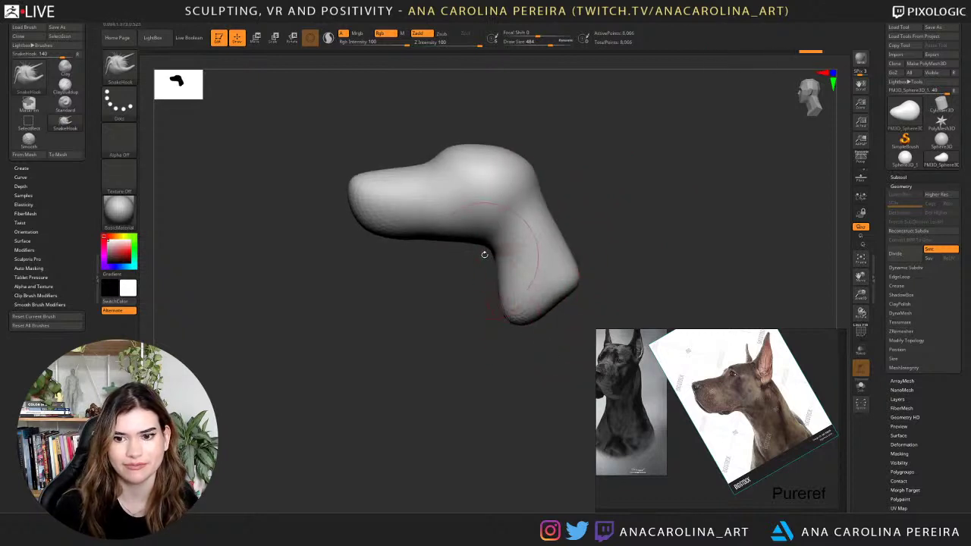
{"action": "left_click_drag", "start_coordinate": [484, 253], "coordinate": [496, 327]}
{"action": "left_click_drag", "start_coordinate": [510, 292], "coordinate": [496, 300]}
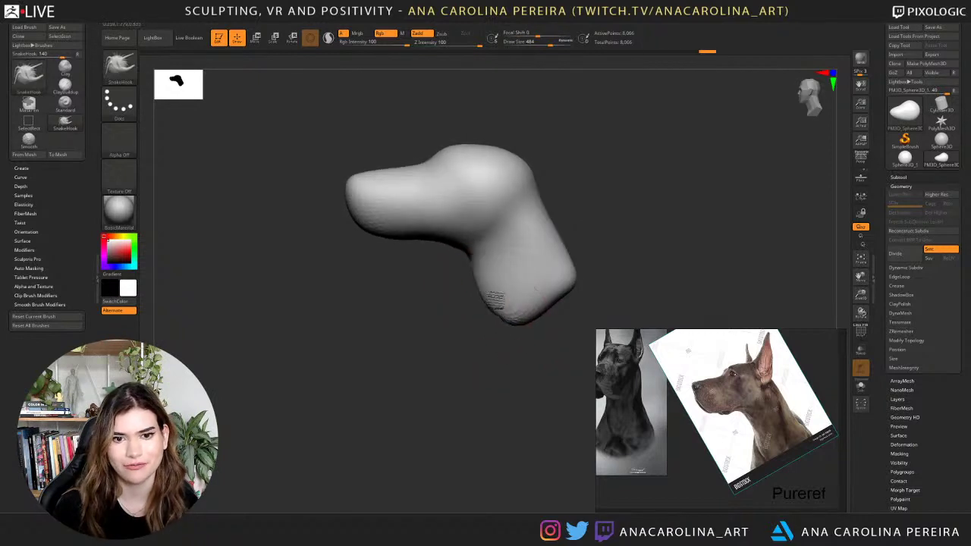
{"action": "left_click_drag", "start_coordinate": [563, 275], "coordinate": [576, 274]}
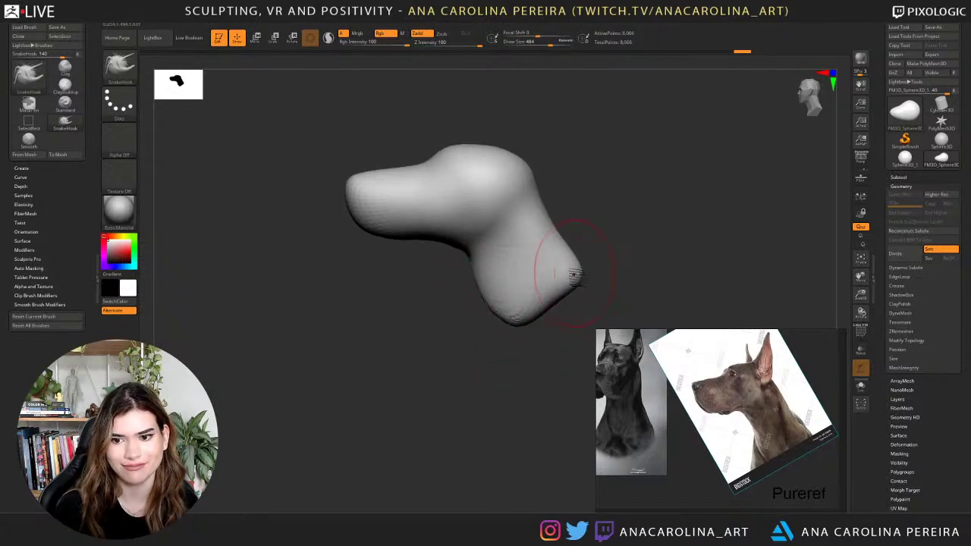
{"action": "mouse_move", "coordinate": [550, 243]}
{"action": "left_mouse_down"}
{"action": "mouse_move", "coordinate": [562, 236]}
{"action": "mouse_move", "coordinate": [541, 192]}
{"action": "mouse_move", "coordinate": [552, 221]}
{"action": "left_mouse_up"}
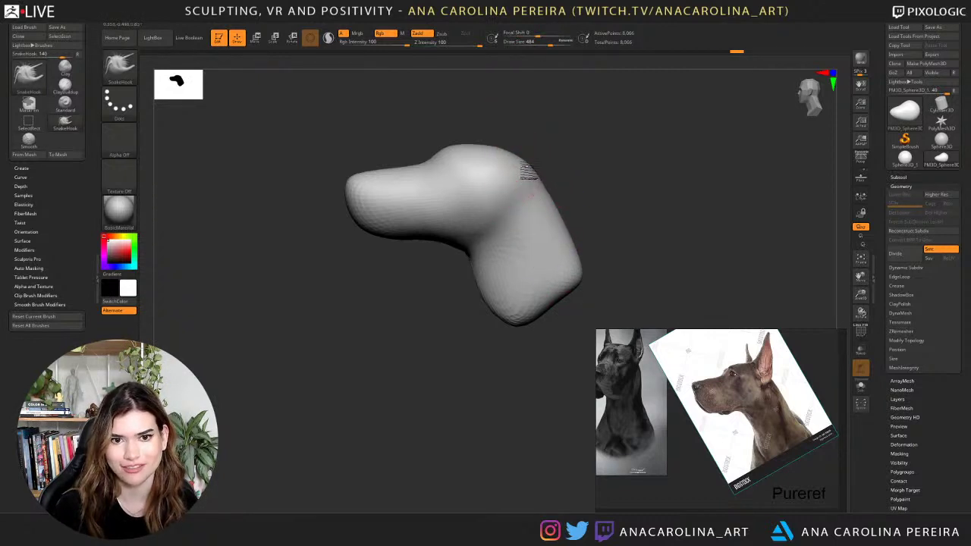
{"action": "mouse_move", "coordinate": [542, 161]}
{"action": "left_mouse_down"}
{"action": "mouse_move", "coordinate": [575, 166]}
{"action": "mouse_move", "coordinate": [532, 170]}
{"action": "left_mouse_up"}
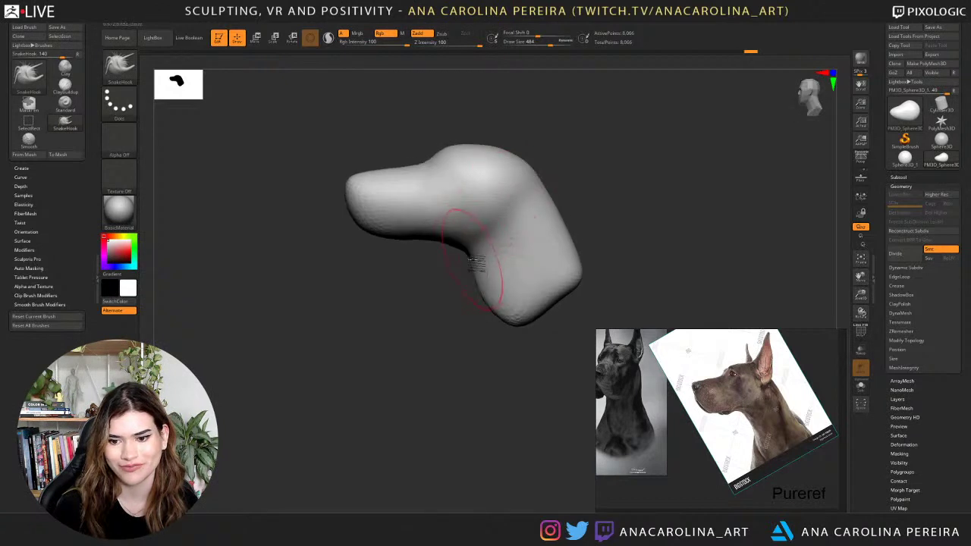
Push the throat line forward and fill out the base and nape of the neck with SnakeHook in side view.
{"action": "left_click_drag", "start_coordinate": [467, 252], "coordinate": [463, 253]}
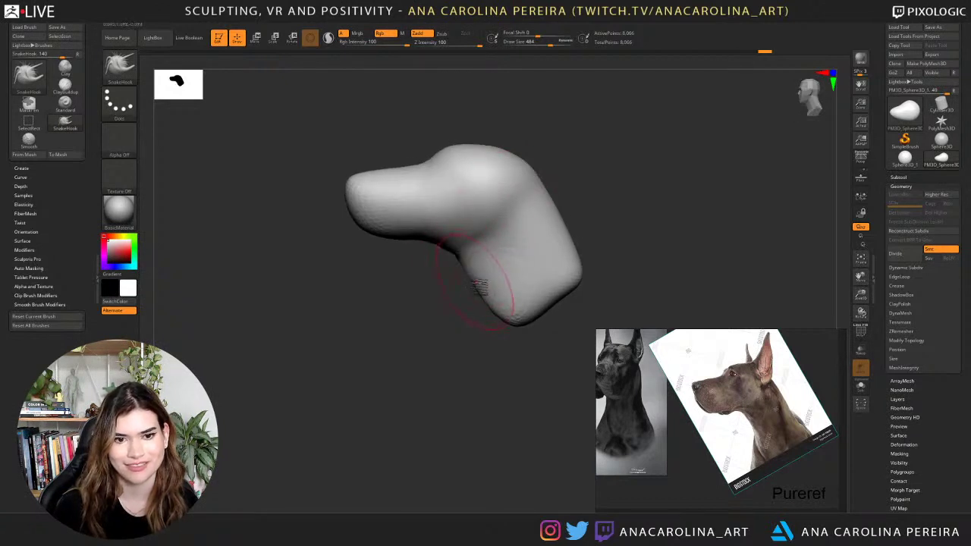
{"action": "left_click_drag", "start_coordinate": [484, 298], "coordinate": [505, 328]}
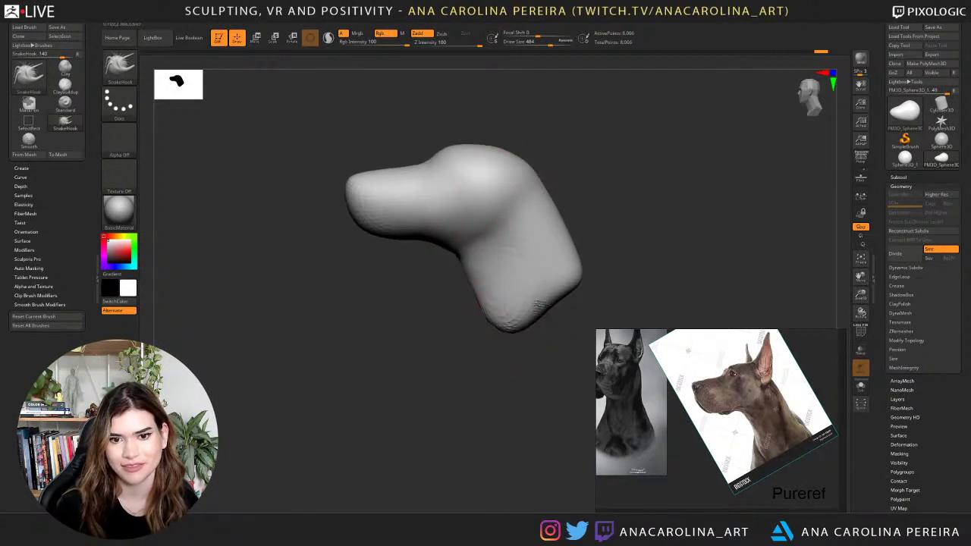
{"action": "left_click_drag", "start_coordinate": [574, 251], "coordinate": [584, 246]}
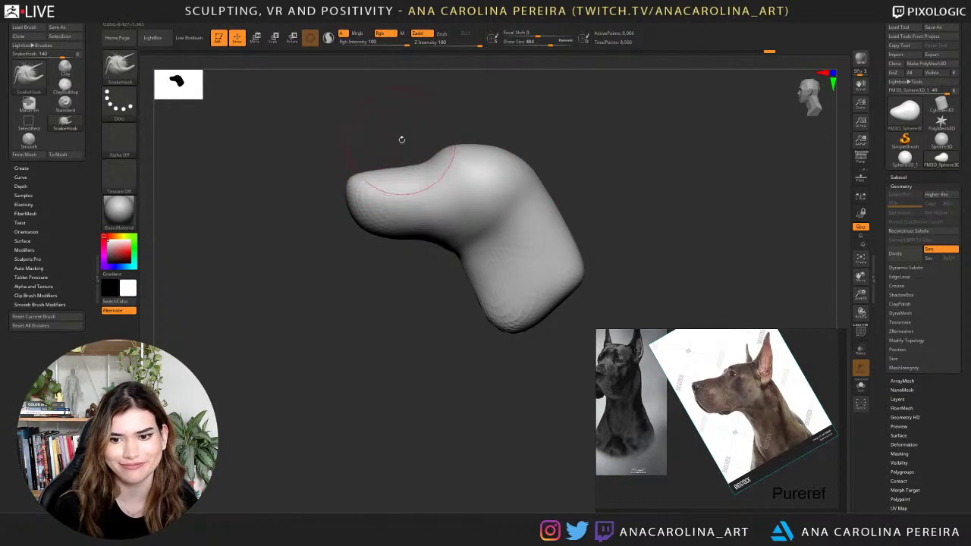
Using the grey Great Dane front reference in PureRef, narrow the head and snout and widen the neck with SnakeHook in front view.
{"action": "scroll", "coordinate": [733, 380], "scroll_direction": "down", "scroll_amount": 6}
{"action": "scroll", "coordinate": [664, 393], "scroll_direction": "up", "scroll_amount": 6}
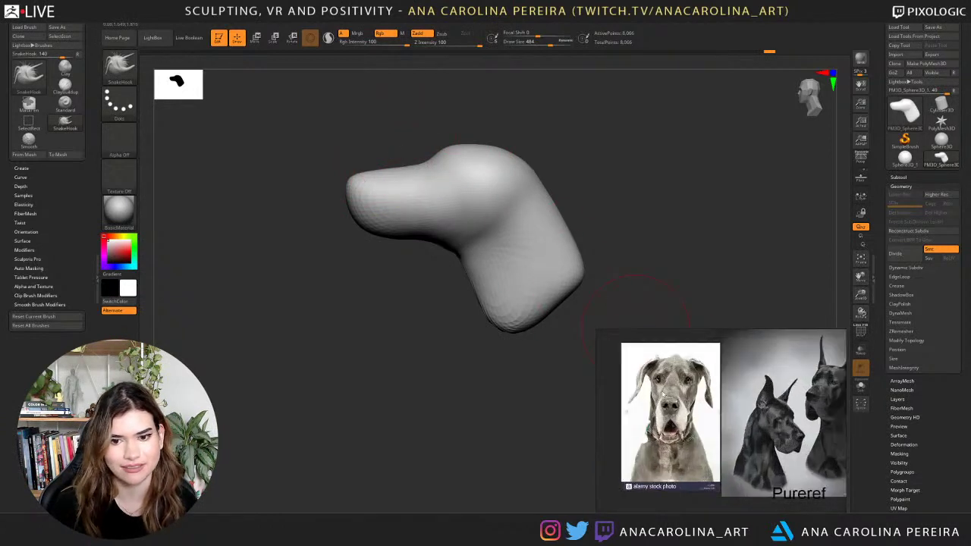
{"action": "scroll", "coordinate": [663, 394], "scroll_direction": "up", "scroll_amount": 2}
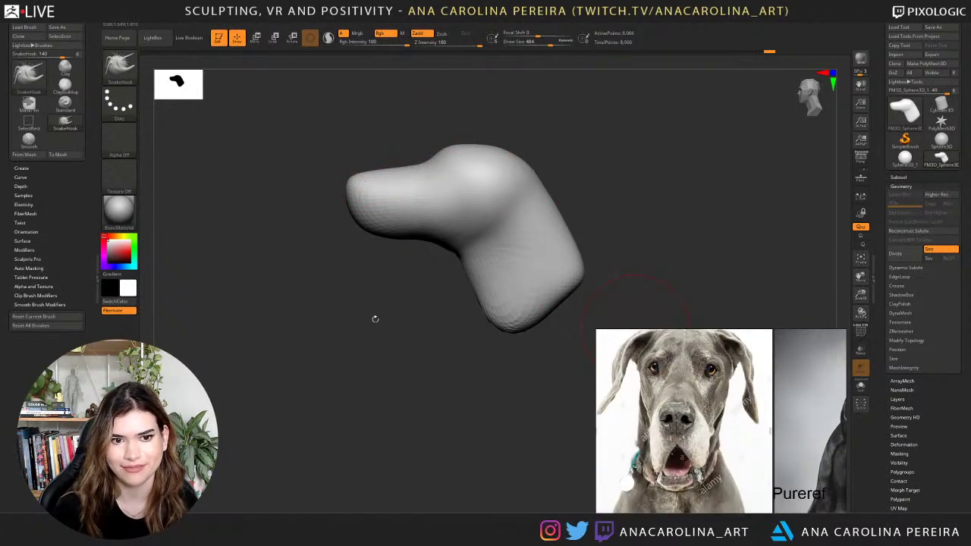
{"action": "mouse_move", "coordinate": [375, 319]}
{"action": "left_mouse_down"}
{"action": "mouse_move", "coordinate": [432, 341]}
{"action": "mouse_move", "coordinate": [664, 160]}
{"action": "mouse_move", "coordinate": [602, 230]}
{"action": "left_mouse_up"}
{"action": "key", "text": "space"}
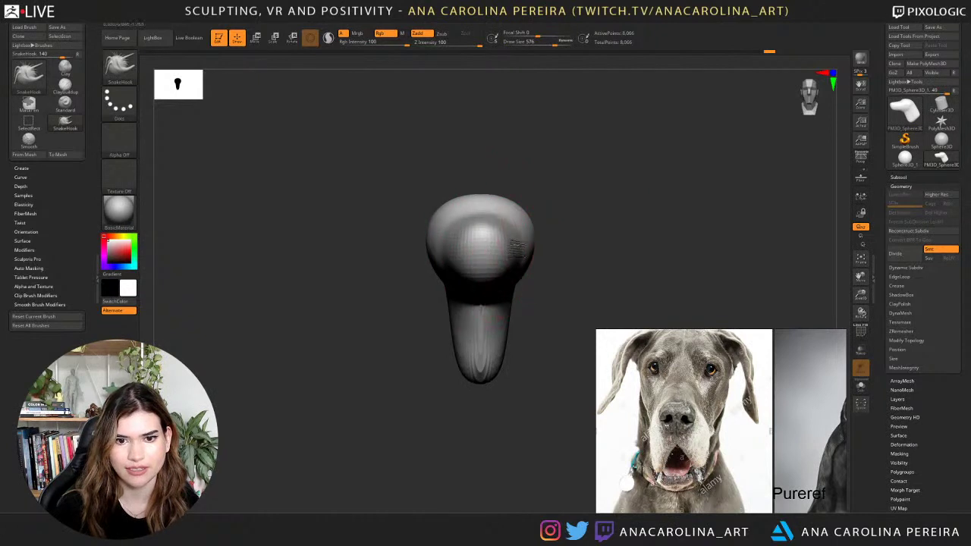
{"action": "mouse_move", "coordinate": [518, 249]}
{"action": "left_mouse_down"}
{"action": "mouse_move", "coordinate": [508, 251]}
{"action": "mouse_move", "coordinate": [561, 241]}
{"action": "mouse_move", "coordinate": [569, 215]}
{"action": "mouse_move", "coordinate": [573, 241]}
{"action": "left_mouse_up"}
{"action": "left_click_drag", "start_coordinate": [576, 312], "coordinate": [568, 310]}
{"action": "mouse_move", "coordinate": [559, 291]}
{"action": "left_mouse_down"}
{"action": "mouse_move", "coordinate": [568, 290]}
{"action": "mouse_move", "coordinate": [570, 345]}
{"action": "left_mouse_up"}
{"action": "mouse_move", "coordinate": [589, 293]}
{"action": "left_mouse_down"}
{"action": "mouse_move", "coordinate": [562, 296]}
{"action": "mouse_move", "coordinate": [609, 307]}
{"action": "left_mouse_up"}
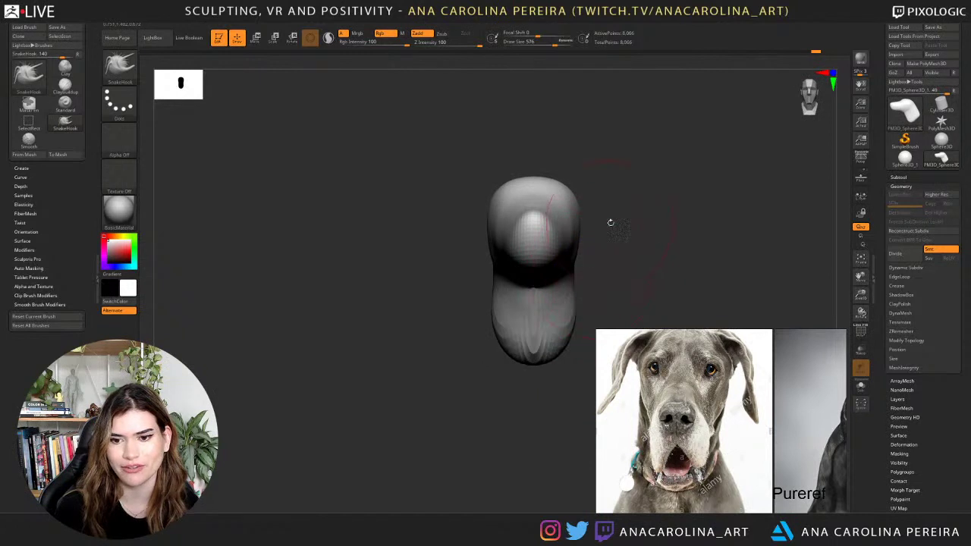
Refine the neck's width from the front and smooth the stretched ridges on its front and sides.
{"action": "mouse_move", "coordinate": [611, 222]}
{"action": "left_mouse_down", "text": "alt"}
{"action": "mouse_move", "coordinate": [536, 284]}
{"action": "mouse_move", "coordinate": [512, 276]}
{"action": "mouse_move", "coordinate": [568, 296]}
{"action": "mouse_move", "coordinate": [577, 308]}
{"action": "left_mouse_up", "text": "alt"}
{"action": "key", "text": "space"}
{"action": "key", "text": "space"}
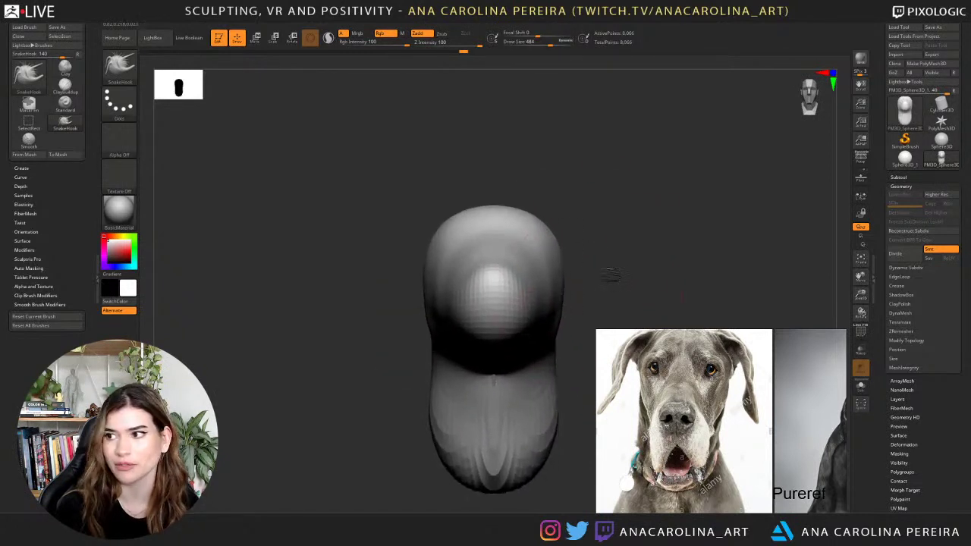
{"action": "left_click_drag", "start_coordinate": [618, 263], "coordinate": [589, 189], "text": "alt"}
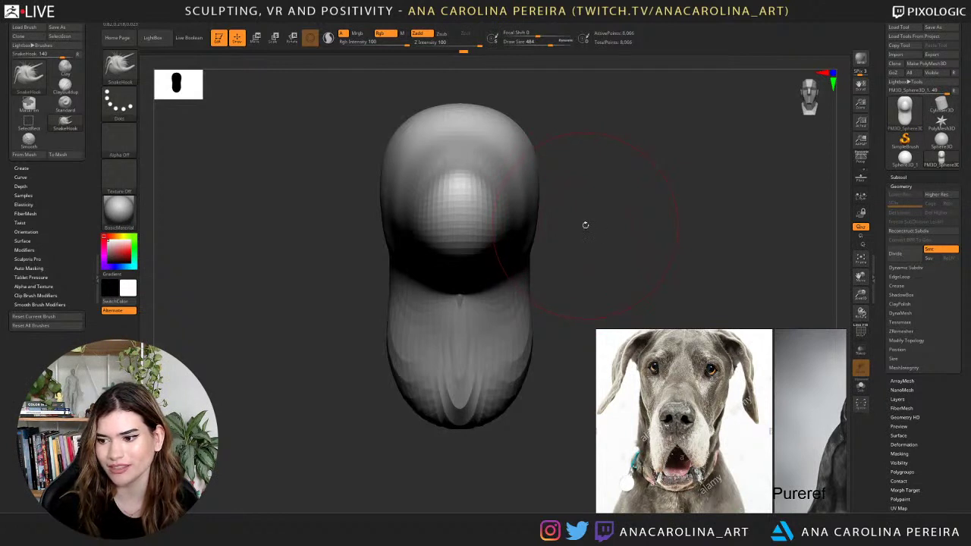
{"action": "left_click_drag", "start_coordinate": [594, 211], "coordinate": [590, 240]}
{"action": "key", "text": "shift"}
{"action": "mouse_move", "coordinate": [599, 274]}
{"action": "left_mouse_down", "text": "shift"}
{"action": "mouse_move", "coordinate": [661, 244]}
{"action": "mouse_move", "coordinate": [766, 238]}
{"action": "left_mouse_up", "text": "shift"}
{"action": "mouse_move", "coordinate": [624, 302]}
{"action": "left_mouse_down", "text": "shift"}
{"action": "mouse_move", "coordinate": [589, 332]}
{"action": "mouse_move", "coordinate": [453, 390]}
{"action": "mouse_move", "coordinate": [469, 374]}
{"action": "left_mouse_up", "text": "shift"}
{"action": "mouse_move", "coordinate": [524, 416]}
{"action": "left_mouse_down"}
{"action": "mouse_move", "coordinate": [539, 415]}
{"action": "mouse_move", "coordinate": [539, 394]}
{"action": "mouse_move", "coordinate": [549, 406]}
{"action": "mouse_move", "coordinate": [518, 432]}
{"action": "left_mouse_up"}
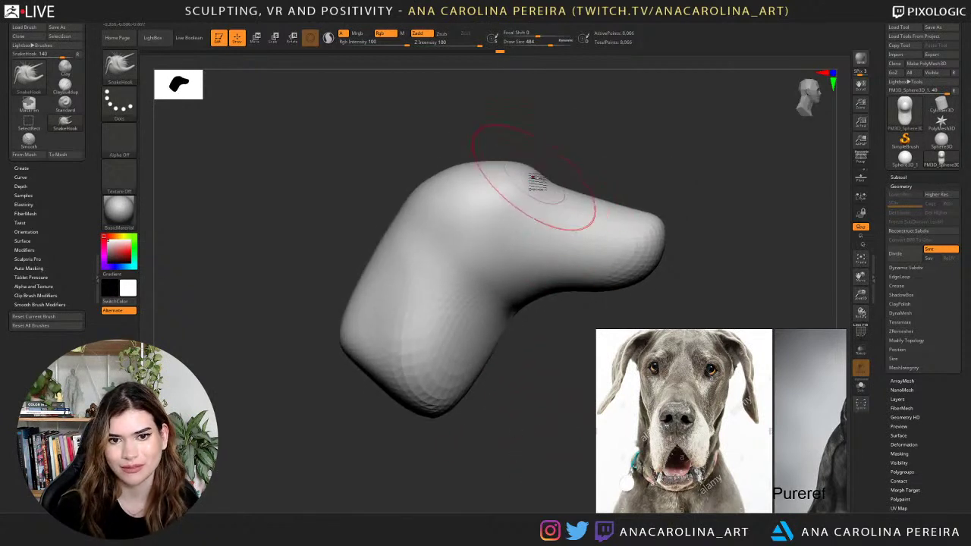
Define the stop between the forehead and the snout bridge with a SnakeHook stroke in side view.
{"action": "left_click_drag", "start_coordinate": [533, 173], "coordinate": [631, 220]}
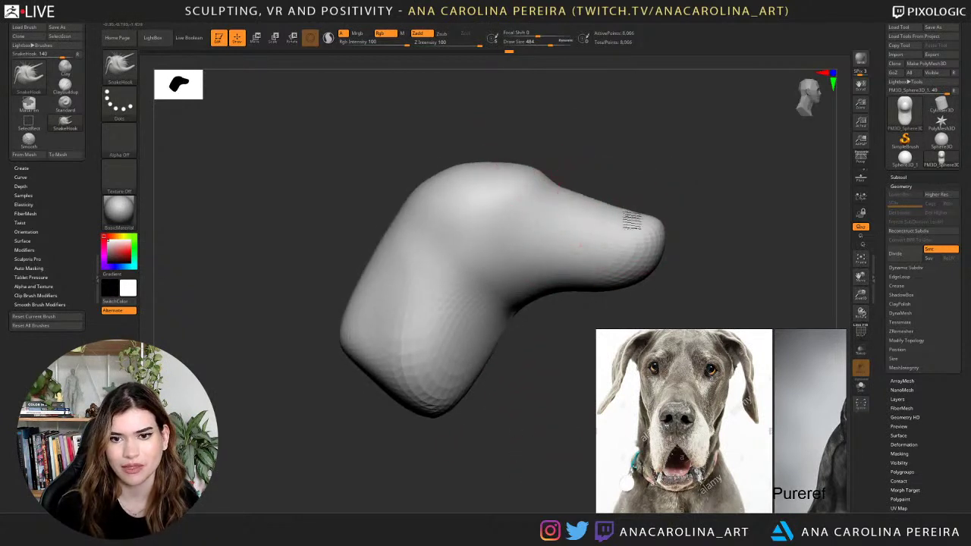
{"action": "mouse_move", "coordinate": [526, 195]}
{"action": "left_mouse_down"}
{"action": "mouse_move", "coordinate": [589, 182]}
{"action": "mouse_move", "coordinate": [384, 262]}
{"action": "left_mouse_up"}
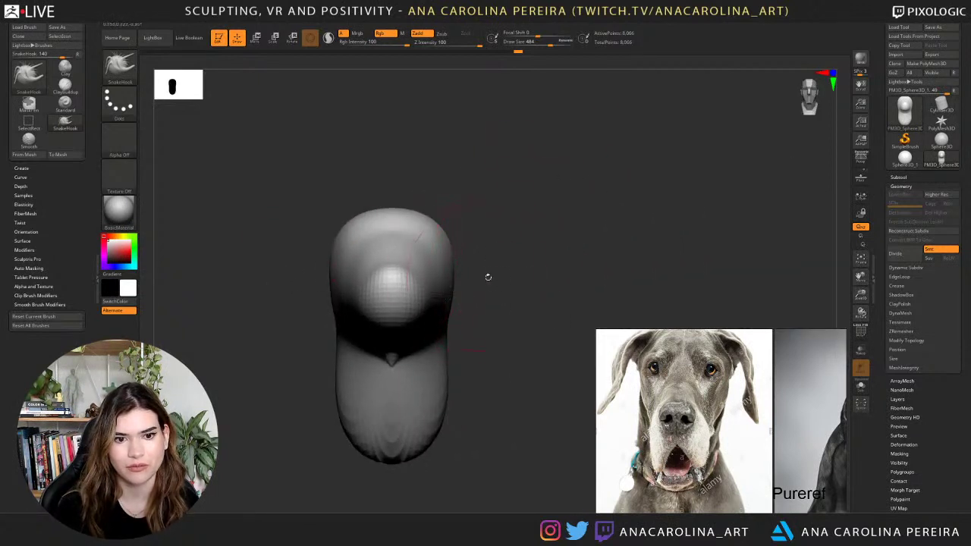
{"action": "mouse_move", "coordinate": [488, 277]}
{"action": "left_mouse_down"}
{"action": "mouse_move", "coordinate": [542, 246]}
{"action": "mouse_move", "coordinate": [445, 232]}
{"action": "mouse_move", "coordinate": [443, 222]}
{"action": "left_mouse_up"}
Pull the lower edges of the snout down with a smaller SnakeHook brush to start the drooping lips and jaw.
{"action": "key", "text": "space"}
{"action": "key", "text": "space"}
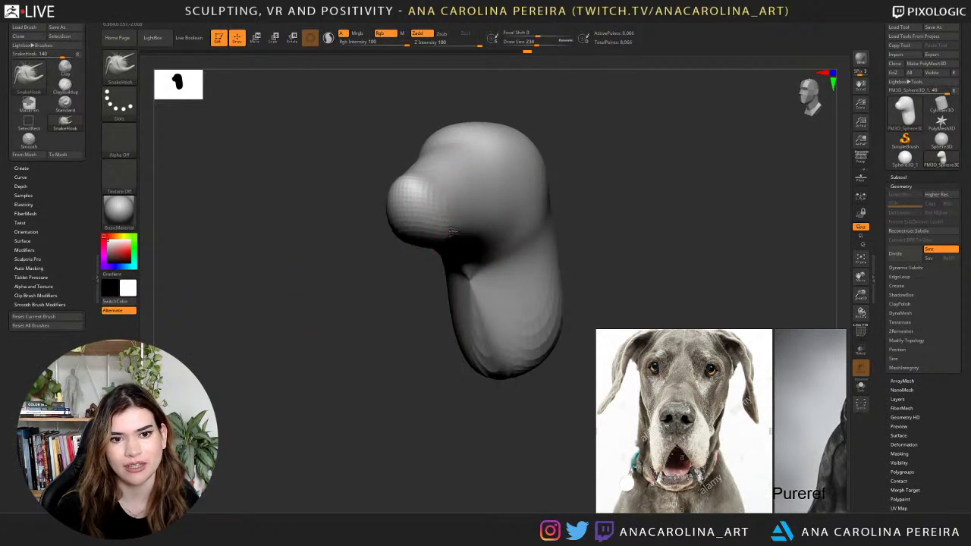
{"action": "right_click_drag", "start_coordinate": [475, 220], "coordinate": [527, 190]}
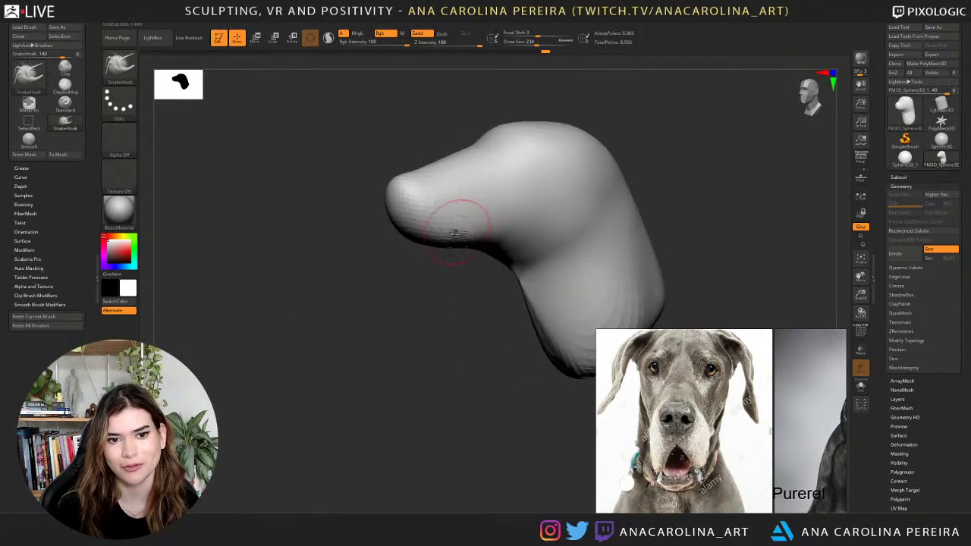
{"action": "mouse_move", "coordinate": [451, 288]}
{"action": "right_mouse_down"}
{"action": "mouse_move", "coordinate": [438, 297]}
{"action": "mouse_move", "coordinate": [478, 228]}
{"action": "right_mouse_up"}
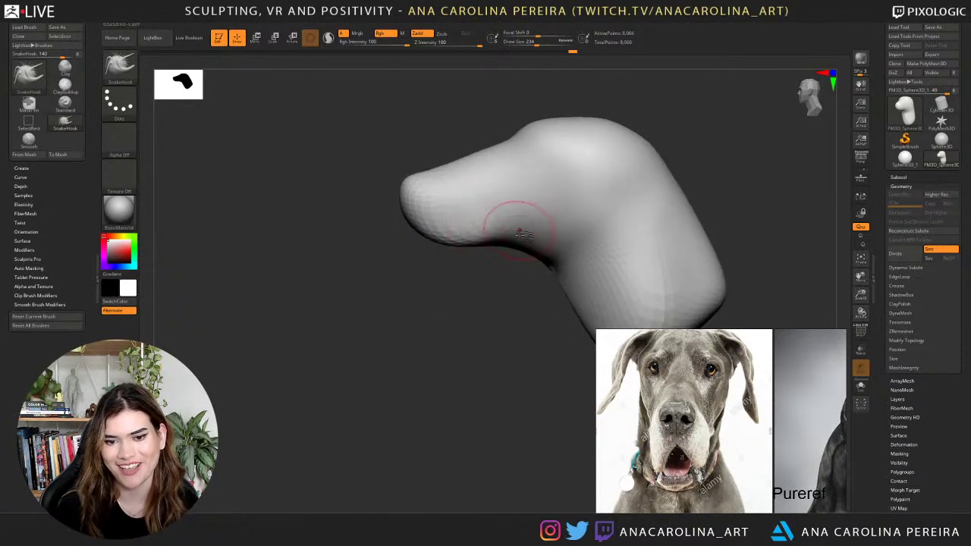
{"action": "mouse_move", "coordinate": [535, 256]}
{"action": "right_mouse_down"}
{"action": "mouse_move", "coordinate": [546, 288]}
{"action": "mouse_move", "coordinate": [566, 292]}
{"action": "mouse_move", "coordinate": [523, 287]}
{"action": "mouse_move", "coordinate": [552, 302]}
{"action": "mouse_move", "coordinate": [538, 303]}
{"action": "mouse_move", "coordinate": [531, 271]}
{"action": "right_mouse_up"}
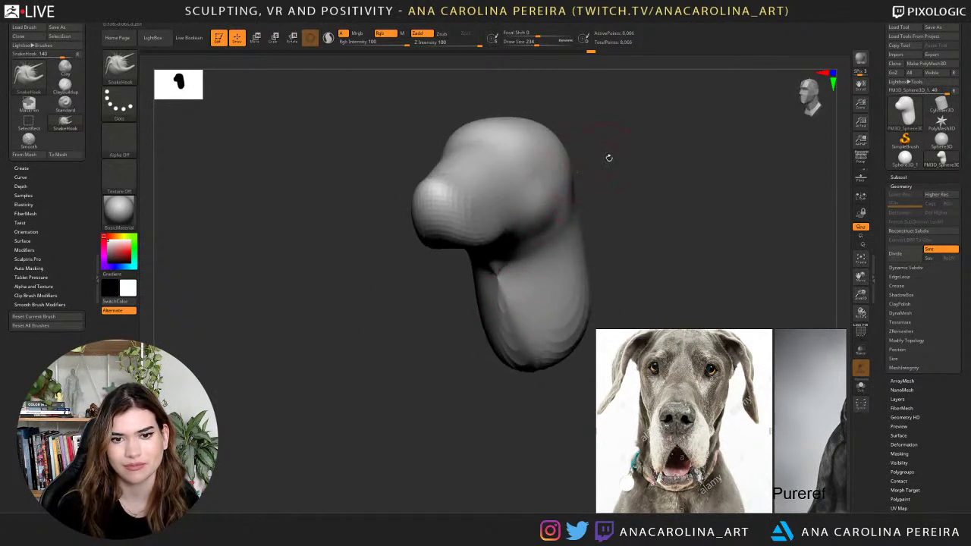
{"action": "mouse_move", "coordinate": [609, 157]}
{"action": "right_mouse_down"}
{"action": "mouse_move", "coordinate": [578, 208]}
{"action": "mouse_move", "coordinate": [554, 216]}
{"action": "mouse_move", "coordinate": [575, 213]}
{"action": "mouse_move", "coordinate": [583, 182]}
{"action": "mouse_move", "coordinate": [387, 192]}
{"action": "mouse_move", "coordinate": [560, 176]}
{"action": "mouse_move", "coordinate": [520, 206]}
{"action": "mouse_move", "coordinate": [532, 237]}
{"action": "mouse_move", "coordinate": [575, 256]}
{"action": "mouse_move", "coordinate": [555, 259]}
{"action": "right_mouse_up"}
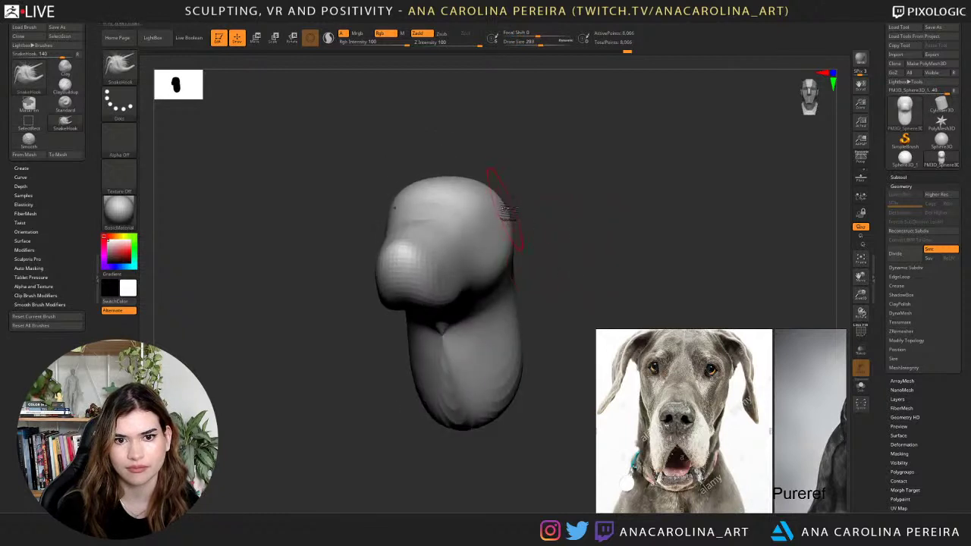
Using the two black Great Danes in PureRef as reference, raise the crown of the skull and adjust the throat with SnakeHook.
{"action": "scroll", "coordinate": [681, 366], "scroll_direction": "down", "scroll_amount": 4}
{"action": "middle_click_drag", "start_coordinate": [793, 380], "coordinate": [725, 387]}
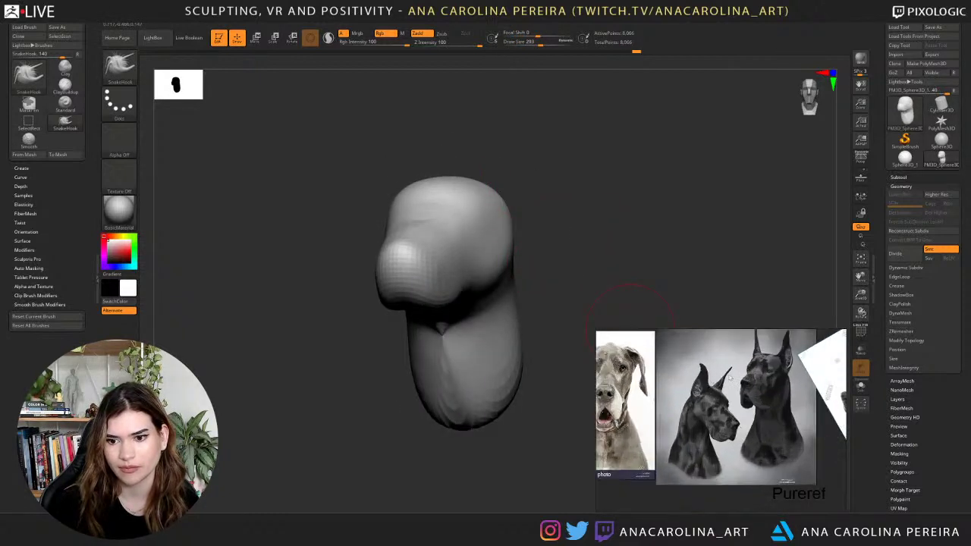
{"action": "scroll", "coordinate": [748, 381], "scroll_direction": "up", "scroll_amount": 2}
{"action": "mouse_move", "coordinate": [640, 185]}
{"action": "right_mouse_down"}
{"action": "mouse_move", "coordinate": [683, 185]}
{"action": "mouse_move", "coordinate": [613, 211]}
{"action": "right_mouse_up"}
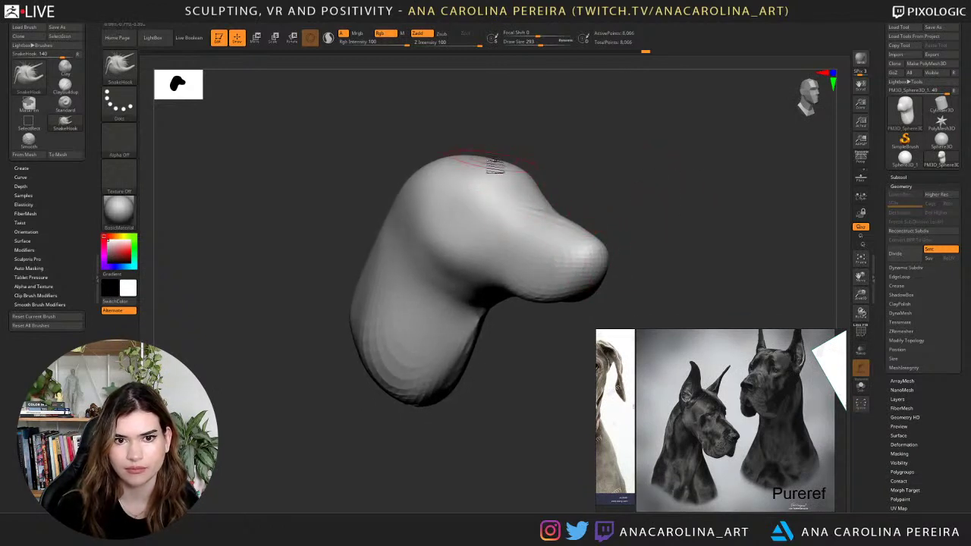
{"action": "left_click_drag", "start_coordinate": [469, 165], "coordinate": [468, 158]}
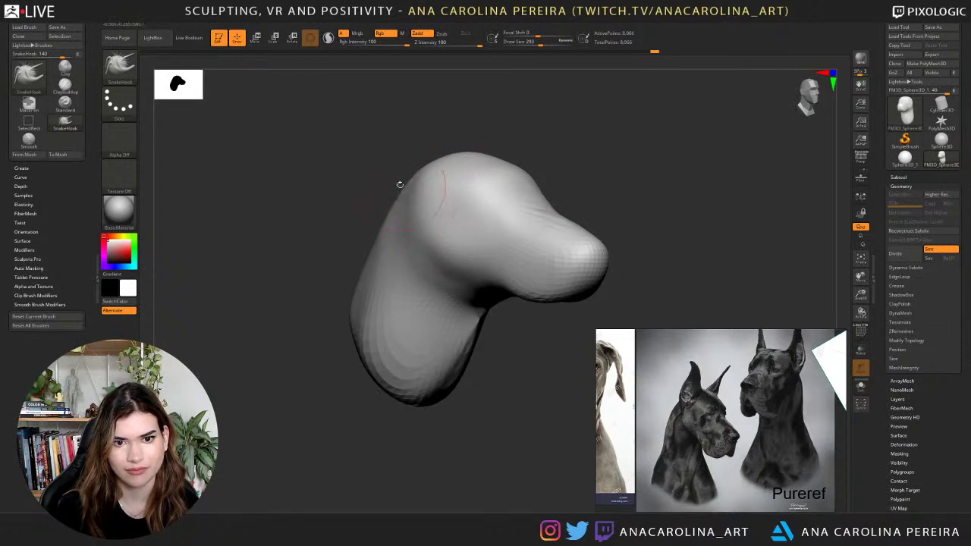
{"action": "mouse_move", "coordinate": [400, 184]}
{"action": "left_mouse_down"}
{"action": "mouse_move", "coordinate": [419, 176]}
{"action": "mouse_move", "coordinate": [405, 224]}
{"action": "mouse_move", "coordinate": [409, 256]}
{"action": "left_mouse_up"}
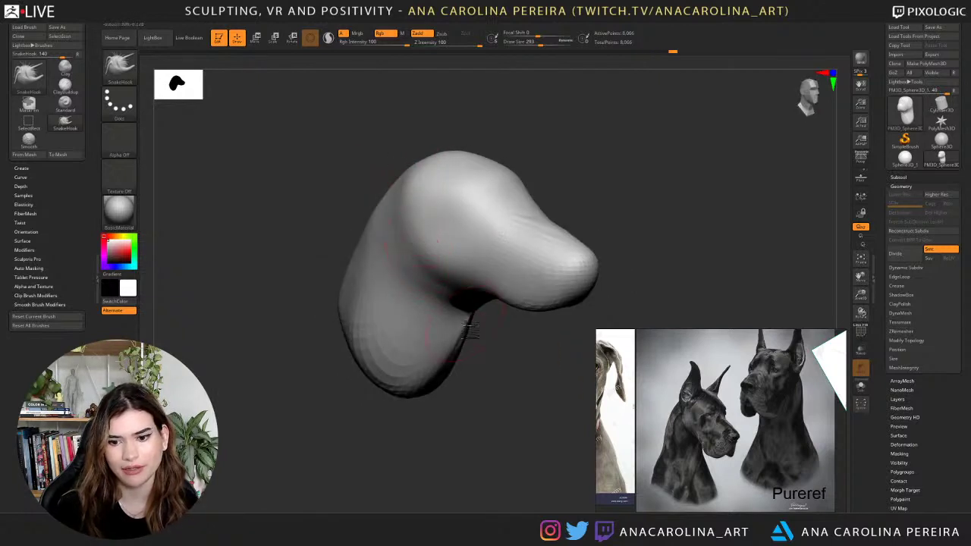
{"action": "mouse_move", "coordinate": [469, 330]}
{"action": "left_mouse_down"}
{"action": "mouse_move", "coordinate": [514, 330]}
{"action": "mouse_move", "coordinate": [524, 215]}
{"action": "left_mouse_up"}
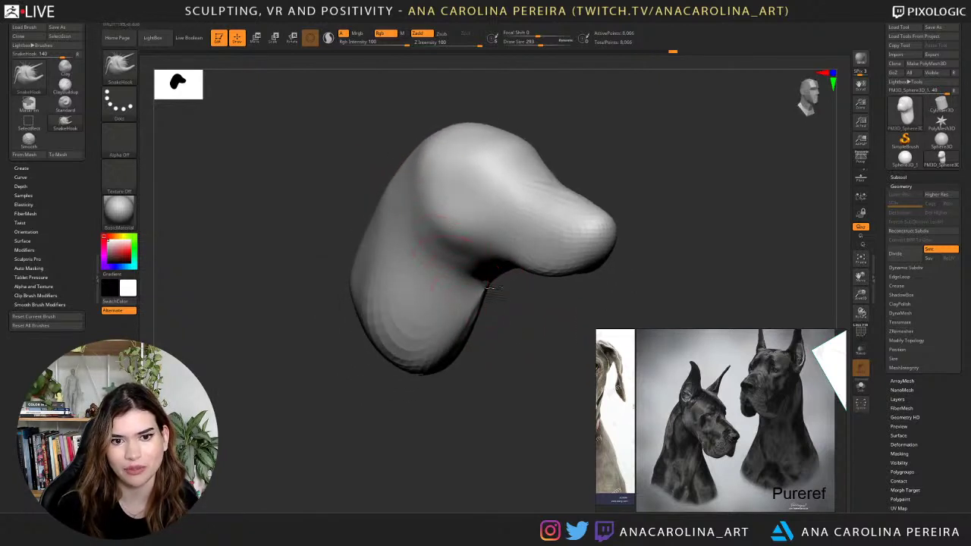
{"action": "mouse_move", "coordinate": [496, 306]}
{"action": "left_mouse_down"}
{"action": "mouse_move", "coordinate": [516, 297]}
{"action": "mouse_move", "coordinate": [503, 297]}
{"action": "left_mouse_up"}
Carve the crease separating the jaw and cheek from the neck with a large DamStandard brush, then soften it.
{"action": "key", "text": "b"}
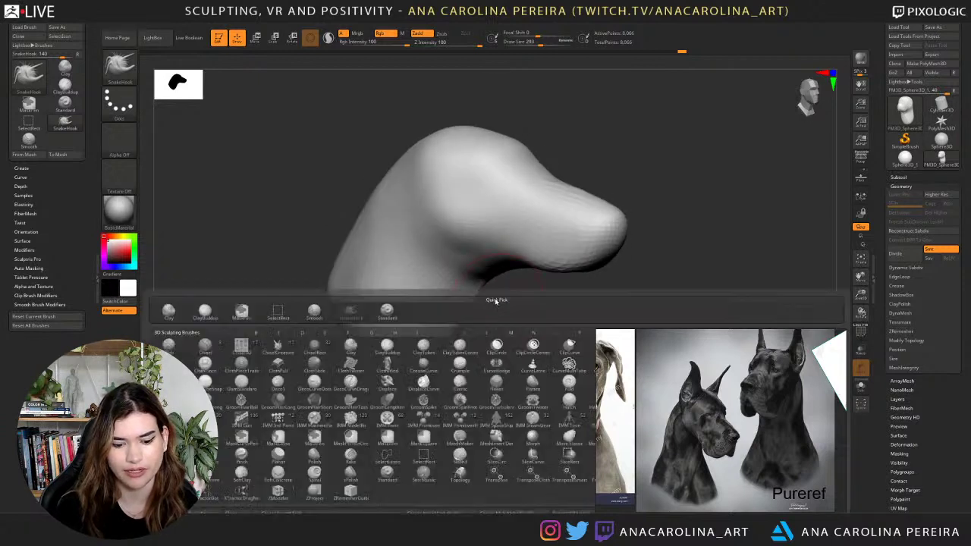
{"action": "key", "text": "d"}
{"action": "key", "text": "s"}
{"action": "left_click_drag", "start_coordinate": [505, 331], "coordinate": [397, 205]}
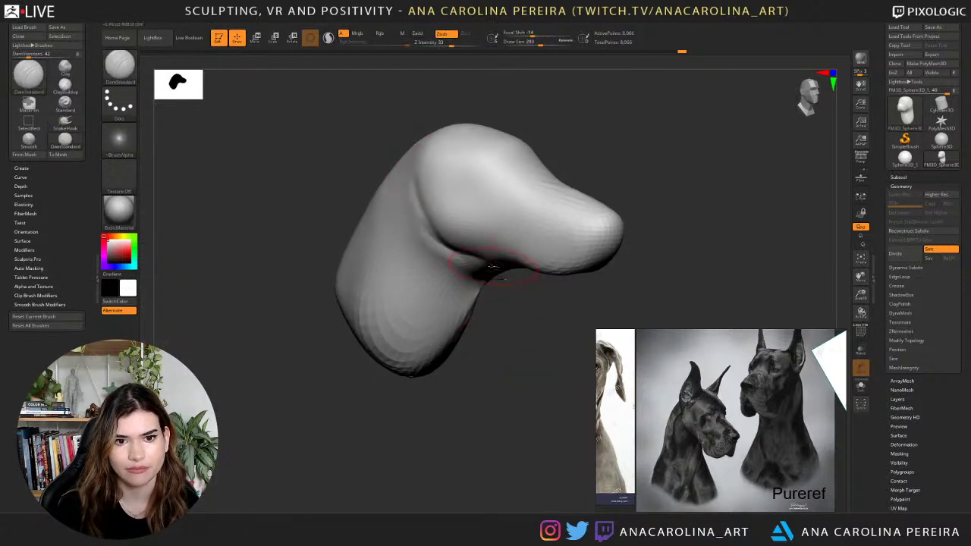
{"action": "key", "text": "space"}
{"action": "left_click_drag", "start_coordinate": [485, 252], "coordinate": [489, 252]}
{"action": "left_click_drag", "start_coordinate": [421, 214], "coordinate": [497, 277]}
{"action": "left_click_drag", "start_coordinate": [423, 235], "coordinate": [433, 256], "text": "shift"}
{"action": "mouse_move", "coordinate": [538, 311]}
{"action": "left_mouse_down"}
{"action": "mouse_move", "coordinate": [473, 299]}
{"action": "mouse_move", "coordinate": [458, 283]}
{"action": "left_mouse_up"}
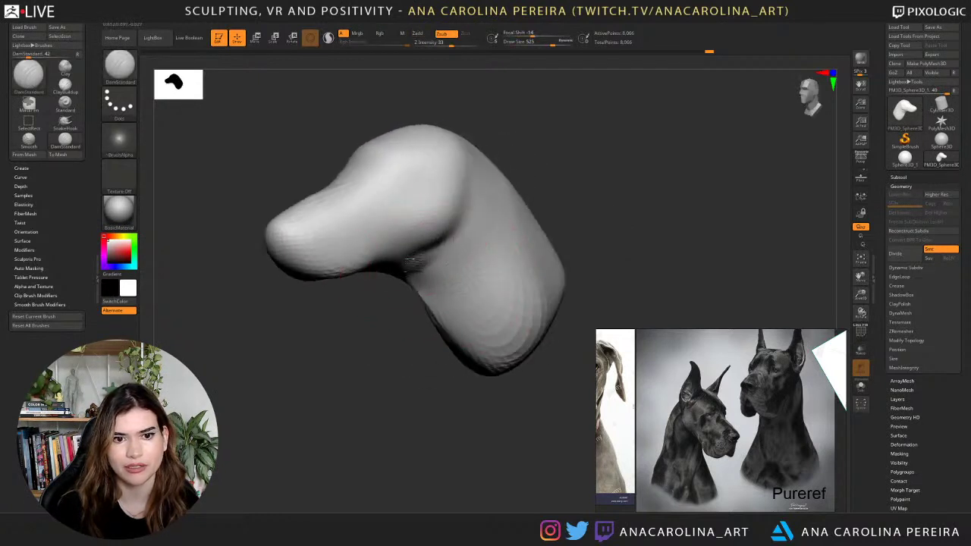
{"action": "mouse_move", "coordinate": [480, 240]}
{"action": "left_mouse_down"}
{"action": "mouse_move", "coordinate": [428, 264]}
{"action": "mouse_move", "coordinate": [457, 293]}
{"action": "left_mouse_up"}
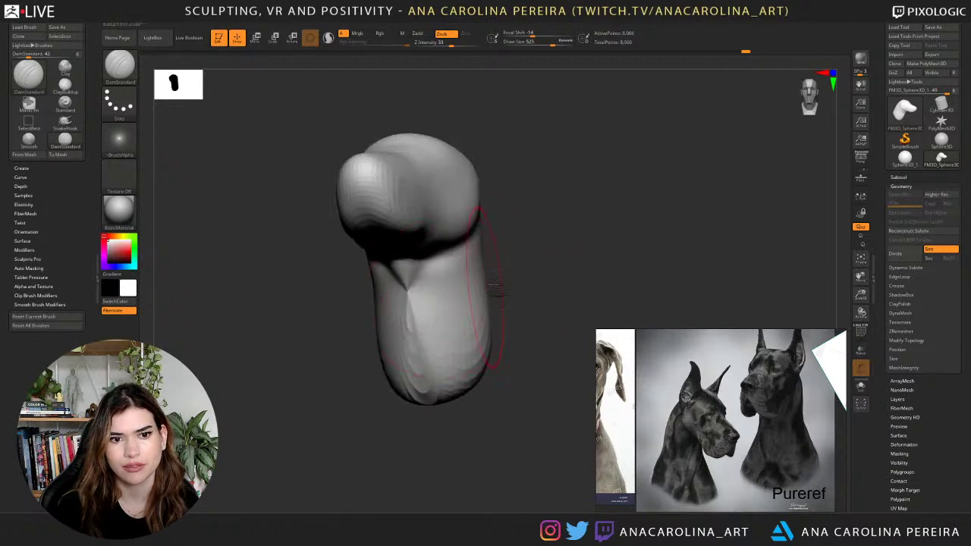
Reduce the DamStandard brush to a draw size of 132 and cut a groove under the tip of the nose.
{"action": "left_click_drag", "start_coordinate": [538, 275], "coordinate": [489, 259]}
{"action": "key", "text": "space"}
{"action": "mouse_move", "coordinate": [516, 226]}
{"action": "left_mouse_down"}
{"action": "mouse_move", "coordinate": [563, 199]}
{"action": "mouse_move", "coordinate": [548, 233]}
{"action": "mouse_move", "coordinate": [573, 242]}
{"action": "mouse_move", "coordinate": [546, 238]}
{"action": "mouse_move", "coordinate": [589, 215]}
{"action": "mouse_move", "coordinate": [623, 216]}
{"action": "mouse_move", "coordinate": [614, 212]}
{"action": "left_mouse_up"}
{"action": "key", "text": "space"}
{"action": "left_click_drag", "start_coordinate": [673, 247], "coordinate": [611, 261], "text": "alt"}
{"action": "key", "text": "space"}
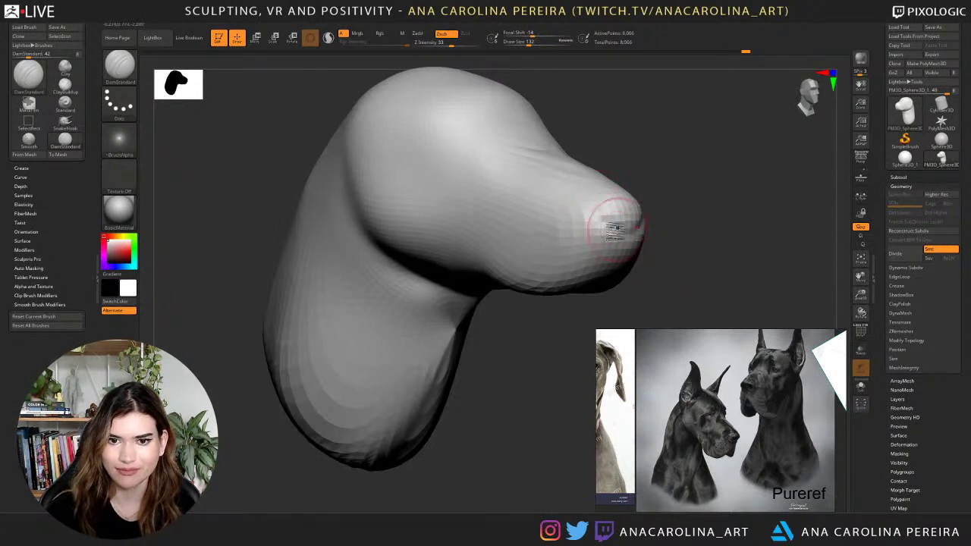
Widen the nose and pull its tip forward over the groove with SnakeHook, checking it from the front and side.
{"action": "key", "text": "b"}
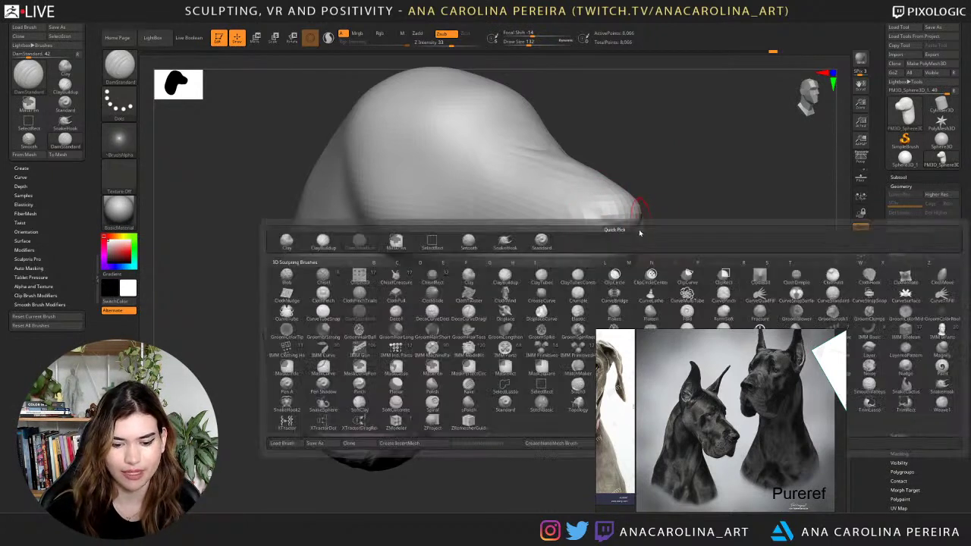
{"action": "key", "text": "s"}
{"action": "key", "text": "h"}
{"action": "right_click_drag", "start_coordinate": [641, 216], "coordinate": [635, 210], "text": "shift"}
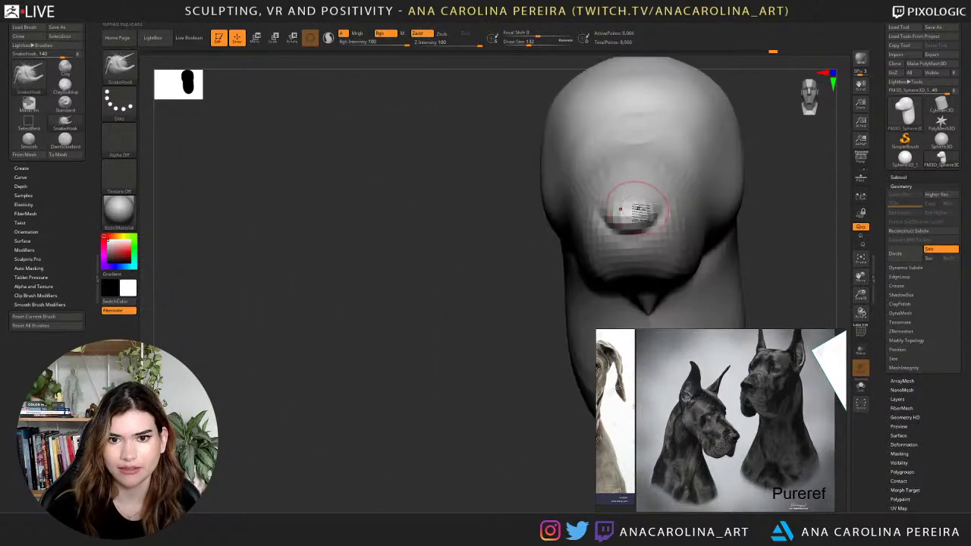
{"action": "left_click_drag", "start_coordinate": [660, 204], "coordinate": [672, 204]}
{"action": "left_click_drag", "start_coordinate": [791, 220], "coordinate": [839, 222]}
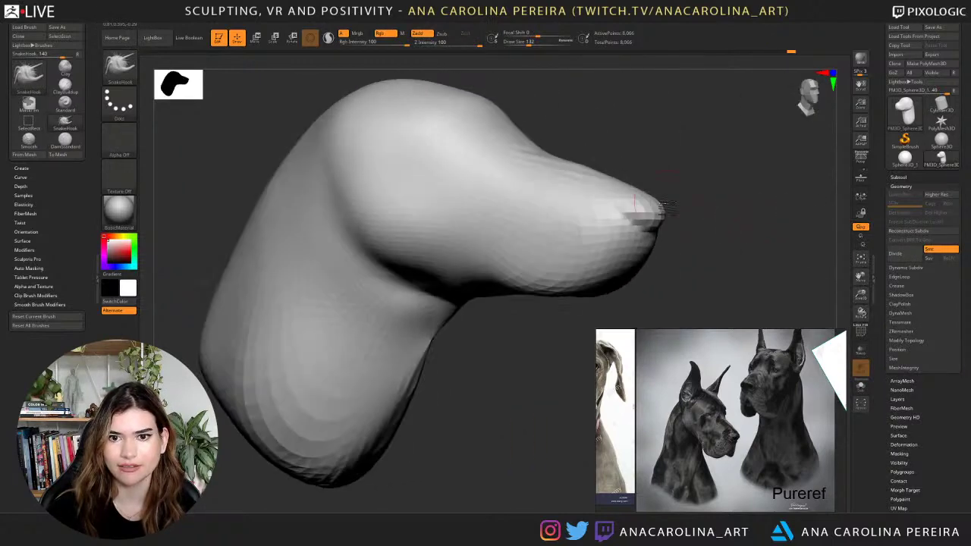
{"action": "mouse_move", "coordinate": [702, 228]}
{"action": "left_mouse_down"}
{"action": "mouse_move", "coordinate": [642, 226]}
{"action": "mouse_move", "coordinate": [693, 213]}
{"action": "mouse_move", "coordinate": [699, 237]}
{"action": "left_mouse_up"}
{"action": "left_click_drag", "start_coordinate": [698, 237], "coordinate": [657, 204], "text": "alt"}
Shape the hanging upper lips and hollow the mouth opening on the underside of the snout with SnakeHook.
{"action": "mouse_move", "coordinate": [586, 251]}
{"action": "right_mouse_down"}
{"action": "mouse_move", "coordinate": [595, 258]}
{"action": "mouse_move", "coordinate": [600, 249]}
{"action": "right_mouse_up"}
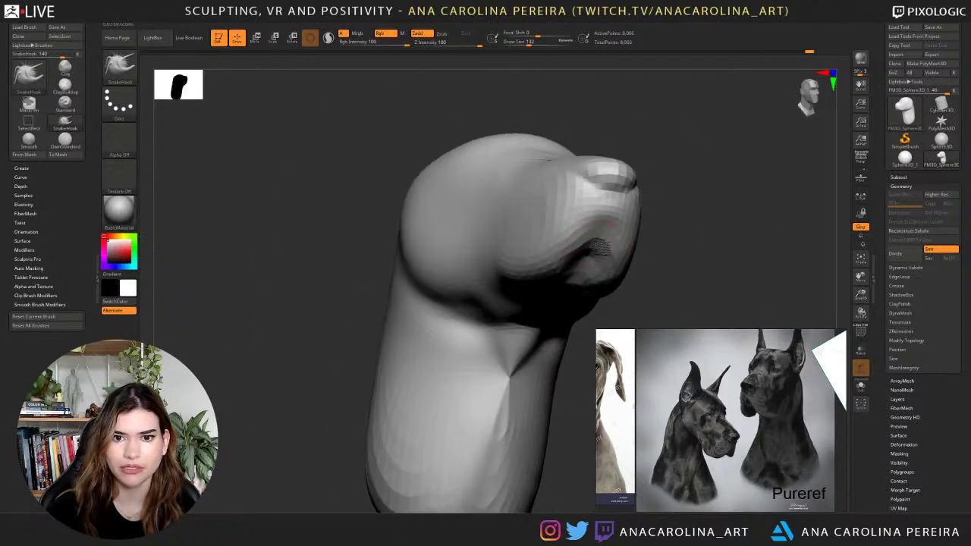
{"action": "right_click_drag", "start_coordinate": [662, 284], "coordinate": [702, 304]}
{"action": "mouse_move", "coordinate": [616, 258]}
{"action": "right_mouse_down"}
{"action": "mouse_move", "coordinate": [580, 262]}
{"action": "mouse_move", "coordinate": [560, 287]}
{"action": "mouse_move", "coordinate": [530, 300]}
{"action": "mouse_move", "coordinate": [534, 288]}
{"action": "mouse_move", "coordinate": [526, 300]}
{"action": "mouse_move", "coordinate": [508, 274]}
{"action": "right_mouse_up"}
{"action": "right_click_drag", "start_coordinate": [430, 300], "coordinate": [516, 255]}
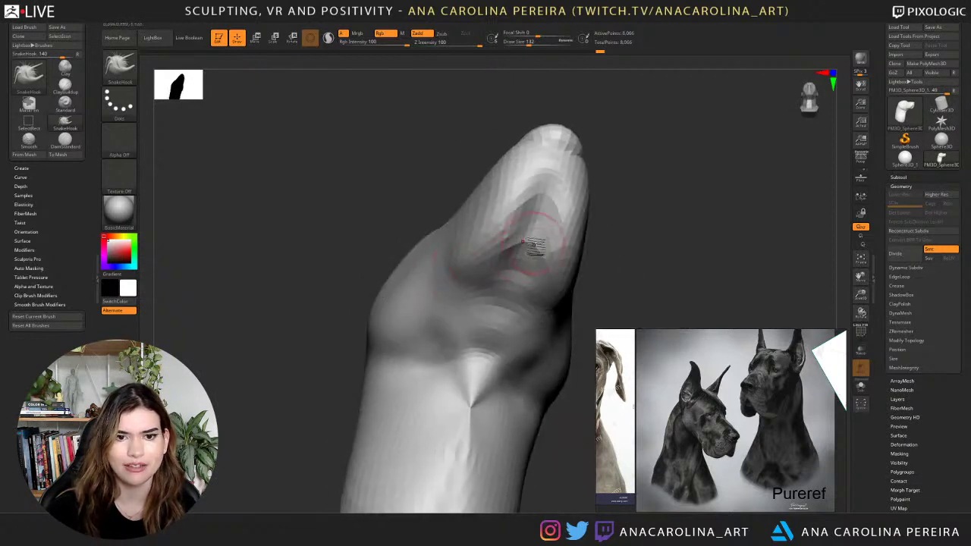
{"action": "left_click_drag", "start_coordinate": [533, 221], "coordinate": [537, 210]}
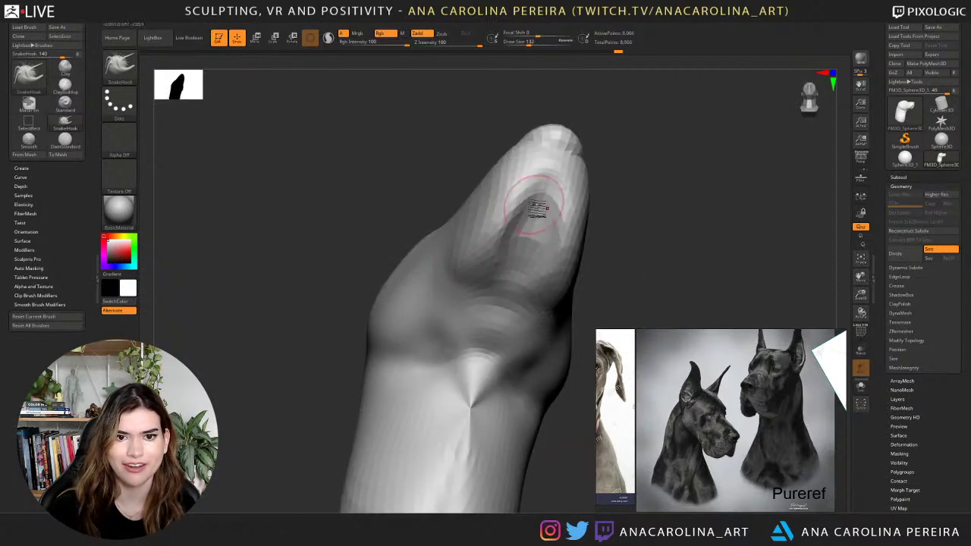
{"action": "right_click_drag", "start_coordinate": [588, 246], "coordinate": [687, 270]}
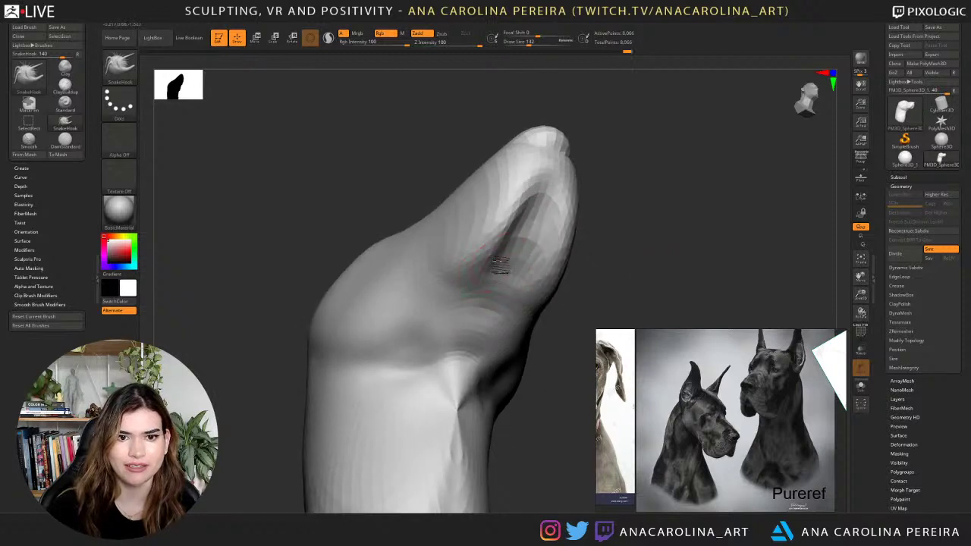
{"action": "mouse_move", "coordinate": [506, 293]}
{"action": "right_mouse_down"}
{"action": "mouse_move", "coordinate": [470, 239]}
{"action": "mouse_move", "coordinate": [584, 278]}
{"action": "mouse_move", "coordinate": [510, 257]}
{"action": "right_mouse_up"}
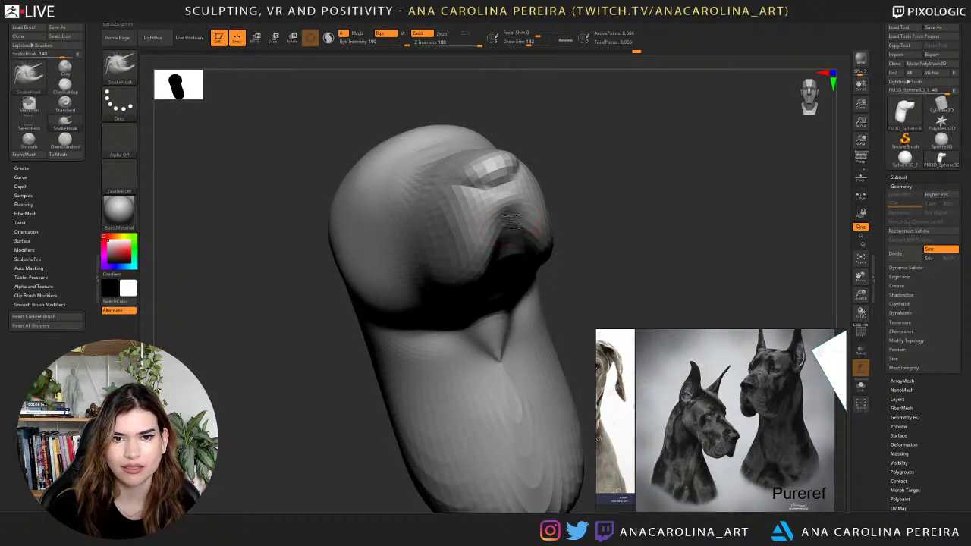
Smooth the front of the mouth opening, then raise the lower lip line toward the jaw with SnakeHook at draw size 207.
{"action": "mouse_move", "coordinate": [588, 223]}
{"action": "right_mouse_down"}
{"action": "mouse_move", "coordinate": [567, 271]}
{"action": "mouse_move", "coordinate": [541, 236]}
{"action": "mouse_move", "coordinate": [582, 247]}
{"action": "mouse_move", "coordinate": [564, 302]}
{"action": "right_mouse_up"}
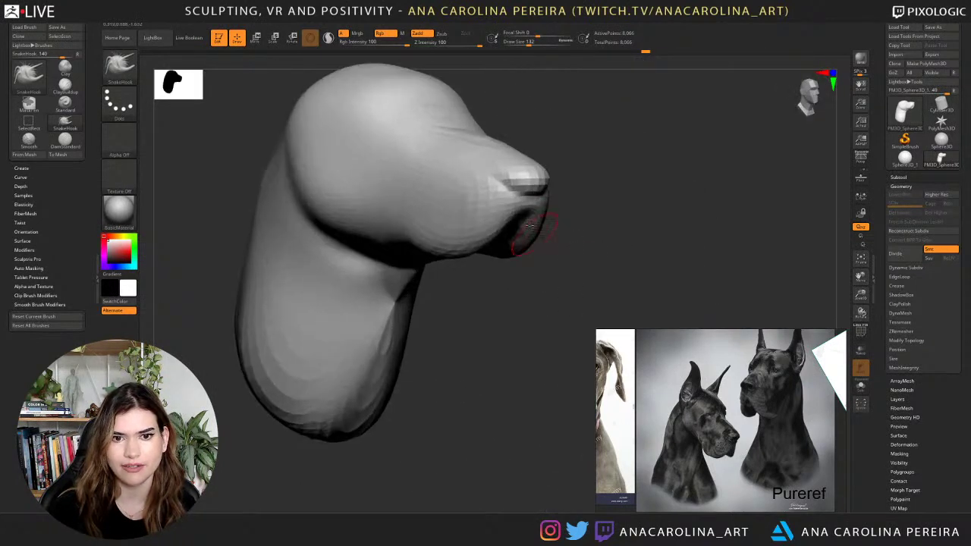
{"action": "left_click_drag", "start_coordinate": [533, 226], "coordinate": [543, 214], "text": "shift"}
{"action": "right_click_drag", "start_coordinate": [565, 243], "coordinate": [467, 264]}
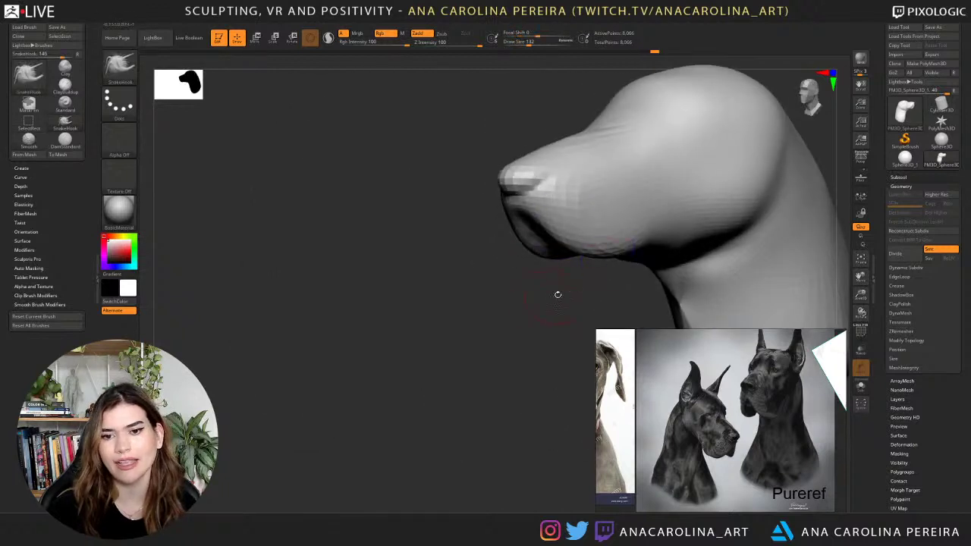
{"action": "right_click_drag", "start_coordinate": [557, 293], "coordinate": [518, 301]}
{"action": "key", "text": "space"}
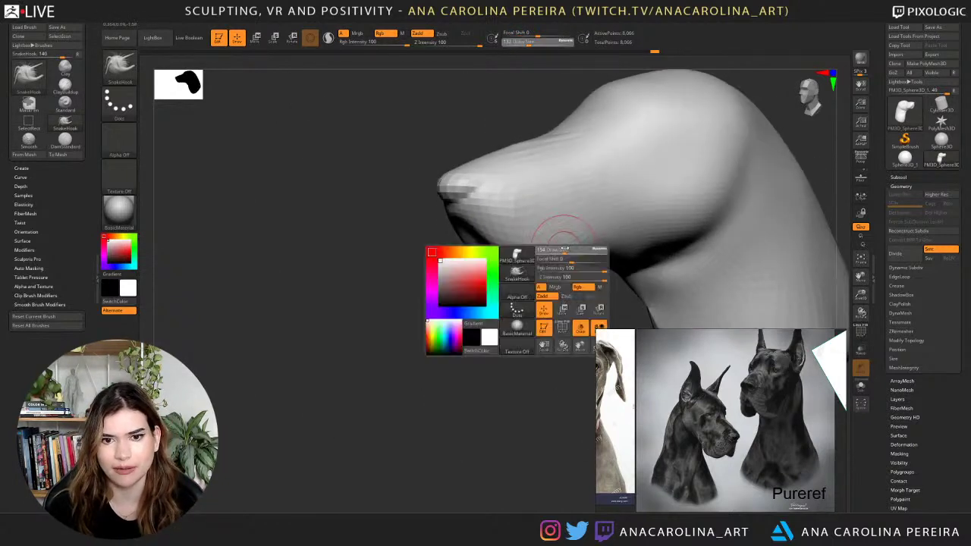
{"action": "left_click", "coordinate": [560, 249]}
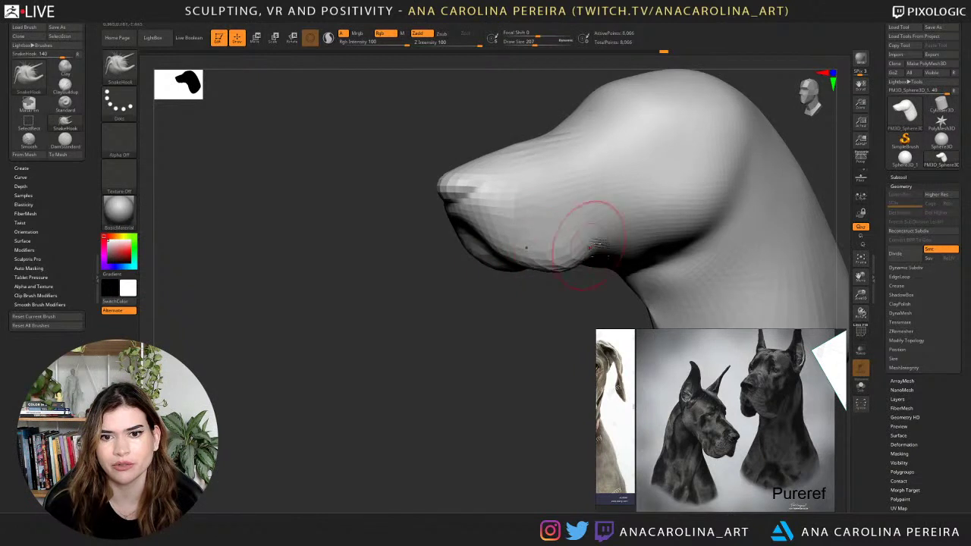
{"action": "left_click_drag", "start_coordinate": [585, 289], "coordinate": [613, 240]}
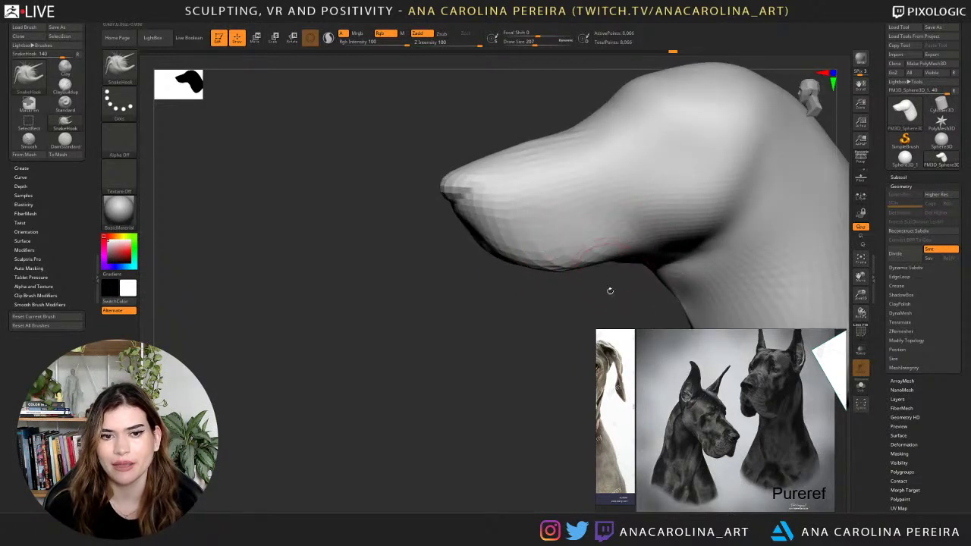
{"action": "mouse_move", "coordinate": [610, 291]}
{"action": "left_mouse_down"}
{"action": "mouse_move", "coordinate": [693, 277]}
{"action": "mouse_move", "coordinate": [697, 229]}
{"action": "mouse_move", "coordinate": [749, 232]}
{"action": "mouse_move", "coordinate": [703, 238]}
{"action": "mouse_move", "coordinate": [688, 208]}
{"action": "mouse_move", "coordinate": [699, 262]}
{"action": "mouse_move", "coordinate": [672, 248]}
{"action": "left_mouse_up"}
Press in the eye hollows on both sides where the snout meets the brow with SnakeHook.
{"action": "mouse_move", "coordinate": [573, 220]}
{"action": "left_mouse_down"}
{"action": "mouse_move", "coordinate": [631, 159]}
{"action": "mouse_move", "coordinate": [638, 182]}
{"action": "mouse_move", "coordinate": [627, 206]}
{"action": "left_mouse_up"}
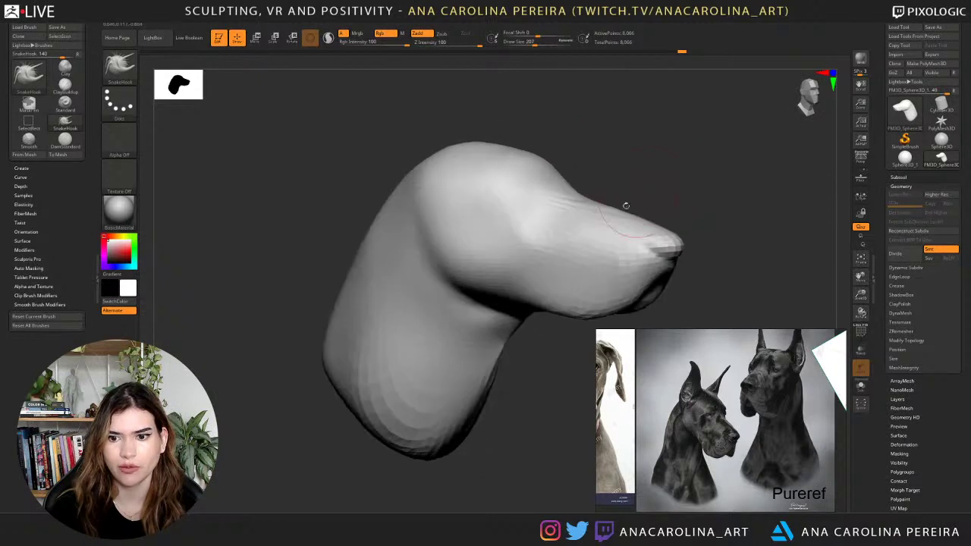
{"action": "mouse_move", "coordinate": [613, 152]}
{"action": "left_mouse_down"}
{"action": "mouse_move", "coordinate": [619, 238]}
{"action": "mouse_move", "coordinate": [610, 246]}
{"action": "left_mouse_up"}
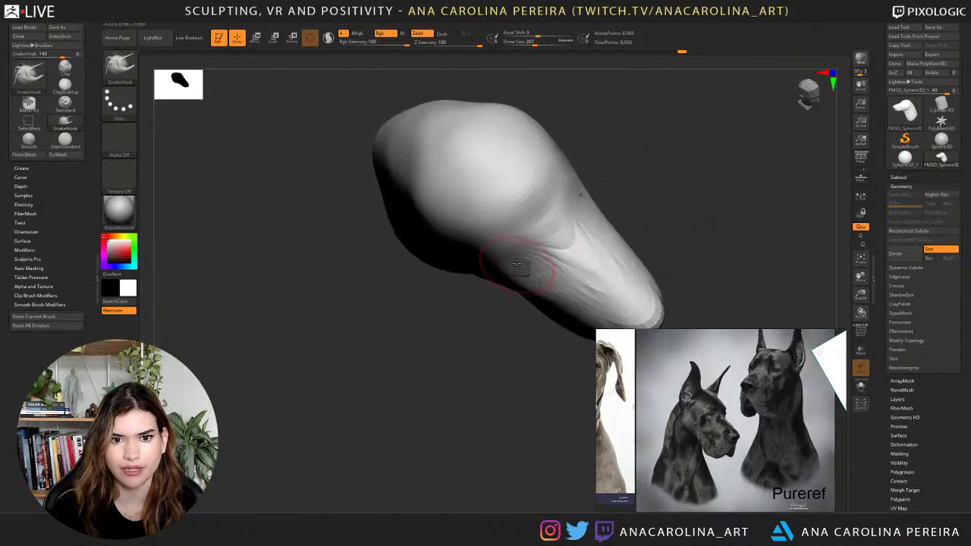
{"action": "left_click_drag", "start_coordinate": [520, 251], "coordinate": [552, 245]}
{"action": "mouse_move", "coordinate": [629, 241]}
{"action": "left_mouse_down"}
{"action": "mouse_move", "coordinate": [616, 203]}
{"action": "mouse_move", "coordinate": [607, 223]}
{"action": "left_mouse_up"}
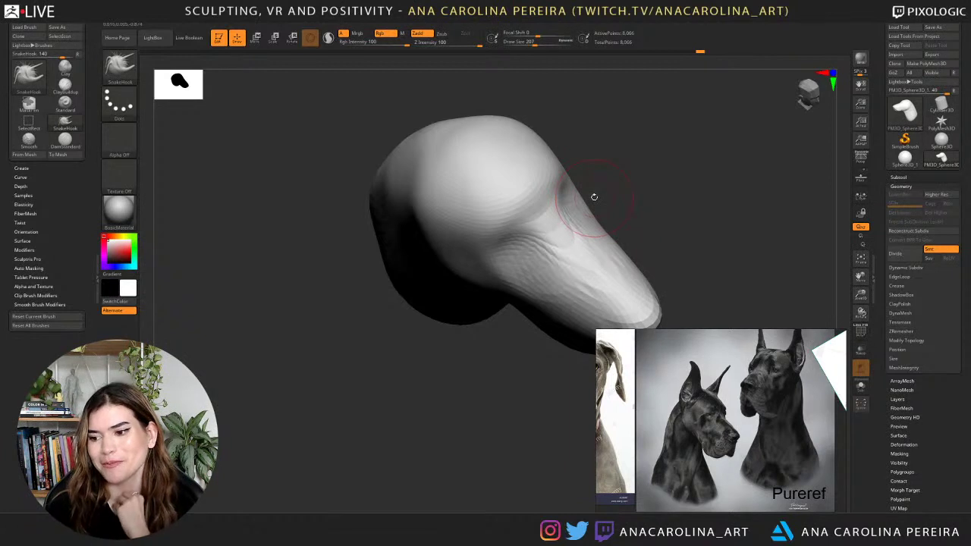
{"action": "left_click_drag", "start_coordinate": [594, 197], "coordinate": [597, 195]}
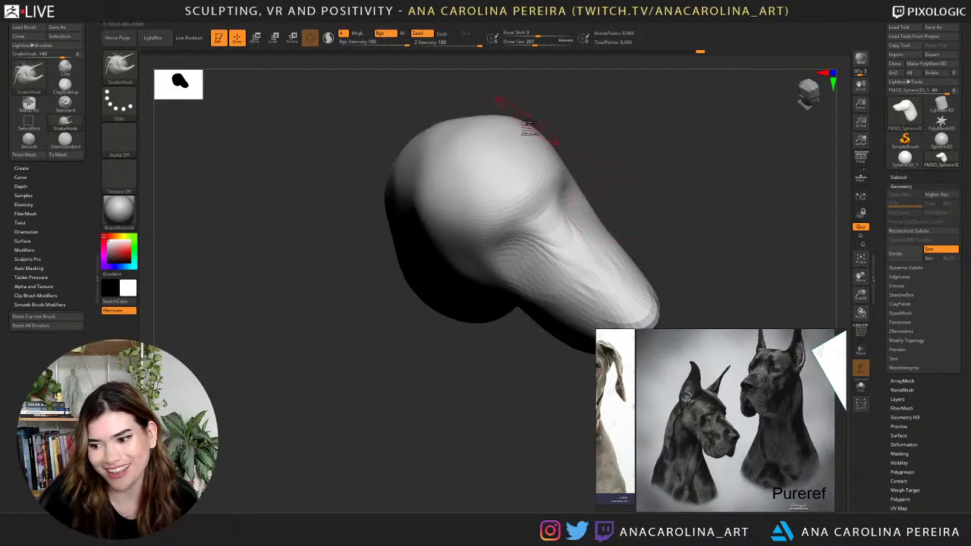
{"action": "left_click_drag", "start_coordinate": [597, 156], "coordinate": [610, 160]}
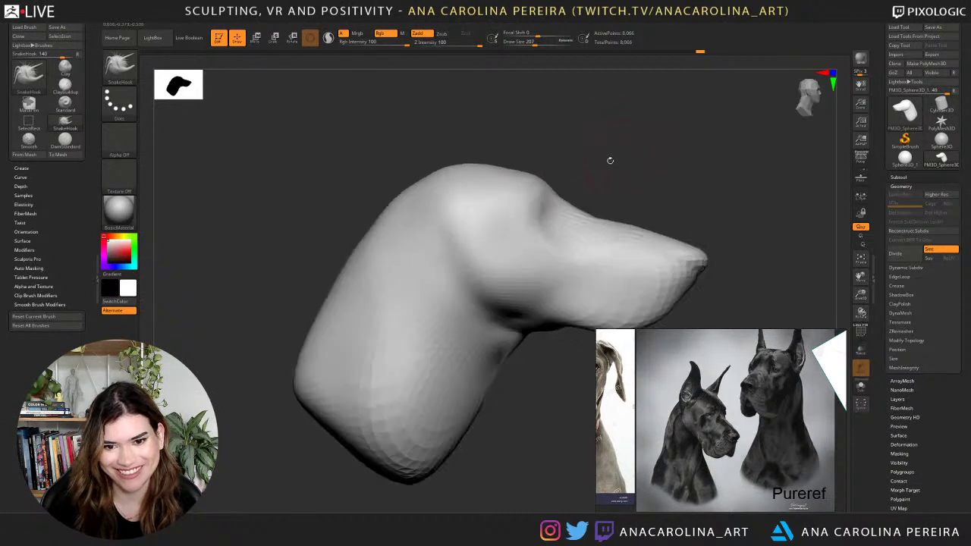
Find the side-profile photo of the brown Great Dane in PureRef and enlarge it to compare with the sculpt.
{"action": "scroll", "coordinate": [706, 418], "scroll_direction": "down", "scroll_amount": 2}
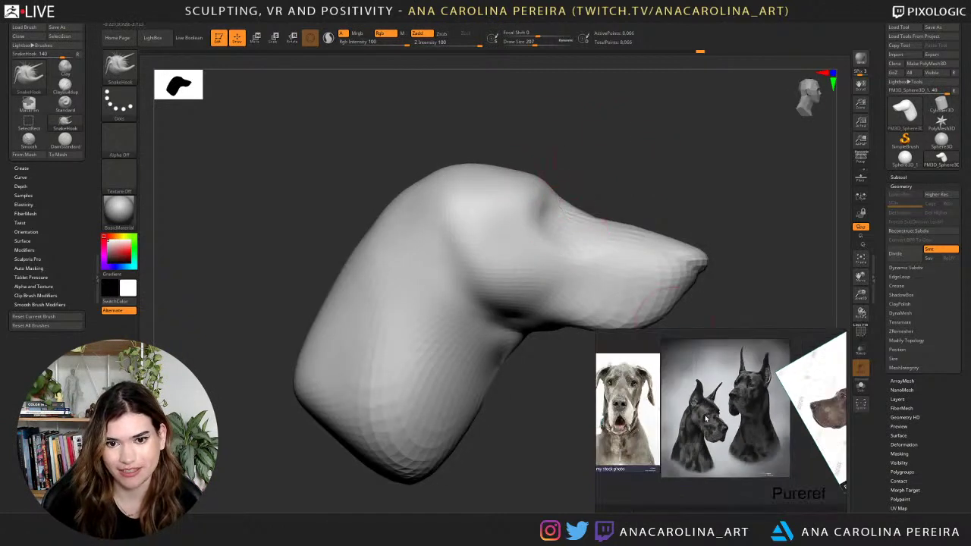
{"action": "scroll", "coordinate": [705, 418], "scroll_direction": "down", "scroll_amount": 3}
{"action": "middle_click_drag", "start_coordinate": [805, 413], "coordinate": [679, 440]}
{"action": "scroll", "coordinate": [679, 439], "scroll_direction": "up", "scroll_amount": 4}
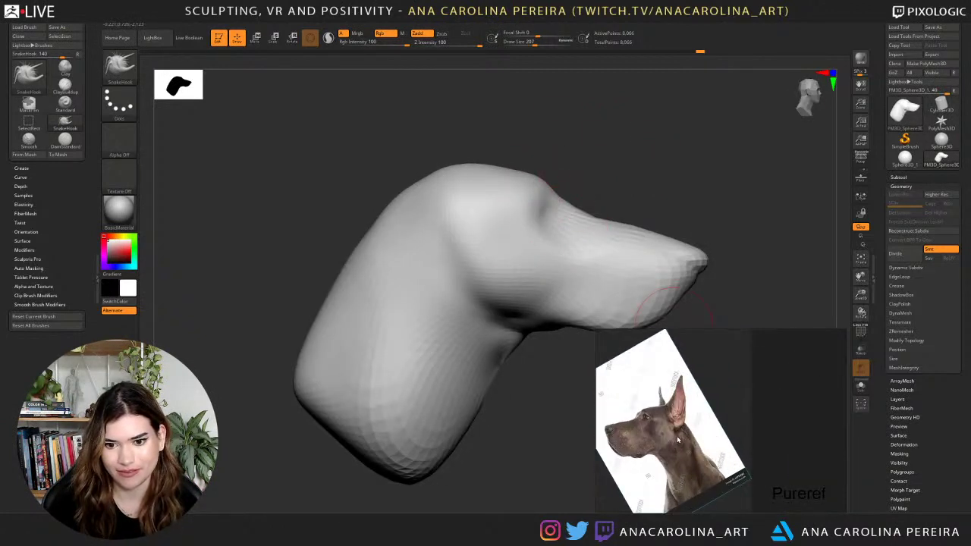
{"action": "left_click_drag", "start_coordinate": [702, 120], "coordinate": [746, 102]}
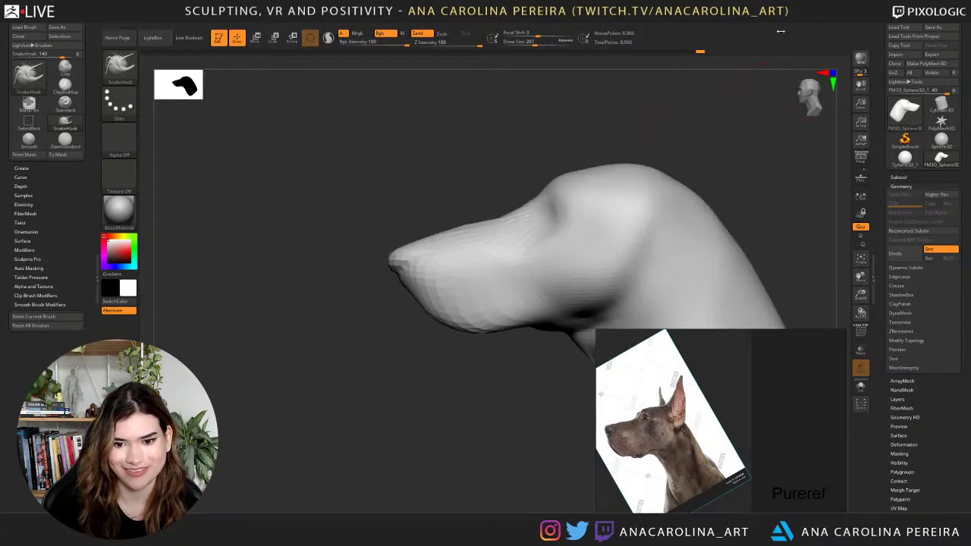
{"action": "scroll", "coordinate": [700, 392], "scroll_direction": "up", "scroll_amount": 3}
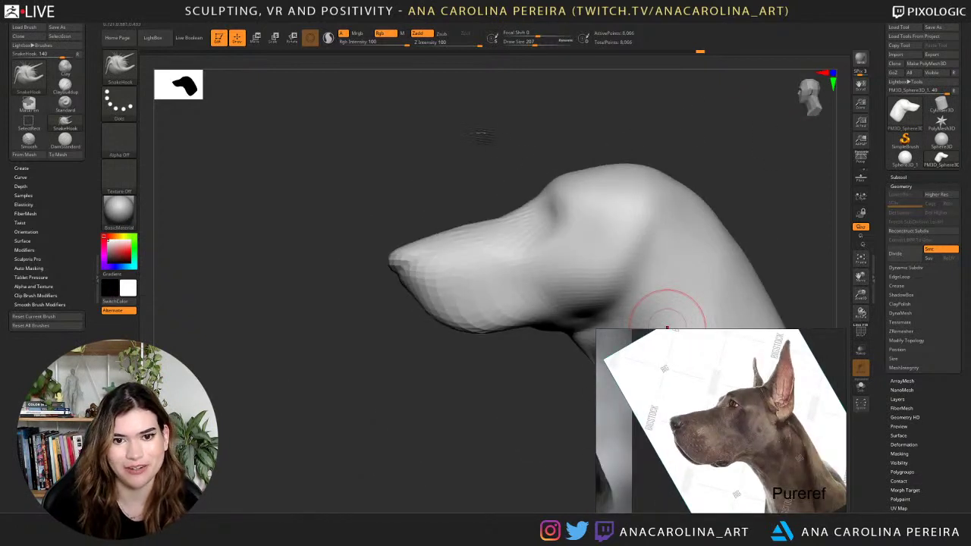
Reshape the throat where the underside of the jaw meets the neck, and smooth the transition.
{"action": "left_click_drag", "start_coordinate": [482, 135], "coordinate": [389, 133]}
{"action": "mouse_move", "coordinate": [462, 337]}
{"action": "left_mouse_down"}
{"action": "mouse_move", "coordinate": [454, 315]}
{"action": "mouse_move", "coordinate": [434, 321]}
{"action": "mouse_move", "coordinate": [458, 338]}
{"action": "left_mouse_up"}
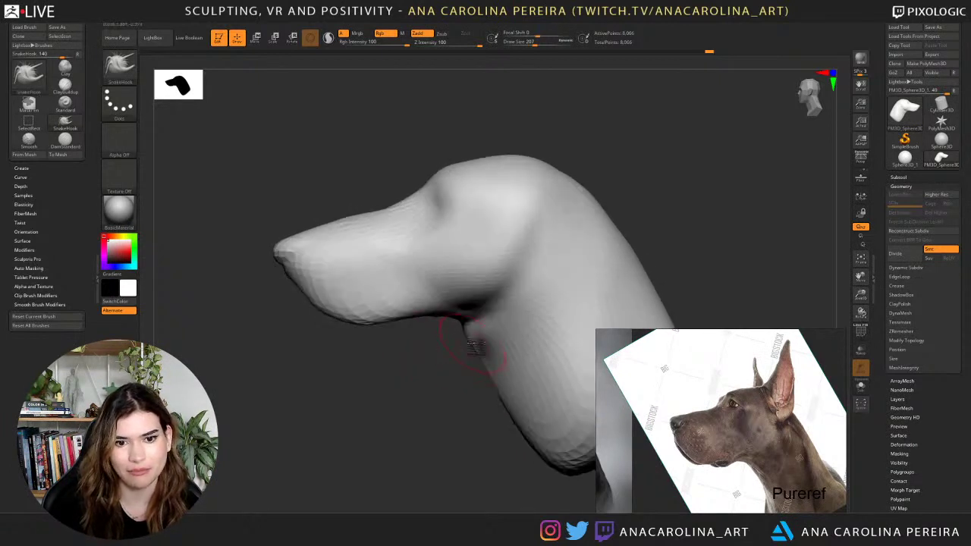
{"action": "key", "text": "space"}
{"action": "key", "text": "shift"}
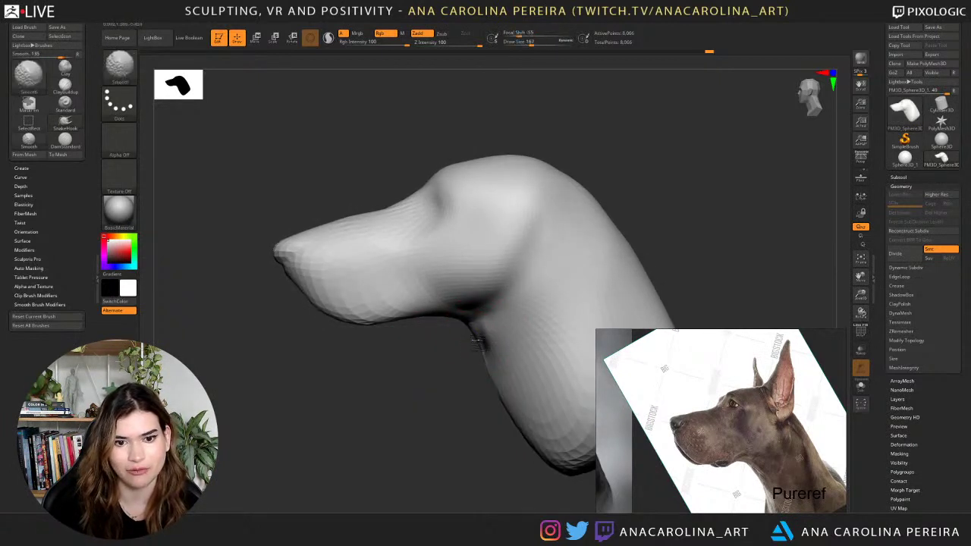
{"action": "key", "text": "space"}
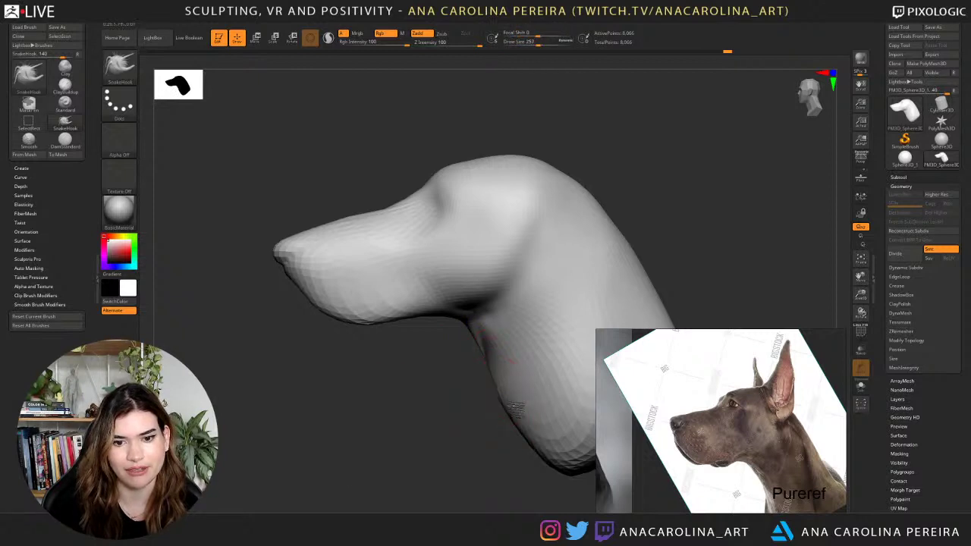
{"action": "left_click_drag", "start_coordinate": [485, 439], "coordinate": [501, 390], "text": "alt"}
Shorten the snout by pushing its tip back with SnakeHook at draw size 415, and refine the brow with a draw size of 239.
{"action": "key", "text": "space"}
{"action": "left_click_drag", "start_coordinate": [356, 241], "coordinate": [365, 239]}
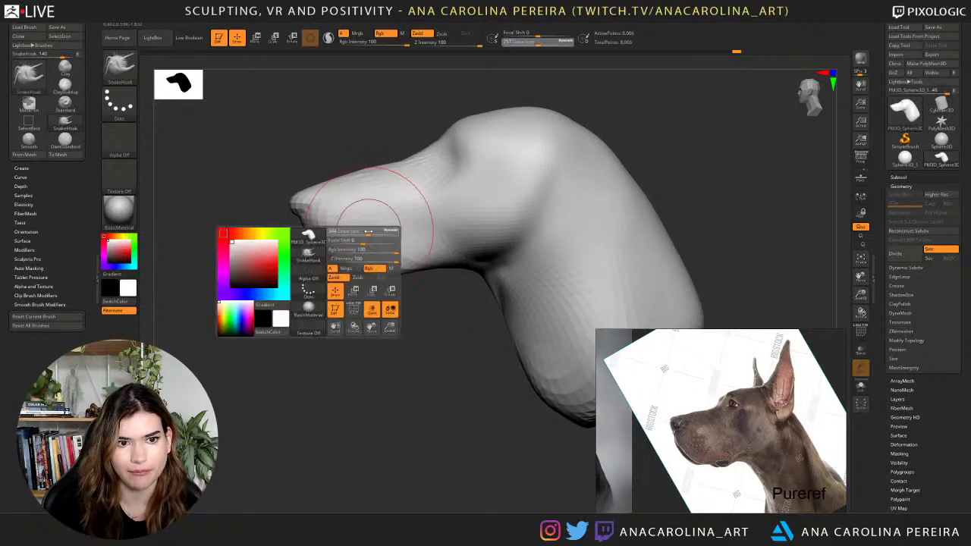
{"action": "left_click_drag", "start_coordinate": [292, 212], "coordinate": [306, 210]}
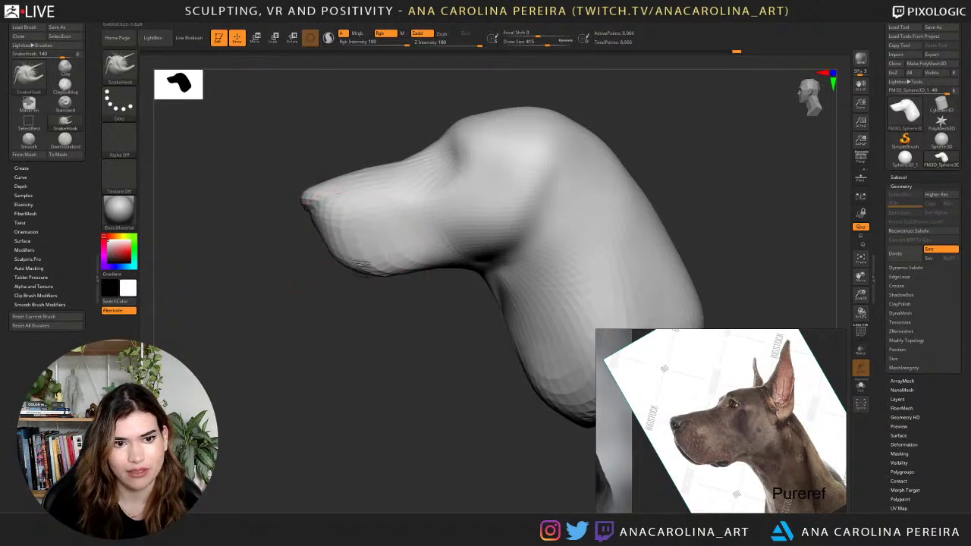
{"action": "key", "text": "space"}
{"action": "left_click_drag", "start_coordinate": [471, 145], "coordinate": [459, 148]}
{"action": "left_click_drag", "start_coordinate": [603, 144], "coordinate": [577, 161], "text": "alt"}
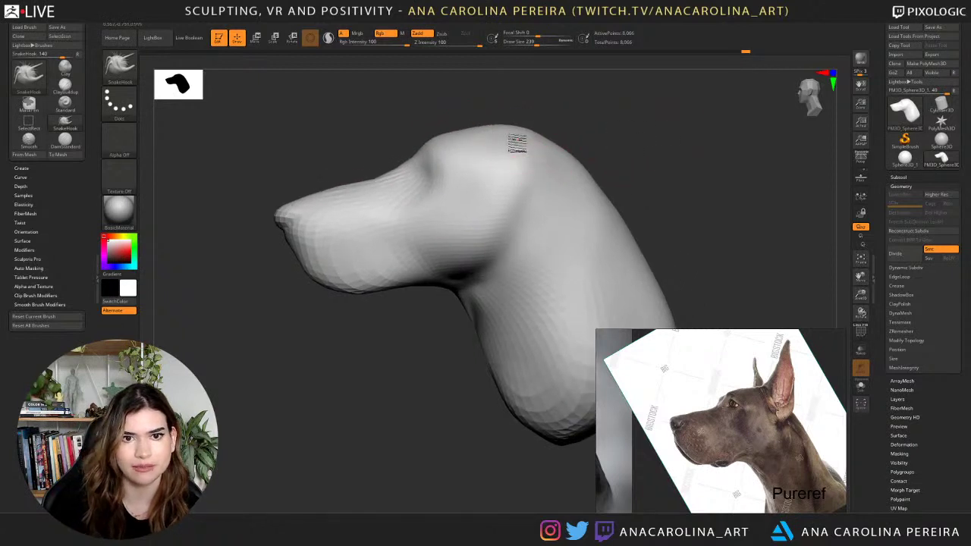
Reshape the back of the skull and pull the nape outward with a larger SnakeHook brush to thicken the neck.
{"action": "key", "text": "space"}
{"action": "left_click", "coordinate": [518, 143]}
{"action": "mouse_move", "coordinate": [517, 141]}
{"action": "left_mouse_down"}
{"action": "mouse_move", "coordinate": [499, 143]}
{"action": "mouse_move", "coordinate": [572, 178]}
{"action": "mouse_move", "coordinate": [568, 157]}
{"action": "left_mouse_up"}
{"action": "left_click_drag", "start_coordinate": [597, 189], "coordinate": [585, 175], "text": "alt"}
{"action": "key", "text": "space"}
{"action": "left_click", "coordinate": [586, 179]}
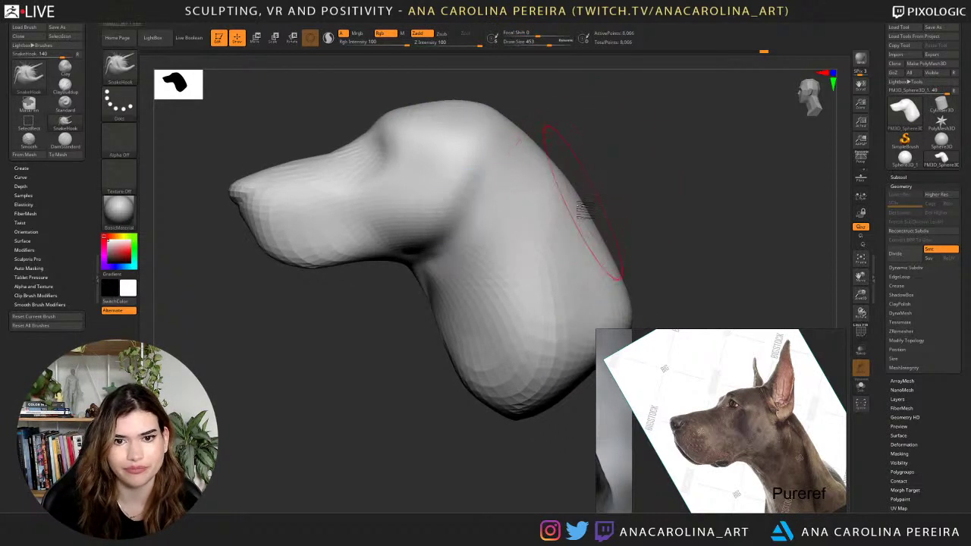
{"action": "left_click_drag", "start_coordinate": [599, 211], "coordinate": [625, 207]}
{"action": "left_click_drag", "start_coordinate": [575, 226], "coordinate": [587, 234]}
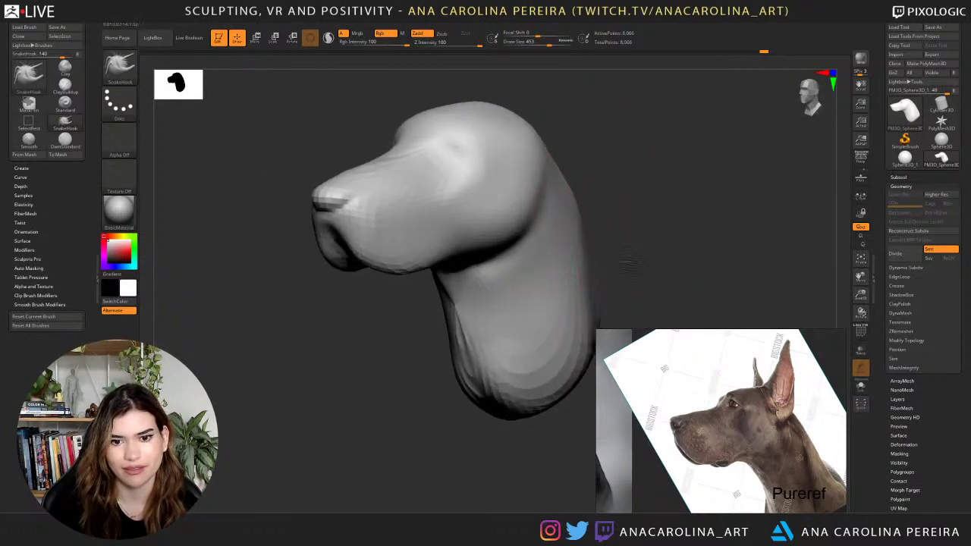
{"action": "mouse_move", "coordinate": [633, 265]}
{"action": "left_mouse_down"}
{"action": "mouse_move", "coordinate": [612, 265]}
{"action": "mouse_move", "coordinate": [642, 205]}
{"action": "left_mouse_up"}
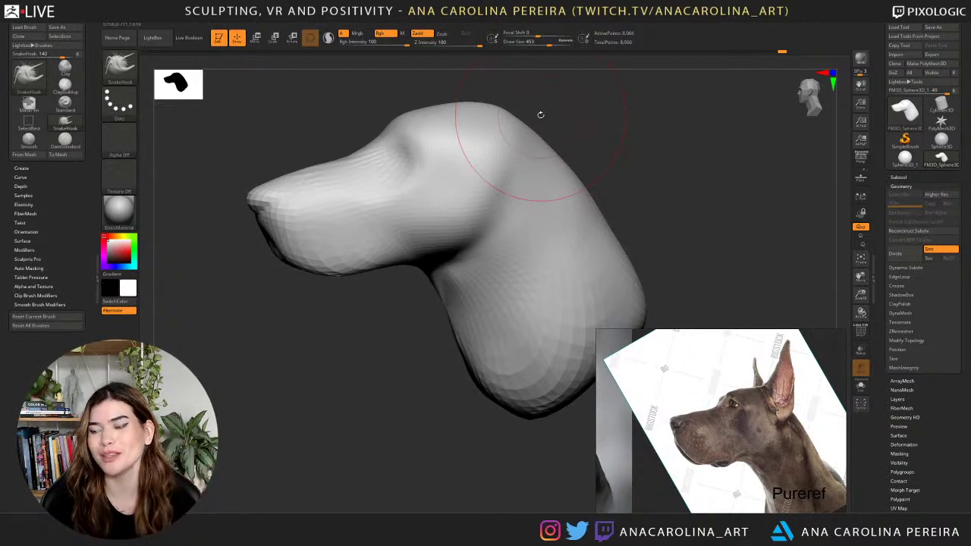
{"action": "mouse_move", "coordinate": [658, 179]}
{"action": "left_mouse_down"}
{"action": "mouse_move", "coordinate": [678, 177]}
{"action": "mouse_move", "coordinate": [626, 181]}
{"action": "left_mouse_up"}
Switch to the Move brush at draw size 145 and adjust the lips and the mouth opening under the snout.
{"action": "key", "text": "space"}
{"action": "key", "text": "b"}
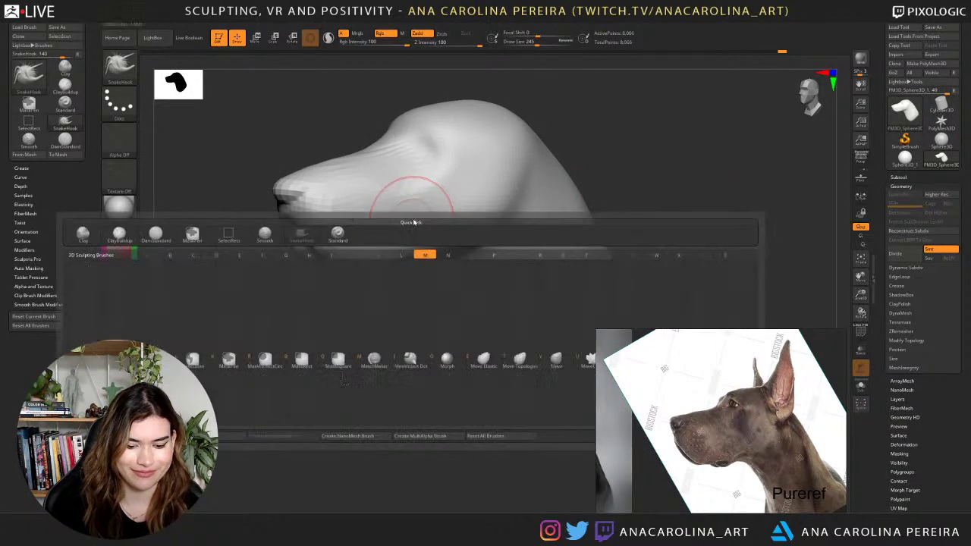
{"action": "key", "text": "m"}
{"action": "key", "text": "v"}
{"action": "key", "text": "space"}
{"action": "left_click", "coordinate": [323, 250]}
{"action": "mouse_move", "coordinate": [319, 322]}
{"action": "left_mouse_down"}
{"action": "mouse_move", "coordinate": [299, 328]}
{"action": "mouse_move", "coordinate": [296, 317]}
{"action": "mouse_move", "coordinate": [306, 284]}
{"action": "mouse_move", "coordinate": [365, 280]}
{"action": "left_mouse_up"}
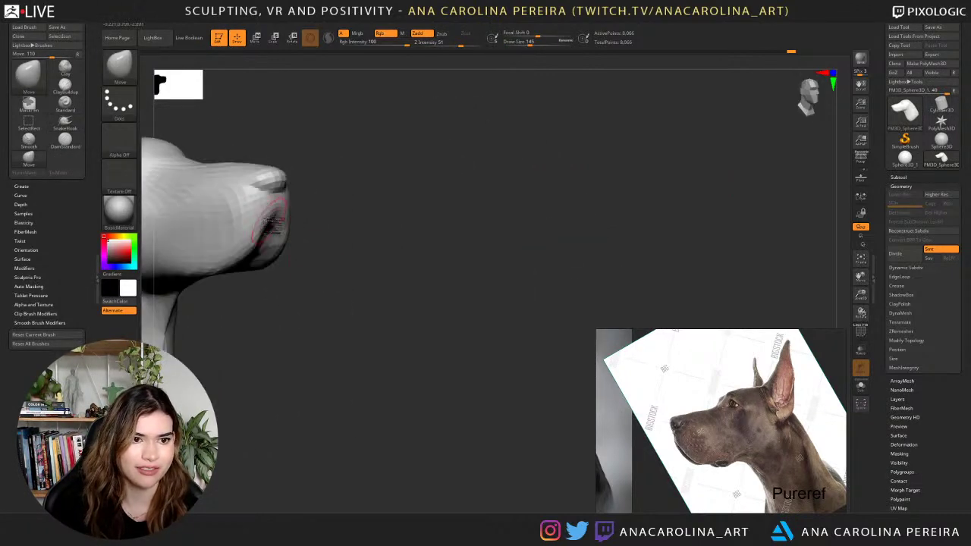
{"action": "left_click_drag", "start_coordinate": [307, 267], "coordinate": [263, 277]}
{"action": "right_click_drag", "start_coordinate": [264, 276], "coordinate": [288, 291]}
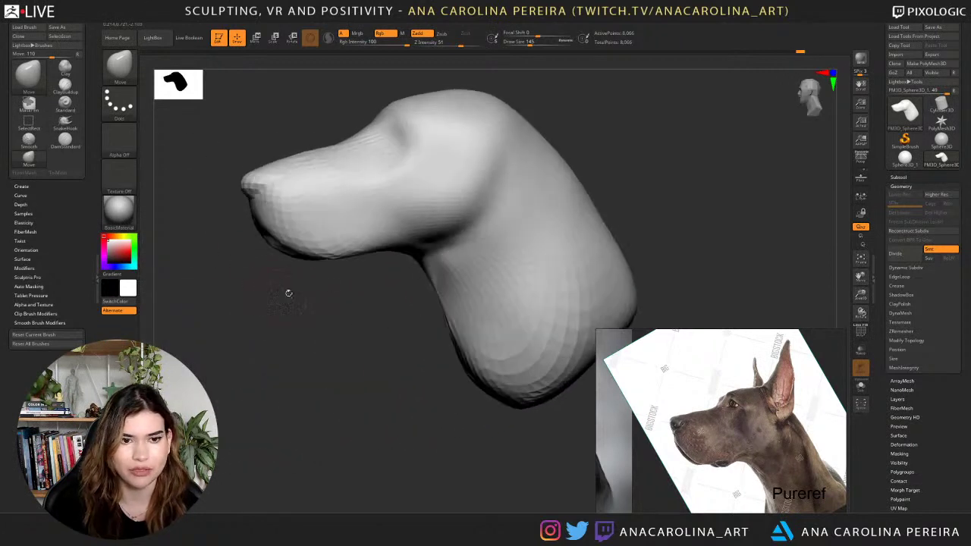
{"action": "left_click_drag", "start_coordinate": [379, 267], "coordinate": [390, 291]}
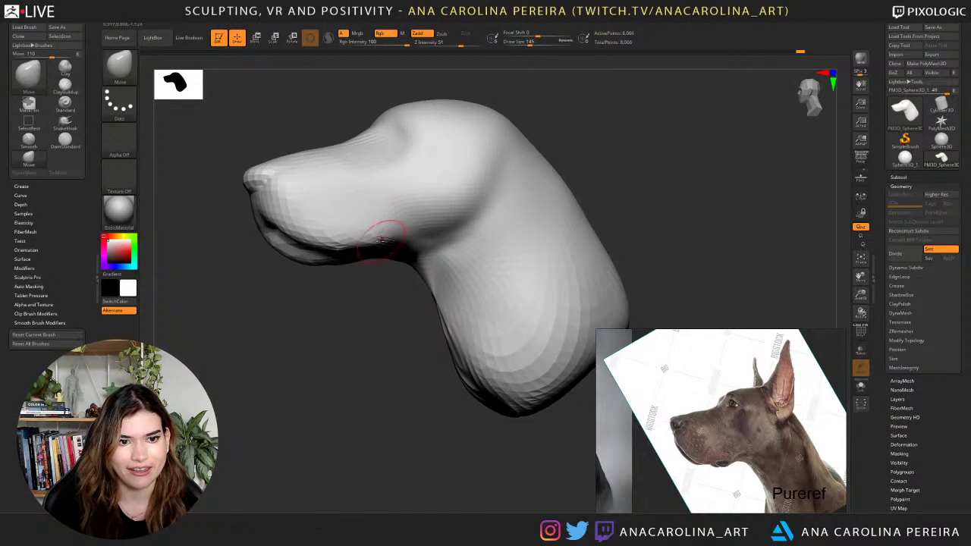
{"action": "right_click_drag", "start_coordinate": [387, 290], "coordinate": [401, 266]}
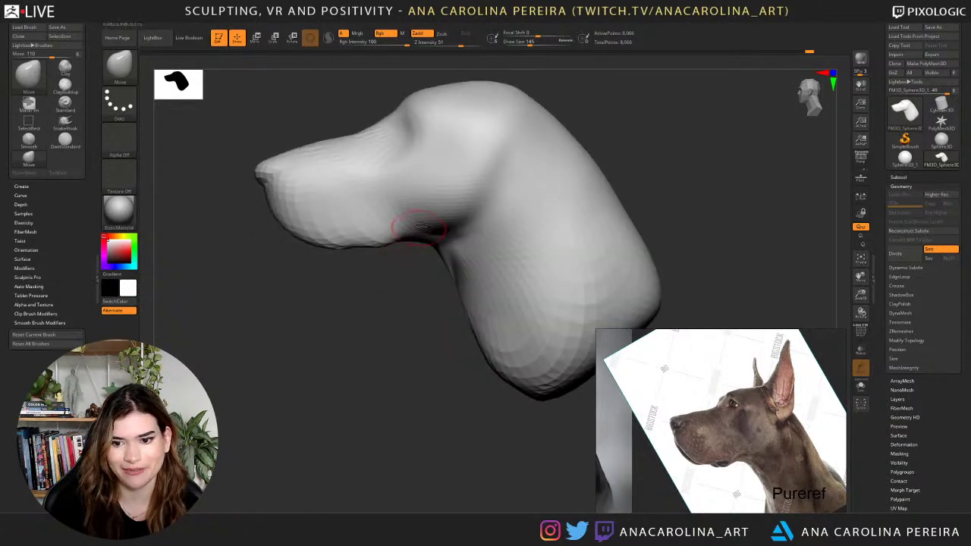
Enlarge the Move brush to draw size 293, adjust the cheek and jaw mass, and soften where it joins the neck.
{"action": "key", "text": "space"}
{"action": "left_click_drag", "start_coordinate": [440, 209], "coordinate": [479, 193]}
{"action": "key", "text": "space"}
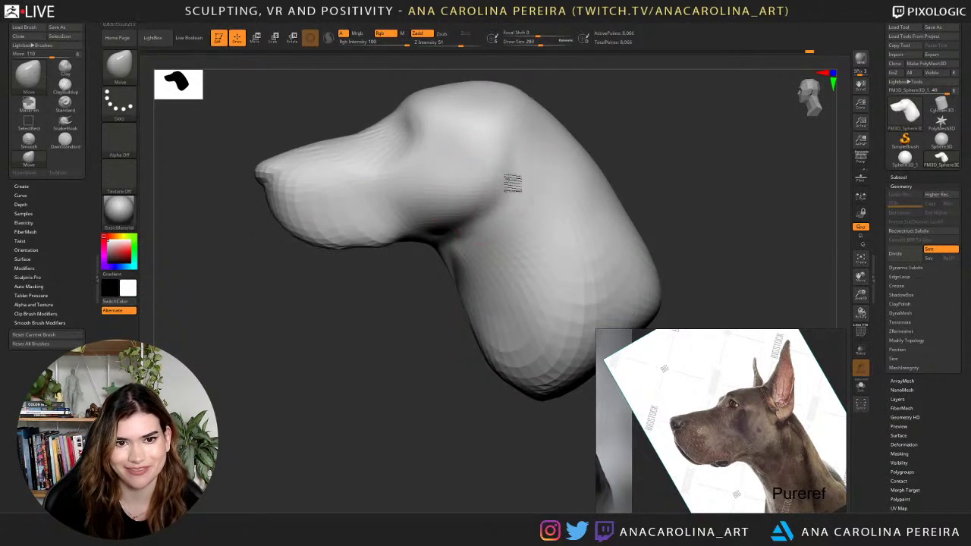
{"action": "left_click_drag", "start_coordinate": [592, 102], "coordinate": [642, 107]}
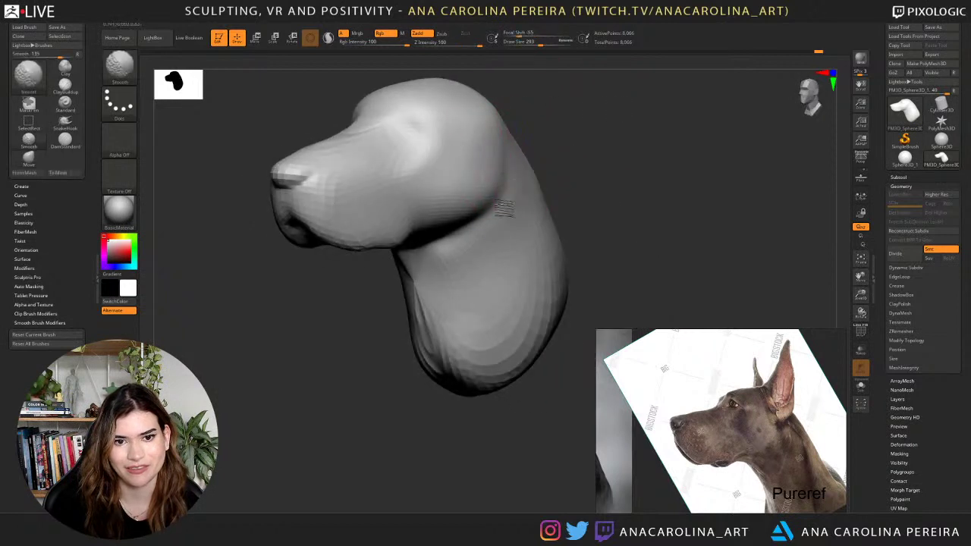
{"action": "mouse_move", "coordinate": [604, 171]}
{"action": "right_mouse_down"}
{"action": "mouse_move", "coordinate": [577, 163]}
{"action": "mouse_move", "coordinate": [532, 175]}
{"action": "right_mouse_up"}
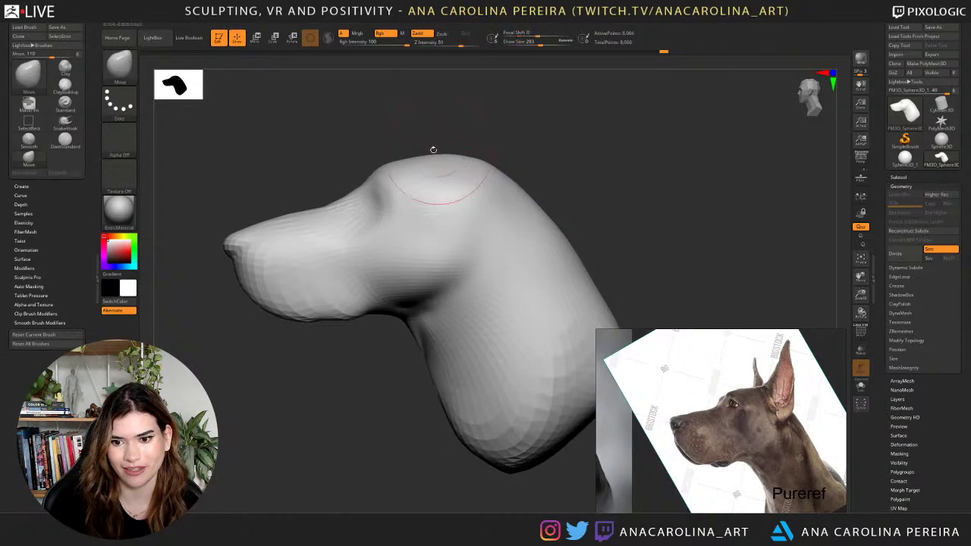
Reduce the Move brush to draw size 167 and shift the eye hollow forward toward the base of the snout.
{"action": "key", "text": "b"}
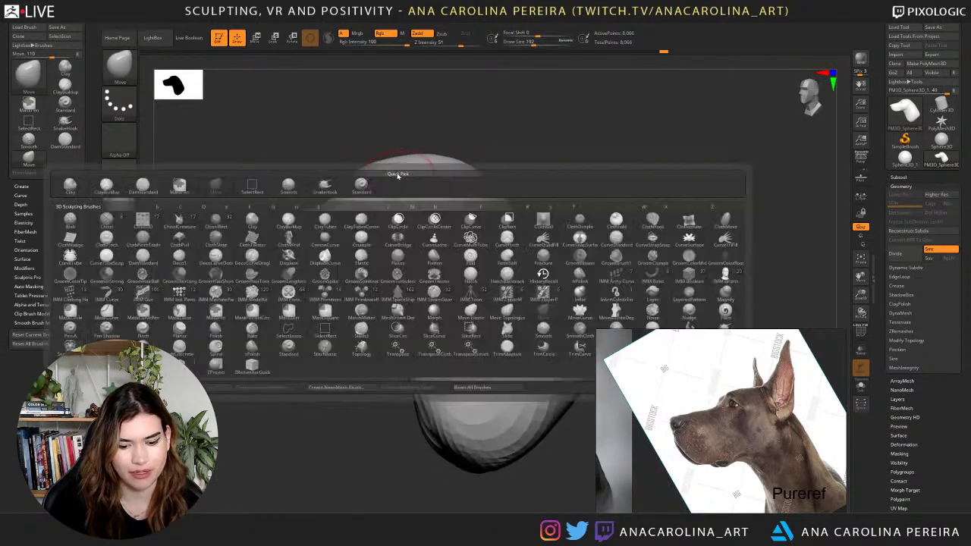
{"action": "key", "text": "m"}
{"action": "key", "text": "v"}
{"action": "key", "text": "space"}
{"action": "mouse_move", "coordinate": [395, 180]}
{"action": "left_mouse_down"}
{"action": "mouse_move", "coordinate": [428, 136]}
{"action": "mouse_move", "coordinate": [503, 120]}
{"action": "mouse_move", "coordinate": [543, 134]}
{"action": "left_mouse_up"}
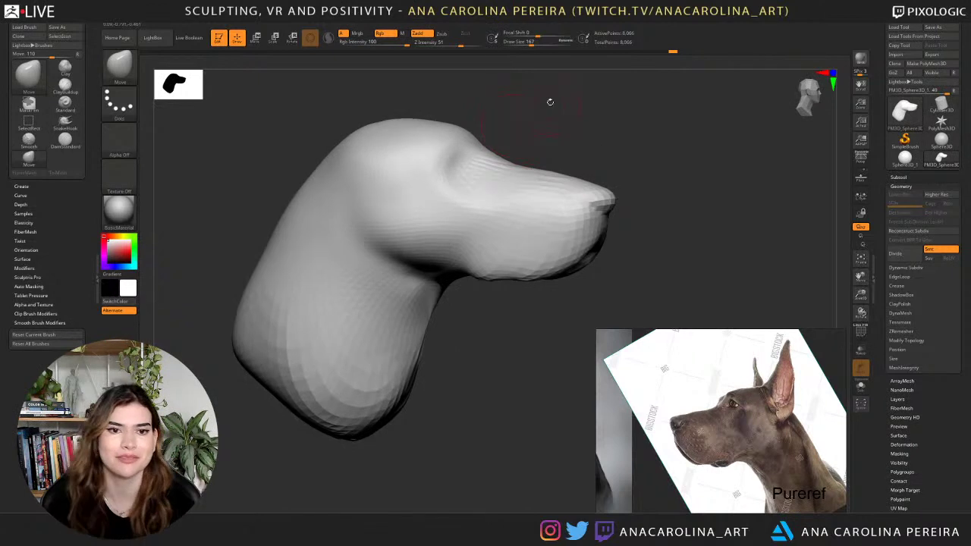
{"action": "left_click_drag", "start_coordinate": [478, 112], "coordinate": [548, 161], "text": "alt"}
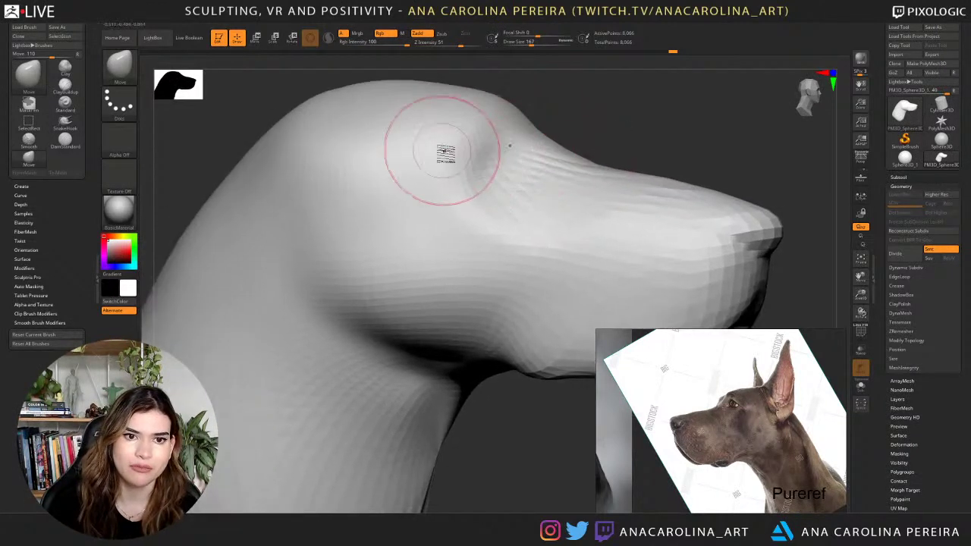
{"action": "mouse_move", "coordinate": [445, 154]}
{"action": "left_mouse_down"}
{"action": "mouse_move", "coordinate": [516, 125]}
{"action": "mouse_move", "coordinate": [438, 148]}
{"action": "mouse_move", "coordinate": [452, 219]}
{"action": "mouse_move", "coordinate": [492, 163]}
{"action": "left_mouse_up"}
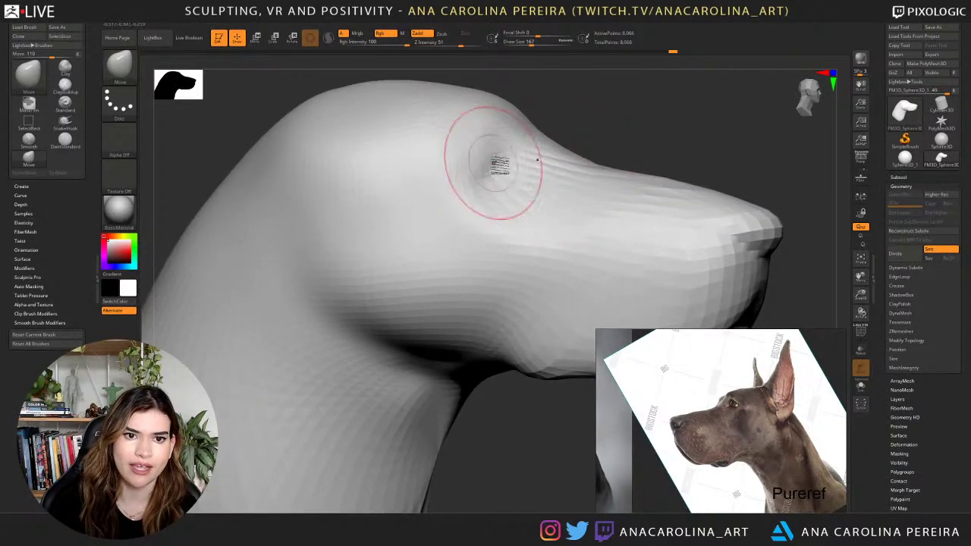
Nudge the eye hollow and the side of the brow with the Move brush at draw size 167.
{"action": "left_click_drag", "start_coordinate": [560, 123], "coordinate": [601, 125]}
{"action": "right_click_drag", "start_coordinate": [499, 129], "coordinate": [494, 143]}
{"action": "right_click_drag", "start_coordinate": [583, 107], "coordinate": [422, 162]}
{"action": "mouse_move", "coordinate": [415, 156]}
{"action": "left_mouse_down"}
{"action": "mouse_move", "coordinate": [418, 170]}
{"action": "mouse_move", "coordinate": [415, 162]}
{"action": "left_mouse_up"}
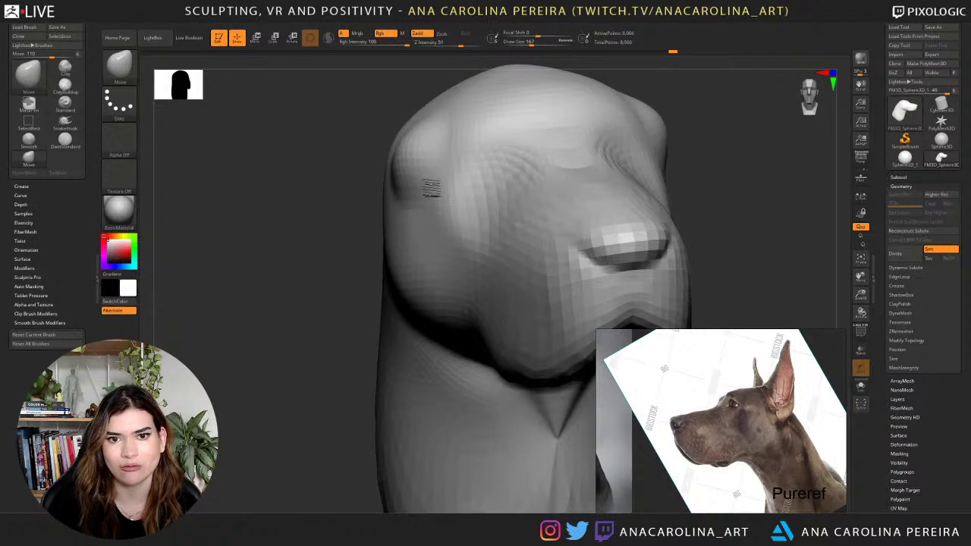
{"action": "key", "text": "ctrl"}
{"action": "mouse_move", "coordinate": [346, 237]}
{"action": "left_mouse_down"}
{"action": "mouse_move", "coordinate": [326, 282]}
{"action": "mouse_move", "coordinate": [401, 196]}
{"action": "left_mouse_up"}
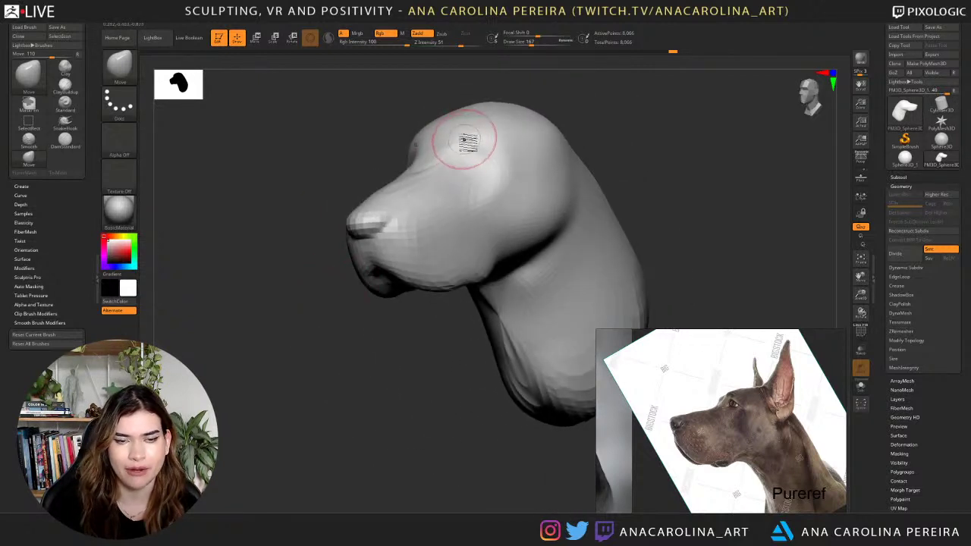
Refine the eye sockets and the slope between forehead and snout, checking the head from front and both sides.
{"action": "mouse_move", "coordinate": [464, 141]}
{"action": "right_mouse_down"}
{"action": "mouse_move", "coordinate": [469, 162]}
{"action": "mouse_move", "coordinate": [406, 131]}
{"action": "mouse_move", "coordinate": [445, 101]}
{"action": "right_mouse_up"}
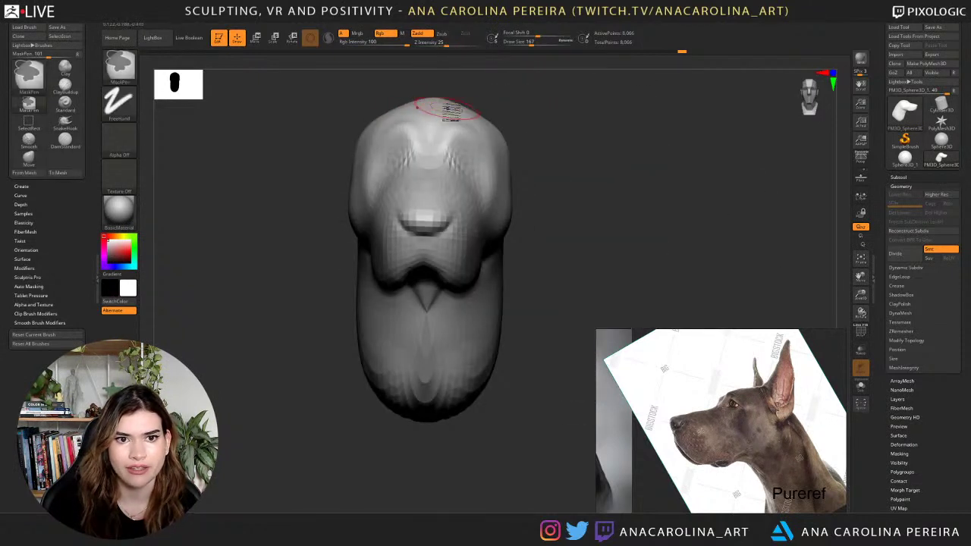
{"action": "right_click_drag", "start_coordinate": [540, 141], "coordinate": [507, 138]}
{"action": "right_click_drag", "start_coordinate": [579, 126], "coordinate": [575, 150], "text": "ctrl"}
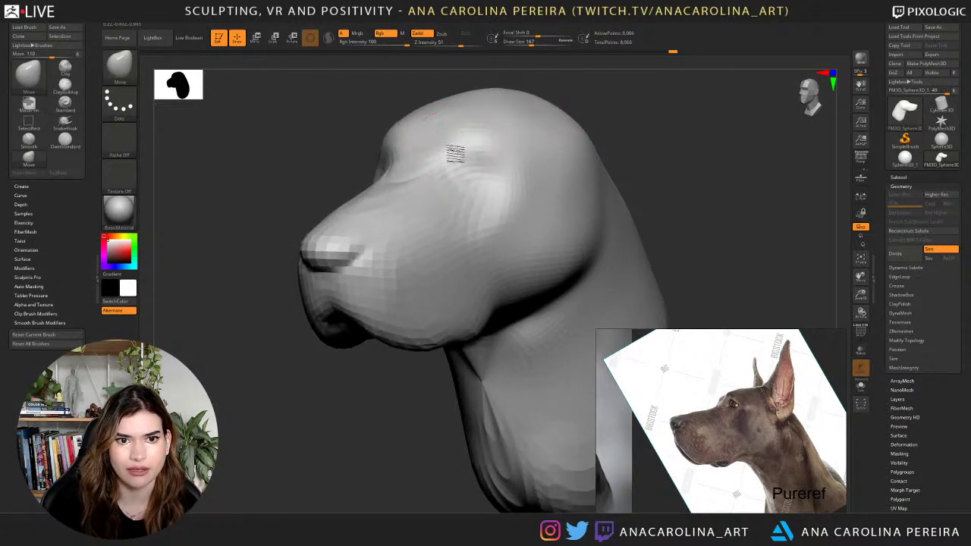
{"action": "right_click_drag", "start_coordinate": [570, 107], "coordinate": [636, 115]}
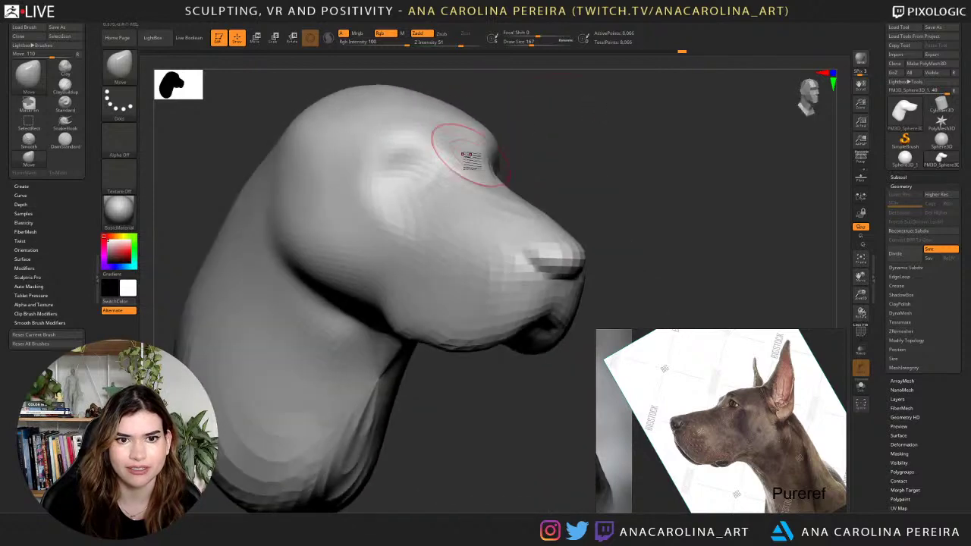
{"action": "mouse_move", "coordinate": [488, 151]}
{"action": "left_mouse_down"}
{"action": "mouse_move", "coordinate": [542, 144]}
{"action": "mouse_move", "coordinate": [513, 150]}
{"action": "left_mouse_up"}
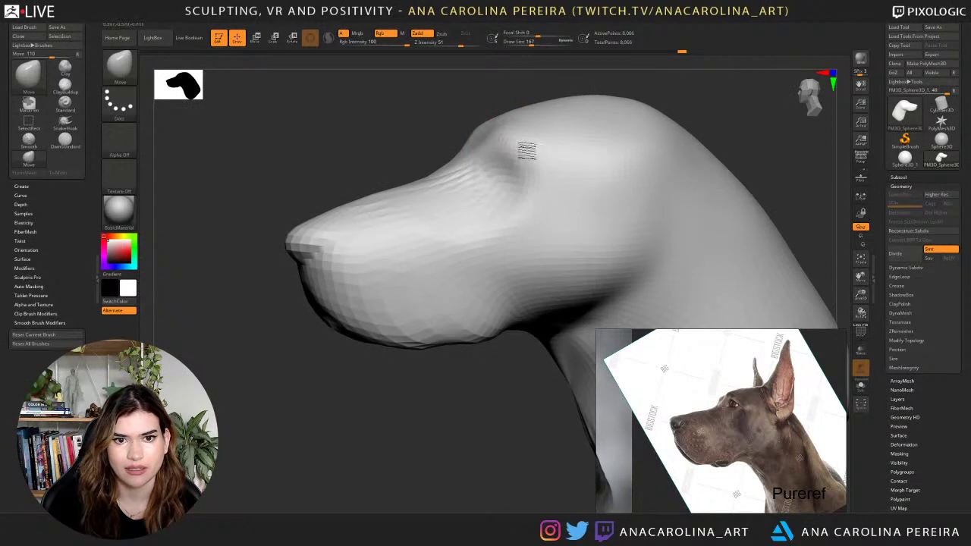
Pull the brow ridge forward over the eye hollow and shape the outer edge of the socket.
{"action": "left_click_drag", "start_coordinate": [445, 108], "coordinate": [442, 114]}
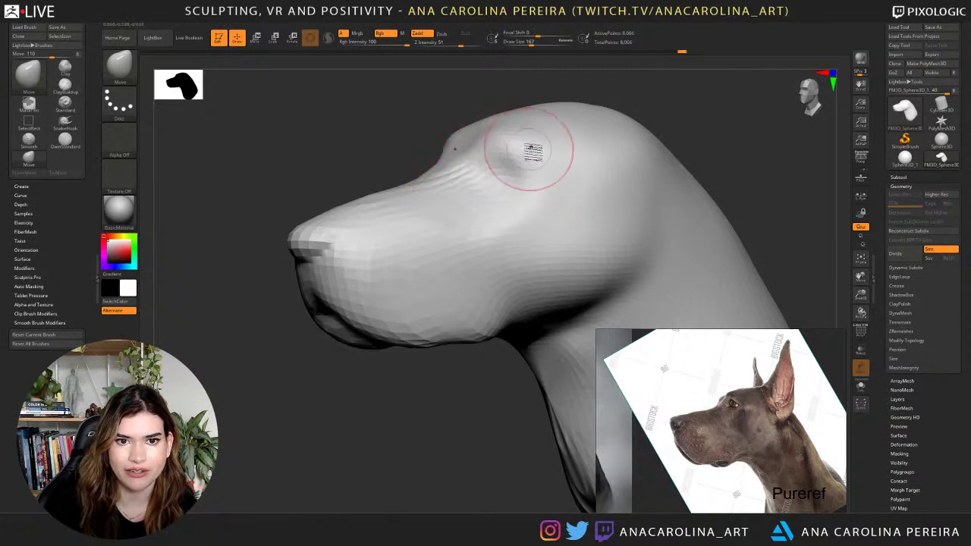
{"action": "left_click_drag", "start_coordinate": [538, 156], "coordinate": [494, 154]}
{"action": "left_click_drag", "start_coordinate": [559, 175], "coordinate": [555, 171]}
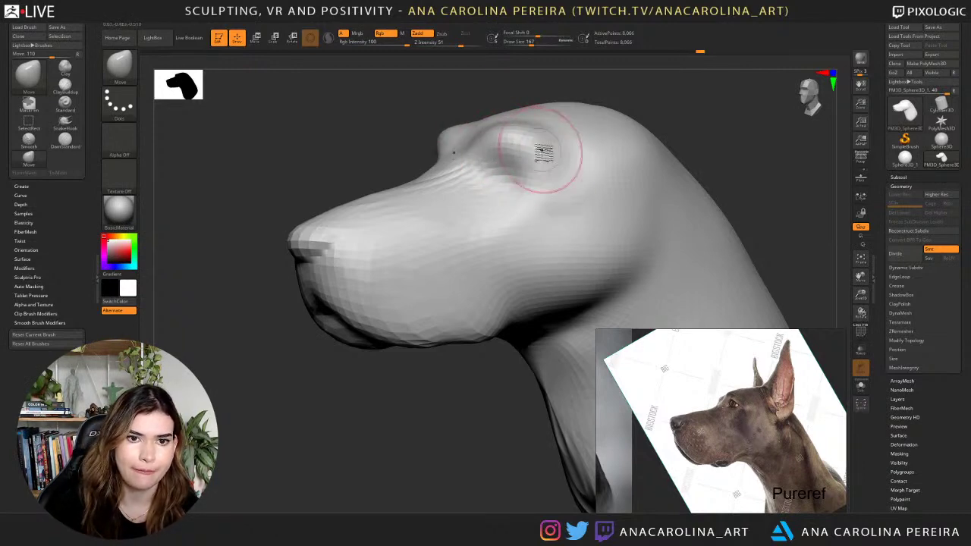
{"action": "mouse_move", "coordinate": [709, 111]}
{"action": "left_mouse_down"}
{"action": "mouse_move", "coordinate": [740, 120]}
{"action": "mouse_move", "coordinate": [680, 99]}
{"action": "left_mouse_up"}
{"action": "key", "text": "ctrl"}
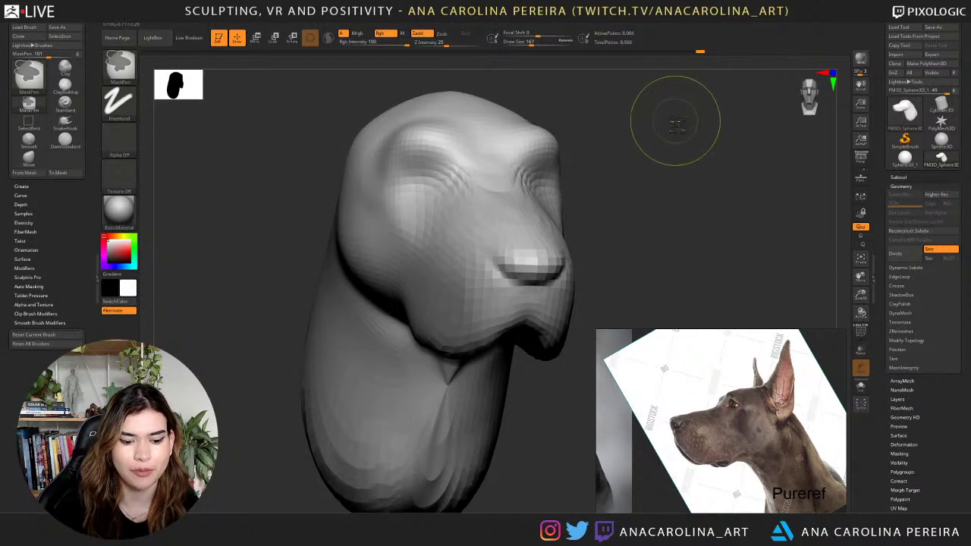
{"action": "mouse_move", "coordinate": [647, 146]}
{"action": "left_mouse_down"}
{"action": "mouse_move", "coordinate": [639, 174]}
{"action": "mouse_move", "coordinate": [626, 149]}
{"action": "left_mouse_up"}
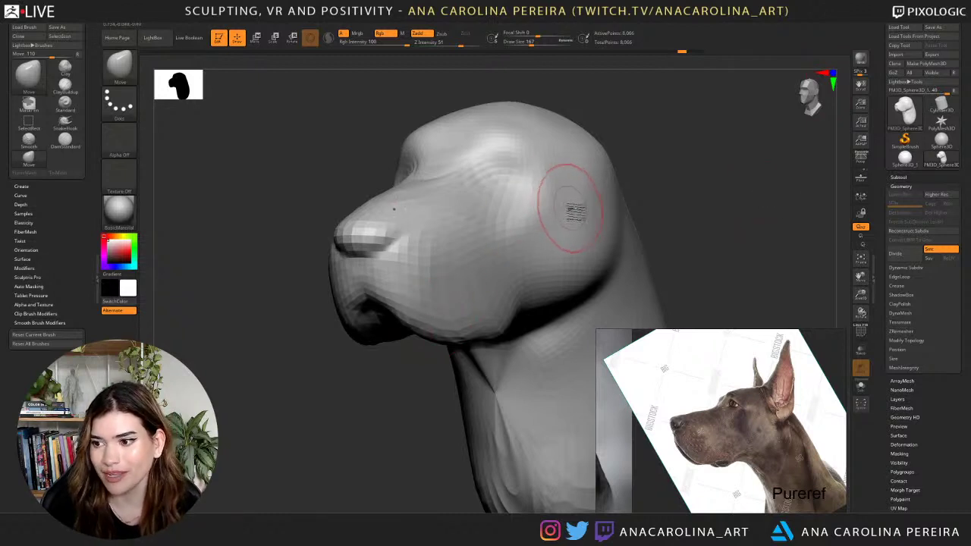
Enlarge the Move brush and adjust the width of the cheek beside the snout.
{"action": "mouse_move", "coordinate": [677, 185]}
{"action": "left_mouse_down"}
{"action": "mouse_move", "coordinate": [660, 189]}
{"action": "mouse_move", "coordinate": [657, 221]}
{"action": "mouse_move", "coordinate": [596, 271]}
{"action": "left_mouse_up"}
{"action": "key", "text": "space"}
{"action": "left_click_drag", "start_coordinate": [645, 221], "coordinate": [655, 222]}
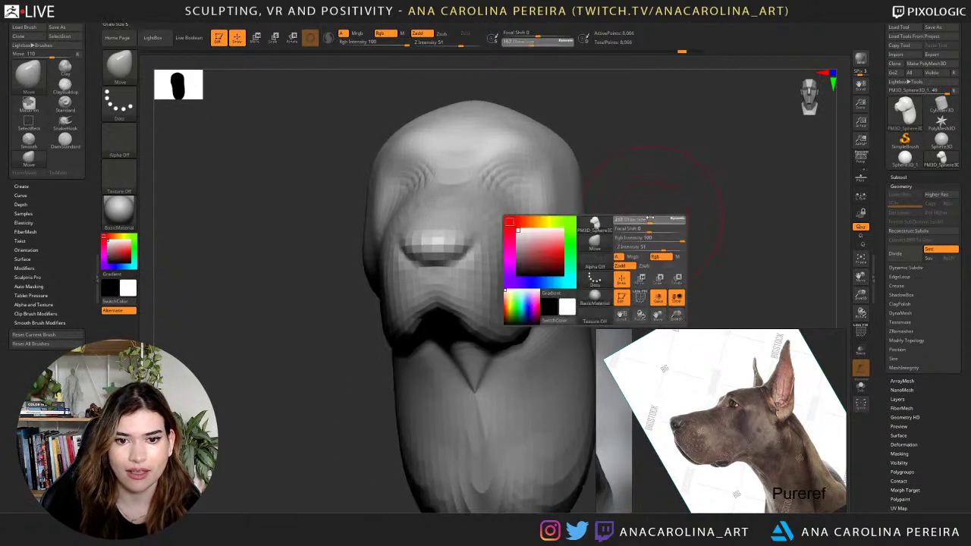
{"action": "left_click_drag", "start_coordinate": [588, 242], "coordinate": [556, 240]}
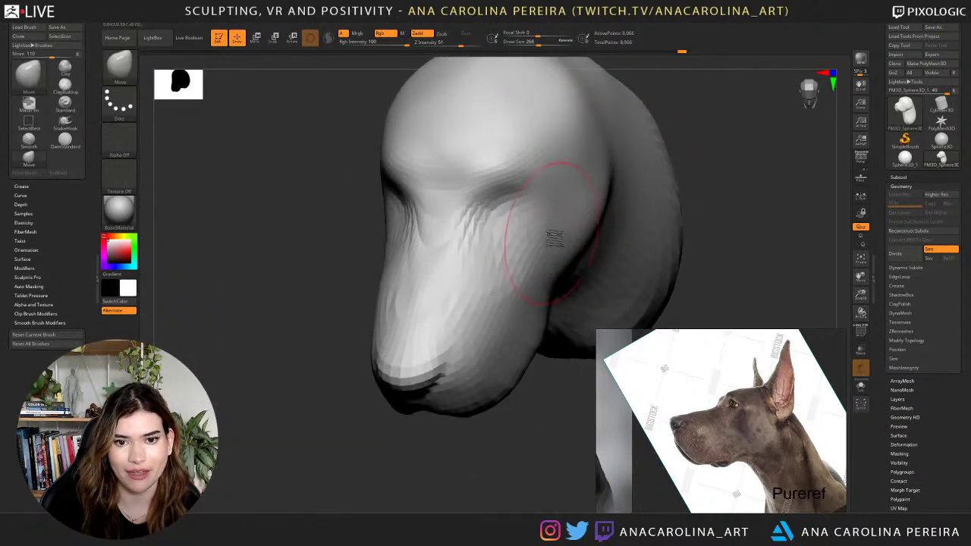
Reduce the Move brush to draw size 172 and refine the cheek plane below the eye.
{"action": "left_click_drag", "start_coordinate": [687, 125], "coordinate": [559, 246]}
{"action": "key", "text": "space"}
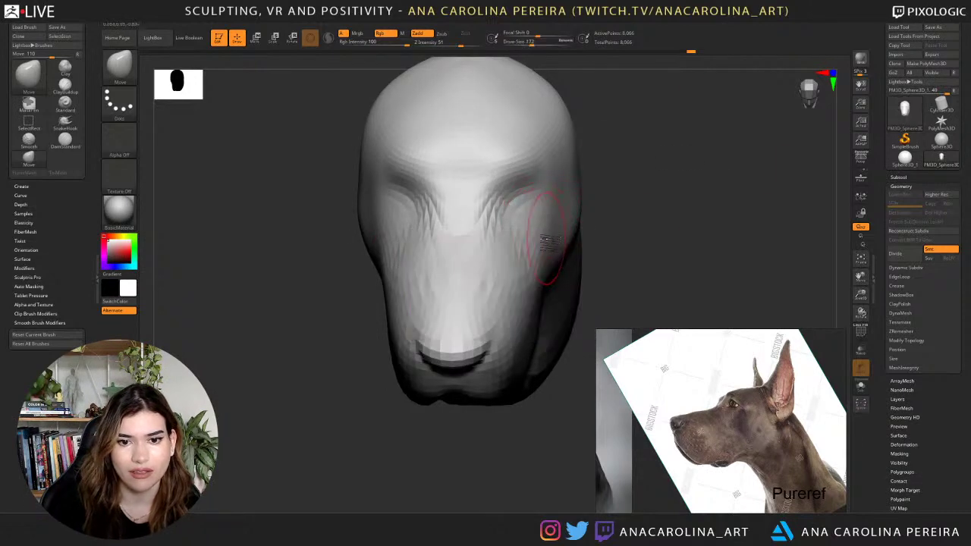
{"action": "left_click_drag", "start_coordinate": [567, 210], "coordinate": [629, 200]}
Bring the black Great Danes reference into close view and reshape the brow and the stop at the snout's base.
{"action": "scroll", "coordinate": [734, 439], "scroll_direction": "down", "scroll_amount": 4}
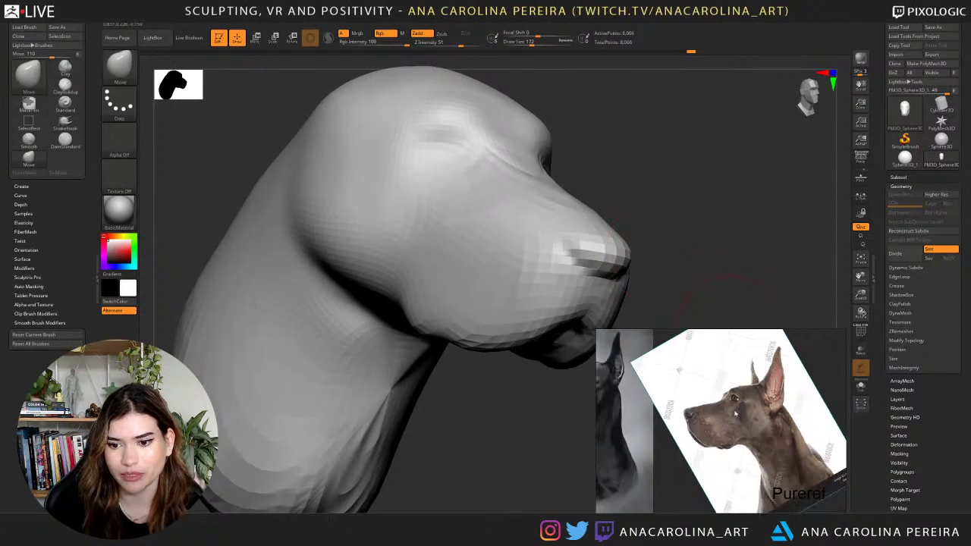
{"action": "scroll", "coordinate": [689, 410], "scroll_direction": "up", "scroll_amount": 4}
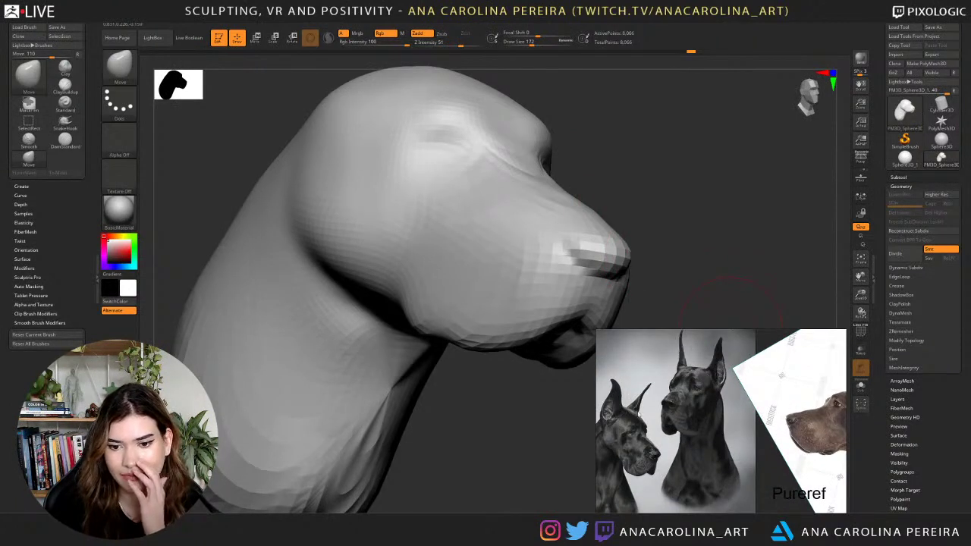
{"action": "right_click_drag", "start_coordinate": [640, 415], "coordinate": [727, 410]}
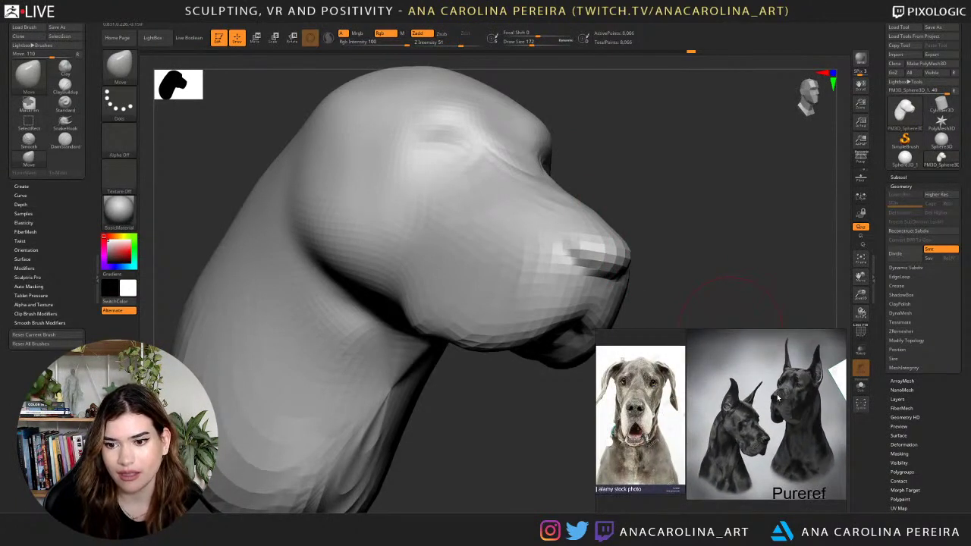
{"action": "scroll", "coordinate": [778, 397], "scroll_direction": "up", "scroll_amount": 3}
{"action": "mouse_move", "coordinate": [605, 168]}
{"action": "left_mouse_down"}
{"action": "mouse_move", "coordinate": [564, 169]}
{"action": "mouse_move", "coordinate": [585, 92]}
{"action": "mouse_move", "coordinate": [450, 96]}
{"action": "mouse_move", "coordinate": [456, 154]}
{"action": "mouse_move", "coordinate": [435, 119]}
{"action": "mouse_move", "coordinate": [464, 129]}
{"action": "left_mouse_up"}
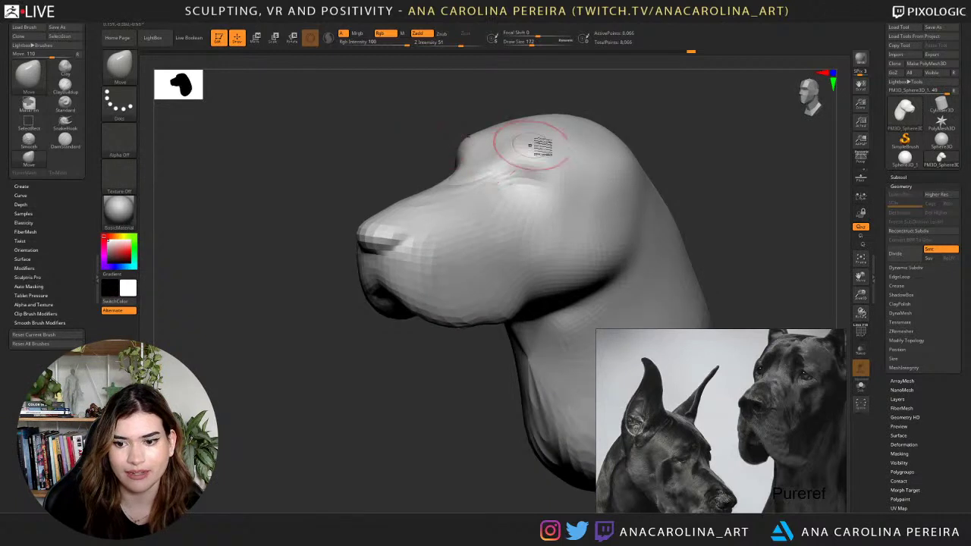
{"action": "left_click_drag", "start_coordinate": [644, 98], "coordinate": [655, 100]}
{"action": "left_click_drag", "start_coordinate": [455, 191], "coordinate": [483, 189]}
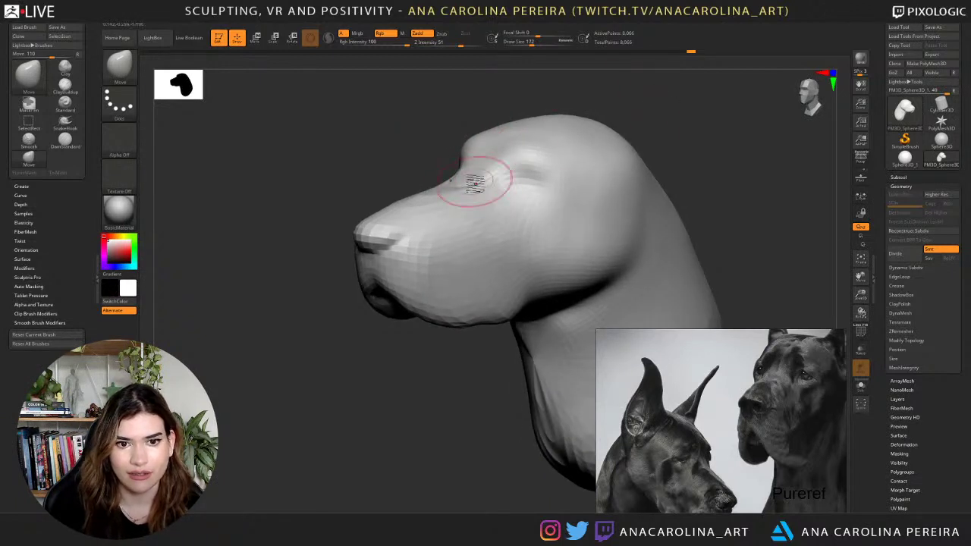
{"action": "left_click_drag", "start_coordinate": [425, 169], "coordinate": [464, 182]}
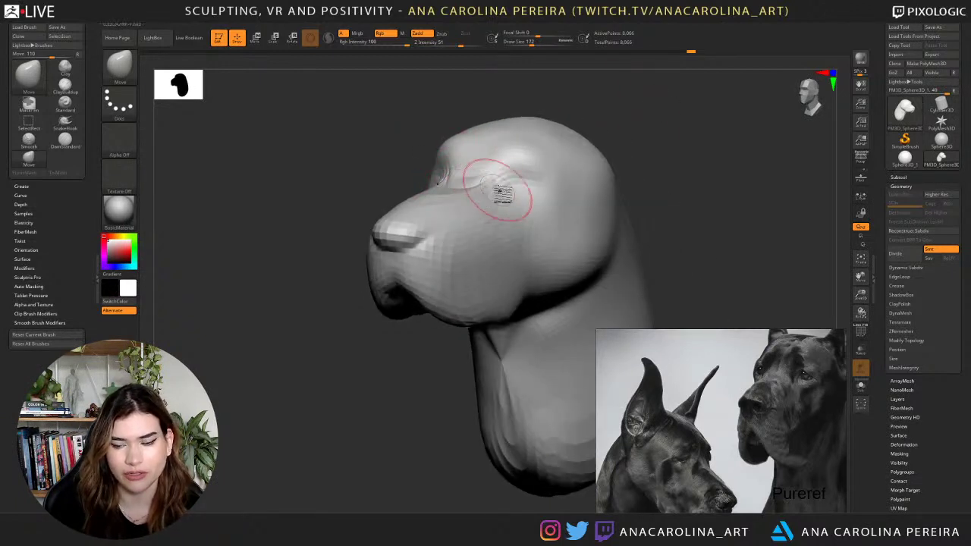
{"action": "left_click_drag", "start_coordinate": [643, 104], "coordinate": [623, 110]}
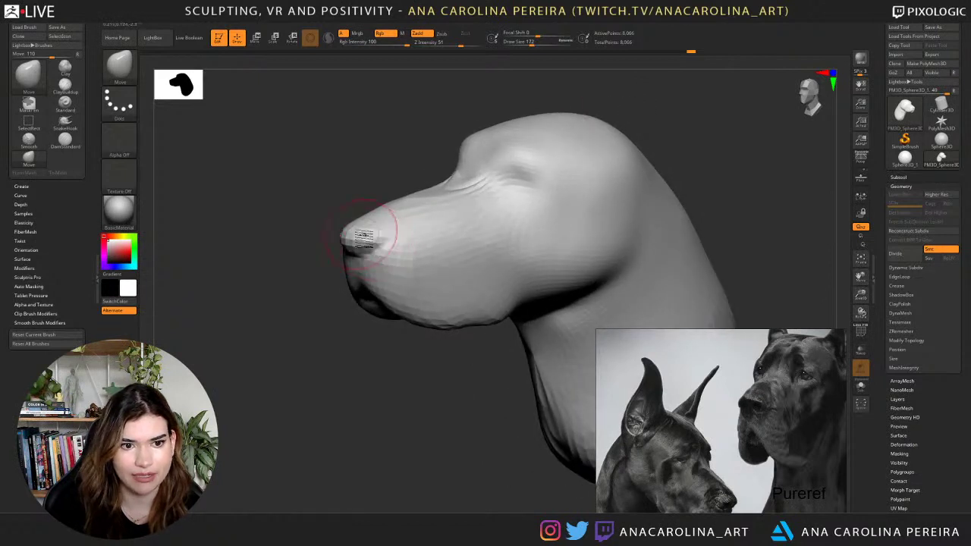
Adjust the nose tip, then reduce the Move brush to draw size 128 and shape the lips from below.
{"action": "mouse_move", "coordinate": [362, 232]}
{"action": "left_mouse_down"}
{"action": "mouse_move", "coordinate": [349, 238]}
{"action": "mouse_move", "coordinate": [361, 241]}
{"action": "left_mouse_up"}
{"action": "key", "text": "space"}
{"action": "key", "text": "space"}
{"action": "mouse_move", "coordinate": [456, 356]}
{"action": "left_mouse_down"}
{"action": "mouse_move", "coordinate": [451, 364]}
{"action": "mouse_move", "coordinate": [473, 321]}
{"action": "left_mouse_up"}
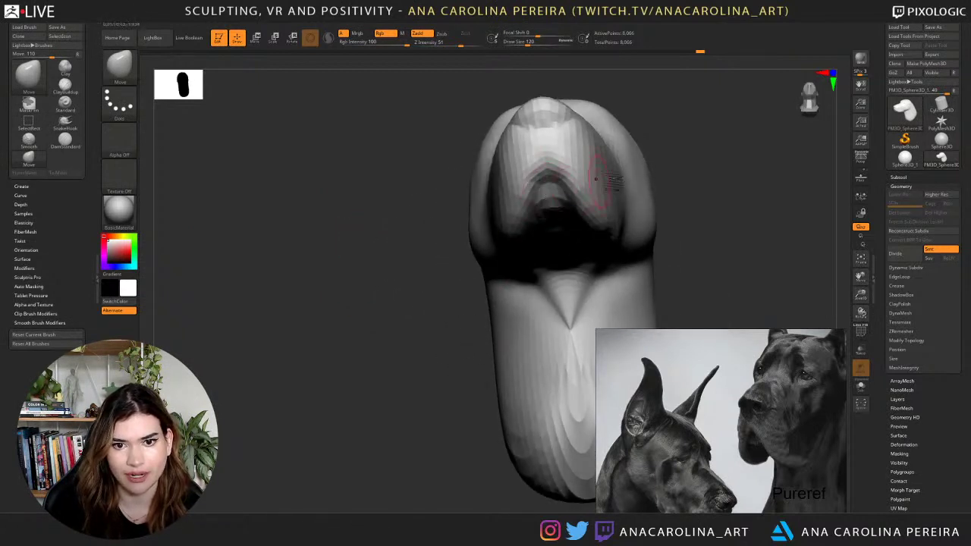
{"action": "left_click_drag", "start_coordinate": [668, 182], "coordinate": [606, 170]}
{"action": "left_click_drag", "start_coordinate": [553, 206], "coordinate": [554, 212]}
Change the Move brush size and adjust the cheek and skull volume from a raised three-quarter view.
{"action": "mouse_move", "coordinate": [600, 192]}
{"action": "left_mouse_down"}
{"action": "mouse_move", "coordinate": [572, 187]}
{"action": "mouse_move", "coordinate": [533, 243]}
{"action": "mouse_move", "coordinate": [501, 248]}
{"action": "mouse_move", "coordinate": [557, 300]}
{"action": "mouse_move", "coordinate": [428, 336]}
{"action": "left_mouse_up"}
{"action": "right_click", "coordinate": [511, 189]}
{"action": "left_click_drag", "start_coordinate": [511, 189], "coordinate": [518, 190]}
{"action": "mouse_move", "coordinate": [589, 135]}
{"action": "left_mouse_down"}
{"action": "mouse_move", "coordinate": [533, 208]}
{"action": "mouse_move", "coordinate": [484, 208]}
{"action": "left_mouse_up"}
{"action": "right_click", "coordinate": [490, 206]}
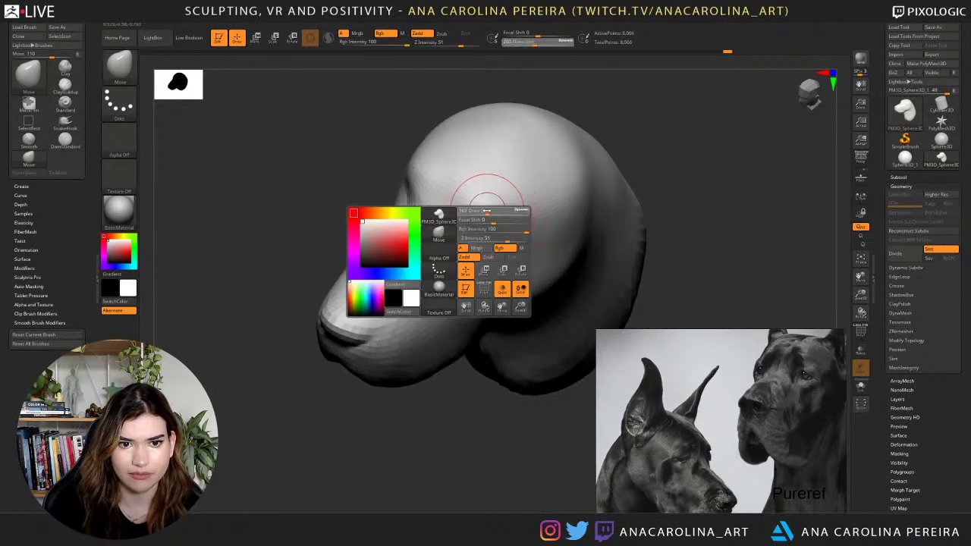
{"action": "left_click_drag", "start_coordinate": [445, 300], "coordinate": [553, 239]}
Frame the right-hand black Great Dane reference and reshape the inner eye corners and stop with a Move brush at draw size 163.
{"action": "key", "text": "space"}
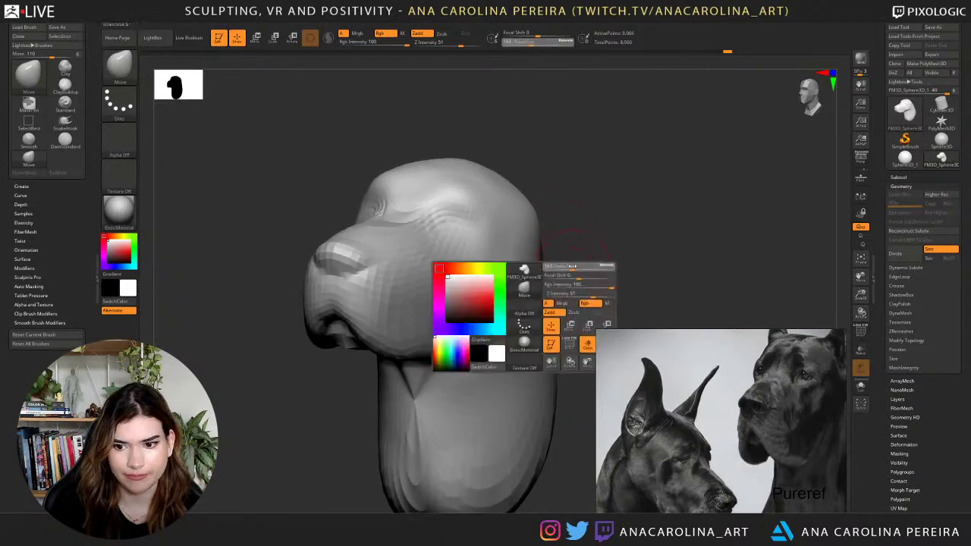
{"action": "scroll", "coordinate": [729, 379], "scroll_direction": "up", "scroll_amount": 3}
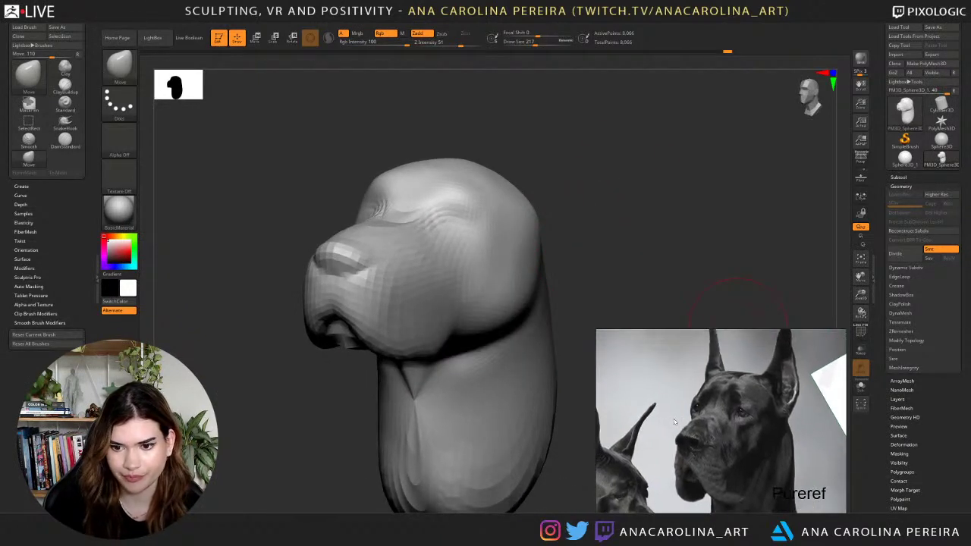
{"action": "mouse_move", "coordinate": [593, 156]}
{"action": "left_mouse_down"}
{"action": "mouse_move", "coordinate": [544, 135]}
{"action": "mouse_move", "coordinate": [589, 147]}
{"action": "mouse_move", "coordinate": [581, 169]}
{"action": "left_mouse_up"}
{"action": "key", "text": "space"}
{"action": "left_click_drag", "start_coordinate": [578, 173], "coordinate": [584, 242]}
{"action": "left_click_drag", "start_coordinate": [426, 228], "coordinate": [425, 220]}
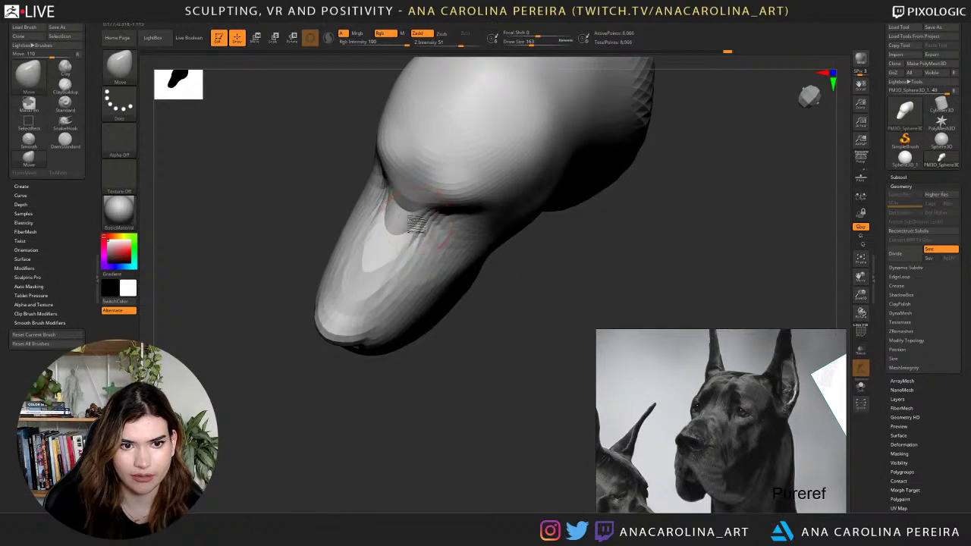
{"action": "mouse_move", "coordinate": [469, 337]}
{"action": "left_mouse_down"}
{"action": "mouse_move", "coordinate": [453, 342]}
{"action": "mouse_move", "coordinate": [422, 215]}
{"action": "mouse_move", "coordinate": [435, 189]}
{"action": "mouse_move", "coordinate": [405, 169]}
{"action": "left_mouse_up"}
{"action": "mouse_move", "coordinate": [494, 179]}
{"action": "left_mouse_down"}
{"action": "mouse_move", "coordinate": [448, 177]}
{"action": "mouse_move", "coordinate": [430, 126]}
{"action": "mouse_move", "coordinate": [449, 195]}
{"action": "left_mouse_up"}
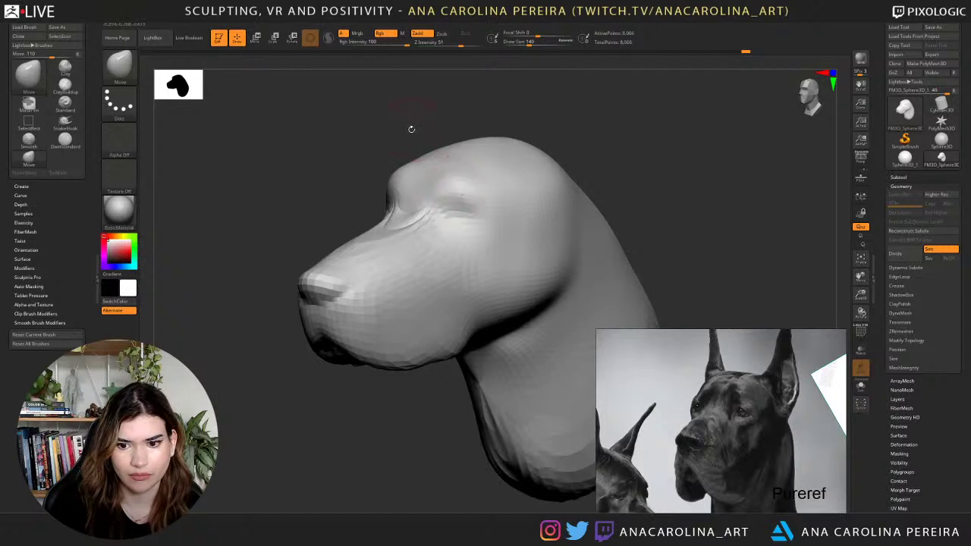
Enlarge the Move brush to draw size 217 and adjust the cheek below and behind the eye.
{"action": "left_click_drag", "start_coordinate": [411, 129], "coordinate": [451, 174]}
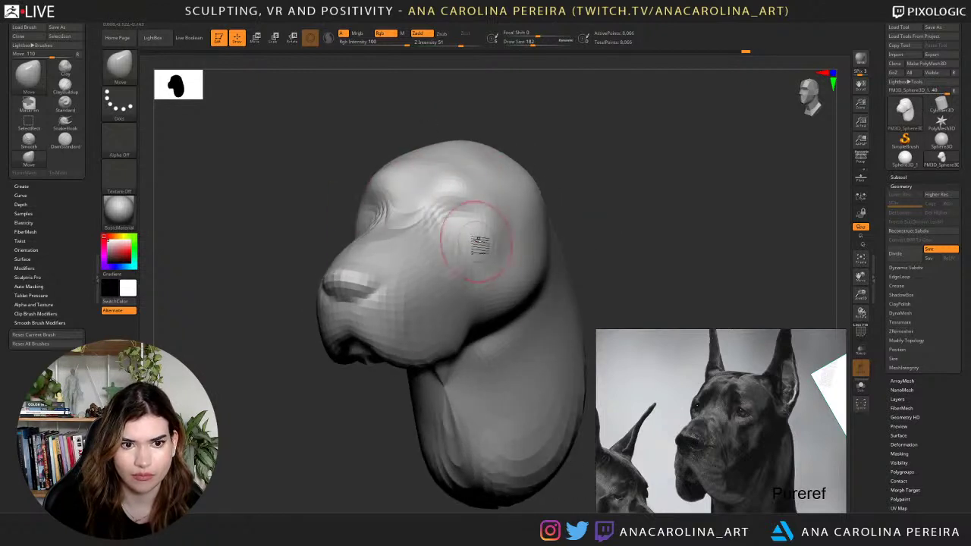
{"action": "key", "text": "space"}
{"action": "left_click_drag", "start_coordinate": [478, 245], "coordinate": [478, 226]}
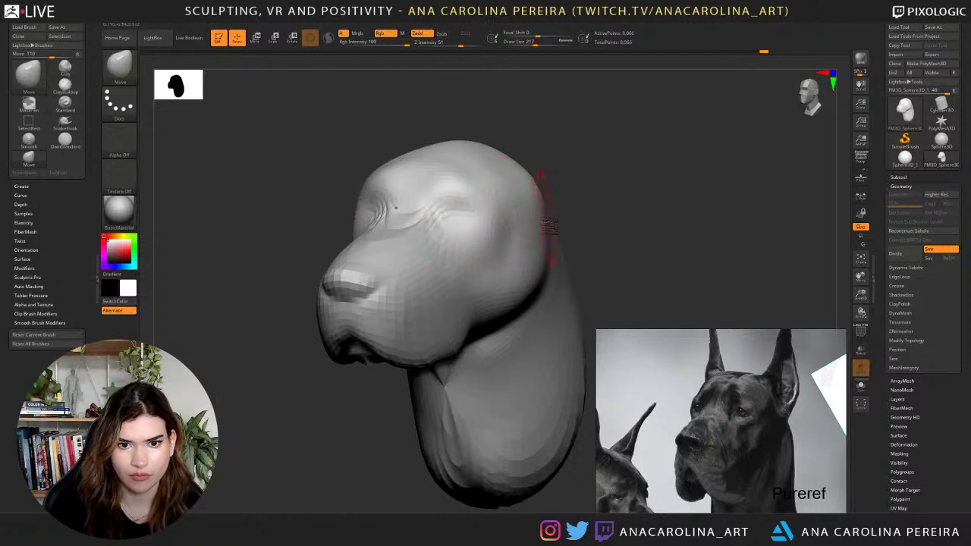
Enlarge the Move brush to draw size 305 and adjust the back of the cheek where it meets the neck.
{"action": "key", "text": "]"}
{"action": "key", "text": "]"}
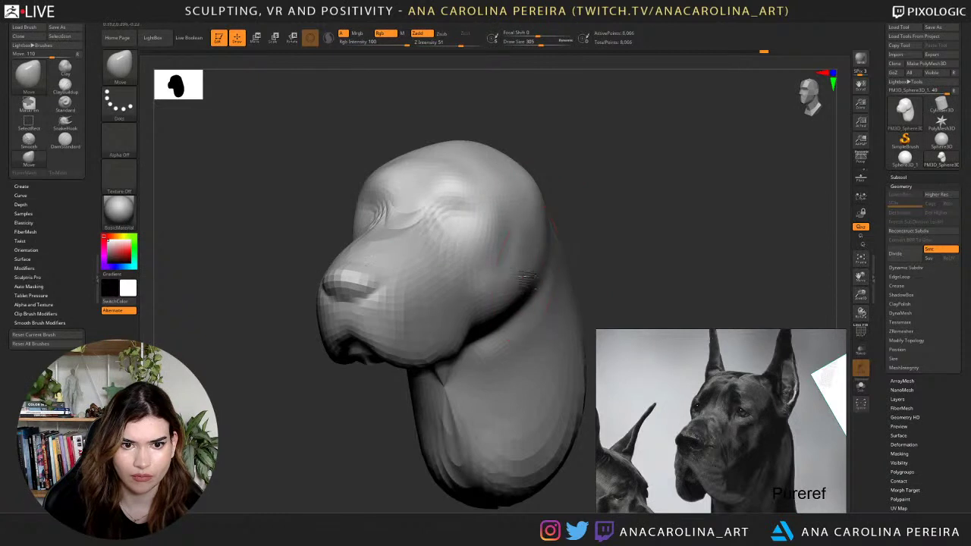
{"action": "left_click_drag", "start_coordinate": [543, 259], "coordinate": [538, 259]}
{"action": "right_click_drag", "start_coordinate": [579, 228], "coordinate": [581, 206], "text": "ctrl"}
{"action": "mouse_move", "coordinate": [582, 206]}
{"action": "left_mouse_down"}
{"action": "mouse_move", "coordinate": [618, 197]}
{"action": "mouse_move", "coordinate": [574, 182]}
{"action": "mouse_move", "coordinate": [635, 202]}
{"action": "mouse_move", "coordinate": [609, 212]}
{"action": "left_mouse_up"}
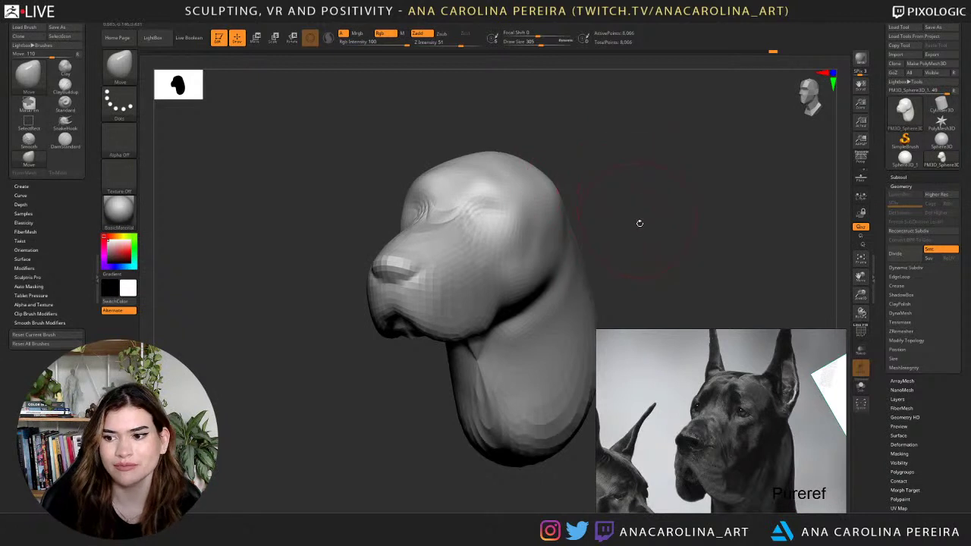
Reduce the Move brush to draw size 228 and smooth the side of the skull down to the jaw.
{"action": "left_click_drag", "start_coordinate": [639, 223], "coordinate": [573, 205], "text": "alt"}
{"action": "key", "text": "space"}
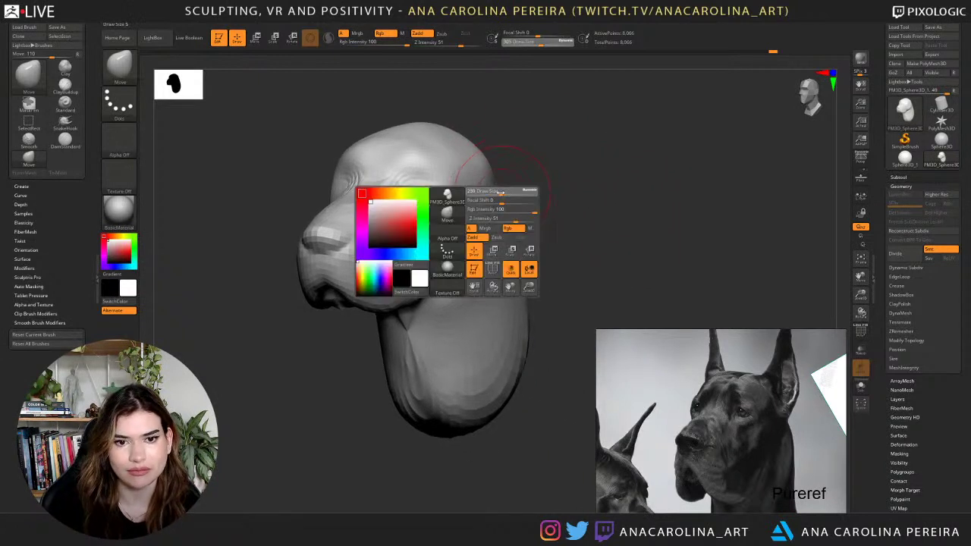
{"action": "left_click_drag", "start_coordinate": [506, 194], "coordinate": [499, 194]}
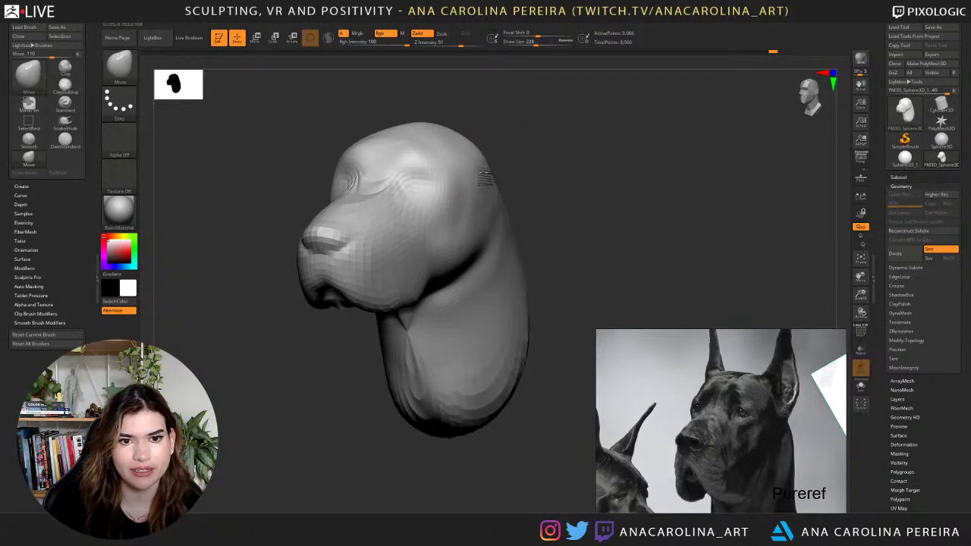
{"action": "mouse_move", "coordinate": [476, 170]}
{"action": "left_mouse_down", "text": "shift"}
{"action": "mouse_move", "coordinate": [480, 163]}
{"action": "mouse_move", "coordinate": [495, 208]}
{"action": "mouse_move", "coordinate": [526, 193]}
{"action": "mouse_move", "coordinate": [529, 204]}
{"action": "mouse_move", "coordinate": [472, 237]}
{"action": "left_mouse_up", "text": "shift"}
{"action": "left_click_drag", "start_coordinate": [535, 208], "coordinate": [535, 169], "text": "alt"}
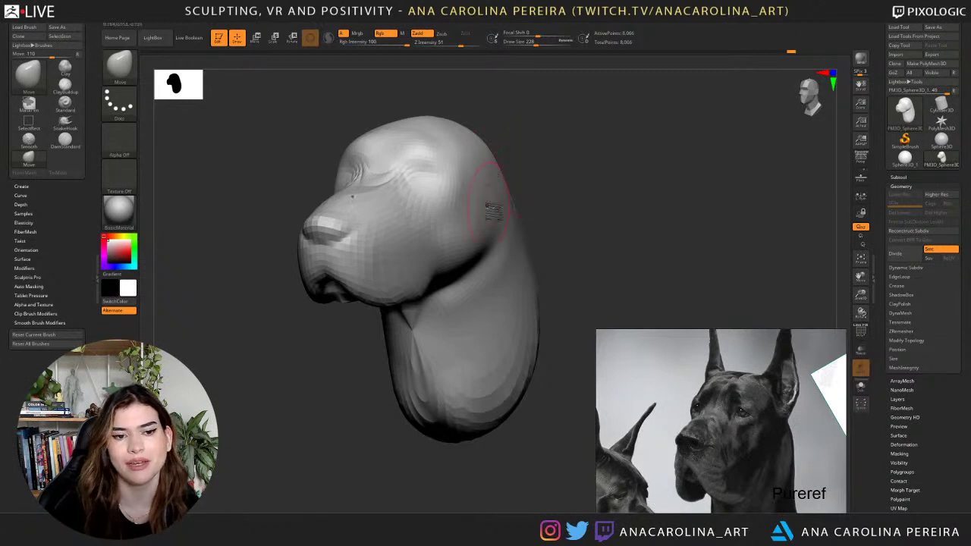
Enlarge the Move brush to draw size 365, reshape the back of the neck, and reduce the brush size again.
{"action": "left_click_drag", "start_coordinate": [580, 209], "coordinate": [570, 210]}
{"action": "key", "text": "space"}
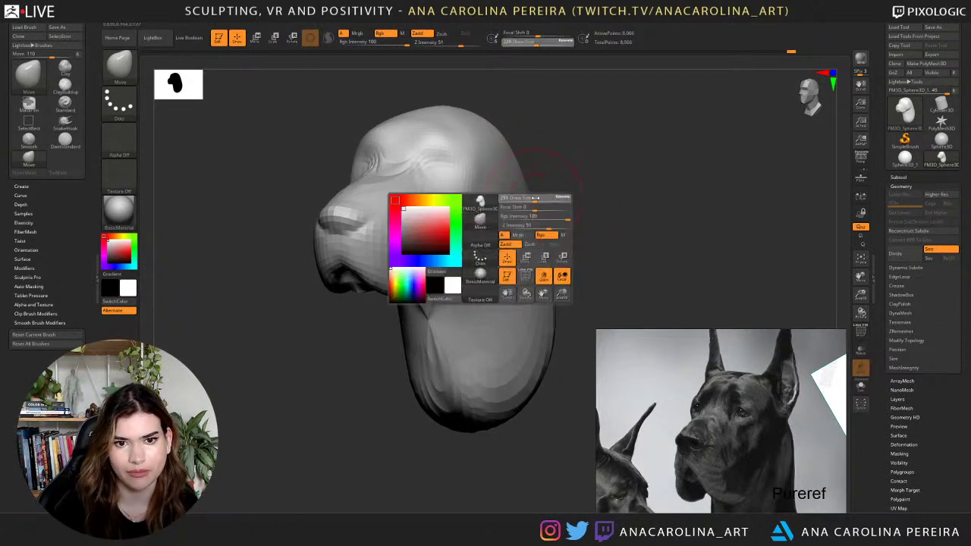
{"action": "key", "text": "space"}
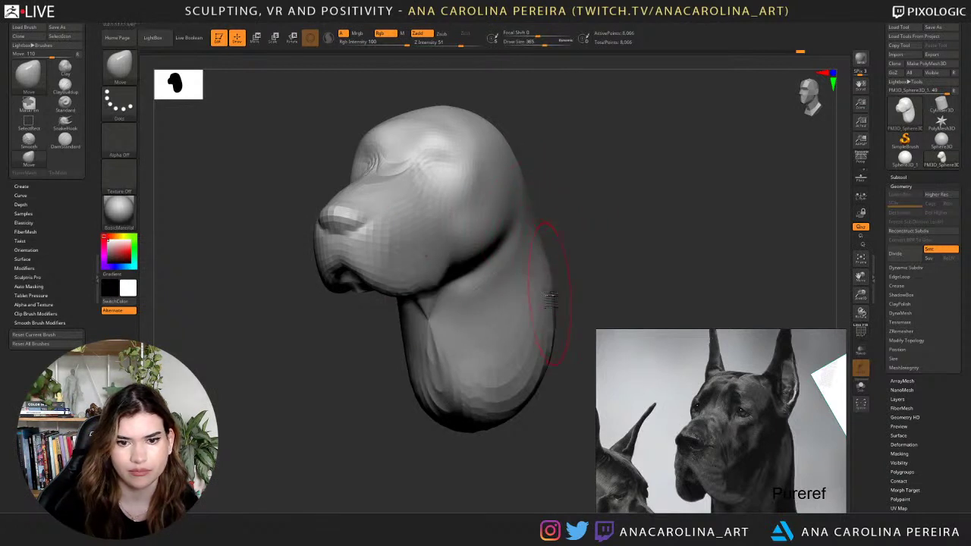
{"action": "mouse_move", "coordinate": [551, 295]}
{"action": "left_mouse_down"}
{"action": "mouse_move", "coordinate": [620, 271]}
{"action": "mouse_move", "coordinate": [574, 269]}
{"action": "left_mouse_up"}
{"action": "mouse_move", "coordinate": [577, 269]}
{"action": "right_mouse_down"}
{"action": "mouse_move", "coordinate": [613, 271]}
{"action": "mouse_move", "coordinate": [613, 256]}
{"action": "mouse_move", "coordinate": [592, 217]}
{"action": "mouse_move", "coordinate": [571, 221]}
{"action": "right_mouse_up"}
{"action": "key", "text": "space"}
{"action": "key", "text": "space"}
{"action": "left_click_drag", "start_coordinate": [571, 221], "coordinate": [576, 220]}
{"action": "right_click_drag", "start_coordinate": [576, 211], "coordinate": [596, 201], "text": "alt"}
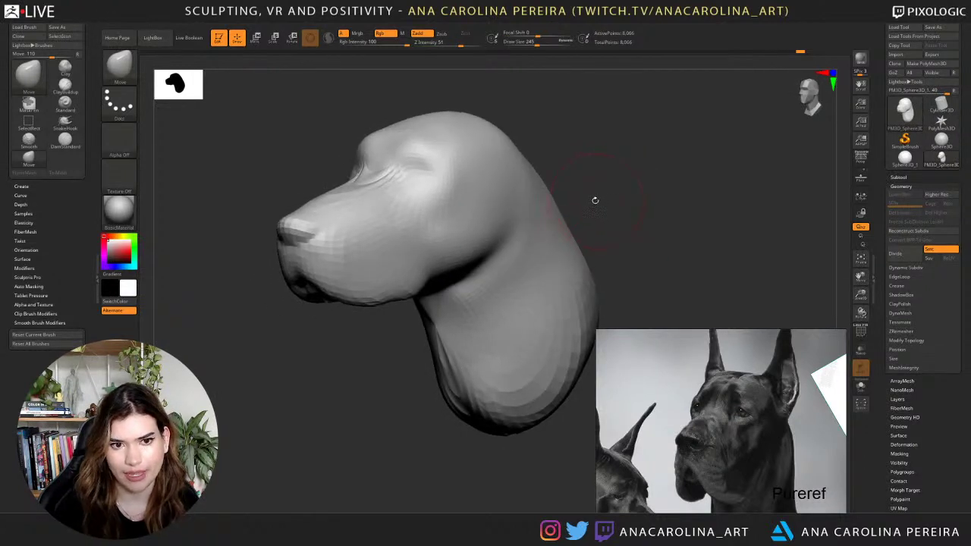
{"action": "mouse_move", "coordinate": [595, 204]}
{"action": "left_mouse_down"}
{"action": "mouse_move", "coordinate": [645, 213]}
{"action": "mouse_move", "coordinate": [593, 216]}
{"action": "left_mouse_up"}
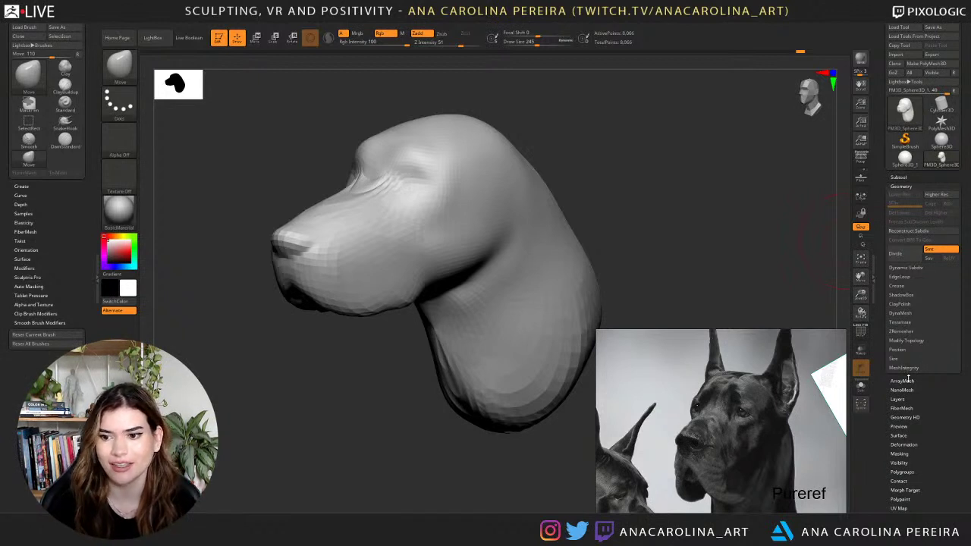
Examine the head's silhouette from side, three-quarter and raised views against the black Great Dane reference.
{"action": "right_click_drag", "start_coordinate": [721, 226], "coordinate": [731, 225]}
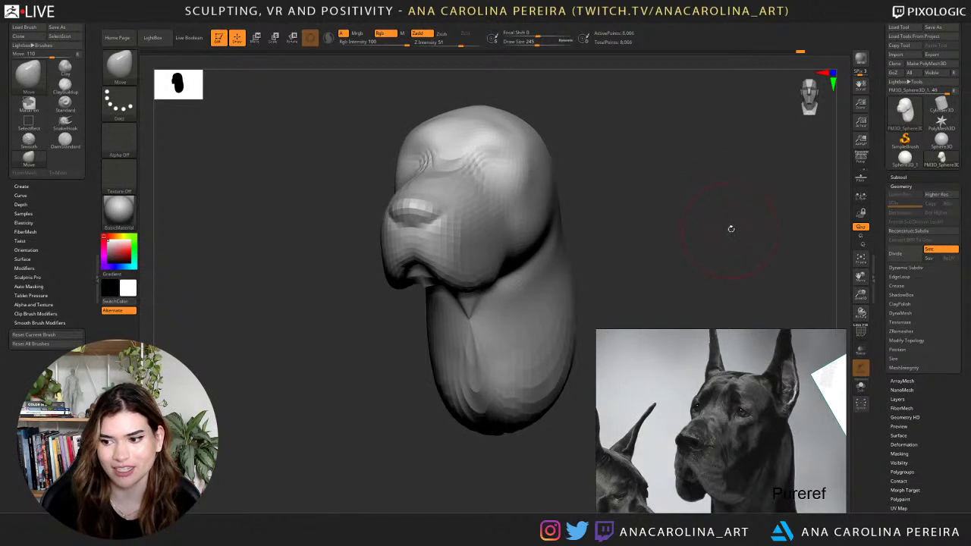
{"action": "right_click_drag", "start_coordinate": [730, 250], "coordinate": [723, 236]}
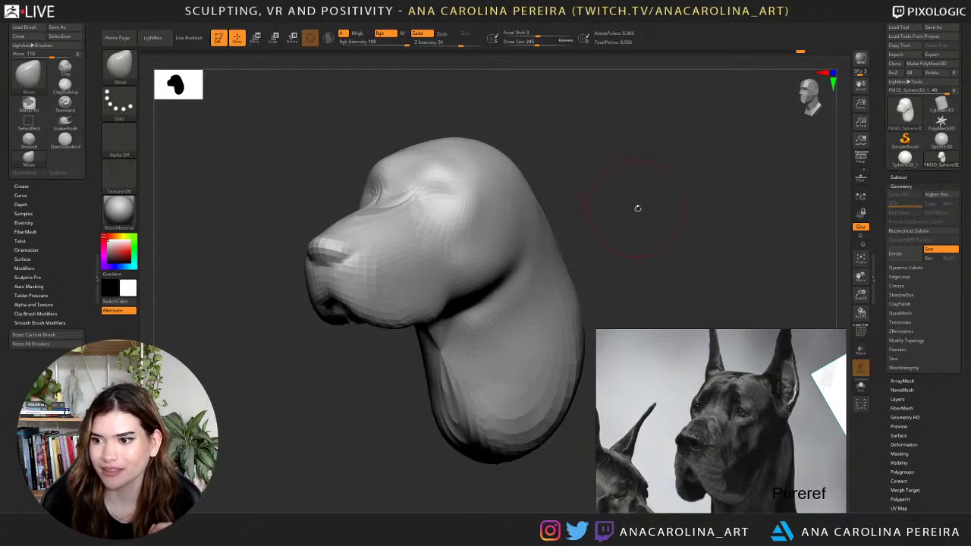
{"action": "mouse_move", "coordinate": [638, 208]}
{"action": "left_mouse_down"}
{"action": "mouse_move", "coordinate": [644, 216]}
{"action": "mouse_move", "coordinate": [637, 212]}
{"action": "left_mouse_up"}
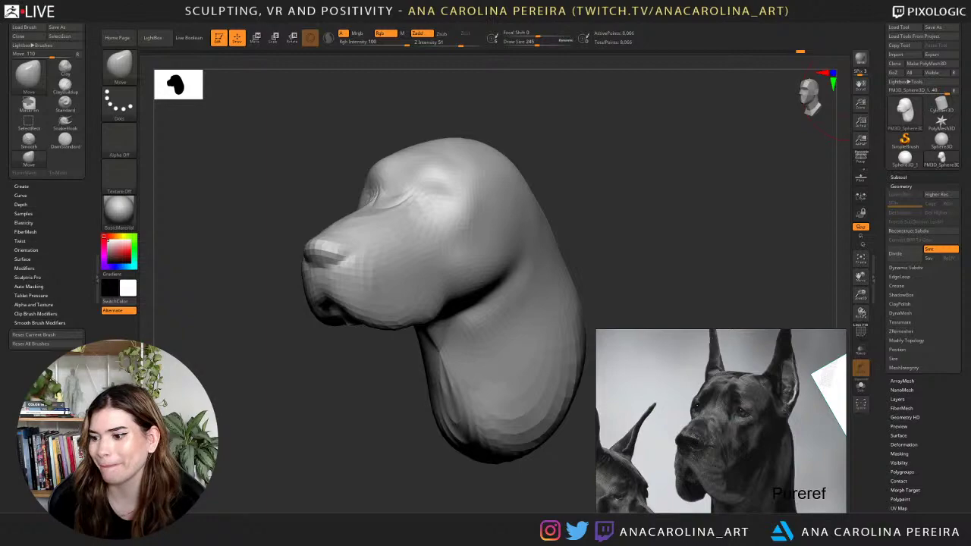
{"action": "key", "text": "alt+Tab"}
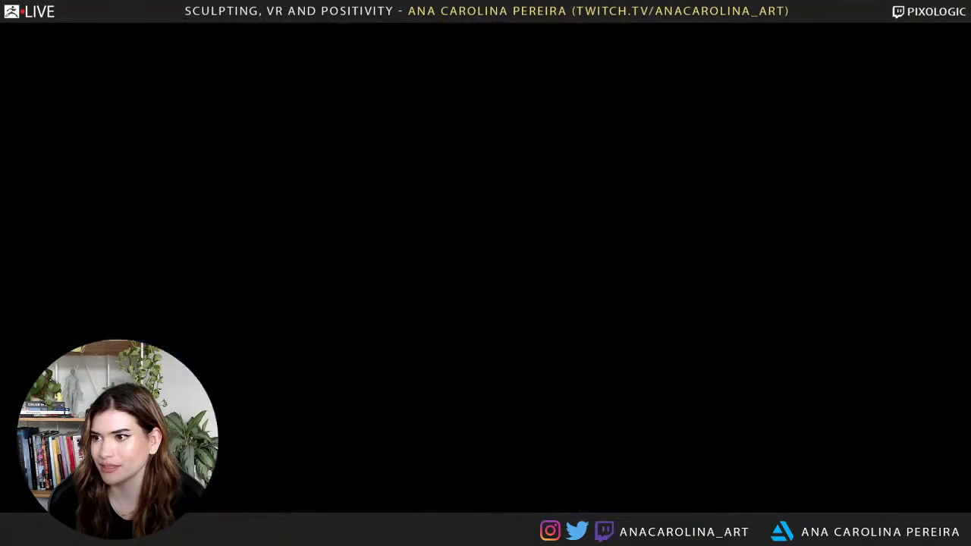
{"action": "key", "text": "alt+Tab"}
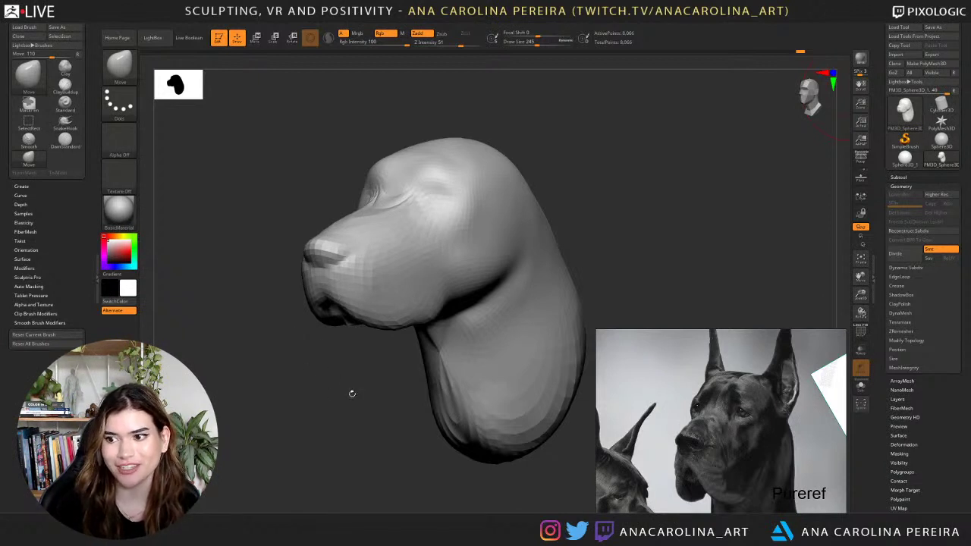
{"action": "left_click_drag", "start_coordinate": [604, 256], "coordinate": [596, 263]}
{"action": "left_click_drag", "start_coordinate": [702, 193], "coordinate": [694, 244]}
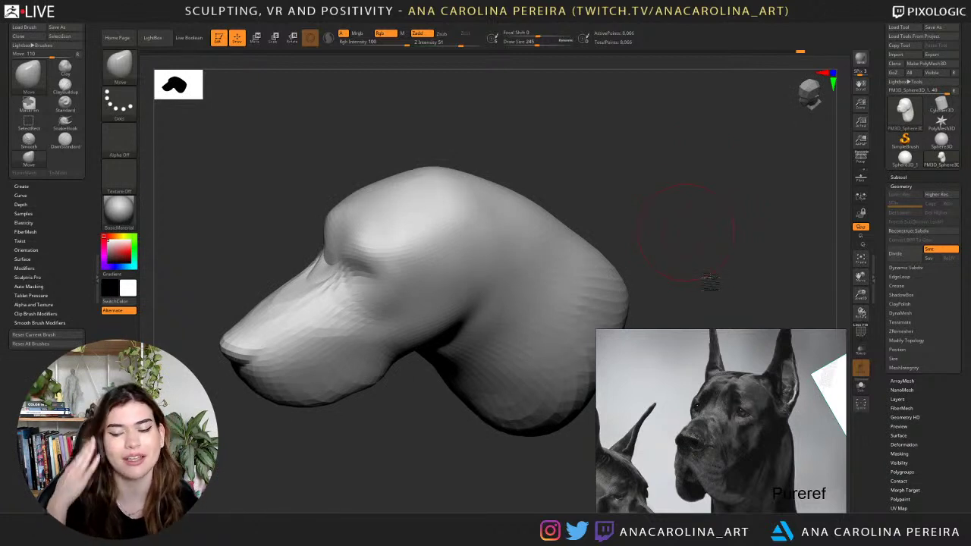
{"action": "mouse_move", "coordinate": [710, 283]}
{"action": "left_mouse_down"}
{"action": "mouse_move", "coordinate": [694, 218]}
{"action": "mouse_move", "coordinate": [640, 252]}
{"action": "left_mouse_up"}
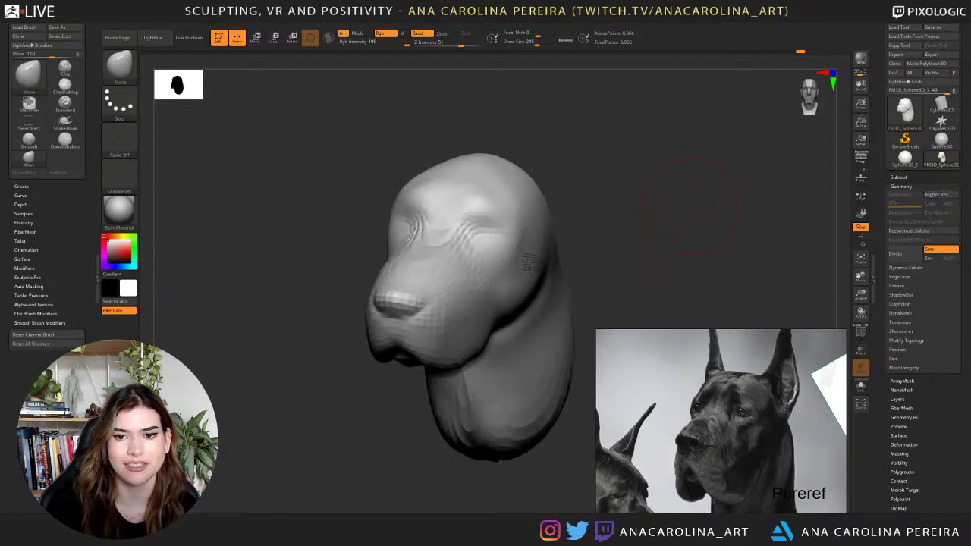
{"action": "left_click_drag", "start_coordinate": [532, 148], "coordinate": [599, 232]}
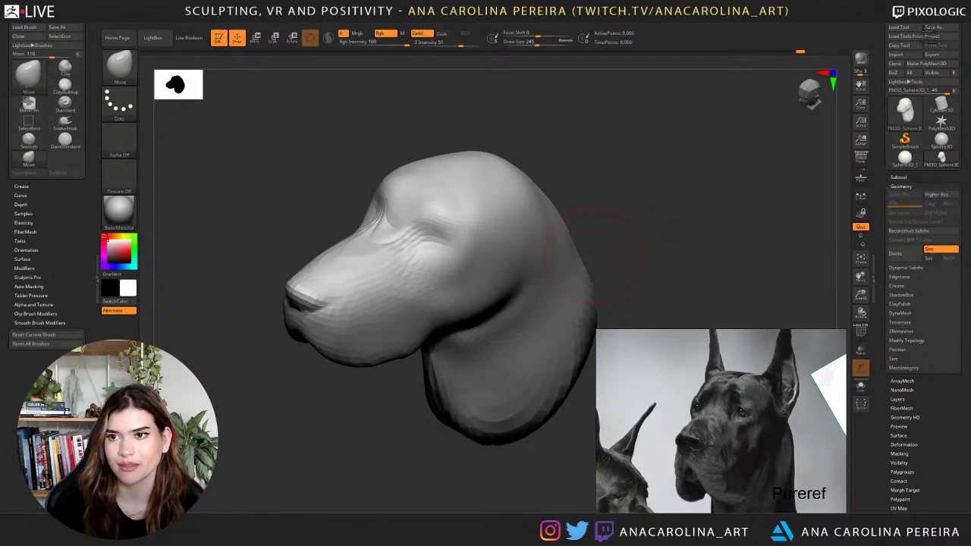
Save the sculpted head as a tool file.
{"action": "left_click", "coordinate": [932, 29]}
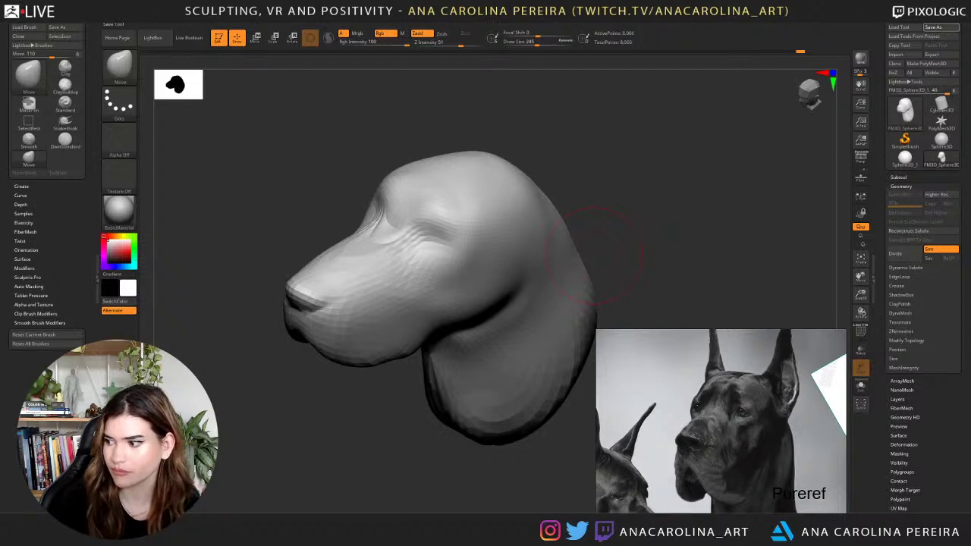
{"action": "left_click", "coordinate": [861, 312]}
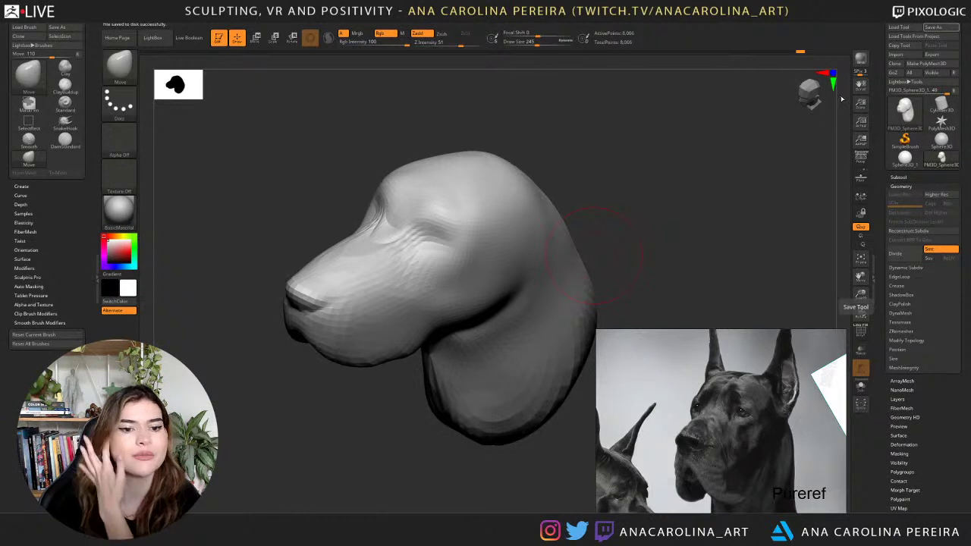
{"action": "left_click_drag", "start_coordinate": [585, 136], "coordinate": [709, 155]}
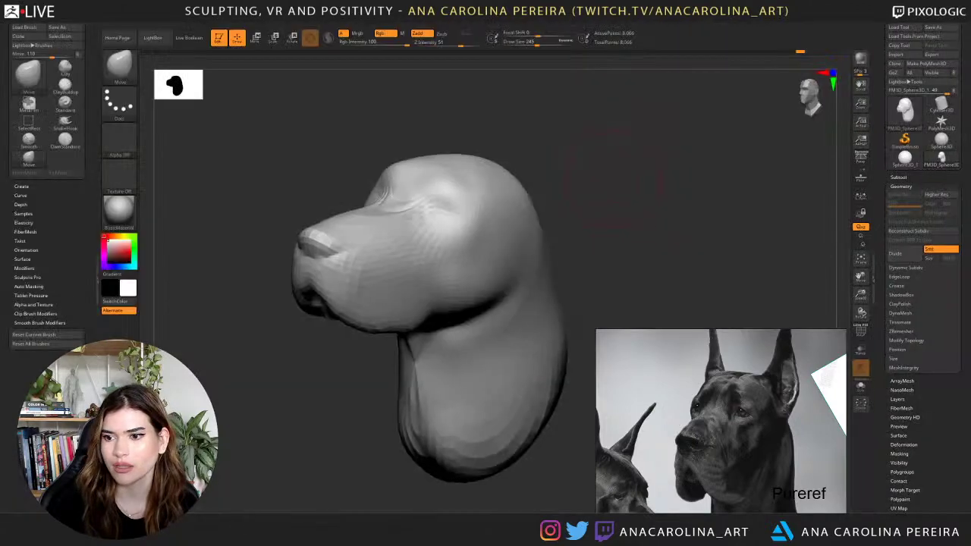
{"action": "left_click_drag", "start_coordinate": [659, 216], "coordinate": [724, 214]}
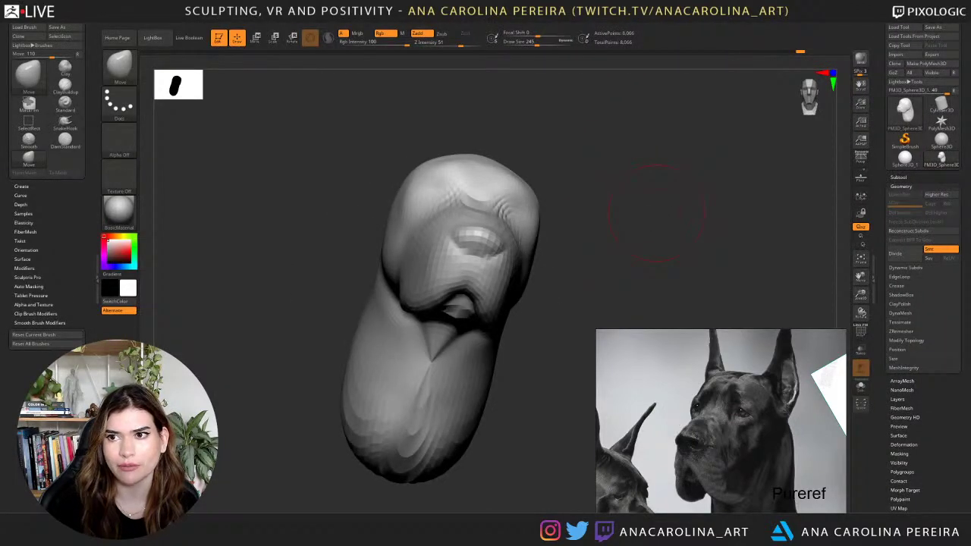
{"action": "left_click", "coordinate": [505, 296]}
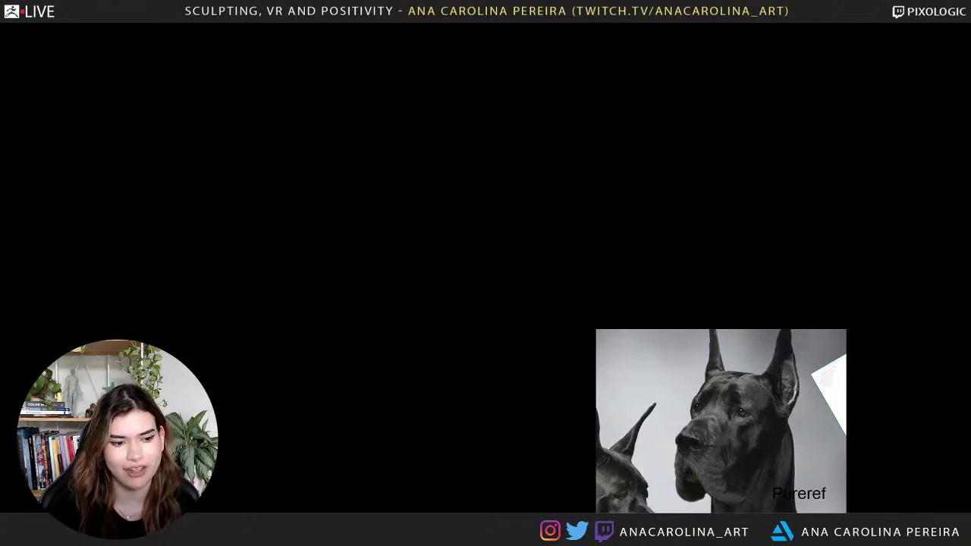
Launch ZBrush 2021 again and maximize its window.
{"action": "key", "text": "super"}
{"action": "type", "text": "zb"}
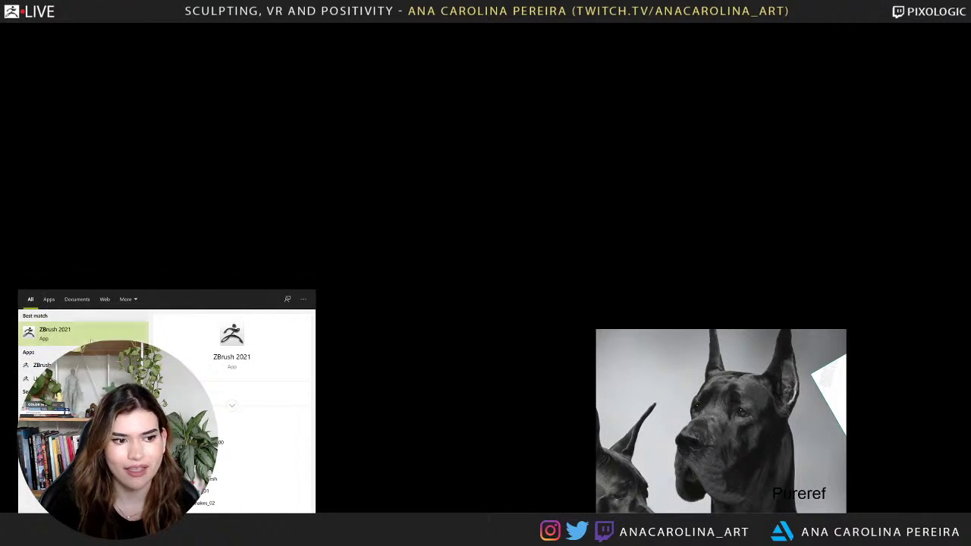
{"action": "left_click", "coordinate": [92, 339]}
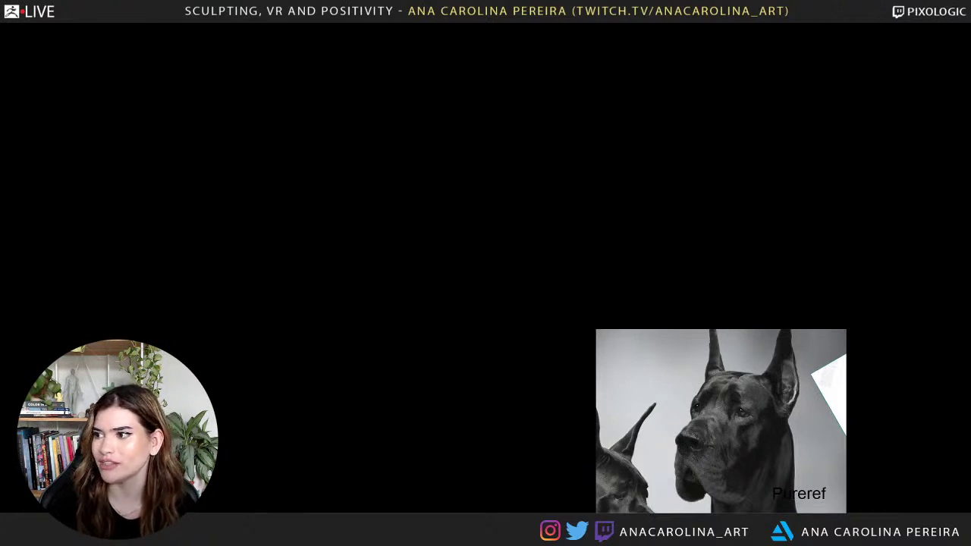
{"action": "left_click_drag", "start_coordinate": [970, 168], "coordinate": [497, 108]}
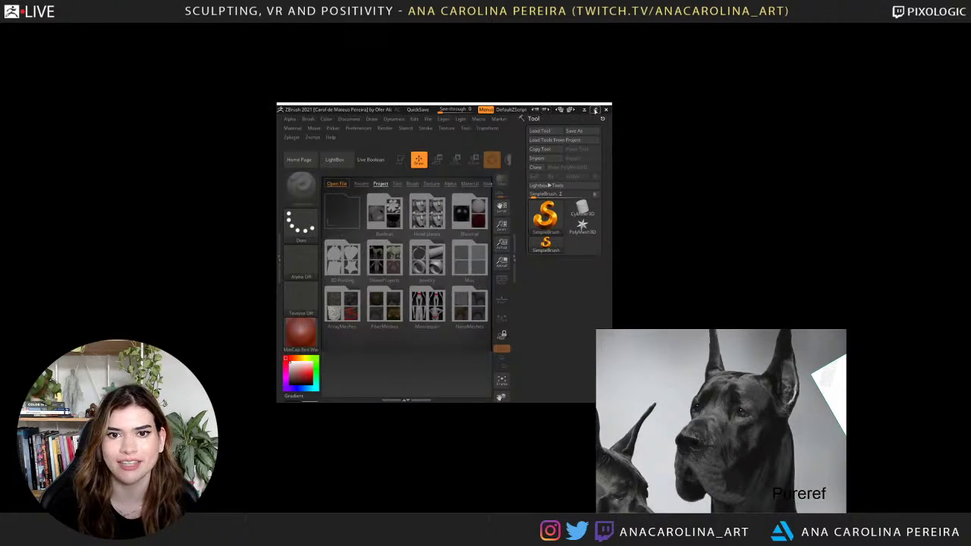
{"action": "left_click", "coordinate": [596, 107]}
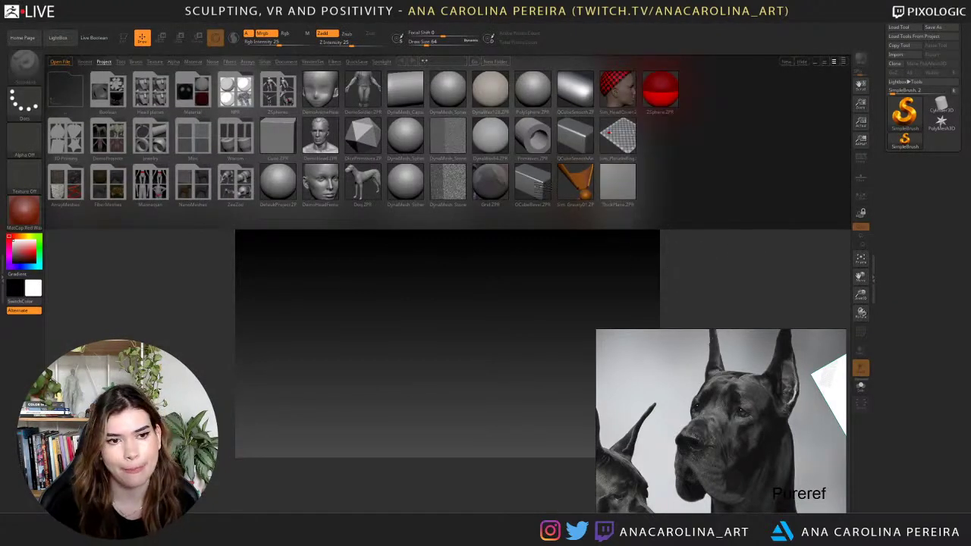
Create a new document that fills the workspace and flatten its background gradient.
{"action": "left_click", "coordinate": [82, 25]}
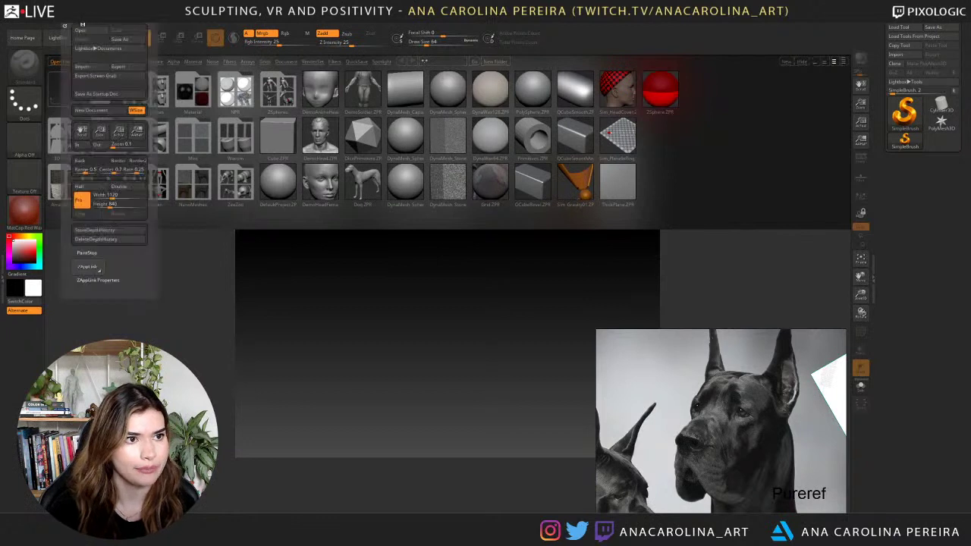
{"action": "left_click", "coordinate": [83, 112]}
{"action": "left_click_drag", "start_coordinate": [85, 171], "coordinate": [70, 173]}
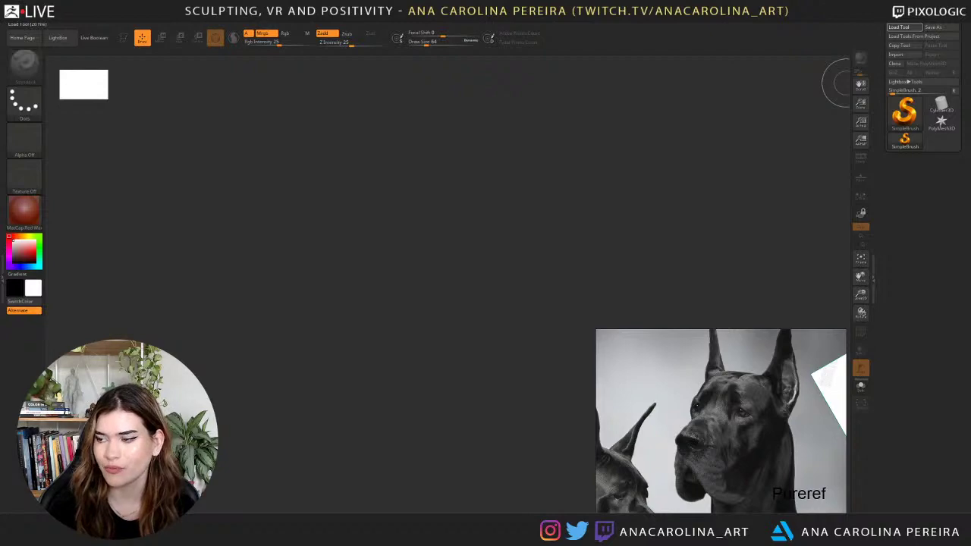
Load the saved head tool from the GreatDane folder inside Speedsculpts.
{"action": "left_click", "coordinate": [899, 26]}
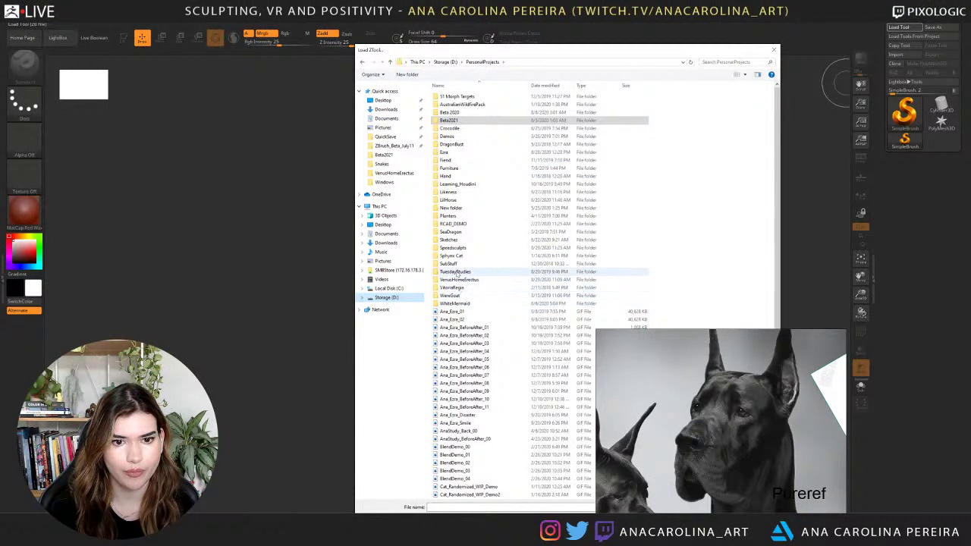
{"action": "double_click", "coordinate": [455, 248]}
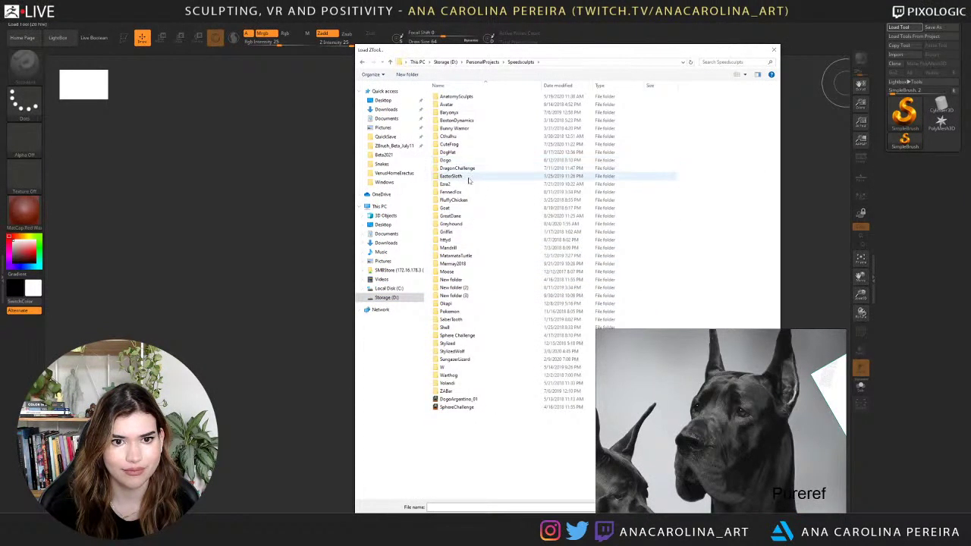
{"action": "left_click", "coordinate": [456, 218]}
{"action": "double_click", "coordinate": [456, 218]}
{"action": "double_click", "coordinate": [471, 101]}
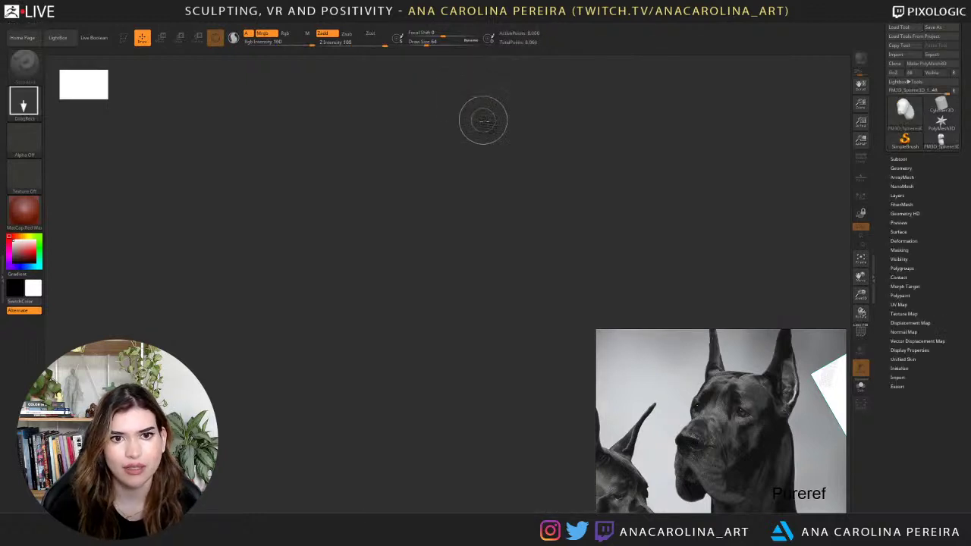
Place the loaded head on the canvas in Edit mode and restore the docked brush palette.
{"action": "key", "text": "comma"}
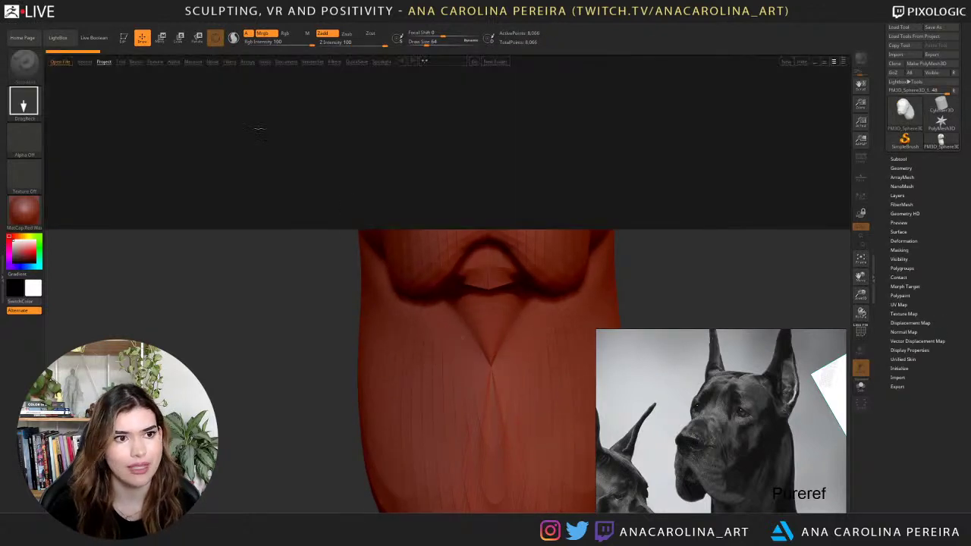
{"action": "key", "text": "comma"}
{"action": "left_click", "coordinate": [124, 39]}
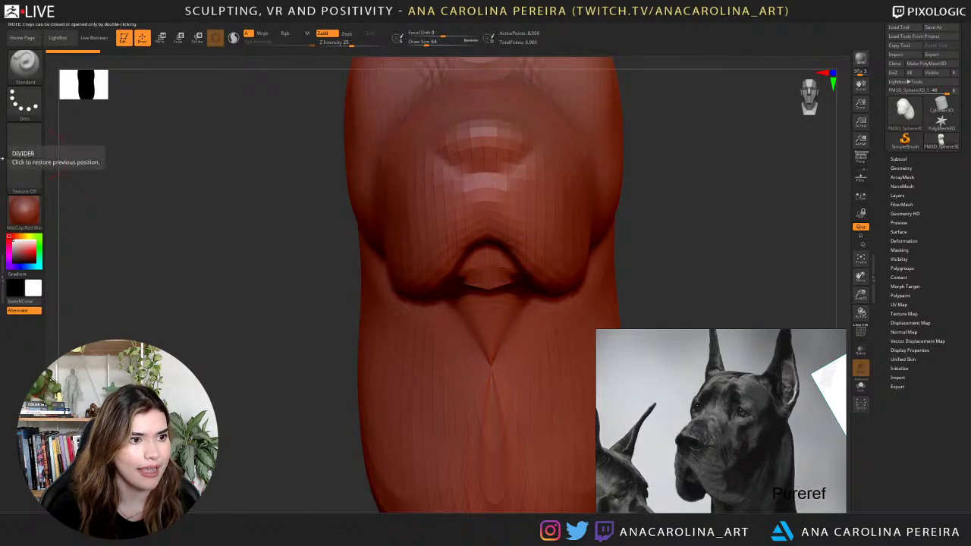
{"action": "left_click", "coordinate": [3, 158]}
{"action": "left_click_drag", "start_coordinate": [260, 185], "coordinate": [461, 210]}
{"action": "left_click_drag", "start_coordinate": [789, 152], "coordinate": [304, 214], "text": "alt"}
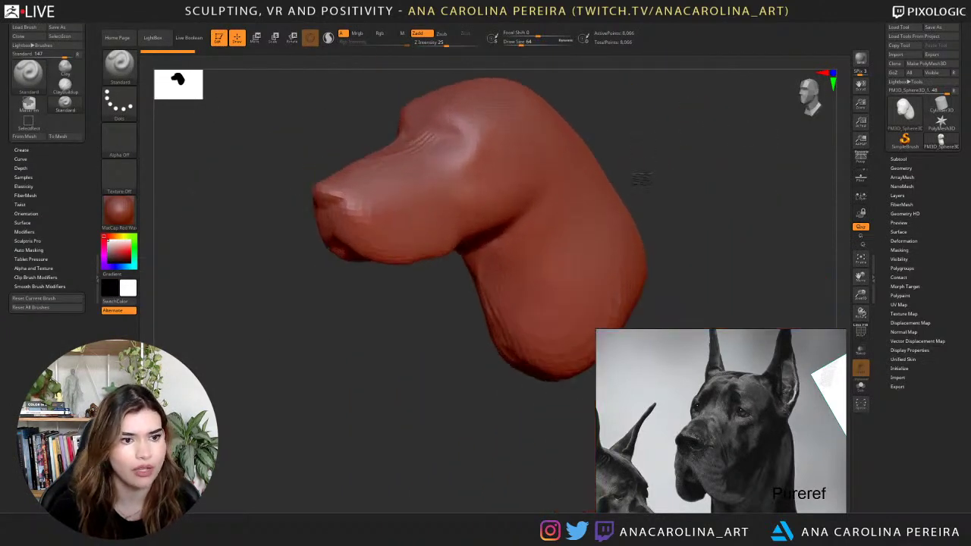
Switch the head's material from the red wax MatCap to BasicMaterial.
{"action": "left_click", "coordinate": [131, 217]}
{"action": "left_click", "coordinate": [202, 351]}
{"action": "left_click_drag", "start_coordinate": [665, 189], "coordinate": [686, 190]}
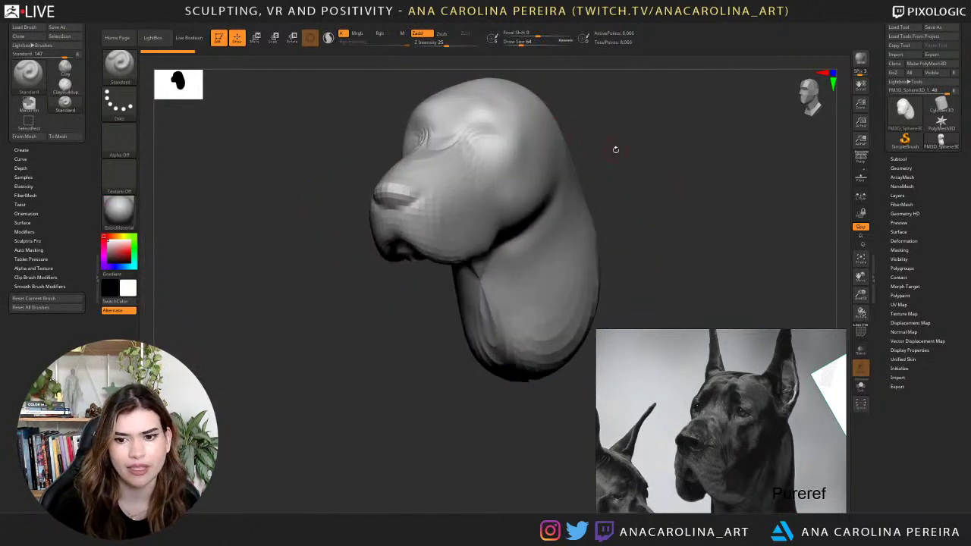
Choose the Move brush at draw size 172 and adjust the brow above the far eye.
{"action": "mouse_move", "coordinate": [615, 149]}
{"action": "left_mouse_down"}
{"action": "mouse_move", "coordinate": [619, 131]}
{"action": "mouse_move", "coordinate": [595, 178]}
{"action": "left_mouse_up"}
{"action": "key", "text": "b"}
{"action": "key", "text": "m"}
{"action": "key", "text": "v"}
{"action": "key", "text": "space"}
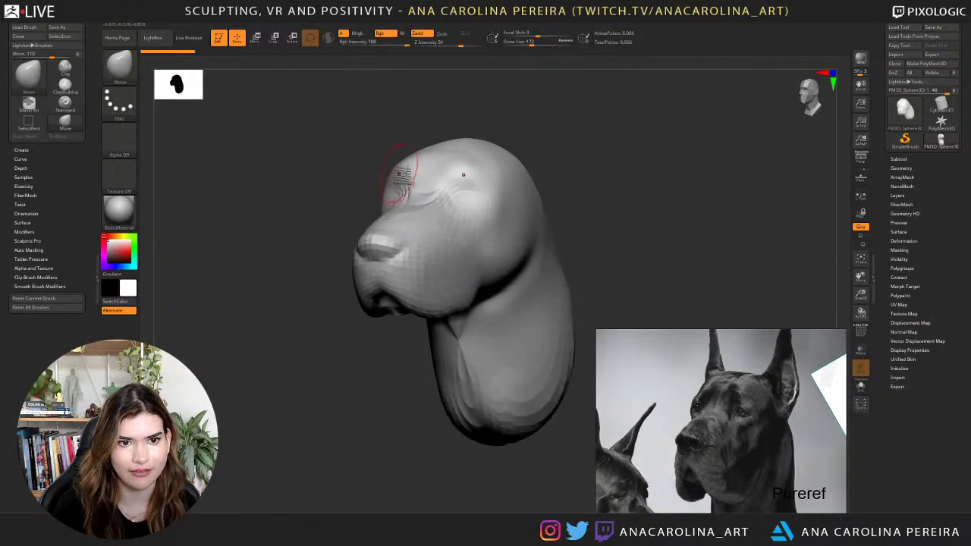
{"action": "mouse_move", "coordinate": [403, 187]}
{"action": "left_mouse_down"}
{"action": "mouse_move", "coordinate": [393, 157]}
{"action": "mouse_move", "coordinate": [426, 158]}
{"action": "mouse_move", "coordinate": [429, 173]}
{"action": "left_mouse_up"}
Reduce the Move brush to draw size 154 and refine the contour of the far brow and eye socket.
{"action": "key", "text": "space"}
{"action": "mouse_move", "coordinate": [383, 178]}
{"action": "right_mouse_down"}
{"action": "mouse_move", "coordinate": [359, 145]}
{"action": "mouse_move", "coordinate": [385, 133]}
{"action": "mouse_move", "coordinate": [375, 163]}
{"action": "right_mouse_up"}
{"action": "key", "text": "space"}
{"action": "left_click_drag", "start_coordinate": [375, 162], "coordinate": [370, 160]}
{"action": "right_click_drag", "start_coordinate": [370, 160], "coordinate": [404, 165]}
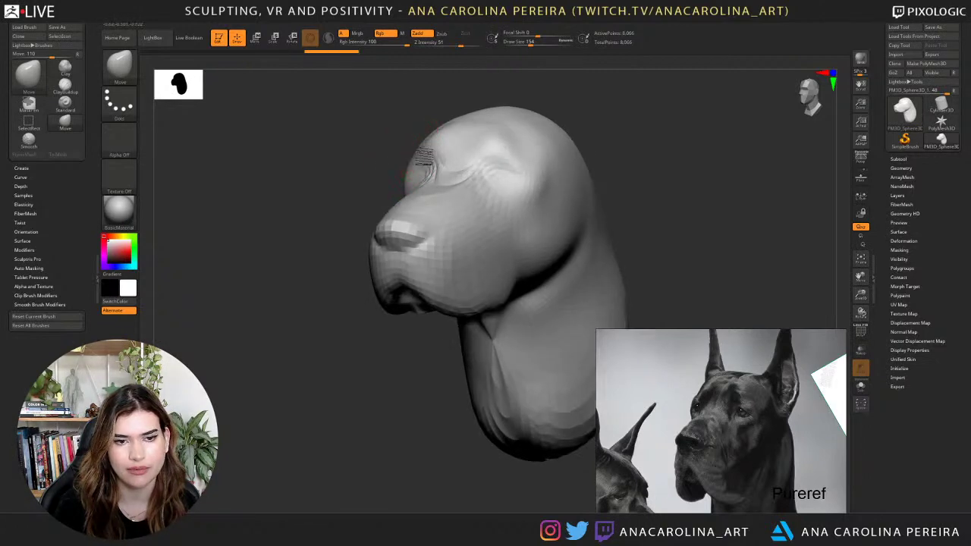
{"action": "mouse_move", "coordinate": [429, 135]}
{"action": "right_mouse_down"}
{"action": "mouse_move", "coordinate": [455, 130]}
{"action": "mouse_move", "coordinate": [405, 156]}
{"action": "mouse_move", "coordinate": [414, 163]}
{"action": "right_mouse_up"}
{"action": "left_click_drag", "start_coordinate": [414, 163], "coordinate": [376, 130]}
Smooth the area beside and below the near eye toward the cheek.
{"action": "mouse_move", "coordinate": [455, 128]}
{"action": "right_mouse_down"}
{"action": "mouse_move", "coordinate": [391, 135]}
{"action": "mouse_move", "coordinate": [417, 132]}
{"action": "right_mouse_up"}
{"action": "right_click_drag", "start_coordinate": [552, 130], "coordinate": [535, 134]}
{"action": "left_click_drag", "start_coordinate": [473, 185], "coordinate": [492, 218], "text": "shift"}
{"action": "mouse_move", "coordinate": [556, 147]}
{"action": "left_mouse_down", "text": "alt"}
{"action": "mouse_move", "coordinate": [572, 144]}
{"action": "mouse_move", "coordinate": [562, 143]}
{"action": "left_mouse_up", "text": "alt"}
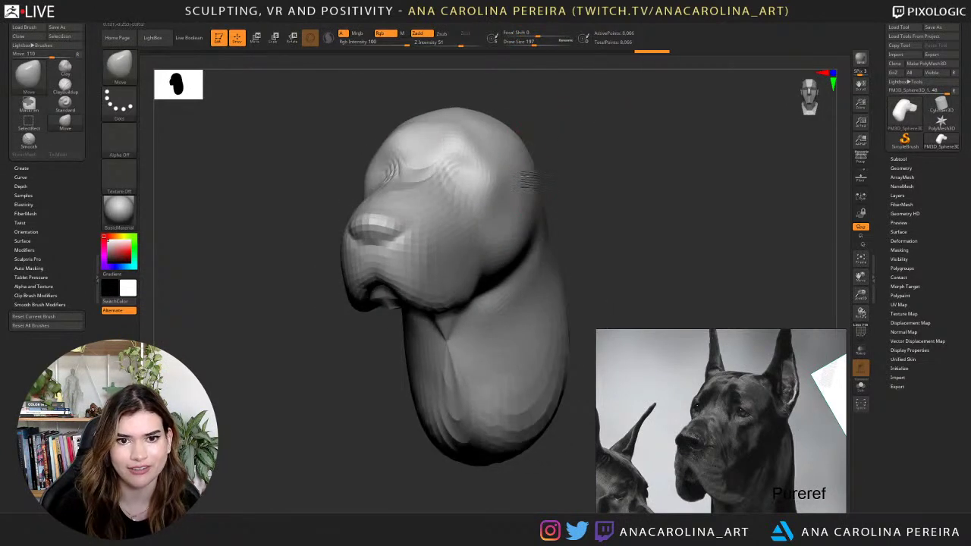
Adjust the side of the skull down to the cheek with the Move brush and enlarge it to draw size 299.
{"action": "left_click_drag", "start_coordinate": [524, 175], "coordinate": [518, 245]}
{"action": "key", "text": "space"}
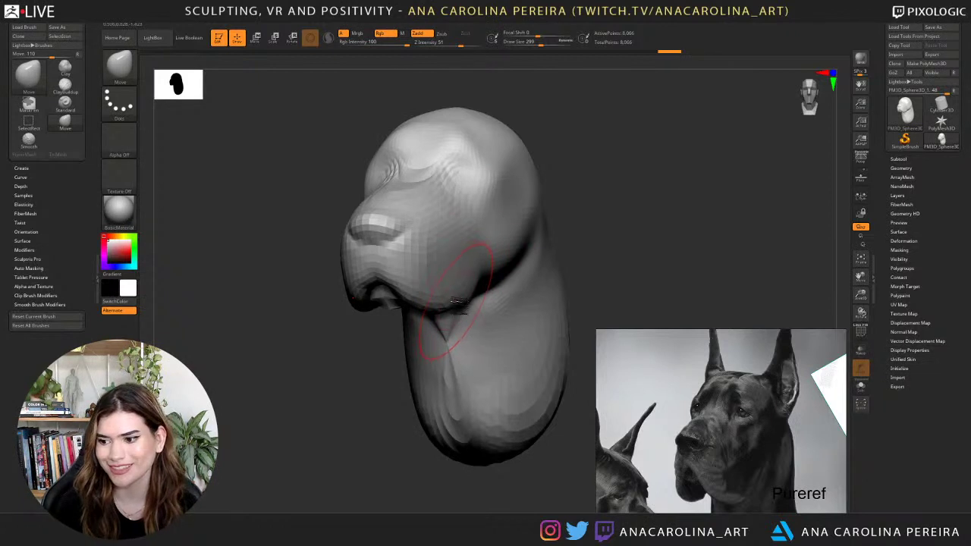
{"action": "left_click_drag", "start_coordinate": [629, 214], "coordinate": [590, 112]}
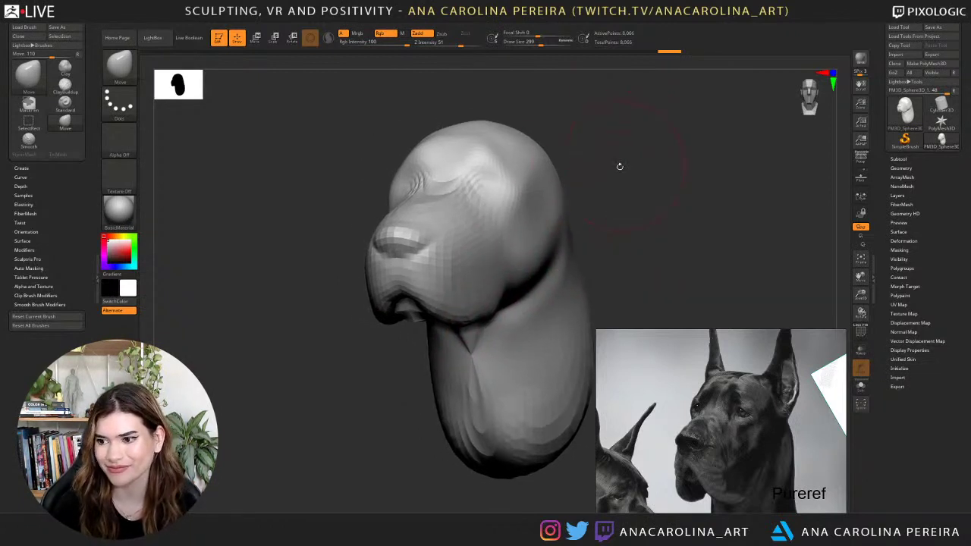
Turn the head to a straight front view and open the DynaMesh settings of its geometry.
{"action": "left_click_drag", "start_coordinate": [620, 167], "coordinate": [632, 180]}
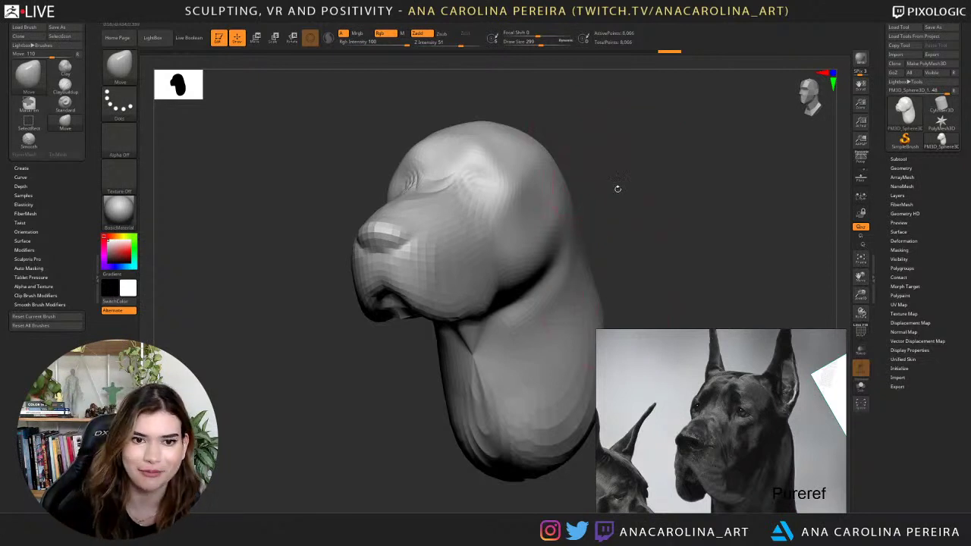
{"action": "left_click_drag", "start_coordinate": [618, 188], "coordinate": [646, 190], "text": "shift"}
{"action": "left_click", "coordinate": [890, 207]}
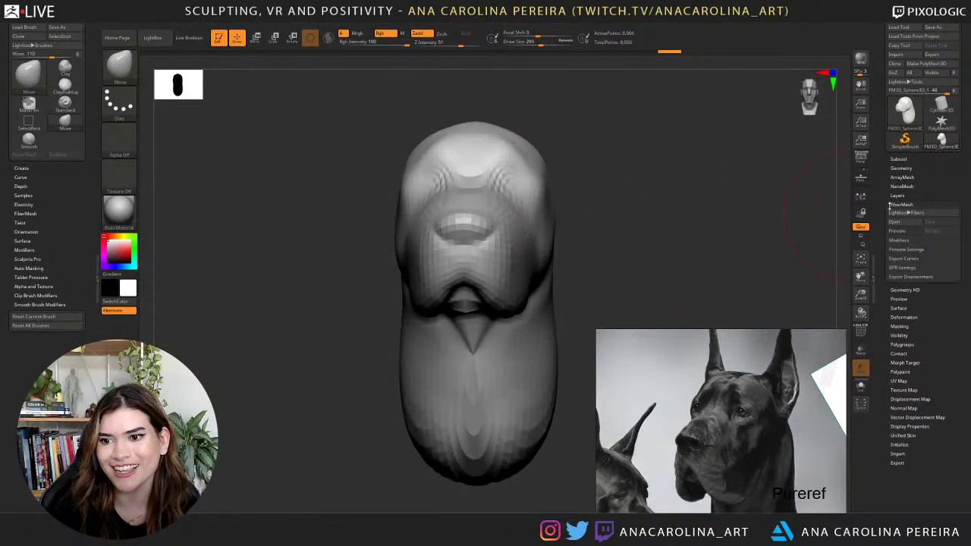
{"action": "left_click", "coordinate": [893, 205]}
{"action": "left_click", "coordinate": [899, 168]}
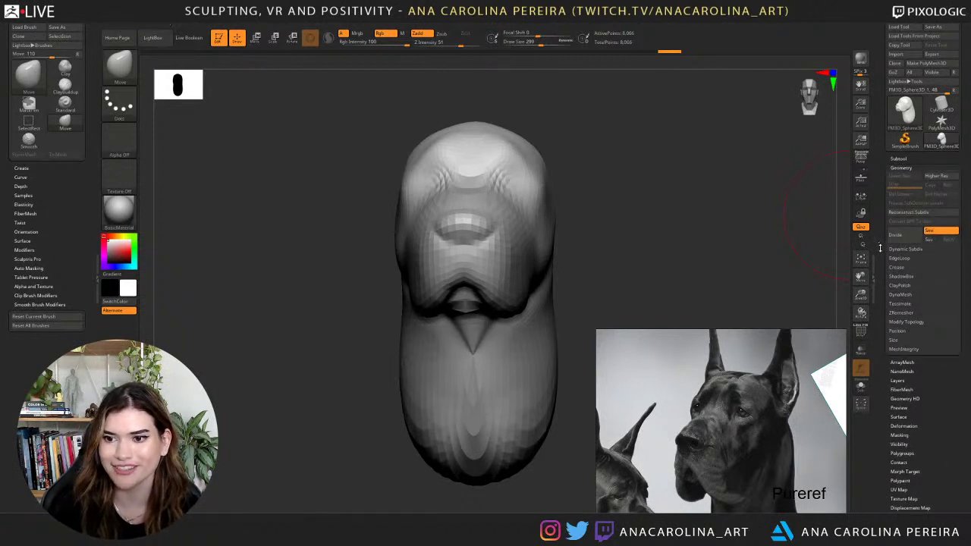
{"action": "scroll", "coordinate": [885, 271], "scroll_direction": "down", "scroll_amount": 1}
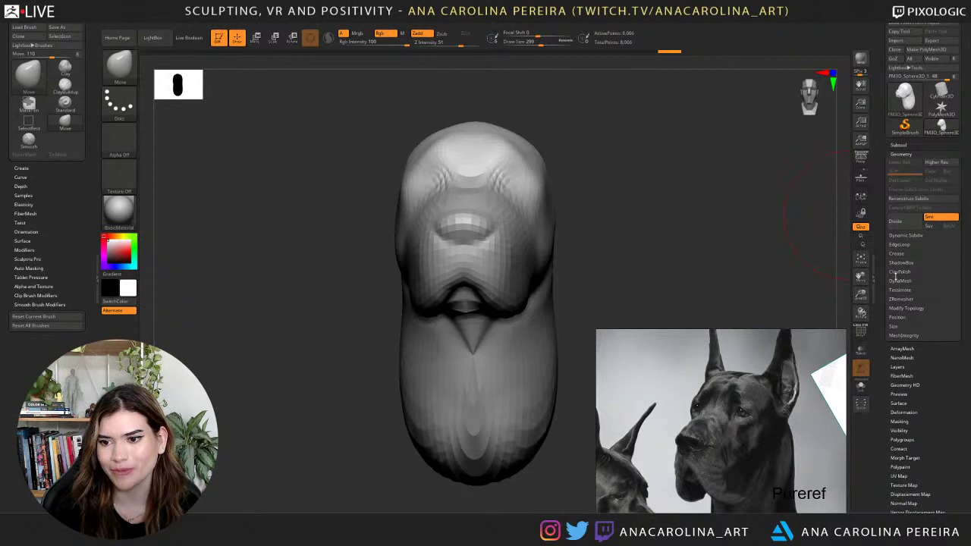
{"action": "scroll", "coordinate": [883, 286], "scroll_direction": "down", "scroll_amount": 2}
{"action": "left_click", "coordinate": [901, 259]}
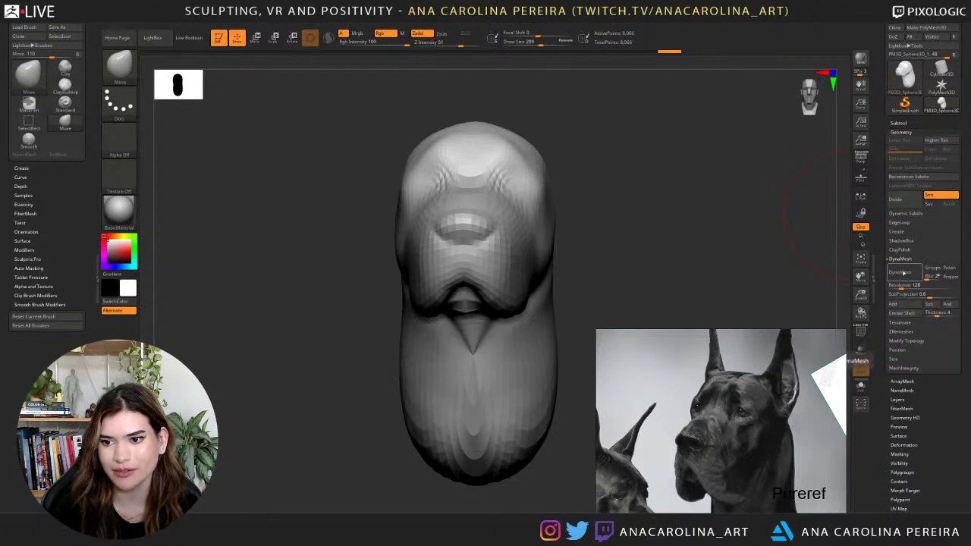
Remesh the dog head with DynaMesh at resolution 32.
{"action": "left_click", "coordinate": [913, 272]}
{"action": "key", "text": "ctrl+z"}
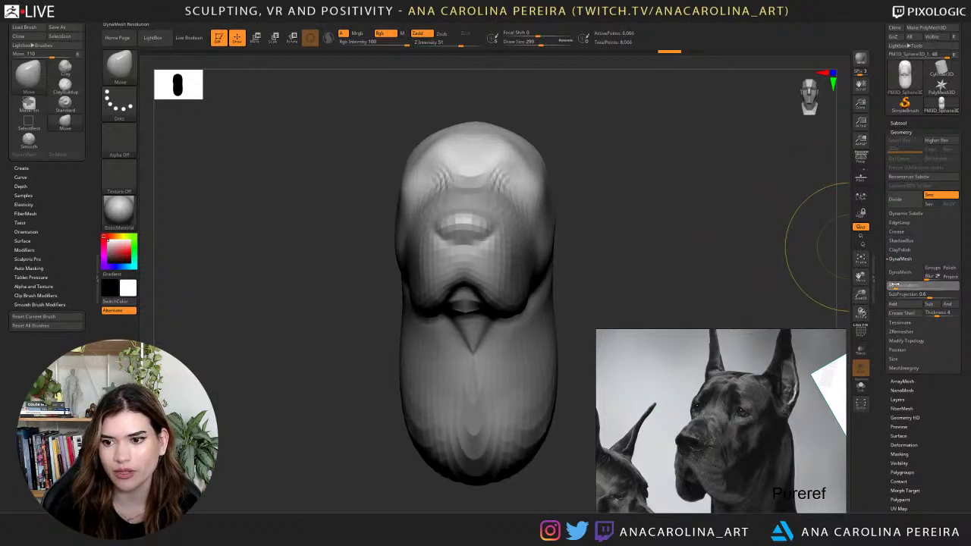
{"action": "left_click", "coordinate": [895, 285]}
{"action": "type", "text": "32"}
{"action": "key", "text": "Return"}
{"action": "left_click", "coordinate": [914, 274]}
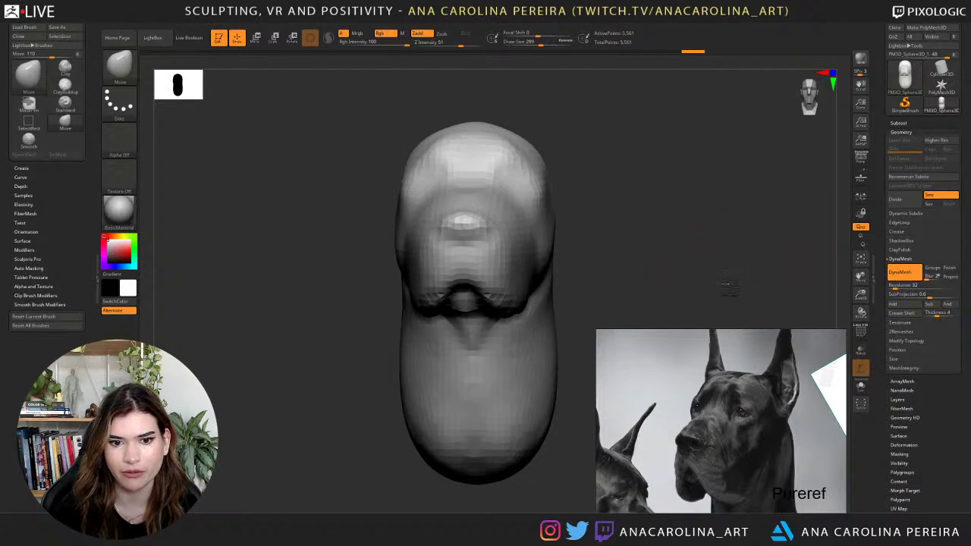
Mask an arc on the rear side of the skull for the ear base and invert the mask.
{"action": "left_click_drag", "start_coordinate": [727, 284], "coordinate": [711, 284]}
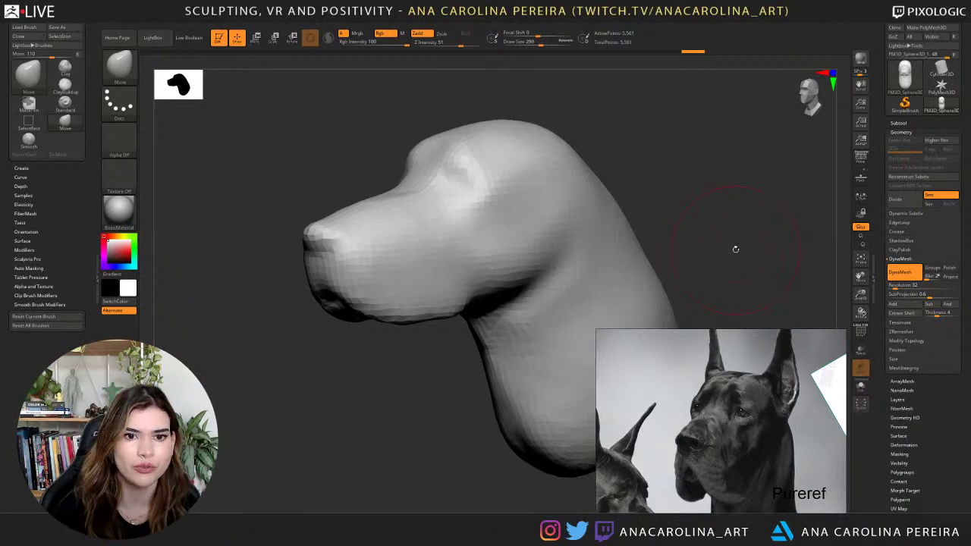
{"action": "mouse_move", "coordinate": [662, 160]}
{"action": "left_mouse_down"}
{"action": "mouse_move", "coordinate": [692, 160]}
{"action": "mouse_move", "coordinate": [678, 160]}
{"action": "mouse_move", "coordinate": [670, 202]}
{"action": "mouse_move", "coordinate": [595, 205]}
{"action": "left_mouse_up"}
{"action": "key", "text": "space"}
{"action": "mouse_move", "coordinate": [554, 164]}
{"action": "left_mouse_down"}
{"action": "mouse_move", "coordinate": [571, 186]}
{"action": "mouse_move", "coordinate": [531, 200]}
{"action": "mouse_move", "coordinate": [546, 180]}
{"action": "mouse_move", "coordinate": [551, 196]}
{"action": "left_mouse_up"}
{"action": "key", "text": "space"}
{"action": "mouse_move", "coordinate": [601, 139]}
{"action": "left_mouse_down"}
{"action": "mouse_move", "coordinate": [576, 181]}
{"action": "mouse_move", "coordinate": [598, 163]}
{"action": "left_mouse_up"}
{"action": "mouse_move", "coordinate": [529, 187]}
{"action": "left_mouse_down", "text": "ctrl"}
{"action": "mouse_move", "coordinate": [519, 171]}
{"action": "mouse_move", "coordinate": [568, 225]}
{"action": "left_mouse_up", "text": "ctrl"}
{"action": "left_click", "coordinate": [620, 131], "text": "ctrl"}
{"action": "mouse_move", "coordinate": [644, 142]}
{"action": "left_mouse_down"}
{"action": "mouse_move", "coordinate": [646, 124]}
{"action": "mouse_move", "coordinate": [615, 168]}
{"action": "mouse_move", "coordinate": [623, 172]}
{"action": "mouse_move", "coordinate": [598, 187]}
{"action": "left_mouse_up"}
Select the SnakeHook brush, set draw size 140 and isolate the ear-base arc by inverting the mask.
{"action": "key", "text": "b"}
{"action": "key", "text": "s"}
{"action": "key", "text": "h"}
{"action": "key", "text": "space"}
{"action": "key", "text": "space"}
{"action": "left_click_drag", "start_coordinate": [599, 187], "coordinate": [489, 244]}
{"action": "left_click", "coordinate": [597, 190], "text": "ctrl"}
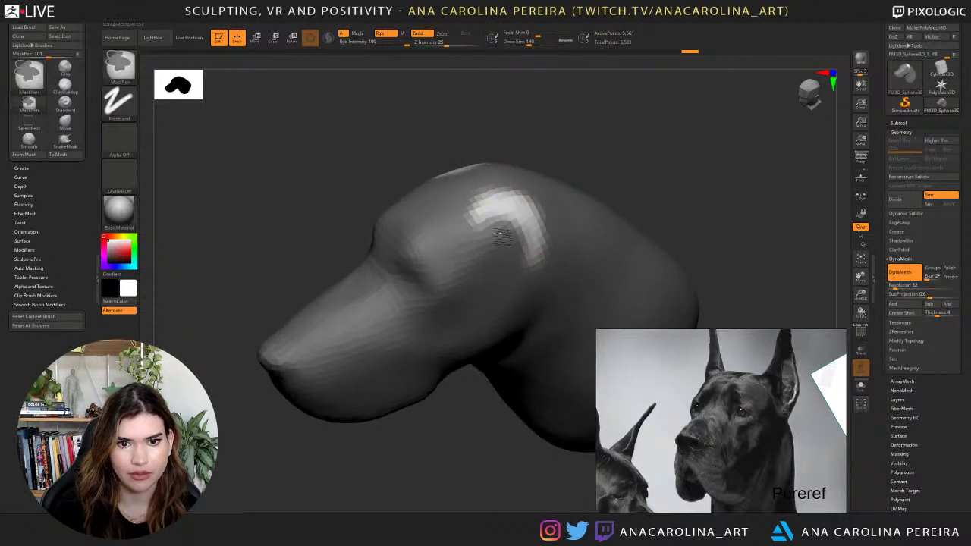
Blur and then sharpen the edge of the mask around the ear-base arc.
{"action": "left_click", "coordinate": [501, 234], "text": "ctrl"}
{"action": "left_click", "coordinate": [503, 235], "text": "ctrl"}
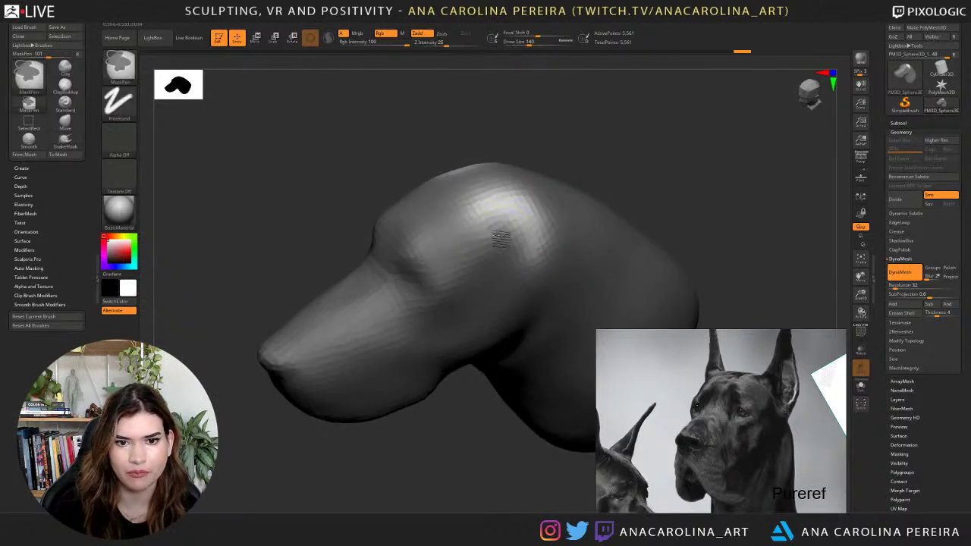
{"action": "left_click", "coordinate": [508, 234], "text": "ctrl"}
{"action": "left_click_drag", "start_coordinate": [509, 233], "coordinate": [513, 253], "text": "ctrl"}
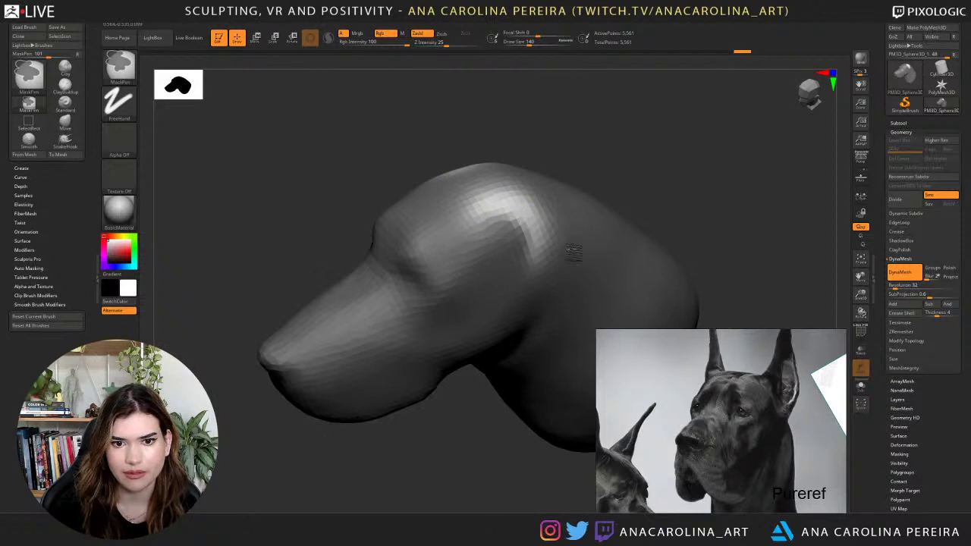
Invert the mask, reduce the draw size to 101 and extend the ear-base mask into a curved U shape.
{"action": "left_click", "coordinate": [589, 158], "text": "ctrl"}
{"action": "key", "text": "space"}
{"action": "left_click_drag", "start_coordinate": [532, 202], "coordinate": [498, 241]}
{"action": "mouse_move", "coordinate": [508, 203]}
{"action": "left_mouse_down", "text": "ctrl"}
{"action": "mouse_move", "coordinate": [540, 230]}
{"action": "mouse_move", "coordinate": [536, 270]}
{"action": "mouse_move", "coordinate": [510, 204]}
{"action": "mouse_move", "coordinate": [493, 220]}
{"action": "left_mouse_up", "text": "ctrl"}
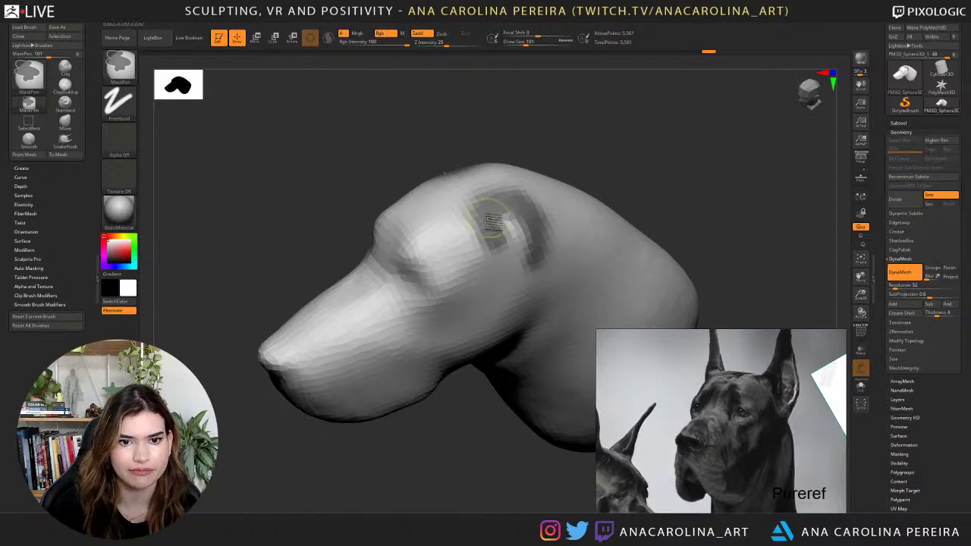
{"action": "mouse_move", "coordinate": [586, 137]}
{"action": "left_mouse_down"}
{"action": "mouse_move", "coordinate": [630, 164]}
{"action": "mouse_move", "coordinate": [632, 186]}
{"action": "mouse_move", "coordinate": [585, 148]}
{"action": "mouse_move", "coordinate": [577, 175]}
{"action": "mouse_move", "coordinate": [584, 191]}
{"action": "left_mouse_up"}
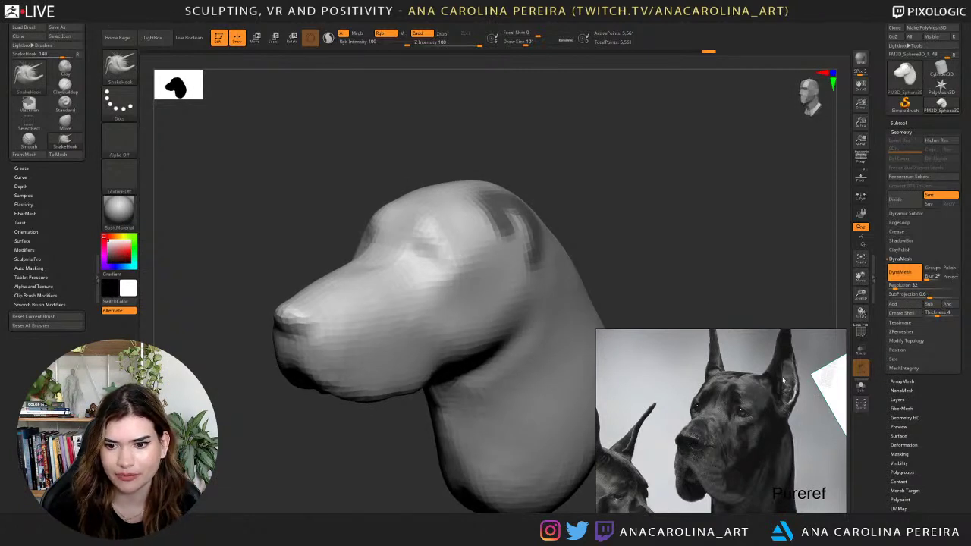
{"action": "left_click_drag", "start_coordinate": [589, 224], "coordinate": [575, 229]}
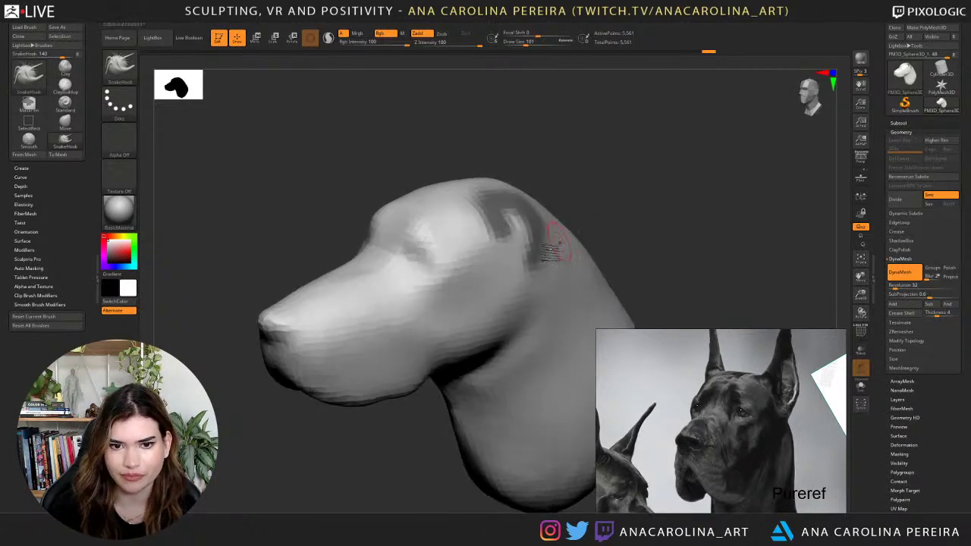
{"action": "mouse_move", "coordinate": [533, 254]}
{"action": "left_mouse_down", "text": "ctrl"}
{"action": "mouse_move", "coordinate": [525, 263]}
{"action": "mouse_move", "coordinate": [506, 242]}
{"action": "left_mouse_up", "text": "ctrl"}
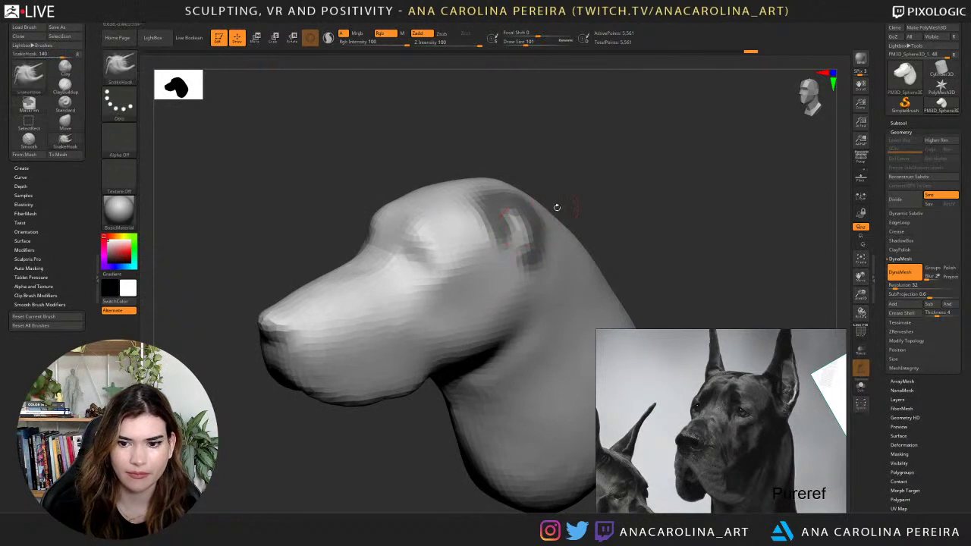
Protect the head with the inverted mask and pull both ears upward using SnakeHook at draw size 251.
{"action": "mouse_move", "coordinate": [564, 195]}
{"action": "left_mouse_down"}
{"action": "mouse_move", "coordinate": [597, 195]}
{"action": "mouse_move", "coordinate": [577, 191]}
{"action": "mouse_move", "coordinate": [596, 196]}
{"action": "mouse_move", "coordinate": [580, 200]}
{"action": "left_mouse_up"}
{"action": "key", "text": "b"}
{"action": "key", "text": "space"}
{"action": "mouse_move", "coordinate": [529, 231]}
{"action": "left_mouse_down"}
{"action": "mouse_move", "coordinate": [542, 171]}
{"action": "mouse_move", "coordinate": [594, 179]}
{"action": "mouse_move", "coordinate": [571, 181]}
{"action": "left_mouse_up"}
{"action": "key", "text": "space"}
{"action": "mouse_move", "coordinate": [537, 149]}
{"action": "left_mouse_down"}
{"action": "mouse_move", "coordinate": [532, 167]}
{"action": "mouse_move", "coordinate": [545, 169]}
{"action": "mouse_move", "coordinate": [549, 150]}
{"action": "left_mouse_up"}
{"action": "mouse_move", "coordinate": [589, 176]}
{"action": "left_mouse_down"}
{"action": "mouse_move", "coordinate": [615, 180]}
{"action": "mouse_move", "coordinate": [610, 187]}
{"action": "left_mouse_up"}
{"action": "mouse_move", "coordinate": [551, 161]}
{"action": "left_mouse_down"}
{"action": "mouse_move", "coordinate": [535, 163]}
{"action": "mouse_move", "coordinate": [544, 129]}
{"action": "mouse_move", "coordinate": [540, 139]}
{"action": "mouse_move", "coordinate": [564, 157]}
{"action": "mouse_move", "coordinate": [542, 126]}
{"action": "mouse_move", "coordinate": [537, 196]}
{"action": "mouse_move", "coordinate": [535, 120]}
{"action": "left_mouse_up"}
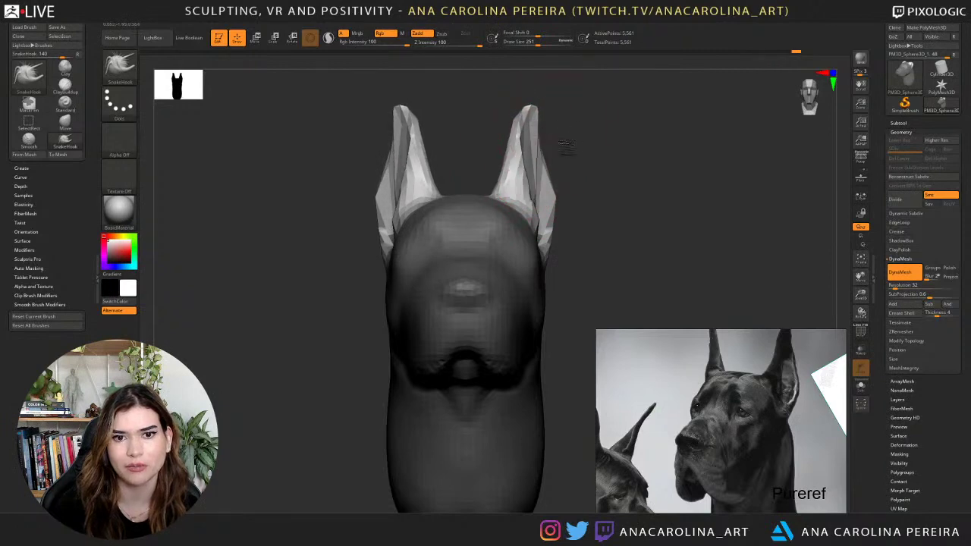
Examine the raised ears from several angles and bring up the brown Great Dane profile reference.
{"action": "left_click_drag", "start_coordinate": [581, 150], "coordinate": [543, 176]}
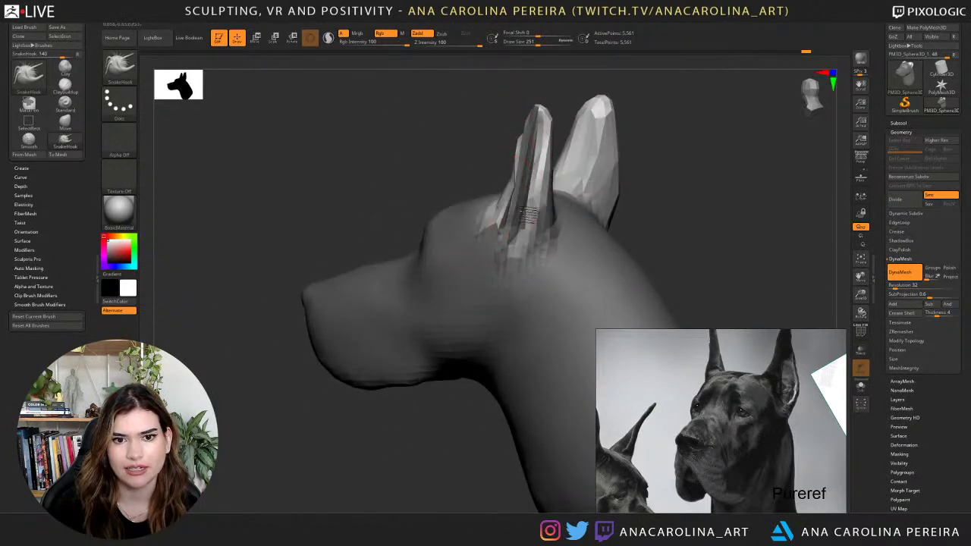
{"action": "mouse_move", "coordinate": [650, 171]}
{"action": "left_mouse_down"}
{"action": "mouse_move", "coordinate": [689, 169]}
{"action": "mouse_move", "coordinate": [657, 177]}
{"action": "left_mouse_up"}
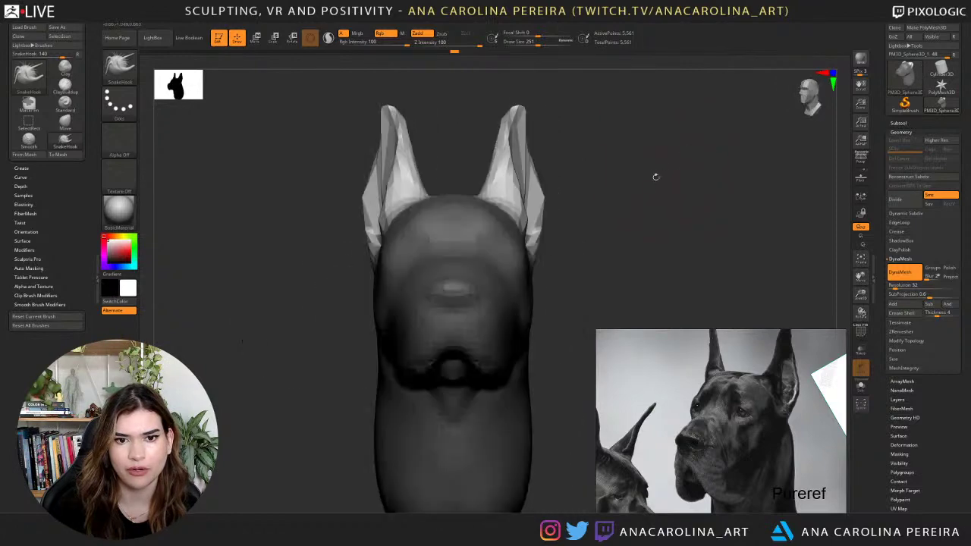
{"action": "right_click_drag", "start_coordinate": [516, 218], "coordinate": [608, 180]}
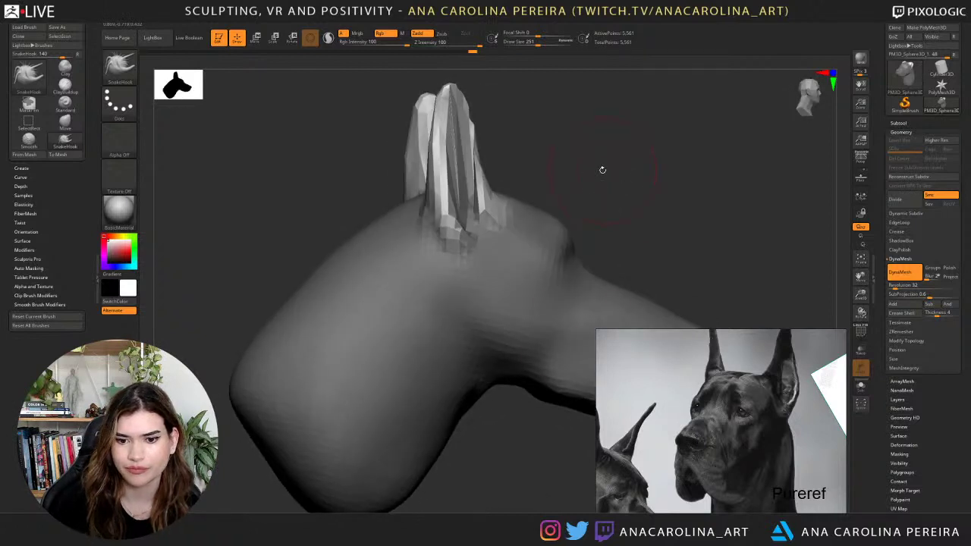
{"action": "scroll", "coordinate": [619, 431], "scroll_direction": "down", "scroll_amount": 5}
{"action": "middle_click_drag", "start_coordinate": [625, 431], "coordinate": [671, 422]}
{"action": "scroll", "coordinate": [671, 422], "scroll_direction": "down", "scroll_amount": 1}
{"action": "scroll", "coordinate": [799, 411], "scroll_direction": "up", "scroll_amount": 5}
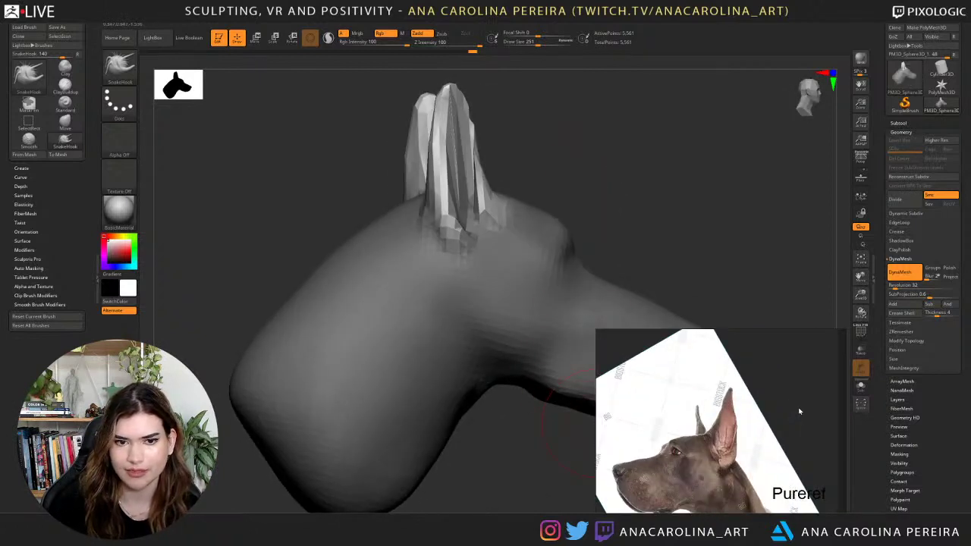
Enlarge SnakeHook to draw size 344 and stretch the ears into taller, pointed tips.
{"action": "right_click_drag", "start_coordinate": [596, 124], "coordinate": [521, 159]}
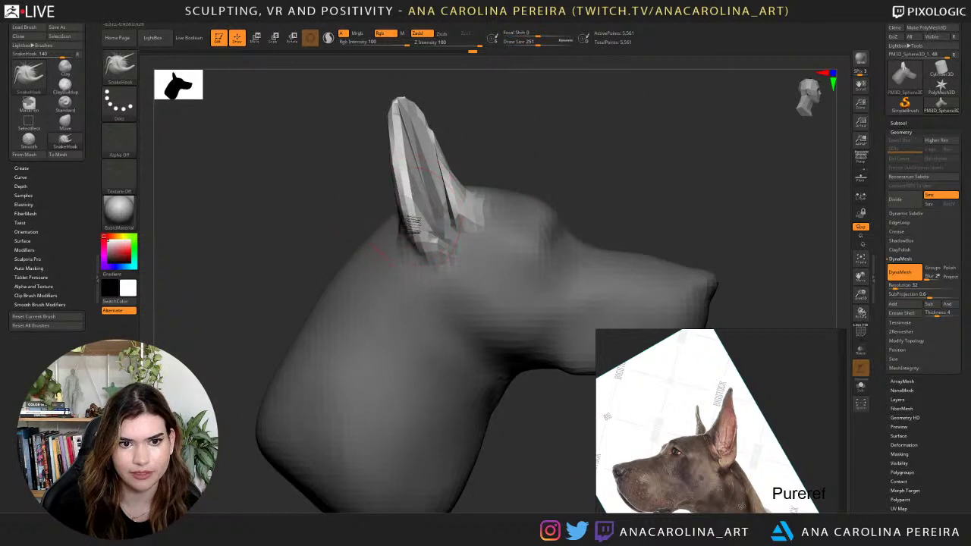
{"action": "right_click_drag", "start_coordinate": [405, 185], "coordinate": [441, 163], "text": "ctrl"}
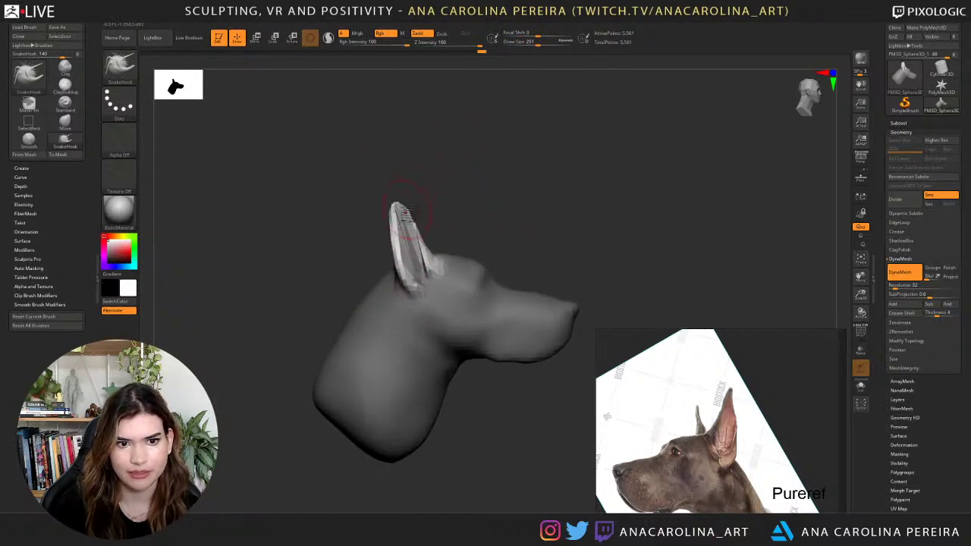
{"action": "key", "text": "space"}
{"action": "mouse_move", "coordinate": [406, 211]}
{"action": "left_mouse_down"}
{"action": "mouse_move", "coordinate": [420, 208]}
{"action": "mouse_move", "coordinate": [411, 197]}
{"action": "mouse_move", "coordinate": [423, 199]}
{"action": "mouse_move", "coordinate": [406, 182]}
{"action": "mouse_move", "coordinate": [425, 197]}
{"action": "mouse_move", "coordinate": [411, 193]}
{"action": "left_mouse_up"}
{"action": "key", "text": "space"}
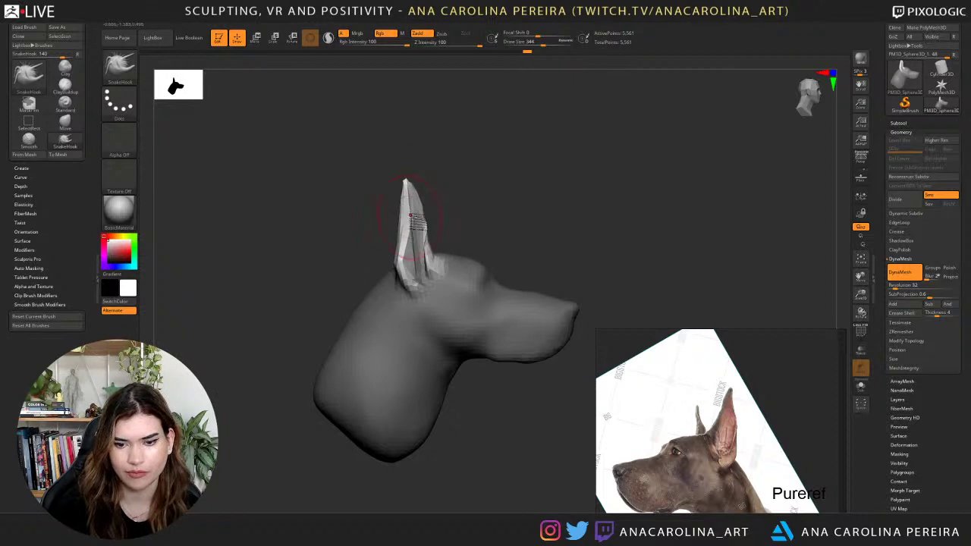
{"action": "mouse_move", "coordinate": [410, 218]}
{"action": "right_mouse_down"}
{"action": "mouse_move", "coordinate": [383, 215]}
{"action": "mouse_move", "coordinate": [397, 208]}
{"action": "right_mouse_up"}
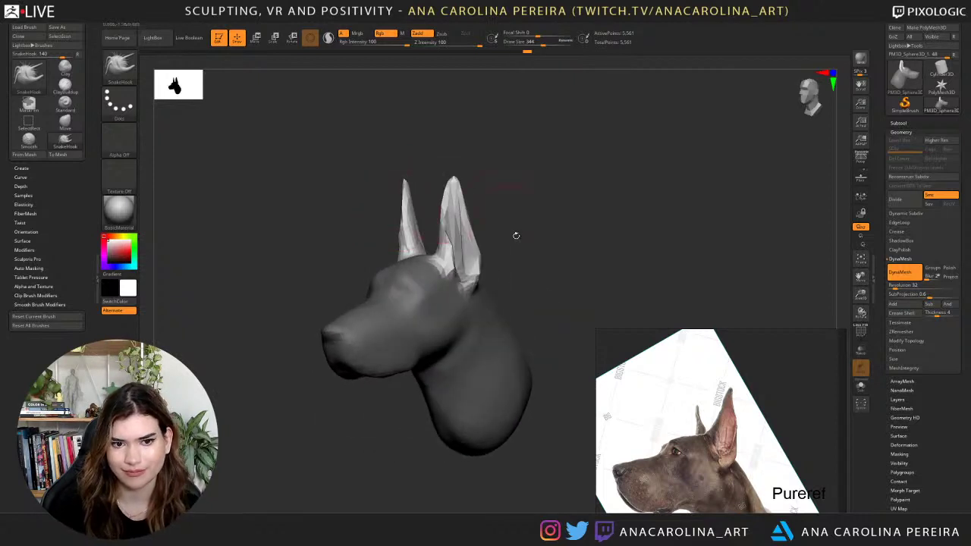
Bring up the reference photo of two black Great Danes, refine the ears' shape to match and clear the mask.
{"action": "scroll", "coordinate": [752, 426], "scroll_direction": "down", "scroll_amount": 6}
{"action": "mouse_move", "coordinate": [630, 424]}
{"action": "middle_mouse_down"}
{"action": "mouse_move", "coordinate": [661, 422]}
{"action": "mouse_move", "coordinate": [635, 426]}
{"action": "middle_mouse_up"}
{"action": "scroll", "coordinate": [652, 422], "scroll_direction": "up", "scroll_amount": 4}
{"action": "scroll", "coordinate": [653, 422], "scroll_direction": "down", "scroll_amount": 1}
{"action": "scroll", "coordinate": [694, 433], "scroll_direction": "up", "scroll_amount": 2}
{"action": "right_click_drag", "start_coordinate": [594, 178], "coordinate": [661, 177]}
{"action": "right_click_drag", "start_coordinate": [478, 221], "coordinate": [501, 227]}
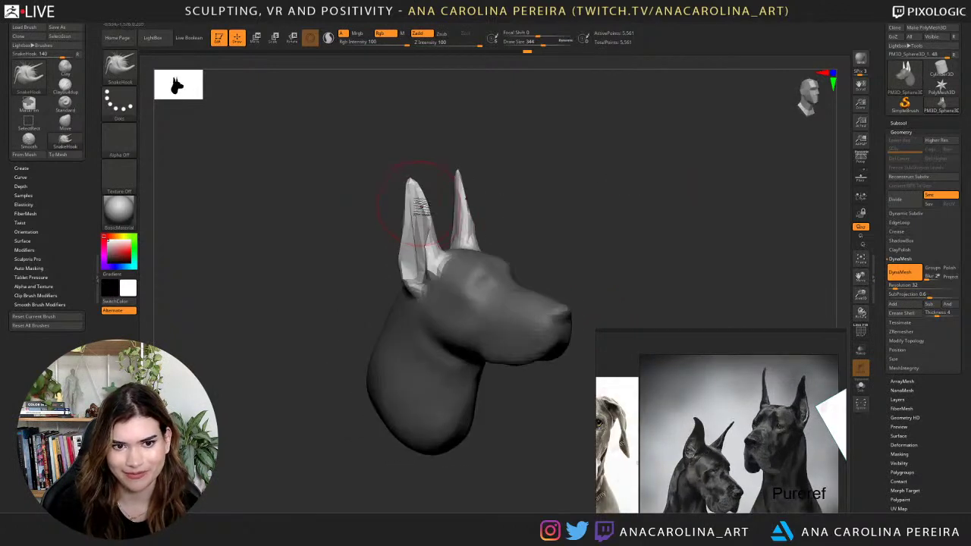
{"action": "right_click_drag", "start_coordinate": [425, 201], "coordinate": [446, 255]}
{"action": "mouse_move", "coordinate": [515, 230]}
{"action": "right_mouse_down"}
{"action": "mouse_move", "coordinate": [579, 197]}
{"action": "mouse_move", "coordinate": [550, 205]}
{"action": "mouse_move", "coordinate": [511, 249]}
{"action": "right_mouse_up"}
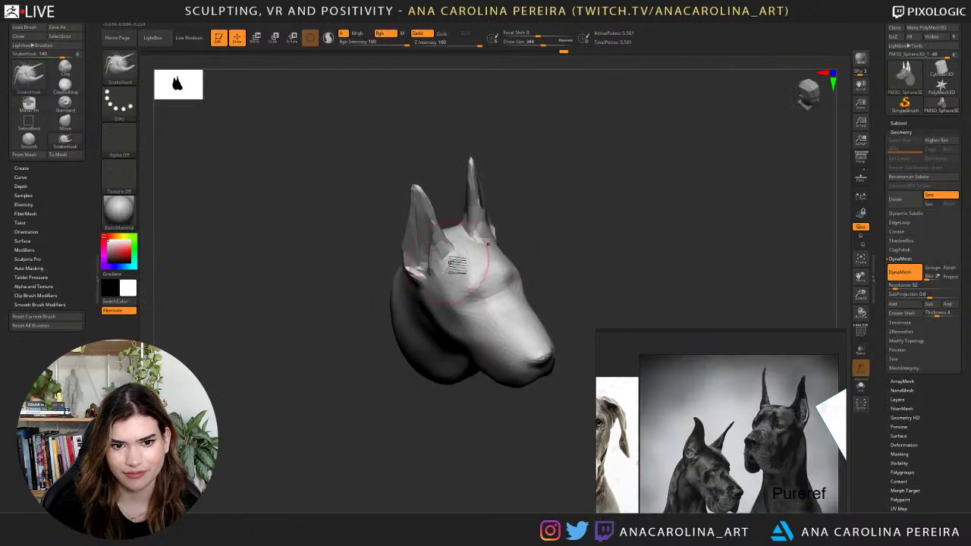
{"action": "mouse_move", "coordinate": [550, 210]}
{"action": "right_mouse_down", "text": "shift"}
{"action": "mouse_move", "coordinate": [557, 205]}
{"action": "mouse_move", "coordinate": [525, 237]}
{"action": "mouse_move", "coordinate": [488, 194]}
{"action": "mouse_move", "coordinate": [424, 236]}
{"action": "right_mouse_up", "text": "shift"}
Select the ClayBuildup brush and set its draw size to 140 for the ears.
{"action": "key", "text": "b"}
{"action": "key", "text": "c"}
{"action": "key", "text": "b"}
{"action": "left_click_drag", "start_coordinate": [433, 222], "coordinate": [446, 179]}
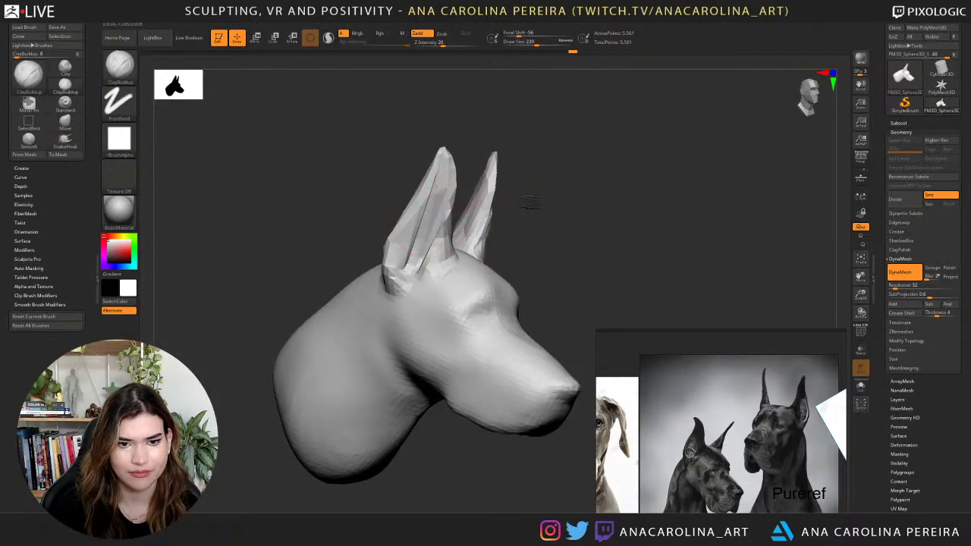
{"action": "mouse_move", "coordinate": [531, 204]}
{"action": "right_mouse_down"}
{"action": "mouse_move", "coordinate": [455, 192]}
{"action": "mouse_move", "coordinate": [513, 262]}
{"action": "right_mouse_up"}
{"action": "key", "text": "space"}
{"action": "left_click_drag", "start_coordinate": [513, 262], "coordinate": [492, 261]}
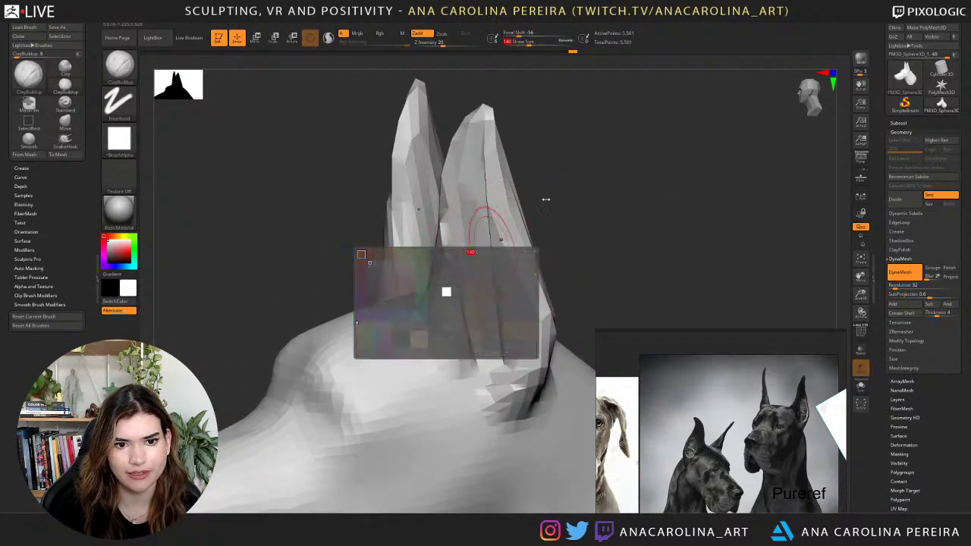
Check the stretched ear polygons and re-run DynaMesh on the whole head.
{"action": "mouse_move", "coordinate": [546, 200]}
{"action": "right_mouse_down", "text": "ctrl"}
{"action": "mouse_move", "coordinate": [695, 199]}
{"action": "mouse_move", "coordinate": [688, 154]}
{"action": "mouse_move", "coordinate": [531, 178]}
{"action": "mouse_move", "coordinate": [499, 239]}
{"action": "right_mouse_up", "text": "ctrl"}
{"action": "right_click_drag", "start_coordinate": [468, 292], "coordinate": [608, 202]}
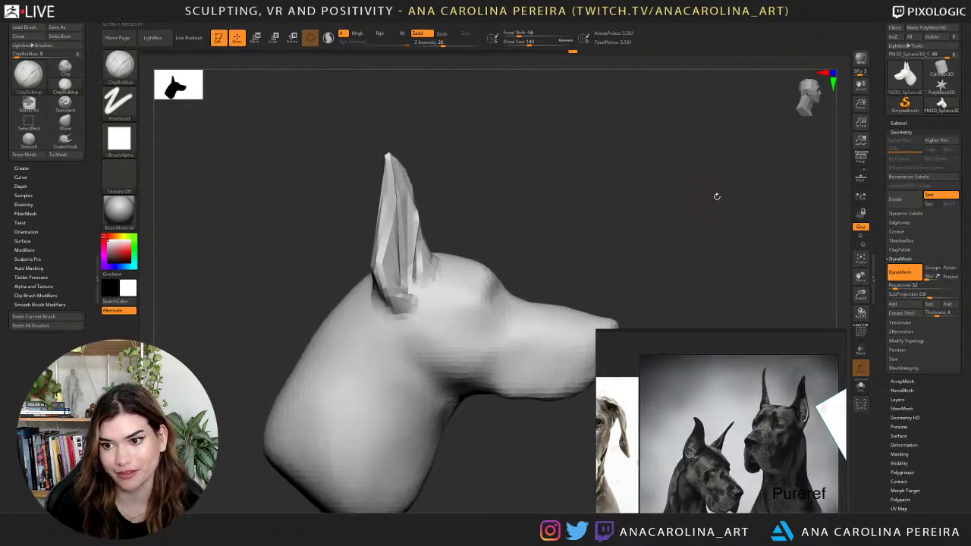
{"action": "left_click_drag", "start_coordinate": [717, 199], "coordinate": [711, 249], "text": "ctrl"}
{"action": "right_click_drag", "start_coordinate": [709, 251], "coordinate": [651, 244]}
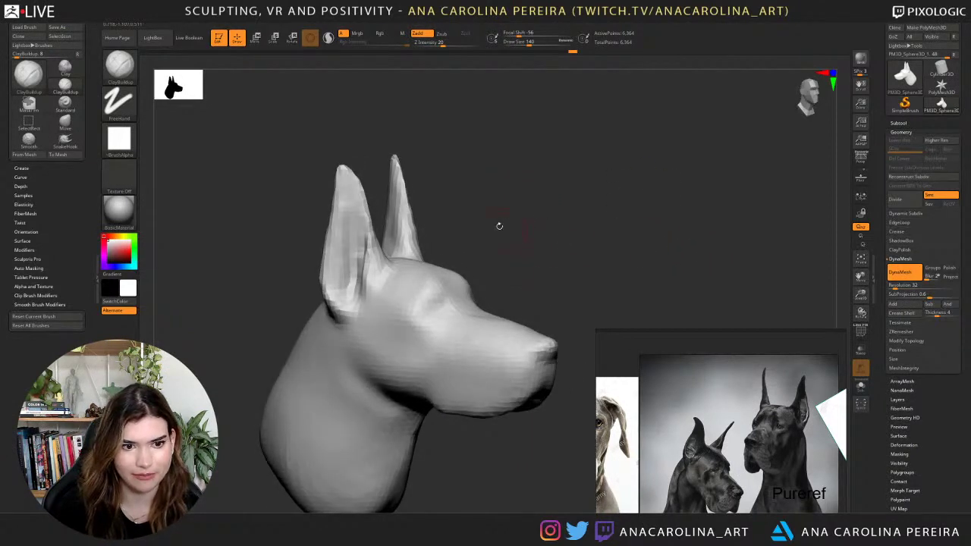
Carve the hollow inside the ears down to their base with ClayBuildup, checking both sides of the head.
{"action": "right_click_drag", "start_coordinate": [500, 226], "coordinate": [502, 220]}
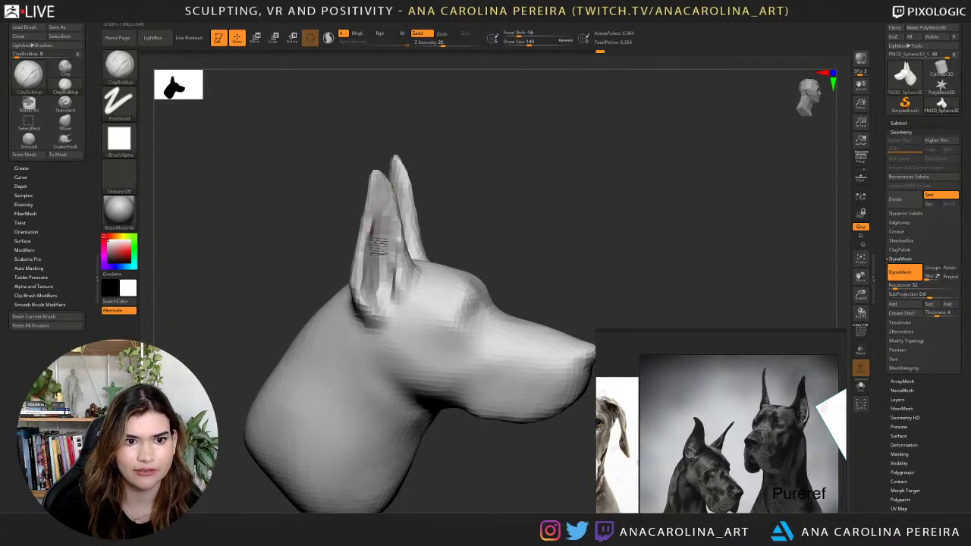
{"action": "mouse_move", "coordinate": [383, 287]}
{"action": "right_mouse_down"}
{"action": "mouse_move", "coordinate": [389, 254]}
{"action": "mouse_move", "coordinate": [421, 217]}
{"action": "mouse_move", "coordinate": [397, 239]}
{"action": "right_mouse_up"}
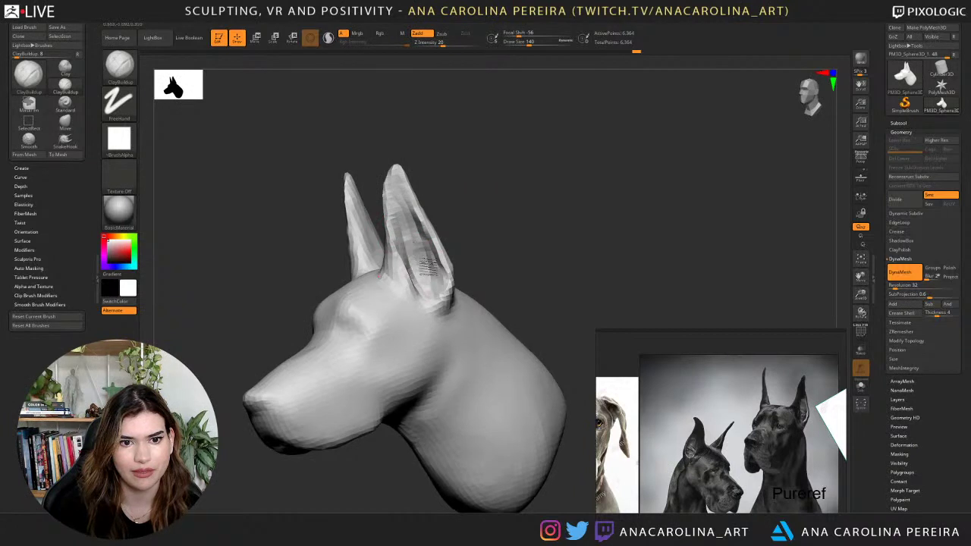
{"action": "right_click_drag", "start_coordinate": [414, 286], "coordinate": [407, 271]}
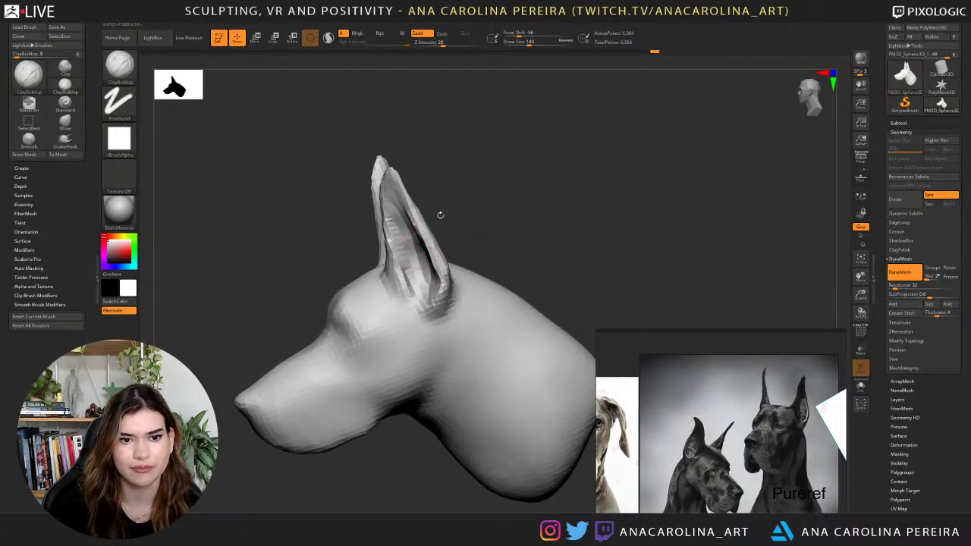
{"action": "mouse_move", "coordinate": [438, 212]}
{"action": "right_mouse_down"}
{"action": "mouse_move", "coordinate": [521, 174]}
{"action": "mouse_move", "coordinate": [523, 147]}
{"action": "mouse_move", "coordinate": [535, 199]}
{"action": "mouse_move", "coordinate": [574, 200]}
{"action": "mouse_move", "coordinate": [566, 211]}
{"action": "mouse_move", "coordinate": [587, 176]}
{"action": "right_mouse_up"}
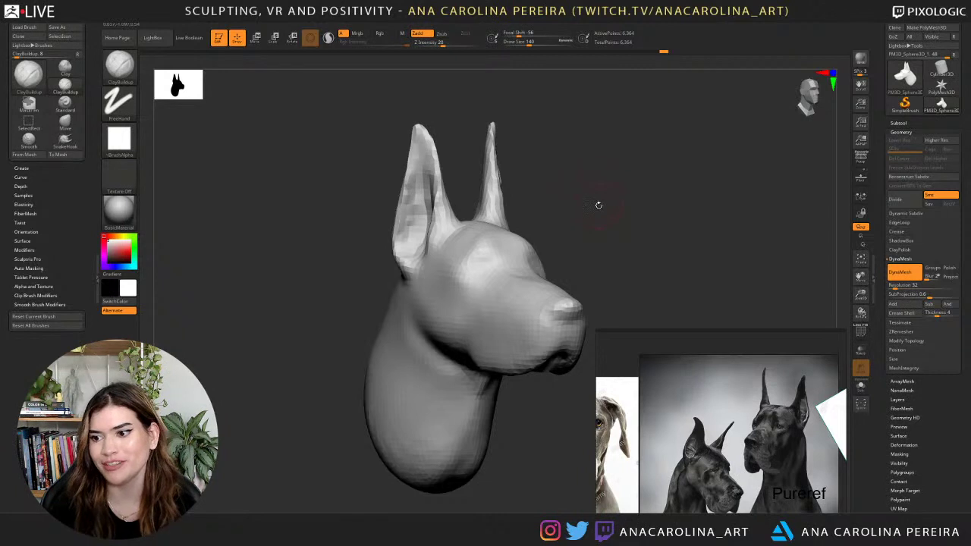
{"action": "right_click_drag", "start_coordinate": [587, 229], "coordinate": [573, 223]}
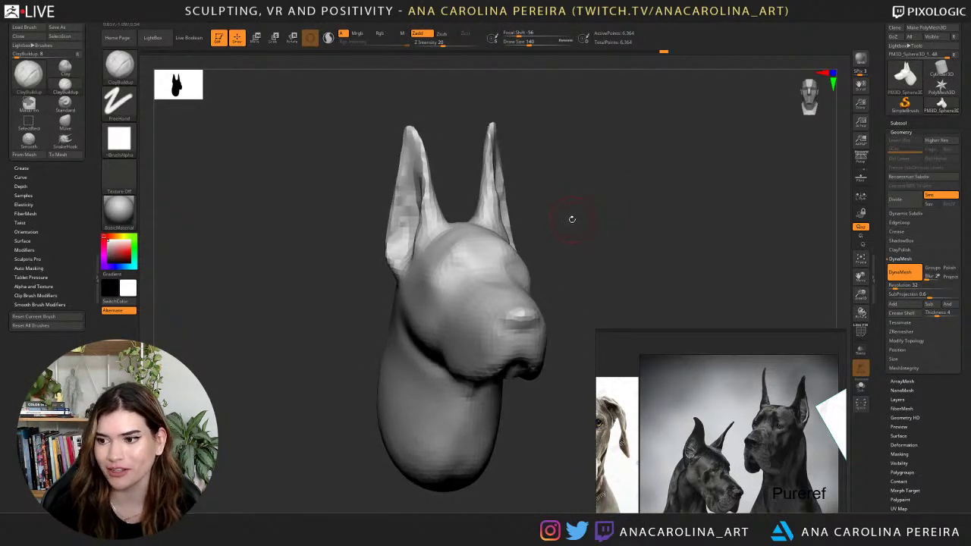
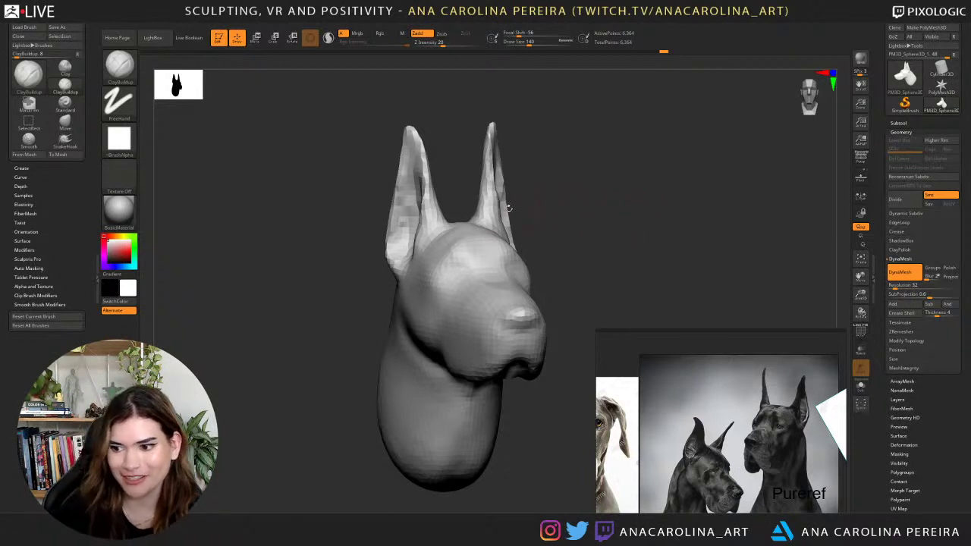
Select the SnakeHook brush and pull the ears longer and more pointed, checking them from the front and back.
{"action": "mouse_move", "coordinate": [557, 229]}
{"action": "left_mouse_down"}
{"action": "mouse_move", "coordinate": [570, 215]}
{"action": "mouse_move", "coordinate": [565, 178]}
{"action": "mouse_move", "coordinate": [569, 184]}
{"action": "left_mouse_up"}
{"action": "key", "text": "b"}
{"action": "key", "text": "s"}
{"action": "key", "text": "h"}
{"action": "mouse_move", "coordinate": [410, 164]}
{"action": "left_mouse_down"}
{"action": "mouse_move", "coordinate": [409, 146]}
{"action": "mouse_move", "coordinate": [428, 159]}
{"action": "mouse_move", "coordinate": [436, 186]}
{"action": "mouse_move", "coordinate": [391, 183]}
{"action": "mouse_move", "coordinate": [406, 168]}
{"action": "mouse_move", "coordinate": [421, 206]}
{"action": "mouse_move", "coordinate": [423, 160]}
{"action": "mouse_move", "coordinate": [408, 136]}
{"action": "mouse_move", "coordinate": [410, 146]}
{"action": "left_mouse_up"}
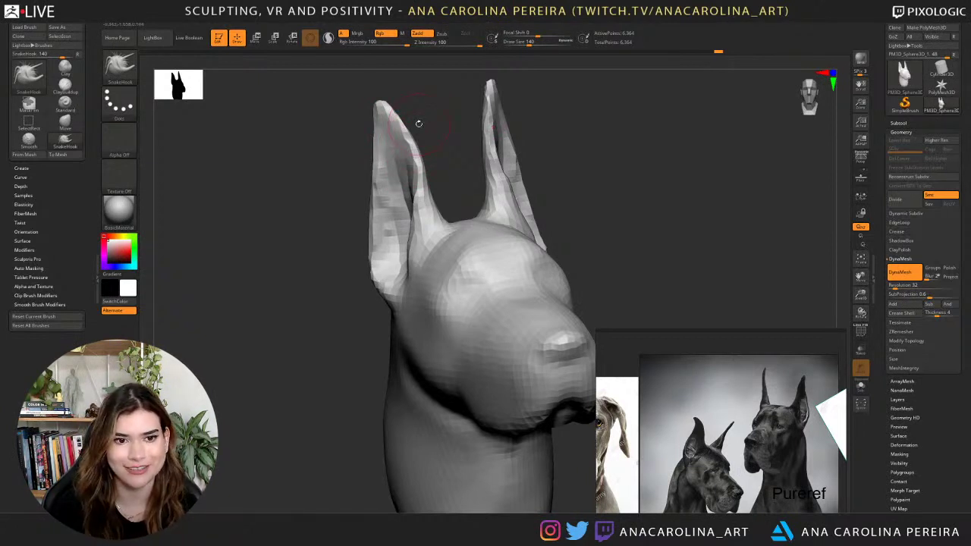
{"action": "mouse_move", "coordinate": [351, 156]}
{"action": "left_mouse_down"}
{"action": "mouse_move", "coordinate": [363, 173]}
{"action": "mouse_move", "coordinate": [395, 176]}
{"action": "mouse_move", "coordinate": [378, 157]}
{"action": "mouse_move", "coordinate": [379, 129]}
{"action": "mouse_move", "coordinate": [372, 216]}
{"action": "left_mouse_up"}
{"action": "mouse_move", "coordinate": [341, 261]}
{"action": "left_mouse_down"}
{"action": "mouse_move", "coordinate": [368, 288]}
{"action": "mouse_move", "coordinate": [425, 299]}
{"action": "mouse_move", "coordinate": [410, 304]}
{"action": "left_mouse_up"}
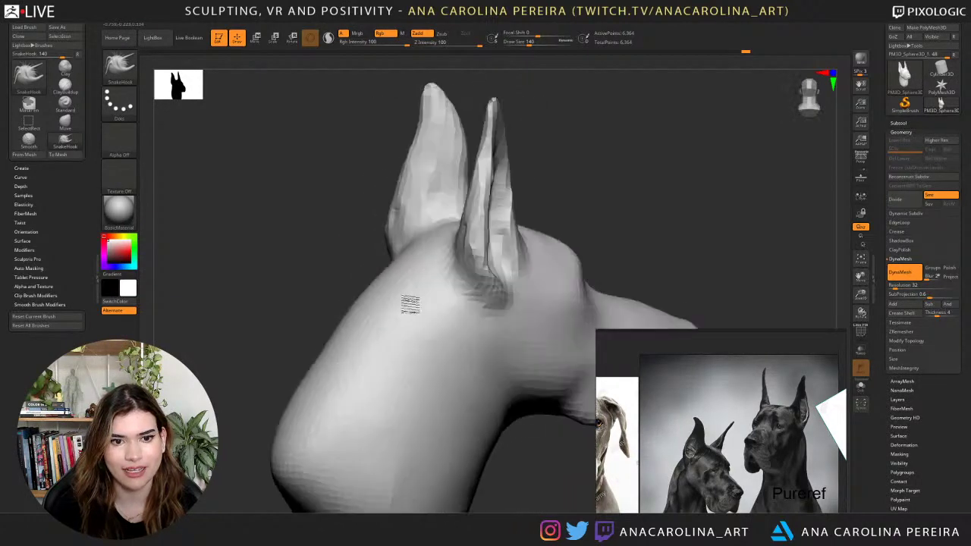
Smooth the backs of the ears and bend their outline with SnakeHook, checking the curve from both sides.
{"action": "mouse_move", "coordinate": [458, 211]}
{"action": "left_mouse_down", "text": "shift"}
{"action": "mouse_move", "coordinate": [468, 221]}
{"action": "mouse_move", "coordinate": [492, 176]}
{"action": "mouse_move", "coordinate": [437, 236]}
{"action": "mouse_move", "coordinate": [451, 240]}
{"action": "left_mouse_up", "text": "shift"}
{"action": "left_click_drag", "start_coordinate": [511, 185], "coordinate": [493, 254], "text": "shift"}
{"action": "mouse_move", "coordinate": [608, 176]}
{"action": "left_mouse_down"}
{"action": "mouse_move", "coordinate": [603, 157]}
{"action": "mouse_move", "coordinate": [597, 213]}
{"action": "mouse_move", "coordinate": [594, 199]}
{"action": "mouse_move", "coordinate": [579, 204]}
{"action": "mouse_move", "coordinate": [580, 194]}
{"action": "left_mouse_up"}
{"action": "key", "text": "space"}
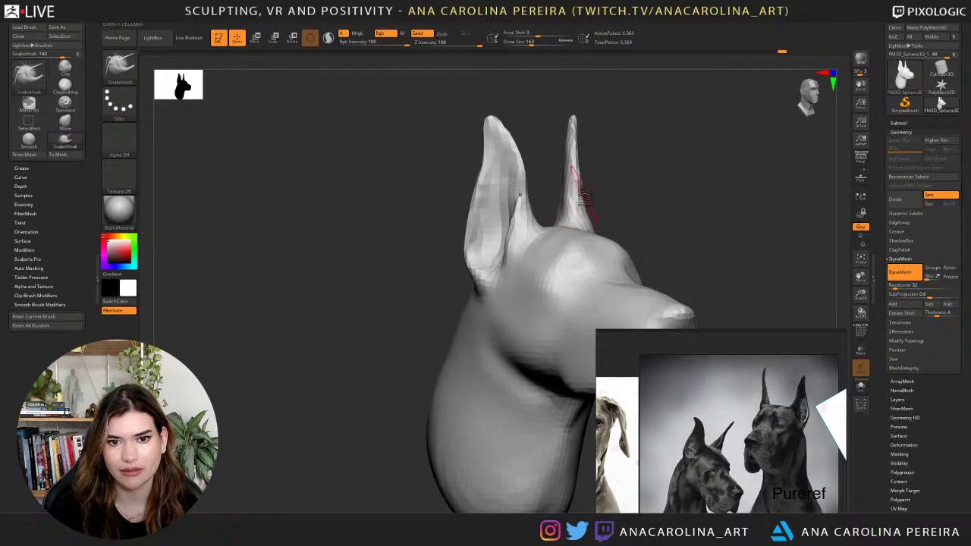
{"action": "left_click_drag", "start_coordinate": [636, 181], "coordinate": [528, 196]}
{"action": "mouse_move", "coordinate": [612, 186]}
{"action": "left_mouse_down", "text": "shift"}
{"action": "mouse_move", "coordinate": [614, 174]}
{"action": "mouse_move", "coordinate": [609, 189]}
{"action": "mouse_move", "coordinate": [709, 200]}
{"action": "mouse_move", "coordinate": [657, 174]}
{"action": "mouse_move", "coordinate": [606, 184]}
{"action": "mouse_move", "coordinate": [642, 204]}
{"action": "mouse_move", "coordinate": [644, 165]}
{"action": "mouse_move", "coordinate": [616, 175]}
{"action": "left_mouse_up", "text": "shift"}
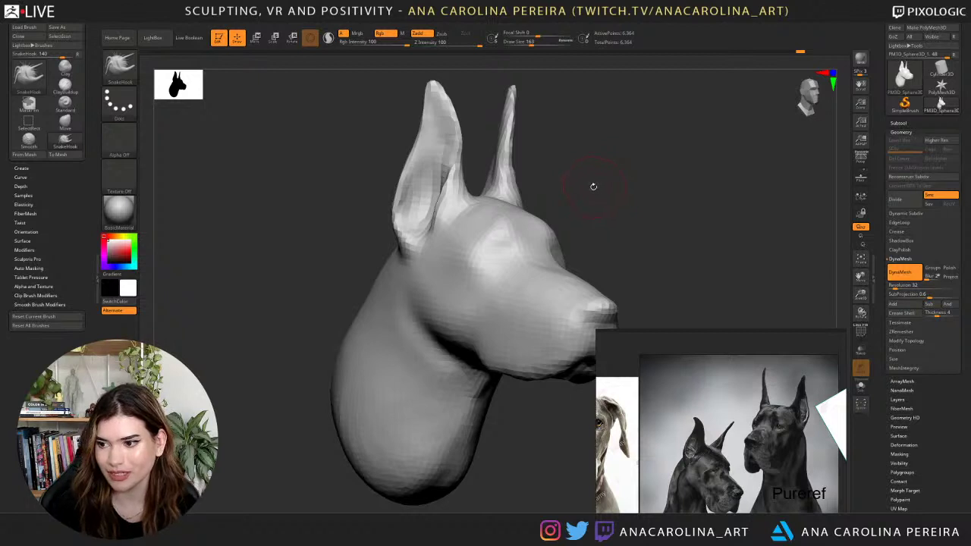
{"action": "mouse_move", "coordinate": [593, 186]}
{"action": "left_mouse_down"}
{"action": "mouse_move", "coordinate": [618, 189]}
{"action": "mouse_move", "coordinate": [600, 179]}
{"action": "left_mouse_up"}
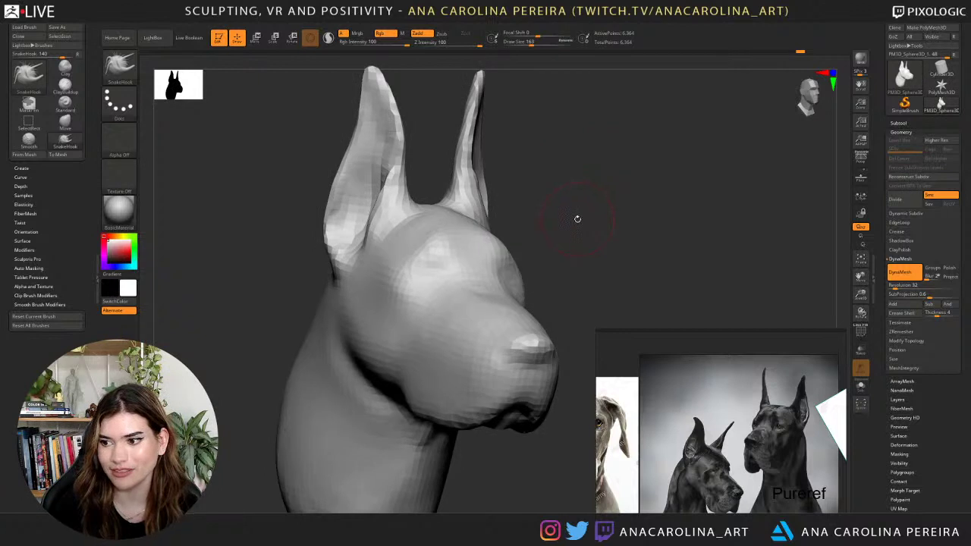
{"action": "mouse_move", "coordinate": [590, 243]}
{"action": "left_mouse_down"}
{"action": "mouse_move", "coordinate": [581, 236]}
{"action": "mouse_move", "coordinate": [618, 182]}
{"action": "mouse_move", "coordinate": [612, 188]}
{"action": "mouse_move", "coordinate": [638, 184]}
{"action": "mouse_move", "coordinate": [577, 202]}
{"action": "mouse_move", "coordinate": [596, 210]}
{"action": "mouse_move", "coordinate": [591, 203]}
{"action": "left_mouse_up"}
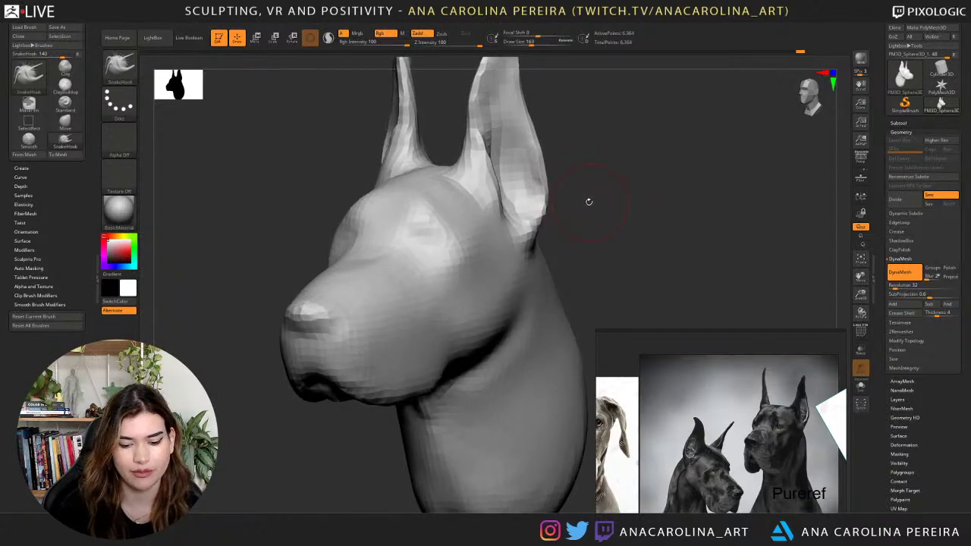
Select the Move brush, set its draw size to 112 and reshape the lower edge of the ears where they meet the head.
{"action": "key", "text": "b"}
{"action": "key", "text": "m"}
{"action": "key", "text": "v"}
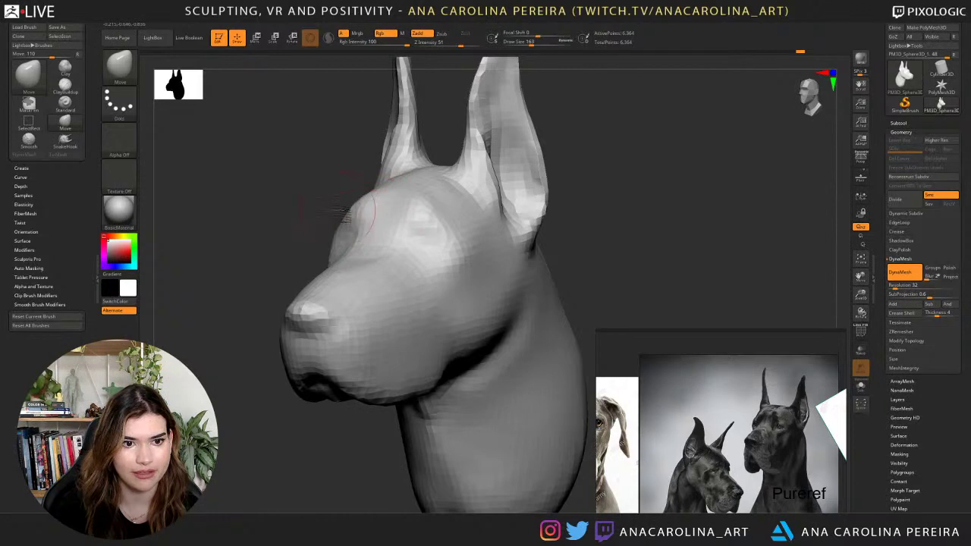
{"action": "mouse_move", "coordinate": [337, 209]}
{"action": "left_mouse_down"}
{"action": "mouse_move", "coordinate": [357, 219]}
{"action": "mouse_move", "coordinate": [293, 234]}
{"action": "mouse_move", "coordinate": [326, 263]}
{"action": "left_mouse_up"}
{"action": "key", "text": "["}
{"action": "key", "text": "["}
{"action": "key", "text": "["}
{"action": "key", "text": "["}
{"action": "key", "text": "["}
{"action": "left_click_drag", "start_coordinate": [534, 216], "coordinate": [548, 243]}
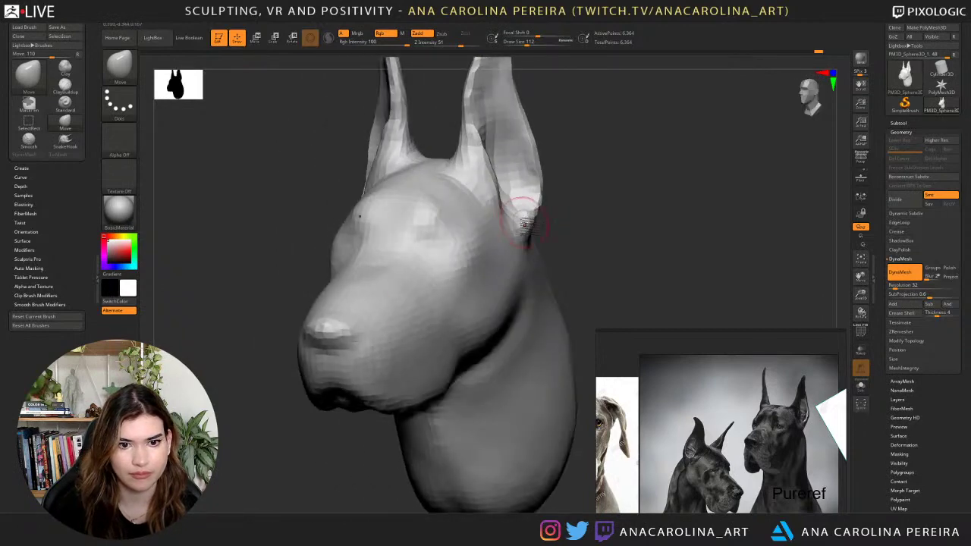
Enlarge the Move brush to a draw size of 318 and adjust the width of the cheeks and muzzle as seen from above.
{"action": "left_click_drag", "start_coordinate": [467, 296], "coordinate": [462, 284]}
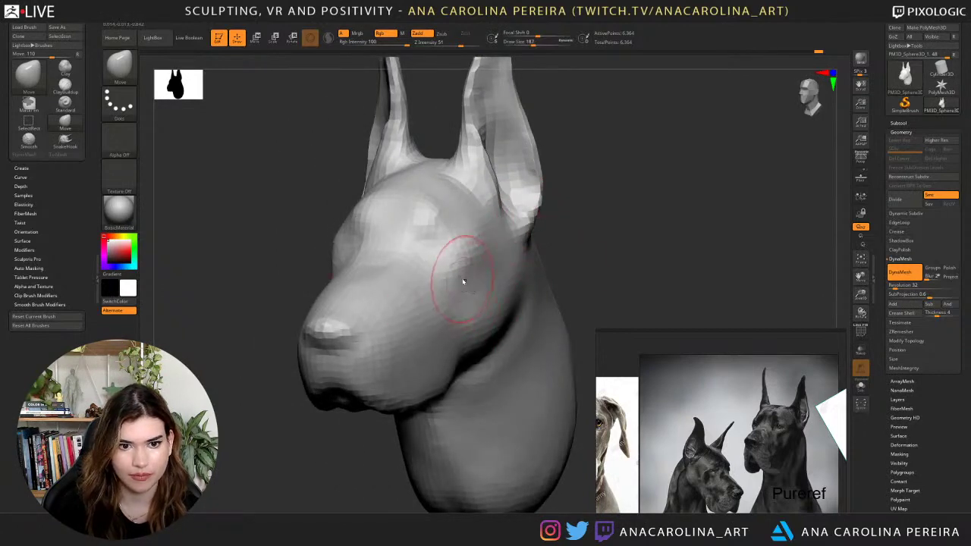
{"action": "key", "text": "bracketleft"}
{"action": "key", "text": "bracketleft"}
{"action": "left_click_drag", "start_coordinate": [566, 293], "coordinate": [600, 295]}
{"action": "left_click_drag", "start_coordinate": [492, 293], "coordinate": [486, 290]}
{"action": "key", "text": "space"}
{"action": "mouse_move", "coordinate": [509, 291]}
{"action": "left_mouse_down"}
{"action": "mouse_move", "coordinate": [542, 305]}
{"action": "mouse_move", "coordinate": [534, 325]}
{"action": "left_mouse_up"}
{"action": "key", "text": "space"}
{"action": "left_click_drag", "start_coordinate": [520, 322], "coordinate": [530, 323]}
{"action": "left_click_drag", "start_coordinate": [530, 319], "coordinate": [557, 251], "text": "alt"}
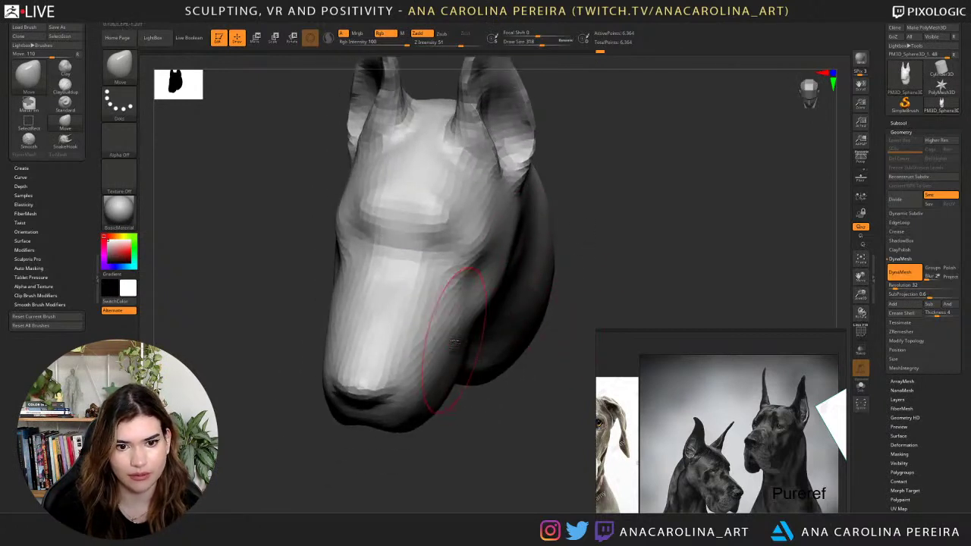
{"action": "left_click_drag", "start_coordinate": [462, 338], "coordinate": [454, 321]}
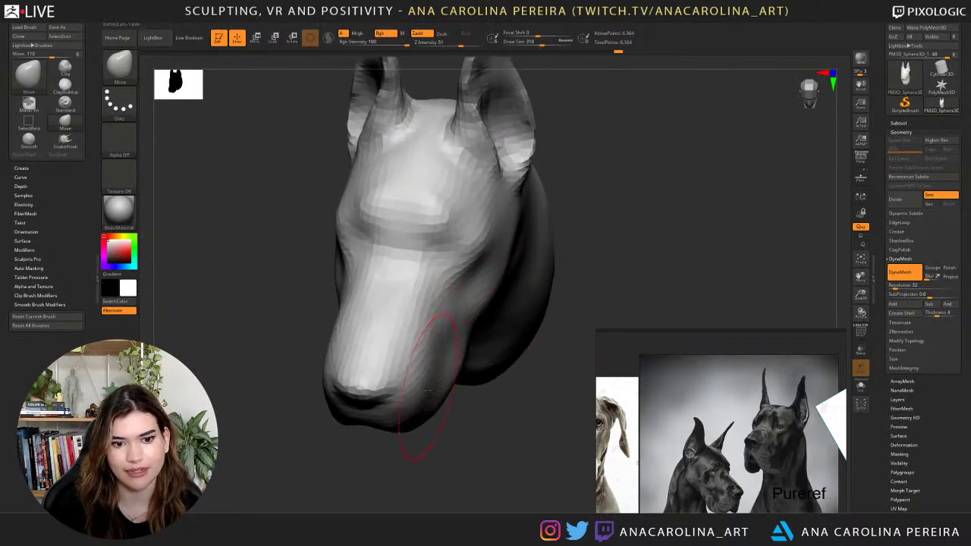
{"action": "left_click_drag", "start_coordinate": [431, 391], "coordinate": [424, 393]}
Examine the head in profile and bring up the front photo of the grey Great Dane for comparison.
{"action": "mouse_move", "coordinate": [519, 403]}
{"action": "left_mouse_down"}
{"action": "mouse_move", "coordinate": [472, 397]}
{"action": "mouse_move", "coordinate": [504, 372]}
{"action": "left_mouse_up"}
{"action": "left_click_drag", "start_coordinate": [507, 398], "coordinate": [596, 370]}
{"action": "left_click_drag", "start_coordinate": [553, 410], "coordinate": [523, 372], "text": "alt"}
{"action": "left_click_drag", "start_coordinate": [528, 409], "coordinate": [483, 404]}
{"action": "left_click_drag", "start_coordinate": [522, 440], "coordinate": [448, 444]}
{"action": "scroll", "coordinate": [751, 368], "scroll_direction": "down", "scroll_amount": 4}
{"action": "scroll", "coordinate": [661, 411], "scroll_direction": "up", "scroll_amount": 2}
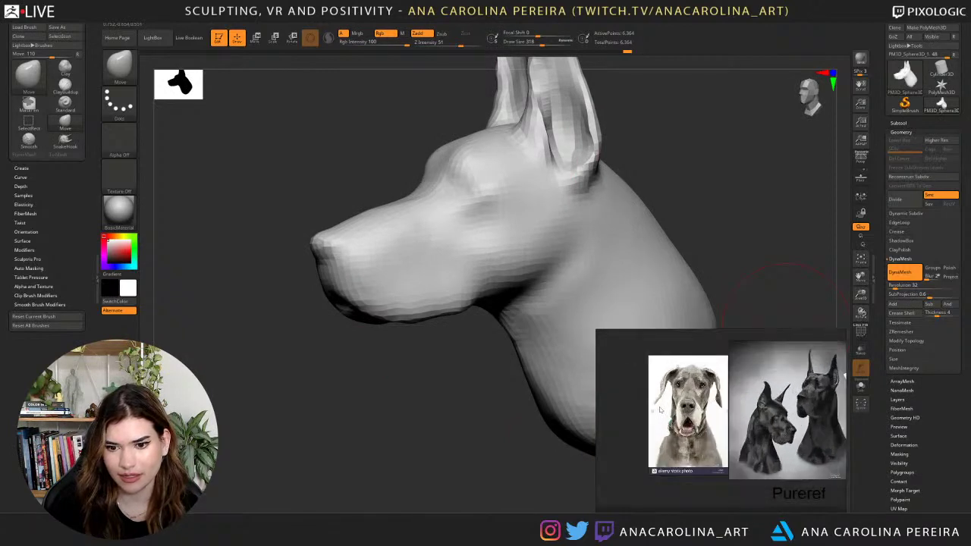
{"action": "scroll", "coordinate": [660, 409], "scroll_direction": "up", "scroll_amount": 1}
Reshape the jowls and cheeks from the front with the Move brush at draw size 228, following the grey Great Dane photo.
{"action": "mouse_move", "coordinate": [490, 403]}
{"action": "left_mouse_down"}
{"action": "mouse_move", "coordinate": [516, 373]}
{"action": "mouse_move", "coordinate": [551, 278]}
{"action": "mouse_move", "coordinate": [563, 295]}
{"action": "mouse_move", "coordinate": [506, 331]}
{"action": "mouse_move", "coordinate": [559, 341]}
{"action": "mouse_move", "coordinate": [553, 357]}
{"action": "left_mouse_up"}
{"action": "key", "text": "space"}
{"action": "left_click_drag", "start_coordinate": [555, 333], "coordinate": [554, 323]}
{"action": "left_click_drag", "start_coordinate": [486, 338], "coordinate": [474, 337]}
{"action": "left_click_drag", "start_coordinate": [536, 325], "coordinate": [491, 319]}
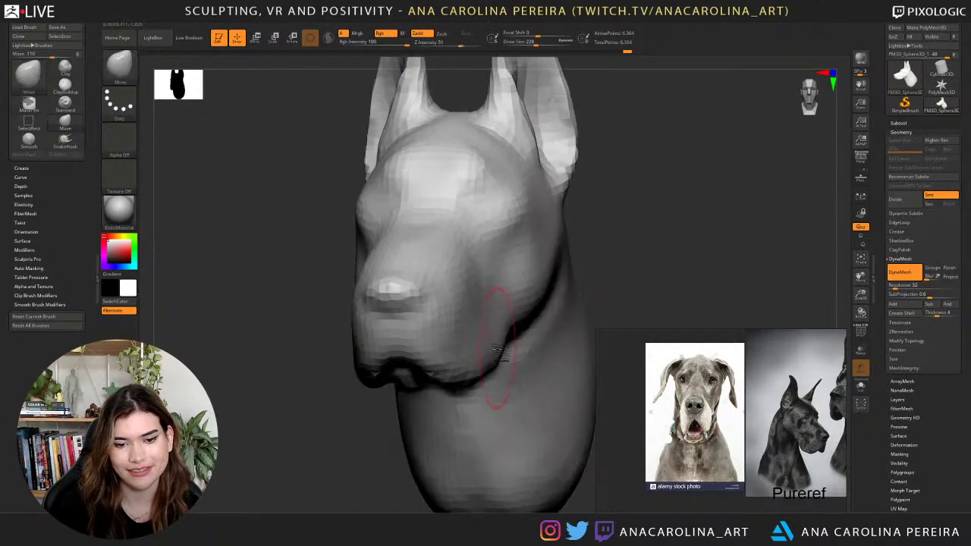
{"action": "left_click_drag", "start_coordinate": [482, 366], "coordinate": [492, 277]}
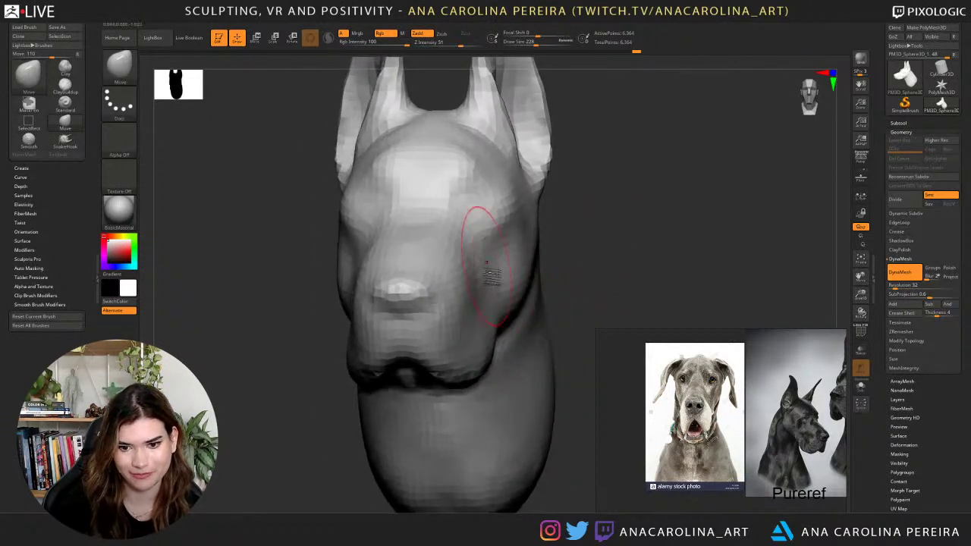
{"action": "left_click_drag", "start_coordinate": [607, 190], "coordinate": [494, 243]}
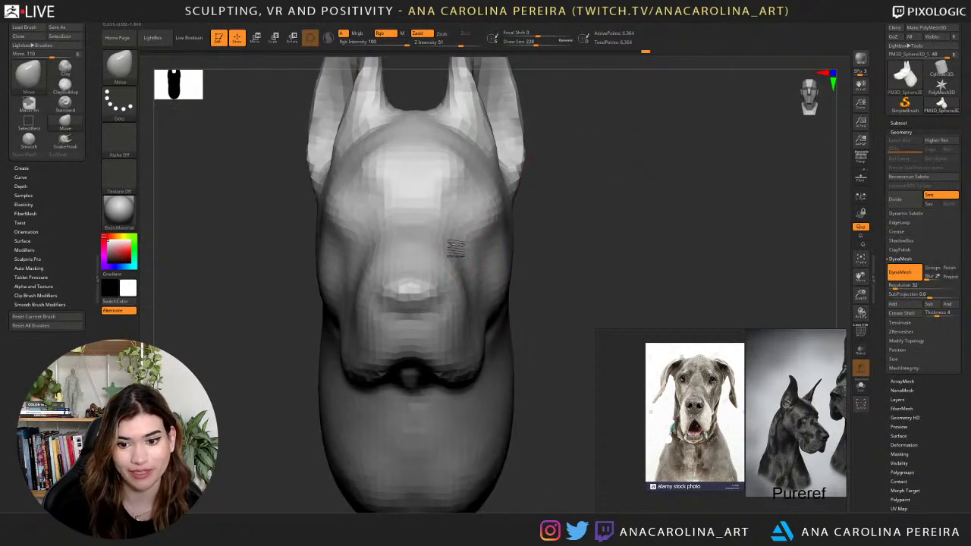
{"action": "mouse_move", "coordinate": [534, 191]}
{"action": "left_mouse_down"}
{"action": "mouse_move", "coordinate": [551, 167]}
{"action": "mouse_move", "coordinate": [516, 182]}
{"action": "mouse_move", "coordinate": [618, 210]}
{"action": "mouse_move", "coordinate": [649, 205]}
{"action": "mouse_move", "coordinate": [605, 213]}
{"action": "mouse_move", "coordinate": [613, 219]}
{"action": "mouse_move", "coordinate": [608, 199]}
{"action": "mouse_move", "coordinate": [620, 217]}
{"action": "left_mouse_up"}
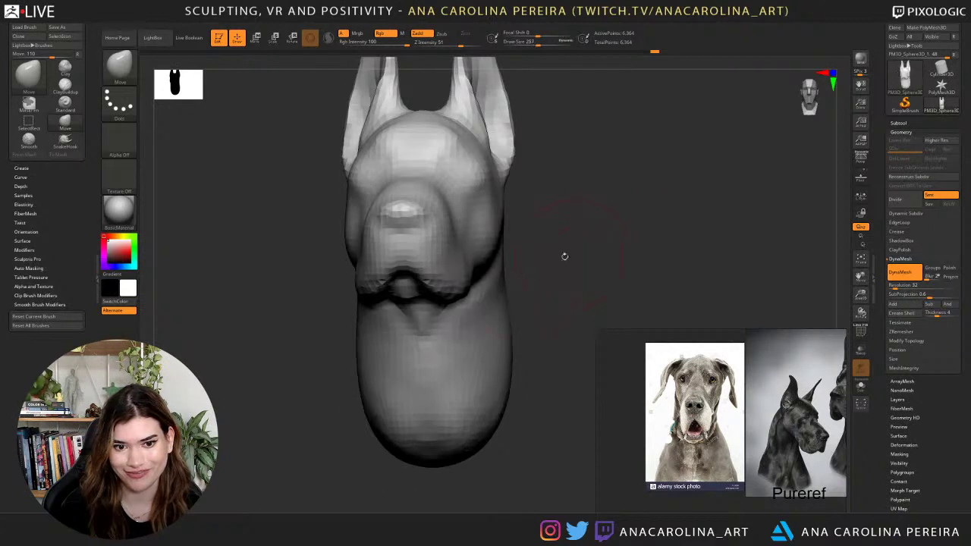
Set the Move brush's draw size to 94 and shape the front of the muzzle just below the nose.
{"action": "left_click_drag", "start_coordinate": [537, 285], "coordinate": [583, 292]}
{"action": "key", "text": "space"}
{"action": "mouse_move", "coordinate": [533, 342]}
{"action": "left_mouse_down"}
{"action": "mouse_move", "coordinate": [528, 306]}
{"action": "mouse_move", "coordinate": [490, 334]}
{"action": "left_mouse_up"}
{"action": "mouse_move", "coordinate": [565, 303]}
{"action": "left_mouse_down"}
{"action": "mouse_move", "coordinate": [650, 258]}
{"action": "mouse_move", "coordinate": [599, 279]}
{"action": "mouse_move", "coordinate": [617, 271]}
{"action": "mouse_move", "coordinate": [565, 260]}
{"action": "left_mouse_up"}
{"action": "key", "text": "space"}
{"action": "key", "text": "space"}
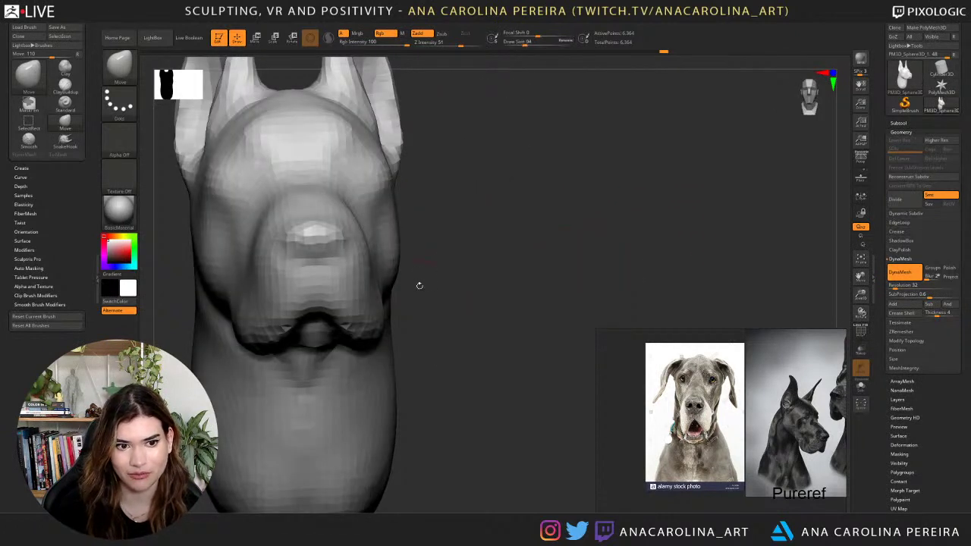
{"action": "left_click_drag", "start_coordinate": [319, 269], "coordinate": [341, 267]}
Refine the nose and upper lip contour with the Move brush from the profile and three-quarter views.
{"action": "left_click_drag", "start_coordinate": [607, 241], "coordinate": [531, 251]}
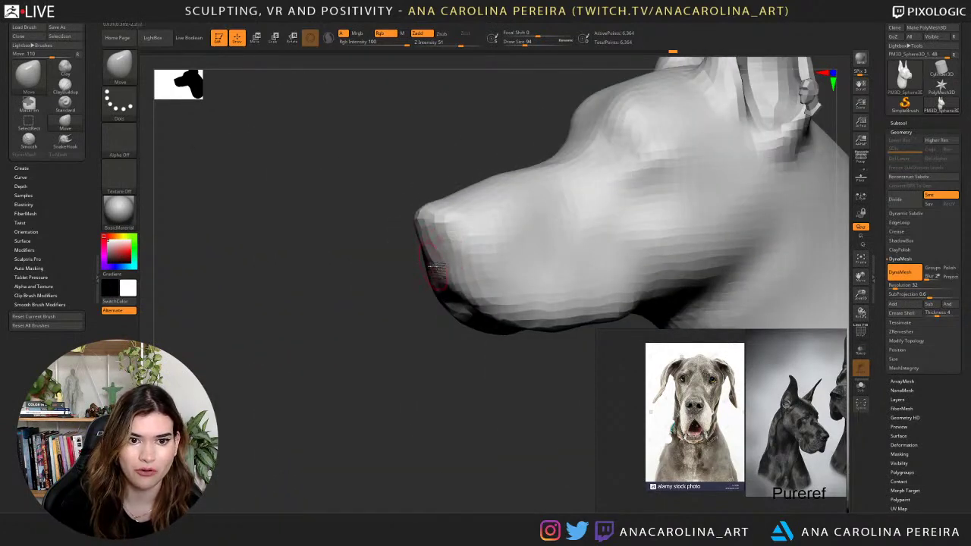
{"action": "left_click_drag", "start_coordinate": [363, 252], "coordinate": [462, 260]}
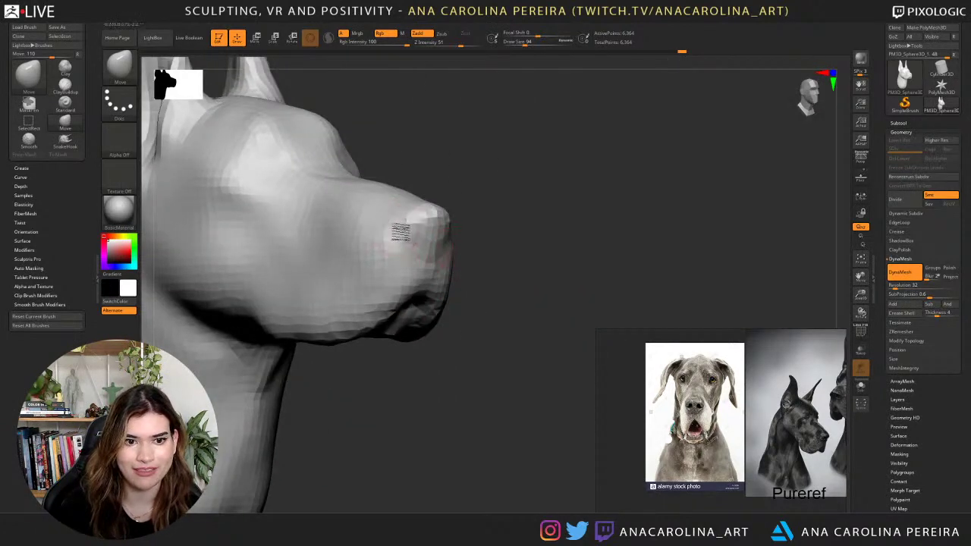
{"action": "left_click_drag", "start_coordinate": [471, 179], "coordinate": [412, 182]}
{"action": "left_click_drag", "start_coordinate": [466, 214], "coordinate": [461, 199]}
{"action": "mouse_move", "coordinate": [368, 262]}
{"action": "left_mouse_down"}
{"action": "mouse_move", "coordinate": [463, 202]}
{"action": "mouse_move", "coordinate": [452, 300]}
{"action": "left_mouse_up"}
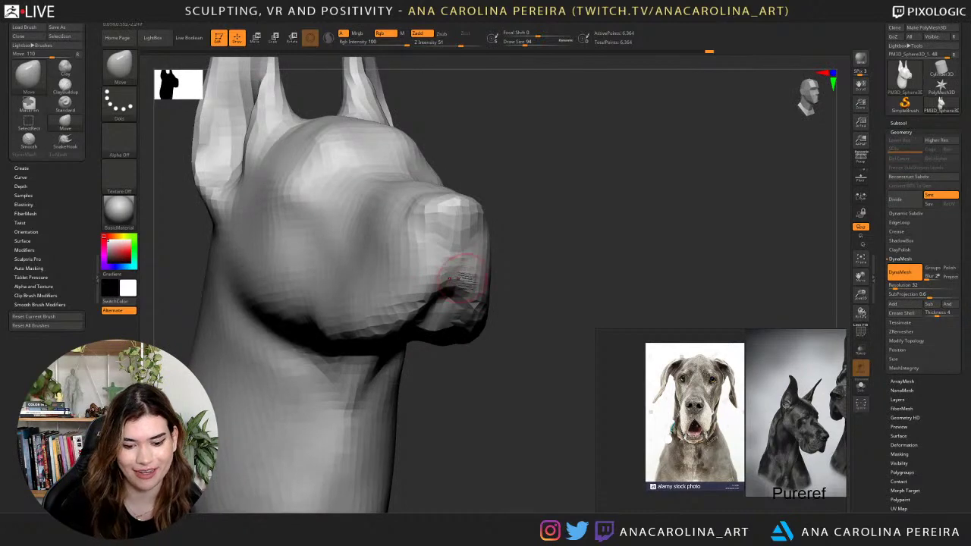
Select the DamStandard brush and carve the crease around the lips and mouth opening.
{"action": "key", "text": "b"}
{"action": "key", "text": "d"}
{"action": "key", "text": "s"}
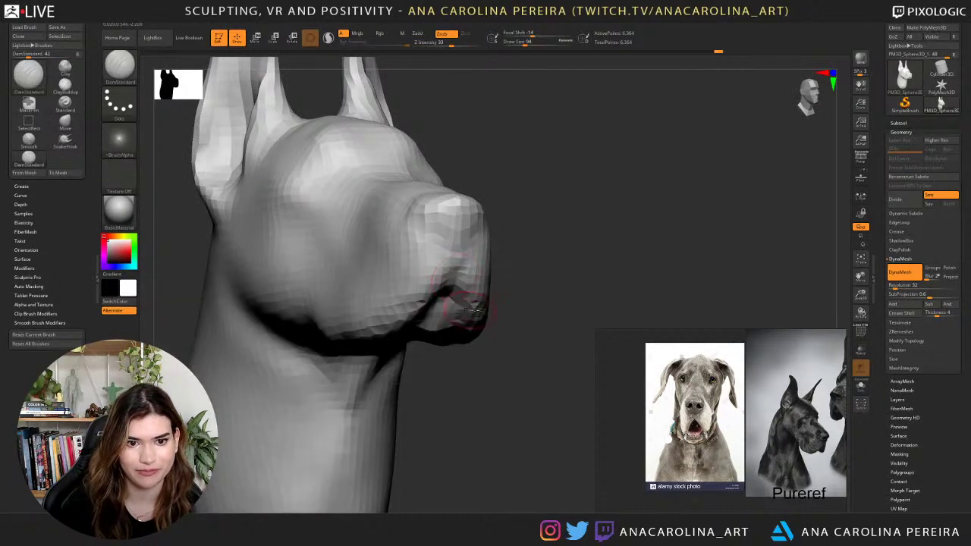
{"action": "left_click_drag", "start_coordinate": [531, 310], "coordinate": [461, 304]}
Enlarge the grey Great Dane's face in the references and compare it with the head's front view.
{"action": "mouse_move", "coordinate": [611, 309]}
{"action": "left_mouse_down", "text": "alt"}
{"action": "mouse_move", "coordinate": [663, 273]}
{"action": "mouse_move", "coordinate": [652, 252]}
{"action": "mouse_move", "coordinate": [676, 240]}
{"action": "mouse_move", "coordinate": [676, 213]}
{"action": "mouse_move", "coordinate": [672, 235]}
{"action": "mouse_move", "coordinate": [649, 240]}
{"action": "left_mouse_up", "text": "alt"}
{"action": "scroll", "coordinate": [692, 378], "scroll_direction": "down", "scroll_amount": 3}
{"action": "middle_click_drag", "start_coordinate": [691, 377], "coordinate": [657, 374]}
{"action": "scroll", "coordinate": [641, 374], "scroll_direction": "up", "scroll_amount": 6}
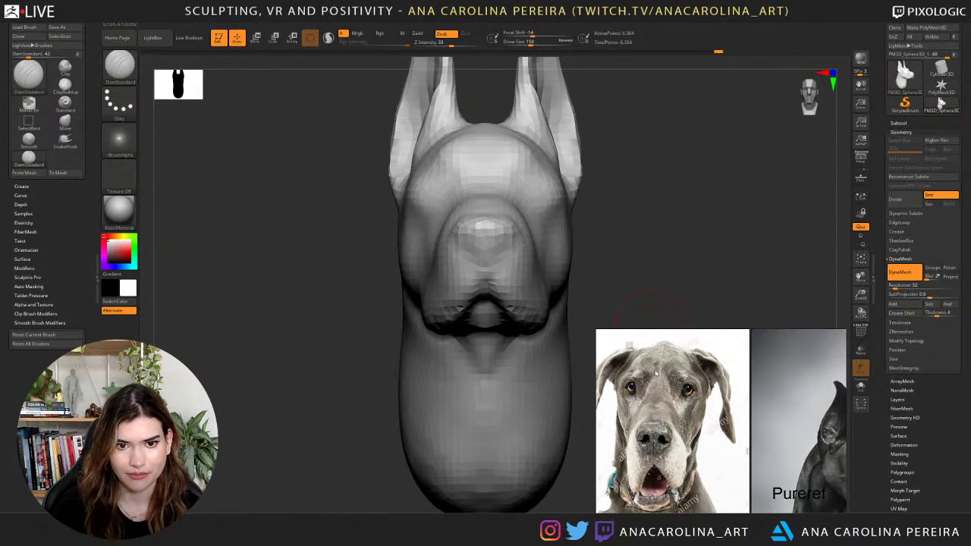
{"action": "left_click_drag", "start_coordinate": [655, 176], "coordinate": [608, 217]}
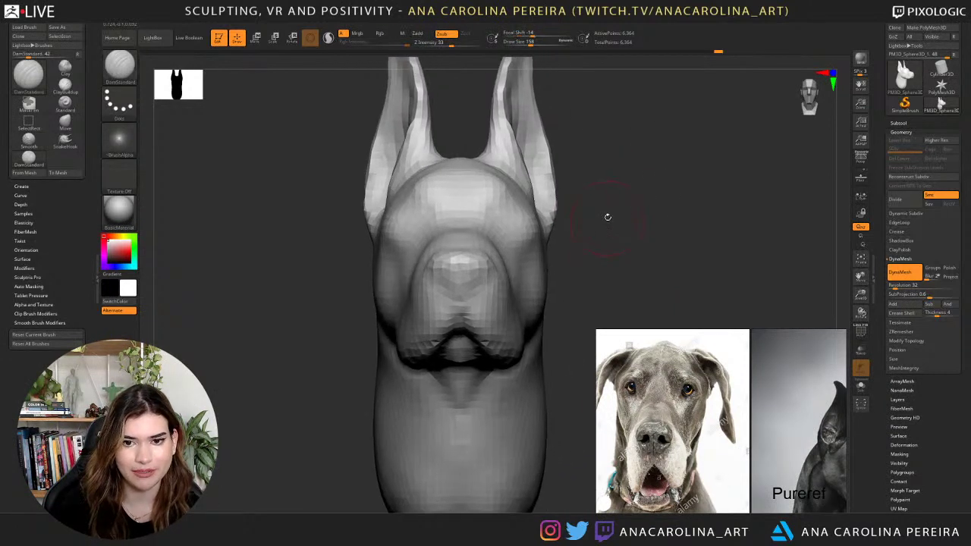
Set the DamStandard brush's focal shift to 51.
{"action": "key", "text": "space"}
{"action": "left_click", "coordinate": [631, 228]}
{"action": "key", "text": "space"}
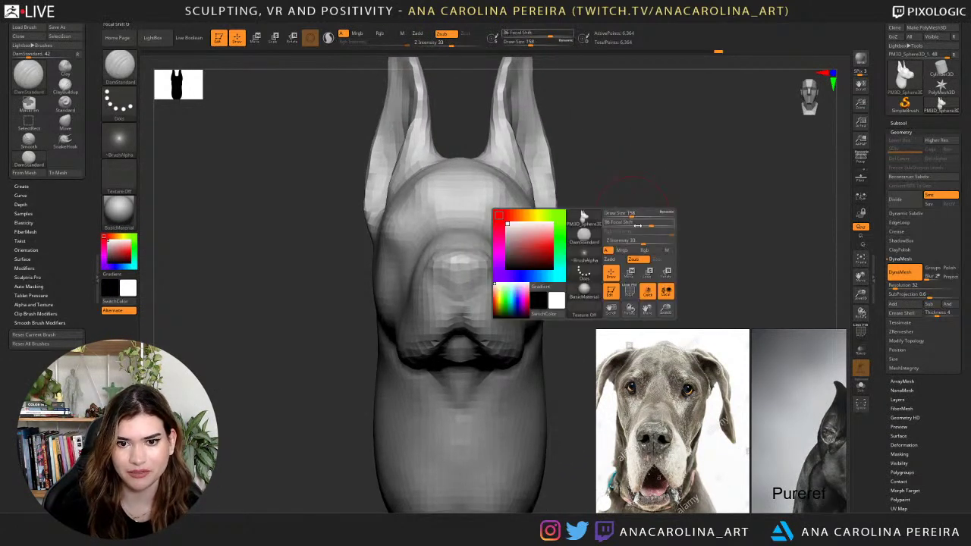
{"action": "left_click_drag", "start_coordinate": [647, 224], "coordinate": [657, 224]}
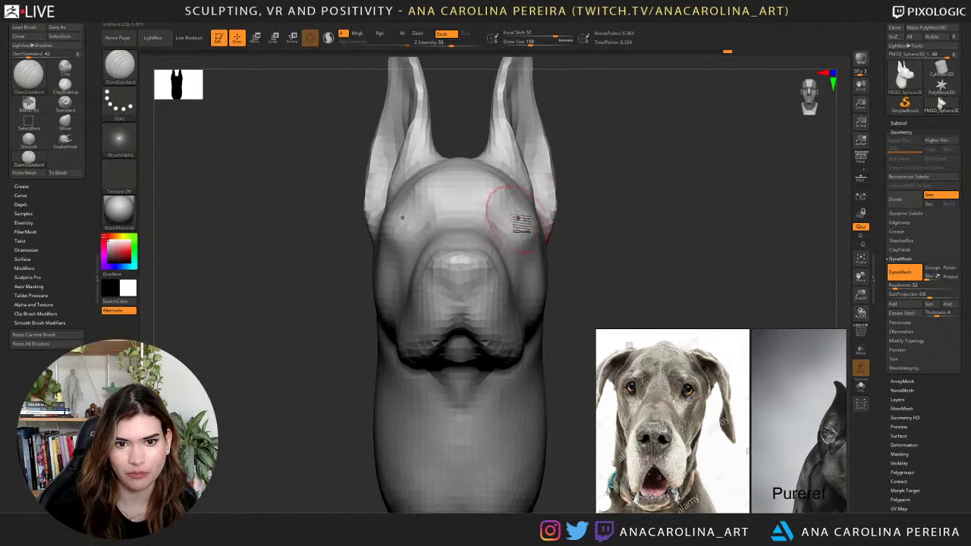
{"action": "key", "text": "ctrl+z"}
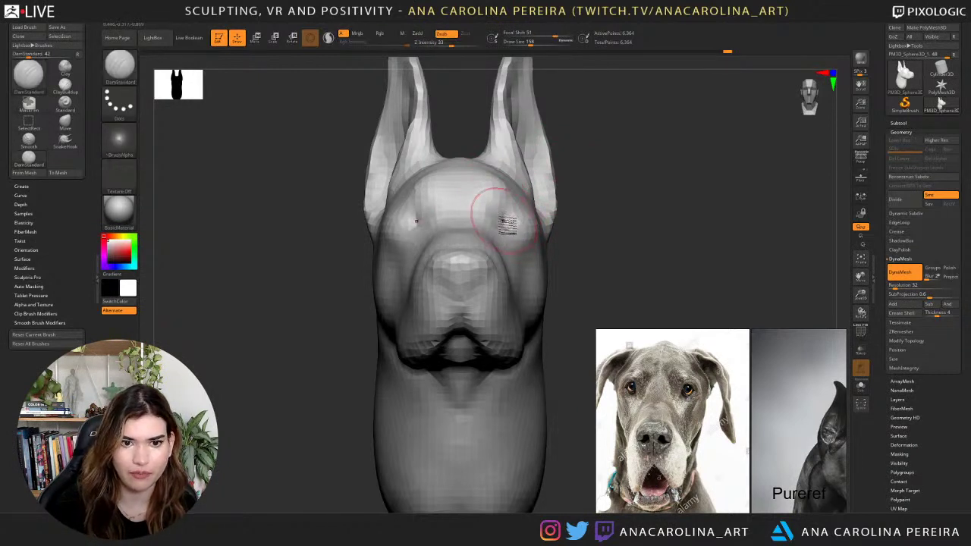
{"action": "mouse_move", "coordinate": [574, 209]}
{"action": "left_mouse_down"}
{"action": "mouse_move", "coordinate": [613, 219]}
{"action": "mouse_move", "coordinate": [583, 225]}
{"action": "left_mouse_up"}
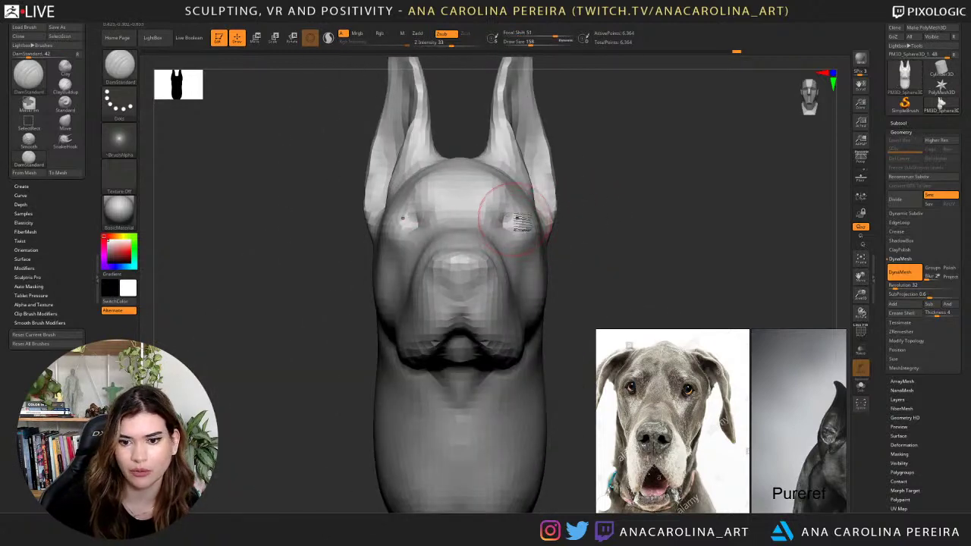
{"action": "scroll", "coordinate": [727, 427], "scroll_direction": "down", "scroll_amount": 2}
{"action": "scroll", "coordinate": [729, 428], "scroll_direction": "up", "scroll_amount": 1}
{"action": "scroll", "coordinate": [735, 428], "scroll_direction": "down", "scroll_amount": 1}
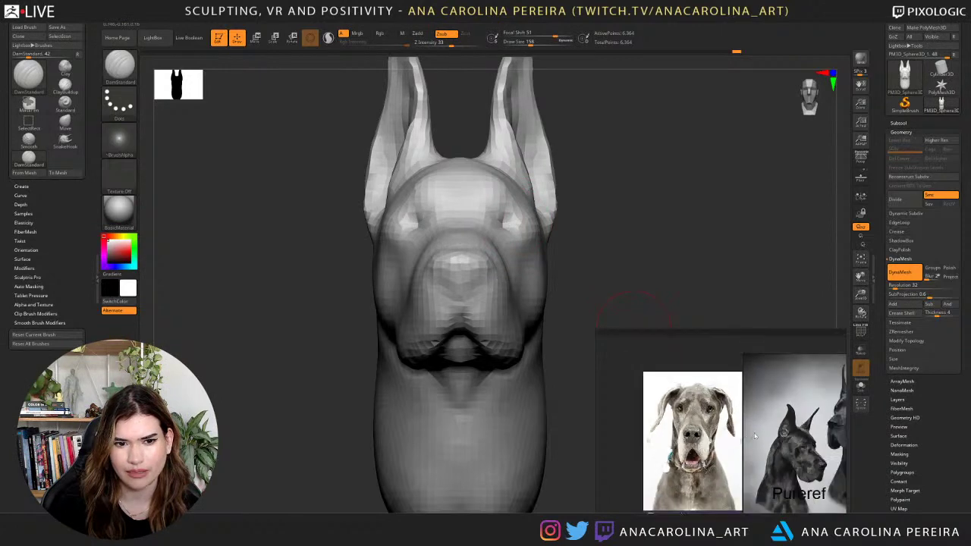
{"action": "middle_click_drag", "start_coordinate": [781, 432], "coordinate": [695, 417]}
{"action": "scroll", "coordinate": [695, 416], "scroll_direction": "up", "scroll_amount": 3}
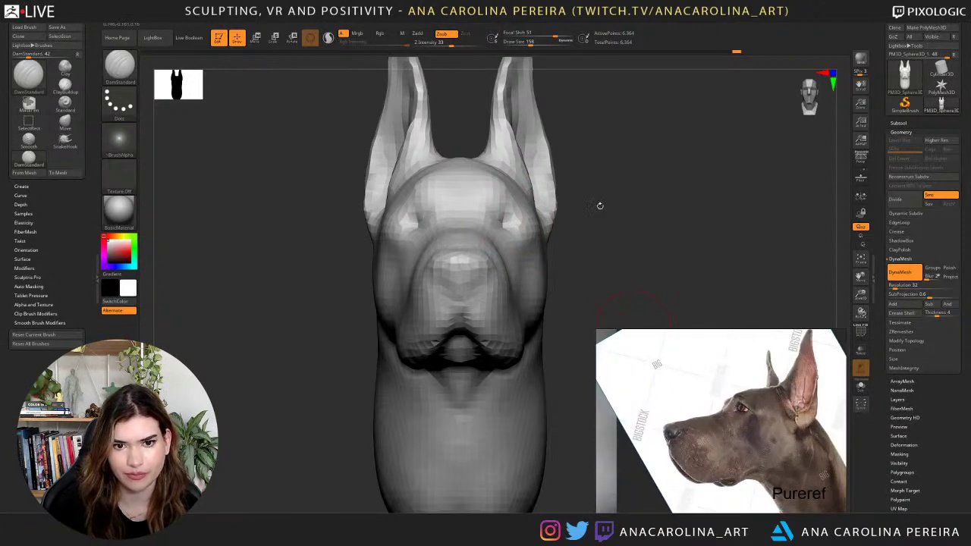
{"action": "mouse_move", "coordinate": [620, 237]}
{"action": "left_mouse_down"}
{"action": "mouse_move", "coordinate": [597, 245]}
{"action": "mouse_move", "coordinate": [500, 228]}
{"action": "left_mouse_up"}
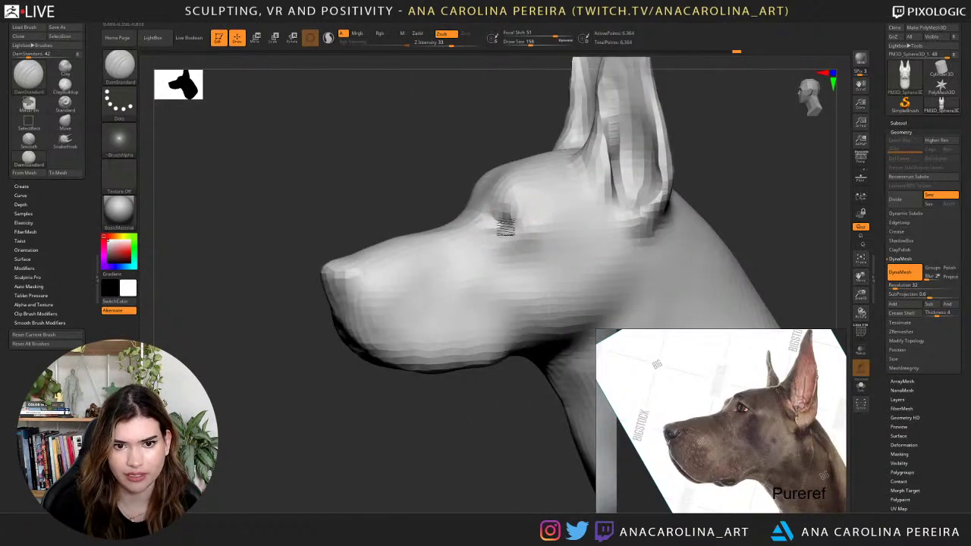
{"action": "left_click_drag", "start_coordinate": [379, 155], "coordinate": [475, 144]}
{"action": "mouse_move", "coordinate": [566, 223]}
{"action": "left_mouse_down"}
{"action": "mouse_move", "coordinate": [607, 221]}
{"action": "mouse_move", "coordinate": [589, 205]}
{"action": "mouse_move", "coordinate": [599, 205]}
{"action": "left_mouse_up"}
Undo the eye socket strokes on both sides of the face.
{"action": "key", "text": "ctrl"}
{"action": "key", "text": "ctrl+z"}
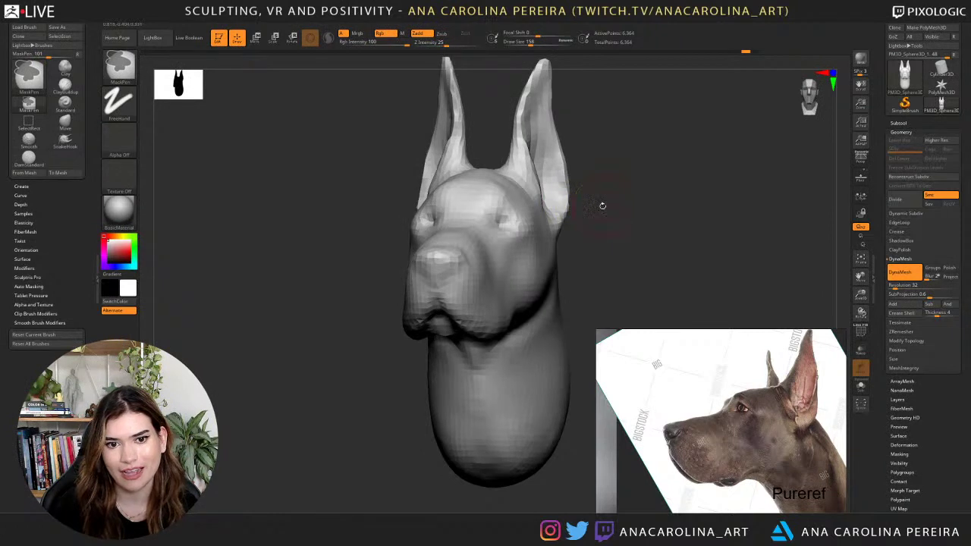
{"action": "key", "text": "ctrl+z"}
{"action": "key", "text": "ctrl+z"}
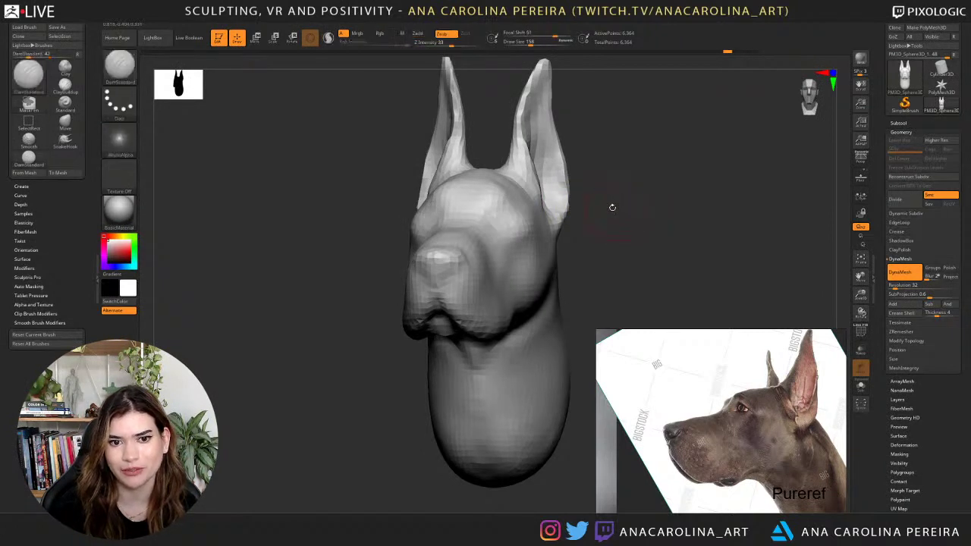
{"action": "key", "text": "ctrl+z"}
Press in both eye sockets with DamStandard, guided by the grey and black Great Dane photos.
{"action": "scroll", "coordinate": [702, 378], "scroll_direction": "down", "scroll_amount": 5}
{"action": "middle_click_drag", "start_coordinate": [695, 395], "coordinate": [793, 394]}
{"action": "scroll", "coordinate": [658, 391], "scroll_direction": "up", "scroll_amount": 4}
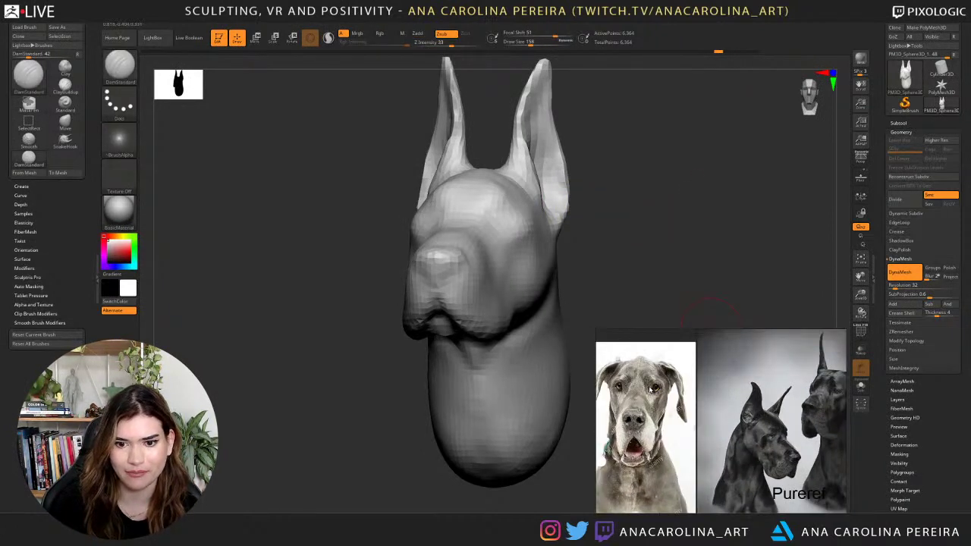
{"action": "left_click_drag", "start_coordinate": [655, 163], "coordinate": [666, 219]}
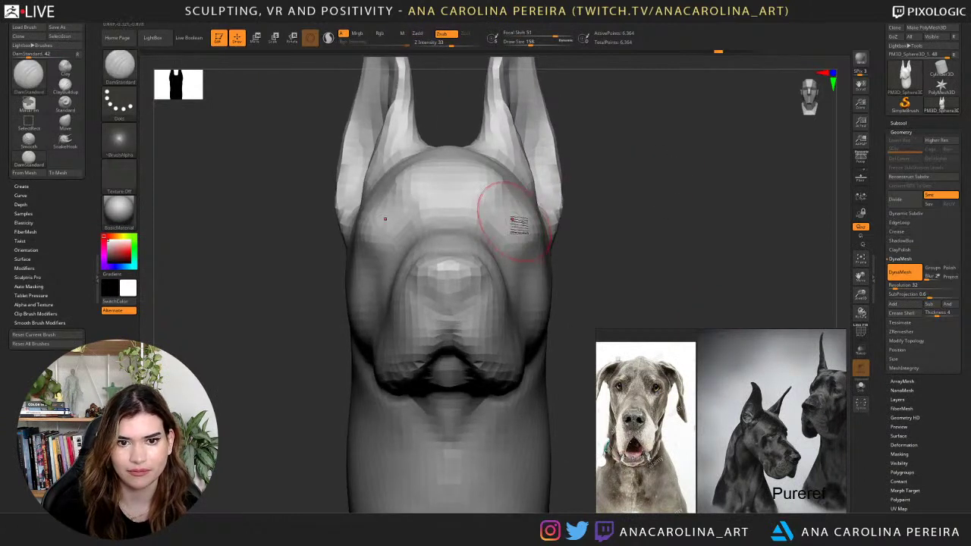
{"action": "mouse_move", "coordinate": [520, 226]}
{"action": "left_mouse_down"}
{"action": "mouse_move", "coordinate": [489, 209]}
{"action": "mouse_move", "coordinate": [531, 225]}
{"action": "left_mouse_up"}
{"action": "left_click_drag", "start_coordinate": [641, 244], "coordinate": [539, 253]}
{"action": "left_click_drag", "start_coordinate": [494, 227], "coordinate": [498, 214]}
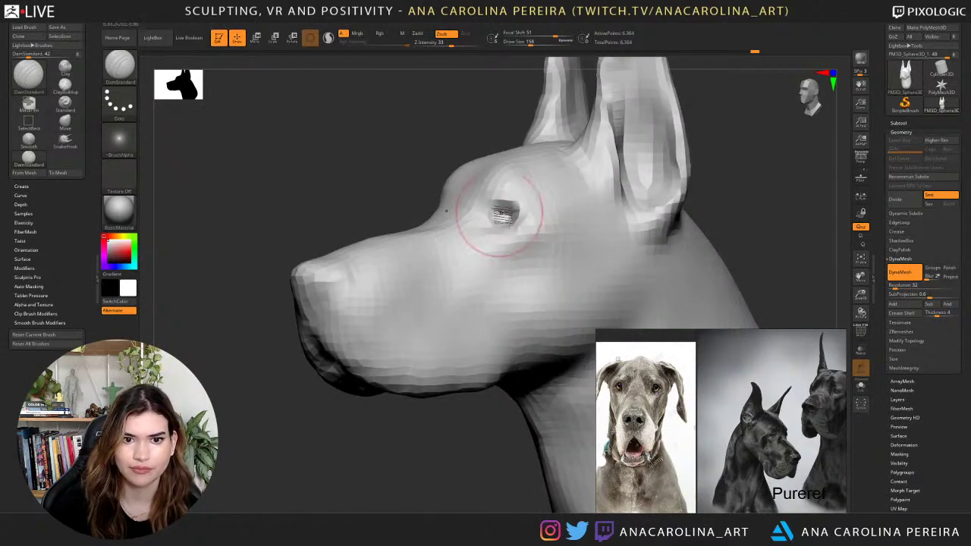
Set the DamStandard draw size to 108 and rework the eye sockets on both sides.
{"action": "key", "text": "f"}
{"action": "mouse_move", "coordinate": [461, 457]}
{"action": "left_mouse_down"}
{"action": "mouse_move", "coordinate": [460, 432]}
{"action": "mouse_move", "coordinate": [486, 425]}
{"action": "left_mouse_up"}
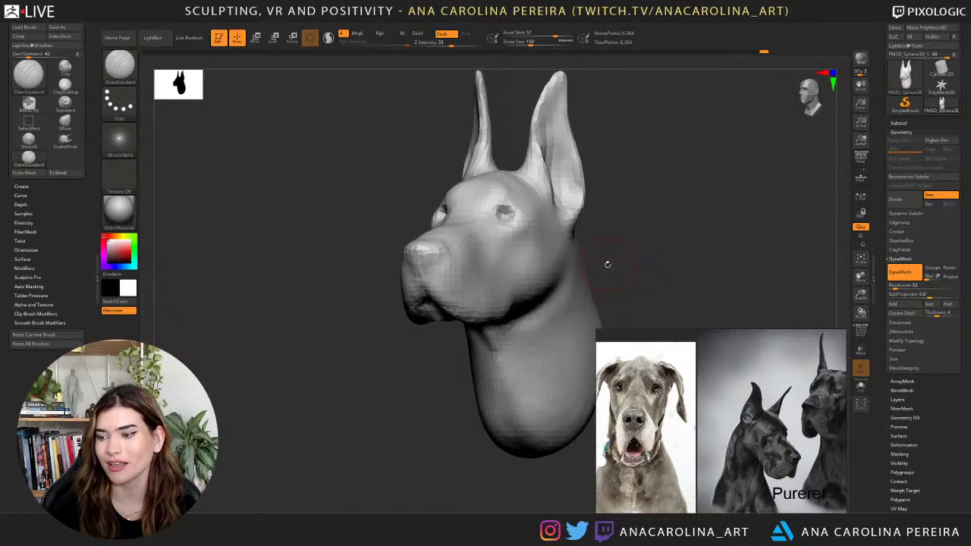
{"action": "left_click_drag", "start_coordinate": [653, 256], "coordinate": [682, 258]}
{"action": "left_click_drag", "start_coordinate": [627, 213], "coordinate": [584, 280], "text": "alt"}
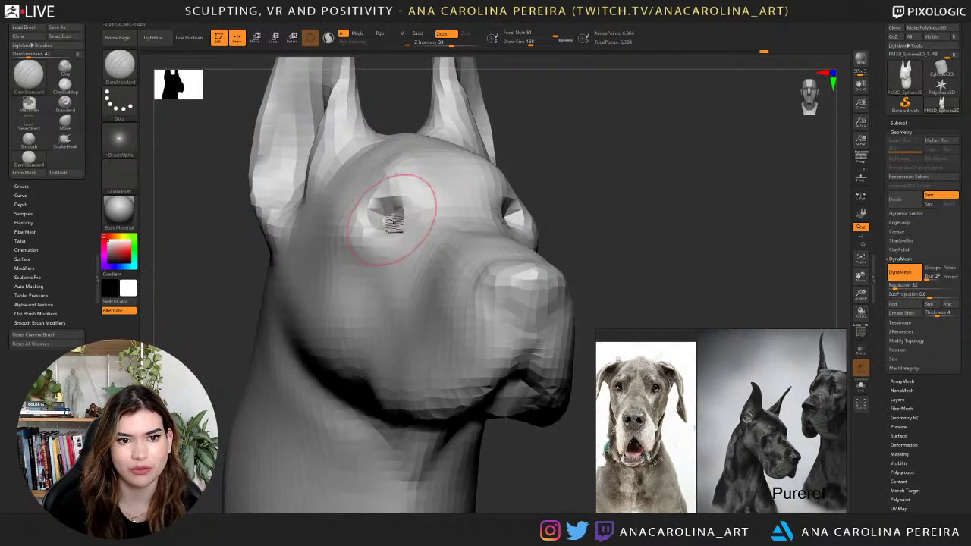
{"action": "key", "text": "space"}
{"action": "mouse_move", "coordinate": [420, 191]}
{"action": "left_mouse_down"}
{"action": "mouse_move", "coordinate": [380, 221]}
{"action": "mouse_move", "coordinate": [380, 211]}
{"action": "mouse_move", "coordinate": [412, 219]}
{"action": "left_mouse_up"}
{"action": "key", "text": "ctrl+z"}
{"action": "key", "text": "space"}
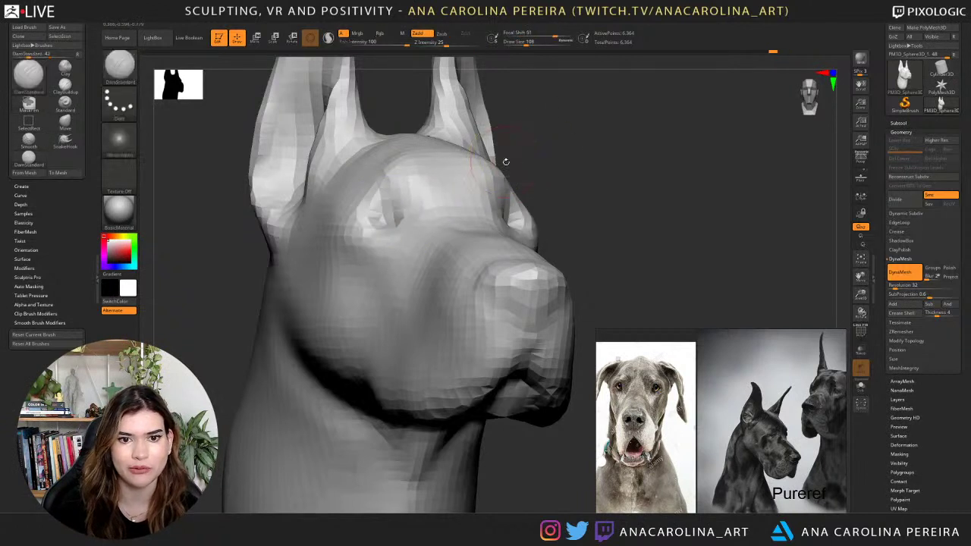
Set the Smooth brush's Z intensity to 32 and soften the rims of the eye sockets.
{"action": "key", "text": "space"}
{"action": "key", "text": "shift"}
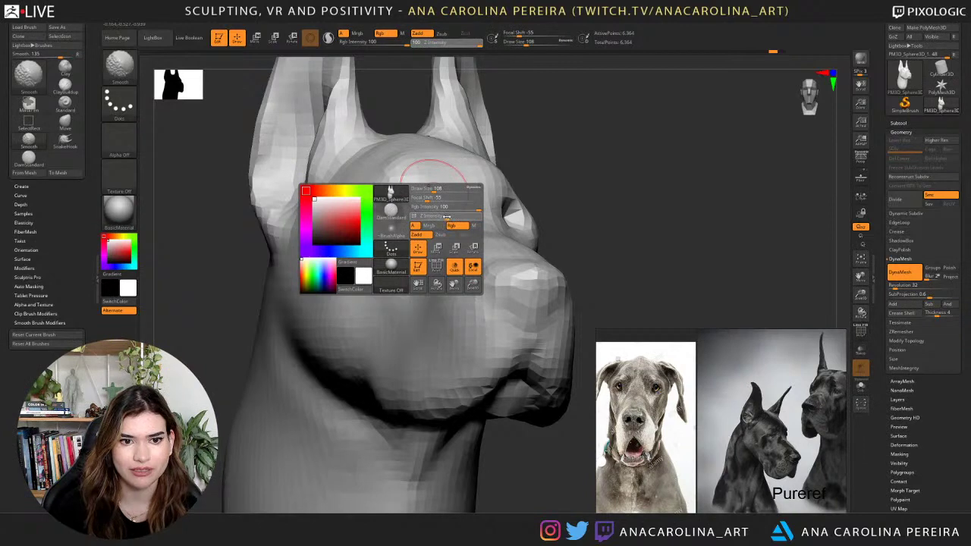
{"action": "left_click_drag", "start_coordinate": [450, 217], "coordinate": [450, 216]}
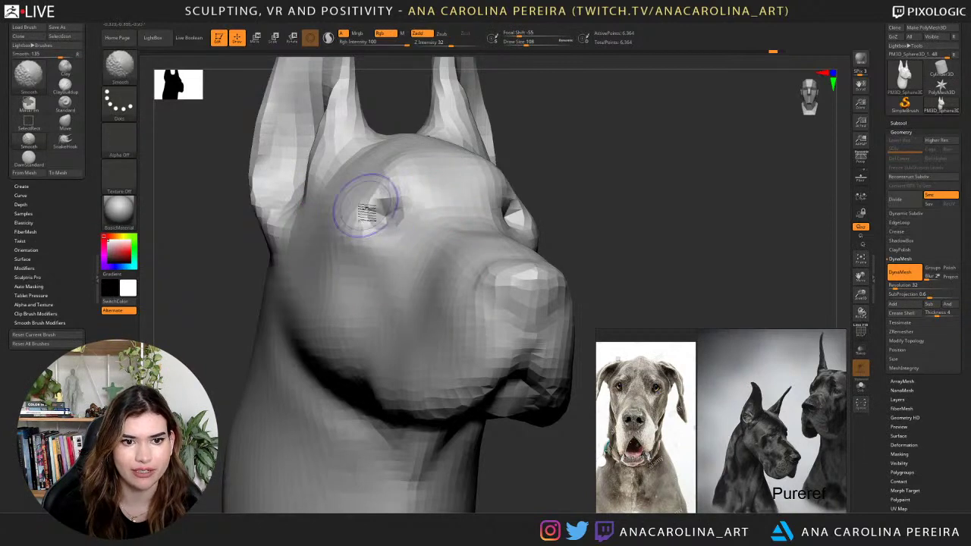
{"action": "left_click_drag", "start_coordinate": [367, 205], "coordinate": [387, 227], "text": "shift"}
Enlarge the grey Great Dane's face in the references and compare its eye placement with the sculpted sockets.
{"action": "left_click_drag", "start_coordinate": [706, 205], "coordinate": [582, 217]}
{"action": "mouse_move", "coordinate": [718, 228]}
{"action": "left_mouse_down", "text": "alt"}
{"action": "mouse_move", "coordinate": [719, 161]}
{"action": "mouse_move", "coordinate": [673, 203]}
{"action": "mouse_move", "coordinate": [698, 220]}
{"action": "mouse_move", "coordinate": [653, 217]}
{"action": "mouse_move", "coordinate": [663, 223]}
{"action": "mouse_move", "coordinate": [644, 205]}
{"action": "mouse_move", "coordinate": [661, 208]}
{"action": "left_mouse_up", "text": "alt"}
{"action": "scroll", "coordinate": [715, 399], "scroll_direction": "down", "scroll_amount": 4}
{"action": "middle_click_drag", "start_coordinate": [734, 427], "coordinate": [669, 435]}
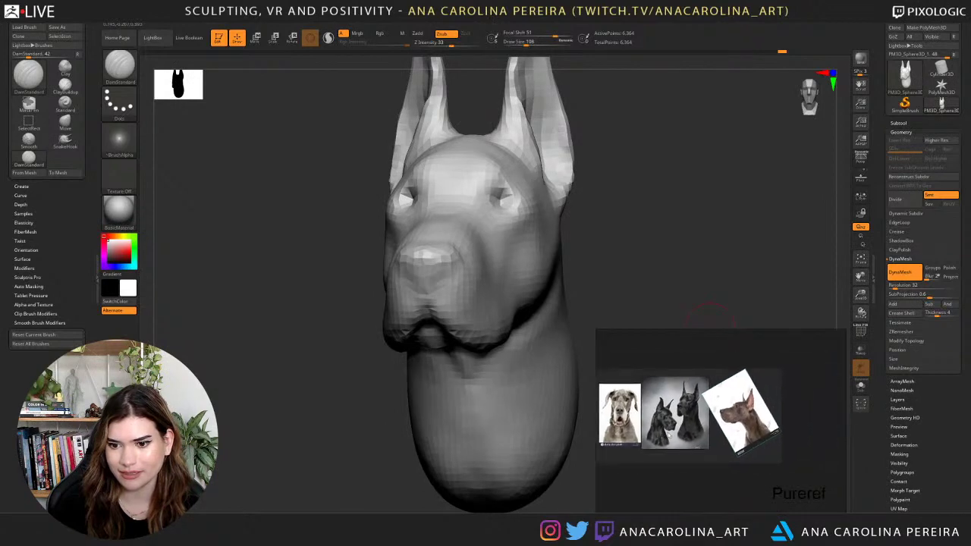
{"action": "scroll", "coordinate": [743, 413], "scroll_direction": "up", "scroll_amount": 8}
{"action": "scroll", "coordinate": [743, 413], "scroll_direction": "down", "scroll_amount": 4}
{"action": "middle_click_drag", "start_coordinate": [608, 412], "coordinate": [772, 415]}
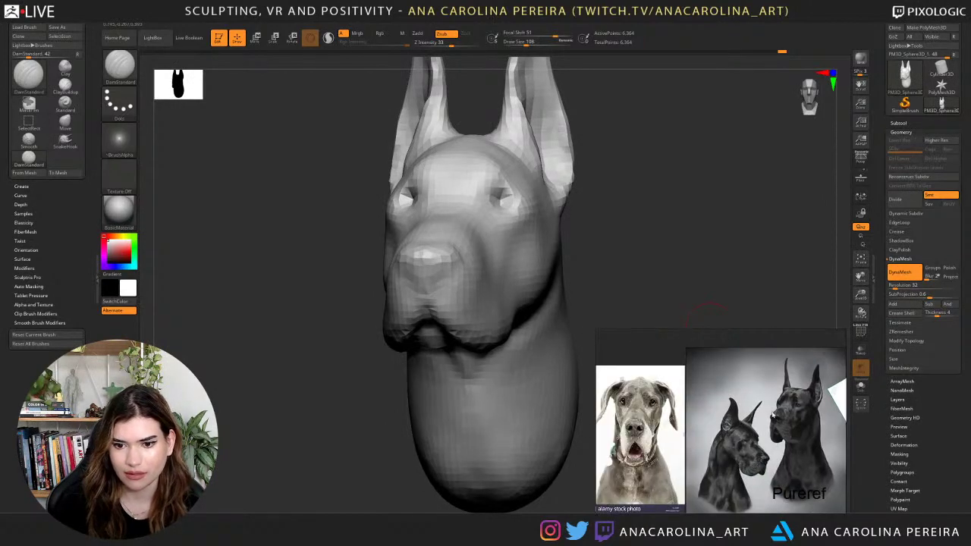
{"action": "double_click", "coordinate": [675, 409]}
{"action": "left_click_drag", "start_coordinate": [686, 185], "coordinate": [655, 196]}
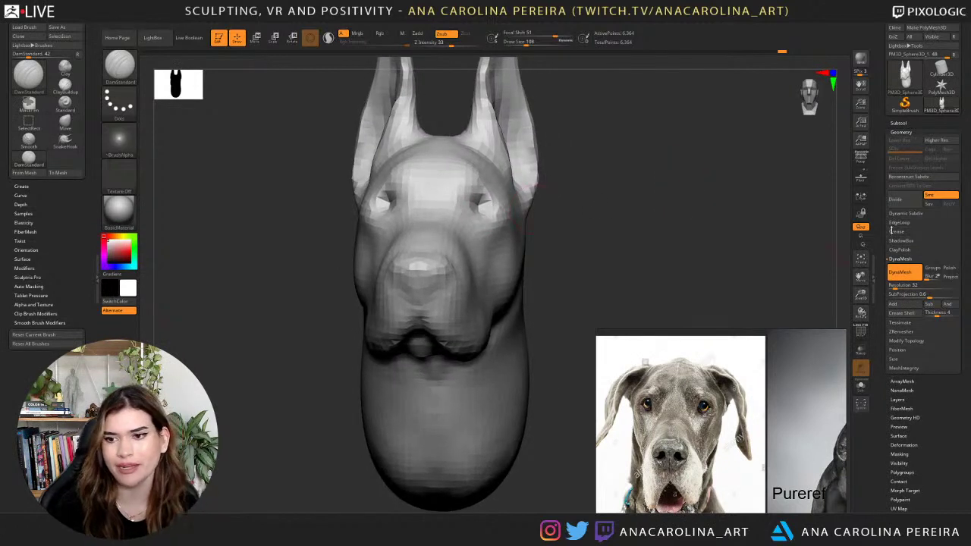
Insert mirrored sphere eyeballs into the eye sockets using the IMM Primitives brush's Insert Sphere mesh.
{"action": "left_click", "coordinate": [899, 122]}
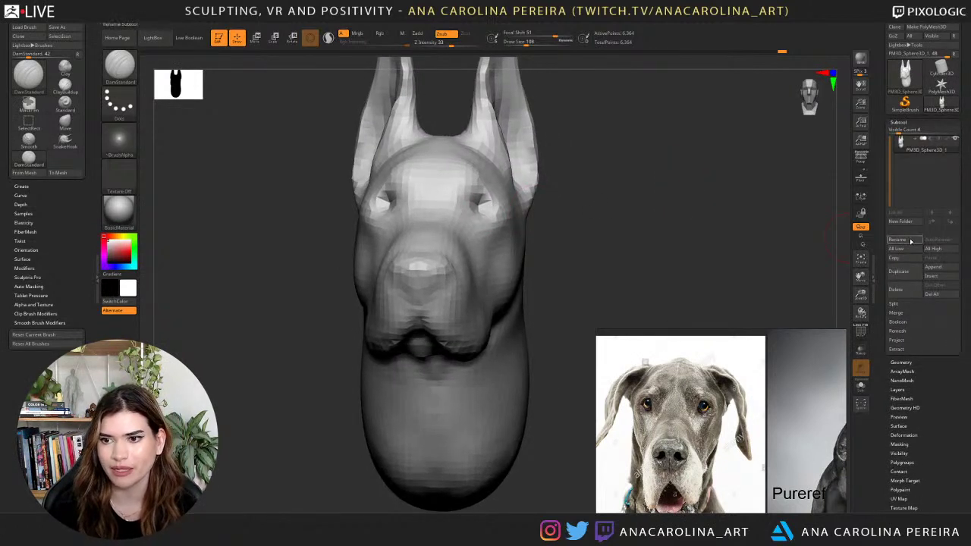
{"action": "left_click", "coordinate": [938, 265]}
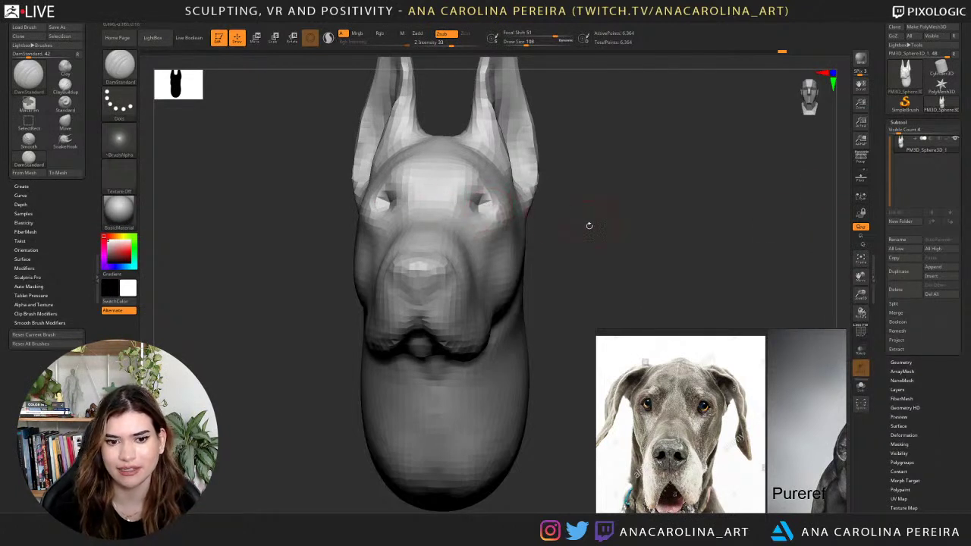
{"action": "key", "text": "b"}
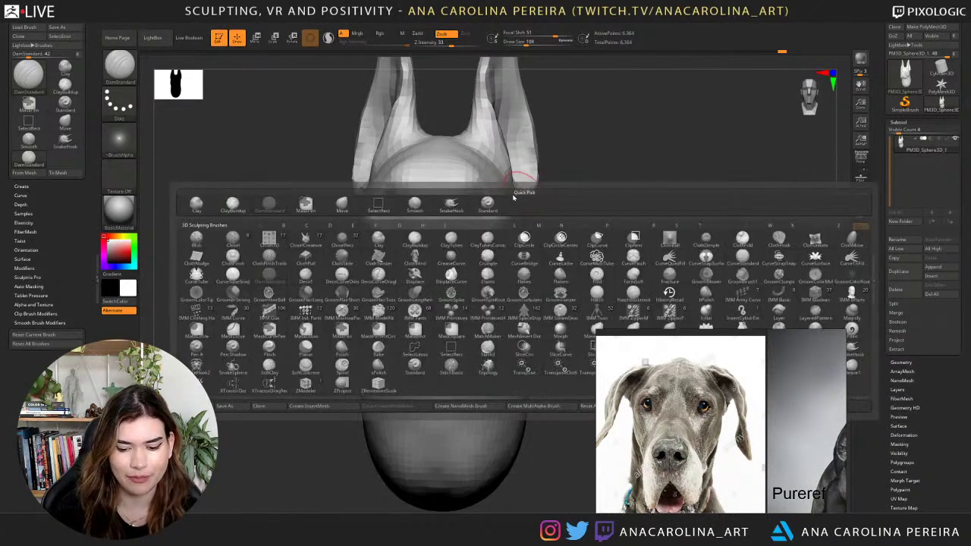
{"action": "key", "text": "i"}
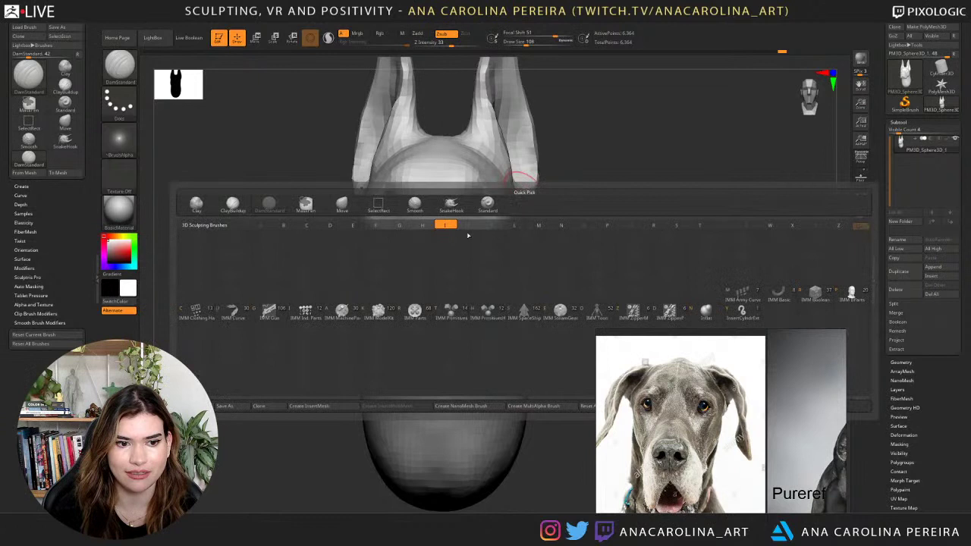
{"action": "left_click", "coordinate": [453, 313]}
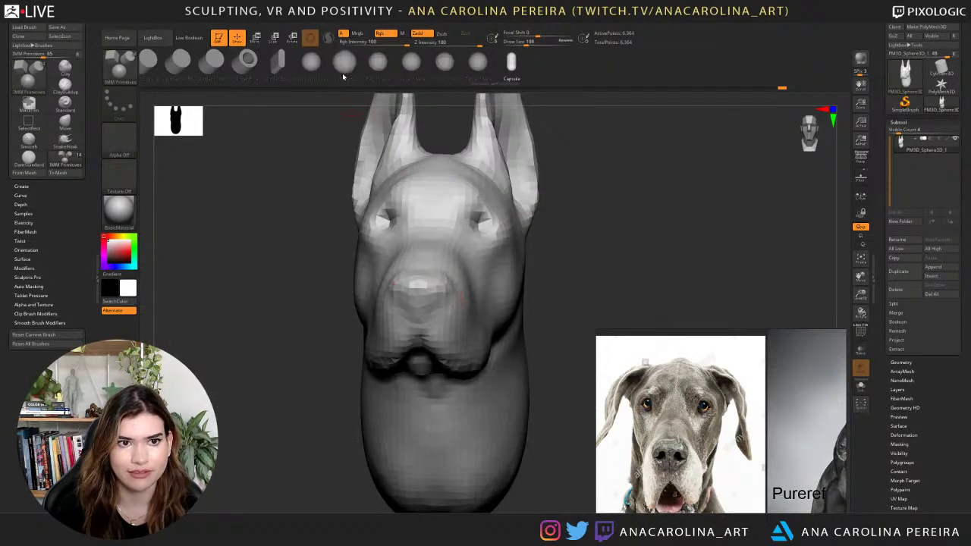
{"action": "left_click", "coordinate": [311, 63]}
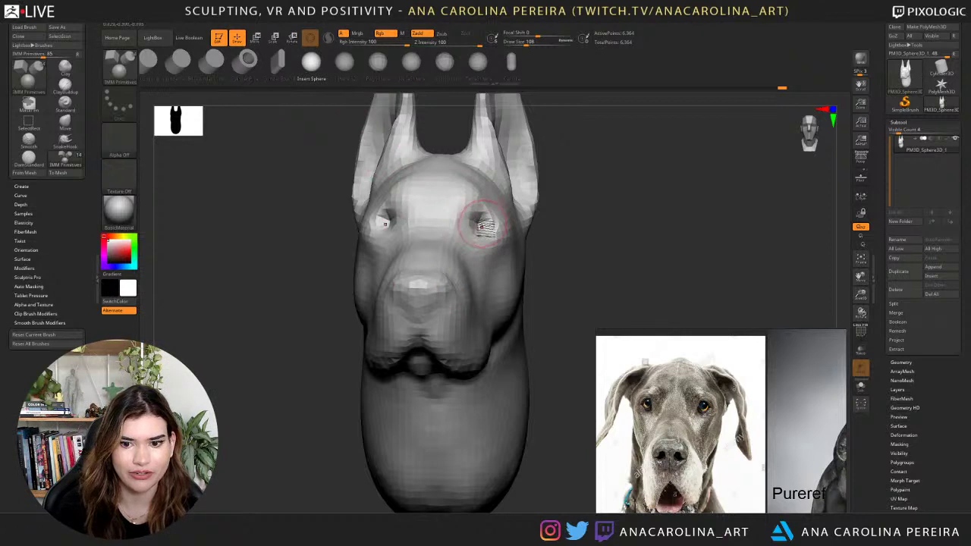
{"action": "left_click_drag", "start_coordinate": [484, 226], "coordinate": [487, 241]}
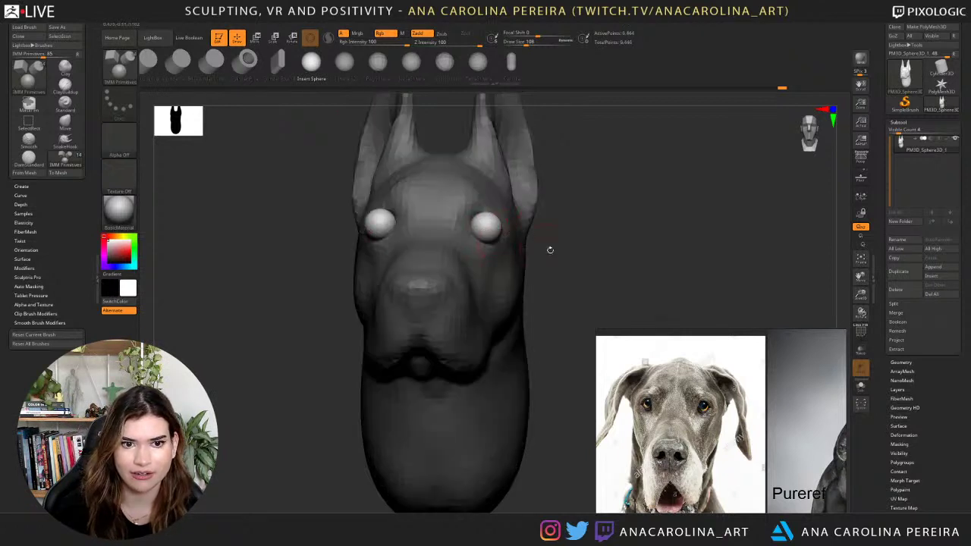
Move and scale the eyeballs with the Gizmo so they sit inside the sockets in side and front views.
{"action": "key", "text": "w"}
{"action": "left_click_drag", "start_coordinate": [551, 251], "coordinate": [528, 249]}
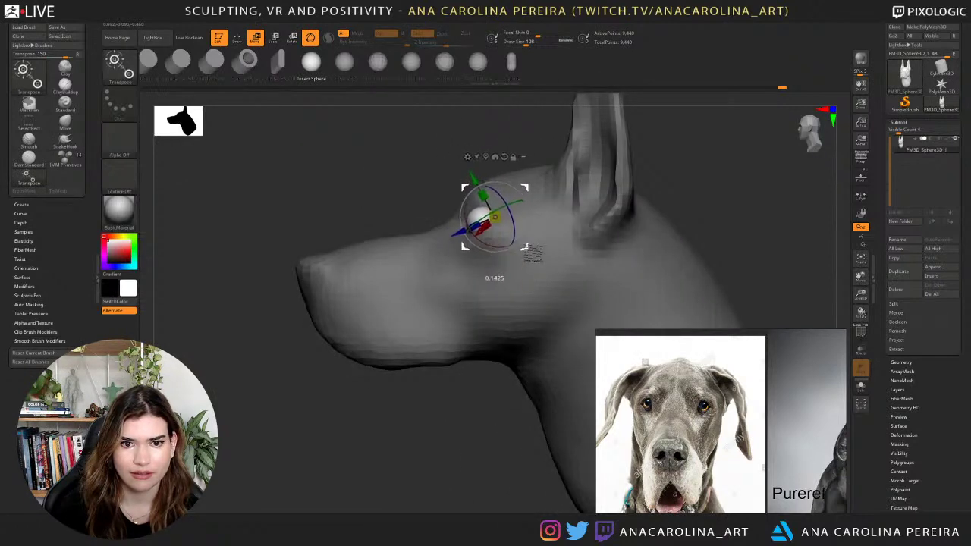
{"action": "left_click_drag", "start_coordinate": [732, 188], "coordinate": [638, 213]}
{"action": "left_click_drag", "start_coordinate": [526, 253], "coordinate": [517, 248]}
{"action": "mouse_move", "coordinate": [550, 247]}
{"action": "left_mouse_down"}
{"action": "mouse_move", "coordinate": [607, 243]}
{"action": "mouse_move", "coordinate": [519, 219]}
{"action": "left_mouse_up"}
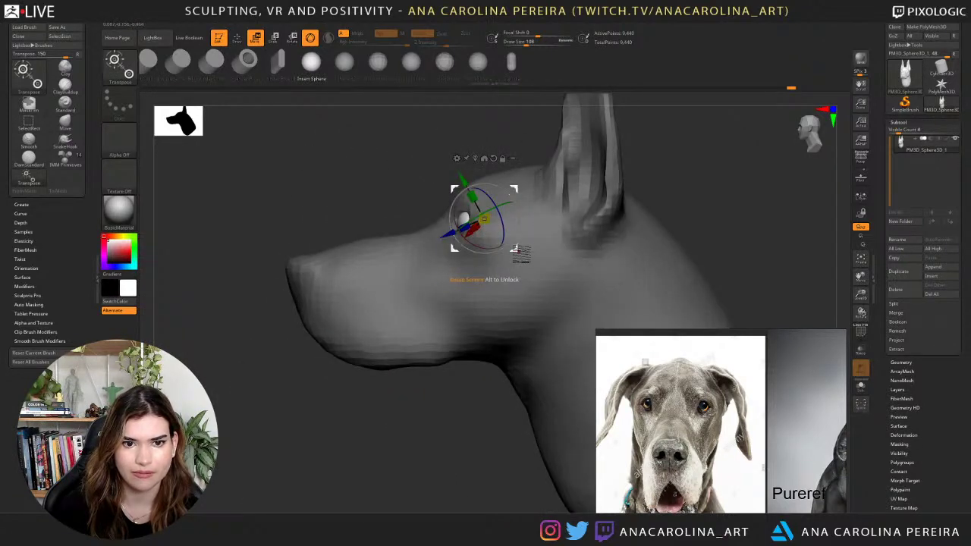
{"action": "left_click_drag", "start_coordinate": [516, 248], "coordinate": [571, 225]}
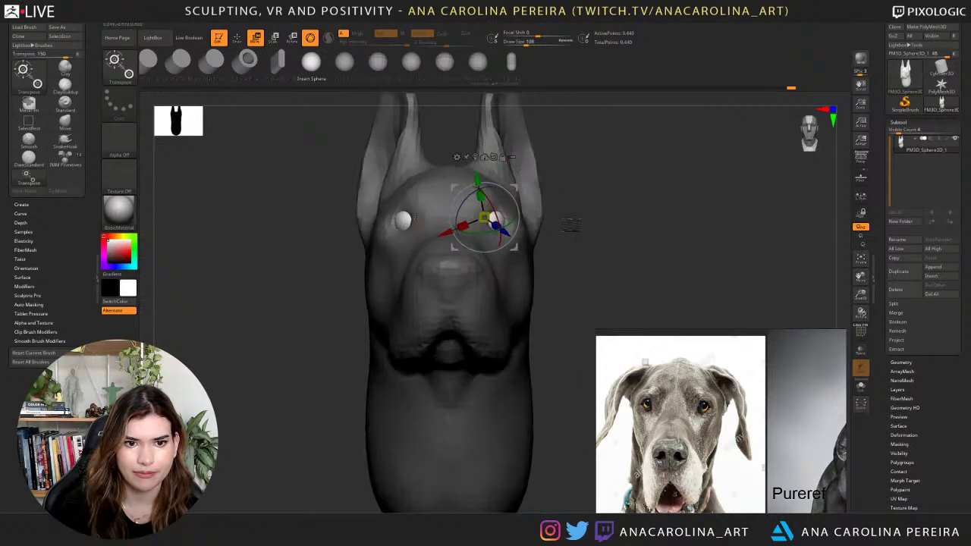
{"action": "left_click_drag", "start_coordinate": [514, 247], "coordinate": [521, 255]}
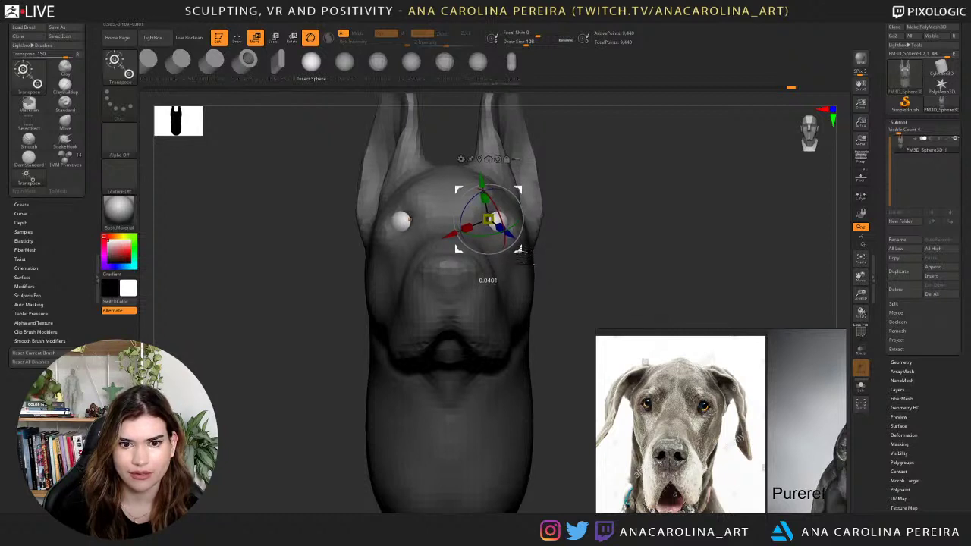
{"action": "mouse_move", "coordinate": [521, 249]}
{"action": "left_mouse_down"}
{"action": "mouse_move", "coordinate": [645, 262]}
{"action": "mouse_move", "coordinate": [575, 260]}
{"action": "left_mouse_up"}
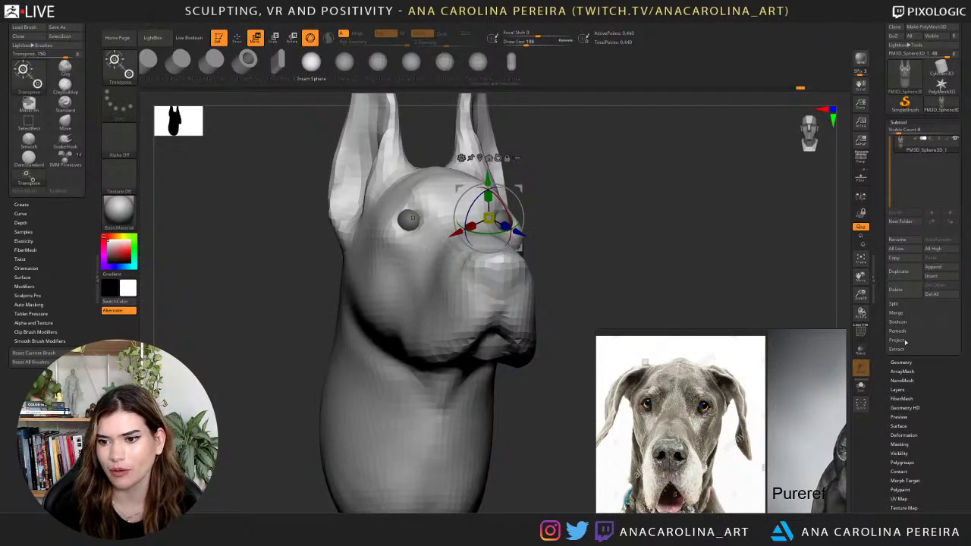
Split the unmasked points to separate the eyeballs from the head, and make the head the active subtool.
{"action": "left_click", "coordinate": [903, 305]}
{"action": "left_click", "coordinate": [906, 339]}
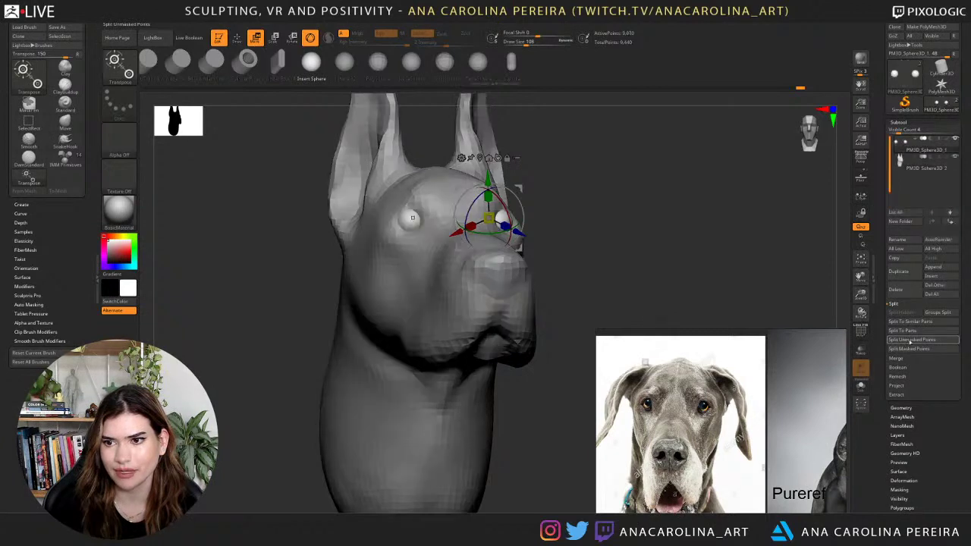
{"action": "left_click_drag", "start_coordinate": [728, 261], "coordinate": [660, 265]}
{"action": "left_click", "coordinate": [527, 295], "text": "alt"}
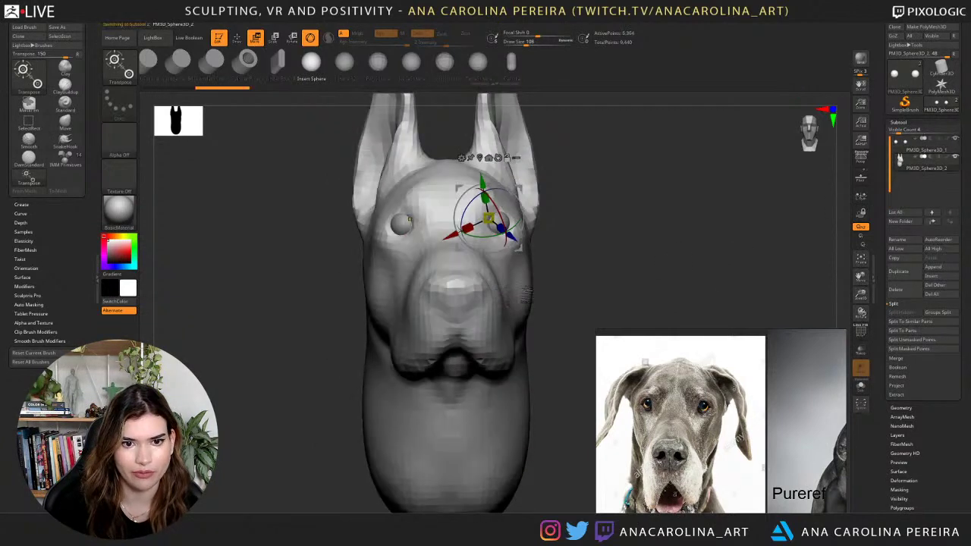
Switch to the SnakeHook brush at draw size 293 and adjust the head's surface beside the eyes.
{"action": "key", "text": "b"}
{"action": "key", "text": "s"}
{"action": "key", "text": "h"}
{"action": "left_click_drag", "start_coordinate": [572, 255], "coordinate": [540, 263]}
{"action": "right_click", "coordinate": [540, 263]}
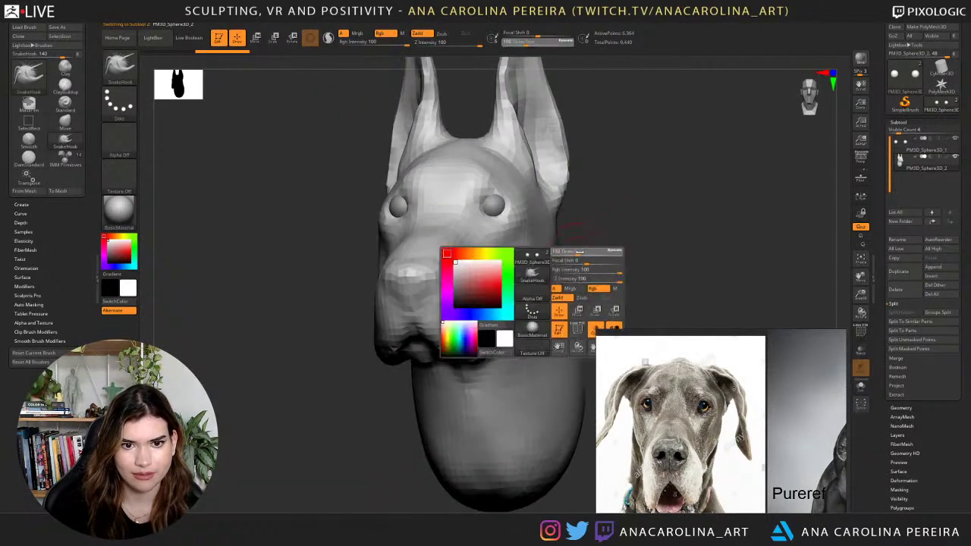
{"action": "left_click_drag", "start_coordinate": [614, 231], "coordinate": [613, 229], "text": "shift"}
{"action": "left_click_drag", "start_coordinate": [523, 194], "coordinate": [527, 187]}
{"action": "key", "text": "space"}
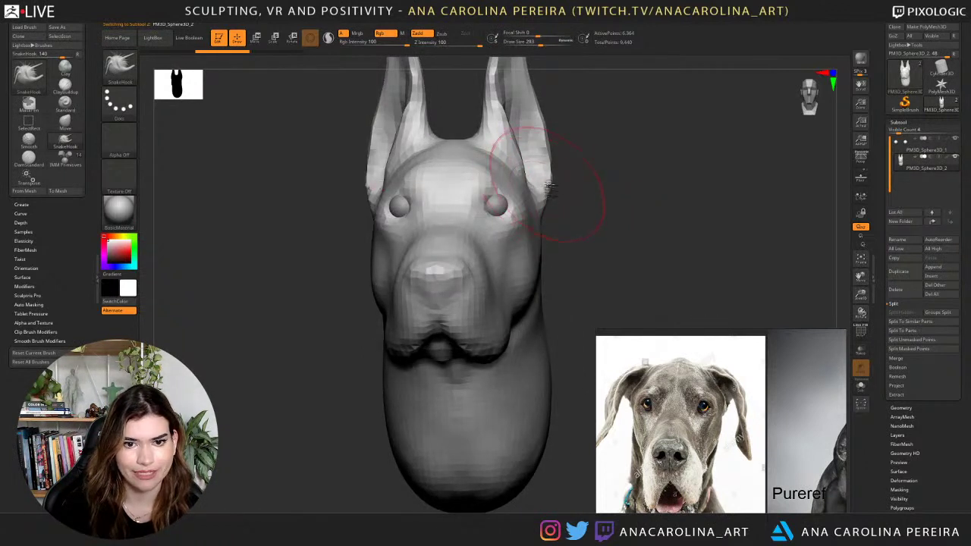
{"action": "left_click", "coordinate": [506, 203], "text": "alt"}
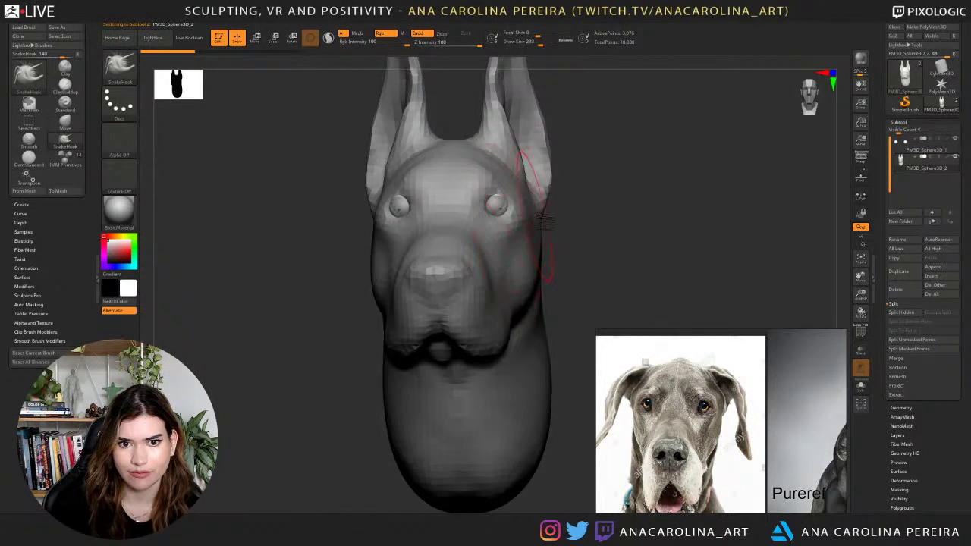
{"action": "mouse_move", "coordinate": [548, 263]}
{"action": "left_mouse_down"}
{"action": "mouse_move", "coordinate": [569, 267]}
{"action": "mouse_move", "coordinate": [564, 238]}
{"action": "left_mouse_up"}
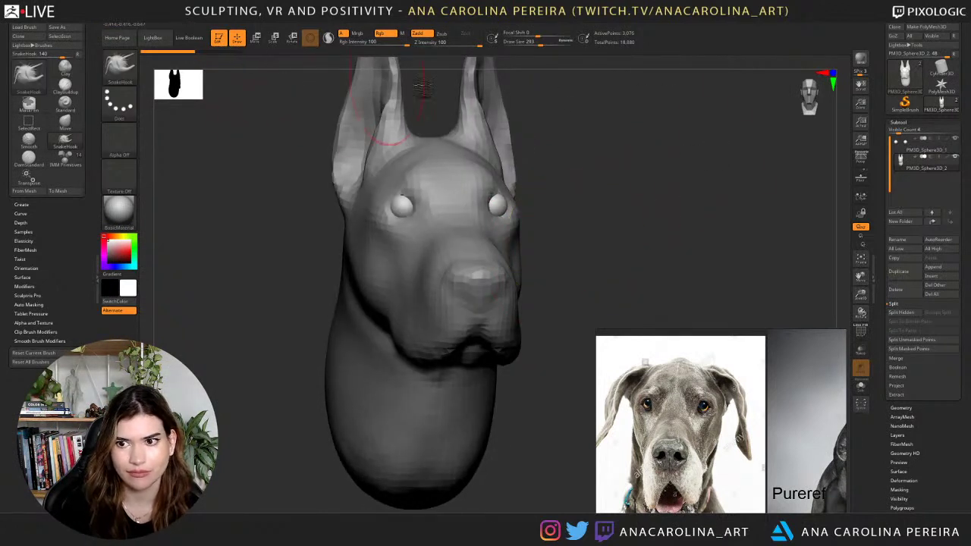
{"action": "left_click", "coordinate": [900, 158]}
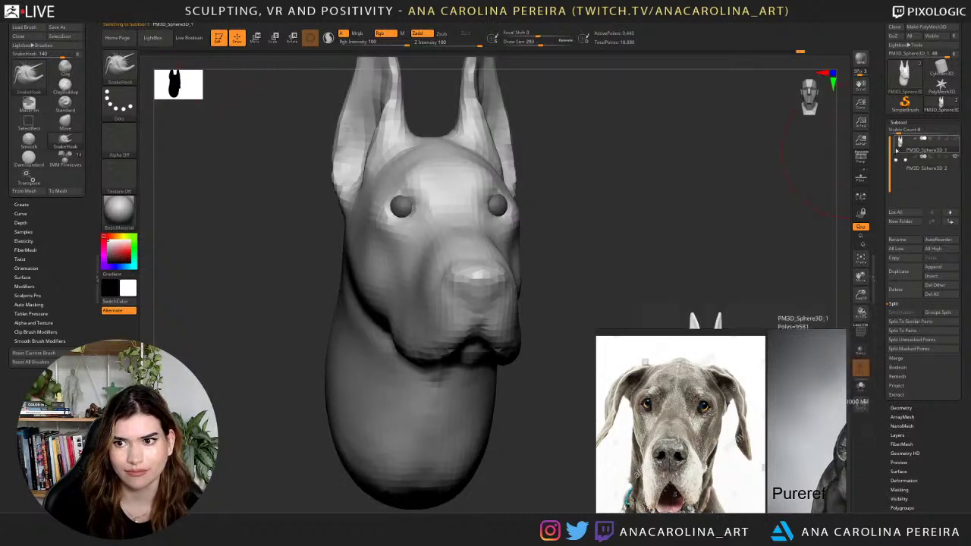
Set the SnakeHook draw size to 167 and reshape the brows and skin around the eyeballs from several angles.
{"action": "left_click_drag", "start_coordinate": [548, 203], "coordinate": [520, 200]}
{"action": "key", "text": "space"}
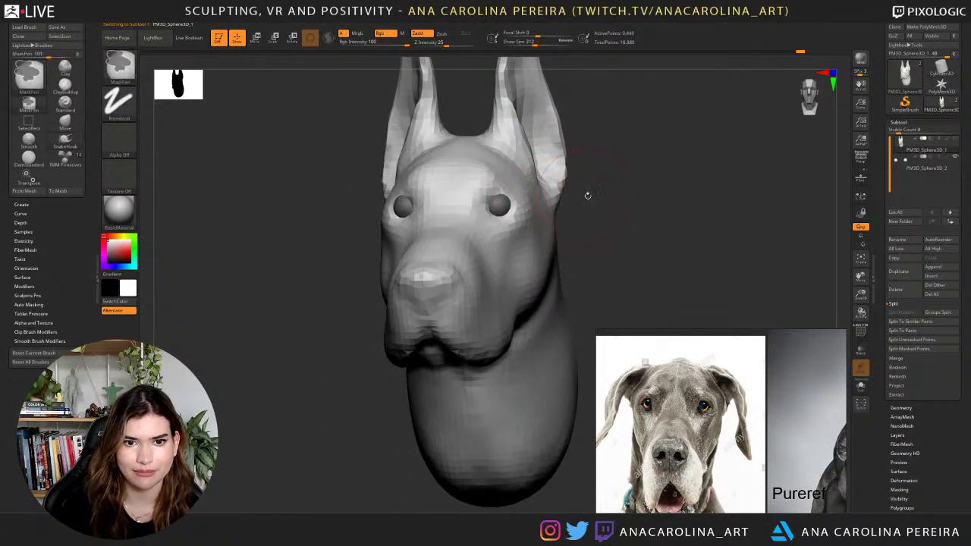
{"action": "mouse_move", "coordinate": [589, 195]}
{"action": "left_mouse_down"}
{"action": "mouse_move", "coordinate": [620, 213]}
{"action": "mouse_move", "coordinate": [601, 209]}
{"action": "left_mouse_up"}
{"action": "key", "text": "space"}
{"action": "left_click_drag", "start_coordinate": [608, 210], "coordinate": [585, 208]}
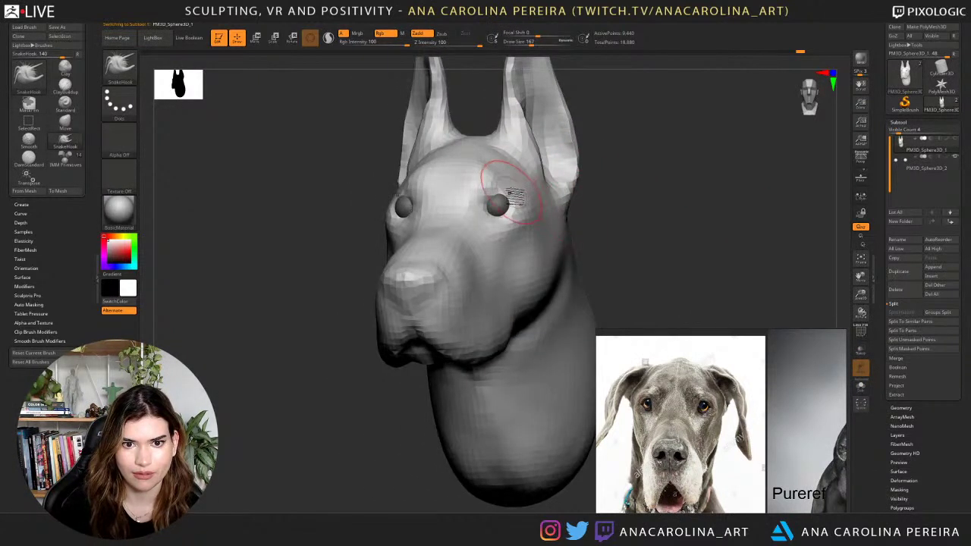
{"action": "left_click_drag", "start_coordinate": [511, 192], "coordinate": [522, 189]}
{"action": "left_click_drag", "start_coordinate": [582, 200], "coordinate": [600, 200]}
{"action": "mouse_move", "coordinate": [530, 172]}
{"action": "left_mouse_down"}
{"action": "mouse_move", "coordinate": [604, 199]}
{"action": "mouse_move", "coordinate": [639, 199]}
{"action": "left_mouse_up"}
{"action": "left_click_drag", "start_coordinate": [432, 196], "coordinate": [427, 190], "text": "shift"}
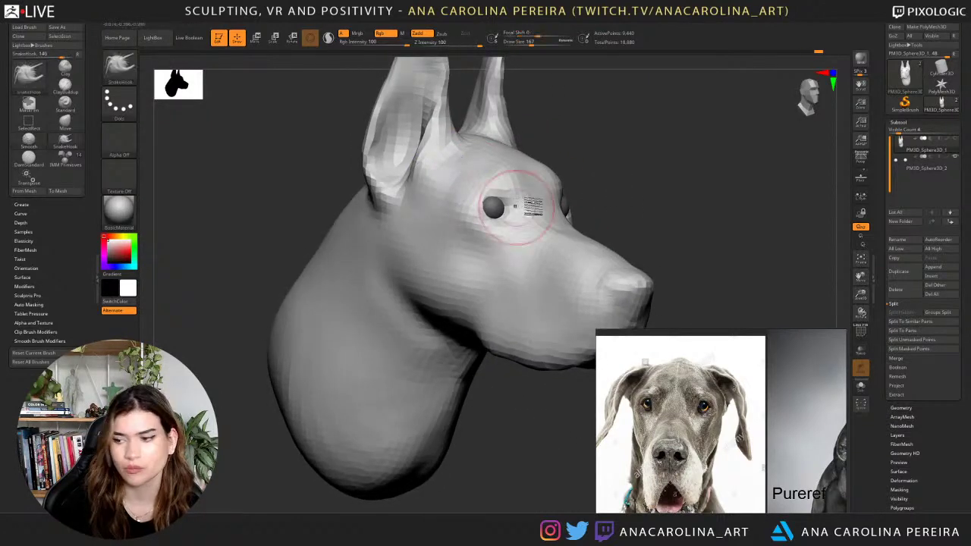
{"action": "left_click_drag", "start_coordinate": [588, 188], "coordinate": [599, 161], "text": "alt"}
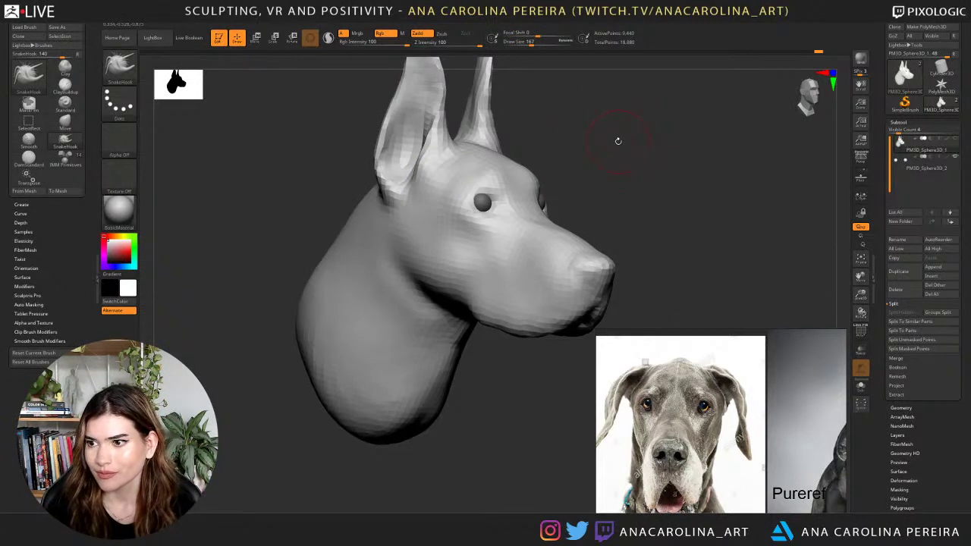
{"action": "left_click_drag", "start_coordinate": [633, 164], "coordinate": [635, 141]}
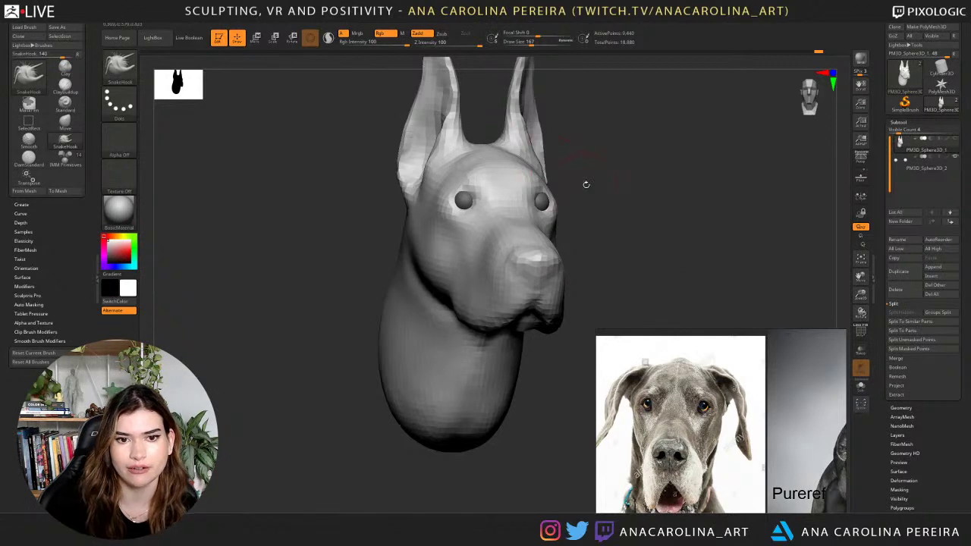
Smooth the head's surface, then switch to the ClayBuildup brush and build up the cheeks behind and below the eyes.
{"action": "left_click_drag", "start_coordinate": [585, 184], "coordinate": [307, 213]}
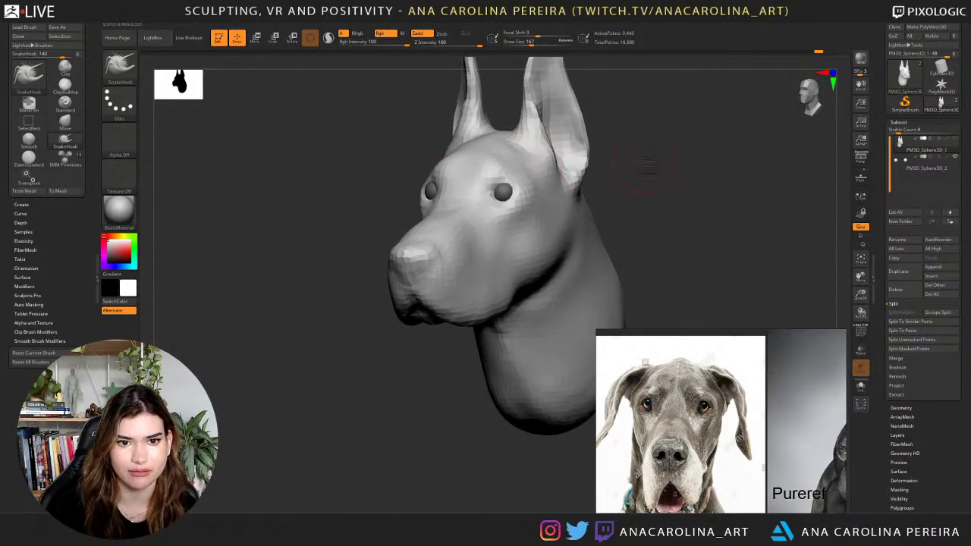
{"action": "left_click_drag", "start_coordinate": [592, 165], "coordinate": [627, 155], "text": "shift"}
{"action": "key", "text": "b"}
{"action": "key", "text": "c"}
{"action": "key", "text": "b"}
{"action": "mouse_move", "coordinate": [563, 177]}
{"action": "left_mouse_down"}
{"action": "mouse_move", "coordinate": [597, 208]}
{"action": "mouse_move", "coordinate": [503, 217]}
{"action": "left_mouse_up"}
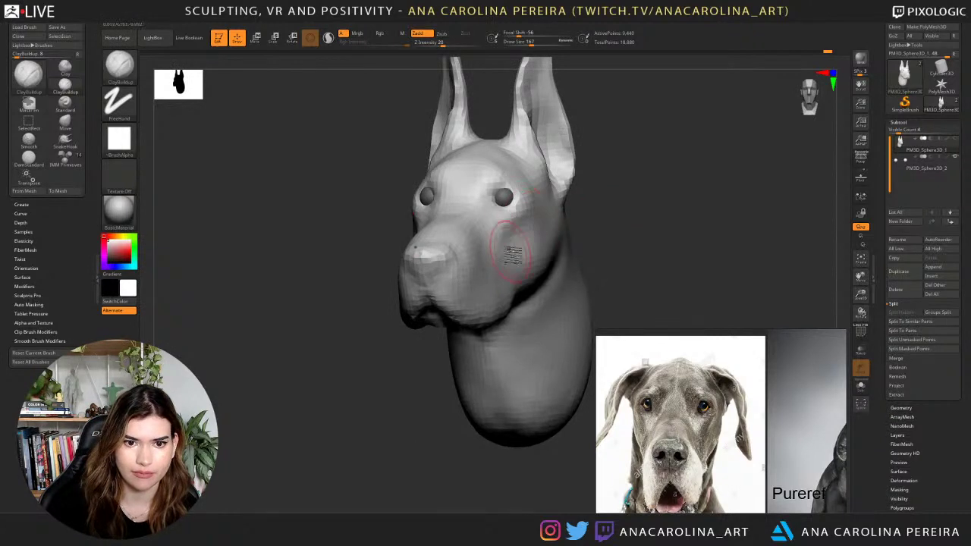
{"action": "left_click_drag", "start_coordinate": [613, 206], "coordinate": [573, 208]}
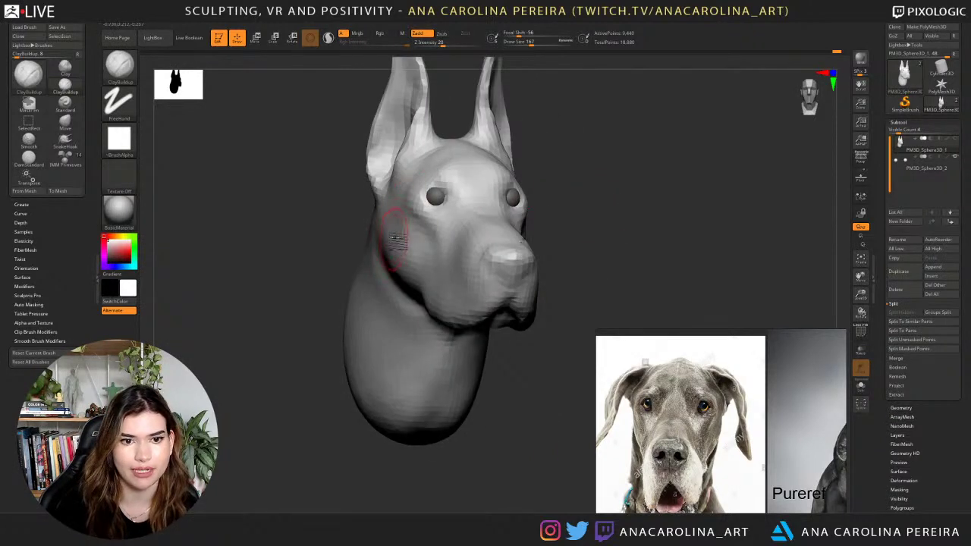
{"action": "left_click_drag", "start_coordinate": [402, 256], "coordinate": [403, 243]}
Set the ClayBuildup draw size to 202 and build up and smooth the area below the ears and along the muzzle.
{"action": "key", "text": "s"}
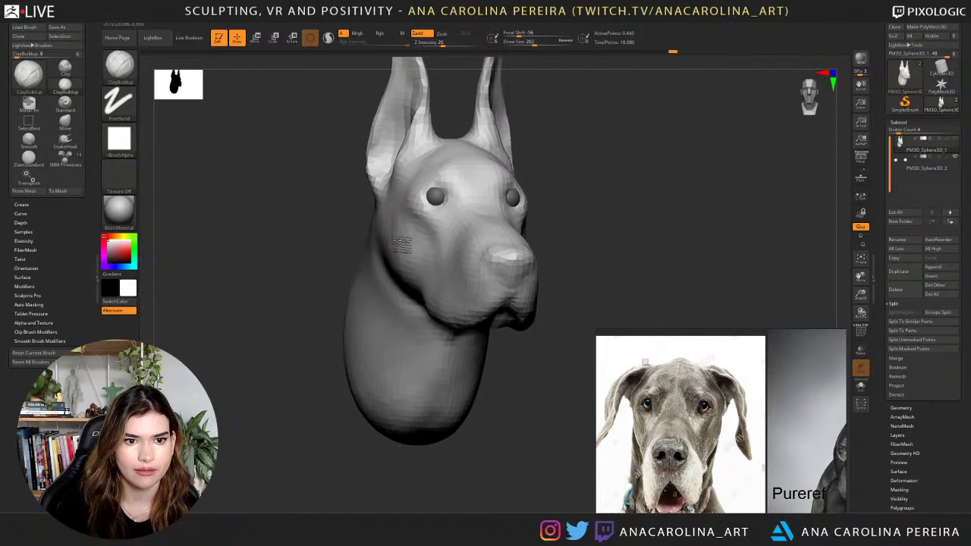
{"action": "left_click_drag", "start_coordinate": [634, 225], "coordinate": [541, 239]}
{"action": "left_click_drag", "start_coordinate": [584, 213], "coordinate": [574, 225]}
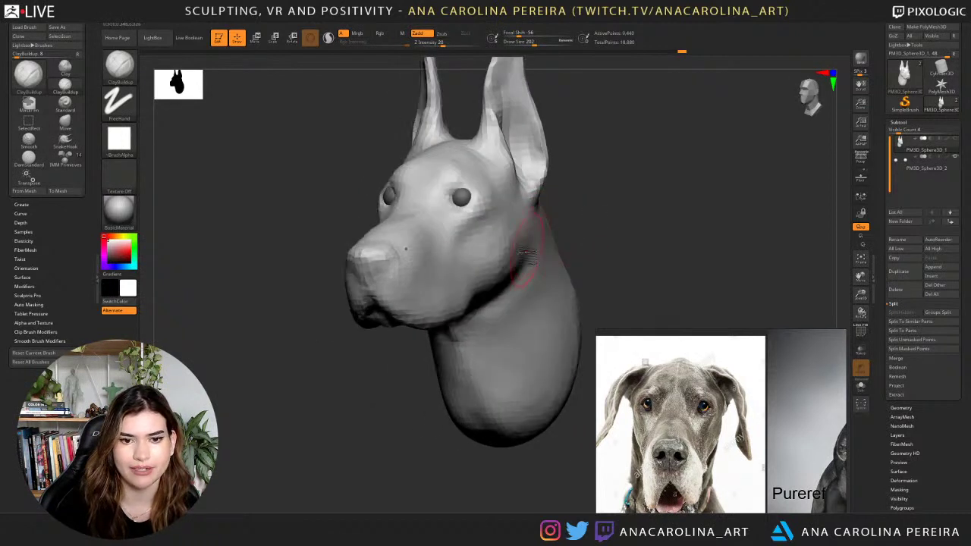
{"action": "left_click_drag", "start_coordinate": [528, 254], "coordinate": [536, 229]}
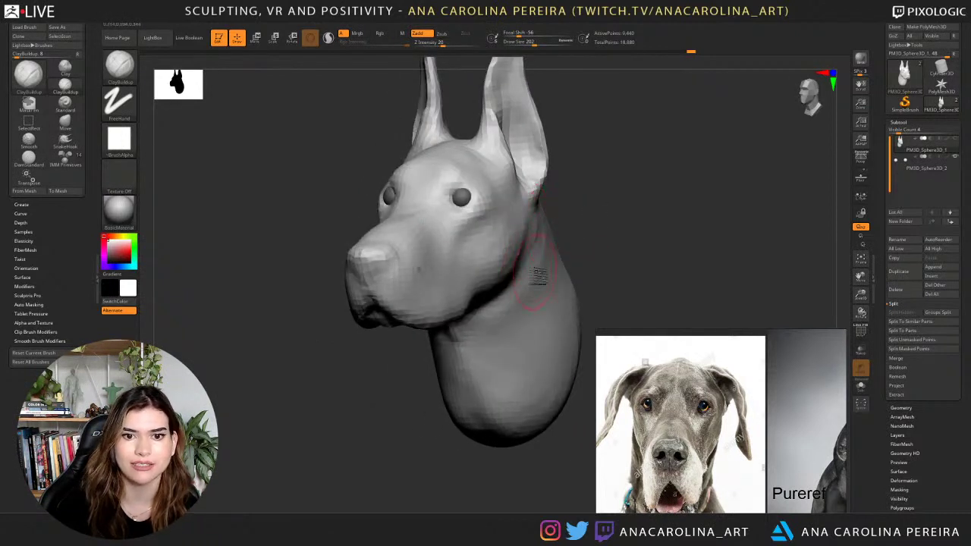
{"action": "left_click_drag", "start_coordinate": [538, 275], "coordinate": [544, 232], "text": "shift"}
{"action": "mouse_move", "coordinate": [589, 307]}
{"action": "left_mouse_down"}
{"action": "mouse_move", "coordinate": [614, 271]}
{"action": "mouse_move", "coordinate": [556, 253]}
{"action": "mouse_move", "coordinate": [491, 282]}
{"action": "left_mouse_up"}
{"action": "left_click_drag", "start_coordinate": [575, 271], "coordinate": [520, 276]}
{"action": "left_click_drag", "start_coordinate": [504, 285], "coordinate": [491, 294]}
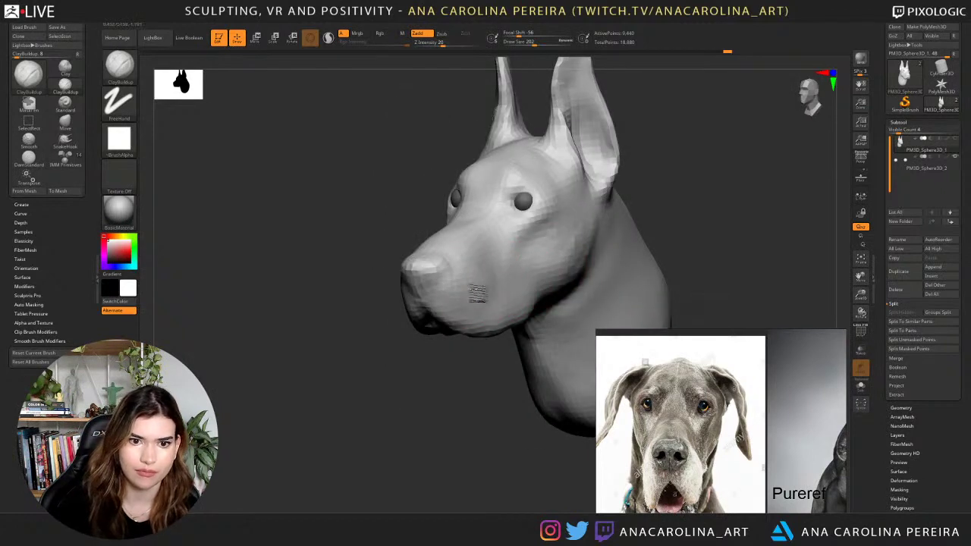
Set the ClayBuildup draw size to 112 and add volume to the skin around the outer corners of the eyes.
{"action": "mouse_move", "coordinate": [478, 296]}
{"action": "right_mouse_down"}
{"action": "mouse_move", "coordinate": [506, 364]}
{"action": "mouse_move", "coordinate": [519, 358]}
{"action": "mouse_move", "coordinate": [631, 232]}
{"action": "mouse_move", "coordinate": [614, 250]}
{"action": "mouse_move", "coordinate": [620, 227]}
{"action": "mouse_move", "coordinate": [607, 217]}
{"action": "right_mouse_up"}
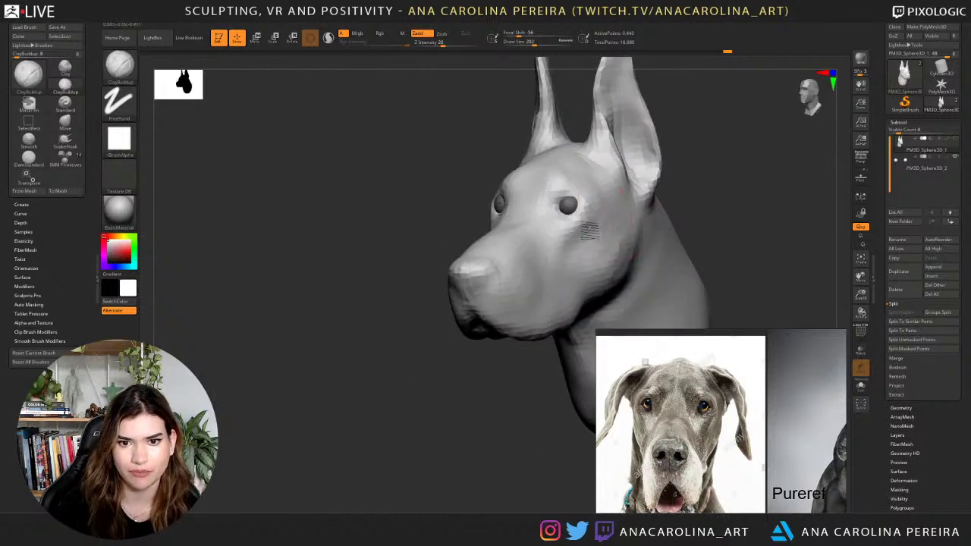
{"action": "key", "text": "s"}
{"action": "left_click_drag", "start_coordinate": [586, 209], "coordinate": [574, 198]}
{"action": "key", "text": "s"}
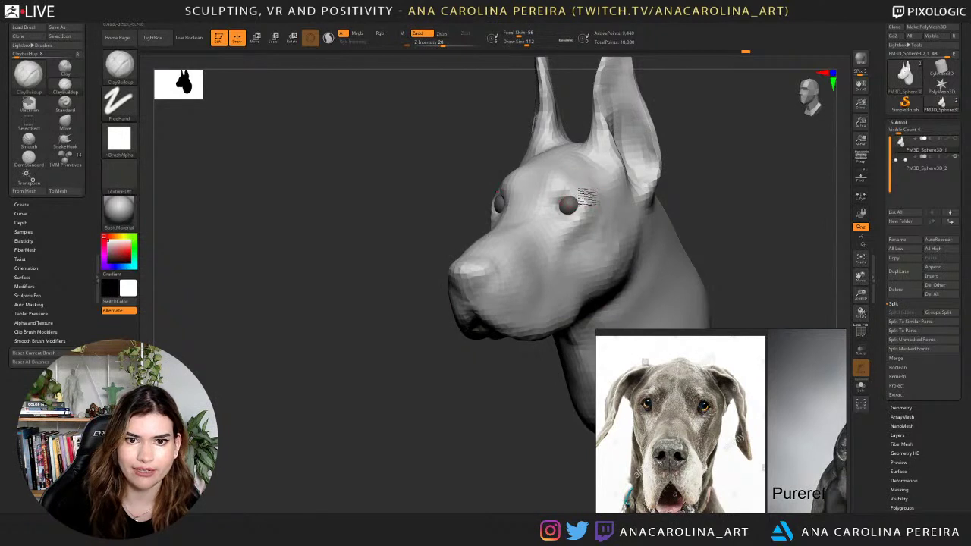
{"action": "mouse_move", "coordinate": [584, 195]}
{"action": "right_mouse_down"}
{"action": "mouse_move", "coordinate": [706, 188]}
{"action": "mouse_move", "coordinate": [466, 156]}
{"action": "right_mouse_up"}
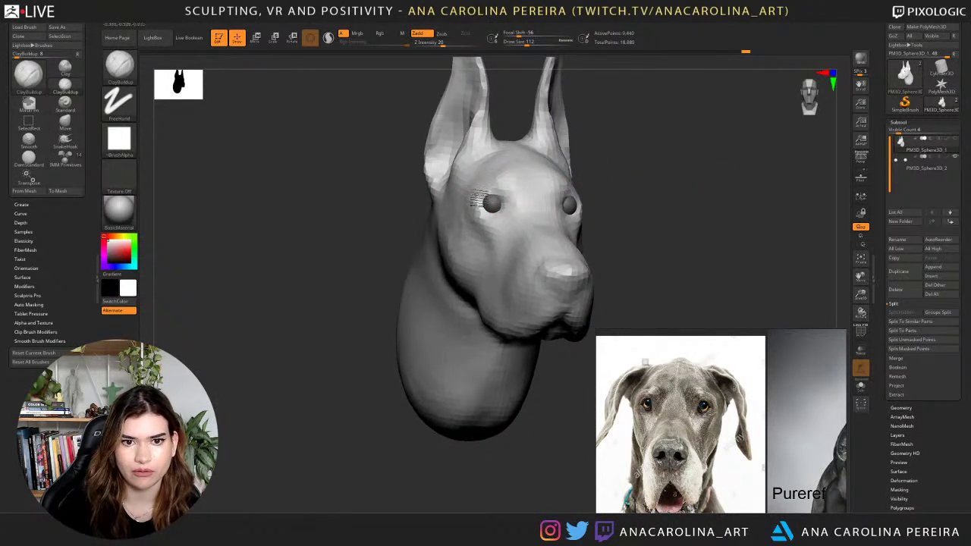
{"action": "mouse_move", "coordinate": [531, 179]}
{"action": "right_mouse_down"}
{"action": "mouse_move", "coordinate": [626, 167]}
{"action": "mouse_move", "coordinate": [711, 182]}
{"action": "mouse_move", "coordinate": [562, 195]}
{"action": "right_mouse_up"}
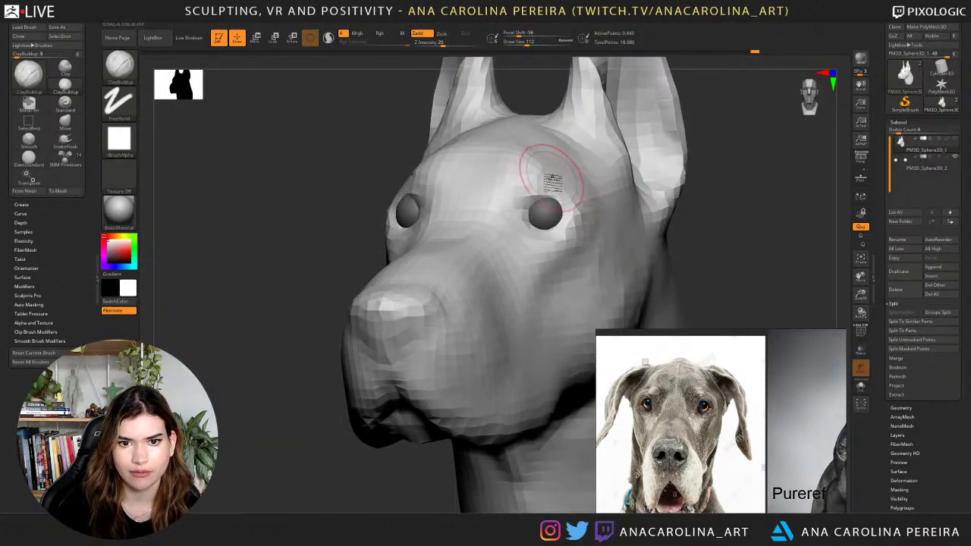
Raise the ClayBuildup Z Intensity to 44 and build up the brows and forehead above the eyes from several angles.
{"action": "key", "text": "space"}
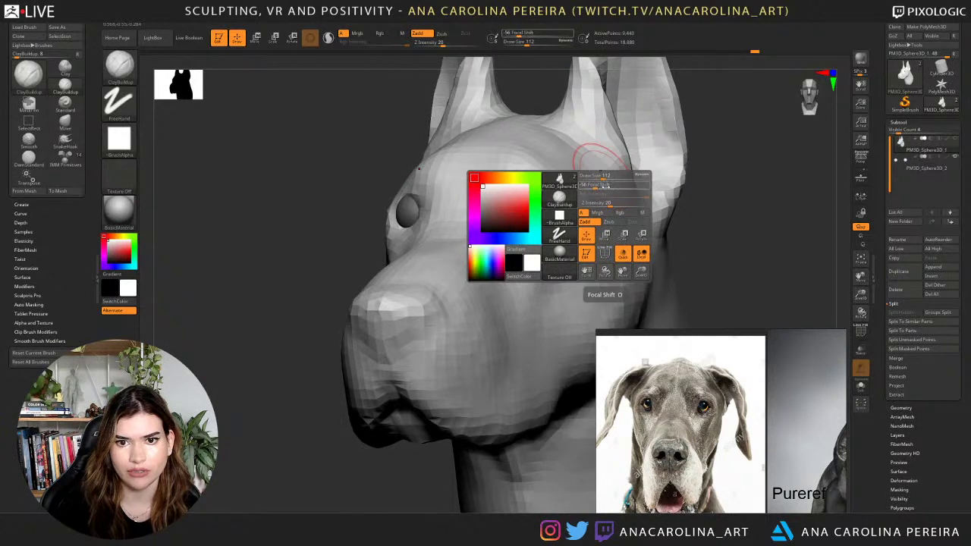
{"action": "left_click_drag", "start_coordinate": [610, 203], "coordinate": [624, 203]}
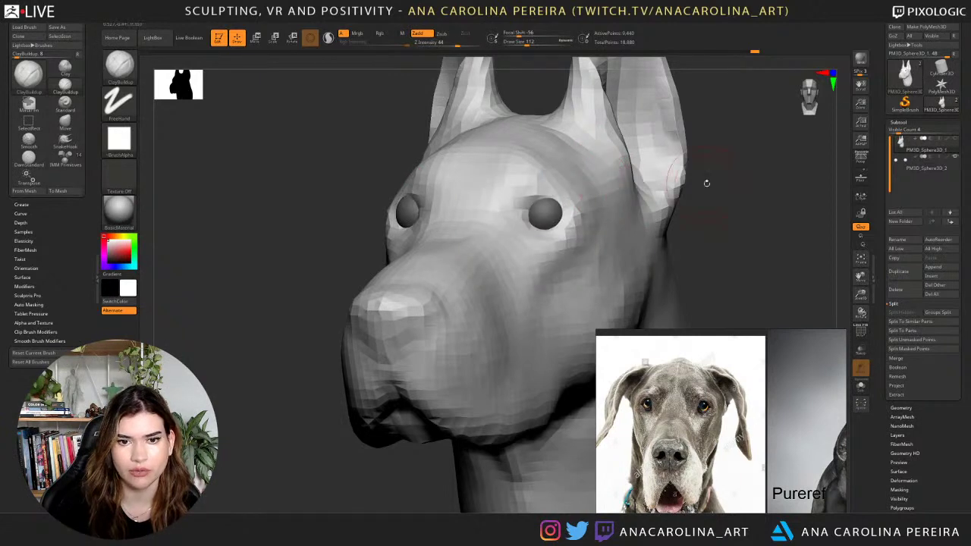
{"action": "left_click_drag", "start_coordinate": [707, 182], "coordinate": [782, 185]}
{"action": "left_click_drag", "start_coordinate": [548, 183], "coordinate": [525, 169]}
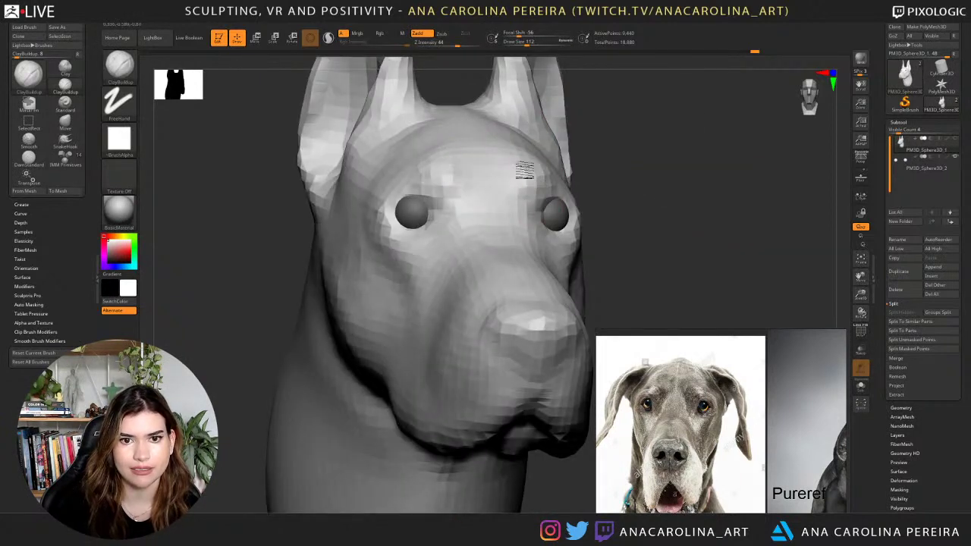
{"action": "mouse_move", "coordinate": [599, 186]}
{"action": "left_mouse_down", "text": "alt"}
{"action": "mouse_move", "coordinate": [593, 149]}
{"action": "mouse_move", "coordinate": [631, 182]}
{"action": "left_mouse_up", "text": "alt"}
{"action": "right_click_drag", "start_coordinate": [599, 148], "coordinate": [574, 159]}
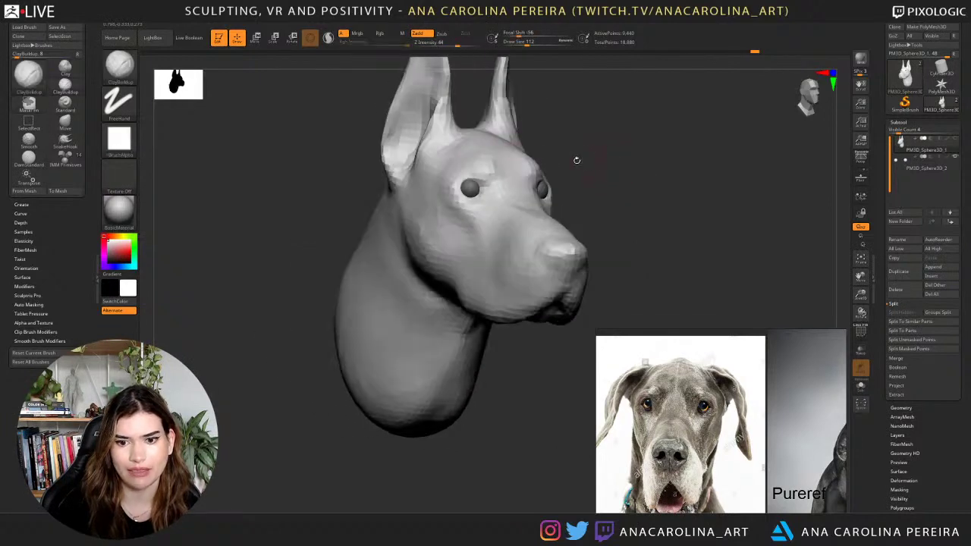
{"action": "right_click_drag", "start_coordinate": [505, 152], "coordinate": [548, 133]}
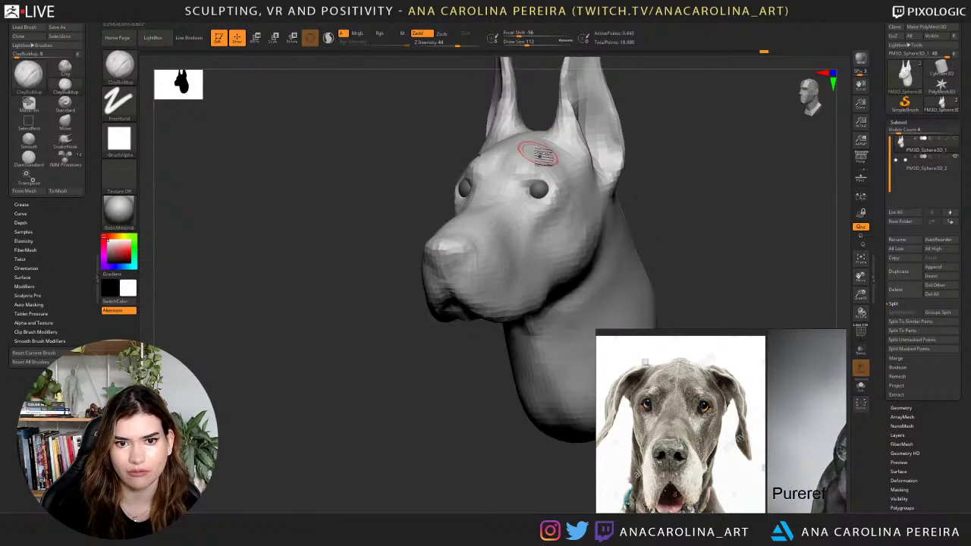
{"action": "left_click_drag", "start_coordinate": [688, 153], "coordinate": [654, 203]}
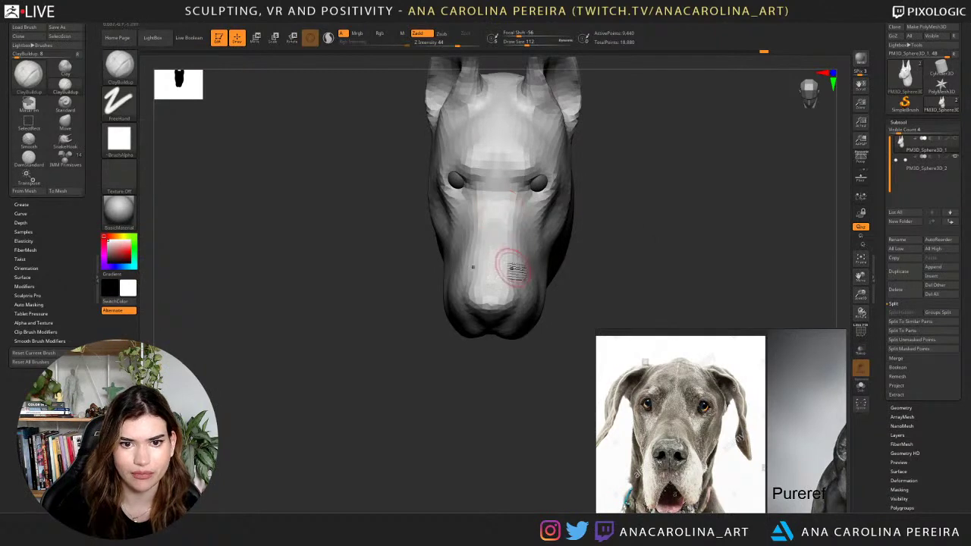
Build up the sides of the muzzle from the front and smooth the strokes down to the lips.
{"action": "mouse_move", "coordinate": [581, 238]}
{"action": "left_mouse_down"}
{"action": "mouse_move", "coordinate": [615, 226]}
{"action": "mouse_move", "coordinate": [579, 202]}
{"action": "mouse_move", "coordinate": [594, 271]}
{"action": "left_mouse_up"}
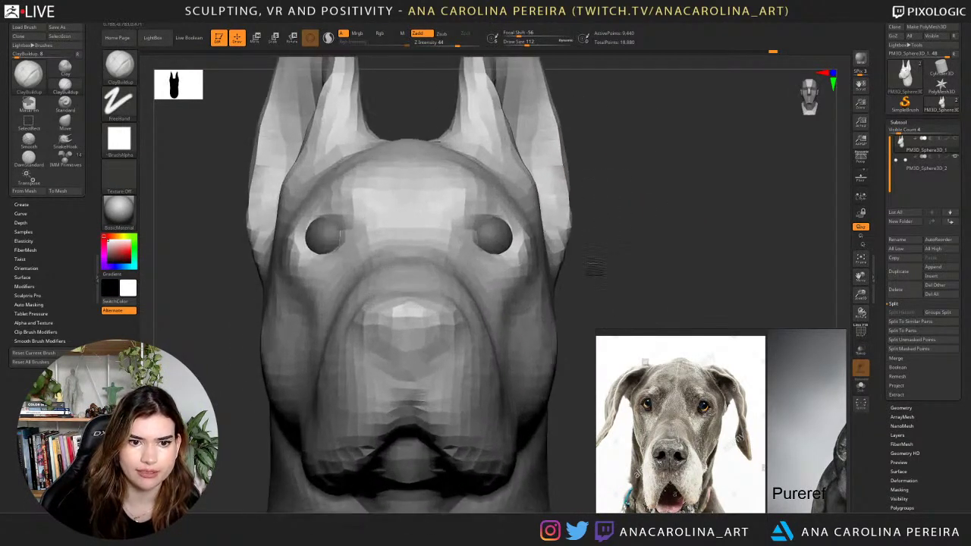
{"action": "mouse_move", "coordinate": [461, 266]}
{"action": "left_mouse_down"}
{"action": "mouse_move", "coordinate": [482, 297]}
{"action": "mouse_move", "coordinate": [484, 370]}
{"action": "left_mouse_up"}
{"action": "mouse_move", "coordinate": [435, 315]}
{"action": "left_mouse_down", "text": "shift"}
{"action": "mouse_move", "coordinate": [463, 364]}
{"action": "mouse_move", "coordinate": [476, 436]}
{"action": "left_mouse_up", "text": "shift"}
{"action": "mouse_move", "coordinate": [664, 247]}
{"action": "left_mouse_down", "text": "alt"}
{"action": "mouse_move", "coordinate": [634, 213]}
{"action": "mouse_move", "coordinate": [639, 230]}
{"action": "left_mouse_up", "text": "alt"}
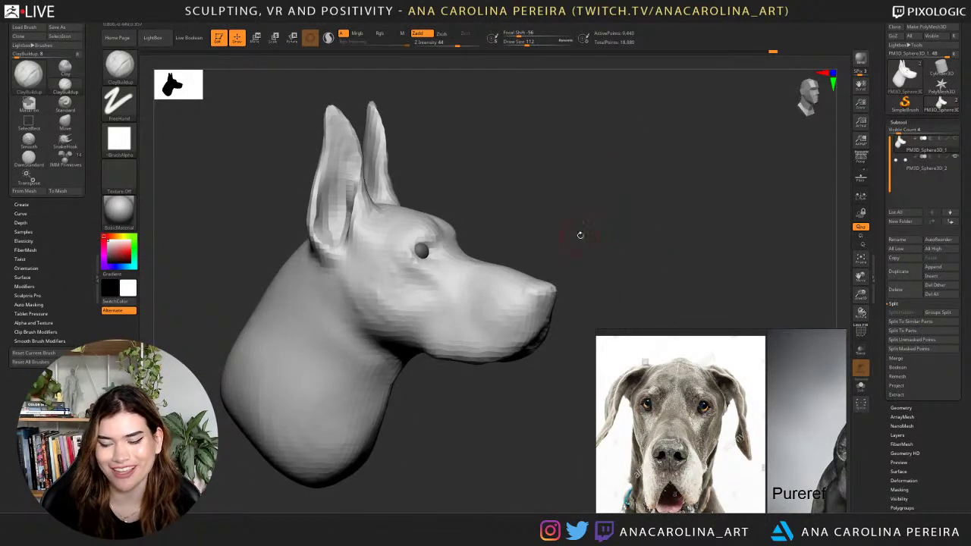
Switch to the DamStandard brush at draw size 87 and carve the nostrils into both sides of the nose.
{"action": "left_click_drag", "start_coordinate": [579, 235], "coordinate": [614, 237]}
{"action": "left_click_drag", "start_coordinate": [581, 268], "coordinate": [607, 245]}
{"action": "key", "text": "b"}
{"action": "key", "text": "d"}
{"action": "key", "text": "s"}
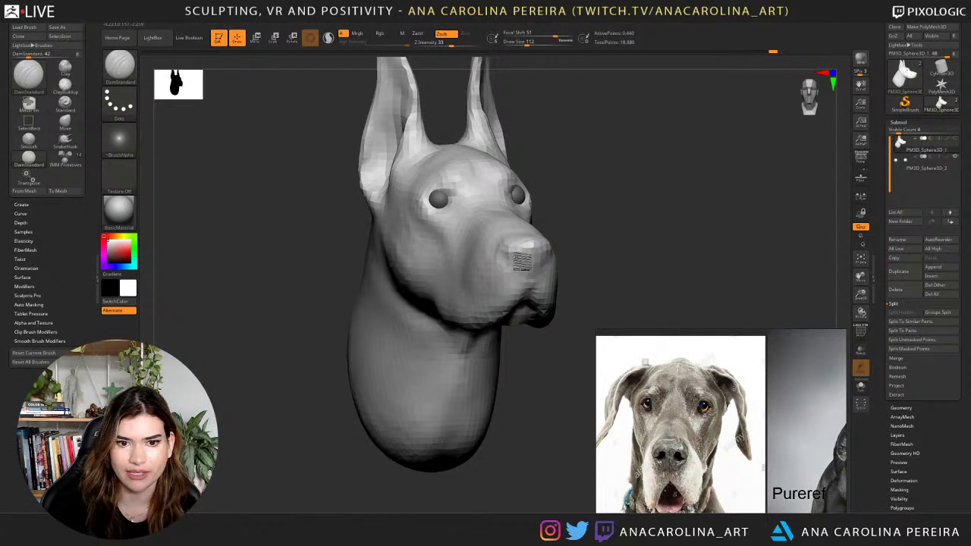
{"action": "key", "text": "space"}
{"action": "mouse_move", "coordinate": [560, 253]}
{"action": "left_mouse_down"}
{"action": "mouse_move", "coordinate": [579, 249]}
{"action": "mouse_move", "coordinate": [571, 250]}
{"action": "left_mouse_up"}
{"action": "key", "text": "space"}
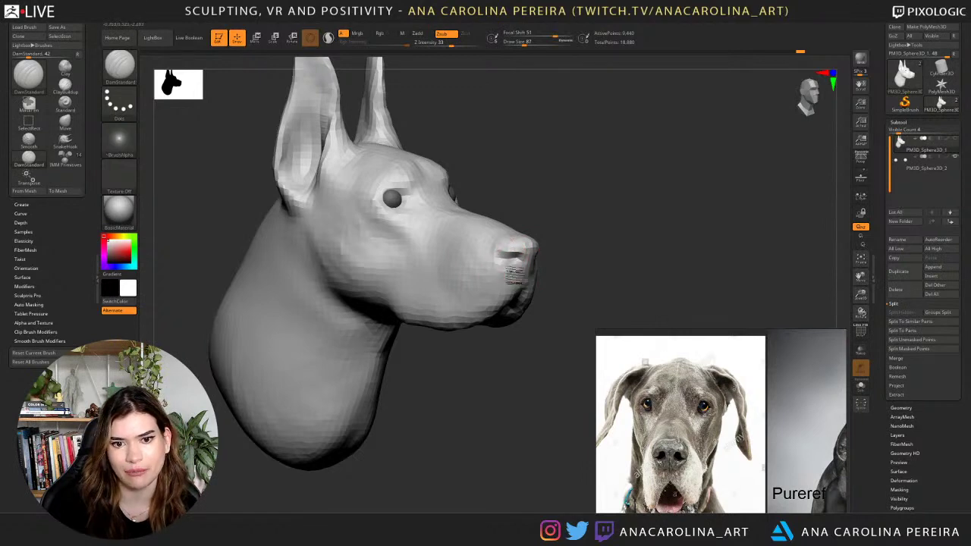
{"action": "right_click_drag", "start_coordinate": [513, 274], "coordinate": [433, 267]}
{"action": "mouse_move", "coordinate": [532, 326]}
{"action": "left_mouse_down"}
{"action": "mouse_move", "coordinate": [501, 342]}
{"action": "mouse_move", "coordinate": [535, 362]}
{"action": "left_mouse_up"}
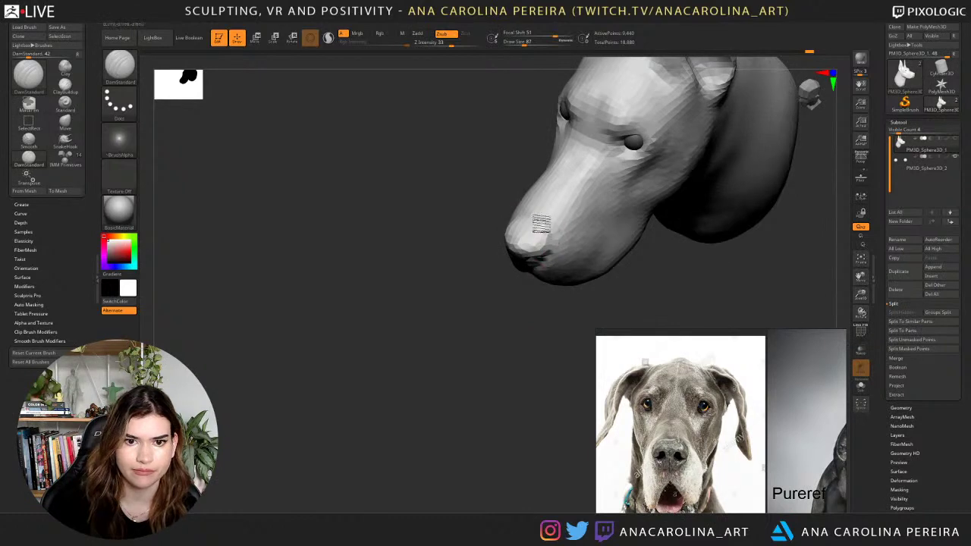
{"action": "left_click_drag", "start_coordinate": [507, 309], "coordinate": [586, 310]}
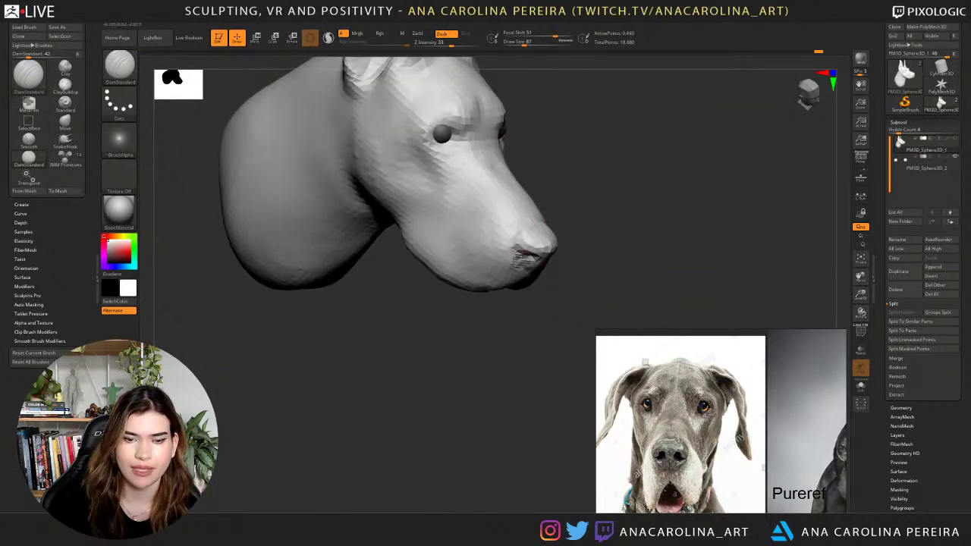
{"action": "mouse_move", "coordinate": [583, 271]}
{"action": "left_mouse_down"}
{"action": "mouse_move", "coordinate": [494, 327]}
{"action": "mouse_move", "coordinate": [509, 346]}
{"action": "mouse_move", "coordinate": [598, 247]}
{"action": "mouse_move", "coordinate": [557, 255]}
{"action": "mouse_move", "coordinate": [611, 245]}
{"action": "left_mouse_up"}
Set the DamStandard draw size to 128 and carve the creases around the eyeballs.
{"action": "key", "text": "space"}
{"action": "left_click_drag", "start_coordinate": [658, 208], "coordinate": [610, 197]}
{"action": "key", "text": "ctrl"}
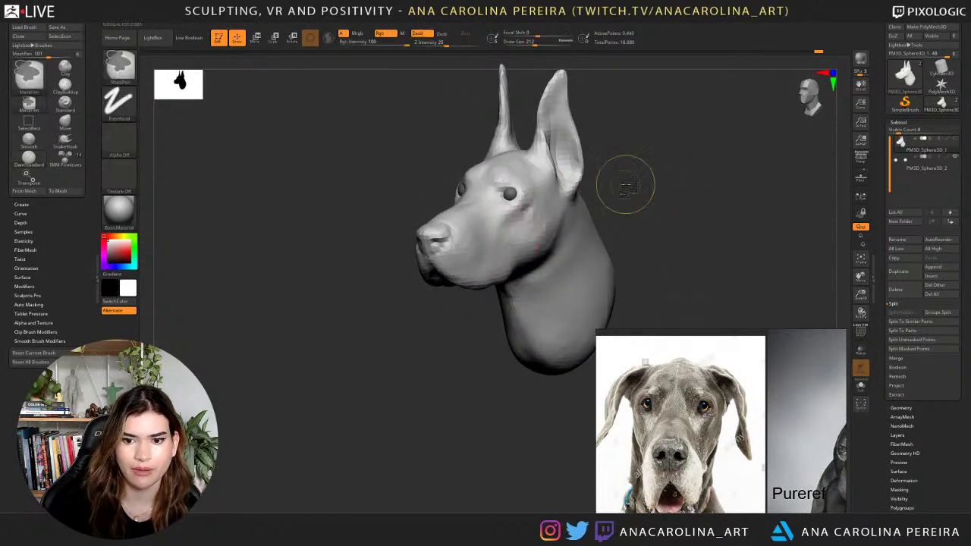
{"action": "right_click_drag", "start_coordinate": [626, 185], "coordinate": [628, 215], "text": "ctrl"}
{"action": "left_click_drag", "start_coordinate": [628, 215], "coordinate": [642, 209]}
{"action": "key", "text": "space"}
{"action": "left_click_drag", "start_coordinate": [495, 187], "coordinate": [491, 193]}
{"action": "key", "text": "space"}
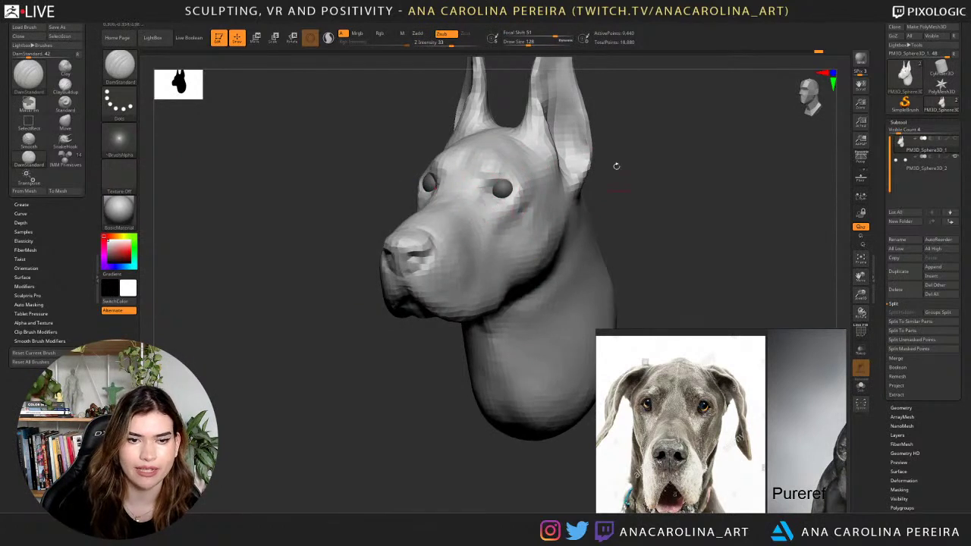
{"action": "left_click_drag", "start_coordinate": [615, 165], "coordinate": [581, 185]}
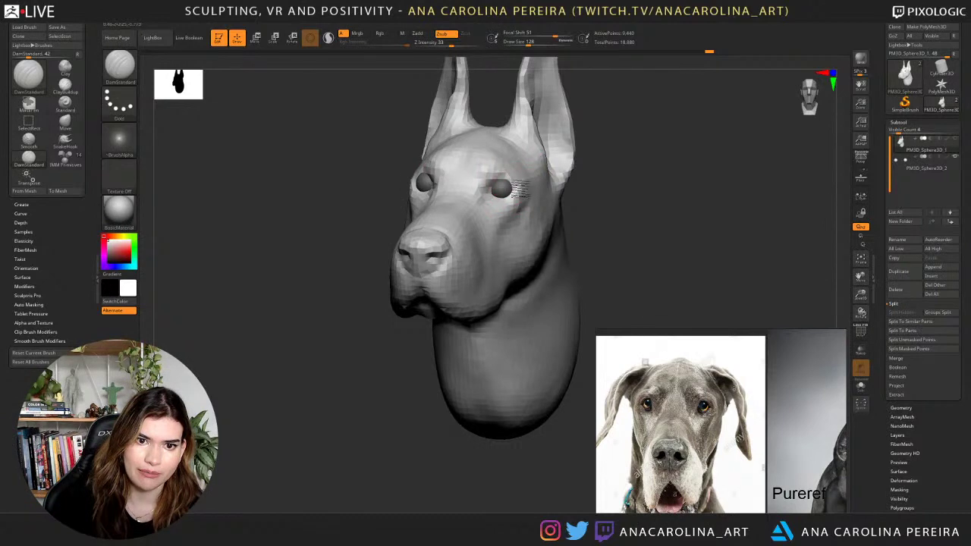
{"action": "mouse_move", "coordinate": [509, 152]}
{"action": "left_mouse_down"}
{"action": "mouse_move", "coordinate": [613, 156]}
{"action": "mouse_move", "coordinate": [685, 184]}
{"action": "mouse_move", "coordinate": [751, 194]}
{"action": "mouse_move", "coordinate": [733, 161]}
{"action": "mouse_move", "coordinate": [744, 210]}
{"action": "mouse_move", "coordinate": [677, 193]}
{"action": "mouse_move", "coordinate": [659, 232]}
{"action": "mouse_move", "coordinate": [636, 225]}
{"action": "mouse_move", "coordinate": [643, 224]}
{"action": "left_mouse_up"}
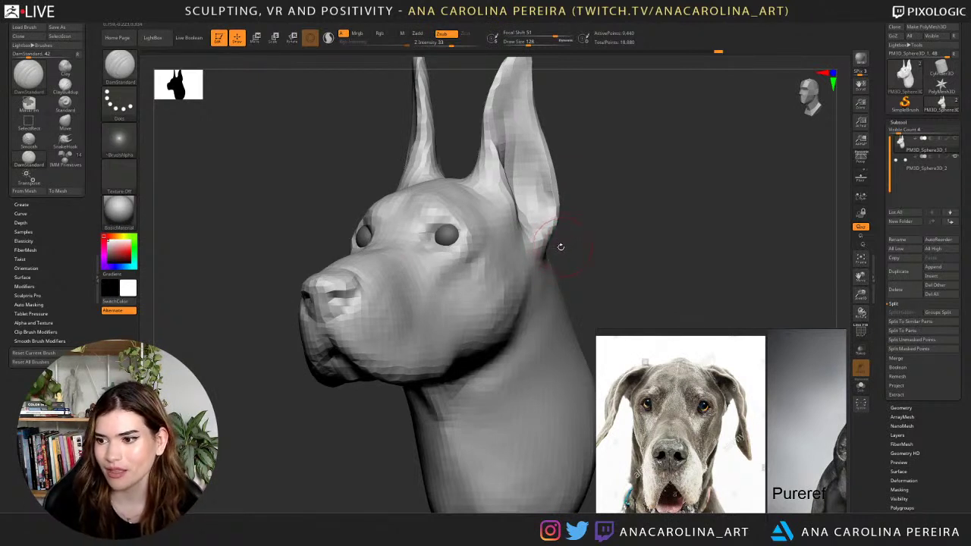
{"action": "left_click_drag", "start_coordinate": [645, 242], "coordinate": [651, 244]}
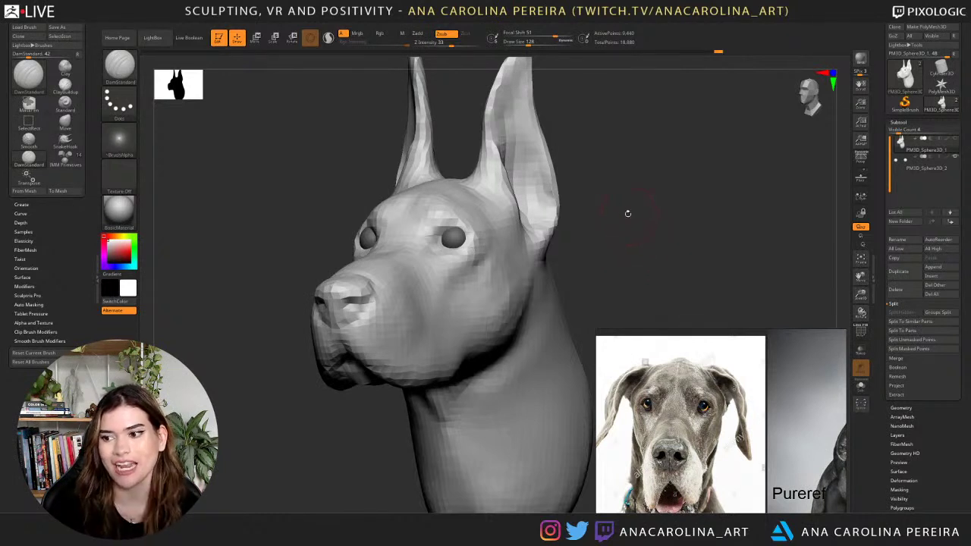
Bring the black-and-white photo of two Great Danes into close view on the PureRef board and frame the head.
{"action": "key", "text": "f"}
{"action": "mouse_move", "coordinate": [630, 239]}
{"action": "left_mouse_down"}
{"action": "mouse_move", "coordinate": [637, 245]}
{"action": "mouse_move", "coordinate": [629, 236]}
{"action": "left_mouse_up"}
{"action": "scroll", "coordinate": [730, 395], "scroll_direction": "down", "scroll_amount": 5}
{"action": "middle_click_drag", "start_coordinate": [805, 397], "coordinate": [735, 395]}
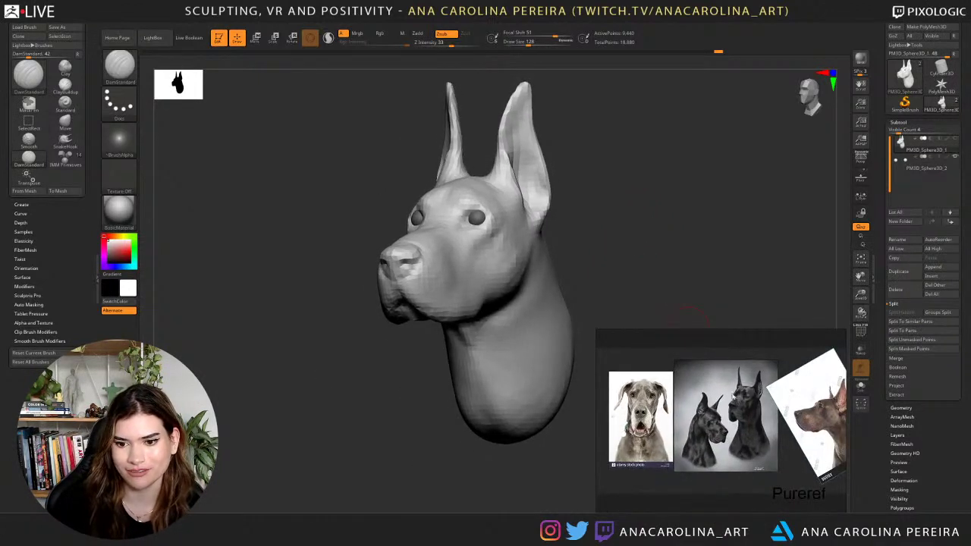
{"action": "scroll", "coordinate": [757, 393], "scroll_direction": "up", "scroll_amount": 5}
{"action": "left_click_drag", "start_coordinate": [598, 194], "coordinate": [618, 208]}
{"action": "key", "text": "f"}
Switch to the Move brush at draw size 293 and reshape the back and base of the neck.
{"action": "key", "text": "b"}
{"action": "key", "text": "m"}
{"action": "key", "text": "v"}
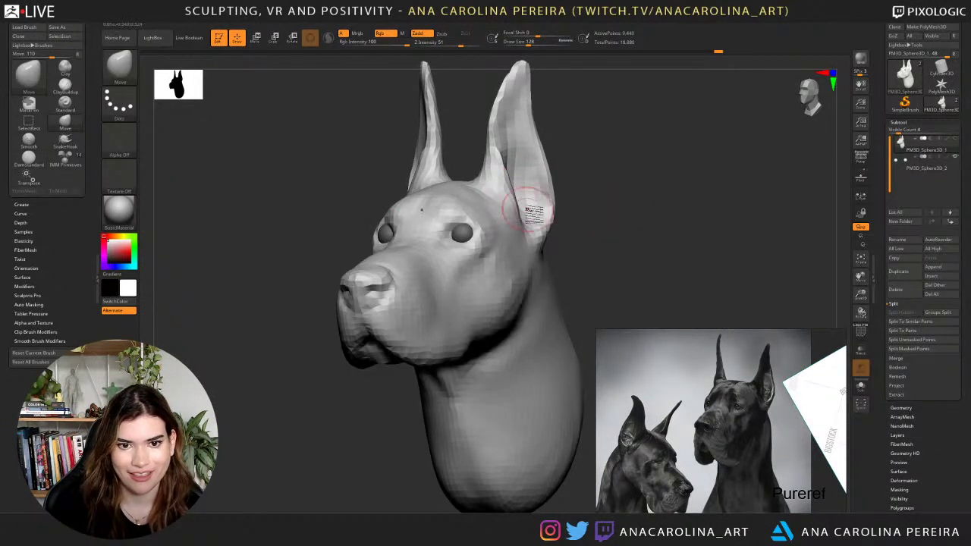
{"action": "left_click_drag", "start_coordinate": [585, 225], "coordinate": [521, 229]}
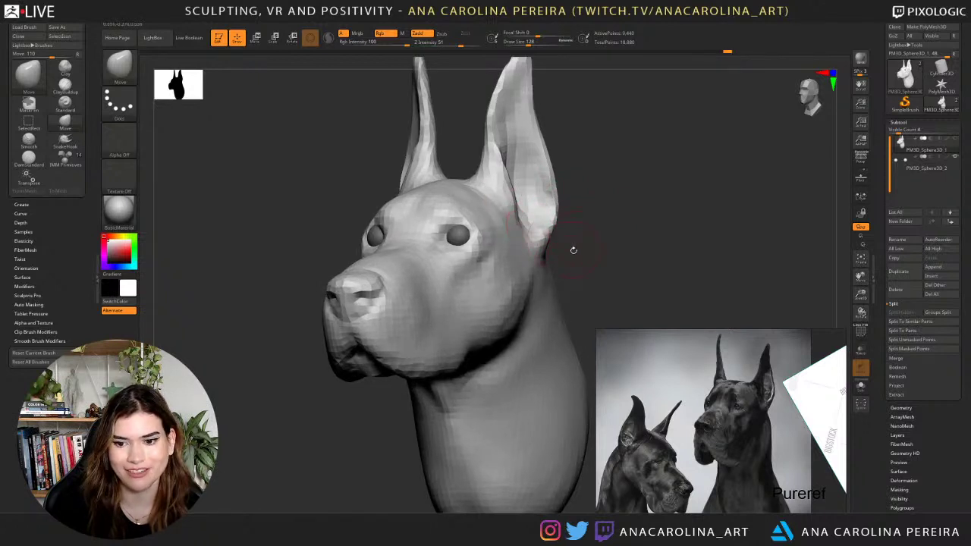
{"action": "key", "text": "f"}
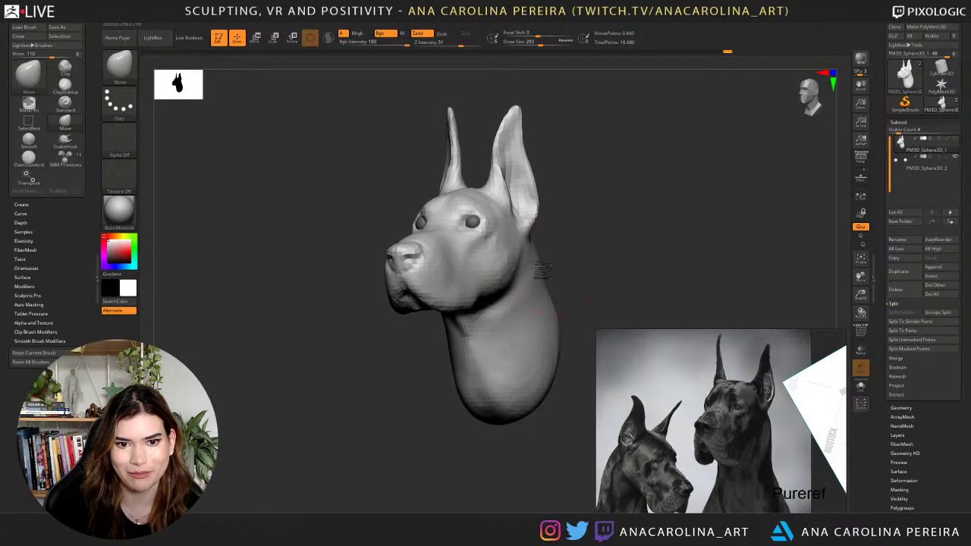
{"action": "mouse_move", "coordinate": [542, 271]}
{"action": "left_mouse_down"}
{"action": "mouse_move", "coordinate": [550, 258]}
{"action": "mouse_move", "coordinate": [537, 249]}
{"action": "left_mouse_up"}
{"action": "mouse_move", "coordinate": [591, 273]}
{"action": "left_mouse_down"}
{"action": "mouse_move", "coordinate": [562, 302]}
{"action": "mouse_move", "coordinate": [549, 296]}
{"action": "mouse_move", "coordinate": [551, 324]}
{"action": "left_mouse_up"}
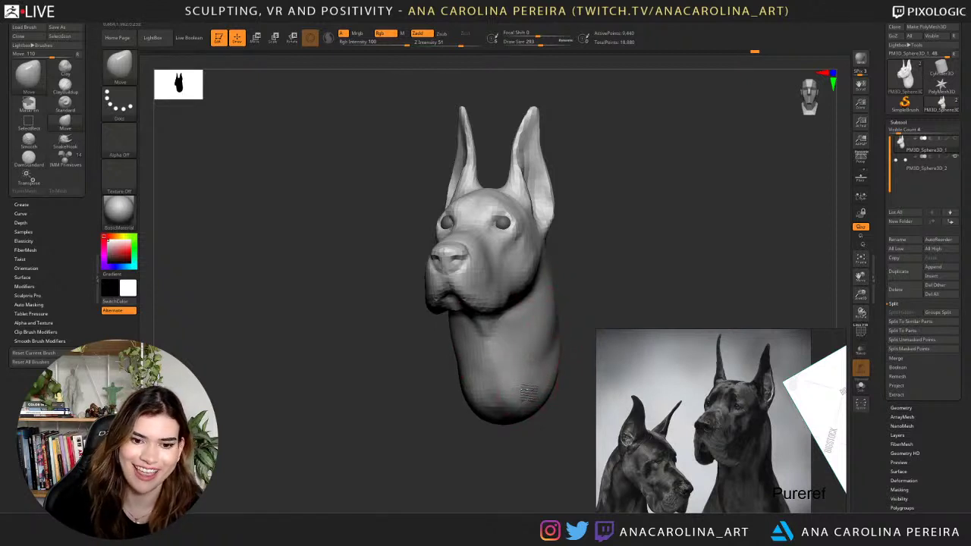
{"action": "left_click_drag", "start_coordinate": [523, 428], "coordinate": [529, 402]}
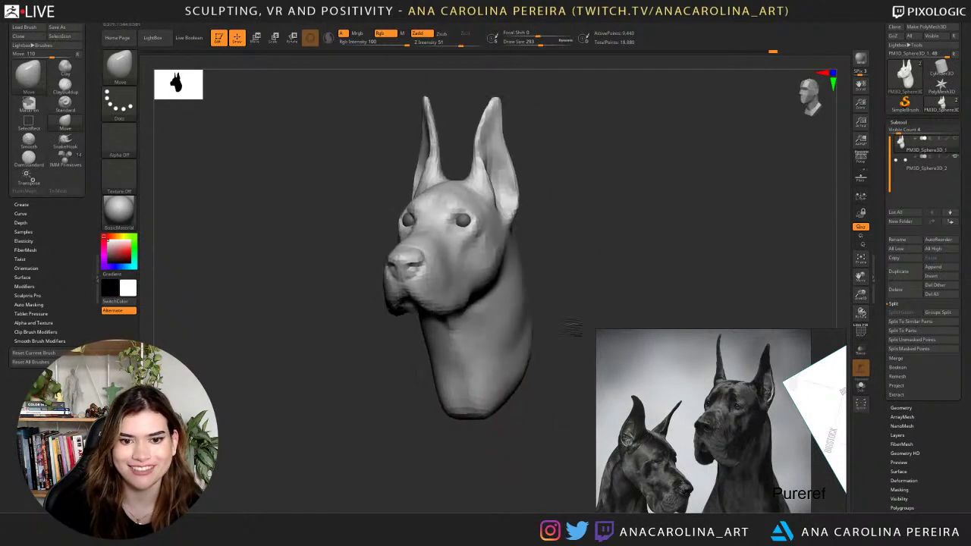
{"action": "left_click_drag", "start_coordinate": [573, 327], "coordinate": [540, 315]}
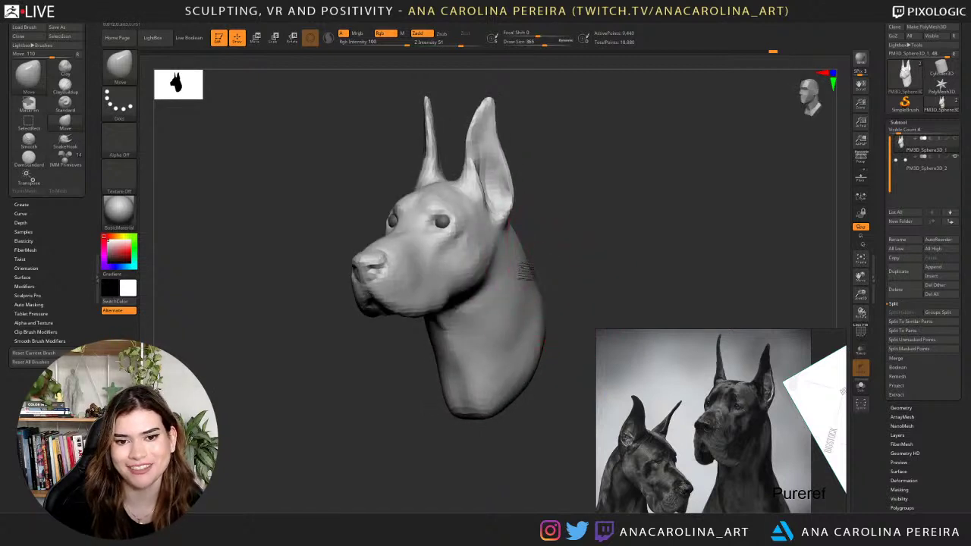
Switch to the SnakeHook brush at draw size 177 and pull the upper part of the ears into narrower tips.
{"action": "mouse_move", "coordinate": [536, 271]}
{"action": "left_mouse_down"}
{"action": "mouse_move", "coordinate": [582, 271]}
{"action": "mouse_move", "coordinate": [529, 240]}
{"action": "mouse_move", "coordinate": [693, 223]}
{"action": "mouse_move", "coordinate": [644, 219]}
{"action": "mouse_move", "coordinate": [622, 209]}
{"action": "mouse_move", "coordinate": [627, 195]}
{"action": "mouse_move", "coordinate": [614, 213]}
{"action": "left_mouse_up"}
{"action": "key", "text": "b"}
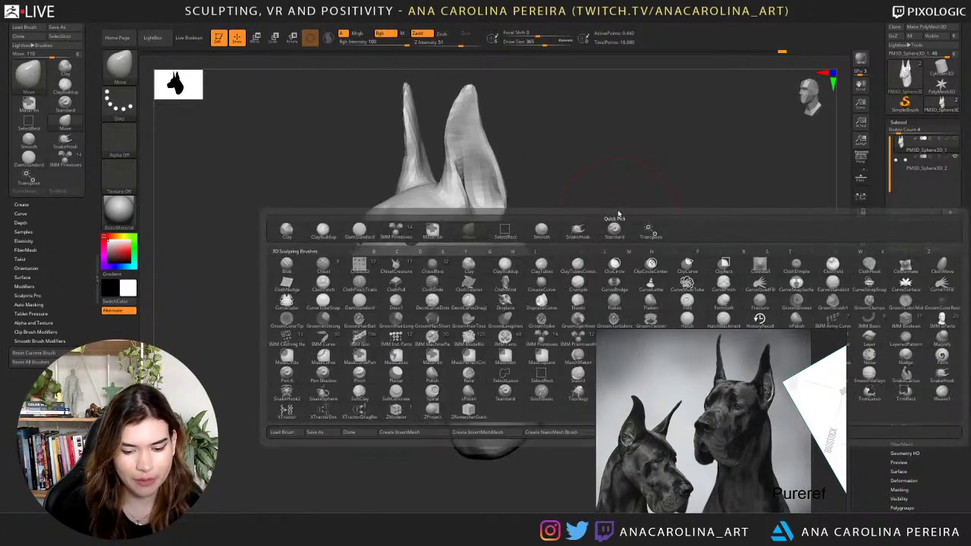
{"action": "key", "text": "b"}
{"action": "key", "text": "s"}
{"action": "key", "text": "h"}
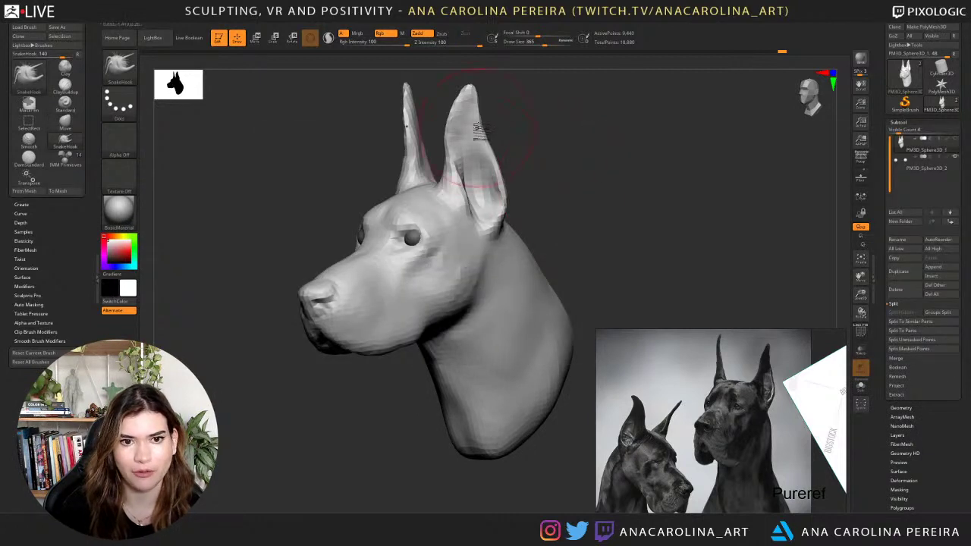
{"action": "key", "text": "space"}
{"action": "mouse_move", "coordinate": [480, 130]}
{"action": "left_mouse_down"}
{"action": "mouse_move", "coordinate": [464, 130]}
{"action": "mouse_move", "coordinate": [502, 143]}
{"action": "mouse_move", "coordinate": [457, 139]}
{"action": "mouse_move", "coordinate": [456, 164]}
{"action": "mouse_move", "coordinate": [454, 110]}
{"action": "mouse_move", "coordinate": [472, 91]}
{"action": "left_mouse_up"}
{"action": "key", "text": "space"}
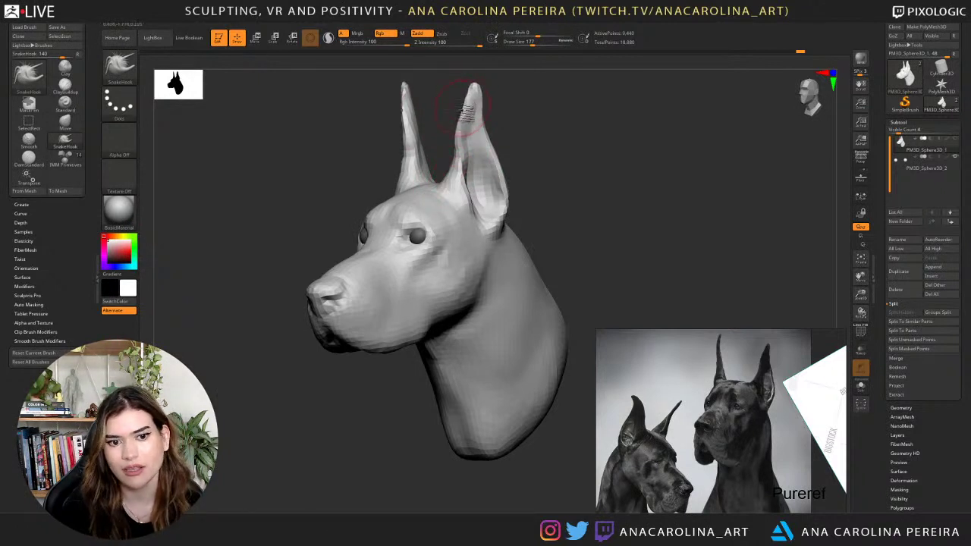
{"action": "mouse_move", "coordinate": [535, 135]}
{"action": "left_mouse_down"}
{"action": "mouse_move", "coordinate": [565, 137]}
{"action": "mouse_move", "coordinate": [534, 132]}
{"action": "mouse_move", "coordinate": [537, 152]}
{"action": "mouse_move", "coordinate": [522, 130]}
{"action": "left_mouse_up"}
Refine the front and inner edges of both ears with SnakeHook at draw sizes 136 and 163.
{"action": "key", "text": "space"}
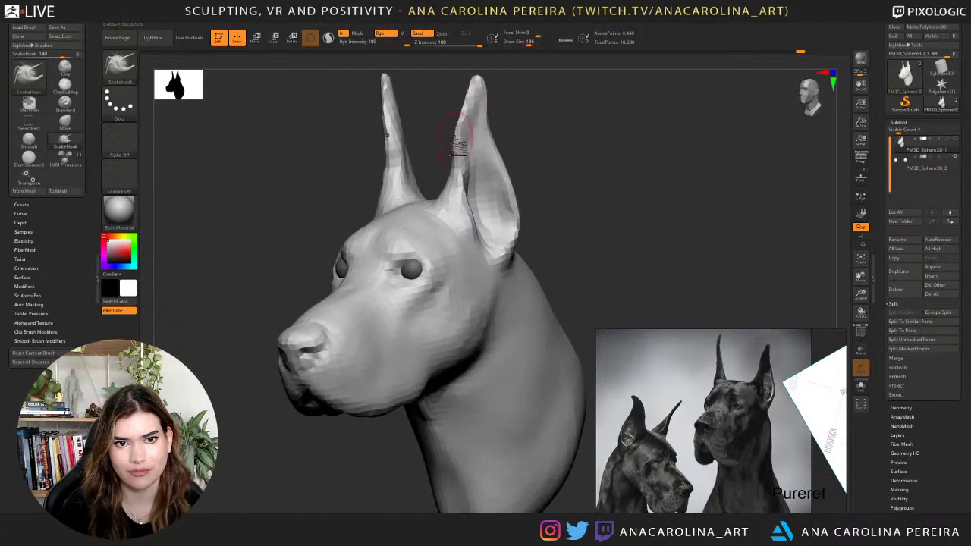
{"action": "left_click_drag", "start_coordinate": [466, 118], "coordinate": [469, 123]}
{"action": "left_click_drag", "start_coordinate": [515, 133], "coordinate": [521, 129]}
{"action": "key", "text": "space"}
{"action": "left_click", "coordinate": [392, 109]}
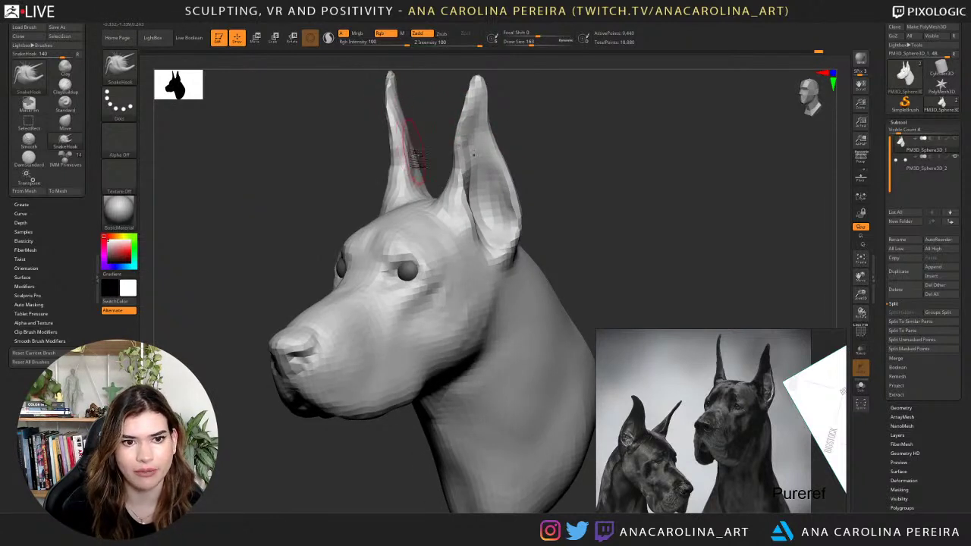
{"action": "mouse_move", "coordinate": [433, 206]}
{"action": "right_mouse_down"}
{"action": "mouse_move", "coordinate": [466, 155]}
{"action": "mouse_move", "coordinate": [505, 162]}
{"action": "mouse_move", "coordinate": [396, 176]}
{"action": "mouse_move", "coordinate": [386, 164]}
{"action": "right_mouse_up"}
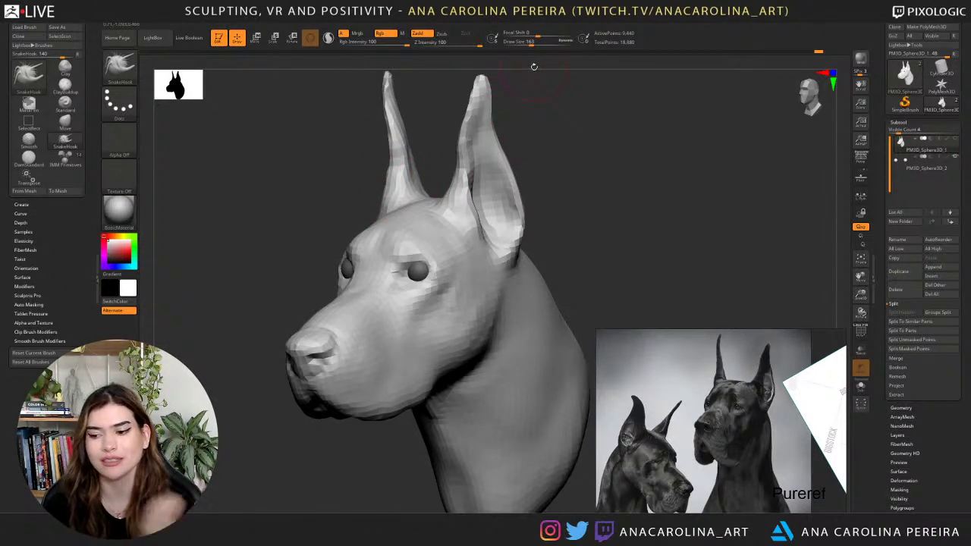
{"action": "mouse_move", "coordinate": [555, 89]}
{"action": "right_mouse_down"}
{"action": "mouse_move", "coordinate": [588, 129]}
{"action": "mouse_move", "coordinate": [547, 152]}
{"action": "mouse_move", "coordinate": [462, 161]}
{"action": "right_mouse_up"}
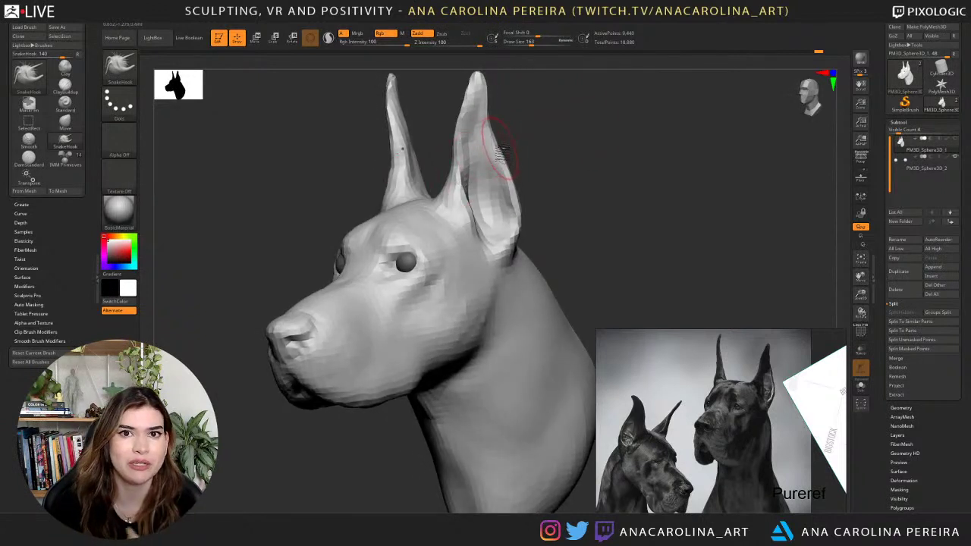
{"action": "right_click_drag", "start_coordinate": [569, 137], "coordinate": [560, 135]}
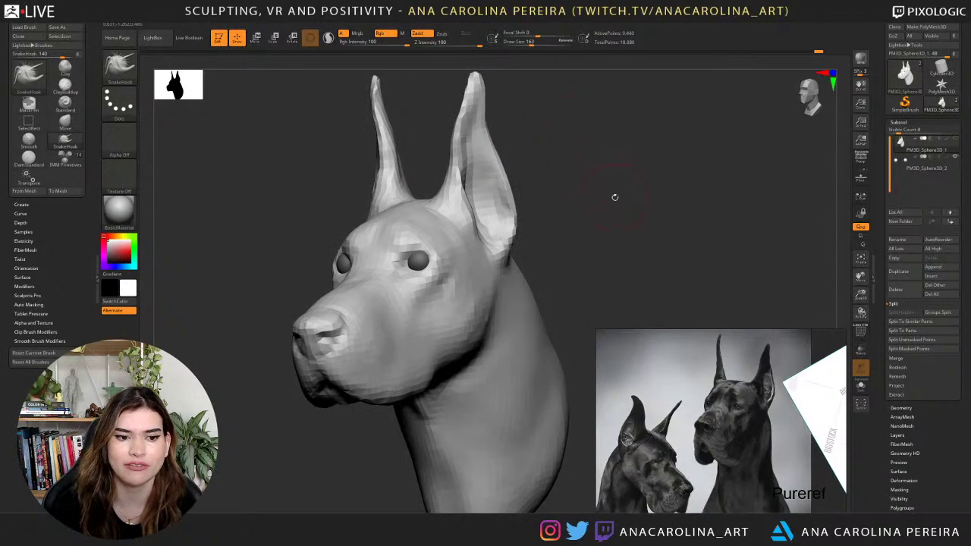
{"action": "mouse_move", "coordinate": [614, 198]}
{"action": "right_mouse_down"}
{"action": "mouse_move", "coordinate": [634, 199]}
{"action": "mouse_move", "coordinate": [613, 217]}
{"action": "mouse_move", "coordinate": [623, 188]}
{"action": "right_mouse_up"}
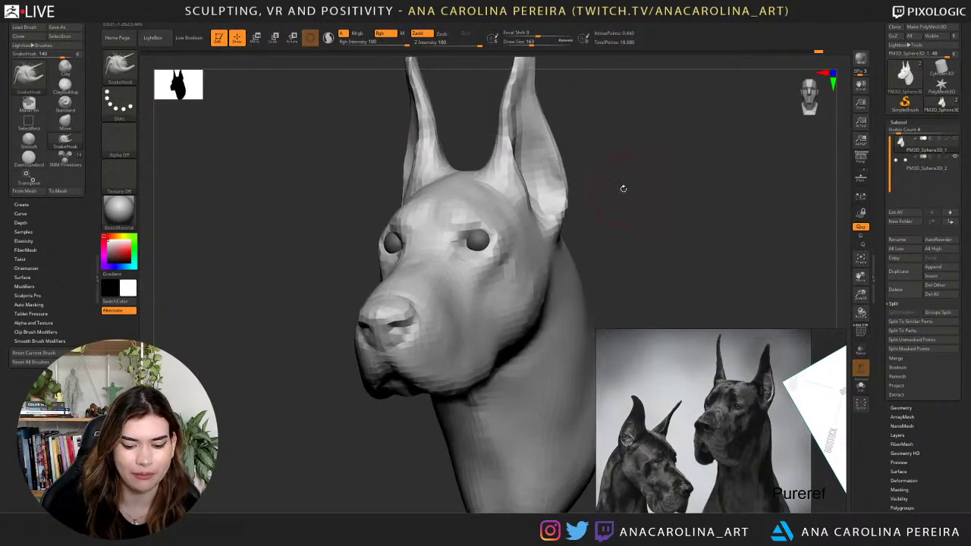
Switch to the DamStandard brush at draw size 163 and carve the brow creases and inner corners around the eyes.
{"action": "key", "text": "b"}
{"action": "key", "text": "d"}
{"action": "key", "text": "s"}
{"action": "left_click_drag", "start_coordinate": [463, 220], "coordinate": [481, 226]}
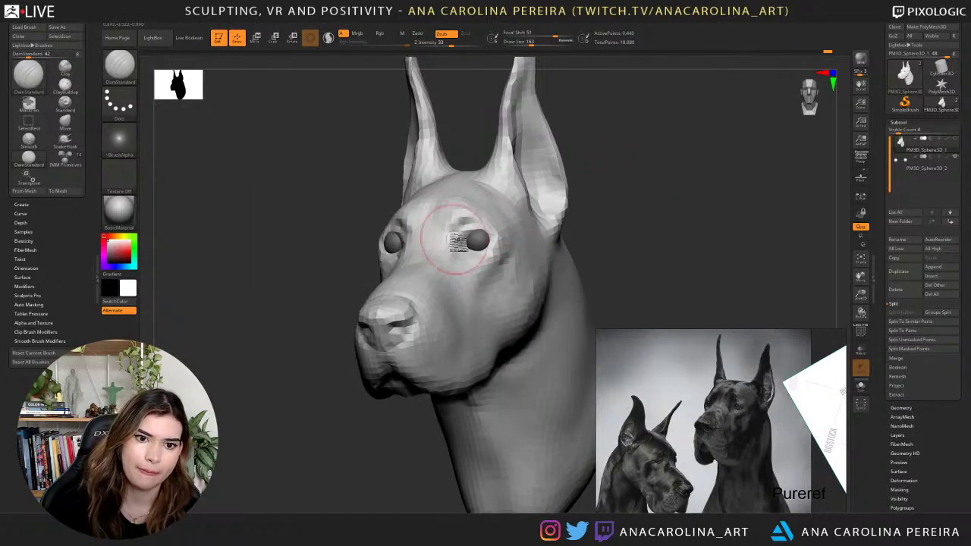
{"action": "right_click_drag", "start_coordinate": [455, 240], "coordinate": [584, 199]}
{"action": "mouse_move", "coordinate": [459, 241]}
{"action": "left_mouse_down"}
{"action": "mouse_move", "coordinate": [472, 254]}
{"action": "mouse_move", "coordinate": [379, 258]}
{"action": "left_mouse_up"}
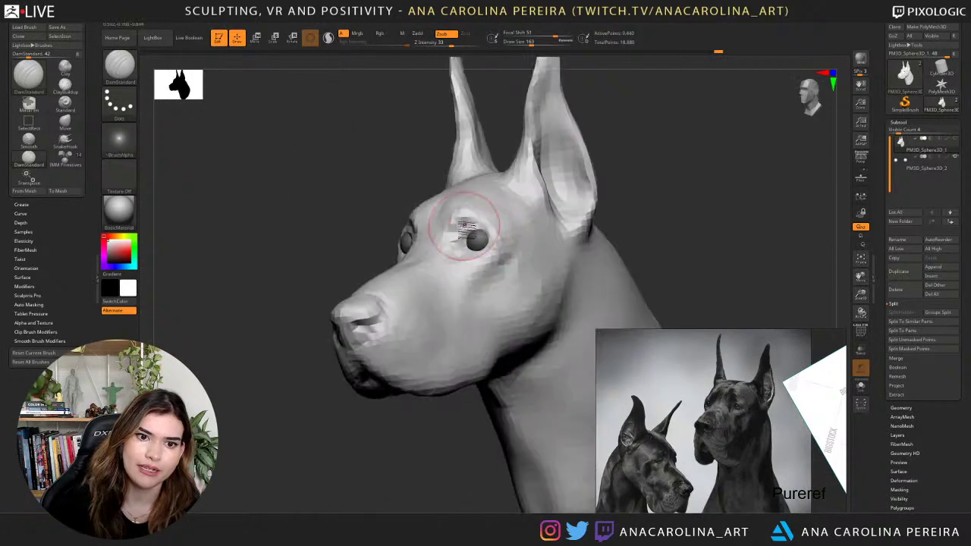
{"action": "right_click_drag", "start_coordinate": [566, 135], "coordinate": [635, 143]}
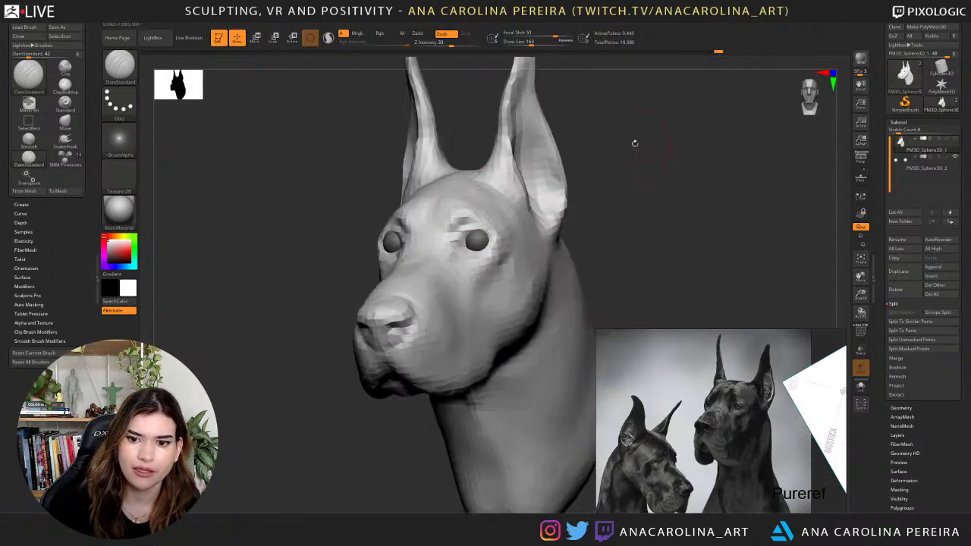
Bring the face of the right-hand Great Dane in the black-and-white photo into close view on the PureRef board.
{"action": "scroll", "coordinate": [737, 410], "scroll_direction": "up", "scroll_amount": 5}
{"action": "scroll", "coordinate": [734, 379], "scroll_direction": "down", "scroll_amount": 2}
{"action": "middle_click_drag", "start_coordinate": [729, 345], "coordinate": [723, 385]}
{"action": "scroll", "coordinate": [719, 359], "scroll_direction": "up", "scroll_amount": 2}
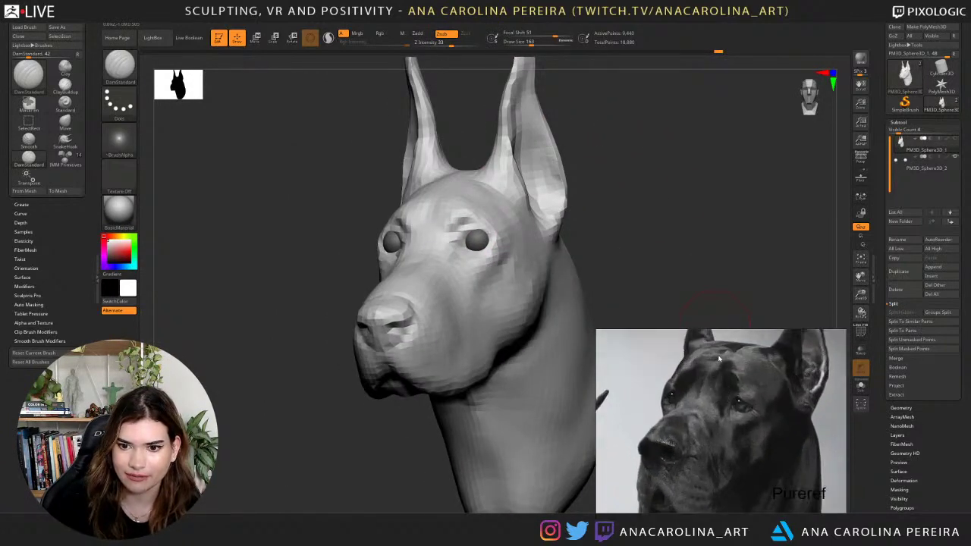
Carve a vertical furrow down the middle of the forehead between the brows with DamStandard.
{"action": "right_click_drag", "start_coordinate": [702, 173], "coordinate": [622, 185]}
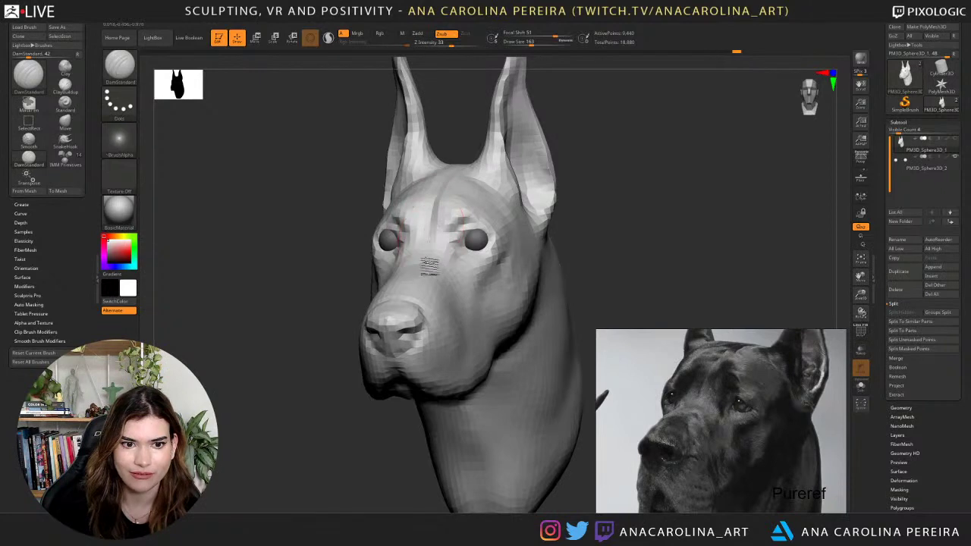
{"action": "right_click_drag", "start_coordinate": [436, 214], "coordinate": [473, 148]}
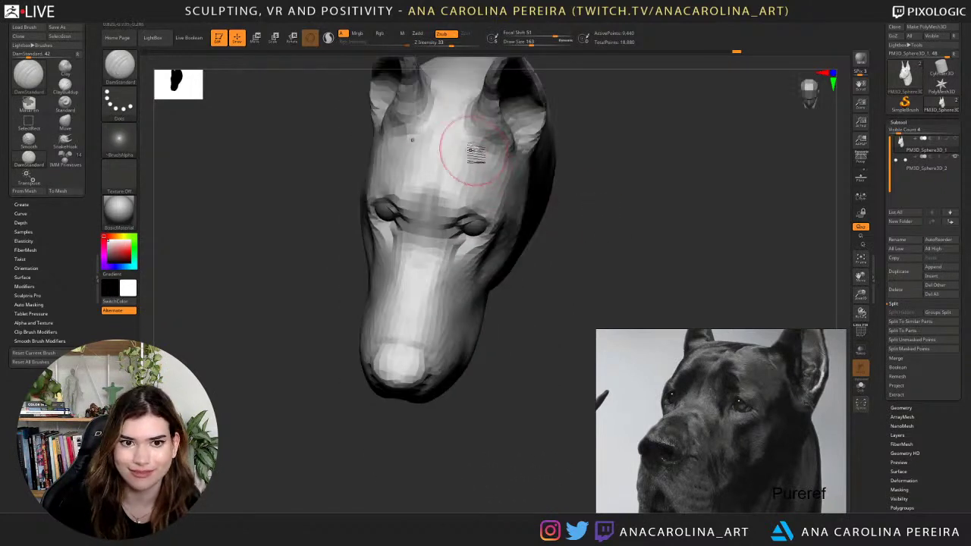
{"action": "right_click_drag", "start_coordinate": [454, 114], "coordinate": [571, 160]}
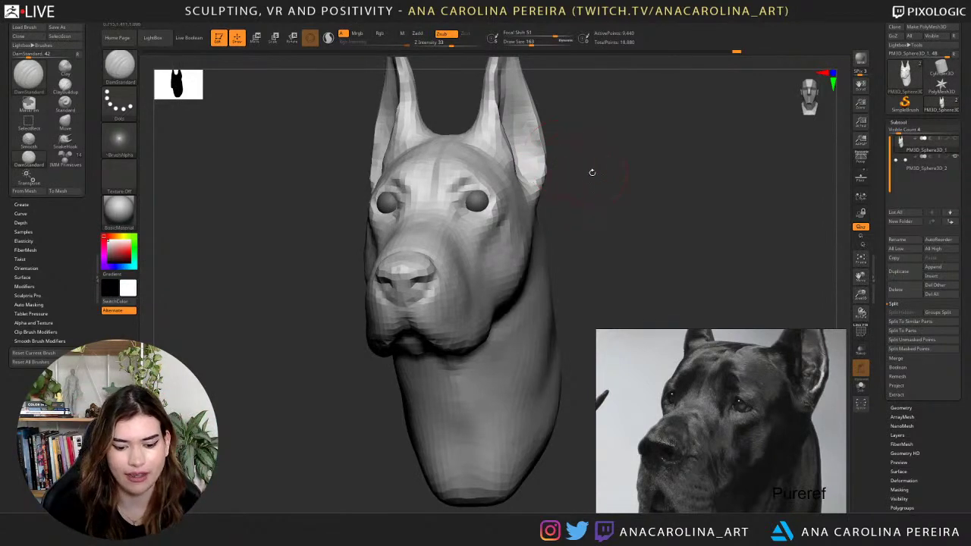
Switch to the SnakeHook brush and open its draw size for editing.
{"action": "key", "text": "b"}
{"action": "key", "text": "s"}
{"action": "key", "text": "h"}
{"action": "key", "text": "space"}
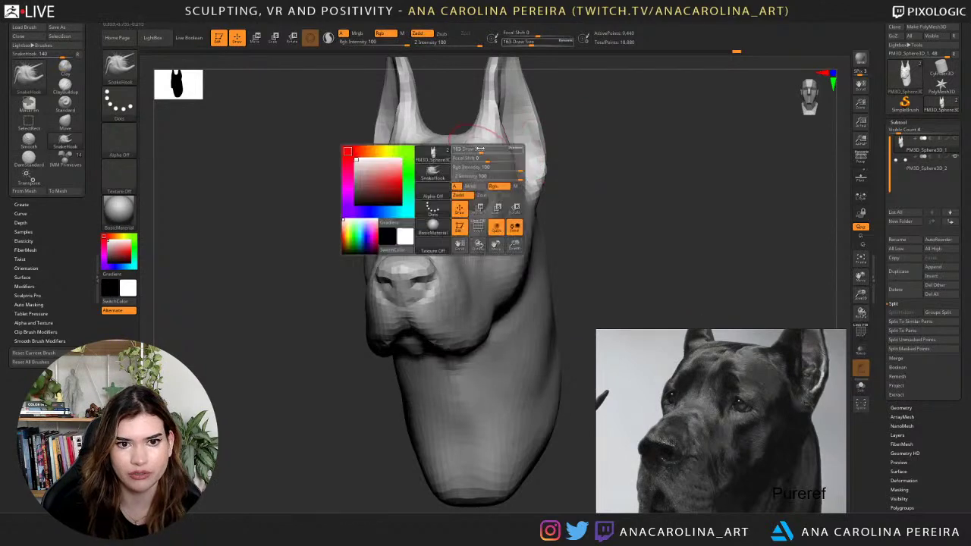
Reshape the top of the dog's skull between the ears with SnakeHook, enlarging the draw size to 293.
{"action": "left_click", "coordinate": [480, 150]}
{"action": "left_click_drag", "start_coordinate": [471, 132], "coordinate": [479, 138]}
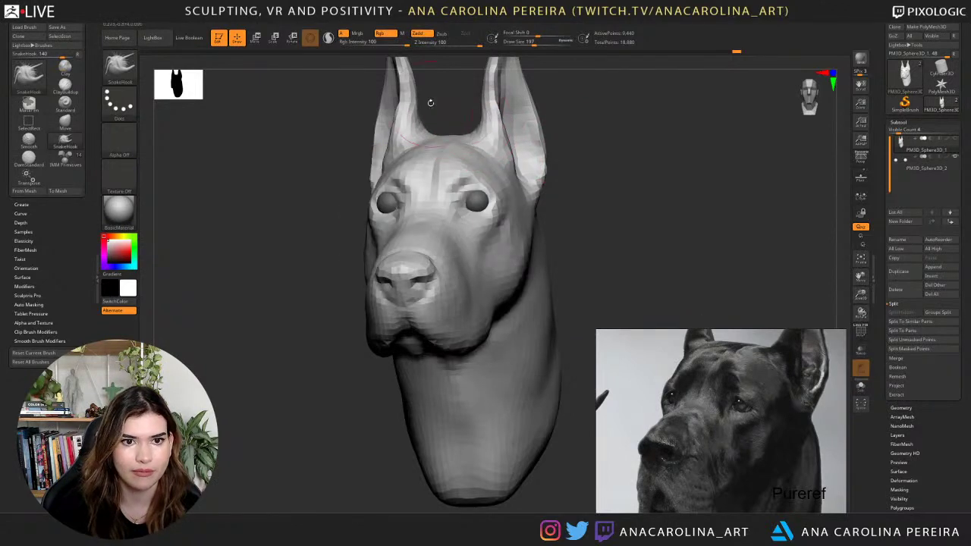
{"action": "mouse_move", "coordinate": [430, 102]}
{"action": "left_mouse_down"}
{"action": "mouse_move", "coordinate": [464, 103]}
{"action": "mouse_move", "coordinate": [403, 96]}
{"action": "mouse_move", "coordinate": [531, 152]}
{"action": "mouse_move", "coordinate": [590, 150]}
{"action": "mouse_move", "coordinate": [607, 158]}
{"action": "mouse_move", "coordinate": [605, 199]}
{"action": "mouse_move", "coordinate": [613, 189]}
{"action": "mouse_move", "coordinate": [535, 178]}
{"action": "left_mouse_up"}
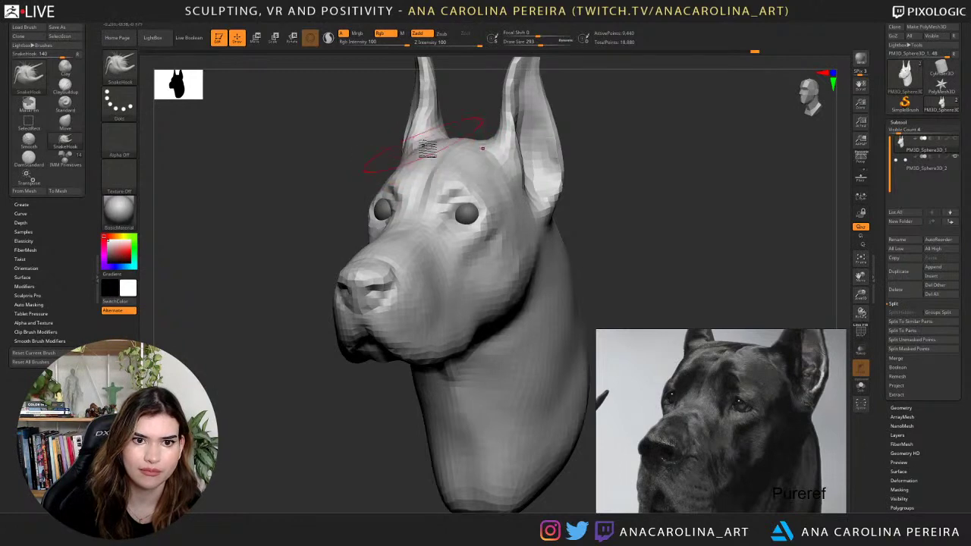
{"action": "left_click_drag", "start_coordinate": [418, 144], "coordinate": [342, 150]}
{"action": "left_click_drag", "start_coordinate": [583, 138], "coordinate": [542, 138]}
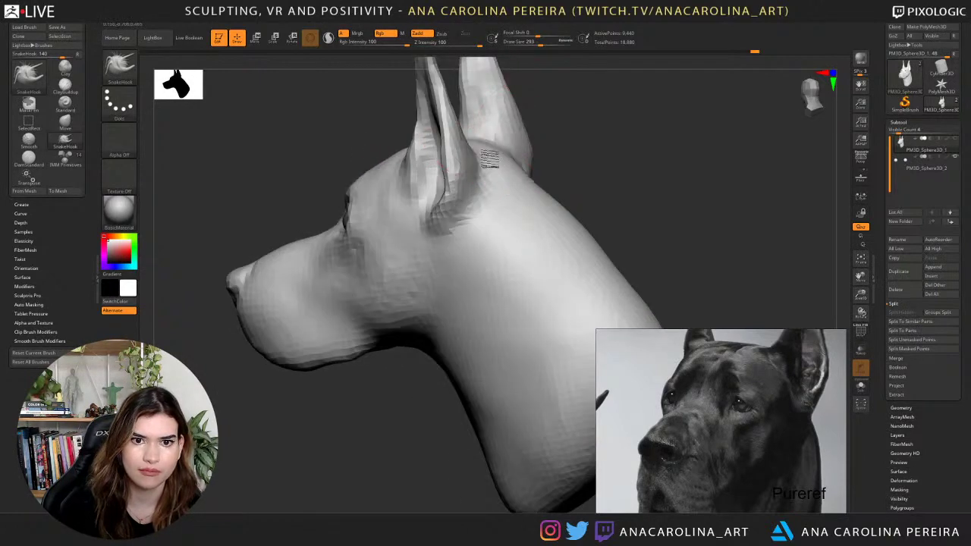
{"action": "right_click_drag", "start_coordinate": [519, 180], "coordinate": [600, 156]}
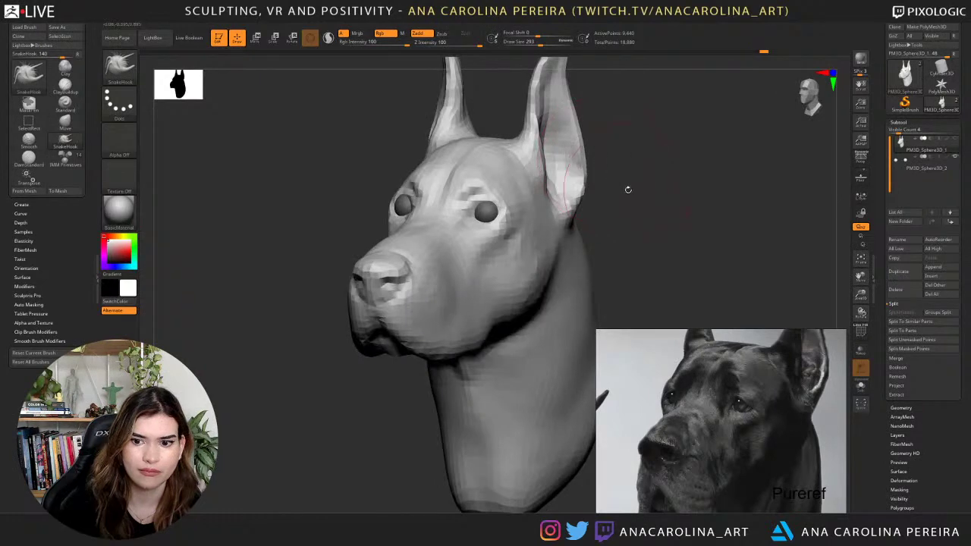
Build up the temple between the eye and the ear with ClayBuildup at draw size 163.
{"action": "mouse_move", "coordinate": [619, 191]}
{"action": "right_mouse_down"}
{"action": "mouse_move", "coordinate": [642, 195]}
{"action": "mouse_move", "coordinate": [575, 204]}
{"action": "right_mouse_up"}
{"action": "key", "text": "b"}
{"action": "key", "text": "c"}
{"action": "key", "text": "b"}
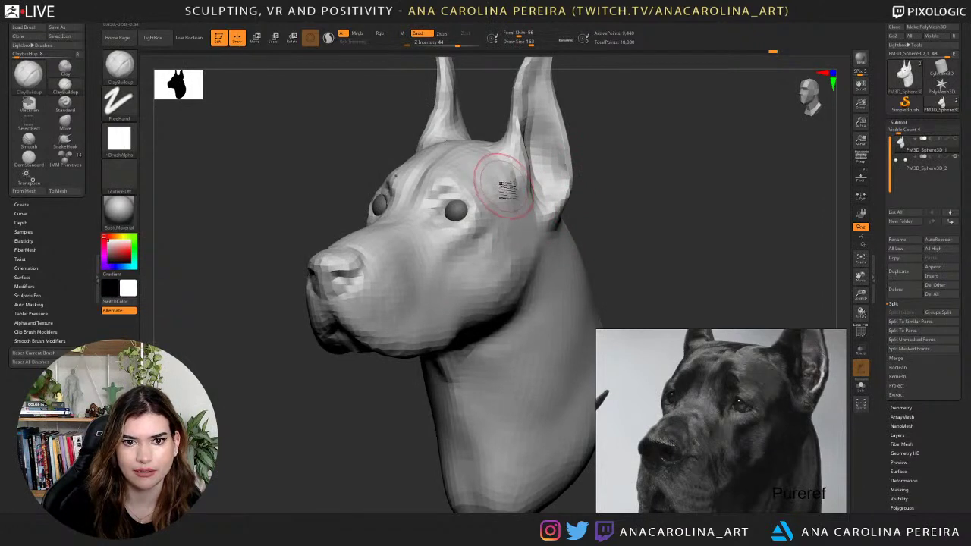
{"action": "mouse_move", "coordinate": [519, 207]}
{"action": "right_mouse_down"}
{"action": "mouse_move", "coordinate": [572, 212]}
{"action": "mouse_move", "coordinate": [551, 229]}
{"action": "mouse_move", "coordinate": [599, 199]}
{"action": "right_mouse_up"}
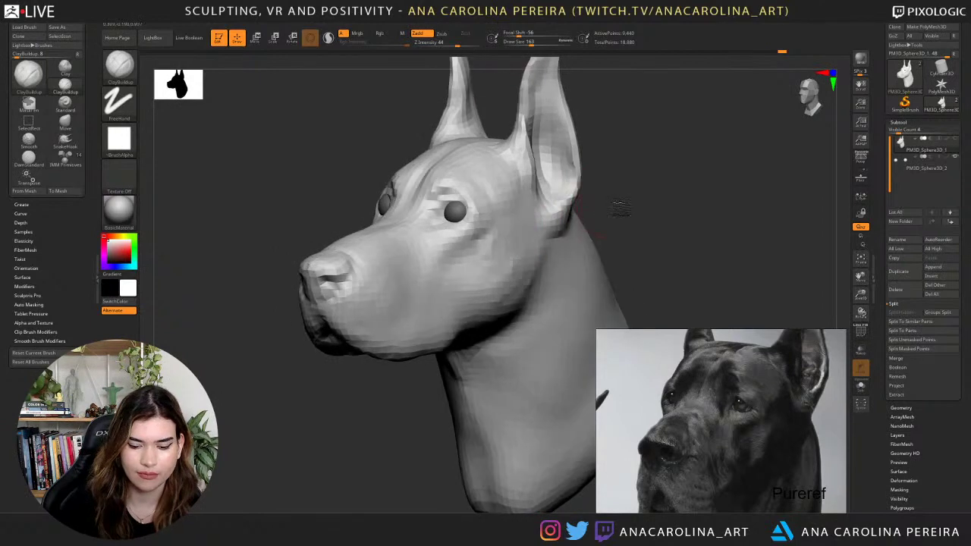
Adjust the shape of the ear's lower base with the Move brush at draw size 223.
{"action": "key", "text": "b"}
{"action": "key", "text": "m"}
{"action": "key", "text": "v"}
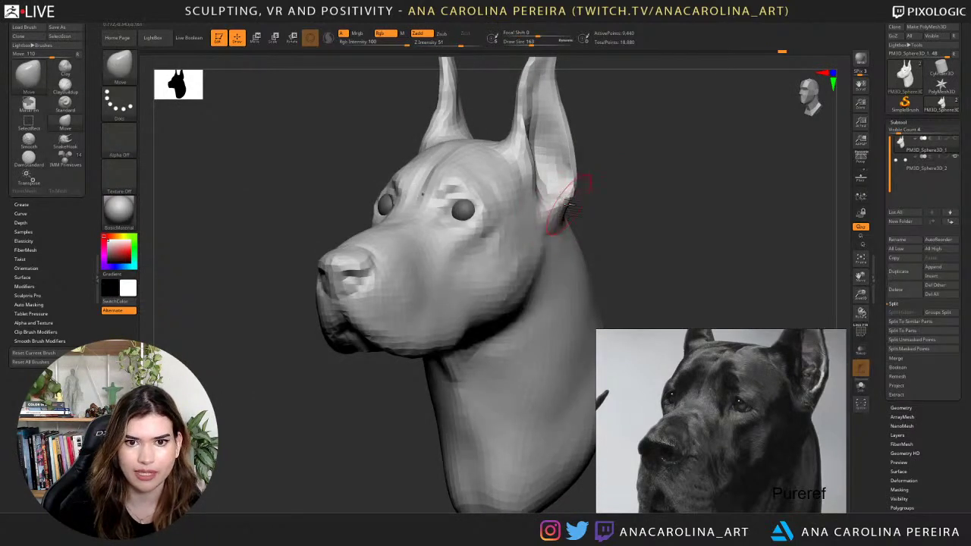
{"action": "key", "text": "space"}
{"action": "left_click_drag", "start_coordinate": [569, 203], "coordinate": [570, 190]}
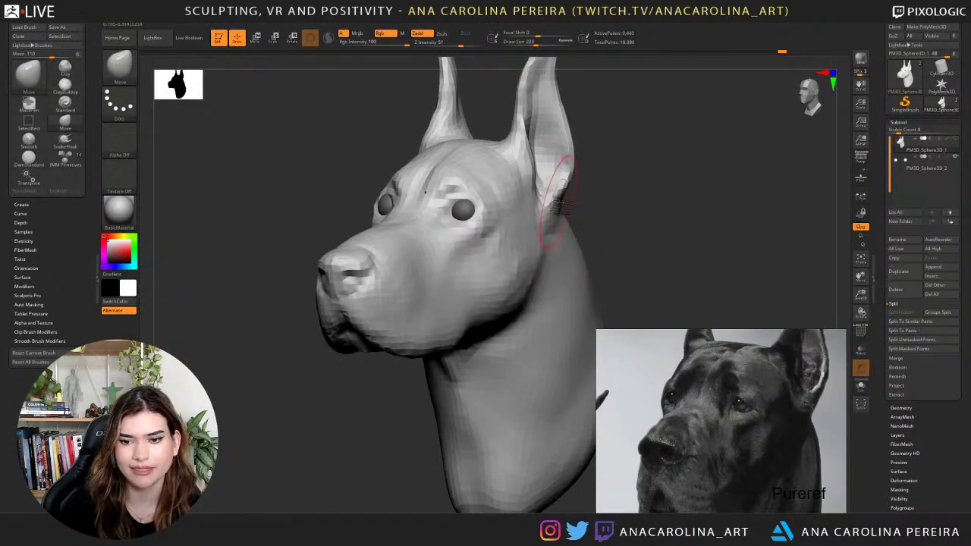
{"action": "right_click_drag", "start_coordinate": [558, 201], "coordinate": [590, 205]}
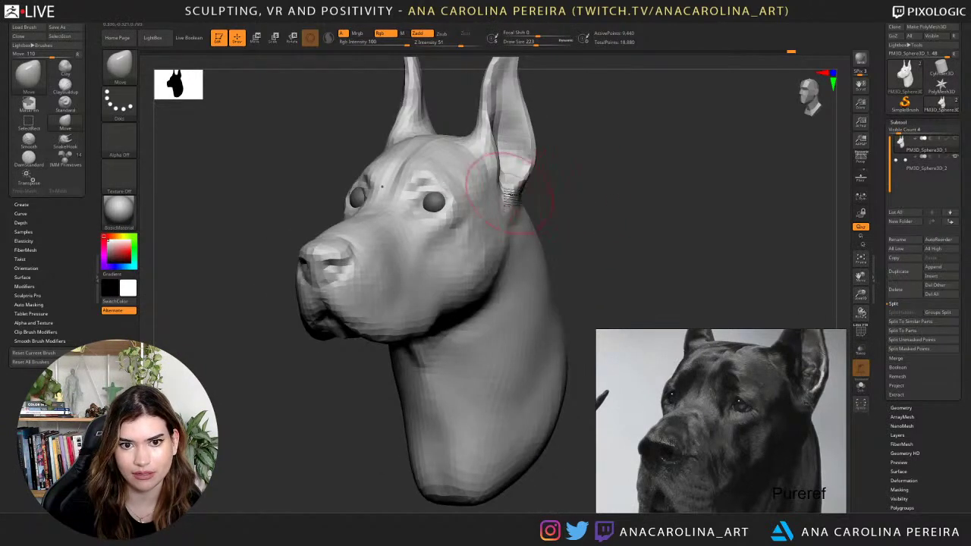
Add volume to the area below the ear, where the cheek meets the neck, with ClayBuildup.
{"action": "key", "text": "b"}
{"action": "key", "text": "c"}
{"action": "key", "text": "b"}
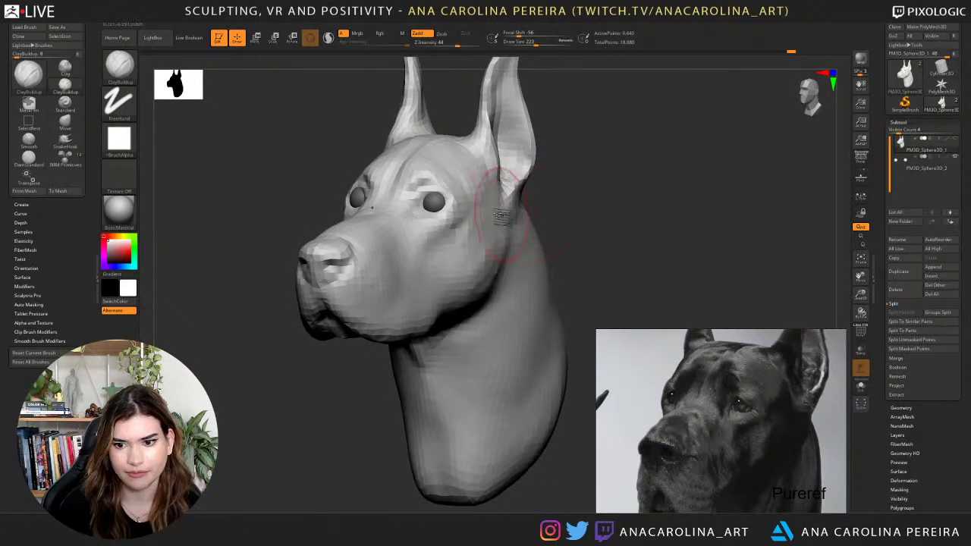
{"action": "mouse_move", "coordinate": [558, 213]}
{"action": "right_mouse_down"}
{"action": "mouse_move", "coordinate": [529, 210]}
{"action": "mouse_move", "coordinate": [588, 205]}
{"action": "mouse_move", "coordinate": [579, 207]}
{"action": "mouse_move", "coordinate": [589, 214]}
{"action": "mouse_move", "coordinate": [574, 243]}
{"action": "right_mouse_up"}
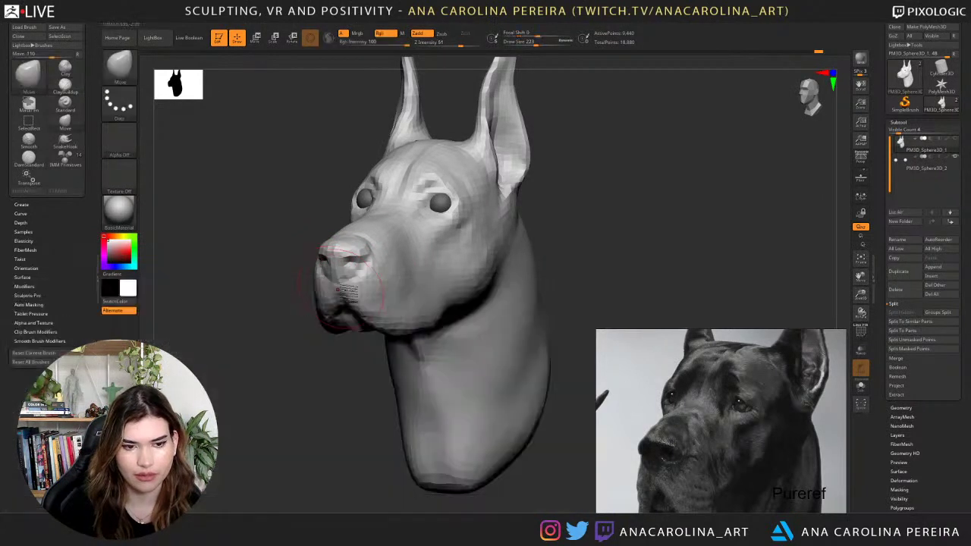
Reshape the front of the muzzle and the nose with the Move brush, reducing the draw size to 140.
{"action": "key", "text": "b"}
{"action": "key", "text": "m"}
{"action": "key", "text": "v"}
{"action": "key", "text": "space"}
{"action": "left_click_drag", "start_coordinate": [365, 288], "coordinate": [382, 271]}
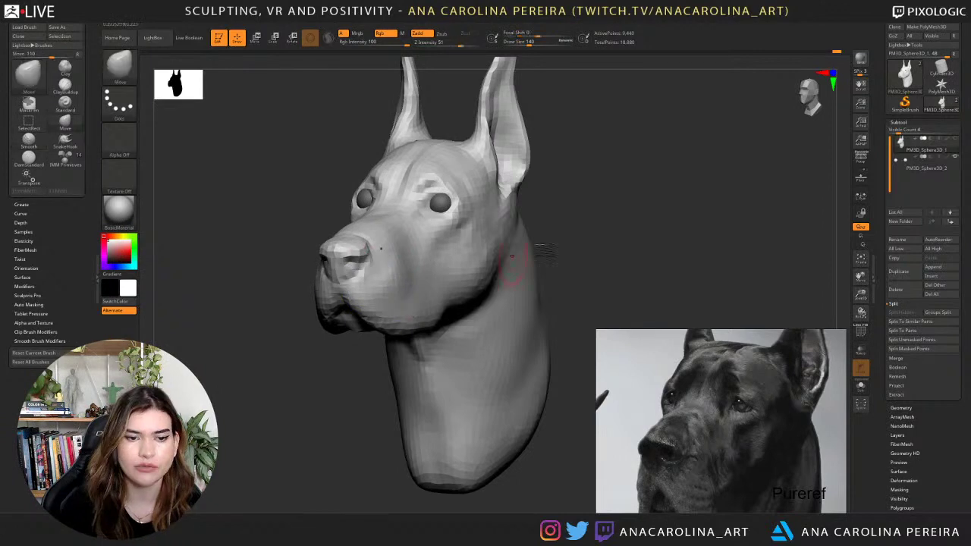
Refine the nose's sides and top from front and three-quarter views with the Move brush at draw sizes 94 and 140.
{"action": "mouse_move", "coordinate": [561, 220]}
{"action": "left_mouse_down"}
{"action": "mouse_move", "coordinate": [663, 210]}
{"action": "mouse_move", "coordinate": [677, 222]}
{"action": "mouse_move", "coordinate": [607, 243]}
{"action": "mouse_move", "coordinate": [674, 214]}
{"action": "mouse_move", "coordinate": [665, 204]}
{"action": "mouse_move", "coordinate": [372, 220]}
{"action": "mouse_move", "coordinate": [381, 237]}
{"action": "mouse_move", "coordinate": [410, 220]}
{"action": "mouse_move", "coordinate": [370, 225]}
{"action": "left_mouse_up"}
{"action": "key", "text": "space"}
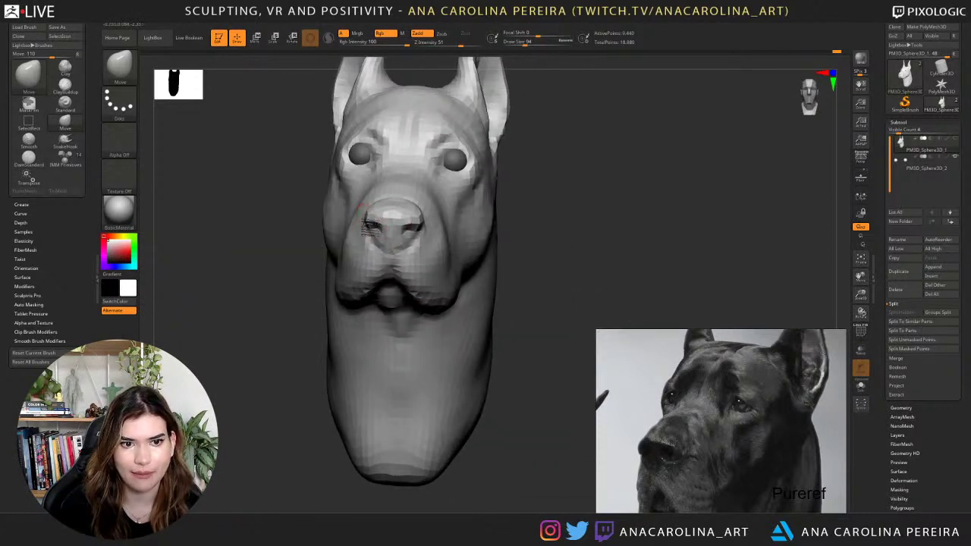
{"action": "mouse_move", "coordinate": [584, 205]}
{"action": "left_mouse_down"}
{"action": "mouse_move", "coordinate": [576, 216]}
{"action": "mouse_move", "coordinate": [379, 217]}
{"action": "mouse_move", "coordinate": [401, 206]}
{"action": "left_mouse_up"}
{"action": "key", "text": "space"}
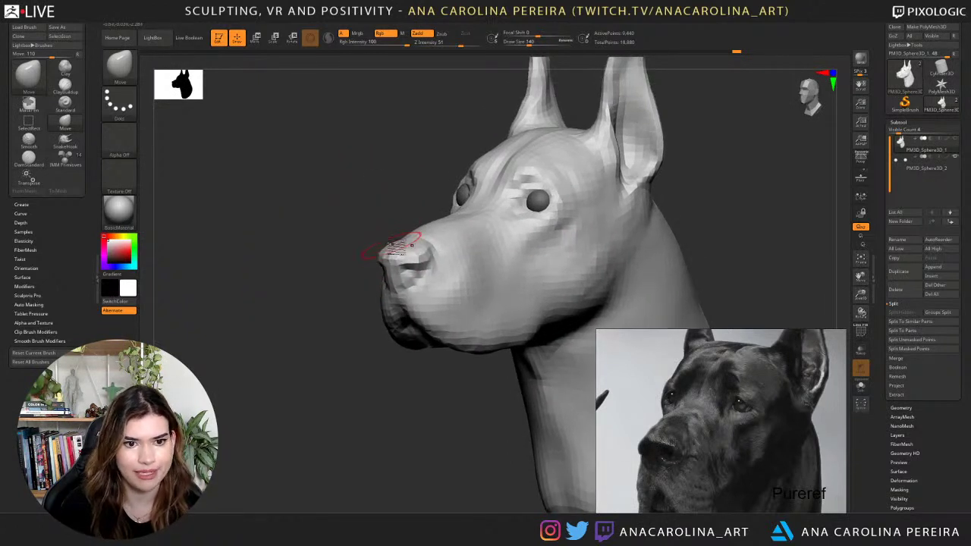
{"action": "left_click_drag", "start_coordinate": [393, 214], "coordinate": [439, 208]}
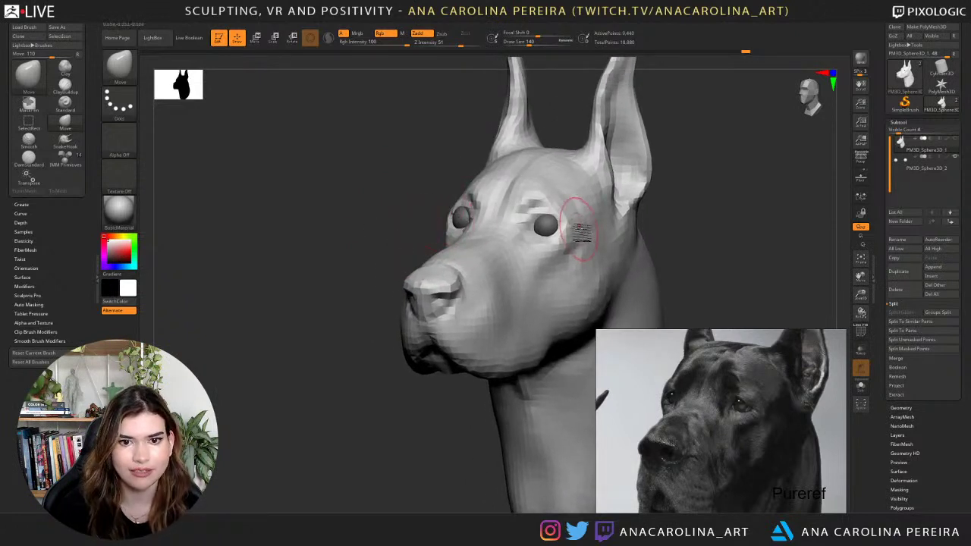
Adjust the eyelids around the eyeball with the Move brush at draw size 71.
{"action": "key", "text": "space"}
{"action": "left_click_drag", "start_coordinate": [576, 224], "coordinate": [536, 221]}
{"action": "key", "text": "space"}
{"action": "left_click_drag", "start_coordinate": [744, 205], "coordinate": [645, 207]}
{"action": "left_click_drag", "start_coordinate": [554, 218], "coordinate": [550, 217]}
{"action": "mouse_move", "coordinate": [545, 222]}
{"action": "right_mouse_down"}
{"action": "mouse_move", "coordinate": [637, 193]}
{"action": "mouse_move", "coordinate": [577, 228]}
{"action": "right_mouse_up"}
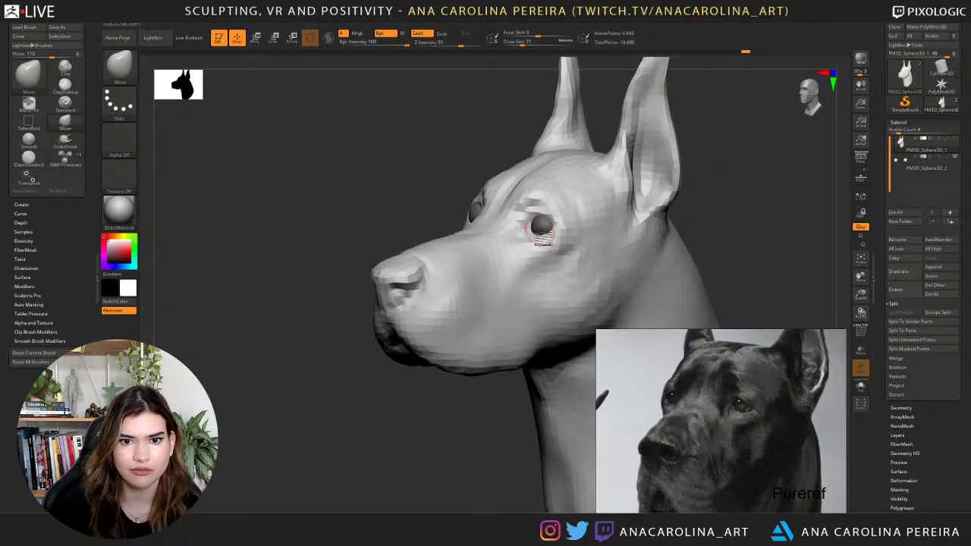
{"action": "mouse_move", "coordinate": [694, 204]}
{"action": "right_mouse_down"}
{"action": "mouse_move", "coordinate": [667, 216]}
{"action": "mouse_move", "coordinate": [696, 199]}
{"action": "mouse_move", "coordinate": [679, 196]}
{"action": "right_mouse_up"}
Define the eyelid and the inner eye corner with the DamStandard brush.
{"action": "key", "text": "b"}
{"action": "key", "text": "d"}
{"action": "key", "text": "s"}
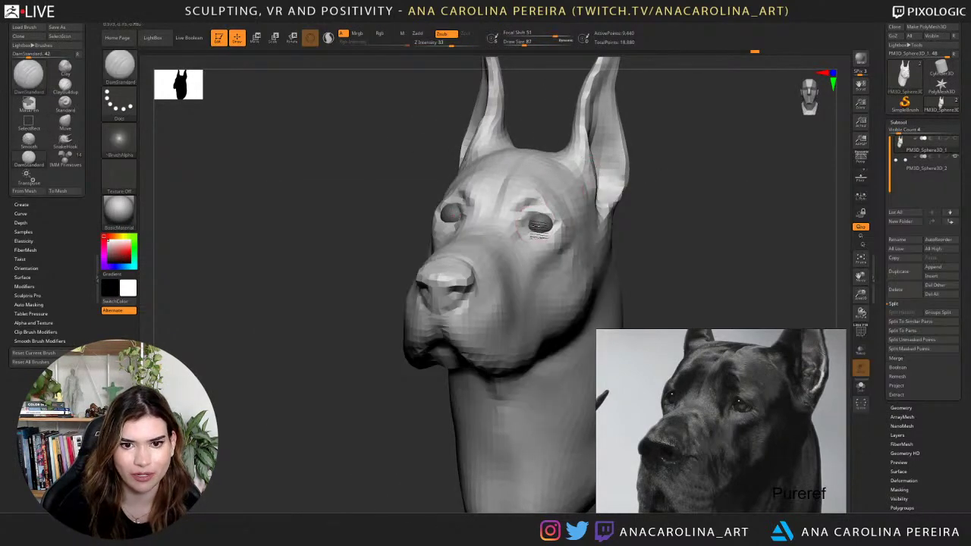
{"action": "right_click_drag", "start_coordinate": [539, 228], "coordinate": [463, 229]}
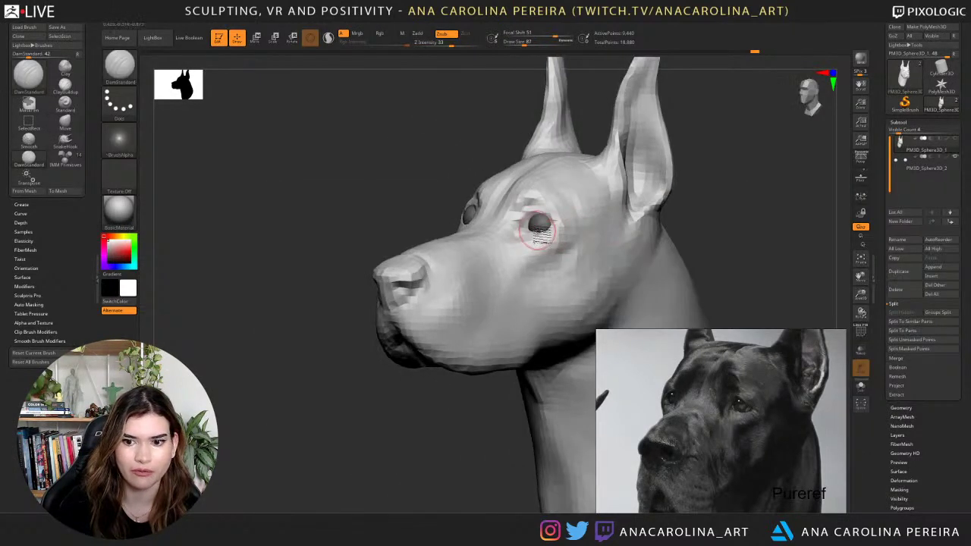
{"action": "right_click_drag", "start_coordinate": [656, 230], "coordinate": [711, 151], "text": "ctrl"}
{"action": "mouse_move", "coordinate": [637, 205]}
{"action": "right_mouse_down"}
{"action": "mouse_move", "coordinate": [710, 210]}
{"action": "mouse_move", "coordinate": [671, 239]}
{"action": "mouse_move", "coordinate": [626, 214]}
{"action": "mouse_move", "coordinate": [661, 202]}
{"action": "mouse_move", "coordinate": [650, 197]}
{"action": "mouse_move", "coordinate": [663, 182]}
{"action": "right_mouse_up"}
Build up the lips and underside of the muzzle with ClayBuildup at draw size 120.
{"action": "key", "text": "b"}
{"action": "key", "text": "c"}
{"action": "key", "text": "b"}
{"action": "mouse_move", "coordinate": [408, 302]}
{"action": "left_mouse_down"}
{"action": "mouse_move", "coordinate": [406, 288]}
{"action": "mouse_move", "coordinate": [430, 303]}
{"action": "left_mouse_up"}
{"action": "right_click_drag", "start_coordinate": [433, 379], "coordinate": [434, 347], "text": "ctrl"}
{"action": "mouse_move", "coordinate": [434, 348]}
{"action": "right_mouse_down"}
{"action": "mouse_move", "coordinate": [463, 353]}
{"action": "mouse_move", "coordinate": [440, 367]}
{"action": "mouse_move", "coordinate": [442, 403]}
{"action": "right_mouse_up"}
{"action": "key", "text": "space"}
{"action": "left_click_drag", "start_coordinate": [460, 376], "coordinate": [466, 376]}
{"action": "right_click_drag", "start_coordinate": [467, 375], "coordinate": [516, 275]}
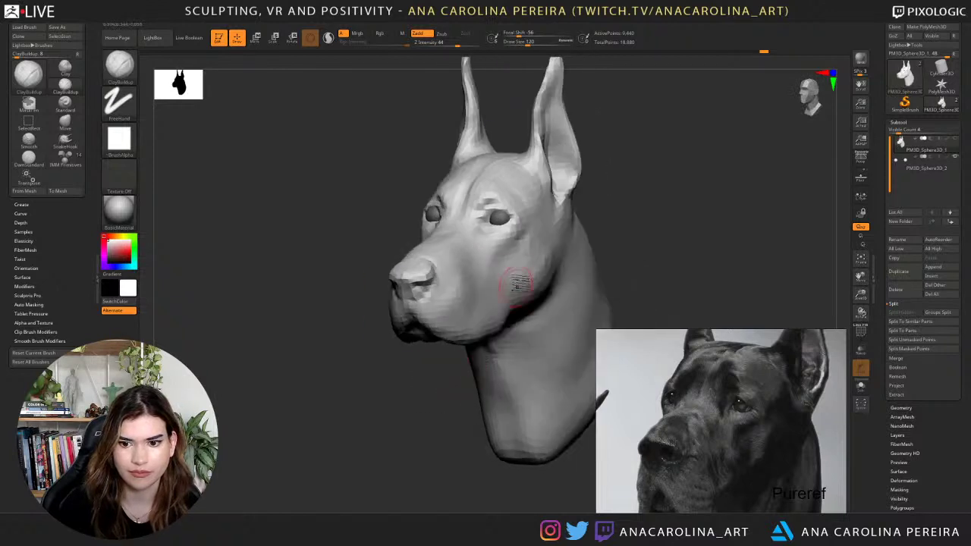
Add volume around the brow and upper cheek with ClayBuildup, raising the draw size to 202 and 223.
{"action": "key", "text": "space"}
{"action": "left_click_drag", "start_coordinate": [492, 293], "coordinate": [502, 293]}
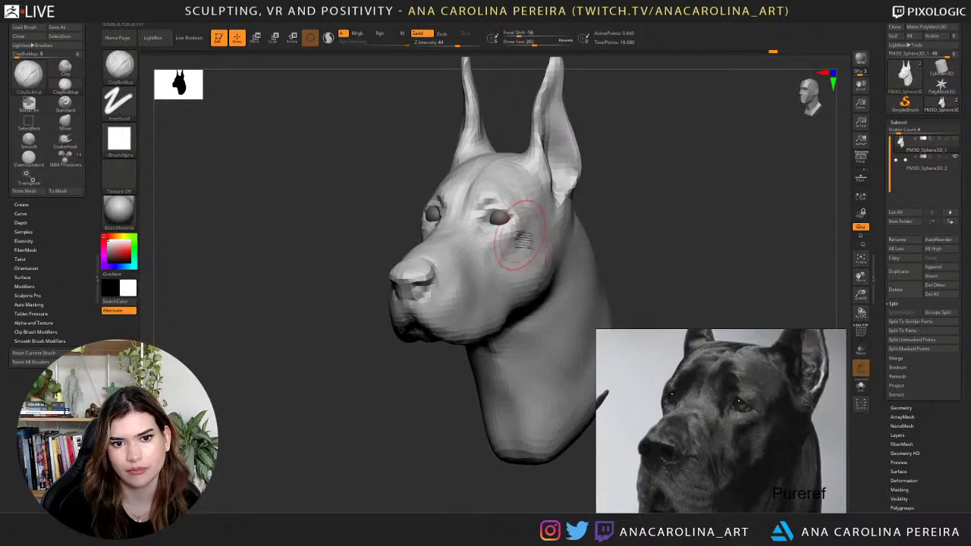
{"action": "mouse_move", "coordinate": [468, 204]}
{"action": "left_mouse_down"}
{"action": "mouse_move", "coordinate": [478, 226]}
{"action": "mouse_move", "coordinate": [489, 204]}
{"action": "mouse_move", "coordinate": [507, 199]}
{"action": "mouse_move", "coordinate": [525, 220]}
{"action": "mouse_move", "coordinate": [516, 225]}
{"action": "left_mouse_up"}
{"action": "key", "text": "space"}
{"action": "key", "text": "space"}
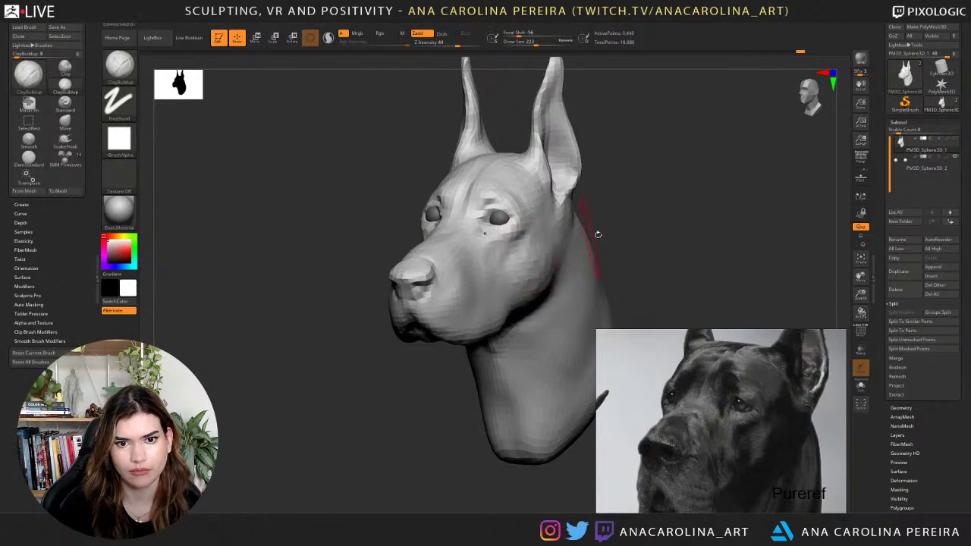
Undo the last clay stroke and build up the cheek from the opposite side of the face.
{"action": "left_click_drag", "start_coordinate": [596, 233], "coordinate": [569, 197]}
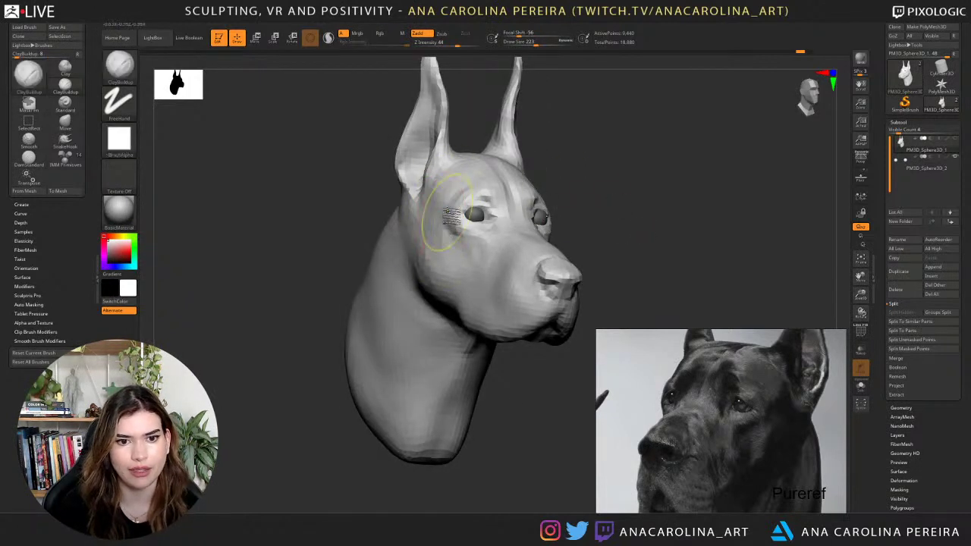
{"action": "key", "text": "ctrl+z"}
{"action": "key", "text": "ctrl"}
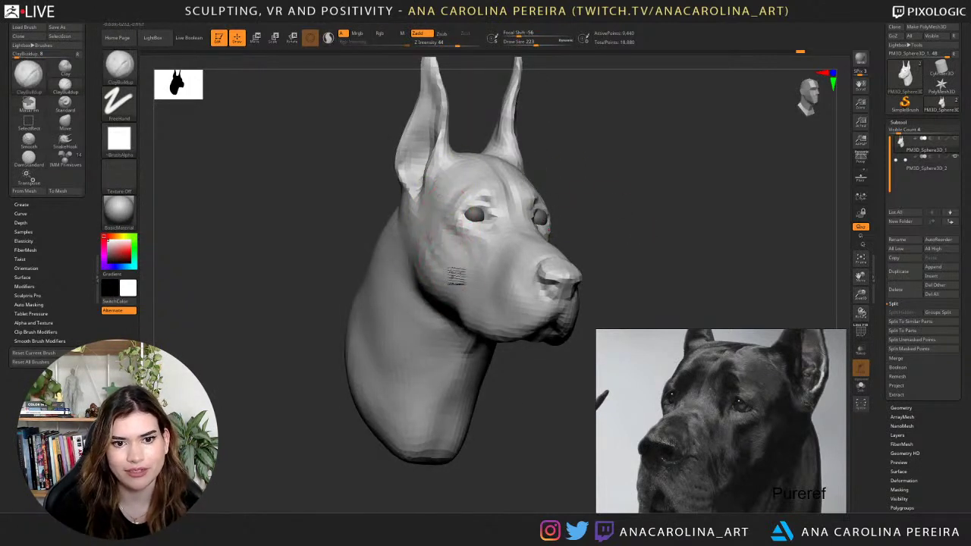
{"action": "left_click_drag", "start_coordinate": [445, 286], "coordinate": [482, 300]}
Build up the area in front of the ear base with ClayBuildup, and carve its crease with DamStandard at draw size 154.
{"action": "mouse_move", "coordinate": [575, 230]}
{"action": "left_mouse_down"}
{"action": "mouse_move", "coordinate": [611, 202]}
{"action": "mouse_move", "coordinate": [616, 182]}
{"action": "mouse_move", "coordinate": [597, 241]}
{"action": "mouse_move", "coordinate": [607, 189]}
{"action": "mouse_move", "coordinate": [625, 254]}
{"action": "mouse_move", "coordinate": [604, 165]}
{"action": "left_mouse_up"}
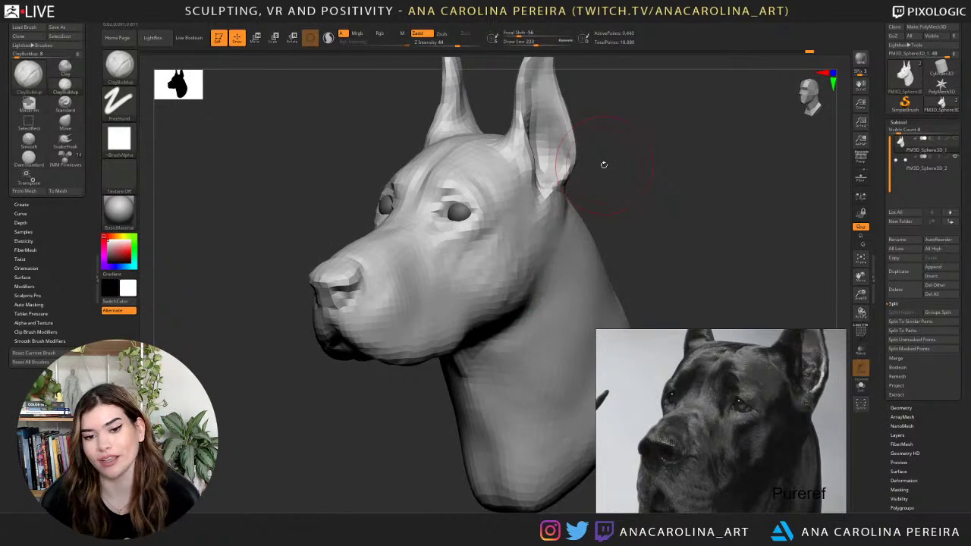
{"action": "left_click_drag", "start_coordinate": [642, 220], "coordinate": [618, 281]}
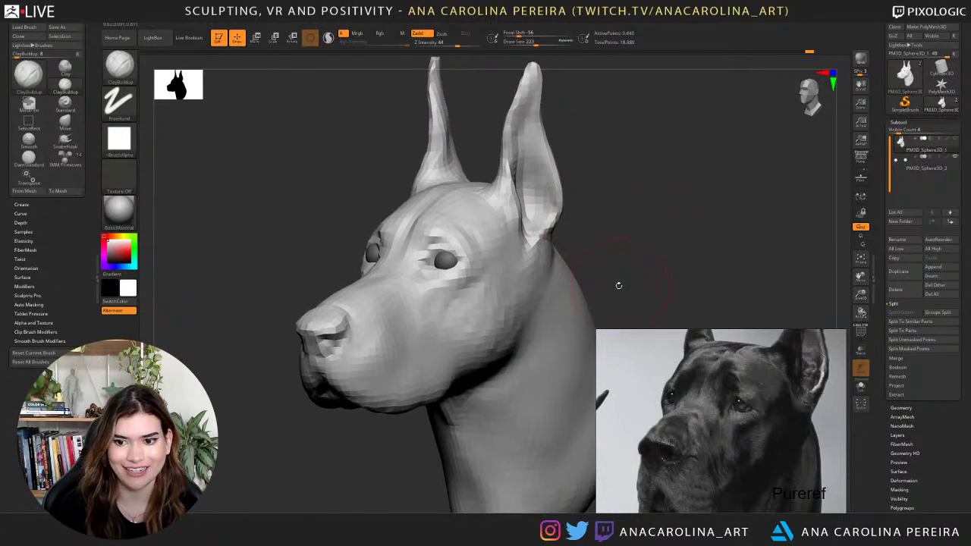
{"action": "right_click", "coordinate": [509, 207]}
{"action": "left_click_drag", "start_coordinate": [509, 207], "coordinate": [528, 249]}
{"action": "key", "text": "b"}
{"action": "key", "text": "d"}
{"action": "key", "text": "s"}
{"action": "mouse_move", "coordinate": [493, 193]}
{"action": "left_mouse_down"}
{"action": "mouse_move", "coordinate": [507, 211]}
{"action": "mouse_move", "coordinate": [546, 220]}
{"action": "mouse_move", "coordinate": [544, 161]}
{"action": "mouse_move", "coordinate": [532, 241]}
{"action": "left_mouse_up"}
{"action": "mouse_move", "coordinate": [622, 241]}
{"action": "left_mouse_down", "text": "alt"}
{"action": "mouse_move", "coordinate": [619, 228]}
{"action": "mouse_move", "coordinate": [583, 234]}
{"action": "left_mouse_up", "text": "alt"}
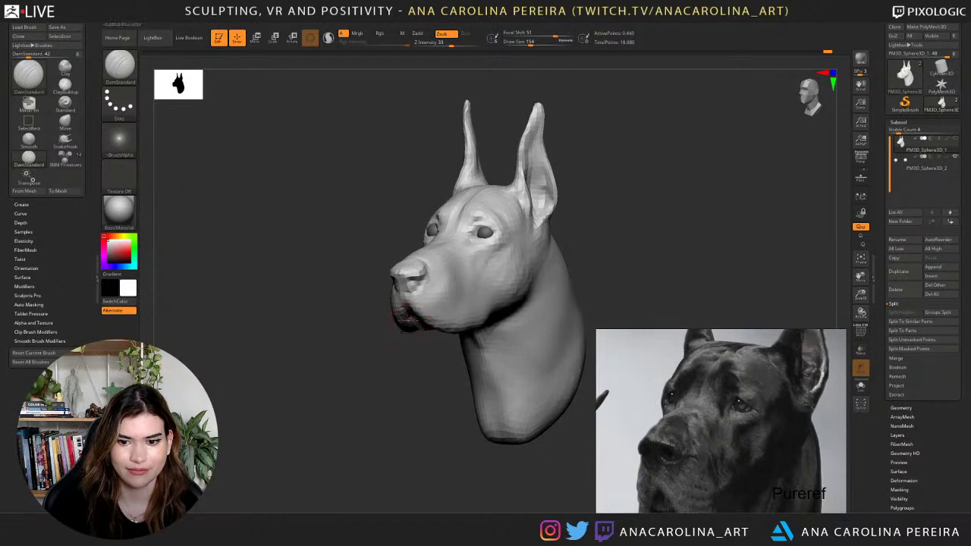
Add volume to the lips and chin below the nose with ClayBuildup at draw size 154.
{"action": "left_click_drag", "start_coordinate": [346, 383], "coordinate": [412, 325]}
{"action": "key", "text": "b"}
{"action": "key", "text": "c"}
{"action": "key", "text": "b"}
{"action": "left_click_drag", "start_coordinate": [513, 292], "coordinate": [547, 262]}
{"action": "left_click_drag", "start_coordinate": [429, 323], "coordinate": [423, 345]}
{"action": "left_click_drag", "start_coordinate": [513, 315], "coordinate": [563, 243]}
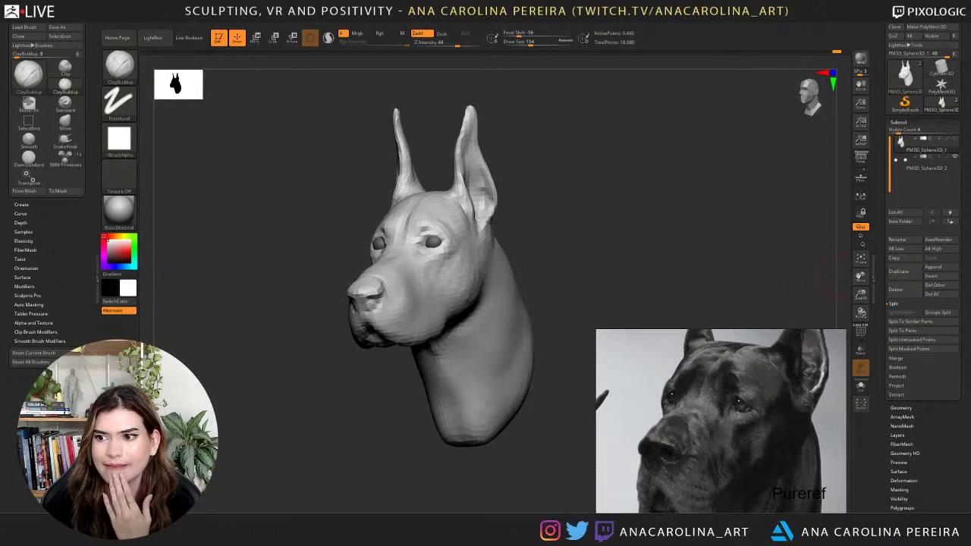
Remesh the dog head with DynaMesh to even out its polygons.
{"action": "left_click_drag", "start_coordinate": [595, 262], "coordinate": [461, 271]}
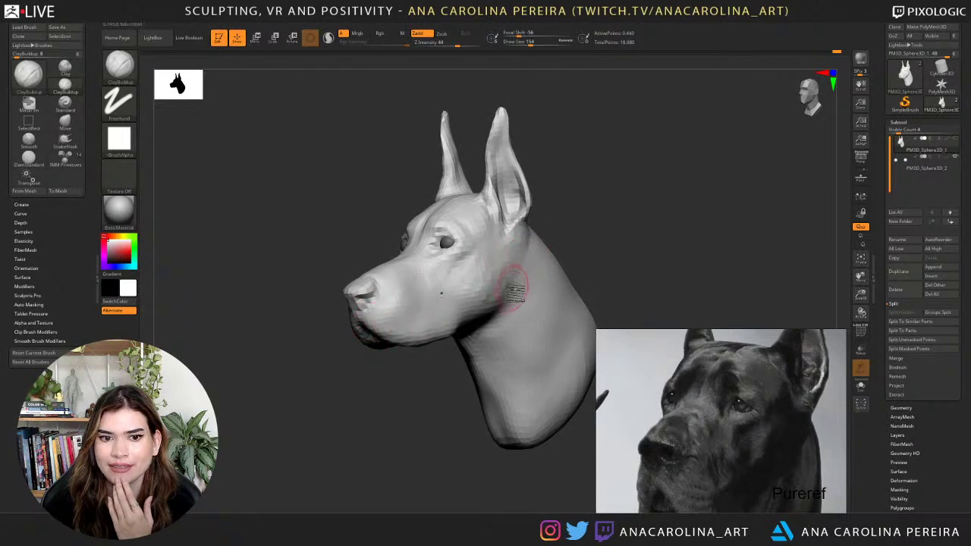
{"action": "mouse_move", "coordinate": [635, 213]}
{"action": "left_mouse_down"}
{"action": "mouse_move", "coordinate": [662, 217]}
{"action": "mouse_move", "coordinate": [633, 217]}
{"action": "left_mouse_up"}
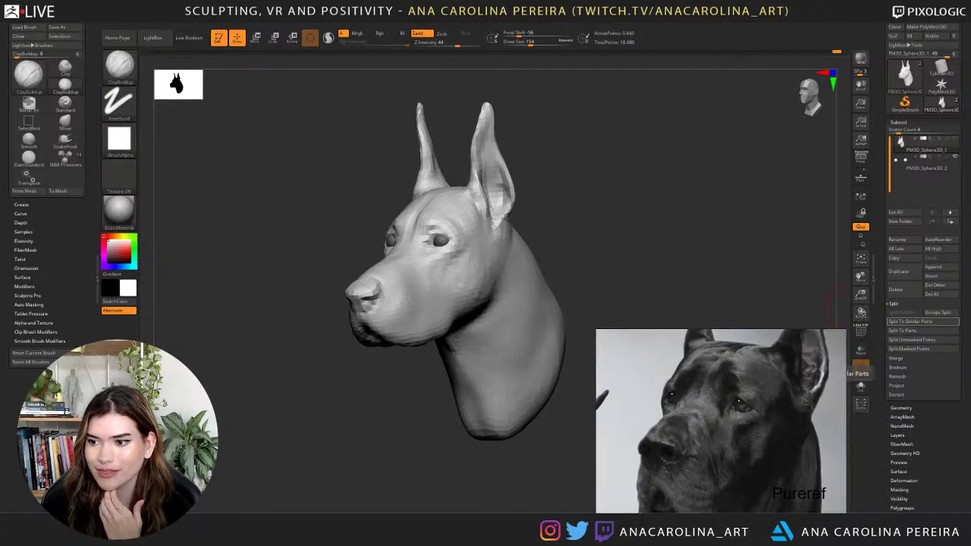
{"action": "left_click_drag", "start_coordinate": [777, 220], "coordinate": [769, 258]}
{"action": "left_click_drag", "start_coordinate": [819, 163], "coordinate": [775, 192], "text": "alt"}
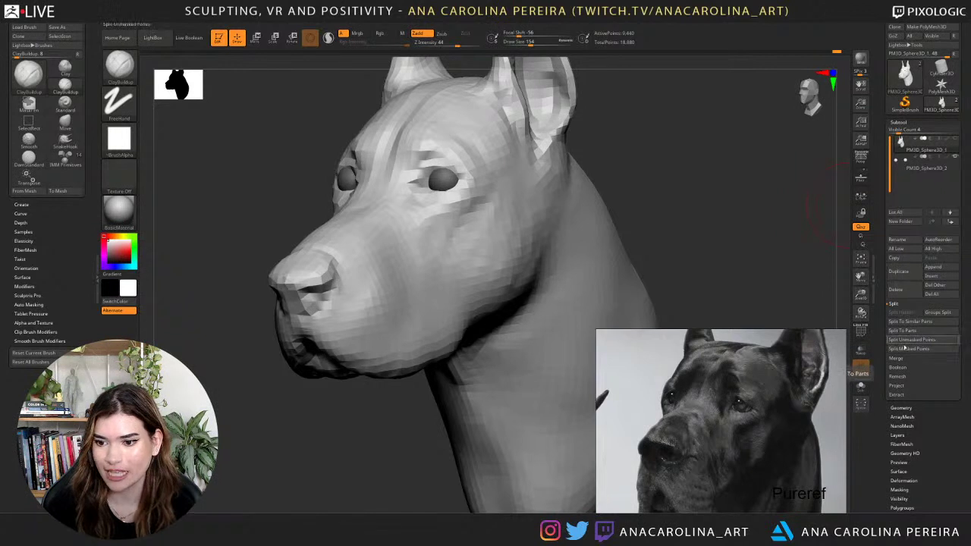
{"action": "left_click", "coordinate": [900, 407]}
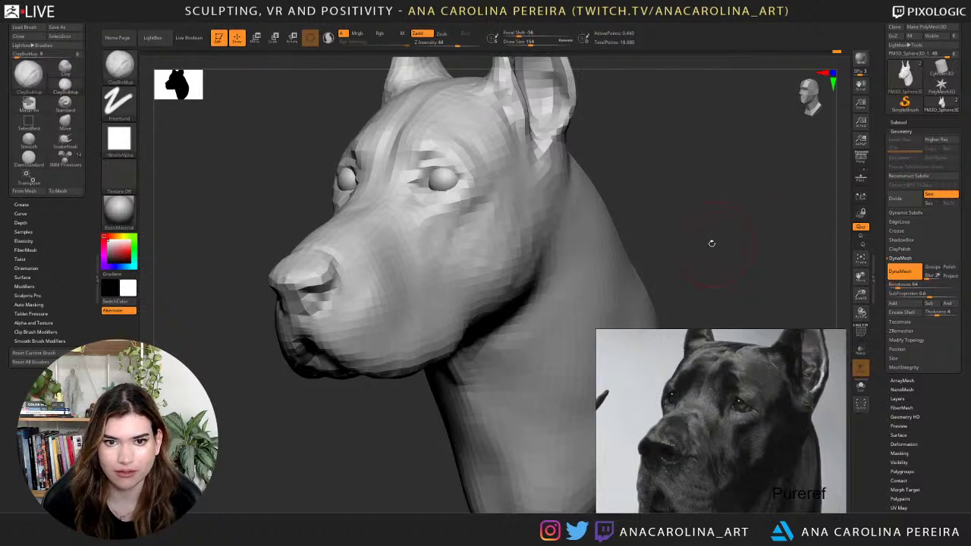
{"action": "left_click", "coordinate": [898, 123]}
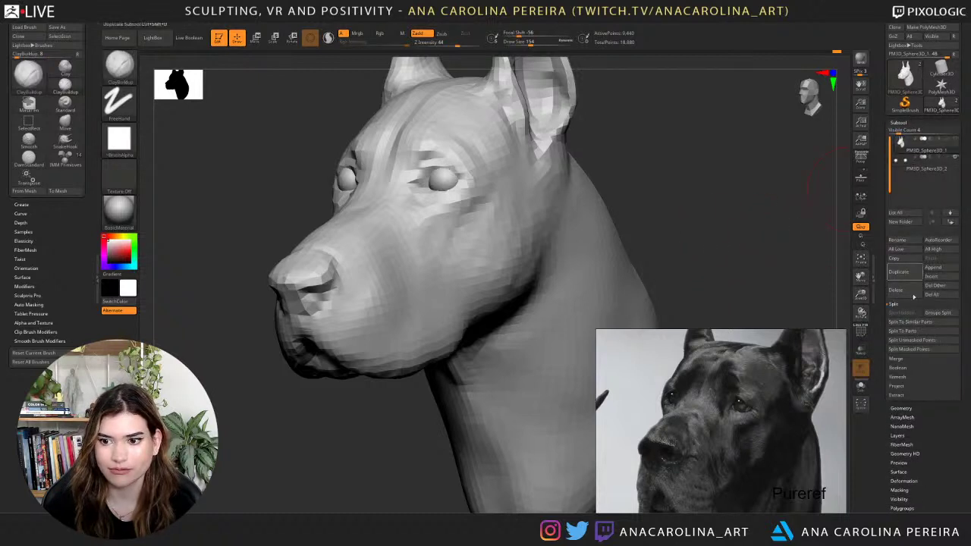
{"action": "left_click", "coordinate": [903, 410]}
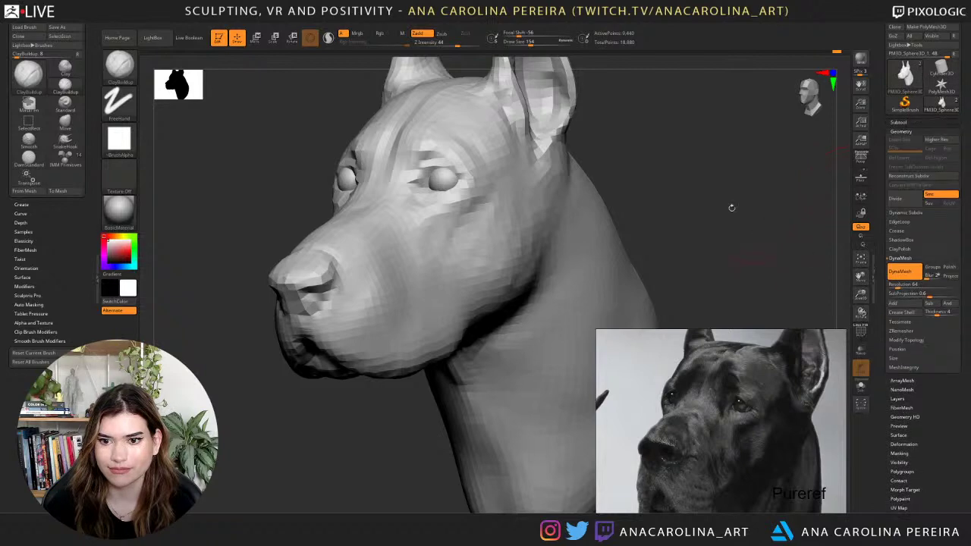
{"action": "mouse_move", "coordinate": [732, 210]}
{"action": "left_mouse_down", "text": "ctrl"}
{"action": "mouse_move", "coordinate": [757, 251]}
{"action": "mouse_move", "coordinate": [666, 211]}
{"action": "mouse_move", "coordinate": [693, 200]}
{"action": "left_mouse_up", "text": "ctrl"}
Carve the creases at the outer corner of the eye with DamStandard at draw size 62.
{"action": "mouse_move", "coordinate": [538, 215]}
{"action": "left_mouse_down"}
{"action": "mouse_move", "coordinate": [579, 205]}
{"action": "mouse_move", "coordinate": [556, 220]}
{"action": "left_mouse_up"}
{"action": "mouse_move", "coordinate": [657, 240]}
{"action": "left_mouse_down"}
{"action": "mouse_move", "coordinate": [620, 234]}
{"action": "mouse_move", "coordinate": [670, 205]}
{"action": "mouse_move", "coordinate": [639, 213]}
{"action": "mouse_move", "coordinate": [624, 202]}
{"action": "mouse_move", "coordinate": [635, 230]}
{"action": "mouse_move", "coordinate": [580, 237]}
{"action": "left_mouse_up"}
{"action": "key", "text": "b"}
{"action": "key", "text": "d"}
{"action": "key", "text": "s"}
{"action": "key", "text": "s"}
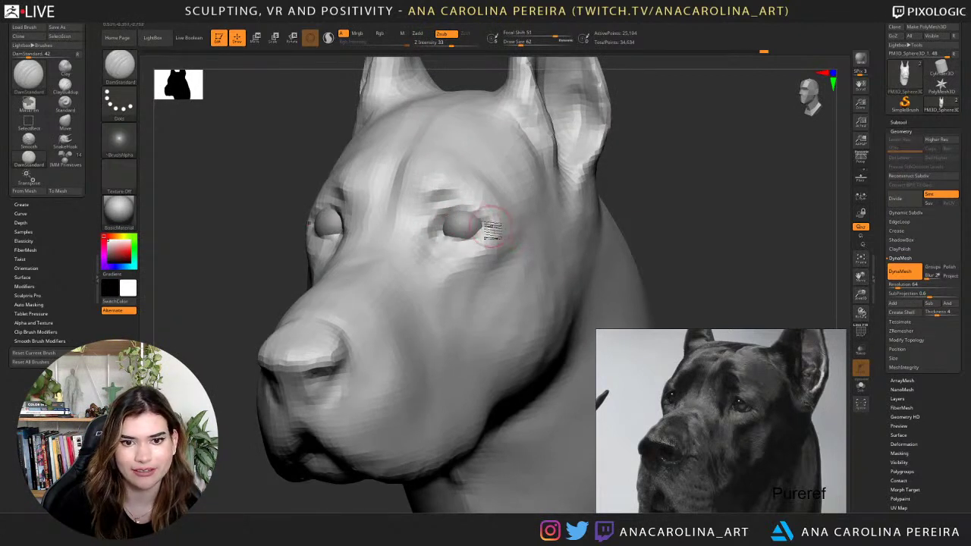
{"action": "left_click_drag", "start_coordinate": [469, 230], "coordinate": [475, 238]}
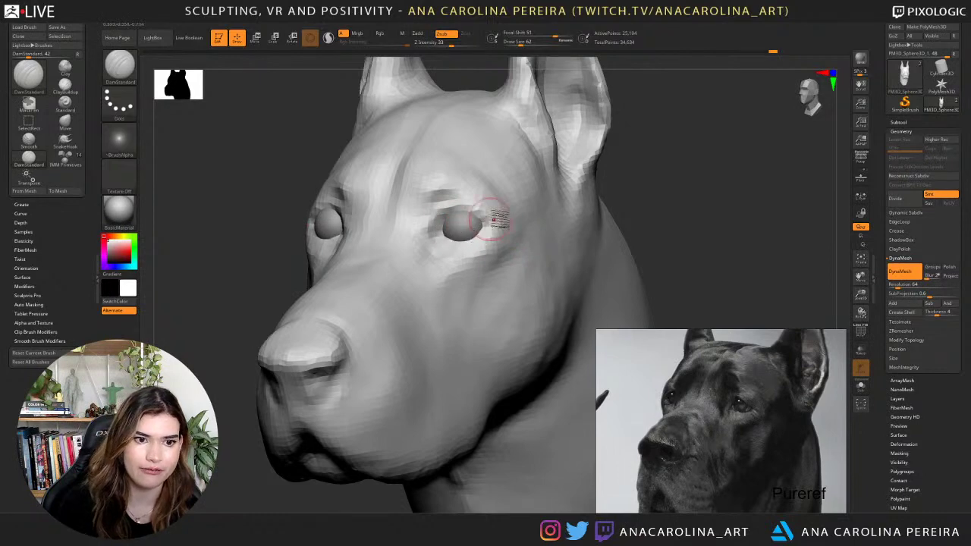
{"action": "key", "text": "f"}
{"action": "mouse_move", "coordinate": [624, 139]}
{"action": "left_mouse_down"}
{"action": "mouse_move", "coordinate": [645, 163]}
{"action": "mouse_move", "coordinate": [591, 182]}
{"action": "mouse_move", "coordinate": [630, 182]}
{"action": "mouse_move", "coordinate": [475, 205]}
{"action": "left_mouse_up"}
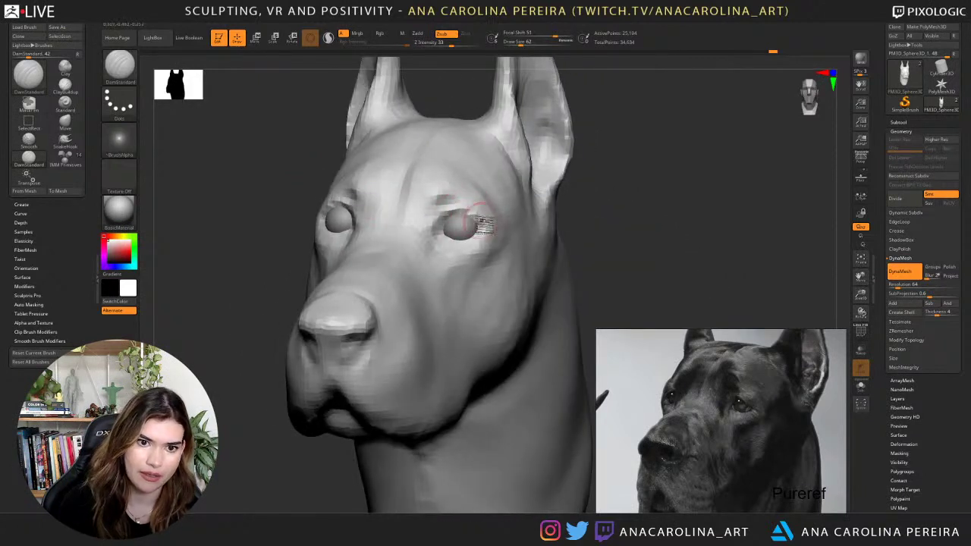
{"action": "mouse_move", "coordinate": [471, 216]}
{"action": "left_mouse_down"}
{"action": "mouse_move", "coordinate": [506, 232]}
{"action": "mouse_move", "coordinate": [499, 217]}
{"action": "mouse_move", "coordinate": [476, 241]}
{"action": "mouse_move", "coordinate": [483, 234]}
{"action": "mouse_move", "coordinate": [454, 240]}
{"action": "left_mouse_up"}
Define the lower eyelid from the opposite side of the face with DamStandard at draw size 101.
{"action": "key", "text": "s"}
{"action": "key", "text": "f"}
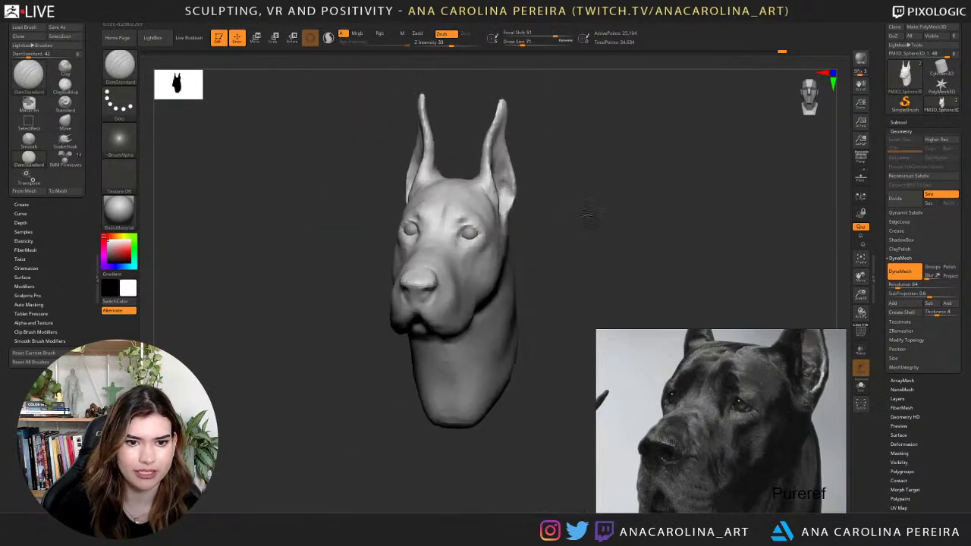
{"action": "mouse_move", "coordinate": [550, 220]}
{"action": "left_mouse_down"}
{"action": "mouse_move", "coordinate": [580, 206]}
{"action": "mouse_move", "coordinate": [571, 258]}
{"action": "left_mouse_up"}
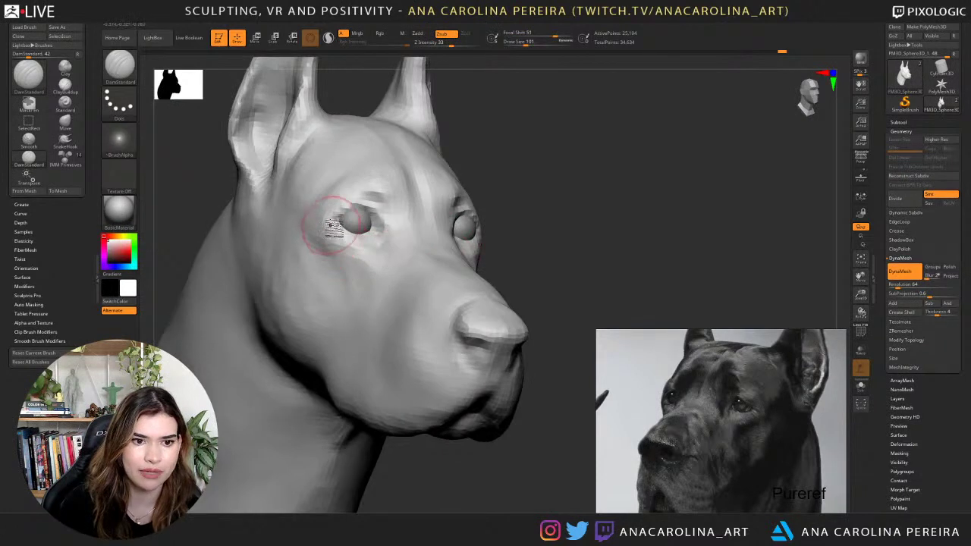
{"action": "left_click_drag", "start_coordinate": [357, 234], "coordinate": [359, 260]}
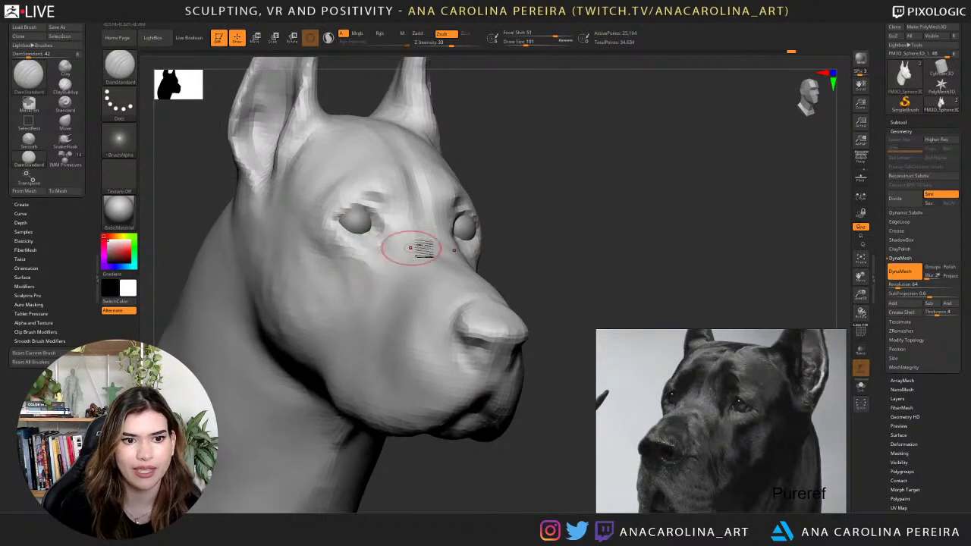
Carve the nostril opening and the side of the nose with DamStandard at draw size 101.
{"action": "mouse_move", "coordinate": [525, 275]}
{"action": "left_mouse_down", "text": "alt"}
{"action": "mouse_move", "coordinate": [527, 229]}
{"action": "mouse_move", "coordinate": [508, 230]}
{"action": "left_mouse_up", "text": "alt"}
{"action": "mouse_move", "coordinate": [549, 206]}
{"action": "left_mouse_down", "text": "alt"}
{"action": "mouse_move", "coordinate": [574, 175]}
{"action": "mouse_move", "coordinate": [582, 221]}
{"action": "left_mouse_up", "text": "alt"}
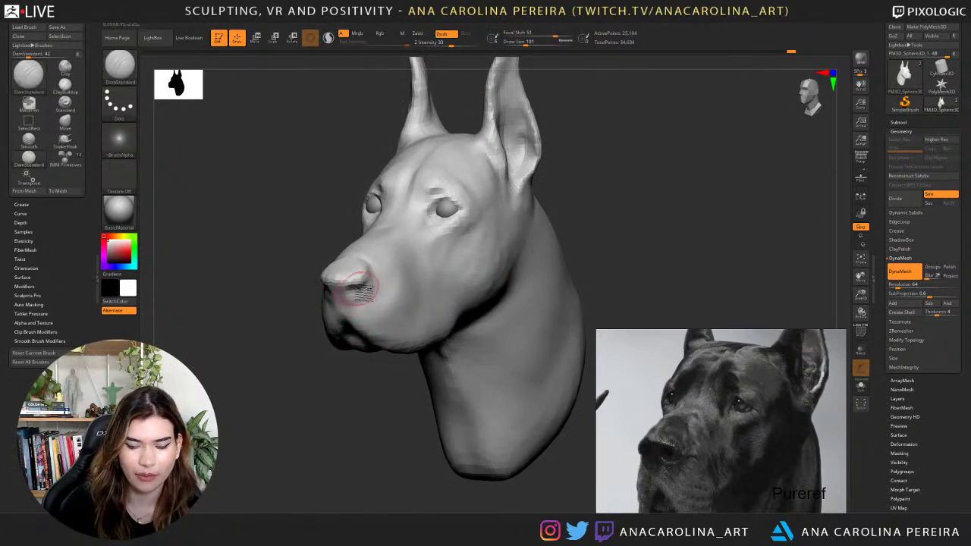
{"action": "left_click_drag", "start_coordinate": [372, 279], "coordinate": [354, 295]}
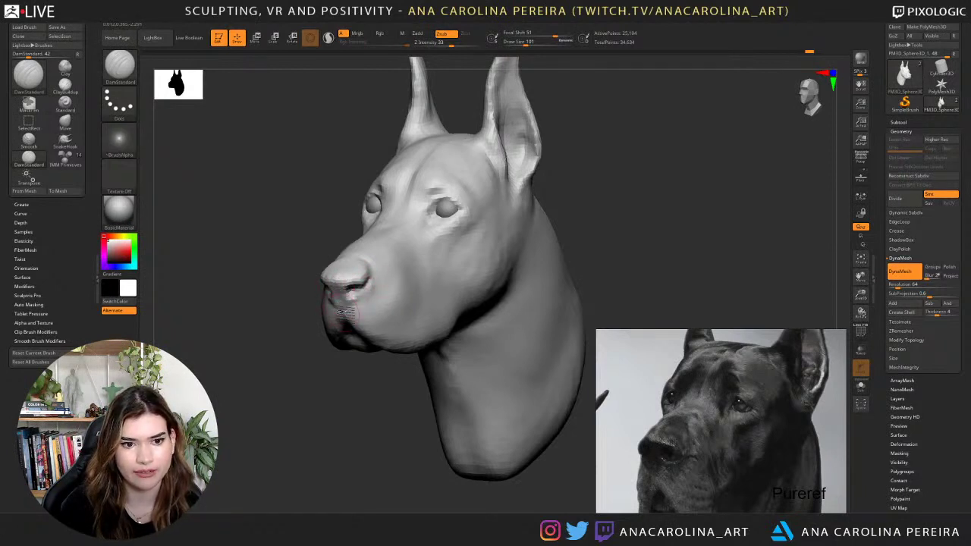
{"action": "mouse_move", "coordinate": [346, 321]}
{"action": "right_mouse_down"}
{"action": "mouse_move", "coordinate": [359, 327]}
{"action": "mouse_move", "coordinate": [453, 276]}
{"action": "right_mouse_up"}
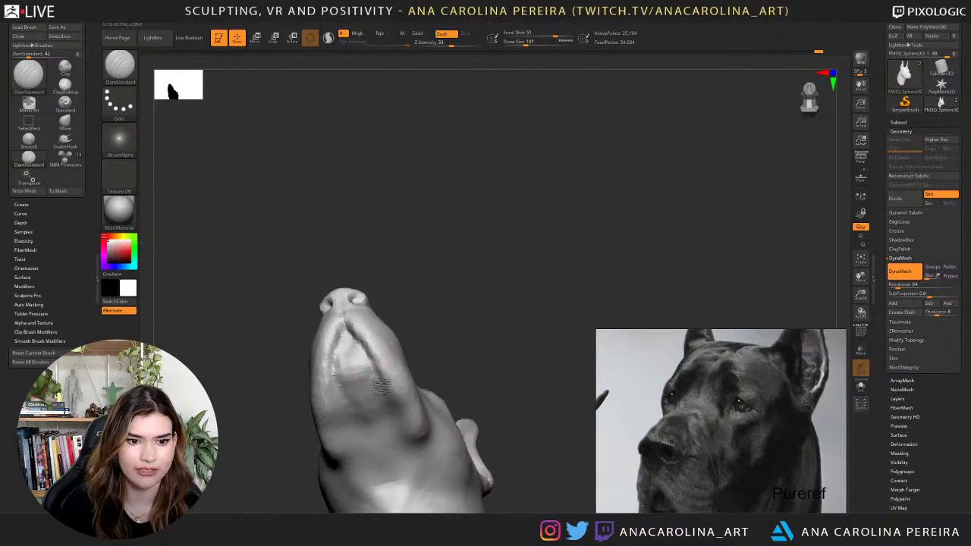
Add volume to the side of the muzzle behind the nose with ClayBuildup at draw size 158.
{"action": "mouse_move", "coordinate": [396, 427]}
{"action": "right_mouse_down"}
{"action": "mouse_move", "coordinate": [425, 349]}
{"action": "mouse_move", "coordinate": [470, 285]}
{"action": "mouse_move", "coordinate": [486, 194]}
{"action": "mouse_move", "coordinate": [544, 176]}
{"action": "mouse_move", "coordinate": [468, 215]}
{"action": "mouse_move", "coordinate": [520, 281]}
{"action": "mouse_move", "coordinate": [514, 245]}
{"action": "mouse_move", "coordinate": [506, 358]}
{"action": "mouse_move", "coordinate": [542, 332]}
{"action": "mouse_move", "coordinate": [443, 268]}
{"action": "right_mouse_up"}
{"action": "key", "text": "b"}
{"action": "key", "text": "c"}
{"action": "key", "text": "b"}
{"action": "key", "text": "space"}
{"action": "mouse_move", "coordinate": [449, 265]}
{"action": "left_mouse_down"}
{"action": "mouse_move", "coordinate": [474, 275]}
{"action": "mouse_move", "coordinate": [493, 234]}
{"action": "left_mouse_up"}
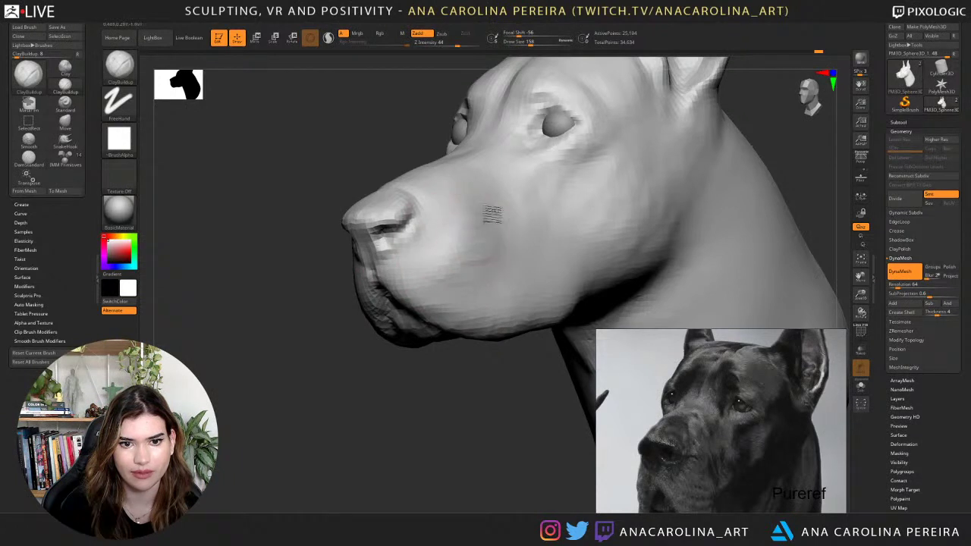
Build up the nose tip and the rim above the nostril with ClayBuildup at draw sizes 71 and 104.
{"action": "right_click_drag", "start_coordinate": [466, 205], "coordinate": [414, 238]}
{"action": "key", "text": "space"}
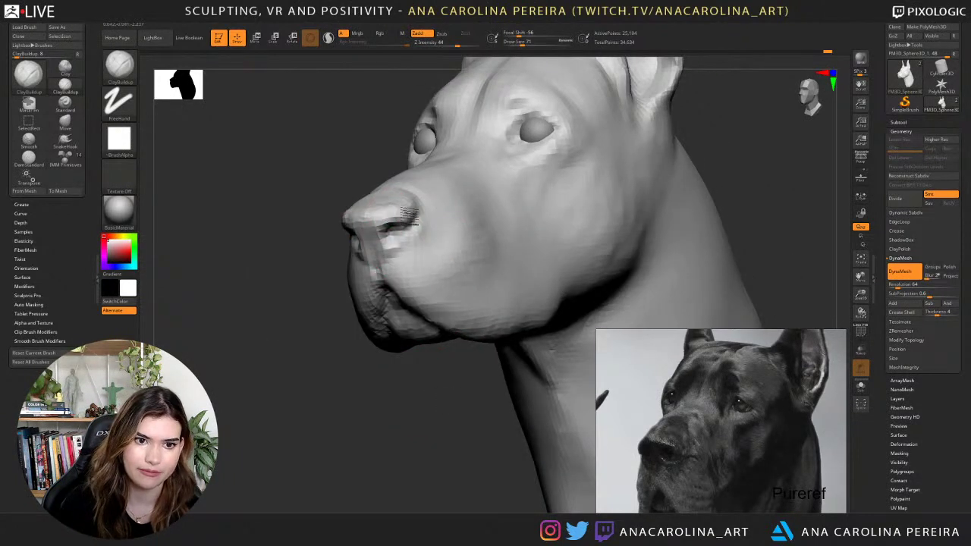
{"action": "key", "text": "space"}
{"action": "right_click_drag", "start_coordinate": [315, 256], "coordinate": [372, 228]}
{"action": "left_click_drag", "start_coordinate": [367, 222], "coordinate": [408, 216]}
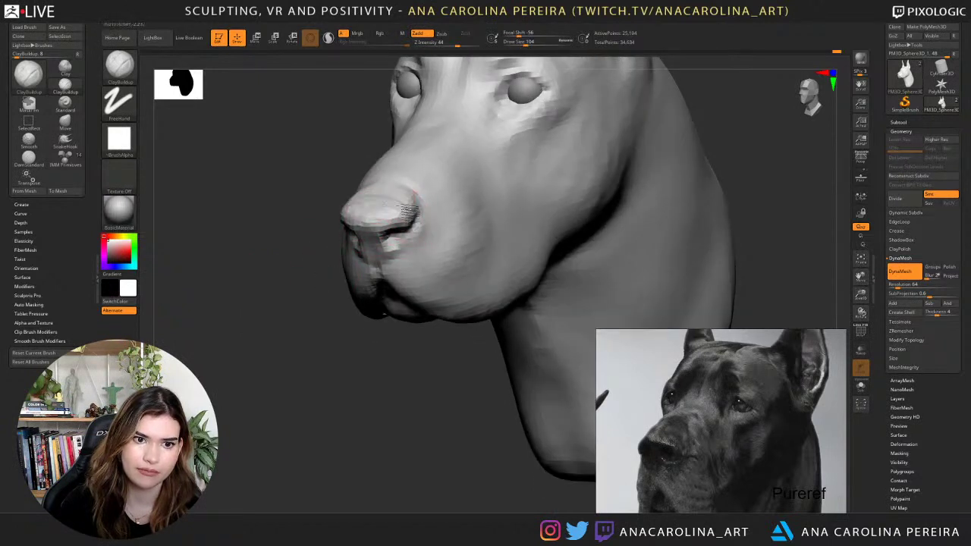
{"action": "mouse_move", "coordinate": [425, 226]}
{"action": "right_mouse_down", "text": "ctrl"}
{"action": "mouse_move", "coordinate": [392, 336]}
{"action": "mouse_move", "coordinate": [433, 301]}
{"action": "mouse_move", "coordinate": [430, 284]}
{"action": "mouse_move", "coordinate": [478, 282]}
{"action": "mouse_move", "coordinate": [534, 234]}
{"action": "mouse_move", "coordinate": [676, 216]}
{"action": "mouse_move", "coordinate": [588, 206]}
{"action": "right_mouse_up", "text": "ctrl"}
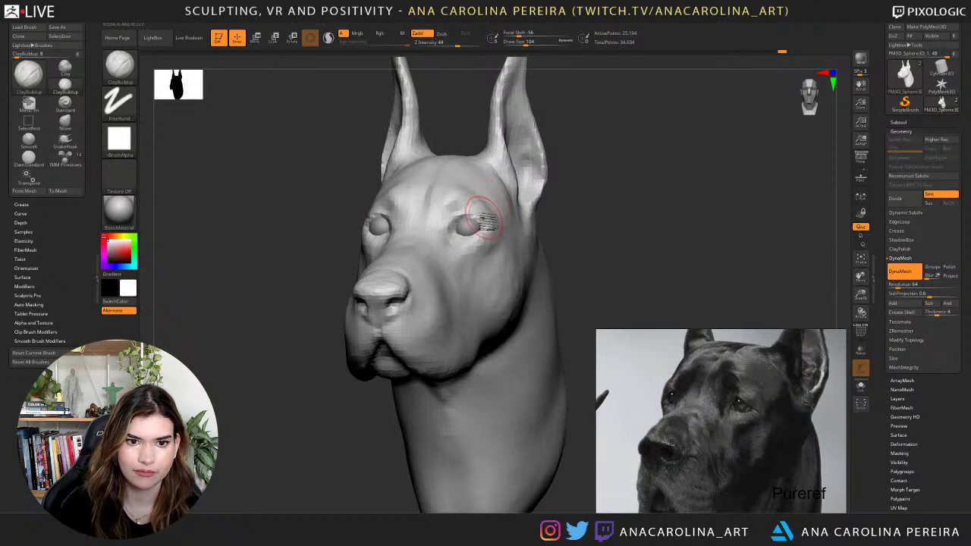
Set the ClayBuildup draw size to 202 and fill out the temple between the eye and the ear.
{"action": "right_click_drag", "start_coordinate": [506, 210], "coordinate": [515, 201]}
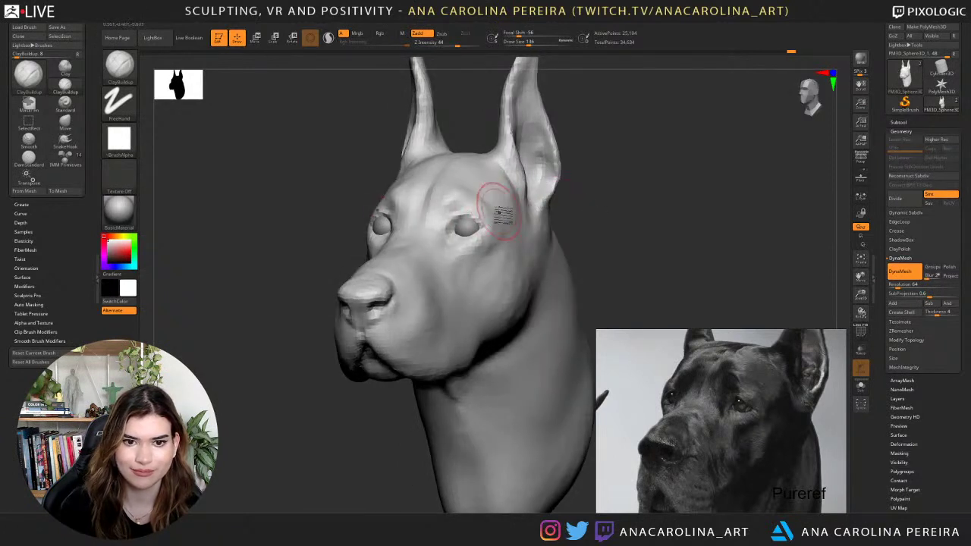
{"action": "key", "text": "space"}
{"action": "left_click_drag", "start_coordinate": [498, 213], "coordinate": [506, 212]}
{"action": "key", "text": "space"}
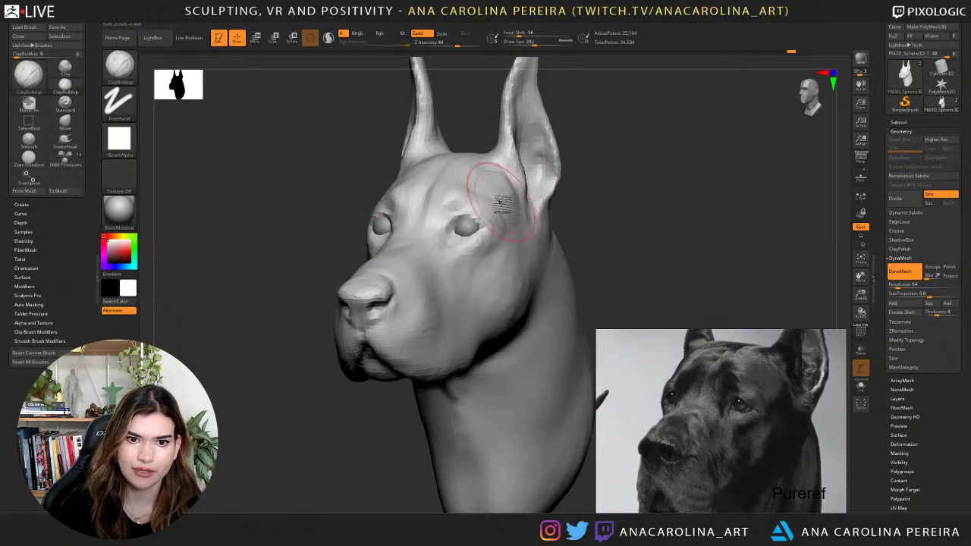
{"action": "mouse_move", "coordinate": [498, 182]}
{"action": "right_mouse_down"}
{"action": "mouse_move", "coordinate": [425, 171]}
{"action": "mouse_move", "coordinate": [524, 154]}
{"action": "mouse_move", "coordinate": [448, 159]}
{"action": "mouse_move", "coordinate": [412, 176]}
{"action": "mouse_move", "coordinate": [423, 163]}
{"action": "right_mouse_up"}
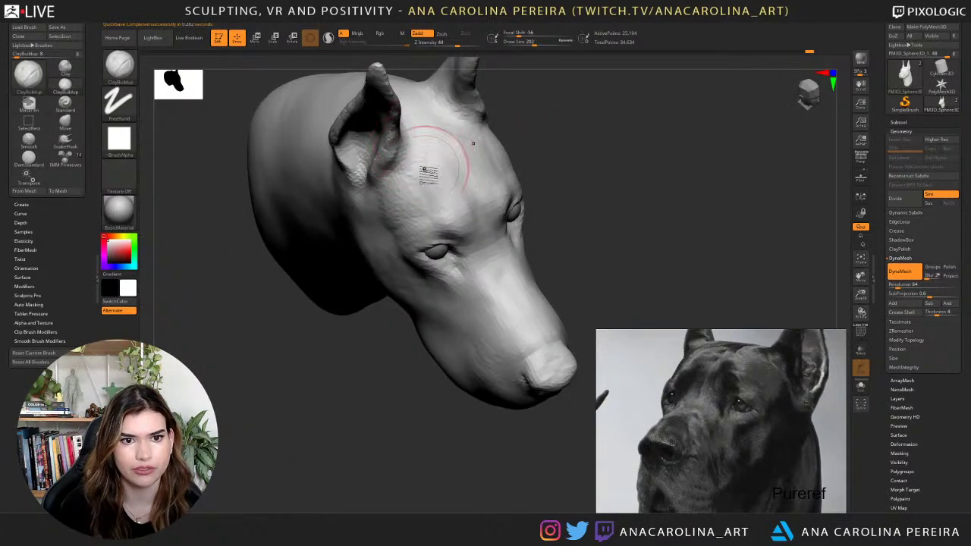
{"action": "mouse_move", "coordinate": [538, 154]}
{"action": "right_mouse_down"}
{"action": "mouse_move", "coordinate": [596, 213]}
{"action": "mouse_move", "coordinate": [583, 186]}
{"action": "mouse_move", "coordinate": [635, 147]}
{"action": "mouse_move", "coordinate": [634, 177]}
{"action": "mouse_move", "coordinate": [630, 161]}
{"action": "mouse_move", "coordinate": [585, 204]}
{"action": "right_mouse_up"}
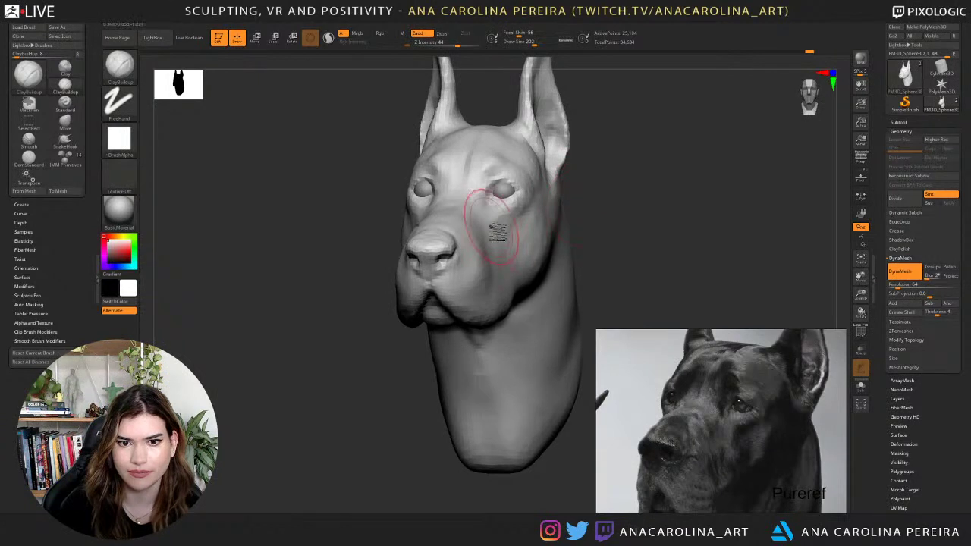
Examine the head's proportions from several angles and compare its muzzle and neck with the Great Dane reference photo.
{"action": "right_click_drag", "start_coordinate": [527, 246], "coordinate": [602, 229]}
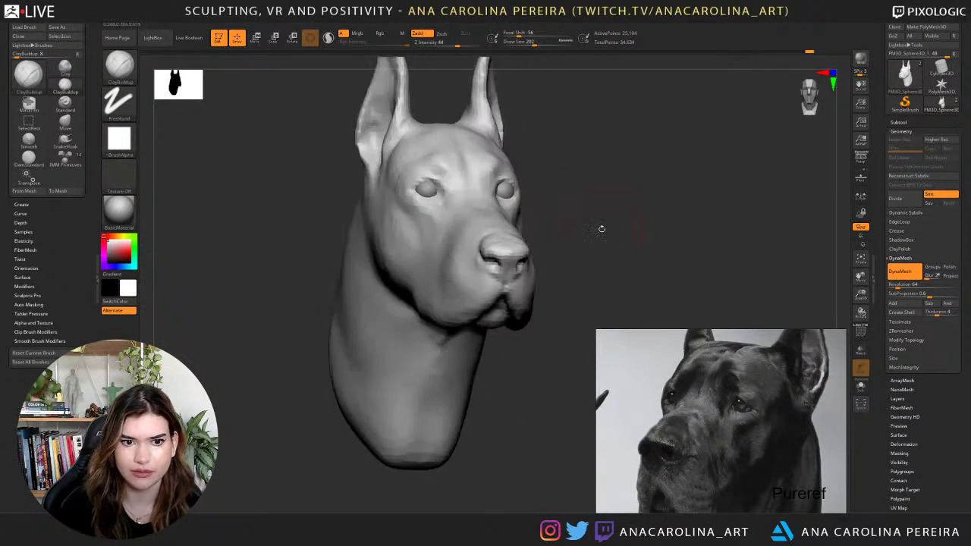
{"action": "mouse_move", "coordinate": [598, 266]}
{"action": "right_mouse_down", "text": "ctrl"}
{"action": "mouse_move", "coordinate": [600, 236]}
{"action": "mouse_move", "coordinate": [586, 252]}
{"action": "mouse_move", "coordinate": [599, 235]}
{"action": "right_mouse_up", "text": "ctrl"}
{"action": "right_click_drag", "start_coordinate": [599, 235], "coordinate": [609, 313], "text": "ctrl"}
{"action": "right_click_drag", "start_coordinate": [661, 212], "coordinate": [597, 257], "text": "alt"}
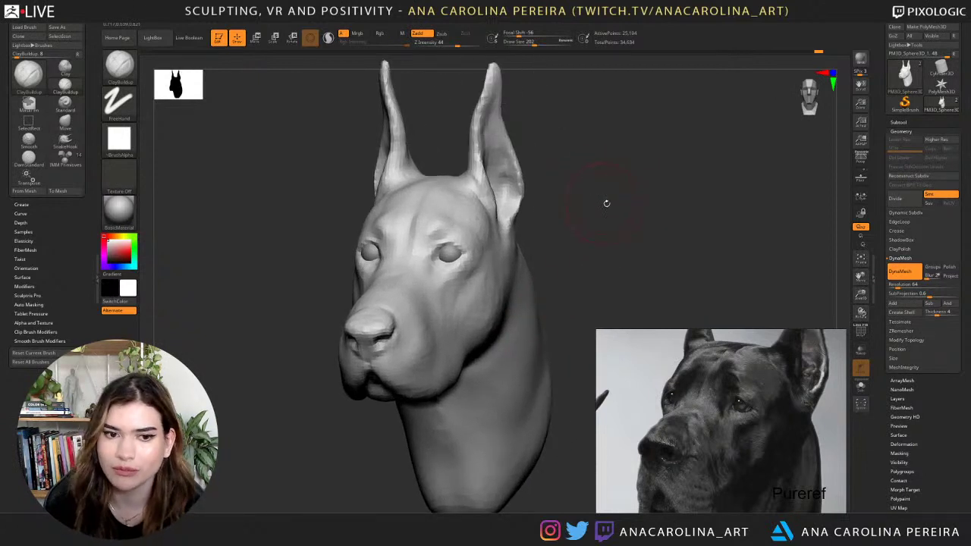
{"action": "right_click_drag", "start_coordinate": [607, 203], "coordinate": [604, 196]}
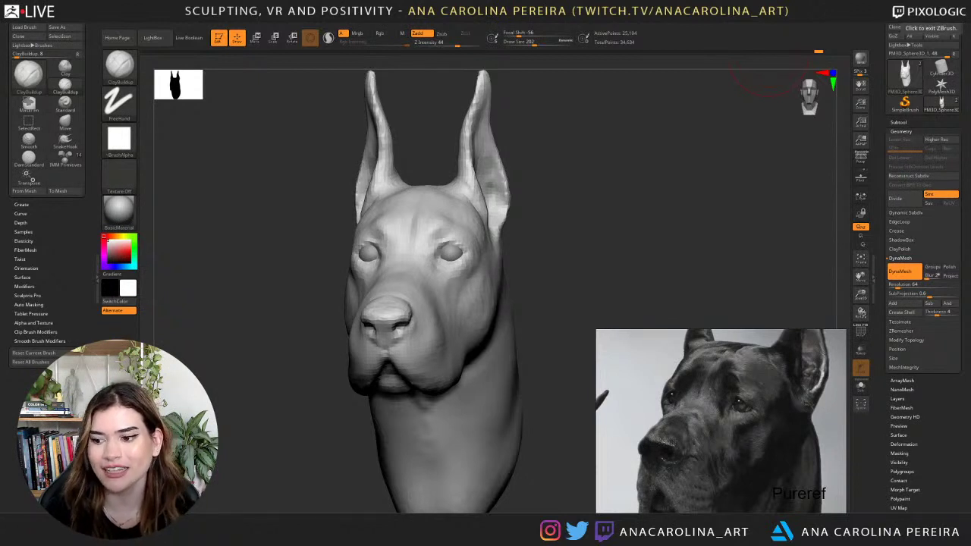
{"action": "left_click_drag", "start_coordinate": [765, 83], "coordinate": [805, 228]}
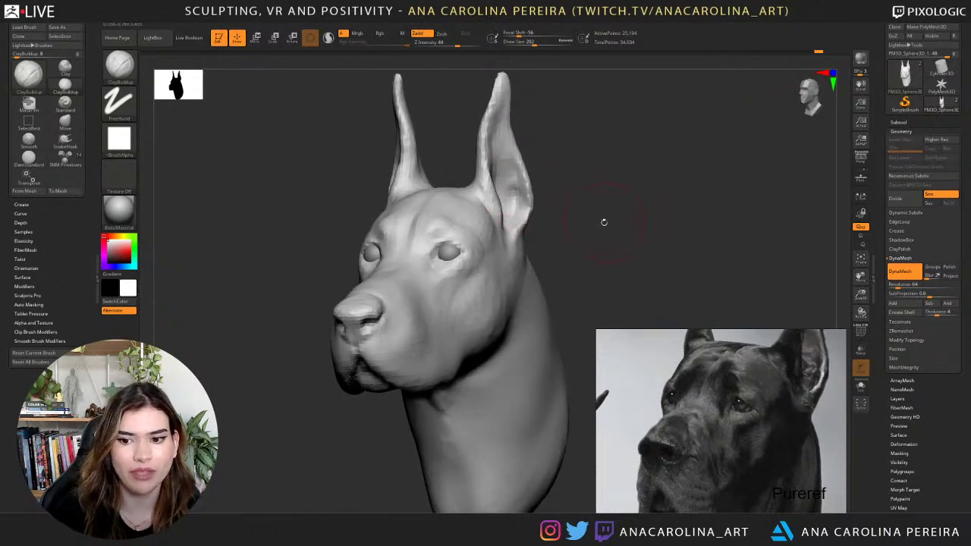
{"action": "mouse_move", "coordinate": [604, 222]}
{"action": "left_mouse_down"}
{"action": "mouse_move", "coordinate": [553, 260]}
{"action": "mouse_move", "coordinate": [520, 245]}
{"action": "mouse_move", "coordinate": [523, 268]}
{"action": "mouse_move", "coordinate": [540, 268]}
{"action": "mouse_move", "coordinate": [504, 262]}
{"action": "mouse_move", "coordinate": [539, 260]}
{"action": "mouse_move", "coordinate": [516, 290]}
{"action": "left_mouse_up"}
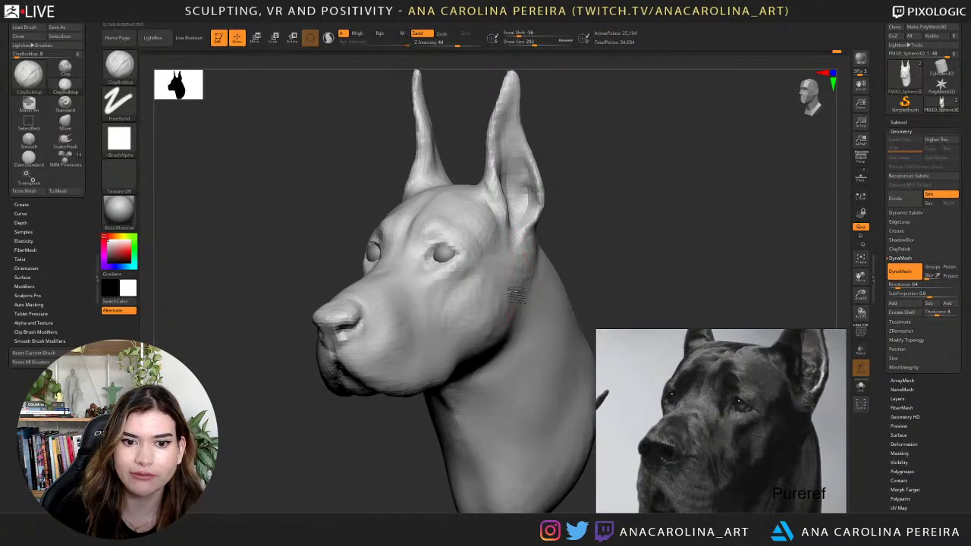
{"action": "mouse_move", "coordinate": [568, 266]}
{"action": "left_mouse_down"}
{"action": "mouse_move", "coordinate": [605, 245]}
{"action": "mouse_move", "coordinate": [574, 269]}
{"action": "mouse_move", "coordinate": [564, 247]}
{"action": "left_mouse_up"}
{"action": "scroll", "coordinate": [709, 390], "scroll_direction": "down", "scroll_amount": 3}
{"action": "middle_click_drag", "start_coordinate": [709, 390], "coordinate": [685, 373]}
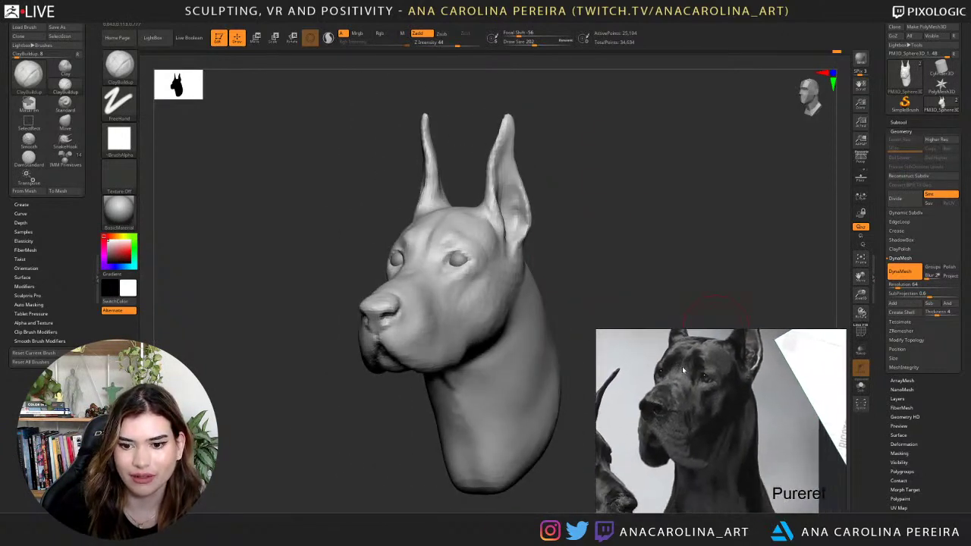
{"action": "scroll", "coordinate": [693, 381], "scroll_direction": "up", "scroll_amount": 2}
Pull the rear corner of the upper lip downward with the Move brush at draw size 187.
{"action": "left_click_drag", "start_coordinate": [369, 393], "coordinate": [387, 393]}
{"action": "left_click_drag", "start_coordinate": [611, 319], "coordinate": [572, 329]}
{"action": "key", "text": "b"}
{"action": "key", "text": "m"}
{"action": "key", "text": "v"}
{"action": "left_click_drag", "start_coordinate": [589, 297], "coordinate": [550, 295], "text": "alt"}
{"action": "left_click_drag", "start_coordinate": [403, 393], "coordinate": [387, 387]}
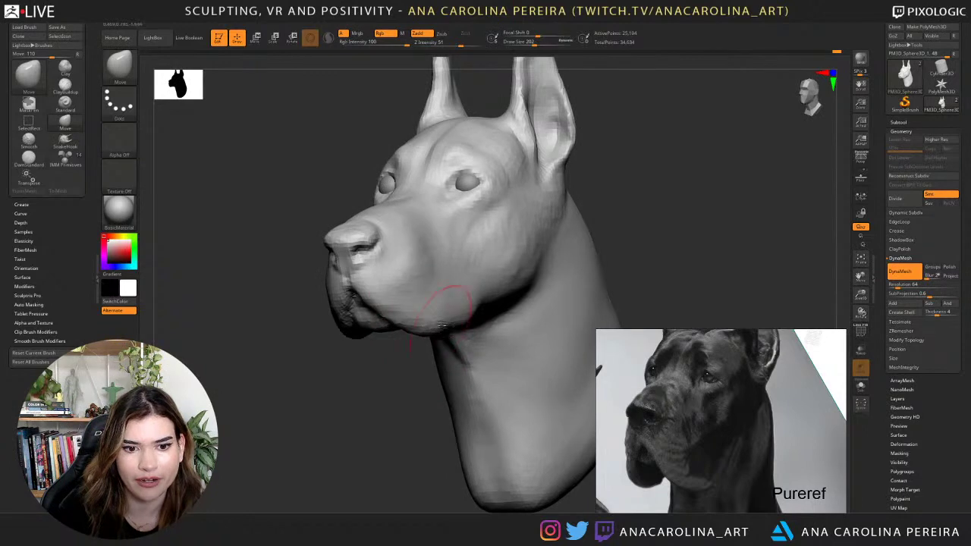
{"action": "key", "text": "space"}
{"action": "left_click_drag", "start_coordinate": [463, 325], "coordinate": [458, 326]}
{"action": "right_click_drag", "start_coordinate": [472, 351], "coordinate": [426, 359]}
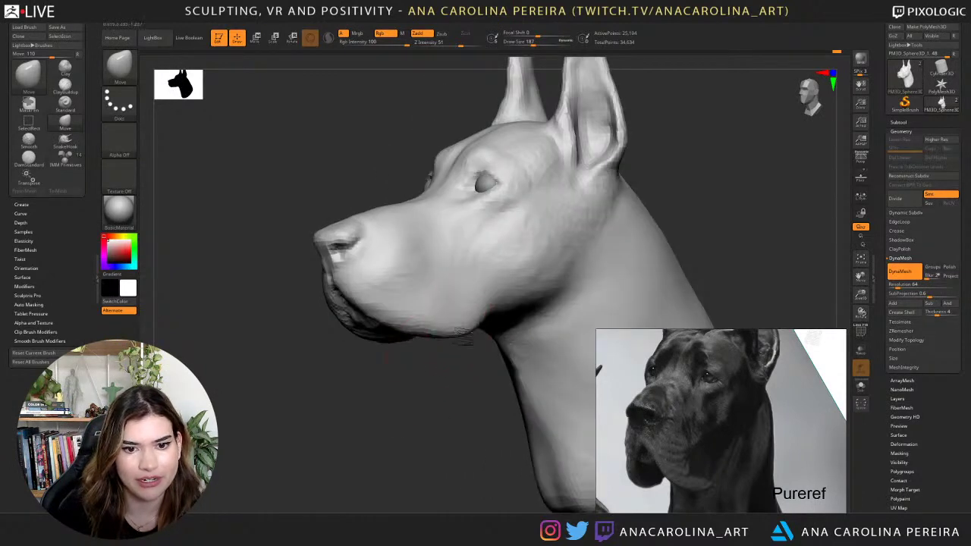
Shape the hanging jowls from the front with a larger Move brush.
{"action": "mouse_move", "coordinate": [457, 387]}
{"action": "right_mouse_down"}
{"action": "mouse_move", "coordinate": [494, 372]}
{"action": "mouse_move", "coordinate": [466, 387]}
{"action": "right_mouse_up"}
{"action": "key", "text": "space"}
{"action": "left_click_drag", "start_coordinate": [453, 325], "coordinate": [451, 313]}
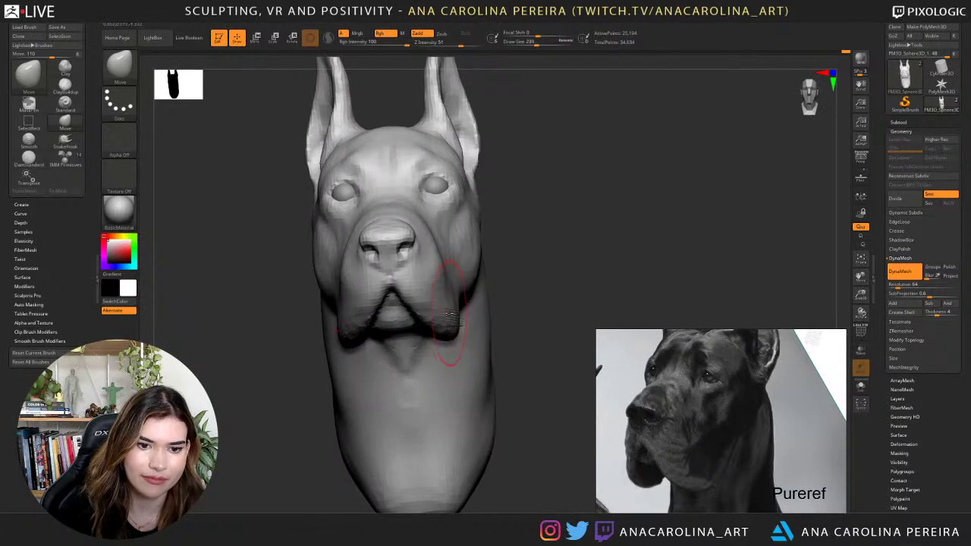
{"action": "right_click_drag", "start_coordinate": [475, 317], "coordinate": [465, 306]}
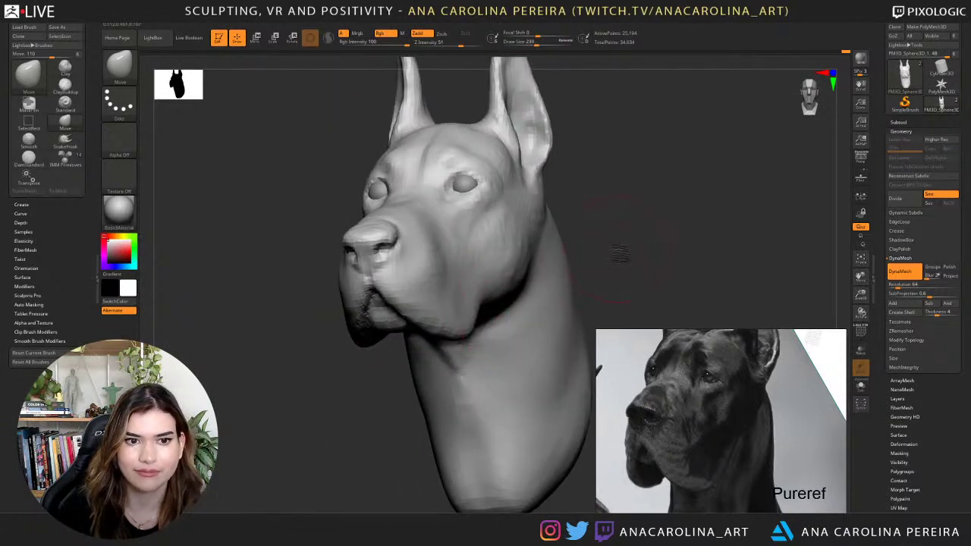
Add volume to the side of the muzzle above the jowl with ClayBuildup, and reduce the draw size to 136.
{"action": "mouse_move", "coordinate": [621, 253]}
{"action": "right_mouse_down"}
{"action": "mouse_move", "coordinate": [611, 241]}
{"action": "mouse_move", "coordinate": [600, 249]}
{"action": "mouse_move", "coordinate": [618, 253]}
{"action": "mouse_move", "coordinate": [543, 266]}
{"action": "right_mouse_up"}
{"action": "key", "text": "b"}
{"action": "key", "text": "c"}
{"action": "key", "text": "b"}
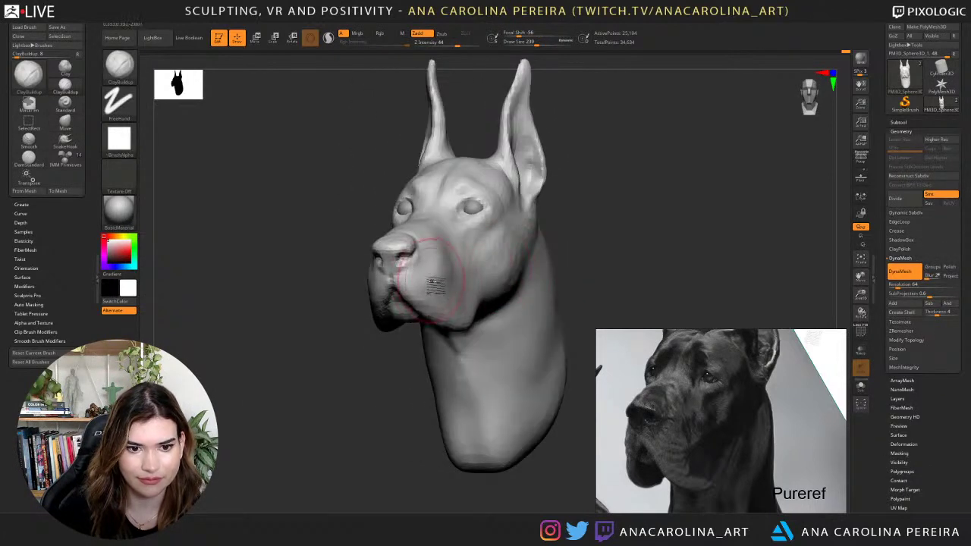
{"action": "left_click_drag", "start_coordinate": [432, 281], "coordinate": [429, 298]}
{"action": "mouse_move", "coordinate": [602, 245]}
{"action": "right_mouse_down", "text": "ctrl"}
{"action": "mouse_move", "coordinate": [595, 233]}
{"action": "mouse_move", "coordinate": [594, 278]}
{"action": "right_mouse_up", "text": "ctrl"}
{"action": "right_click_drag", "start_coordinate": [594, 222], "coordinate": [595, 258], "text": "alt"}
{"action": "right_click_drag", "start_coordinate": [581, 213], "coordinate": [581, 265], "text": "alt"}
{"action": "key", "text": "space"}
{"action": "left_click_drag", "start_coordinate": [568, 241], "coordinate": [562, 242]}
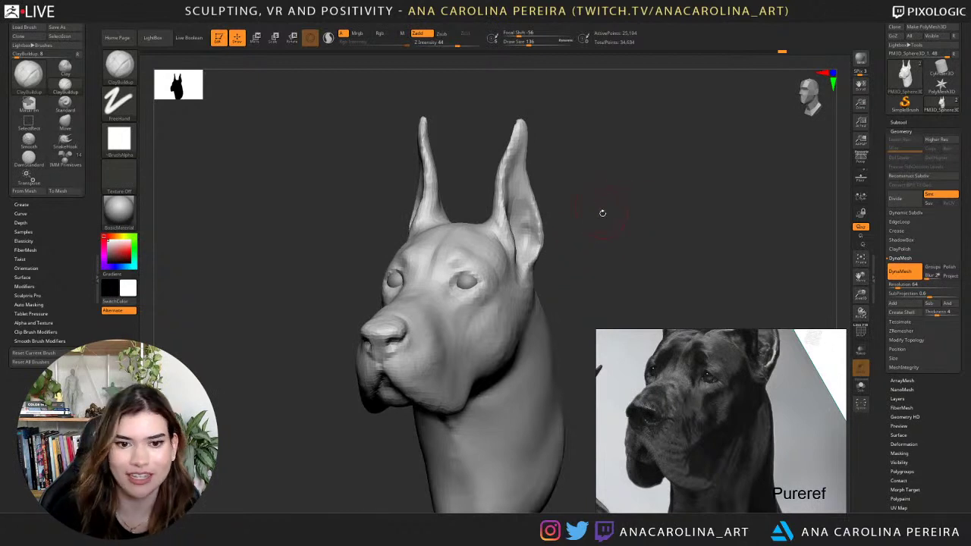
Compare the sculpted ears with the reference photo of the two Great Danes.
{"action": "scroll", "coordinate": [785, 392], "scroll_direction": "down", "scroll_amount": 5}
{"action": "middle_click_drag", "start_coordinate": [783, 393], "coordinate": [768, 413]}
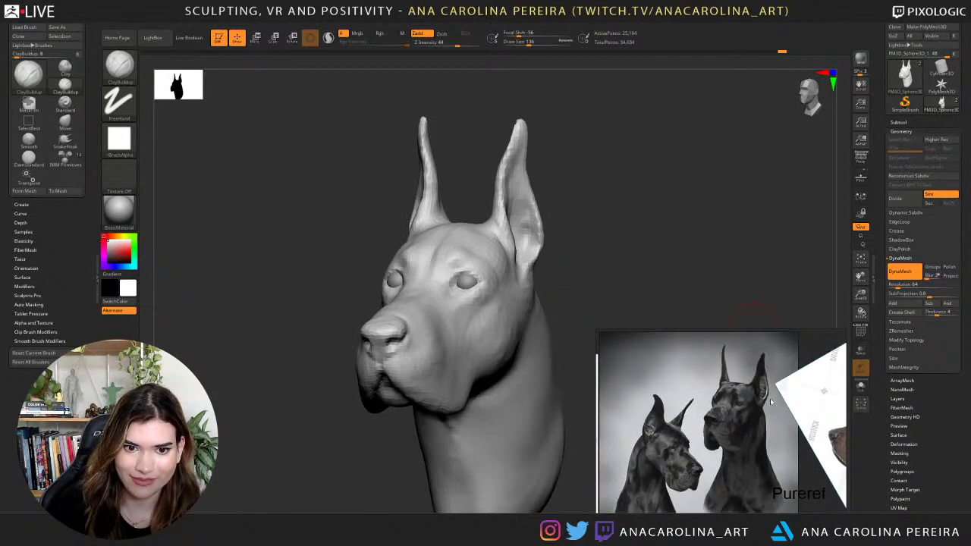
{"action": "mouse_move", "coordinate": [546, 163]}
{"action": "left_mouse_down"}
{"action": "mouse_move", "coordinate": [607, 169]}
{"action": "mouse_move", "coordinate": [579, 167]}
{"action": "left_mouse_up"}
{"action": "scroll", "coordinate": [680, 430], "scroll_direction": "down", "scroll_amount": 2}
{"action": "scroll", "coordinate": [680, 430], "scroll_direction": "down", "scroll_amount": 1}
{"action": "mouse_move", "coordinate": [689, 422]}
{"action": "middle_mouse_down"}
{"action": "mouse_move", "coordinate": [774, 412]}
{"action": "mouse_move", "coordinate": [730, 413]}
{"action": "middle_mouse_up"}
{"action": "scroll", "coordinate": [731, 413], "scroll_direction": "up", "scroll_amount": 2}
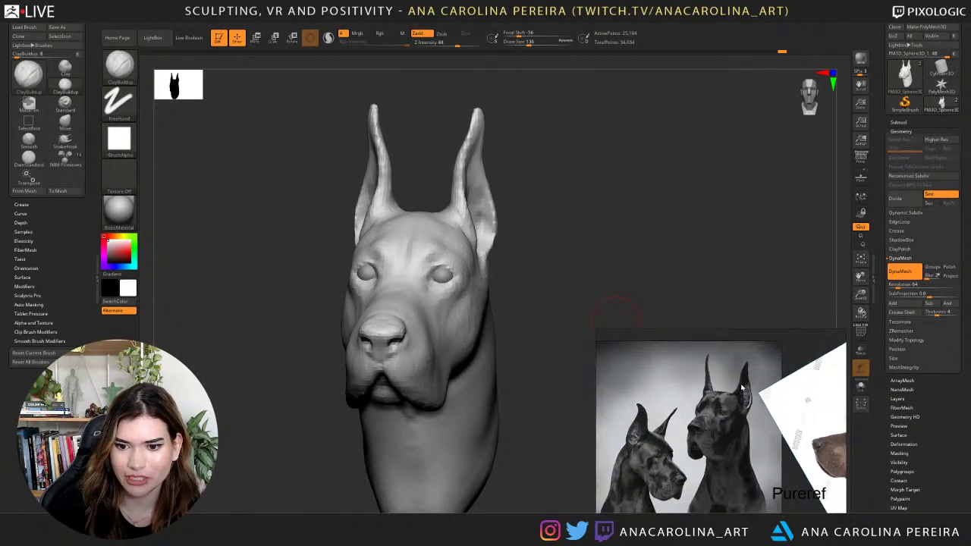
{"action": "left_click_drag", "start_coordinate": [532, 196], "coordinate": [544, 208]}
Mask both ears with the MaskLasso brush and invert the mask so only the ears stay editable.
{"action": "left_click_drag", "start_coordinate": [461, 215], "coordinate": [492, 244], "text": "ctrl"}
{"action": "key", "text": "b"}
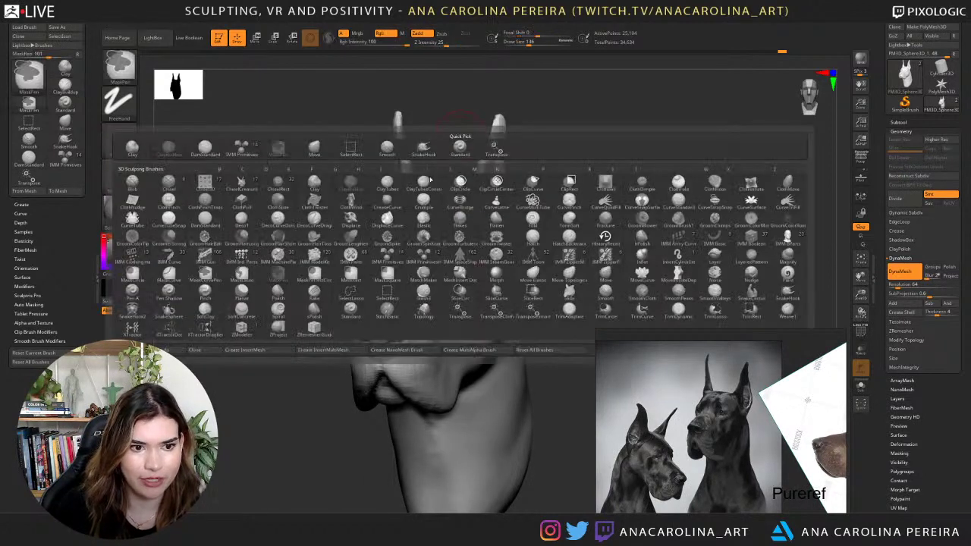
{"action": "left_click", "coordinate": [257, 267], "text": "ctrl"}
{"action": "mouse_move", "coordinate": [463, 213]}
{"action": "left_mouse_down", "text": "ctrl"}
{"action": "mouse_move", "coordinate": [498, 257]}
{"action": "mouse_move", "coordinate": [565, 220]}
{"action": "mouse_move", "coordinate": [434, 134]}
{"action": "mouse_move", "coordinate": [431, 144]}
{"action": "left_mouse_up", "text": "ctrl"}
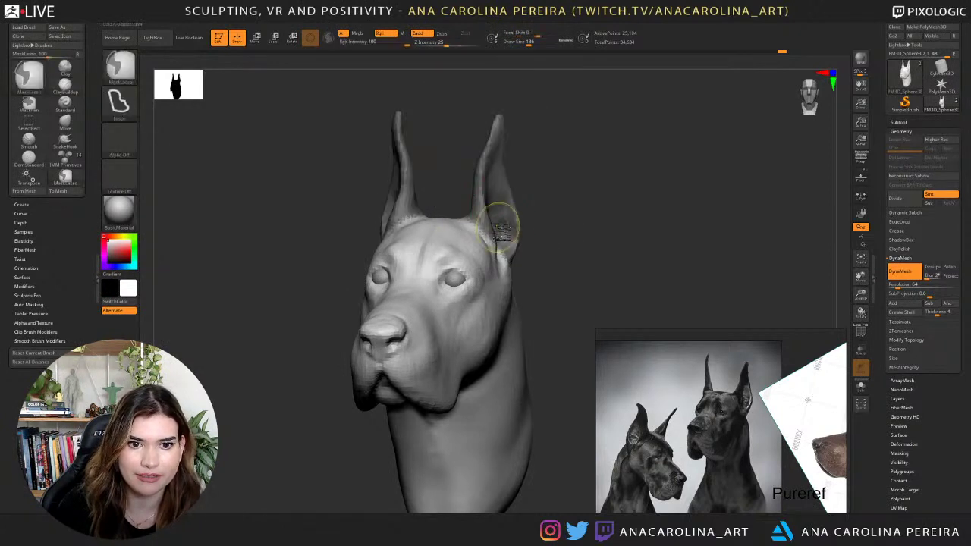
{"action": "left_click", "coordinate": [542, 247], "text": "ctrl"}
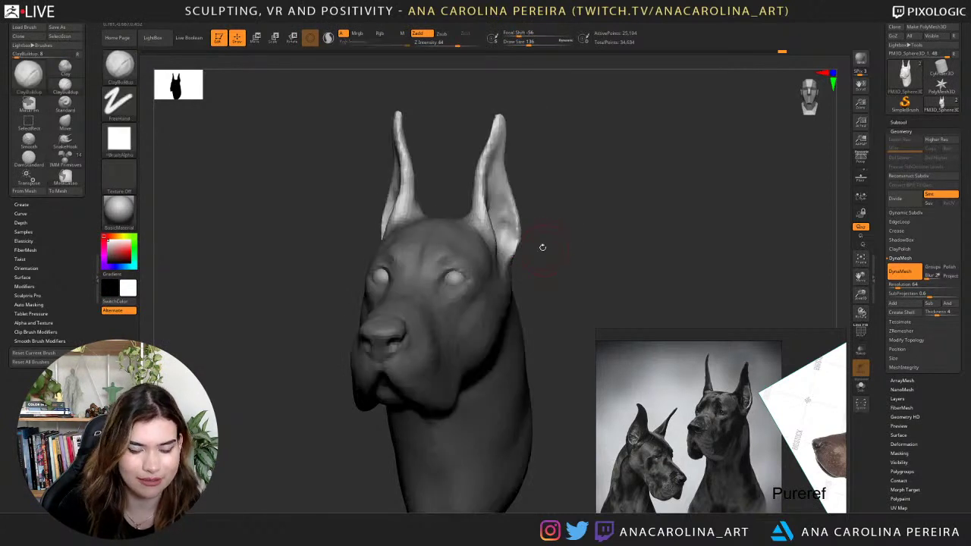
Rotate the unmasked ears outward from their bases with the transform gizmo, and clear the mask.
{"action": "key", "text": "w"}
{"action": "left_click", "coordinate": [511, 228], "text": "alt"}
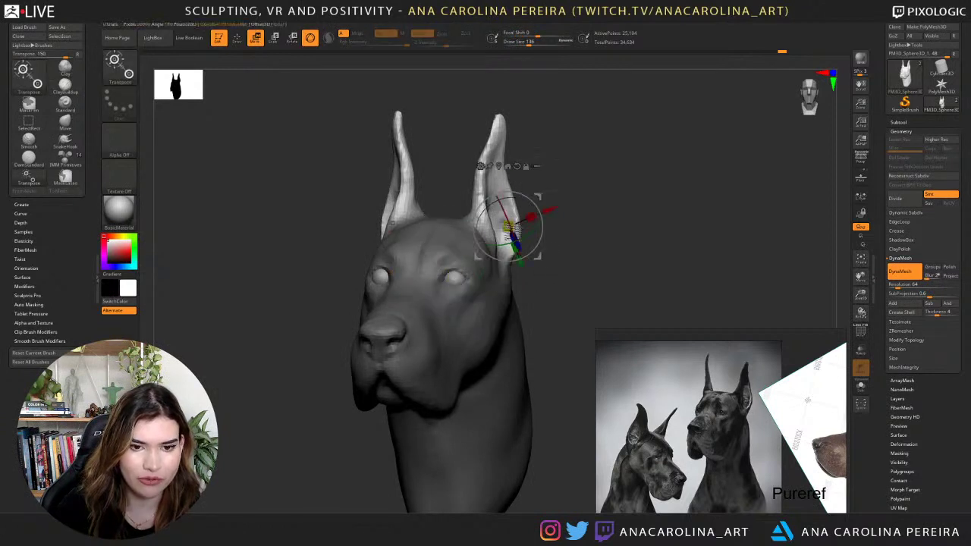
{"action": "left_click_drag", "start_coordinate": [538, 257], "coordinate": [543, 265]}
Reshape the ears' silhouette from the front with the Move brush, enlarging the draw size to 262.
{"action": "key", "text": "b"}
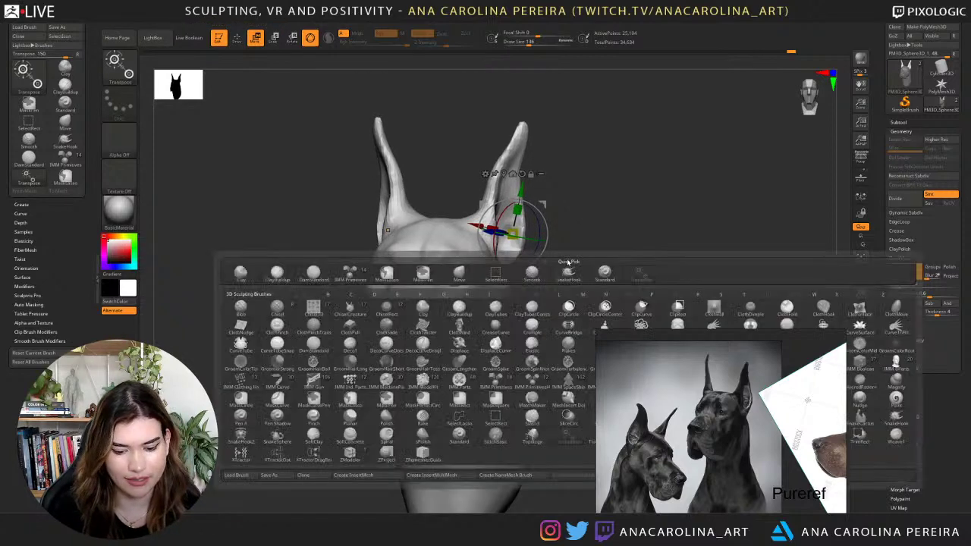
{"action": "key", "text": "m"}
{"action": "key", "text": "v"}
{"action": "mouse_move", "coordinate": [454, 177]}
{"action": "left_mouse_down"}
{"action": "mouse_move", "coordinate": [554, 247]}
{"action": "mouse_move", "coordinate": [673, 251]}
{"action": "mouse_move", "coordinate": [557, 220]}
{"action": "mouse_move", "coordinate": [572, 225]}
{"action": "mouse_move", "coordinate": [463, 220]}
{"action": "left_mouse_up"}
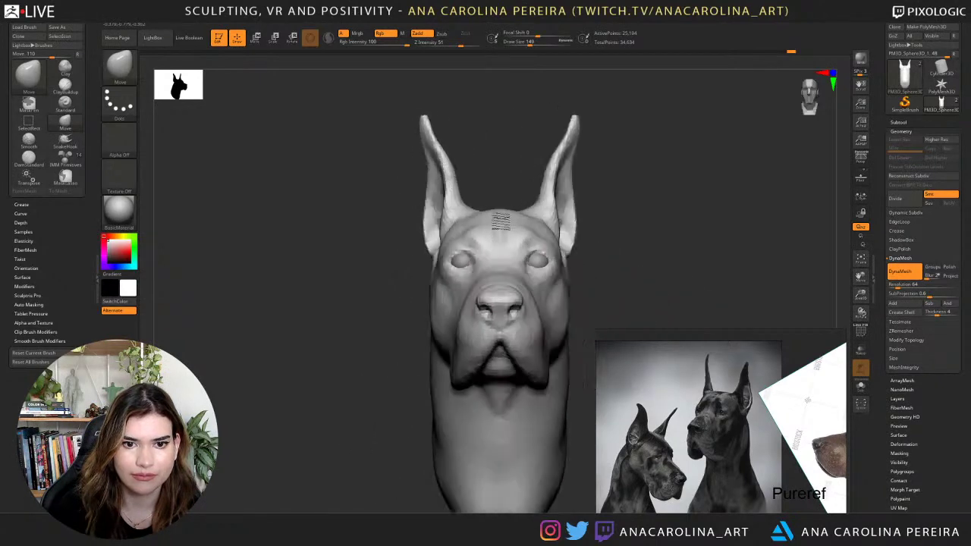
{"action": "key", "text": "space"}
{"action": "left_click_drag", "start_coordinate": [609, 246], "coordinate": [575, 247], "text": "alt"}
{"action": "left_click_drag", "start_coordinate": [508, 182], "coordinate": [515, 183]}
{"action": "key", "text": "space"}
{"action": "left_click_drag", "start_coordinate": [516, 184], "coordinate": [523, 181]}
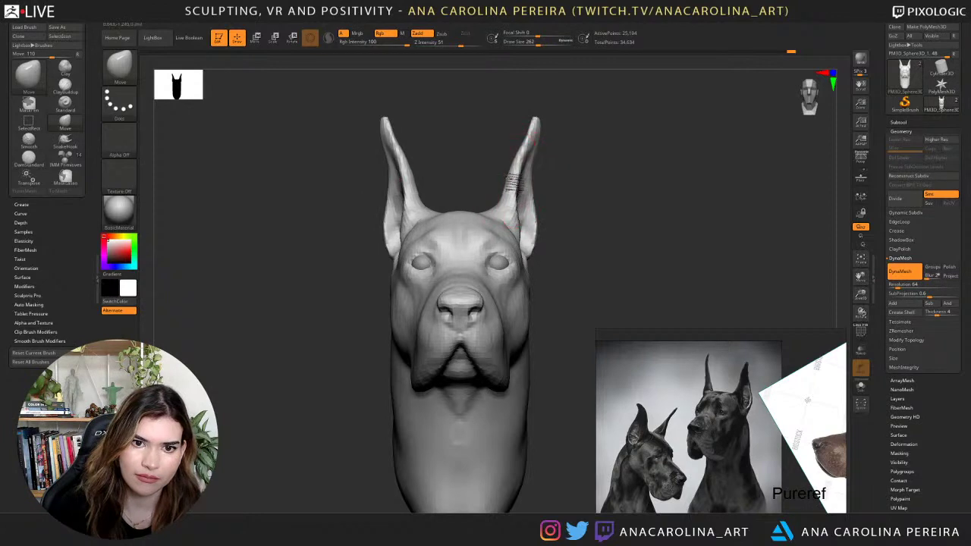
Define the crease where the ears join the skull with the DamStandard brush at draw size 228.
{"action": "mouse_move", "coordinate": [523, 310]}
{"action": "left_mouse_down"}
{"action": "mouse_move", "coordinate": [512, 216]}
{"action": "mouse_move", "coordinate": [579, 233]}
{"action": "mouse_move", "coordinate": [574, 223]}
{"action": "mouse_move", "coordinate": [583, 241]}
{"action": "mouse_move", "coordinate": [580, 213]}
{"action": "mouse_move", "coordinate": [494, 201]}
{"action": "left_mouse_up"}
{"action": "key", "text": "b"}
{"action": "key", "text": "c"}
{"action": "key", "text": "b"}
{"action": "key", "text": "b"}
{"action": "key", "text": "d"}
{"action": "key", "text": "s"}
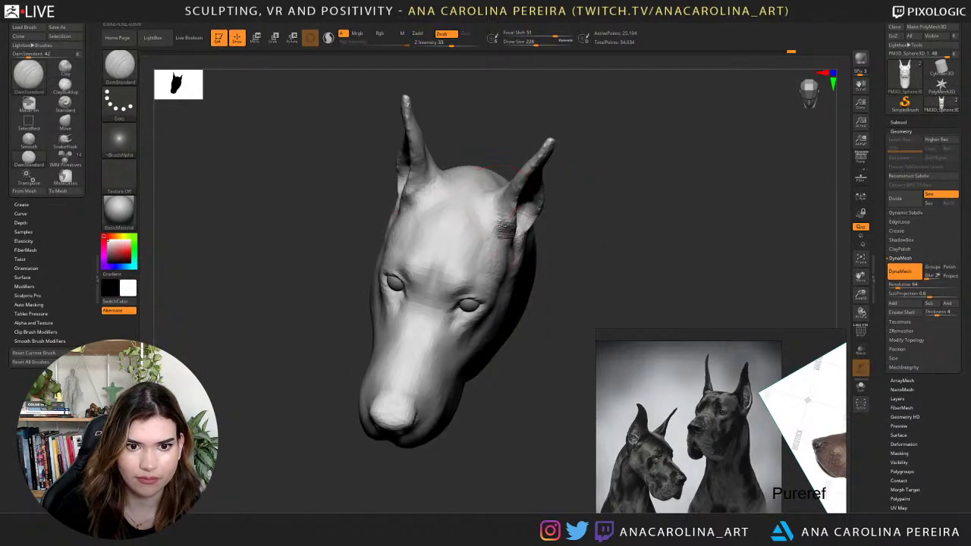
{"action": "left_click_drag", "start_coordinate": [571, 211], "coordinate": [495, 188]}
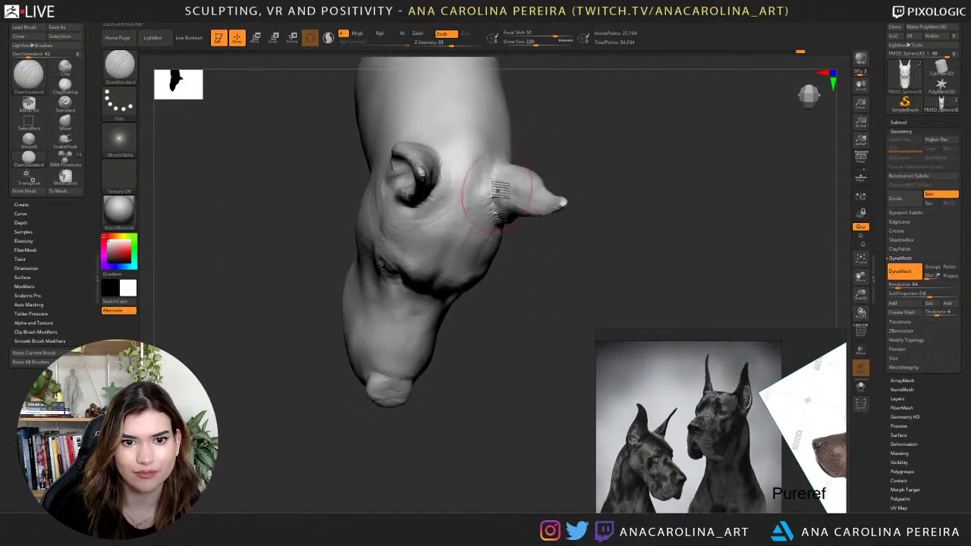
{"action": "mouse_move", "coordinate": [519, 142]}
{"action": "left_mouse_down"}
{"action": "mouse_move", "coordinate": [569, 124]}
{"action": "mouse_move", "coordinate": [582, 130]}
{"action": "left_mouse_up"}
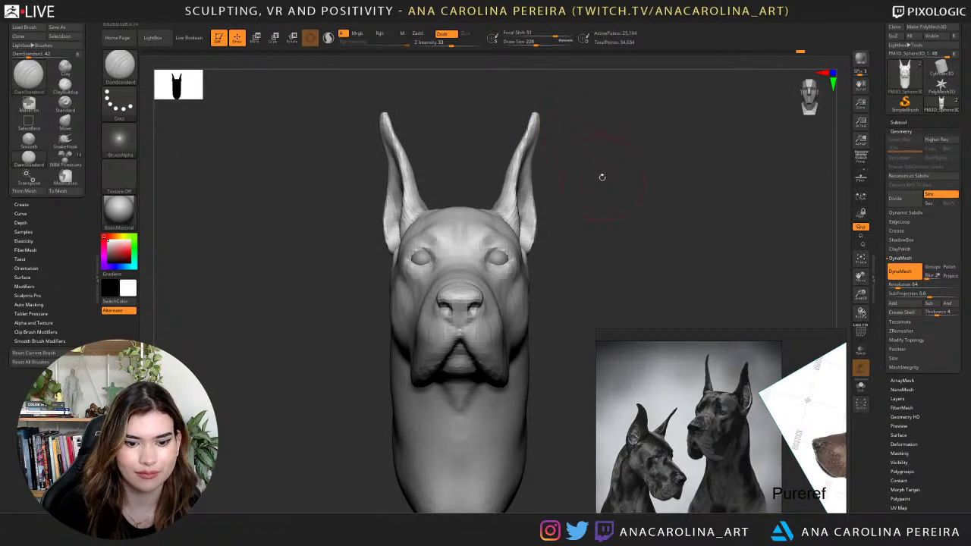
Build up the ear bases with ClayBuildup so the ears blend into the top of the skull.
{"action": "mouse_move", "coordinate": [602, 177]}
{"action": "left_mouse_down"}
{"action": "mouse_move", "coordinate": [587, 185]}
{"action": "mouse_move", "coordinate": [618, 185]}
{"action": "mouse_move", "coordinate": [600, 220]}
{"action": "mouse_move", "coordinate": [561, 243]}
{"action": "mouse_move", "coordinate": [464, 182]}
{"action": "left_mouse_up"}
{"action": "key", "text": "b"}
{"action": "key", "text": "c"}
{"action": "key", "text": "b"}
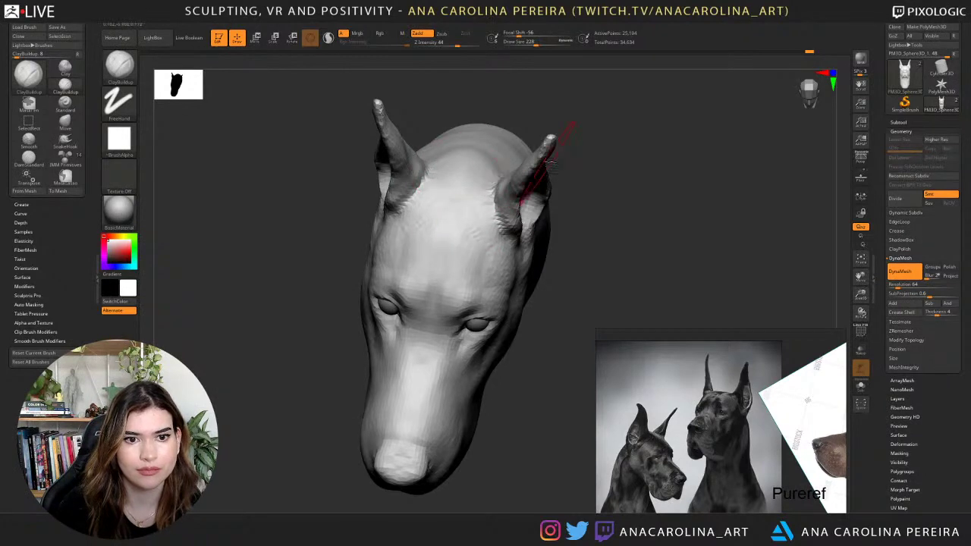
{"action": "left_click_drag", "start_coordinate": [561, 142], "coordinate": [480, 186]}
{"action": "mouse_move", "coordinate": [552, 130]}
{"action": "left_mouse_down"}
{"action": "mouse_move", "coordinate": [564, 93]}
{"action": "mouse_move", "coordinate": [616, 181]}
{"action": "left_mouse_up"}
{"action": "mouse_move", "coordinate": [571, 159]}
{"action": "left_mouse_down"}
{"action": "mouse_move", "coordinate": [588, 160]}
{"action": "mouse_move", "coordinate": [561, 156]}
{"action": "mouse_move", "coordinate": [570, 177]}
{"action": "mouse_move", "coordinate": [559, 182]}
{"action": "mouse_move", "coordinate": [553, 160]}
{"action": "left_mouse_up"}
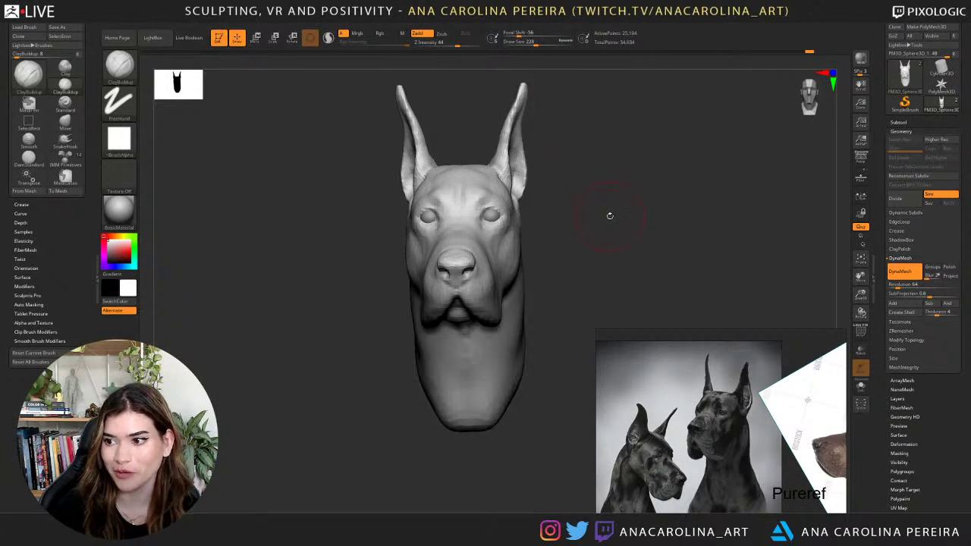
Refine the ears' edges and contour from a three-quarter view with a smaller Move brush.
{"action": "left_click_drag", "start_coordinate": [605, 219], "coordinate": [611, 180]}
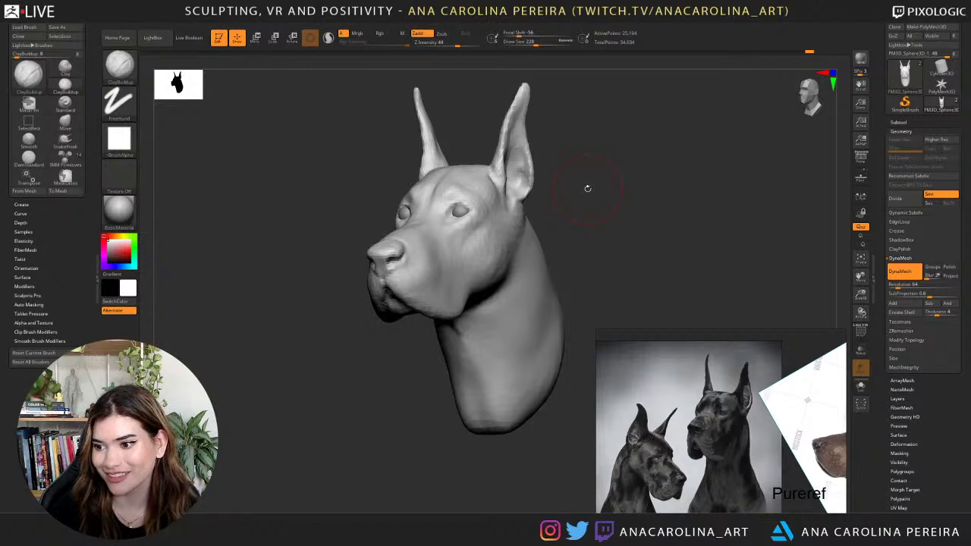
{"action": "left_click_drag", "start_coordinate": [623, 167], "coordinate": [574, 202]}
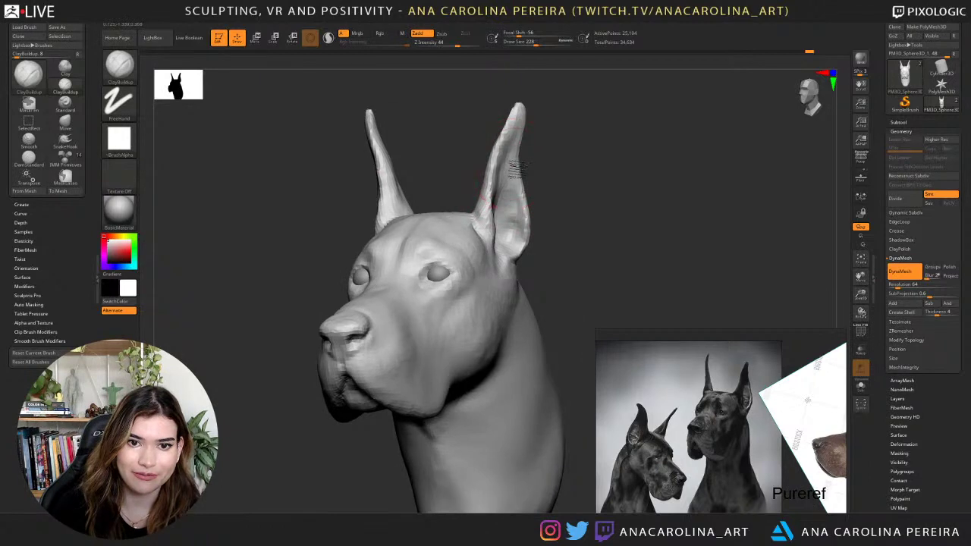
{"action": "key", "text": "b"}
{"action": "key", "text": "m"}
{"action": "key", "text": "v"}
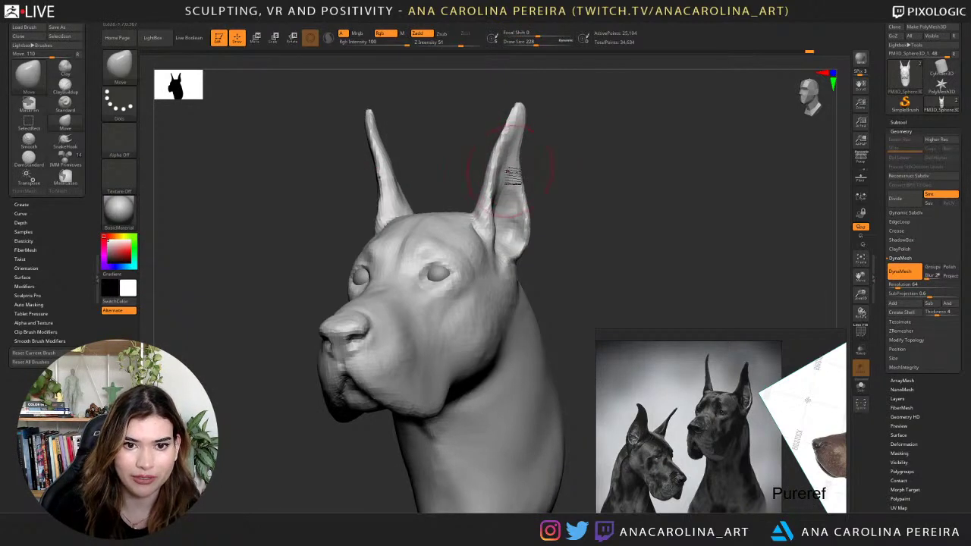
{"action": "left_click_drag", "start_coordinate": [520, 158], "coordinate": [523, 167]}
{"action": "key", "text": "s"}
{"action": "mouse_move", "coordinate": [540, 126]}
{"action": "left_mouse_down"}
{"action": "mouse_move", "coordinate": [520, 129]}
{"action": "mouse_move", "coordinate": [507, 164]}
{"action": "left_mouse_up"}
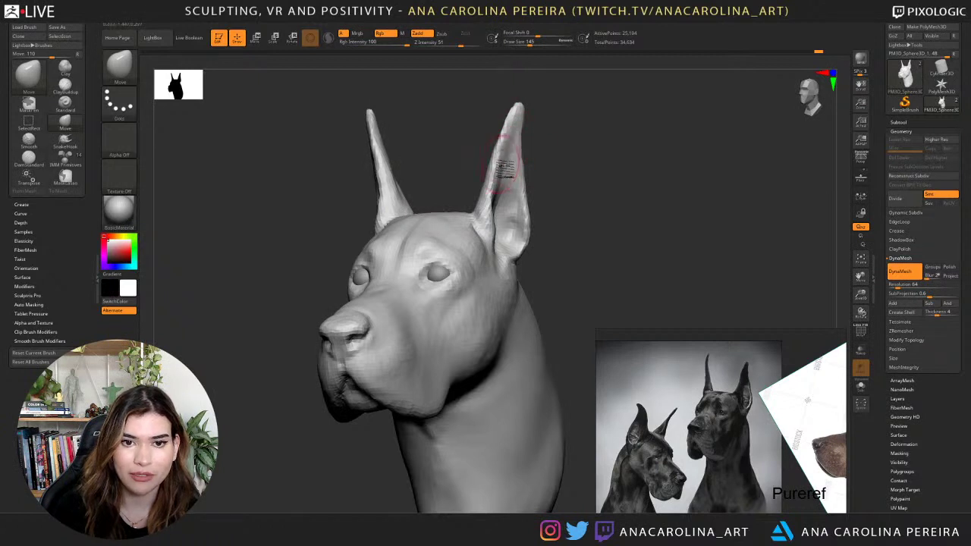
{"action": "mouse_move", "coordinate": [525, 112]}
{"action": "left_mouse_down"}
{"action": "mouse_move", "coordinate": [534, 105]}
{"action": "mouse_move", "coordinate": [504, 151]}
{"action": "mouse_move", "coordinate": [501, 136]}
{"action": "mouse_move", "coordinate": [544, 149]}
{"action": "mouse_move", "coordinate": [552, 164]}
{"action": "left_mouse_up"}
{"action": "key", "text": "space"}
{"action": "left_click_drag", "start_coordinate": [479, 190], "coordinate": [484, 182]}
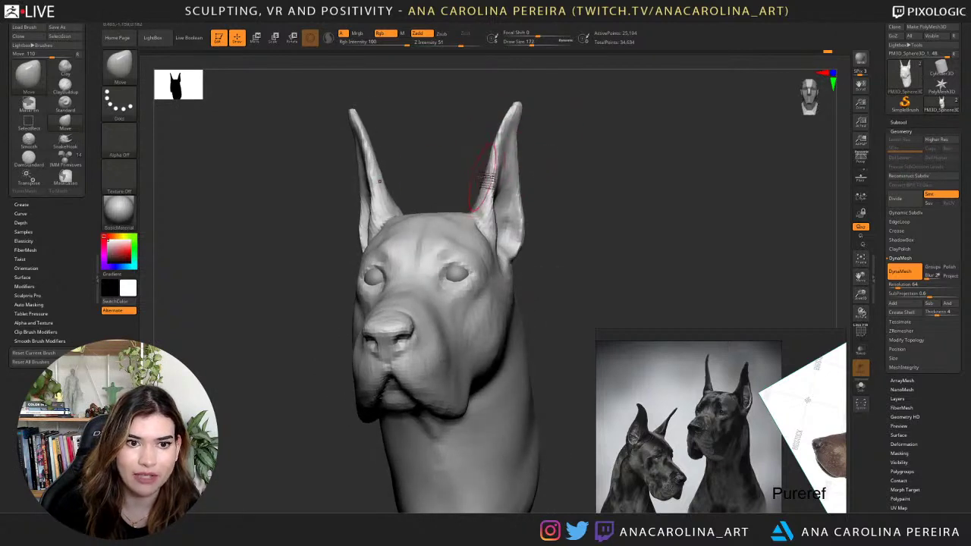
{"action": "right_click_drag", "start_coordinate": [497, 161], "coordinate": [520, 162]}
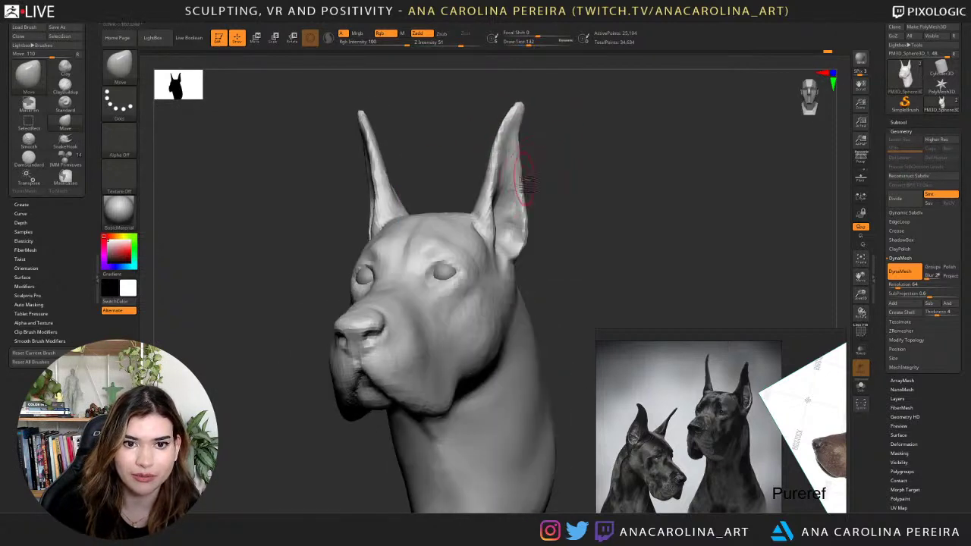
Add volume along the side of the neck behind the jaw with ClayBuildup at draw size 415.
{"action": "mouse_move", "coordinate": [542, 238]}
{"action": "right_mouse_down"}
{"action": "mouse_move", "coordinate": [590, 282]}
{"action": "mouse_move", "coordinate": [589, 234]}
{"action": "mouse_move", "coordinate": [605, 234]}
{"action": "mouse_move", "coordinate": [573, 233]}
{"action": "right_mouse_up"}
{"action": "key", "text": "b"}
{"action": "key", "text": "c"}
{"action": "key", "text": "b"}
{"action": "key", "text": "space"}
{"action": "left_click_drag", "start_coordinate": [573, 234], "coordinate": [582, 223]}
{"action": "key", "text": "space"}
{"action": "right_click_drag", "start_coordinate": [575, 228], "coordinate": [569, 236]}
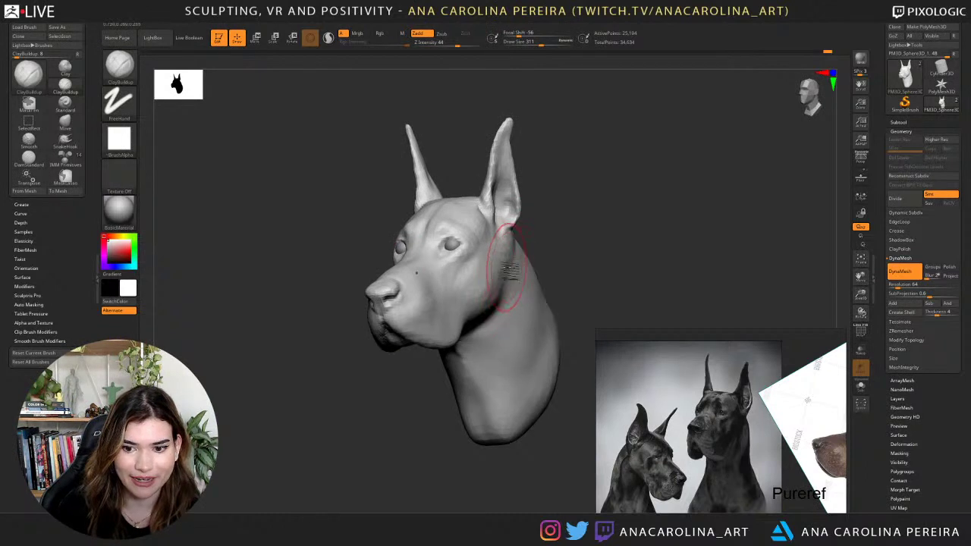
{"action": "key", "text": "space"}
{"action": "left_click_drag", "start_coordinate": [517, 284], "coordinate": [523, 284]}
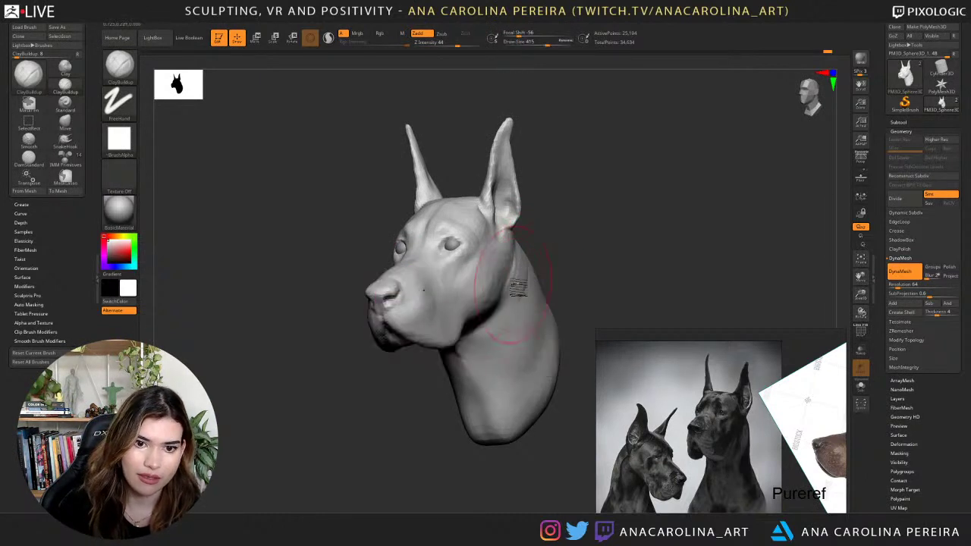
{"action": "mouse_move", "coordinate": [511, 337]}
{"action": "right_mouse_down"}
{"action": "mouse_move", "coordinate": [422, 272]}
{"action": "mouse_move", "coordinate": [455, 307]}
{"action": "right_mouse_up"}
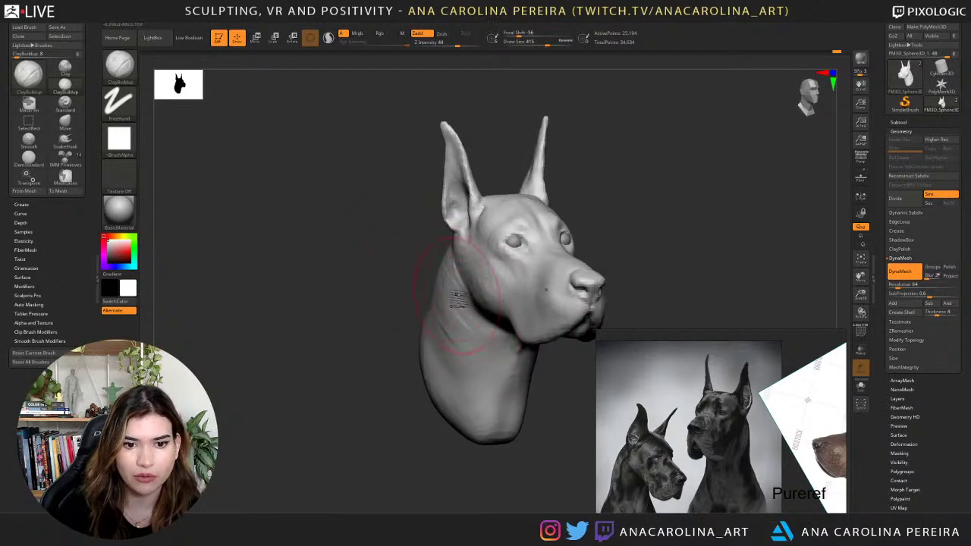
{"action": "mouse_move", "coordinate": [478, 349]}
{"action": "left_mouse_down"}
{"action": "mouse_move", "coordinate": [453, 349]}
{"action": "mouse_move", "coordinate": [465, 377]}
{"action": "mouse_move", "coordinate": [444, 346]}
{"action": "mouse_move", "coordinate": [459, 364]}
{"action": "left_mouse_up"}
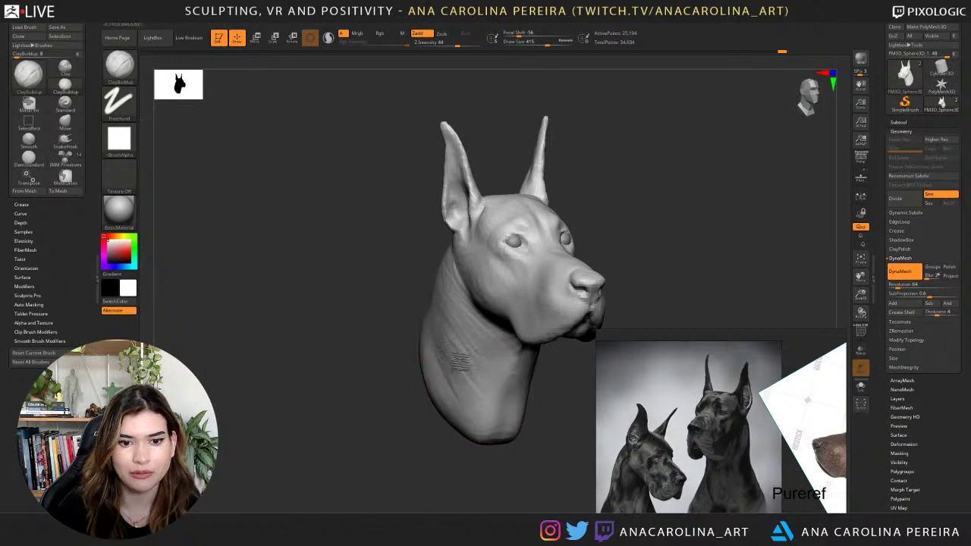
Extend the neck muscle build-up from below the ear toward the base and back of the neck.
{"action": "right_click_drag", "start_coordinate": [450, 322], "coordinate": [444, 282]}
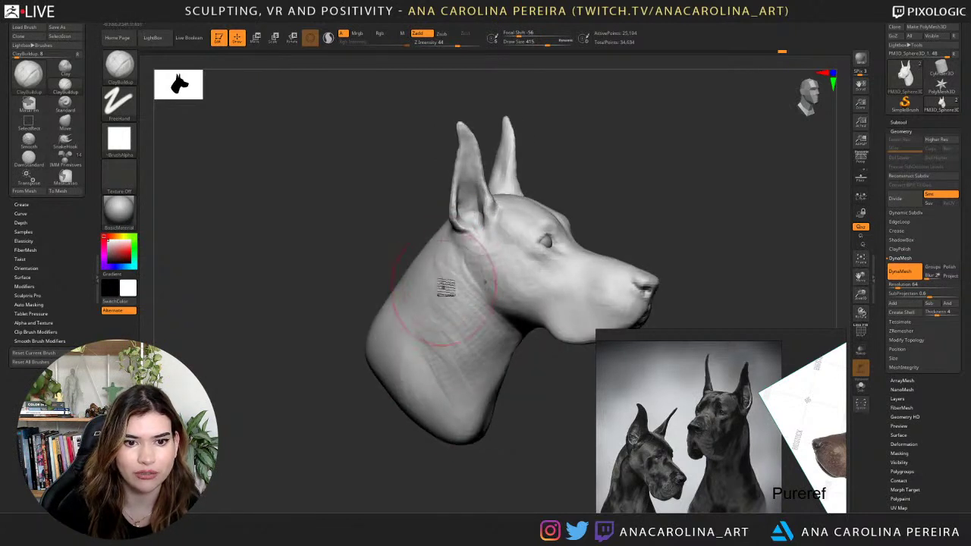
{"action": "mouse_move", "coordinate": [441, 331]}
{"action": "left_mouse_down"}
{"action": "mouse_move", "coordinate": [437, 367]}
{"action": "mouse_move", "coordinate": [429, 360]}
{"action": "left_mouse_up"}
{"action": "left_click_drag", "start_coordinate": [519, 428], "coordinate": [479, 433]}
{"action": "mouse_move", "coordinate": [478, 433]}
{"action": "right_mouse_down"}
{"action": "mouse_move", "coordinate": [533, 325]}
{"action": "mouse_move", "coordinate": [512, 339]}
{"action": "right_mouse_up"}
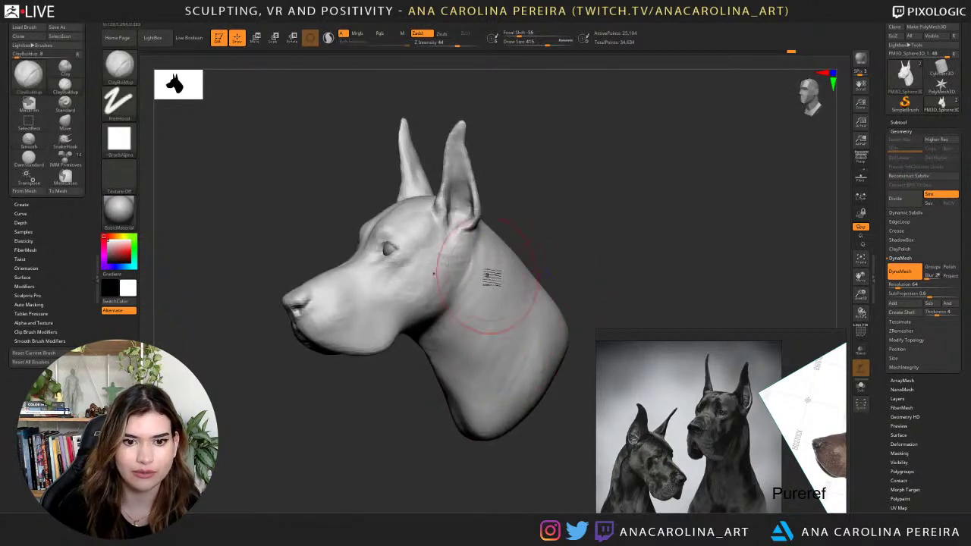
Smooth the built-up sides of the neck from several angles down to the base of the bust.
{"action": "mouse_move", "coordinate": [487, 377]}
{"action": "right_mouse_down"}
{"action": "mouse_move", "coordinate": [501, 357]}
{"action": "mouse_move", "coordinate": [494, 340]}
{"action": "mouse_move", "coordinate": [472, 353]}
{"action": "right_mouse_up"}
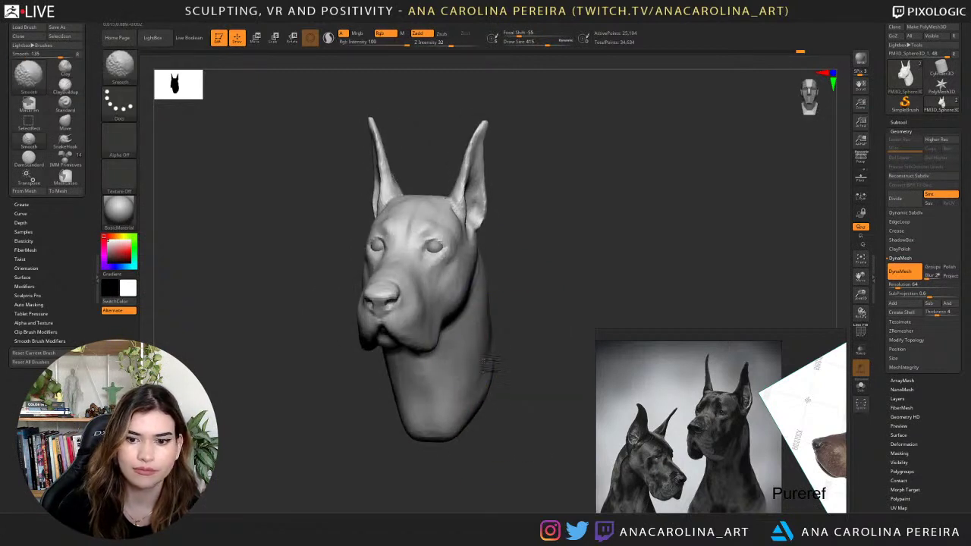
{"action": "right_click_drag", "start_coordinate": [480, 362], "coordinate": [510, 338]}
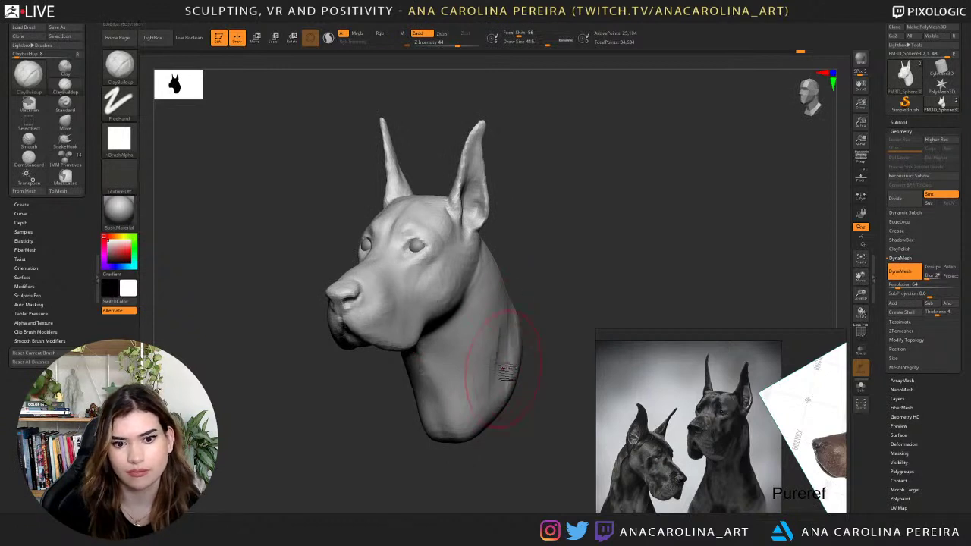
{"action": "left_click_drag", "start_coordinate": [506, 371], "coordinate": [522, 323], "text": "shift"}
{"action": "right_click_drag", "start_coordinate": [546, 318], "coordinate": [502, 351], "text": "shift"}
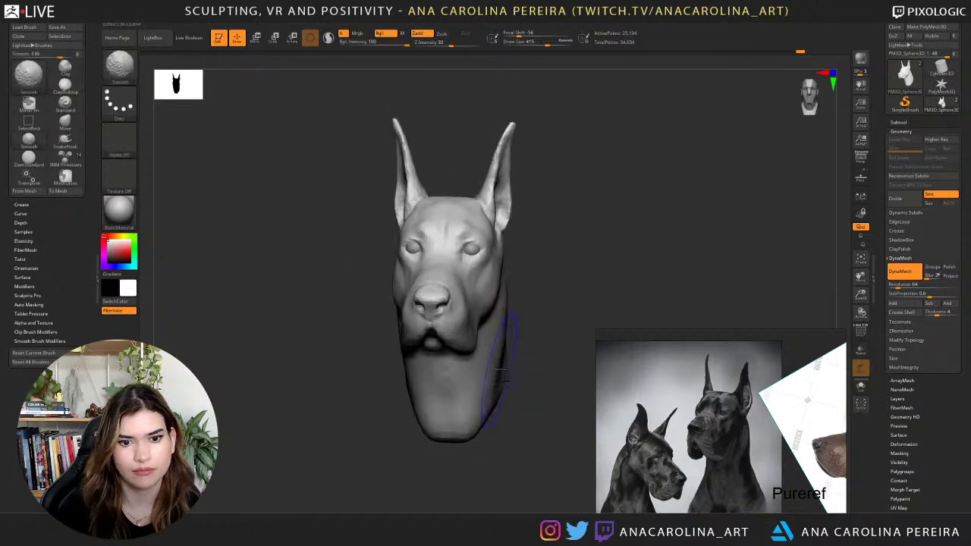
{"action": "mouse_move", "coordinate": [503, 403]}
{"action": "right_mouse_down"}
{"action": "mouse_move", "coordinate": [523, 403]}
{"action": "mouse_move", "coordinate": [412, 401]}
{"action": "right_mouse_up"}
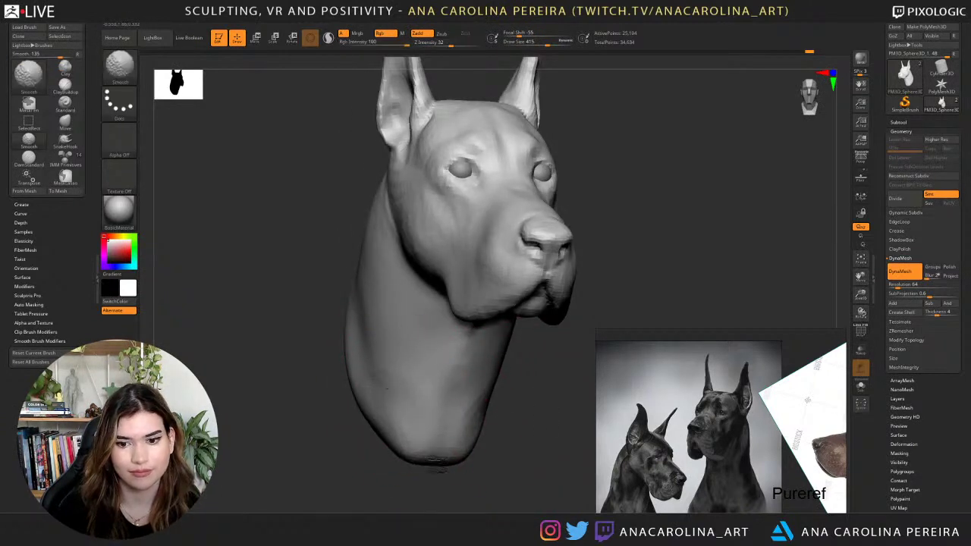
{"action": "right_click_drag", "start_coordinate": [416, 434], "coordinate": [506, 423]}
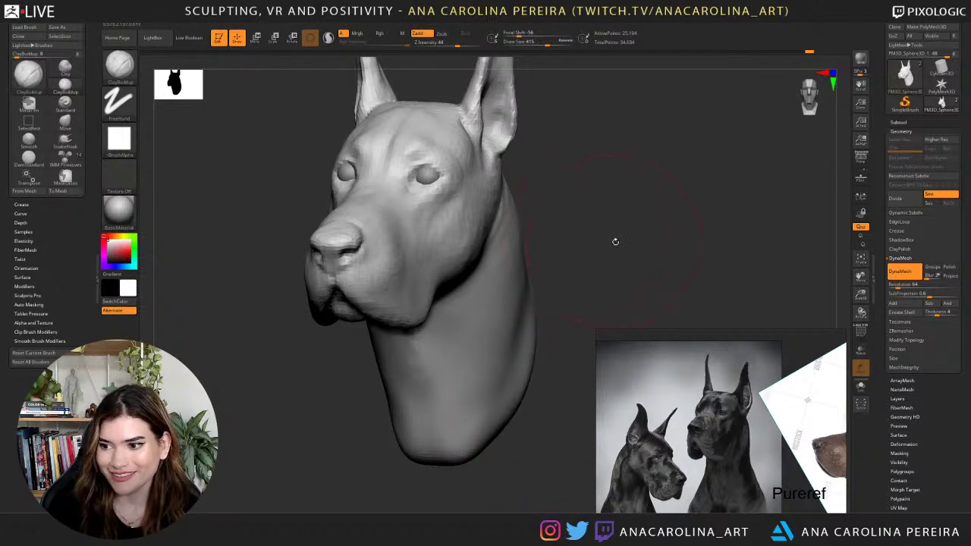
Build up and smooth the cheek between the eye and the jowl with ClayBuildup at draw size 251.
{"action": "mouse_move", "coordinate": [617, 250]}
{"action": "left_mouse_down"}
{"action": "mouse_move", "coordinate": [643, 237]}
{"action": "mouse_move", "coordinate": [655, 285]}
{"action": "mouse_move", "coordinate": [605, 256]}
{"action": "mouse_move", "coordinate": [608, 230]}
{"action": "mouse_move", "coordinate": [597, 245]}
{"action": "mouse_move", "coordinate": [615, 211]}
{"action": "left_mouse_up"}
{"action": "key", "text": "space"}
{"action": "key", "text": "space"}
{"action": "left_click_drag", "start_coordinate": [621, 228], "coordinate": [587, 229]}
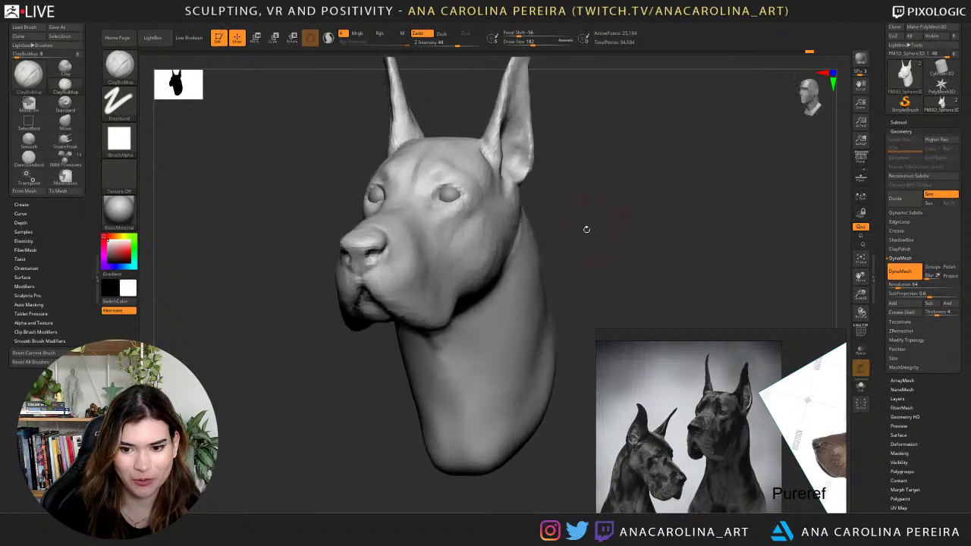
{"action": "key", "text": "space"}
{"action": "left_click_drag", "start_coordinate": [462, 283], "coordinate": [468, 282]}
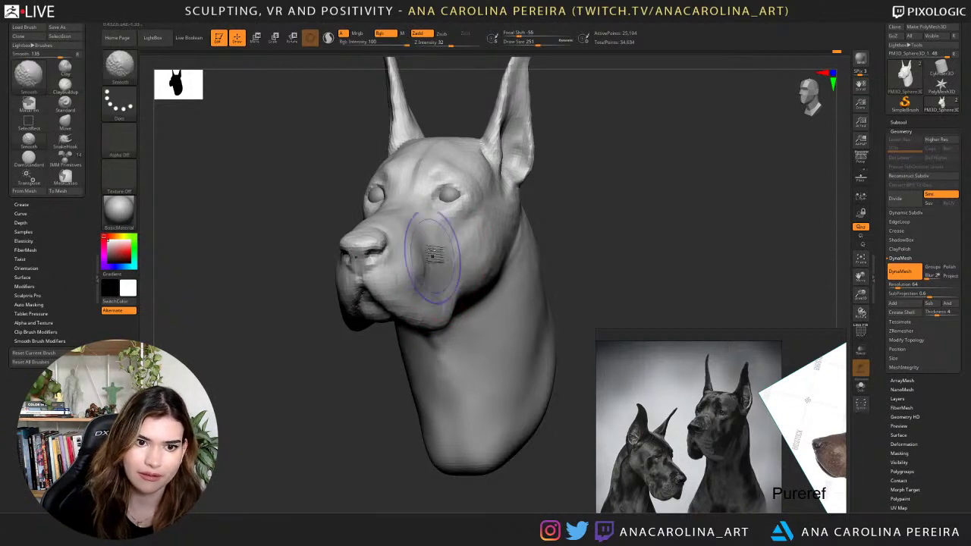
{"action": "left_click_drag", "start_coordinate": [542, 250], "coordinate": [610, 249]}
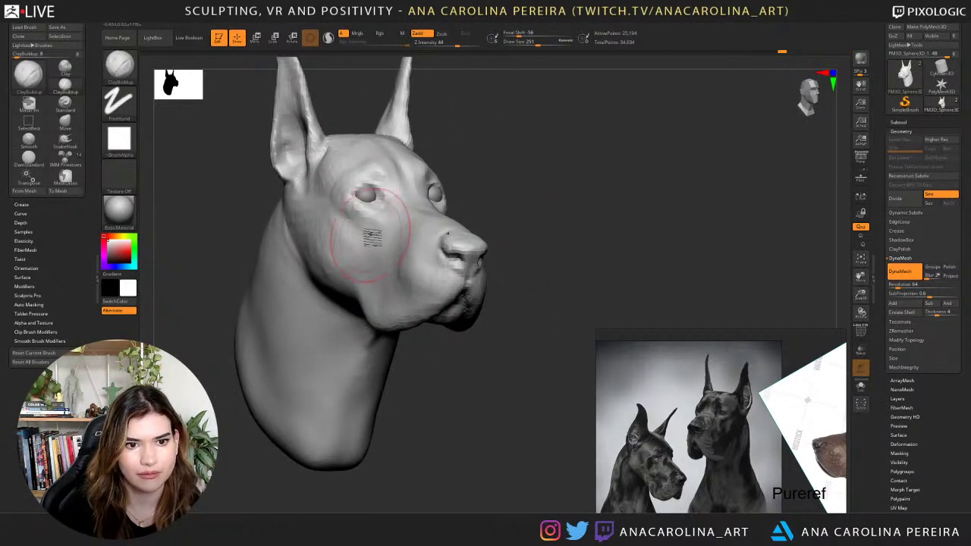
{"action": "left_click_drag", "start_coordinate": [565, 213], "coordinate": [453, 214]}
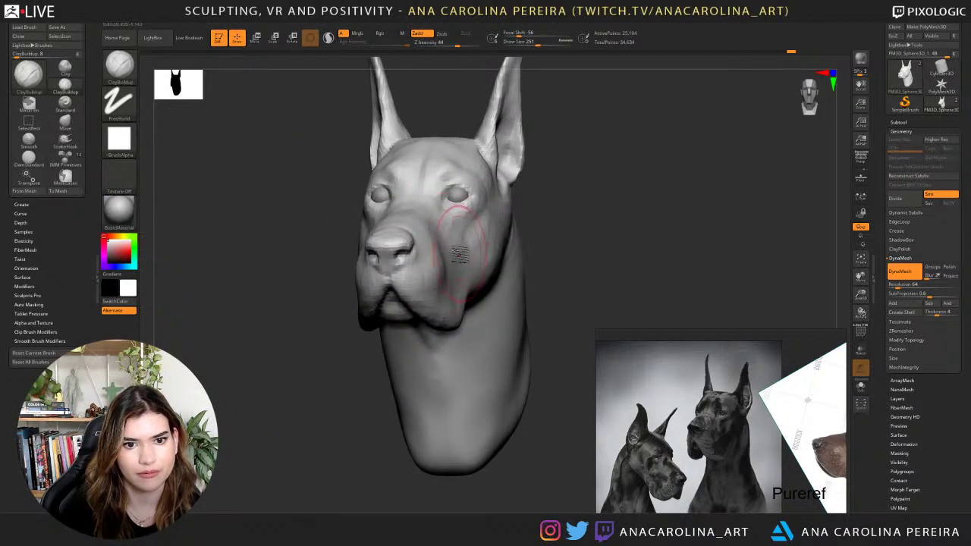
{"action": "mouse_move", "coordinate": [581, 225]}
{"action": "left_mouse_down"}
{"action": "mouse_move", "coordinate": [437, 284]}
{"action": "mouse_move", "coordinate": [430, 255]}
{"action": "left_mouse_up"}
Bring the side-profile photo of the brown Great Dane into view in the reference board and compare the bust's profile with it.
{"action": "left_click_drag", "start_coordinate": [599, 258], "coordinate": [596, 210]}
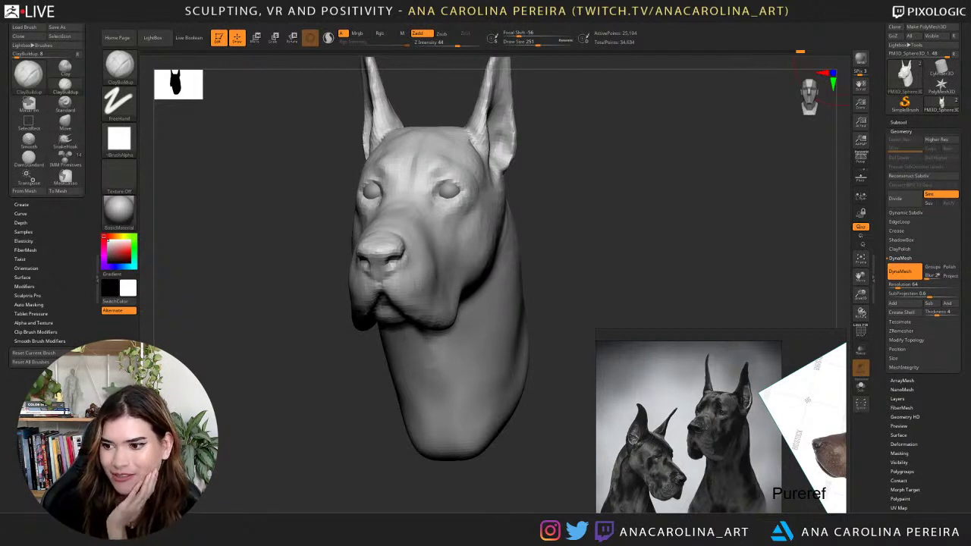
{"action": "left_click_drag", "start_coordinate": [590, 216], "coordinate": [605, 211]}
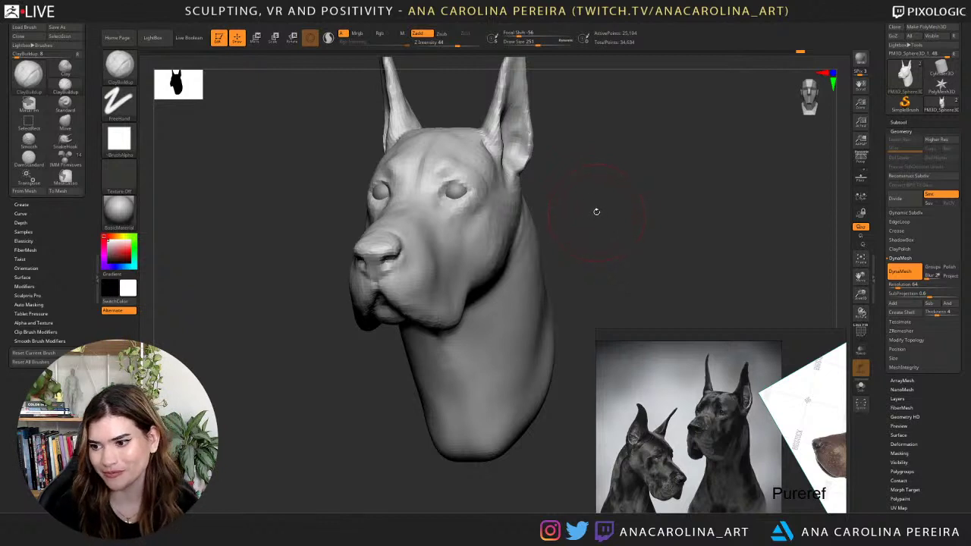
{"action": "mouse_move", "coordinate": [615, 234]}
{"action": "left_mouse_down"}
{"action": "mouse_move", "coordinate": [621, 210]}
{"action": "mouse_move", "coordinate": [646, 200]}
{"action": "left_mouse_up"}
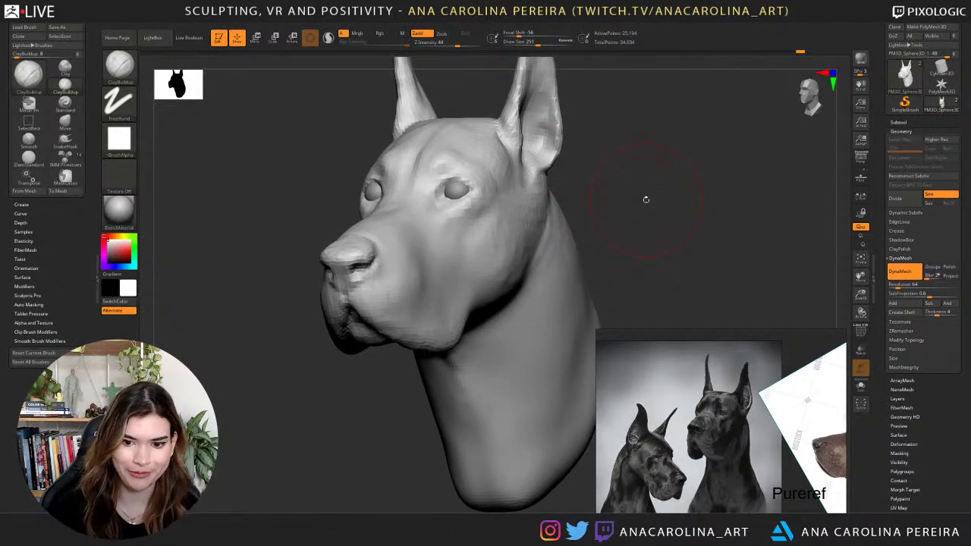
{"action": "scroll", "coordinate": [668, 478], "scroll_direction": "down", "scroll_amount": 3}
{"action": "middle_click_drag", "start_coordinate": [754, 453], "coordinate": [696, 436]}
{"action": "scroll", "coordinate": [697, 435], "scroll_direction": "up", "scroll_amount": 4}
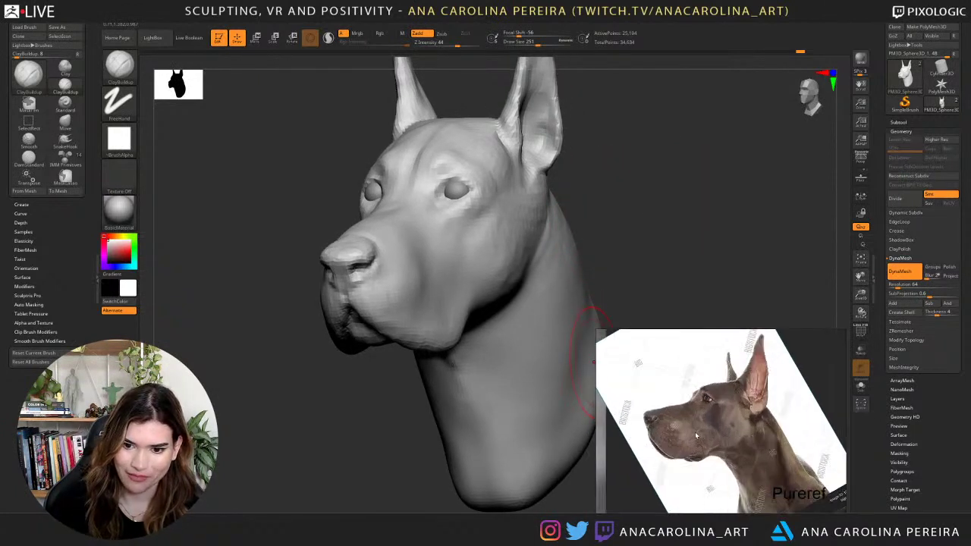
{"action": "mouse_move", "coordinate": [659, 242]}
{"action": "left_mouse_down"}
{"action": "mouse_move", "coordinate": [728, 220]}
{"action": "mouse_move", "coordinate": [792, 179]}
{"action": "mouse_move", "coordinate": [653, 163]}
{"action": "left_mouse_up"}
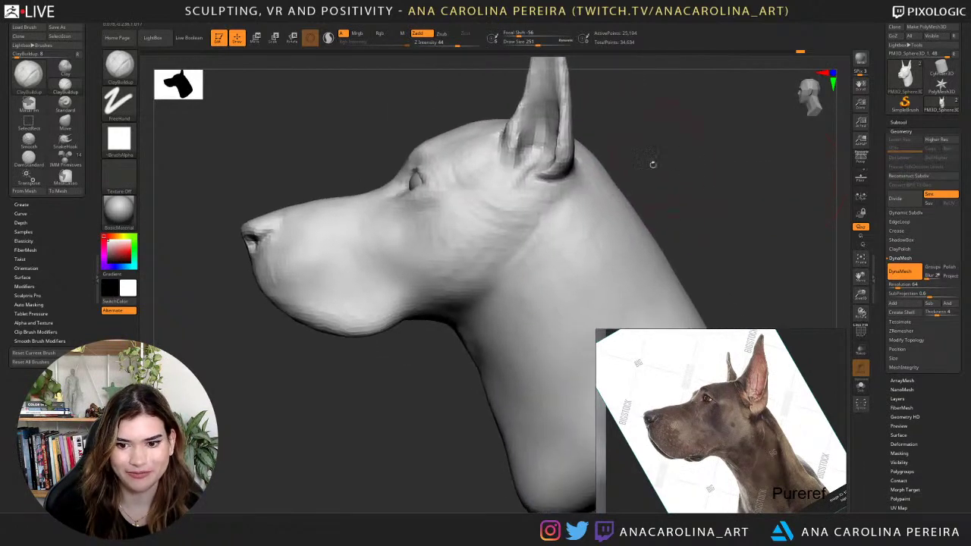
Carve the crease at the corner of the mouth with DamStandard, working from beneath the jaw and from the side.
{"action": "left_click_drag", "start_coordinate": [405, 347], "coordinate": [369, 321]}
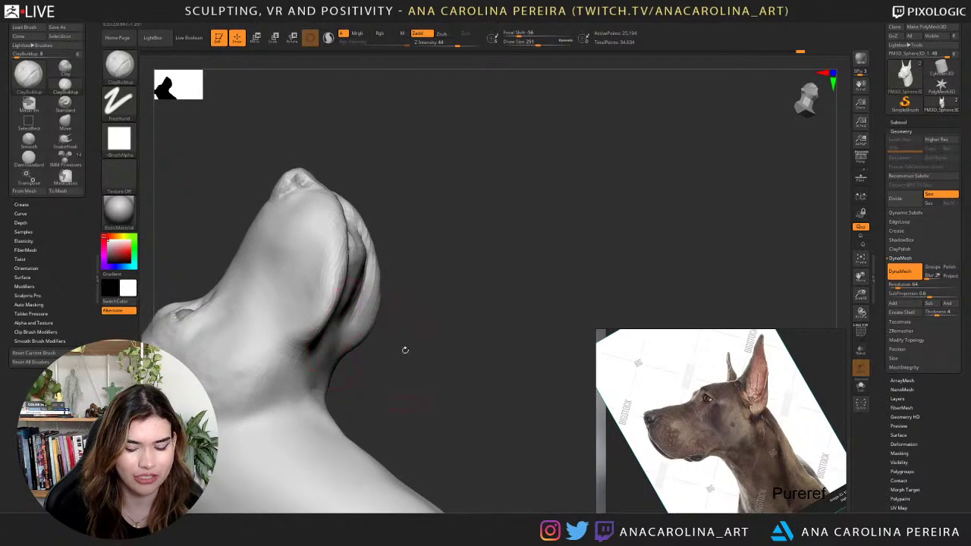
{"action": "mouse_move", "coordinate": [422, 339]}
{"action": "left_mouse_down"}
{"action": "mouse_move", "coordinate": [438, 329]}
{"action": "mouse_move", "coordinate": [483, 390]}
{"action": "mouse_move", "coordinate": [456, 358]}
{"action": "mouse_move", "coordinate": [349, 342]}
{"action": "mouse_move", "coordinate": [341, 319]}
{"action": "mouse_move", "coordinate": [285, 280]}
{"action": "left_mouse_up"}
{"action": "key", "text": "b"}
{"action": "key", "text": "d"}
{"action": "key", "text": "s"}
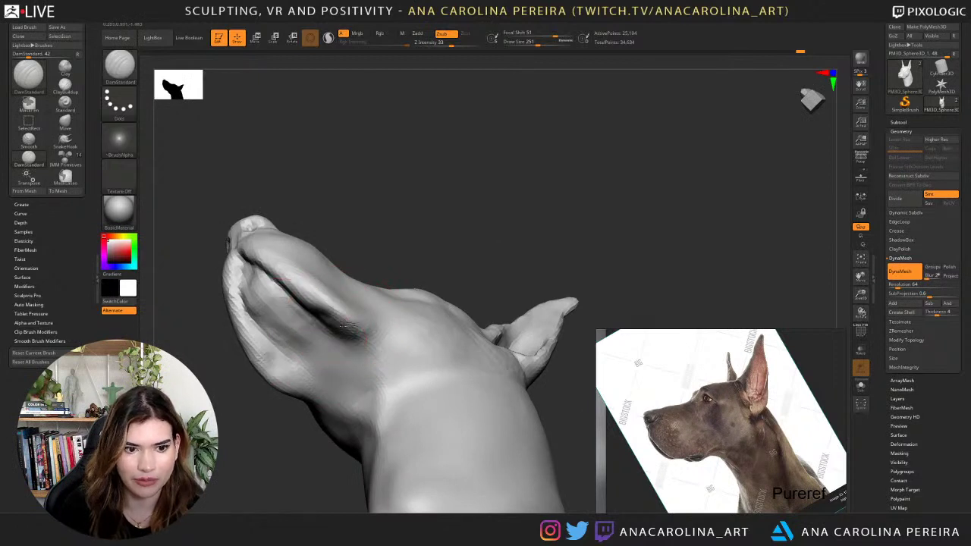
{"action": "right_click_drag", "start_coordinate": [308, 324], "coordinate": [310, 302]}
{"action": "left_click_drag", "start_coordinate": [310, 302], "coordinate": [359, 327]}
{"action": "right_click_drag", "start_coordinate": [367, 289], "coordinate": [359, 317]}
{"action": "mouse_move", "coordinate": [355, 322]}
{"action": "left_mouse_down"}
{"action": "mouse_move", "coordinate": [375, 326]}
{"action": "mouse_move", "coordinate": [354, 310]}
{"action": "left_mouse_up"}
{"action": "right_click_drag", "start_coordinate": [372, 275], "coordinate": [367, 302]}
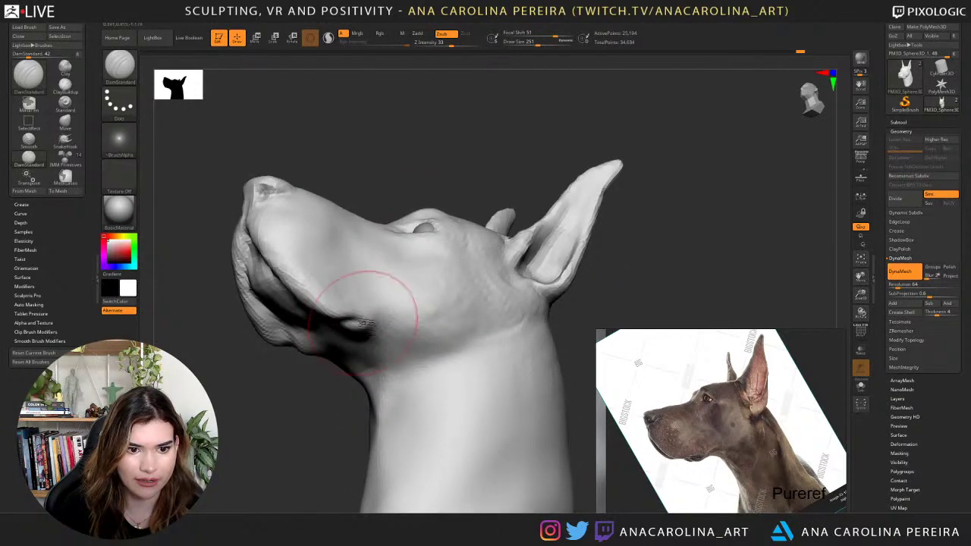
Refine the lip fold at the mouth corner and smooth the jaw surface behind it.
{"action": "left_click_drag", "start_coordinate": [326, 368], "coordinate": [365, 337]}
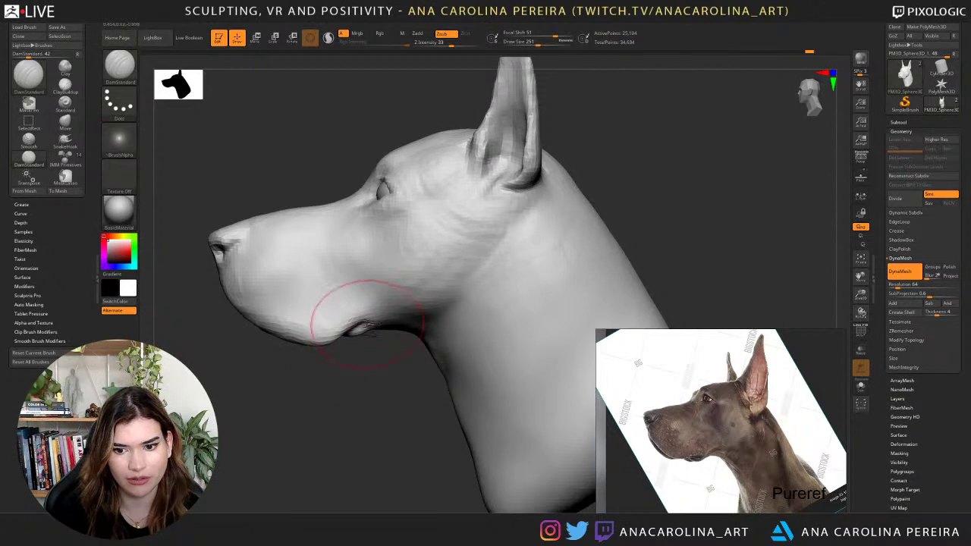
{"action": "left_click_drag", "start_coordinate": [374, 360], "coordinate": [371, 319]}
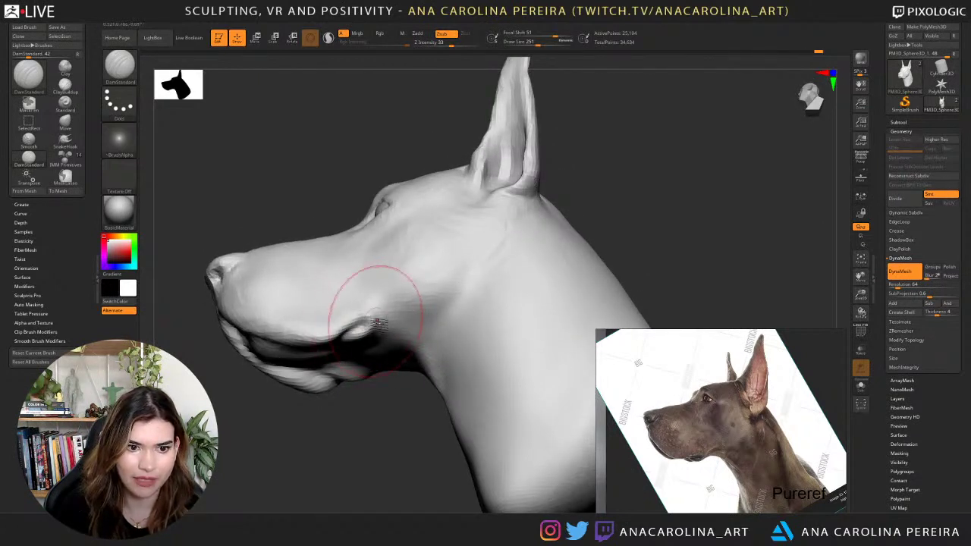
{"action": "left_click_drag", "start_coordinate": [377, 322], "coordinate": [372, 325]}
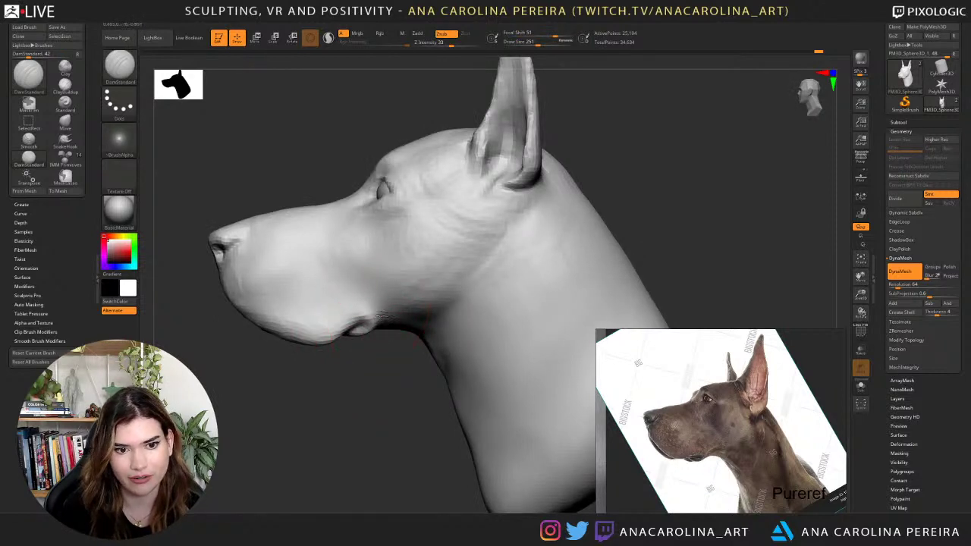
{"action": "mouse_move", "coordinate": [402, 308]}
{"action": "left_mouse_down"}
{"action": "mouse_move", "coordinate": [390, 314]}
{"action": "mouse_move", "coordinate": [391, 302]}
{"action": "left_mouse_up"}
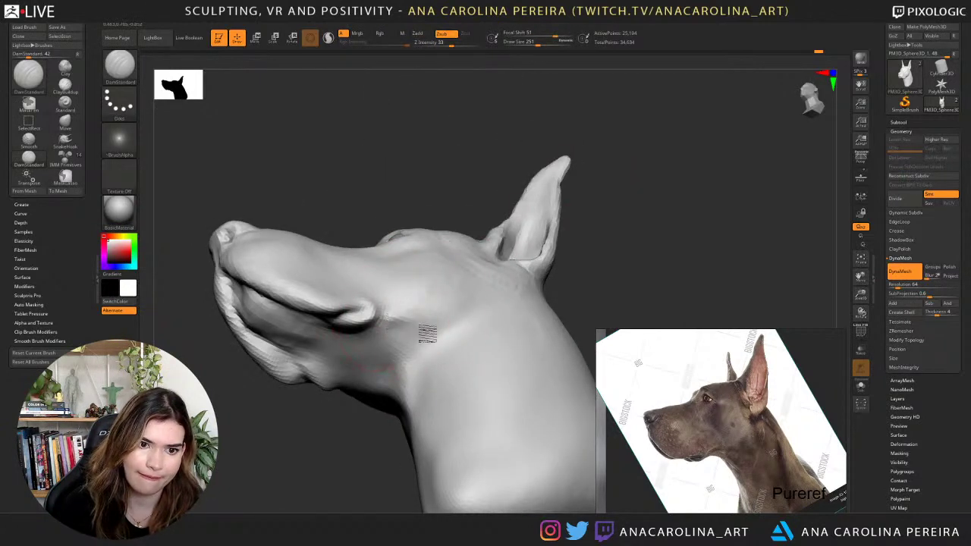
{"action": "left_click_drag", "start_coordinate": [425, 334], "coordinate": [432, 322], "text": "shift"}
{"action": "right_click_drag", "start_coordinate": [433, 287], "coordinate": [484, 235]}
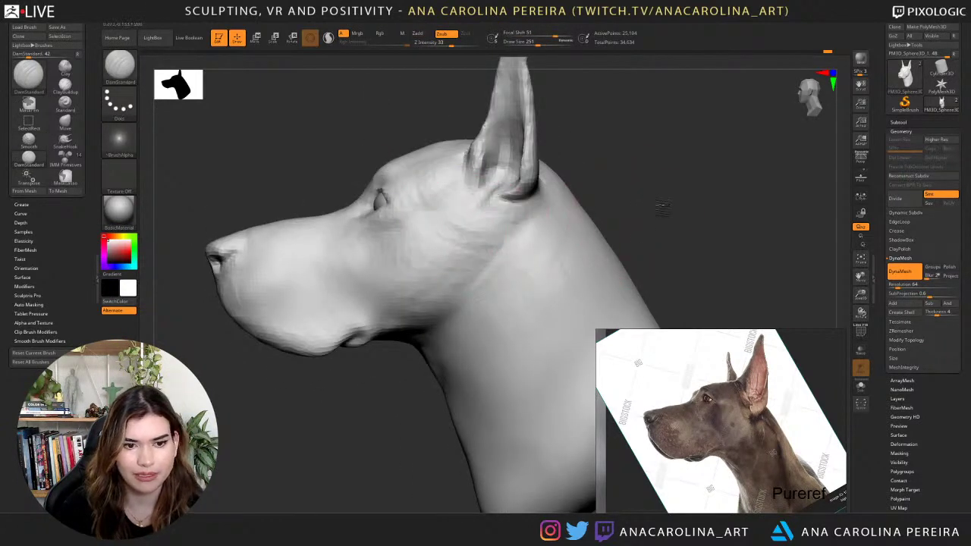
Reshape the lower edge of the upper lip near the mouth corner with the Move brush, reducing the draw size to 154.
{"action": "mouse_move", "coordinate": [662, 210]}
{"action": "right_mouse_down"}
{"action": "mouse_move", "coordinate": [626, 153]}
{"action": "mouse_move", "coordinate": [607, 249]}
{"action": "right_mouse_up"}
{"action": "key", "text": "b"}
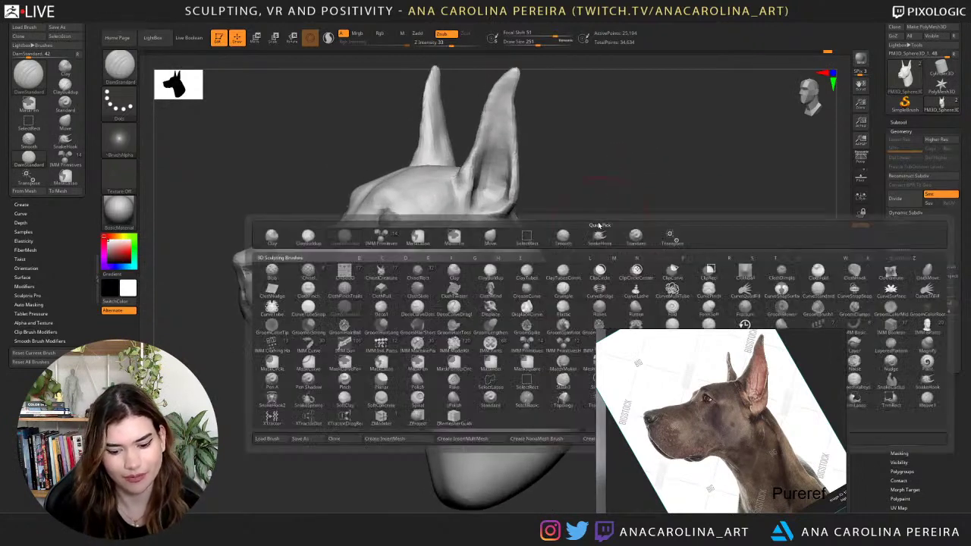
{"action": "key", "text": "m"}
{"action": "key", "text": "v"}
{"action": "key", "text": "space"}
{"action": "left_click_drag", "start_coordinate": [346, 324], "coordinate": [343, 324]}
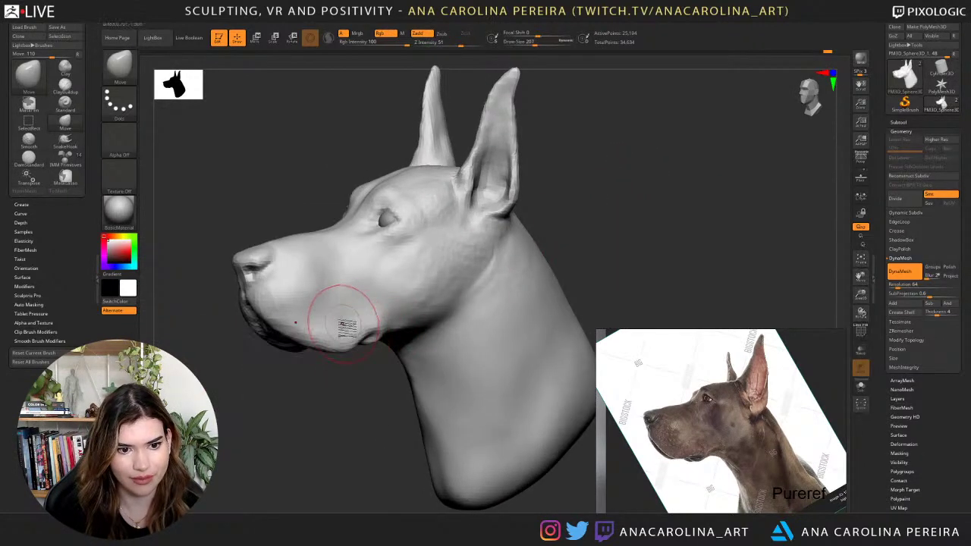
{"action": "right_click_drag", "start_coordinate": [378, 370], "coordinate": [351, 375]}
{"action": "key", "text": "space"}
{"action": "left_click_drag", "start_coordinate": [351, 341], "coordinate": [347, 340]}
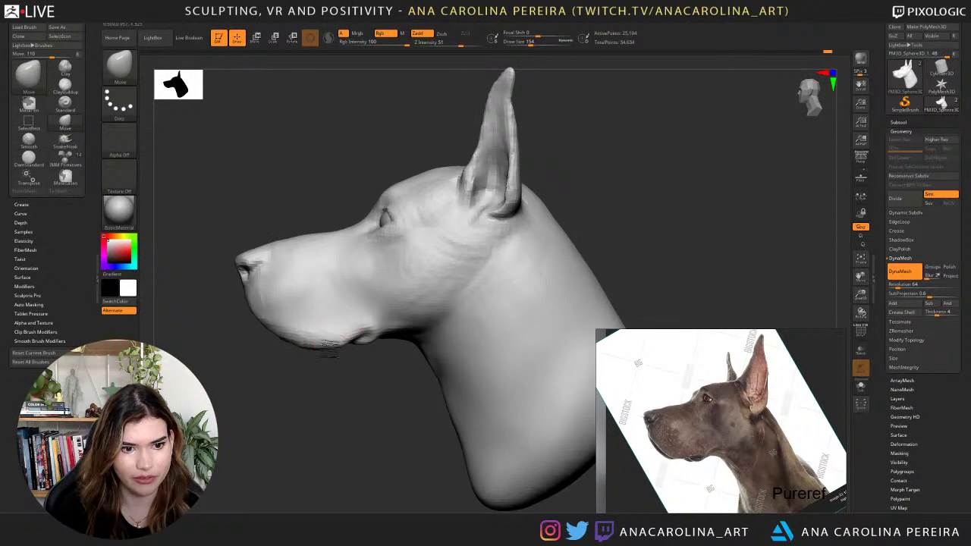
Adjust the lip line and the small fold at the mouth corner with the Move brush, ending at draw size 124.
{"action": "key", "text": "space"}
{"action": "key", "text": "space"}
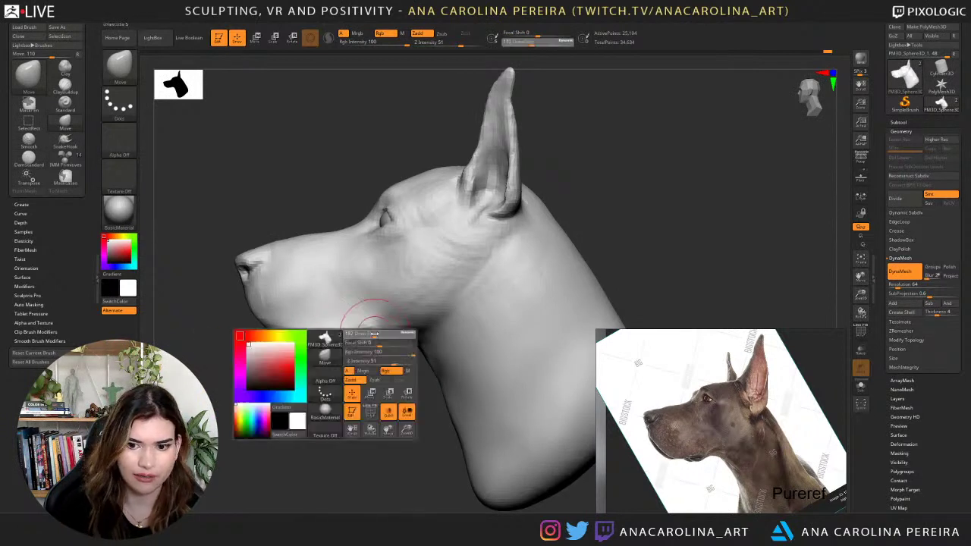
{"action": "key", "text": "space"}
{"action": "left_click_drag", "start_coordinate": [354, 334], "coordinate": [364, 340]}
{"action": "key", "text": "space"}
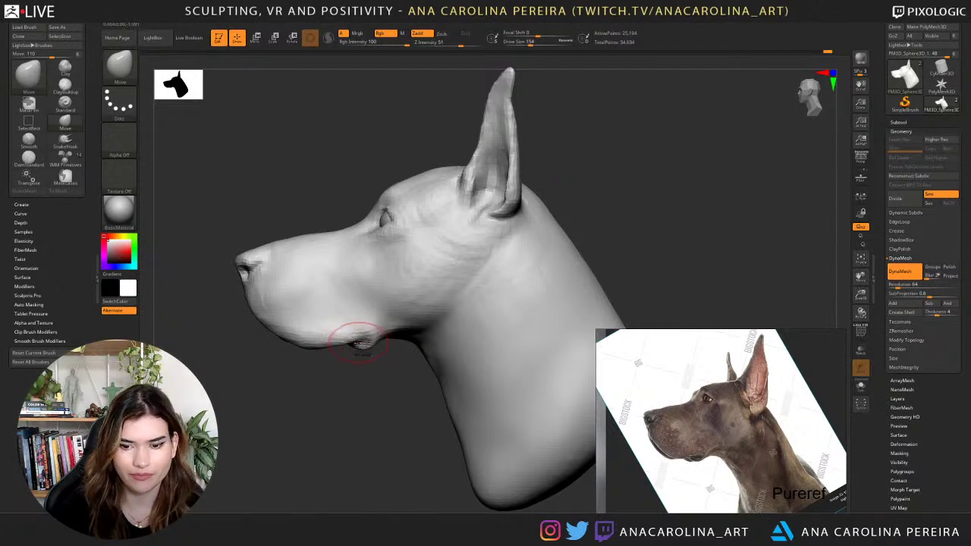
{"action": "left_click_drag", "start_coordinate": [272, 369], "coordinate": [304, 368]}
{"action": "key", "text": "space"}
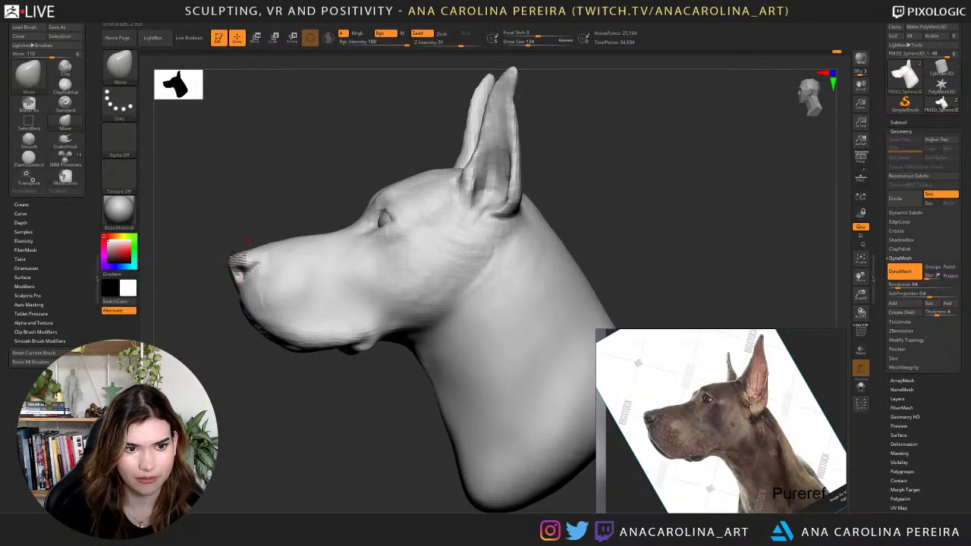
Adjust the profile of the muzzle bridge and brow with the Move brush at draw size 163.
{"action": "key", "text": "space"}
{"action": "left_click_drag", "start_coordinate": [280, 241], "coordinate": [290, 243]}
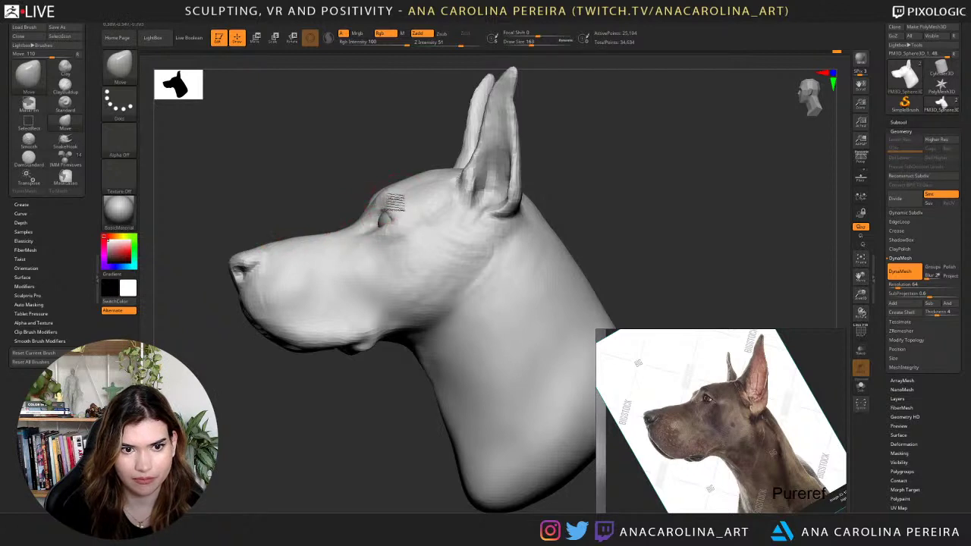
{"action": "left_click_drag", "start_coordinate": [340, 182], "coordinate": [358, 185]}
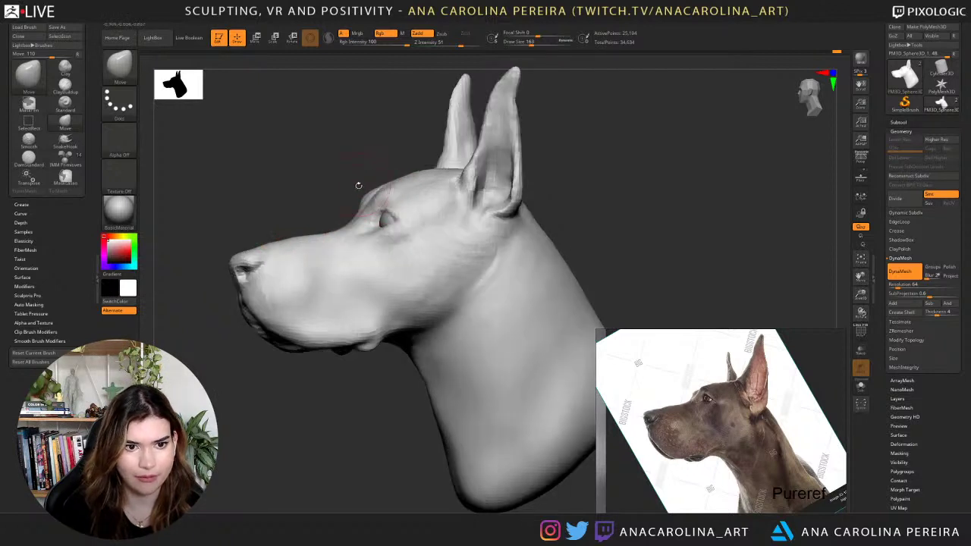
{"action": "mouse_move", "coordinate": [642, 205]}
{"action": "left_mouse_down", "text": "alt"}
{"action": "mouse_move", "coordinate": [657, 198]}
{"action": "mouse_move", "coordinate": [630, 204]}
{"action": "mouse_move", "coordinate": [636, 159]}
{"action": "mouse_move", "coordinate": [621, 199]}
{"action": "left_mouse_up", "text": "alt"}
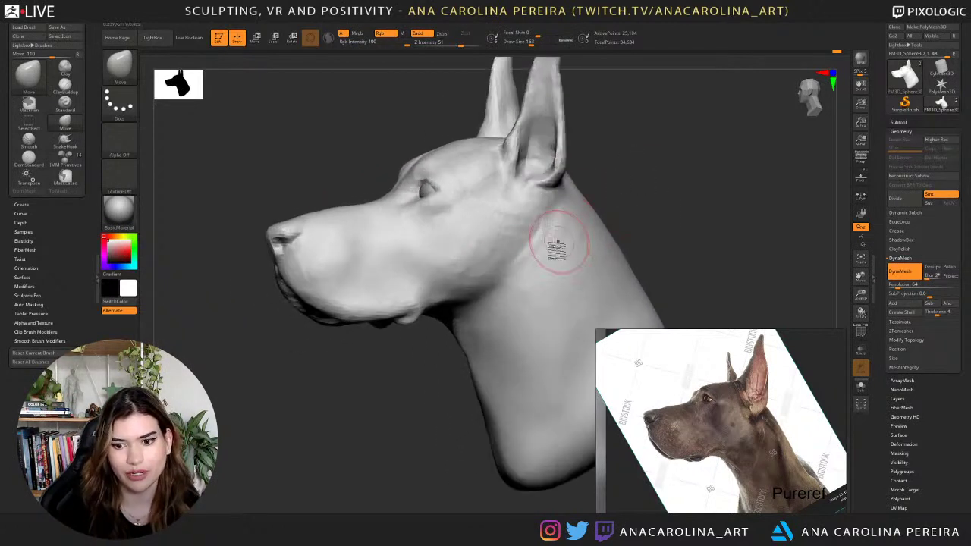
Reshape the upper neck and the back of the cheek below the ear with the Move brush at draw size 262.
{"action": "key", "text": "space"}
{"action": "left_click_drag", "start_coordinate": [490, 276], "coordinate": [521, 275]}
{"action": "left_click_drag", "start_coordinate": [646, 202], "coordinate": [604, 211]}
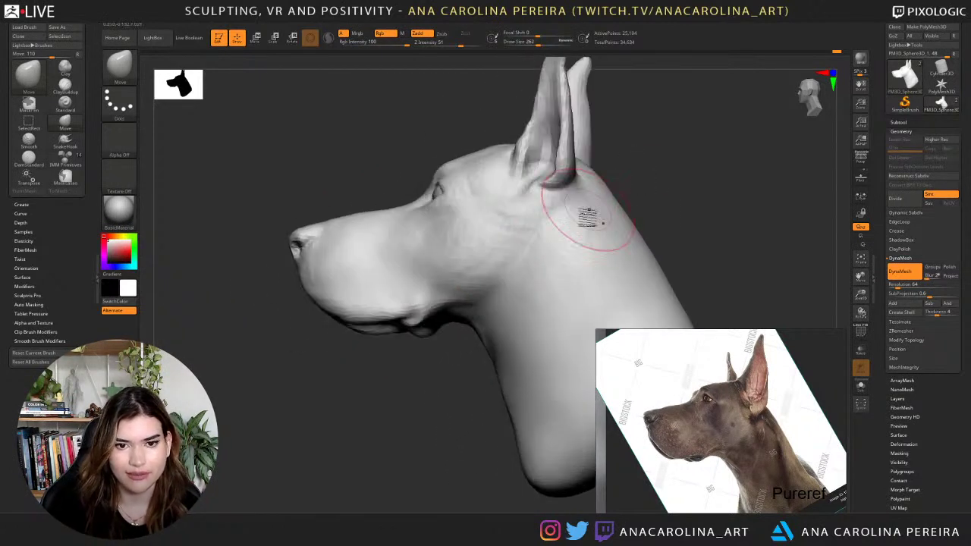
{"action": "left_click_drag", "start_coordinate": [534, 250], "coordinate": [542, 254]}
{"action": "left_click_drag", "start_coordinate": [634, 200], "coordinate": [661, 202]}
{"action": "mouse_move", "coordinate": [660, 200]}
{"action": "right_mouse_down"}
{"action": "mouse_move", "coordinate": [689, 202]}
{"action": "mouse_move", "coordinate": [653, 187]}
{"action": "right_mouse_up"}
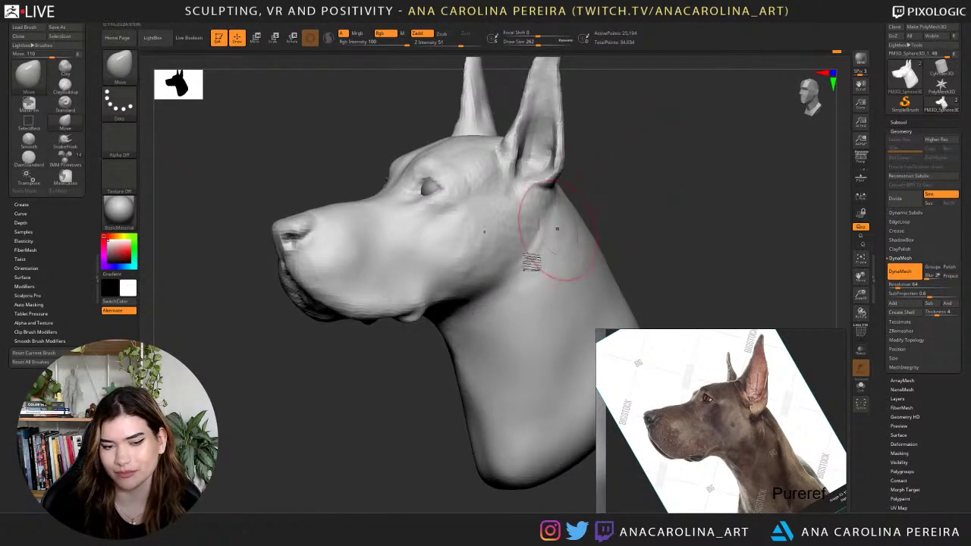
Pull the fold at the mouth corner into shape with the Move brush at draw size 149.
{"action": "mouse_move", "coordinate": [412, 373]}
{"action": "right_mouse_down"}
{"action": "mouse_move", "coordinate": [400, 381]}
{"action": "mouse_move", "coordinate": [433, 372]}
{"action": "right_mouse_up"}
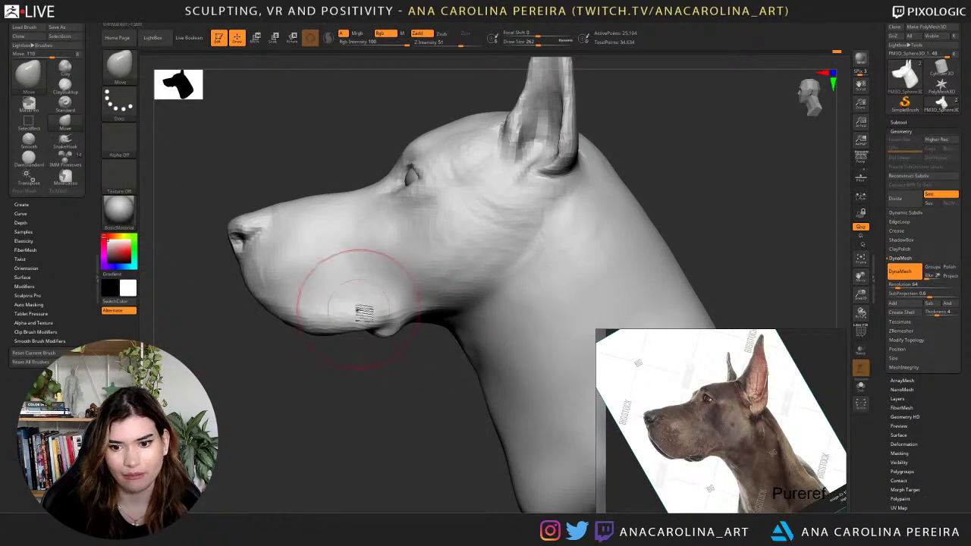
{"action": "key", "text": "s"}
{"action": "left_click_drag", "start_coordinate": [390, 322], "coordinate": [379, 324]}
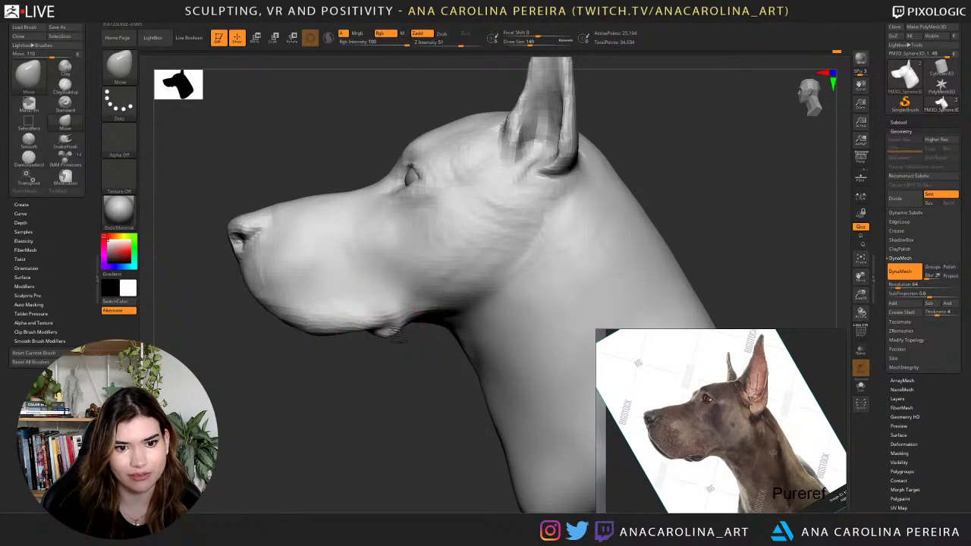
Deepen the crease between the upper lip and lower jaw with DamStandard, working up to the mouth corner from below.
{"action": "mouse_move", "coordinate": [380, 325]}
{"action": "right_mouse_down"}
{"action": "mouse_move", "coordinate": [441, 280]}
{"action": "mouse_move", "coordinate": [371, 302]}
{"action": "mouse_move", "coordinate": [402, 315]}
{"action": "mouse_move", "coordinate": [417, 298]}
{"action": "right_mouse_up"}
{"action": "key", "text": "b"}
{"action": "key", "text": "d"}
{"action": "key", "text": "s"}
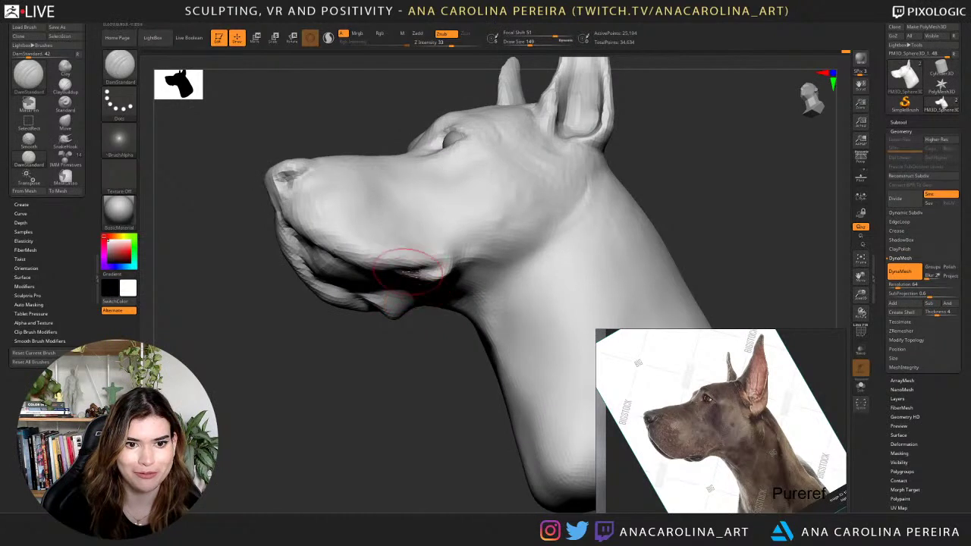
{"action": "right_click_drag", "start_coordinate": [438, 334], "coordinate": [410, 276]}
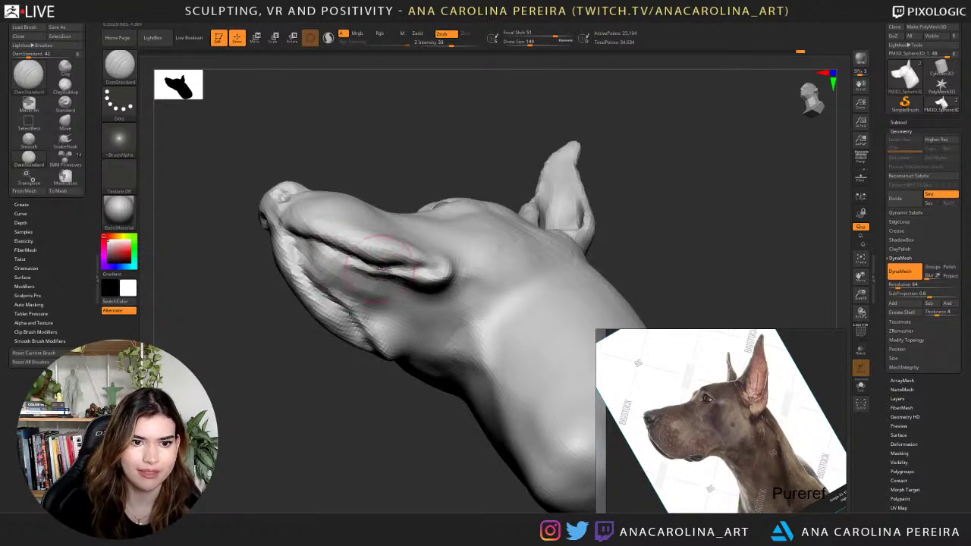
{"action": "right_click_drag", "start_coordinate": [451, 300], "coordinate": [384, 271]}
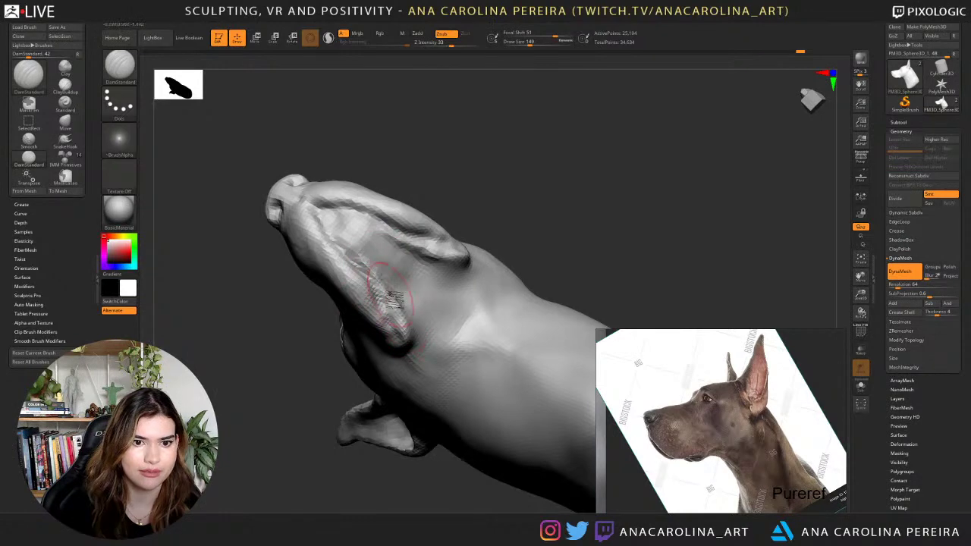
{"action": "left_click_drag", "start_coordinate": [475, 152], "coordinate": [440, 169]}
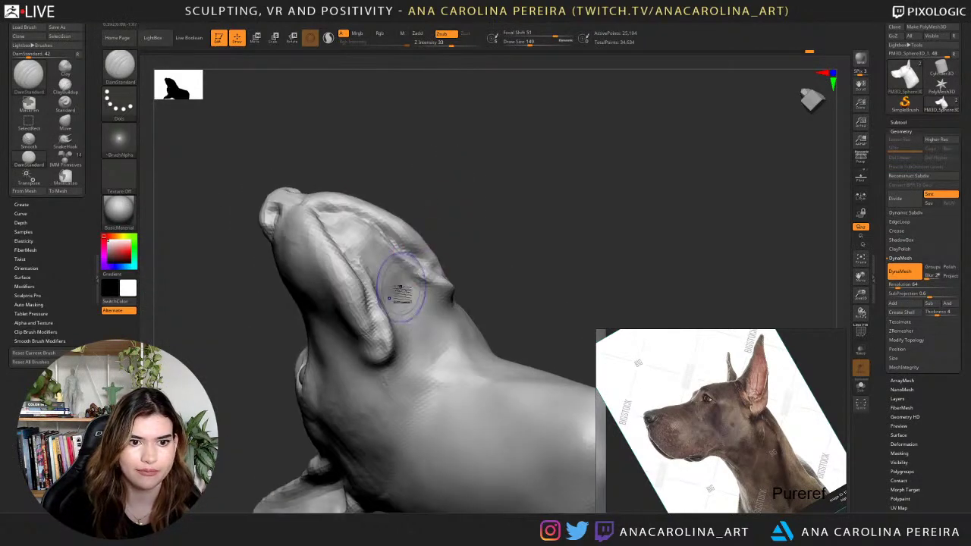
Smooth the underside of the jaw and build up the chin between the lips with ClayBuildup.
{"action": "mouse_move", "coordinate": [399, 293]}
{"action": "left_mouse_down", "text": "shift"}
{"action": "mouse_move", "coordinate": [386, 299]}
{"action": "mouse_move", "coordinate": [402, 300]}
{"action": "left_mouse_up", "text": "shift"}
{"action": "mouse_move", "coordinate": [418, 301]}
{"action": "right_mouse_down"}
{"action": "mouse_move", "coordinate": [422, 285]}
{"action": "mouse_move", "coordinate": [438, 342]}
{"action": "mouse_move", "coordinate": [392, 295]}
{"action": "right_mouse_up"}
{"action": "key", "text": "b"}
{"action": "key", "text": "c"}
{"action": "key", "text": "b"}
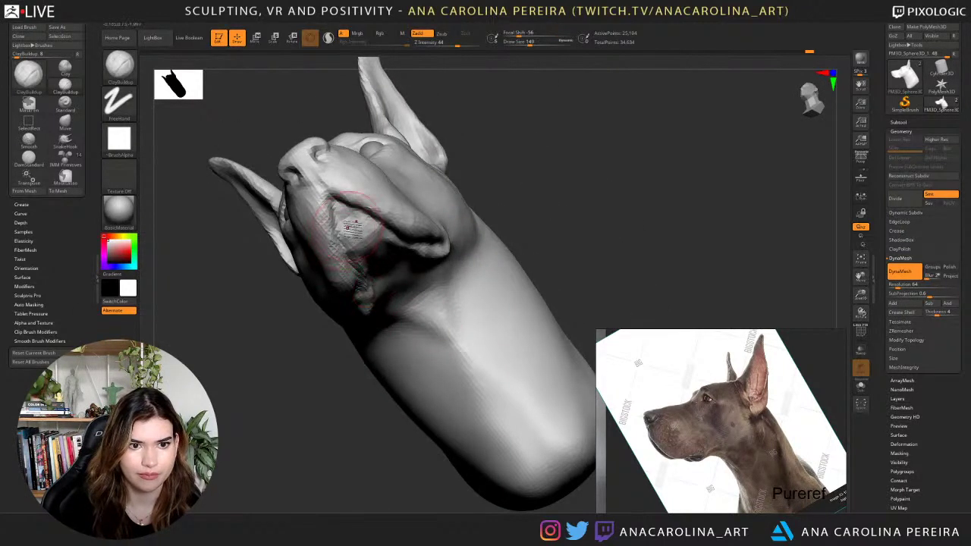
{"action": "key", "text": "ctrl+z"}
{"action": "left_click_drag", "start_coordinate": [363, 220], "coordinate": [359, 231]}
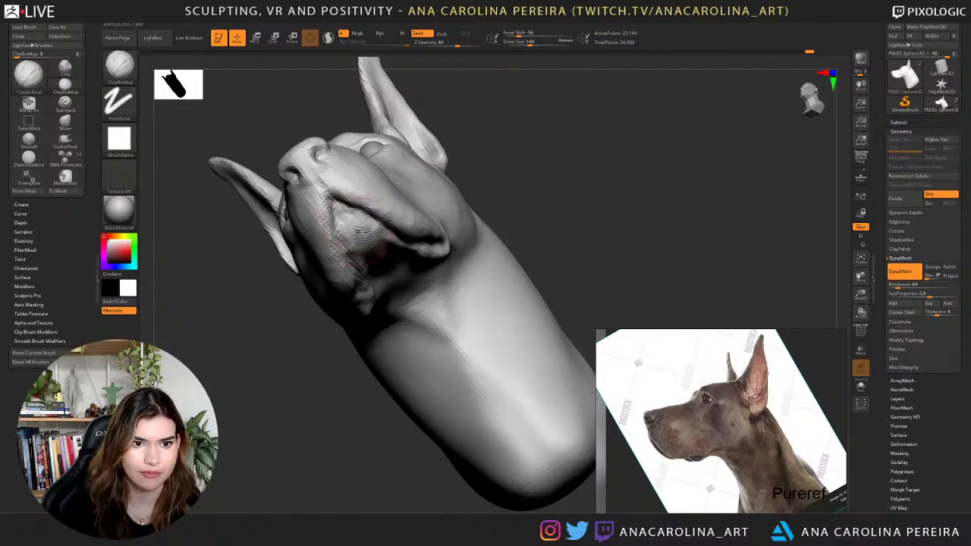
{"action": "mouse_move", "coordinate": [388, 250]}
{"action": "right_mouse_down"}
{"action": "mouse_move", "coordinate": [504, 169]}
{"action": "mouse_move", "coordinate": [529, 195]}
{"action": "mouse_move", "coordinate": [499, 216]}
{"action": "mouse_move", "coordinate": [461, 212]}
{"action": "mouse_move", "coordinate": [581, 202]}
{"action": "mouse_move", "coordinate": [622, 216]}
{"action": "right_mouse_up"}
Zoom the reference photo in on the jowl and throat, and define the hollow behind the mouth corner with DamStandard at draw size 217.
{"action": "mouse_move", "coordinate": [622, 215]}
{"action": "left_mouse_down"}
{"action": "mouse_move", "coordinate": [639, 213]}
{"action": "mouse_move", "coordinate": [630, 201]}
{"action": "left_mouse_up"}
{"action": "key", "text": "s"}
{"action": "mouse_move", "coordinate": [638, 196]}
{"action": "right_mouse_down"}
{"action": "mouse_move", "coordinate": [615, 195]}
{"action": "mouse_move", "coordinate": [629, 210]}
{"action": "mouse_move", "coordinate": [618, 159]}
{"action": "right_mouse_up"}
{"action": "key", "text": "b"}
{"action": "key", "text": "d"}
{"action": "key", "text": "s"}
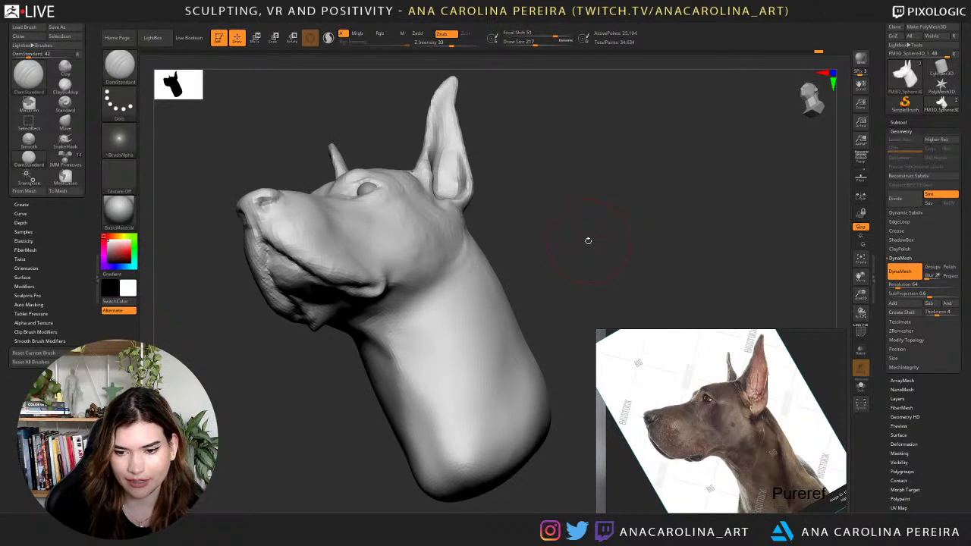
{"action": "scroll", "coordinate": [704, 445], "scroll_direction": "up", "scroll_amount": 5}
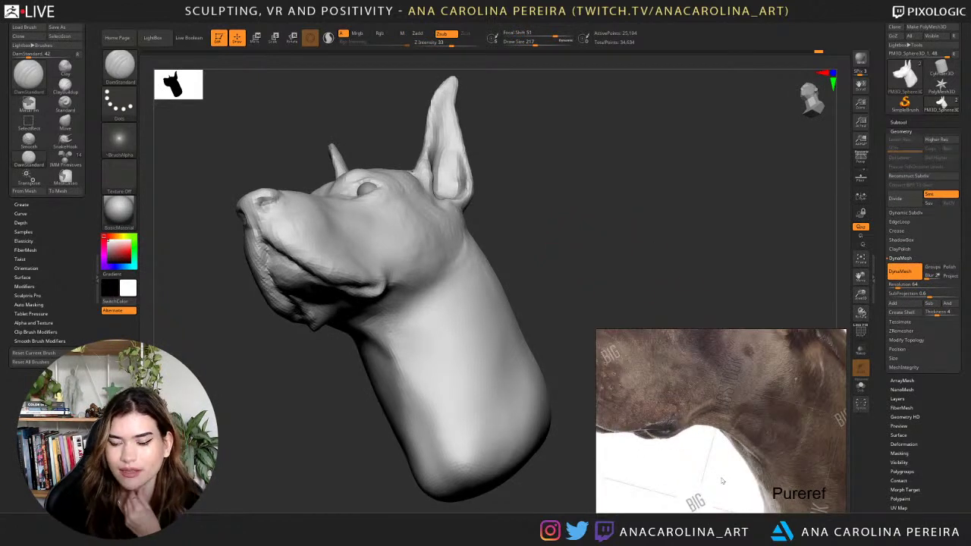
{"action": "mouse_move", "coordinate": [573, 214]}
{"action": "right_mouse_down"}
{"action": "mouse_move", "coordinate": [614, 170]}
{"action": "mouse_move", "coordinate": [685, 151]}
{"action": "mouse_move", "coordinate": [582, 190]}
{"action": "mouse_move", "coordinate": [459, 256]}
{"action": "right_mouse_up"}
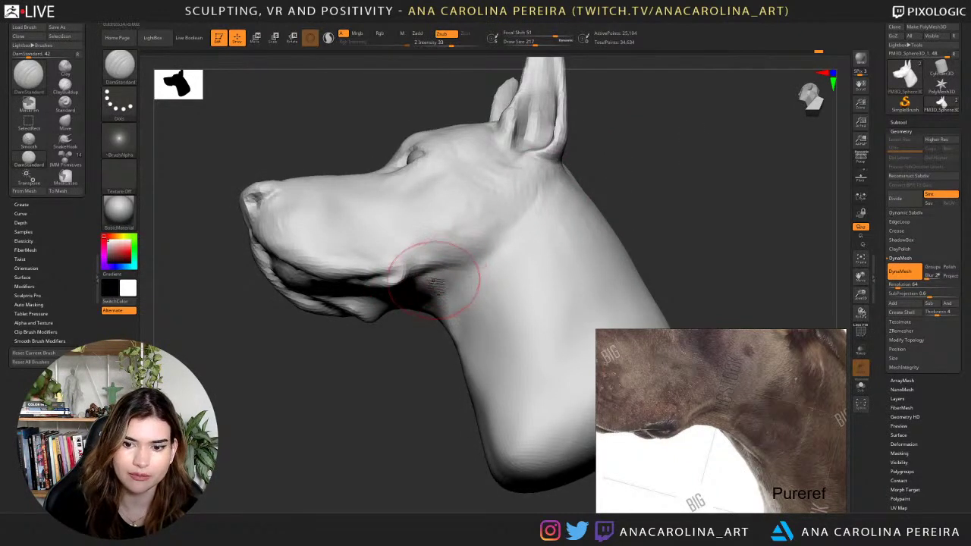
{"action": "mouse_move", "coordinate": [418, 310]}
{"action": "right_mouse_down"}
{"action": "mouse_move", "coordinate": [433, 282]}
{"action": "mouse_move", "coordinate": [412, 406]}
{"action": "mouse_move", "coordinate": [433, 296]}
{"action": "right_mouse_up"}
Enlarge the DamStandard brush, set its Z Intensity to 21, and smooth the throat and front of the neck below the jaw.
{"action": "key", "text": "space"}
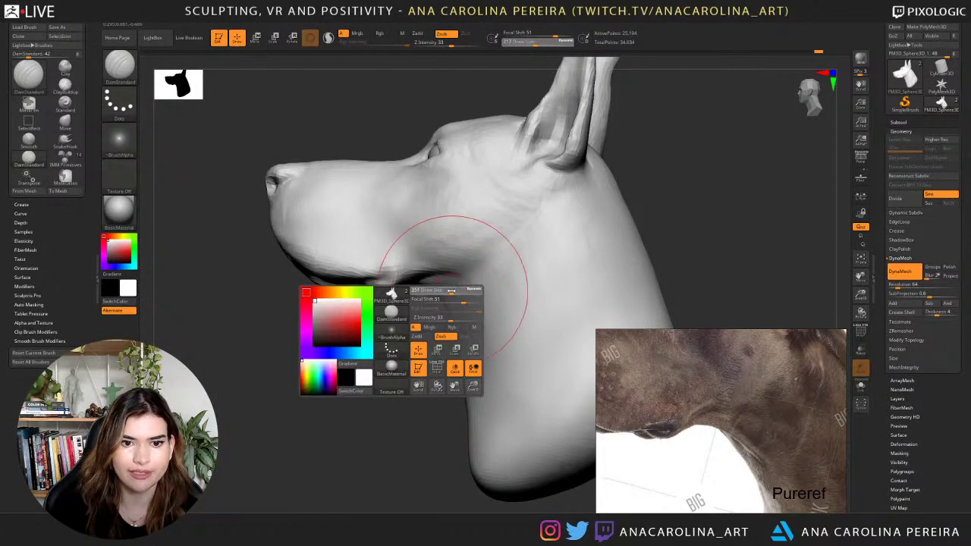
{"action": "mouse_move", "coordinate": [426, 365]}
{"action": "right_mouse_down"}
{"action": "mouse_move", "coordinate": [463, 357]}
{"action": "mouse_move", "coordinate": [574, 234]}
{"action": "right_mouse_up"}
{"action": "key", "text": "space"}
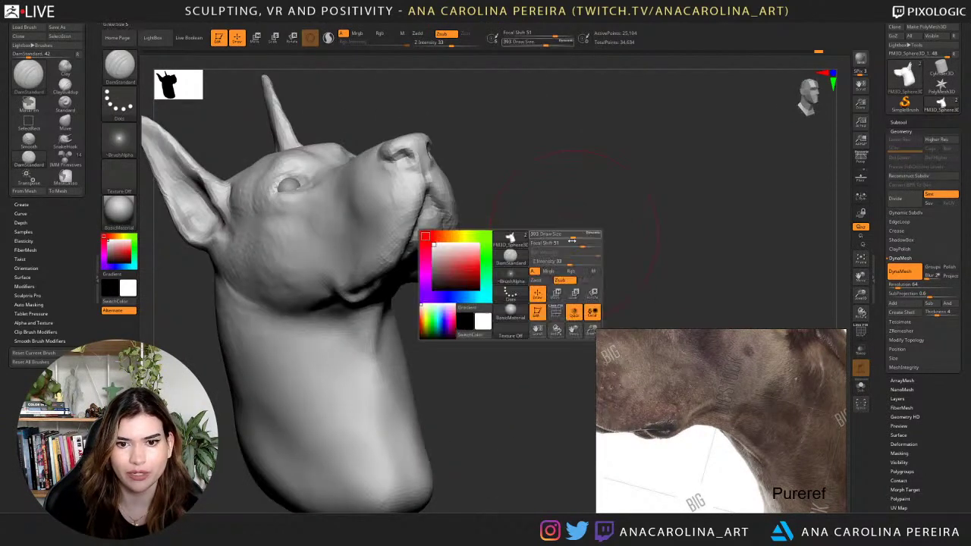
{"action": "left_click_drag", "start_coordinate": [562, 261], "coordinate": [555, 262]}
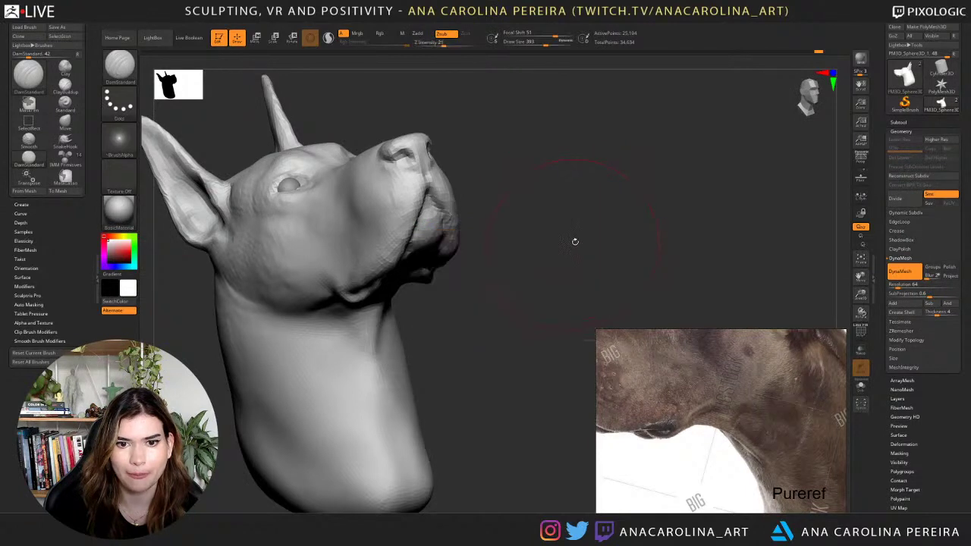
{"action": "mouse_move", "coordinate": [578, 236]}
{"action": "right_mouse_down"}
{"action": "mouse_move", "coordinate": [497, 292]}
{"action": "mouse_move", "coordinate": [550, 255]}
{"action": "right_mouse_up"}
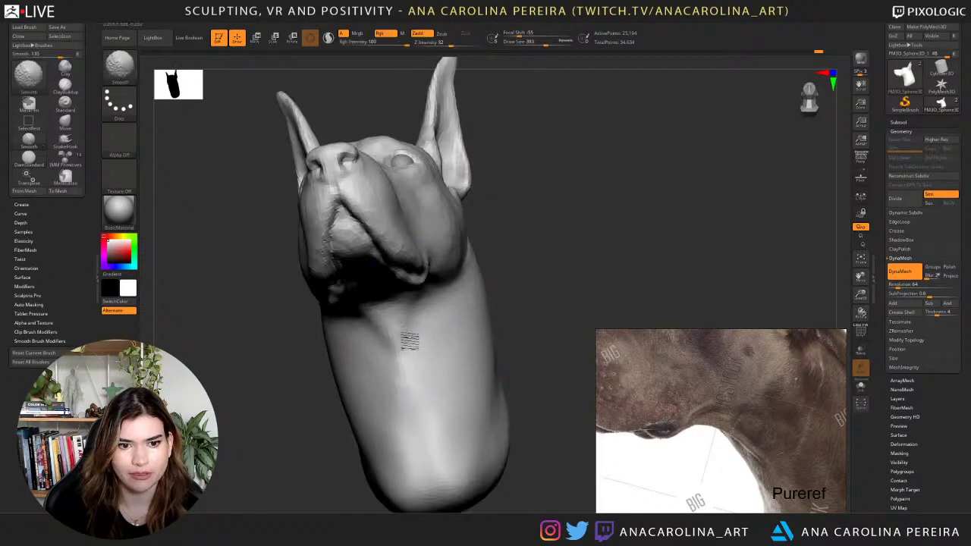
{"action": "left_click_drag", "start_coordinate": [405, 345], "coordinate": [463, 321], "text": "shift"}
{"action": "left_click_drag", "start_coordinate": [550, 267], "coordinate": [520, 268]}
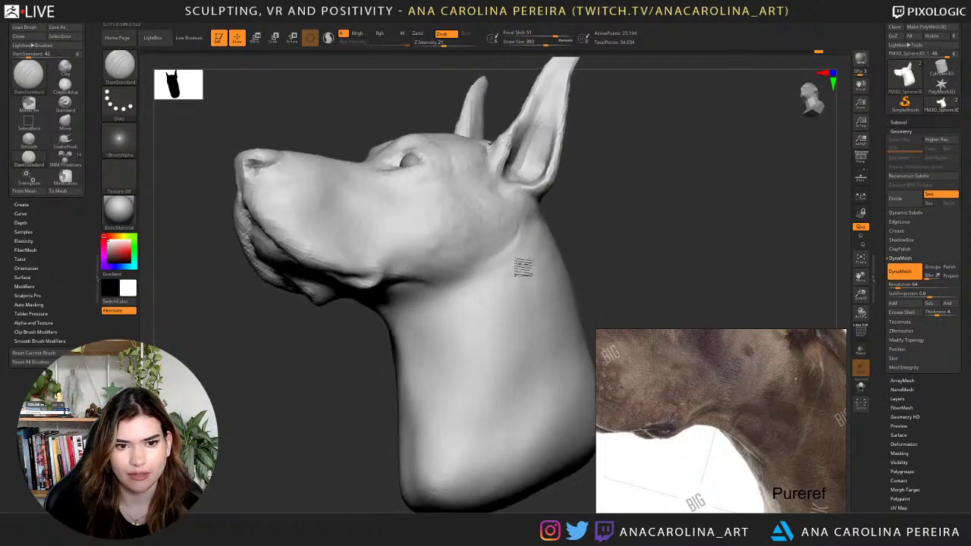
Define the transition between the cheek and the neck below the ear with DamStandard at draw size 293.
{"action": "left_click_drag", "start_coordinate": [594, 219], "coordinate": [613, 177], "text": "alt"}
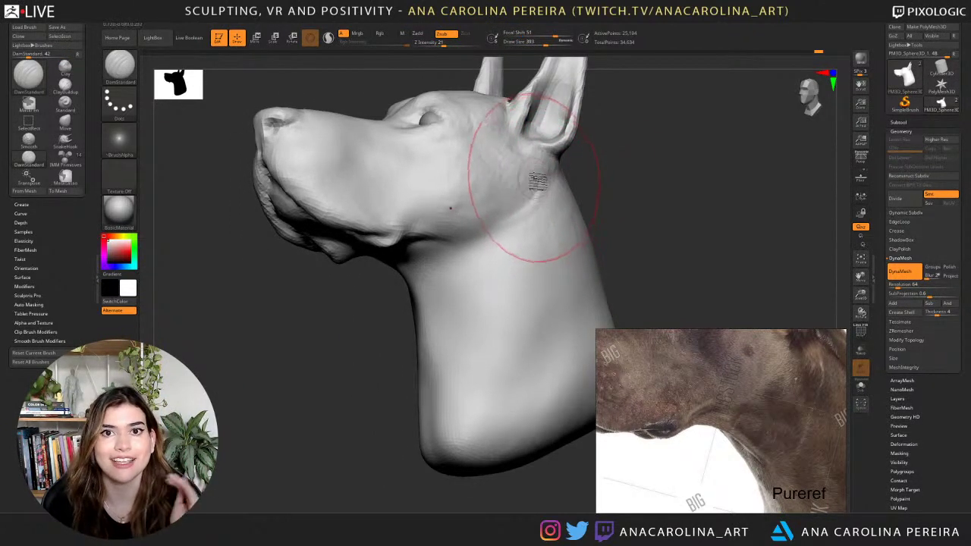
{"action": "right_click_drag", "start_coordinate": [618, 189], "coordinate": [628, 211]}
{"action": "mouse_move", "coordinate": [640, 209]}
{"action": "left_mouse_down"}
{"action": "mouse_move", "coordinate": [614, 198]}
{"action": "mouse_move", "coordinate": [642, 189]}
{"action": "left_mouse_up"}
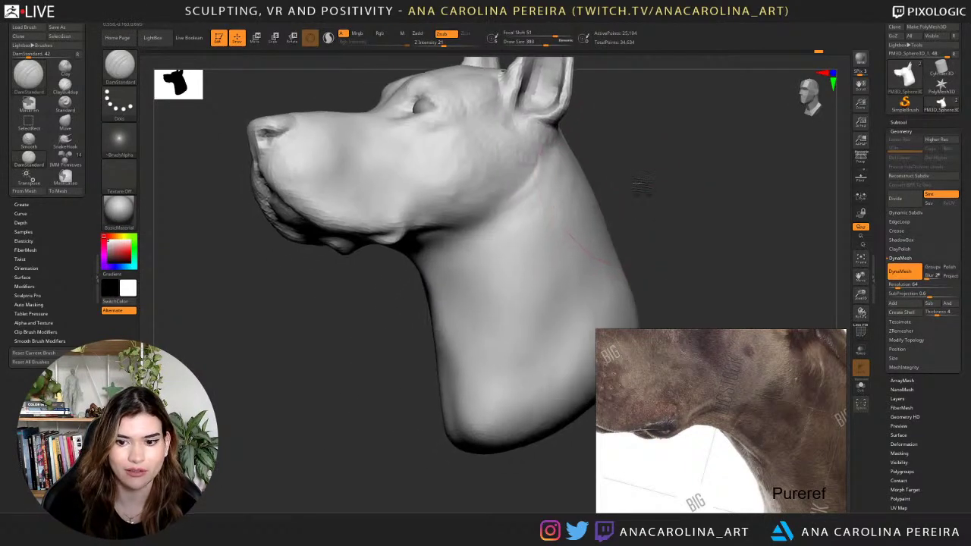
{"action": "right_click_drag", "start_coordinate": [691, 285], "coordinate": [673, 227]}
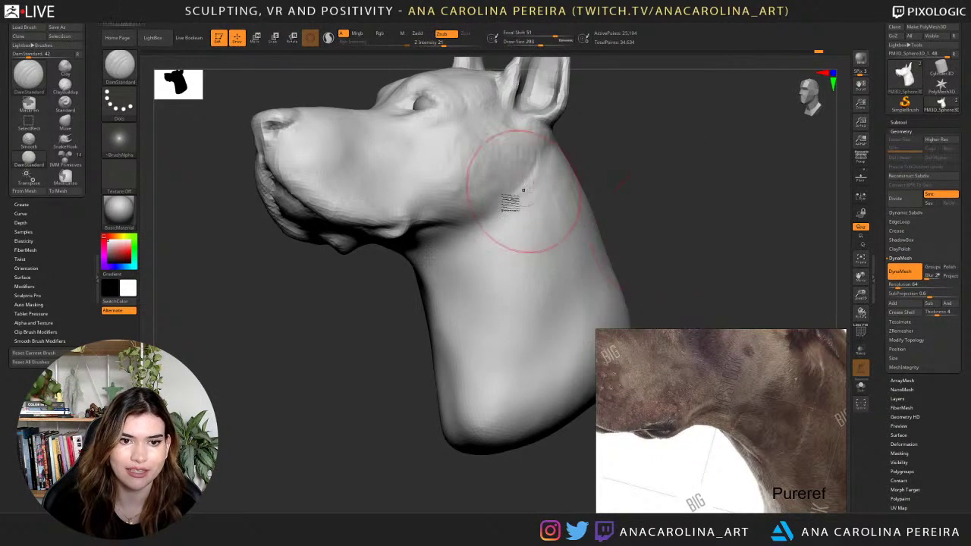
{"action": "mouse_move", "coordinate": [607, 189]}
{"action": "left_mouse_down"}
{"action": "mouse_move", "coordinate": [613, 157]}
{"action": "mouse_move", "coordinate": [592, 173]}
{"action": "left_mouse_up"}
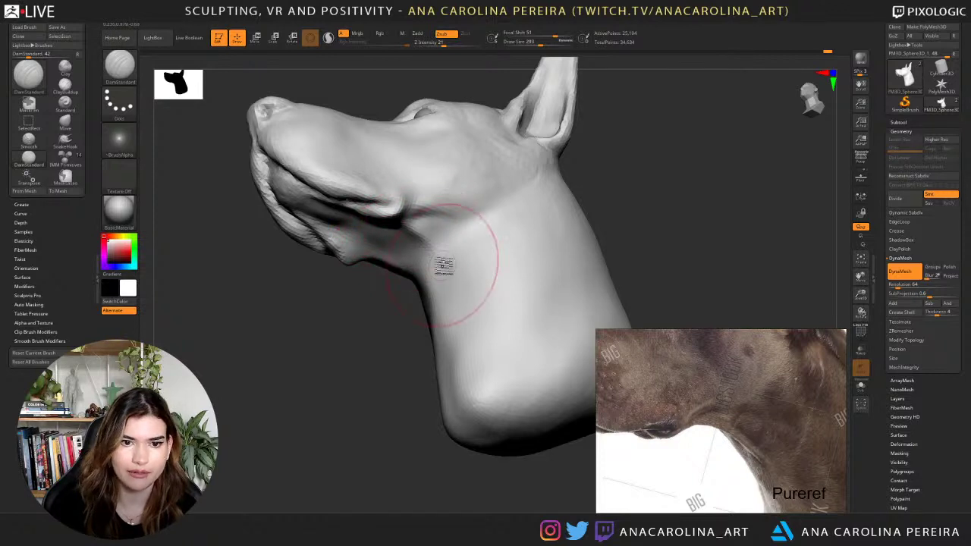
Carve skin folds running from below the mouth corner down onto the throat with DamStandard at draw size 293.
{"action": "left_click_drag", "start_coordinate": [577, 171], "coordinate": [583, 218]}
{"action": "left_click_drag", "start_coordinate": [439, 290], "coordinate": [416, 300]}
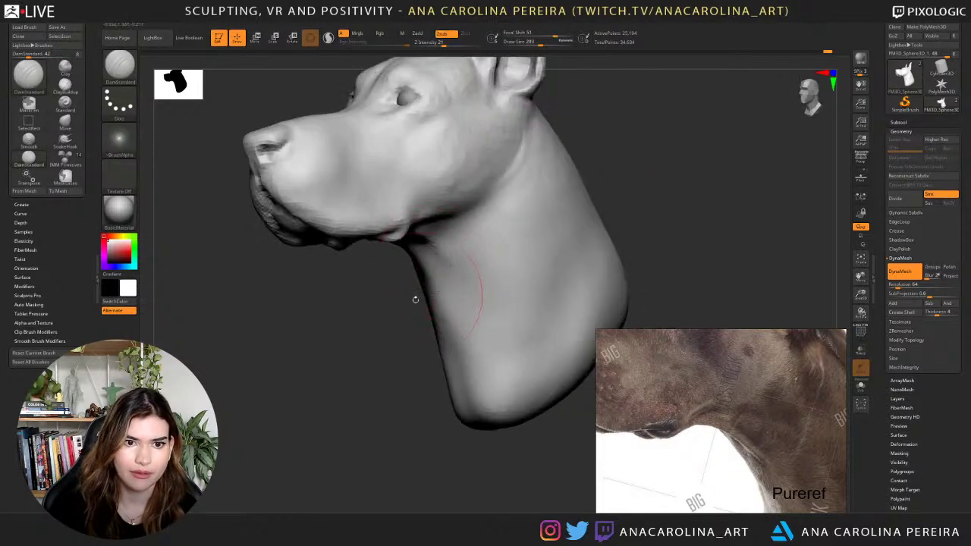
{"action": "right_click_drag", "start_coordinate": [415, 299], "coordinate": [422, 226]}
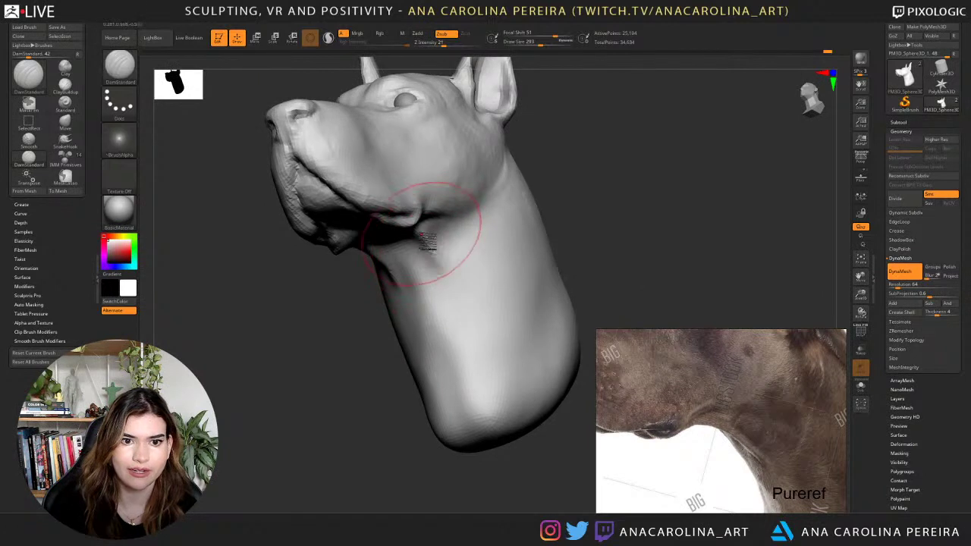
{"action": "left_click_drag", "start_coordinate": [421, 238], "coordinate": [438, 258]}
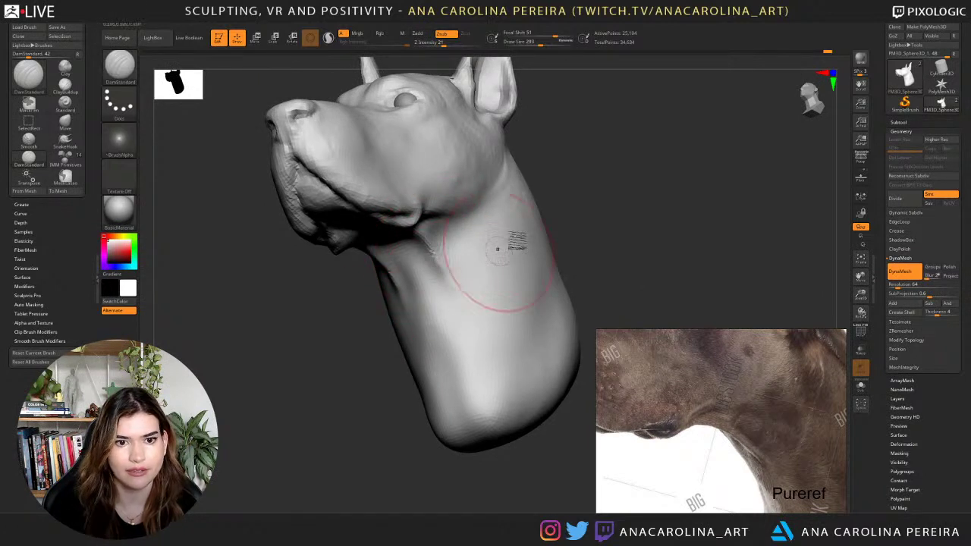
{"action": "mouse_move", "coordinate": [501, 248]}
{"action": "right_mouse_down"}
{"action": "mouse_move", "coordinate": [604, 170]}
{"action": "mouse_move", "coordinate": [628, 132]}
{"action": "mouse_move", "coordinate": [673, 119]}
{"action": "mouse_move", "coordinate": [696, 126]}
{"action": "mouse_move", "coordinate": [666, 134]}
{"action": "mouse_move", "coordinate": [638, 108]}
{"action": "mouse_move", "coordinate": [559, 280]}
{"action": "mouse_move", "coordinate": [369, 299]}
{"action": "right_mouse_up"}
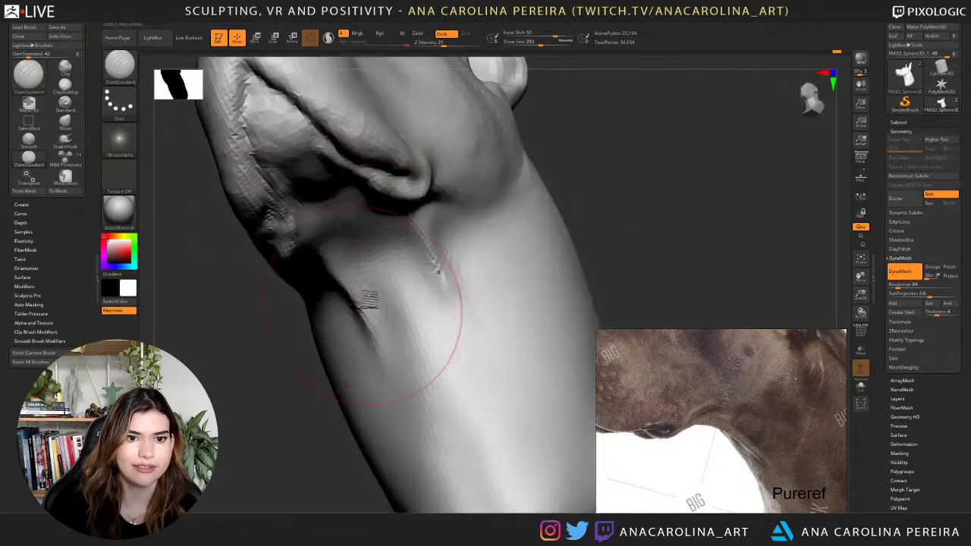
{"action": "left_click_drag", "start_coordinate": [412, 219], "coordinate": [443, 270]}
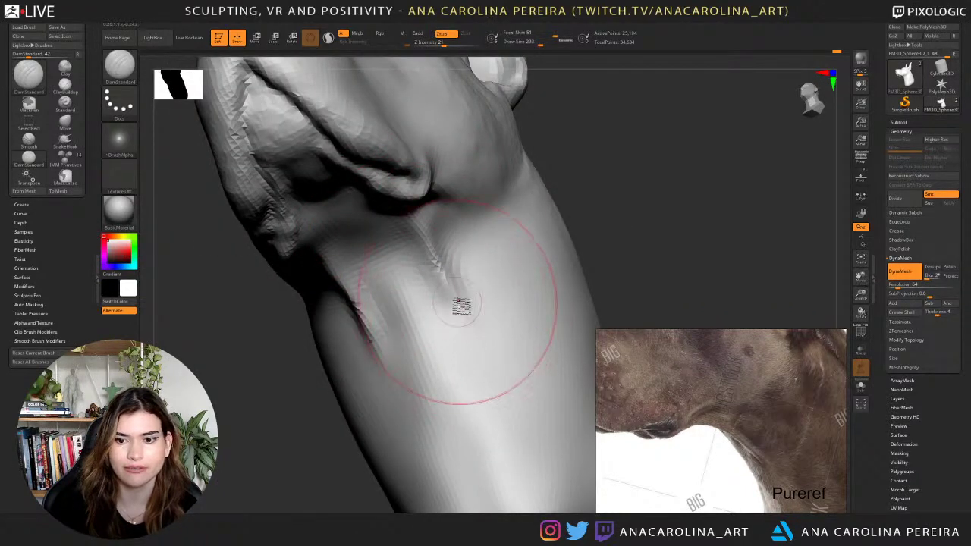
{"action": "mouse_move", "coordinate": [510, 247]}
{"action": "right_mouse_down", "text": "shift"}
{"action": "mouse_move", "coordinate": [522, 243]}
{"action": "mouse_move", "coordinate": [433, 256]}
{"action": "right_mouse_up", "text": "shift"}
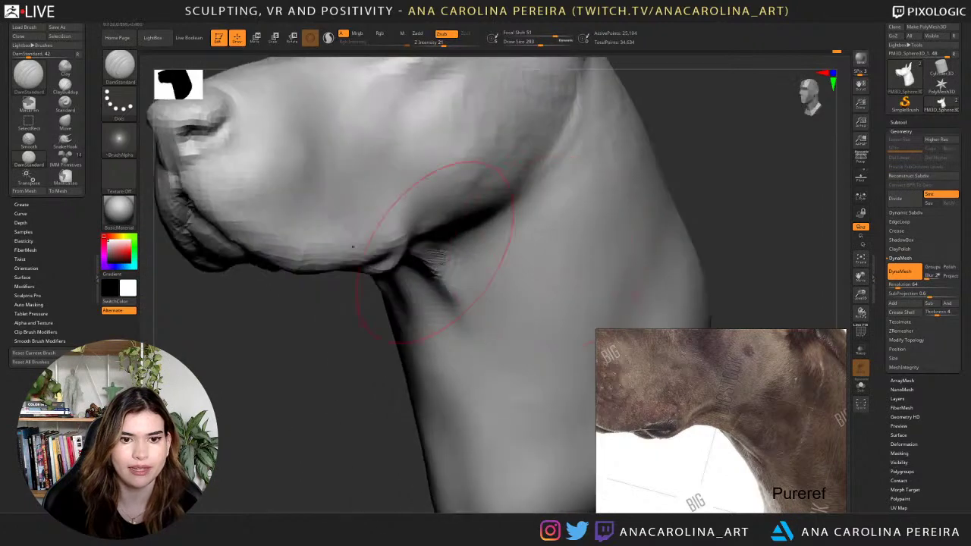
{"action": "mouse_move", "coordinate": [456, 267]}
{"action": "left_mouse_down"}
{"action": "mouse_move", "coordinate": [490, 323]}
{"action": "mouse_move", "coordinate": [504, 301]}
{"action": "left_mouse_up"}
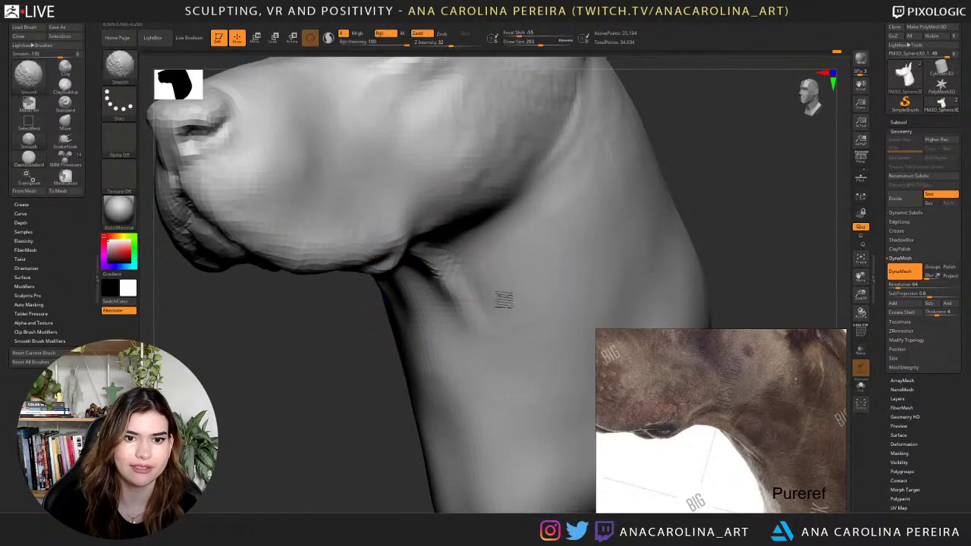
Smooth the throat folds and blend them into the front of the neck, judging the whole bust from the side.
{"action": "mouse_move", "coordinate": [508, 373]}
{"action": "right_mouse_down", "text": "ctrl"}
{"action": "mouse_move", "coordinate": [684, 138]}
{"action": "mouse_move", "coordinate": [652, 150]}
{"action": "right_mouse_up", "text": "ctrl"}
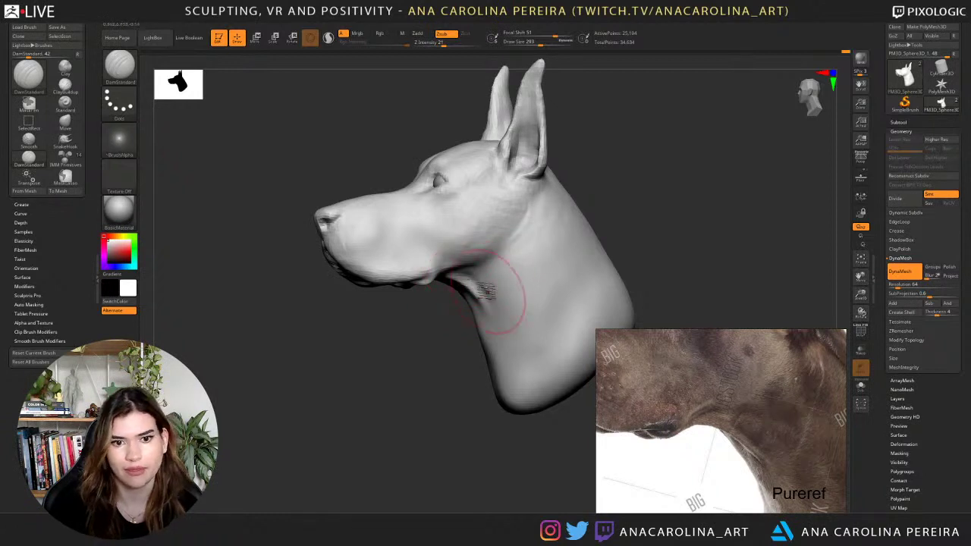
{"action": "key", "text": "shift"}
{"action": "left_click_drag", "start_coordinate": [494, 327], "coordinate": [503, 309], "text": "shift"}
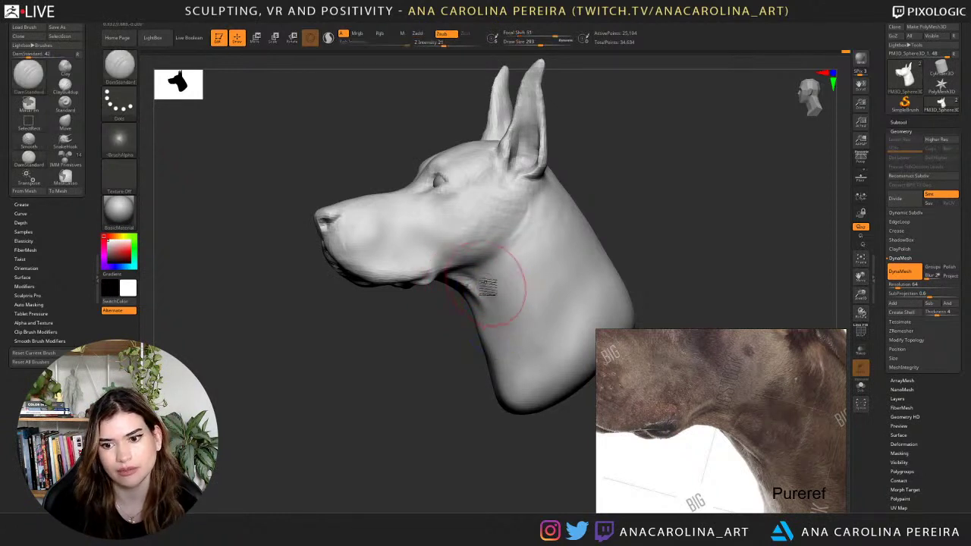
{"action": "mouse_move", "coordinate": [465, 264]}
{"action": "left_mouse_down"}
{"action": "mouse_move", "coordinate": [497, 270]}
{"action": "mouse_move", "coordinate": [506, 293]}
{"action": "left_mouse_up"}
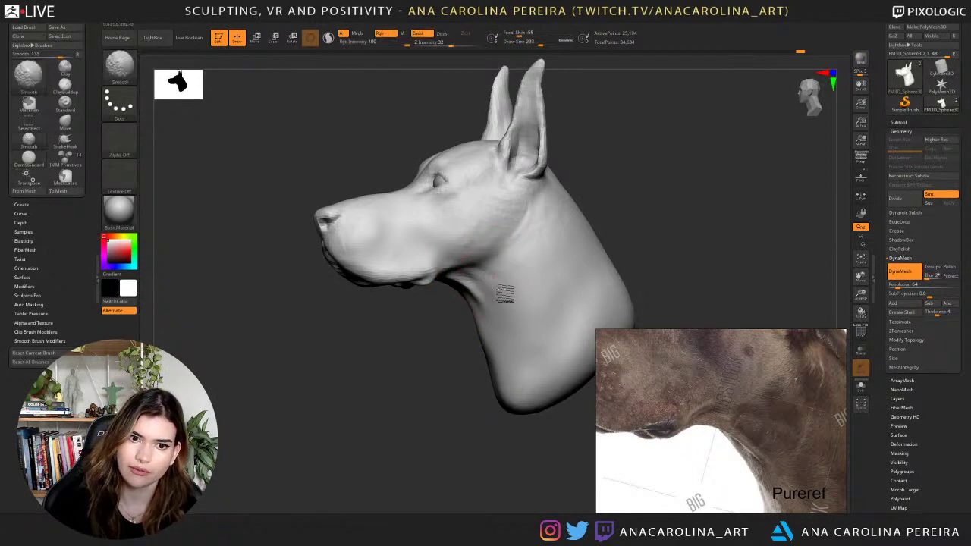
{"action": "mouse_move", "coordinate": [447, 341]}
{"action": "left_mouse_down"}
{"action": "mouse_move", "coordinate": [521, 347]}
{"action": "mouse_move", "coordinate": [475, 345]}
{"action": "mouse_move", "coordinate": [492, 436]}
{"action": "mouse_move", "coordinate": [510, 449]}
{"action": "mouse_move", "coordinate": [497, 444]}
{"action": "left_mouse_up"}
{"action": "key", "text": "shift"}
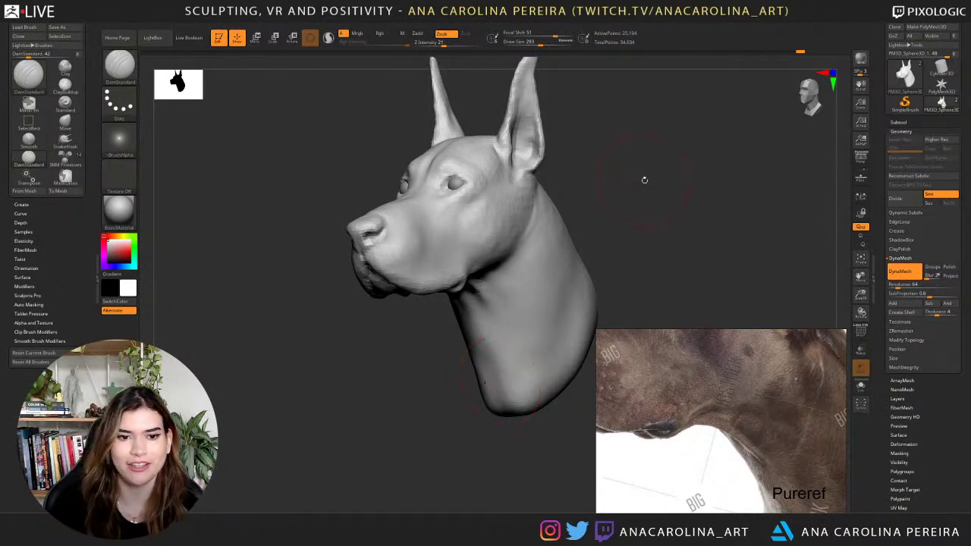
Refine and smooth the front contour of the neck from the opposite side of the head with DamStandard.
{"action": "mouse_move", "coordinate": [643, 180]}
{"action": "left_mouse_down"}
{"action": "mouse_move", "coordinate": [687, 174]}
{"action": "mouse_move", "coordinate": [696, 199]}
{"action": "left_mouse_up"}
{"action": "mouse_move", "coordinate": [499, 321]}
{"action": "left_mouse_down", "text": "alt"}
{"action": "mouse_move", "coordinate": [503, 331]}
{"action": "mouse_move", "coordinate": [475, 308]}
{"action": "left_mouse_up", "text": "alt"}
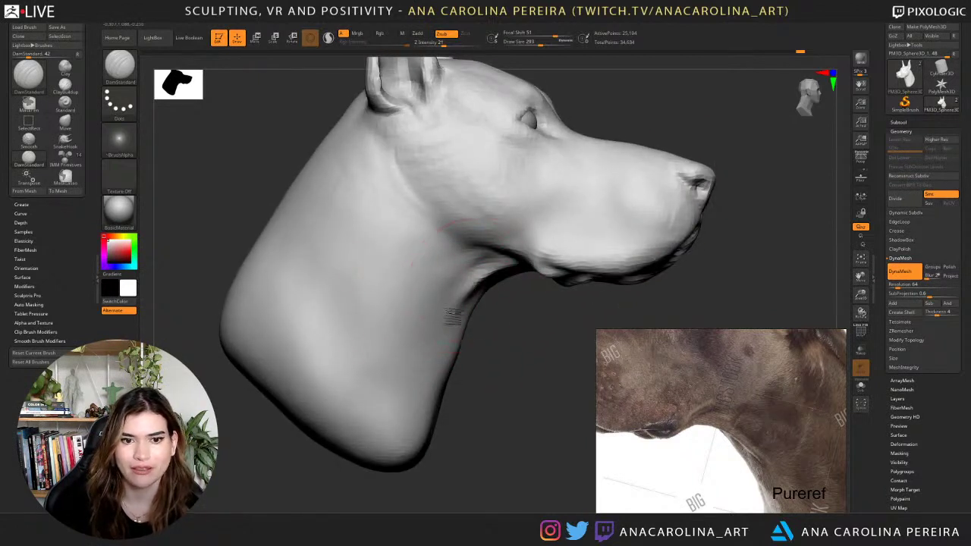
{"action": "mouse_move", "coordinate": [425, 372]}
{"action": "left_mouse_down", "text": "shift"}
{"action": "mouse_move", "coordinate": [421, 390]}
{"action": "mouse_move", "coordinate": [427, 379]}
{"action": "left_mouse_up", "text": "shift"}
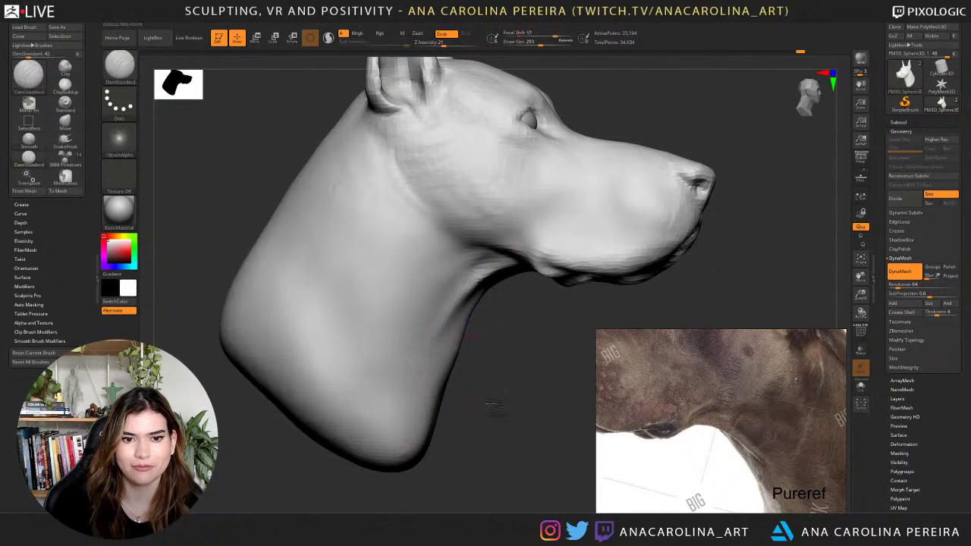
{"action": "key", "text": "f"}
{"action": "left_click_drag", "start_coordinate": [494, 405], "coordinate": [434, 399]}
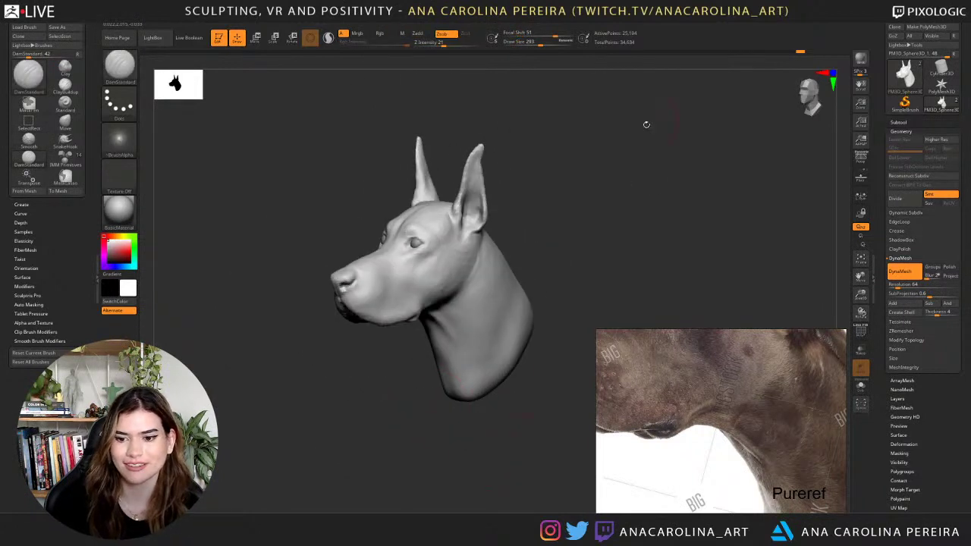
Zoom the reference photo out to include the neck, and soften the cheek-to-neck transition with an enlarged DamStandard brush.
{"action": "scroll", "coordinate": [645, 404], "scroll_direction": "down", "scroll_amount": 4}
{"action": "scroll", "coordinate": [662, 407], "scroll_direction": "up", "scroll_amount": 2}
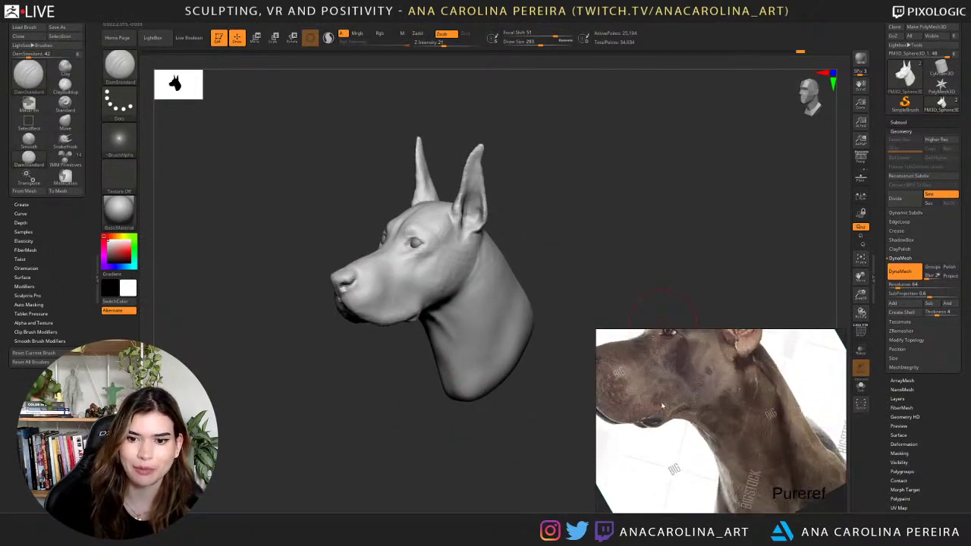
{"action": "mouse_move", "coordinate": [598, 210]}
{"action": "left_mouse_down"}
{"action": "mouse_move", "coordinate": [606, 208]}
{"action": "mouse_move", "coordinate": [599, 201]}
{"action": "left_mouse_up"}
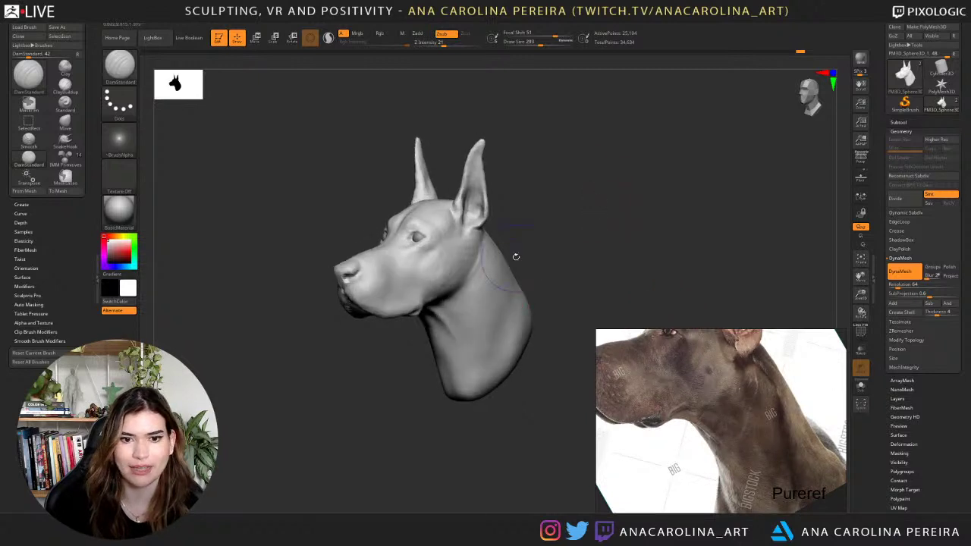
{"action": "mouse_move", "coordinate": [507, 259]}
{"action": "left_mouse_down", "text": "shift"}
{"action": "mouse_move", "coordinate": [492, 270]}
{"action": "mouse_move", "coordinate": [662, 233]}
{"action": "mouse_move", "coordinate": [620, 215]}
{"action": "mouse_move", "coordinate": [616, 236]}
{"action": "left_mouse_up", "text": "shift"}
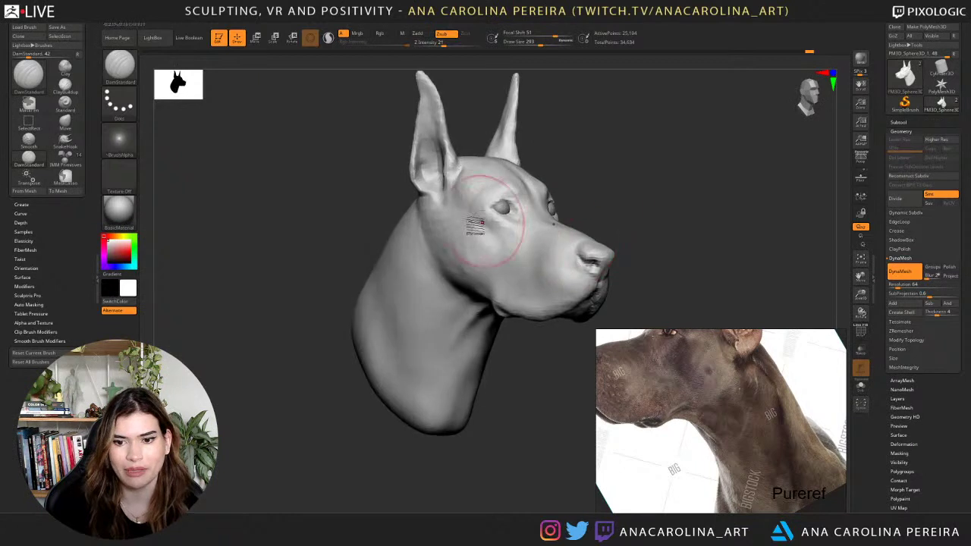
{"action": "key", "text": "space"}
{"action": "left_click_drag", "start_coordinate": [449, 250], "coordinate": [454, 250]}
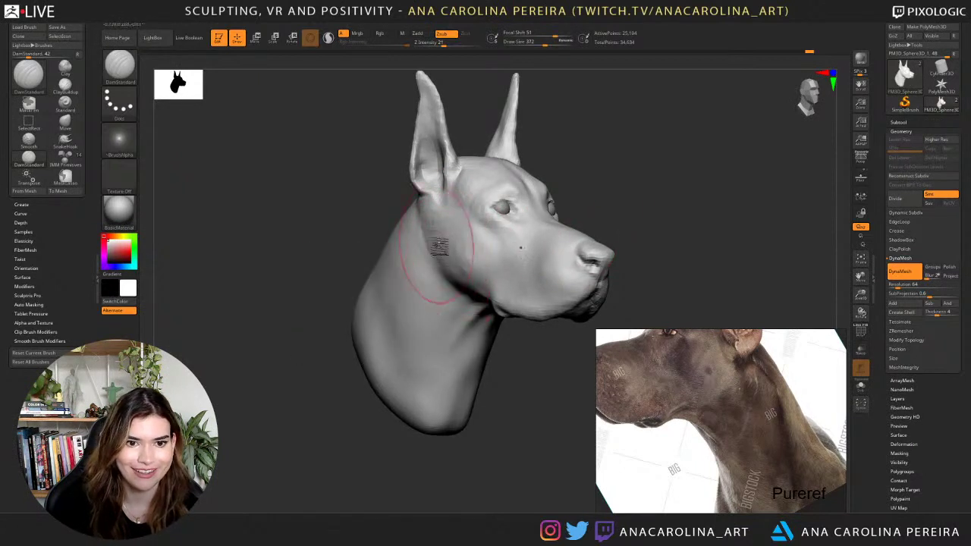
{"action": "left_click_drag", "start_coordinate": [613, 196], "coordinate": [536, 232]}
{"action": "key", "text": "shift"}
{"action": "key", "text": "space"}
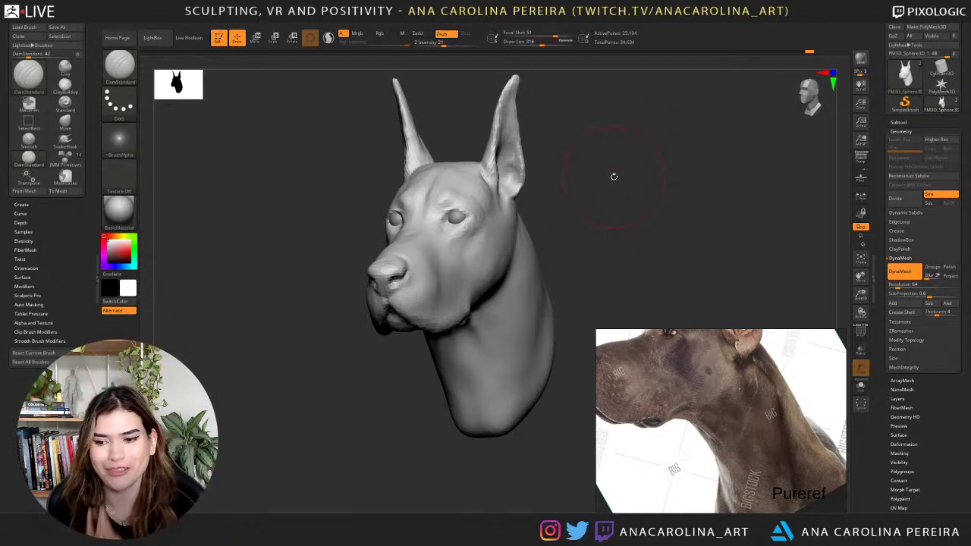
{"action": "left_click_drag", "start_coordinate": [636, 252], "coordinate": [637, 251]}
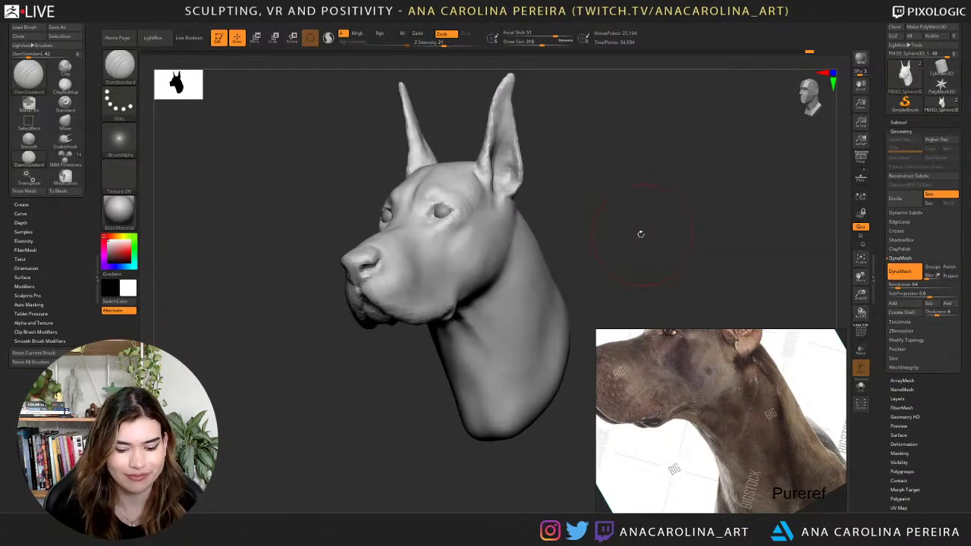
Build up the neck just behind and below the ear base with ClayBuildup, adjusting the draw size between passes.
{"action": "key", "text": "b"}
{"action": "key", "text": "c"}
{"action": "key", "text": "b"}
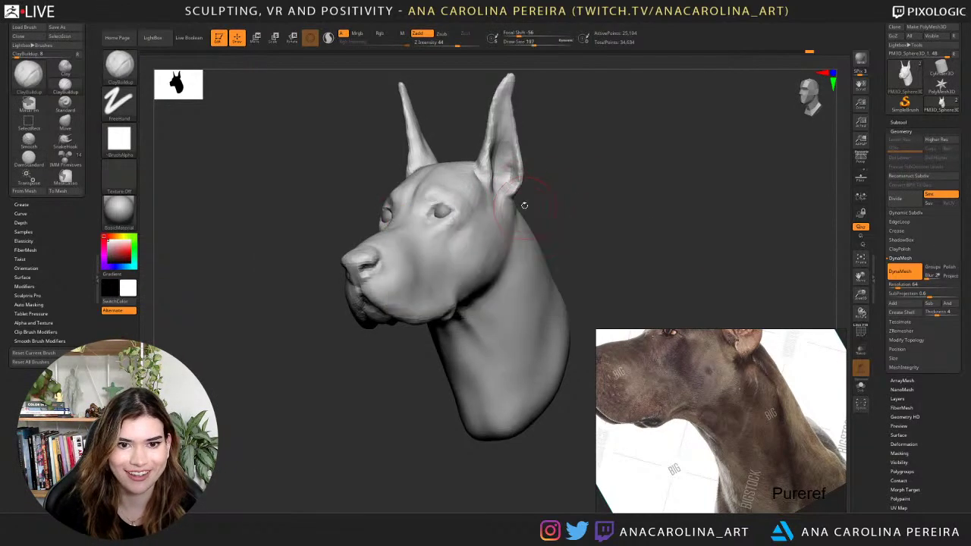
{"action": "key", "text": "space"}
{"action": "left_click_drag", "start_coordinate": [524, 208], "coordinate": [503, 215]}
{"action": "right_click_drag", "start_coordinate": [538, 203], "coordinate": [520, 206]}
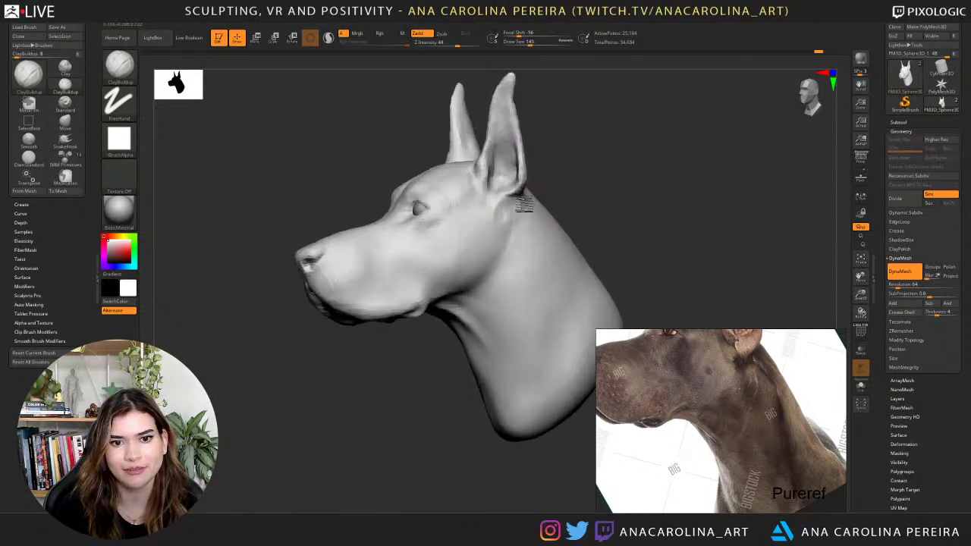
{"action": "key", "text": "space"}
{"action": "mouse_move", "coordinate": [518, 205]}
{"action": "left_mouse_down"}
{"action": "mouse_move", "coordinate": [518, 221]}
{"action": "mouse_move", "coordinate": [503, 217]}
{"action": "mouse_move", "coordinate": [498, 202]}
{"action": "left_mouse_up"}
{"action": "mouse_move", "coordinate": [535, 196]}
{"action": "right_mouse_down"}
{"action": "mouse_move", "coordinate": [616, 193]}
{"action": "mouse_move", "coordinate": [599, 184]}
{"action": "mouse_move", "coordinate": [528, 197]}
{"action": "mouse_move", "coordinate": [504, 223]}
{"action": "right_mouse_up"}
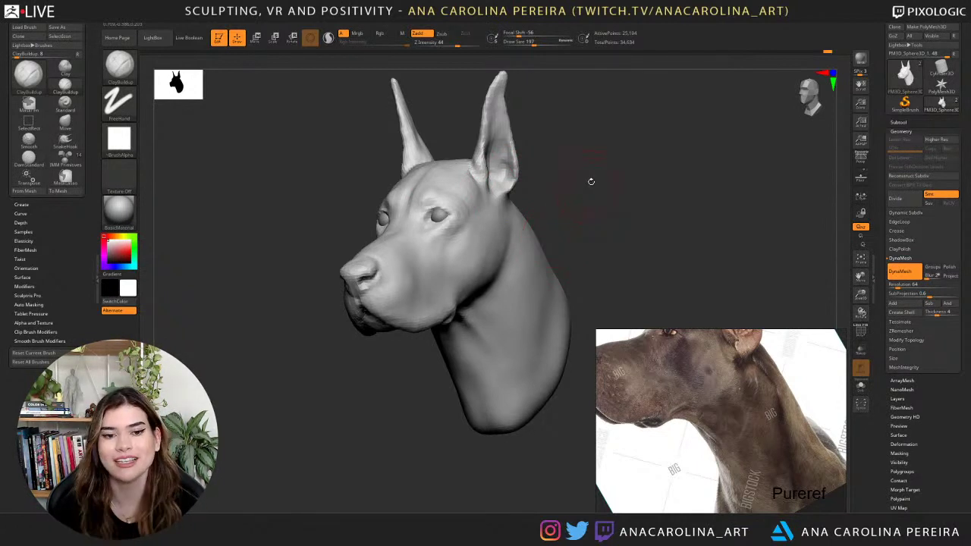
Reframe the reference photo on the head and ear, and build up the temple and ear base with ClayBuildup at draw size 163.
{"action": "right_click_drag", "start_coordinate": [589, 180], "coordinate": [657, 188]}
{"action": "scroll", "coordinate": [759, 493], "scroll_direction": "down", "scroll_amount": 3}
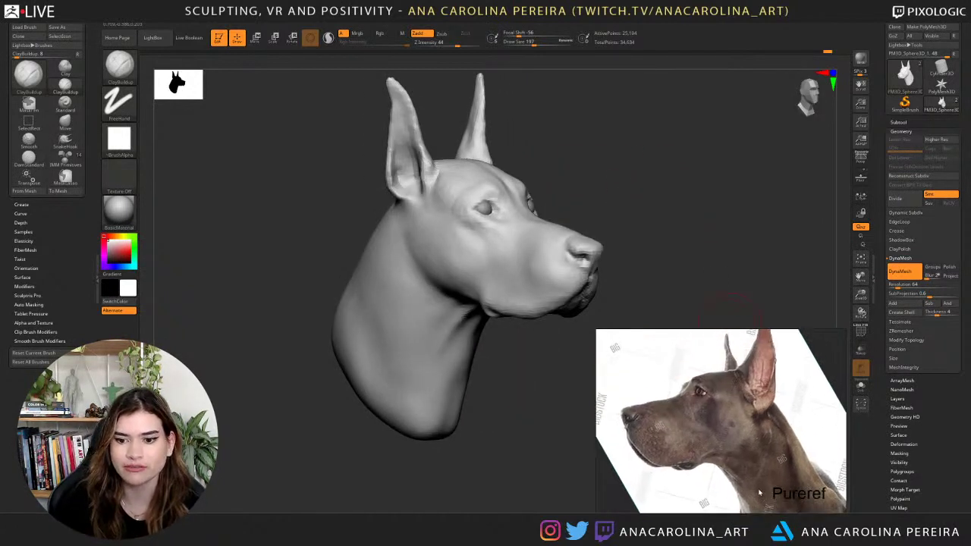
{"action": "scroll", "coordinate": [763, 432], "scroll_direction": "up", "scroll_amount": 2}
{"action": "mouse_move", "coordinate": [642, 191]}
{"action": "right_mouse_down"}
{"action": "mouse_move", "coordinate": [578, 210]}
{"action": "mouse_move", "coordinate": [651, 183]}
{"action": "right_mouse_up"}
{"action": "mouse_move", "coordinate": [651, 182]}
{"action": "right_mouse_down"}
{"action": "mouse_move", "coordinate": [682, 183]}
{"action": "mouse_move", "coordinate": [678, 174]}
{"action": "mouse_move", "coordinate": [688, 233]}
{"action": "right_mouse_up"}
{"action": "right_click", "coordinate": [675, 175]}
{"action": "left_click", "coordinate": [675, 175]}
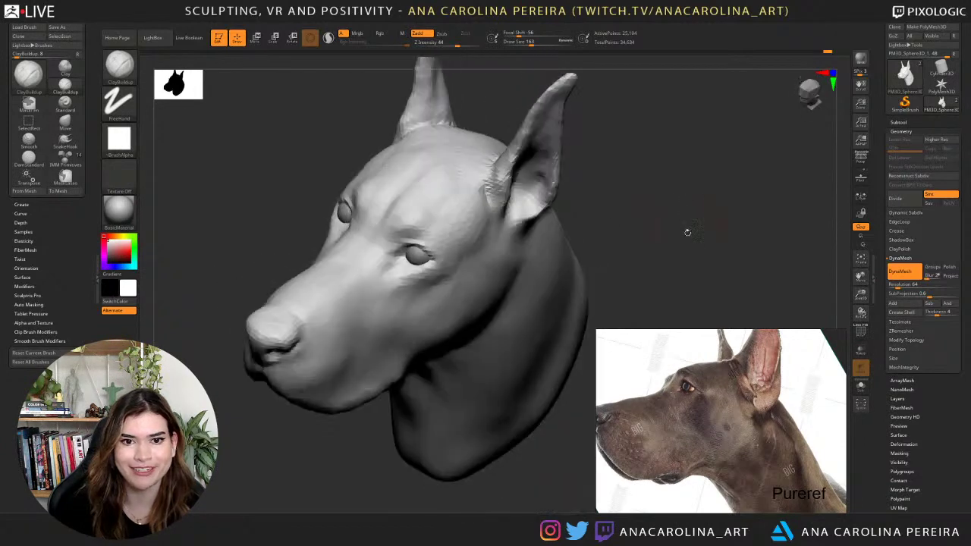
{"action": "mouse_move", "coordinate": [515, 165]}
{"action": "left_mouse_down"}
{"action": "mouse_move", "coordinate": [493, 188]}
{"action": "mouse_move", "coordinate": [484, 164]}
{"action": "mouse_move", "coordinate": [496, 201]}
{"action": "left_mouse_up"}
{"action": "mouse_move", "coordinate": [568, 165]}
{"action": "right_mouse_down"}
{"action": "mouse_move", "coordinate": [472, 195]}
{"action": "mouse_move", "coordinate": [468, 165]}
{"action": "right_mouse_up"}
{"action": "mouse_move", "coordinate": [466, 162]}
{"action": "left_mouse_down"}
{"action": "mouse_move", "coordinate": [488, 164]}
{"action": "mouse_move", "coordinate": [481, 152]}
{"action": "left_mouse_up"}
{"action": "mouse_move", "coordinate": [614, 122]}
{"action": "left_mouse_down", "text": "shift"}
{"action": "mouse_move", "coordinate": [601, 78]}
{"action": "mouse_move", "coordinate": [618, 126]}
{"action": "mouse_move", "coordinate": [642, 129]}
{"action": "left_mouse_up", "text": "shift"}
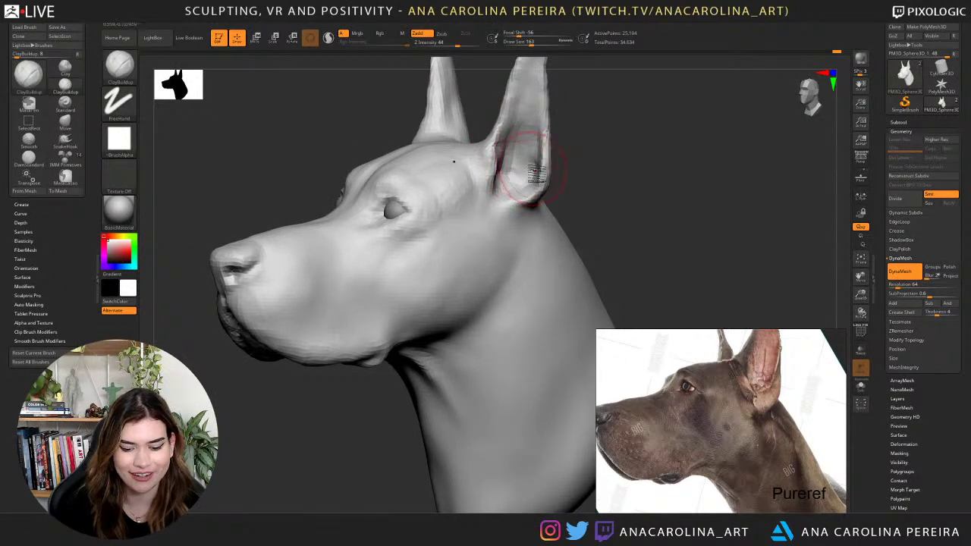
Reshape the front edge of the ear base with the Move brush at draw size 124, smoothing the lower inner ear.
{"action": "key", "text": "b"}
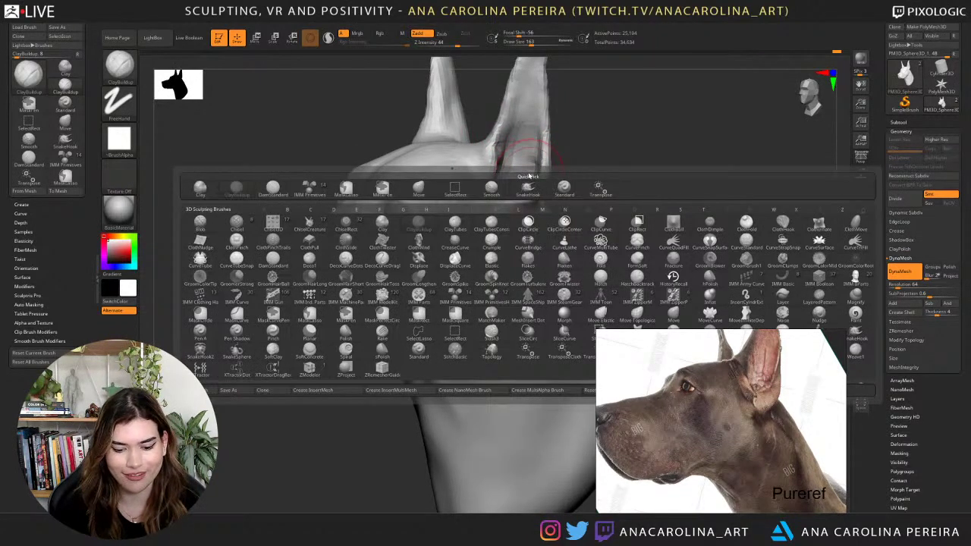
{"action": "key", "text": "m"}
{"action": "key", "text": "v"}
{"action": "key", "text": "space"}
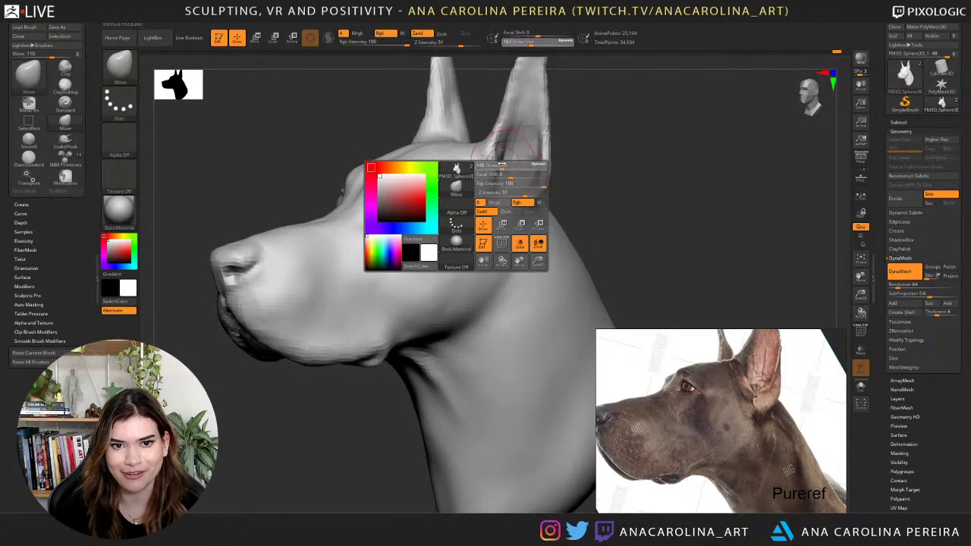
{"action": "left_click_drag", "start_coordinate": [511, 166], "coordinate": [502, 167]}
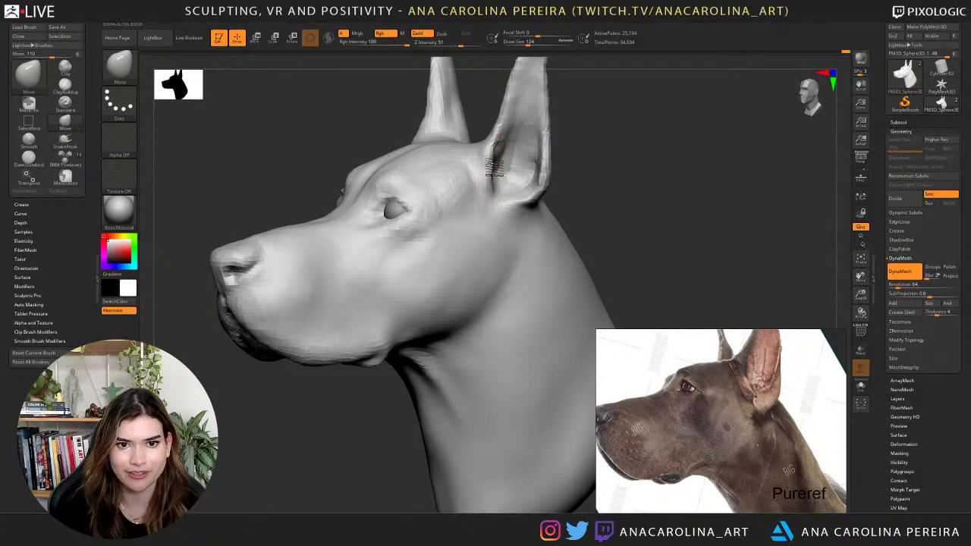
{"action": "key", "text": "shift"}
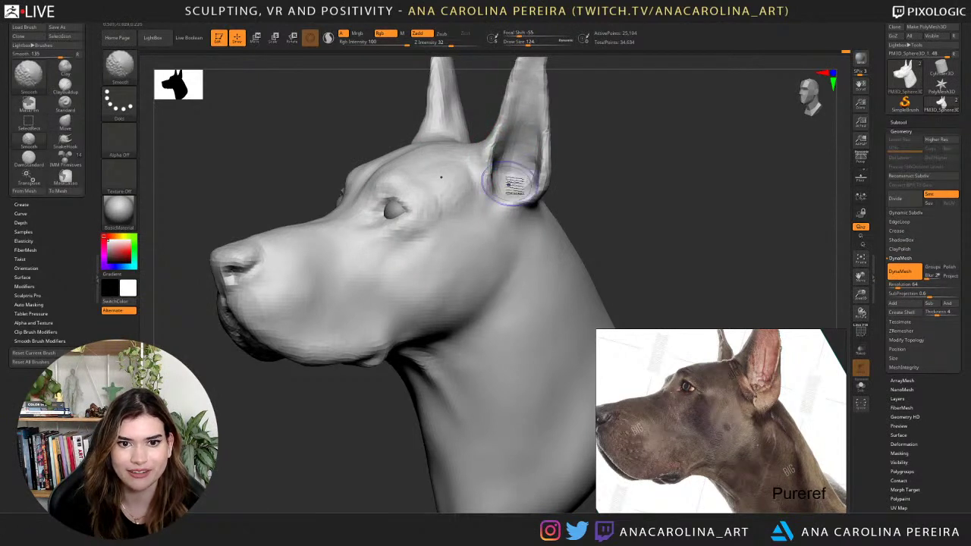
{"action": "mouse_move", "coordinate": [615, 190]}
{"action": "left_mouse_down", "text": "alt"}
{"action": "mouse_move", "coordinate": [611, 219]}
{"action": "mouse_move", "coordinate": [542, 220]}
{"action": "left_mouse_up", "text": "alt"}
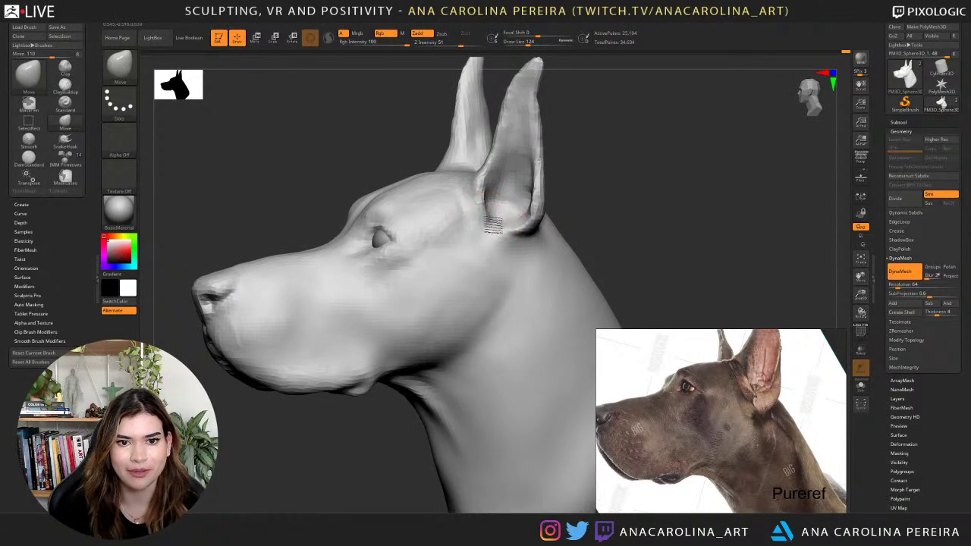
Try a DamStandard pass at draw size 202 on the skull beside the ear from above, and undo it.
{"action": "mouse_move", "coordinate": [590, 180]}
{"action": "left_mouse_down"}
{"action": "mouse_move", "coordinate": [613, 191]}
{"action": "mouse_move", "coordinate": [579, 195]}
{"action": "mouse_move", "coordinate": [587, 195]}
{"action": "mouse_move", "coordinate": [589, 237]}
{"action": "left_mouse_up"}
{"action": "key", "text": "b"}
{"action": "key", "text": "d"}
{"action": "key", "text": "s"}
{"action": "key", "text": "space"}
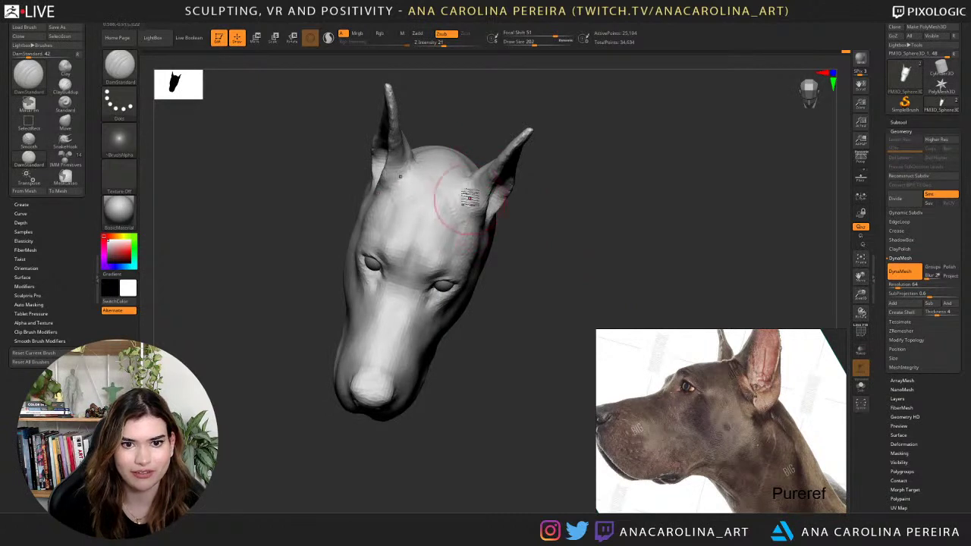
{"action": "key", "text": "ctrl+z"}
Check the whole bust from the front and three-quarter views against the brown Great Dane reference photo.
{"action": "left_click_drag", "start_coordinate": [557, 182], "coordinate": [572, 178]}
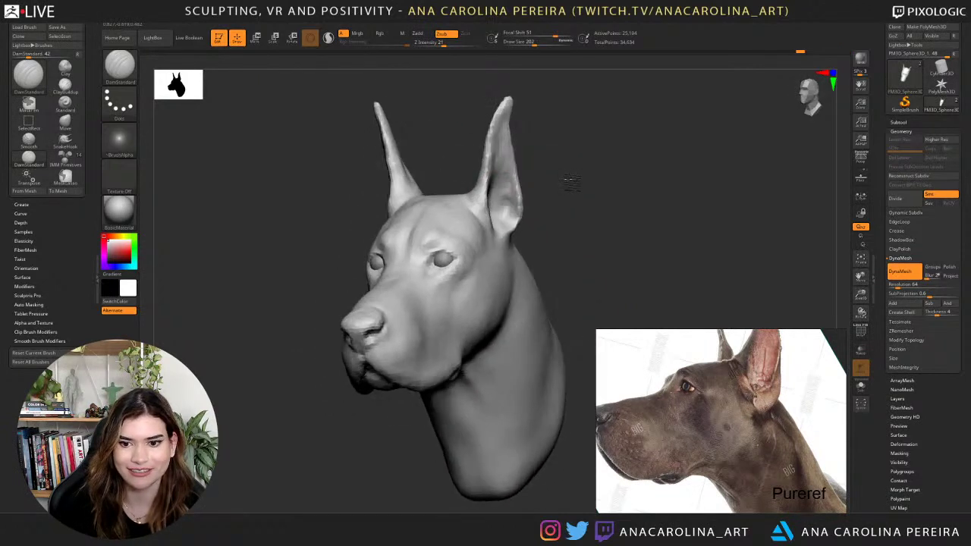
{"action": "right_click_drag", "start_coordinate": [570, 183], "coordinate": [583, 206], "text": "shift"}
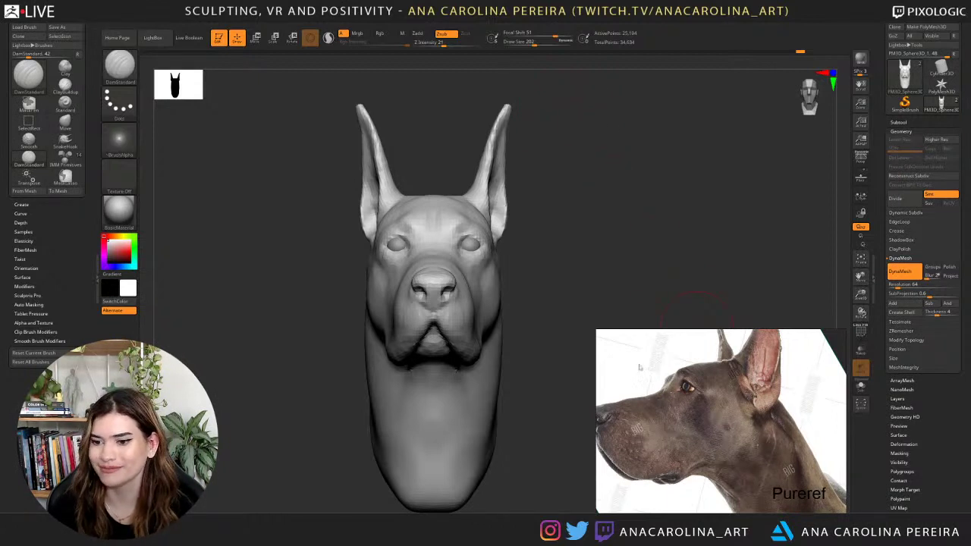
{"action": "left_click_drag", "start_coordinate": [631, 221], "coordinate": [613, 226]}
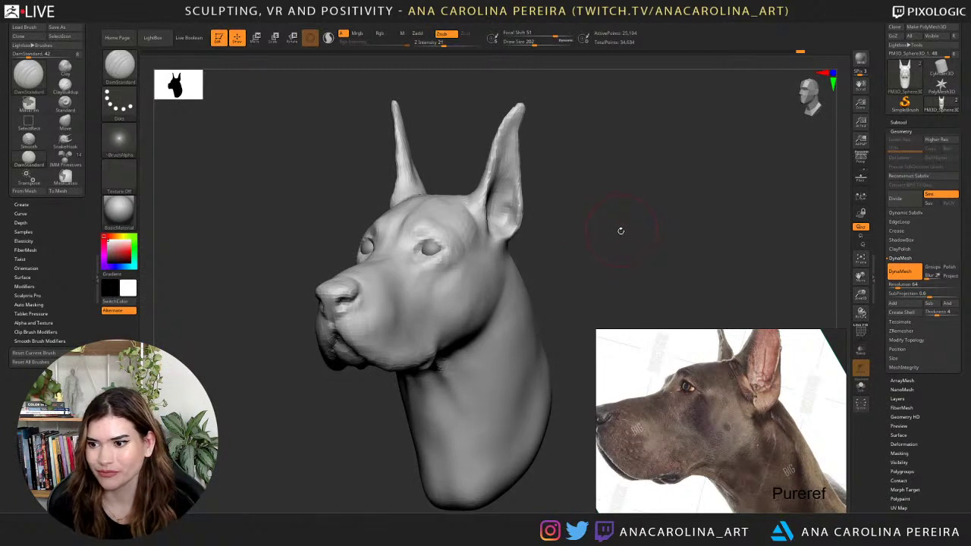
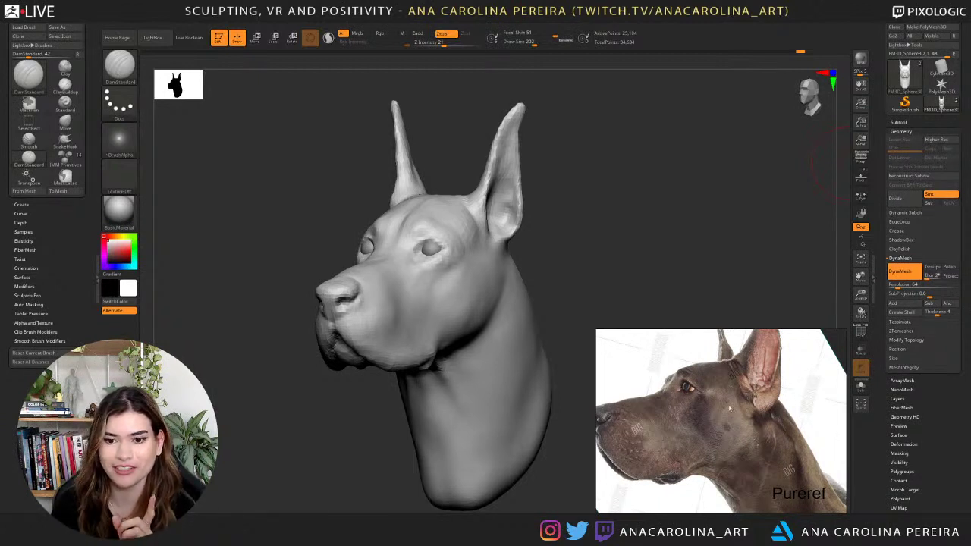
{"action": "mouse_move", "coordinate": [714, 395]}
{"action": "left_mouse_down"}
{"action": "mouse_move", "coordinate": [591, 378]}
{"action": "mouse_move", "coordinate": [444, 314]}
{"action": "mouse_move", "coordinate": [489, 325]}
{"action": "left_mouse_up"}
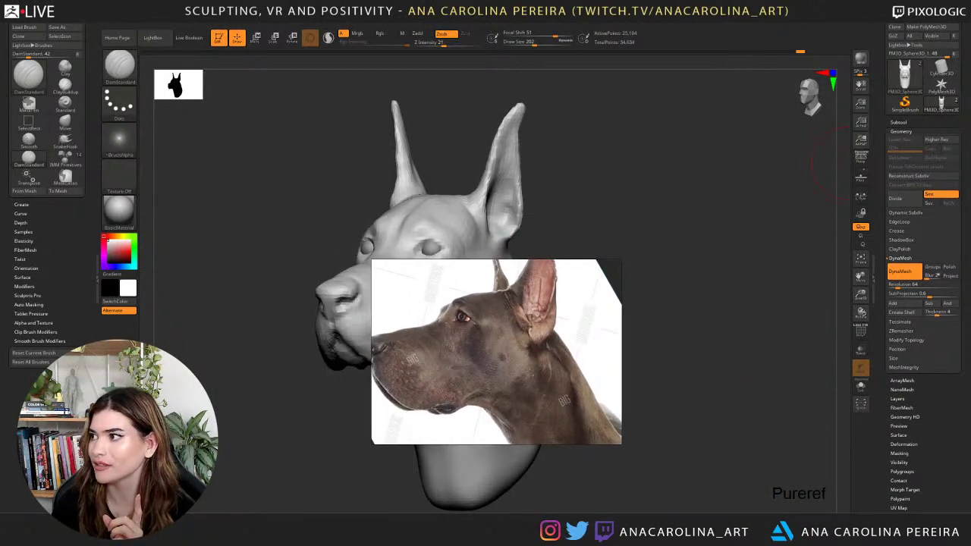
{"action": "mouse_move", "coordinate": [524, 362]}
{"action": "left_mouse_down"}
{"action": "mouse_move", "coordinate": [752, 337]}
{"action": "mouse_move", "coordinate": [703, 401]}
{"action": "mouse_move", "coordinate": [730, 425]}
{"action": "left_mouse_up"}
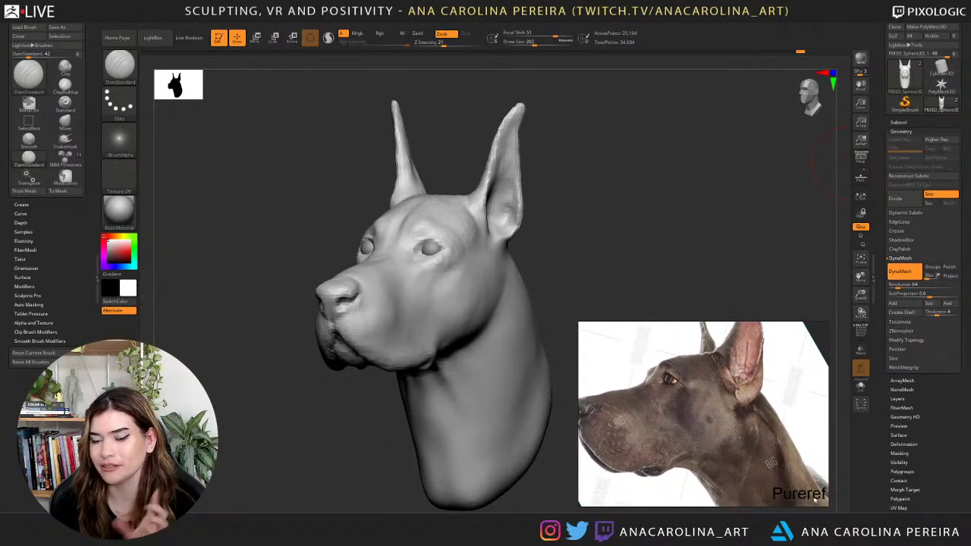
{"action": "mouse_move", "coordinate": [781, 476]}
{"action": "left_mouse_down"}
{"action": "mouse_move", "coordinate": [771, 523]}
{"action": "mouse_move", "coordinate": [797, 509]}
{"action": "mouse_move", "coordinate": [793, 483]}
{"action": "left_mouse_up"}
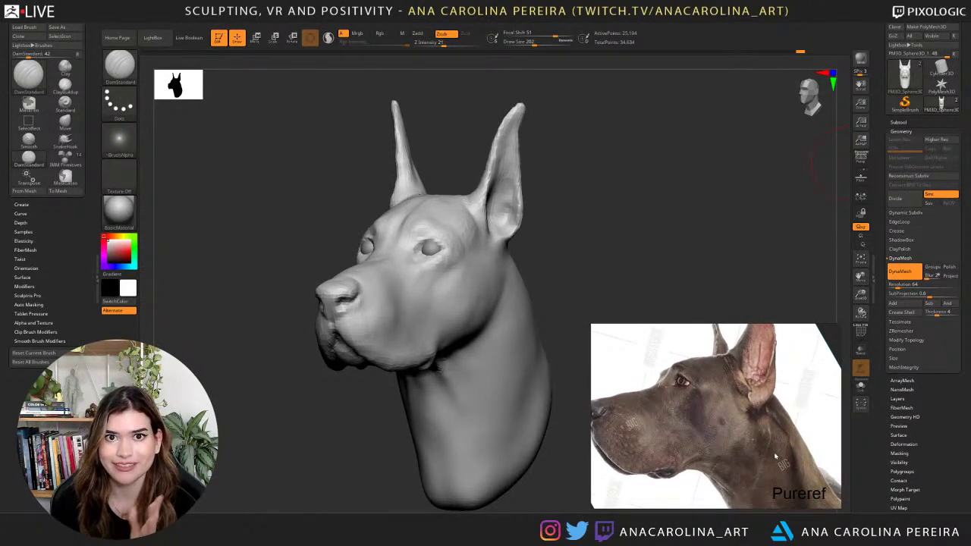
Reframe the PureRef board to show the grey, black and brown Great Dane photos together.
{"action": "scroll", "coordinate": [737, 412], "scroll_direction": "down", "scroll_amount": 5}
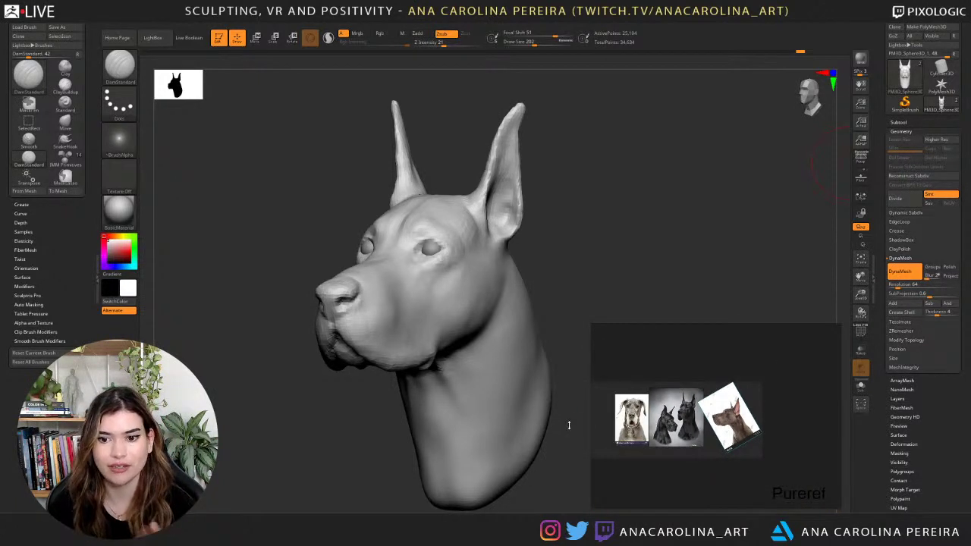
{"action": "scroll", "coordinate": [621, 441], "scroll_direction": "up", "scroll_amount": 5}
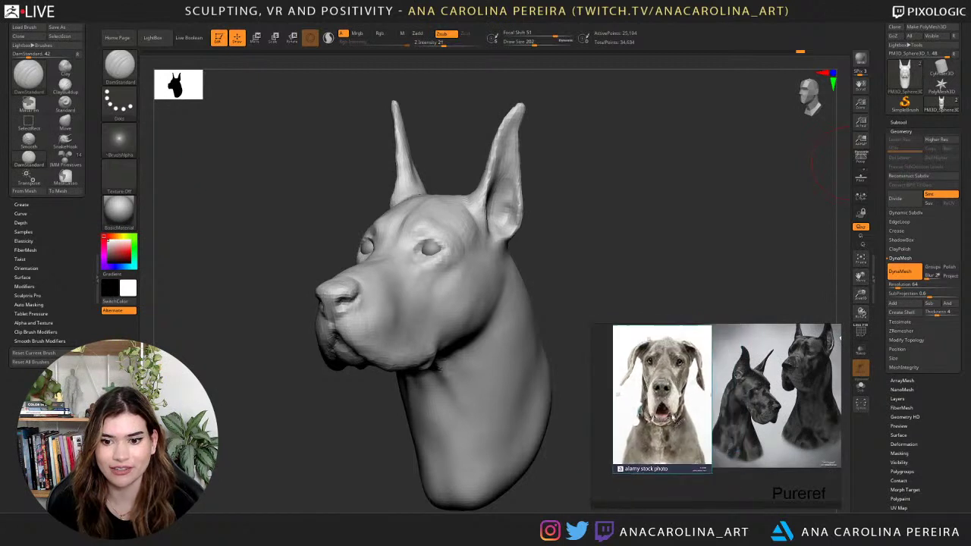
{"action": "mouse_move", "coordinate": [655, 413]}
{"action": "left_mouse_down"}
{"action": "mouse_move", "coordinate": [674, 417]}
{"action": "mouse_move", "coordinate": [670, 423]}
{"action": "left_mouse_up"}
{"action": "key", "text": "ctrl+z"}
{"action": "scroll", "coordinate": [715, 438], "scroll_direction": "down", "scroll_amount": 4}
{"action": "middle_click_drag", "start_coordinate": [716, 439], "coordinate": [702, 442]}
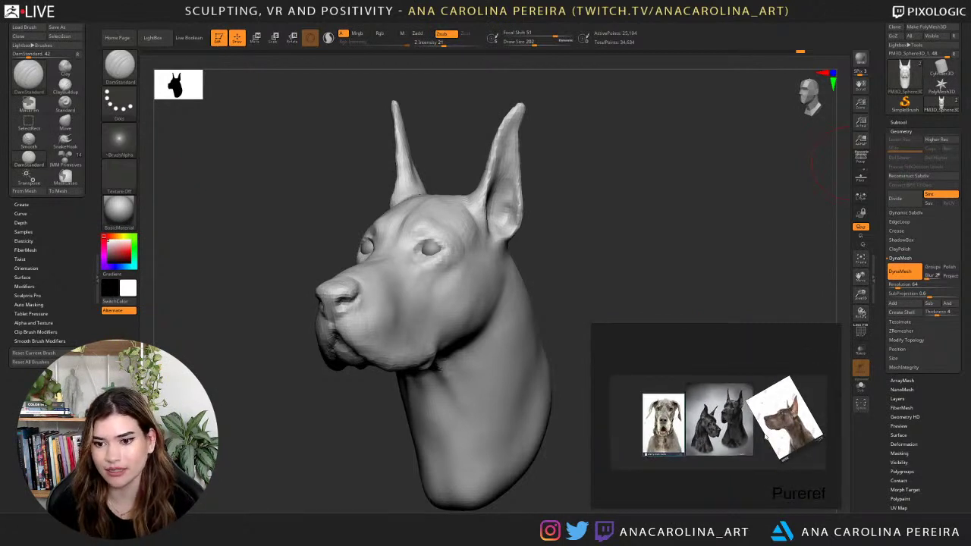
{"action": "scroll", "coordinate": [762, 437], "scroll_direction": "up", "scroll_amount": 2}
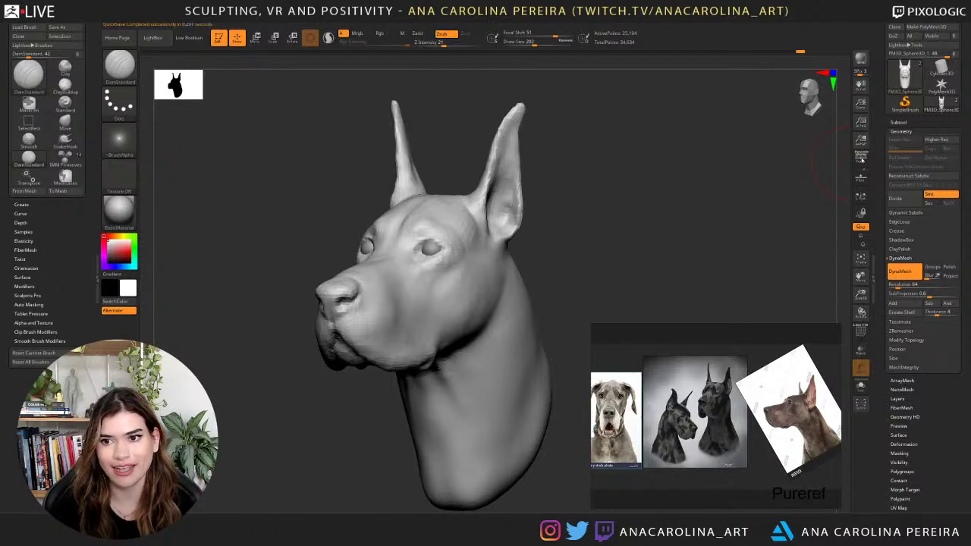
Turn on perspective display and inspect the bust's proportions from the front and both three-quarter sides.
{"action": "mouse_move", "coordinate": [575, 277]}
{"action": "left_mouse_down"}
{"action": "mouse_move", "coordinate": [600, 282]}
{"action": "mouse_move", "coordinate": [695, 260]}
{"action": "mouse_move", "coordinate": [662, 256]}
{"action": "left_mouse_up"}
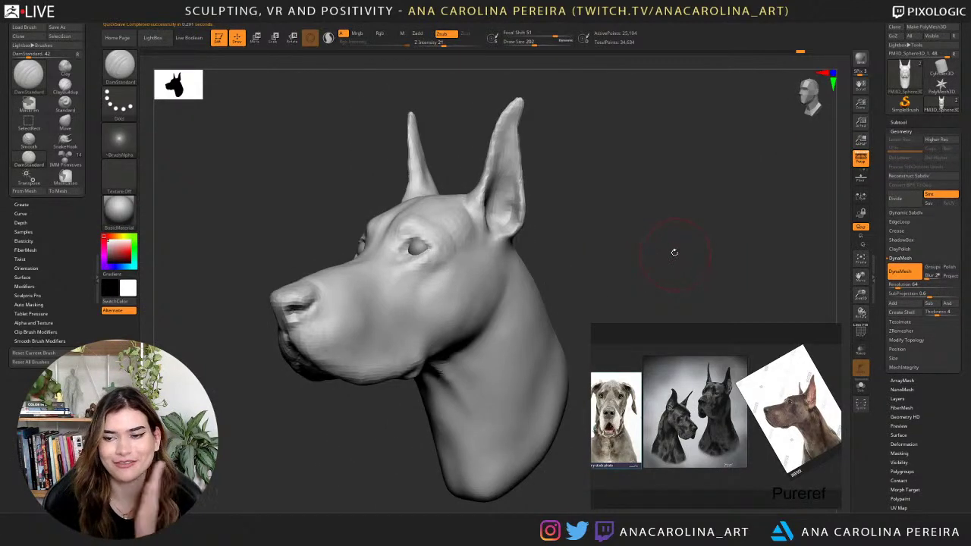
{"action": "mouse_move", "coordinate": [747, 247]}
{"action": "left_mouse_down"}
{"action": "mouse_move", "coordinate": [773, 246]}
{"action": "mouse_move", "coordinate": [758, 244]}
{"action": "left_mouse_up"}
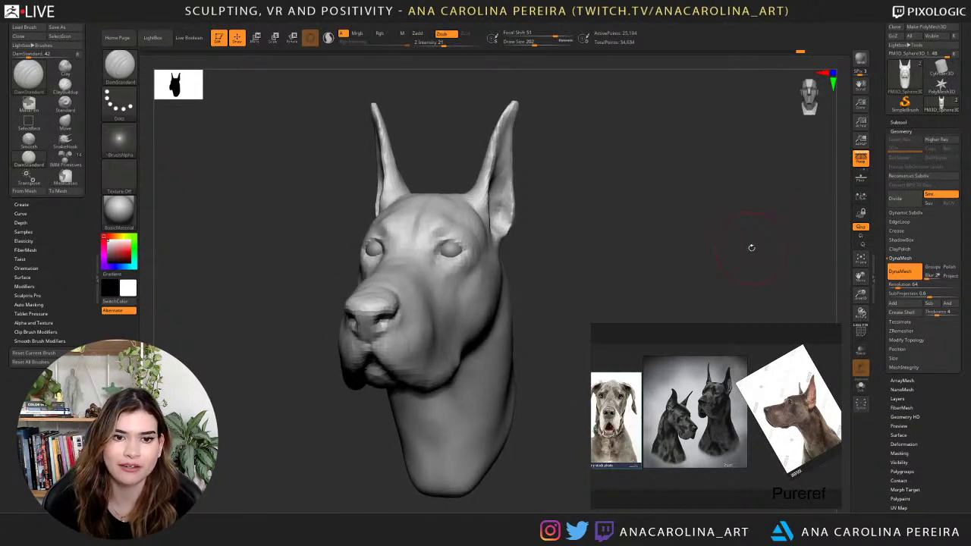
{"action": "mouse_move", "coordinate": [684, 249]}
{"action": "left_mouse_down"}
{"action": "mouse_move", "coordinate": [665, 253]}
{"action": "mouse_move", "coordinate": [698, 256]}
{"action": "left_mouse_up"}
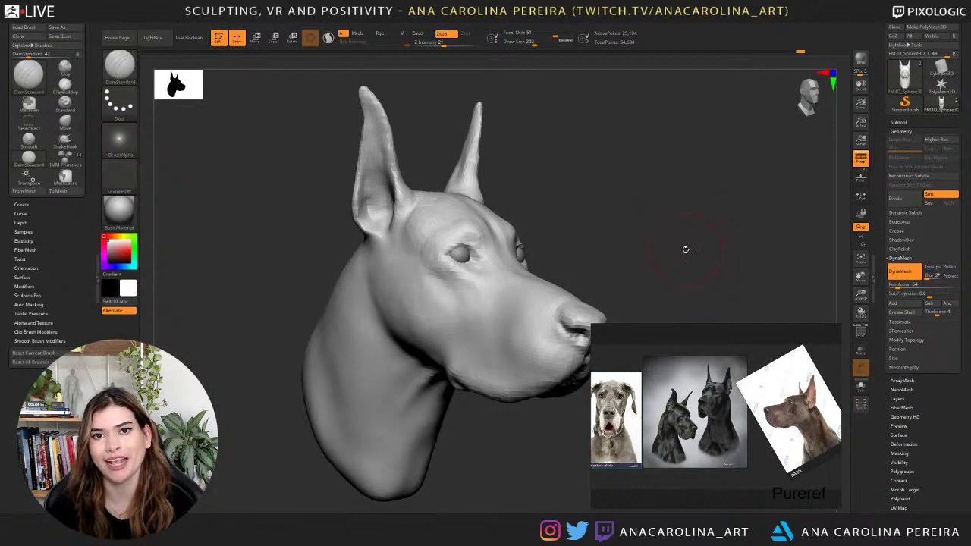
{"action": "mouse_move", "coordinate": [685, 249]}
{"action": "left_mouse_down"}
{"action": "mouse_move", "coordinate": [661, 239]}
{"action": "mouse_move", "coordinate": [666, 258]}
{"action": "left_mouse_up"}
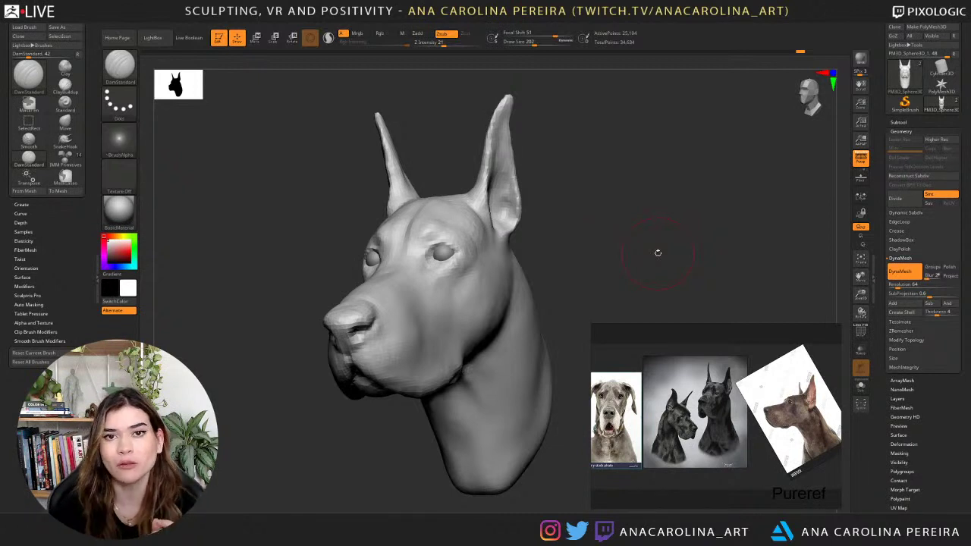
Examine the front-facing grey Great Dane photo up close and bring it alongside the photo of the two black dogs.
{"action": "scroll", "coordinate": [796, 395], "scroll_direction": "up", "scroll_amount": 3}
{"action": "scroll", "coordinate": [664, 424], "scroll_direction": "down", "scroll_amount": 3}
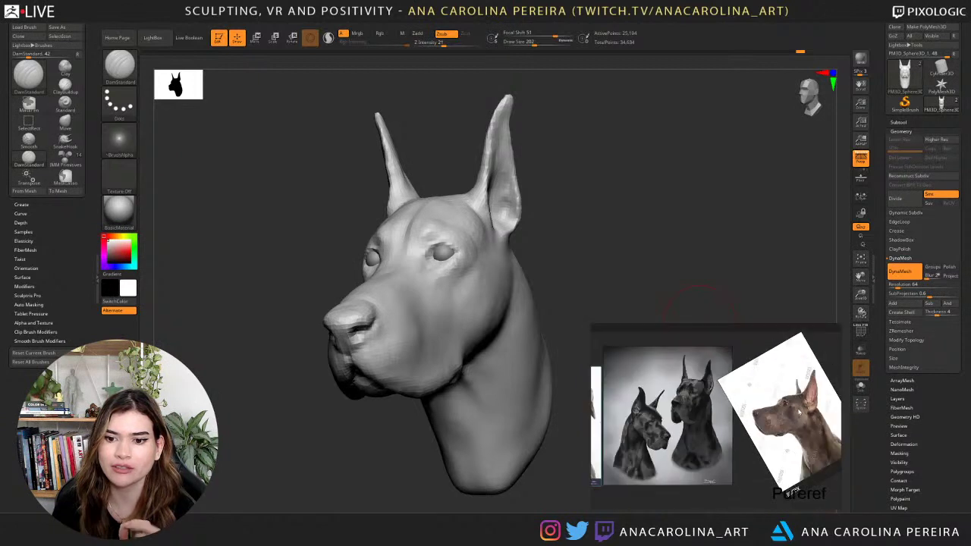
{"action": "middle_click_drag", "start_coordinate": [664, 424], "coordinate": [809, 425]}
{"action": "scroll", "coordinate": [724, 422], "scroll_direction": "up", "scroll_amount": 3}
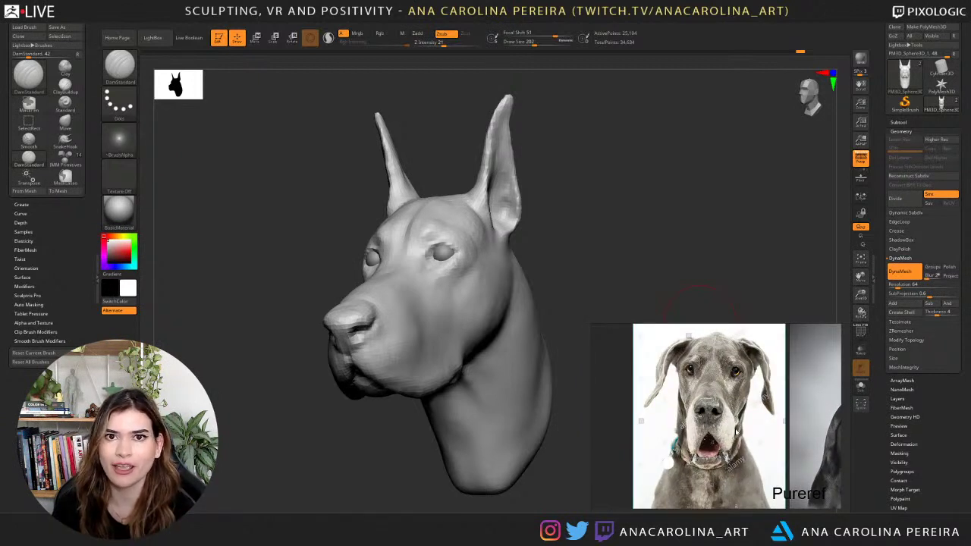
{"action": "scroll", "coordinate": [735, 431], "scroll_direction": "down", "scroll_amount": 3}
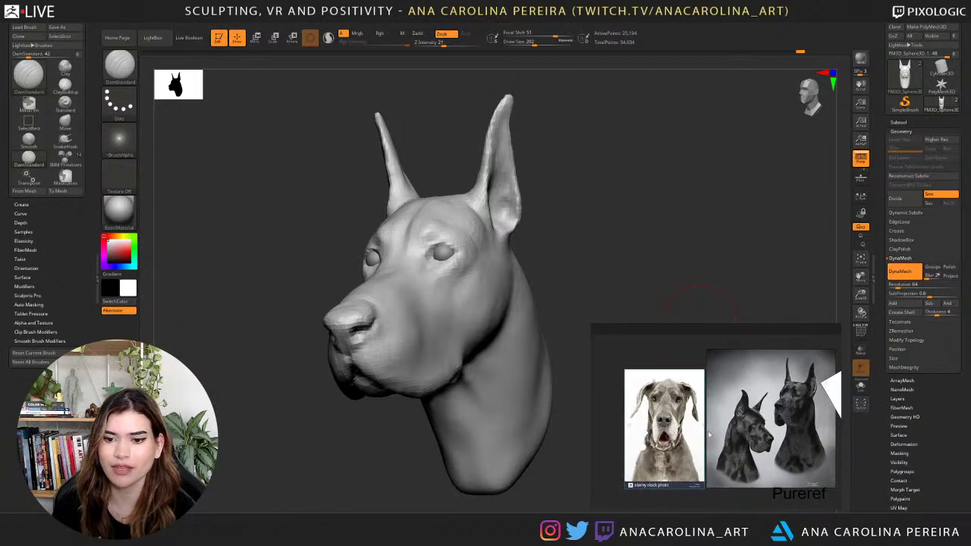
{"action": "middle_click_drag", "start_coordinate": [801, 436], "coordinate": [765, 436]}
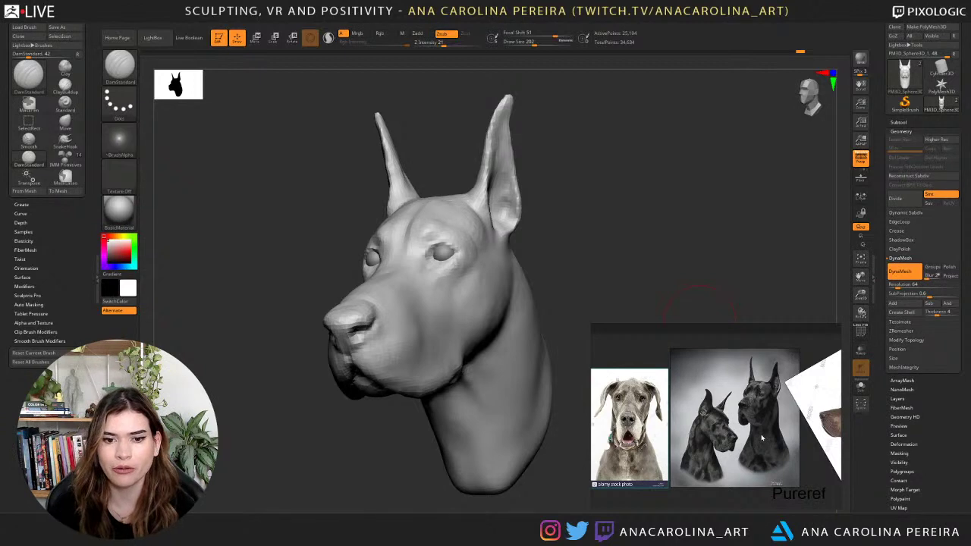
Compare both sides of the sculpted head with the black Great Danes, enlarging the dog whose muzzle points the opposite way from the other.
{"action": "left_click_drag", "start_coordinate": [610, 228], "coordinate": [623, 268]}
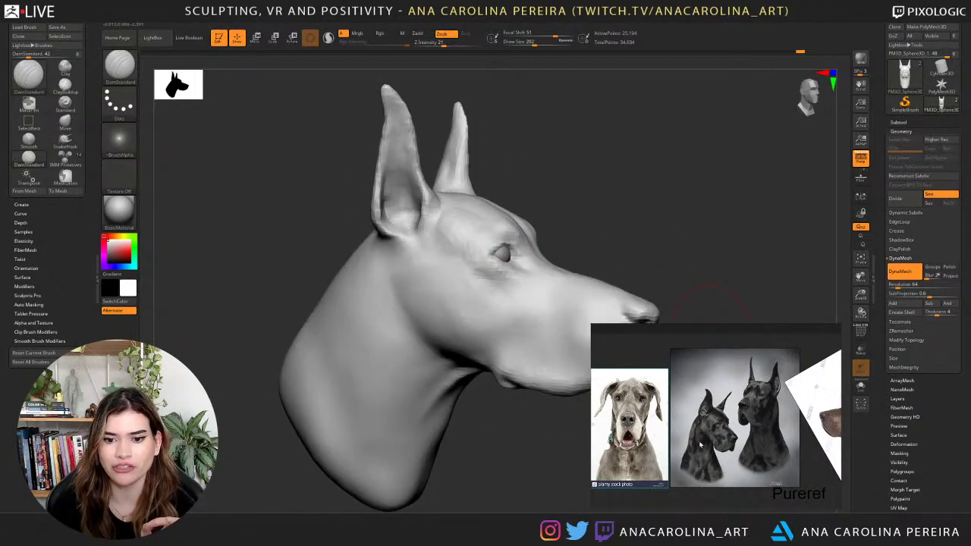
{"action": "left_click_drag", "start_coordinate": [754, 307], "coordinate": [704, 301]}
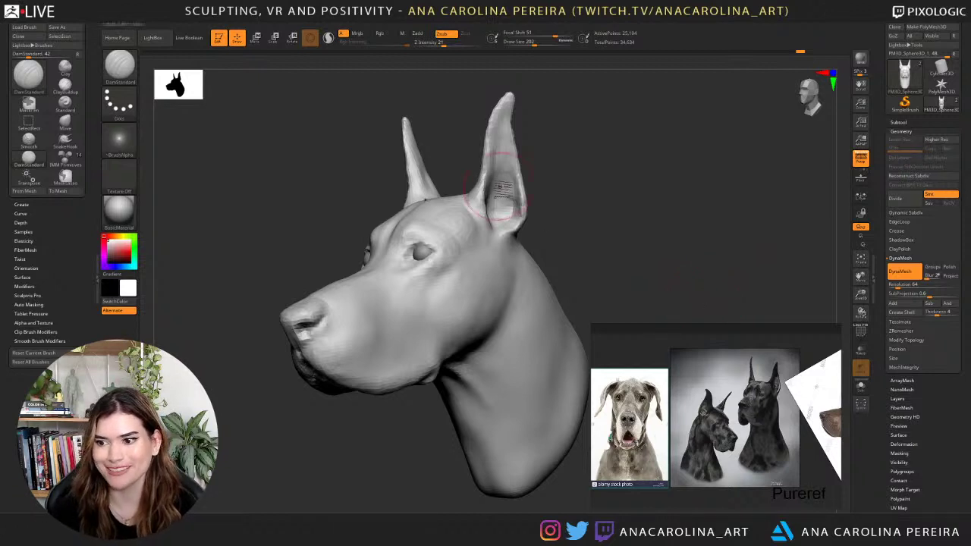
{"action": "mouse_move", "coordinate": [599, 202]}
{"action": "left_mouse_down"}
{"action": "mouse_move", "coordinate": [657, 212]}
{"action": "mouse_move", "coordinate": [676, 202]}
{"action": "mouse_move", "coordinate": [595, 215]}
{"action": "mouse_move", "coordinate": [615, 197]}
{"action": "left_mouse_up"}
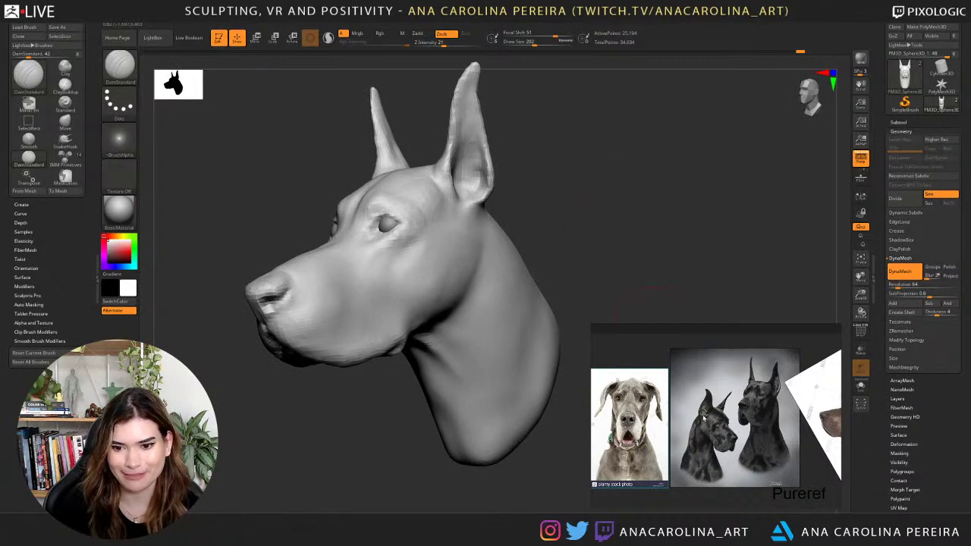
{"action": "scroll", "coordinate": [704, 421], "scroll_direction": "up", "scroll_amount": 6}
{"action": "scroll", "coordinate": [704, 430], "scroll_direction": "down", "scroll_amount": 5}
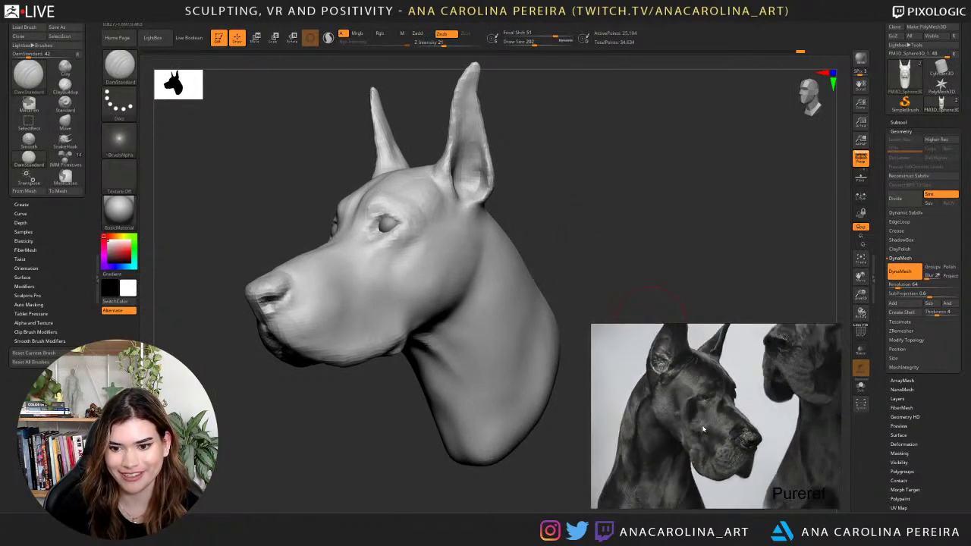
{"action": "left_click_drag", "start_coordinate": [604, 164], "coordinate": [683, 189]}
{"action": "scroll", "coordinate": [729, 498], "scroll_direction": "down", "scroll_amount": 4}
{"action": "middle_click_drag", "start_coordinate": [681, 454], "coordinate": [546, 452]}
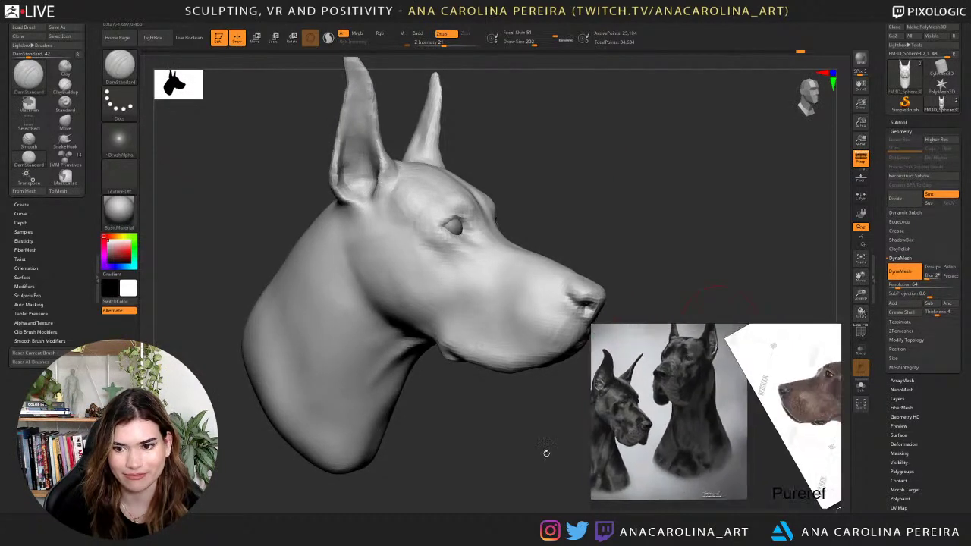
{"action": "mouse_move", "coordinate": [754, 443]}
{"action": "middle_mouse_down"}
{"action": "mouse_move", "coordinate": [675, 443]}
{"action": "mouse_move", "coordinate": [695, 439]}
{"action": "mouse_move", "coordinate": [684, 425]}
{"action": "middle_mouse_up"}
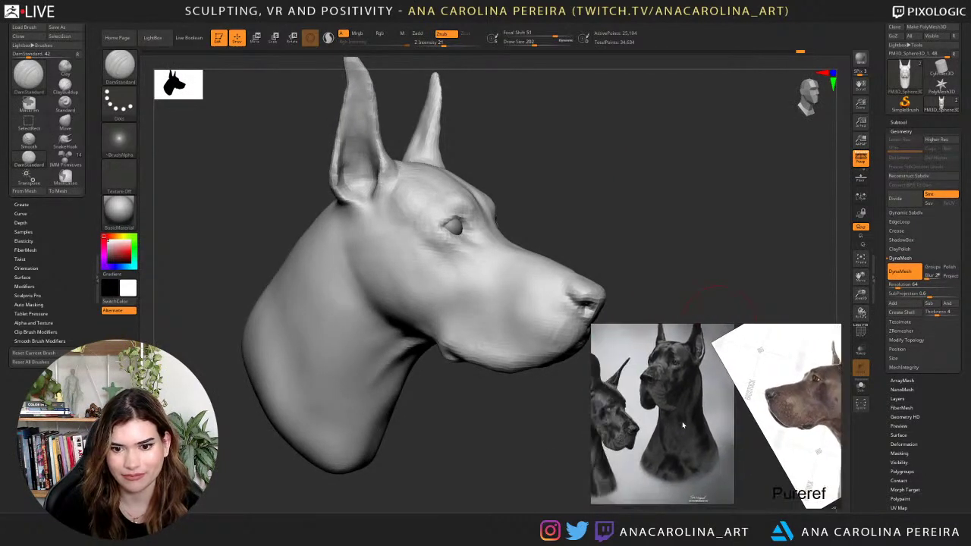
{"action": "scroll", "coordinate": [607, 422], "scroll_direction": "up", "scroll_amount": 4}
{"action": "middle_click_drag", "start_coordinate": [599, 422], "coordinate": [689, 436]}
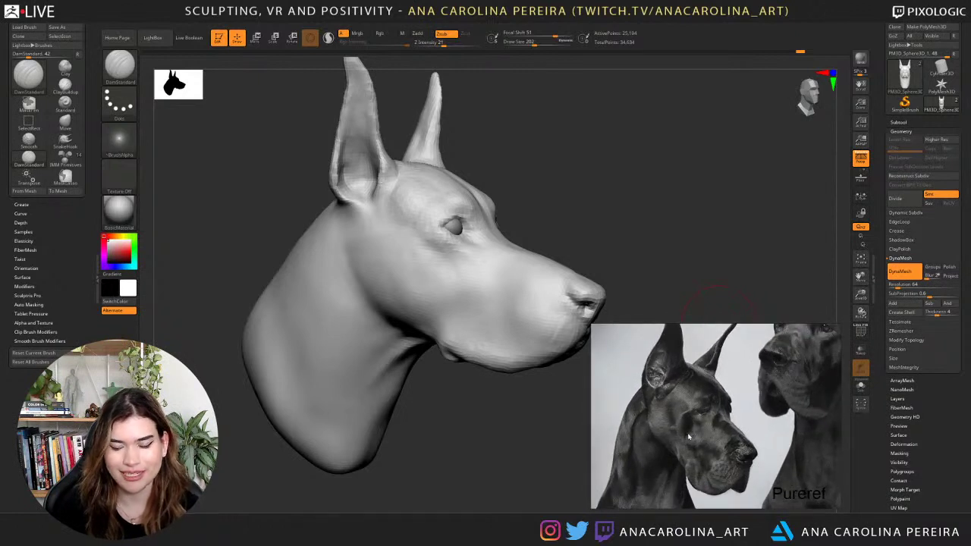
Reshape the ear outline with the Move brush at draw size 202, matching the upright ears of the black Great Dane reference.
{"action": "mouse_move", "coordinate": [588, 154]}
{"action": "left_mouse_down"}
{"action": "mouse_move", "coordinate": [592, 148]}
{"action": "mouse_move", "coordinate": [611, 187]}
{"action": "left_mouse_up"}
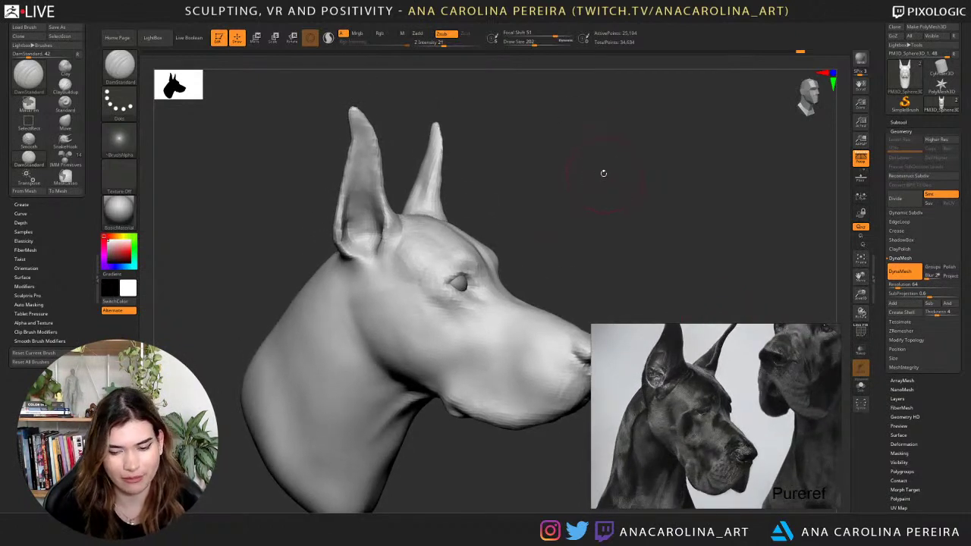
{"action": "scroll", "coordinate": [691, 401], "scroll_direction": "down", "scroll_amount": 1}
{"action": "scroll", "coordinate": [687, 409], "scroll_direction": "up", "scroll_amount": 1}
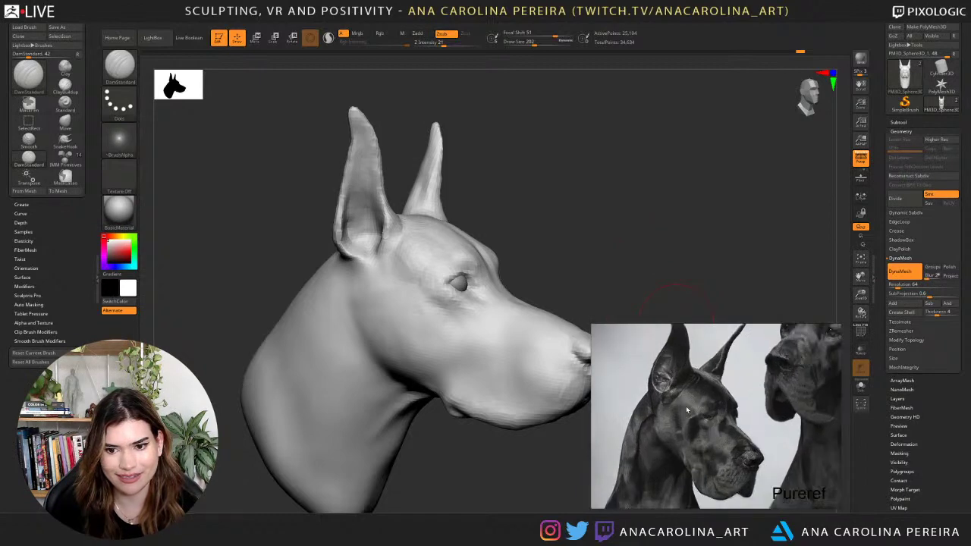
{"action": "key", "text": "b"}
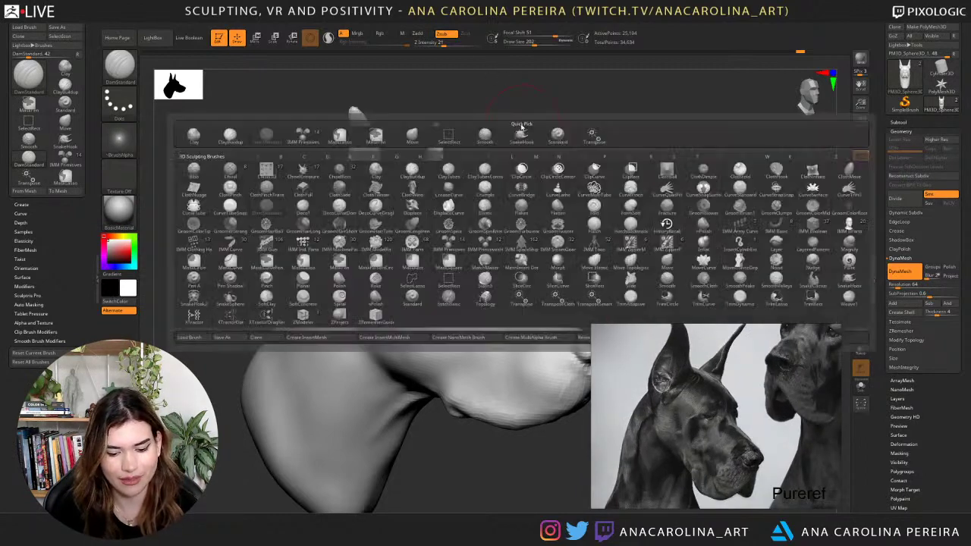
{"action": "key", "text": "m"}
{"action": "key", "text": "v"}
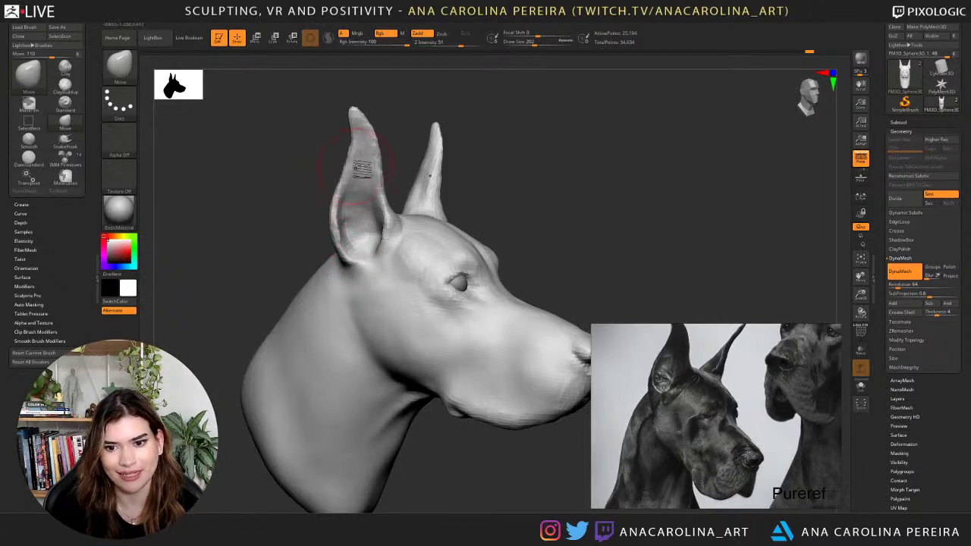
{"action": "left_click_drag", "start_coordinate": [406, 141], "coordinate": [405, 156], "text": "alt"}
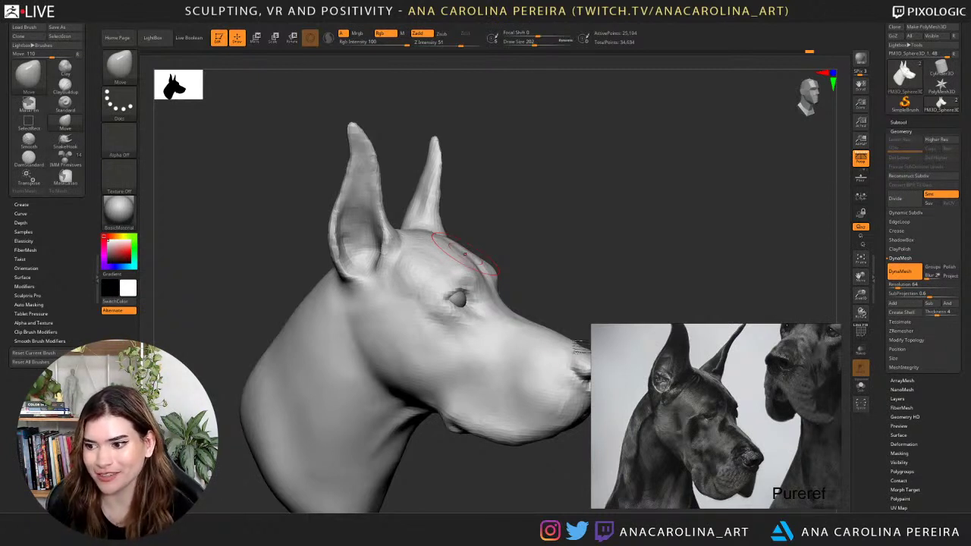
{"action": "left_click_drag", "start_coordinate": [496, 162], "coordinate": [506, 166]}
{"action": "mouse_move", "coordinate": [542, 205]}
{"action": "left_mouse_down"}
{"action": "mouse_move", "coordinate": [699, 222]}
{"action": "mouse_move", "coordinate": [665, 219]}
{"action": "left_mouse_up"}
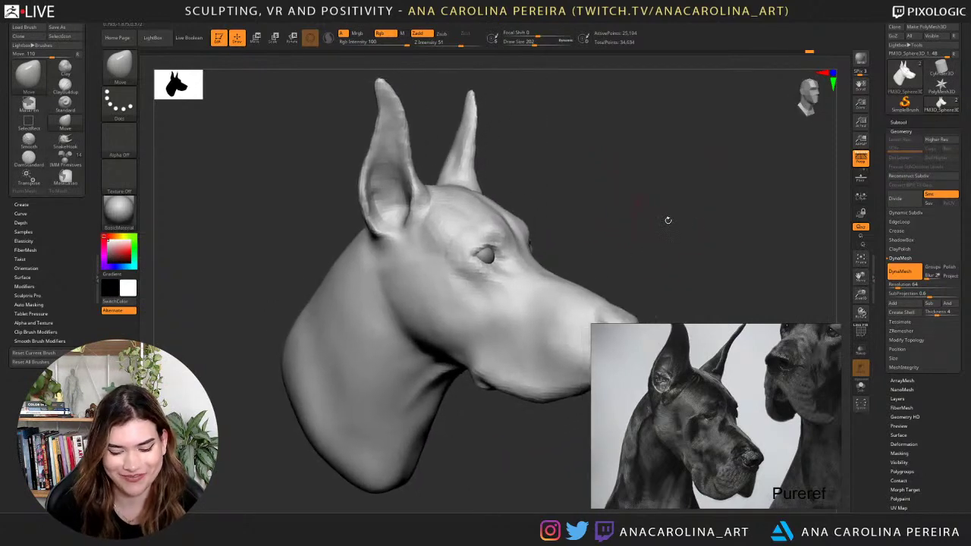
Try building up the back of the cheek and jaw with the ClayBuildup brush at draw size 257.
{"action": "key", "text": "b"}
{"action": "key", "text": "c"}
{"action": "key", "text": "b"}
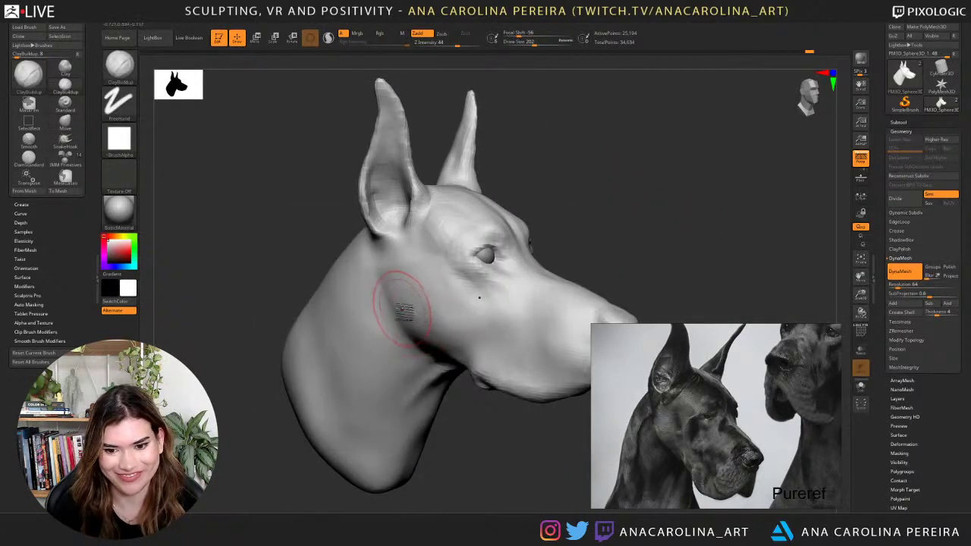
{"action": "key", "text": "space"}
{"action": "left_click_drag", "start_coordinate": [414, 321], "coordinate": [422, 321]}
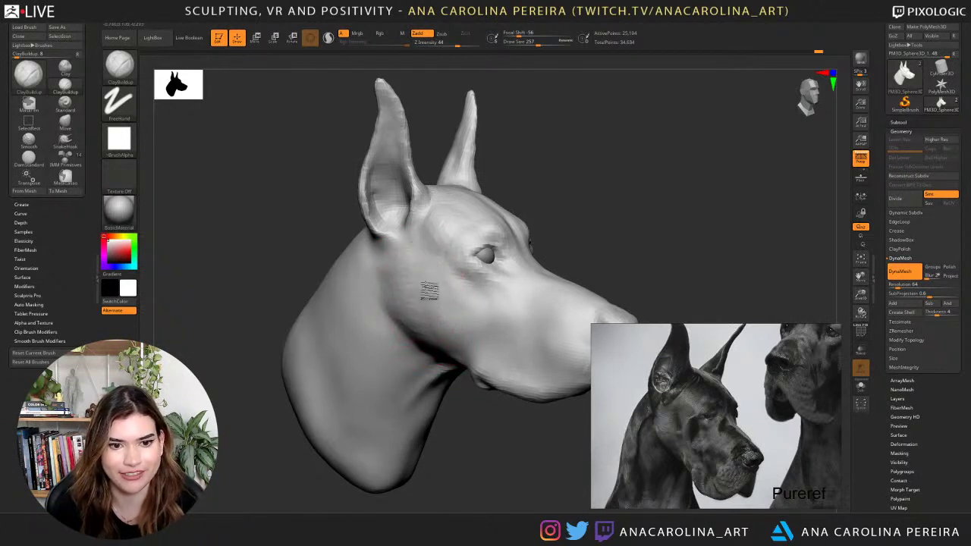
{"action": "left_click_drag", "start_coordinate": [572, 206], "coordinate": [559, 205], "text": "alt"}
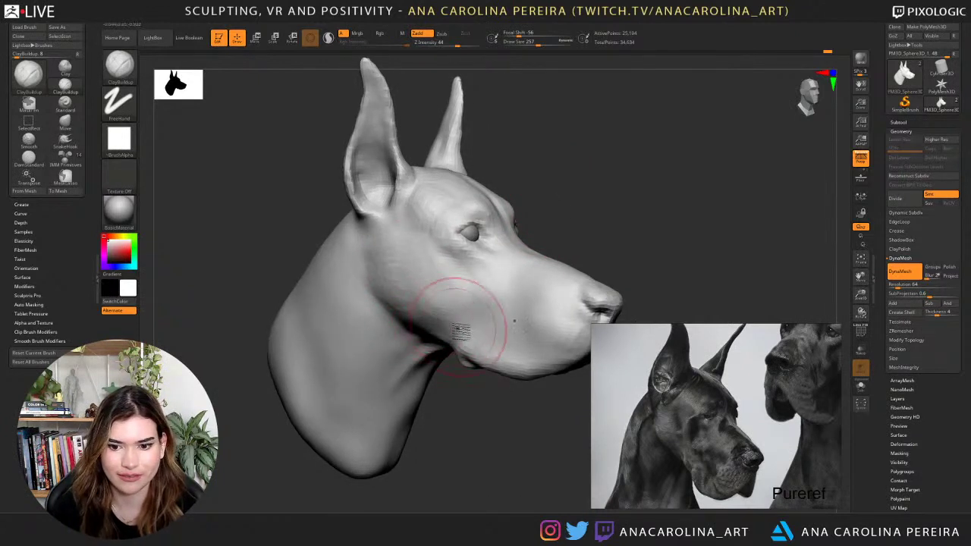
{"action": "mouse_move", "coordinate": [600, 258]}
{"action": "left_mouse_down"}
{"action": "mouse_move", "coordinate": [587, 265]}
{"action": "mouse_move", "coordinate": [601, 250]}
{"action": "left_mouse_up"}
Set the DamStandard brush to draw size 400 and Z Intensity 11 for soft strokes on the cheek.
{"action": "key", "text": "b"}
{"action": "key", "text": "d"}
{"action": "key", "text": "s"}
{"action": "key", "text": "s"}
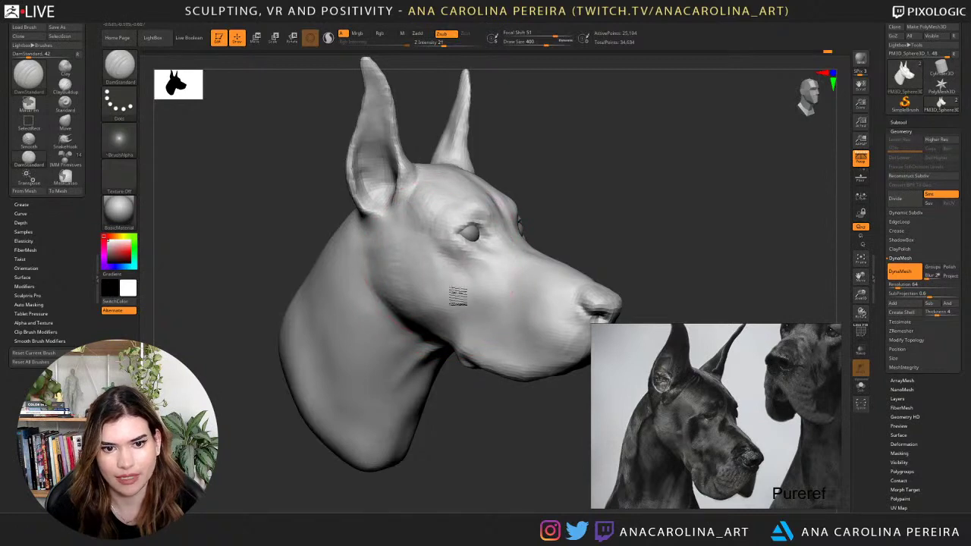
{"action": "mouse_move", "coordinate": [679, 228]}
{"action": "left_mouse_down"}
{"action": "mouse_move", "coordinate": [569, 228]}
{"action": "mouse_move", "coordinate": [674, 227]}
{"action": "mouse_move", "coordinate": [663, 238]}
{"action": "mouse_move", "coordinate": [624, 228]}
{"action": "mouse_move", "coordinate": [462, 297]}
{"action": "left_mouse_up"}
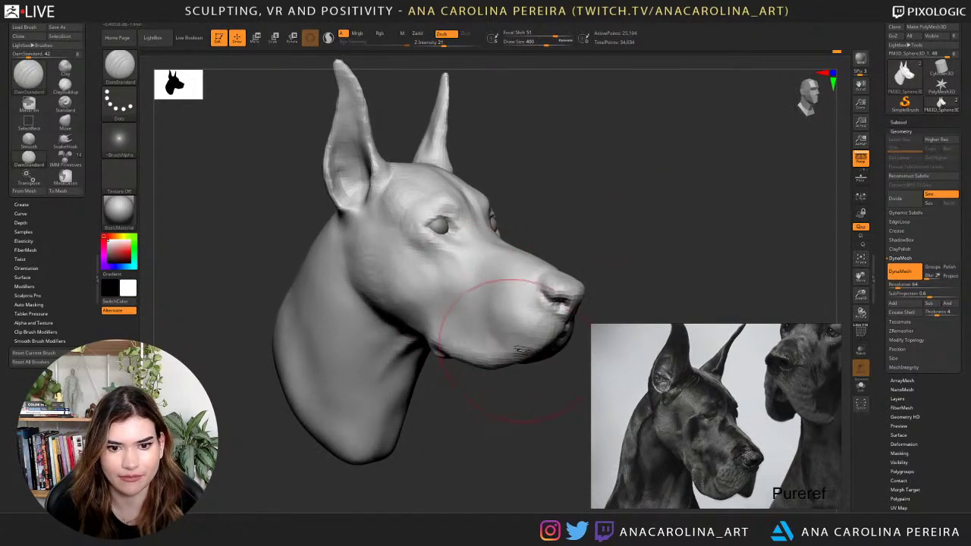
{"action": "key", "text": "space"}
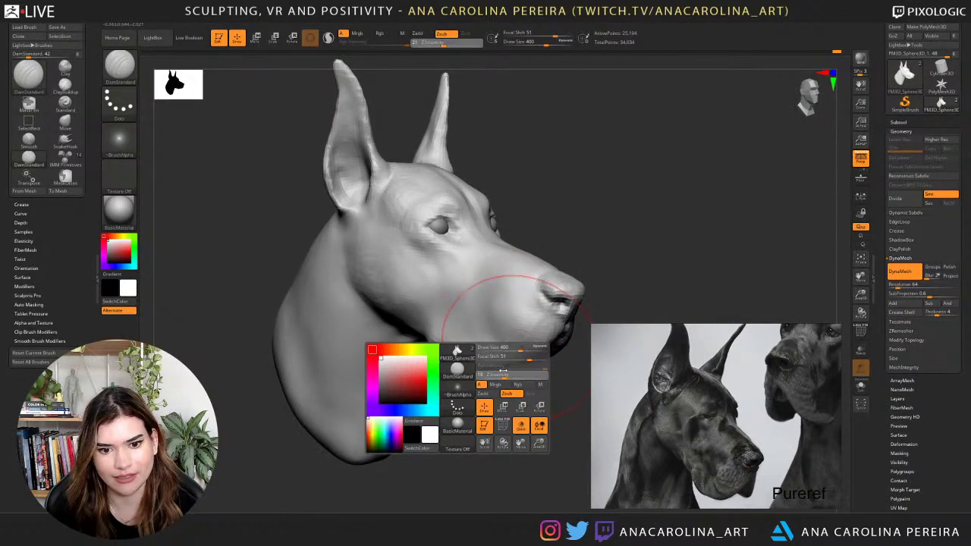
{"action": "left_click_drag", "start_coordinate": [501, 371], "coordinate": [493, 371]}
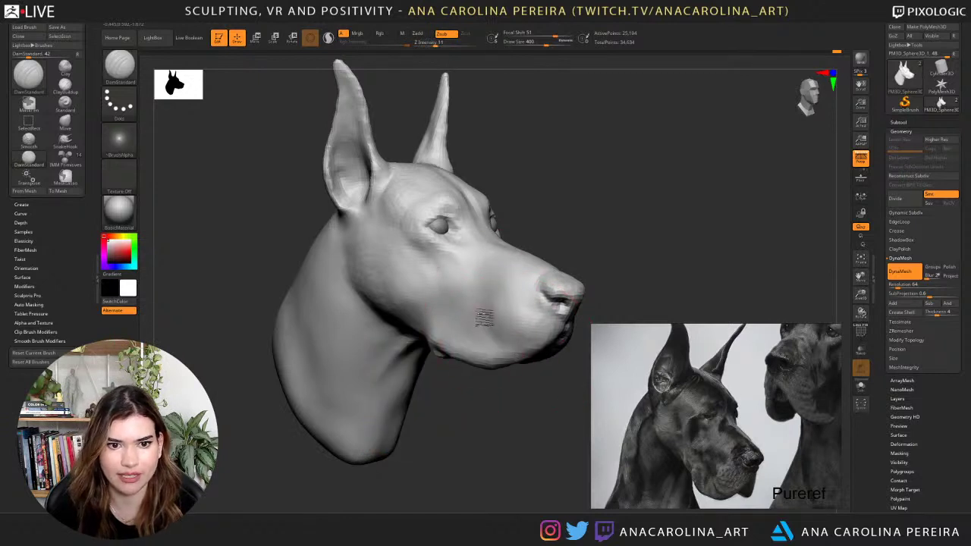
Try refining the cheek and muzzle planes with DamStandard, framing both black Great Danes in the reference for comparison.
{"action": "left_click_drag", "start_coordinate": [563, 206], "coordinate": [548, 210]}
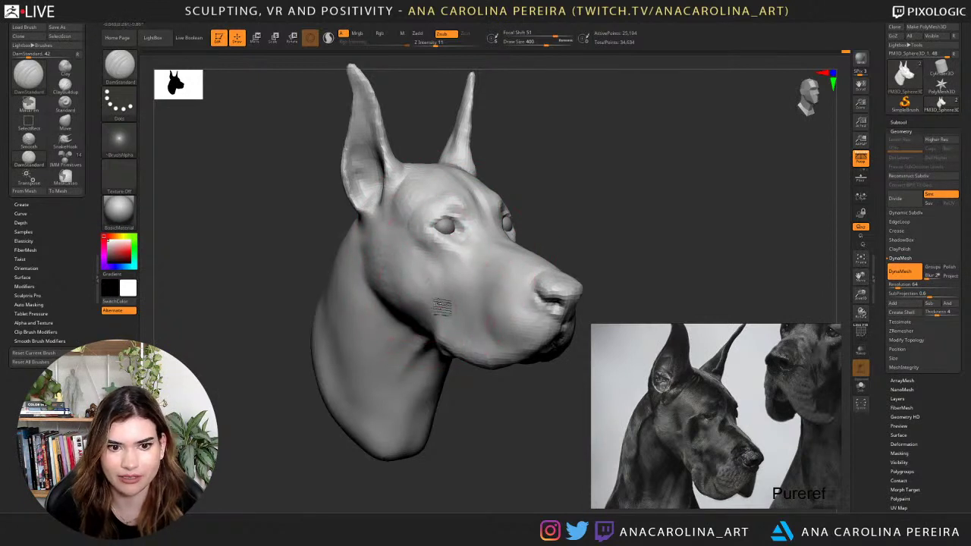
{"action": "middle_click_drag", "start_coordinate": [723, 405], "coordinate": [721, 427]}
{"action": "scroll", "coordinate": [668, 413], "scroll_direction": "down", "scroll_amount": 2}
{"action": "left_click_drag", "start_coordinate": [646, 202], "coordinate": [646, 243]}
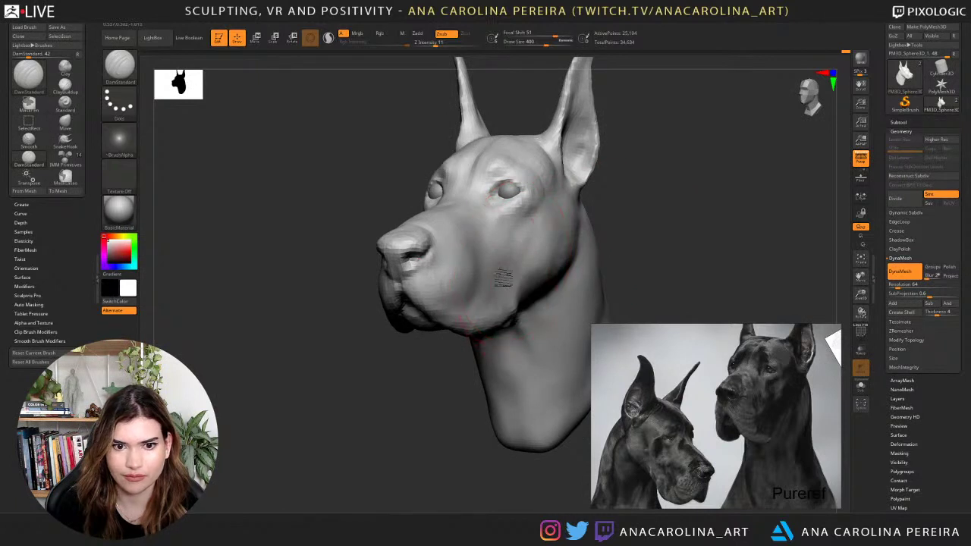
Undo the last five sculpting strokes, and redo the first of them.
{"action": "key", "text": "ctrl+z"}
{"action": "key", "text": "ctrl+z"}
{"action": "key", "text": "ctrl+z"}
{"action": "key", "text": "ctrl+z"}
{"action": "key", "text": "ctrl+z"}
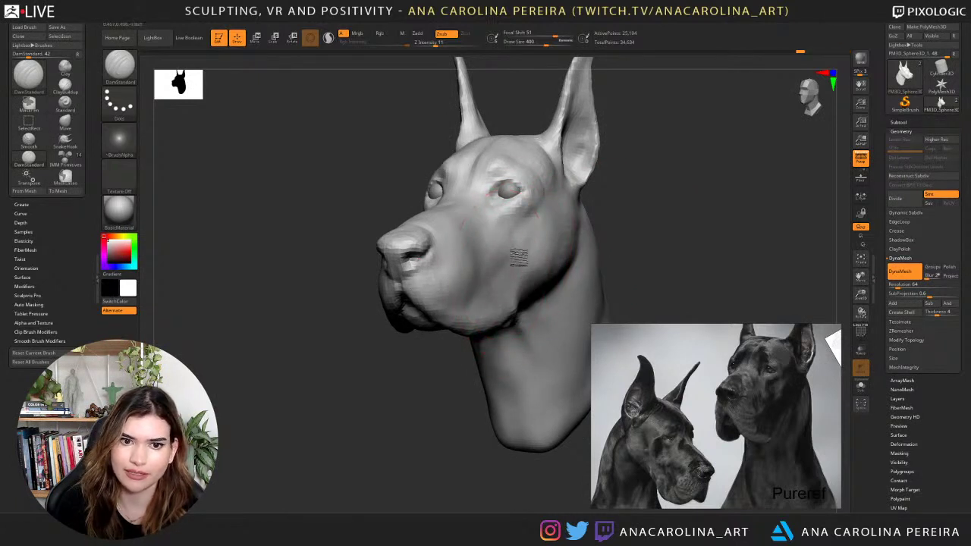
{"action": "key", "text": "ctrl+shift+z"}
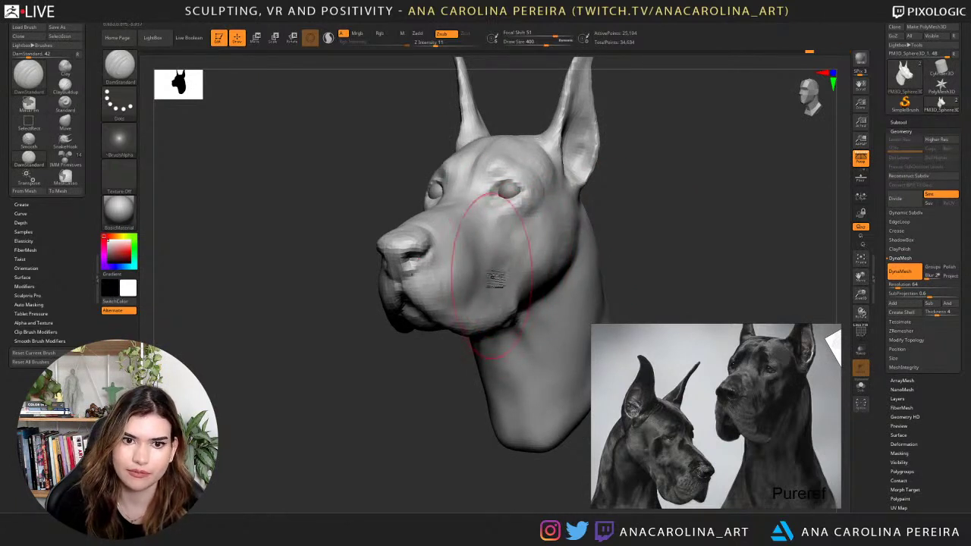
Reshape the eyelids and brow around the eye with the Move brush at draw size 80.
{"action": "key", "text": "space"}
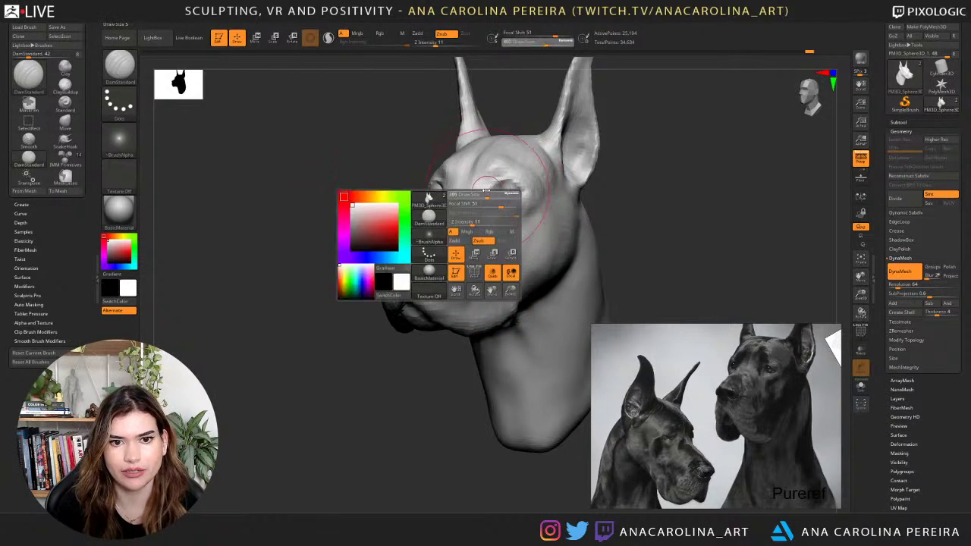
{"action": "left_click_drag", "start_coordinate": [493, 190], "coordinate": [492, 181]}
{"action": "key", "text": "space"}
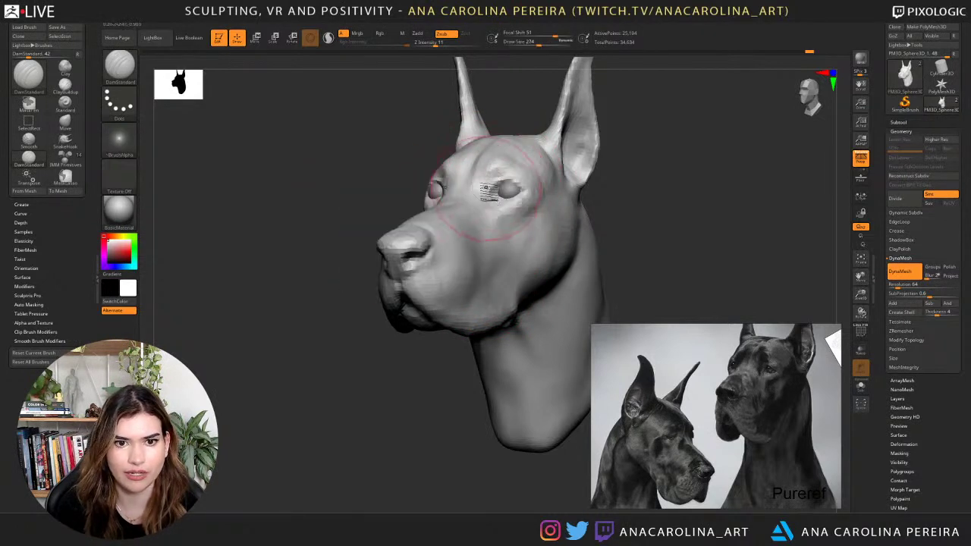
{"action": "key", "text": "b"}
{"action": "key", "text": "m"}
{"action": "key", "text": "v"}
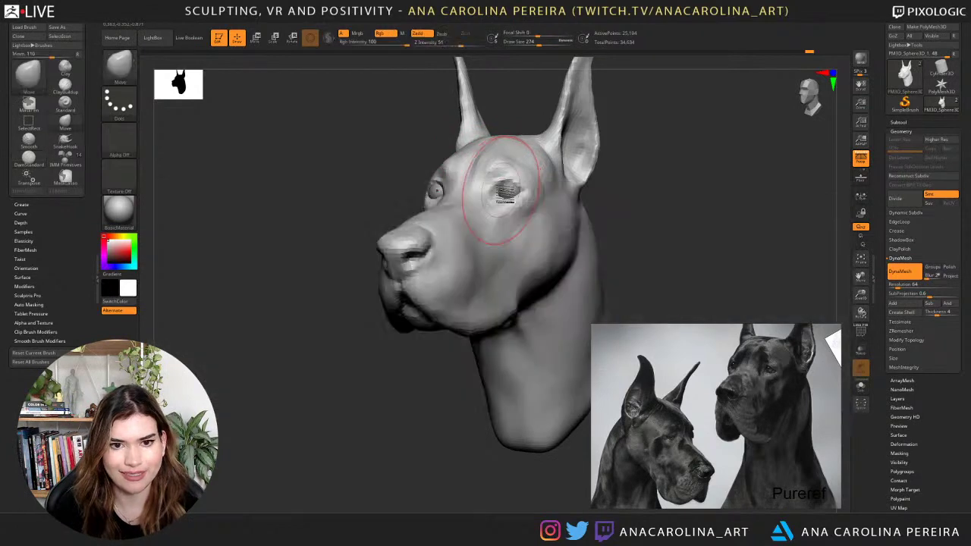
{"action": "key", "text": "space"}
{"action": "left_click_drag", "start_coordinate": [501, 191], "coordinate": [486, 189]}
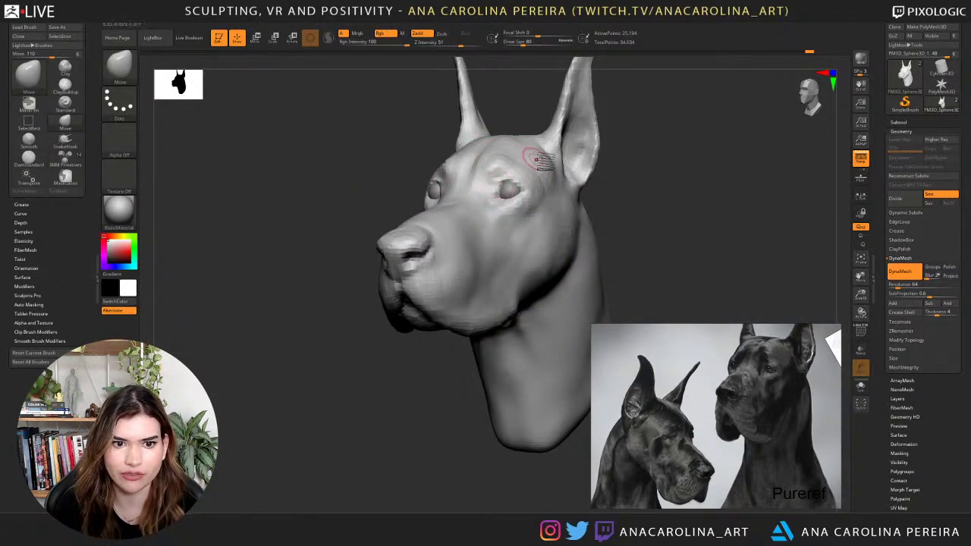
{"action": "left_click_drag", "start_coordinate": [650, 178], "coordinate": [607, 224]}
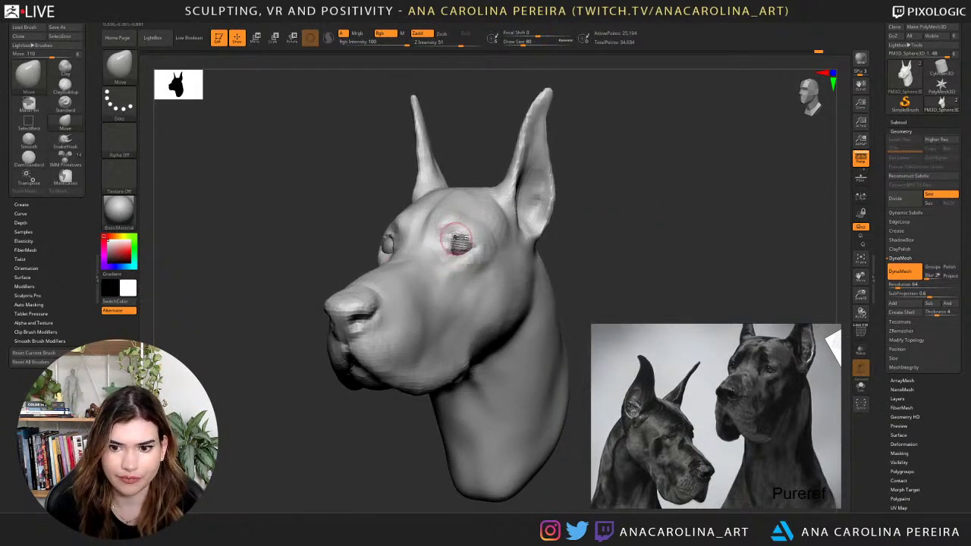
{"action": "left_click_drag", "start_coordinate": [589, 242], "coordinate": [538, 256]}
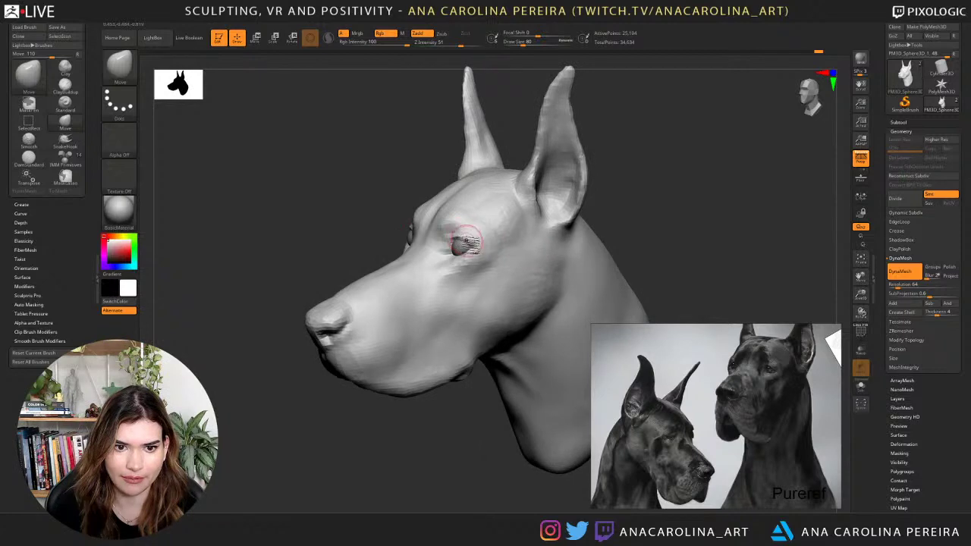
Inspect the eye area and head shape from three-quarter, side and near-front views.
{"action": "mouse_move", "coordinate": [645, 185]}
{"action": "left_mouse_down"}
{"action": "mouse_move", "coordinate": [665, 180]}
{"action": "mouse_move", "coordinate": [566, 202]}
{"action": "left_mouse_up"}
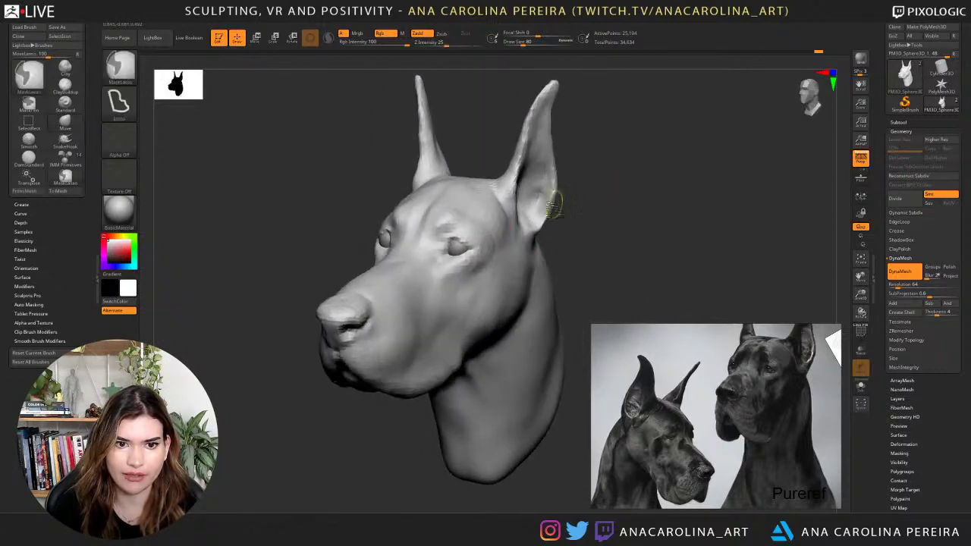
{"action": "right_click_drag", "start_coordinate": [497, 250], "coordinate": [479, 252]}
{"action": "right_click_drag", "start_coordinate": [607, 210], "coordinate": [493, 250]}
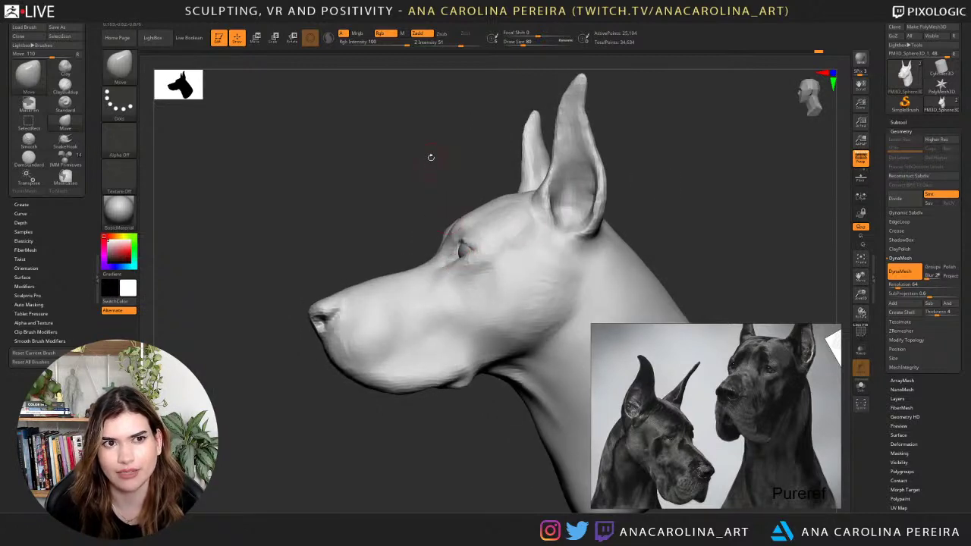
{"action": "mouse_move", "coordinate": [431, 157]}
{"action": "right_mouse_down"}
{"action": "mouse_move", "coordinate": [479, 150]}
{"action": "mouse_move", "coordinate": [467, 244]}
{"action": "mouse_move", "coordinate": [596, 217]}
{"action": "mouse_move", "coordinate": [549, 218]}
{"action": "right_mouse_up"}
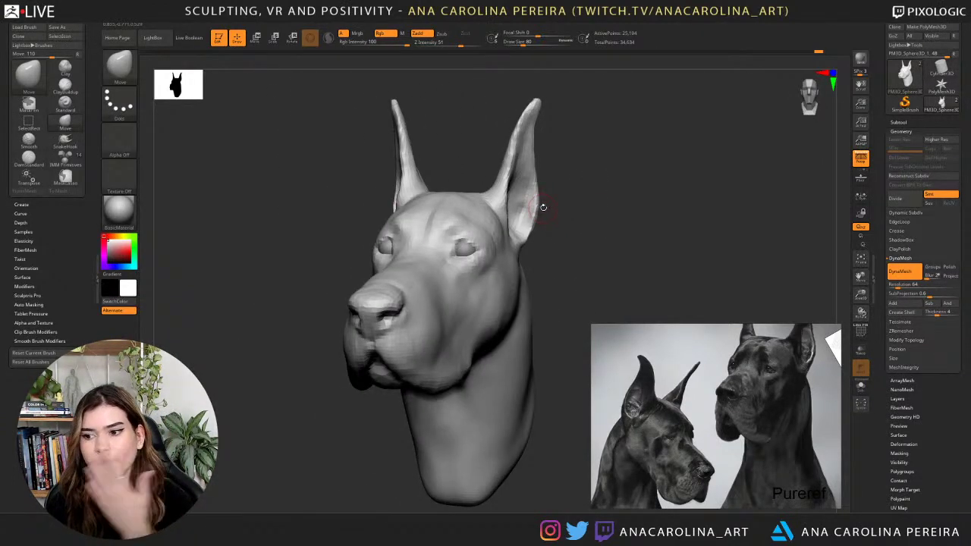
{"action": "mouse_move", "coordinate": [576, 217]}
{"action": "right_mouse_down"}
{"action": "mouse_move", "coordinate": [554, 219]}
{"action": "mouse_move", "coordinate": [565, 223]}
{"action": "right_mouse_up"}
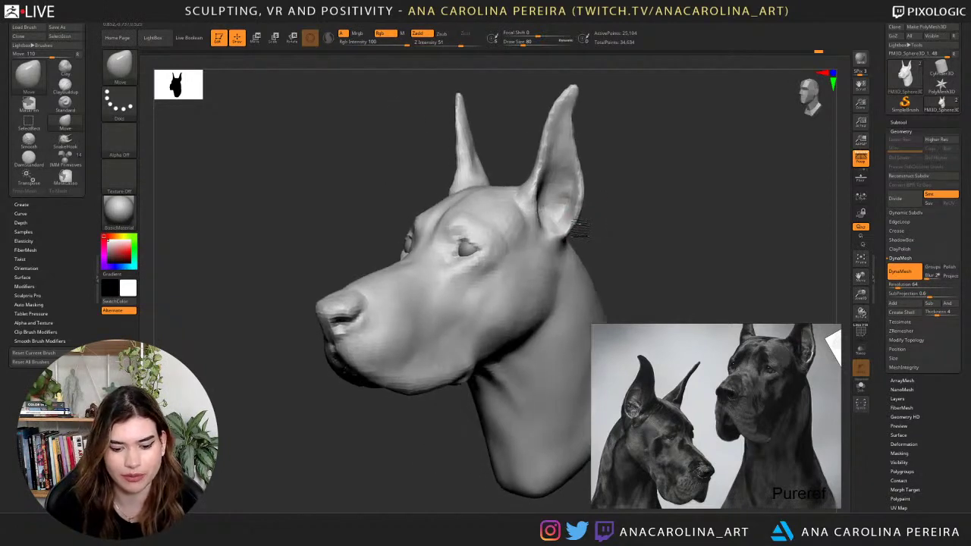
Refine the cheek and forehead planes with DamStandard, starting at draw size 223 and enlarging the brush for broader strokes.
{"action": "key", "text": "b"}
{"action": "key", "text": "d"}
{"action": "key", "text": "s"}
{"action": "key", "text": "s"}
{"action": "left_click_drag", "start_coordinate": [573, 223], "coordinate": [584, 219]}
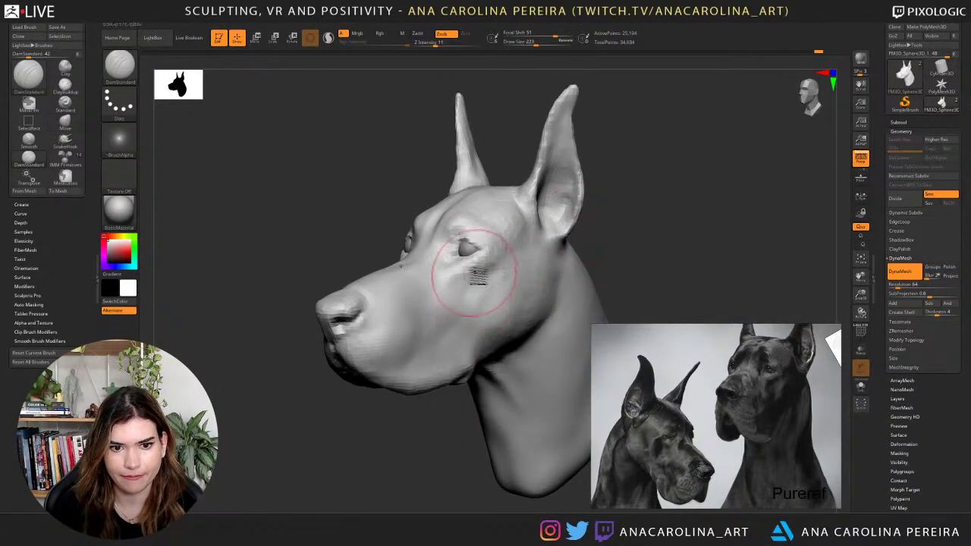
{"action": "mouse_move", "coordinate": [488, 274]}
{"action": "right_mouse_down"}
{"action": "mouse_move", "coordinate": [644, 228]}
{"action": "mouse_move", "coordinate": [519, 225]}
{"action": "right_mouse_up"}
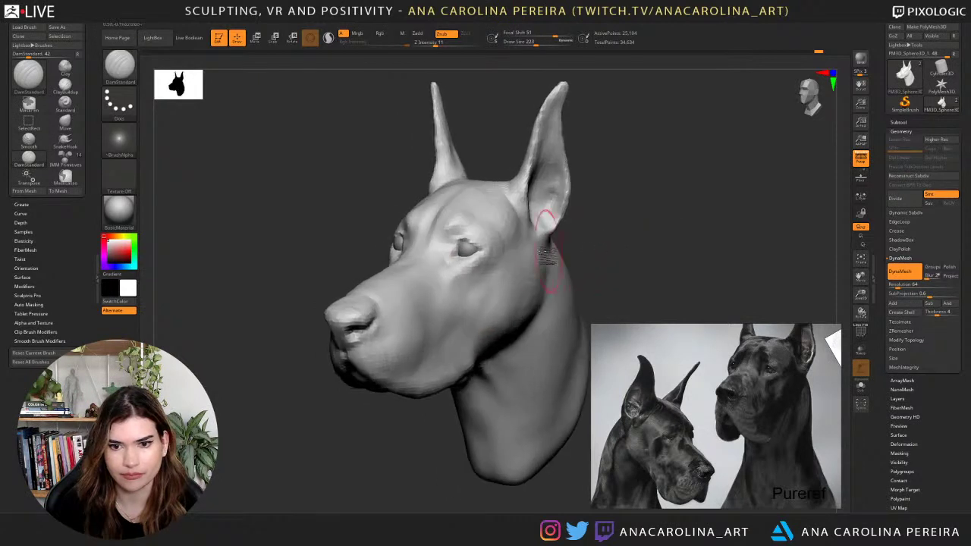
{"action": "key", "text": "space"}
{"action": "left_click_drag", "start_coordinate": [484, 247], "coordinate": [494, 245]}
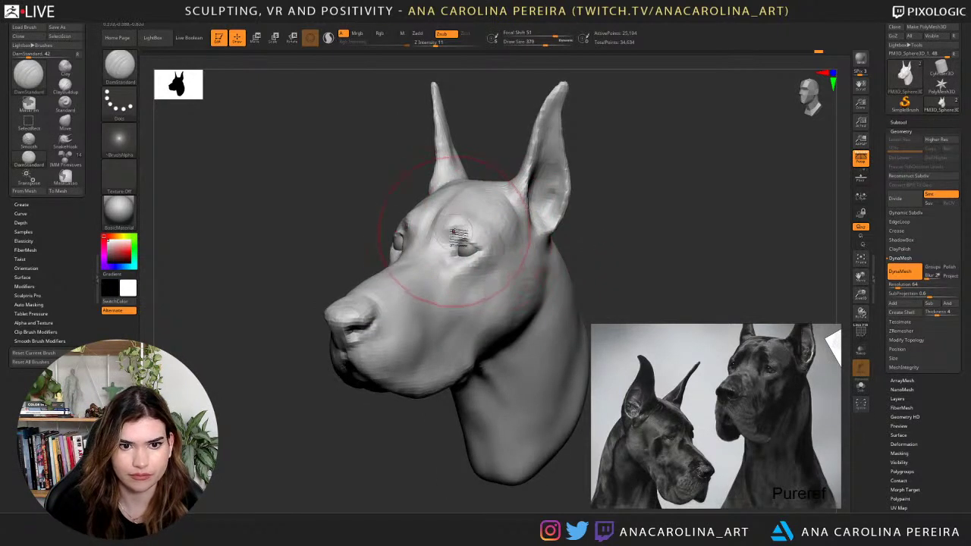
{"action": "right_click_drag", "start_coordinate": [494, 149], "coordinate": [488, 159]}
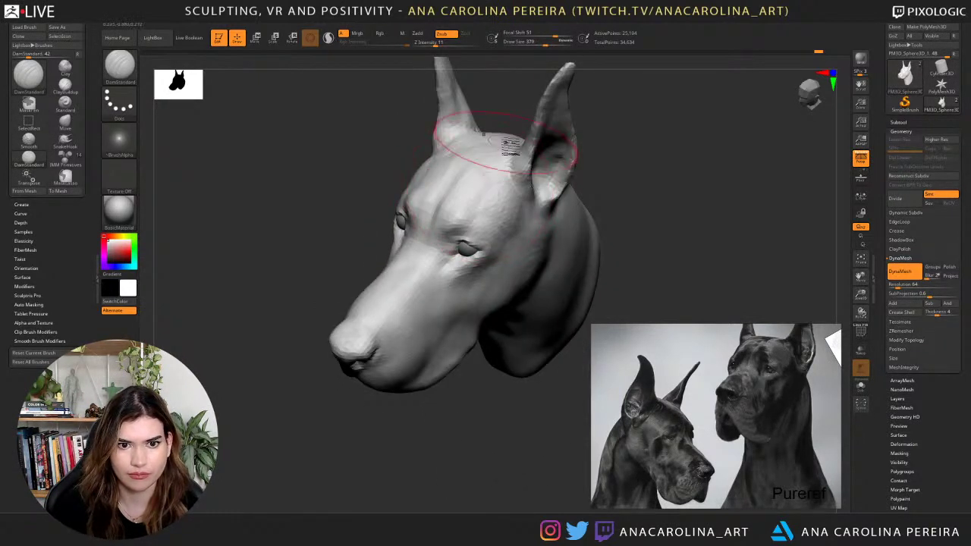
{"action": "mouse_move", "coordinate": [497, 203]}
{"action": "right_mouse_down"}
{"action": "mouse_move", "coordinate": [622, 151]}
{"action": "mouse_move", "coordinate": [629, 165]}
{"action": "mouse_move", "coordinate": [613, 161]}
{"action": "right_mouse_up"}
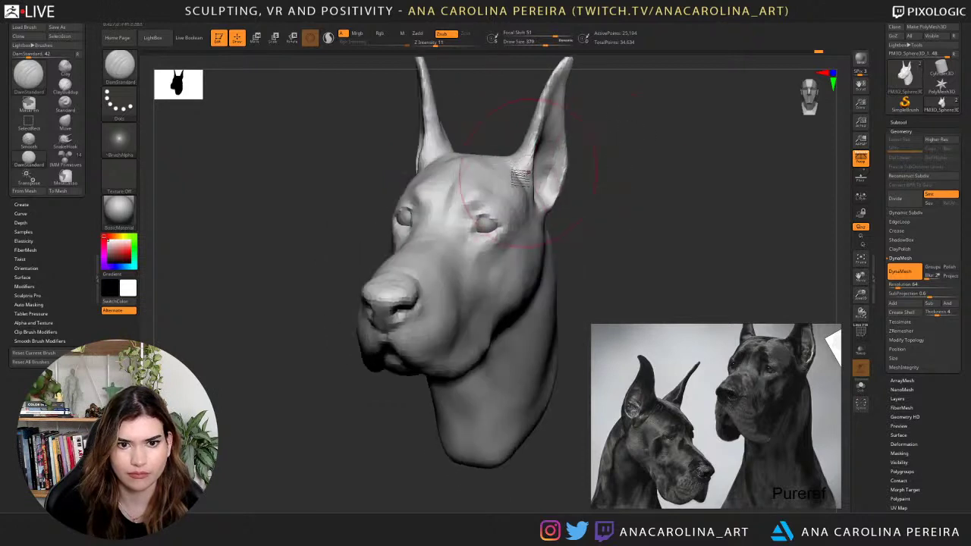
{"action": "mouse_move", "coordinate": [497, 179]}
{"action": "right_mouse_down"}
{"action": "mouse_move", "coordinate": [449, 279]}
{"action": "mouse_move", "coordinate": [429, 270]}
{"action": "mouse_move", "coordinate": [455, 303]}
{"action": "right_mouse_up"}
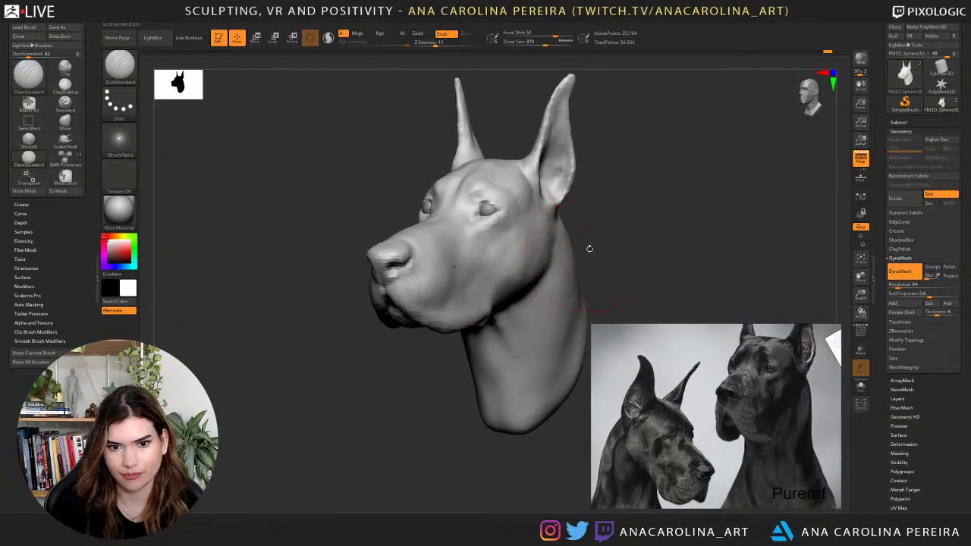
{"action": "mouse_move", "coordinate": [589, 247]}
{"action": "right_mouse_down"}
{"action": "mouse_move", "coordinate": [605, 256]}
{"action": "mouse_move", "coordinate": [591, 246]}
{"action": "right_mouse_up"}
Adjust the cheek and neck contour with the Move brush, reducing the draw size to 293.
{"action": "key", "text": "b"}
{"action": "key", "text": "m"}
{"action": "key", "text": "v"}
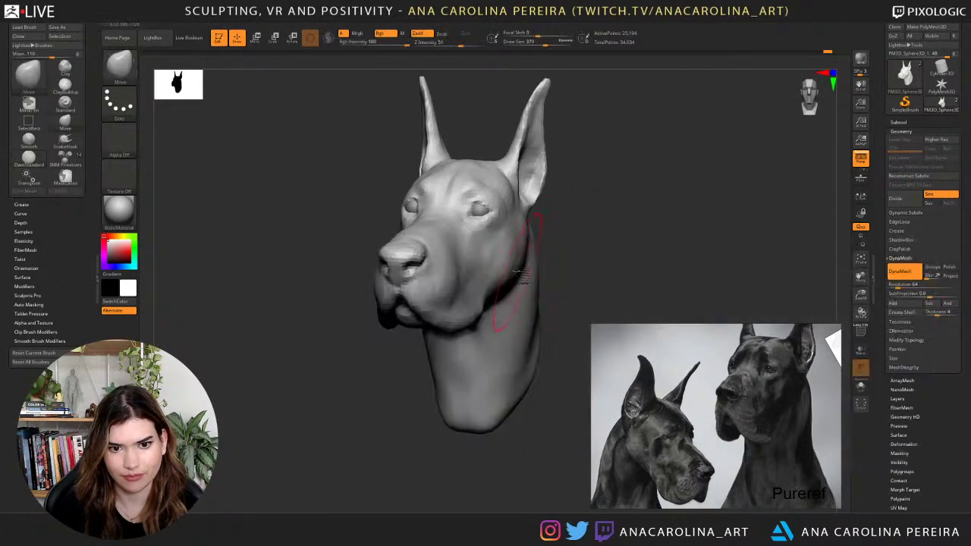
{"action": "mouse_move", "coordinate": [506, 274]}
{"action": "right_mouse_down"}
{"action": "mouse_move", "coordinate": [544, 270]}
{"action": "mouse_move", "coordinate": [523, 282]}
{"action": "right_mouse_up"}
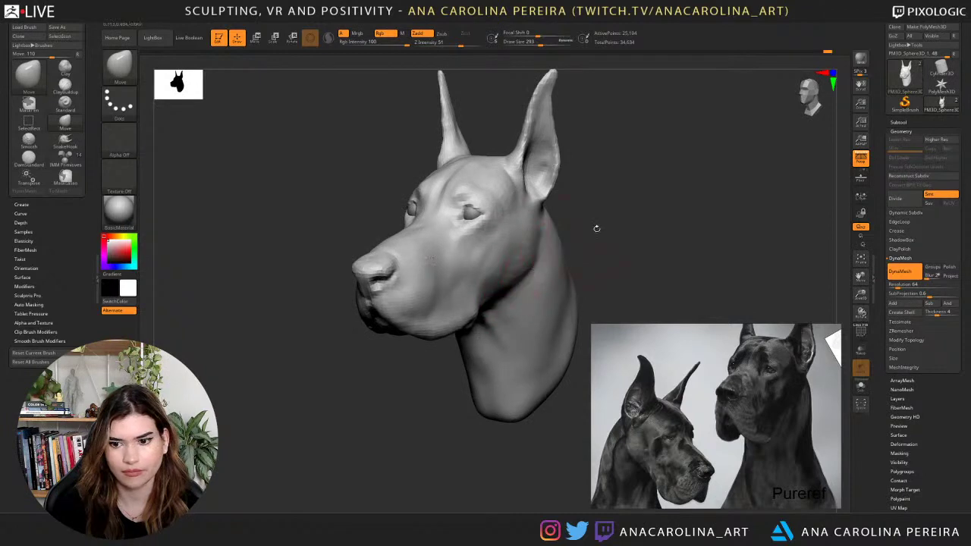
{"action": "right_click_drag", "start_coordinate": [596, 228], "coordinate": [601, 226]}
Refine the jaw, cheek and neck planes with DamStandard at draw size 386.
{"action": "key", "text": "b"}
{"action": "key", "text": "d"}
{"action": "key", "text": "s"}
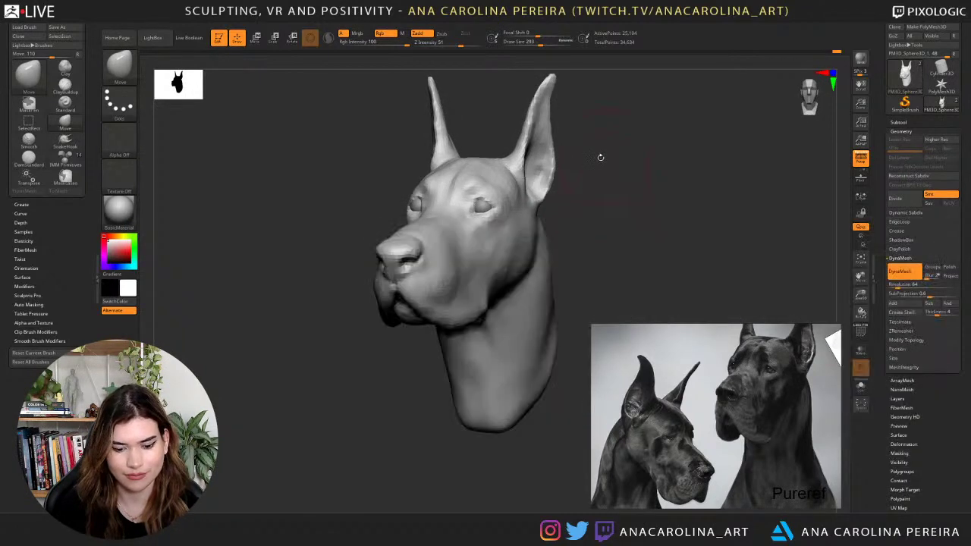
{"action": "right_click_drag", "start_coordinate": [592, 207], "coordinate": [531, 267]}
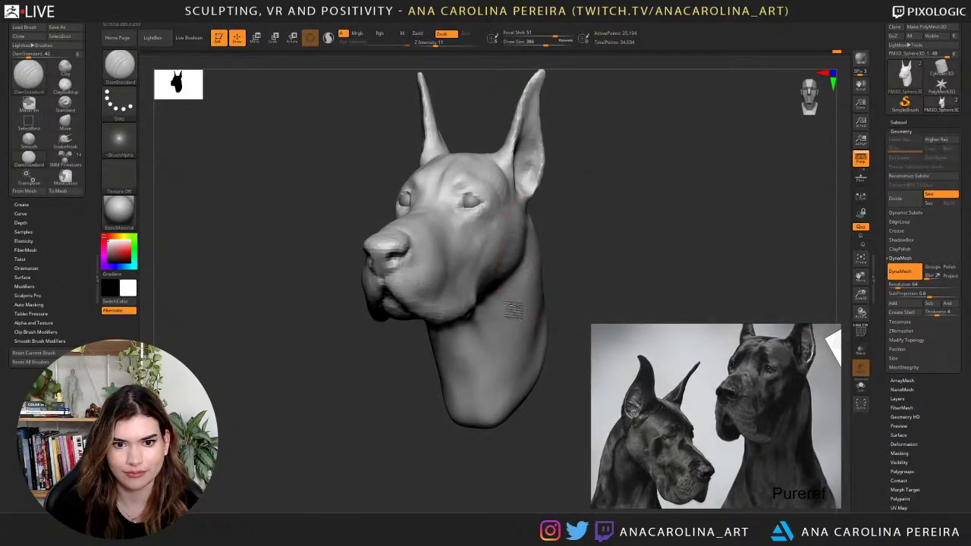
{"action": "right_click_drag", "start_coordinate": [505, 324], "coordinate": [535, 236]}
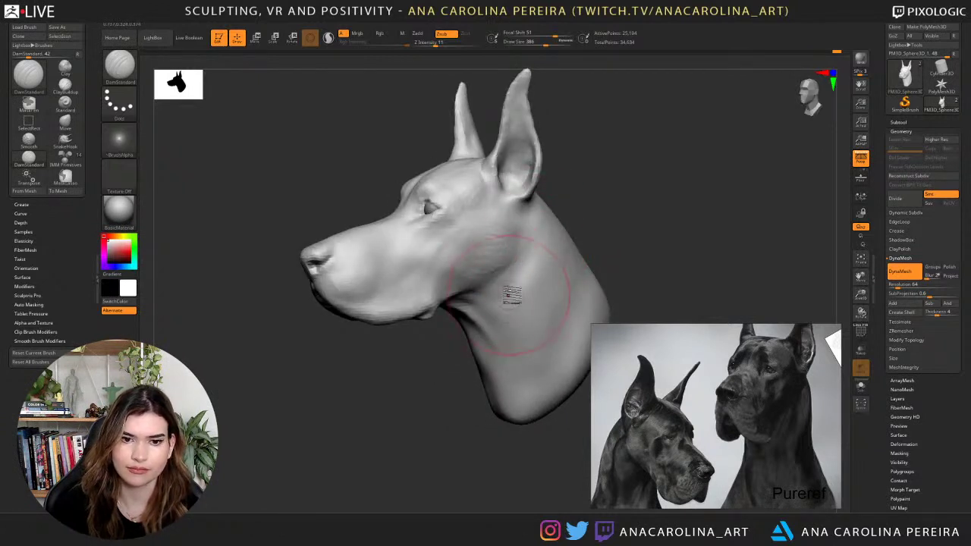
{"action": "mouse_move", "coordinate": [511, 284]}
{"action": "right_mouse_down"}
{"action": "mouse_move", "coordinate": [486, 282]}
{"action": "mouse_move", "coordinate": [513, 287]}
{"action": "right_mouse_up"}
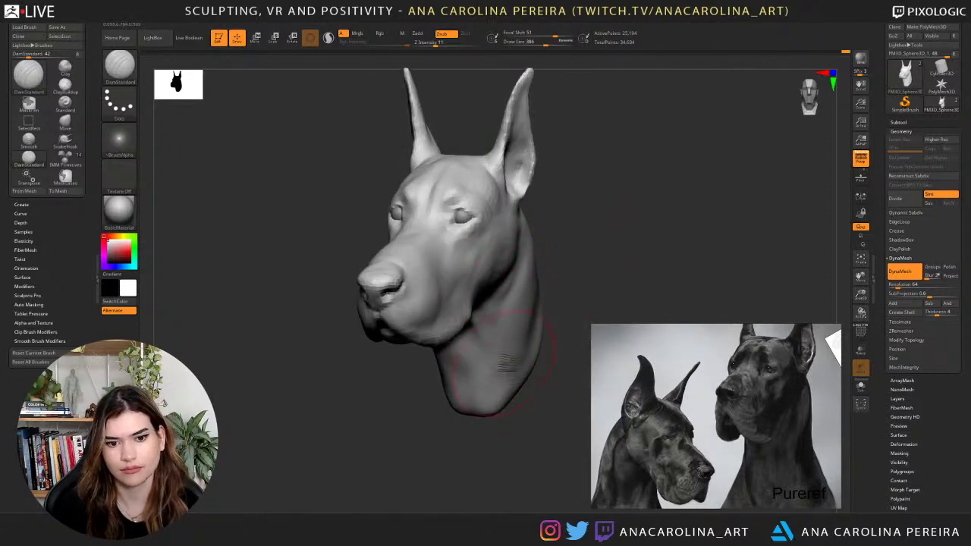
{"action": "right_click_drag", "start_coordinate": [505, 322], "coordinate": [574, 266]}
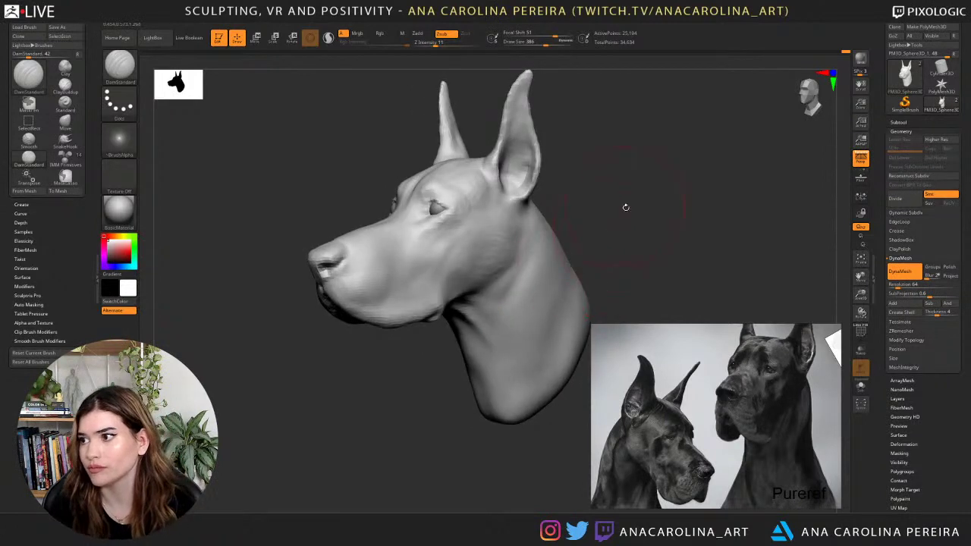
{"action": "right_click_drag", "start_coordinate": [626, 207], "coordinate": [654, 195], "text": "ctrl"}
{"action": "right_click_drag", "start_coordinate": [654, 195], "coordinate": [687, 222], "text": "alt"}
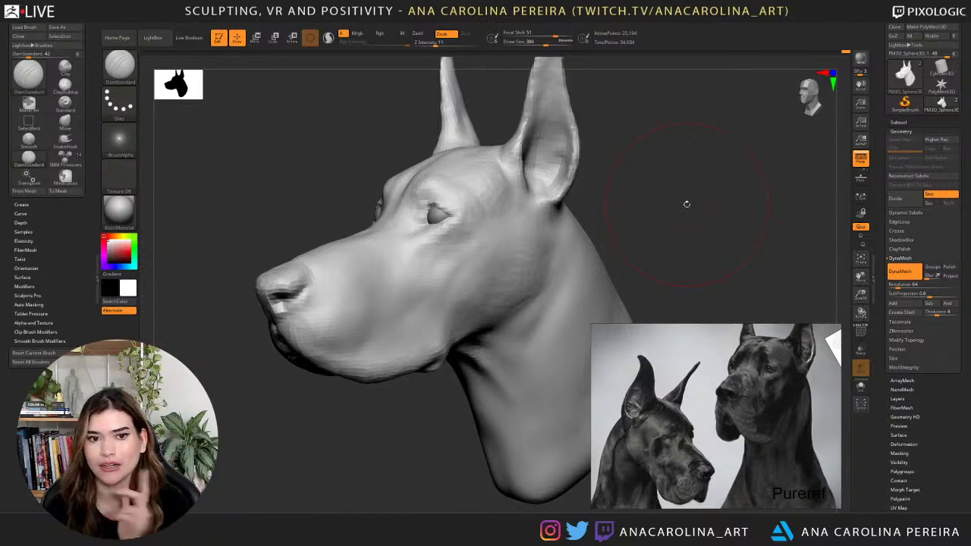
Examine the muzzle, brow and ear placement in side profile, undoing the last action along the way.
{"action": "left_click_drag", "start_coordinate": [702, 235], "coordinate": [665, 199]}
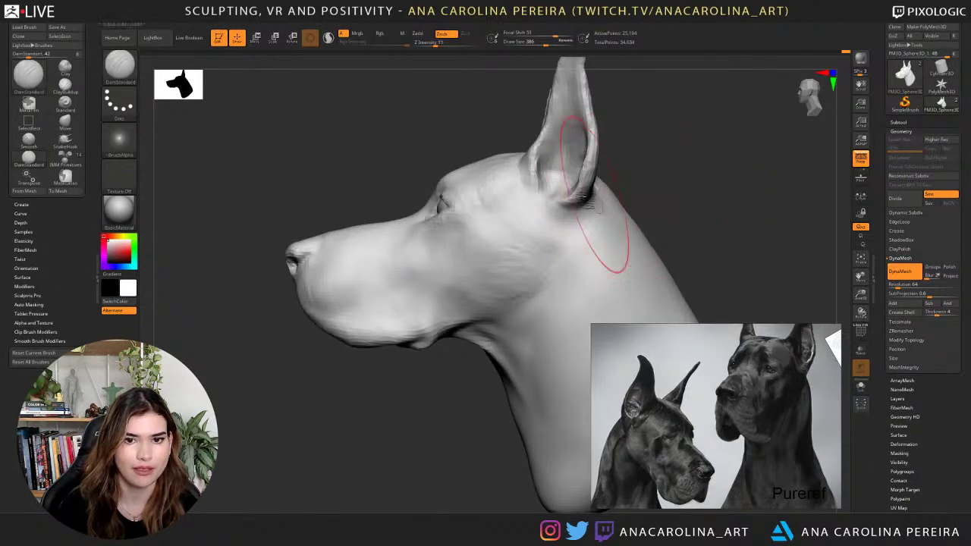
{"action": "mouse_move", "coordinate": [455, 185]}
{"action": "left_mouse_down", "text": "ctrl"}
{"action": "mouse_move", "coordinate": [490, 227]}
{"action": "mouse_move", "coordinate": [435, 241]}
{"action": "mouse_move", "coordinate": [436, 190]}
{"action": "mouse_move", "coordinate": [457, 179]}
{"action": "left_mouse_up", "text": "ctrl"}
{"action": "left_click_drag", "start_coordinate": [677, 185], "coordinate": [683, 191]}
{"action": "key", "text": "ctrl+z"}
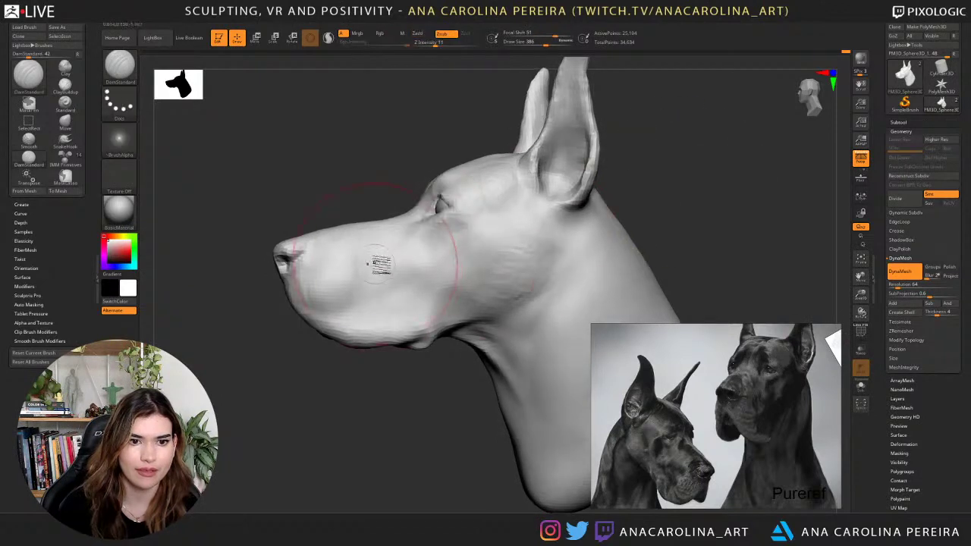
{"action": "mouse_move", "coordinate": [373, 254]}
{"action": "left_mouse_down", "text": "ctrl"}
{"action": "mouse_move", "coordinate": [398, 285]}
{"action": "mouse_move", "coordinate": [421, 254]}
{"action": "mouse_move", "coordinate": [377, 238]}
{"action": "left_mouse_up", "text": "ctrl"}
{"action": "mouse_move", "coordinate": [399, 394]}
{"action": "left_mouse_down"}
{"action": "mouse_move", "coordinate": [473, 397]}
{"action": "mouse_move", "coordinate": [401, 404]}
{"action": "mouse_move", "coordinate": [404, 393]}
{"action": "left_mouse_up"}
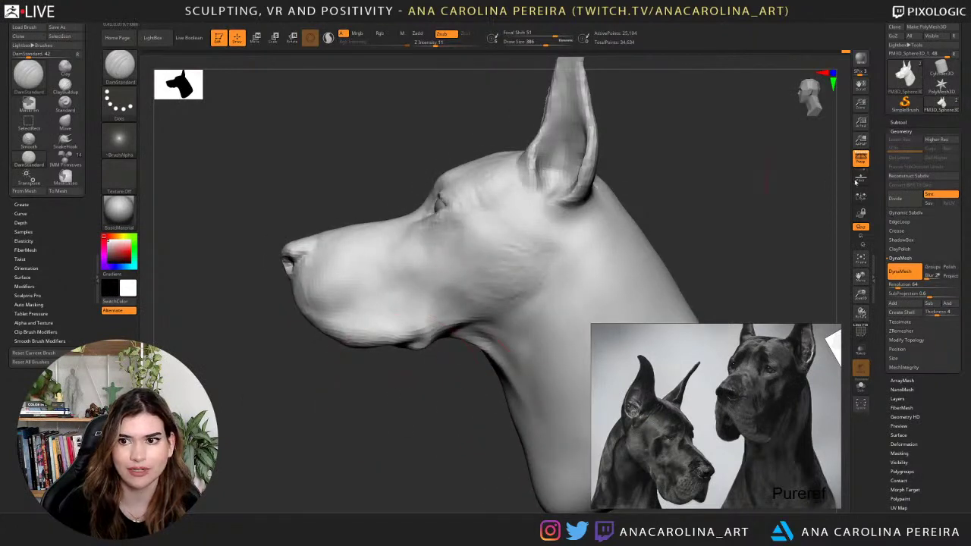
Mask the upper part of the ear with a lasso, check it from the side and front, and clear the mask.
{"action": "left_click_drag", "start_coordinate": [693, 217], "coordinate": [685, 273], "text": "alt"}
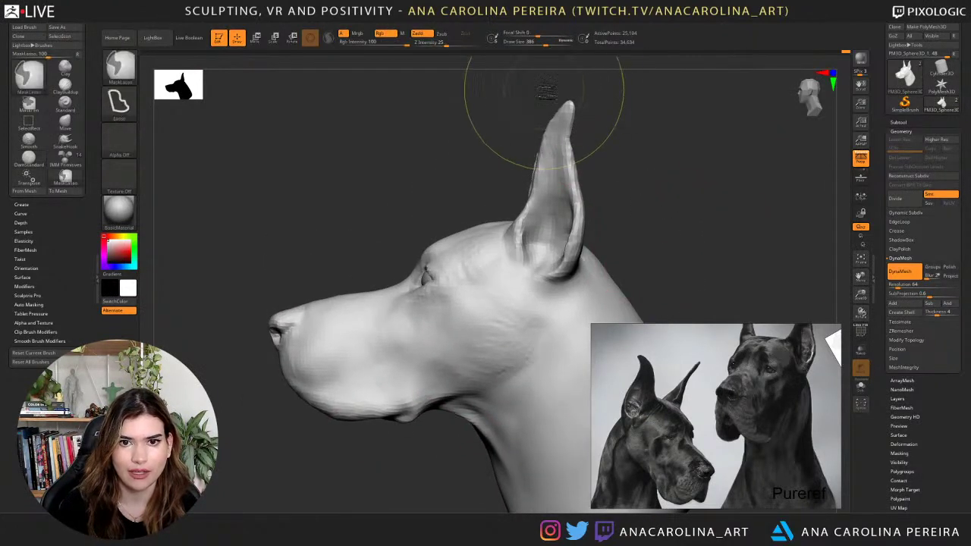
{"action": "mouse_move", "coordinate": [516, 91]}
{"action": "left_mouse_down", "text": "ctrl"}
{"action": "mouse_move", "coordinate": [523, 163]}
{"action": "mouse_move", "coordinate": [618, 176]}
{"action": "mouse_move", "coordinate": [631, 151]}
{"action": "mouse_move", "coordinate": [685, 167]}
{"action": "mouse_move", "coordinate": [666, 163]}
{"action": "mouse_move", "coordinate": [703, 186]}
{"action": "mouse_move", "coordinate": [698, 198]}
{"action": "mouse_move", "coordinate": [716, 190]}
{"action": "mouse_move", "coordinate": [623, 198]}
{"action": "mouse_move", "coordinate": [675, 201]}
{"action": "left_mouse_up", "text": "ctrl"}
{"action": "mouse_move", "coordinate": [324, 84]}
{"action": "left_mouse_down", "text": "ctrl"}
{"action": "mouse_move", "coordinate": [446, 180]}
{"action": "mouse_move", "coordinate": [377, 69]}
{"action": "left_mouse_up", "text": "ctrl"}
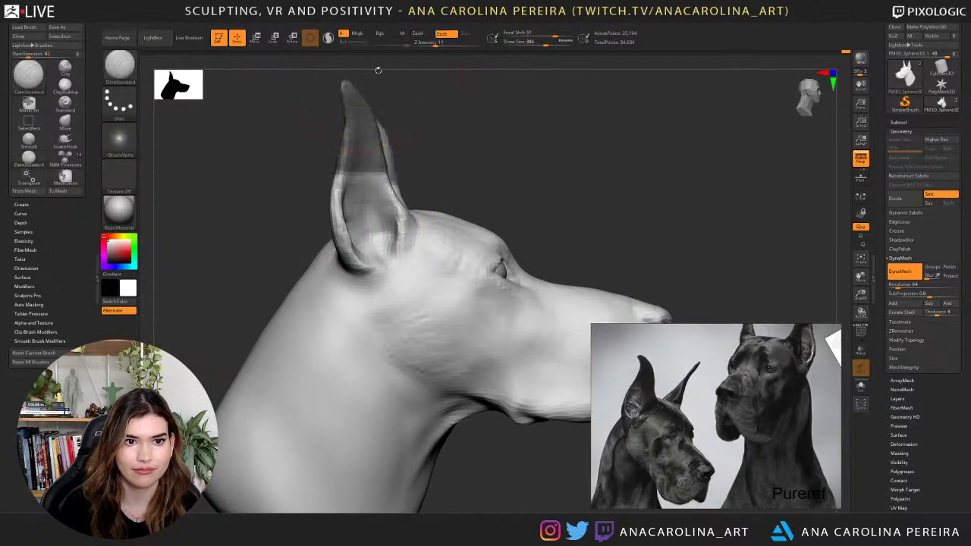
{"action": "mouse_move", "coordinate": [437, 127]}
{"action": "left_mouse_down"}
{"action": "mouse_move", "coordinate": [390, 139]}
{"action": "mouse_move", "coordinate": [406, 142]}
{"action": "left_mouse_up"}
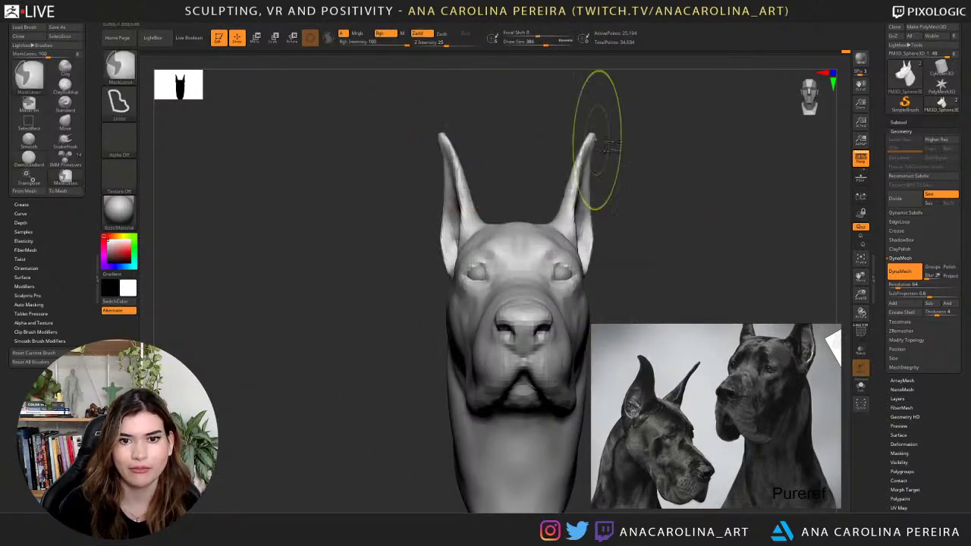
{"action": "left_click_drag", "start_coordinate": [585, 130], "coordinate": [624, 141]}
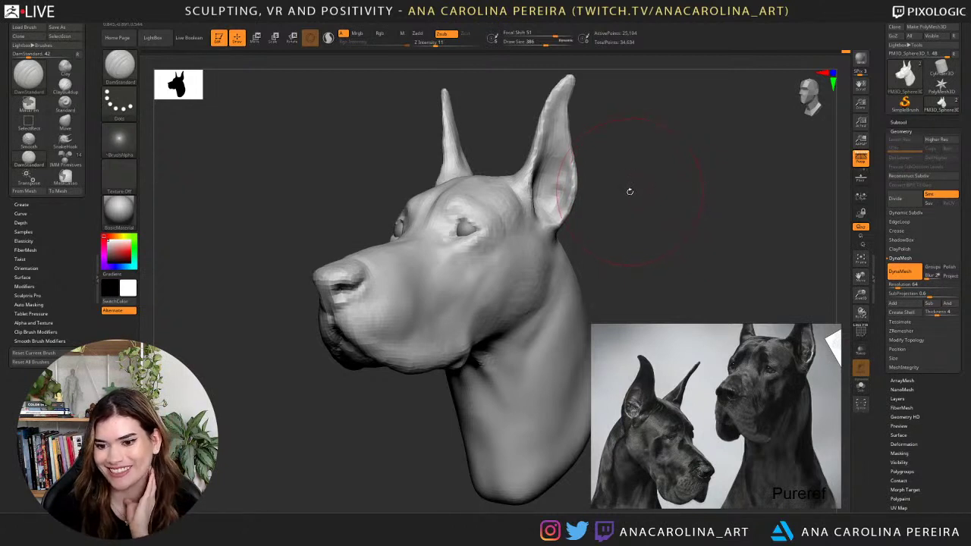
Adjust the back of the jaw and the neck contour with the Move brush at draw size 268.
{"action": "left_click_drag", "start_coordinate": [660, 212], "coordinate": [689, 219], "text": "shift"}
{"action": "left_click_drag", "start_coordinate": [682, 224], "coordinate": [643, 222]}
{"action": "key", "text": "b"}
{"action": "key", "text": "m"}
{"action": "key", "text": "v"}
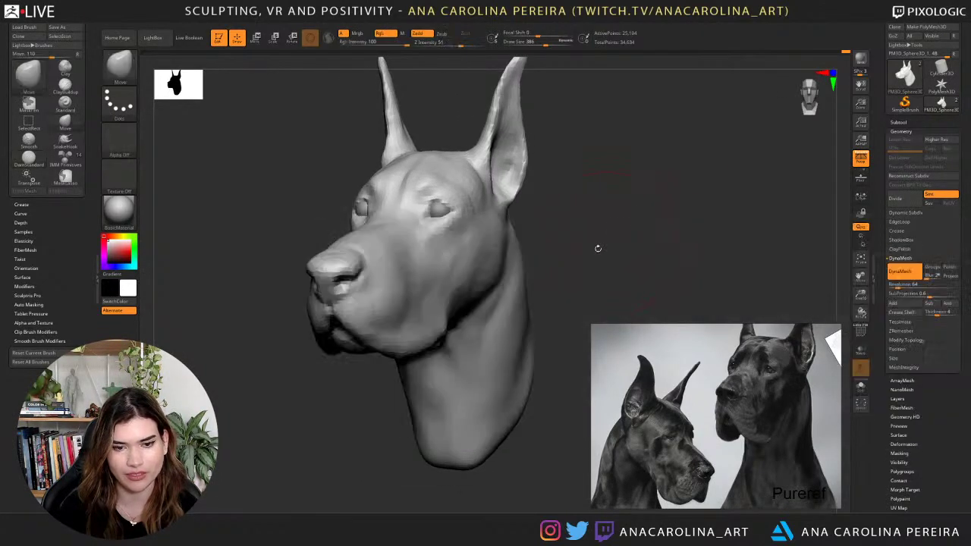
{"action": "key", "text": "space"}
{"action": "mouse_move", "coordinate": [499, 277]}
{"action": "left_mouse_down"}
{"action": "mouse_move", "coordinate": [532, 252]}
{"action": "mouse_move", "coordinate": [504, 254]}
{"action": "mouse_move", "coordinate": [547, 256]}
{"action": "left_mouse_up"}
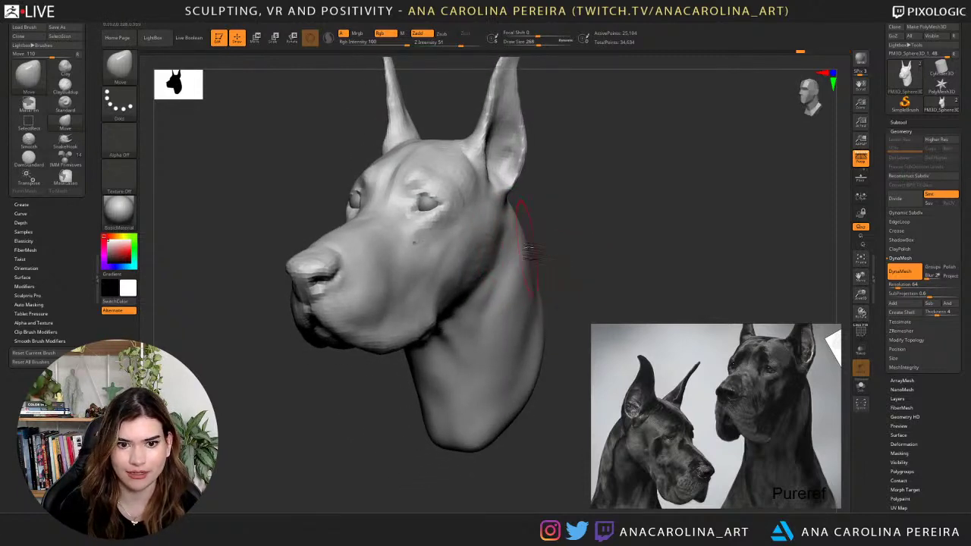
Build up the side of the neck behind the jaw with ClayBuildup and smooth the added volume.
{"action": "key", "text": "b"}
{"action": "key", "text": "c"}
{"action": "key", "text": "b"}
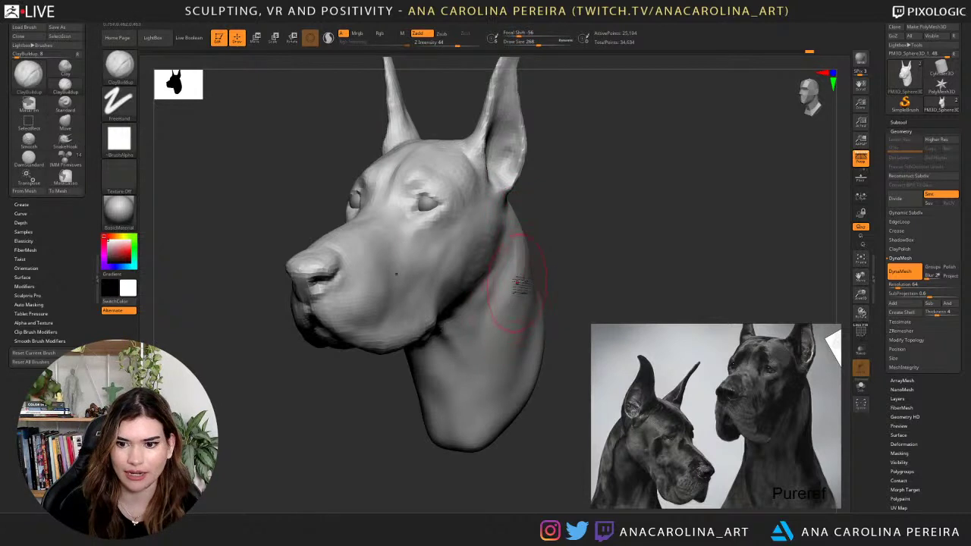
{"action": "mouse_move", "coordinate": [575, 271]}
{"action": "left_mouse_down"}
{"action": "mouse_move", "coordinate": [691, 253]}
{"action": "mouse_move", "coordinate": [598, 233]}
{"action": "mouse_move", "coordinate": [606, 223]}
{"action": "mouse_move", "coordinate": [607, 237]}
{"action": "left_mouse_up"}
{"action": "key", "text": "f"}
{"action": "left_click_drag", "start_coordinate": [541, 256], "coordinate": [553, 262], "text": "shift"}
{"action": "mouse_move", "coordinate": [597, 250]}
{"action": "left_mouse_down"}
{"action": "mouse_move", "coordinate": [748, 212]}
{"action": "mouse_move", "coordinate": [691, 200]}
{"action": "mouse_move", "coordinate": [704, 210]}
{"action": "mouse_move", "coordinate": [645, 243]}
{"action": "mouse_move", "coordinate": [642, 210]}
{"action": "mouse_move", "coordinate": [663, 209]}
{"action": "mouse_move", "coordinate": [643, 210]}
{"action": "left_mouse_up"}
{"action": "key", "text": "b"}
{"action": "key", "text": "c"}
{"action": "key", "text": "b"}
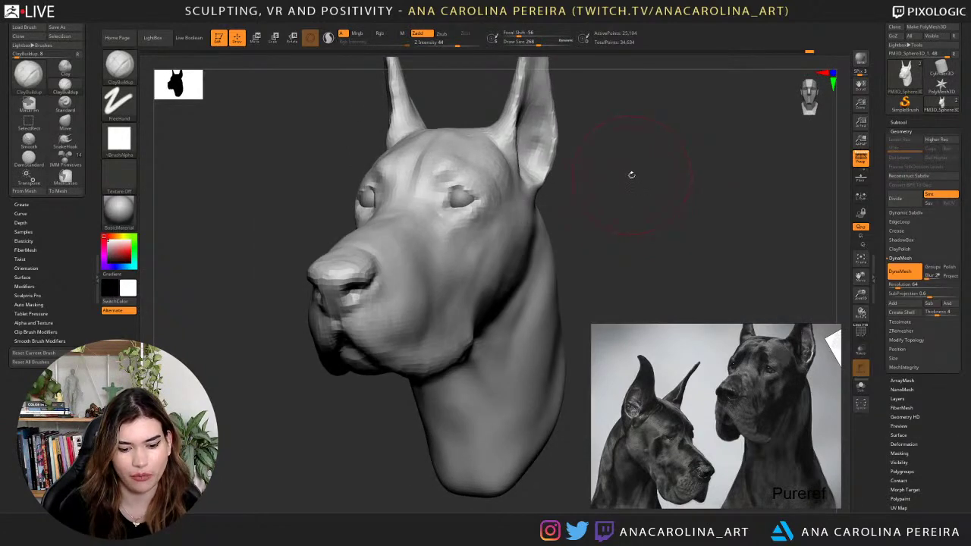
Build up the muzzle and nose bridge with ClayBuildup, reducing the draw size to 202.
{"action": "key", "text": "b"}
{"action": "key", "text": "d"}
{"action": "key", "text": "s"}
{"action": "mouse_move", "coordinate": [332, 196]}
{"action": "left_mouse_down"}
{"action": "mouse_move", "coordinate": [373, 212]}
{"action": "mouse_move", "coordinate": [429, 278]}
{"action": "left_mouse_up"}
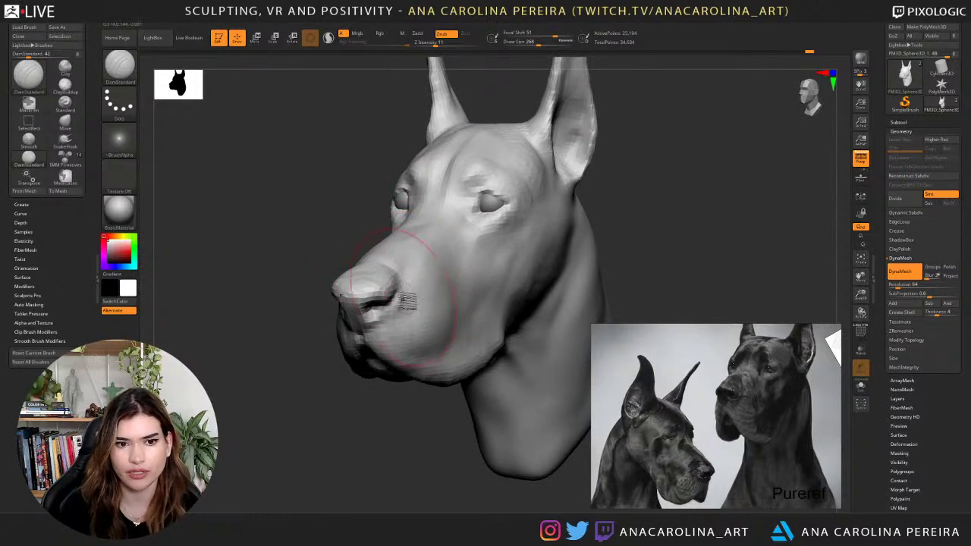
{"action": "key", "text": "b"}
{"action": "key", "text": "c"}
{"action": "key", "text": "b"}
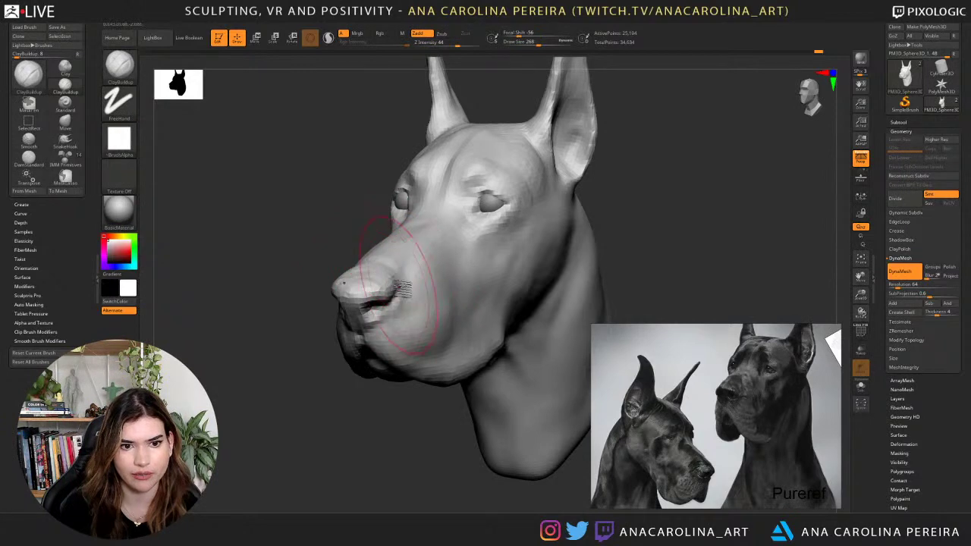
{"action": "left_click_drag", "start_coordinate": [282, 250], "coordinate": [412, 264]}
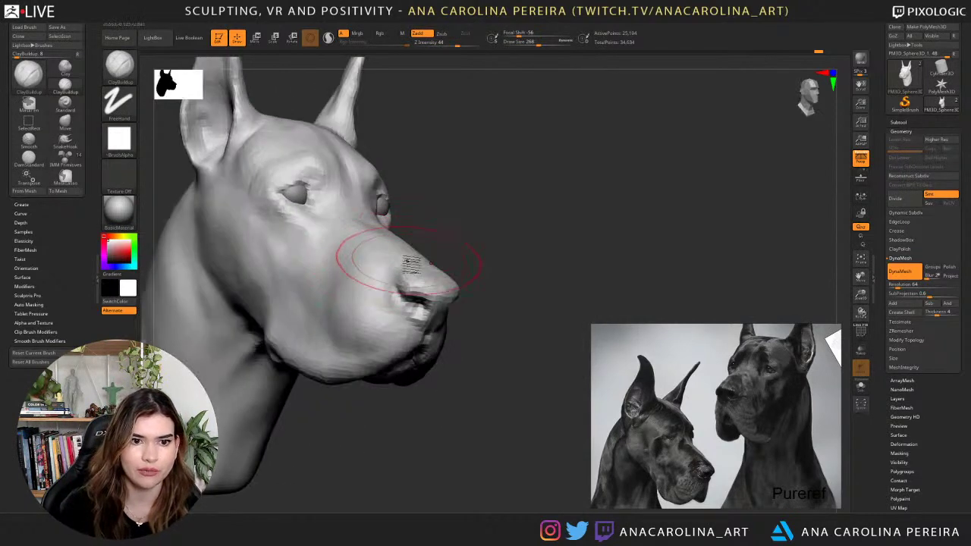
{"action": "mouse_move", "coordinate": [451, 228]}
{"action": "right_mouse_down"}
{"action": "mouse_move", "coordinate": [387, 214]}
{"action": "mouse_move", "coordinate": [393, 173]}
{"action": "mouse_move", "coordinate": [421, 262]}
{"action": "right_mouse_up"}
{"action": "key", "text": "space"}
{"action": "left_click_drag", "start_coordinate": [396, 272], "coordinate": [390, 271]}
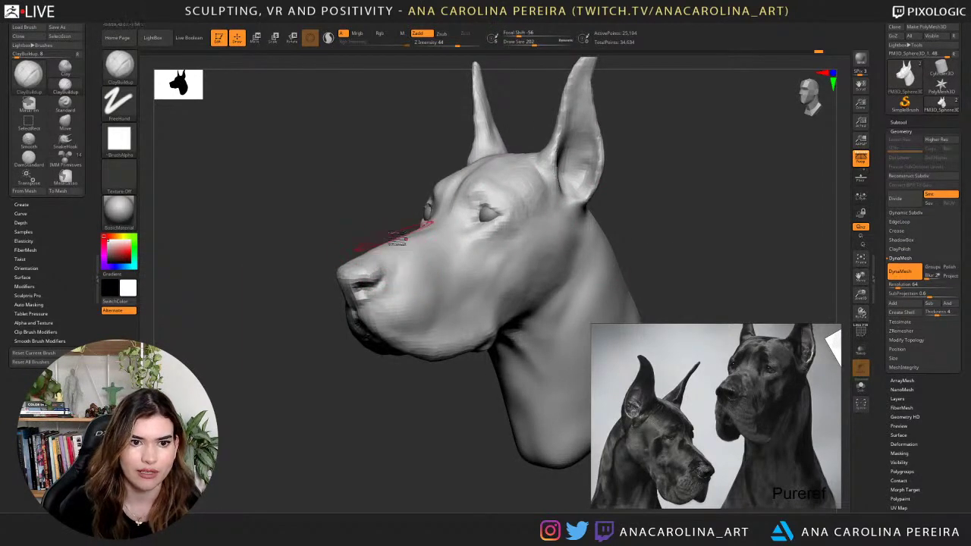
{"action": "mouse_move", "coordinate": [397, 238]}
{"action": "right_mouse_down"}
{"action": "mouse_move", "coordinate": [430, 226]}
{"action": "mouse_move", "coordinate": [414, 246]}
{"action": "mouse_move", "coordinate": [425, 243]}
{"action": "right_mouse_up"}
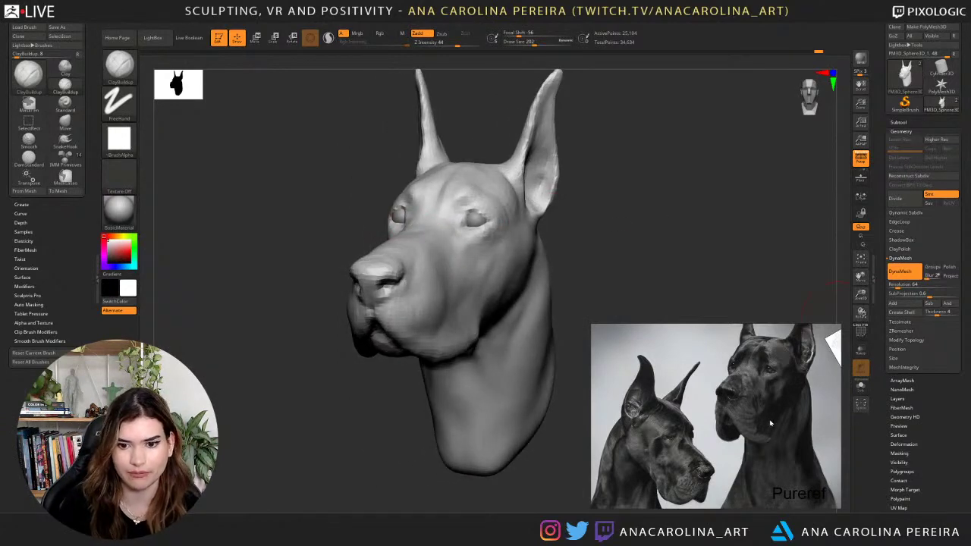
Refine the cheek plane below the eye with DamStandard at draw size 280.
{"action": "mouse_move", "coordinate": [667, 197]}
{"action": "left_mouse_down"}
{"action": "mouse_move", "coordinate": [663, 224]}
{"action": "mouse_move", "coordinate": [649, 219]}
{"action": "left_mouse_up"}
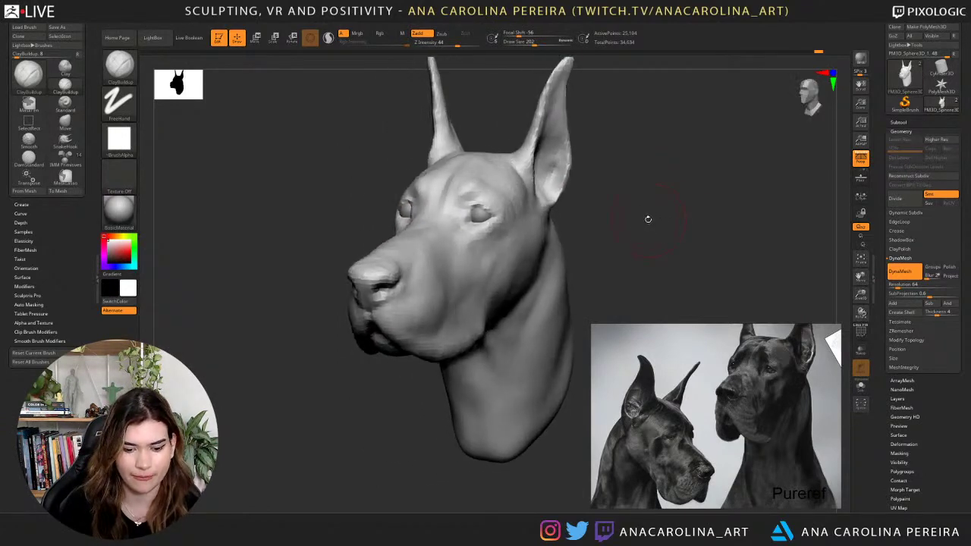
{"action": "key", "text": "b"}
{"action": "key", "text": "d"}
{"action": "key", "text": "s"}
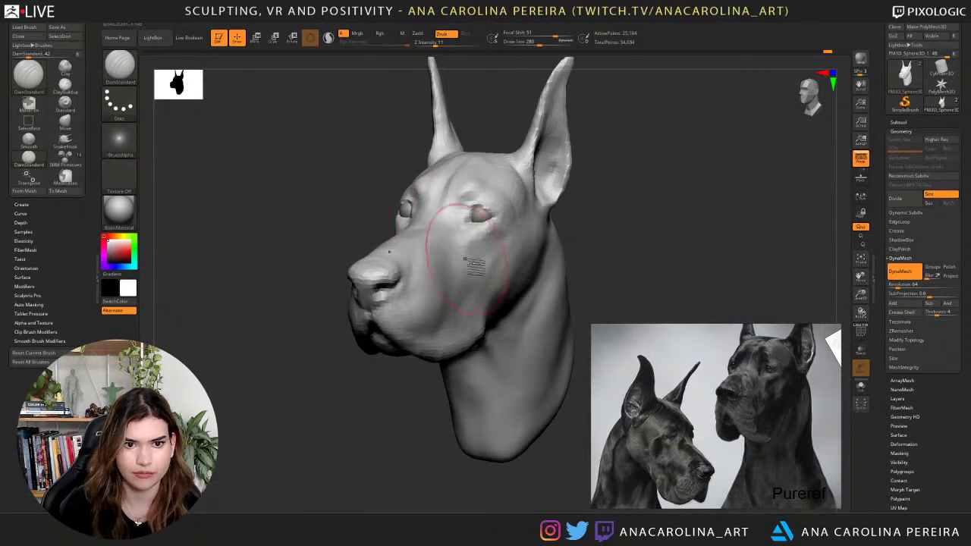
{"action": "right_click_drag", "start_coordinate": [447, 218], "coordinate": [638, 220]}
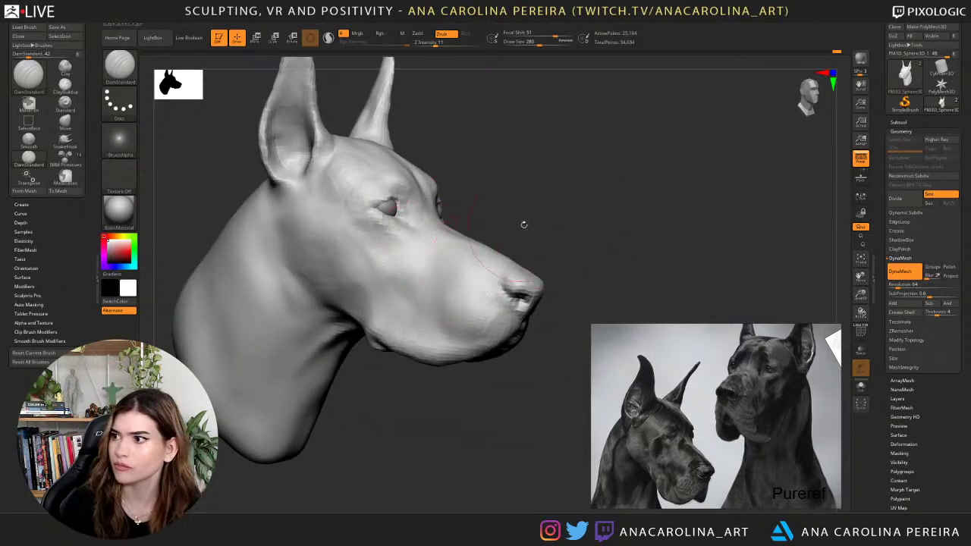
{"action": "mouse_move", "coordinate": [522, 223]}
{"action": "right_mouse_down"}
{"action": "mouse_move", "coordinate": [572, 167]}
{"action": "mouse_move", "coordinate": [599, 196]}
{"action": "mouse_move", "coordinate": [596, 211]}
{"action": "mouse_move", "coordinate": [633, 200]}
{"action": "mouse_move", "coordinate": [600, 241]}
{"action": "mouse_move", "coordinate": [592, 236]}
{"action": "mouse_move", "coordinate": [600, 210]}
{"action": "mouse_move", "coordinate": [599, 223]}
{"action": "right_mouse_up"}
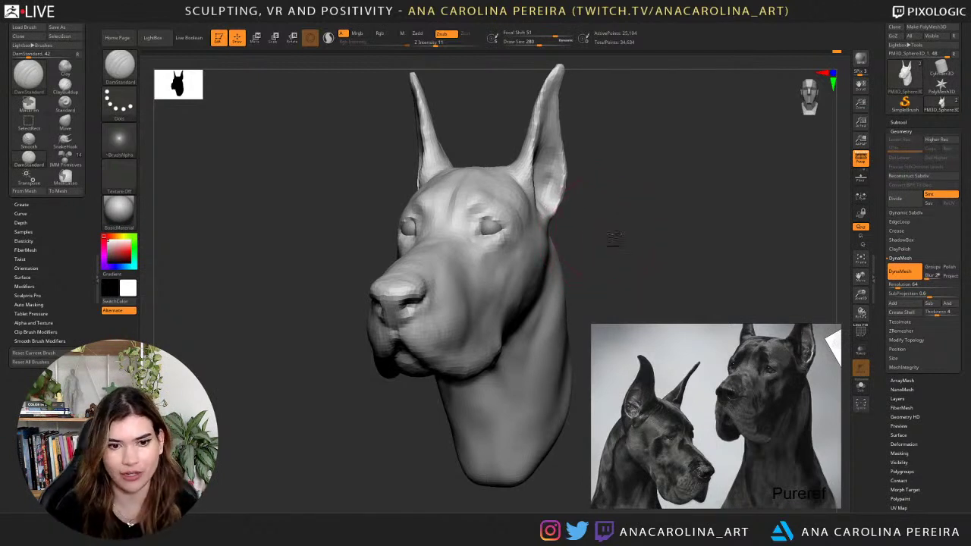
{"action": "mouse_move", "coordinate": [614, 239]}
{"action": "left_mouse_down"}
{"action": "mouse_move", "coordinate": [630, 234]}
{"action": "mouse_move", "coordinate": [609, 260]}
{"action": "mouse_move", "coordinate": [594, 260]}
{"action": "mouse_move", "coordinate": [601, 228]}
{"action": "left_mouse_up"}
Tighten the jowl edges on the underside of the muzzle with the Pinch brush at draw size 223.
{"action": "key", "text": "b"}
{"action": "key", "text": "p"}
{"action": "key", "text": "i"}
{"action": "key", "text": "space"}
{"action": "mouse_move", "coordinate": [434, 265]}
{"action": "left_mouse_down"}
{"action": "mouse_move", "coordinate": [425, 261]}
{"action": "mouse_move", "coordinate": [462, 290]}
{"action": "left_mouse_up"}
{"action": "key", "text": "space"}
{"action": "left_click_drag", "start_coordinate": [434, 247], "coordinate": [450, 290]}
{"action": "mouse_move", "coordinate": [581, 327]}
{"action": "left_mouse_down"}
{"action": "mouse_move", "coordinate": [544, 339]}
{"action": "mouse_move", "coordinate": [465, 337]}
{"action": "left_mouse_up"}
{"action": "left_click_drag", "start_coordinate": [531, 296], "coordinate": [580, 298]}
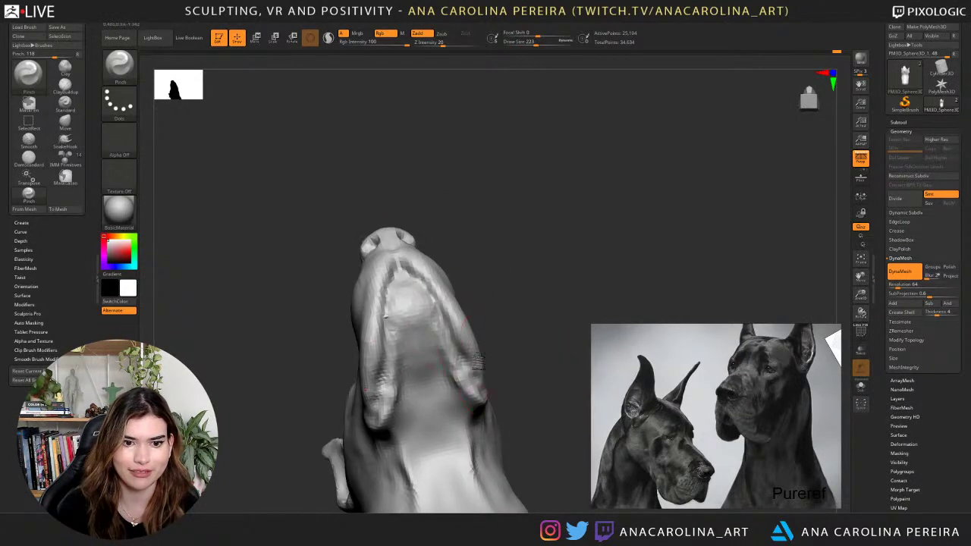
Sharpen the mouth corners and the folds where the jaw meets the throat with the Pinch brush.
{"action": "left_click_drag", "start_coordinate": [511, 313], "coordinate": [508, 392]}
{"action": "left_click_drag", "start_coordinate": [594, 313], "coordinate": [529, 309]}
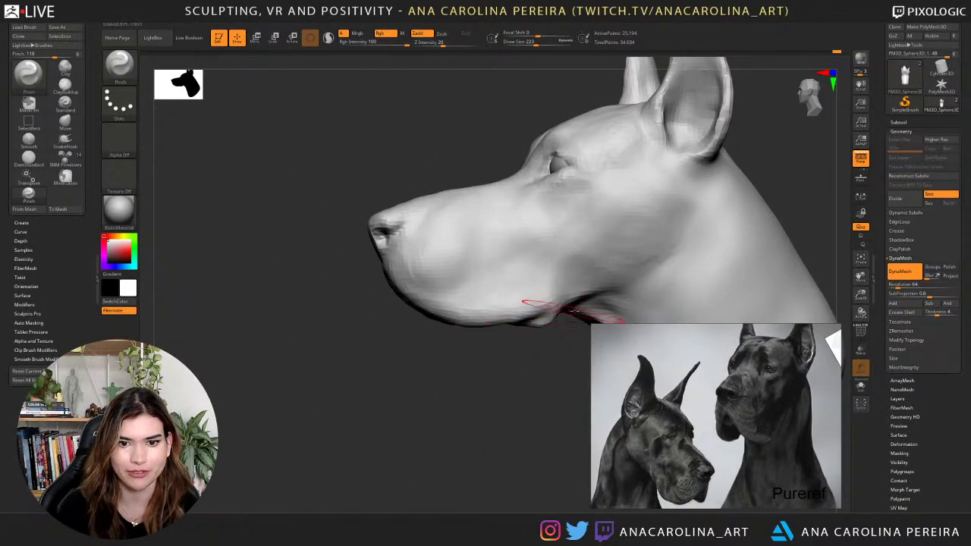
{"action": "left_click_drag", "start_coordinate": [556, 341], "coordinate": [431, 332], "text": "alt"}
{"action": "left_click_drag", "start_coordinate": [380, 368], "coordinate": [427, 336]}
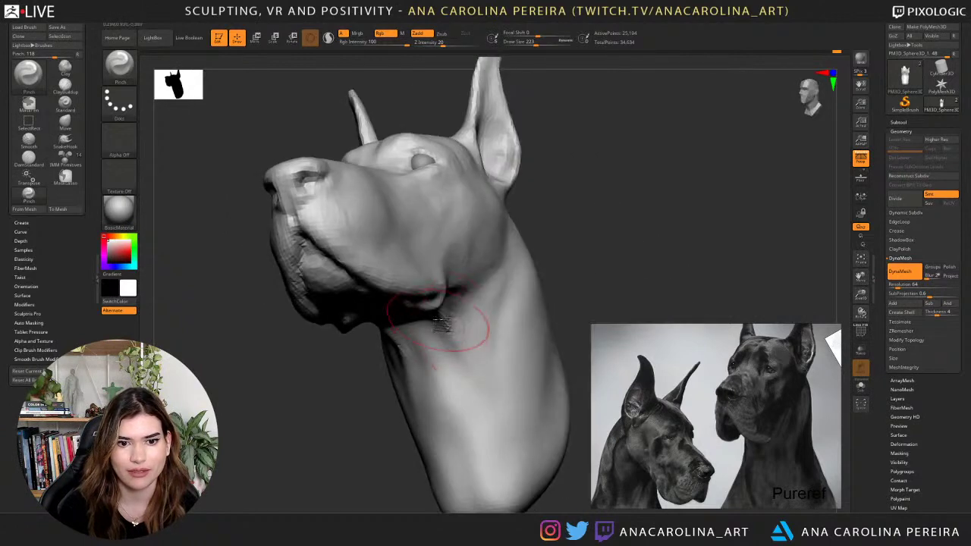
{"action": "mouse_move", "coordinate": [488, 407]}
{"action": "left_mouse_down"}
{"action": "mouse_move", "coordinate": [581, 252]}
{"action": "mouse_move", "coordinate": [425, 372]}
{"action": "left_mouse_up"}
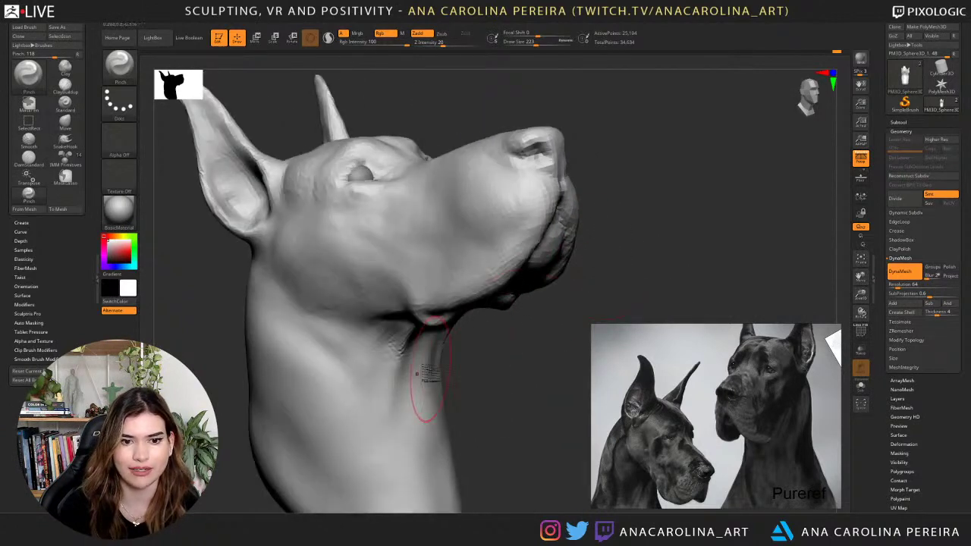
{"action": "mouse_move", "coordinate": [439, 434]}
{"action": "left_mouse_down"}
{"action": "mouse_move", "coordinate": [497, 330]}
{"action": "mouse_move", "coordinate": [466, 369]}
{"action": "mouse_move", "coordinate": [425, 373]}
{"action": "mouse_move", "coordinate": [447, 394]}
{"action": "mouse_move", "coordinate": [489, 328]}
{"action": "mouse_move", "coordinate": [420, 303]}
{"action": "left_mouse_up"}
{"action": "mouse_move", "coordinate": [535, 246]}
{"action": "left_mouse_down", "text": "alt"}
{"action": "mouse_move", "coordinate": [538, 258]}
{"action": "mouse_move", "coordinate": [525, 263]}
{"action": "left_mouse_up", "text": "alt"}
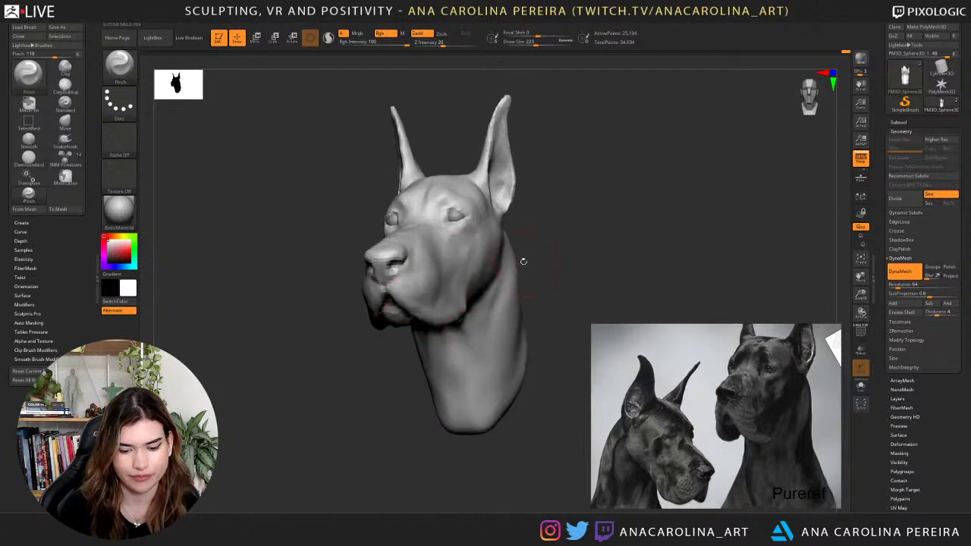
Reshape the jowl and lower cheek with the Move brush at draw size 305.
{"action": "key", "text": "b"}
{"action": "key", "text": "m"}
{"action": "key", "text": "v"}
{"action": "key", "text": "s"}
{"action": "left_click_drag", "start_coordinate": [462, 300], "coordinate": [466, 310]}
{"action": "key", "text": "space"}
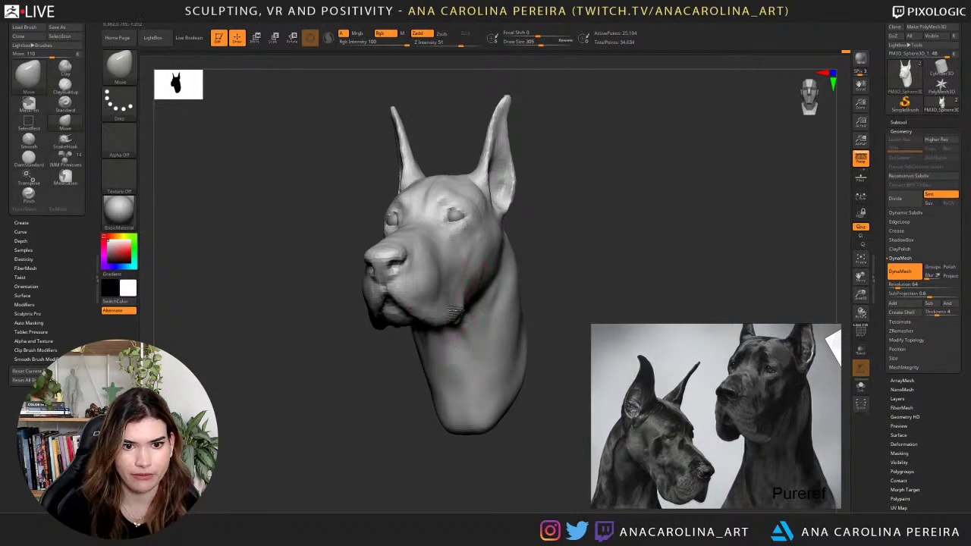
{"action": "right_click_drag", "start_coordinate": [472, 304], "coordinate": [442, 403]}
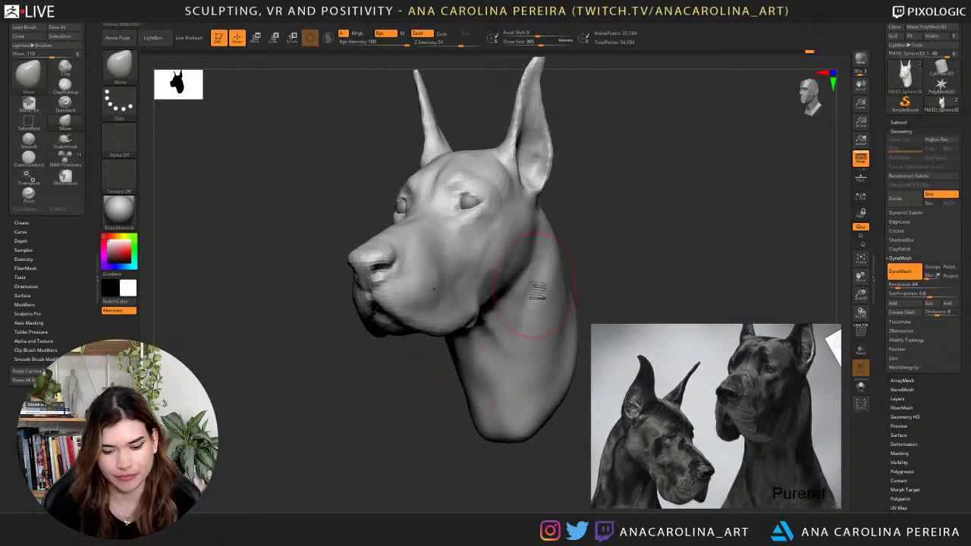
Build up the muzzle side and jowl with the ClayBuildup brush at draw size 202.
{"action": "key", "text": "b"}
{"action": "key", "text": "c"}
{"action": "key", "text": "b"}
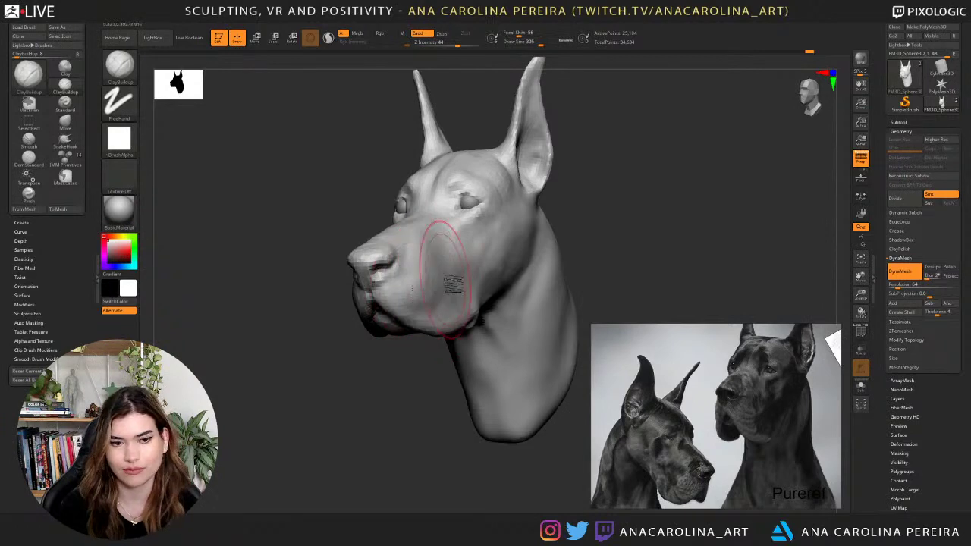
{"action": "key", "text": "s"}
{"action": "left_click_drag", "start_coordinate": [445, 281], "coordinate": [430, 281]}
{"action": "left_click_drag", "start_coordinate": [612, 229], "coordinate": [561, 224]}
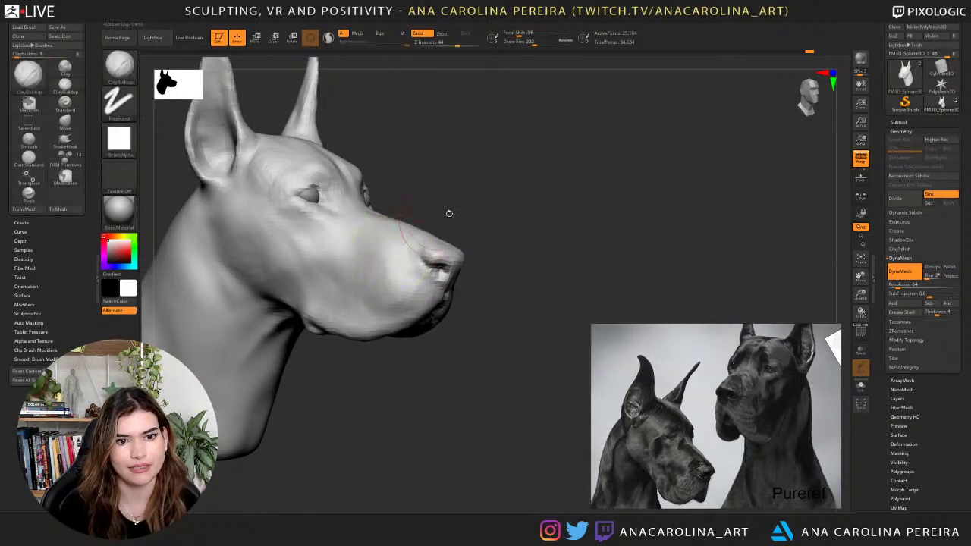
{"action": "mouse_move", "coordinate": [449, 213]}
{"action": "left_mouse_down"}
{"action": "mouse_move", "coordinate": [428, 217]}
{"action": "mouse_move", "coordinate": [455, 227]}
{"action": "left_mouse_up"}
{"action": "left_click_drag", "start_coordinate": [481, 258], "coordinate": [485, 285], "text": "shift"}
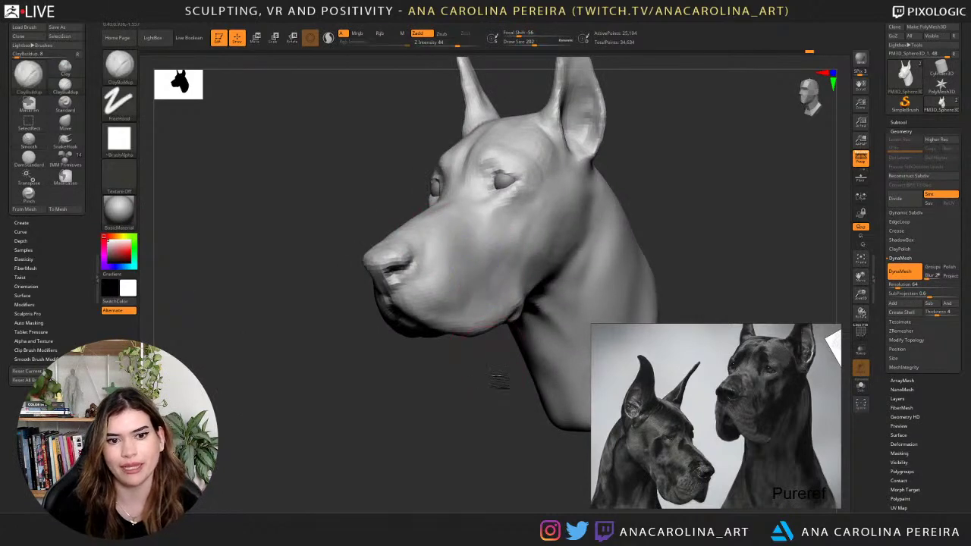
Refine the muzzle and smooth the transition from the cheek to the jaw.
{"action": "left_click_drag", "start_coordinate": [501, 384], "coordinate": [525, 362]}
{"action": "mouse_move", "coordinate": [494, 185]}
{"action": "left_mouse_down"}
{"action": "mouse_move", "coordinate": [597, 177]}
{"action": "mouse_move", "coordinate": [481, 191]}
{"action": "mouse_move", "coordinate": [488, 210]}
{"action": "left_mouse_up"}
{"action": "left_click_drag", "start_coordinate": [558, 244], "coordinate": [610, 216]}
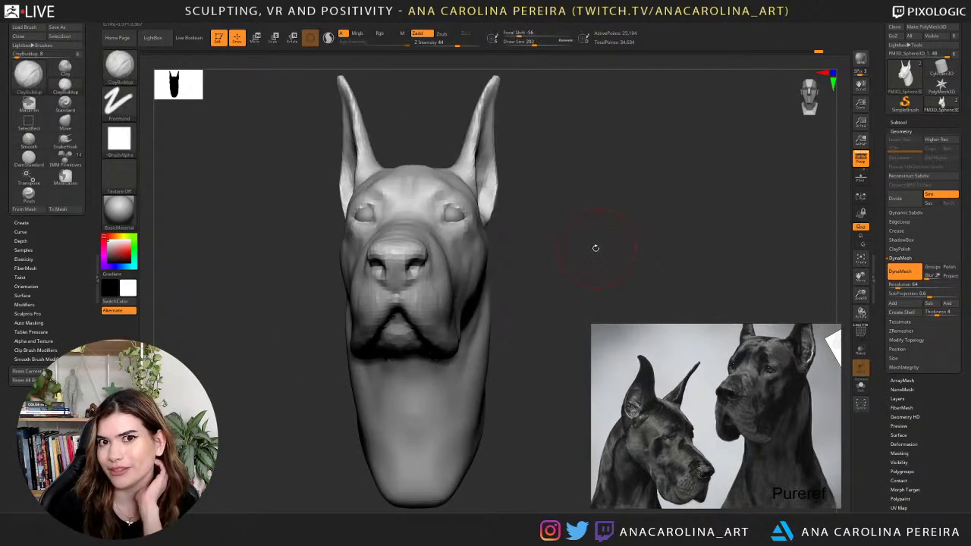
{"action": "mouse_move", "coordinate": [597, 257]}
{"action": "left_mouse_down"}
{"action": "mouse_move", "coordinate": [566, 251]}
{"action": "mouse_move", "coordinate": [590, 271]}
{"action": "mouse_move", "coordinate": [559, 265]}
{"action": "mouse_move", "coordinate": [466, 321]}
{"action": "left_mouse_up"}
{"action": "key", "text": "shift"}
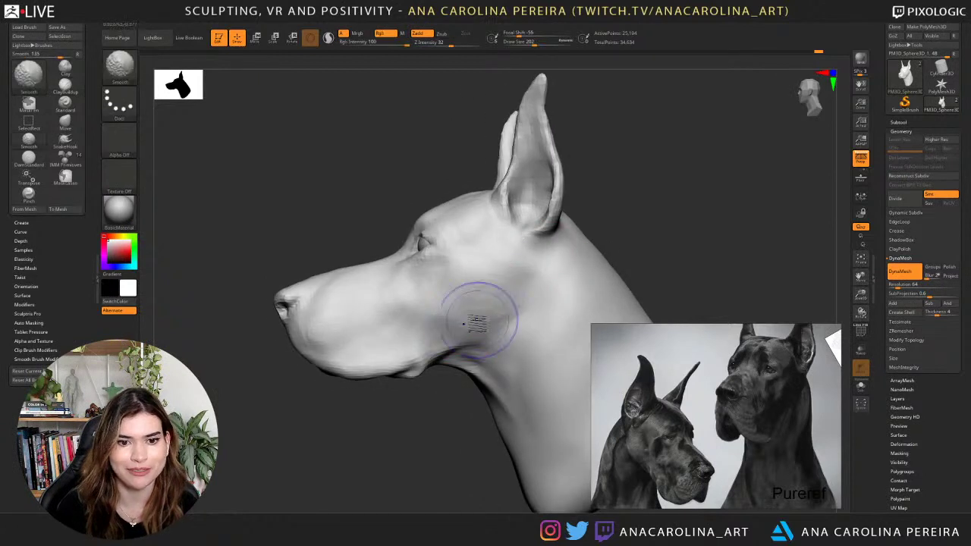
{"action": "key", "text": "ctrl"}
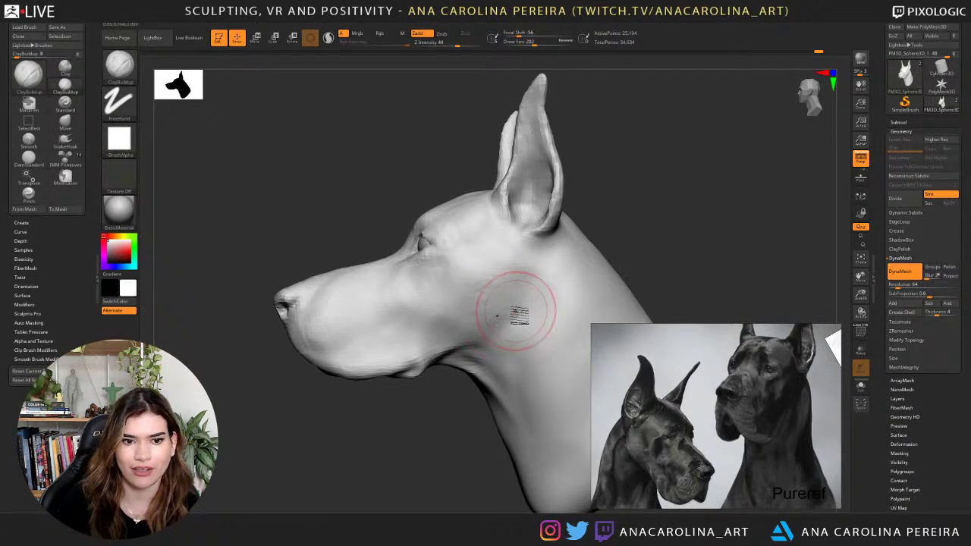
{"action": "scroll", "coordinate": [669, 463], "scroll_direction": "down", "scroll_amount": 4}
{"action": "scroll", "coordinate": [784, 437], "scroll_direction": "up", "scroll_amount": 3}
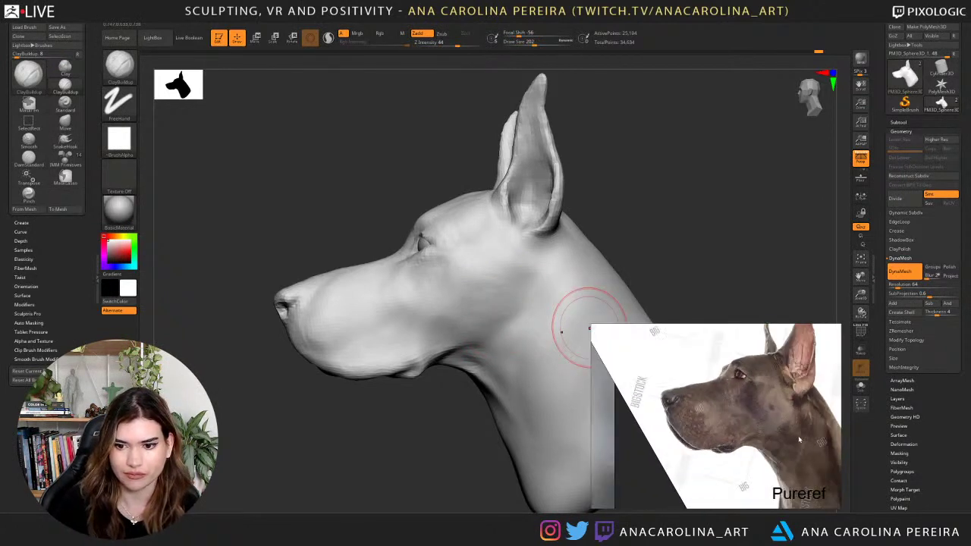
{"action": "left_click_drag", "start_coordinate": [691, 199], "coordinate": [652, 187], "text": "alt"}
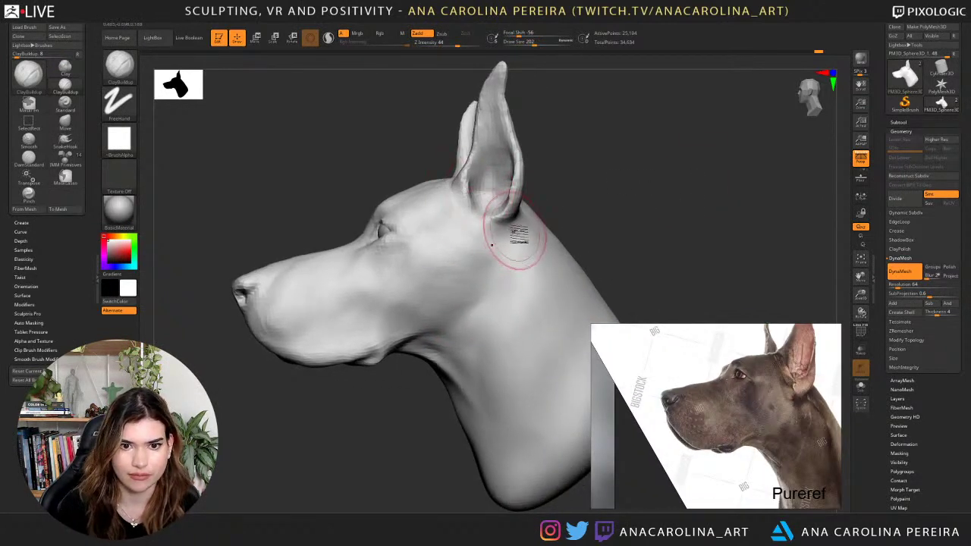
{"action": "key", "text": "b"}
{"action": "key", "text": "m"}
{"action": "key", "text": "v"}
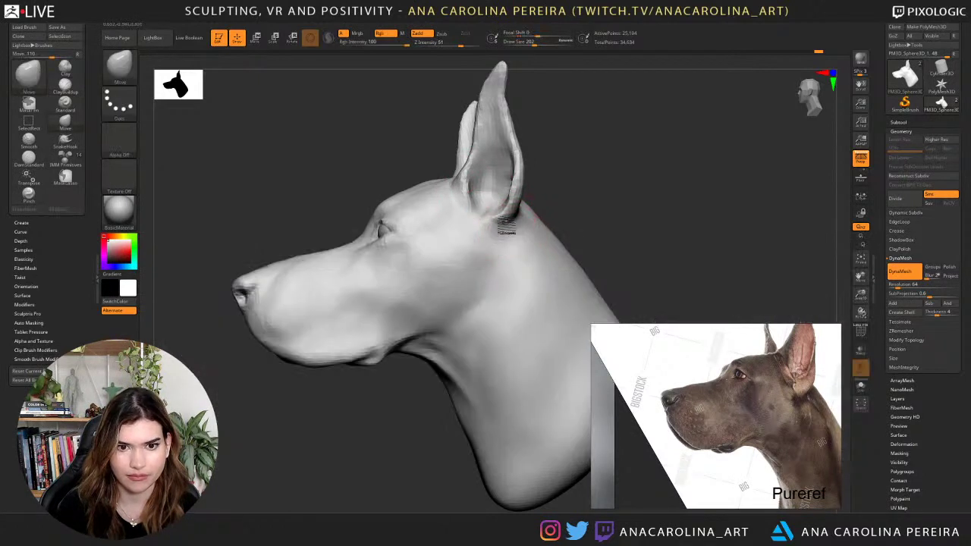
{"action": "mouse_move", "coordinate": [507, 238]}
{"action": "left_mouse_down"}
{"action": "mouse_move", "coordinate": [512, 246]}
{"action": "mouse_move", "coordinate": [487, 216]}
{"action": "left_mouse_up"}
{"action": "key", "text": "s"}
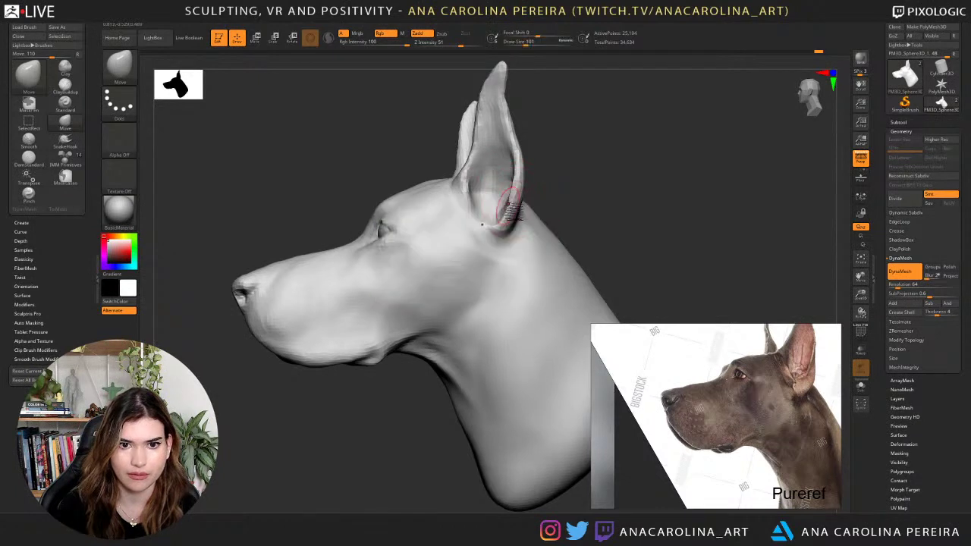
{"action": "right_click_drag", "start_coordinate": [513, 202], "coordinate": [502, 218]}
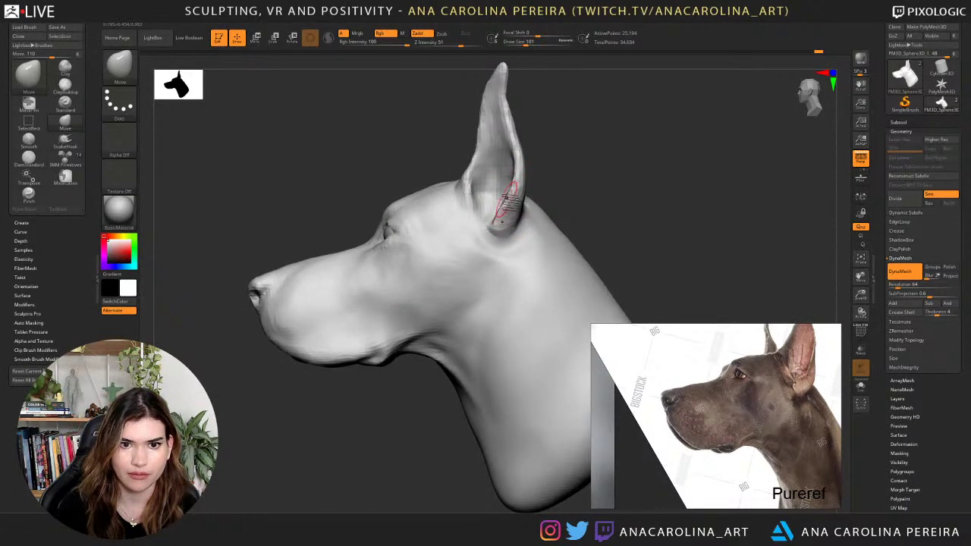
{"action": "left_click_drag", "start_coordinate": [513, 182], "coordinate": [515, 172]}
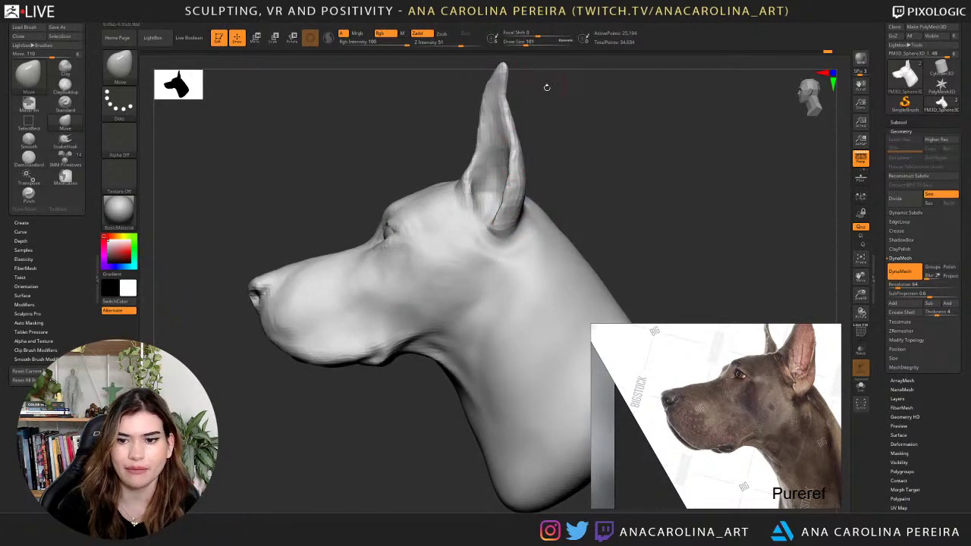
{"action": "left_click_drag", "start_coordinate": [594, 171], "coordinate": [595, 176], "text": "shift"}
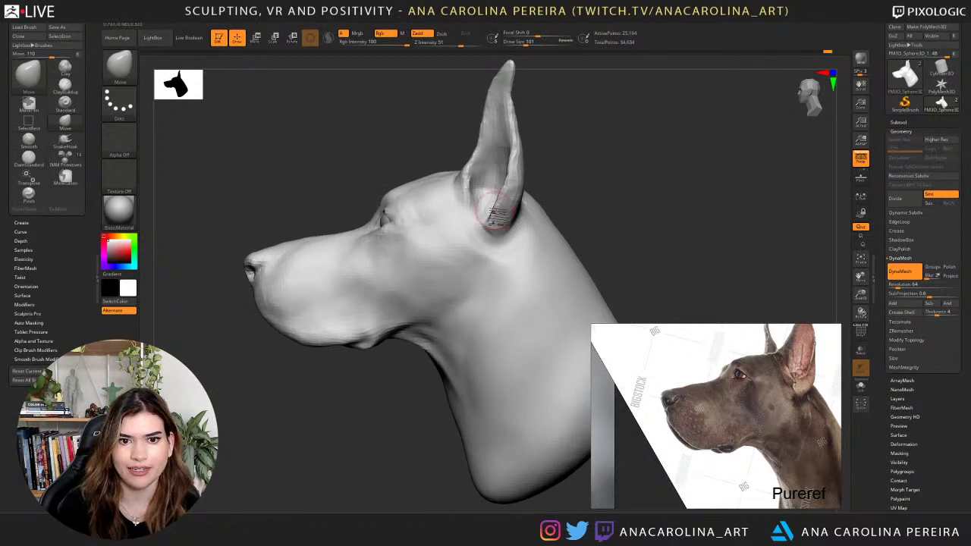
Smooth the ear's rear edge and adjust where the front of the ear meets the skull.
{"action": "key", "text": "shift"}
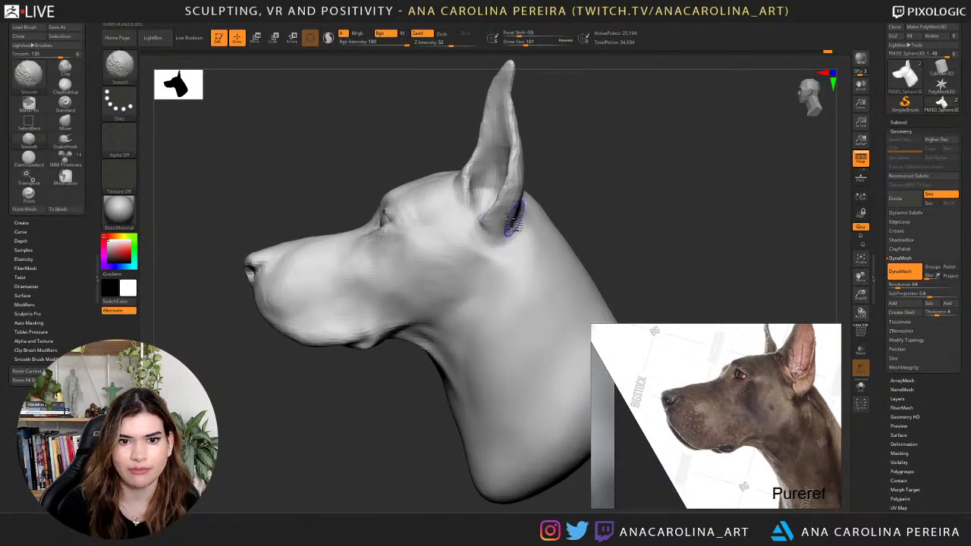
{"action": "left_click_drag", "start_coordinate": [514, 220], "coordinate": [514, 154], "text": "shift"}
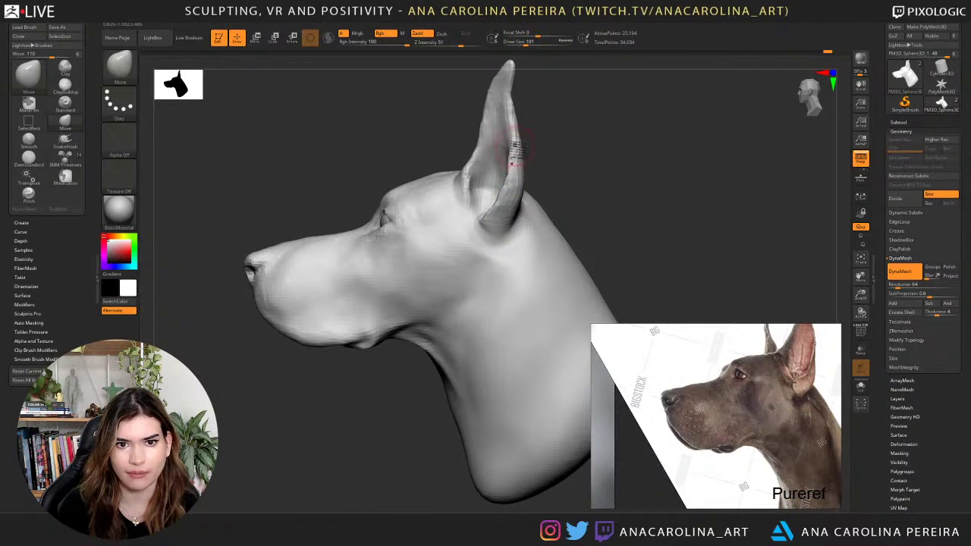
{"action": "left_click_drag", "start_coordinate": [569, 180], "coordinate": [583, 229], "text": "alt"}
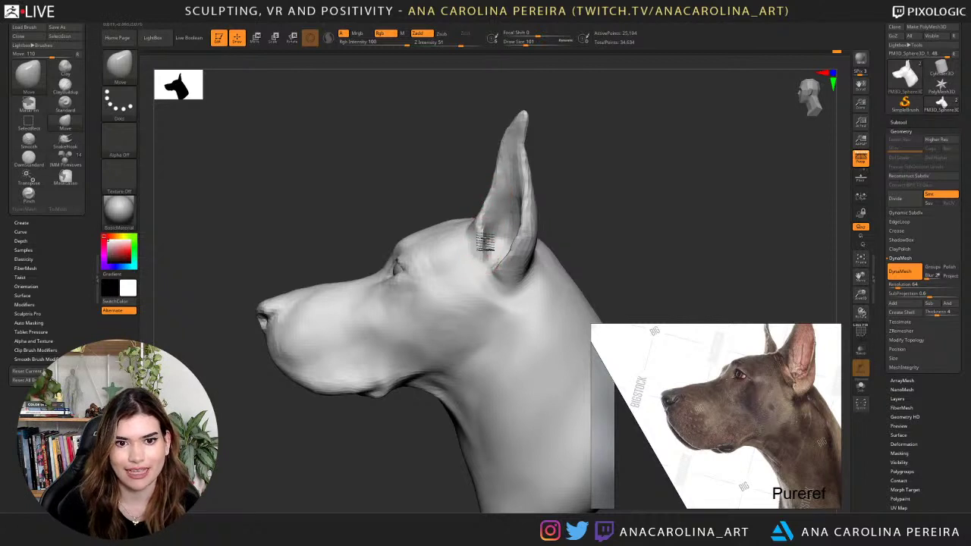
{"action": "mouse_move", "coordinate": [477, 182]}
{"action": "left_mouse_down"}
{"action": "mouse_move", "coordinate": [529, 216]}
{"action": "mouse_move", "coordinate": [478, 224]}
{"action": "left_mouse_up"}
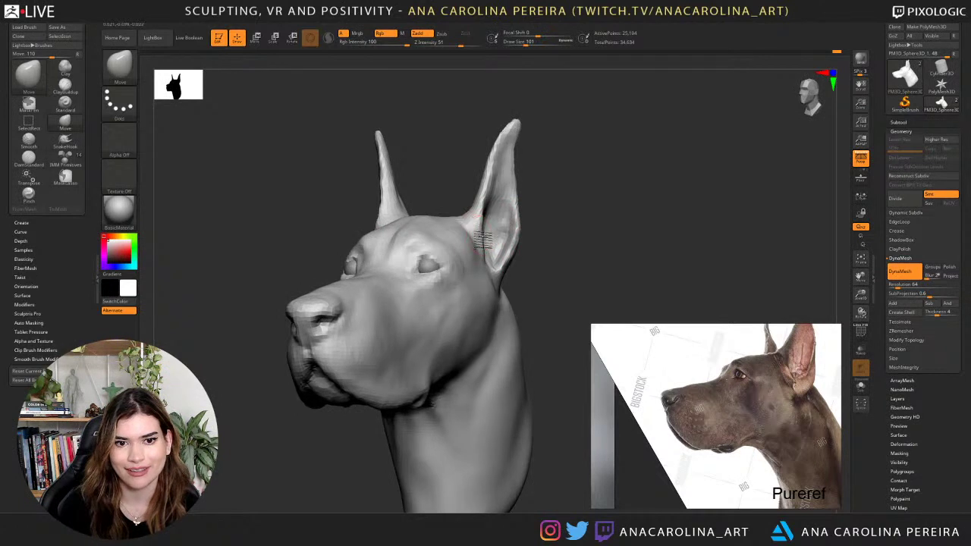
Turn the bust to profile and frame the brown Great Dane's ear closely in the reference board.
{"action": "mouse_move", "coordinate": [580, 207]}
{"action": "right_mouse_down"}
{"action": "mouse_move", "coordinate": [570, 206]}
{"action": "mouse_move", "coordinate": [596, 218]}
{"action": "right_mouse_up"}
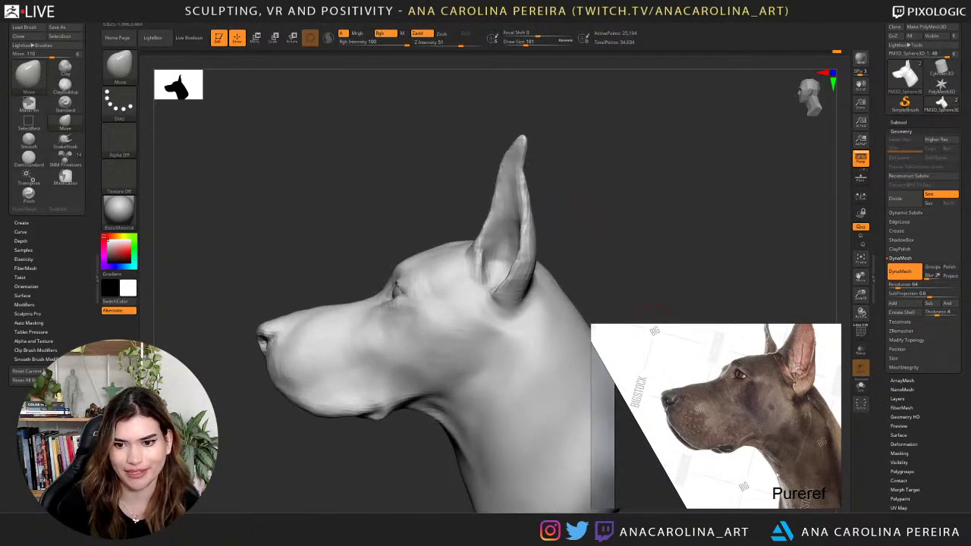
{"action": "middle_click_drag", "start_coordinate": [778, 476], "coordinate": [727, 510]}
{"action": "scroll", "coordinate": [735, 494], "scroll_direction": "up", "scroll_amount": 2}
{"action": "middle_click_drag", "start_coordinate": [789, 383], "coordinate": [793, 429]}
{"action": "scroll", "coordinate": [793, 429], "scroll_direction": "down", "scroll_amount": 2}
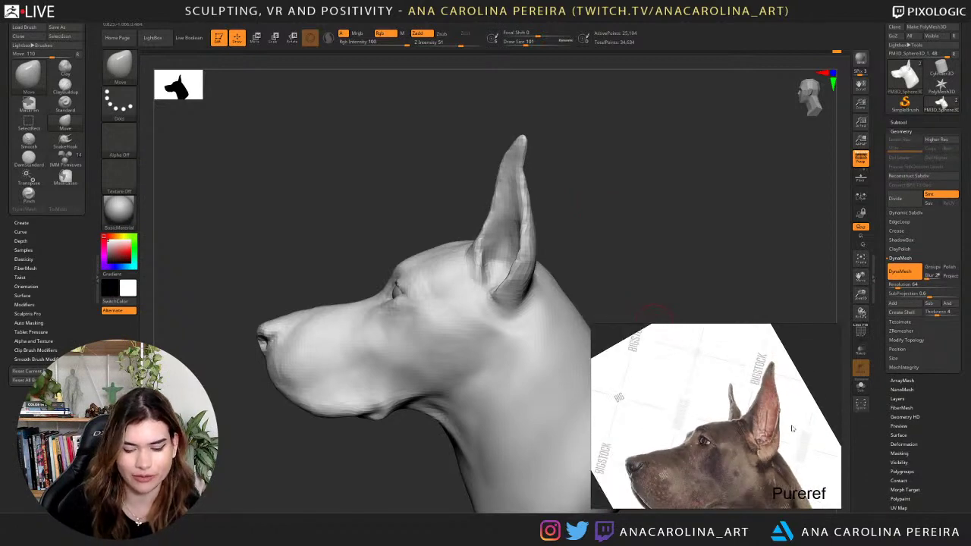
{"action": "scroll", "coordinate": [791, 428], "scroll_direction": "up", "scroll_amount": 2}
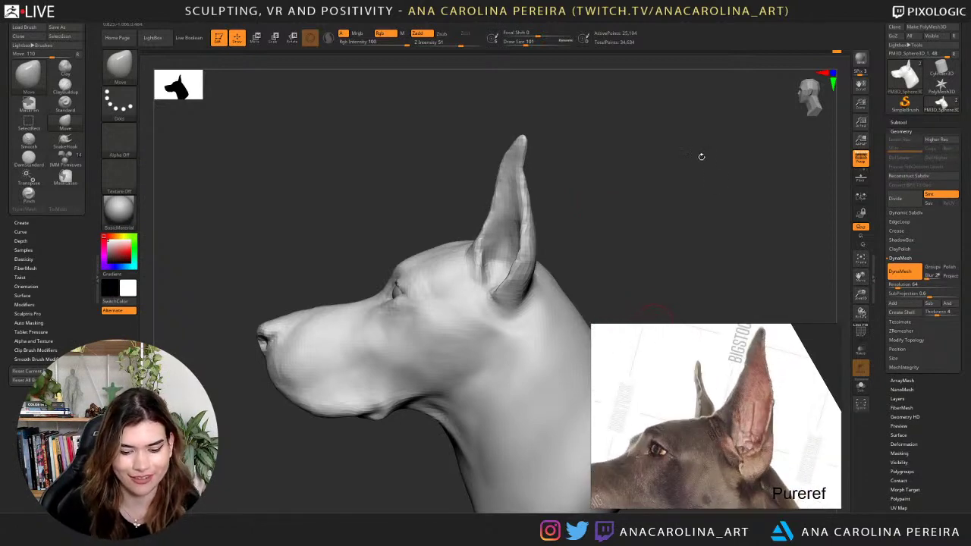
Build up the inside of the ear with ClayBuildup at draw size 145 and check the bust from both sides.
{"action": "key", "text": "b"}
{"action": "key", "text": "c"}
{"action": "key", "text": "b"}
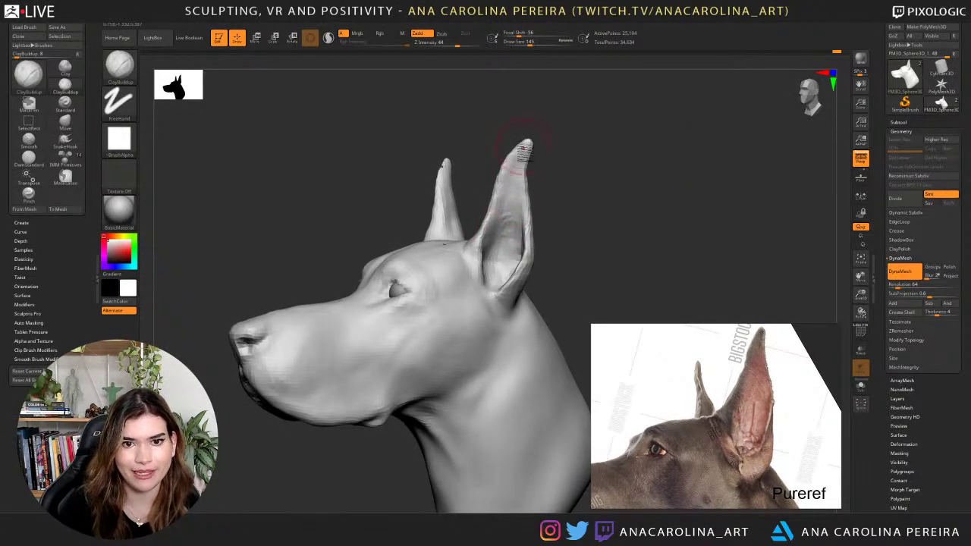
{"action": "mouse_move", "coordinate": [501, 234]}
{"action": "left_mouse_down"}
{"action": "mouse_move", "coordinate": [507, 246]}
{"action": "mouse_move", "coordinate": [524, 228]}
{"action": "mouse_move", "coordinate": [521, 243]}
{"action": "mouse_move", "coordinate": [516, 199]}
{"action": "mouse_move", "coordinate": [504, 274]}
{"action": "mouse_move", "coordinate": [492, 277]}
{"action": "mouse_move", "coordinate": [522, 203]}
{"action": "mouse_move", "coordinate": [625, 226]}
{"action": "mouse_move", "coordinate": [560, 206]}
{"action": "left_mouse_up"}
{"action": "key", "text": "f"}
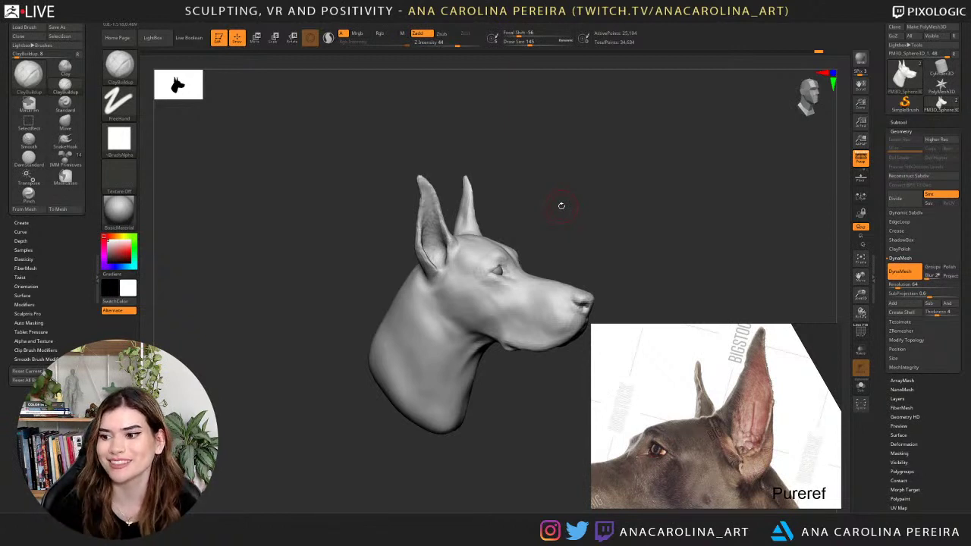
{"action": "left_click_drag", "start_coordinate": [621, 256], "coordinate": [597, 183]}
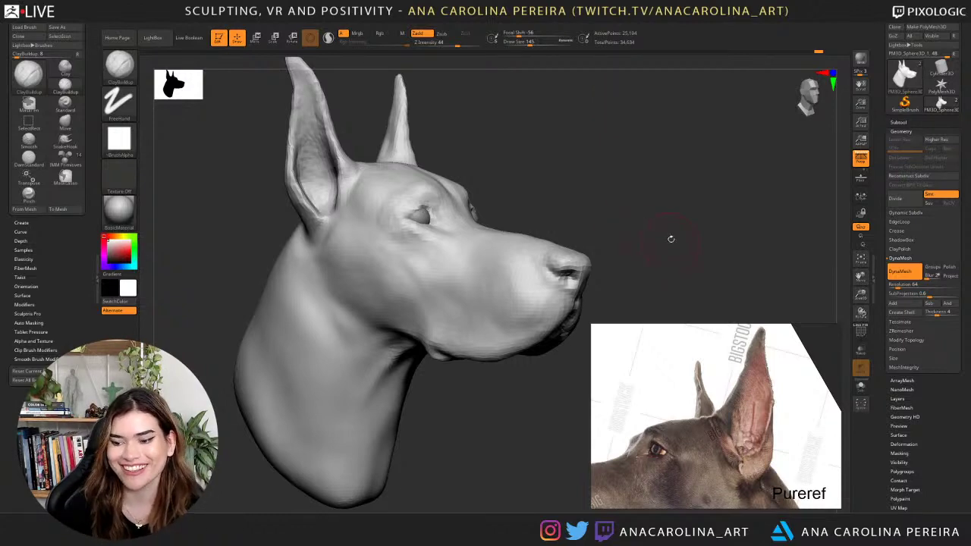
{"action": "mouse_move", "coordinate": [671, 239]}
{"action": "left_mouse_down"}
{"action": "mouse_move", "coordinate": [653, 231]}
{"action": "mouse_move", "coordinate": [691, 219]}
{"action": "left_mouse_up"}
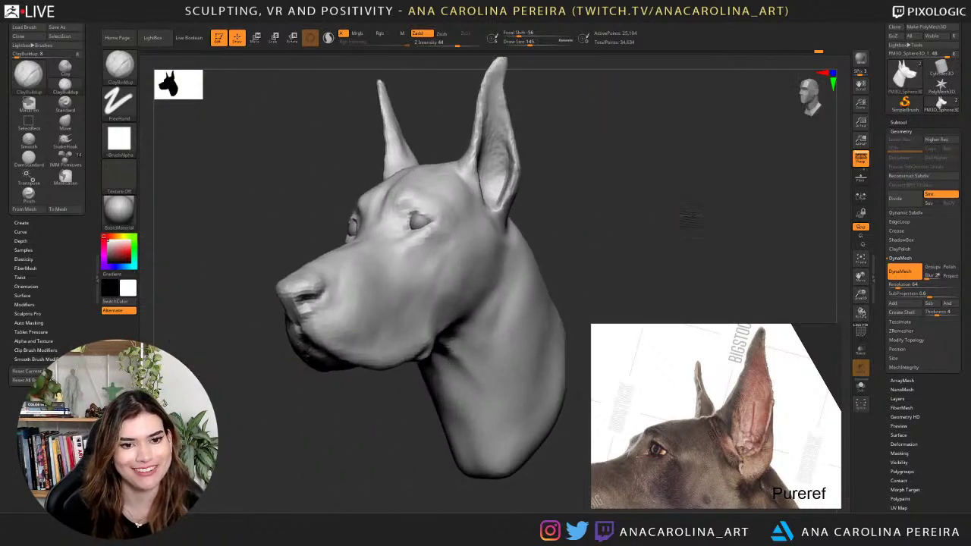
Adjust the neck and overall head silhouette with the Move brush, enlarging its draw size from 415 to 476.
{"action": "key", "text": "b"}
{"action": "key", "text": "m"}
{"action": "key", "text": "v"}
{"action": "mouse_move", "coordinate": [642, 222]}
{"action": "left_mouse_down"}
{"action": "mouse_move", "coordinate": [629, 231]}
{"action": "mouse_move", "coordinate": [592, 223]}
{"action": "mouse_move", "coordinate": [596, 211]}
{"action": "mouse_move", "coordinate": [552, 228]}
{"action": "mouse_move", "coordinate": [562, 234]}
{"action": "left_mouse_up"}
{"action": "right_click", "coordinate": [624, 227]}
{"action": "right_click", "coordinate": [585, 208]}
{"action": "left_click_drag", "start_coordinate": [617, 258], "coordinate": [555, 274]}
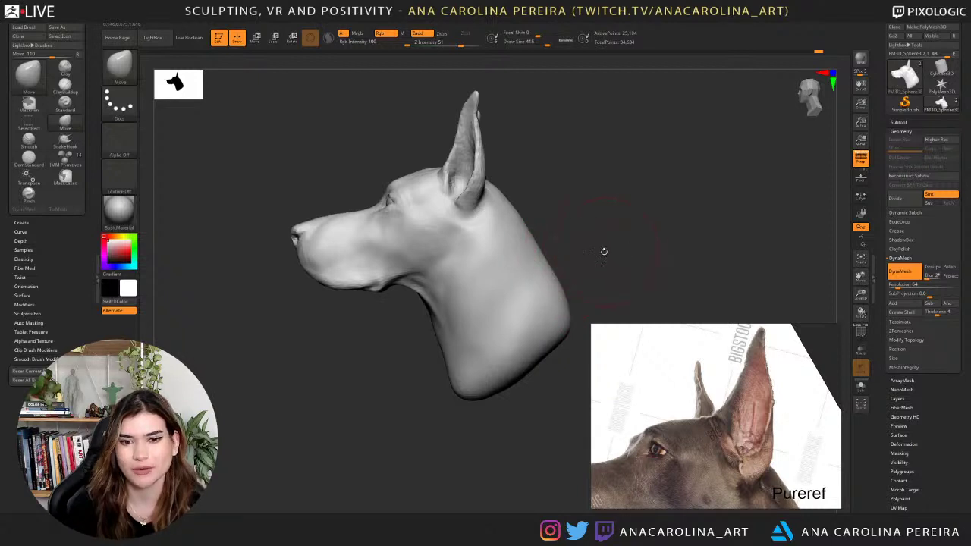
{"action": "key", "text": "space"}
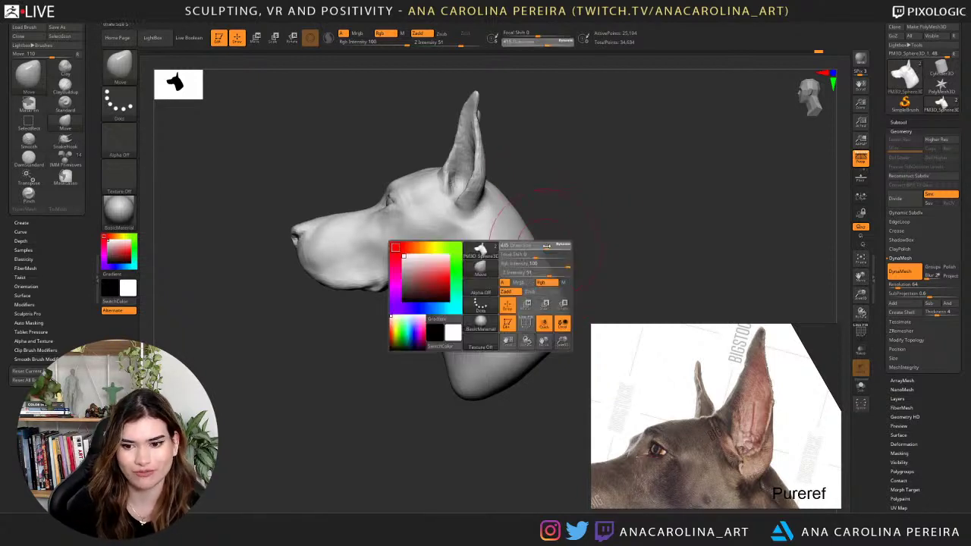
{"action": "left_click_drag", "start_coordinate": [545, 253], "coordinate": [550, 253]}
{"action": "left_click_drag", "start_coordinate": [600, 275], "coordinate": [626, 264]}
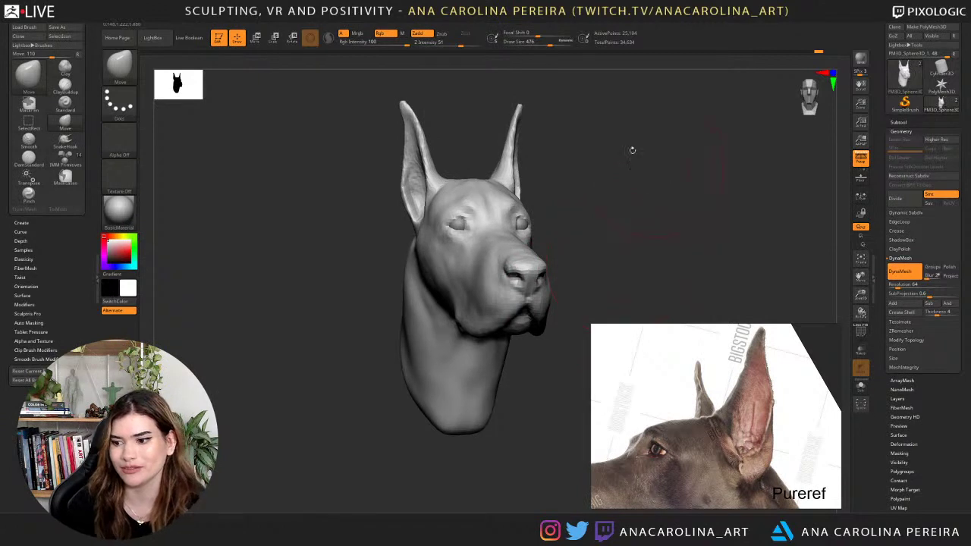
Bring the front-facing grey Great Dane photo into close view in the reference board.
{"action": "scroll", "coordinate": [701, 378], "scroll_direction": "down", "scroll_amount": 3}
{"action": "scroll", "coordinate": [703, 379], "scroll_direction": "down", "scroll_amount": 3}
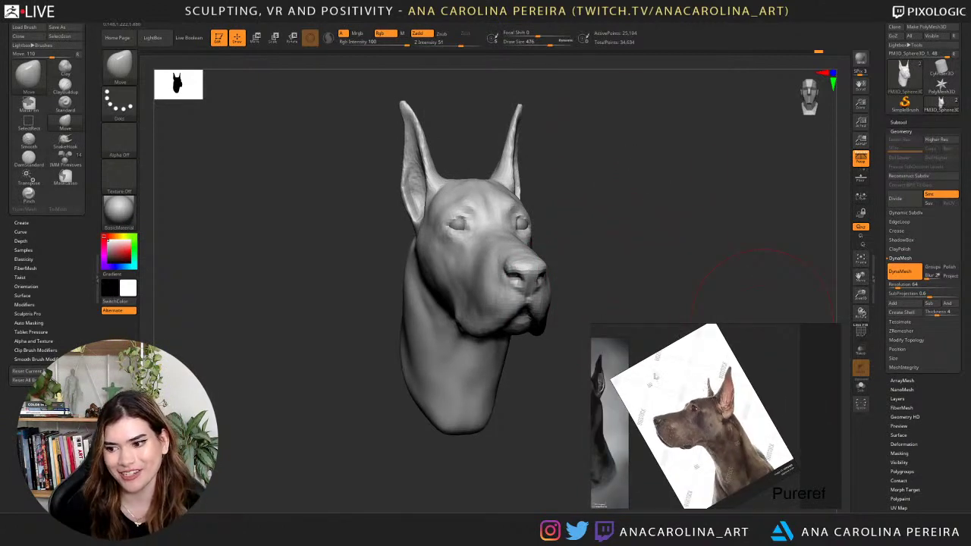
{"action": "middle_click_drag", "start_coordinate": [615, 410], "coordinate": [818, 431]}
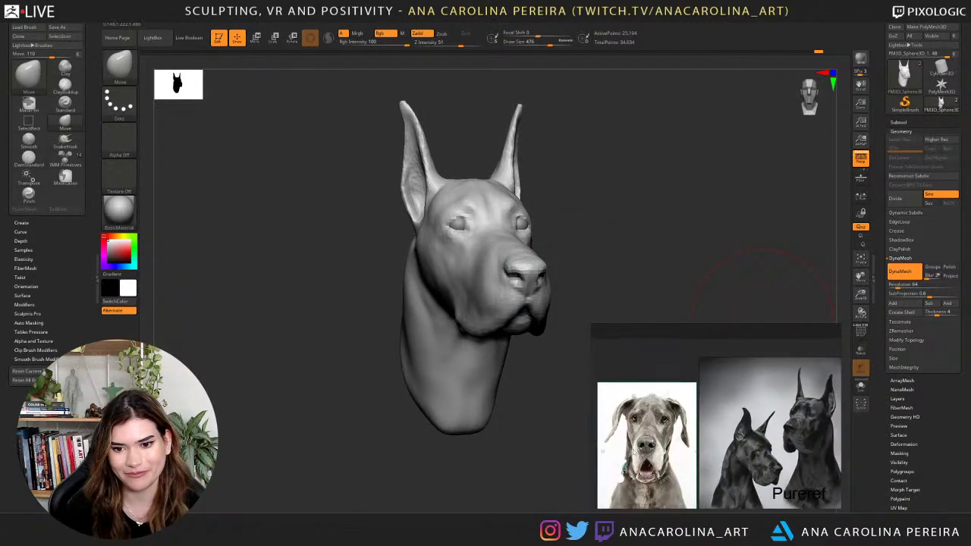
{"action": "scroll", "coordinate": [658, 428], "scroll_direction": "up", "scroll_amount": 2}
{"action": "double_click", "coordinate": [659, 429]}
Work on the forehead and brow from the front with the DamStandard brush at draw size 305.
{"action": "mouse_move", "coordinate": [687, 303]}
{"action": "left_mouse_down"}
{"action": "mouse_move", "coordinate": [661, 199]}
{"action": "mouse_move", "coordinate": [703, 246]}
{"action": "mouse_move", "coordinate": [660, 224]}
{"action": "left_mouse_up"}
{"action": "key", "text": "b"}
{"action": "key", "text": "d"}
{"action": "key", "text": "s"}
{"action": "key", "text": "space"}
{"action": "left_click_drag", "start_coordinate": [660, 226], "coordinate": [678, 232]}
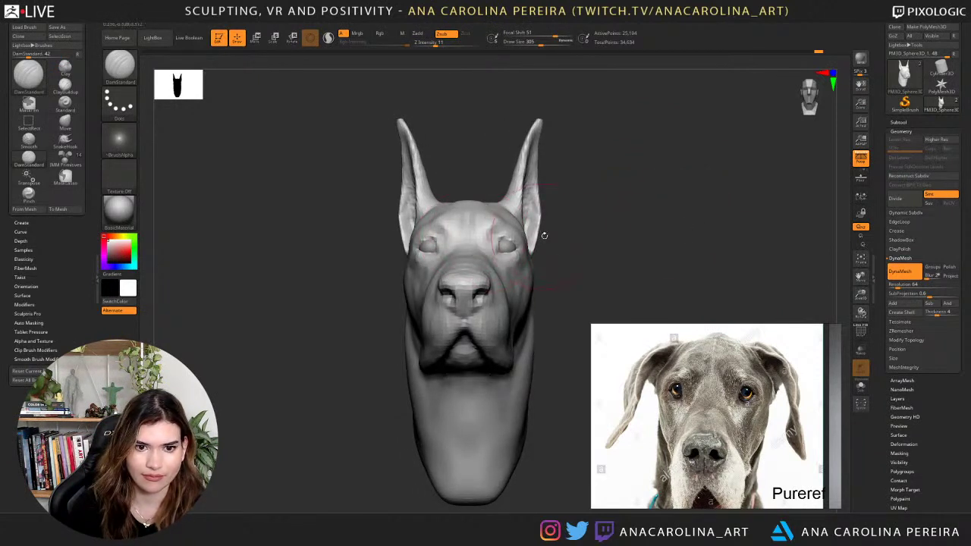
Build up the forehead and the brow between the eyes with ClayBuildup at draw size 182.
{"action": "key", "text": "b"}
{"action": "key", "text": "c"}
{"action": "key", "text": "b"}
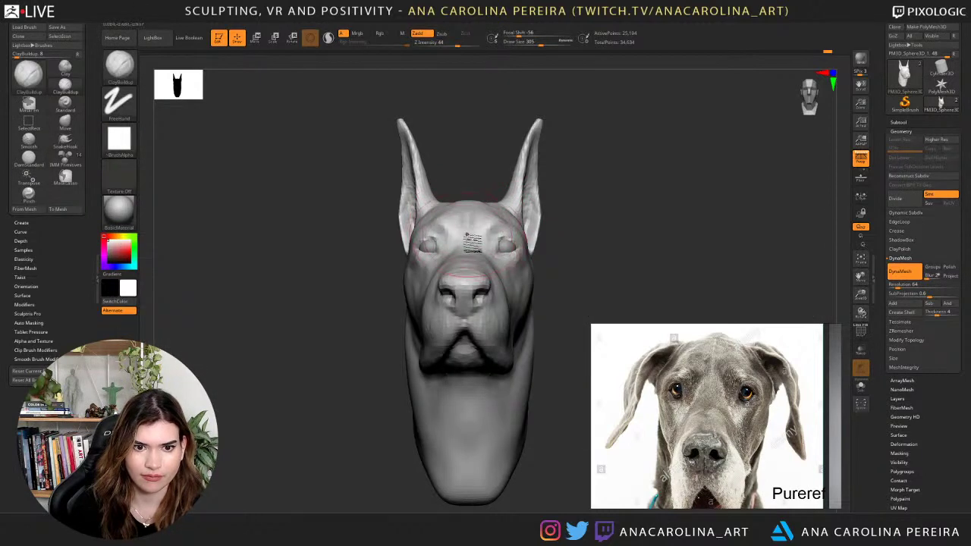
{"action": "key", "text": "space"}
{"action": "mouse_move", "coordinate": [560, 226]}
{"action": "left_mouse_down"}
{"action": "mouse_move", "coordinate": [567, 263]}
{"action": "mouse_move", "coordinate": [467, 247]}
{"action": "left_mouse_up"}
{"action": "key", "text": "space"}
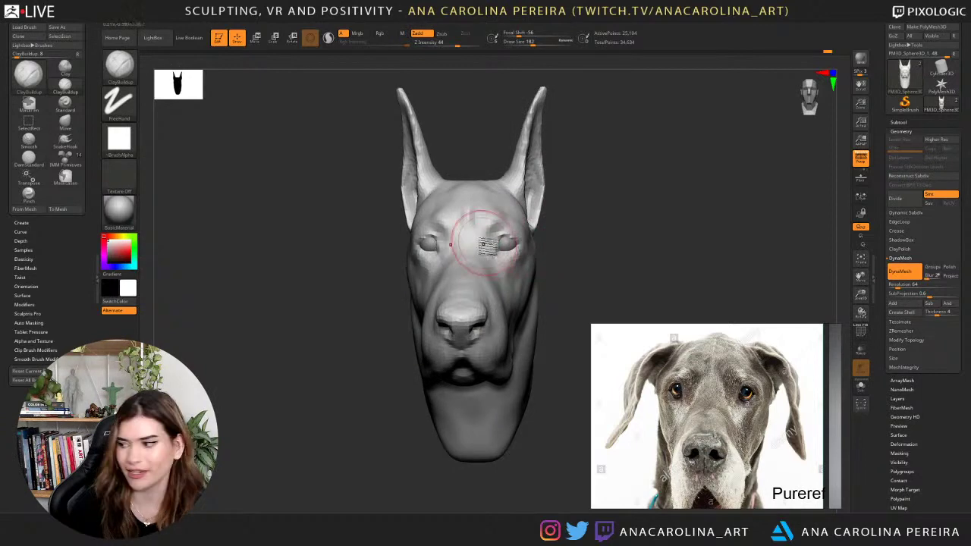
Define the creases of the brow, inner eyes and muzzle with DamStandard, reducing its draw size to 149.
{"action": "key", "text": "b"}
{"action": "key", "text": "d"}
{"action": "key", "text": "s"}
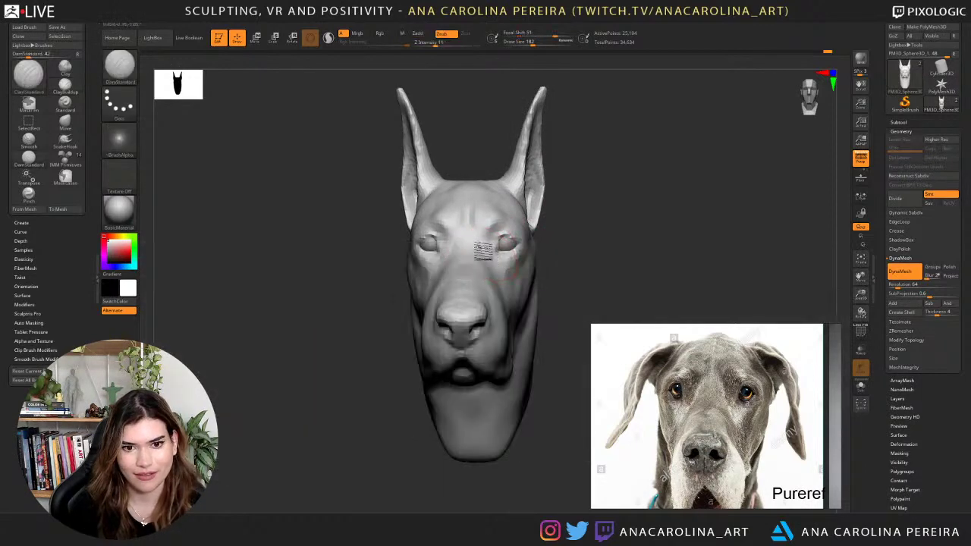
{"action": "mouse_move", "coordinate": [549, 256]}
{"action": "left_mouse_down"}
{"action": "mouse_move", "coordinate": [609, 225]}
{"action": "mouse_move", "coordinate": [571, 240]}
{"action": "mouse_move", "coordinate": [573, 252]}
{"action": "mouse_move", "coordinate": [549, 276]}
{"action": "mouse_move", "coordinate": [609, 251]}
{"action": "mouse_move", "coordinate": [570, 249]}
{"action": "left_mouse_up"}
{"action": "key", "text": "space"}
{"action": "key", "text": "space"}
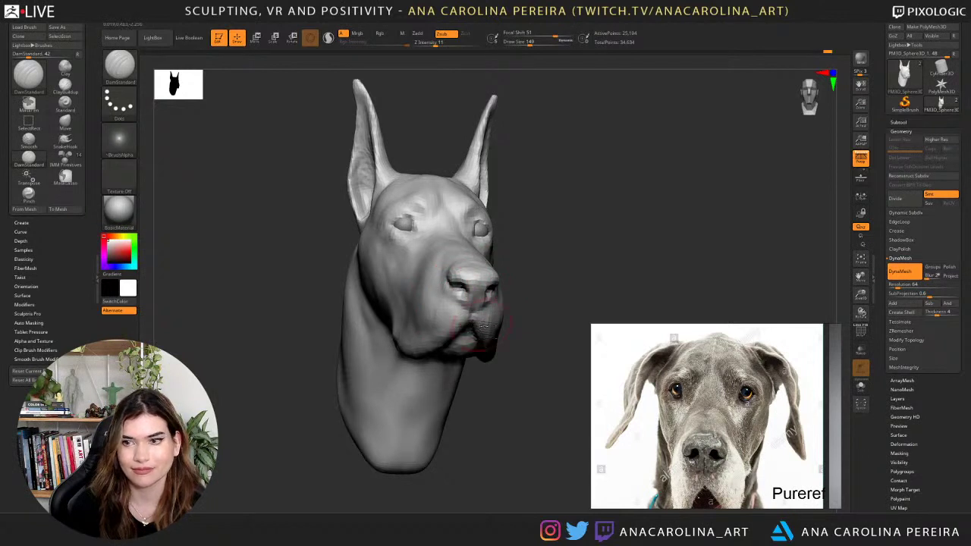
{"action": "left_click_drag", "start_coordinate": [560, 283], "coordinate": [552, 277]}
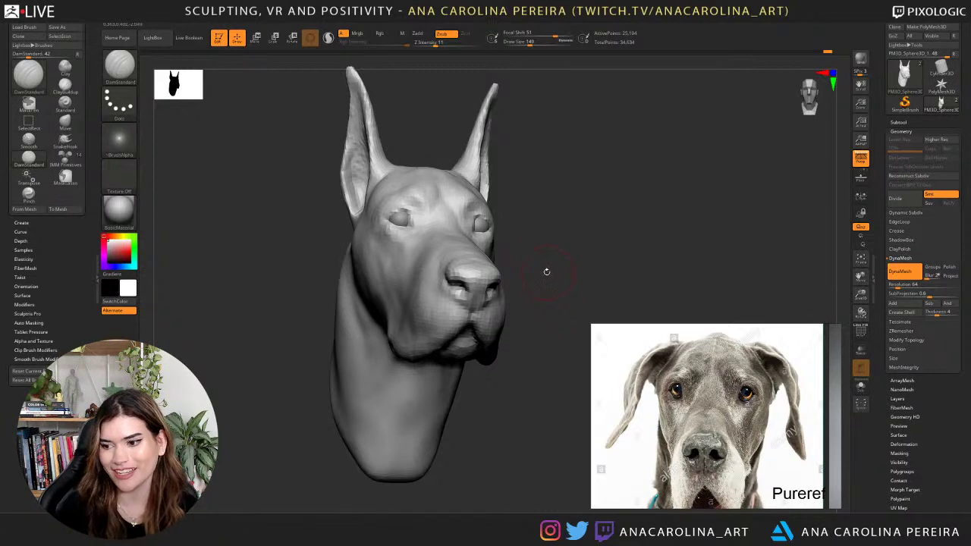
Select the Move brush and check the head from both three-quarter sides, in profile and from the front.
{"action": "left_click_drag", "start_coordinate": [539, 280], "coordinate": [570, 278]}
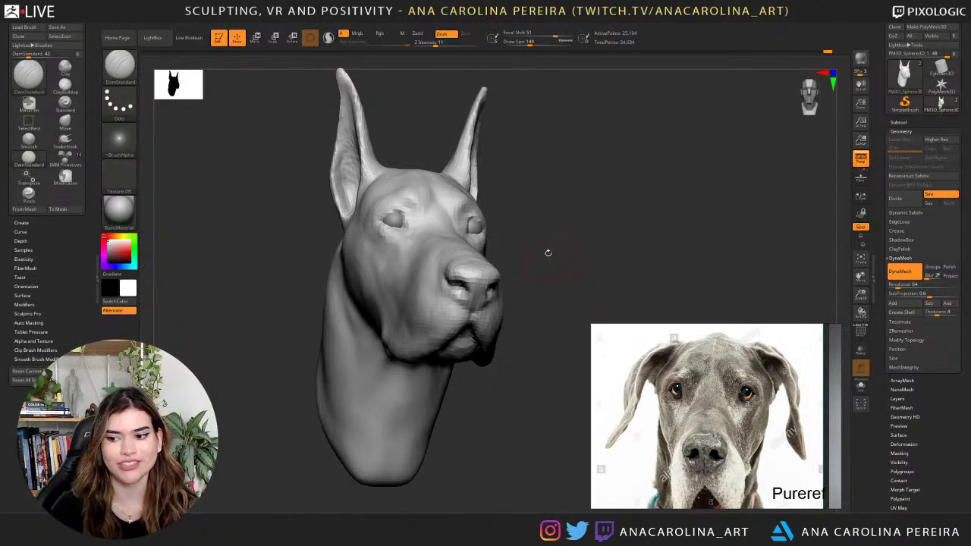
{"action": "mouse_move", "coordinate": [545, 235]}
{"action": "left_mouse_down"}
{"action": "mouse_move", "coordinate": [548, 254]}
{"action": "mouse_move", "coordinate": [501, 250]}
{"action": "mouse_move", "coordinate": [678, 238]}
{"action": "mouse_move", "coordinate": [672, 245]}
{"action": "mouse_move", "coordinate": [656, 224]}
{"action": "mouse_move", "coordinate": [647, 230]}
{"action": "left_mouse_up"}
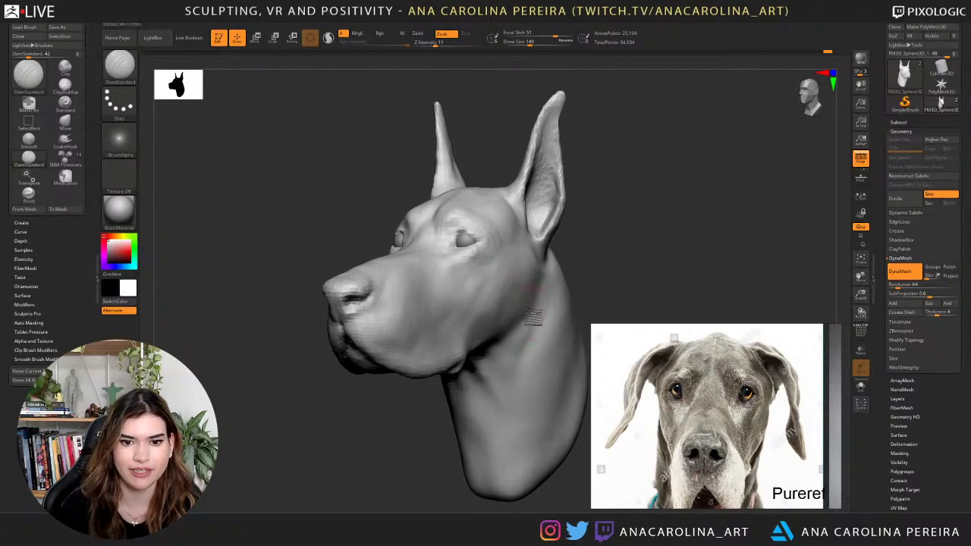
{"action": "key", "text": "b"}
{"action": "key", "text": "m"}
{"action": "key", "text": "v"}
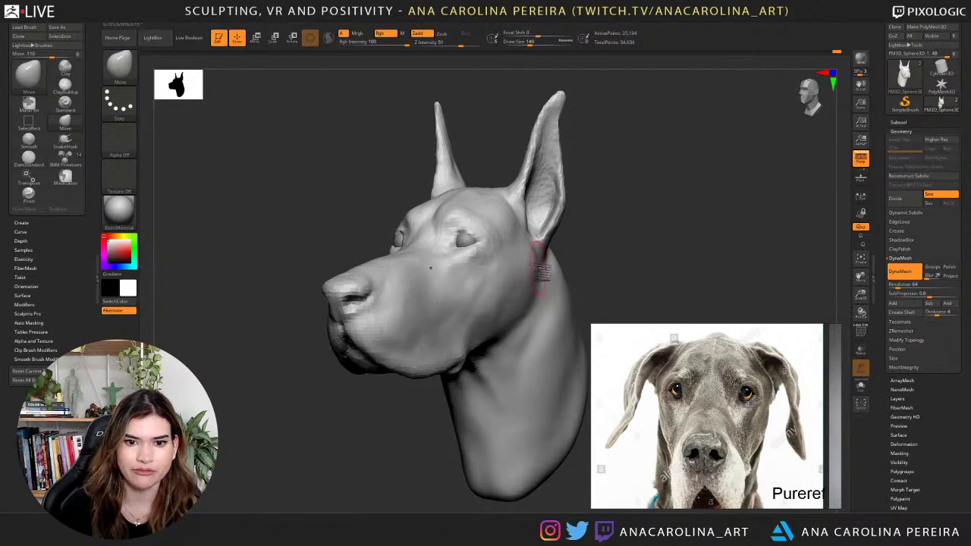
{"action": "left_click_drag", "start_coordinate": [578, 258], "coordinate": [560, 275]}
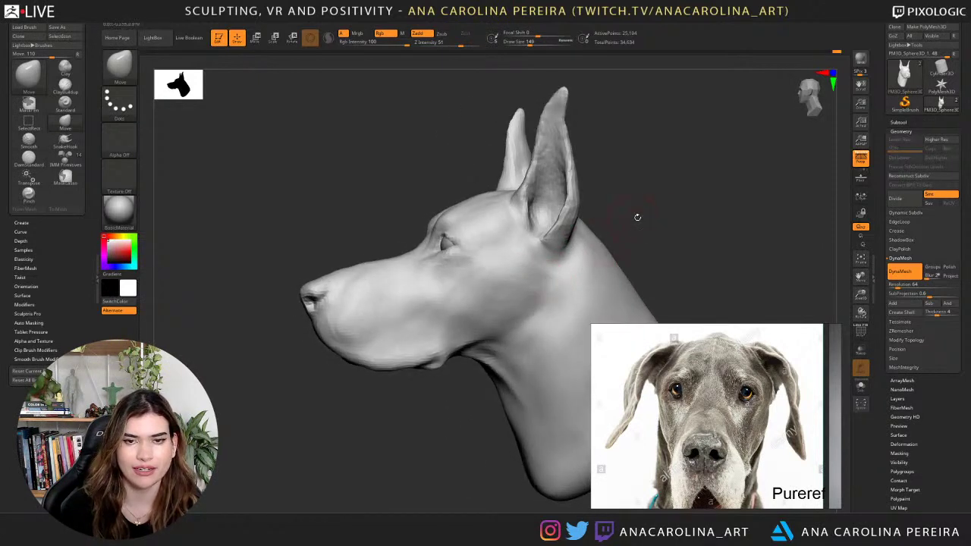
{"action": "left_click_drag", "start_coordinate": [637, 217], "coordinate": [655, 212]}
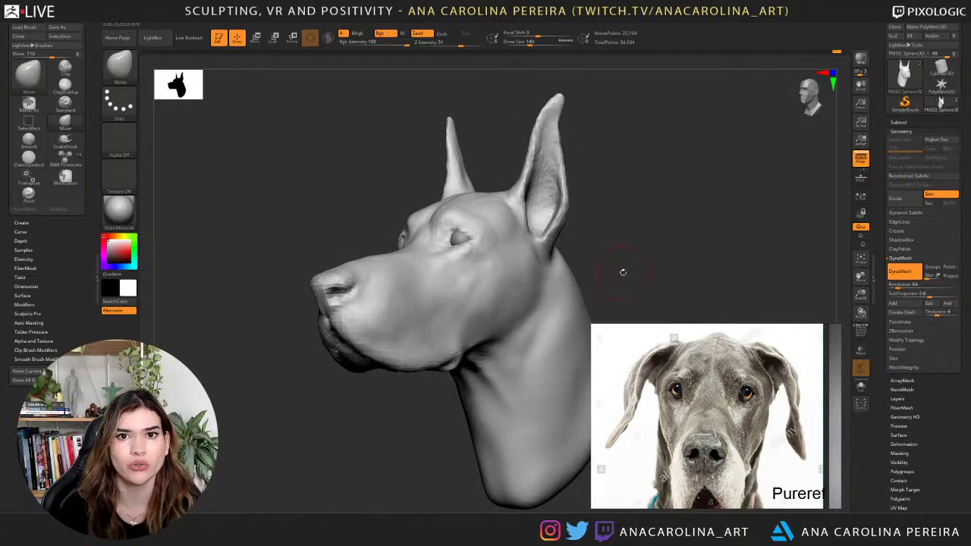
{"action": "mouse_move", "coordinate": [627, 245]}
{"action": "left_mouse_down", "text": "shift"}
{"action": "mouse_move", "coordinate": [645, 255]}
{"action": "mouse_move", "coordinate": [637, 247]}
{"action": "mouse_move", "coordinate": [657, 245]}
{"action": "left_mouse_up", "text": "shift"}
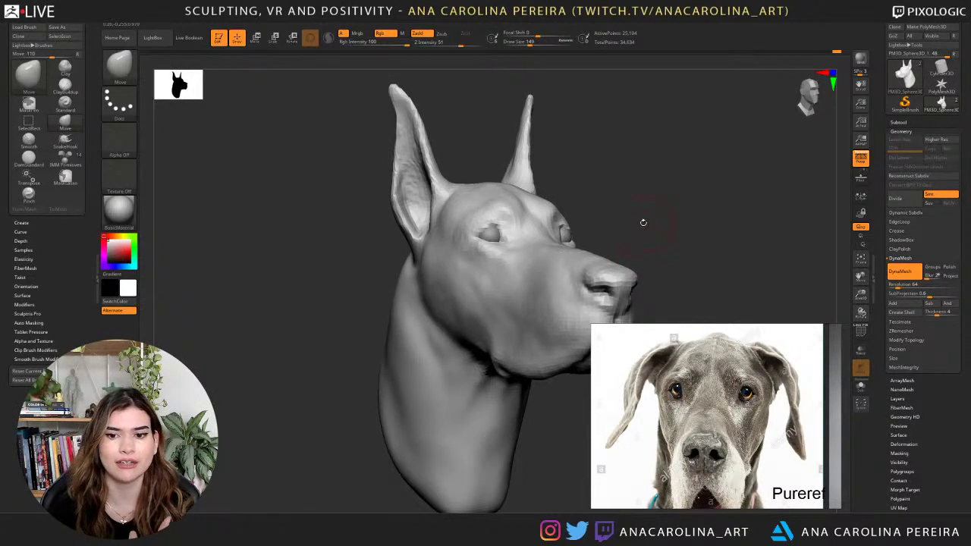
{"action": "mouse_move", "coordinate": [640, 225]}
{"action": "left_mouse_down", "text": "shift"}
{"action": "mouse_move", "coordinate": [674, 261]}
{"action": "mouse_move", "coordinate": [626, 251]}
{"action": "left_mouse_up", "text": "shift"}
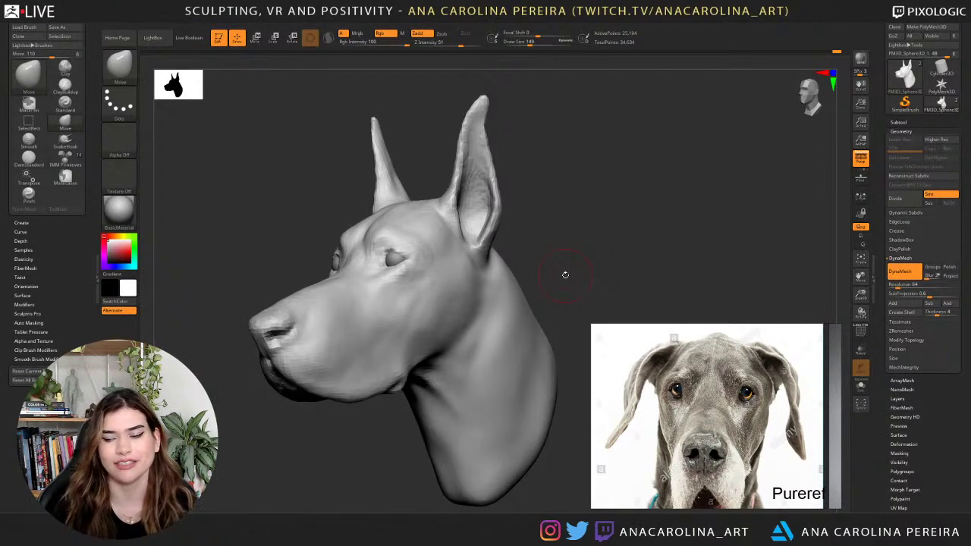
{"action": "left_click_drag", "start_coordinate": [591, 203], "coordinate": [650, 238]}
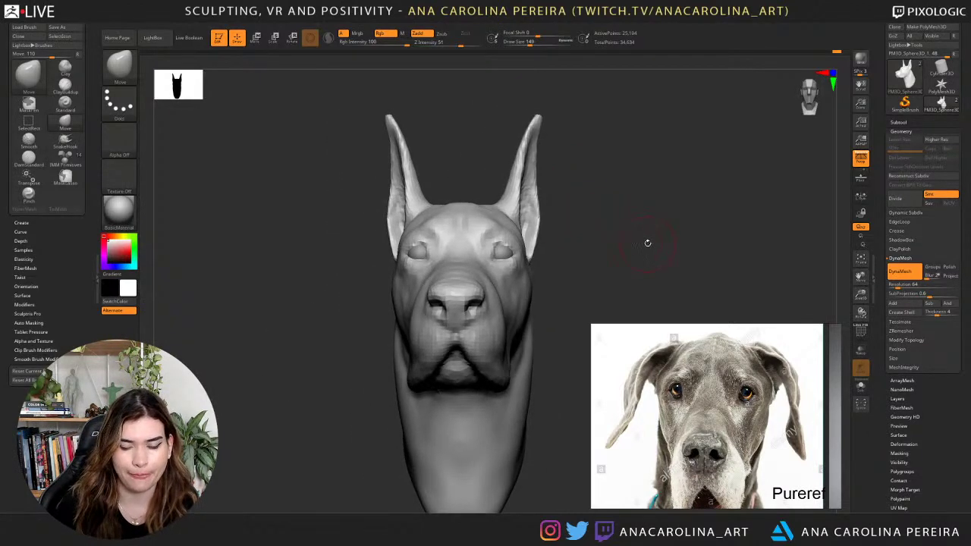
Adjust the side of the head below the ears from the front with the Move brush at draw size 197.
{"action": "key", "text": "b"}
{"action": "key", "text": "m"}
{"action": "key", "text": "v"}
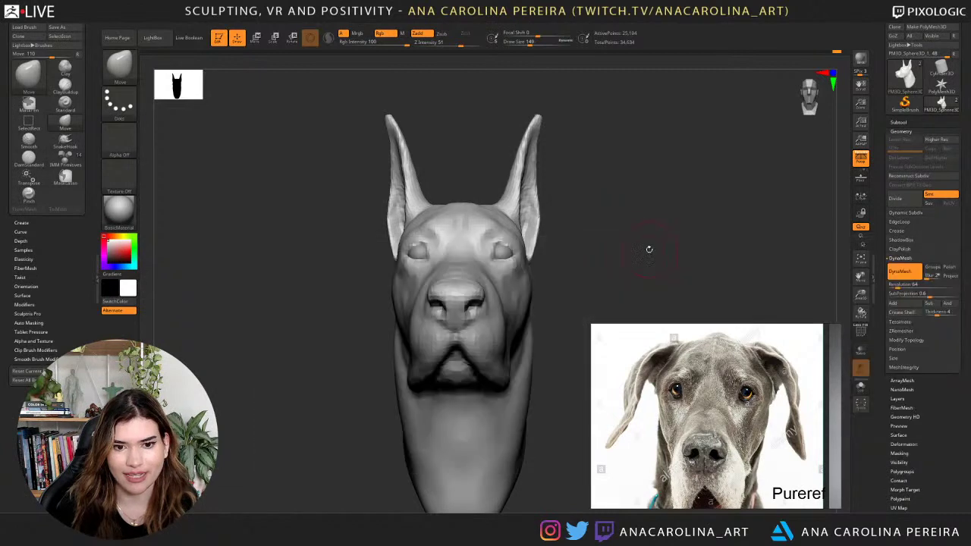
{"action": "key", "text": "space"}
{"action": "left_click_drag", "start_coordinate": [648, 250], "coordinate": [660, 254]}
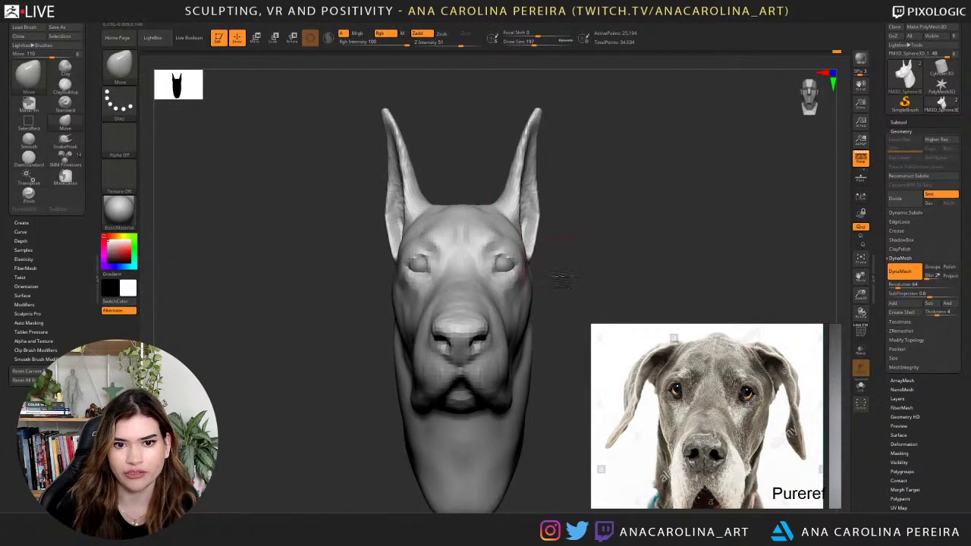
{"action": "left_click_drag", "start_coordinate": [560, 278], "coordinate": [543, 276]}
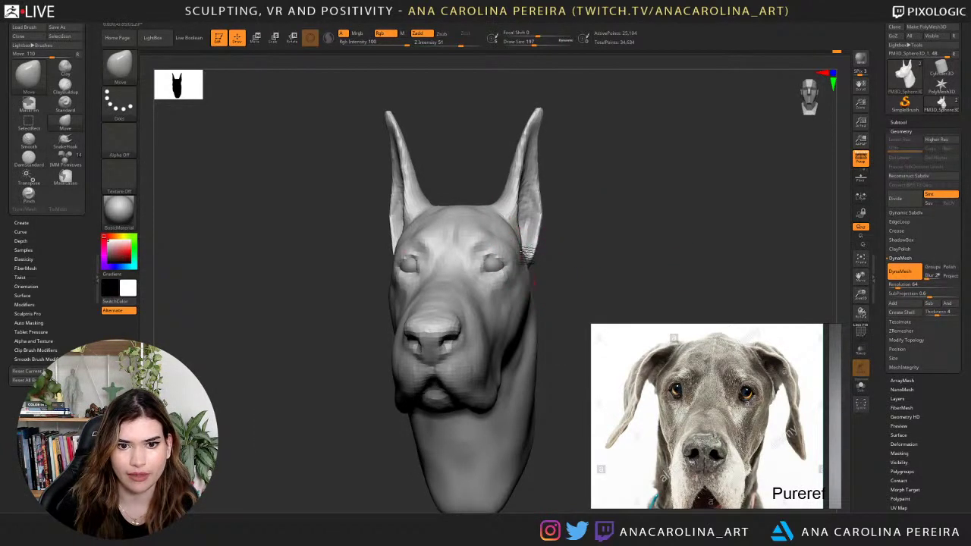
{"action": "mouse_move", "coordinate": [524, 250]}
{"action": "right_mouse_down"}
{"action": "mouse_move", "coordinate": [590, 255]}
{"action": "mouse_move", "coordinate": [577, 287]}
{"action": "mouse_move", "coordinate": [549, 263]}
{"action": "right_mouse_up"}
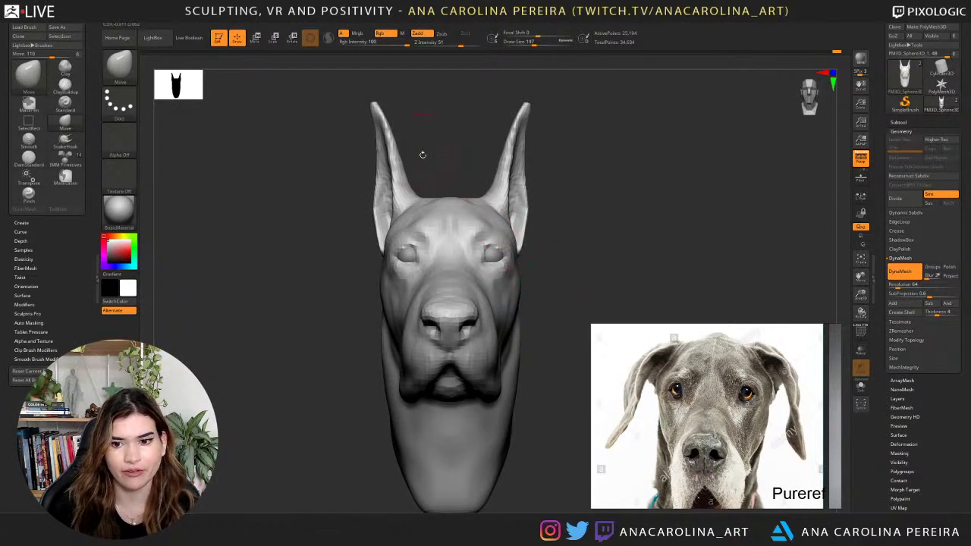
Refine the width of the cheeks from the front with the Move brush, enlarging its draw size to 239.
{"action": "mouse_move", "coordinate": [462, 160]}
{"action": "left_mouse_down"}
{"action": "mouse_move", "coordinate": [460, 199]}
{"action": "mouse_move", "coordinate": [462, 177]}
{"action": "left_mouse_up"}
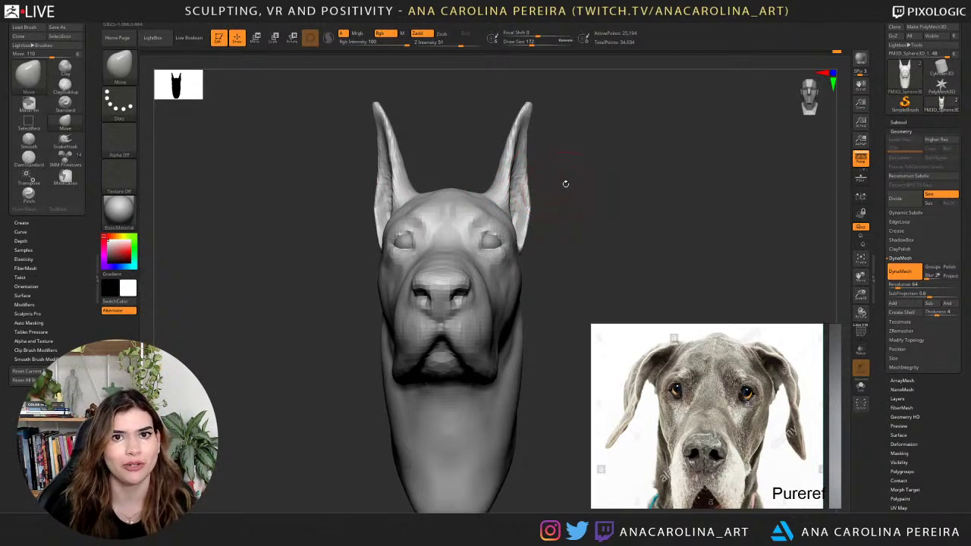
{"action": "left_click_drag", "start_coordinate": [546, 190], "coordinate": [570, 230]}
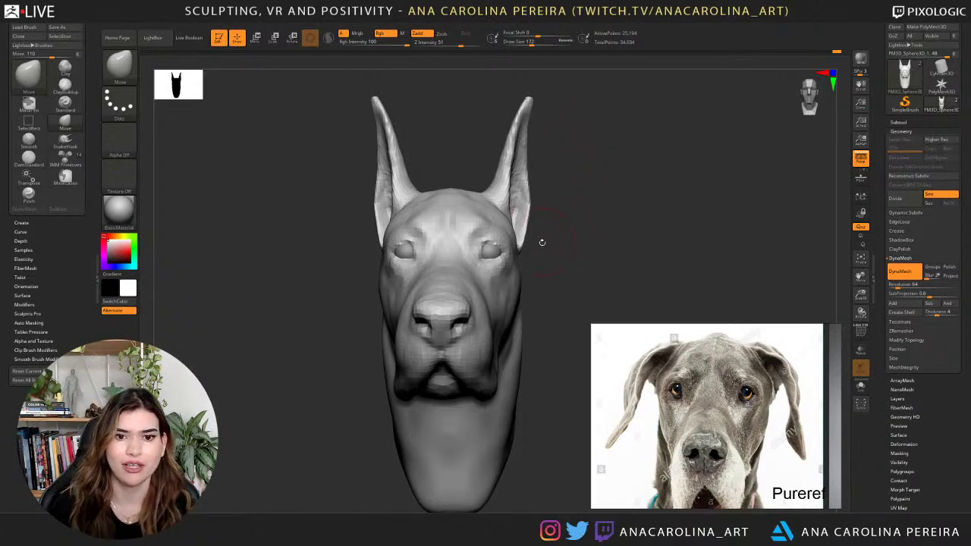
{"action": "left_click_drag", "start_coordinate": [538, 285], "coordinate": [564, 274]}
{"action": "key", "text": "s"}
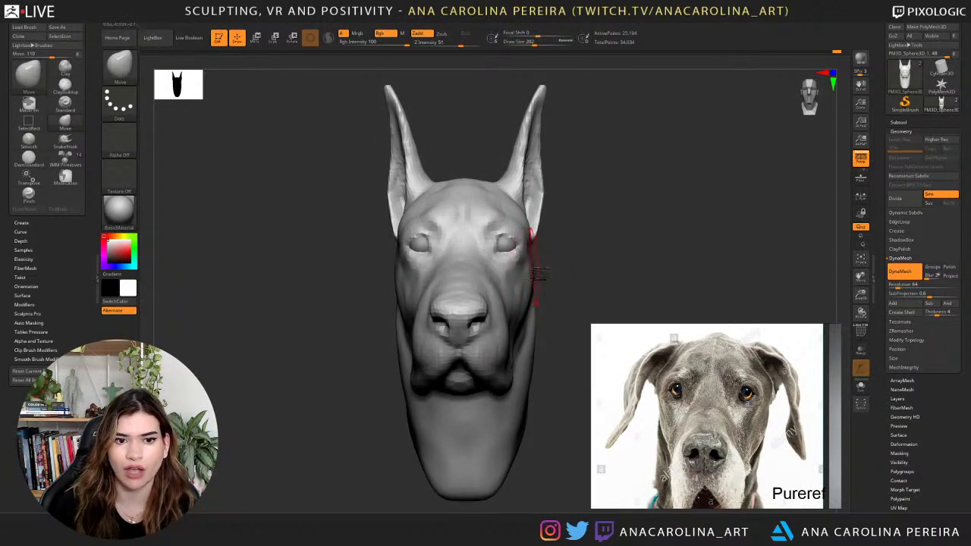
{"action": "key", "text": "space"}
{"action": "left_click_drag", "start_coordinate": [559, 294], "coordinate": [516, 287]}
{"action": "mouse_move", "coordinate": [601, 253]}
{"action": "left_mouse_down", "text": "shift"}
{"action": "mouse_move", "coordinate": [600, 289]}
{"action": "mouse_move", "coordinate": [566, 307]}
{"action": "left_mouse_up", "text": "shift"}
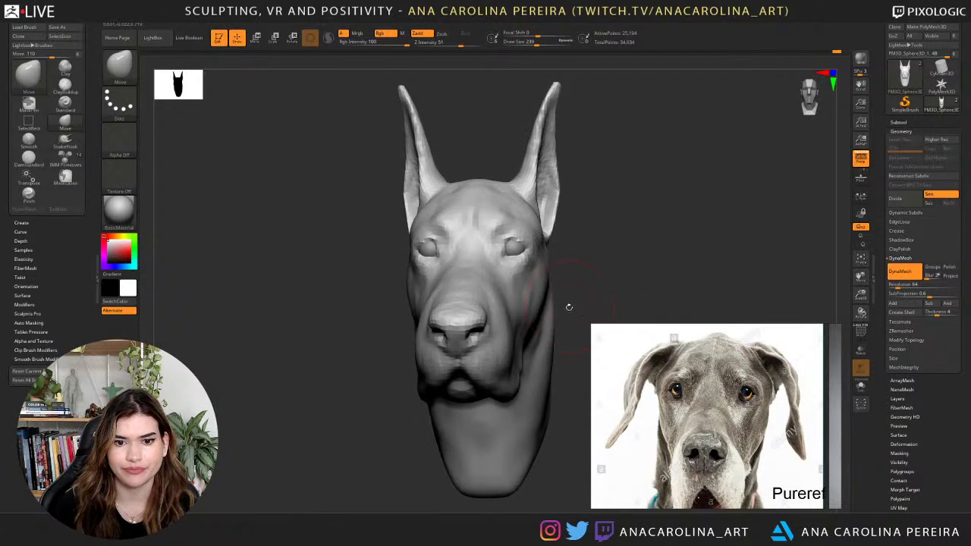
Adjust the outer edge of the jowl beside the mouth with the Move brush at draw size 132.
{"action": "key", "text": "space"}
{"action": "left_click_drag", "start_coordinate": [536, 352], "coordinate": [527, 352]}
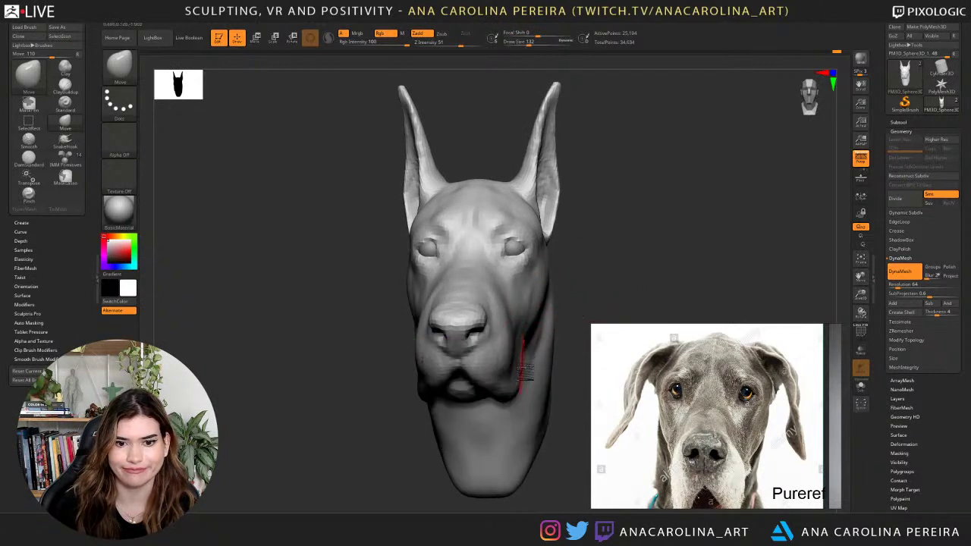
{"action": "left_click_drag", "start_coordinate": [581, 298], "coordinate": [580, 296]}
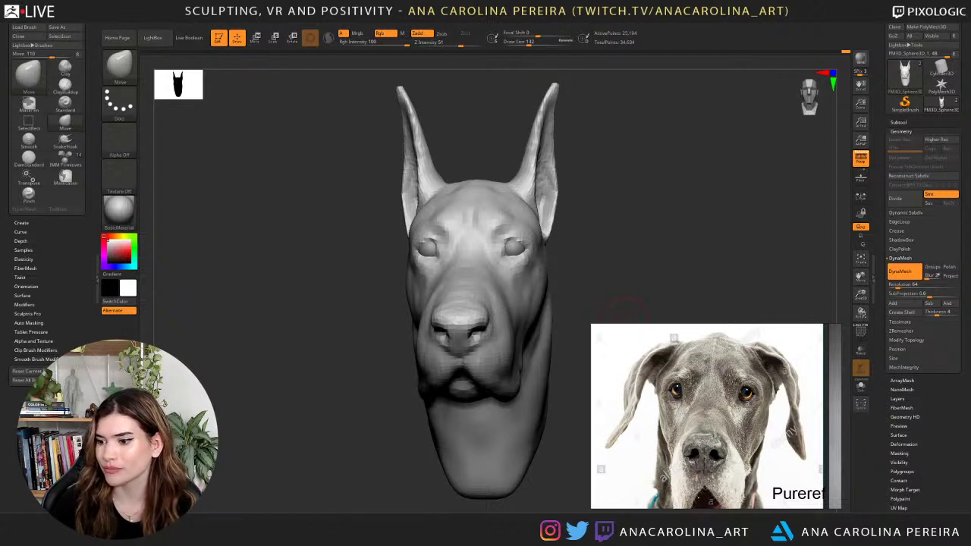
{"action": "key", "text": "alt+Tab"}
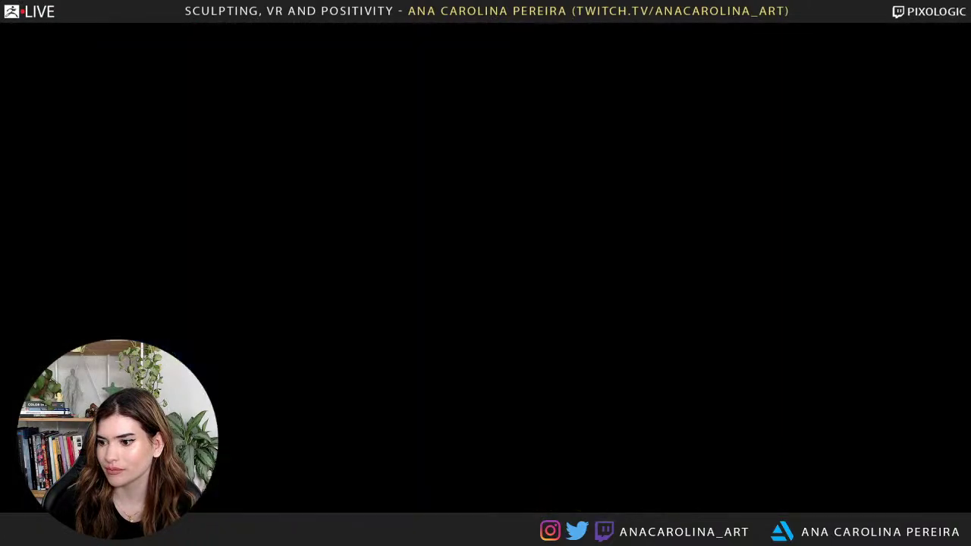
{"action": "key", "text": "alt+Tab"}
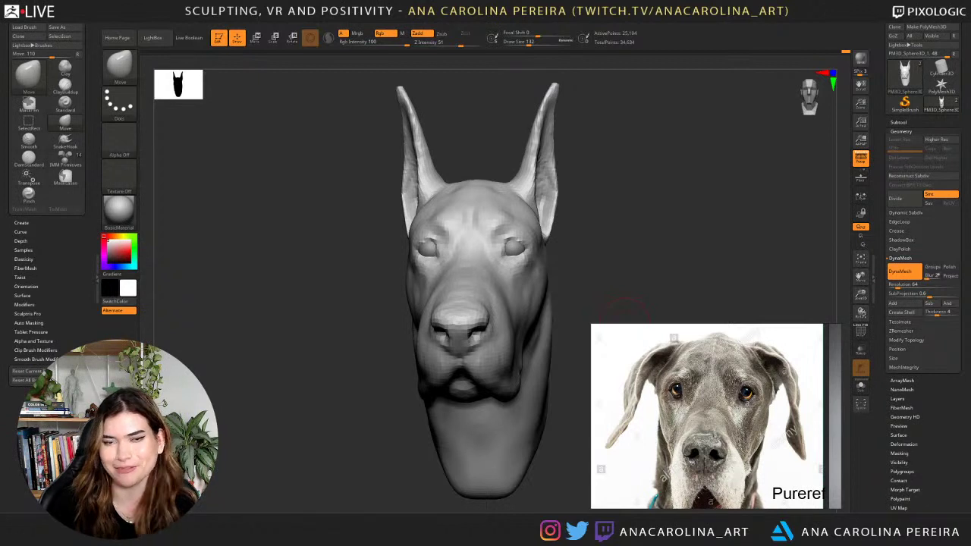
{"action": "left_click_drag", "start_coordinate": [671, 239], "coordinate": [675, 238]}
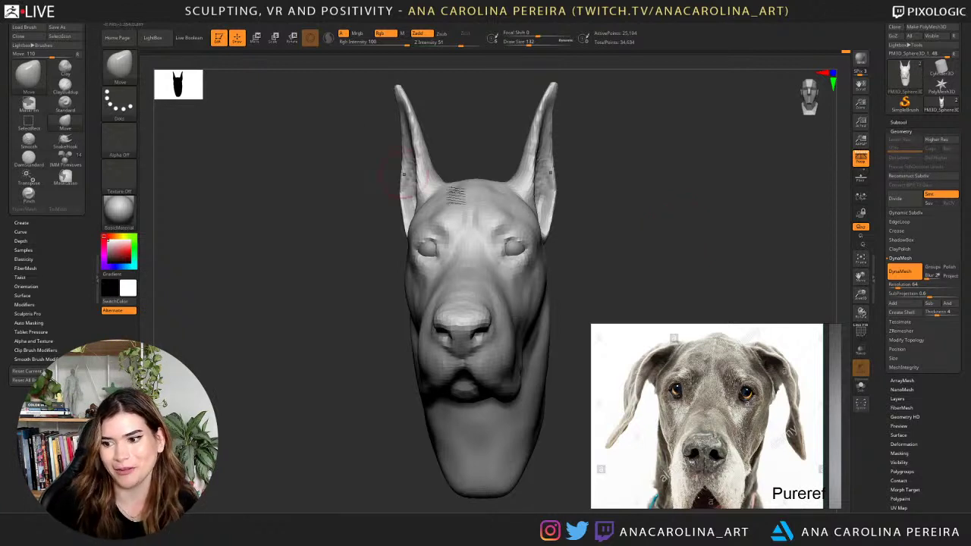
{"action": "mouse_move", "coordinate": [676, 230]}
{"action": "left_mouse_down"}
{"action": "mouse_move", "coordinate": [748, 271]}
{"action": "mouse_move", "coordinate": [792, 278]}
{"action": "mouse_move", "coordinate": [652, 269]}
{"action": "left_mouse_up"}
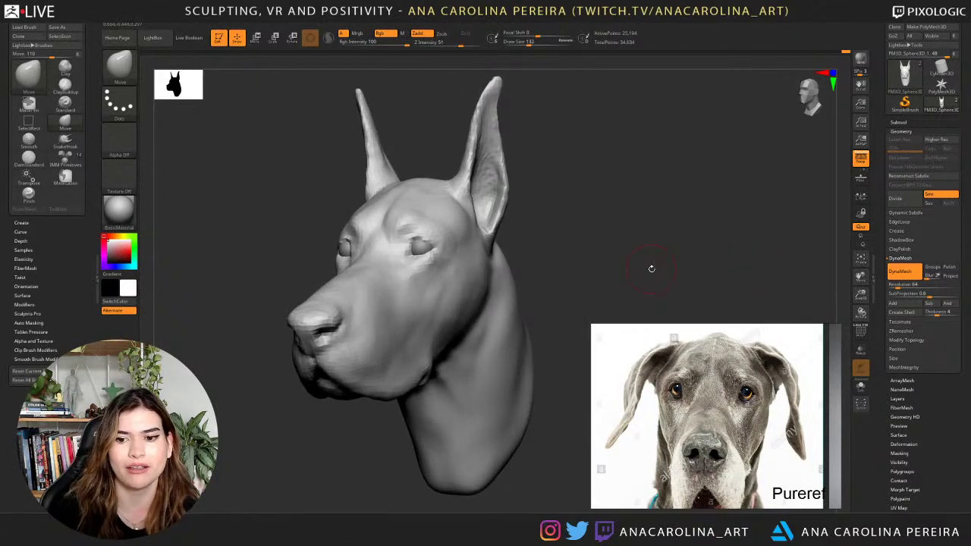
Bring the photo of the two black Great Danes into close view in the reference board.
{"action": "scroll", "coordinate": [673, 358], "scroll_direction": "down", "scroll_amount": 5}
{"action": "scroll", "coordinate": [709, 361], "scroll_direction": "up", "scroll_amount": 2}
{"action": "scroll", "coordinate": [731, 383], "scroll_direction": "down", "scroll_amount": 1}
{"action": "middle_click_drag", "start_coordinate": [748, 397], "coordinate": [697, 393]}
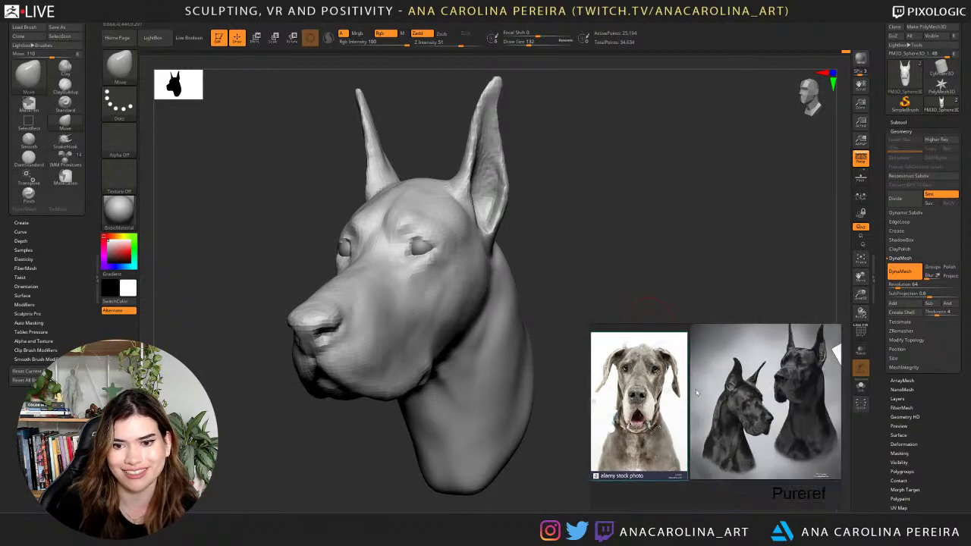
{"action": "scroll", "coordinate": [761, 415], "scroll_direction": "up", "scroll_amount": 2}
Compare the bust with the black Great Danes from both three-quarter sides and enlarge the Move brush.
{"action": "mouse_move", "coordinate": [519, 190]}
{"action": "left_mouse_down"}
{"action": "mouse_move", "coordinate": [609, 217]}
{"action": "mouse_move", "coordinate": [614, 238]}
{"action": "mouse_move", "coordinate": [607, 209]}
{"action": "left_mouse_up"}
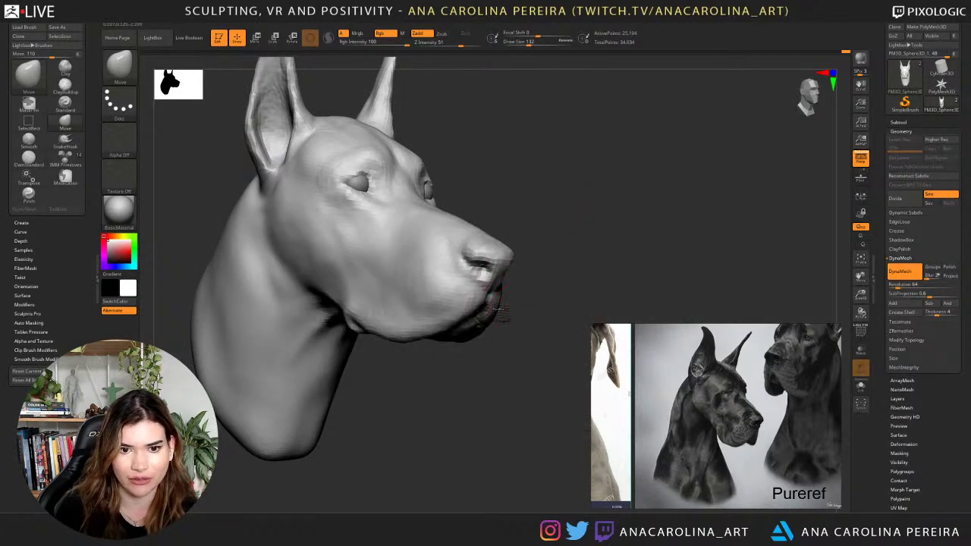
{"action": "mouse_move", "coordinate": [505, 369]}
{"action": "left_mouse_down", "text": "alt"}
{"action": "mouse_move", "coordinate": [501, 330]}
{"action": "mouse_move", "coordinate": [486, 372]}
{"action": "mouse_move", "coordinate": [337, 418]}
{"action": "mouse_move", "coordinate": [400, 439]}
{"action": "left_mouse_up", "text": "alt"}
{"action": "left_click_drag", "start_coordinate": [494, 408], "coordinate": [507, 366]}
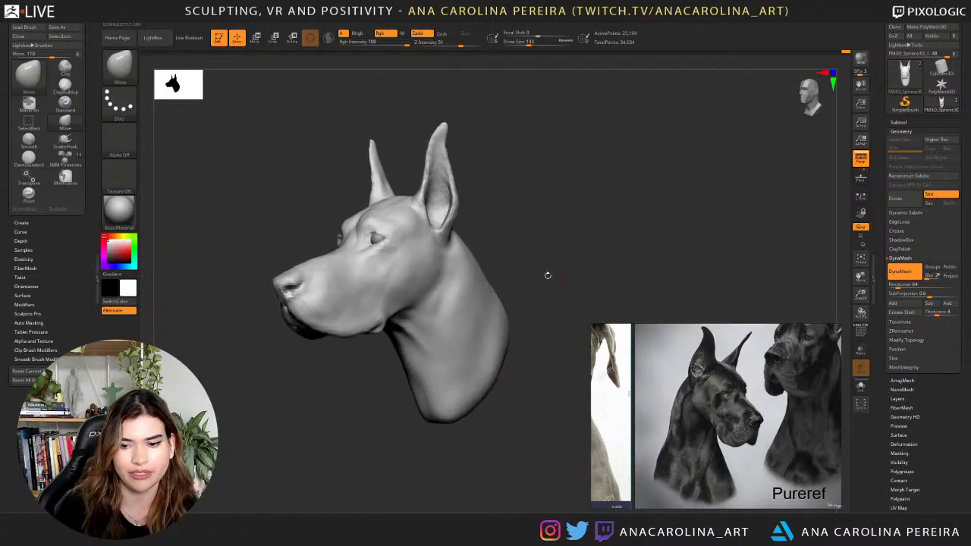
{"action": "mouse_move", "coordinate": [548, 275]}
{"action": "left_mouse_down", "text": "alt"}
{"action": "mouse_move", "coordinate": [553, 253]}
{"action": "mouse_move", "coordinate": [513, 296]}
{"action": "left_mouse_up", "text": "alt"}
{"action": "key", "text": "space"}
{"action": "mouse_move", "coordinate": [548, 248]}
{"action": "left_mouse_down"}
{"action": "mouse_move", "coordinate": [568, 249]}
{"action": "mouse_move", "coordinate": [605, 218]}
{"action": "left_mouse_up"}
Switch to the DamStandard brush at draw size 406 over the cheek and neck behind the jaw.
{"action": "key", "text": "b"}
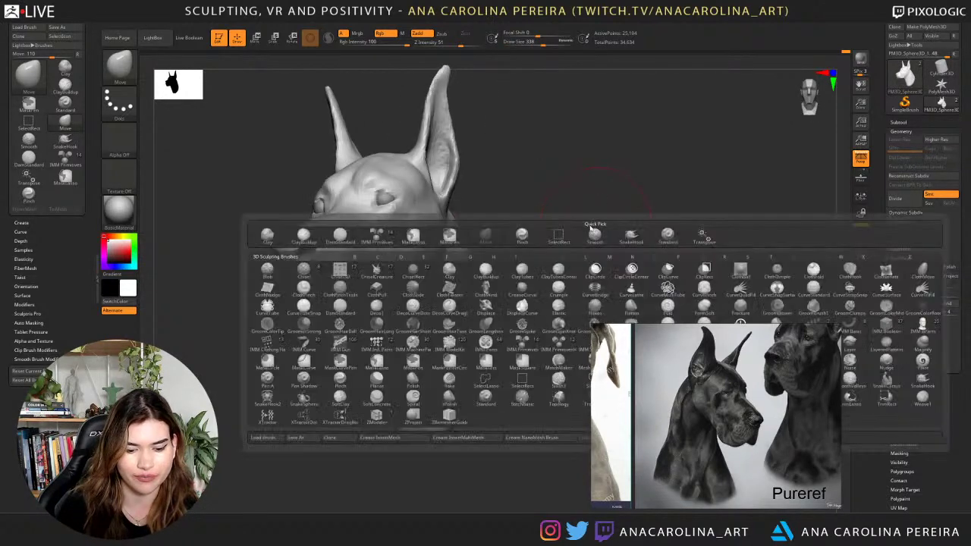
{"action": "key", "text": "d"}
{"action": "key", "text": "s"}
{"action": "left_click_drag", "start_coordinate": [554, 262], "coordinate": [529, 252]}
{"action": "key", "text": "space"}
{"action": "left_click_drag", "start_coordinate": [529, 251], "coordinate": [538, 203]}
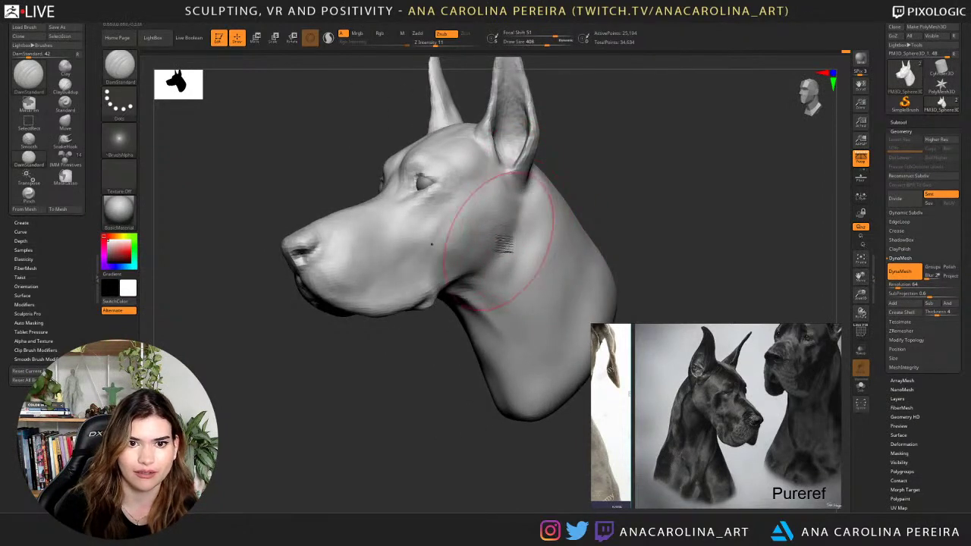
{"action": "mouse_move", "coordinate": [654, 188]}
{"action": "left_mouse_down", "text": "alt"}
{"action": "mouse_move", "coordinate": [683, 183]}
{"action": "mouse_move", "coordinate": [661, 186]}
{"action": "left_mouse_up", "text": "alt"}
{"action": "mouse_move", "coordinate": [662, 186]}
{"action": "left_mouse_down"}
{"action": "mouse_move", "coordinate": [689, 187]}
{"action": "mouse_move", "coordinate": [622, 174]}
{"action": "mouse_move", "coordinate": [607, 189]}
{"action": "mouse_move", "coordinate": [628, 251]}
{"action": "mouse_move", "coordinate": [635, 243]}
{"action": "left_mouse_up"}
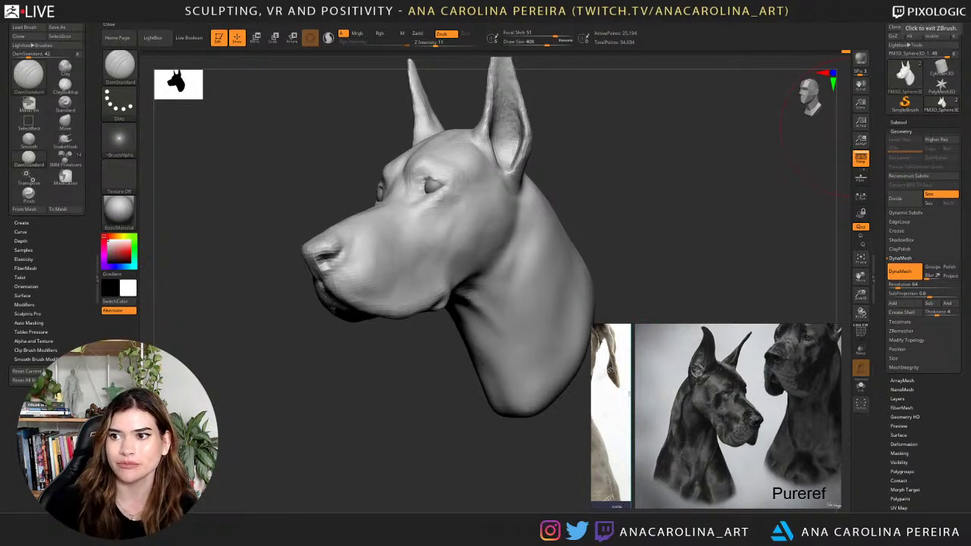
Reduce the DamStandard draw size to 149 and check the bust from the three-quarter and front views.
{"action": "mouse_move", "coordinate": [598, 195]}
{"action": "left_mouse_down"}
{"action": "mouse_move", "coordinate": [620, 190]}
{"action": "mouse_move", "coordinate": [640, 210]}
{"action": "mouse_move", "coordinate": [632, 176]}
{"action": "left_mouse_up"}
{"action": "key", "text": "space"}
{"action": "left_click_drag", "start_coordinate": [672, 178], "coordinate": [655, 174]}
{"action": "left_click_drag", "start_coordinate": [691, 237], "coordinate": [662, 233]}
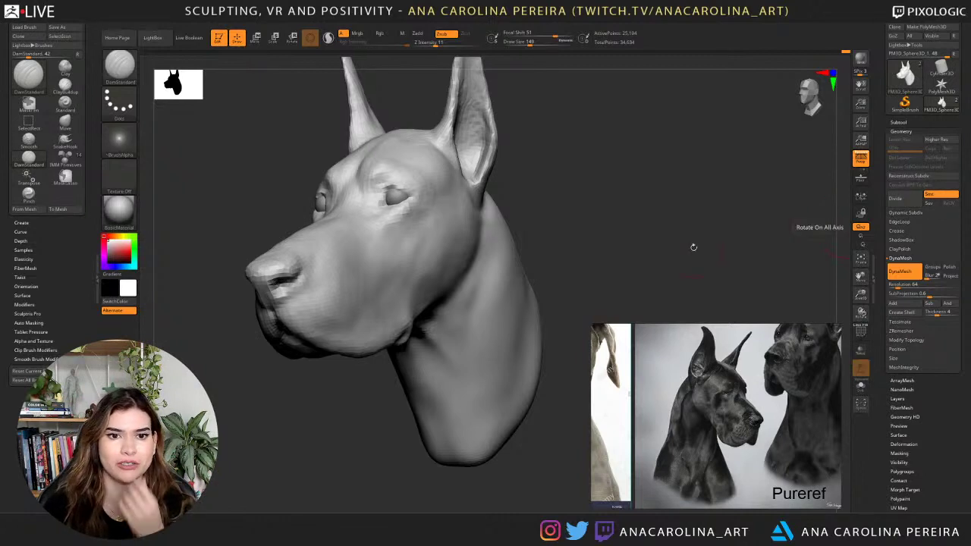
{"action": "mouse_move", "coordinate": [694, 247]}
{"action": "left_mouse_down"}
{"action": "mouse_move", "coordinate": [544, 238]}
{"action": "mouse_move", "coordinate": [664, 263]}
{"action": "mouse_move", "coordinate": [631, 245]}
{"action": "left_mouse_up"}
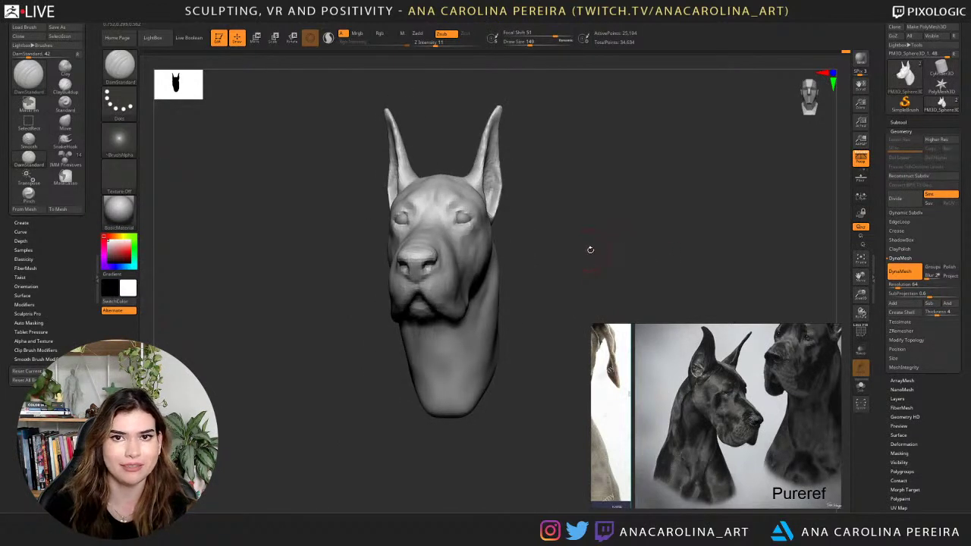
{"action": "mouse_move", "coordinate": [603, 264]}
{"action": "left_mouse_down"}
{"action": "mouse_move", "coordinate": [596, 297]}
{"action": "mouse_move", "coordinate": [592, 288]}
{"action": "left_mouse_up"}
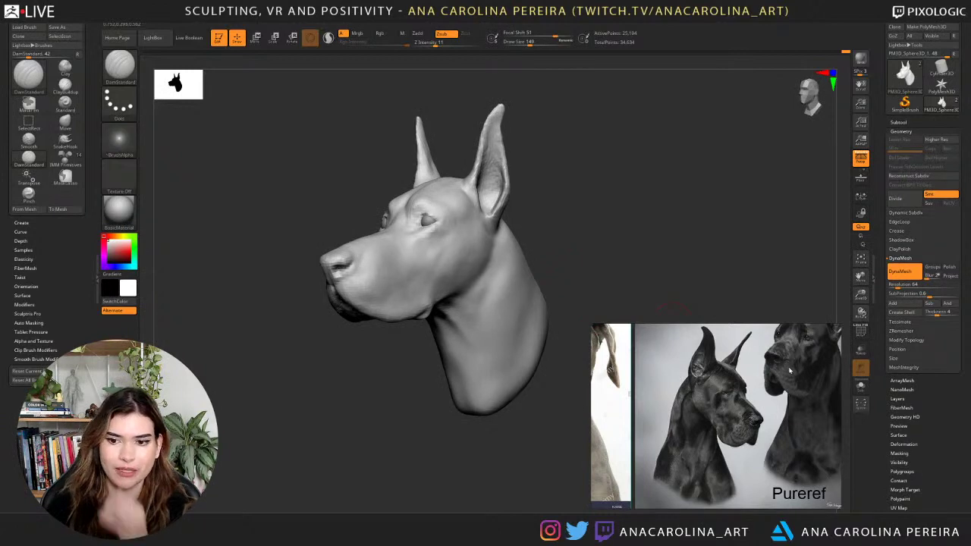
Set the DamStandard draw size to 56 and examine the eyes and brow up close.
{"action": "mouse_move", "coordinate": [581, 205]}
{"action": "left_mouse_down"}
{"action": "mouse_move", "coordinate": [612, 211]}
{"action": "mouse_move", "coordinate": [611, 195]}
{"action": "mouse_move", "coordinate": [668, 250]}
{"action": "left_mouse_up"}
{"action": "key", "text": "space"}
{"action": "left_click_drag", "start_coordinate": [486, 205], "coordinate": [475, 202]}
{"action": "mouse_move", "coordinate": [784, 223]}
{"action": "left_mouse_down", "text": "alt"}
{"action": "mouse_move", "coordinate": [737, 191]}
{"action": "mouse_move", "coordinate": [758, 217]}
{"action": "left_mouse_up", "text": "alt"}
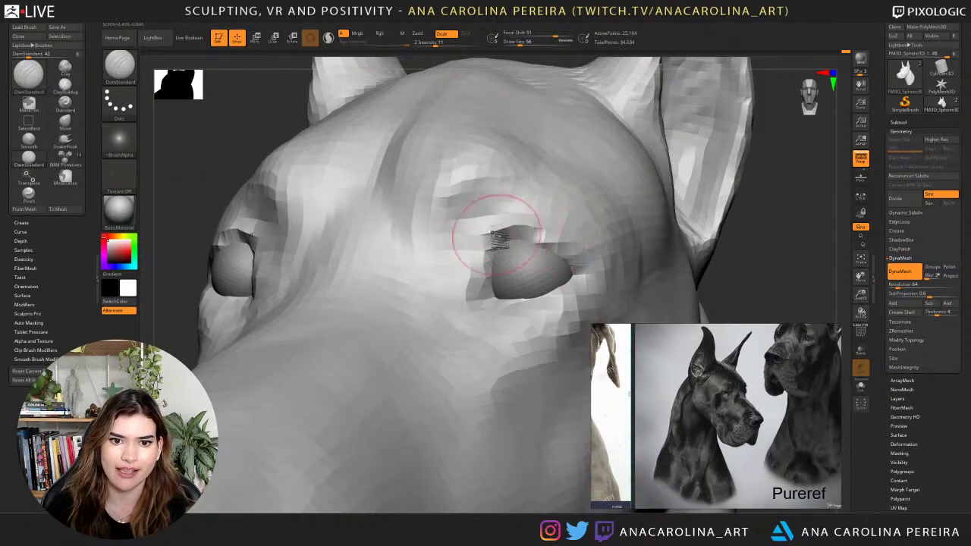
{"action": "left_click_drag", "start_coordinate": [756, 292], "coordinate": [694, 203]}
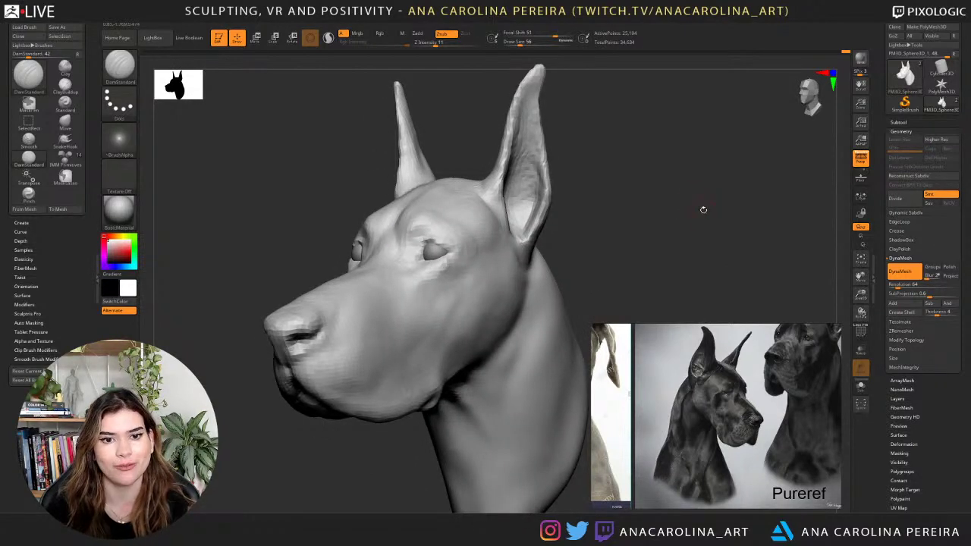
Leave a snapshot of the bust in three-quarter view on the canvas and place the live model beside it facing the opposite way.
{"action": "left_click_drag", "start_coordinate": [703, 210], "coordinate": [705, 216]}
{"action": "left_click_drag", "start_coordinate": [837, 217], "coordinate": [775, 224]}
{"action": "key", "text": "shift+s"}
{"action": "left_click_drag", "start_coordinate": [775, 224], "coordinate": [824, 189], "text": "alt"}
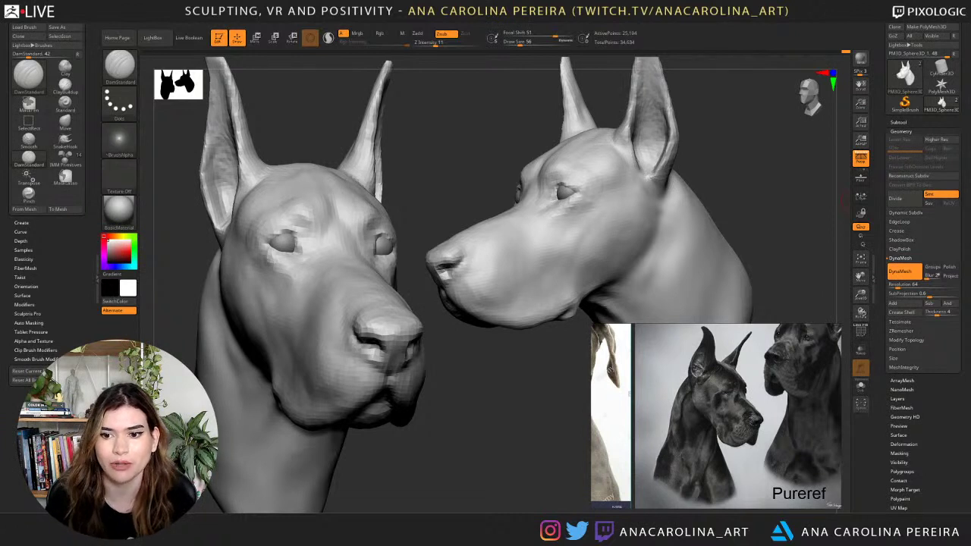
Zoom the reference board out to show all three dog photos together.
{"action": "scroll", "coordinate": [717, 427], "scroll_direction": "down", "scroll_amount": 6}
{"action": "scroll", "coordinate": [717, 428], "scroll_direction": "up", "scroll_amount": 1}
{"action": "scroll", "coordinate": [717, 428], "scroll_direction": "down", "scroll_amount": 1}
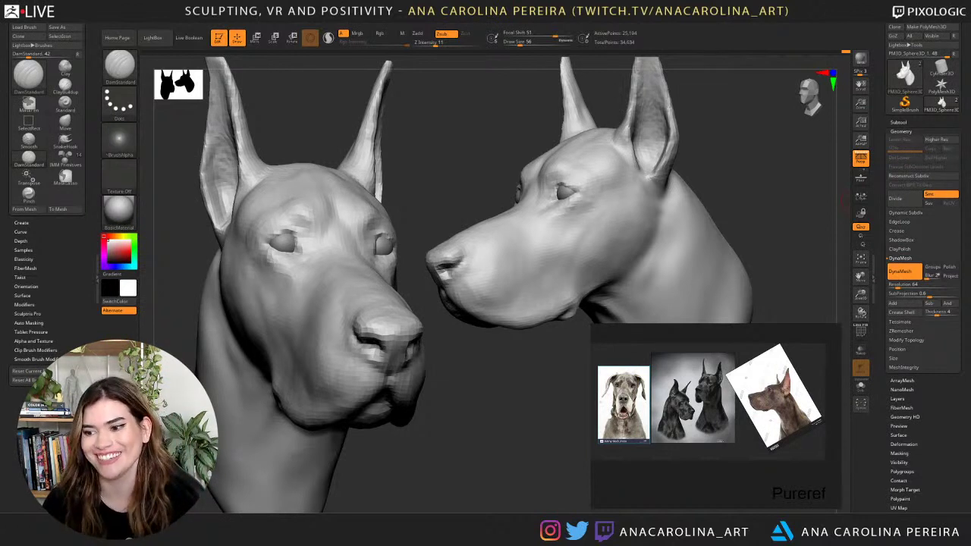
Clear the dropped snapshots from the canvas so that only the live bust is left.
{"action": "left_click_drag", "start_coordinate": [773, 264], "coordinate": [618, 321]}
{"action": "key", "text": "ctrl+n"}
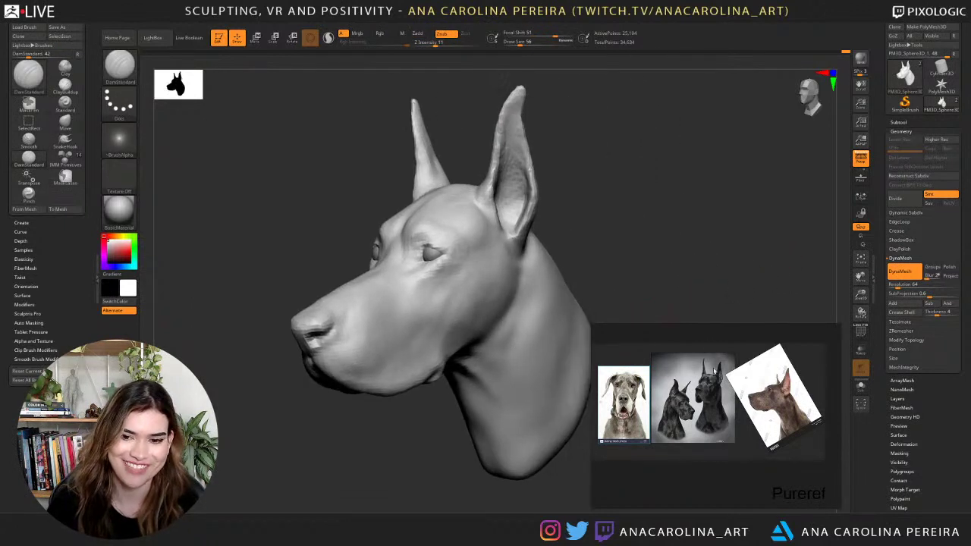
Move and shrink the reference board, and zoom it in on the brown dog's profile photo.
{"action": "right_click_drag", "start_coordinate": [712, 370], "coordinate": [720, 400]}
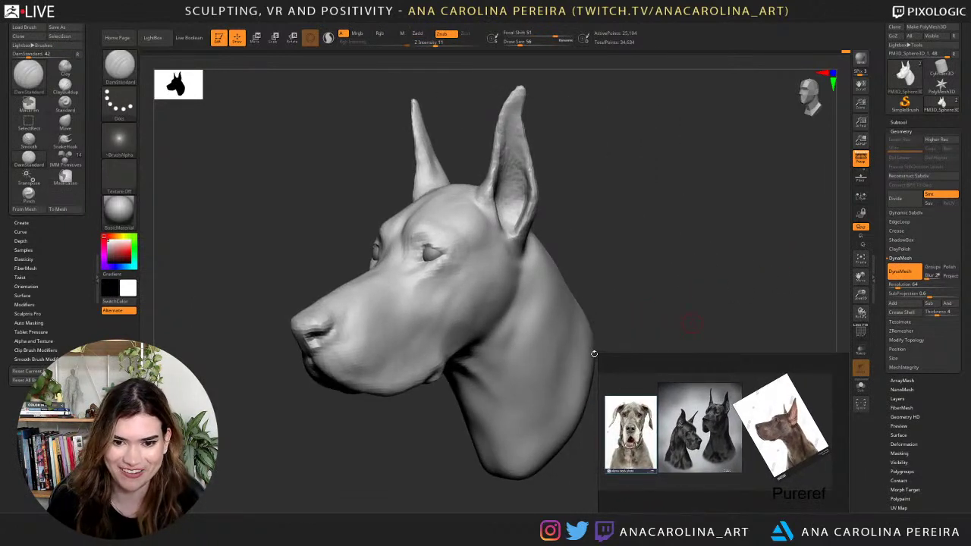
{"action": "left_click_drag", "start_coordinate": [598, 355], "coordinate": [625, 383]}
{"action": "scroll", "coordinate": [681, 456], "scroll_direction": "up", "scroll_amount": 4}
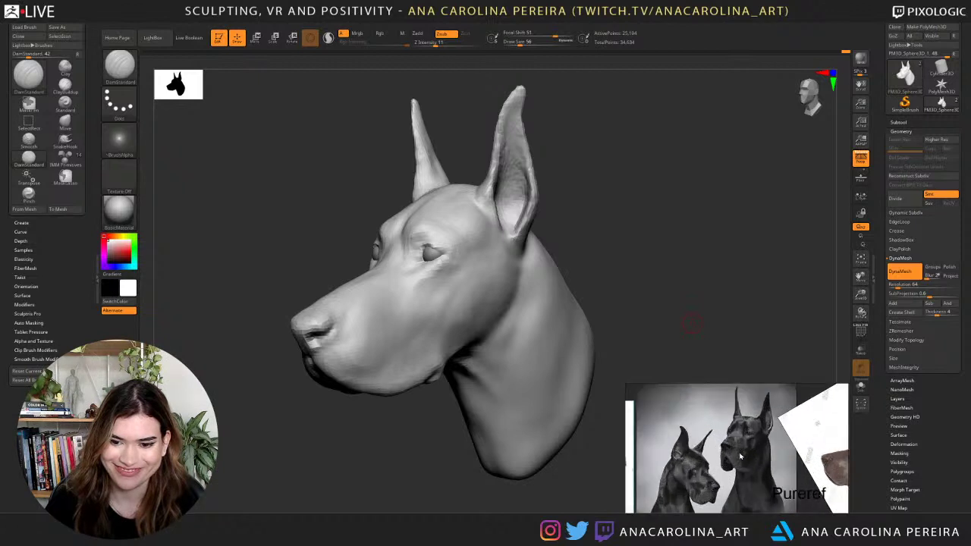
{"action": "middle_click_drag", "start_coordinate": [797, 449], "coordinate": [762, 451]}
{"action": "scroll", "coordinate": [762, 450], "scroll_direction": "up", "scroll_amount": 3}
Check the bust from both sides and the front, duplicate its head subtool and isolate the copy from the original and the eyes.
{"action": "left_click_drag", "start_coordinate": [707, 320], "coordinate": [695, 323]}
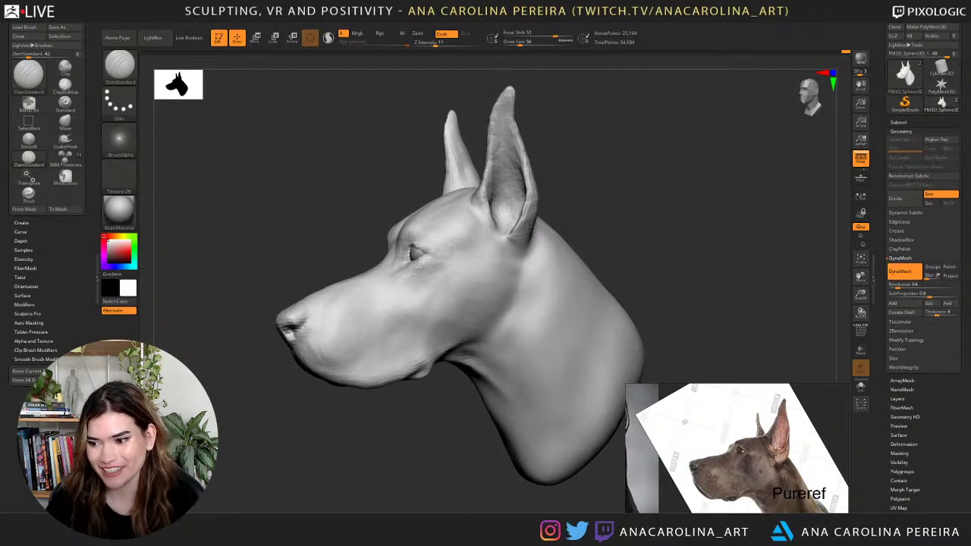
{"action": "mouse_move", "coordinate": [821, 353]}
{"action": "left_mouse_down"}
{"action": "mouse_move", "coordinate": [828, 349]}
{"action": "mouse_move", "coordinate": [648, 210]}
{"action": "mouse_move", "coordinate": [664, 196]}
{"action": "mouse_move", "coordinate": [689, 227]}
{"action": "mouse_move", "coordinate": [713, 230]}
{"action": "left_mouse_up"}
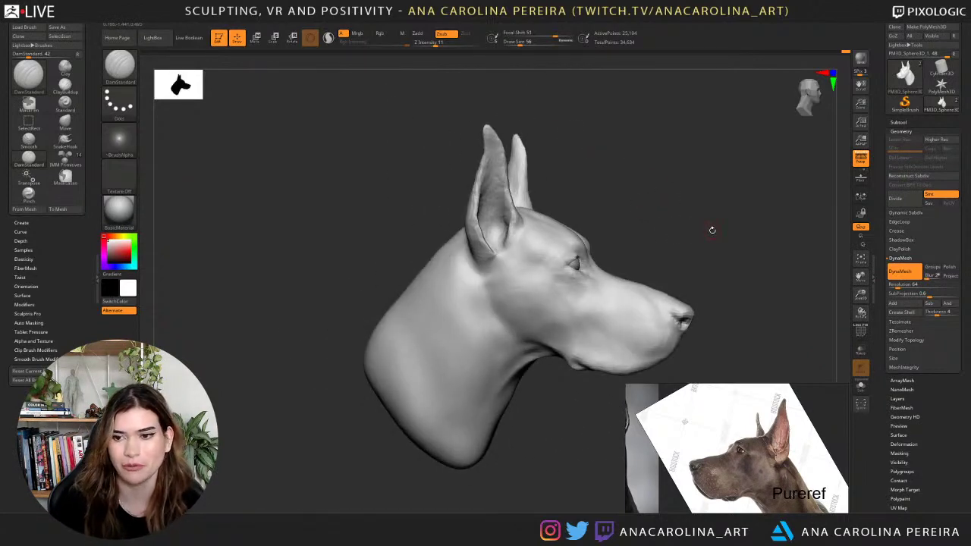
{"action": "mouse_move", "coordinate": [835, 292]}
{"action": "left_mouse_down"}
{"action": "mouse_move", "coordinate": [780, 292]}
{"action": "mouse_move", "coordinate": [763, 308]}
{"action": "mouse_move", "coordinate": [731, 281]}
{"action": "mouse_move", "coordinate": [765, 287]}
{"action": "mouse_move", "coordinate": [733, 296]}
{"action": "mouse_move", "coordinate": [728, 273]}
{"action": "left_mouse_up"}
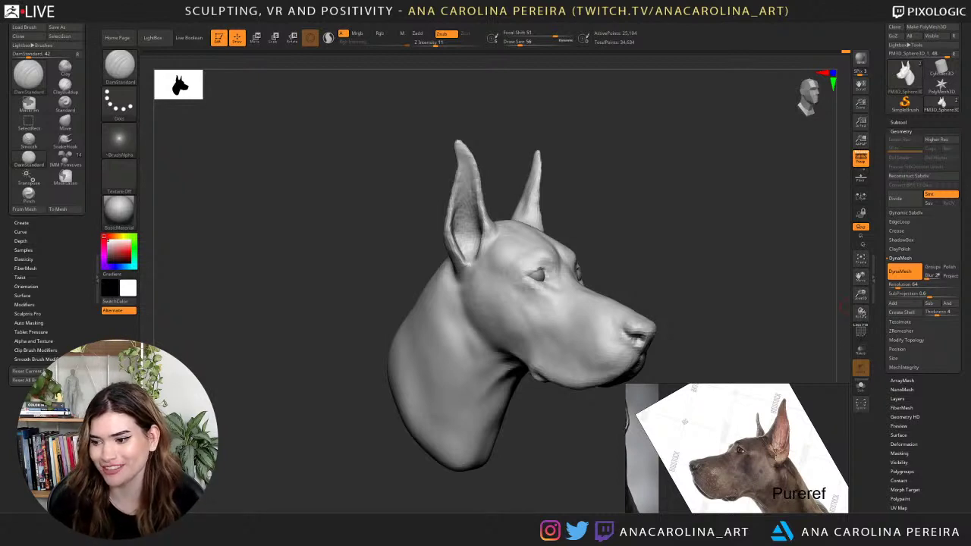
{"action": "left_click_drag", "start_coordinate": [726, 366], "coordinate": [637, 263]}
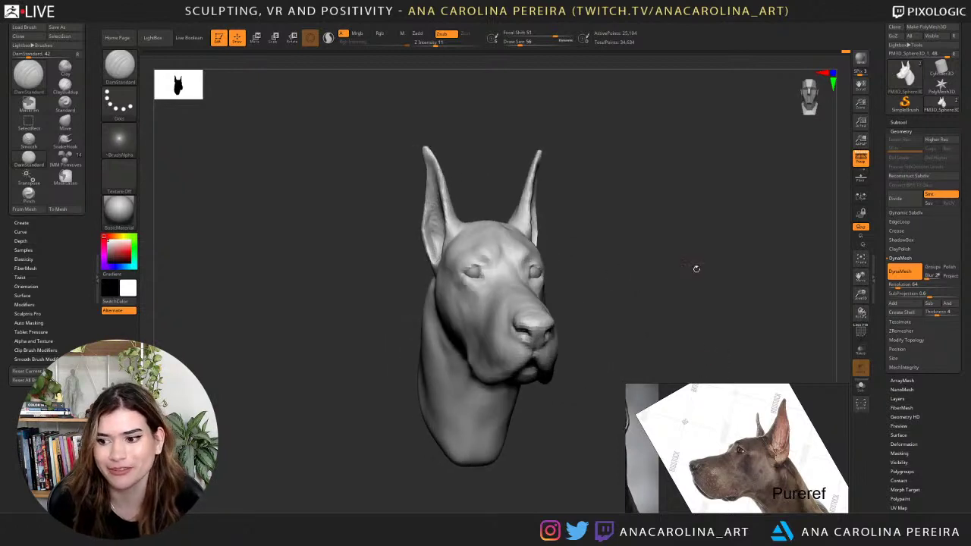
{"action": "mouse_move", "coordinate": [696, 268]}
{"action": "left_mouse_down"}
{"action": "mouse_move", "coordinate": [669, 264]}
{"action": "mouse_move", "coordinate": [686, 270]}
{"action": "left_mouse_up"}
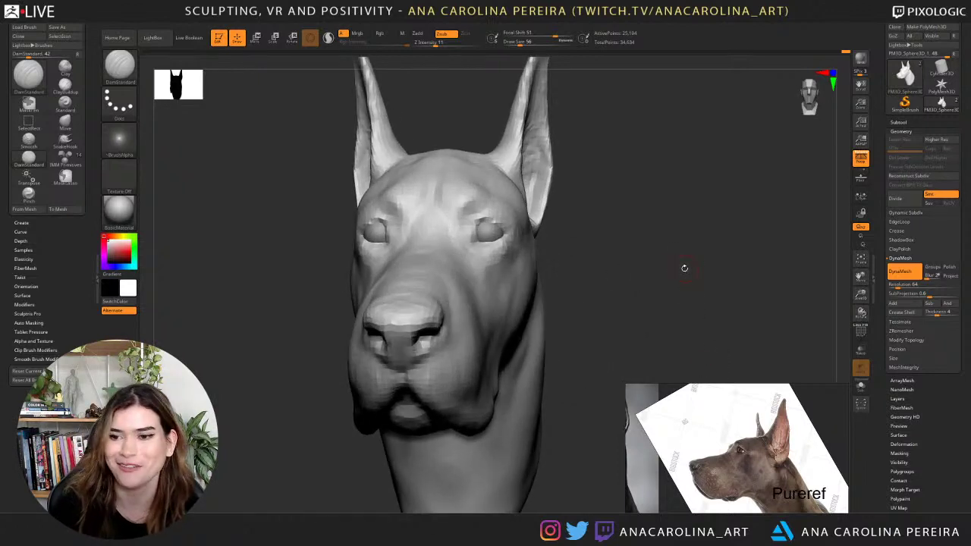
{"action": "left_click_drag", "start_coordinate": [649, 223], "coordinate": [585, 187]}
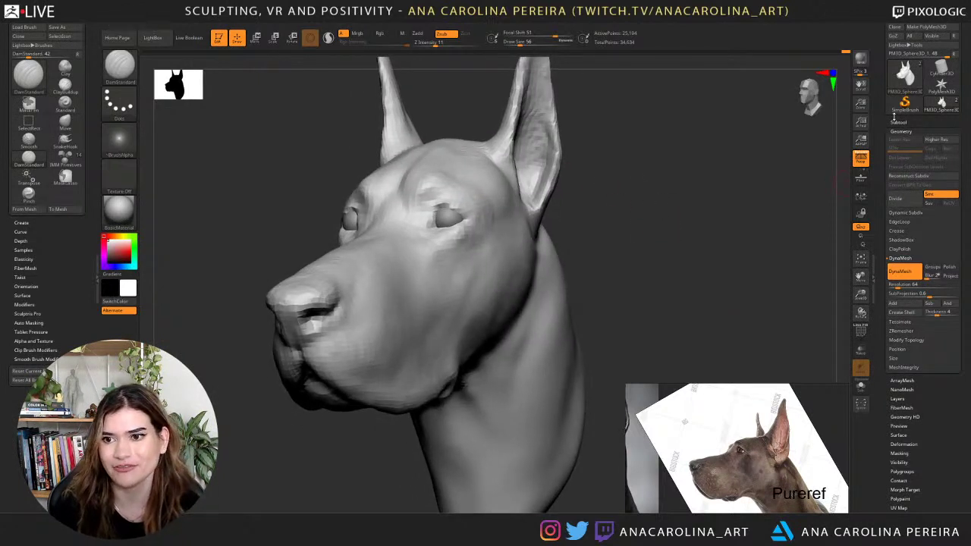
{"action": "left_click", "coordinate": [898, 123]}
{"action": "left_click", "coordinate": [909, 270]}
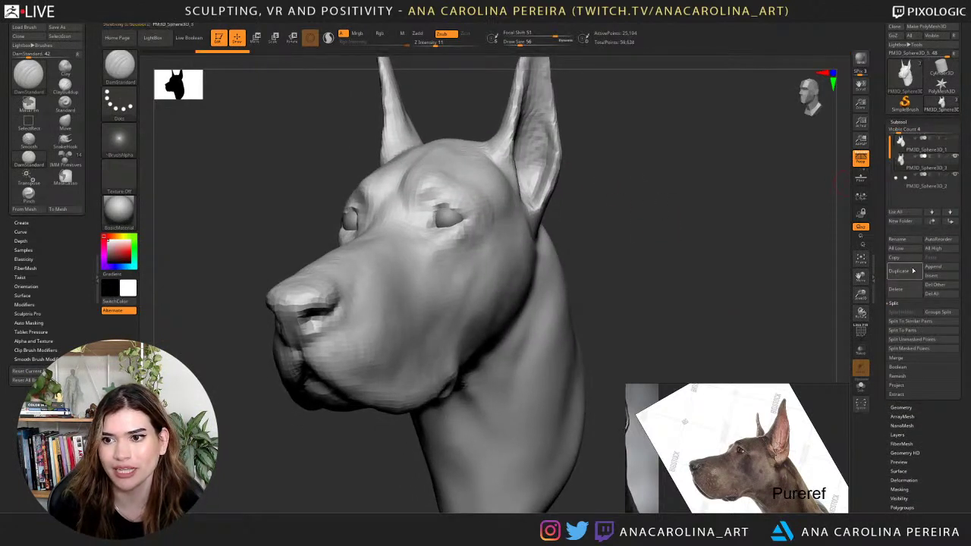
{"action": "left_click_drag", "start_coordinate": [636, 239], "coordinate": [577, 269]}
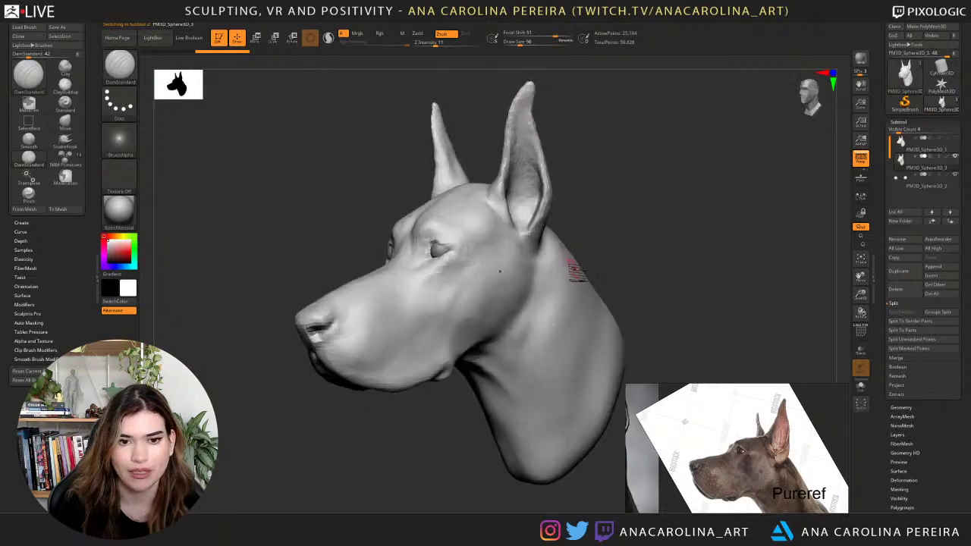
{"action": "left_click_drag", "start_coordinate": [841, 186], "coordinate": [731, 212]}
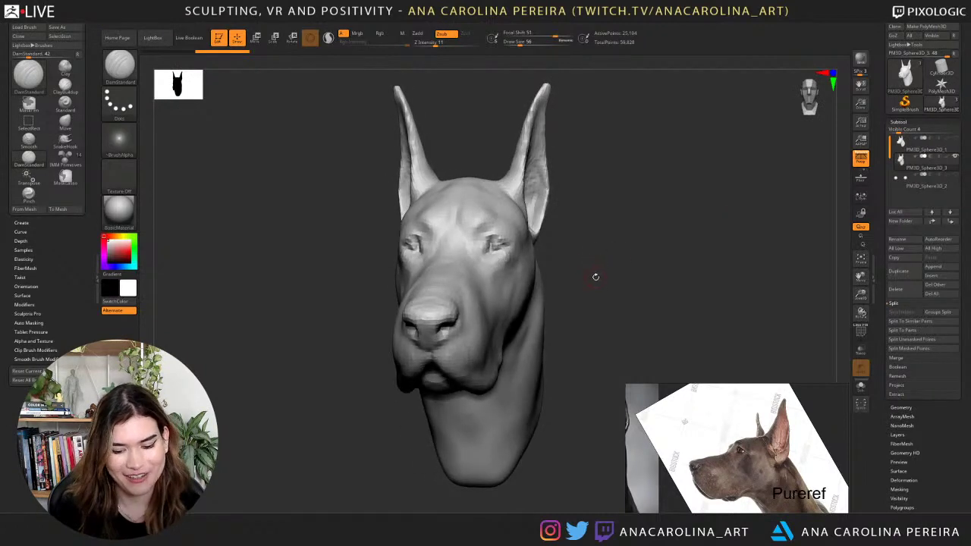
Choose the ZRemesherGuides brush at draw size 27 and start marking a guide curve around the eye opening.
{"action": "key", "text": "b"}
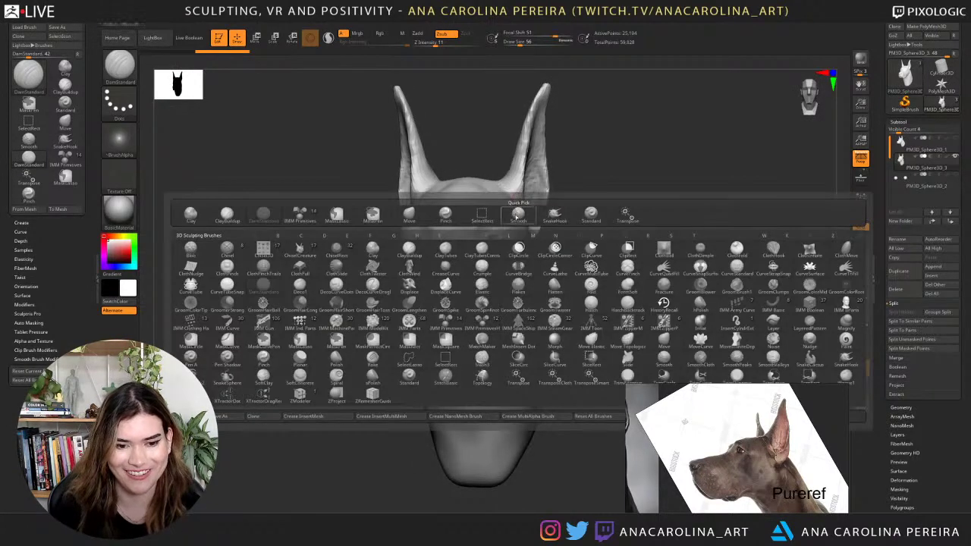
{"action": "key", "text": "z"}
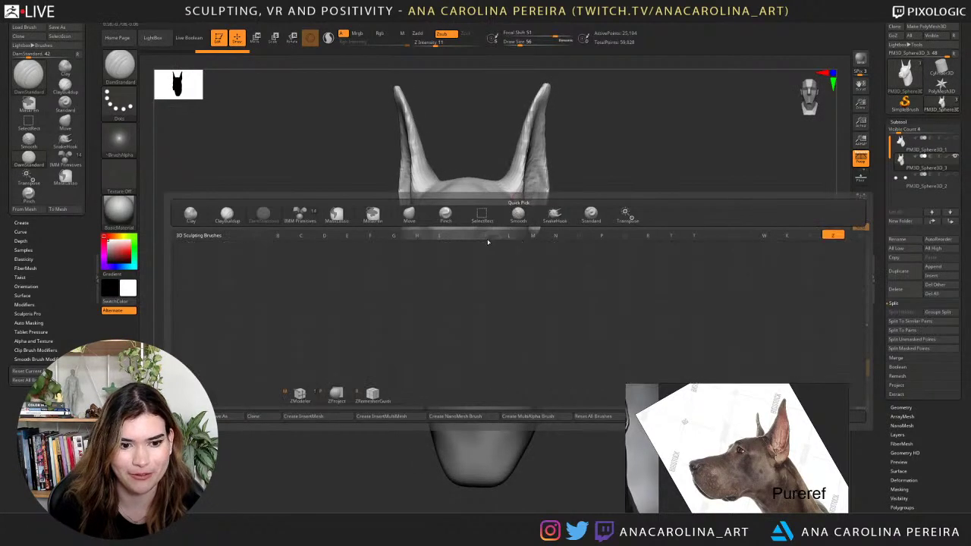
{"action": "left_click", "coordinate": [374, 396]}
{"action": "left_click_drag", "start_coordinate": [592, 292], "coordinate": [585, 235]}
{"action": "mouse_move", "coordinate": [605, 181]}
{"action": "left_mouse_down"}
{"action": "mouse_move", "coordinate": [620, 251]}
{"action": "mouse_move", "coordinate": [617, 347]}
{"action": "mouse_move", "coordinate": [754, 260]}
{"action": "mouse_move", "coordinate": [831, 281]}
{"action": "left_mouse_up"}
{"action": "key", "text": "space"}
{"action": "mouse_move", "coordinate": [389, 227]}
{"action": "left_mouse_down"}
{"action": "mouse_move", "coordinate": [363, 229]}
{"action": "mouse_move", "coordinate": [355, 273]}
{"action": "mouse_move", "coordinate": [431, 252]}
{"action": "mouse_move", "coordinate": [416, 227]}
{"action": "mouse_move", "coordinate": [387, 213]}
{"action": "mouse_move", "coordinate": [366, 220]}
{"action": "left_mouse_up"}
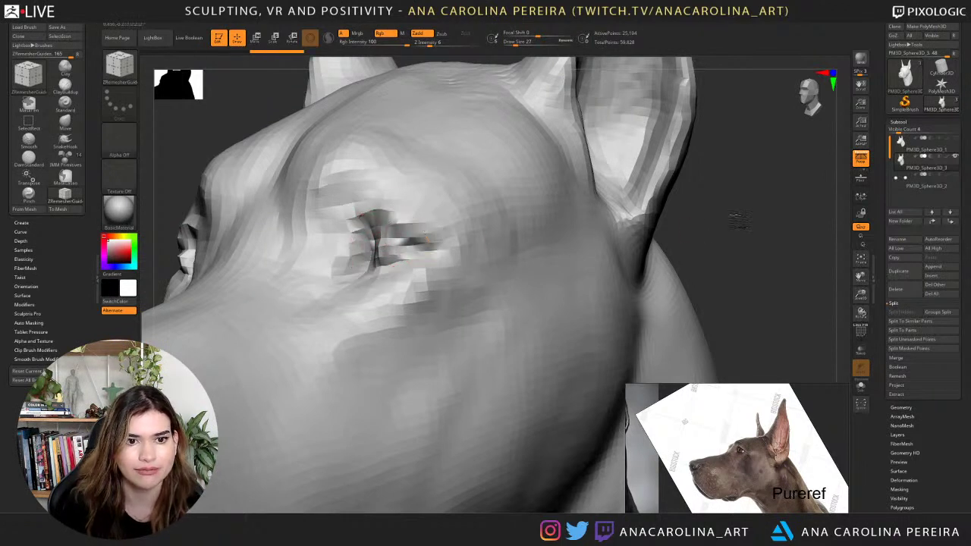
{"action": "mouse_move", "coordinate": [736, 223]}
{"action": "left_mouse_down", "text": "alt"}
{"action": "mouse_move", "coordinate": [692, 206]}
{"action": "mouse_move", "coordinate": [650, 210]}
{"action": "mouse_move", "coordinate": [651, 197]}
{"action": "mouse_move", "coordinate": [710, 209]}
{"action": "mouse_move", "coordinate": [721, 239]}
{"action": "left_mouse_up", "text": "alt"}
Draw a ZRemesher guide along the mouth line from the front of the lips to the mouth corner, undoing unwanted strokes.
{"action": "mouse_move", "coordinate": [360, 274]}
{"action": "left_mouse_down"}
{"action": "mouse_move", "coordinate": [353, 305]}
{"action": "mouse_move", "coordinate": [326, 309]}
{"action": "mouse_move", "coordinate": [314, 332]}
{"action": "left_mouse_up"}
{"action": "mouse_move", "coordinate": [328, 471]}
{"action": "left_mouse_down"}
{"action": "mouse_move", "coordinate": [330, 385]}
{"action": "mouse_move", "coordinate": [442, 119]}
{"action": "mouse_move", "coordinate": [428, 122]}
{"action": "left_mouse_up"}
{"action": "left_click_drag", "start_coordinate": [348, 151], "coordinate": [435, 264]}
{"action": "mouse_move", "coordinate": [613, 243]}
{"action": "left_mouse_down"}
{"action": "mouse_move", "coordinate": [542, 271]}
{"action": "mouse_move", "coordinate": [433, 275]}
{"action": "left_mouse_up"}
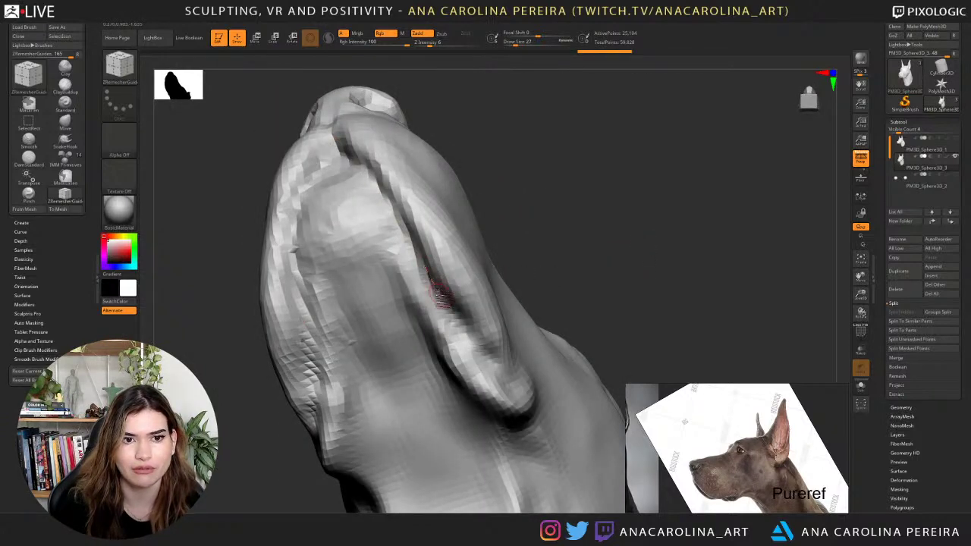
{"action": "left_click_drag", "start_coordinate": [532, 220], "coordinate": [519, 274]}
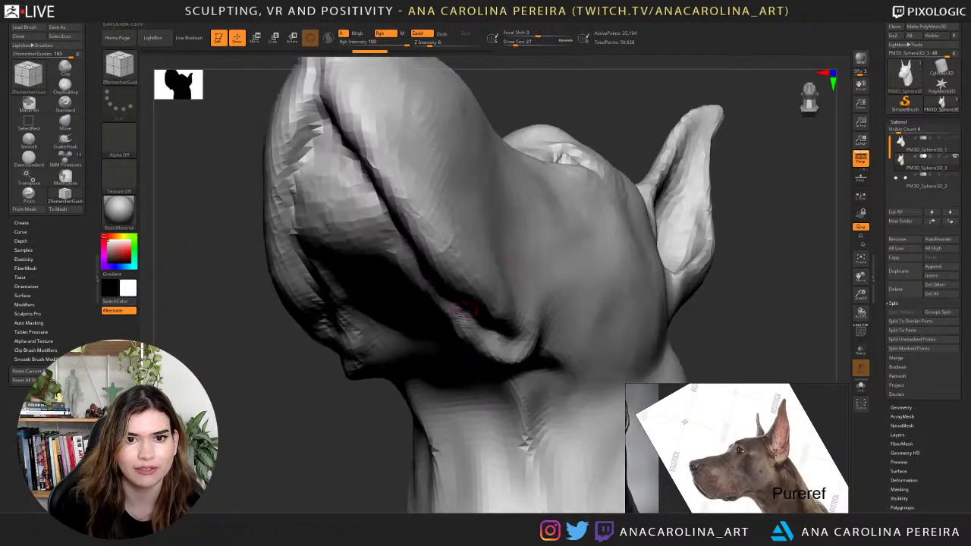
{"action": "left_click_drag", "start_coordinate": [333, 454], "coordinate": [353, 442], "text": "alt"}
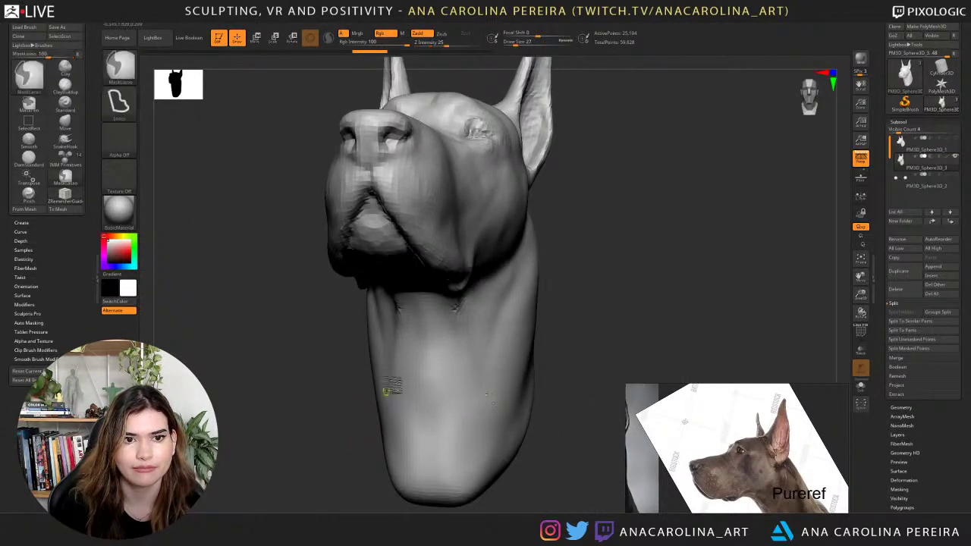
{"action": "key", "text": "ctrl+z"}
{"action": "mouse_move", "coordinate": [560, 247]}
{"action": "left_mouse_down", "text": "shift"}
{"action": "mouse_move", "coordinate": [590, 167]}
{"action": "mouse_move", "coordinate": [561, 291]}
{"action": "mouse_move", "coordinate": [423, 243]}
{"action": "left_mouse_up", "text": "shift"}
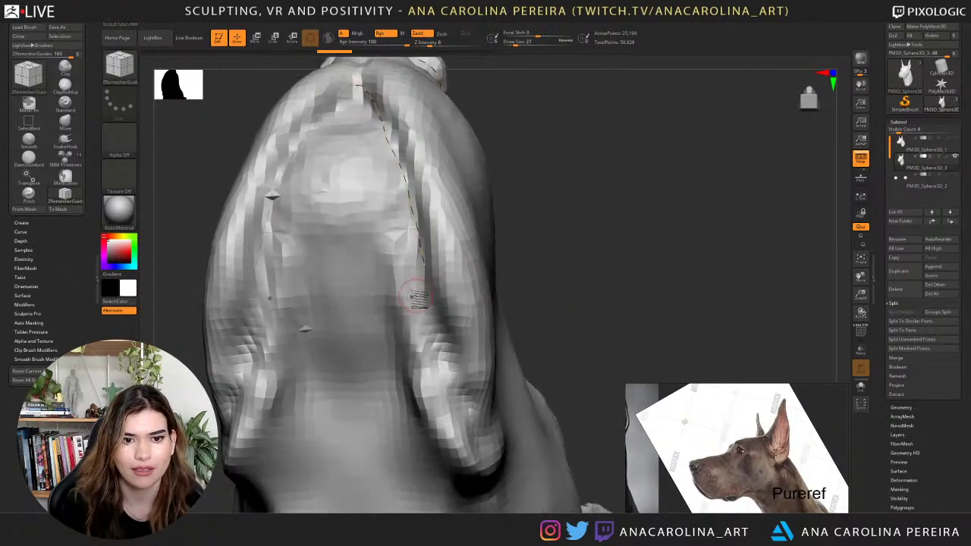
{"action": "left_click_drag", "start_coordinate": [438, 327], "coordinate": [478, 418]}
{"action": "left_click_drag", "start_coordinate": [568, 332], "coordinate": [540, 324]}
{"action": "key", "text": "ctrl+z"}
{"action": "mouse_move", "coordinate": [654, 295]}
{"action": "left_mouse_down", "text": "alt"}
{"action": "mouse_move", "coordinate": [635, 189]}
{"action": "mouse_move", "coordinate": [672, 190]}
{"action": "left_mouse_up", "text": "alt"}
{"action": "mouse_move", "coordinate": [409, 159]}
{"action": "left_mouse_down"}
{"action": "mouse_move", "coordinate": [474, 342]}
{"action": "mouse_move", "coordinate": [468, 330]}
{"action": "left_mouse_up"}
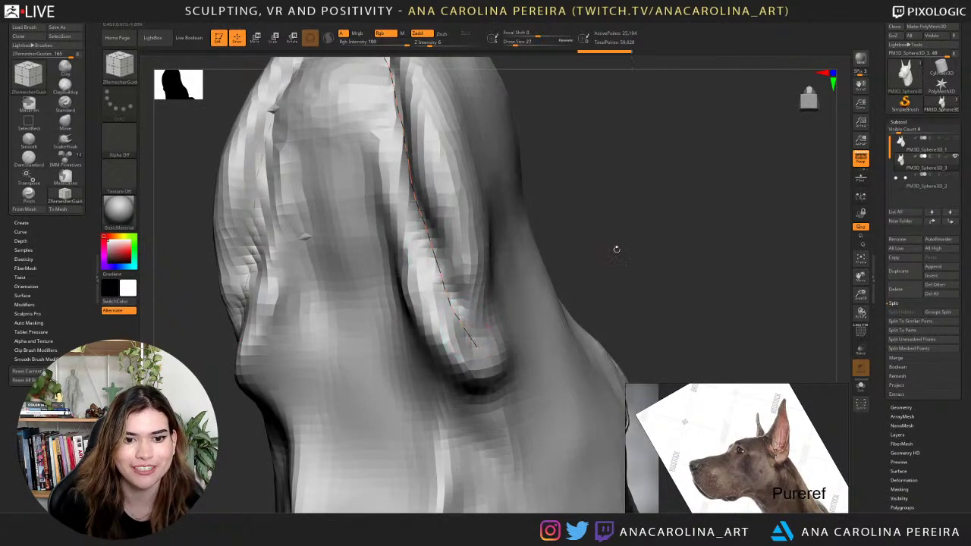
Draw ZRemesher guides along both edges of the ear rim up to the tip, with a draw size of 74.
{"action": "mouse_move", "coordinate": [614, 245]}
{"action": "left_mouse_down"}
{"action": "mouse_move", "coordinate": [676, 339]}
{"action": "mouse_move", "coordinate": [681, 301]}
{"action": "mouse_move", "coordinate": [651, 295]}
{"action": "mouse_move", "coordinate": [757, 225]}
{"action": "mouse_move", "coordinate": [747, 217]}
{"action": "mouse_move", "coordinate": [737, 265]}
{"action": "mouse_move", "coordinate": [733, 238]}
{"action": "mouse_move", "coordinate": [583, 322]}
{"action": "mouse_move", "coordinate": [615, 307]}
{"action": "mouse_move", "coordinate": [637, 274]}
{"action": "mouse_move", "coordinate": [646, 173]}
{"action": "left_mouse_up"}
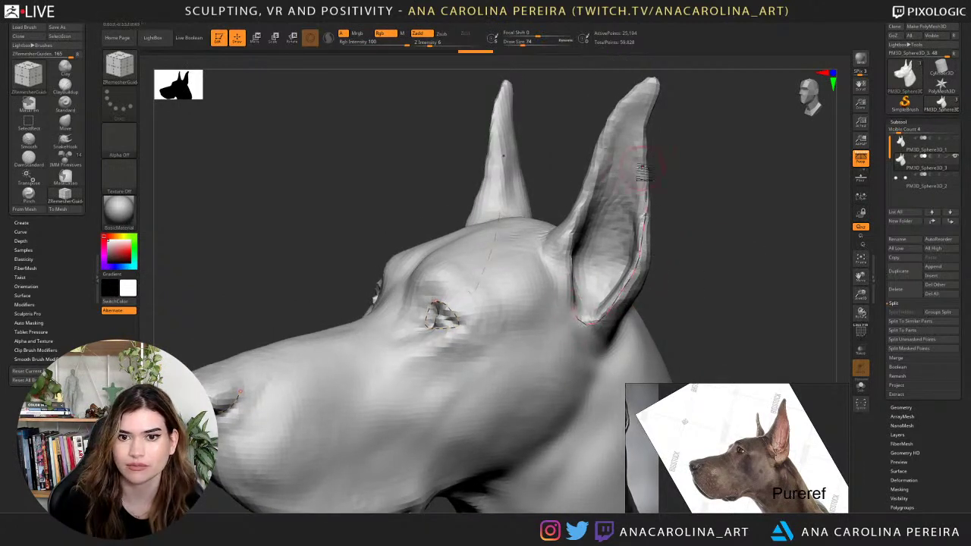
{"action": "left_click_drag", "start_coordinate": [574, 310], "coordinate": [582, 218]}
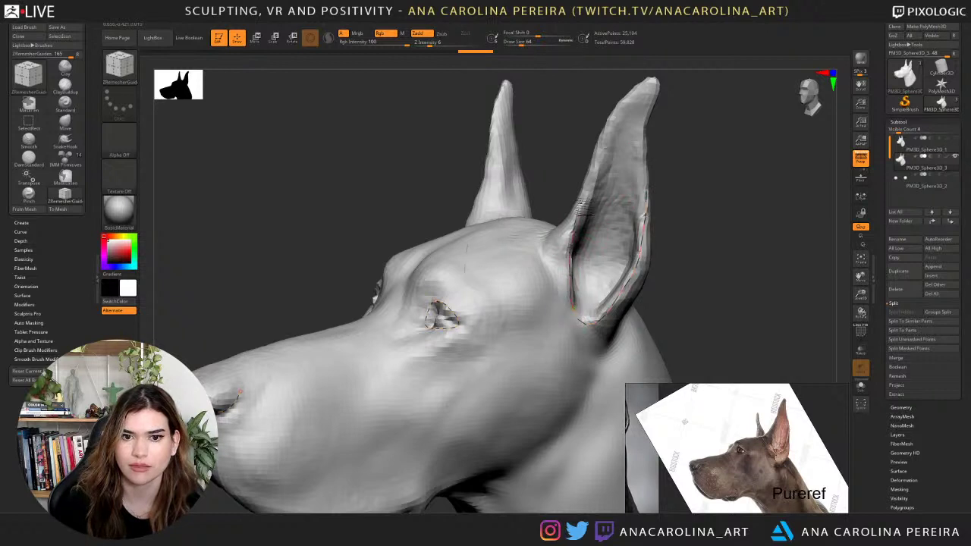
{"action": "left_click_drag", "start_coordinate": [689, 179], "coordinate": [687, 224]}
{"action": "mouse_move", "coordinate": [569, 243]}
{"action": "left_mouse_down"}
{"action": "mouse_move", "coordinate": [615, 158]}
{"action": "mouse_move", "coordinate": [599, 170]}
{"action": "mouse_move", "coordinate": [621, 151]}
{"action": "left_mouse_up"}
{"action": "left_click_drag", "start_coordinate": [651, 206], "coordinate": [618, 204]}
{"action": "left_click_drag", "start_coordinate": [641, 244], "coordinate": [630, 127]}
{"action": "mouse_move", "coordinate": [668, 157]}
{"action": "left_mouse_down"}
{"action": "mouse_move", "coordinate": [685, 162]}
{"action": "mouse_move", "coordinate": [644, 127]}
{"action": "left_mouse_up"}
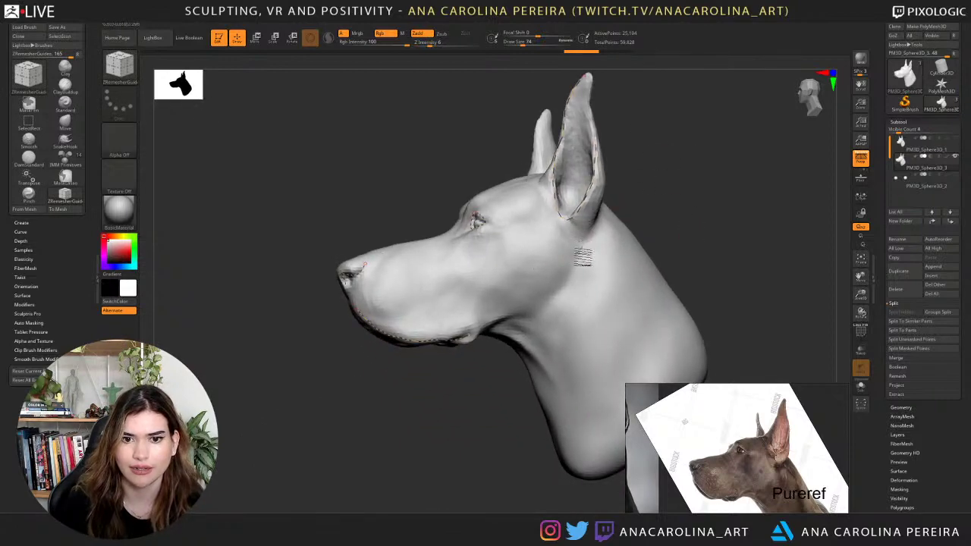
Draw a guide along the jaw from the base of the ear down towards the corner of the mouth.
{"action": "left_click_drag", "start_coordinate": [536, 317], "coordinate": [580, 319]}
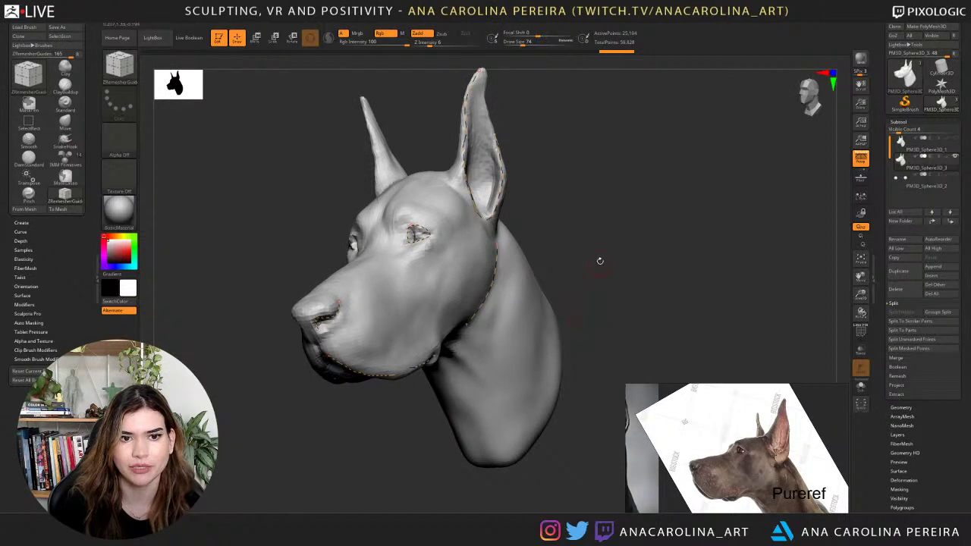
{"action": "mouse_move", "coordinate": [600, 261]}
{"action": "left_mouse_down"}
{"action": "mouse_move", "coordinate": [666, 271]}
{"action": "mouse_move", "coordinate": [656, 275]}
{"action": "left_mouse_up"}
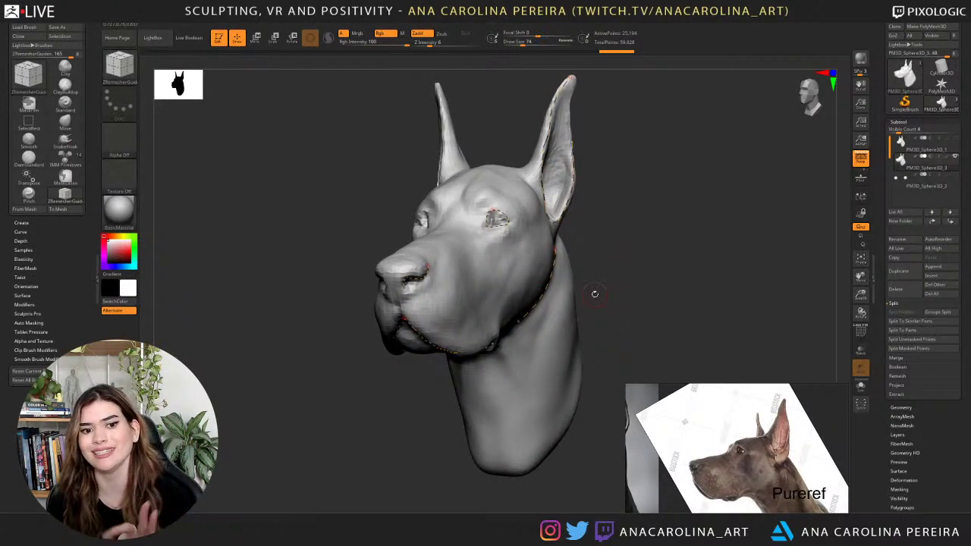
{"action": "left_click_drag", "start_coordinate": [635, 245], "coordinate": [631, 240]}
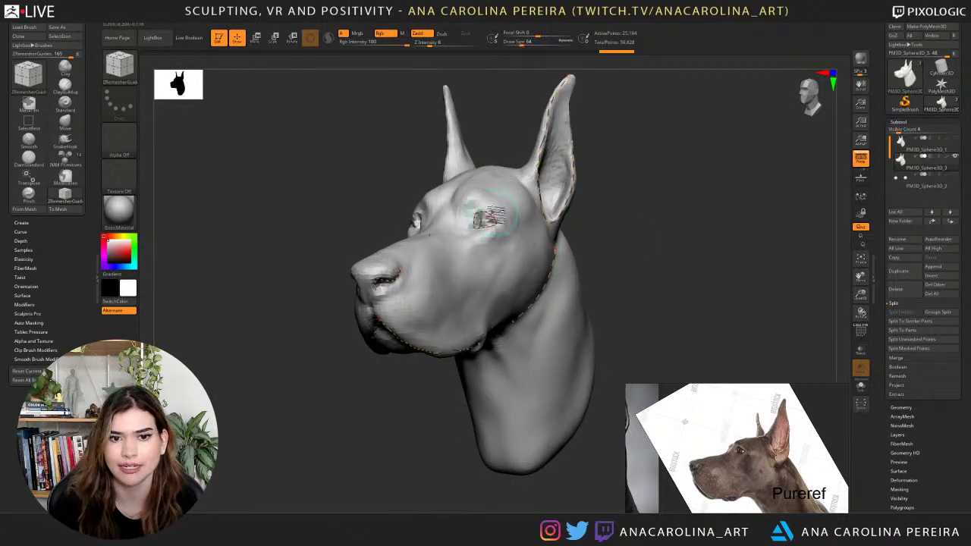
Draw a wide circular guide loop around the eye and brow area.
{"action": "left_click_drag", "start_coordinate": [596, 198], "coordinate": [579, 214]}
{"action": "mouse_move", "coordinate": [488, 211]}
{"action": "left_mouse_down"}
{"action": "mouse_move", "coordinate": [509, 234]}
{"action": "mouse_move", "coordinate": [495, 274]}
{"action": "mouse_move", "coordinate": [453, 279]}
{"action": "mouse_move", "coordinate": [435, 255]}
{"action": "mouse_move", "coordinate": [446, 219]}
{"action": "mouse_move", "coordinate": [479, 206]}
{"action": "mouse_move", "coordinate": [501, 215]}
{"action": "left_mouse_up"}
{"action": "mouse_move", "coordinate": [602, 205]}
{"action": "left_mouse_down"}
{"action": "mouse_move", "coordinate": [492, 216]}
{"action": "mouse_move", "coordinate": [495, 207]}
{"action": "mouse_move", "coordinate": [616, 200]}
{"action": "mouse_move", "coordinate": [546, 220]}
{"action": "mouse_move", "coordinate": [484, 210]}
{"action": "mouse_move", "coordinate": [521, 238]}
{"action": "left_mouse_up"}
{"action": "mouse_move", "coordinate": [685, 208]}
{"action": "left_mouse_down"}
{"action": "mouse_move", "coordinate": [717, 167]}
{"action": "mouse_move", "coordinate": [686, 161]}
{"action": "mouse_move", "coordinate": [694, 204]}
{"action": "left_mouse_up"}
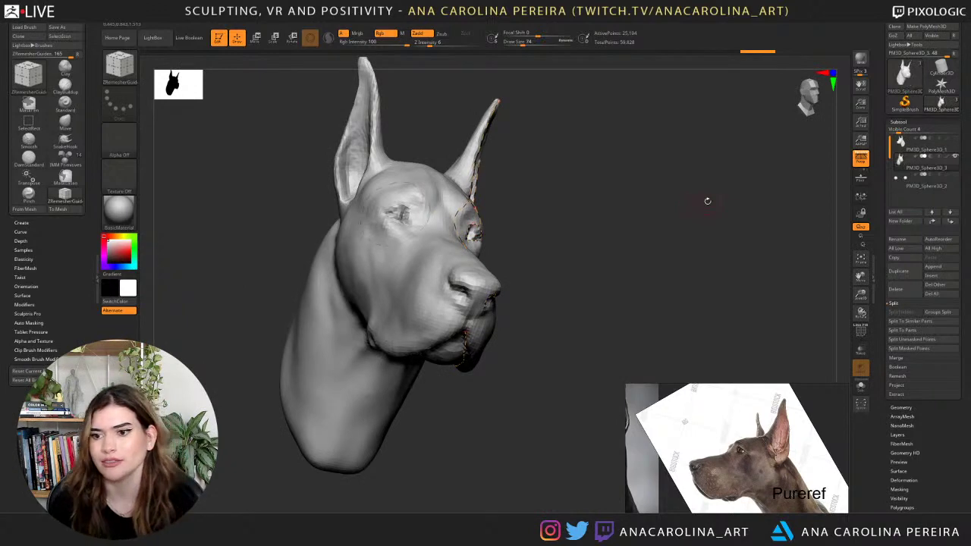
Show the polygon wireframe on the head copy and set ZRemesher to target half the polygon count.
{"action": "left_click", "coordinate": [861, 332]}
{"action": "left_click_drag", "start_coordinate": [782, 332], "coordinate": [725, 270]}
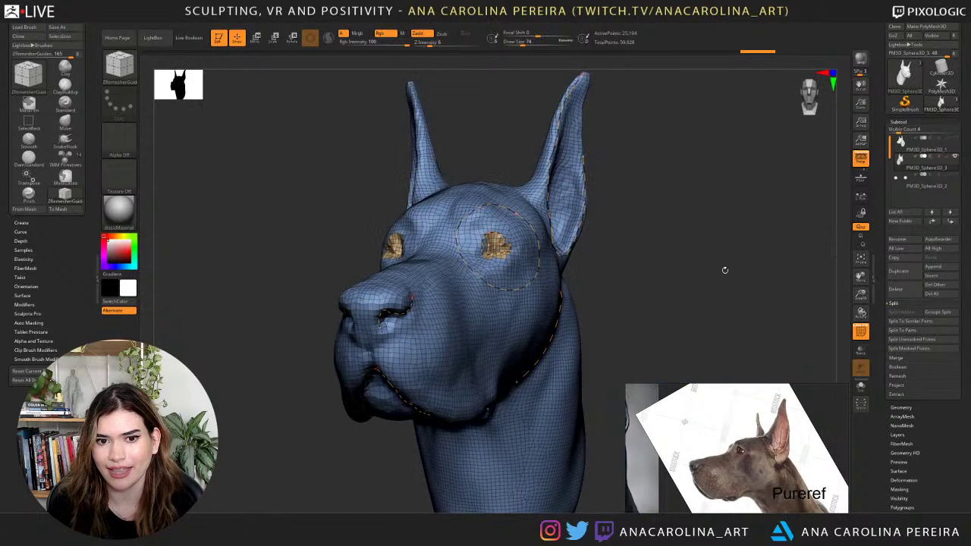
{"action": "left_click", "coordinate": [909, 407]}
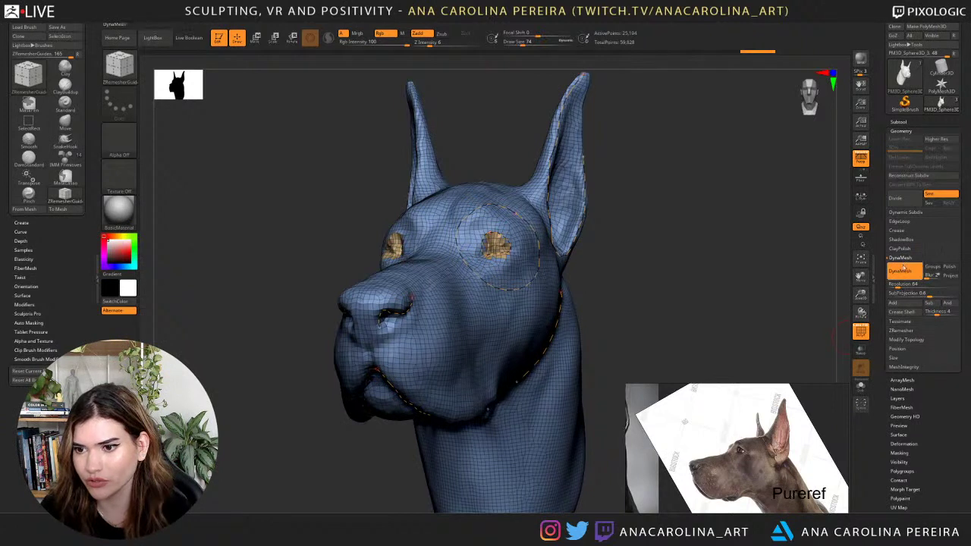
{"action": "left_click", "coordinate": [900, 259]}
{"action": "left_click", "coordinate": [901, 276]}
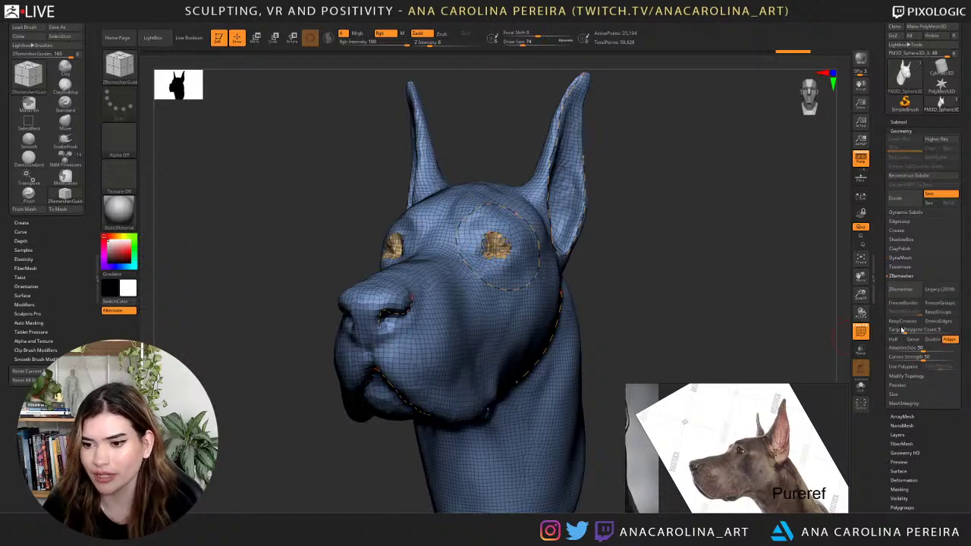
{"action": "left_click_drag", "start_coordinate": [887, 276], "coordinate": [881, 235]}
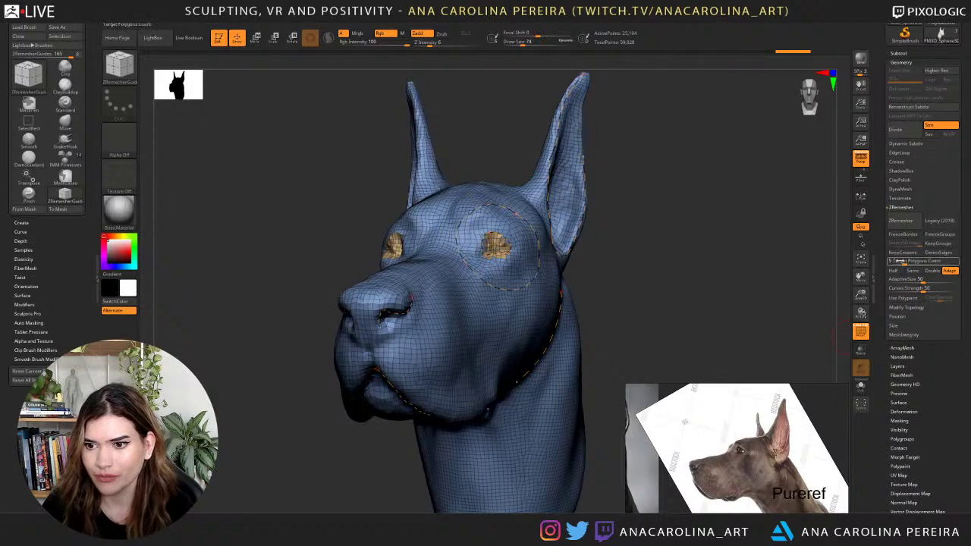
{"action": "left_click", "coordinate": [893, 271]}
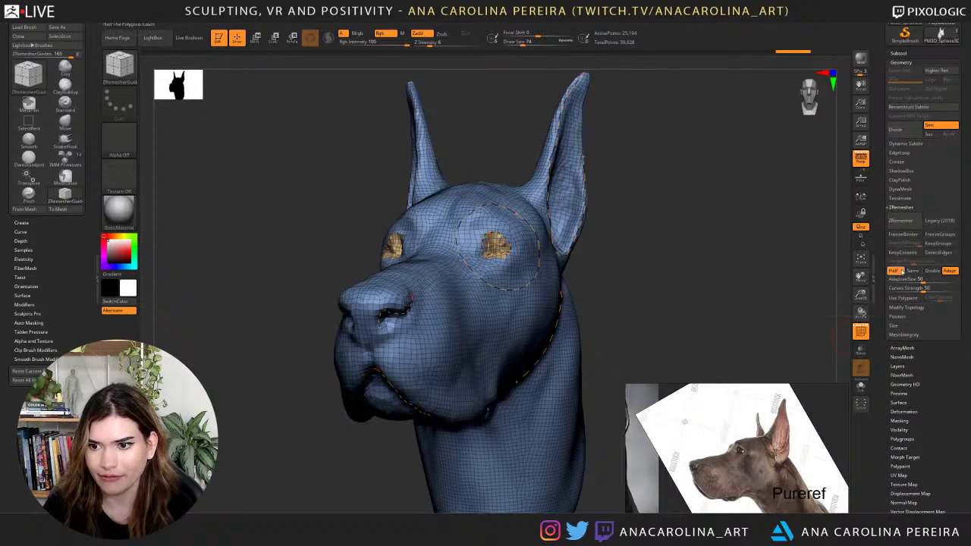
Try remeshing the head copy with ZRemesher, inspect the new topology and undo the remesh.
{"action": "left_click", "coordinate": [901, 221]}
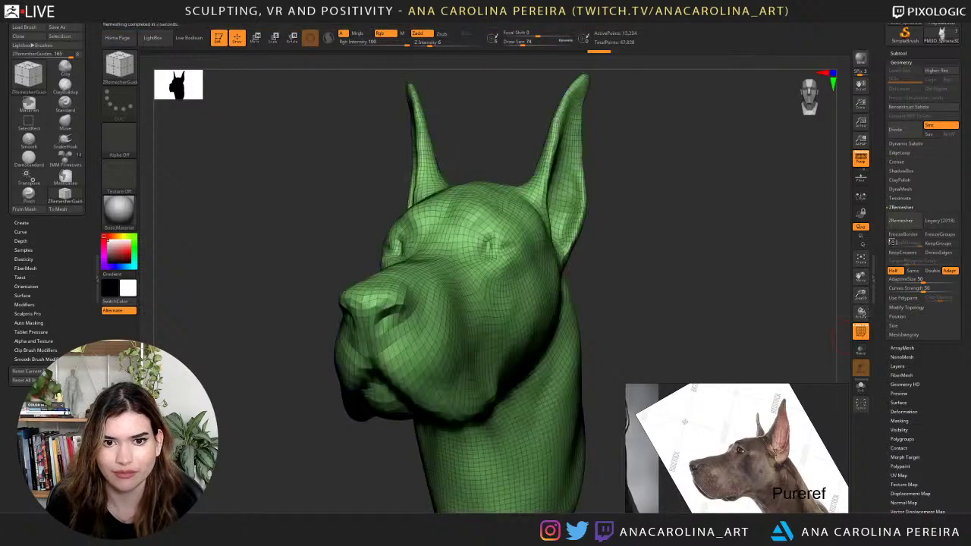
{"action": "mouse_move", "coordinate": [715, 315]}
{"action": "left_mouse_down"}
{"action": "mouse_move", "coordinate": [706, 324]}
{"action": "mouse_move", "coordinate": [717, 306]}
{"action": "mouse_move", "coordinate": [740, 315]}
{"action": "mouse_move", "coordinate": [696, 317]}
{"action": "mouse_move", "coordinate": [739, 324]}
{"action": "mouse_move", "coordinate": [714, 317]}
{"action": "mouse_move", "coordinate": [734, 315]}
{"action": "left_mouse_up"}
{"action": "key", "text": "ctrl+z"}
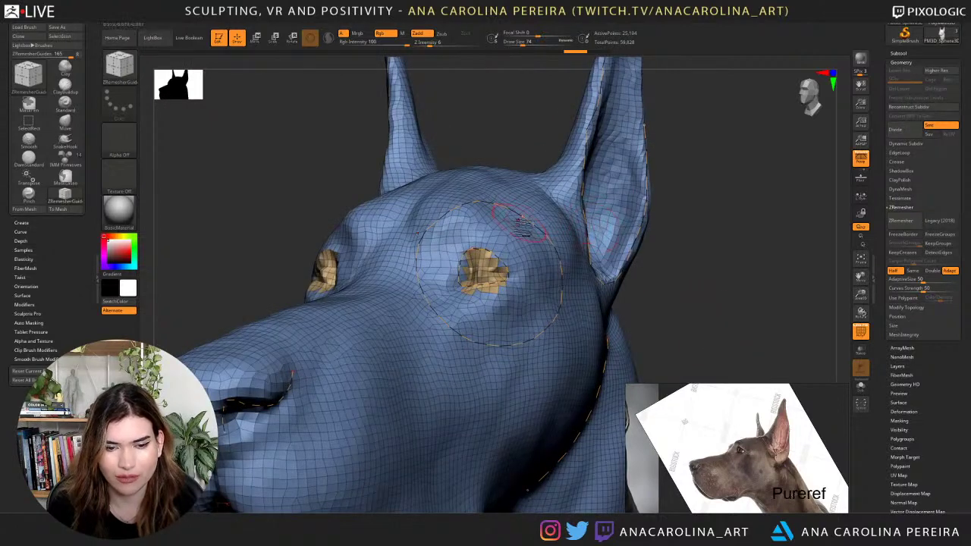
Draw a tighter ZRemesher guide loop close around the eye opening and remesh the head copy at half the polygon count.
{"action": "key", "text": "space"}
{"action": "mouse_move", "coordinate": [517, 242]}
{"action": "left_mouse_down"}
{"action": "mouse_move", "coordinate": [507, 242]}
{"action": "mouse_move", "coordinate": [529, 266]}
{"action": "left_mouse_up"}
{"action": "key", "text": "b"}
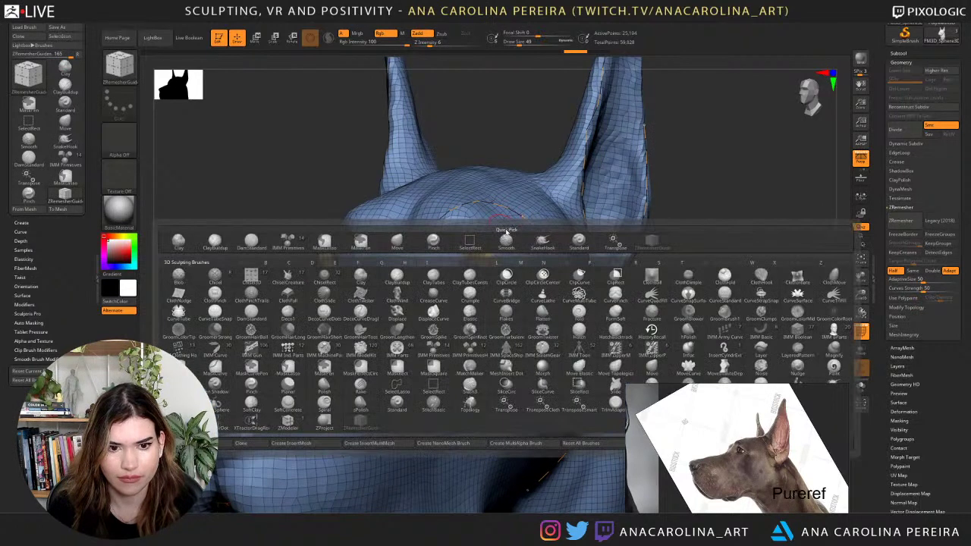
{"action": "key", "text": "z"}
{"action": "key", "text": "r"}
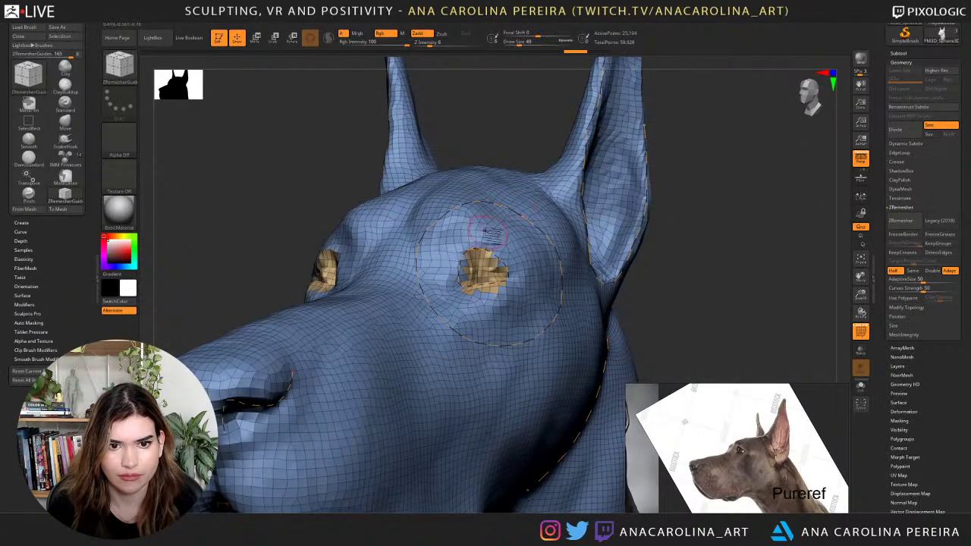
{"action": "mouse_move", "coordinate": [514, 253]}
{"action": "left_mouse_down"}
{"action": "mouse_move", "coordinate": [528, 282]}
{"action": "mouse_move", "coordinate": [516, 307]}
{"action": "mouse_move", "coordinate": [476, 313]}
{"action": "mouse_move", "coordinate": [442, 296]}
{"action": "mouse_move", "coordinate": [438, 267]}
{"action": "mouse_move", "coordinate": [465, 237]}
{"action": "mouse_move", "coordinate": [507, 242]}
{"action": "left_mouse_up"}
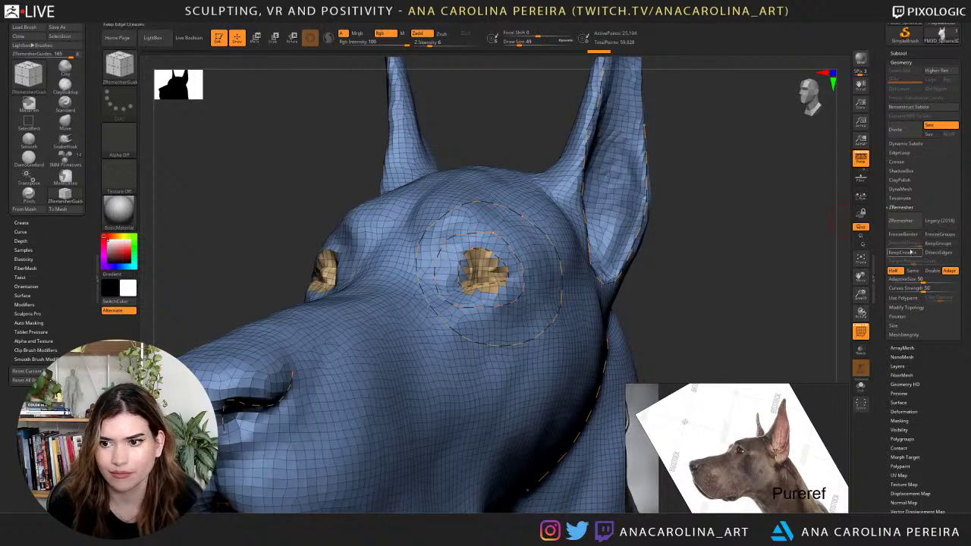
{"action": "left_click", "coordinate": [906, 225]}
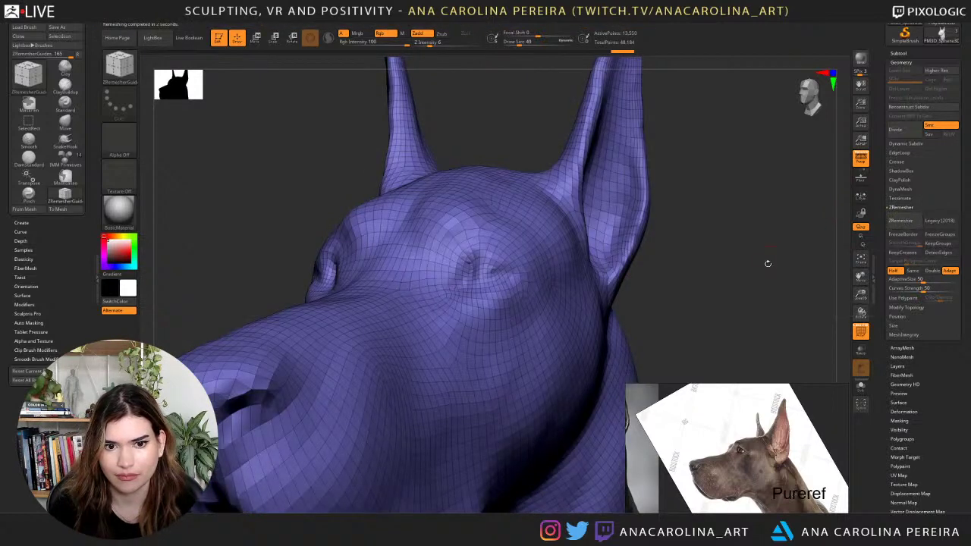
Examine the head copy's new edge flow around the eyes, brow and muzzle, and across the whole bust.
{"action": "mouse_move", "coordinate": [767, 262]}
{"action": "left_mouse_down"}
{"action": "mouse_move", "coordinate": [793, 277]}
{"action": "mouse_move", "coordinate": [772, 268]}
{"action": "left_mouse_up"}
{"action": "left_click_drag", "start_coordinate": [711, 305], "coordinate": [748, 293], "text": "alt"}
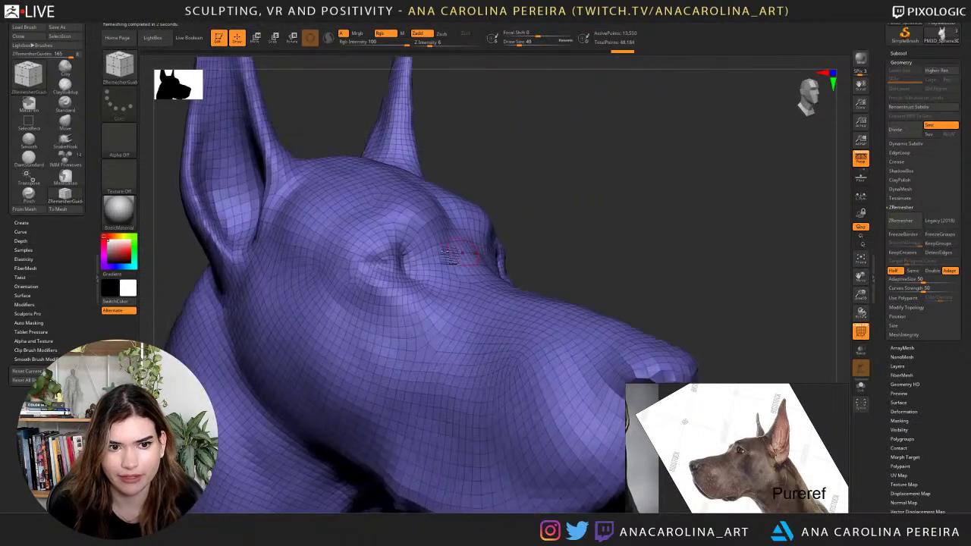
{"action": "left_click_drag", "start_coordinate": [559, 229], "coordinate": [706, 260], "text": "alt"}
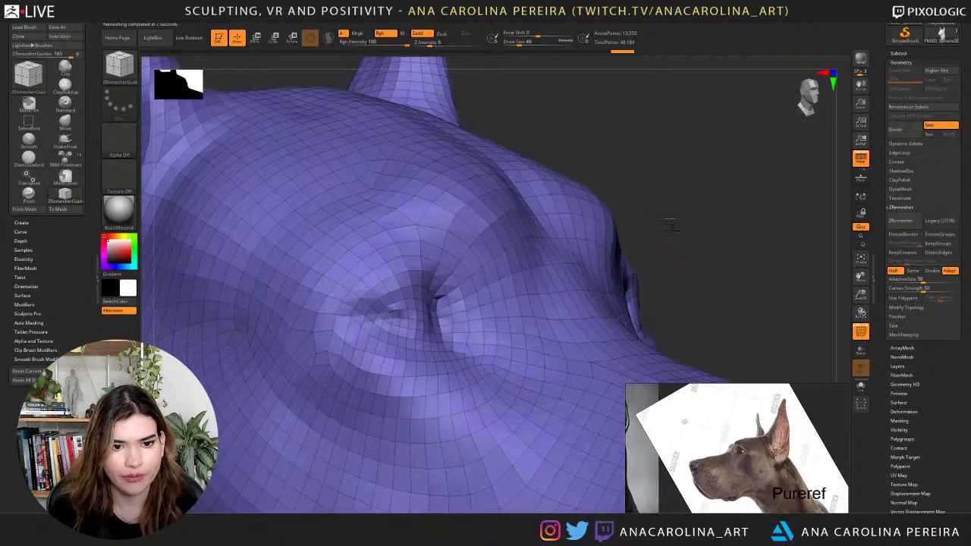
{"action": "left_click_drag", "start_coordinate": [670, 225], "coordinate": [642, 230]}
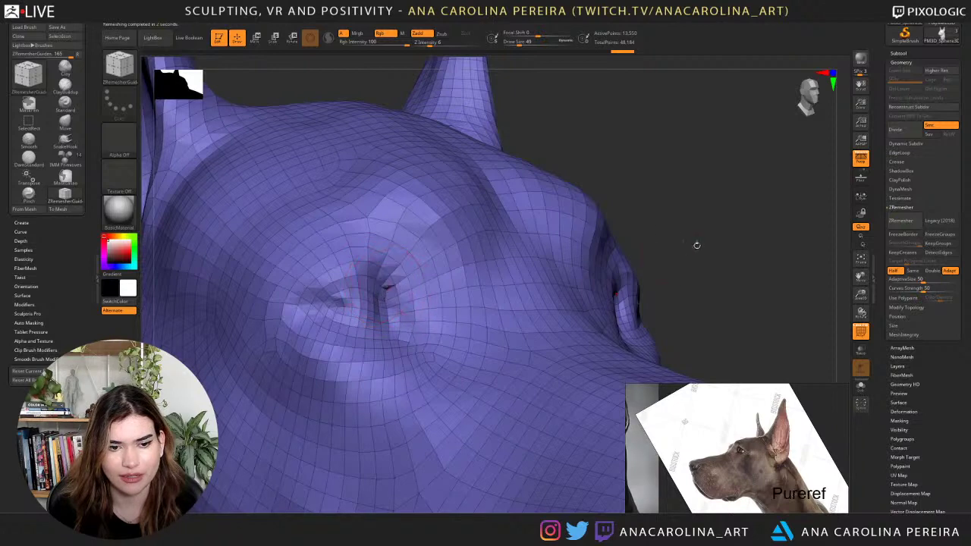
{"action": "left_click_drag", "start_coordinate": [697, 245], "coordinate": [612, 188]}
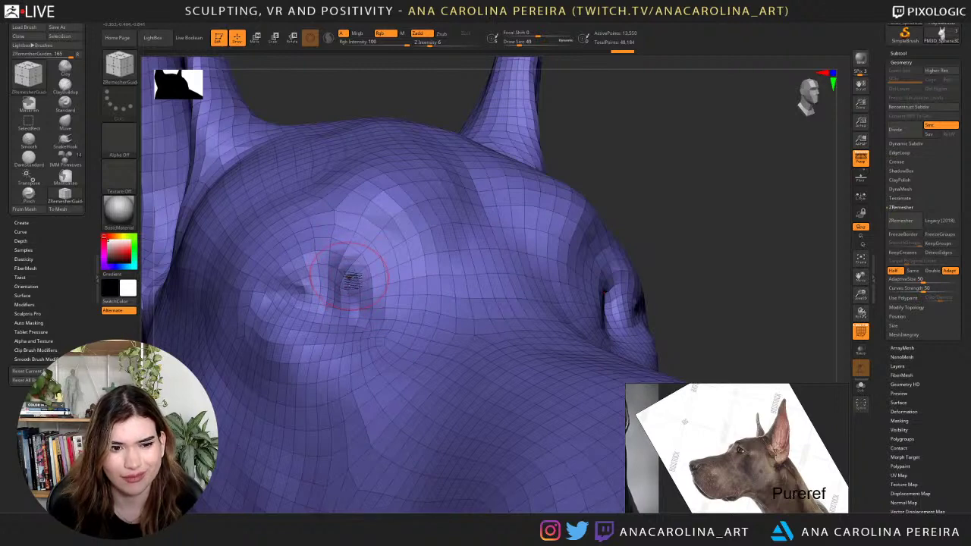
{"action": "left_click_drag", "start_coordinate": [724, 250], "coordinate": [548, 324]}
{"action": "left_click_drag", "start_coordinate": [274, 194], "coordinate": [453, 332]}
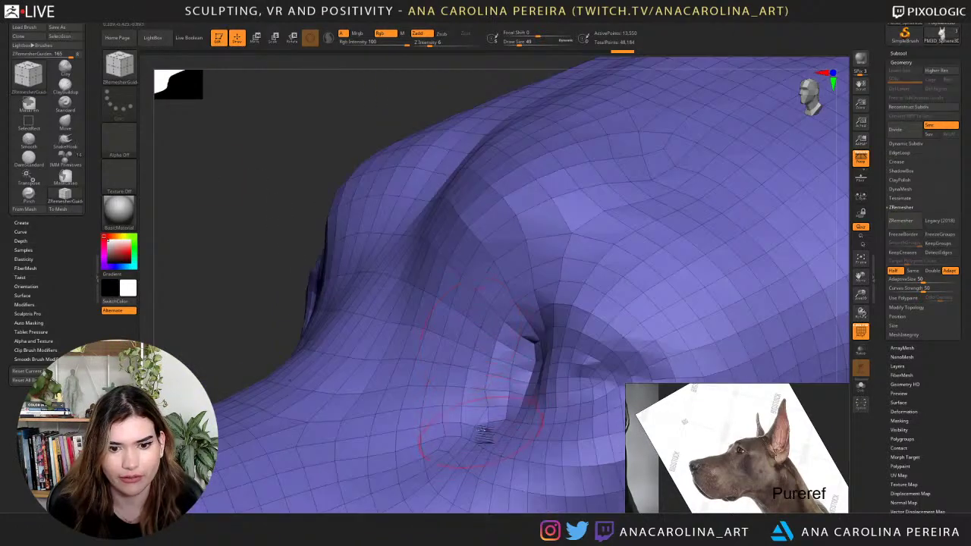
{"action": "left_click_drag", "start_coordinate": [245, 245], "coordinate": [284, 225]}
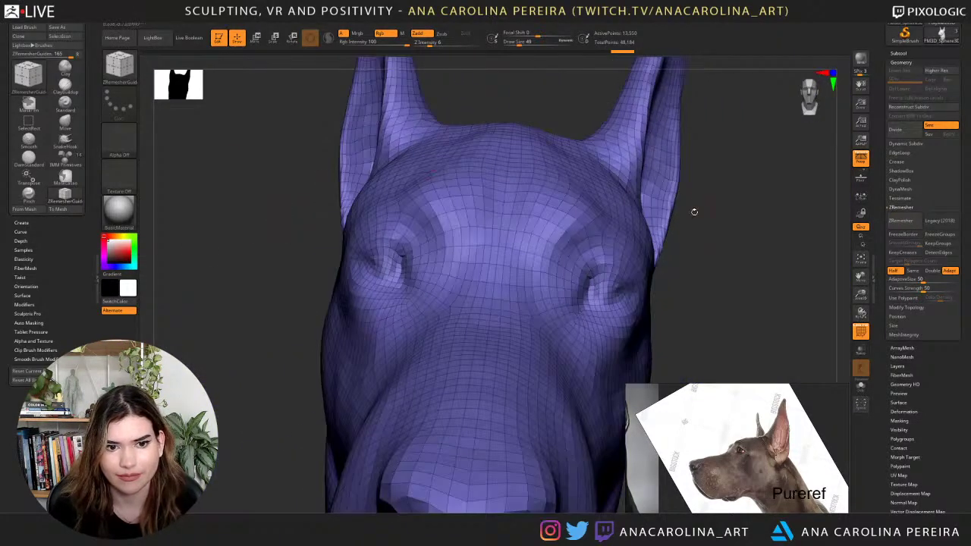
{"action": "left_click_drag", "start_coordinate": [695, 211], "coordinate": [744, 211]}
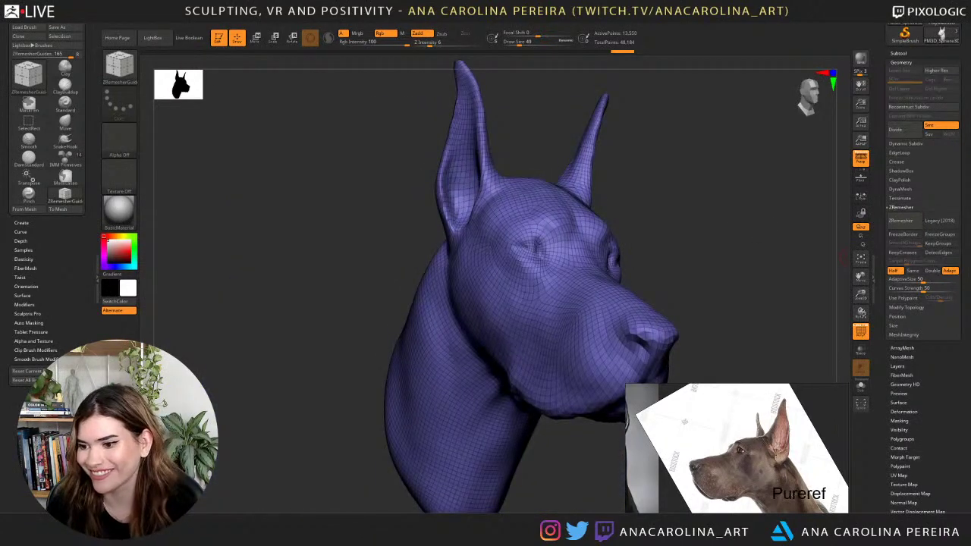
{"action": "left_click_drag", "start_coordinate": [793, 249], "coordinate": [690, 251]}
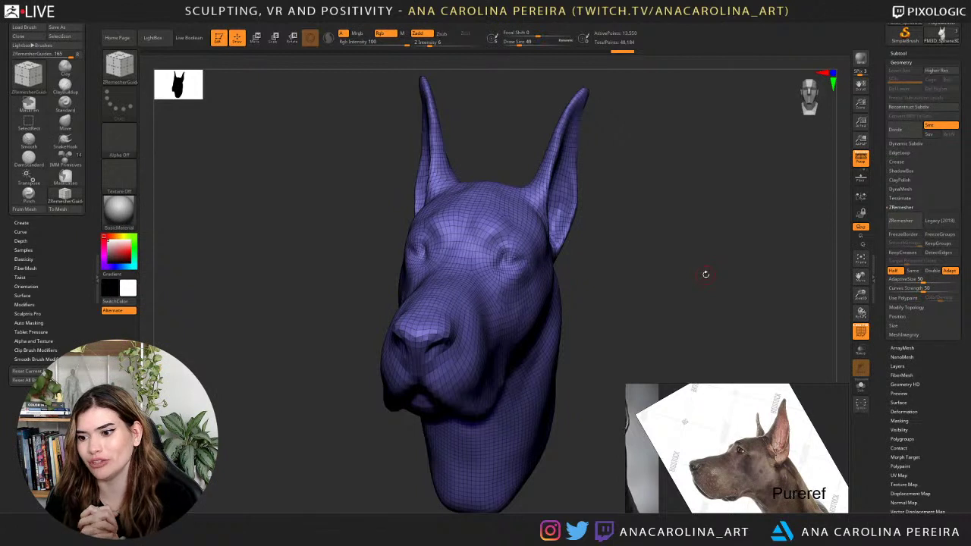
{"action": "left_click_drag", "start_coordinate": [708, 213], "coordinate": [759, 223]}
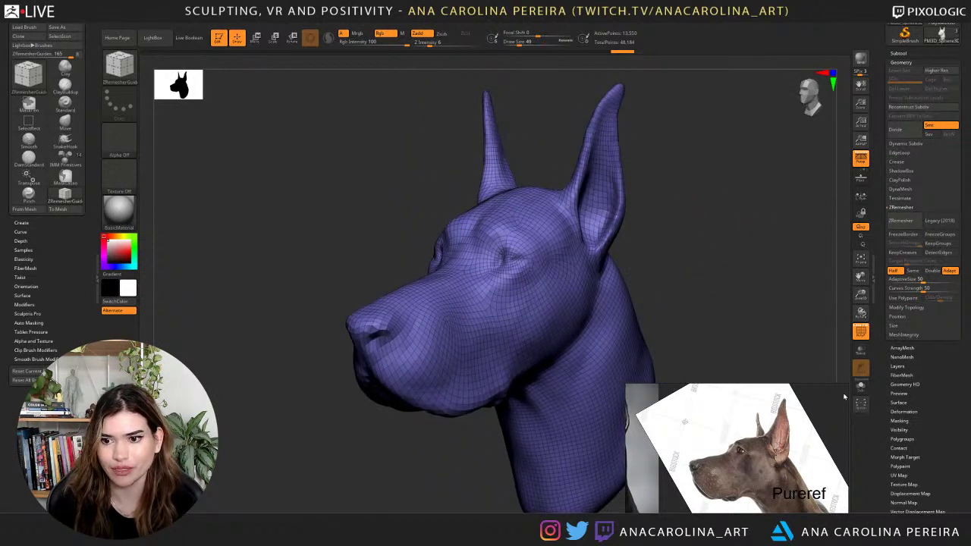
Hide the polygon wireframe and show the original head subtool together with the remeshed copy.
{"action": "left_click", "coordinate": [860, 332]}
{"action": "left_click_drag", "start_coordinate": [763, 326], "coordinate": [812, 316]}
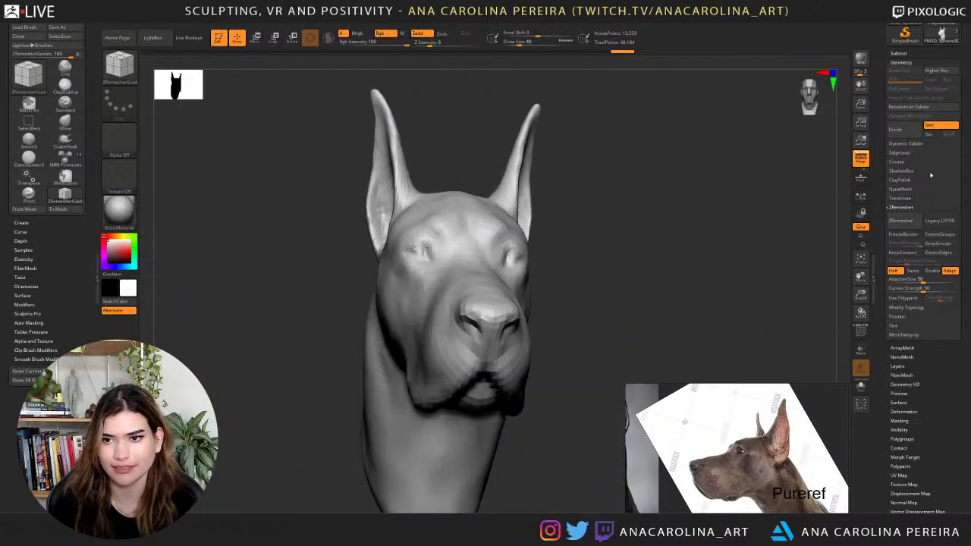
{"action": "left_click", "coordinate": [898, 53]}
{"action": "left_click", "coordinate": [955, 71]}
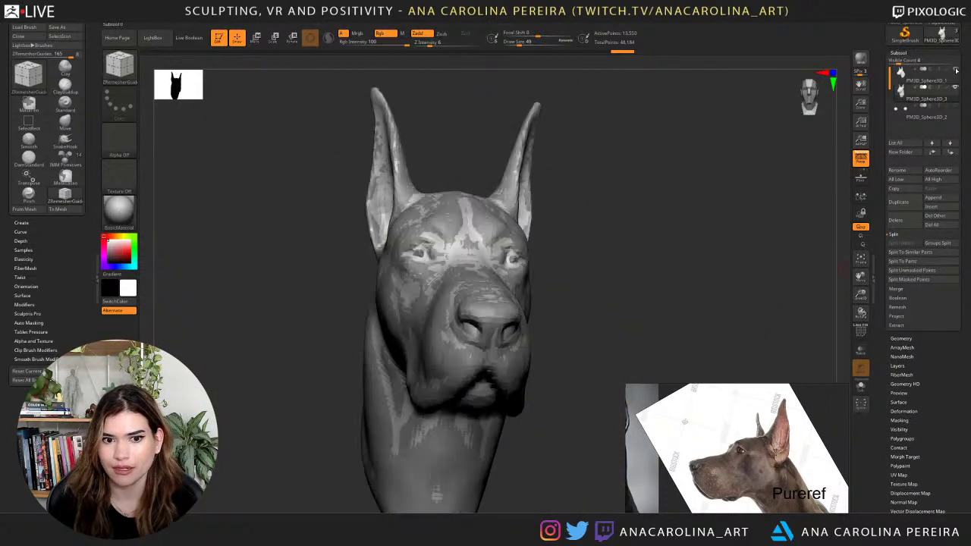
Project the original head's geometry onto the remeshed copy with ProjectAll and check the copy's surface.
{"action": "left_click", "coordinate": [897, 317]}
{"action": "left_click_drag", "start_coordinate": [782, 293], "coordinate": [760, 302]}
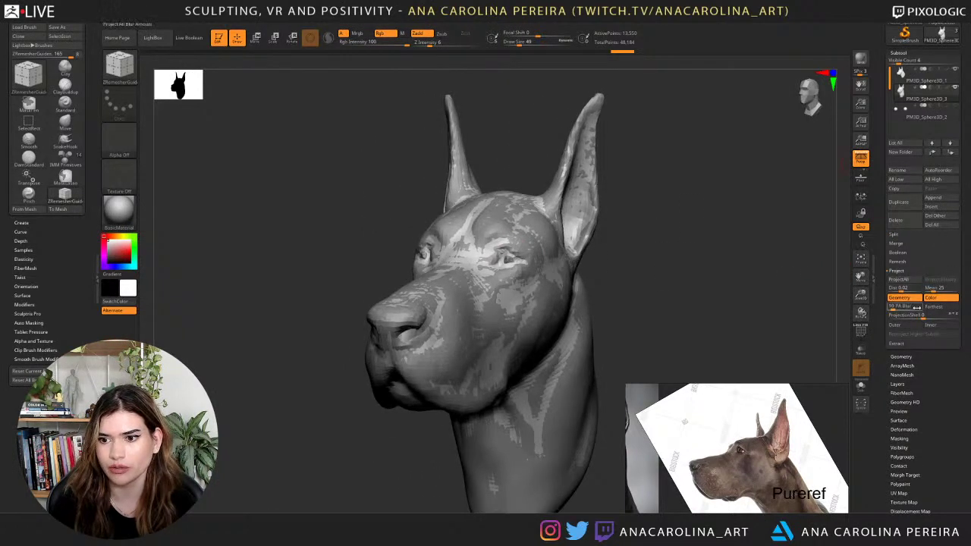
{"action": "left_click", "coordinate": [898, 279]}
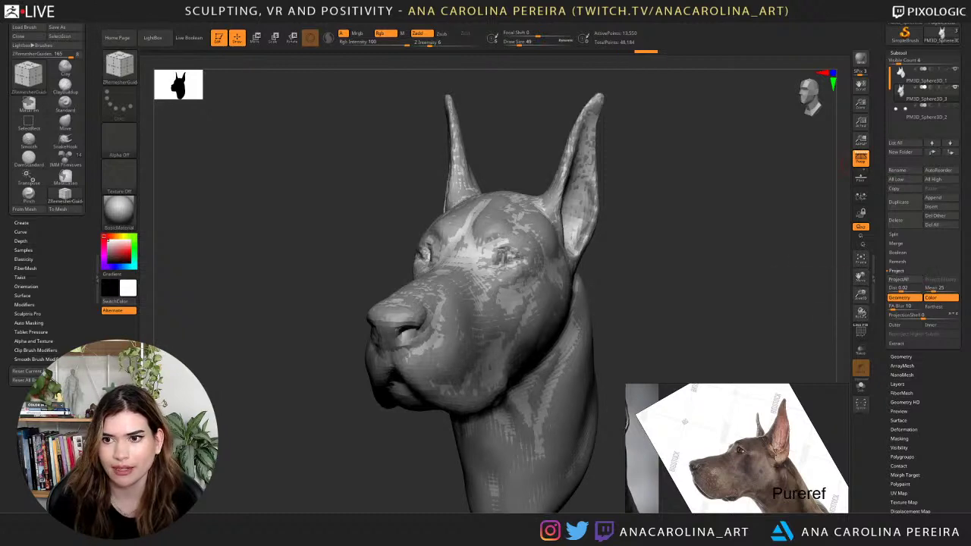
{"action": "mouse_move", "coordinate": [670, 168]}
{"action": "left_mouse_down"}
{"action": "mouse_move", "coordinate": [717, 189]}
{"action": "mouse_move", "coordinate": [687, 189]}
{"action": "left_mouse_up"}
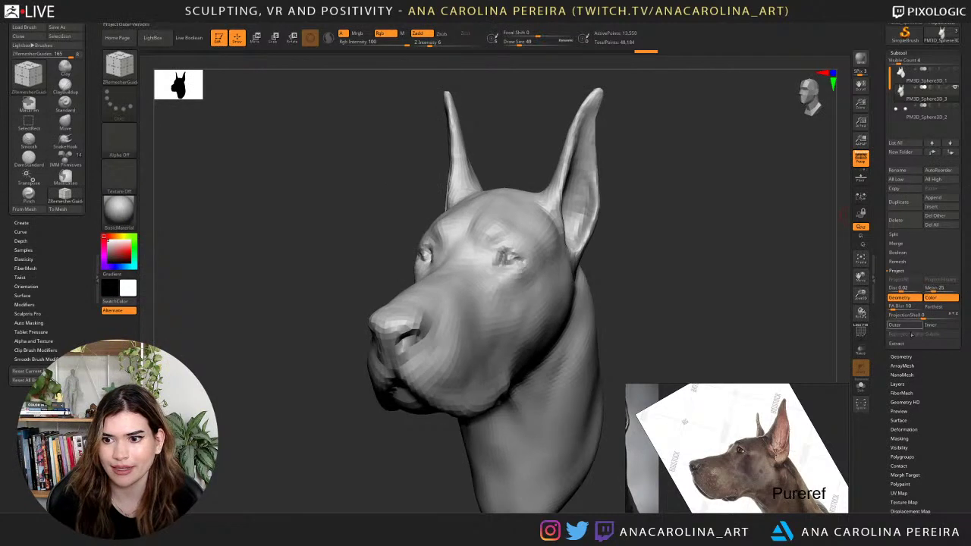
Divide the remeshed head copy three times, up to subdivision level 4.
{"action": "left_click", "coordinate": [901, 357]}
{"action": "left_click", "coordinate": [913, 130]}
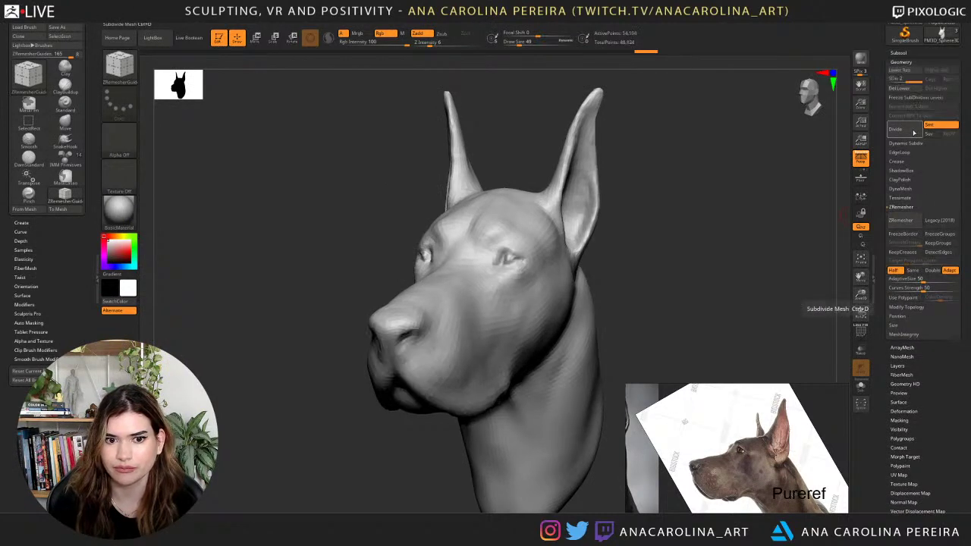
{"action": "left_click", "coordinate": [914, 132]}
{"action": "left_click", "coordinate": [914, 133]}
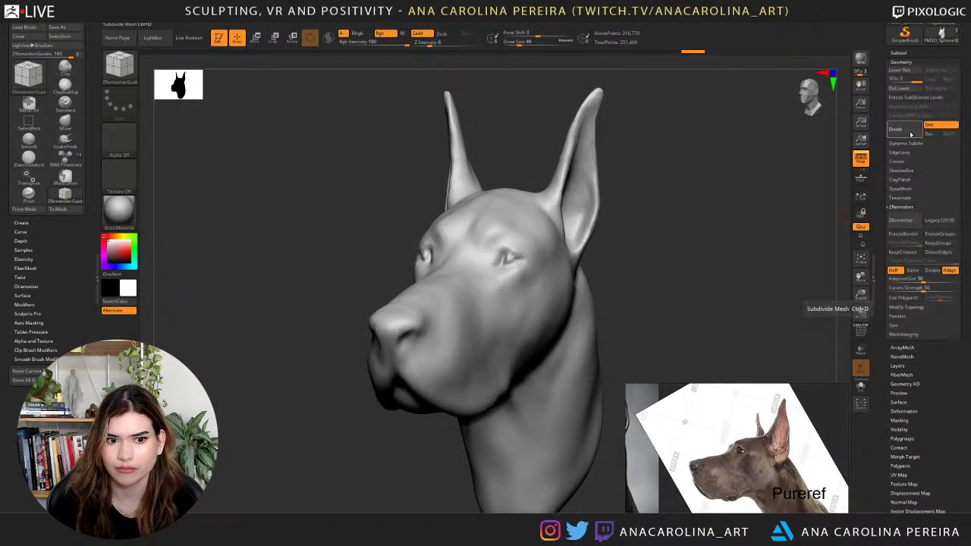
{"action": "mouse_move", "coordinate": [772, 199]}
{"action": "left_mouse_down"}
{"action": "mouse_move", "coordinate": [805, 207]}
{"action": "mouse_move", "coordinate": [724, 217]}
{"action": "left_mouse_up"}
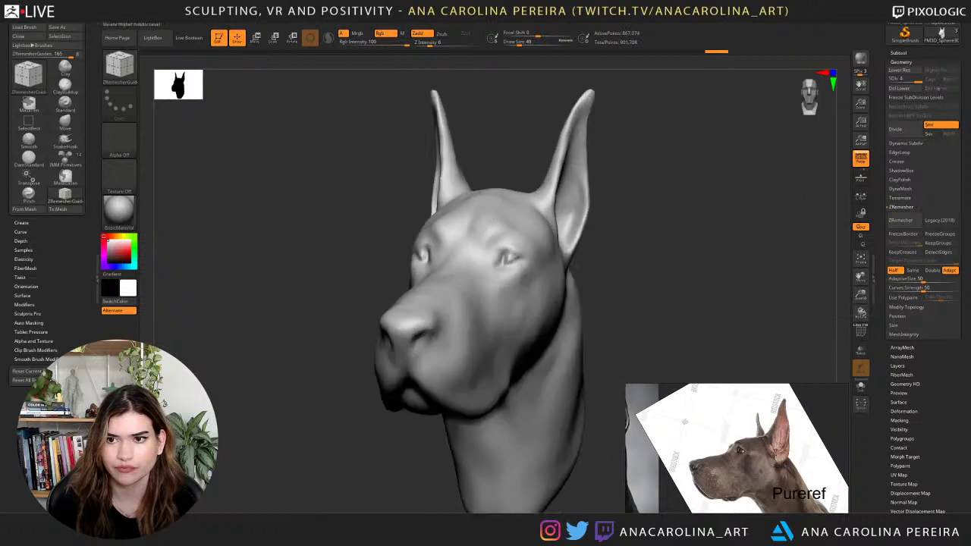
Lower the head copy to subdivision level 2 and project the original head's detail onto it again.
{"action": "left_click", "coordinate": [903, 78]}
{"action": "left_click", "coordinate": [899, 53]}
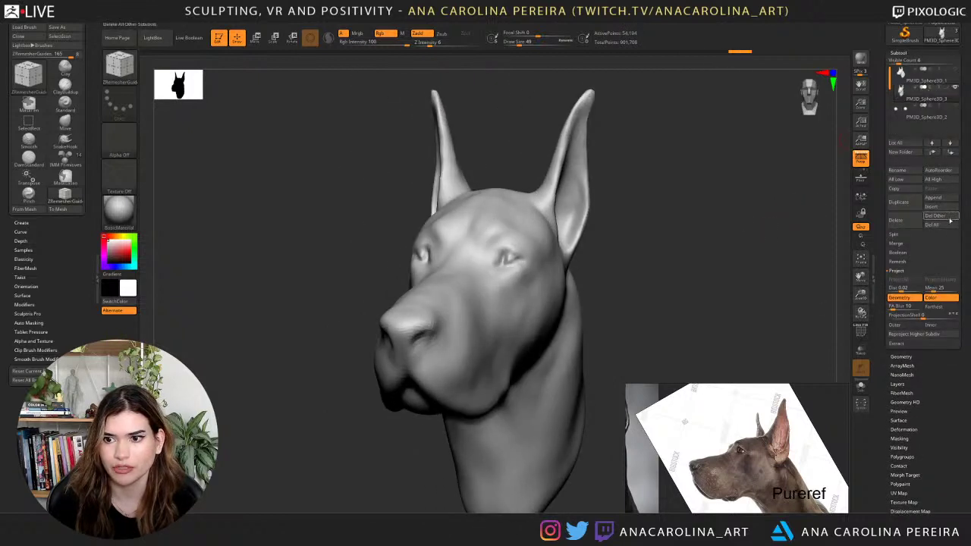
{"action": "left_click", "coordinate": [955, 70]}
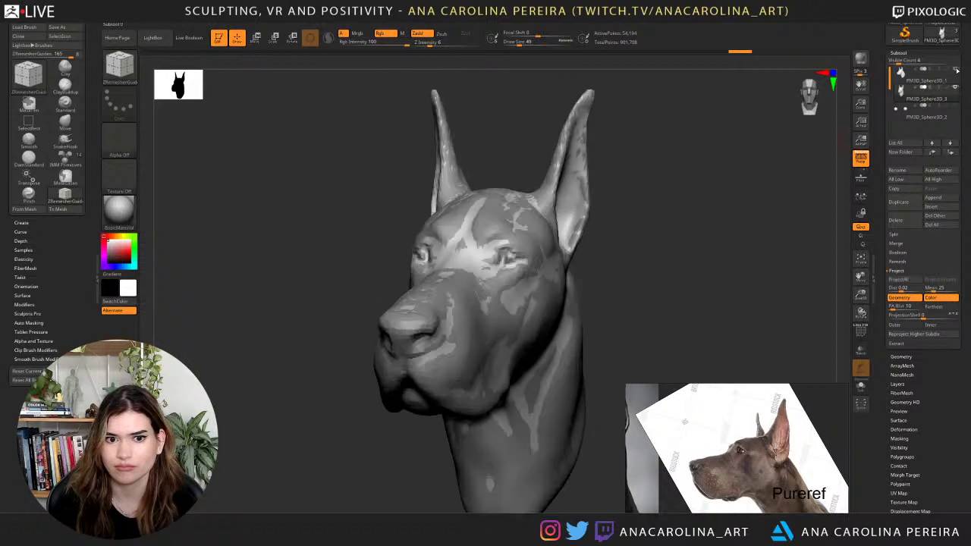
{"action": "left_click", "coordinate": [898, 279]}
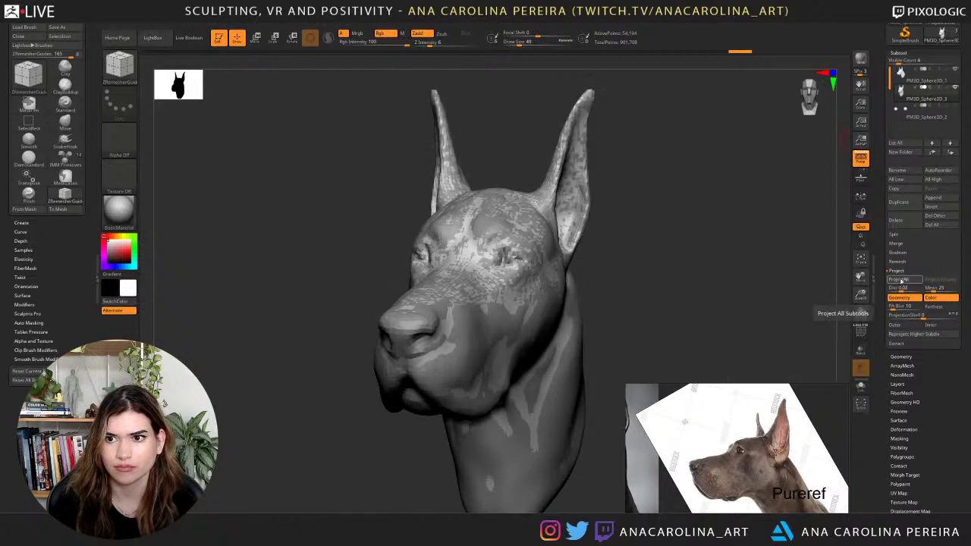
{"action": "left_click", "coordinate": [955, 70]}
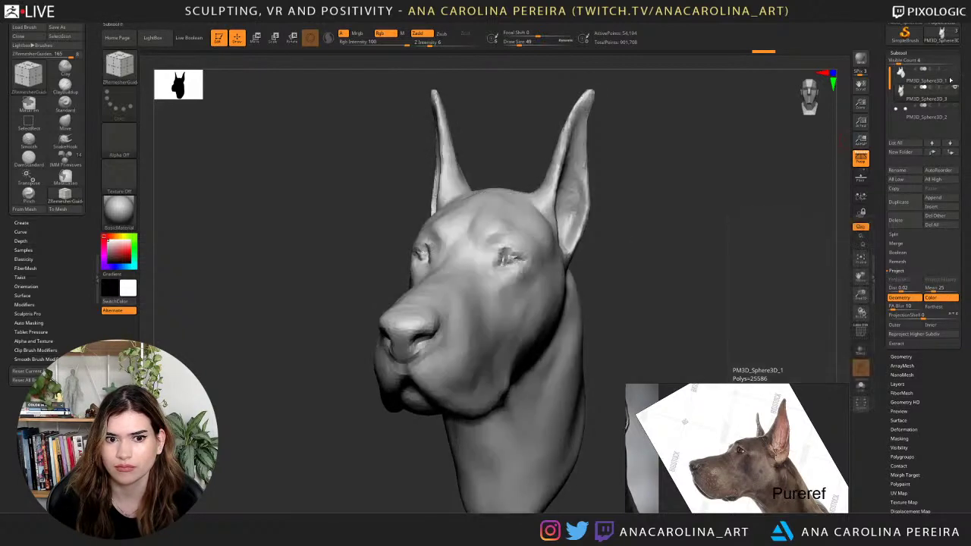
Show the eyeballs subtool and check how the eyes sit in the reprojected head.
{"action": "left_click_drag", "start_coordinate": [746, 165], "coordinate": [774, 169]}
{"action": "key", "text": "f"}
{"action": "left_click_drag", "start_coordinate": [714, 164], "coordinate": [699, 259]}
{"action": "left_click", "coordinate": [957, 108]}
{"action": "mouse_move", "coordinate": [738, 230]}
{"action": "left_mouse_down"}
{"action": "mouse_move", "coordinate": [713, 235]}
{"action": "mouse_move", "coordinate": [720, 240]}
{"action": "mouse_move", "coordinate": [740, 222]}
{"action": "mouse_move", "coordinate": [722, 230]}
{"action": "mouse_move", "coordinate": [751, 234]}
{"action": "mouse_move", "coordinate": [729, 232]}
{"action": "left_mouse_up"}
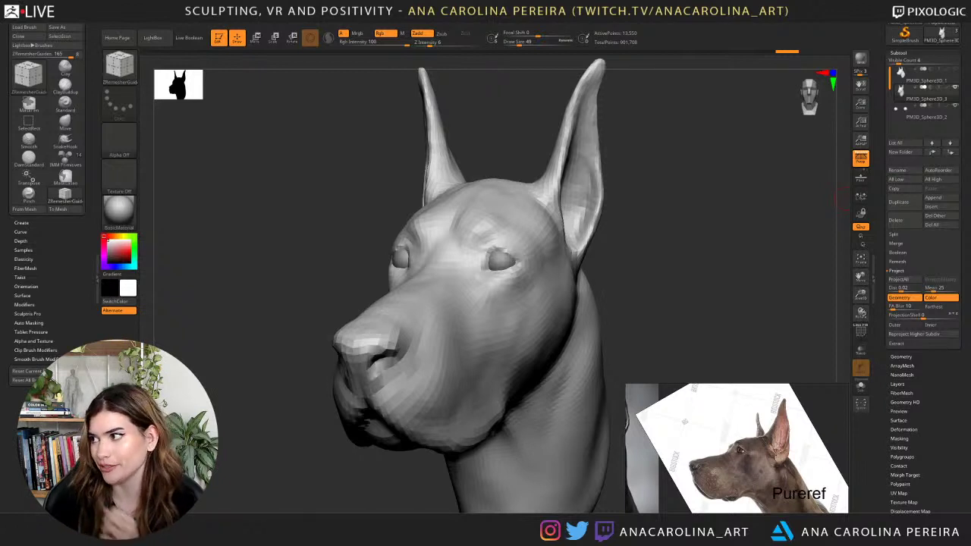
Switch to the browser to view Great Dane head reference photos in the image search.
{"action": "key", "text": "alt+Tab"}
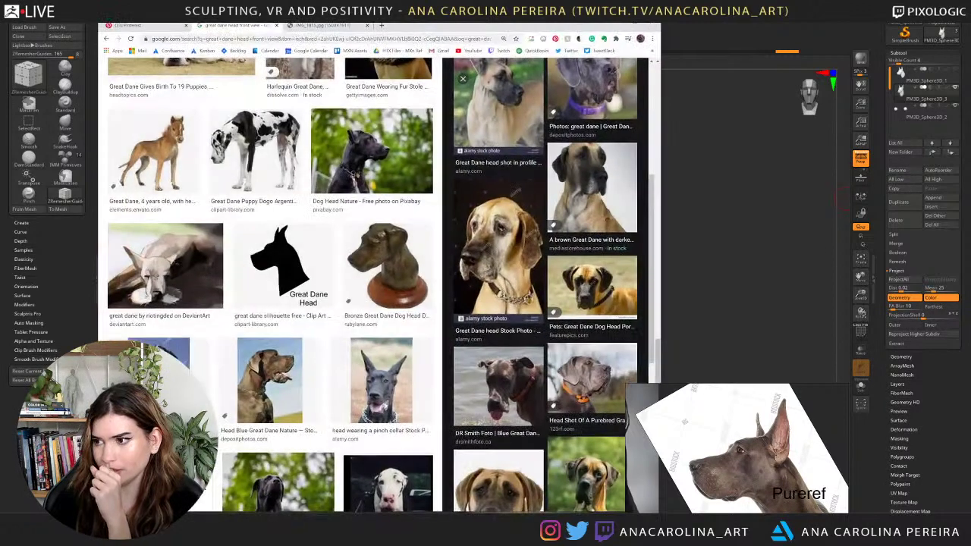
Search Google Images for "primary secondary tertiary forms" and look through the sculpting examples in the results.
{"action": "left_click", "coordinate": [382, 26]}
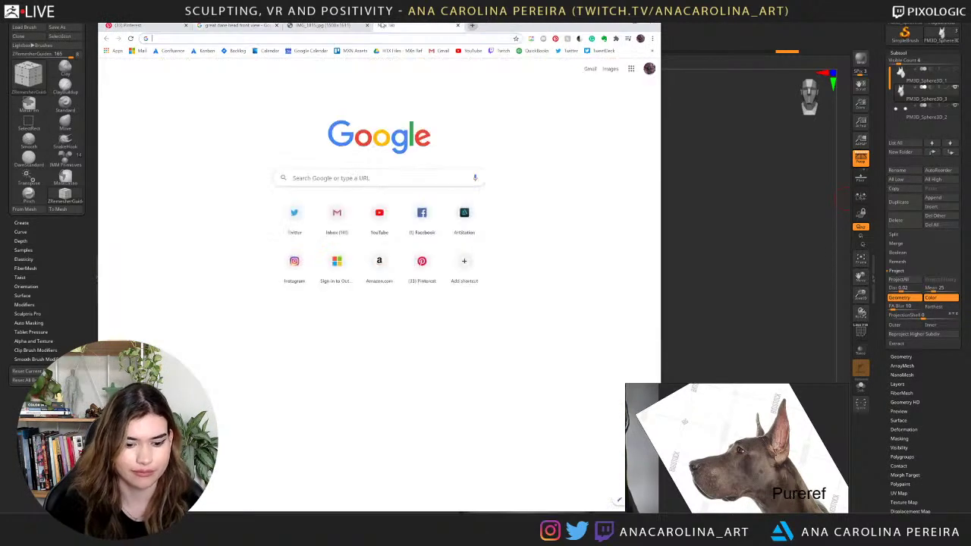
{"action": "type", "text": "primary se"}
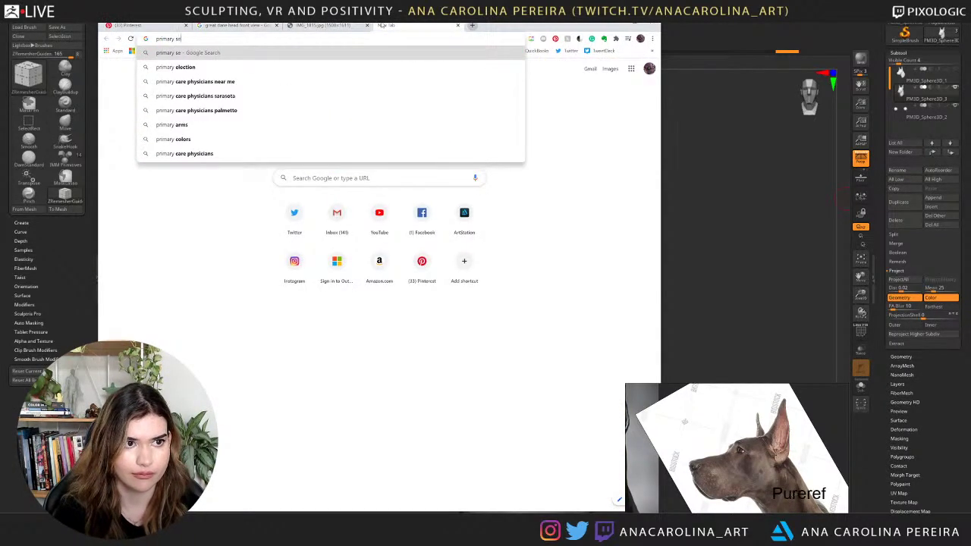
{"action": "type", "text": "condary tertiary forms"}
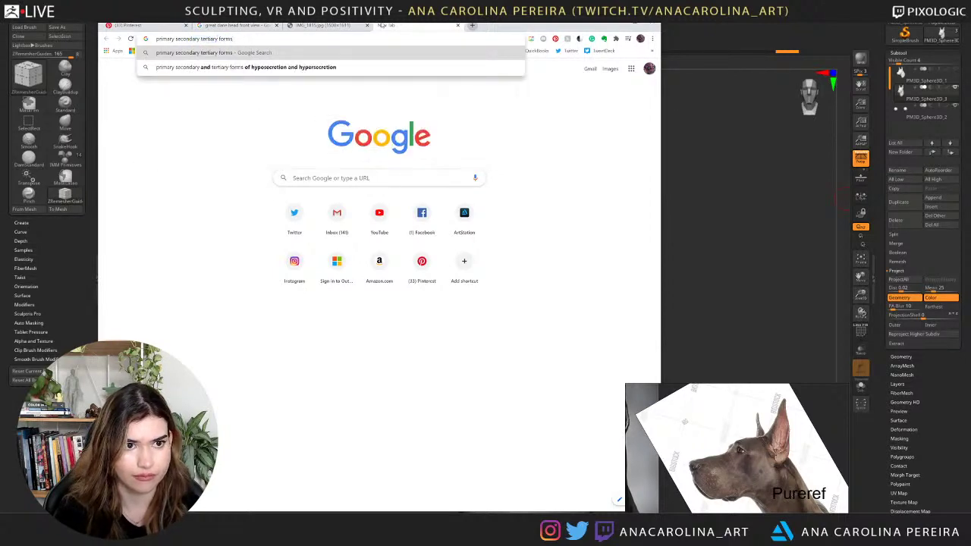
{"action": "key", "text": "Return"}
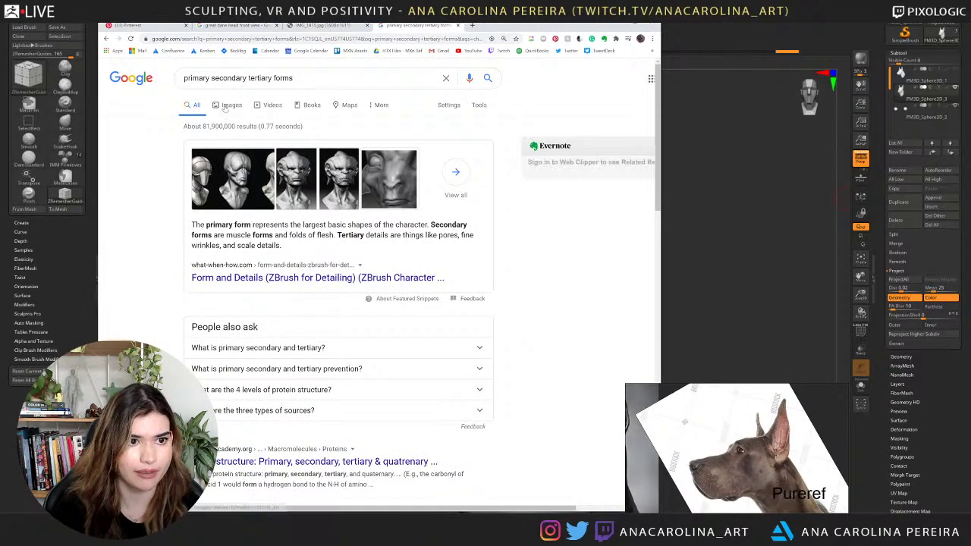
{"action": "left_click", "coordinate": [235, 105]}
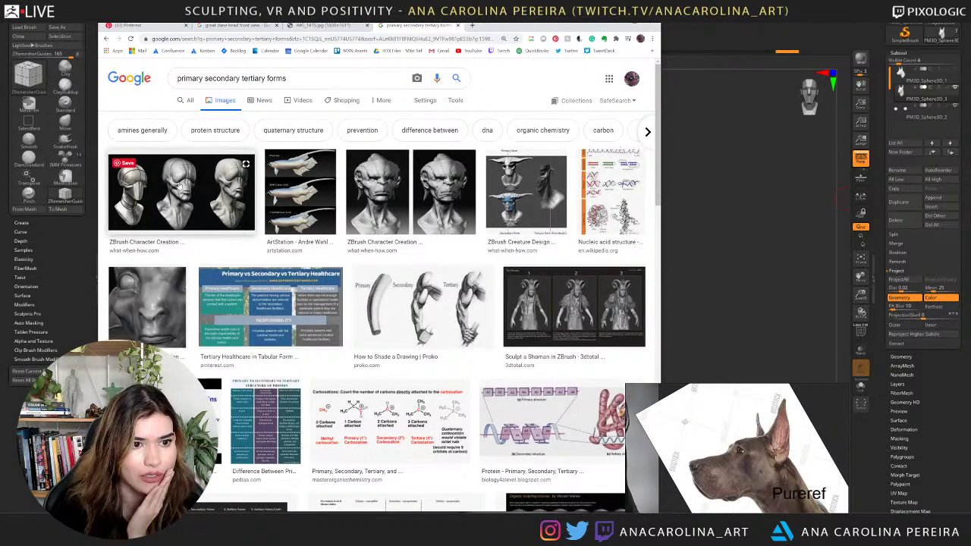
{"action": "scroll", "coordinate": [182, 188], "scroll_direction": "down", "scroll_amount": 3}
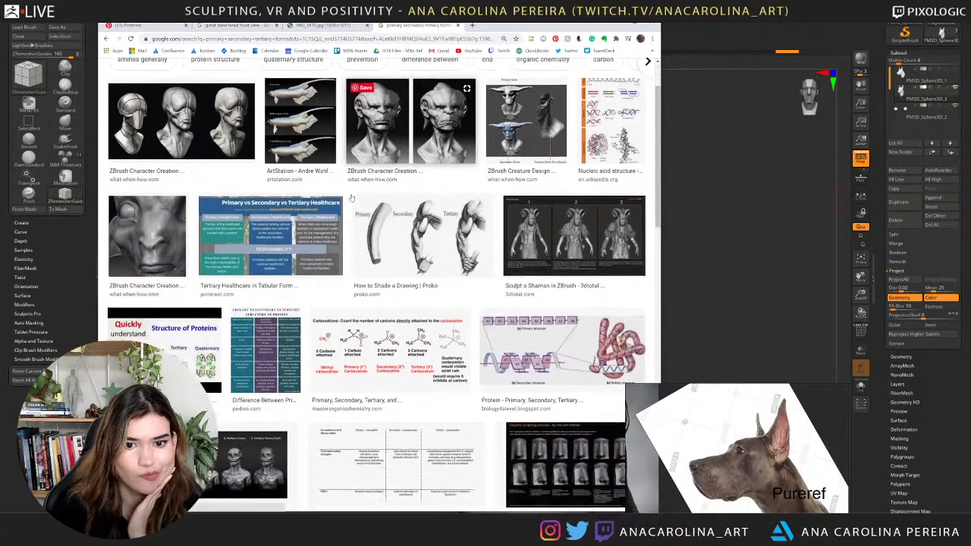
{"action": "scroll", "coordinate": [351, 198], "scroll_direction": "down", "scroll_amount": 2}
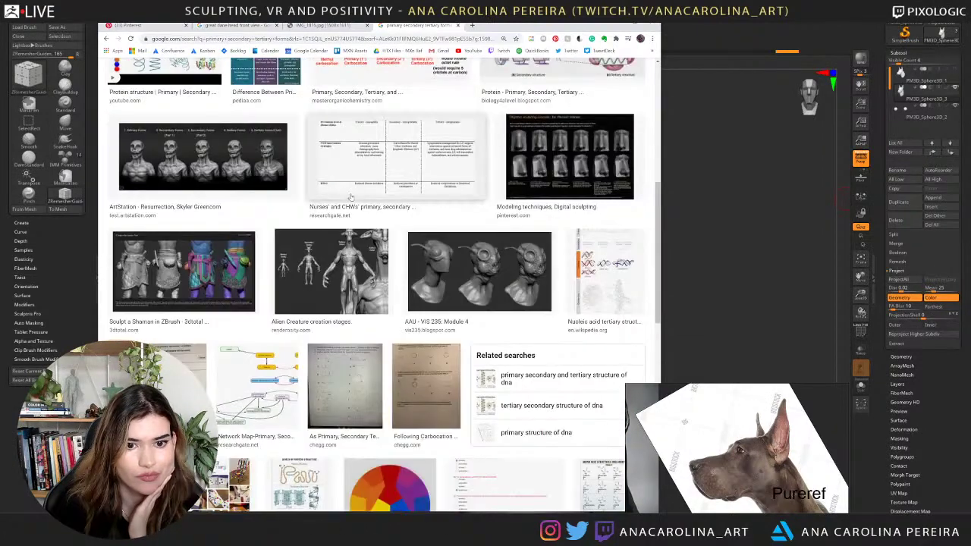
View the three-stage alien bust from "AAU - VIS 235: Module 4" at full size and compare its levels of detail, then close it.
{"action": "left_click", "coordinate": [480, 272]}
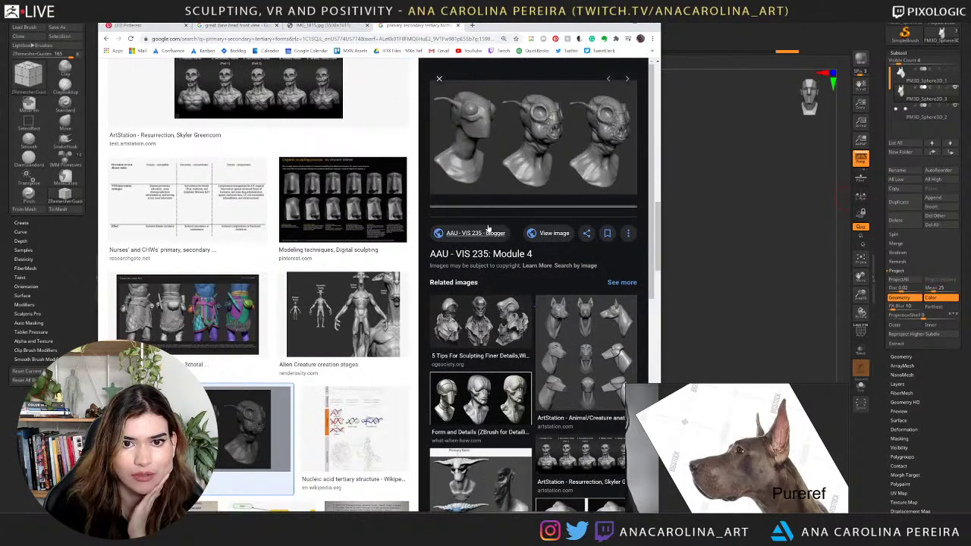
{"action": "left_click", "coordinate": [541, 234]}
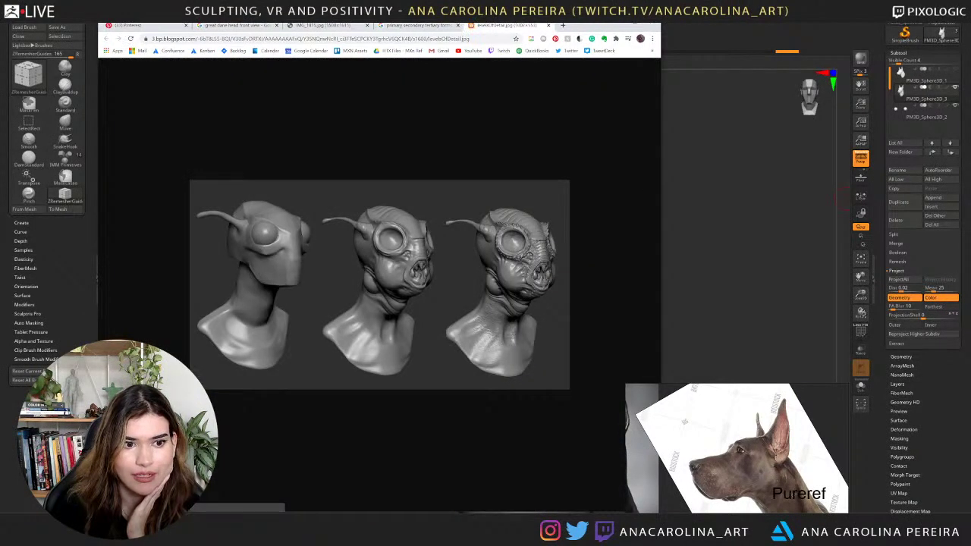
{"action": "left_click_drag", "start_coordinate": [583, 32], "coordinate": [619, 24]}
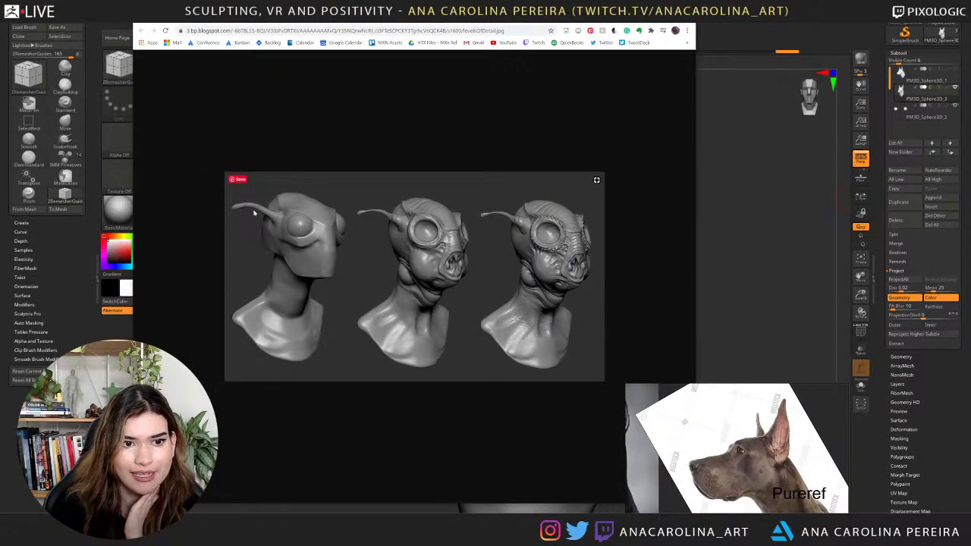
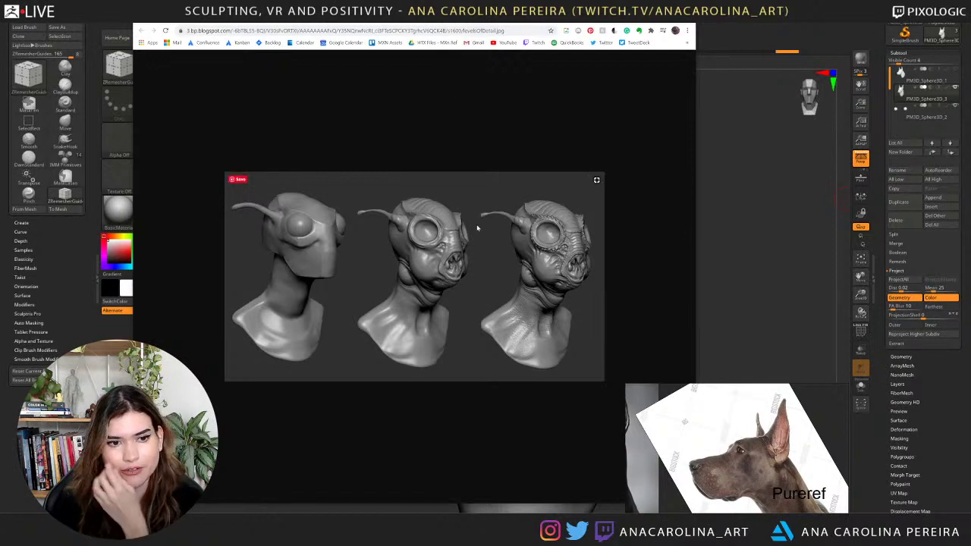
{"action": "key", "text": "ctrl+w"}
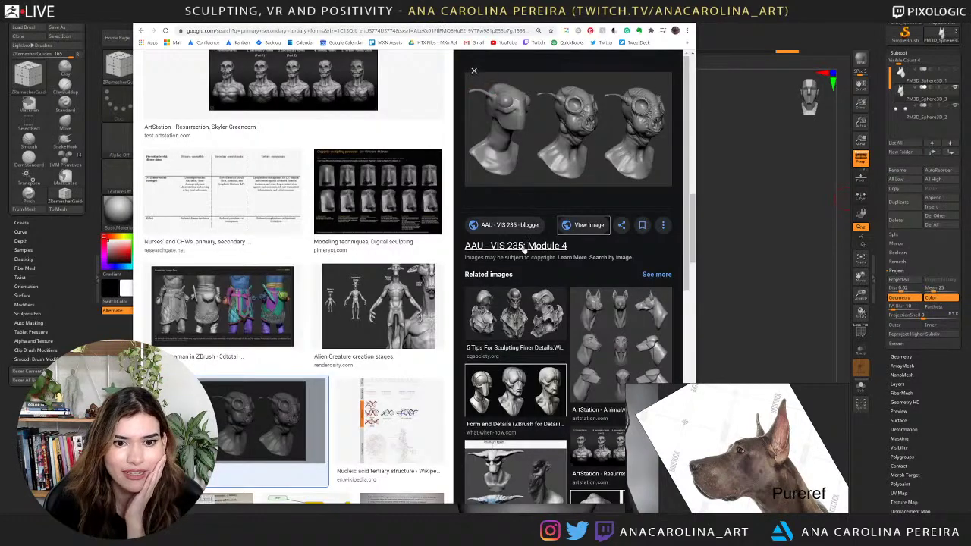
Examine the related ArtStation "Animal/Creature anatomy studies" dog head image, then switch back to the ZBrush dog sculpt.
{"action": "scroll", "coordinate": [585, 249], "scroll_direction": "down", "scroll_amount": 2}
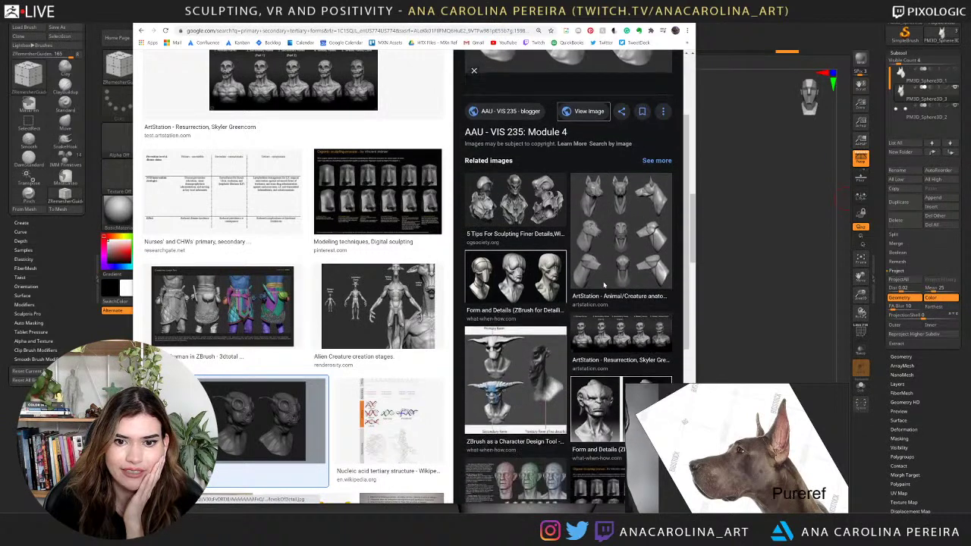
{"action": "scroll", "coordinate": [592, 258], "scroll_direction": "up", "scroll_amount": 2}
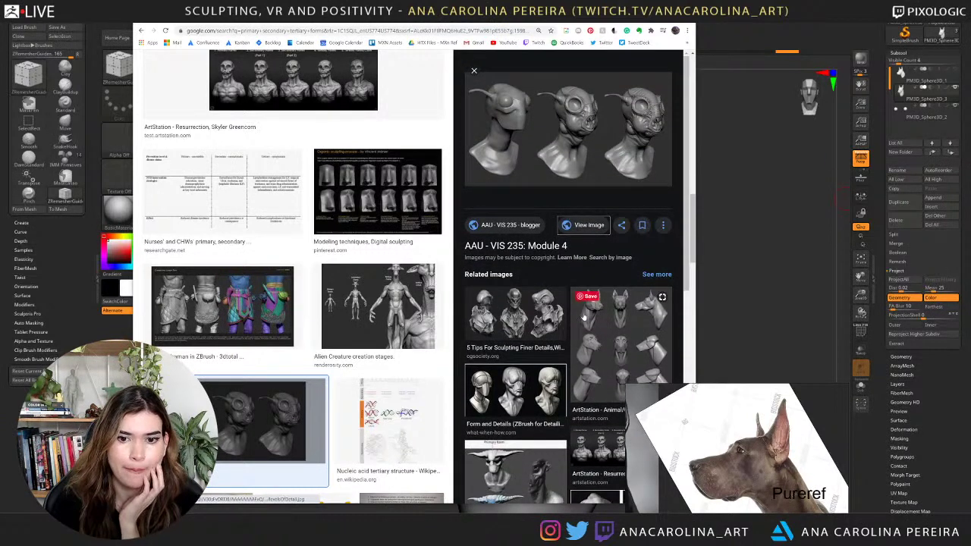
{"action": "left_click", "coordinate": [619, 334]}
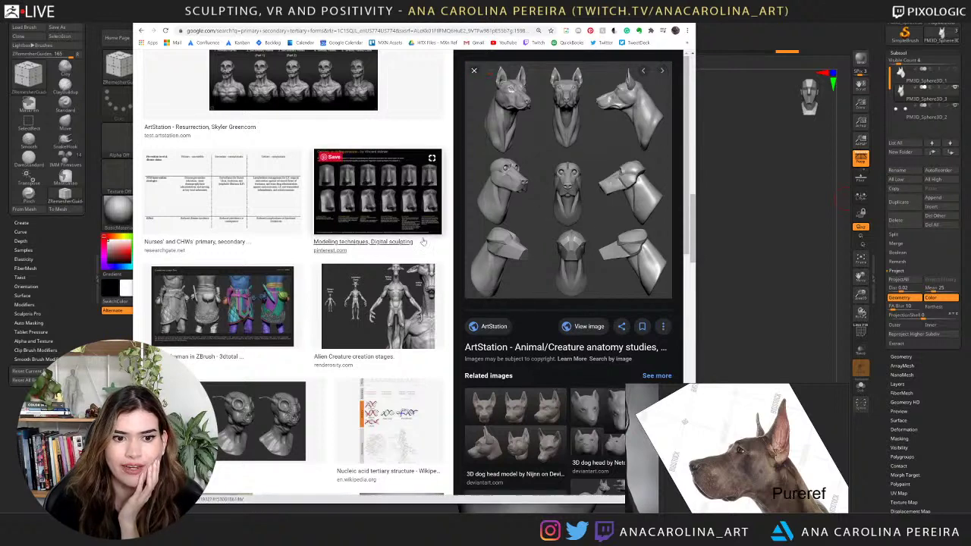
{"action": "scroll", "coordinate": [422, 242], "scroll_direction": "down", "scroll_amount": 1}
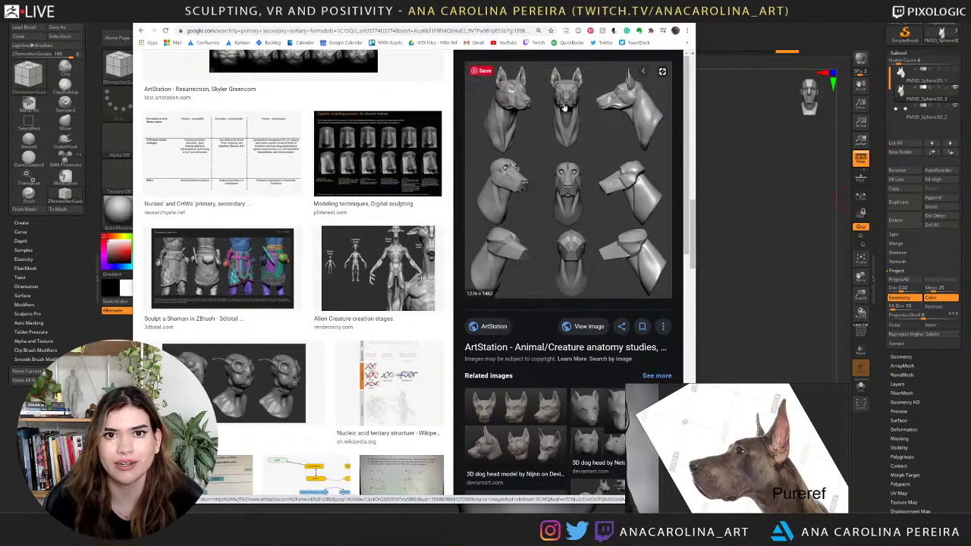
{"action": "left_click", "coordinate": [643, 20]}
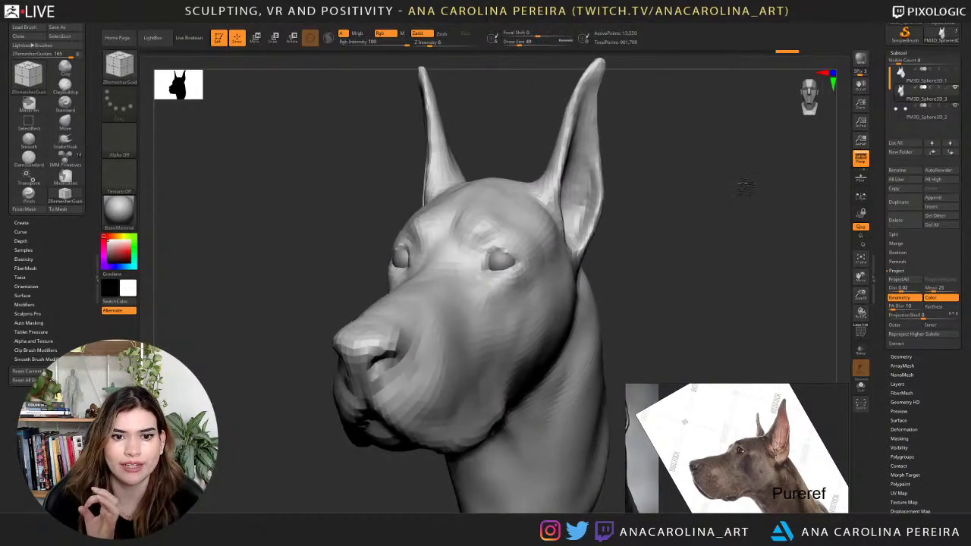
Smooth the surface around the dog's eyes on the low-resolution head mesh.
{"action": "left_click_drag", "start_coordinate": [744, 185], "coordinate": [740, 182]}
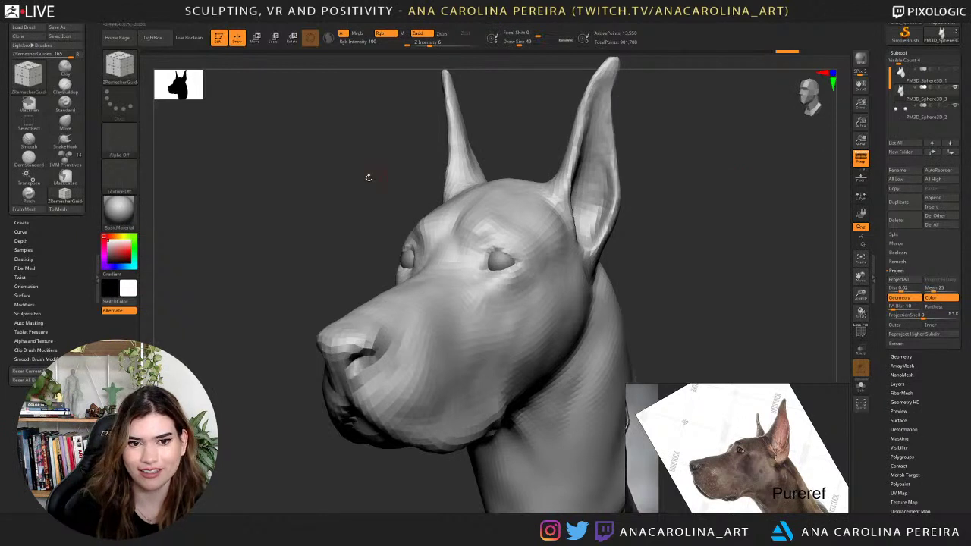
{"action": "left_click_drag", "start_coordinate": [369, 178], "coordinate": [416, 179]}
{"action": "mouse_move", "coordinate": [624, 218]}
{"action": "left_mouse_down", "text": "alt"}
{"action": "mouse_move", "coordinate": [601, 192]}
{"action": "mouse_move", "coordinate": [539, 228]}
{"action": "left_mouse_up", "text": "alt"}
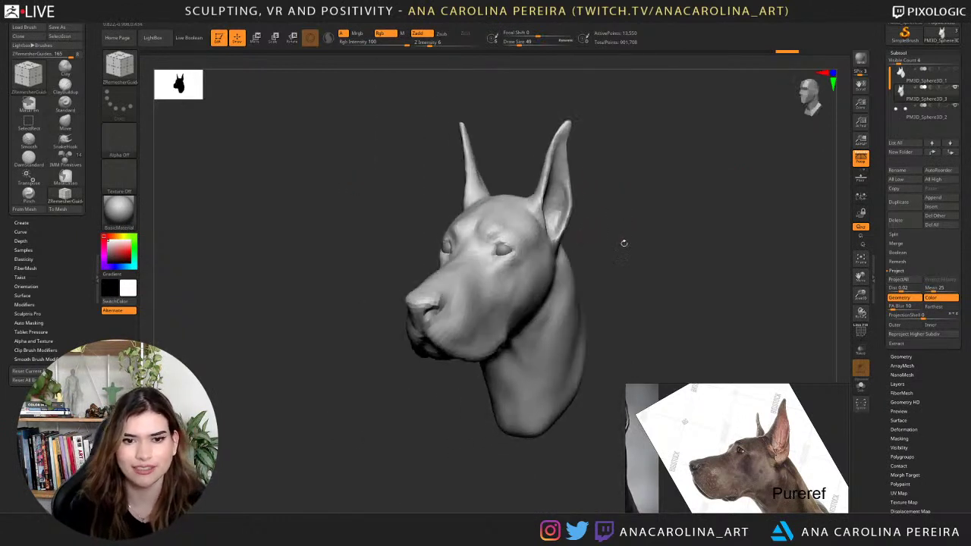
{"action": "left_click_drag", "start_coordinate": [636, 237], "coordinate": [601, 322], "text": "alt"}
{"action": "key", "text": "shift"}
{"action": "mouse_move", "coordinate": [515, 263]}
{"action": "left_mouse_down", "text": "shift"}
{"action": "mouse_move", "coordinate": [491, 260]}
{"action": "mouse_move", "coordinate": [495, 267]}
{"action": "left_mouse_up", "text": "shift"}
{"action": "mouse_move", "coordinate": [631, 254]}
{"action": "left_mouse_down"}
{"action": "mouse_move", "coordinate": [681, 254]}
{"action": "mouse_move", "coordinate": [590, 260]}
{"action": "left_mouse_up"}
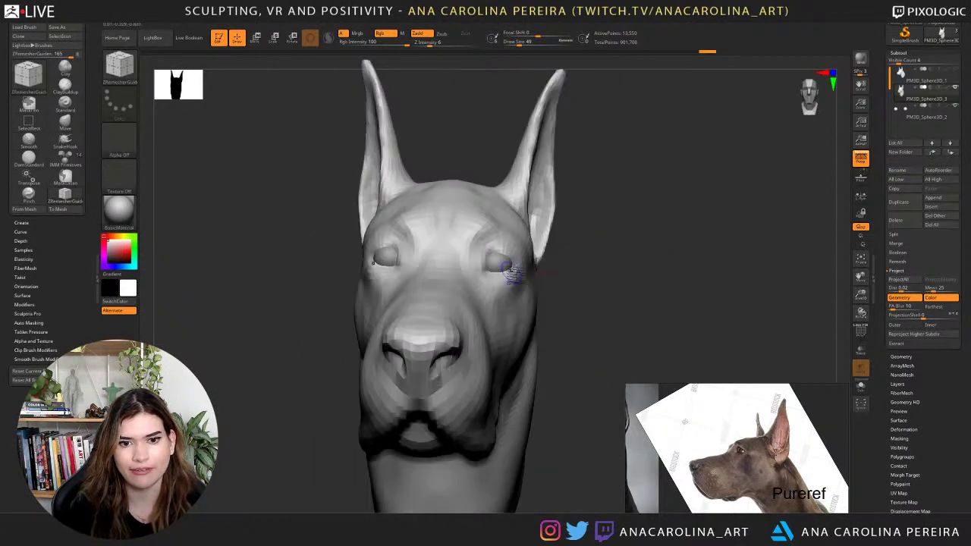
{"action": "mouse_move", "coordinate": [512, 275]}
{"action": "left_mouse_down", "text": "shift"}
{"action": "mouse_move", "coordinate": [501, 276]}
{"action": "mouse_move", "coordinate": [513, 272]}
{"action": "left_mouse_up", "text": "shift"}
{"action": "mouse_move", "coordinate": [574, 279]}
{"action": "left_mouse_down"}
{"action": "mouse_move", "coordinate": [531, 275]}
{"action": "mouse_move", "coordinate": [498, 252]}
{"action": "left_mouse_up"}
Raise the head by one subdivision level and smooth around the outer eye corners with a draw size of 80.
{"action": "key", "text": "shift+d"}
{"action": "key", "text": "shift+d"}
{"action": "key", "text": "s"}
{"action": "mouse_move", "coordinate": [584, 252]}
{"action": "left_mouse_down"}
{"action": "mouse_move", "coordinate": [526, 265]}
{"action": "mouse_move", "coordinate": [538, 278]}
{"action": "mouse_move", "coordinate": [555, 265]}
{"action": "mouse_move", "coordinate": [503, 250]}
{"action": "mouse_move", "coordinate": [497, 271]}
{"action": "left_mouse_up"}
{"action": "left_click_drag", "start_coordinate": [668, 293], "coordinate": [707, 289]}
{"action": "left_click_drag", "start_coordinate": [502, 270], "coordinate": [510, 256], "text": "shift"}
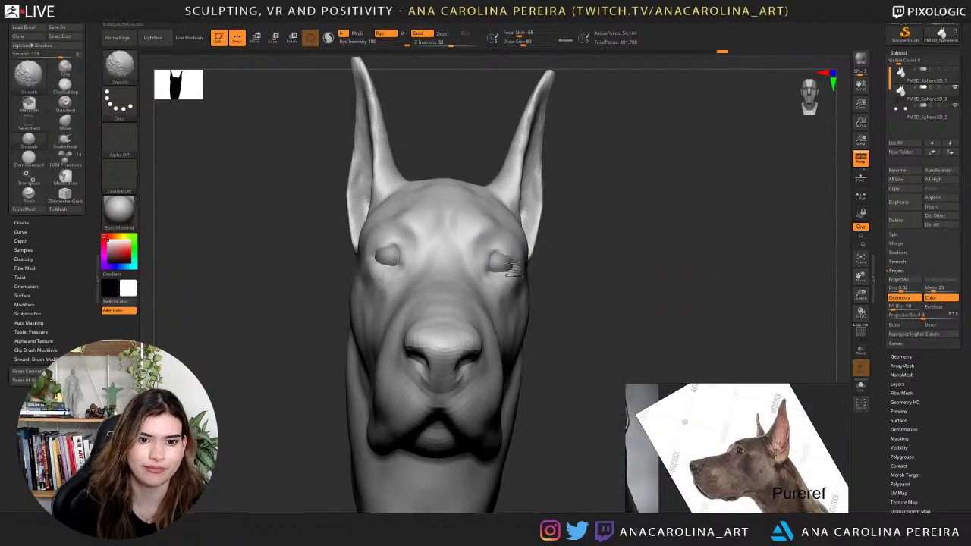
{"action": "left_click_drag", "start_coordinate": [591, 301], "coordinate": [549, 299]}
{"action": "mouse_move", "coordinate": [529, 266]}
{"action": "left_mouse_down", "text": "shift"}
{"action": "mouse_move", "coordinate": [508, 251]}
{"action": "mouse_move", "coordinate": [532, 262]}
{"action": "left_mouse_up", "text": "shift"}
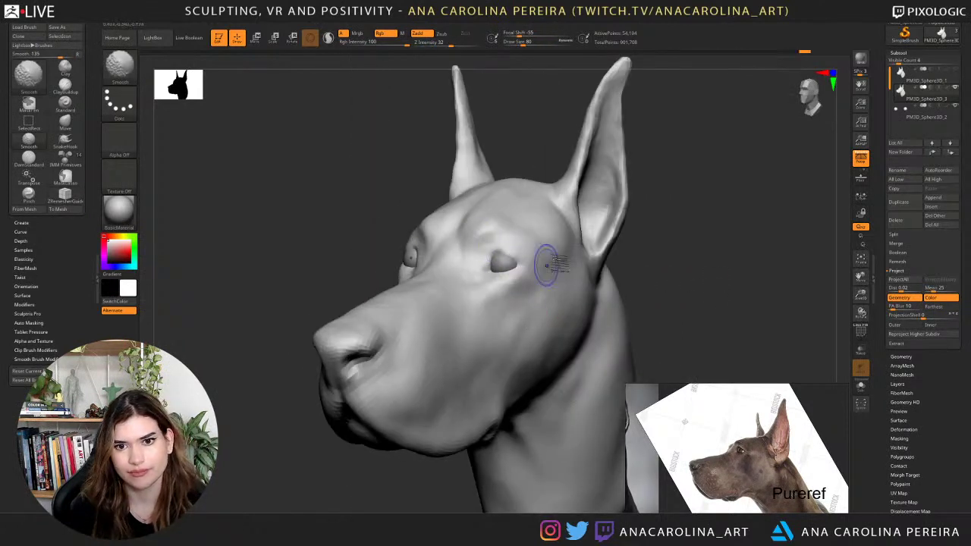
Enlarge the brush to a draw size of 112 and smooth the ear down toward its base.
{"action": "key", "text": "space"}
{"action": "left_click_drag", "start_coordinate": [585, 156], "coordinate": [588, 157]}
{"action": "mouse_move", "coordinate": [588, 158]}
{"action": "left_mouse_down", "text": "shift"}
{"action": "mouse_move", "coordinate": [610, 175]}
{"action": "mouse_move", "coordinate": [621, 72]}
{"action": "mouse_move", "coordinate": [599, 127]}
{"action": "mouse_move", "coordinate": [623, 185]}
{"action": "mouse_move", "coordinate": [622, 220]}
{"action": "mouse_move", "coordinate": [606, 249]}
{"action": "left_mouse_up", "text": "shift"}
Smooth the dog's cheek, the area below the eye and the side of the muzzle down to the lips.
{"action": "left_click_drag", "start_coordinate": [717, 251], "coordinate": [655, 240]}
{"action": "left_click_drag", "start_coordinate": [776, 216], "coordinate": [842, 221]}
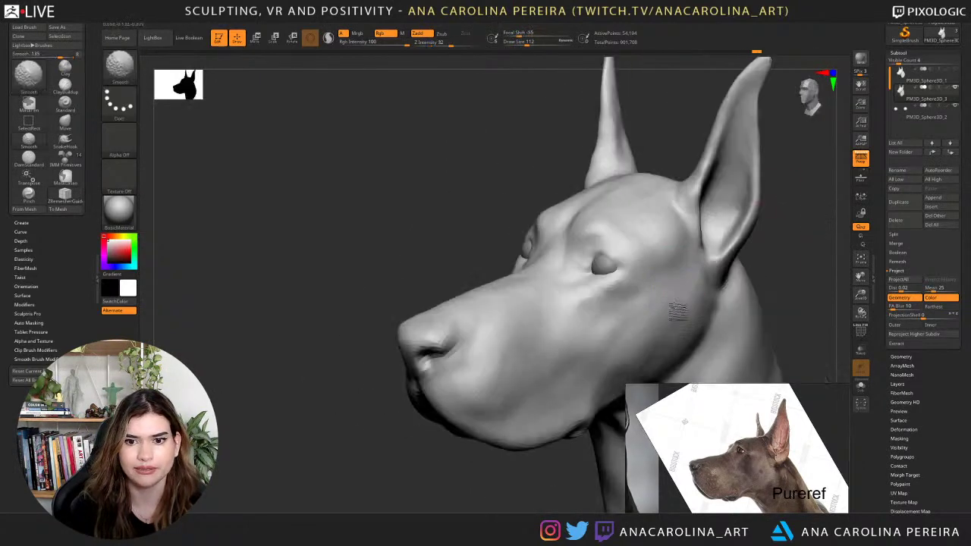
{"action": "left_click_drag", "start_coordinate": [676, 311], "coordinate": [670, 357], "text": "shift"}
{"action": "left_click_drag", "start_coordinate": [782, 303], "coordinate": [780, 251], "text": "alt"}
{"action": "mouse_move", "coordinate": [774, 262]}
{"action": "left_mouse_down"}
{"action": "mouse_move", "coordinate": [817, 268]}
{"action": "mouse_move", "coordinate": [714, 253]}
{"action": "mouse_move", "coordinate": [723, 259]}
{"action": "left_mouse_up"}
{"action": "mouse_move", "coordinate": [619, 275]}
{"action": "left_mouse_down", "text": "shift"}
{"action": "mouse_move", "coordinate": [626, 284]}
{"action": "mouse_move", "coordinate": [614, 286]}
{"action": "left_mouse_up", "text": "shift"}
{"action": "left_click_drag", "start_coordinate": [574, 326], "coordinate": [571, 305], "text": "shift"}
{"action": "right_click_drag", "start_coordinate": [571, 304], "coordinate": [633, 232]}
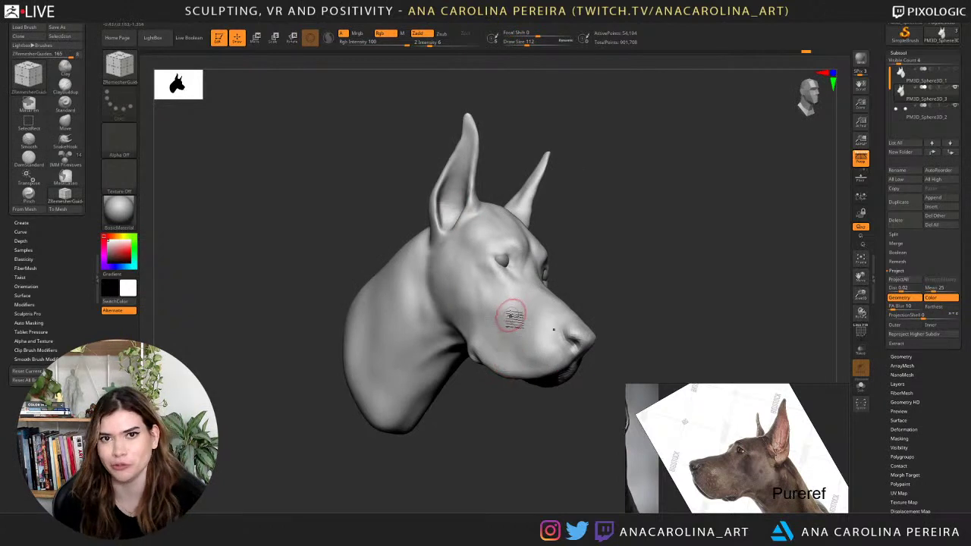
{"action": "right_click_drag", "start_coordinate": [613, 266], "coordinate": [644, 240]}
{"action": "left_click_drag", "start_coordinate": [550, 373], "coordinate": [532, 389], "text": "shift"}
{"action": "mouse_move", "coordinate": [504, 413]}
{"action": "right_mouse_down"}
{"action": "mouse_move", "coordinate": [496, 394]}
{"action": "mouse_move", "coordinate": [614, 169]}
{"action": "mouse_move", "coordinate": [596, 210]}
{"action": "right_mouse_up"}
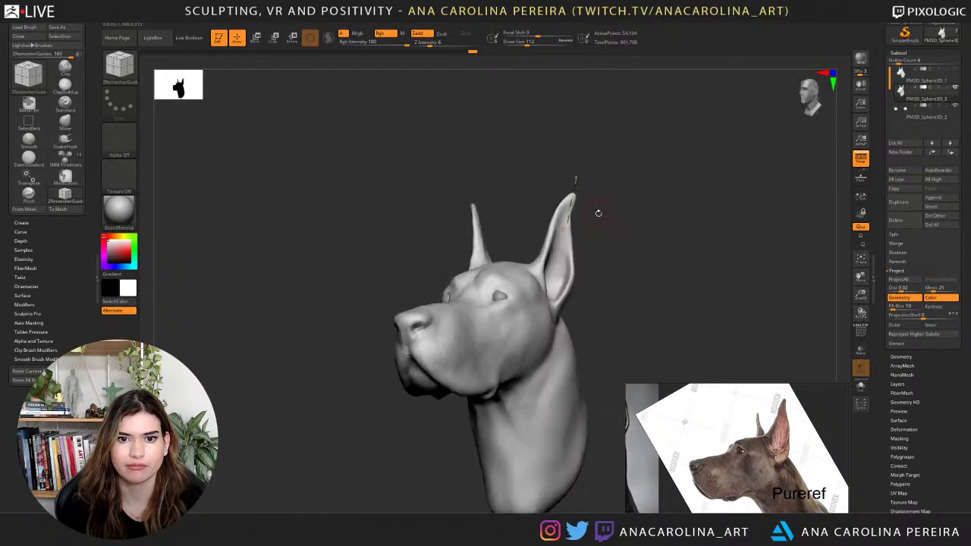
Switch to the Move brush and turn the head back toward the front.
{"action": "key", "text": "b"}
{"action": "key", "text": "m"}
{"action": "key", "text": "v"}
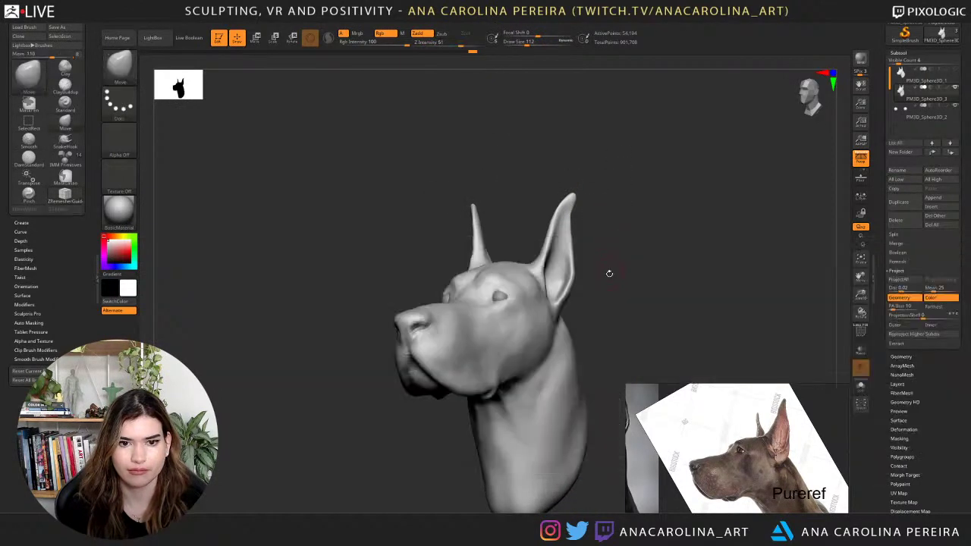
{"action": "mouse_move", "coordinate": [610, 273]}
{"action": "right_mouse_down"}
{"action": "mouse_move", "coordinate": [642, 266]}
{"action": "mouse_move", "coordinate": [583, 249]}
{"action": "mouse_move", "coordinate": [547, 262]}
{"action": "right_mouse_up"}
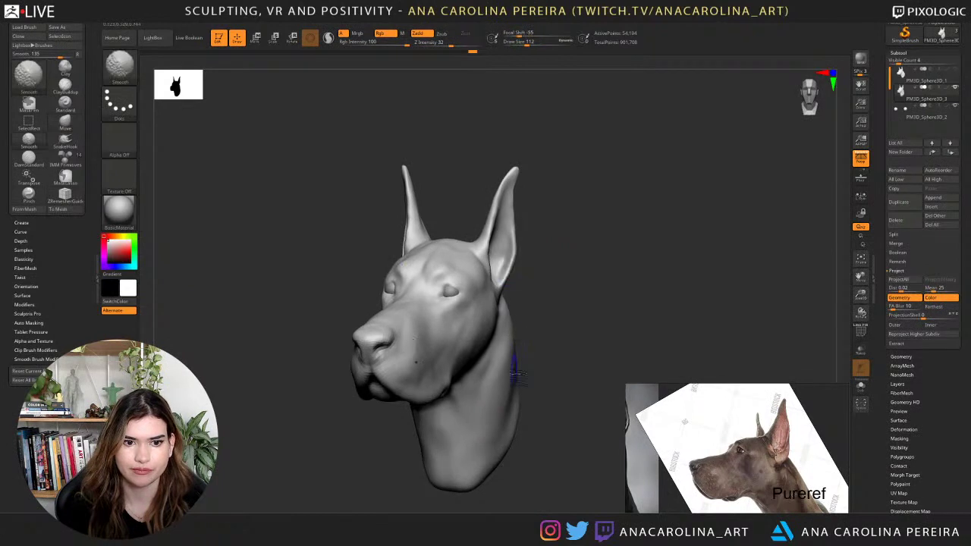
{"action": "right_click_drag", "start_coordinate": [514, 369], "coordinate": [624, 232]}
Frame the eyes of the front-facing grey Great Dane photo on the PureRef reference board.
{"action": "middle_click_drag", "start_coordinate": [727, 447], "coordinate": [884, 459]}
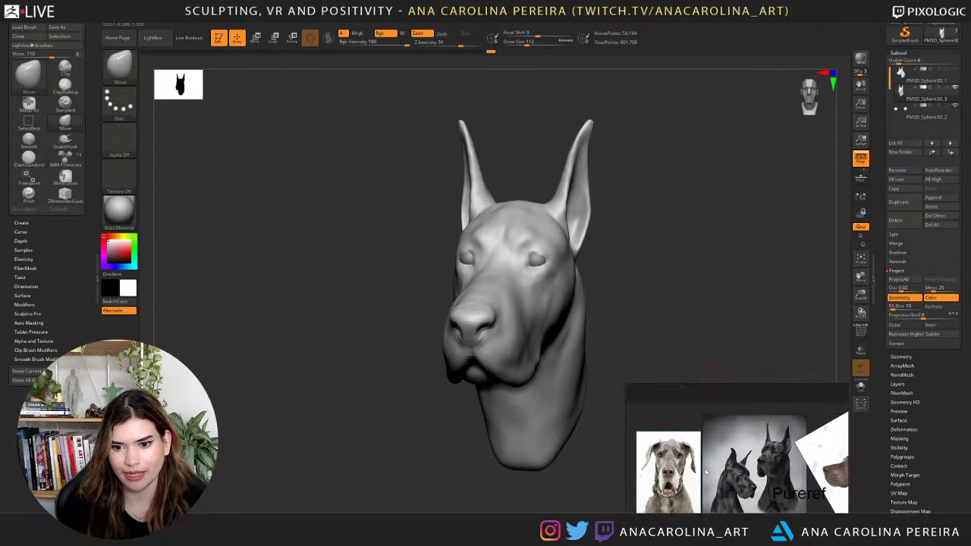
{"action": "scroll", "coordinate": [680, 438], "scroll_direction": "up", "scroll_amount": 8}
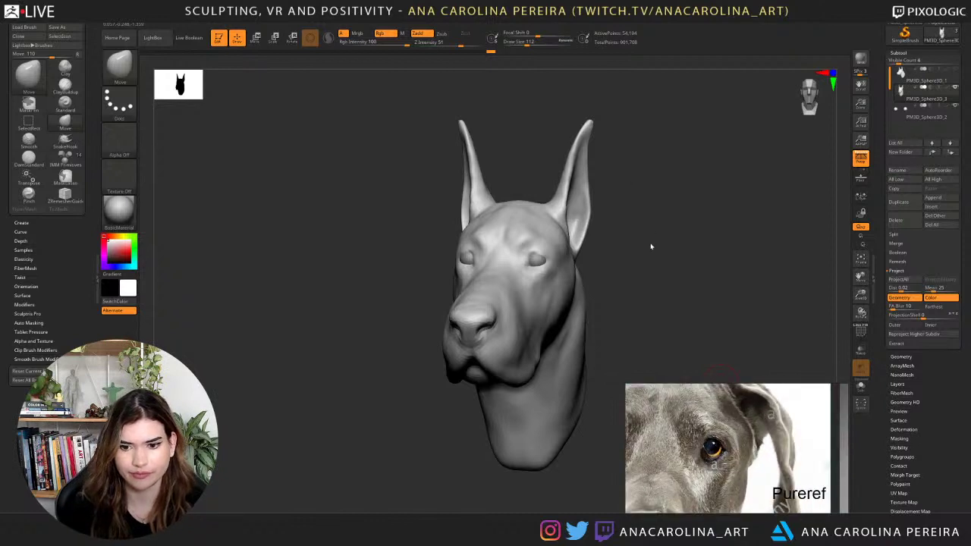
{"action": "scroll", "coordinate": [762, 447], "scroll_direction": "down", "scroll_amount": 4}
{"action": "middle_click_drag", "start_coordinate": [762, 446], "coordinate": [742, 444]}
{"action": "scroll", "coordinate": [768, 442], "scroll_direction": "up", "scroll_amount": 4}
{"action": "scroll", "coordinate": [742, 444], "scroll_direction": "down", "scroll_amount": 2}
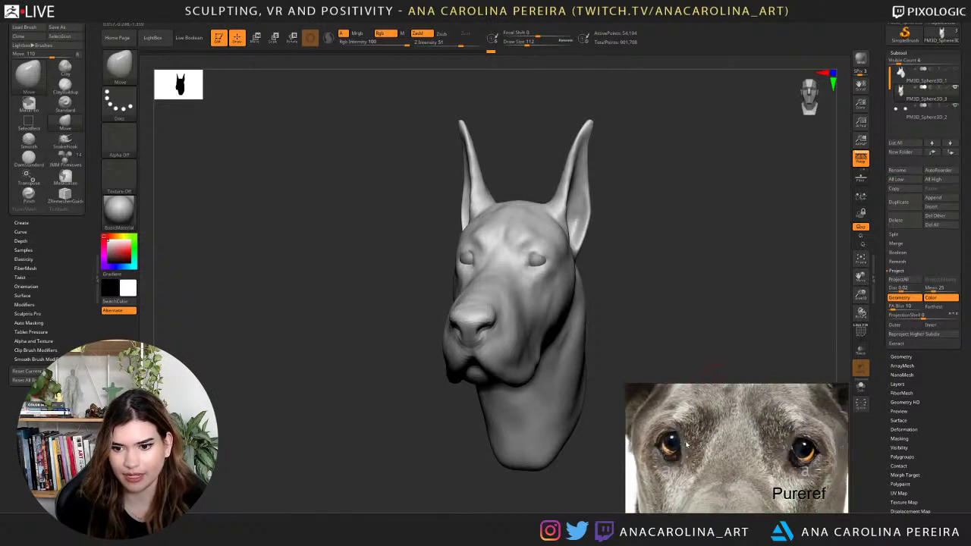
Switch to the DamStandard brush at draw size 71 and carve along the inner edge of the eye.
{"action": "right_click_drag", "start_coordinate": [709, 329], "coordinate": [706, 324]}
{"action": "right_click_drag", "start_coordinate": [683, 219], "coordinate": [686, 326]}
{"action": "mouse_move", "coordinate": [686, 137]}
{"action": "right_mouse_down", "text": "alt"}
{"action": "mouse_move", "coordinate": [685, 266]}
{"action": "mouse_move", "coordinate": [673, 284]}
{"action": "mouse_move", "coordinate": [521, 303]}
{"action": "right_mouse_up", "text": "alt"}
{"action": "key", "text": "b"}
{"action": "key", "text": "d"}
{"action": "key", "text": "s"}
{"action": "key", "text": "space"}
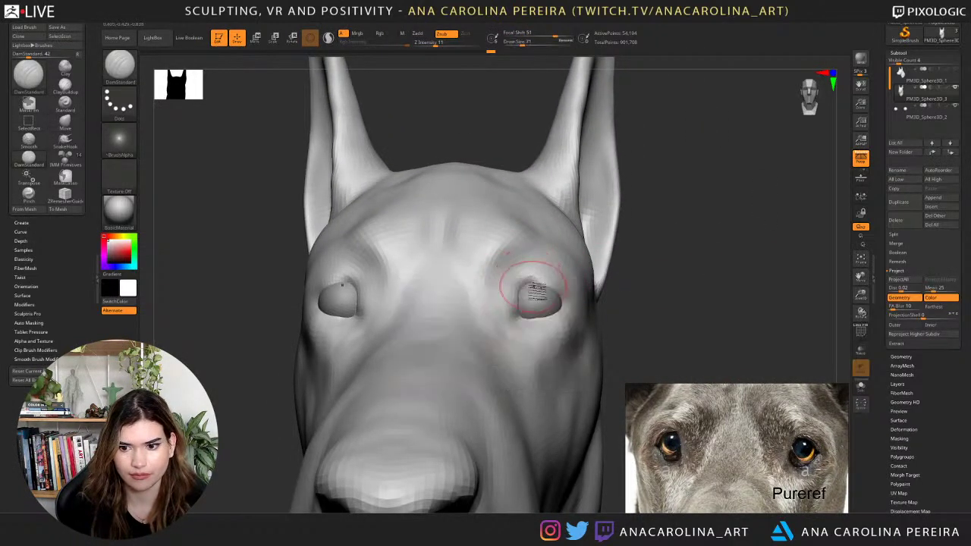
{"action": "mouse_move", "coordinate": [531, 292]}
{"action": "left_mouse_down"}
{"action": "mouse_move", "coordinate": [546, 300]}
{"action": "mouse_move", "coordinate": [524, 289]}
{"action": "mouse_move", "coordinate": [525, 318]}
{"action": "left_mouse_up"}
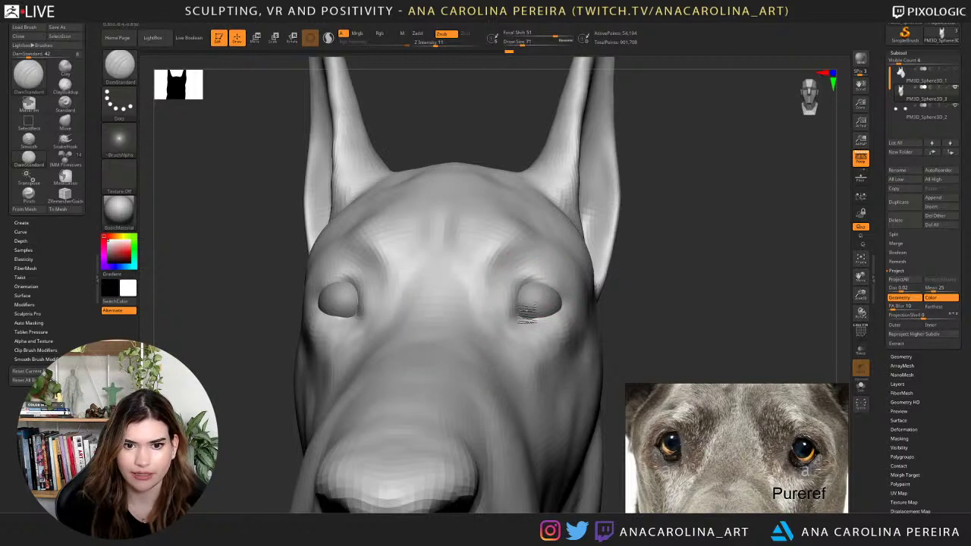
Carve the lower eyelid line out to the outer corner and the crease above the eyeball.
{"action": "key", "text": "bracketright"}
{"action": "key", "text": "bracketright"}
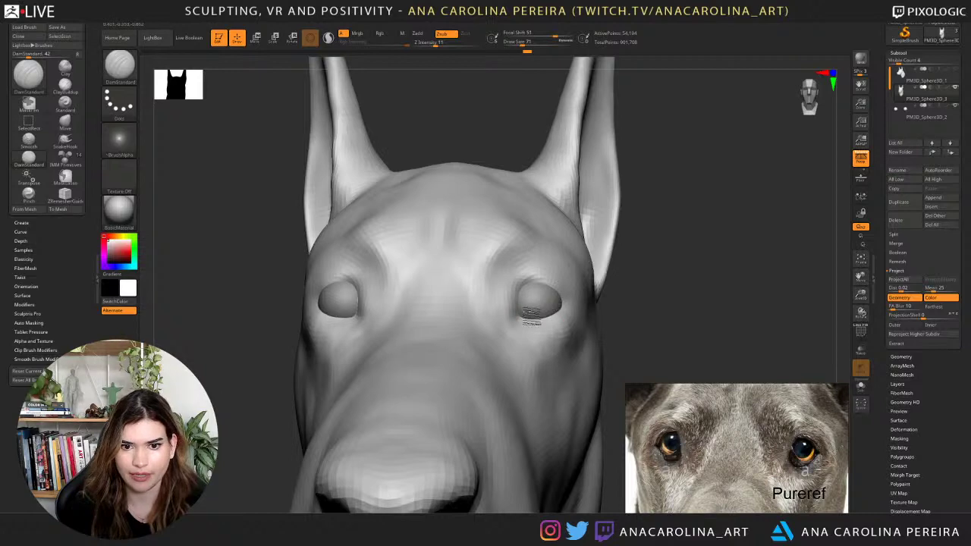
{"action": "key", "text": "bracketright"}
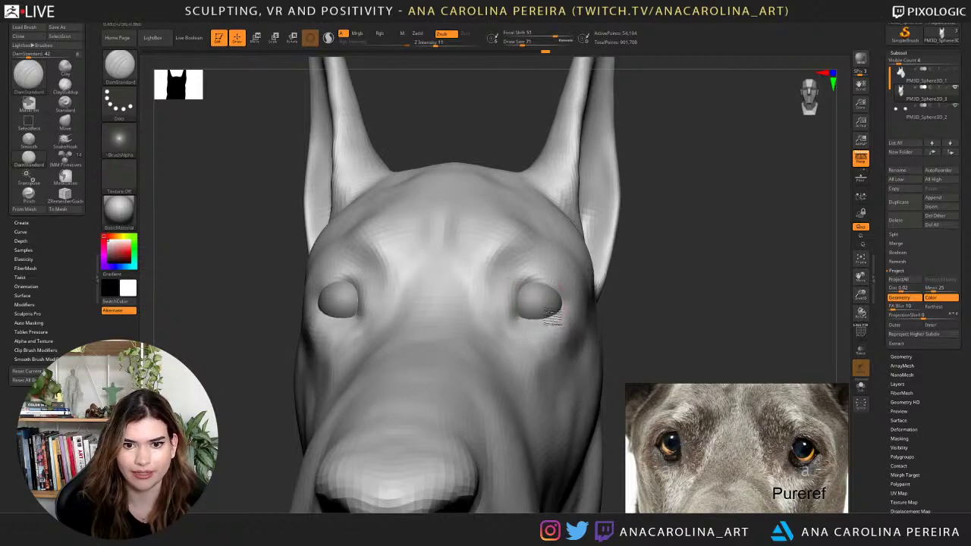
{"action": "left_click_drag", "start_coordinate": [679, 263], "coordinate": [569, 295]}
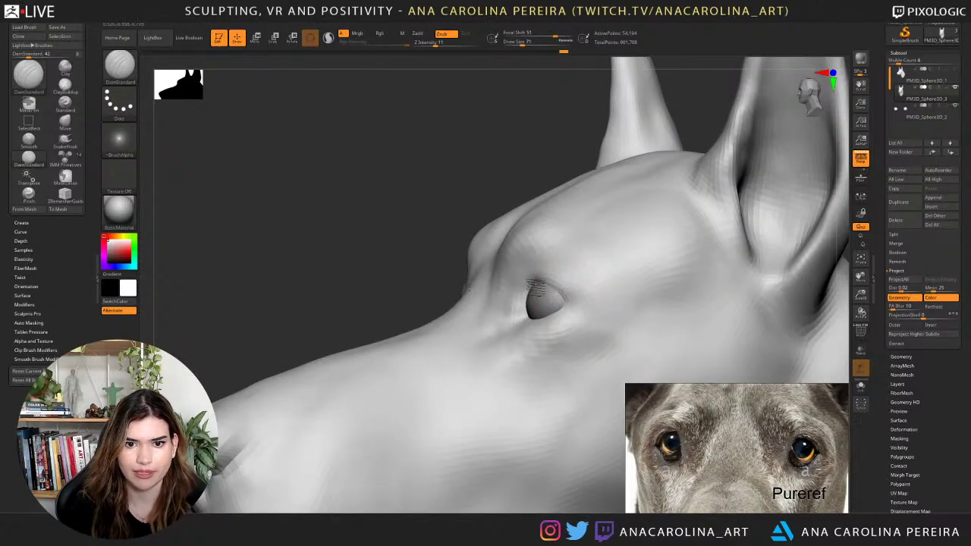
{"action": "left_click_drag", "start_coordinate": [410, 241], "coordinate": [450, 249]}
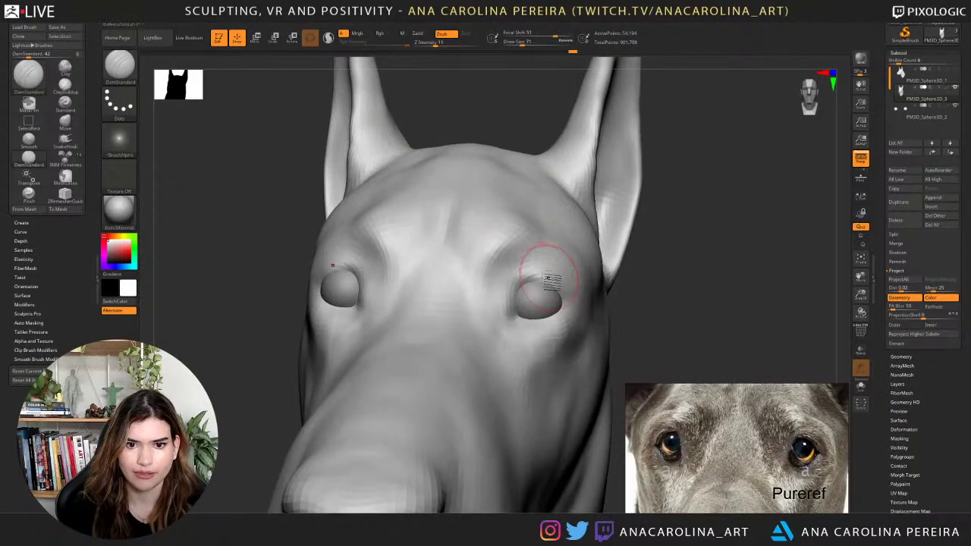
{"action": "mouse_move", "coordinate": [534, 281]}
{"action": "left_mouse_down"}
{"action": "mouse_move", "coordinate": [569, 293]}
{"action": "mouse_move", "coordinate": [554, 285]}
{"action": "left_mouse_up"}
{"action": "mouse_move", "coordinate": [658, 261]}
{"action": "left_mouse_down"}
{"action": "mouse_move", "coordinate": [666, 256]}
{"action": "mouse_move", "coordinate": [645, 262]}
{"action": "mouse_move", "coordinate": [696, 264]}
{"action": "mouse_move", "coordinate": [621, 278]}
{"action": "left_mouse_up"}
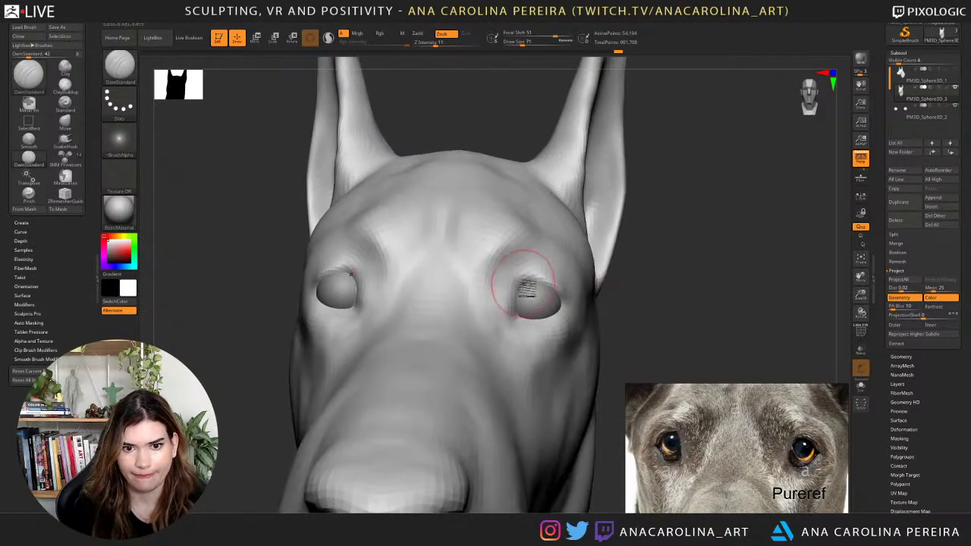
Define the inner corner of the eye and the rim of the lower eyelid beneath the eyeball.
{"action": "left_click", "coordinate": [517, 306]}
{"action": "mouse_move", "coordinate": [514, 311]}
{"action": "left_mouse_down"}
{"action": "mouse_move", "coordinate": [523, 290]}
{"action": "mouse_move", "coordinate": [530, 328]}
{"action": "left_mouse_up"}
{"action": "left_click", "coordinate": [533, 313]}
{"action": "left_click_drag", "start_coordinate": [633, 281], "coordinate": [505, 325]}
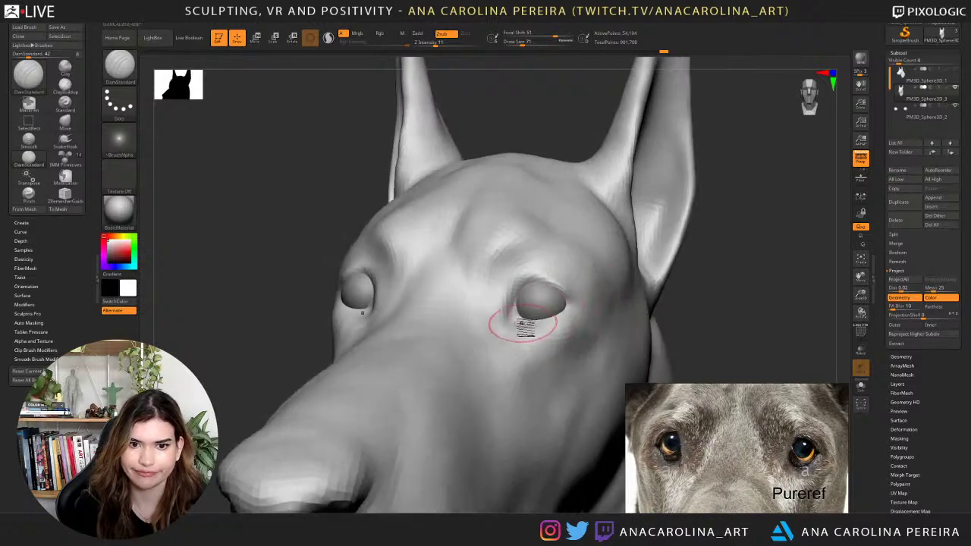
{"action": "left_click", "coordinate": [532, 321]}
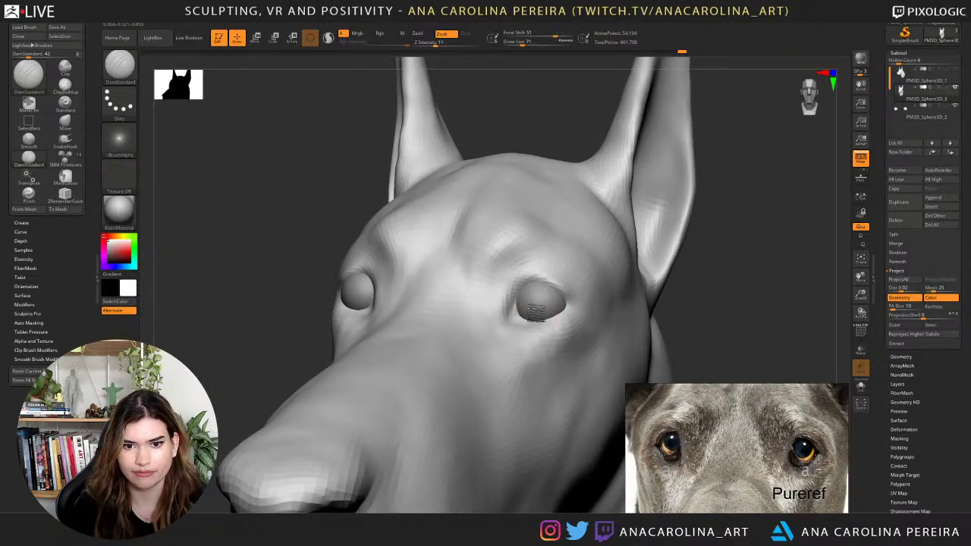
{"action": "left_click", "coordinate": [542, 322]}
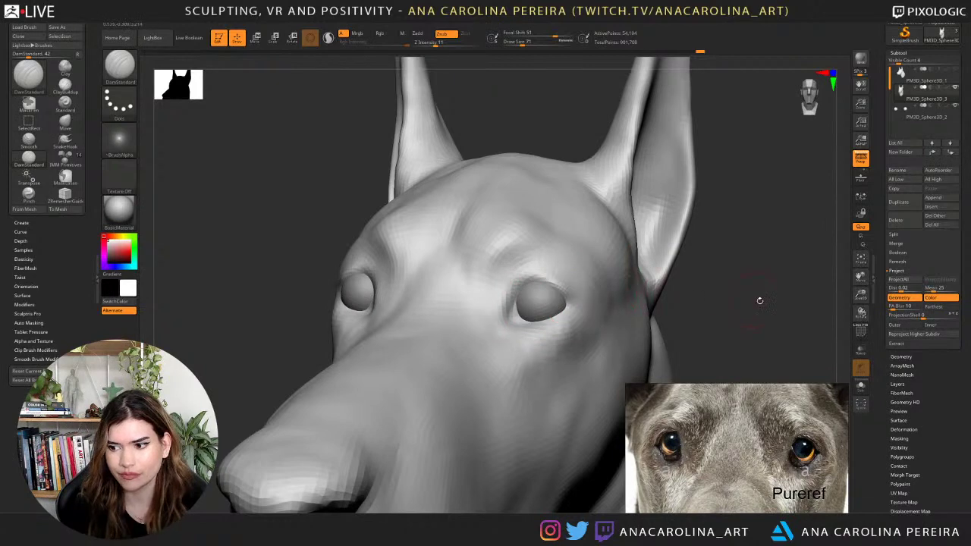
Deepen the crease around the inner corner of the eye, from the upper eyelid down to the lower one.
{"action": "mouse_move", "coordinate": [759, 299]}
{"action": "left_mouse_down"}
{"action": "mouse_move", "coordinate": [778, 302]}
{"action": "mouse_move", "coordinate": [750, 282]}
{"action": "left_mouse_up"}
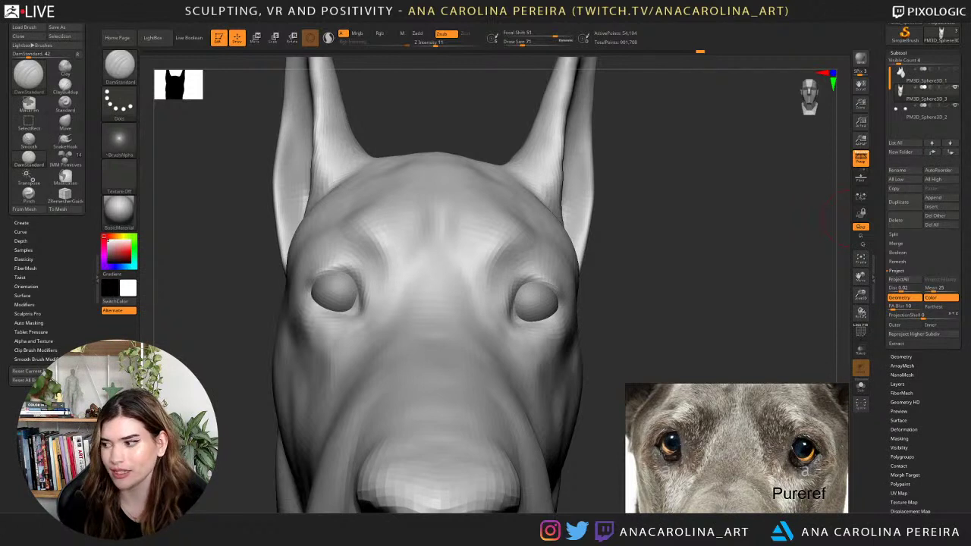
{"action": "left_click_drag", "start_coordinate": [730, 337], "coordinate": [691, 336]}
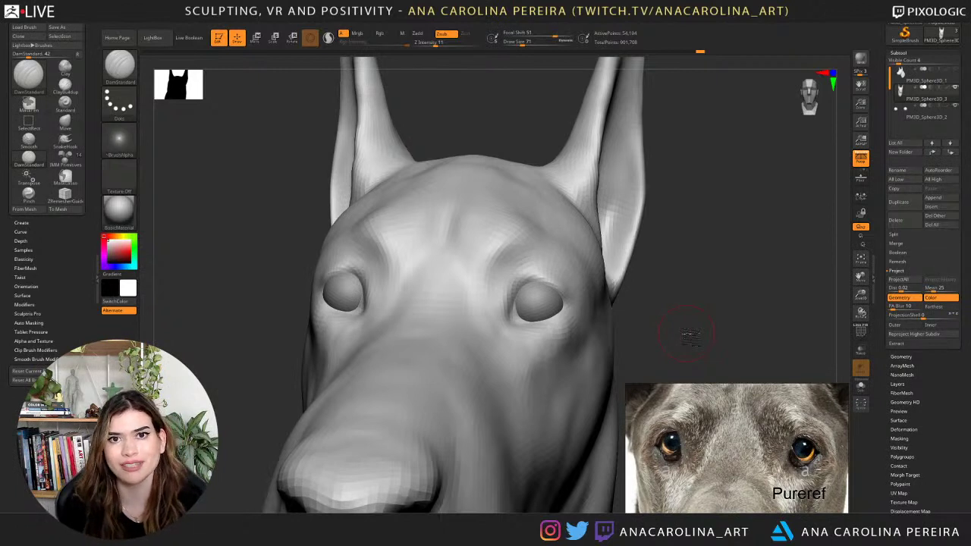
{"action": "left_click_drag", "start_coordinate": [653, 271], "coordinate": [618, 238]}
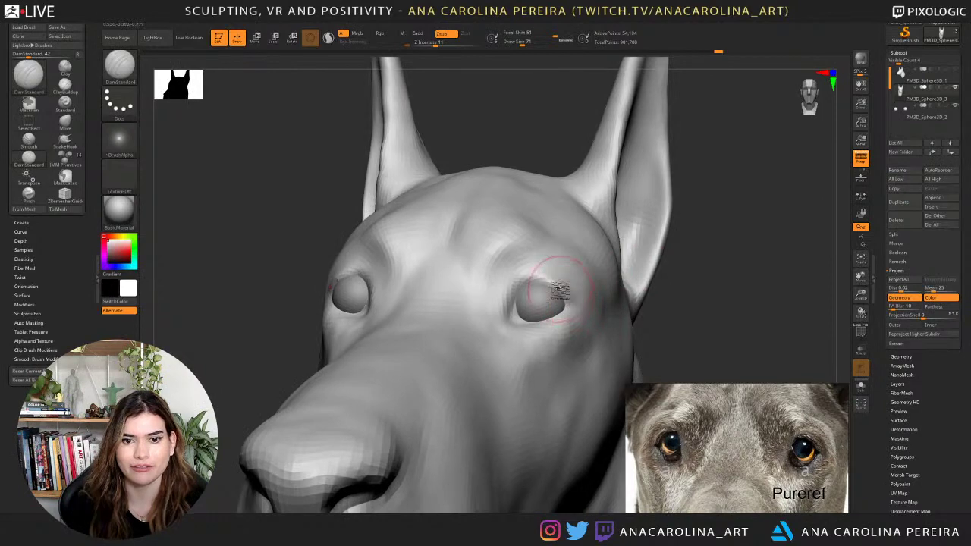
{"action": "left_click_drag", "start_coordinate": [508, 280], "coordinate": [510, 288]}
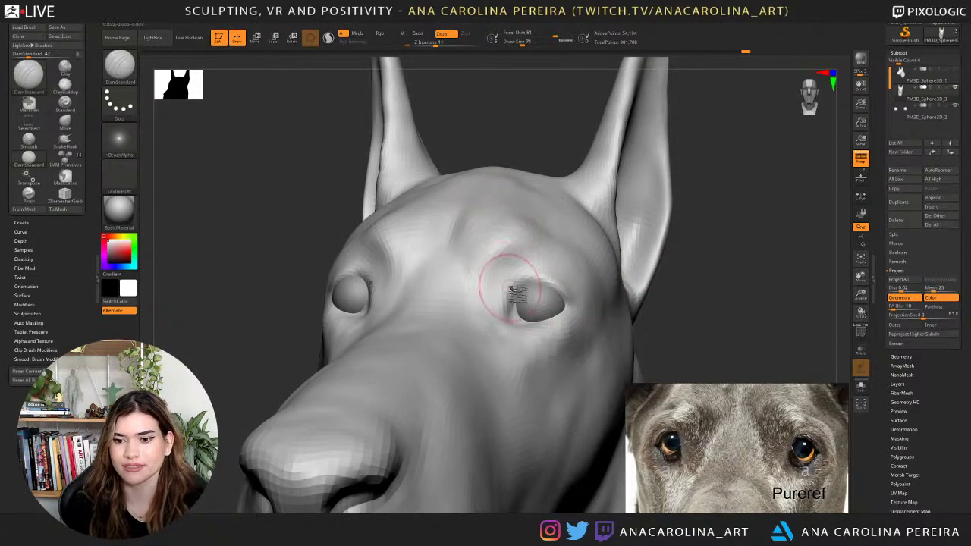
{"action": "mouse_move", "coordinate": [688, 312]}
{"action": "left_mouse_down"}
{"action": "mouse_move", "coordinate": [711, 324]}
{"action": "mouse_move", "coordinate": [649, 312]}
{"action": "left_mouse_up"}
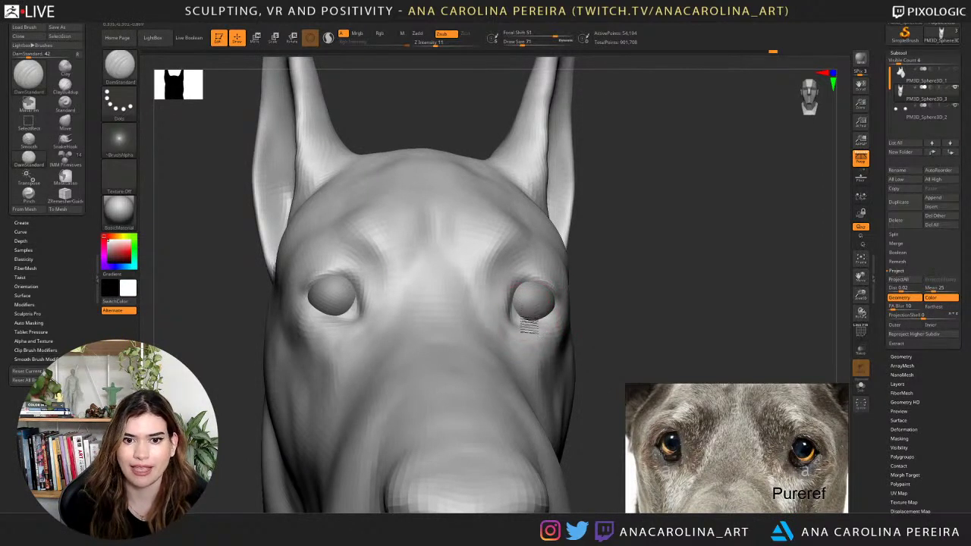
{"action": "left_click_drag", "start_coordinate": [634, 304], "coordinate": [579, 311]}
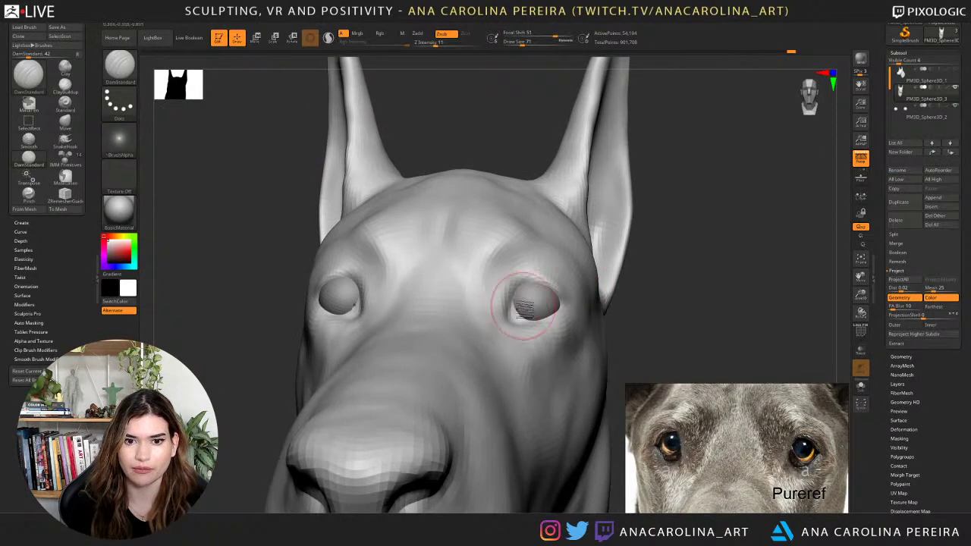
{"action": "mouse_move", "coordinate": [642, 298]}
{"action": "left_mouse_down"}
{"action": "mouse_move", "coordinate": [650, 293]}
{"action": "mouse_move", "coordinate": [631, 271]}
{"action": "mouse_move", "coordinate": [637, 299]}
{"action": "mouse_move", "coordinate": [646, 293]}
{"action": "mouse_move", "coordinate": [620, 319]}
{"action": "mouse_move", "coordinate": [595, 301]}
{"action": "mouse_move", "coordinate": [538, 321]}
{"action": "left_mouse_up"}
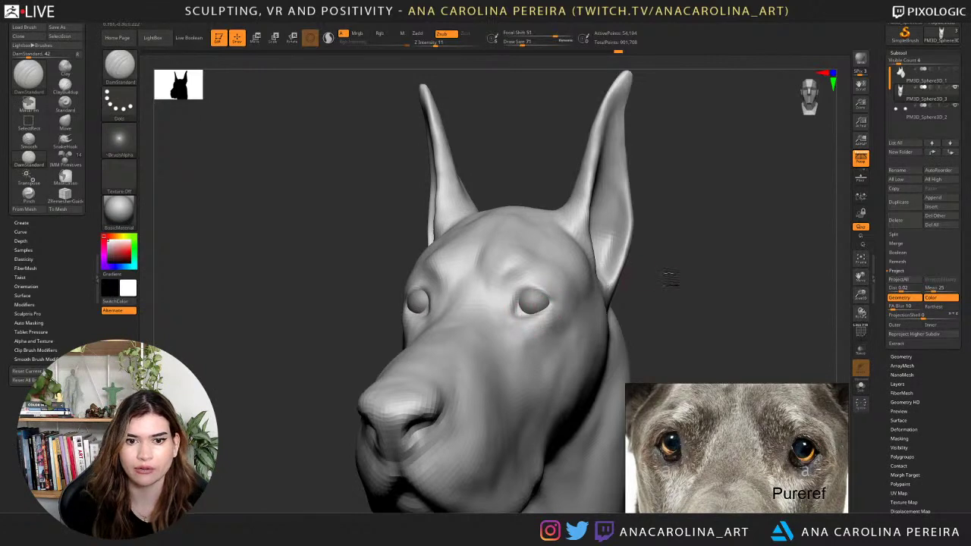
Touch up the lower eyelid near the outer corner and check the eyes from both sides and the front.
{"action": "left_click_drag", "start_coordinate": [668, 273], "coordinate": [485, 239]}
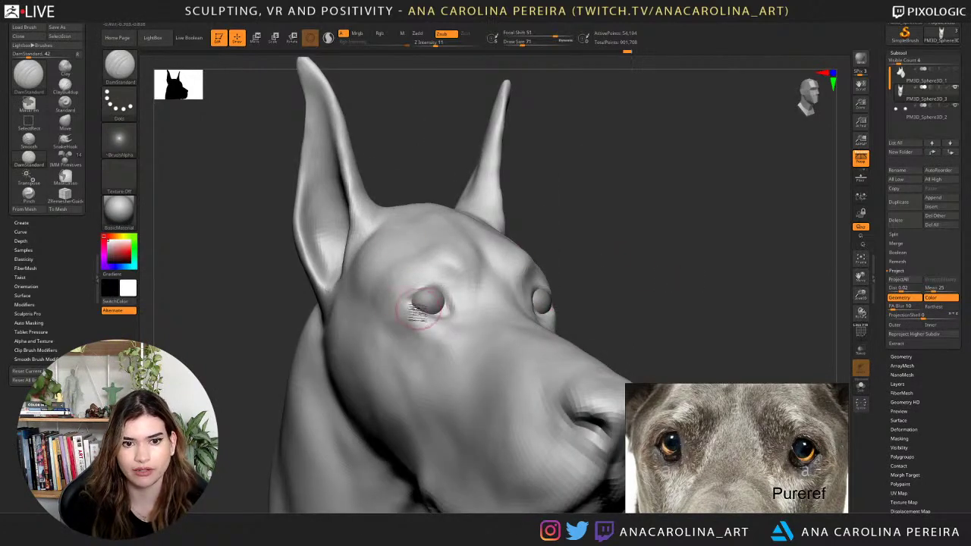
{"action": "left_click_drag", "start_coordinate": [602, 266], "coordinate": [592, 307], "text": "shift"}
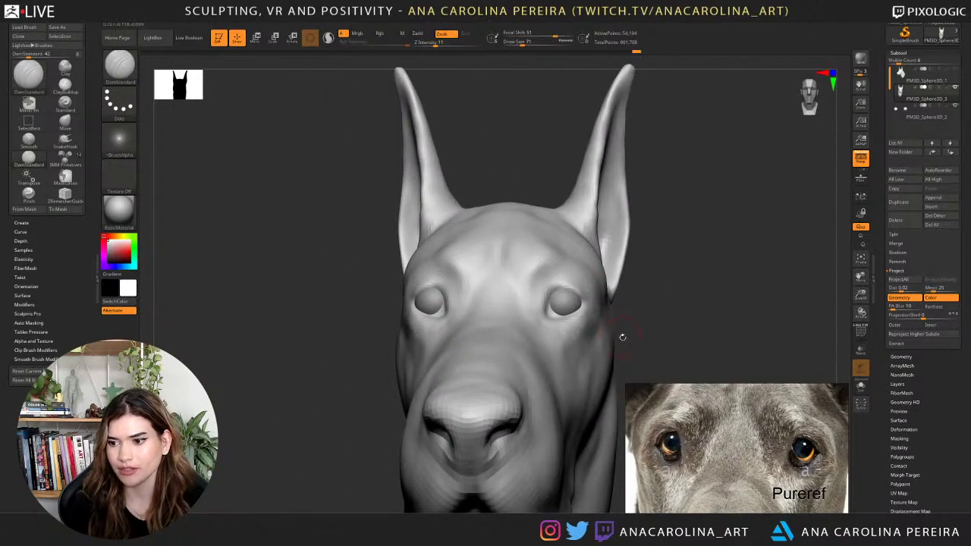
{"action": "mouse_move", "coordinate": [691, 281]}
{"action": "left_mouse_down"}
{"action": "mouse_move", "coordinate": [703, 270]}
{"action": "mouse_move", "coordinate": [681, 301]}
{"action": "mouse_move", "coordinate": [638, 290]}
{"action": "left_mouse_up"}
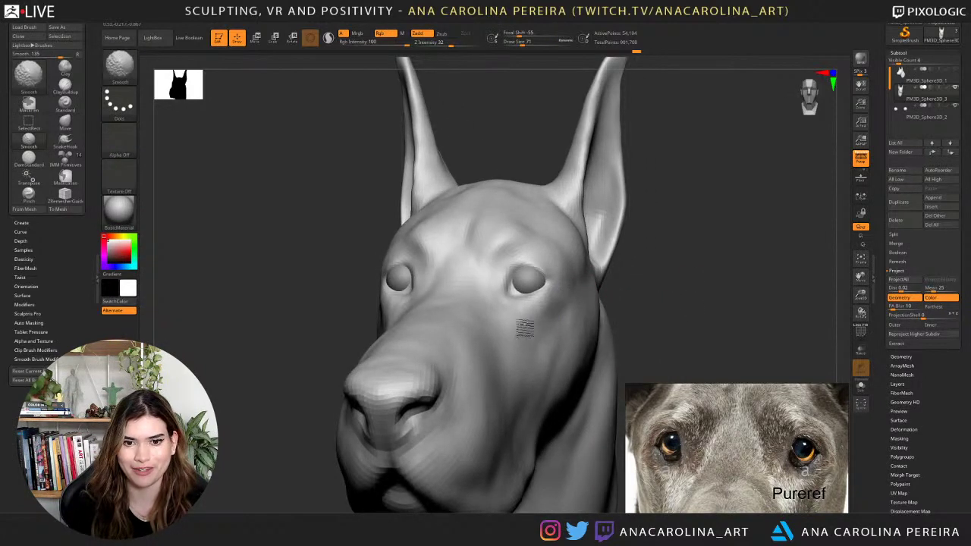
{"action": "left_click_drag", "start_coordinate": [637, 323], "coordinate": [661, 301]}
{"action": "key", "text": "b"}
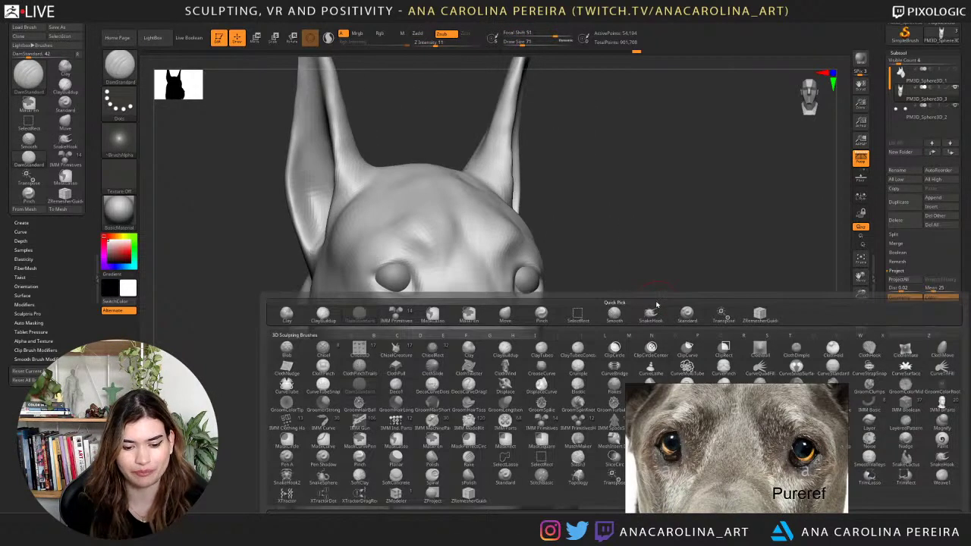
{"action": "key", "text": "c"}
{"action": "key", "text": "b"}
{"action": "mouse_move", "coordinate": [651, 289]}
{"action": "left_mouse_down"}
{"action": "mouse_move", "coordinate": [608, 292]}
{"action": "mouse_move", "coordinate": [630, 301]}
{"action": "mouse_move", "coordinate": [630, 216]}
{"action": "left_mouse_up"}
{"action": "left_click_drag", "start_coordinate": [655, 262], "coordinate": [655, 353], "text": "alt"}
{"action": "mouse_move", "coordinate": [679, 313]}
{"action": "left_mouse_down", "text": "alt"}
{"action": "mouse_move", "coordinate": [671, 337]}
{"action": "mouse_move", "coordinate": [688, 293]}
{"action": "left_mouse_up", "text": "alt"}
Return to the DamStandard brush, carve the outer corner of the eye, and refine the upper eyelid at draw size 44.
{"action": "key", "text": "b"}
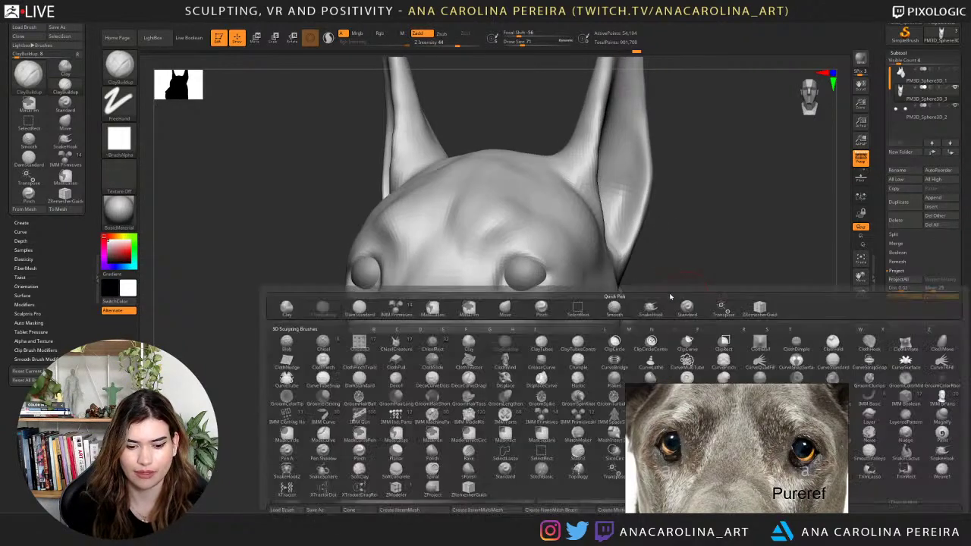
{"action": "key", "text": "d"}
{"action": "key", "text": "s"}
{"action": "left_click_drag", "start_coordinate": [574, 278], "coordinate": [590, 277]}
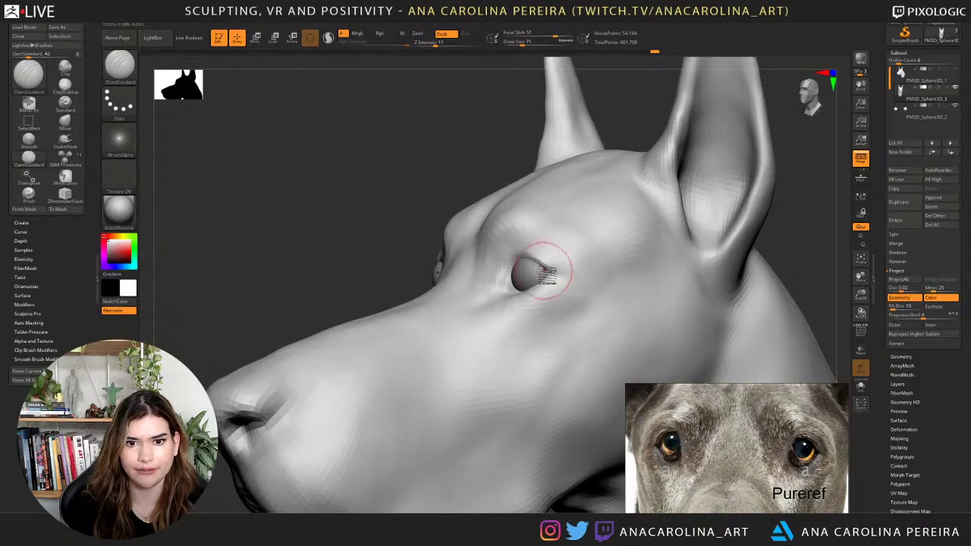
{"action": "left_click_drag", "start_coordinate": [787, 230], "coordinate": [824, 234]}
{"action": "key", "text": "space"}
{"action": "left_click_drag", "start_coordinate": [531, 251], "coordinate": [526, 251]}
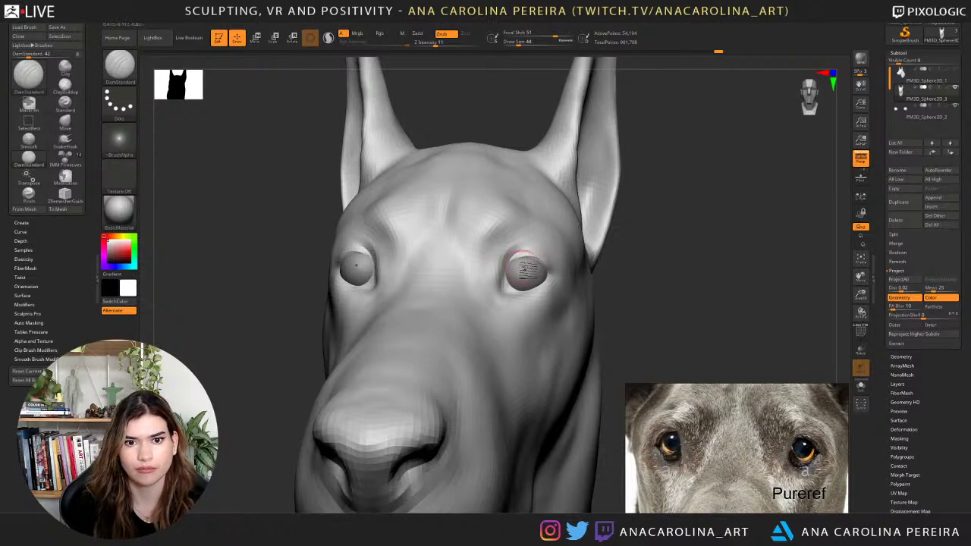
Switch to the Move brush, adjust the upper eyelid in side view, and raise the draw size to 62.
{"action": "key", "text": "b"}
{"action": "key", "text": "m"}
{"action": "key", "text": "v"}
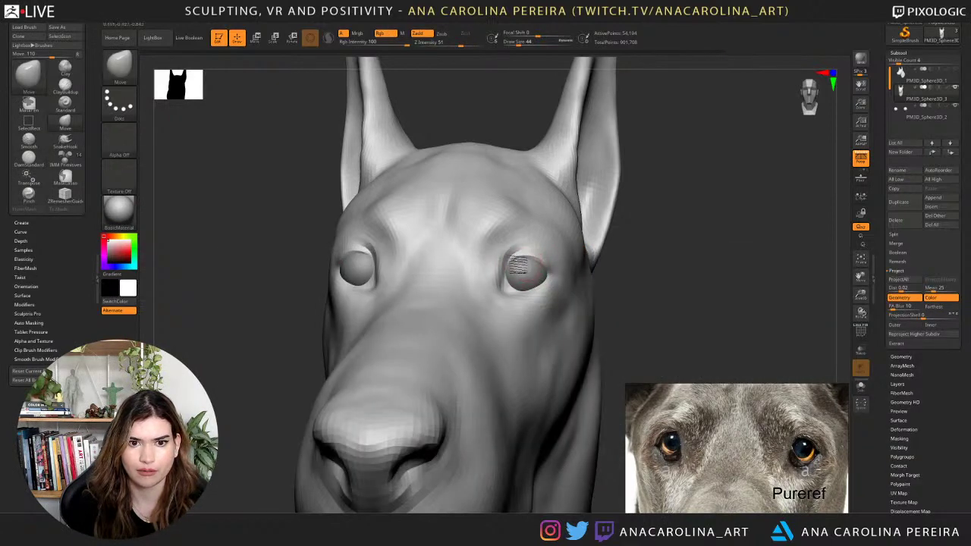
{"action": "right_click_drag", "start_coordinate": [559, 263], "coordinate": [522, 268]}
{"action": "key", "text": "space"}
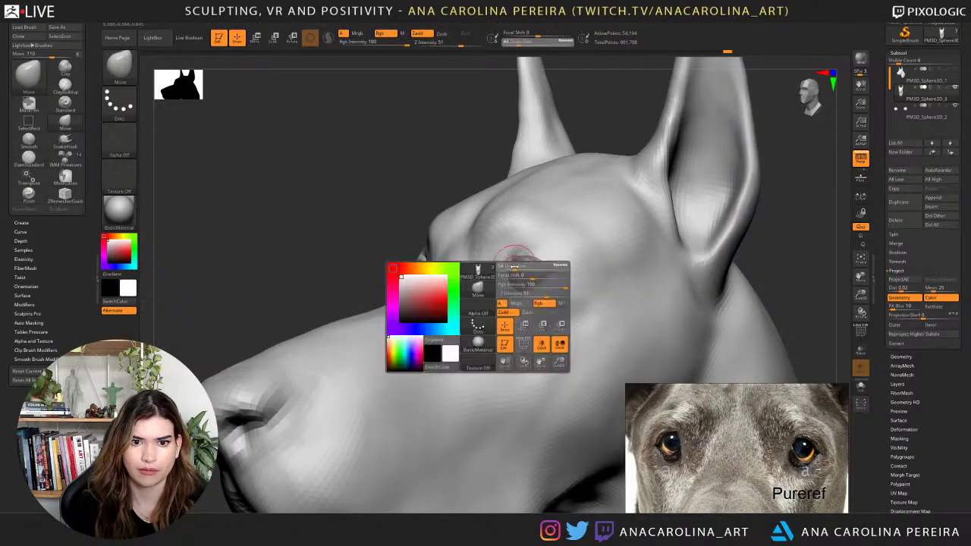
{"action": "left_click_drag", "start_coordinate": [514, 269], "coordinate": [520, 270]}
{"action": "left_click_drag", "start_coordinate": [818, 242], "coordinate": [748, 234], "text": "shift"}
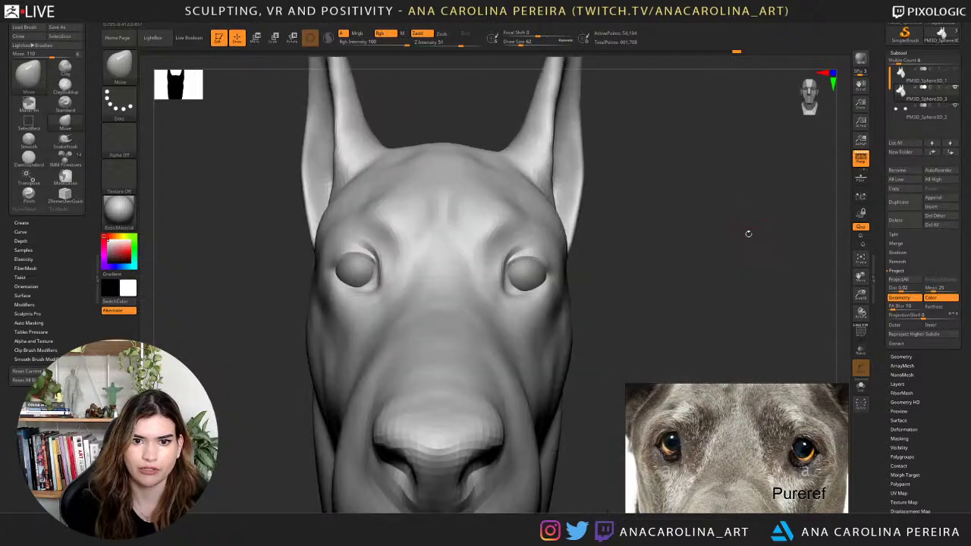
Reshape the eyelids around the eyeball with the Move brush, working from above and below the head.
{"action": "right_click_drag", "start_coordinate": [611, 258], "coordinate": [574, 284]}
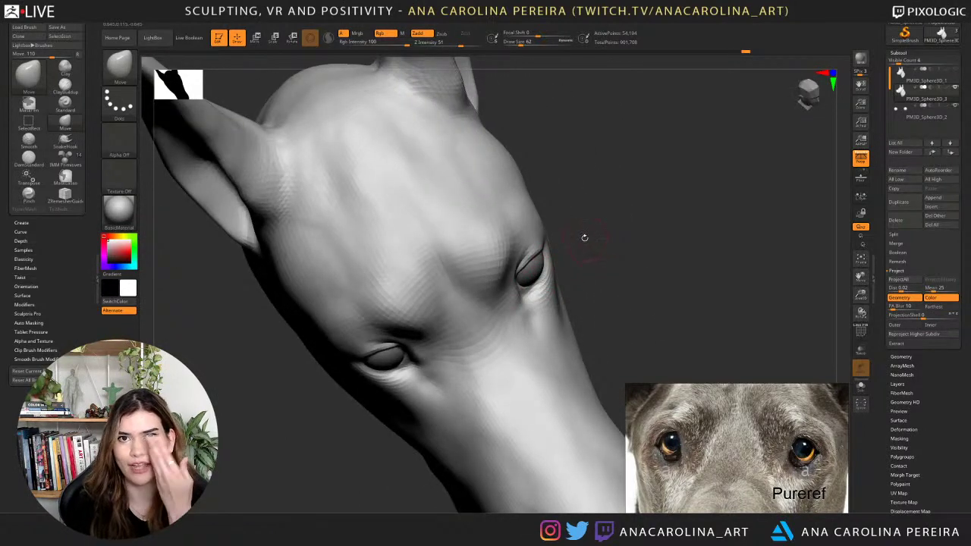
{"action": "right_click_drag", "start_coordinate": [598, 242], "coordinate": [531, 284]}
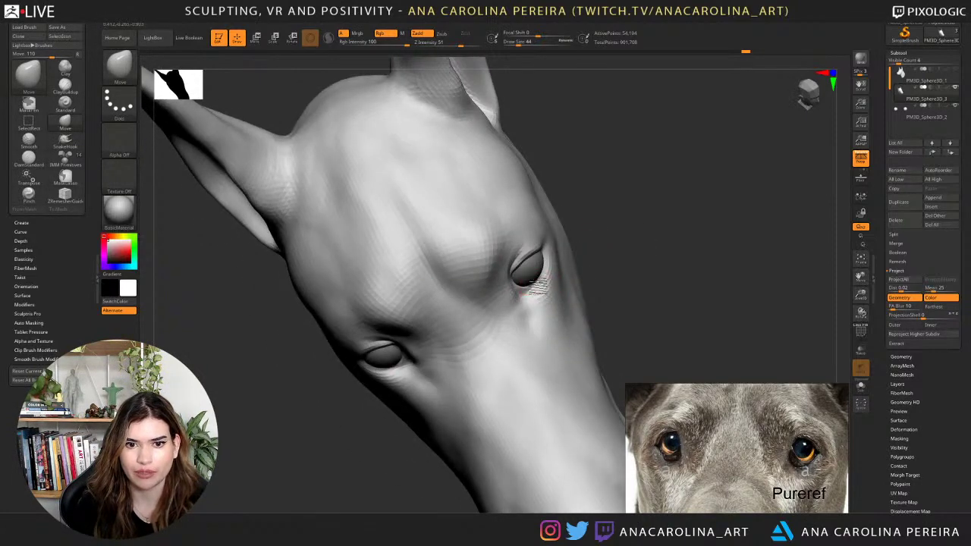
{"action": "mouse_move", "coordinate": [594, 242]}
{"action": "right_mouse_down"}
{"action": "mouse_move", "coordinate": [592, 234]}
{"action": "mouse_move", "coordinate": [622, 228]}
{"action": "mouse_move", "coordinate": [597, 233]}
{"action": "right_mouse_up"}
{"action": "mouse_move", "coordinate": [569, 272]}
{"action": "right_mouse_down"}
{"action": "mouse_move", "coordinate": [573, 208]}
{"action": "mouse_move", "coordinate": [554, 210]}
{"action": "mouse_move", "coordinate": [531, 275]}
{"action": "right_mouse_up"}
{"action": "key", "text": "space"}
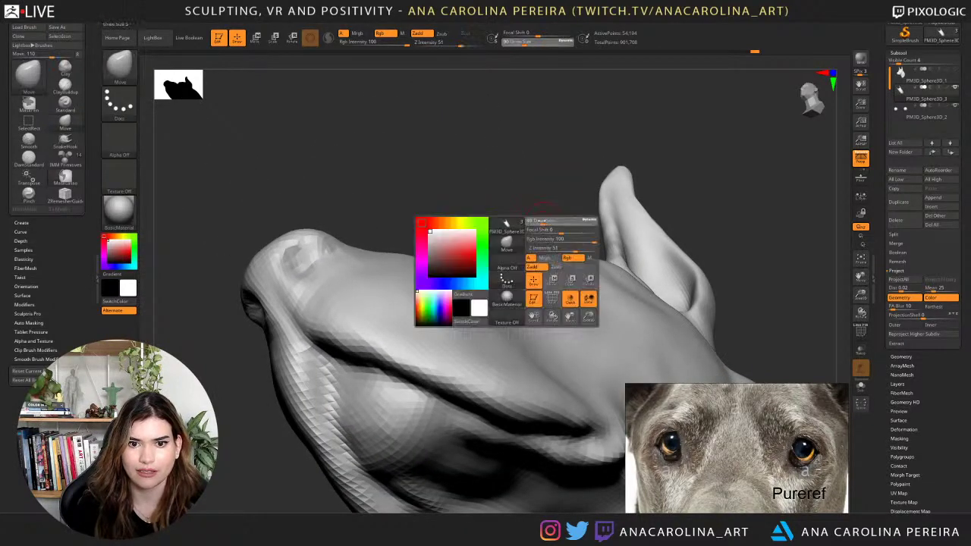
{"action": "mouse_move", "coordinate": [538, 232]}
{"action": "right_mouse_down"}
{"action": "mouse_move", "coordinate": [531, 256]}
{"action": "mouse_move", "coordinate": [577, 261]}
{"action": "mouse_move", "coordinate": [598, 278]}
{"action": "mouse_move", "coordinate": [561, 268]}
{"action": "mouse_move", "coordinate": [570, 258]}
{"action": "mouse_move", "coordinate": [611, 279]}
{"action": "right_mouse_up"}
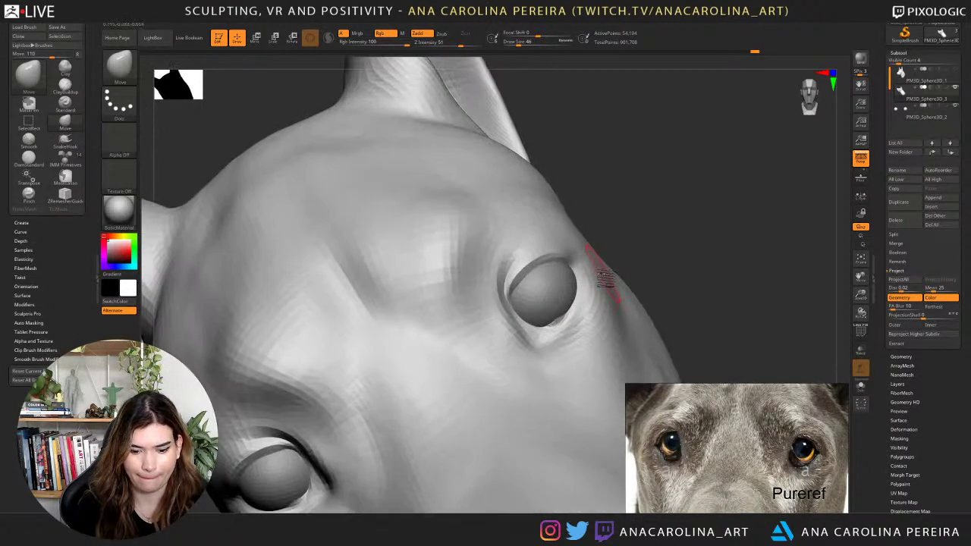
Switch to the DamStandard brush at draw size 40 and sharpen the upper eyelid's edge over the eyeball.
{"action": "key", "text": "b"}
{"action": "key", "text": "d"}
{"action": "key", "text": "s"}
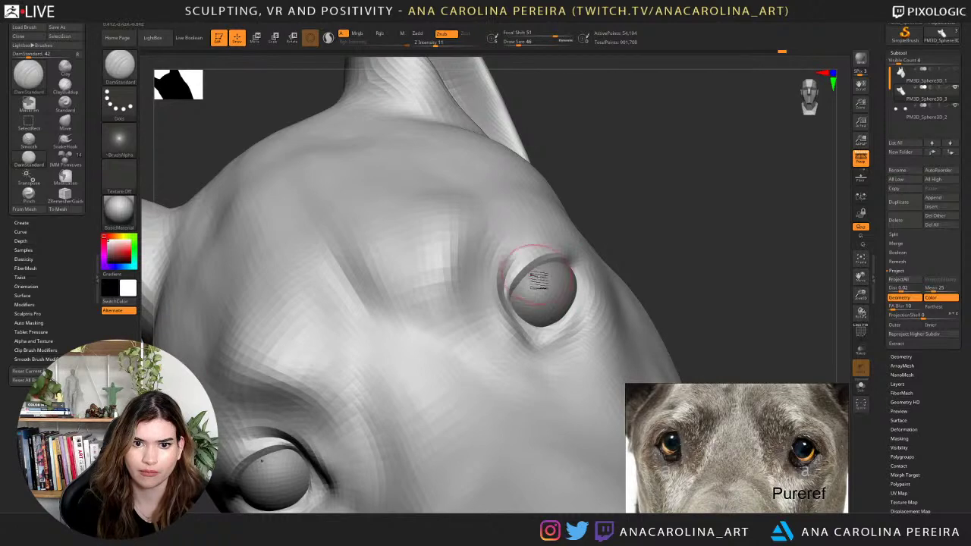
{"action": "mouse_move", "coordinate": [540, 302]}
{"action": "right_mouse_down"}
{"action": "mouse_move", "coordinate": [645, 232]}
{"action": "mouse_move", "coordinate": [614, 177]}
{"action": "mouse_move", "coordinate": [635, 228]}
{"action": "mouse_move", "coordinate": [709, 255]}
{"action": "mouse_move", "coordinate": [715, 269]}
{"action": "mouse_move", "coordinate": [613, 200]}
{"action": "mouse_move", "coordinate": [642, 228]}
{"action": "mouse_move", "coordinate": [633, 265]}
{"action": "mouse_move", "coordinate": [666, 254]}
{"action": "mouse_move", "coordinate": [688, 267]}
{"action": "mouse_move", "coordinate": [655, 302]}
{"action": "mouse_move", "coordinate": [648, 288]}
{"action": "right_mouse_up"}
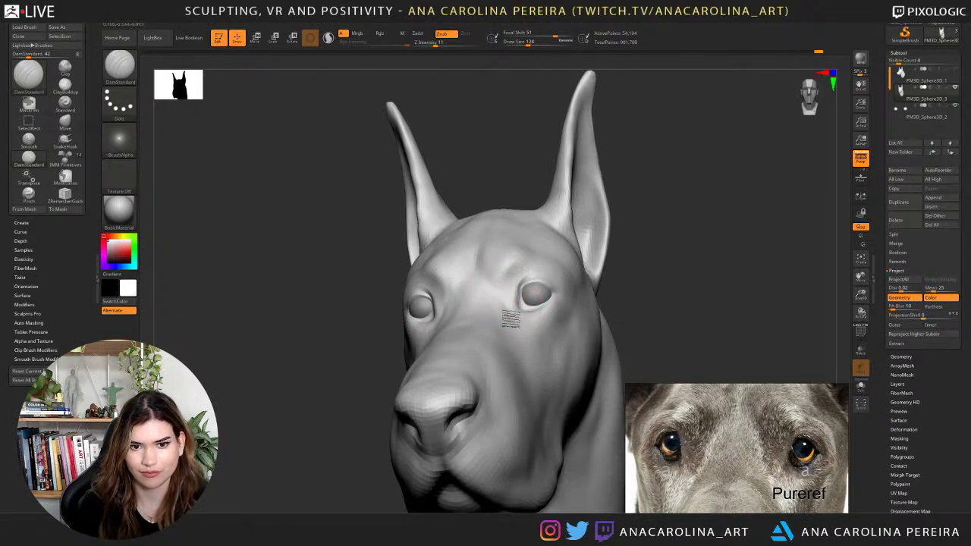
Raise the DamStandard draw size to 154 and refine the cheek below the eye, checking both sides of the head.
{"action": "mouse_move", "coordinate": [636, 275]}
{"action": "right_mouse_down"}
{"action": "mouse_move", "coordinate": [648, 291]}
{"action": "mouse_move", "coordinate": [603, 242]}
{"action": "mouse_move", "coordinate": [590, 268]}
{"action": "mouse_move", "coordinate": [567, 266]}
{"action": "mouse_move", "coordinate": [614, 325]}
{"action": "right_mouse_up"}
{"action": "mouse_move", "coordinate": [677, 282]}
{"action": "right_mouse_down"}
{"action": "mouse_move", "coordinate": [654, 276]}
{"action": "mouse_move", "coordinate": [657, 291]}
{"action": "right_mouse_up"}
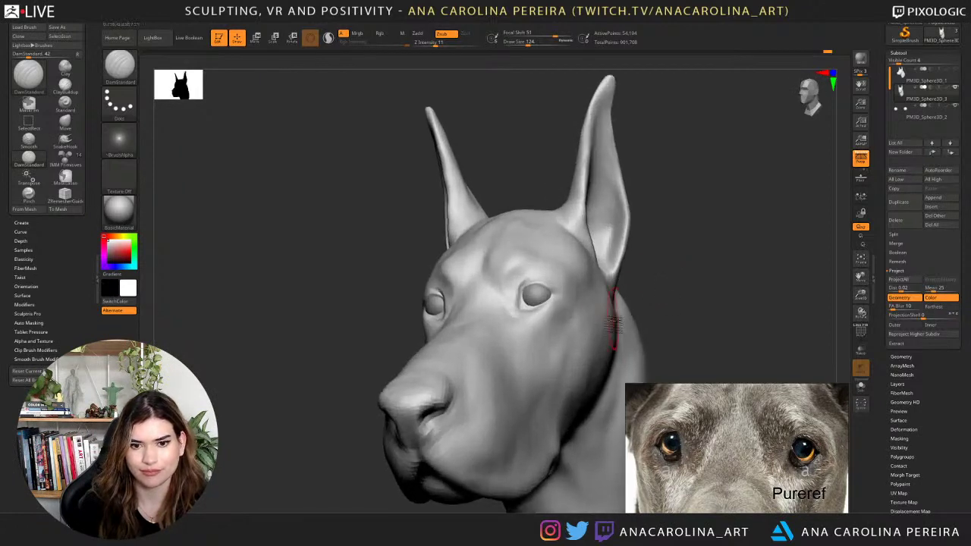
{"action": "key", "text": "s"}
{"action": "left_click_drag", "start_coordinate": [575, 309], "coordinate": [577, 311]}
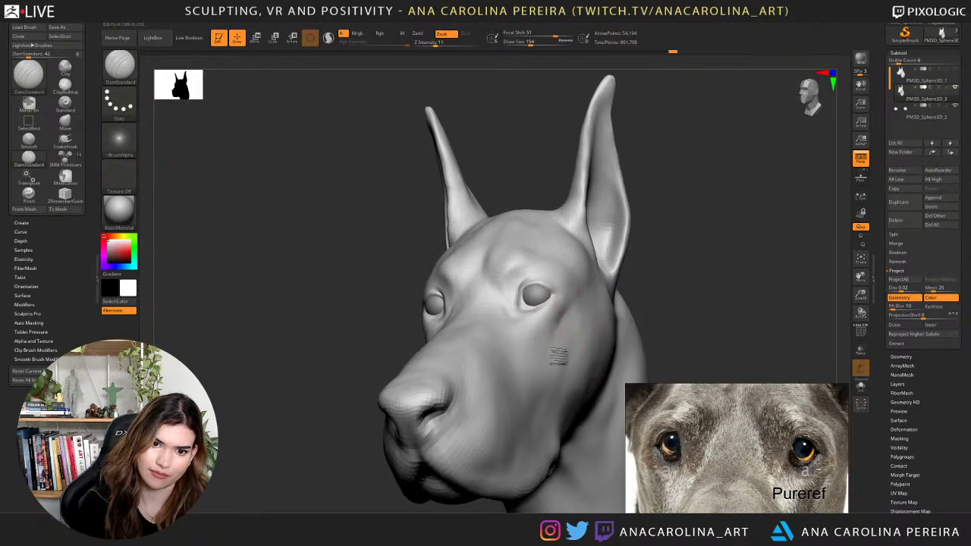
{"action": "right_click_drag", "start_coordinate": [558, 355], "coordinate": [627, 265]}
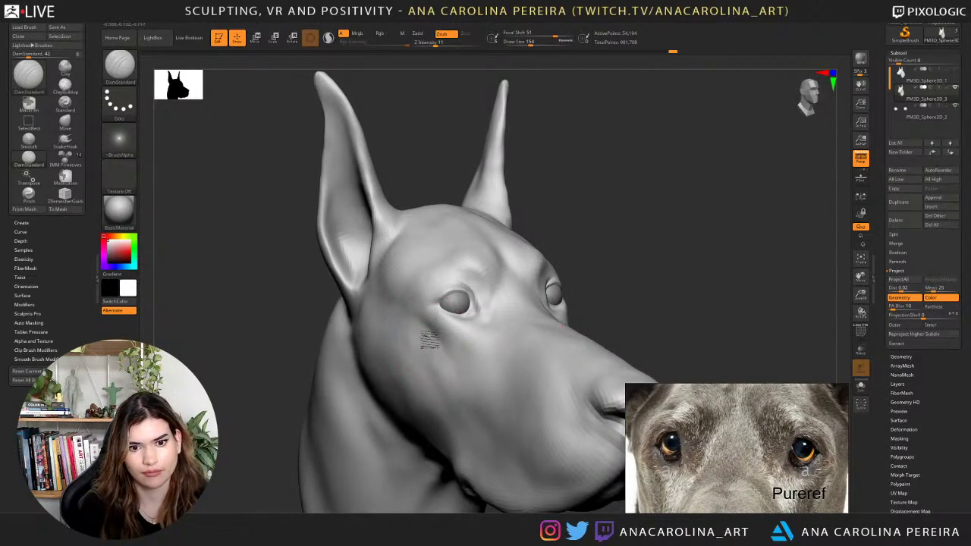
{"action": "right_click_drag", "start_coordinate": [529, 271], "coordinate": [734, 273]}
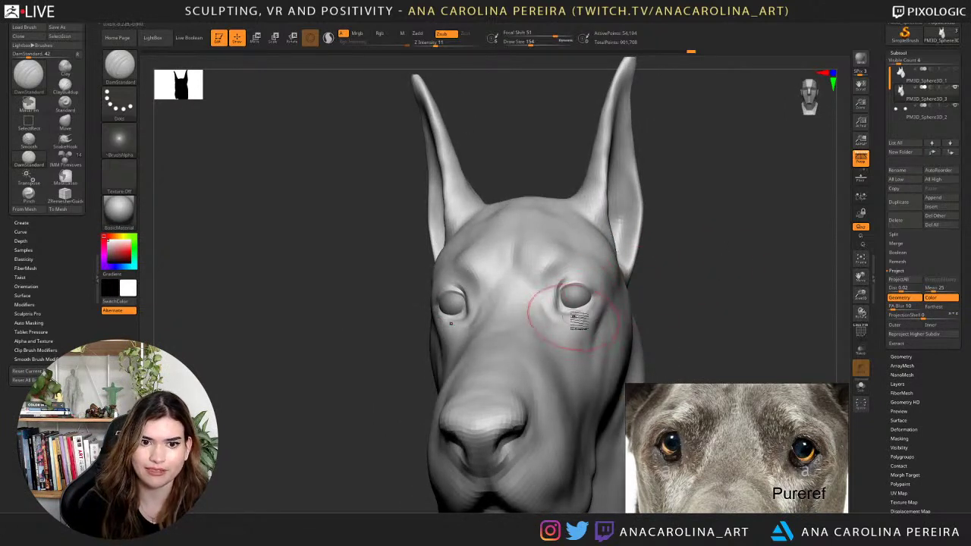
{"action": "right_click_drag", "start_coordinate": [656, 285], "coordinate": [598, 300]}
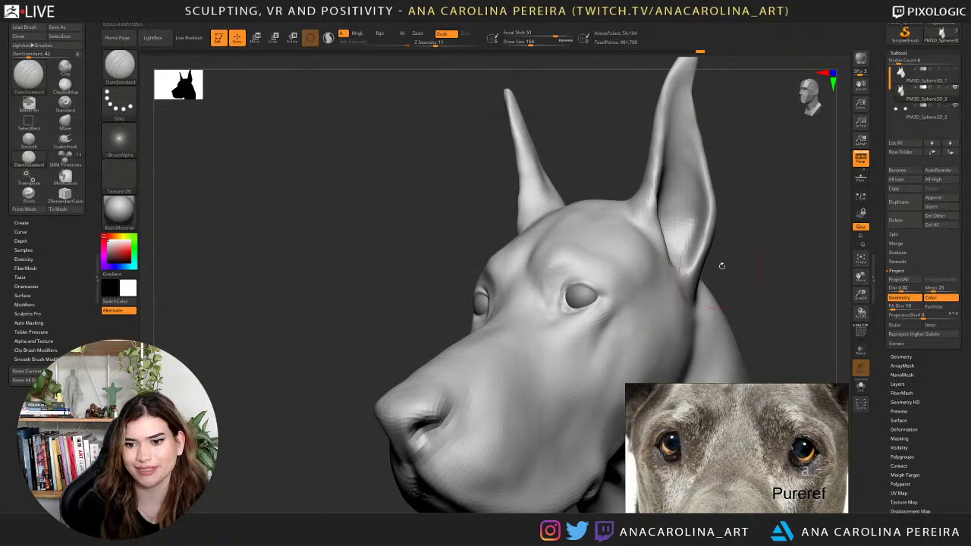
{"action": "right_click_drag", "start_coordinate": [722, 266], "coordinate": [782, 264]}
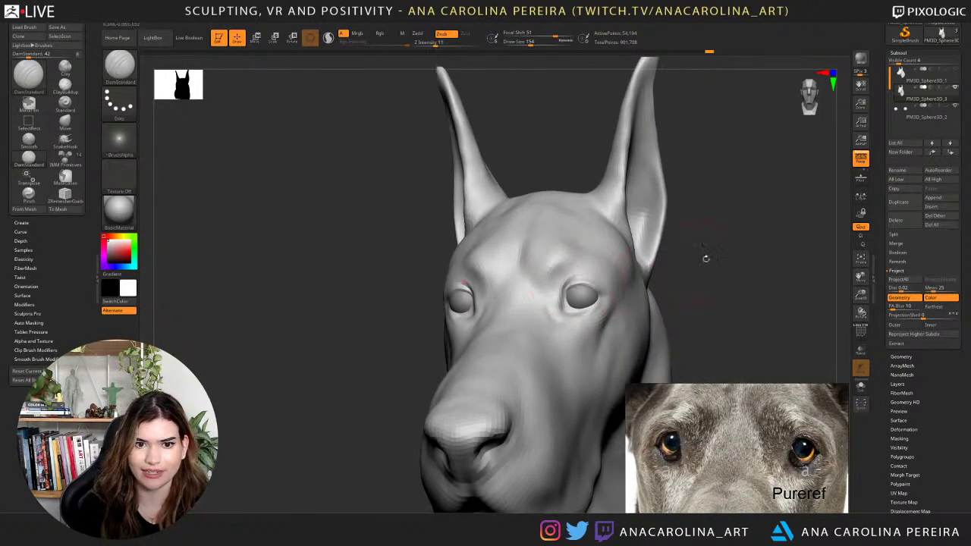
Refine the brow and outer eye area at draw size 101 and smooth the surrounding forms.
{"action": "right_click_drag", "start_coordinate": [705, 259], "coordinate": [685, 311]}
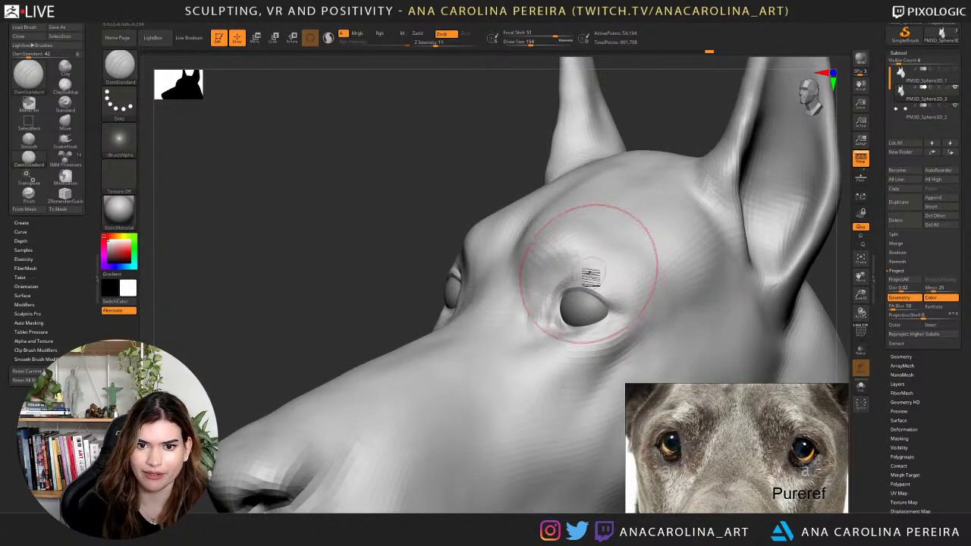
{"action": "right_click_drag", "start_coordinate": [503, 171], "coordinate": [546, 185]}
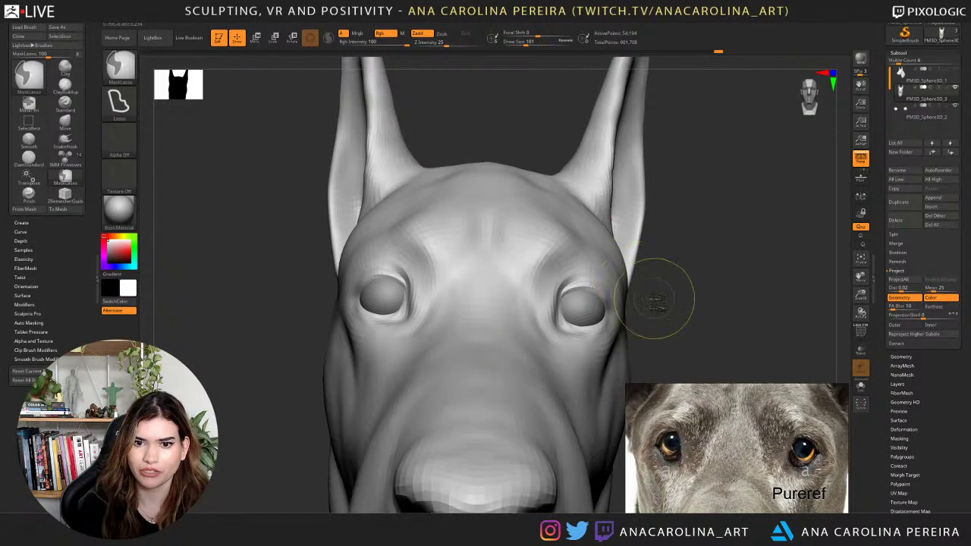
{"action": "right_click_drag", "start_coordinate": [650, 299], "coordinate": [599, 279]}
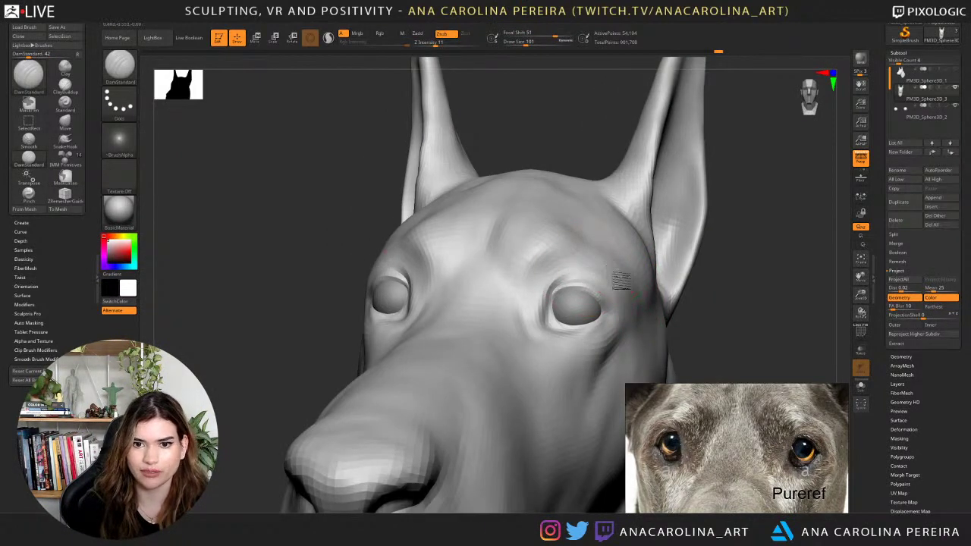
{"action": "mouse_move", "coordinate": [713, 297]}
{"action": "right_mouse_down"}
{"action": "mouse_move", "coordinate": [729, 278]}
{"action": "mouse_move", "coordinate": [655, 260]}
{"action": "mouse_move", "coordinate": [645, 305]}
{"action": "right_mouse_up"}
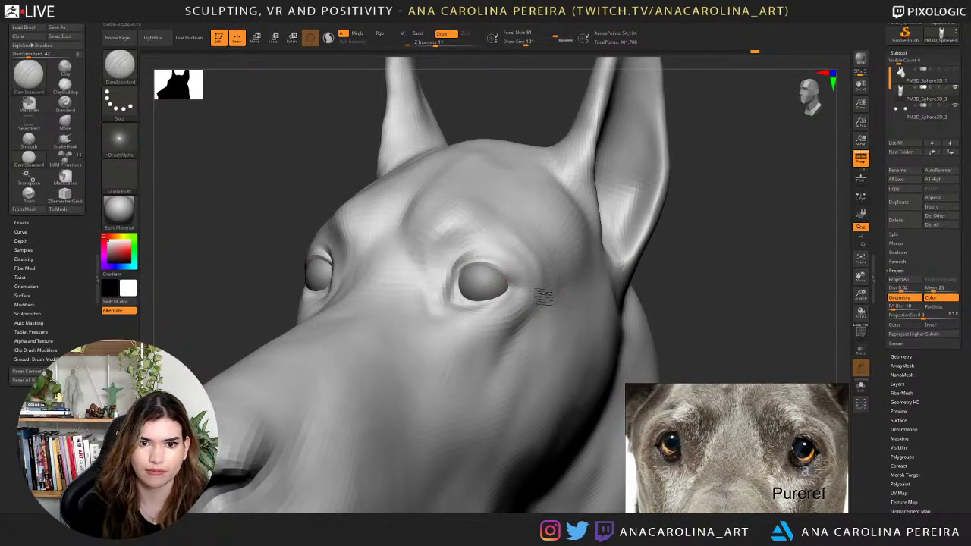
{"action": "key", "text": "shift"}
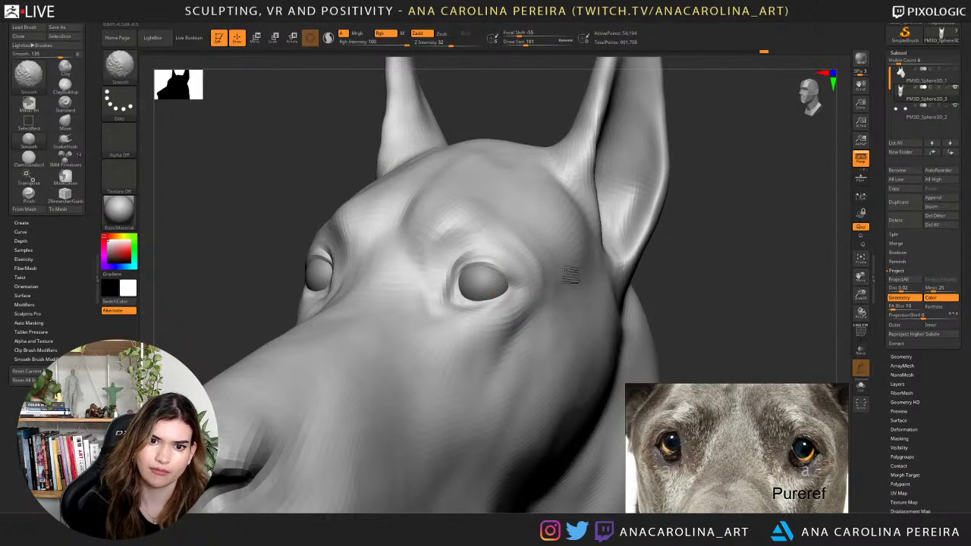
Reduce the draw size to 56 and refine the lower eyelid under the eyeball in front view.
{"action": "mouse_move", "coordinate": [678, 262]}
{"action": "left_mouse_down", "text": "alt"}
{"action": "mouse_move", "coordinate": [689, 241]}
{"action": "mouse_move", "coordinate": [700, 249]}
{"action": "mouse_move", "coordinate": [686, 232]}
{"action": "mouse_move", "coordinate": [663, 232]}
{"action": "mouse_move", "coordinate": [660, 249]}
{"action": "left_mouse_up", "text": "alt"}
{"action": "left_click_drag", "start_coordinate": [661, 249], "coordinate": [659, 282], "text": "alt"}
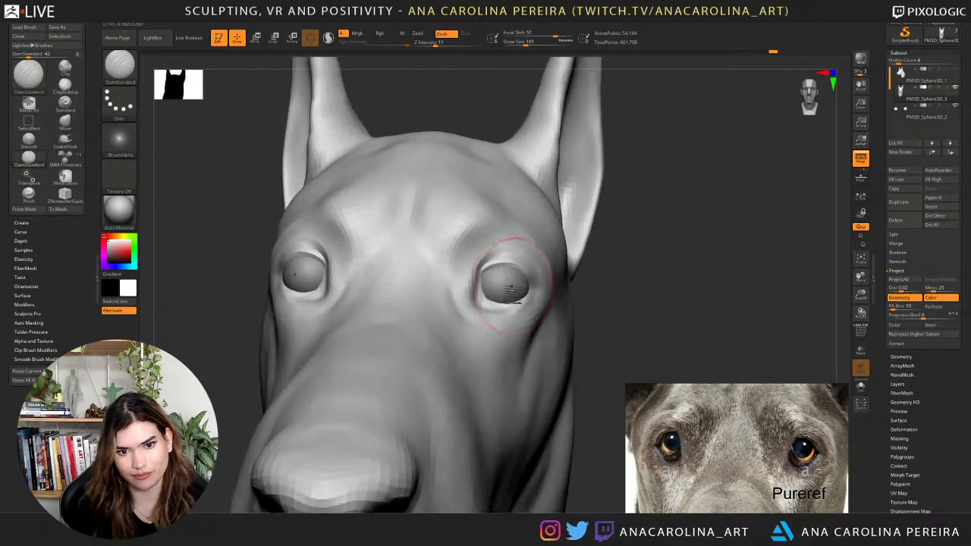
{"action": "key", "text": "space"}
{"action": "mouse_move", "coordinate": [501, 296]}
{"action": "left_mouse_down"}
{"action": "mouse_move", "coordinate": [490, 297]}
{"action": "mouse_move", "coordinate": [523, 304]}
{"action": "left_mouse_up"}
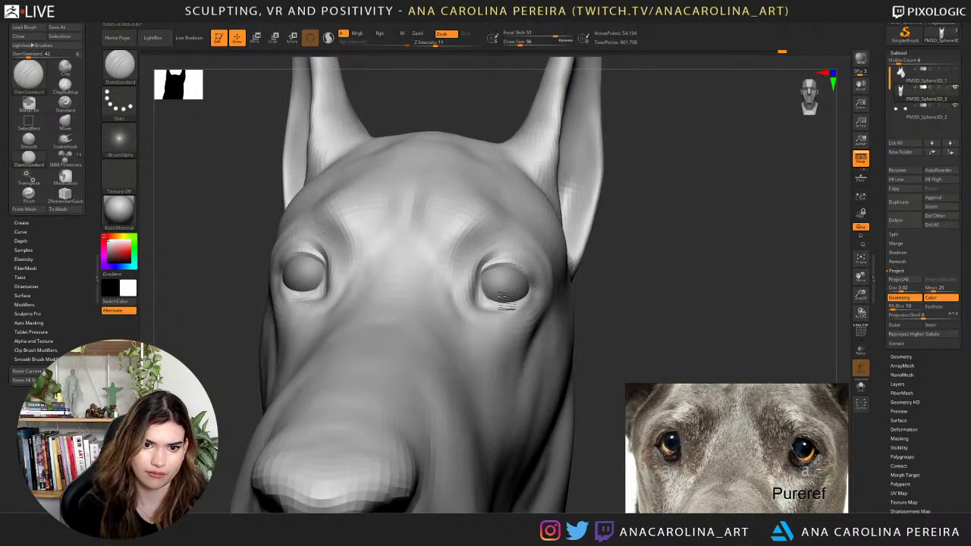
Switch to the Move brush and adjust the eyelid shape near the outer corner of the eye.
{"action": "key", "text": "b"}
{"action": "key", "text": "m"}
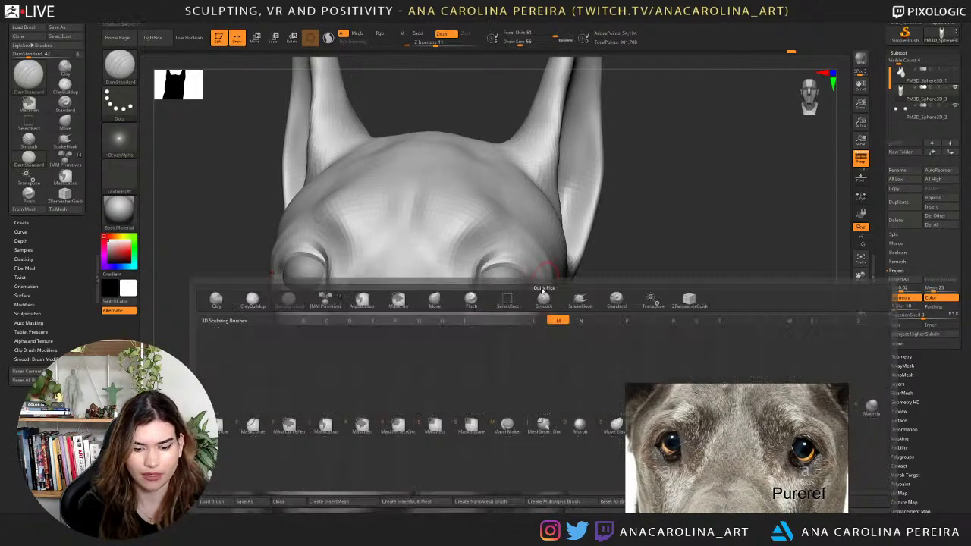
{"action": "key", "text": "v"}
{"action": "key", "text": "space"}
{"action": "left_click_drag", "start_coordinate": [534, 285], "coordinate": [544, 286]}
{"action": "mouse_move", "coordinate": [613, 325]}
{"action": "left_mouse_down"}
{"action": "mouse_move", "coordinate": [601, 272]}
{"action": "mouse_move", "coordinate": [602, 293]}
{"action": "mouse_move", "coordinate": [582, 305]}
{"action": "mouse_move", "coordinate": [554, 290]}
{"action": "left_mouse_up"}
Adjust the eyelids in side view with the Move brush, undo the unwanted stroke, and set the draw size to 77.
{"action": "key", "text": "space"}
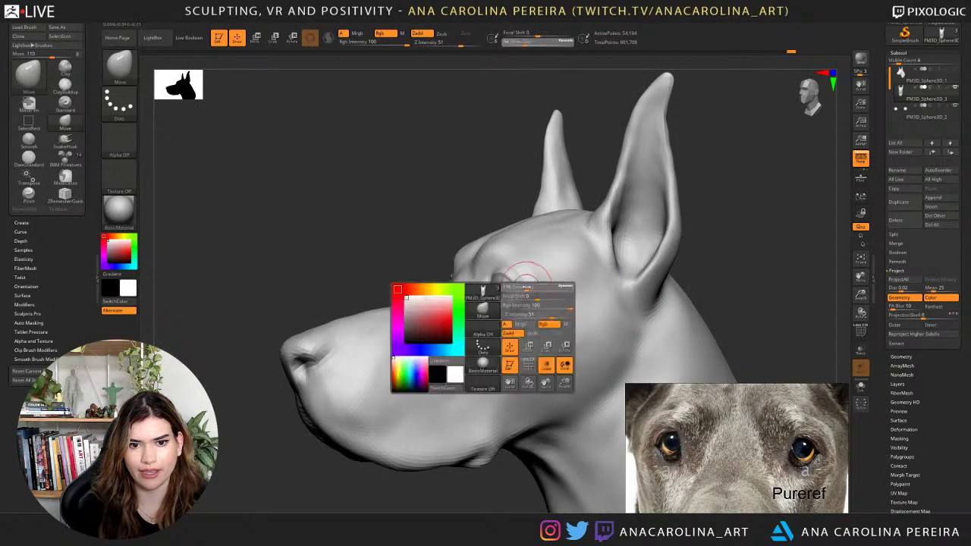
{"action": "mouse_move", "coordinate": [613, 293]}
{"action": "left_mouse_down"}
{"action": "mouse_move", "coordinate": [741, 271]}
{"action": "mouse_move", "coordinate": [566, 293]}
{"action": "left_mouse_up"}
{"action": "mouse_move", "coordinate": [504, 303]}
{"action": "left_mouse_down"}
{"action": "mouse_move", "coordinate": [491, 296]}
{"action": "mouse_move", "coordinate": [502, 300]}
{"action": "mouse_move", "coordinate": [499, 291]}
{"action": "left_mouse_up"}
{"action": "key", "text": "ctrl+z"}
{"action": "key", "text": "space"}
{"action": "left_click_drag", "start_coordinate": [611, 305], "coordinate": [516, 283]}
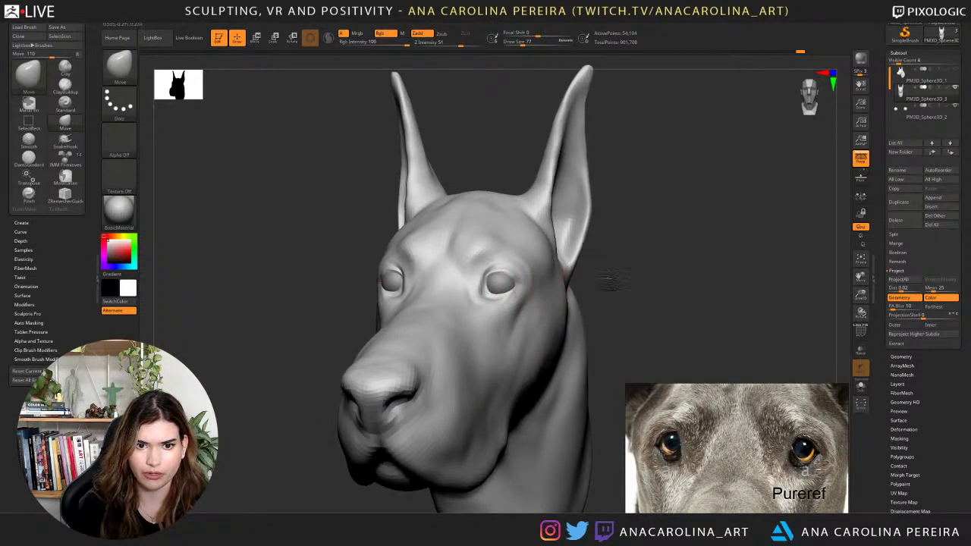
Reduce the Move brush draw size to 56, fine-tune the eyelids from the front, and check the head from several angles.
{"action": "left_click_drag", "start_coordinate": [608, 282], "coordinate": [588, 277], "text": "shift"}
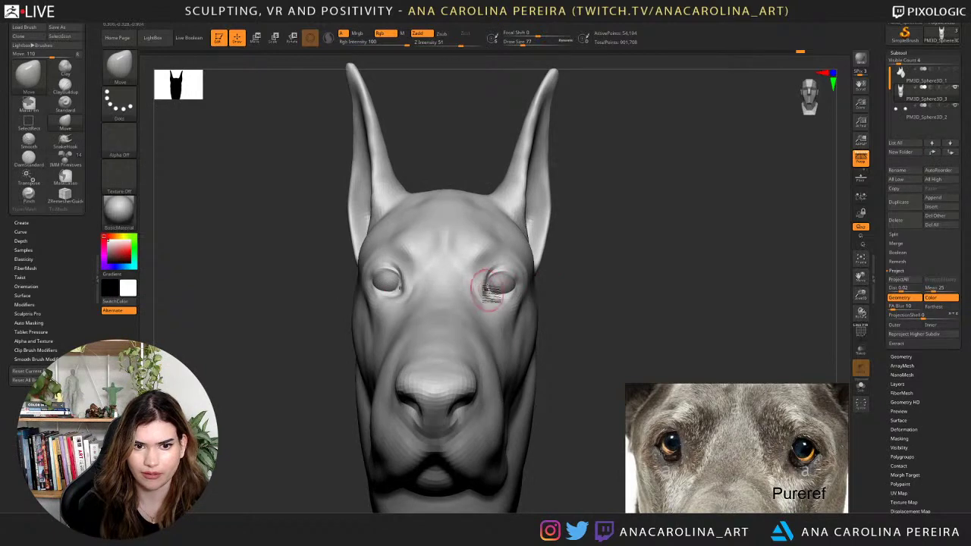
{"action": "key", "text": "space"}
{"action": "left_click_drag", "start_coordinate": [501, 283], "coordinate": [497, 282]}
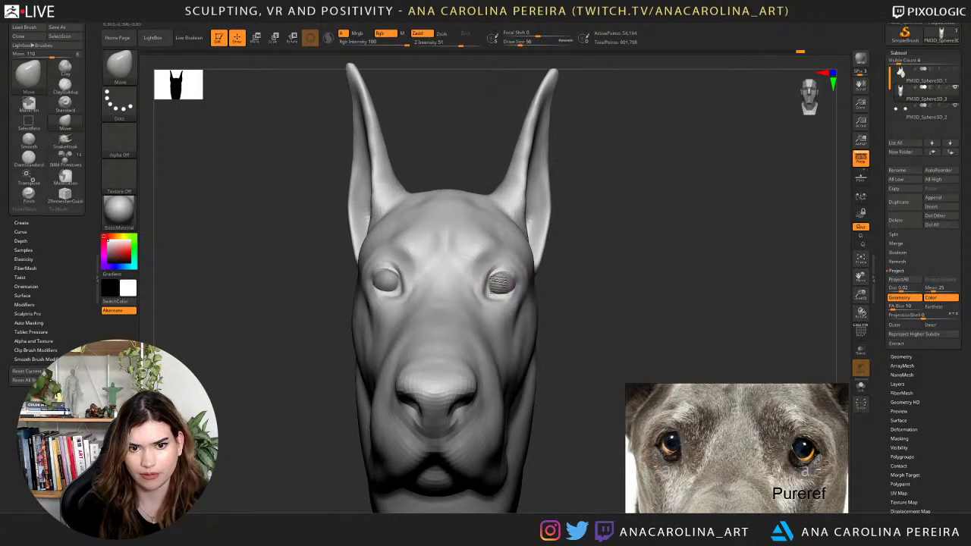
{"action": "mouse_move", "coordinate": [597, 274]}
{"action": "left_mouse_down"}
{"action": "mouse_move", "coordinate": [494, 251]}
{"action": "mouse_move", "coordinate": [466, 234]}
{"action": "mouse_move", "coordinate": [493, 285]}
{"action": "mouse_move", "coordinate": [513, 217]}
{"action": "mouse_move", "coordinate": [557, 238]}
{"action": "mouse_move", "coordinate": [503, 256]}
{"action": "mouse_move", "coordinate": [495, 276]}
{"action": "left_mouse_up"}
{"action": "key", "text": "space"}
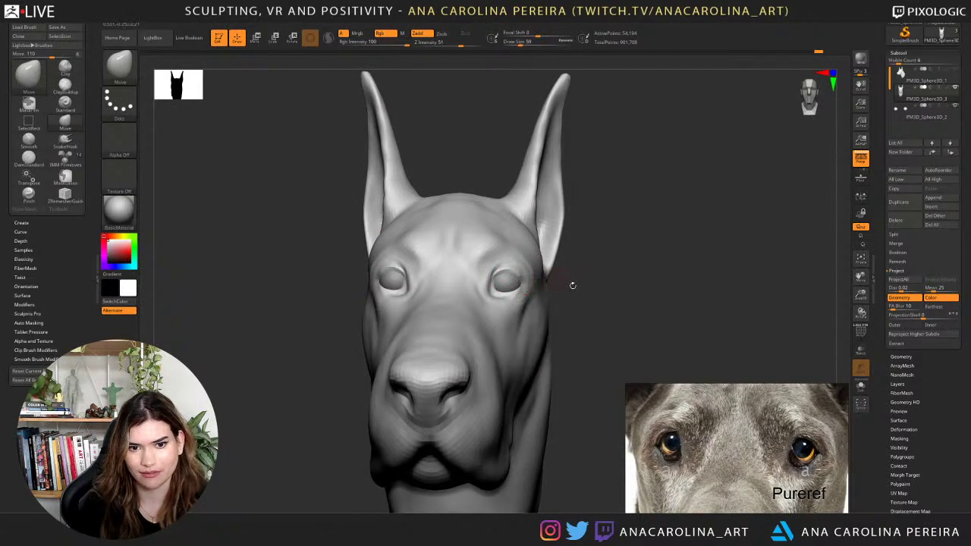
{"action": "mouse_move", "coordinate": [572, 282]}
{"action": "left_mouse_down"}
{"action": "mouse_move", "coordinate": [641, 262]}
{"action": "mouse_move", "coordinate": [631, 252]}
{"action": "mouse_move", "coordinate": [626, 273]}
{"action": "mouse_move", "coordinate": [629, 263]}
{"action": "left_mouse_up"}
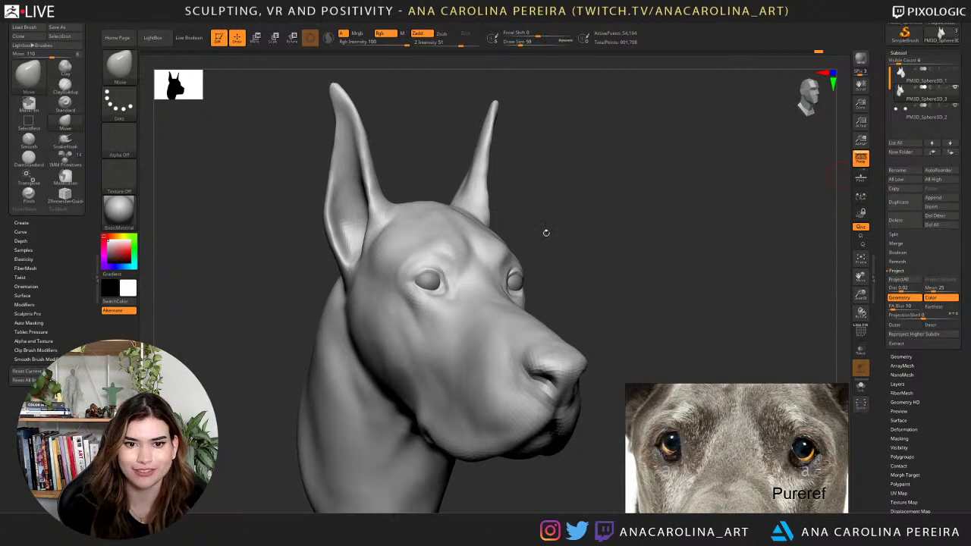
{"action": "left_click_drag", "start_coordinate": [581, 261], "coordinate": [641, 283]}
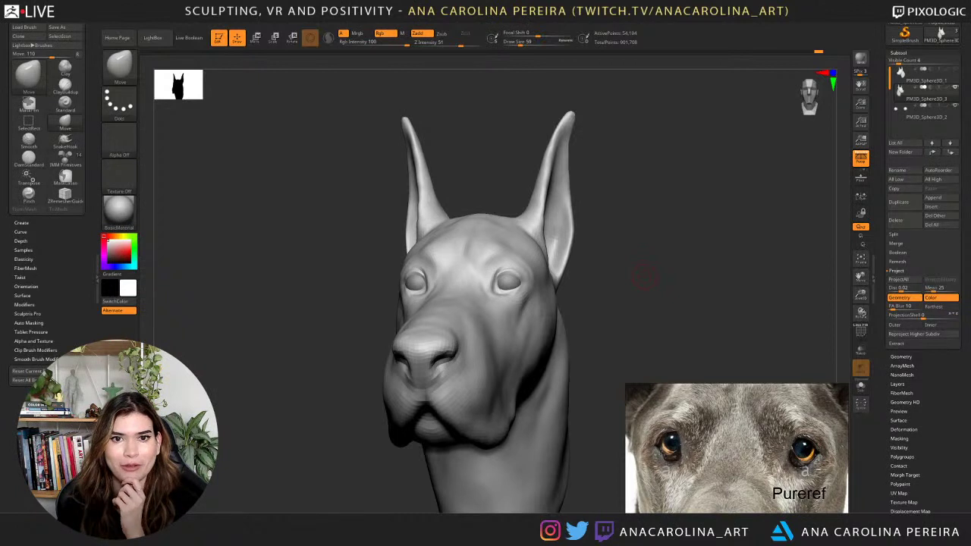
Save the tool as GreatDane_02 in the GreatDane project folder.
{"action": "mouse_move", "coordinate": [562, 18]}
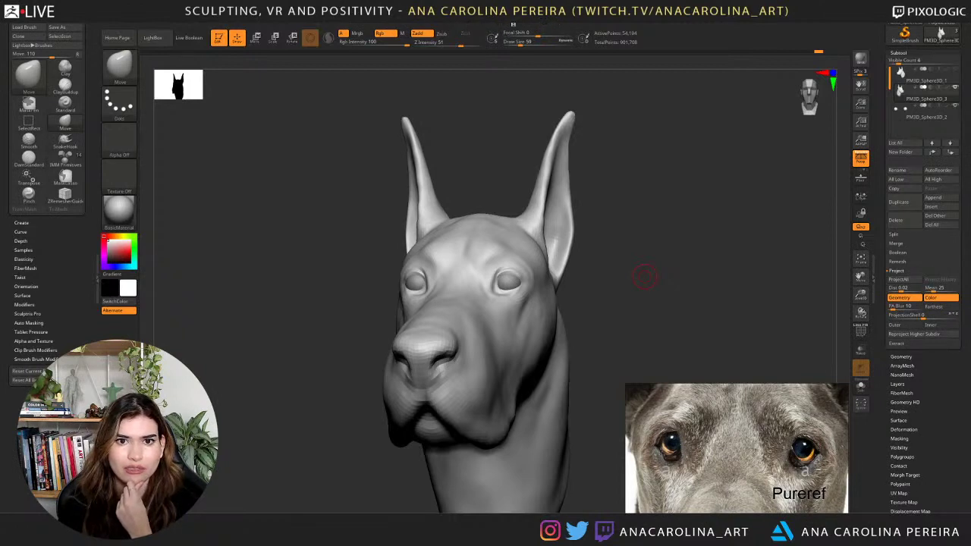
{"action": "left_click", "coordinate": [513, 25]}
{"action": "left_click", "coordinate": [567, 30]}
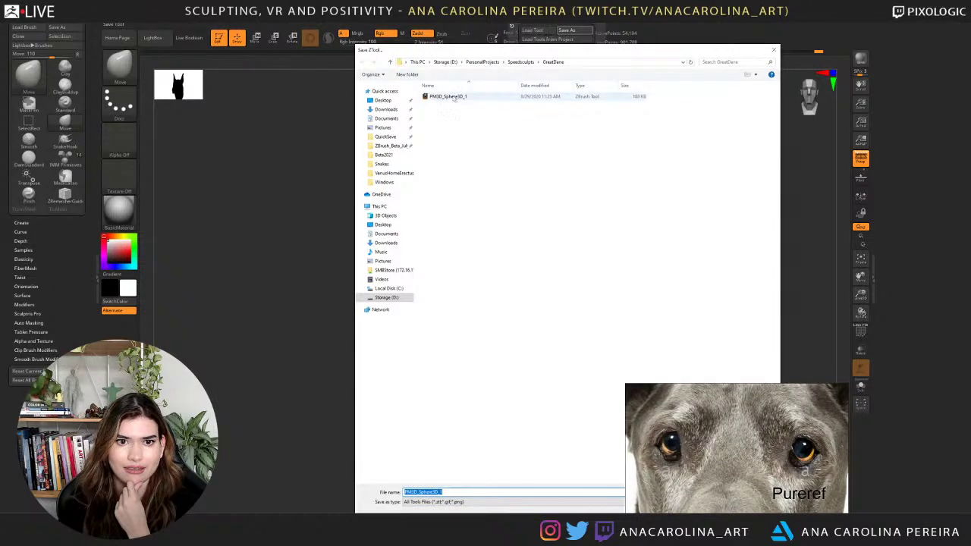
{"action": "left_click_drag", "start_coordinate": [595, 52], "coordinate": [419, 45]}
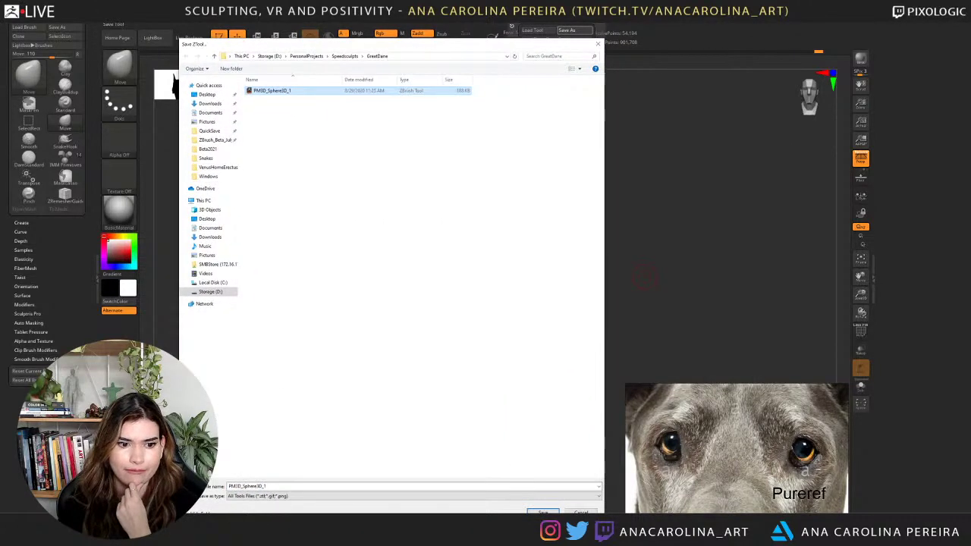
{"action": "double_click", "coordinate": [238, 486]}
{"action": "type", "text": "Great"}
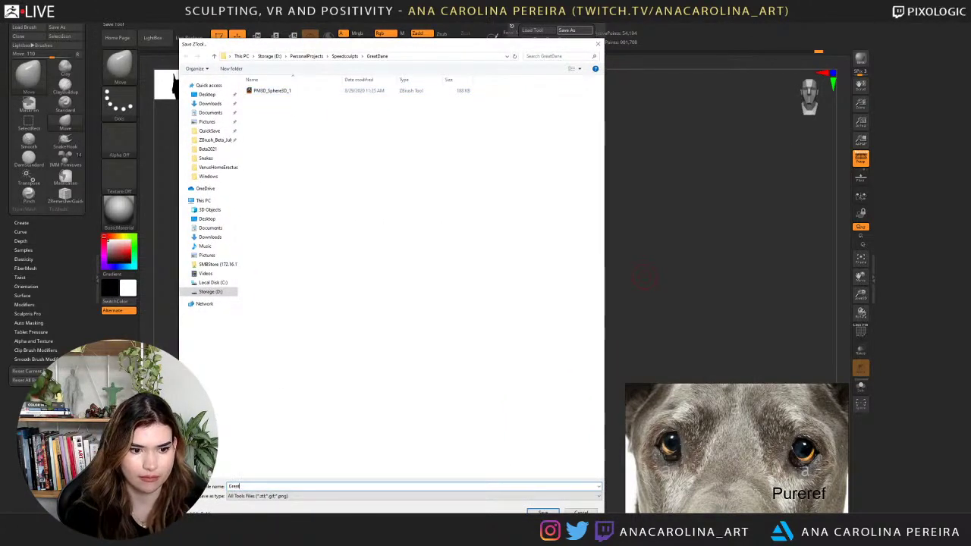
{"action": "type", "text": "Dane_01"}
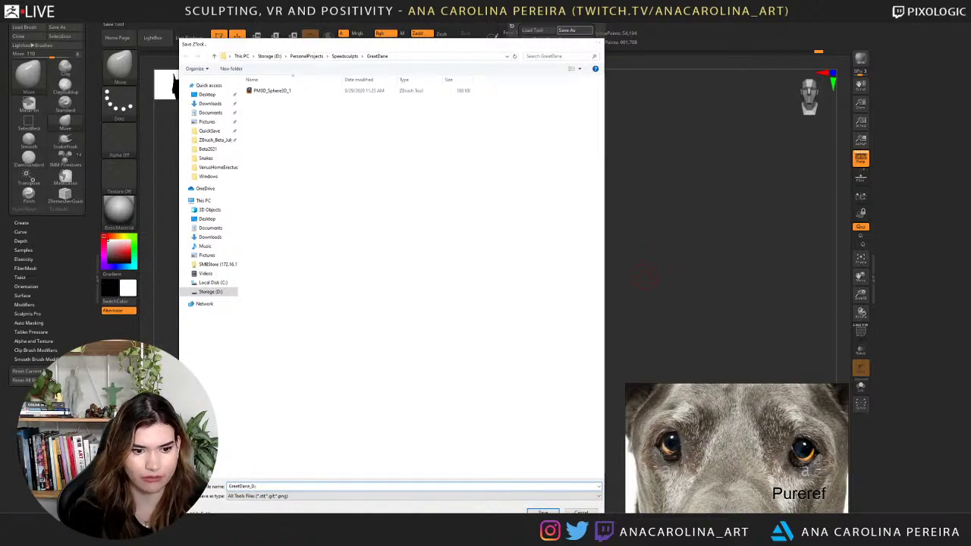
{"action": "key", "text": "Return"}
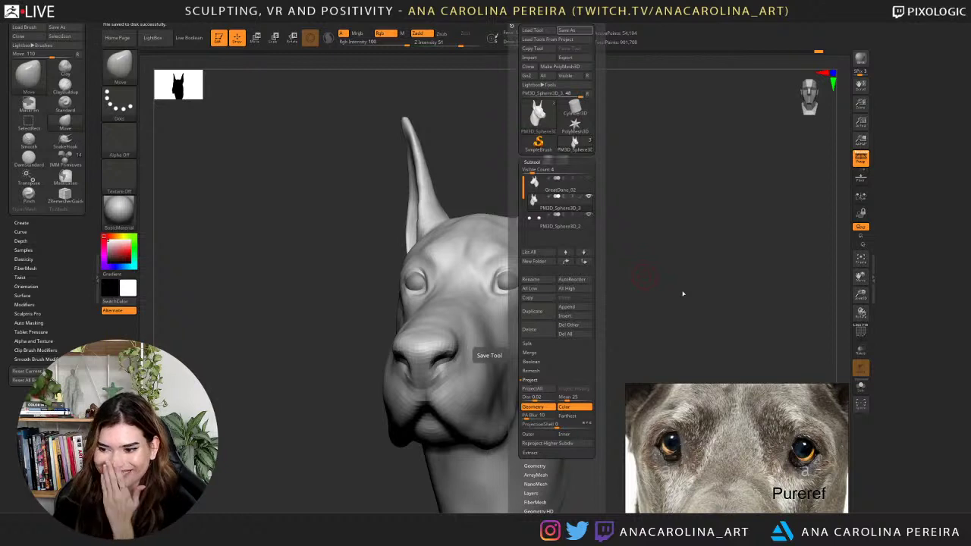
Close ZBrush without saving changes to the project.
{"action": "mouse_move", "coordinate": [723, 322]}
{"action": "left_mouse_down"}
{"action": "mouse_move", "coordinate": [694, 342]}
{"action": "mouse_move", "coordinate": [732, 325]}
{"action": "left_mouse_up"}
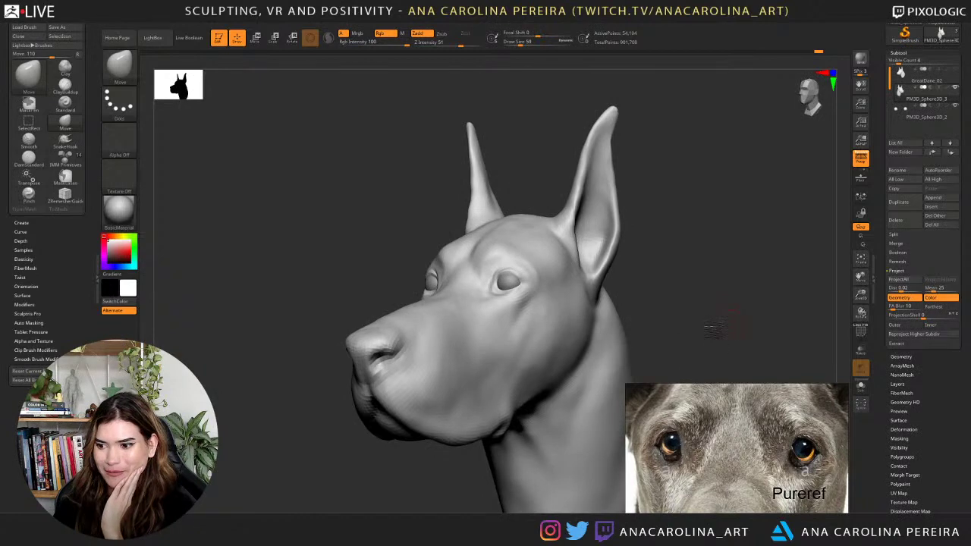
{"action": "left_click", "coordinate": [958, 7]}
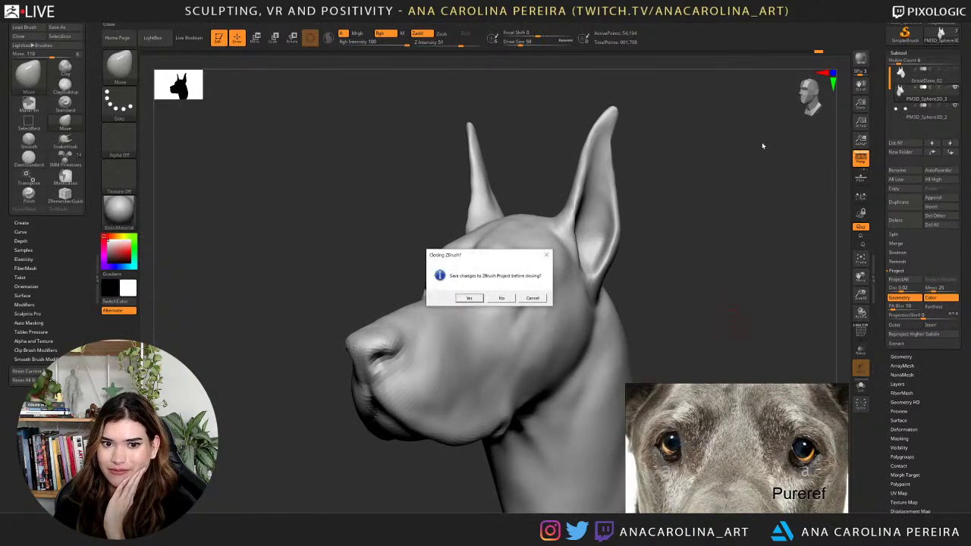
{"action": "left_click", "coordinate": [504, 299]}
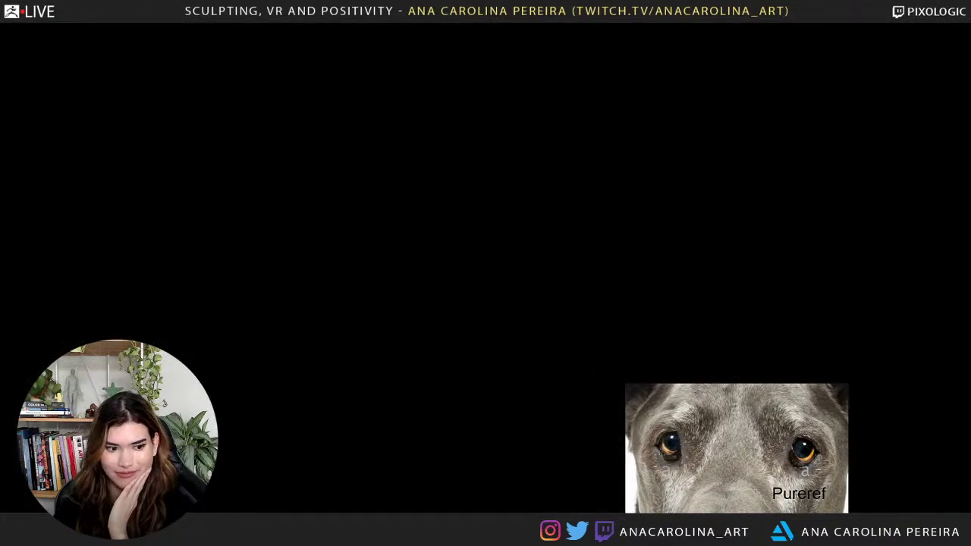
Search Windows for ZBrush, relaunch ZBrush 2021, and dismiss its home page.
{"action": "left_click", "coordinate": [60, 538]}
{"action": "type", "text": "zb"}
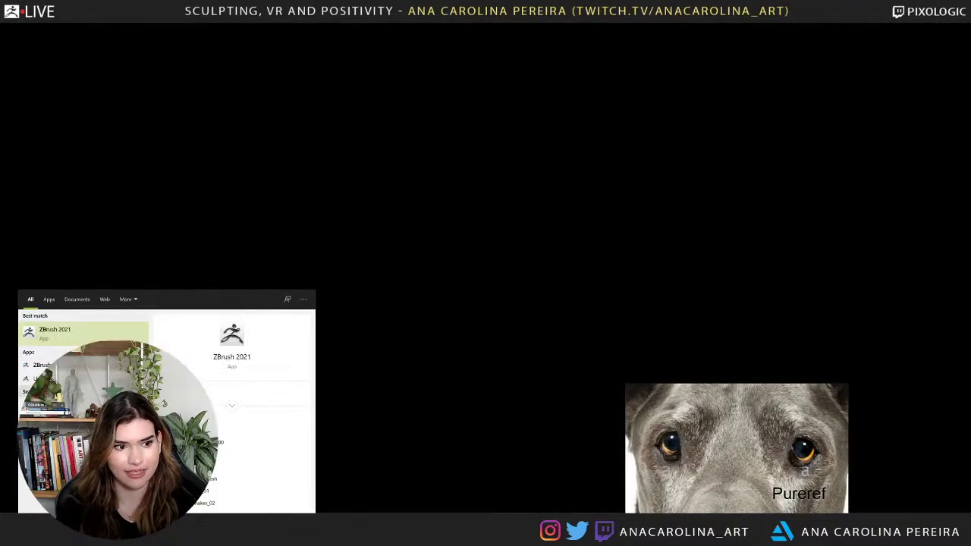
{"action": "left_click", "coordinate": [51, 336]}
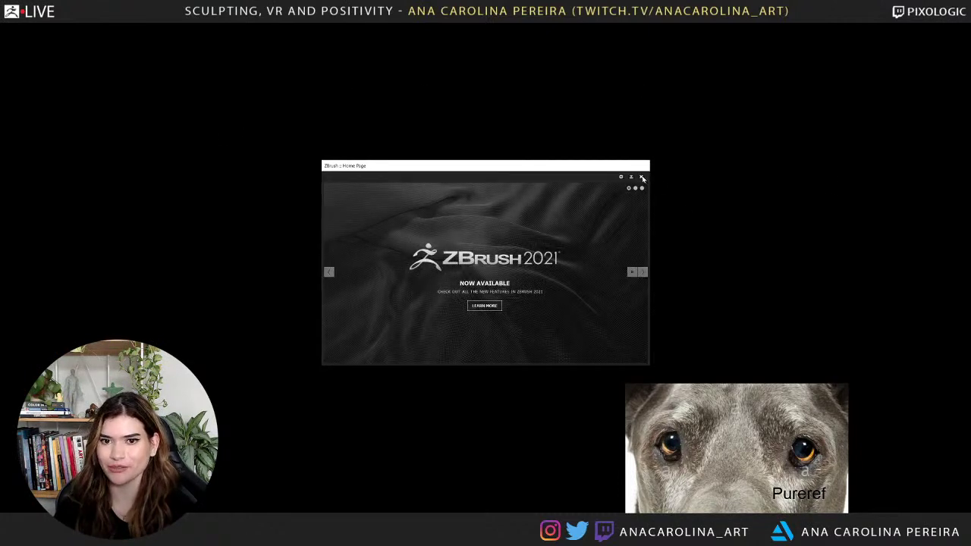
{"action": "left_click", "coordinate": [642, 178]}
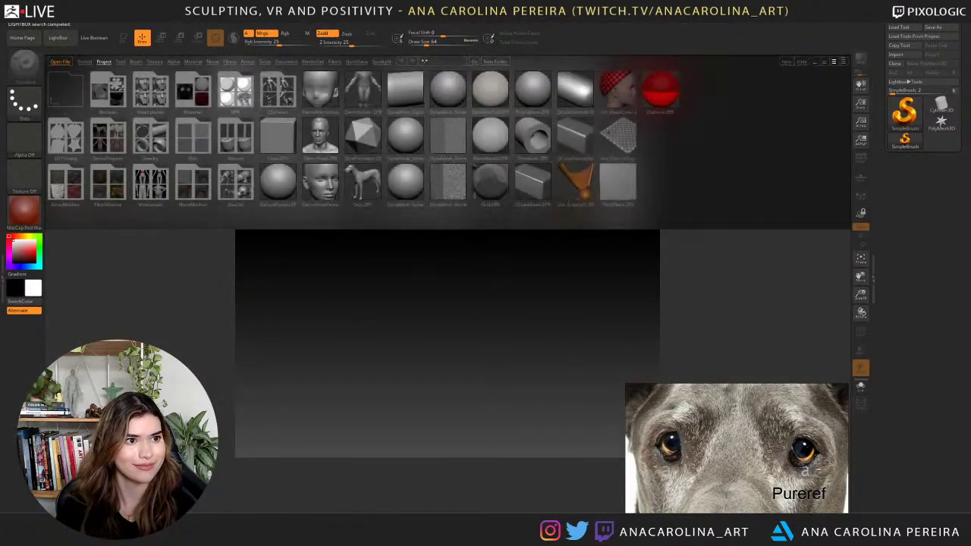
Create a new document fitted to the workspace with the WSize option enabled.
{"action": "mouse_move", "coordinate": [73, 19]}
{"action": "left_click", "coordinate": [88, 110]}
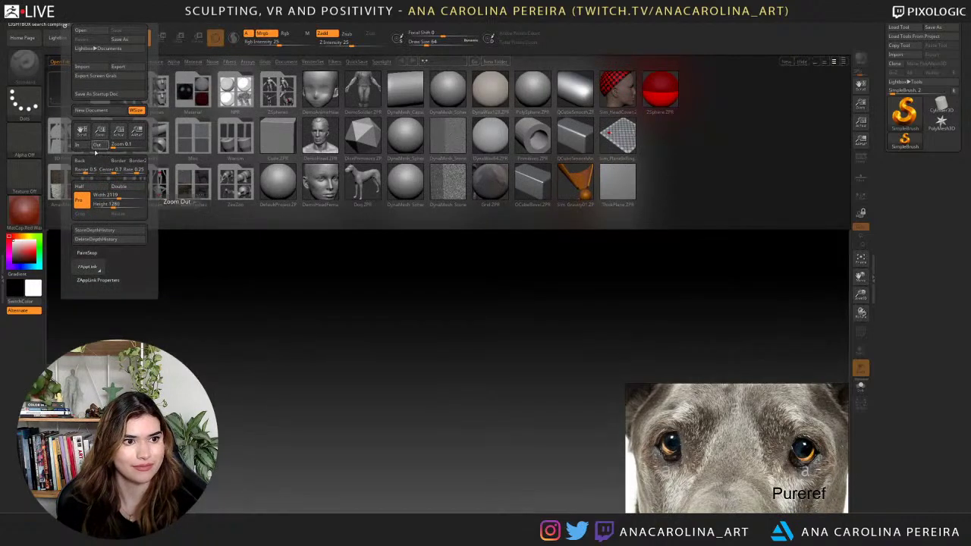
{"action": "left_click", "coordinate": [934, 27]}
{"action": "left_click", "coordinate": [580, 513]}
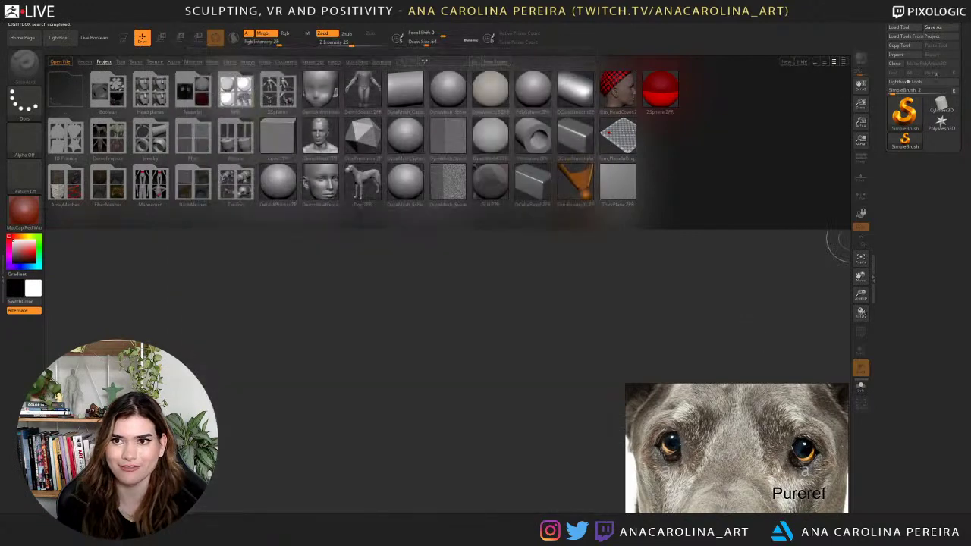
Load the GreatDane_02 tool from the GreatDane folder in PersonalProjects > Speedsculpts on the D: drive.
{"action": "left_click", "coordinate": [899, 28]}
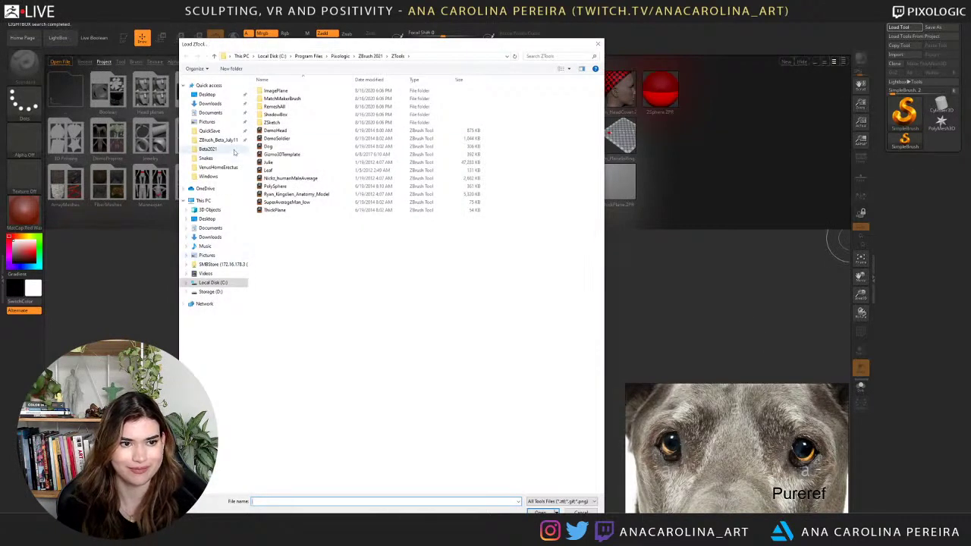
{"action": "left_click", "coordinate": [210, 292]}
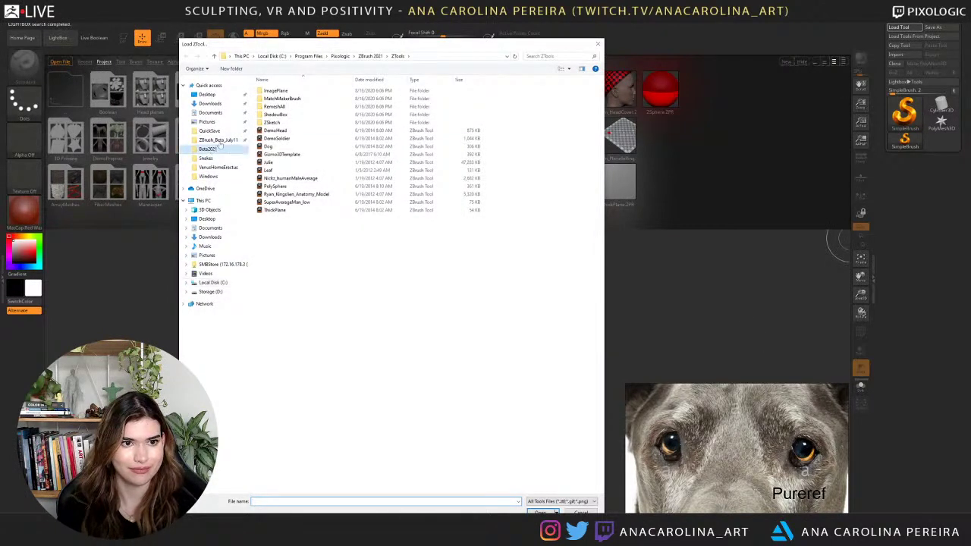
{"action": "double_click", "coordinate": [301, 111]}
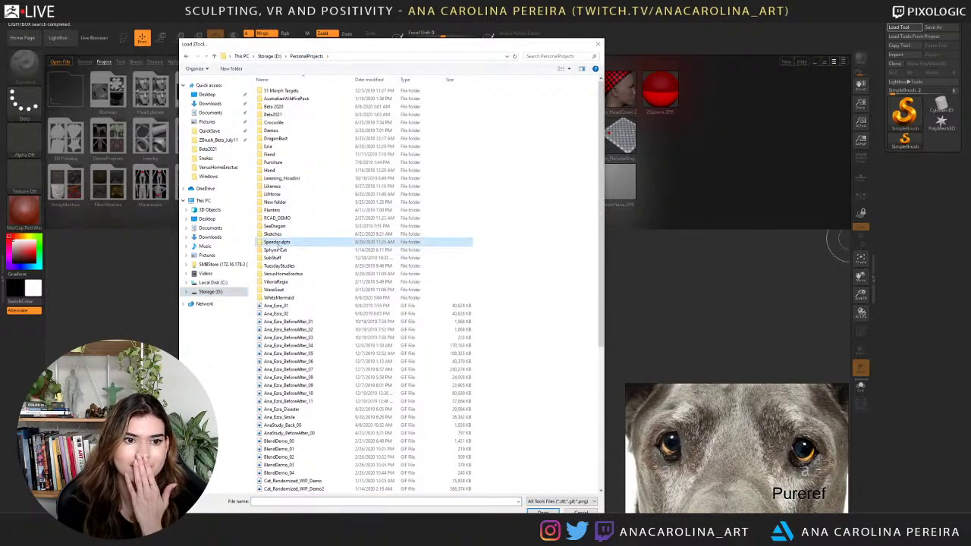
{"action": "double_click", "coordinate": [276, 242]}
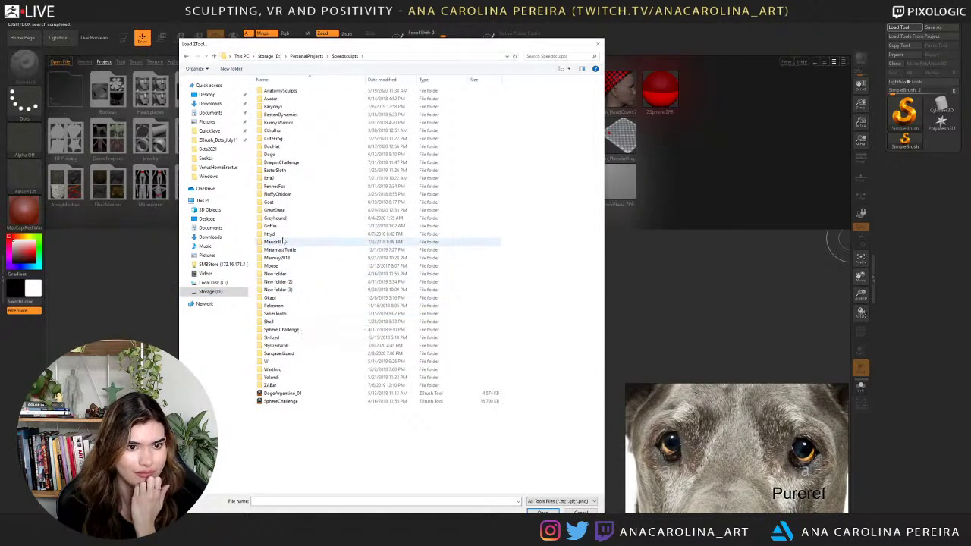
{"action": "left_click", "coordinate": [279, 211]}
{"action": "double_click", "coordinate": [279, 211]}
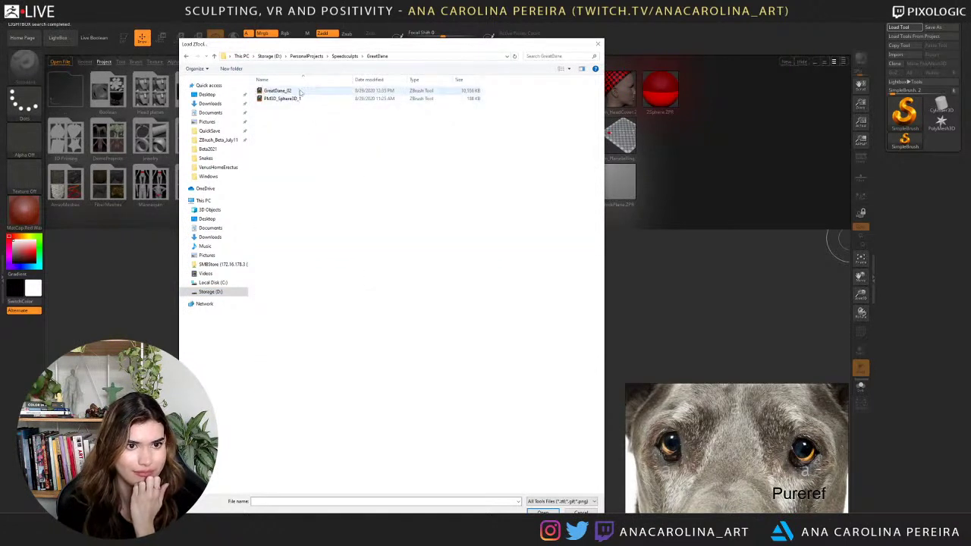
{"action": "double_click", "coordinate": [311, 99]}
Draw the loaded Great Dane head onto the canvas and hide LightBox.
{"action": "left_click_drag", "start_coordinate": [410, 254], "coordinate": [392, 440]}
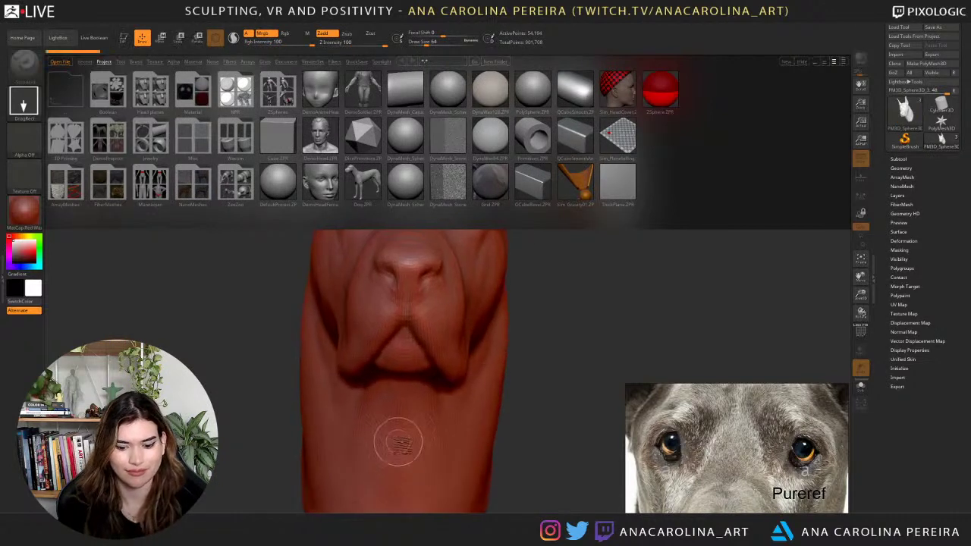
{"action": "key", "text": "t"}
{"action": "key", "text": "comma"}
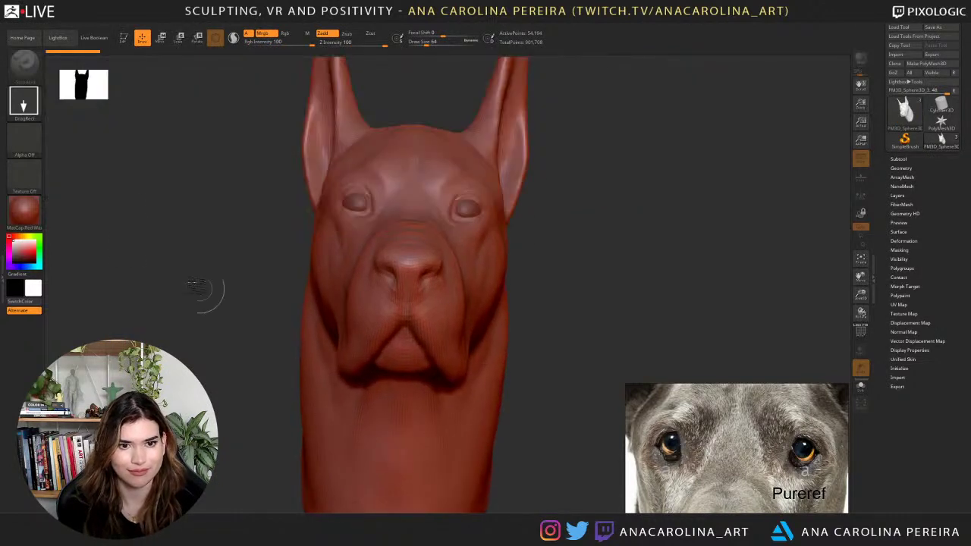
Reveal the tray holding the brush settings and change the material to BasicMaterial.
{"action": "left_click", "coordinate": [3, 237]}
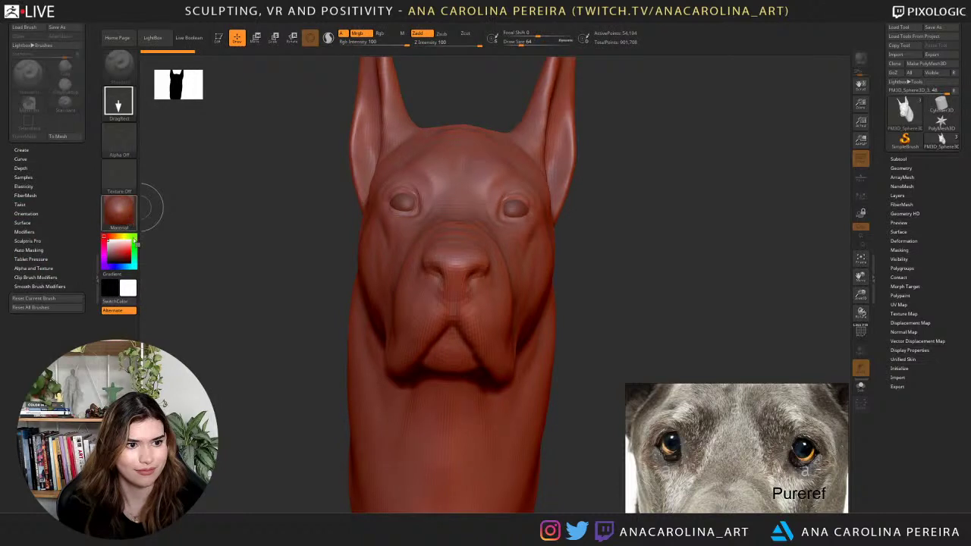
{"action": "left_click_drag", "start_coordinate": [261, 258], "coordinate": [304, 334], "text": "alt"}
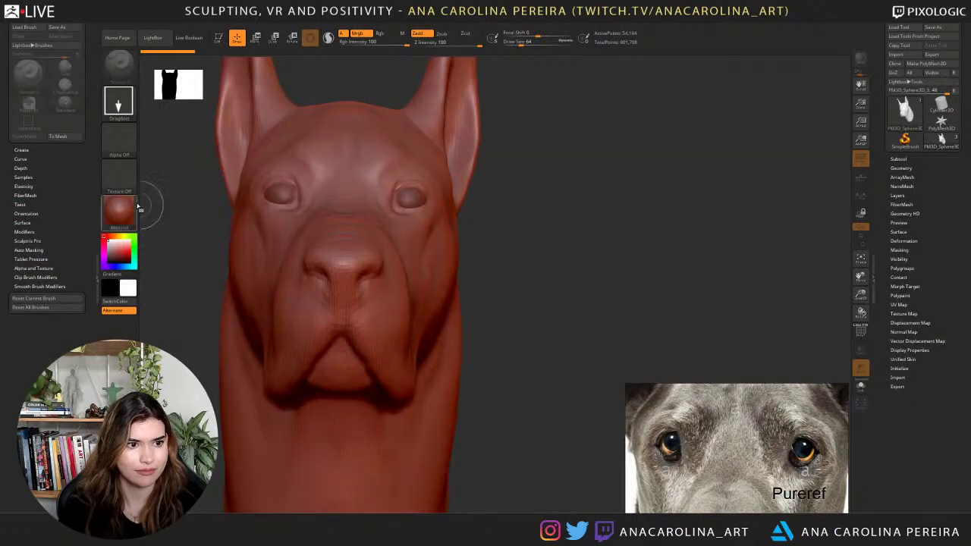
{"action": "left_click", "coordinate": [136, 208]}
{"action": "left_click", "coordinate": [248, 358]}
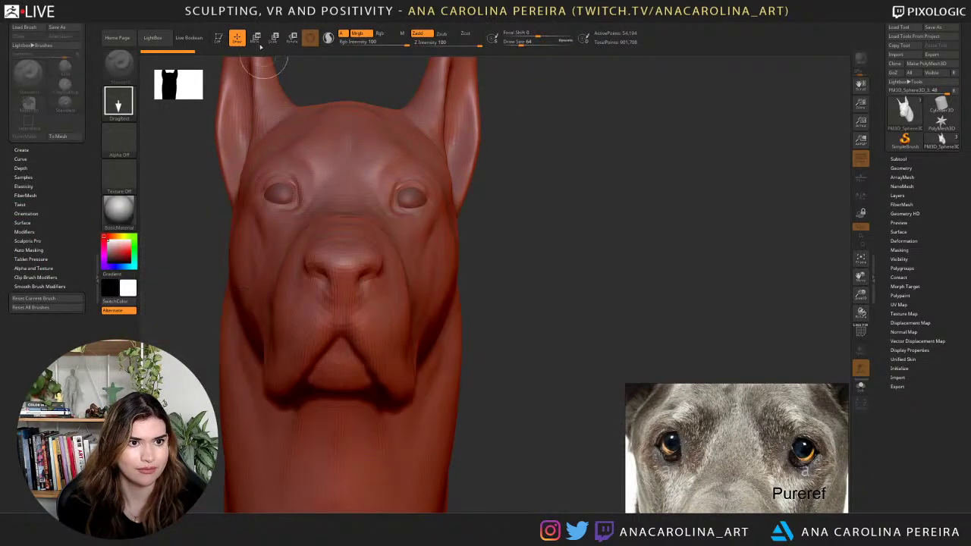
Turn on Edit mode for the dog head and check its shape from both sides.
{"action": "left_click", "coordinate": [218, 37]}
{"action": "left_click_drag", "start_coordinate": [597, 178], "coordinate": [732, 167]}
{"action": "left_click_drag", "start_coordinate": [733, 167], "coordinate": [648, 237]}
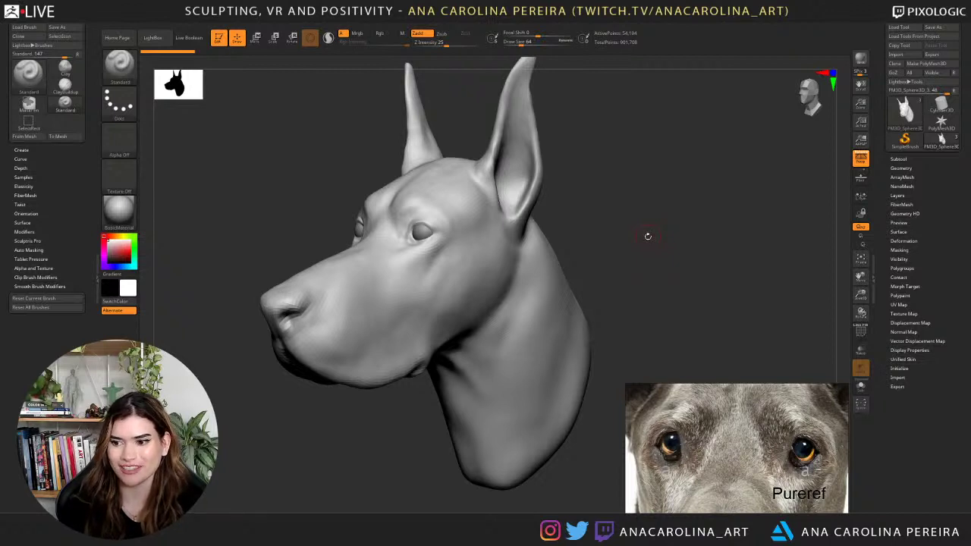
{"action": "left_click_drag", "start_coordinate": [338, 169], "coordinate": [363, 149]}
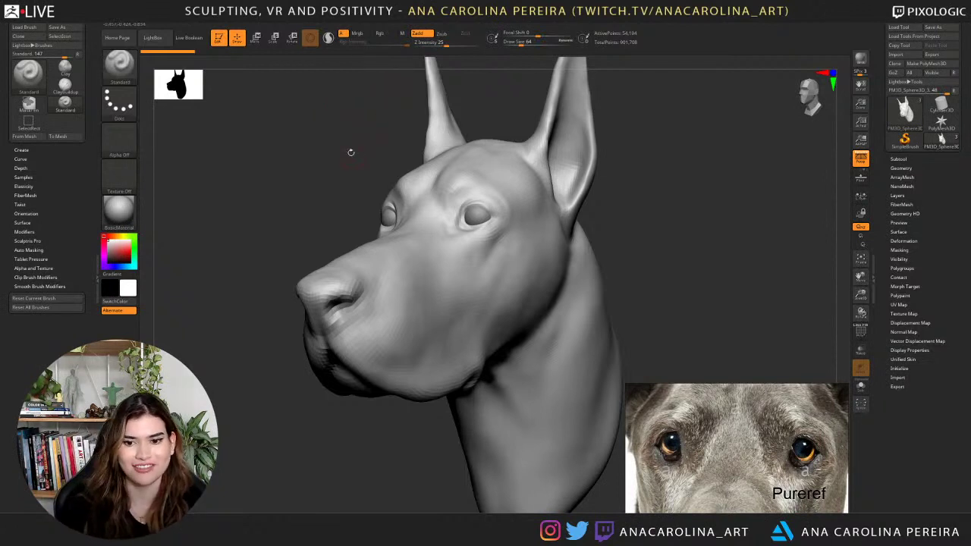
{"action": "left_click_drag", "start_coordinate": [351, 151], "coordinate": [362, 144]}
{"action": "mouse_move", "coordinate": [586, 239]}
{"action": "left_mouse_down"}
{"action": "mouse_move", "coordinate": [611, 238]}
{"action": "mouse_move", "coordinate": [566, 216]}
{"action": "mouse_move", "coordinate": [631, 232]}
{"action": "mouse_move", "coordinate": [640, 251]}
{"action": "mouse_move", "coordinate": [624, 236]}
{"action": "mouse_move", "coordinate": [666, 242]}
{"action": "mouse_move", "coordinate": [647, 244]}
{"action": "mouse_move", "coordinate": [637, 232]}
{"action": "mouse_move", "coordinate": [641, 246]}
{"action": "left_mouse_up"}
Sculpt the nostrils and the area just beneath them with ClayBuildup at draw size 44, following the frontal nose reference.
{"action": "scroll", "coordinate": [730, 422], "scroll_direction": "down", "scroll_amount": 4}
{"action": "scroll", "coordinate": [731, 426], "scroll_direction": "up", "scroll_amount": 3}
{"action": "key", "text": "b"}
{"action": "key", "text": "c"}
{"action": "key", "text": "b"}
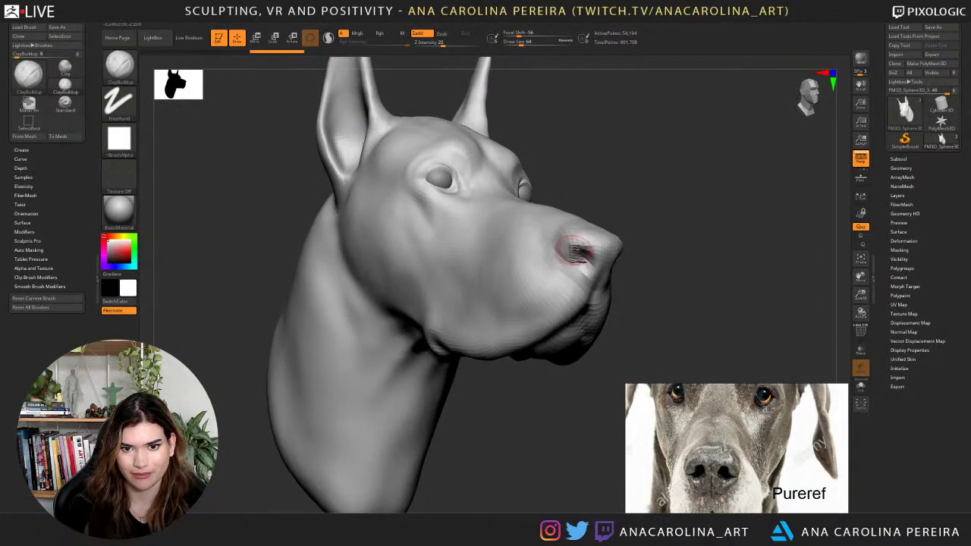
{"action": "key", "text": "space"}
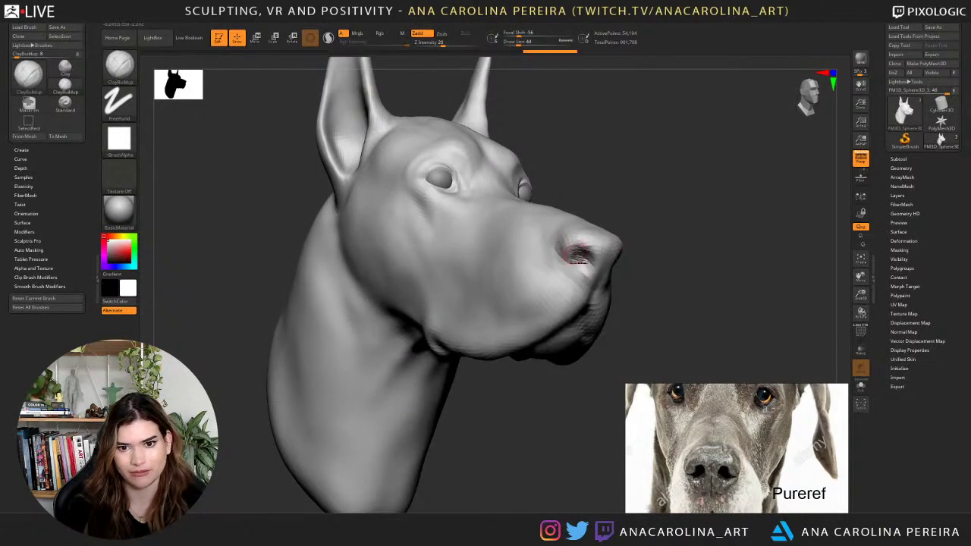
{"action": "left_click_drag", "start_coordinate": [658, 260], "coordinate": [531, 260]}
{"action": "mouse_move", "coordinate": [626, 262]}
{"action": "left_mouse_down"}
{"action": "mouse_move", "coordinate": [610, 267]}
{"action": "mouse_move", "coordinate": [624, 265]}
{"action": "mouse_move", "coordinate": [617, 252]}
{"action": "mouse_move", "coordinate": [612, 258]}
{"action": "left_mouse_up"}
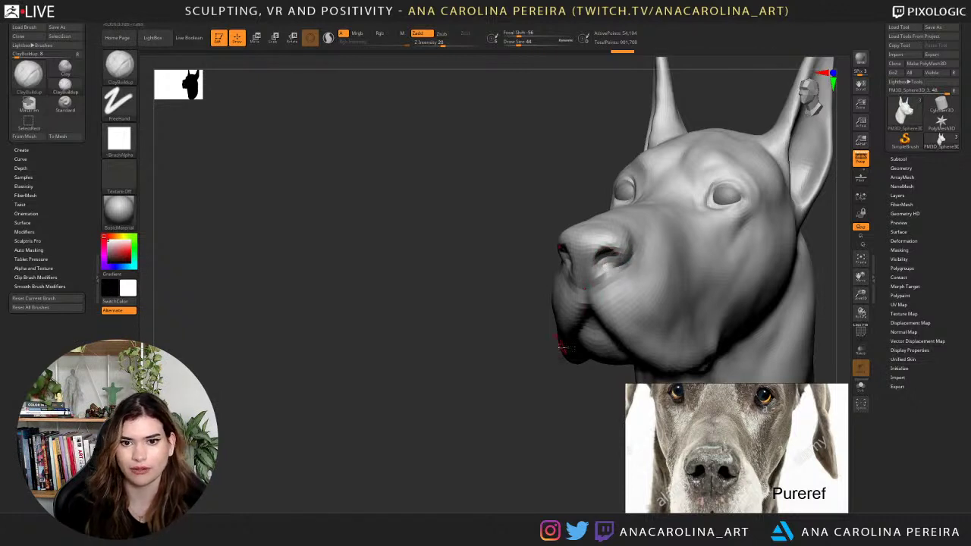
{"action": "mouse_move", "coordinate": [588, 355]}
{"action": "right_mouse_down"}
{"action": "mouse_move", "coordinate": [705, 331]}
{"action": "mouse_move", "coordinate": [659, 322]}
{"action": "right_mouse_up"}
{"action": "left_click_drag", "start_coordinate": [576, 271], "coordinate": [581, 253]}
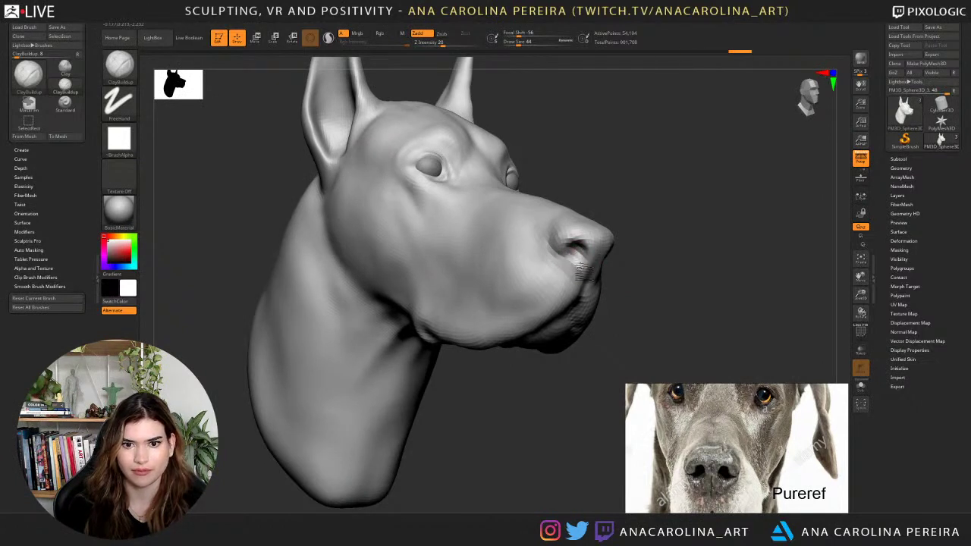
Build up the front of the upper lip with ClayBuildup at draw size 90 and smooth below the nose.
{"action": "right_click_drag", "start_coordinate": [622, 266], "coordinate": [626, 265]}
{"action": "mouse_move", "coordinate": [623, 263]}
{"action": "left_mouse_down"}
{"action": "mouse_move", "coordinate": [604, 265]}
{"action": "mouse_move", "coordinate": [615, 275]}
{"action": "mouse_move", "coordinate": [607, 281]}
{"action": "mouse_move", "coordinate": [616, 277]}
{"action": "mouse_move", "coordinate": [584, 277]}
{"action": "mouse_move", "coordinate": [573, 304]}
{"action": "left_mouse_up"}
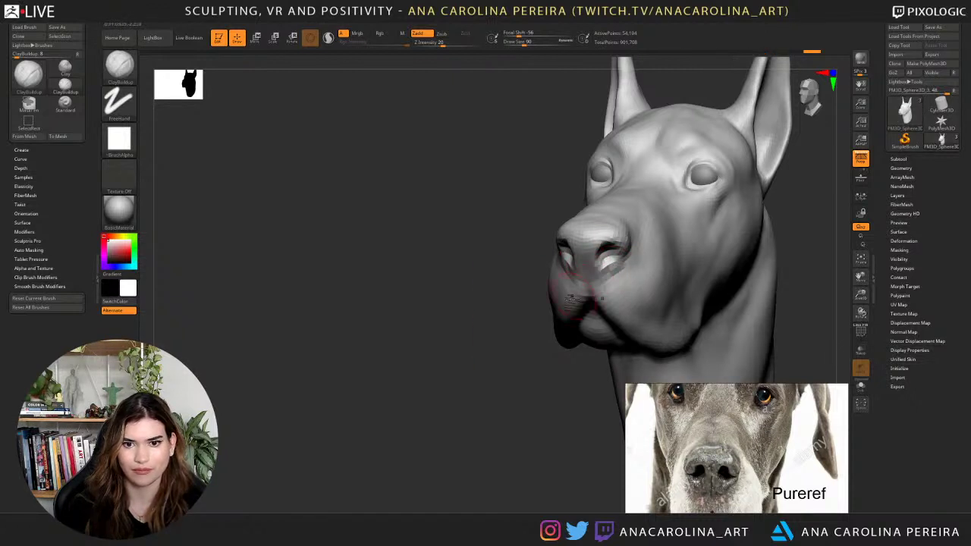
{"action": "left_click_drag", "start_coordinate": [538, 360], "coordinate": [571, 346]}
{"action": "left_click_drag", "start_coordinate": [580, 285], "coordinate": [589, 269], "text": "shift"}
{"action": "left_click_drag", "start_coordinate": [664, 263], "coordinate": [647, 256]}
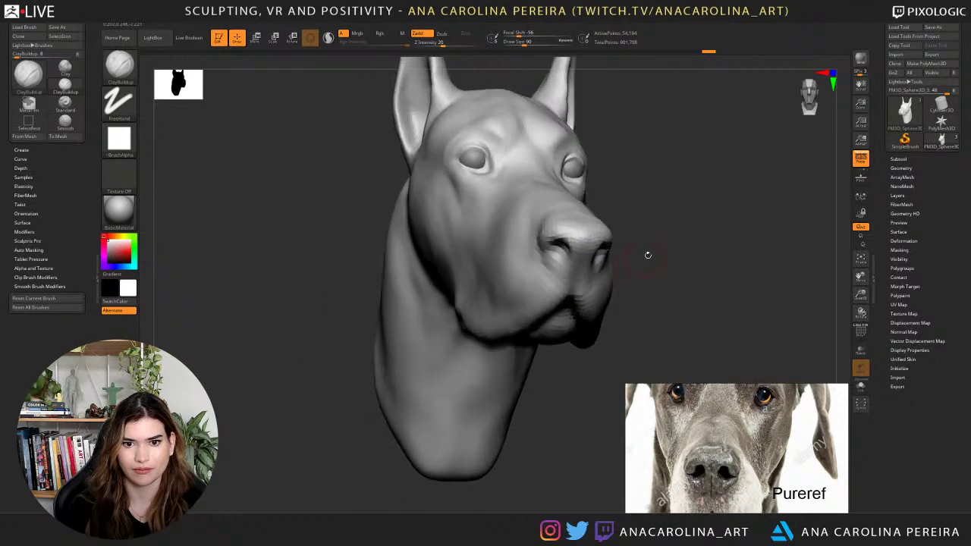
Carve around the nostril with DamStandard and move the head up to the next subdivision level.
{"action": "left_click_drag", "start_coordinate": [645, 222], "coordinate": [622, 267], "text": "alt"}
{"action": "key", "text": "b"}
{"action": "key", "text": "d"}
{"action": "key", "text": "s"}
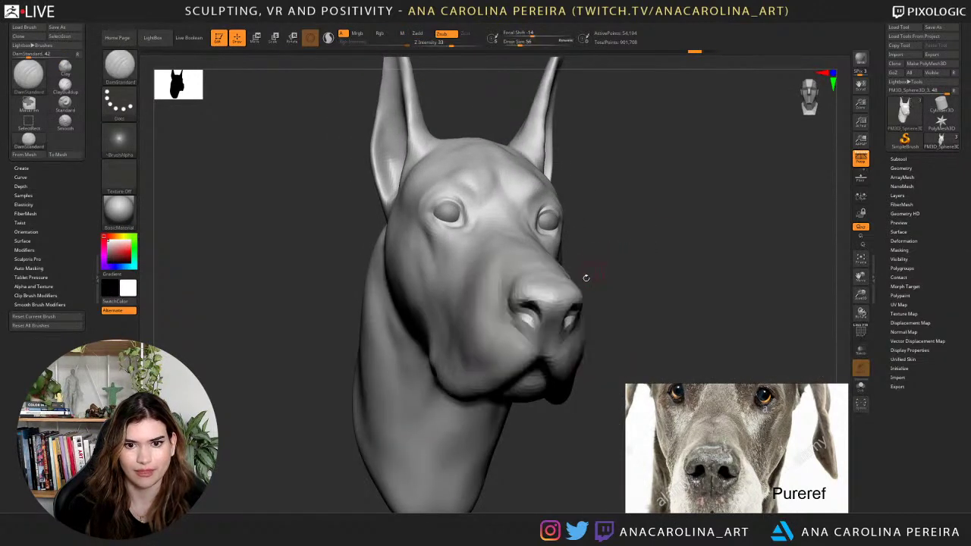
{"action": "mouse_move", "coordinate": [532, 310]}
{"action": "left_mouse_down"}
{"action": "mouse_move", "coordinate": [527, 341]}
{"action": "mouse_move", "coordinate": [553, 346]}
{"action": "mouse_move", "coordinate": [533, 348]}
{"action": "mouse_move", "coordinate": [507, 321]}
{"action": "mouse_move", "coordinate": [520, 343]}
{"action": "mouse_move", "coordinate": [535, 343]}
{"action": "left_mouse_up"}
{"action": "key", "text": "d"}
{"action": "left_click_drag", "start_coordinate": [553, 348], "coordinate": [551, 351]}
{"action": "mouse_move", "coordinate": [668, 342]}
{"action": "left_mouse_down"}
{"action": "mouse_move", "coordinate": [531, 343]}
{"action": "mouse_move", "coordinate": [548, 359]}
{"action": "mouse_move", "coordinate": [556, 349]}
{"action": "left_mouse_up"}
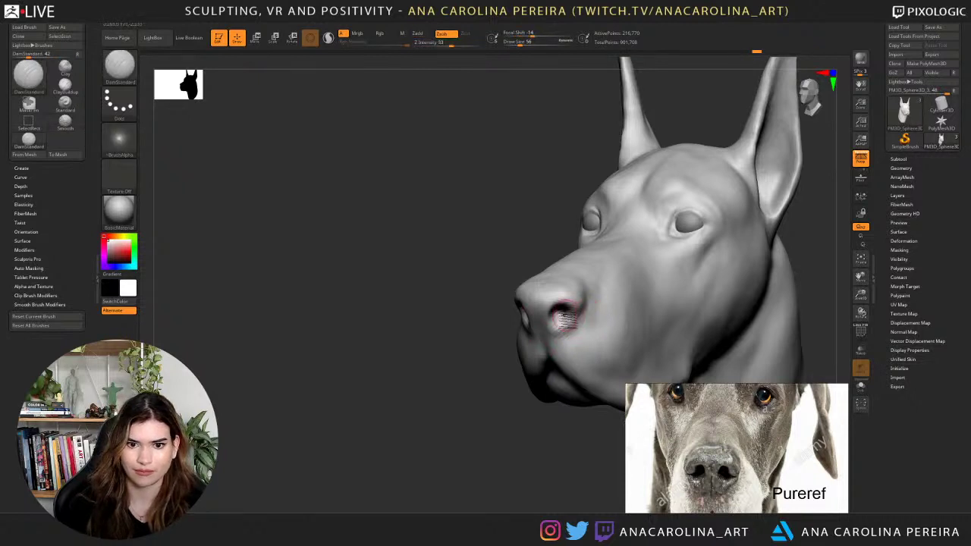
Deepen the nostril opening and extend its side slit backward with DamStandard.
{"action": "left_click_drag", "start_coordinate": [560, 314], "coordinate": [562, 322]}
{"action": "mouse_move", "coordinate": [490, 403]}
{"action": "left_mouse_down"}
{"action": "mouse_move", "coordinate": [599, 402]}
{"action": "mouse_move", "coordinate": [486, 402]}
{"action": "left_mouse_up"}
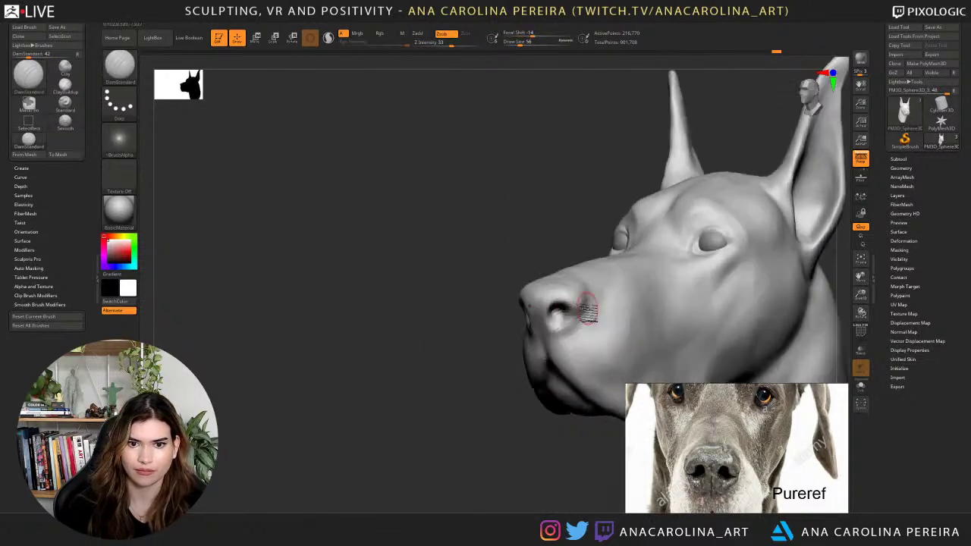
{"action": "left_click_drag", "start_coordinate": [566, 310], "coordinate": [579, 311]}
{"action": "left_click_drag", "start_coordinate": [494, 412], "coordinate": [436, 408]}
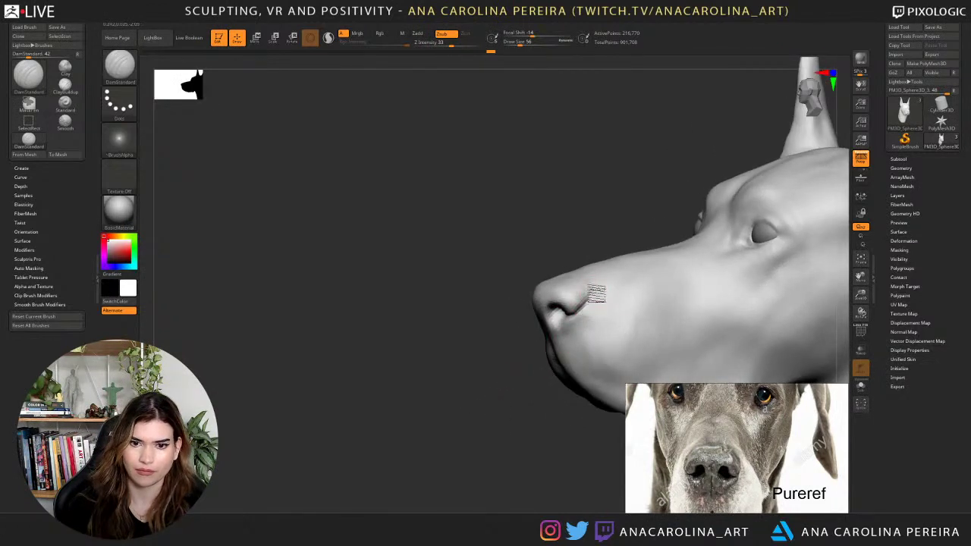
Adjust the shape of the nostrils and nose with the Move brush, checking from the front and below.
{"action": "mouse_move", "coordinate": [583, 298]}
{"action": "right_mouse_down"}
{"action": "mouse_move", "coordinate": [668, 329]}
{"action": "mouse_move", "coordinate": [663, 311]}
{"action": "right_mouse_up"}
{"action": "key", "text": "b"}
{"action": "key", "text": "m"}
{"action": "key", "text": "v"}
{"action": "left_click_drag", "start_coordinate": [636, 329], "coordinate": [660, 332]}
{"action": "mouse_move", "coordinate": [618, 308]}
{"action": "right_mouse_down"}
{"action": "mouse_move", "coordinate": [595, 302]}
{"action": "mouse_move", "coordinate": [660, 327]}
{"action": "right_mouse_up"}
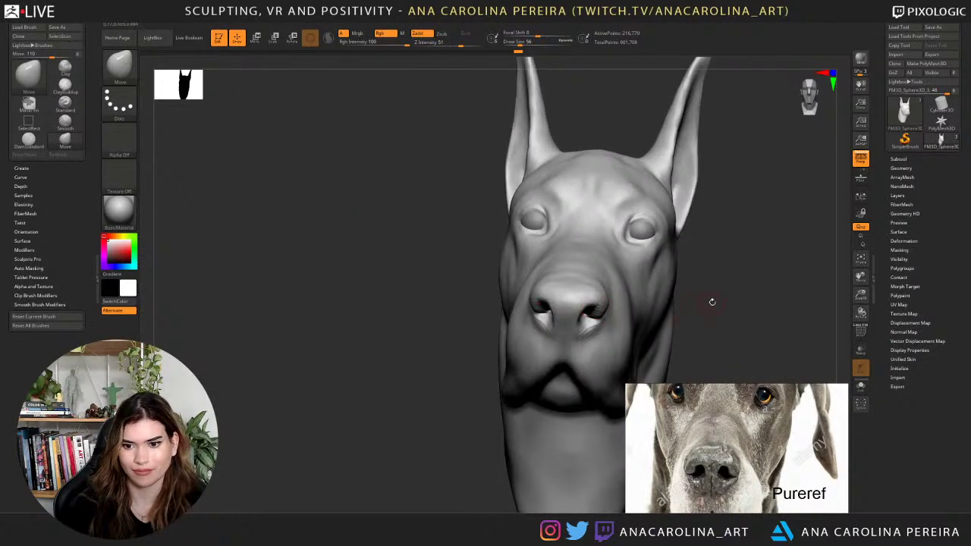
{"action": "mouse_move", "coordinate": [708, 302]}
{"action": "right_mouse_down"}
{"action": "mouse_move", "coordinate": [611, 305]}
{"action": "mouse_move", "coordinate": [599, 321]}
{"action": "right_mouse_up"}
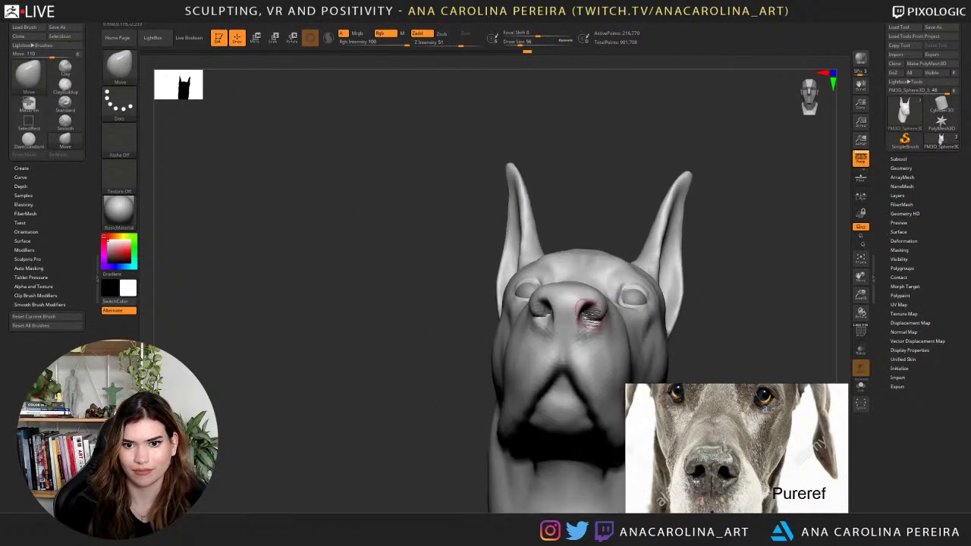
{"action": "mouse_move", "coordinate": [676, 298]}
{"action": "right_mouse_down"}
{"action": "mouse_move", "coordinate": [614, 305]}
{"action": "mouse_move", "coordinate": [660, 312]}
{"action": "mouse_move", "coordinate": [691, 299]}
{"action": "mouse_move", "coordinate": [705, 308]}
{"action": "mouse_move", "coordinate": [678, 283]}
{"action": "mouse_move", "coordinate": [674, 293]}
{"action": "right_mouse_up"}
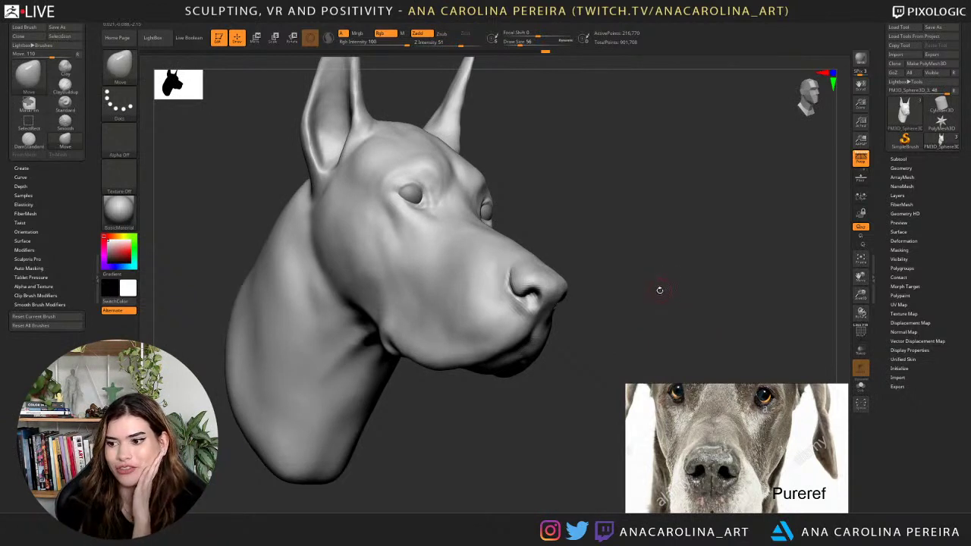
{"action": "mouse_move", "coordinate": [669, 298]}
{"action": "right_mouse_down"}
{"action": "mouse_move", "coordinate": [629, 310]}
{"action": "mouse_move", "coordinate": [679, 293]}
{"action": "mouse_move", "coordinate": [658, 290]}
{"action": "right_mouse_up"}
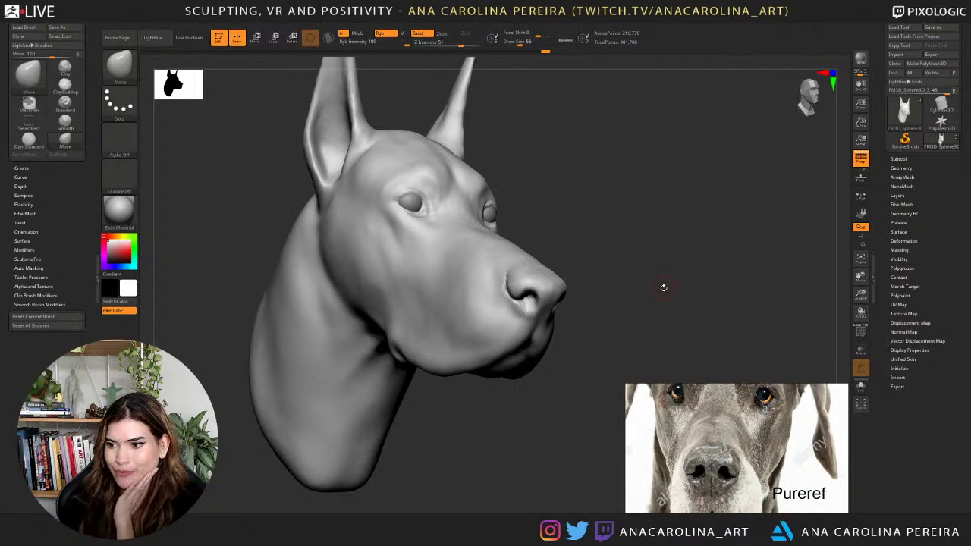
{"action": "right_click_drag", "start_coordinate": [667, 289], "coordinate": [665, 290]}
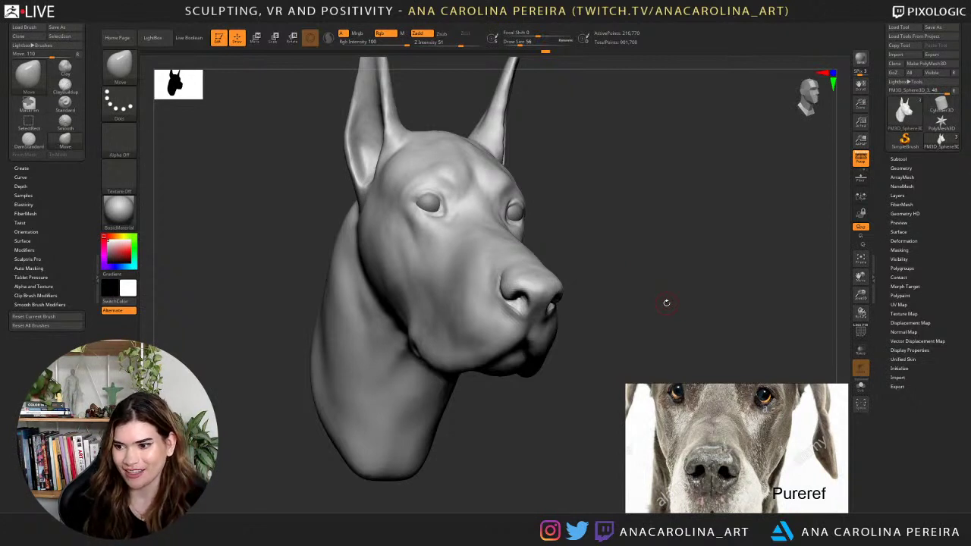
{"action": "mouse_move", "coordinate": [675, 246]}
{"action": "left_mouse_down"}
{"action": "mouse_move", "coordinate": [666, 235]}
{"action": "mouse_move", "coordinate": [721, 275]}
{"action": "mouse_move", "coordinate": [709, 253]}
{"action": "mouse_move", "coordinate": [709, 265]}
{"action": "mouse_move", "coordinate": [700, 260]}
{"action": "left_mouse_up"}
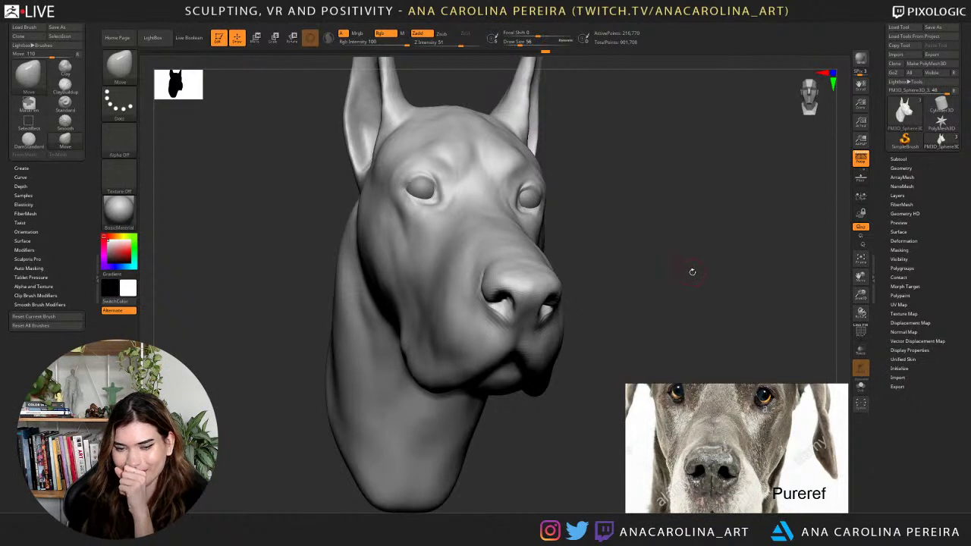
{"action": "mouse_move", "coordinate": [691, 271]}
{"action": "left_mouse_down"}
{"action": "mouse_move", "coordinate": [687, 250]}
{"action": "mouse_move", "coordinate": [709, 233]}
{"action": "mouse_move", "coordinate": [740, 249]}
{"action": "mouse_move", "coordinate": [715, 247]}
{"action": "left_mouse_up"}
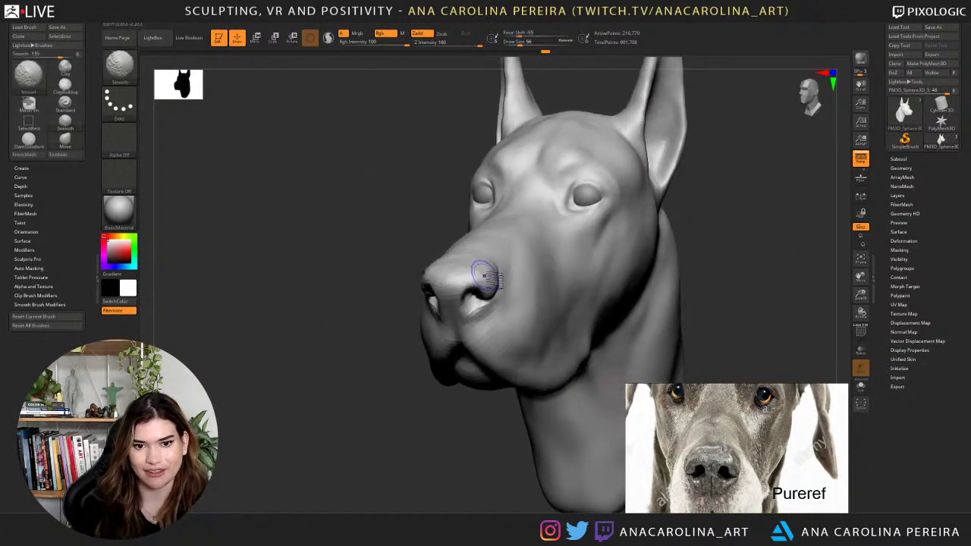
Smooth the side of the nose toward the lip and carve the central groove below the nose with DamStandard.
{"action": "mouse_move", "coordinate": [484, 278]}
{"action": "left_mouse_down", "text": "shift"}
{"action": "mouse_move", "coordinate": [508, 282]}
{"action": "mouse_move", "coordinate": [494, 329]}
{"action": "mouse_move", "coordinate": [466, 345]}
{"action": "left_mouse_up", "text": "shift"}
{"action": "key", "text": "b"}
{"action": "key", "text": "d"}
{"action": "key", "text": "s"}
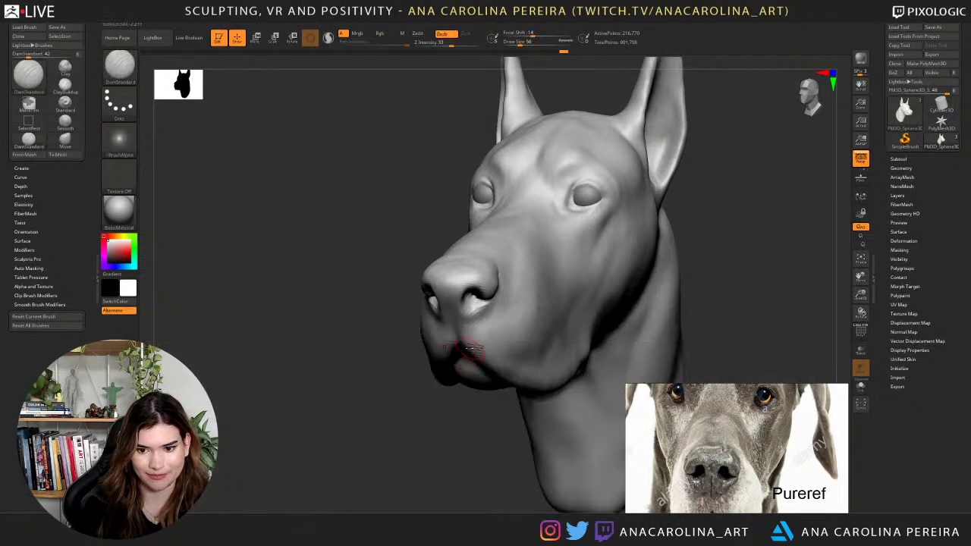
{"action": "mouse_move", "coordinate": [491, 306]}
{"action": "left_mouse_down"}
{"action": "mouse_move", "coordinate": [472, 318]}
{"action": "mouse_move", "coordinate": [457, 313]}
{"action": "left_mouse_up"}
{"action": "key", "text": "ctrl+z"}
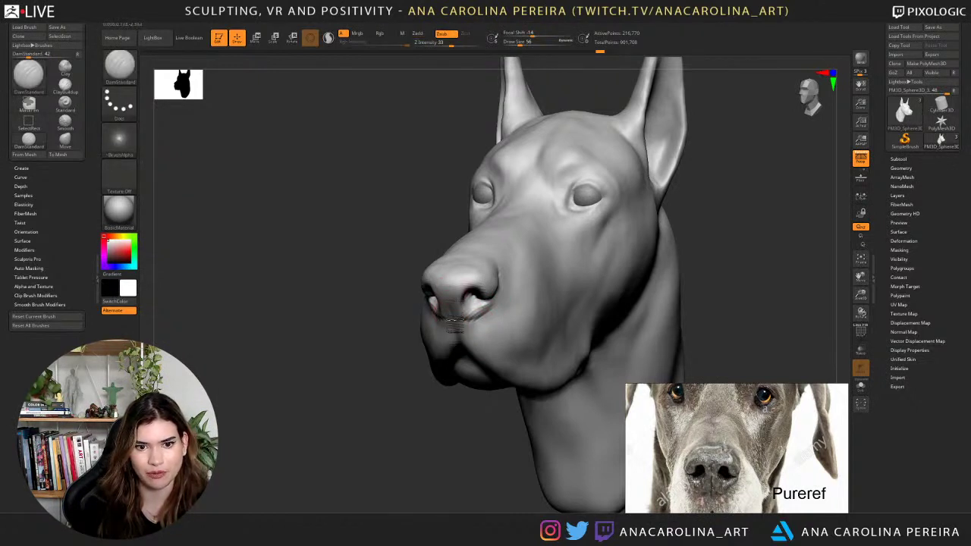
{"action": "left_click_drag", "start_coordinate": [456, 296], "coordinate": [460, 347]}
Enlarge the DamStandard brush and define the mouth line along the edge of the upper lip from below.
{"action": "mouse_move", "coordinate": [453, 394]}
{"action": "left_mouse_down", "text": "alt"}
{"action": "mouse_move", "coordinate": [449, 408]}
{"action": "mouse_move", "coordinate": [499, 396]}
{"action": "mouse_move", "coordinate": [509, 373]}
{"action": "mouse_move", "coordinate": [532, 376]}
{"action": "mouse_move", "coordinate": [449, 427]}
{"action": "mouse_move", "coordinate": [448, 441]}
{"action": "left_mouse_up", "text": "alt"}
{"action": "mouse_move", "coordinate": [449, 440]}
{"action": "left_mouse_down"}
{"action": "mouse_move", "coordinate": [469, 393]}
{"action": "mouse_move", "coordinate": [465, 360]}
{"action": "mouse_move", "coordinate": [478, 375]}
{"action": "left_mouse_up"}
{"action": "key", "text": "space"}
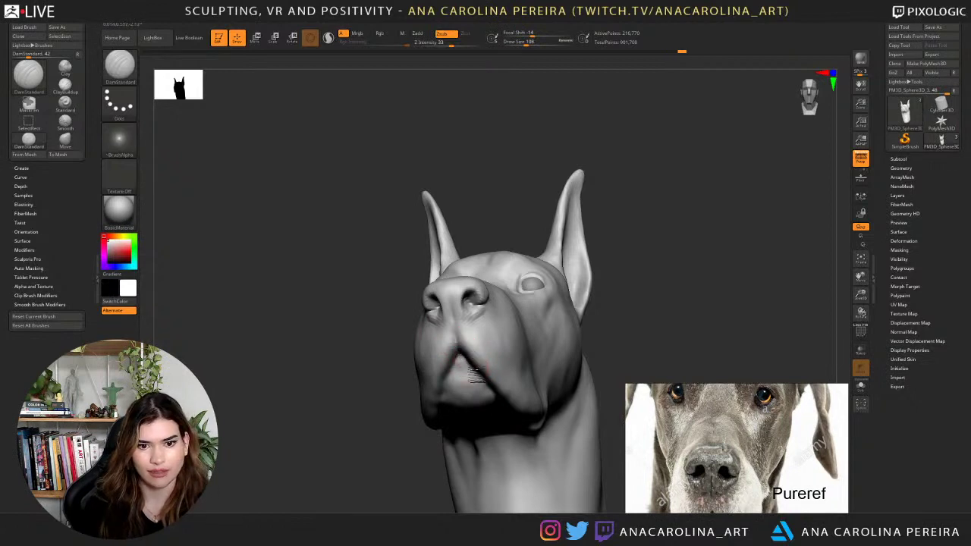
{"action": "left_click_drag", "start_coordinate": [613, 287], "coordinate": [672, 275]}
{"action": "mouse_move", "coordinate": [460, 357]}
{"action": "left_mouse_down"}
{"action": "mouse_move", "coordinate": [456, 370]}
{"action": "mouse_move", "coordinate": [512, 367]}
{"action": "left_mouse_up"}
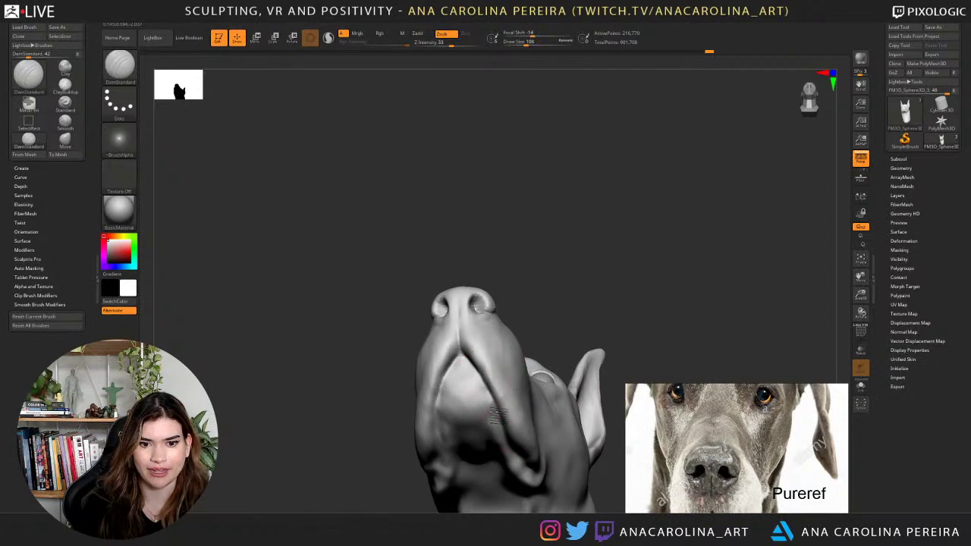
Build up the chin between the upper lip folds with the ClayBuildup brush, working from below.
{"action": "mouse_move", "coordinate": [526, 331]}
{"action": "left_mouse_down"}
{"action": "mouse_move", "coordinate": [470, 386]}
{"action": "mouse_move", "coordinate": [498, 378]}
{"action": "mouse_move", "coordinate": [538, 391]}
{"action": "mouse_move", "coordinate": [579, 386]}
{"action": "mouse_move", "coordinate": [568, 360]}
{"action": "mouse_move", "coordinate": [573, 371]}
{"action": "mouse_move", "coordinate": [600, 334]}
{"action": "left_mouse_up"}
{"action": "key", "text": "b"}
{"action": "key", "text": "c"}
{"action": "key", "text": "b"}
{"action": "left_click_drag", "start_coordinate": [477, 359], "coordinate": [477, 365]}
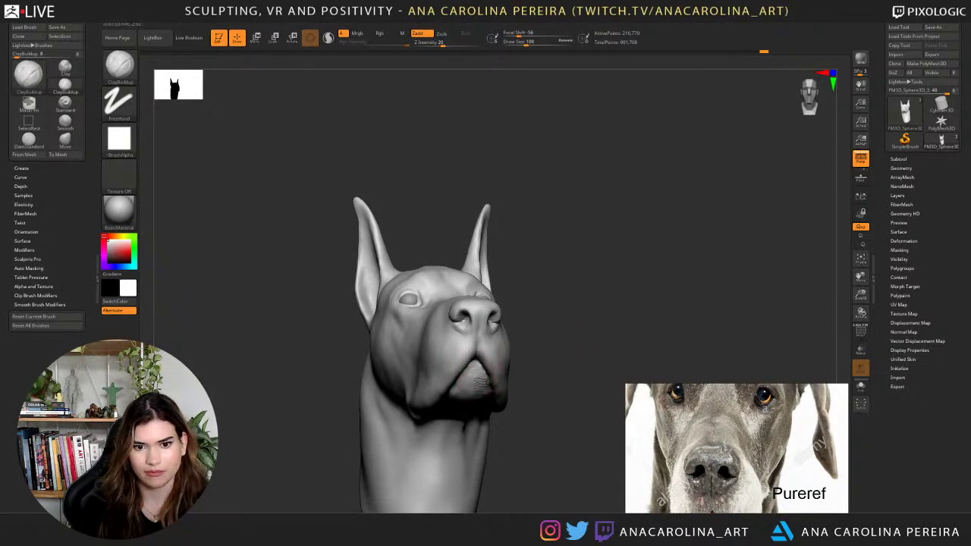
{"action": "left_click_drag", "start_coordinate": [477, 389], "coordinate": [484, 396]}
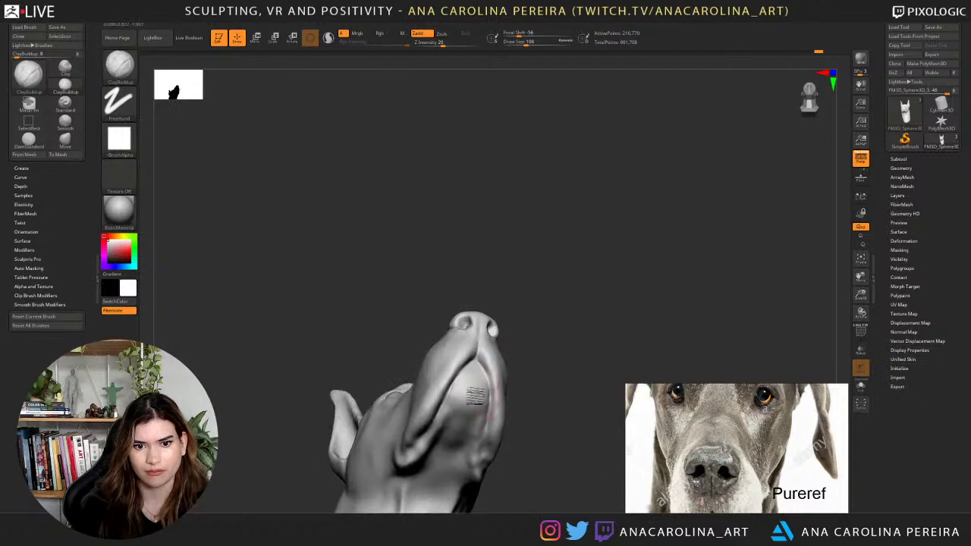
Smooth the side of the nose around the outer nostril and check the head from several angles.
{"action": "left_click_drag", "start_coordinate": [566, 304], "coordinate": [565, 326]}
{"action": "left_click_drag", "start_coordinate": [566, 326], "coordinate": [574, 304]}
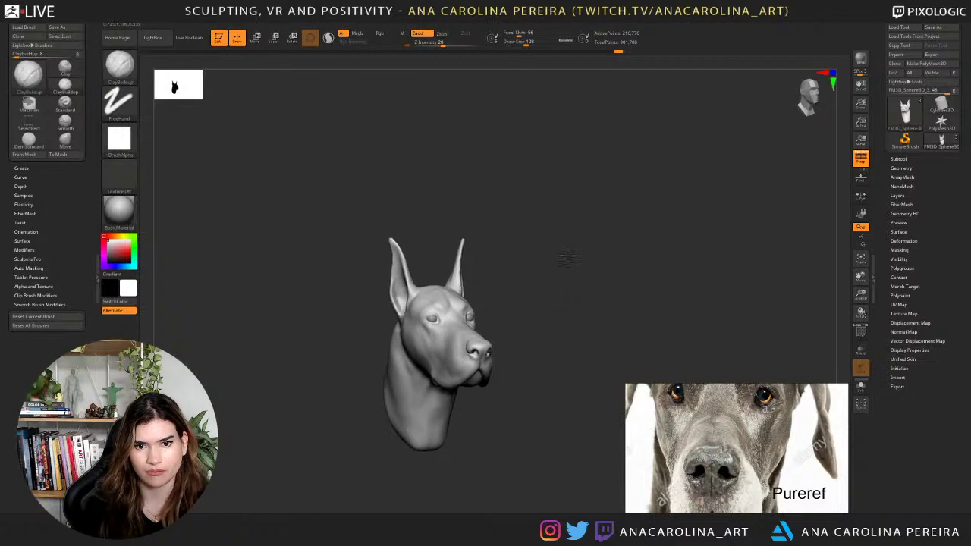
{"action": "mouse_move", "coordinate": [568, 258]}
{"action": "left_mouse_down", "text": "alt"}
{"action": "mouse_move", "coordinate": [579, 250]}
{"action": "mouse_move", "coordinate": [569, 251]}
{"action": "mouse_move", "coordinate": [546, 300]}
{"action": "mouse_move", "coordinate": [622, 288]}
{"action": "mouse_move", "coordinate": [646, 269]}
{"action": "mouse_move", "coordinate": [694, 278]}
{"action": "mouse_move", "coordinate": [654, 277]}
{"action": "mouse_move", "coordinate": [644, 261]}
{"action": "left_mouse_up", "text": "alt"}
{"action": "mouse_move", "coordinate": [425, 327]}
{"action": "left_mouse_down", "text": "shift"}
{"action": "mouse_move", "coordinate": [428, 338]}
{"action": "mouse_move", "coordinate": [413, 327]}
{"action": "mouse_move", "coordinate": [425, 339]}
{"action": "mouse_move", "coordinate": [427, 322]}
{"action": "mouse_move", "coordinate": [402, 321]}
{"action": "mouse_move", "coordinate": [436, 347]}
{"action": "left_mouse_up", "text": "shift"}
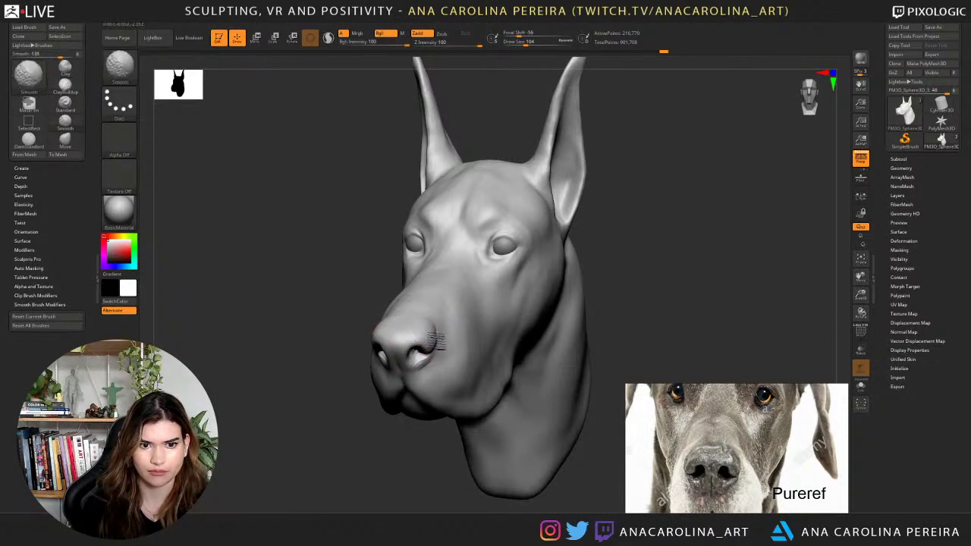
{"action": "mouse_move", "coordinate": [535, 307]}
{"action": "left_mouse_down"}
{"action": "mouse_move", "coordinate": [568, 277]}
{"action": "mouse_move", "coordinate": [544, 290]}
{"action": "left_mouse_up"}
{"action": "left_click_drag", "start_coordinate": [497, 315], "coordinate": [555, 299]}
Reshape the nostril openings using the Move brush at a draw size of 62.
{"action": "key", "text": "b"}
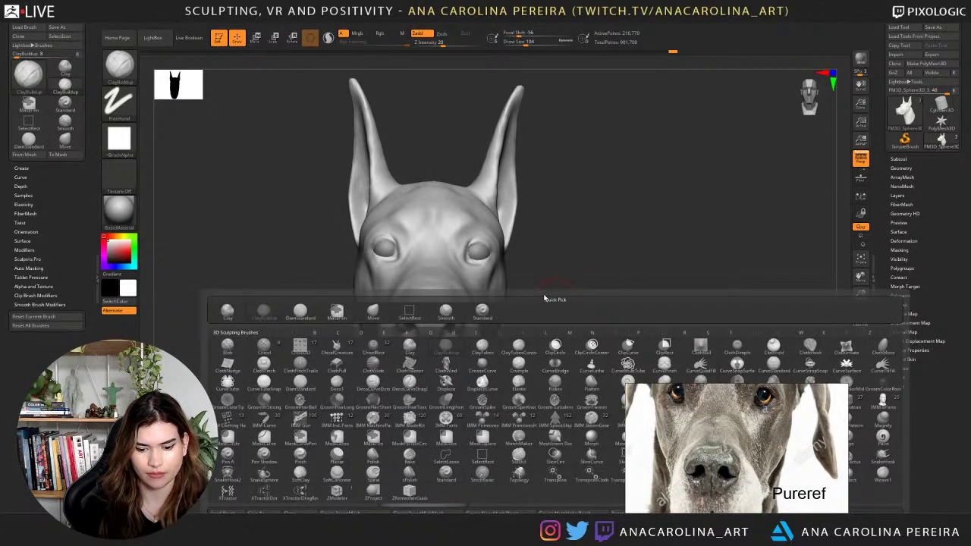
{"action": "key", "text": "m"}
{"action": "key", "text": "v"}
{"action": "key", "text": "space"}
{"action": "left_click_drag", "start_coordinate": [558, 313], "coordinate": [510, 315]}
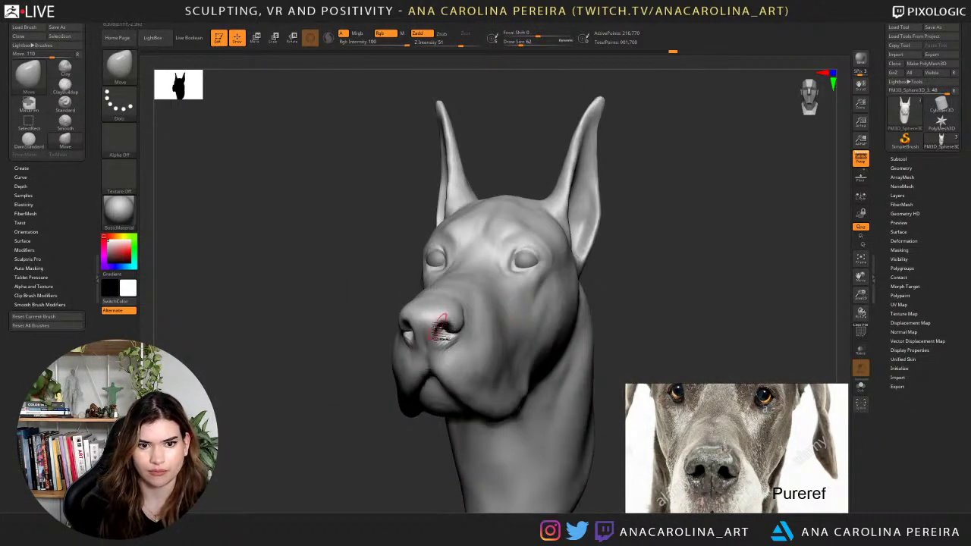
{"action": "left_click_drag", "start_coordinate": [618, 303], "coordinate": [659, 304]}
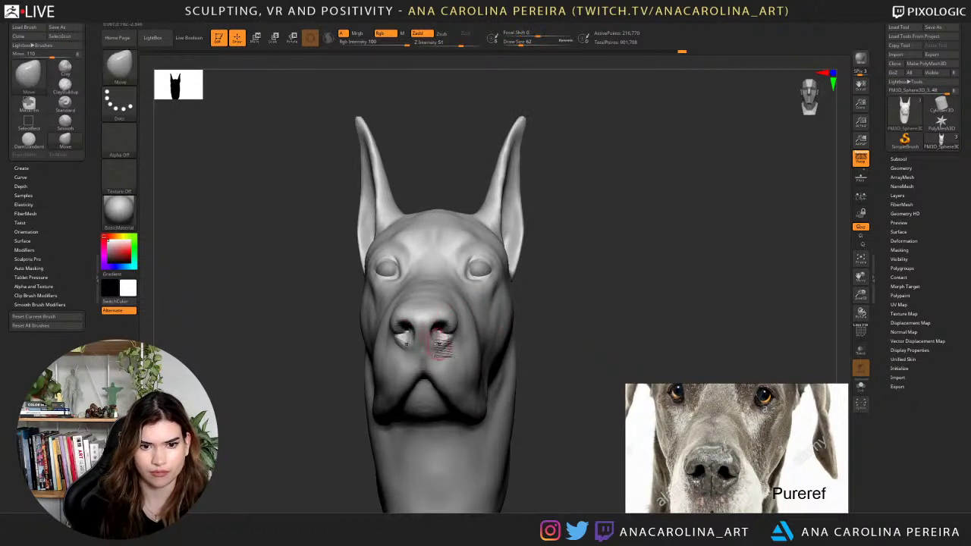
{"action": "right_click_drag", "start_coordinate": [536, 324], "coordinate": [518, 333]}
{"action": "left_click_drag", "start_coordinate": [404, 334], "coordinate": [406, 336]}
Refine the nostril rim and lower nose edge with the Move brush from three-quarter and front views.
{"action": "left_click_drag", "start_coordinate": [521, 342], "coordinate": [462, 341]}
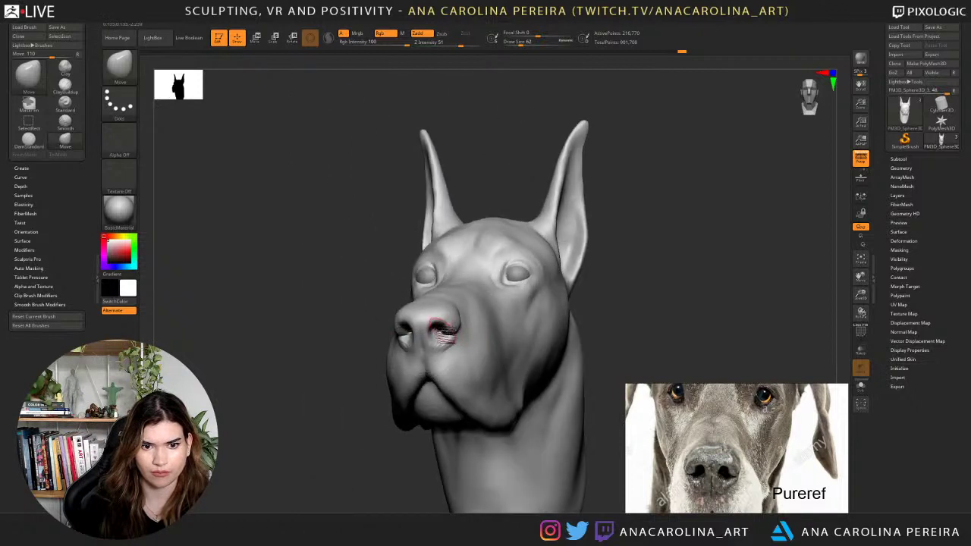
{"action": "right_click_drag", "start_coordinate": [461, 325], "coordinate": [642, 304]}
{"action": "mouse_move", "coordinate": [581, 293]}
{"action": "right_mouse_down", "text": "ctrl"}
{"action": "mouse_move", "coordinate": [549, 321]}
{"action": "mouse_move", "coordinate": [548, 305]}
{"action": "right_mouse_up", "text": "ctrl"}
{"action": "right_click_drag", "start_coordinate": [549, 305], "coordinate": [547, 393], "text": "ctrl"}
{"action": "left_click_drag", "start_coordinate": [412, 339], "coordinate": [414, 349]}
{"action": "right_click_drag", "start_coordinate": [546, 315], "coordinate": [634, 288], "text": "alt"}
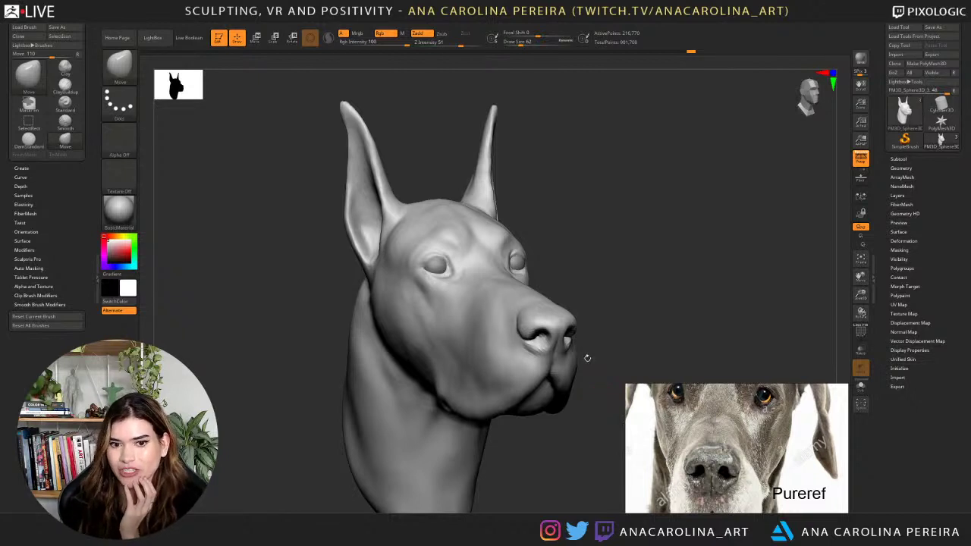
Show the head in side profile and drop the mesh two subdivision levels for broad Move brush changes.
{"action": "mouse_move", "coordinate": [587, 358]}
{"action": "left_mouse_down"}
{"action": "mouse_move", "coordinate": [532, 333]}
{"action": "mouse_move", "coordinate": [576, 294]}
{"action": "left_mouse_up"}
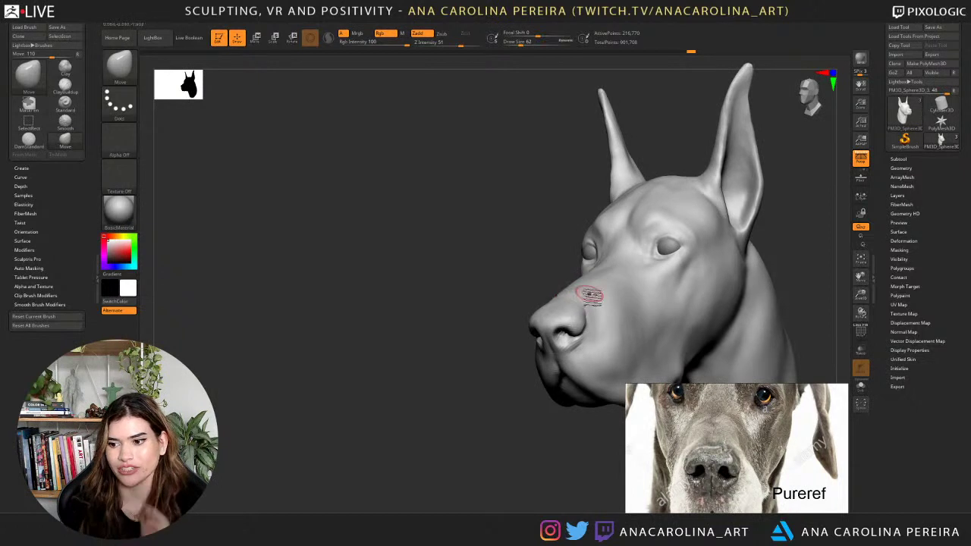
{"action": "mouse_move", "coordinate": [463, 336]}
{"action": "left_mouse_down"}
{"action": "mouse_move", "coordinate": [690, 281]}
{"action": "mouse_move", "coordinate": [660, 300]}
{"action": "mouse_move", "coordinate": [660, 290]}
{"action": "mouse_move", "coordinate": [666, 308]}
{"action": "mouse_move", "coordinate": [648, 282]}
{"action": "mouse_move", "coordinate": [694, 272]}
{"action": "mouse_move", "coordinate": [679, 288]}
{"action": "left_mouse_up"}
{"action": "key", "text": "b"}
{"action": "key", "text": "m"}
{"action": "key", "text": "v"}
{"action": "key", "text": "shift+d"}
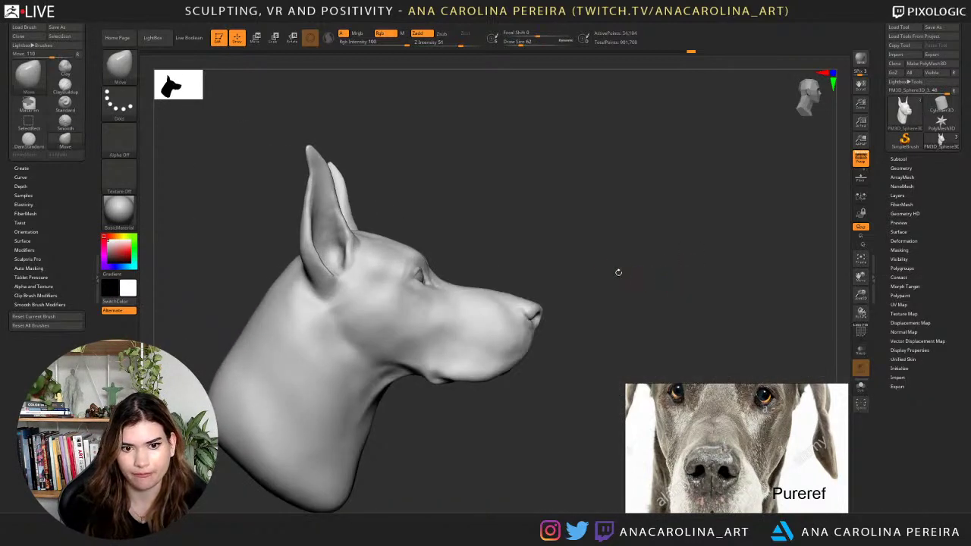
{"action": "key", "text": "shift+d"}
Bring the side-profile Great Dane photo into close view on the PureRef board.
{"action": "scroll", "coordinate": [728, 444], "scroll_direction": "down", "scroll_amount": 5}
{"action": "scroll", "coordinate": [814, 436], "scroll_direction": "up", "scroll_amount": 3}
{"action": "middle_click_drag", "start_coordinate": [815, 441], "coordinate": [774, 449]}
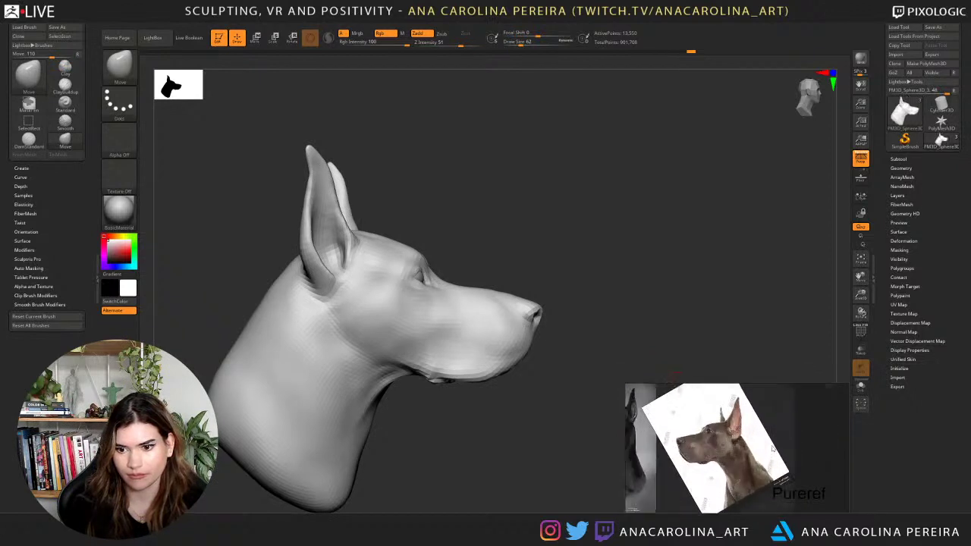
{"action": "scroll", "coordinate": [698, 437], "scroll_direction": "up", "scroll_amount": 4}
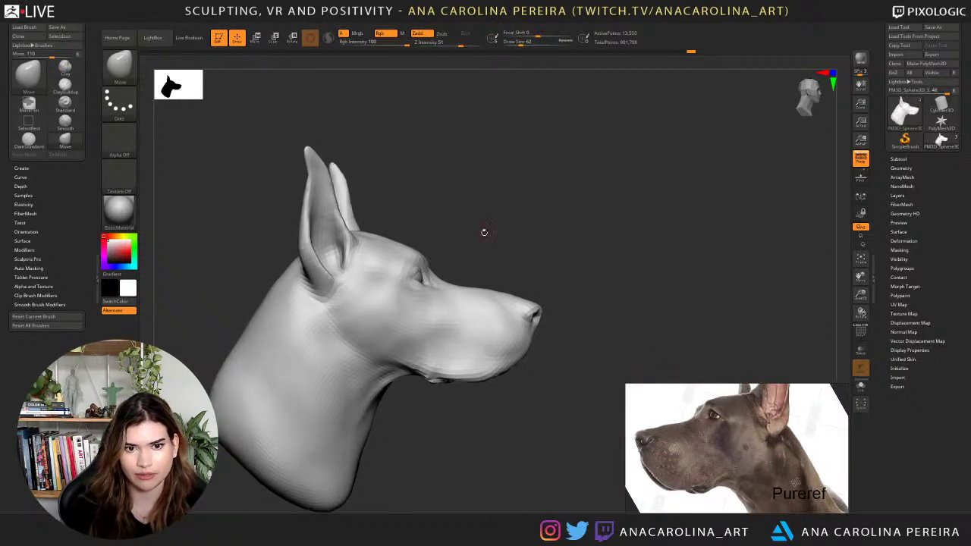
Set the Move brush draw size to 116 and adjust the nose tip against the profile reference.
{"action": "key", "text": "space"}
{"action": "left_click_drag", "start_coordinate": [486, 239], "coordinate": [498, 240]}
{"action": "key", "text": "space"}
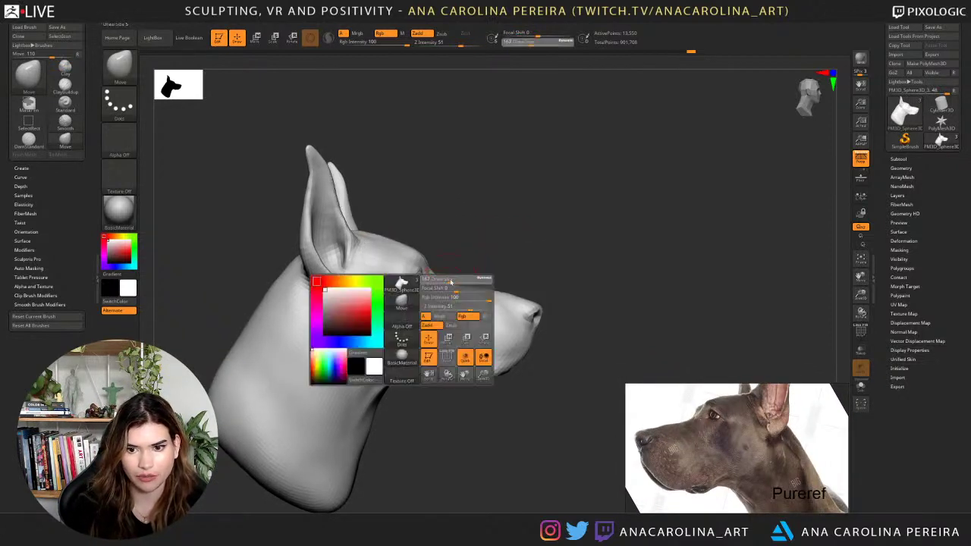
{"action": "left_click_drag", "start_coordinate": [456, 288], "coordinate": [468, 293]}
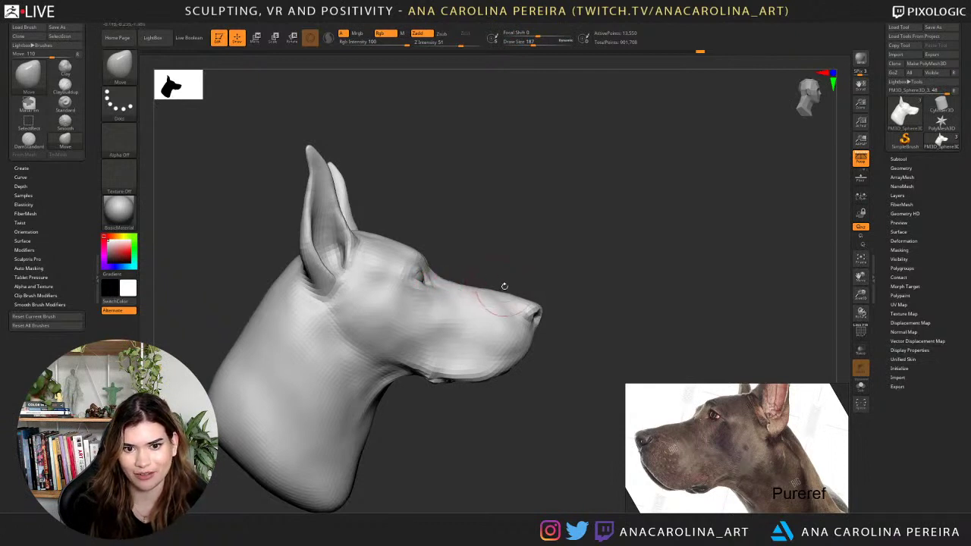
{"action": "key", "text": "space"}
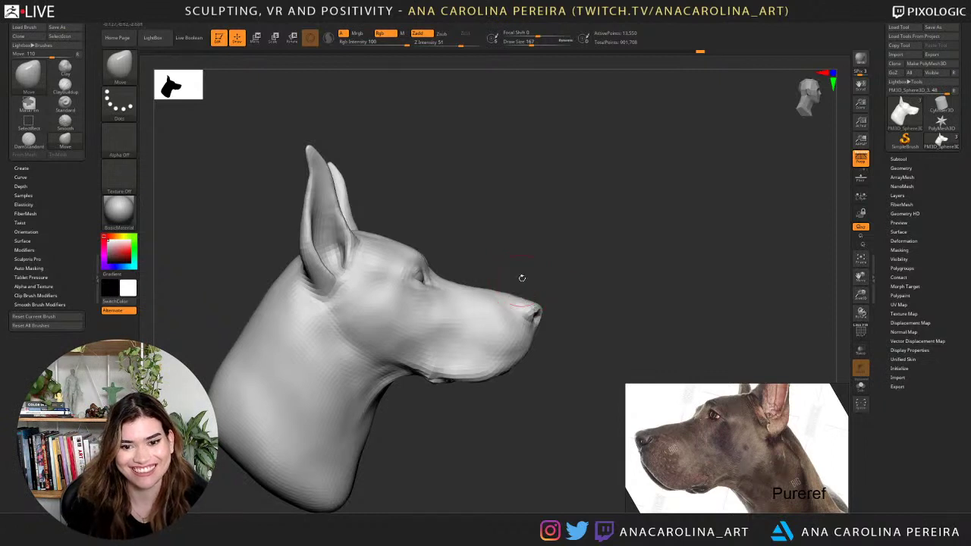
{"action": "mouse_move", "coordinate": [522, 278]}
{"action": "left_mouse_down", "text": "alt"}
{"action": "mouse_move", "coordinate": [513, 301]}
{"action": "mouse_move", "coordinate": [552, 308]}
{"action": "left_mouse_up", "text": "alt"}
{"action": "key", "text": "s"}
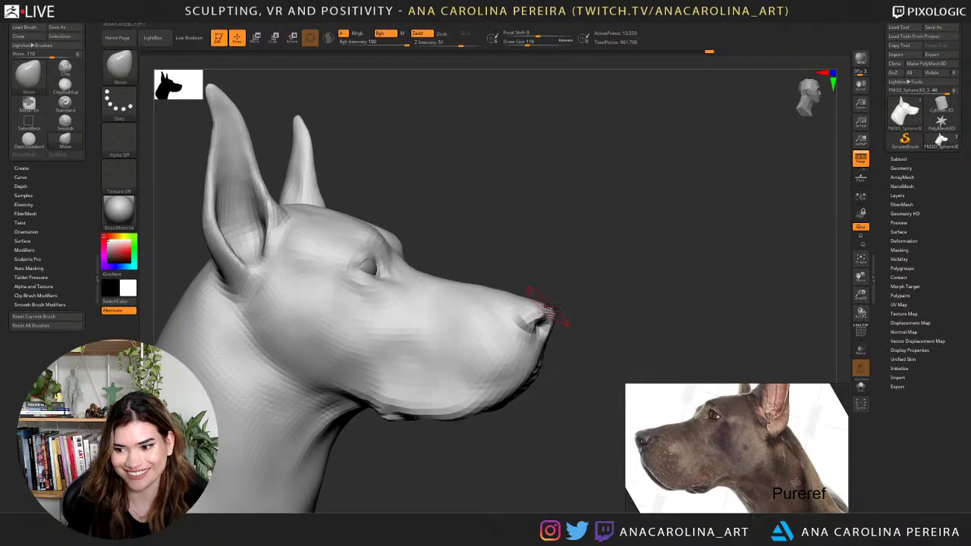
{"action": "mouse_move", "coordinate": [550, 298]}
{"action": "left_mouse_down"}
{"action": "mouse_move", "coordinate": [481, 332]}
{"action": "mouse_move", "coordinate": [425, 328]}
{"action": "left_mouse_up"}
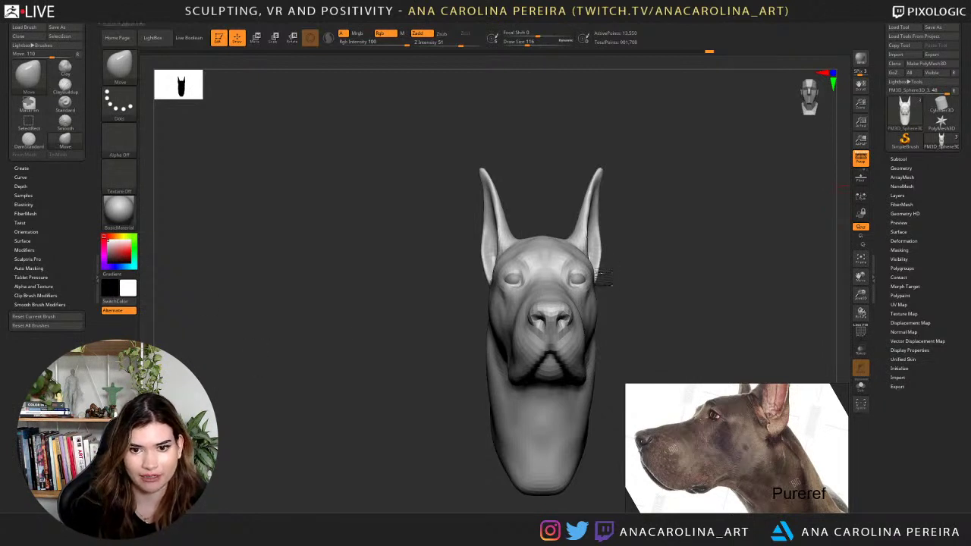
{"action": "left_click_drag", "start_coordinate": [618, 286], "coordinate": [686, 258]}
{"action": "mouse_move", "coordinate": [687, 260]}
{"action": "right_mouse_down"}
{"action": "mouse_move", "coordinate": [717, 253]}
{"action": "mouse_move", "coordinate": [711, 266]}
{"action": "mouse_move", "coordinate": [721, 212]}
{"action": "right_mouse_up"}
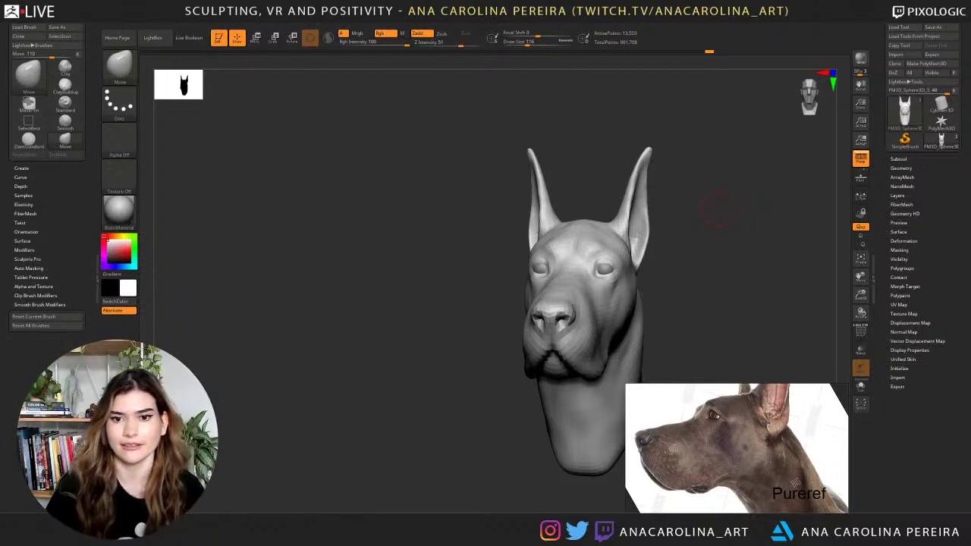
{"action": "mouse_move", "coordinate": [213, 220]}
{"action": "left_mouse_down"}
{"action": "mouse_move", "coordinate": [316, 263]}
{"action": "mouse_move", "coordinate": [405, 253]}
{"action": "mouse_move", "coordinate": [516, 185]}
{"action": "mouse_move", "coordinate": [564, 139]}
{"action": "mouse_move", "coordinate": [565, 148]}
{"action": "left_mouse_up"}
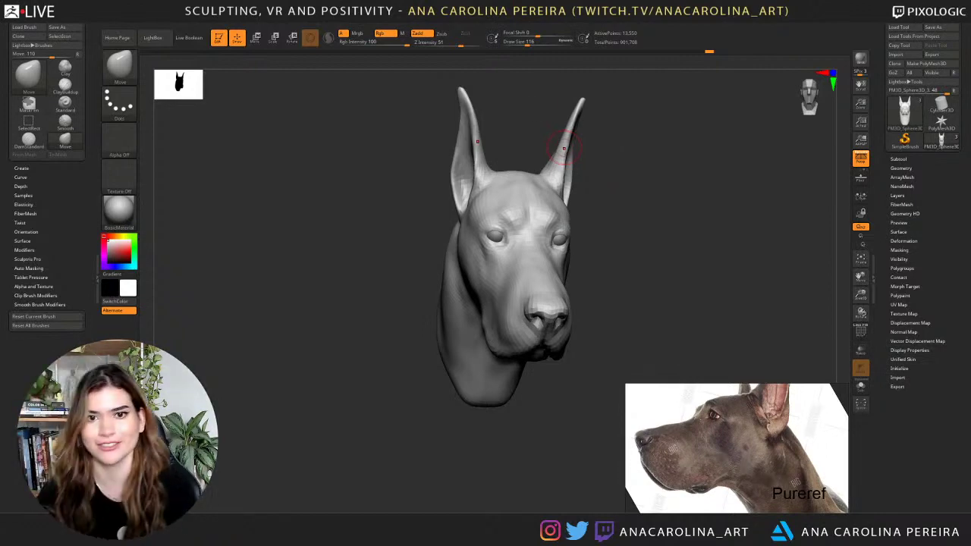
Save the head as a new tool version named GreatDane_03 in the GreatDane folder.
{"action": "key", "text": "ctrl+s"}
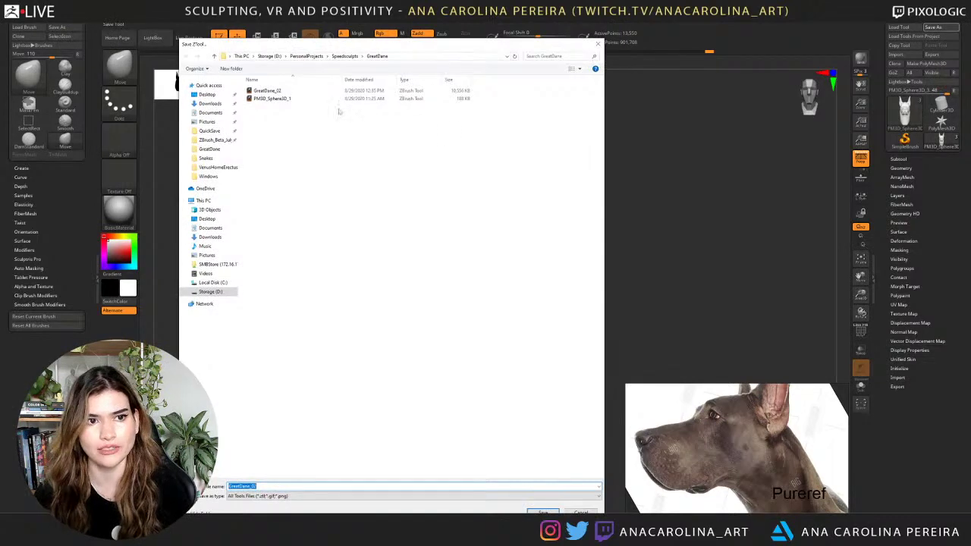
{"action": "left_click", "coordinate": [274, 91]}
{"action": "left_click", "coordinate": [266, 486]}
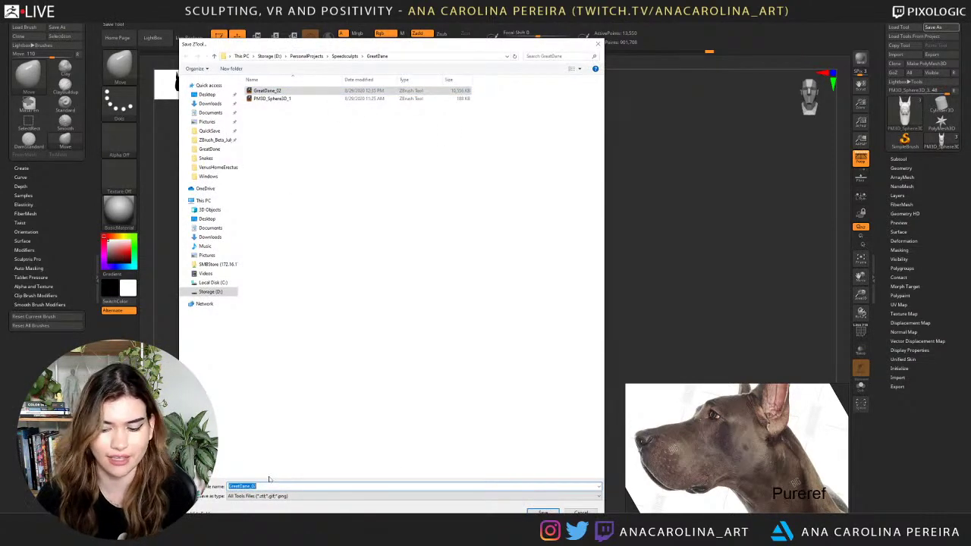
{"action": "key", "text": "Right"}
{"action": "key", "text": "BackSpace"}
{"action": "type", "text": "3"}
{"action": "key", "text": "Return"}
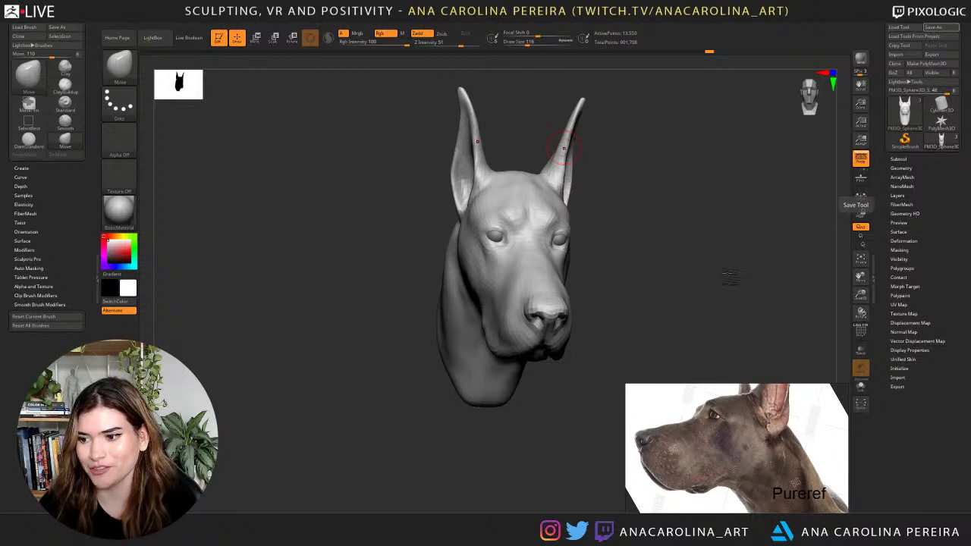
Quit ZBrush and launch it again.
{"action": "left_click_drag", "start_coordinate": [729, 277], "coordinate": [729, 270]}
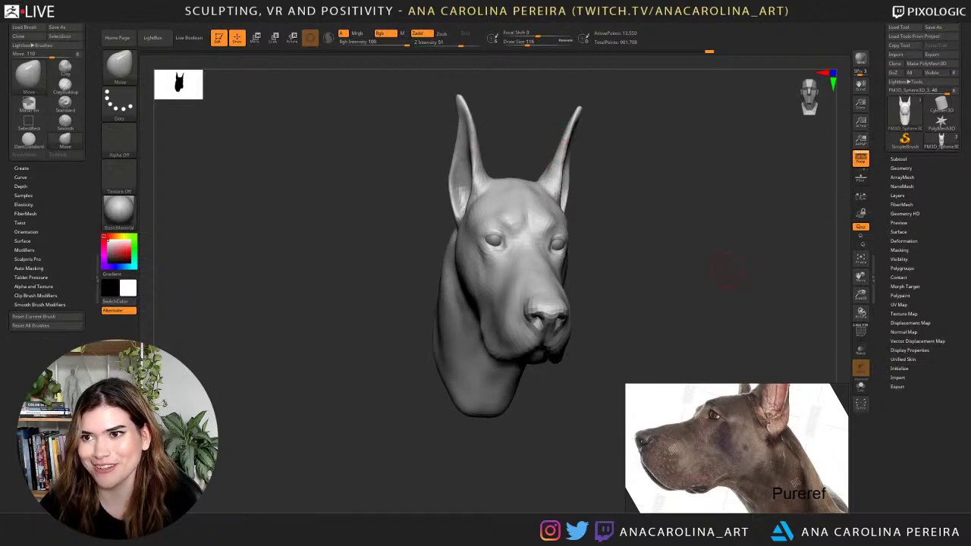
{"action": "left_click", "coordinate": [964, 5]}
{"action": "left_click", "coordinate": [508, 296]}
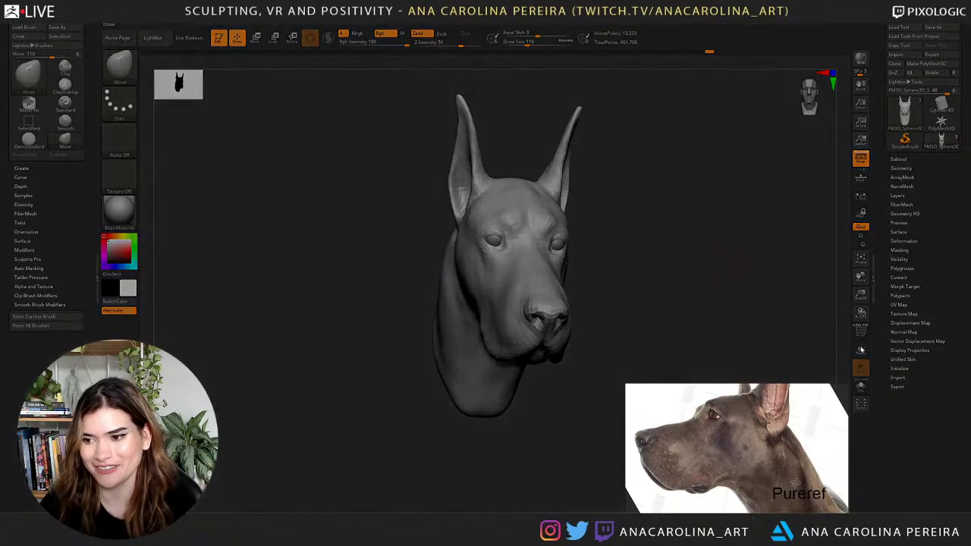
{"action": "key", "text": "super"}
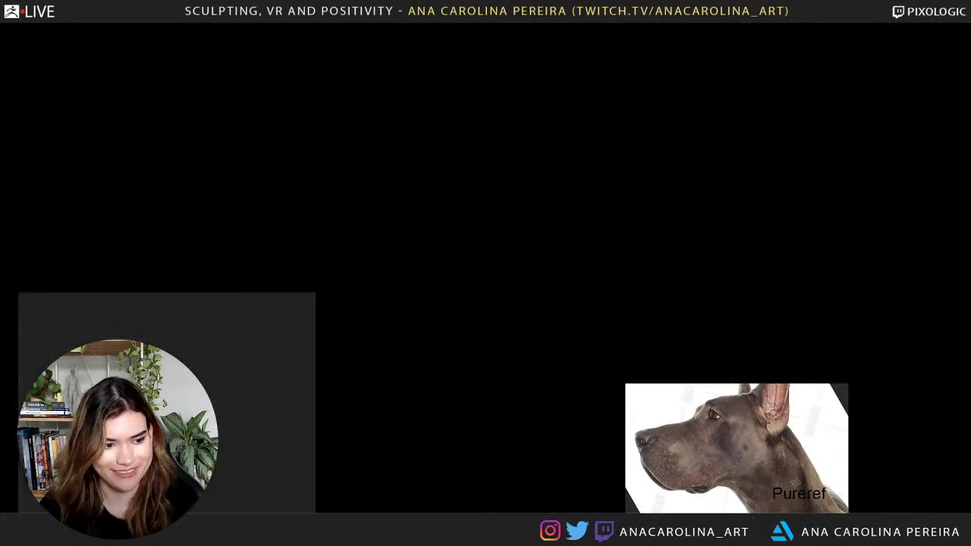
{"action": "type", "text": "zb"}
{"action": "key", "text": "Return"}
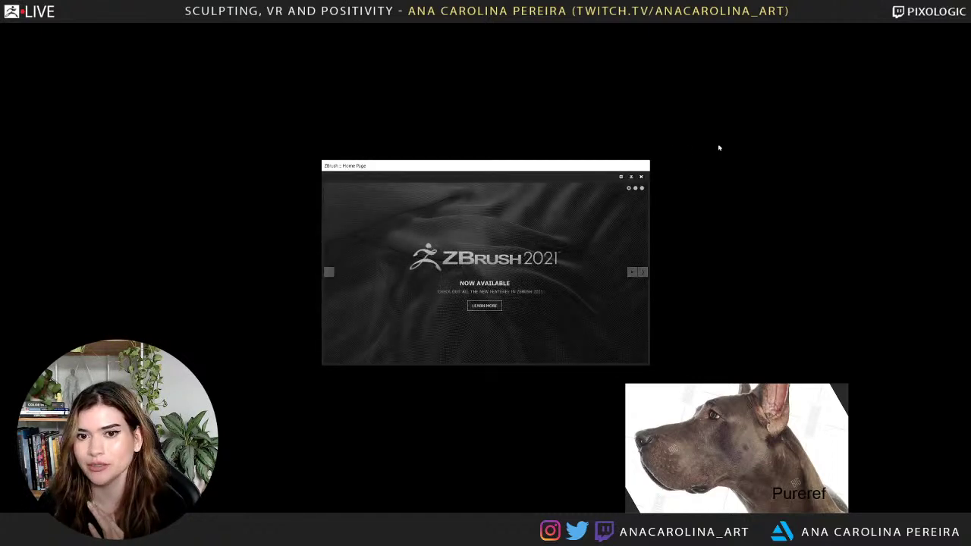
Dismiss the home page, create a new document and hide LightBox to get an empty canvas.
{"action": "left_click", "coordinate": [641, 177]}
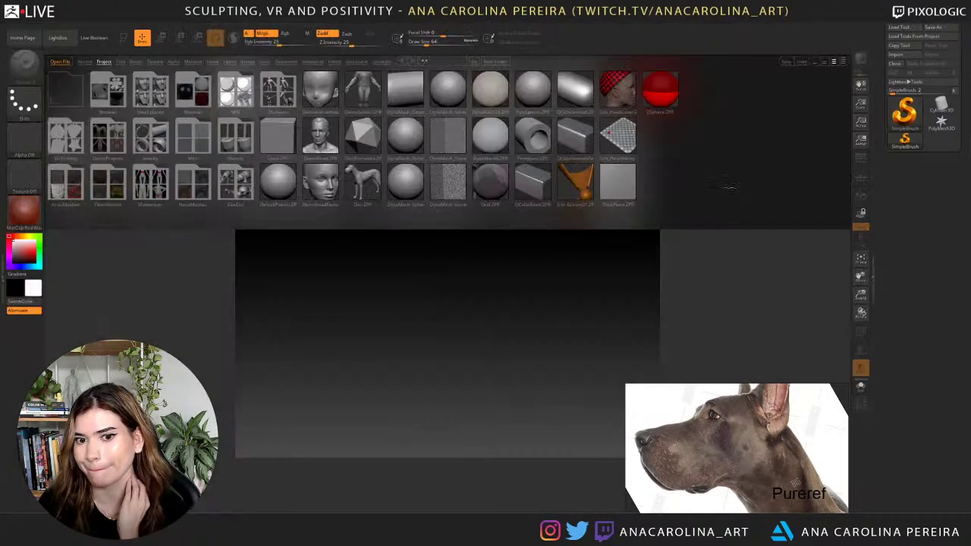
{"action": "left_click", "coordinate": [74, 19]}
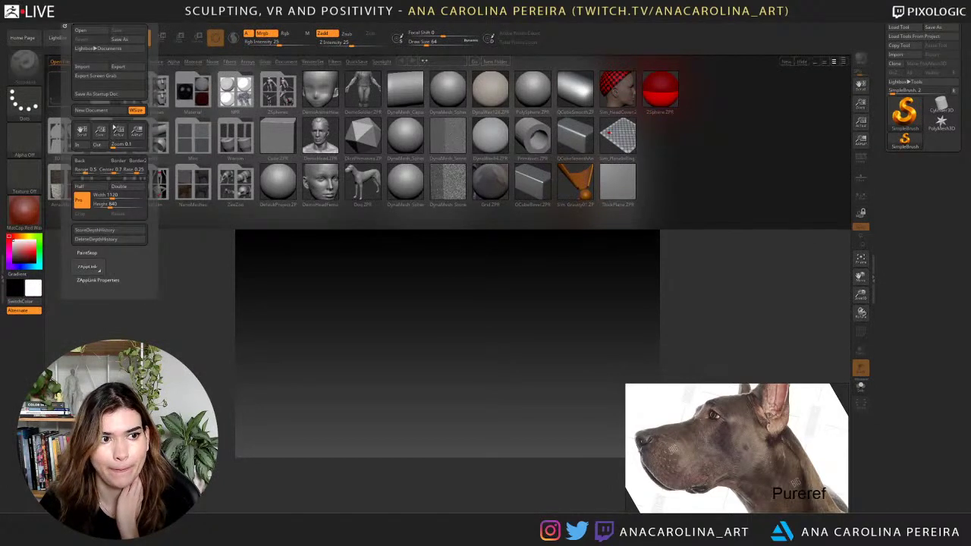
{"action": "left_click", "coordinate": [97, 111]}
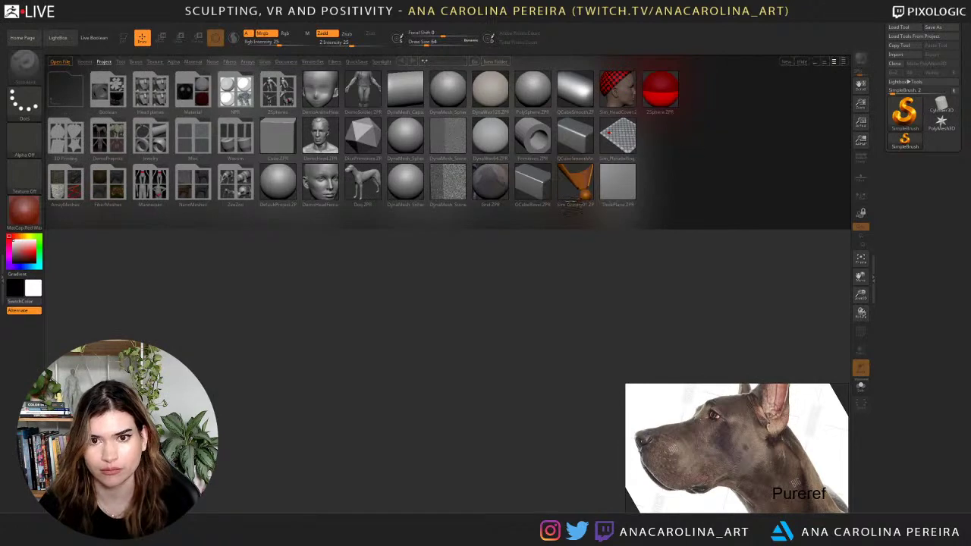
{"action": "key", "text": "comma"}
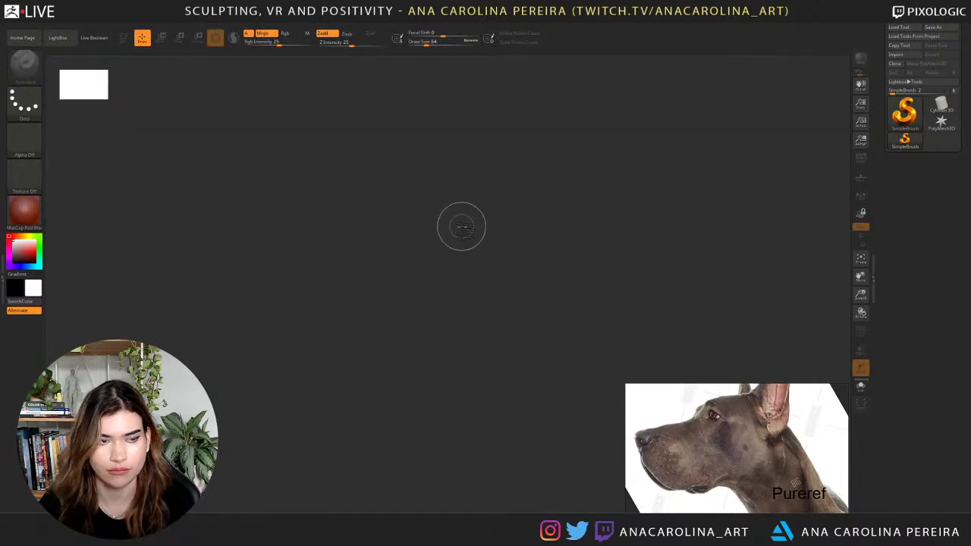
Load the GreatDane_03 tool from the GreatDane folder and reveal the tray with the brush settings.
{"action": "left_click", "coordinate": [900, 26]}
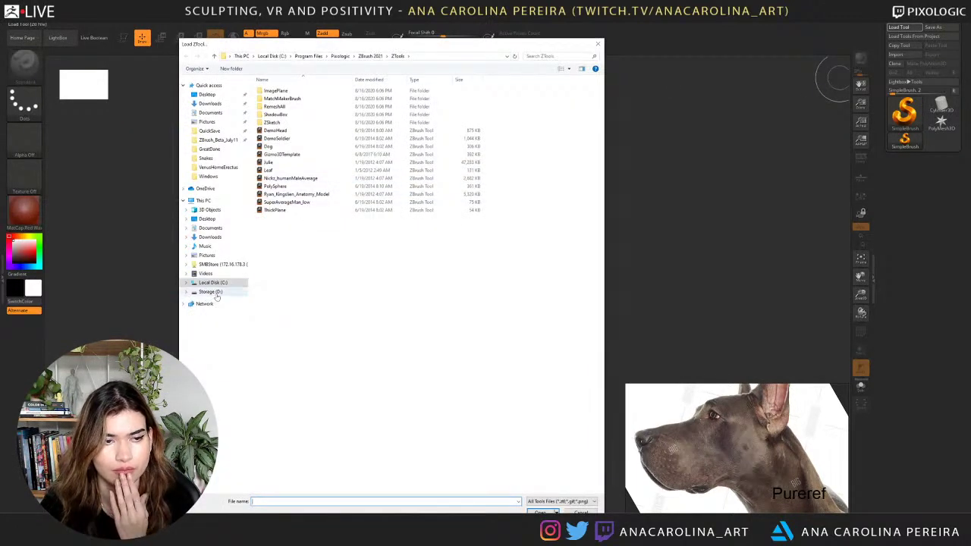
{"action": "left_click", "coordinate": [209, 149]}
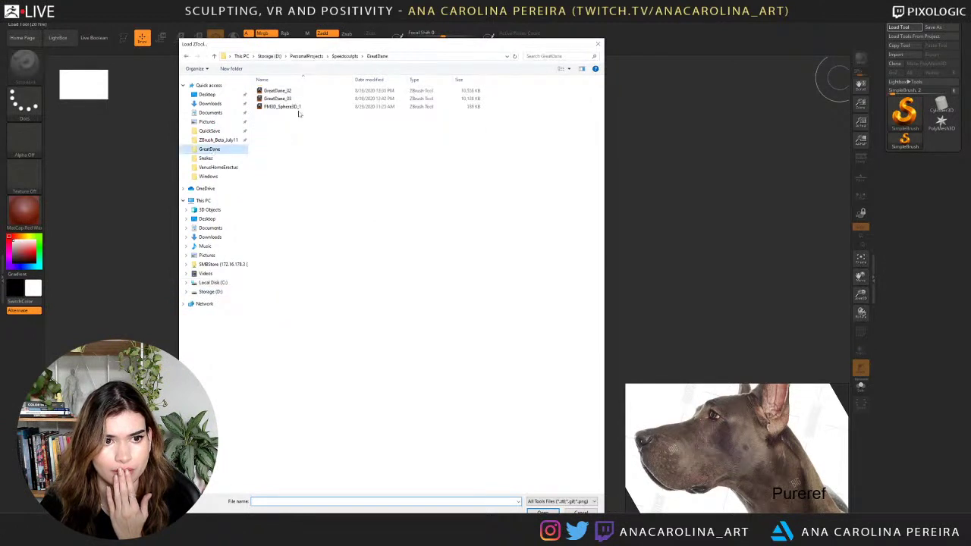
{"action": "double_click", "coordinate": [300, 101]}
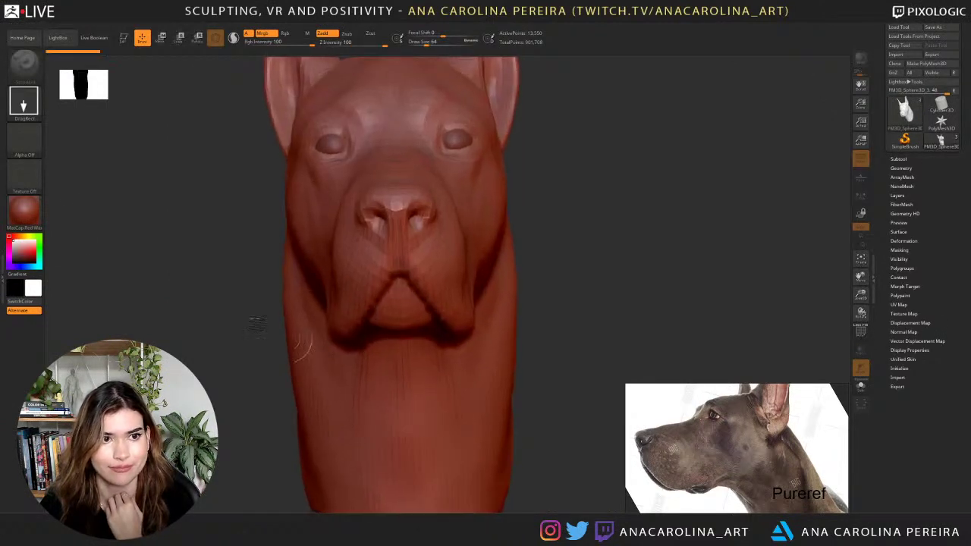
{"action": "left_click", "coordinate": [3, 227]}
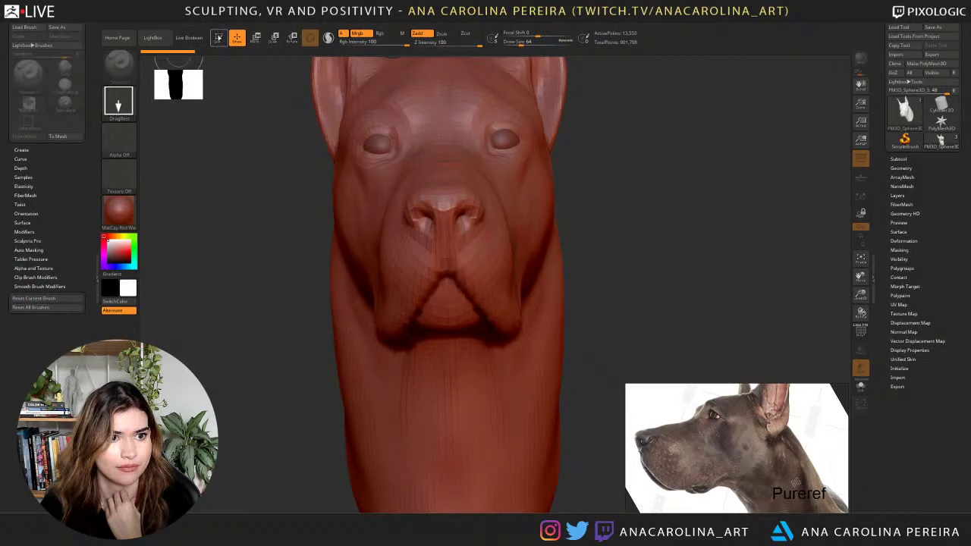
Put the loaded dog head into edit mode and change its material to BasicMaterial.
{"action": "left_click", "coordinate": [129, 219]}
{"action": "left_click", "coordinate": [202, 352]}
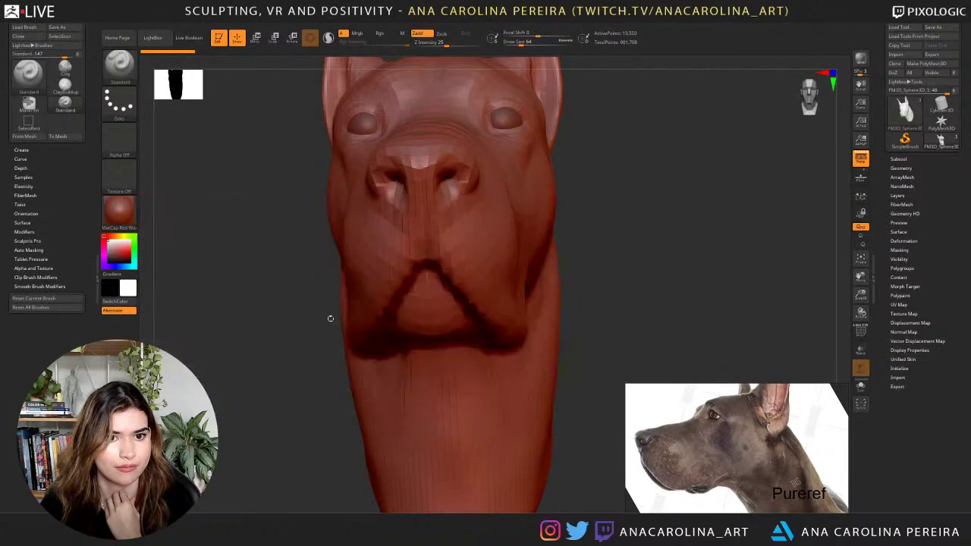
{"action": "left_click_drag", "start_coordinate": [641, 252], "coordinate": [651, 230]}
{"action": "left_click_drag", "start_coordinate": [678, 199], "coordinate": [702, 267], "text": "alt"}
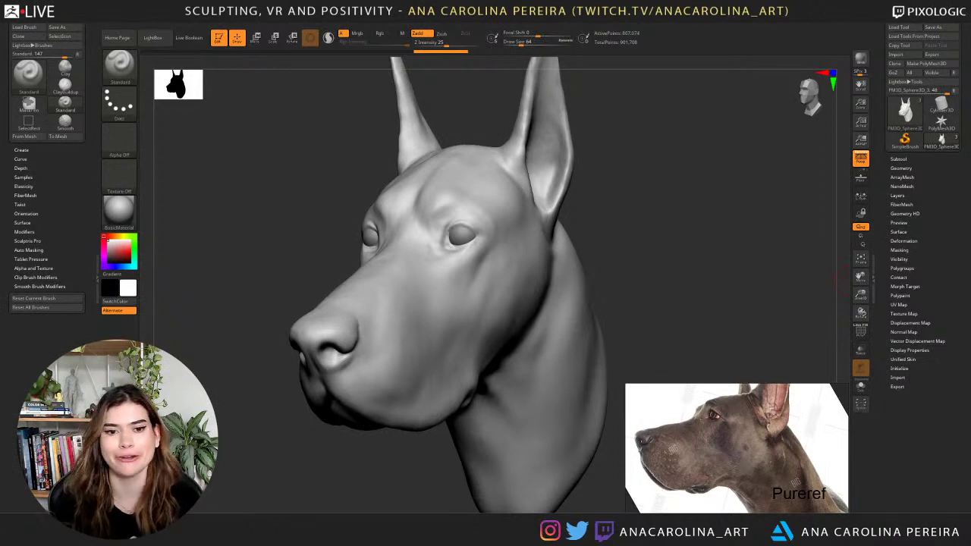
Smooth the inner surface and base of the ears, enlarging the Smooth brush to a draw size of 149.
{"action": "left_click_drag", "start_coordinate": [278, 232], "coordinate": [405, 224]}
{"action": "left_click_drag", "start_coordinate": [483, 212], "coordinate": [495, 220], "text": "shift"}
{"action": "right_click_drag", "start_coordinate": [508, 213], "coordinate": [534, 200]}
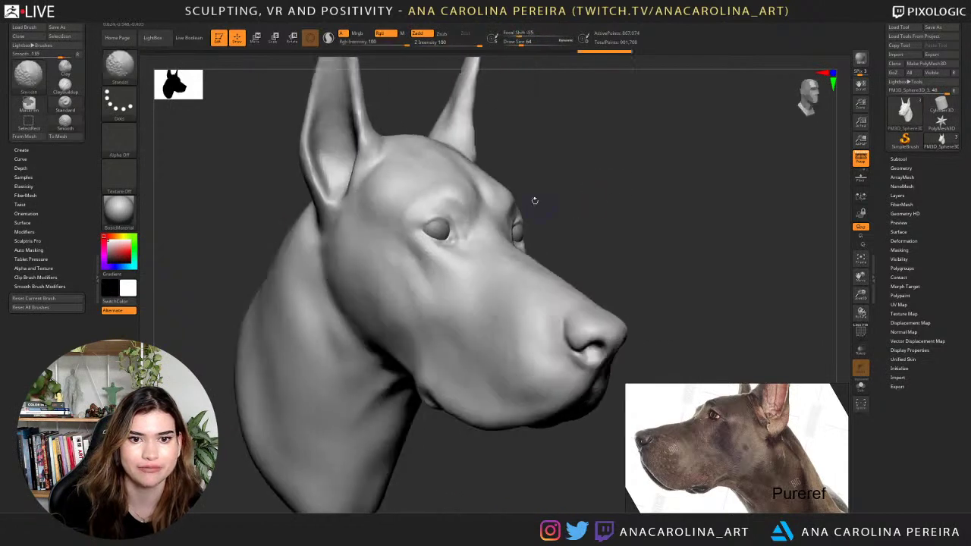
{"action": "left_click_drag", "start_coordinate": [368, 139], "coordinate": [336, 146], "text": "shift"}
{"action": "right_click_drag", "start_coordinate": [360, 141], "coordinate": [374, 205], "text": "alt"}
{"action": "key", "text": "space"}
{"action": "mouse_move", "coordinate": [404, 154]}
{"action": "left_mouse_down"}
{"action": "mouse_move", "coordinate": [415, 154]}
{"action": "mouse_move", "coordinate": [346, 215]}
{"action": "mouse_move", "coordinate": [370, 180]}
{"action": "left_mouse_up"}
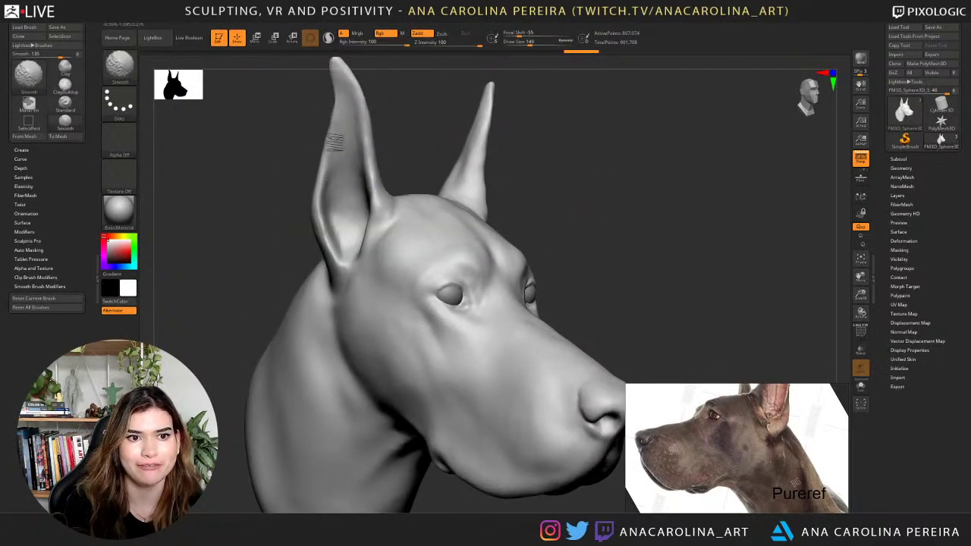
{"action": "left_click_drag", "start_coordinate": [337, 282], "coordinate": [349, 262], "text": "shift"}
Enlarge the eye in the reference, lower the head one subdivision level and choose the DamStandard brush with draw size 30.
{"action": "mouse_move", "coordinate": [514, 211]}
{"action": "right_mouse_down", "text": "shift"}
{"action": "mouse_move", "coordinate": [507, 222]}
{"action": "mouse_move", "coordinate": [605, 273]}
{"action": "mouse_move", "coordinate": [622, 224]}
{"action": "mouse_move", "coordinate": [624, 243]}
{"action": "mouse_move", "coordinate": [657, 219]}
{"action": "mouse_move", "coordinate": [693, 265]}
{"action": "mouse_move", "coordinate": [714, 237]}
{"action": "mouse_move", "coordinate": [714, 193]}
{"action": "mouse_move", "coordinate": [721, 207]}
{"action": "right_mouse_up", "text": "shift"}
{"action": "scroll", "coordinate": [697, 416], "scroll_direction": "up", "scroll_amount": 3}
{"action": "scroll", "coordinate": [698, 416], "scroll_direction": "up", "scroll_amount": 2}
{"action": "key", "text": "shift+d"}
{"action": "key", "text": "b"}
{"action": "key", "text": "d"}
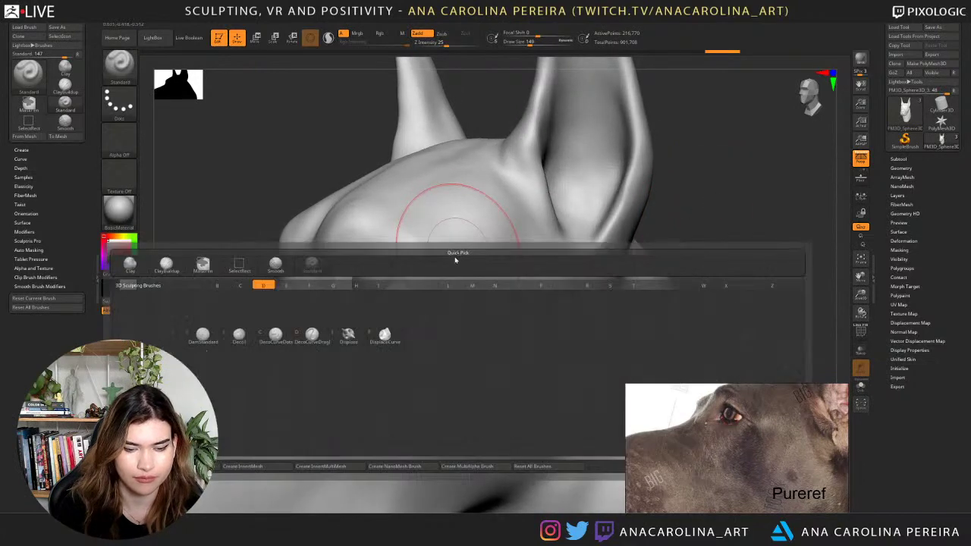
{"action": "key", "text": "s"}
{"action": "key", "text": "space"}
{"action": "left_click_drag", "start_coordinate": [449, 275], "coordinate": [383, 267]}
{"action": "key", "text": "space"}
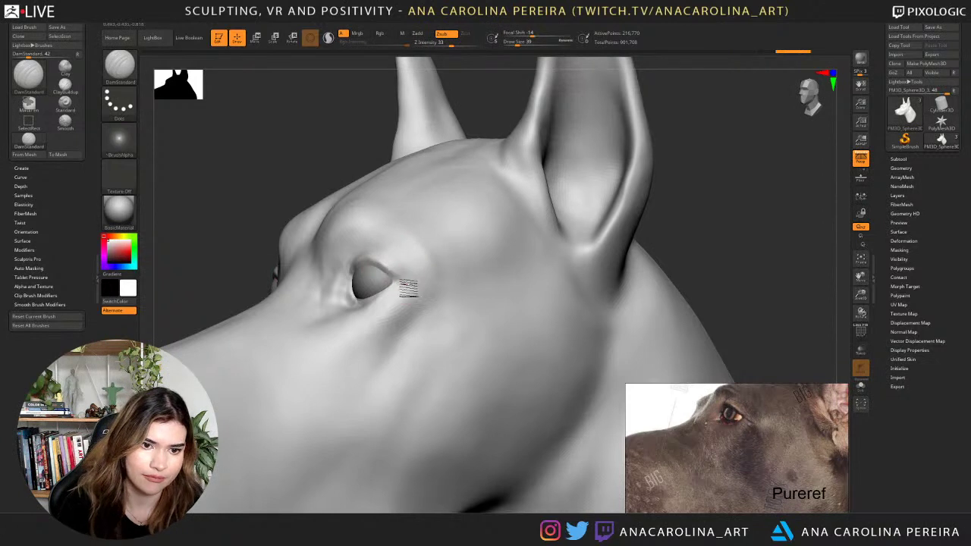
Define and soften the outer corner of the eye with DamStandard, using Z Intensity 13 and draw size 74.
{"action": "mouse_move", "coordinate": [402, 280]}
{"action": "left_mouse_down", "text": "shift"}
{"action": "mouse_move", "coordinate": [394, 275]}
{"action": "mouse_move", "coordinate": [402, 280]}
{"action": "left_mouse_up", "text": "shift"}
{"action": "key", "text": "space"}
{"action": "mouse_move", "coordinate": [401, 276]}
{"action": "left_mouse_down"}
{"action": "mouse_move", "coordinate": [409, 275]}
{"action": "mouse_move", "coordinate": [389, 259]}
{"action": "mouse_move", "coordinate": [389, 285]}
{"action": "mouse_move", "coordinate": [405, 267]}
{"action": "left_mouse_up"}
{"action": "key", "text": "space"}
{"action": "key", "text": "space"}
{"action": "left_click", "coordinate": [403, 268]}
{"action": "key", "text": "shift"}
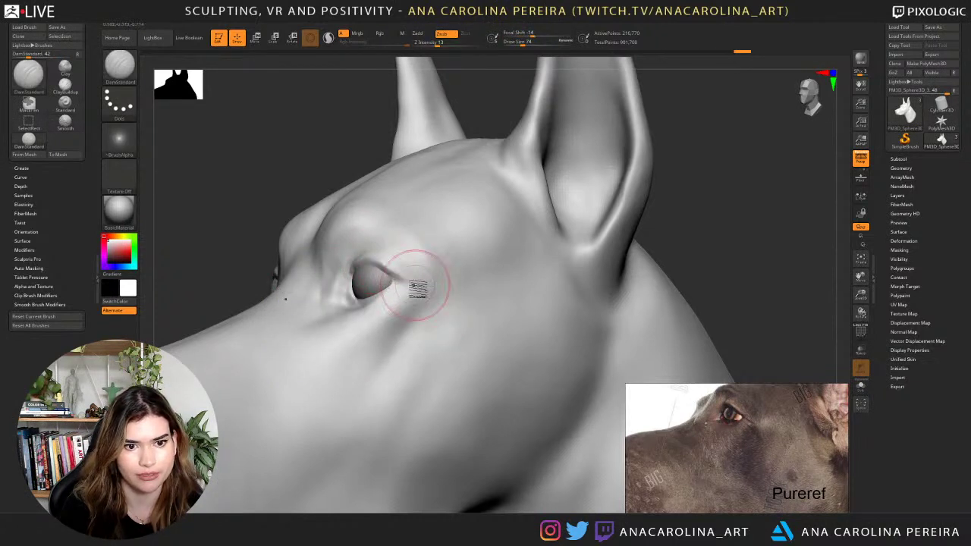
Carve the inner corner of the eye beside the bridge of the muzzle.
{"action": "left_click_drag", "start_coordinate": [327, 189], "coordinate": [365, 199]}
{"action": "left_click_drag", "start_coordinate": [513, 237], "coordinate": [460, 154], "text": "alt"}
{"action": "mouse_move", "coordinate": [464, 212]}
{"action": "left_mouse_down"}
{"action": "mouse_move", "coordinate": [547, 199]}
{"action": "mouse_move", "coordinate": [519, 271]}
{"action": "mouse_move", "coordinate": [548, 220]}
{"action": "left_mouse_up"}
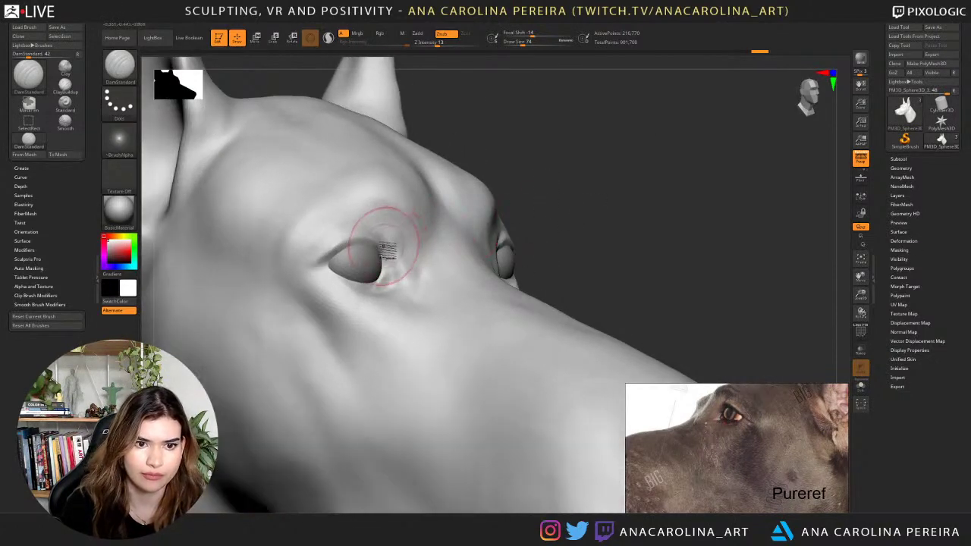
{"action": "left_click_drag", "start_coordinate": [375, 223], "coordinate": [403, 266]}
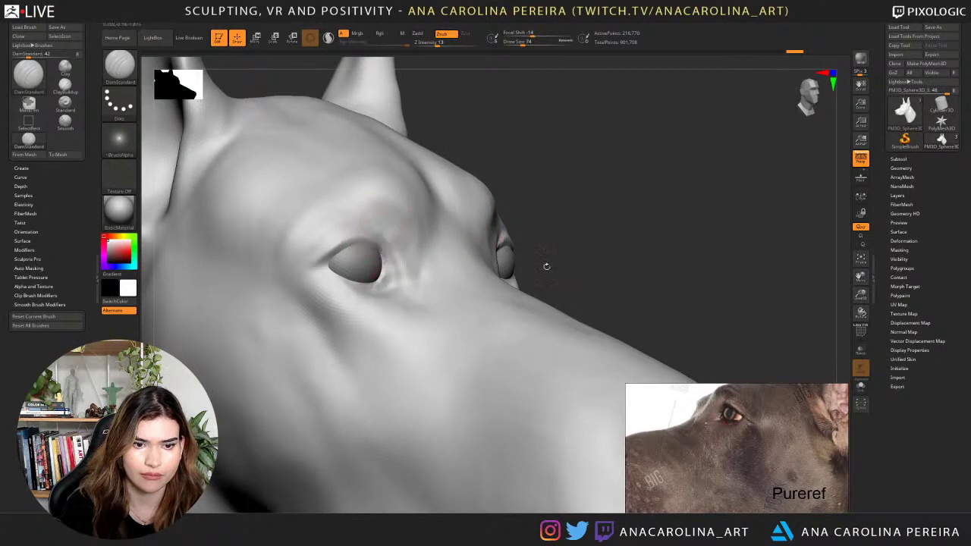
{"action": "left_click_drag", "start_coordinate": [630, 265], "coordinate": [540, 267]}
{"action": "key", "text": "shift"}
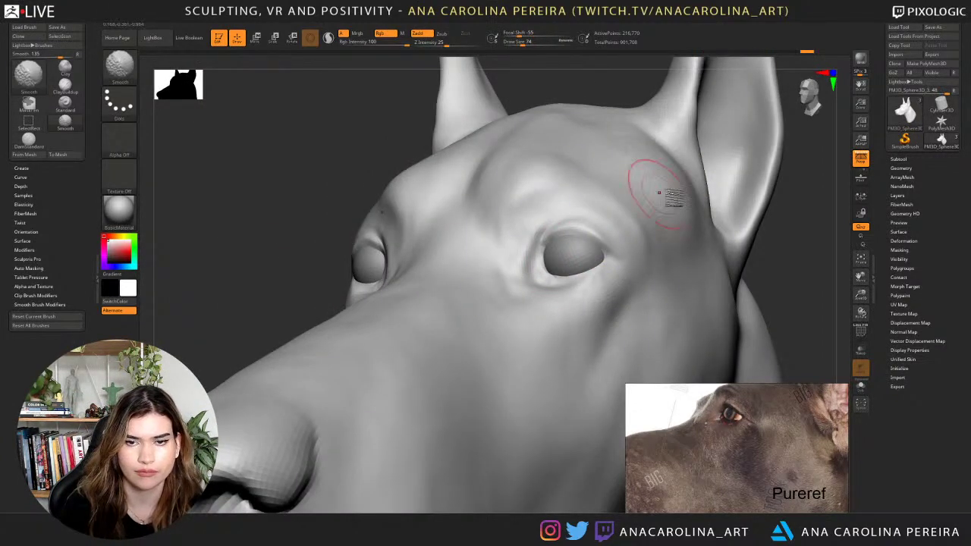
Set DamStandard to draw size 33 and focal shift 43 and sharpen the eyelid rim around the inner eye corner.
{"action": "right_click_drag", "start_coordinate": [747, 214], "coordinate": [759, 213], "text": "ctrl"}
{"action": "left_click_drag", "start_coordinate": [760, 214], "coordinate": [716, 260]}
{"action": "right_click_drag", "start_coordinate": [715, 261], "coordinate": [531, 217]}
{"action": "key", "text": "space"}
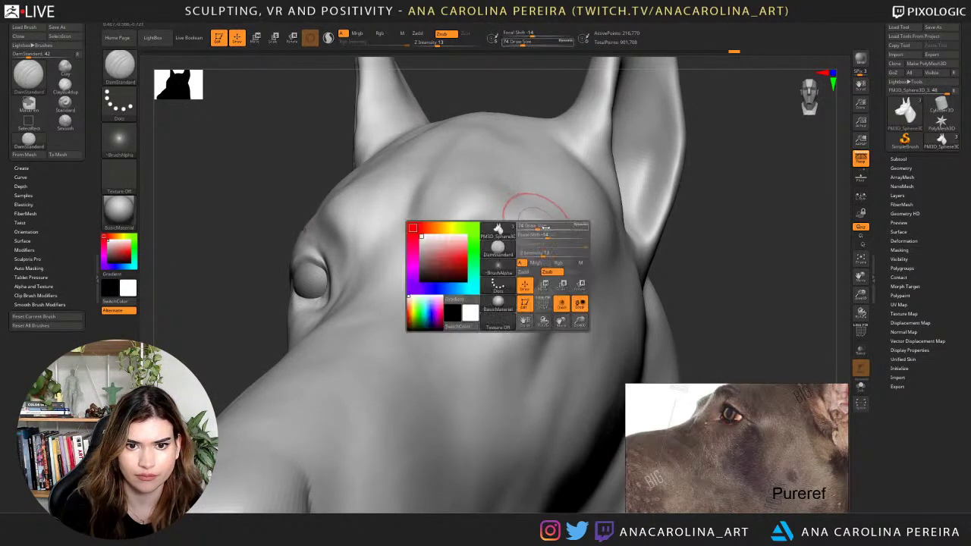
{"action": "left_click_drag", "start_coordinate": [572, 235], "coordinate": [558, 226]}
{"action": "key", "text": "space"}
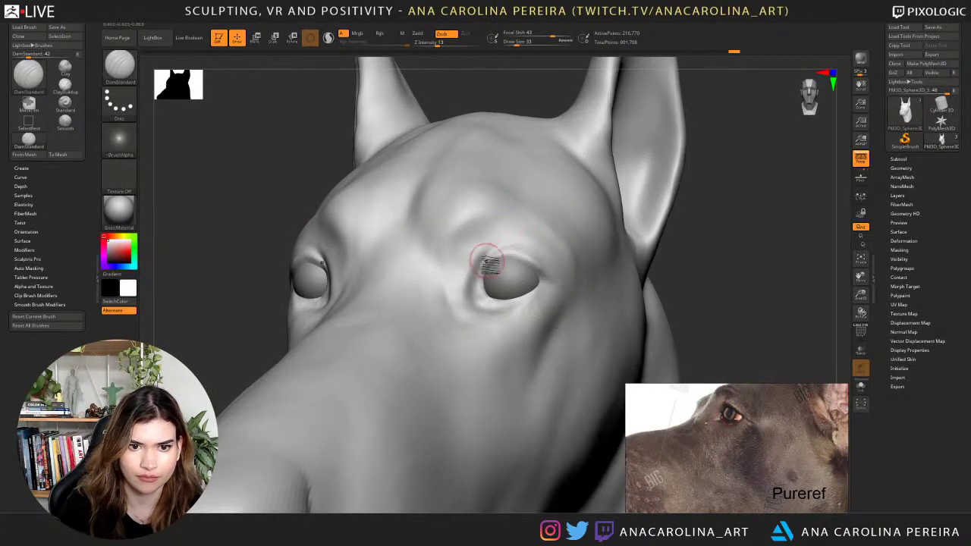
{"action": "mouse_move", "coordinate": [491, 260]}
{"action": "left_mouse_down"}
{"action": "mouse_move", "coordinate": [525, 249]}
{"action": "mouse_move", "coordinate": [480, 274]}
{"action": "mouse_move", "coordinate": [476, 306]}
{"action": "mouse_move", "coordinate": [504, 287]}
{"action": "left_mouse_up"}
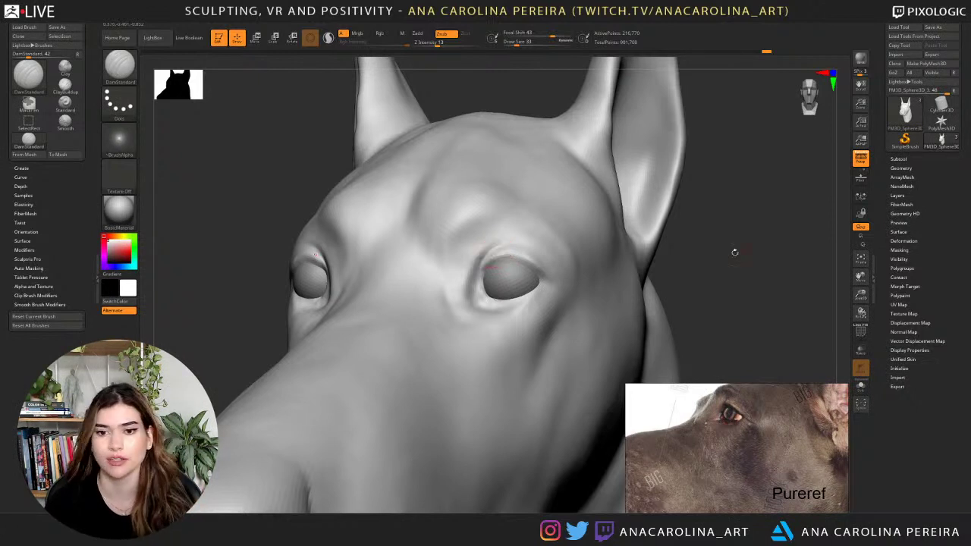
{"action": "mouse_move", "coordinate": [706, 245]}
{"action": "left_mouse_down"}
{"action": "mouse_move", "coordinate": [720, 249]}
{"action": "mouse_move", "coordinate": [689, 241]}
{"action": "left_mouse_up"}
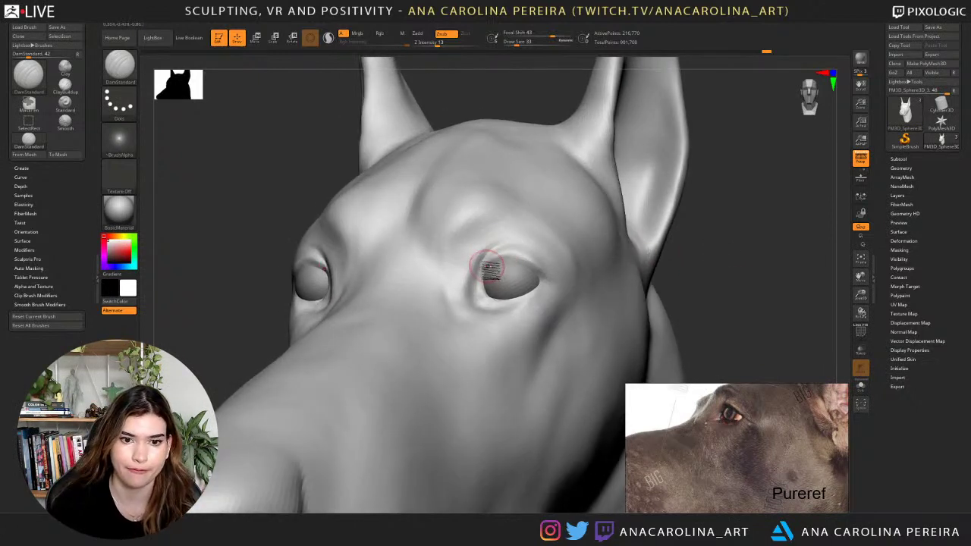
{"action": "mouse_move", "coordinate": [488, 274]}
{"action": "left_mouse_down"}
{"action": "mouse_move", "coordinate": [486, 295]}
{"action": "mouse_move", "coordinate": [492, 267]}
{"action": "mouse_move", "coordinate": [519, 261]}
{"action": "mouse_move", "coordinate": [487, 292]}
{"action": "left_mouse_up"}
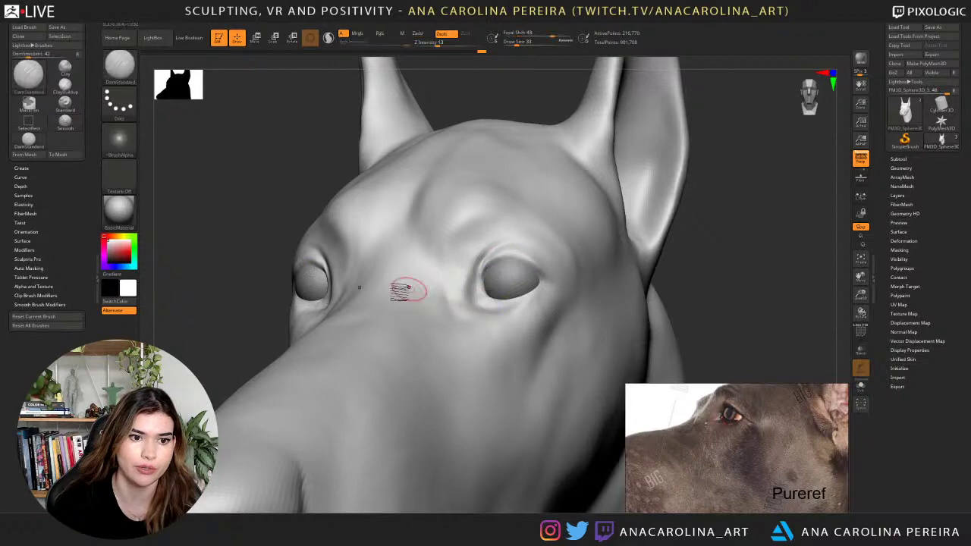
Refine the upper and inner eyelid edge, checking the eyes with the whole head in view.
{"action": "key", "text": "f"}
{"action": "mouse_move", "coordinate": [691, 234]}
{"action": "left_mouse_down"}
{"action": "mouse_move", "coordinate": [705, 250]}
{"action": "mouse_move", "coordinate": [694, 276]}
{"action": "mouse_move", "coordinate": [645, 265]}
{"action": "mouse_move", "coordinate": [719, 269]}
{"action": "mouse_move", "coordinate": [700, 264]}
{"action": "left_mouse_up"}
{"action": "left_click_drag", "start_coordinate": [523, 240], "coordinate": [520, 279]}
{"action": "left_click_drag", "start_coordinate": [530, 239], "coordinate": [519, 281]}
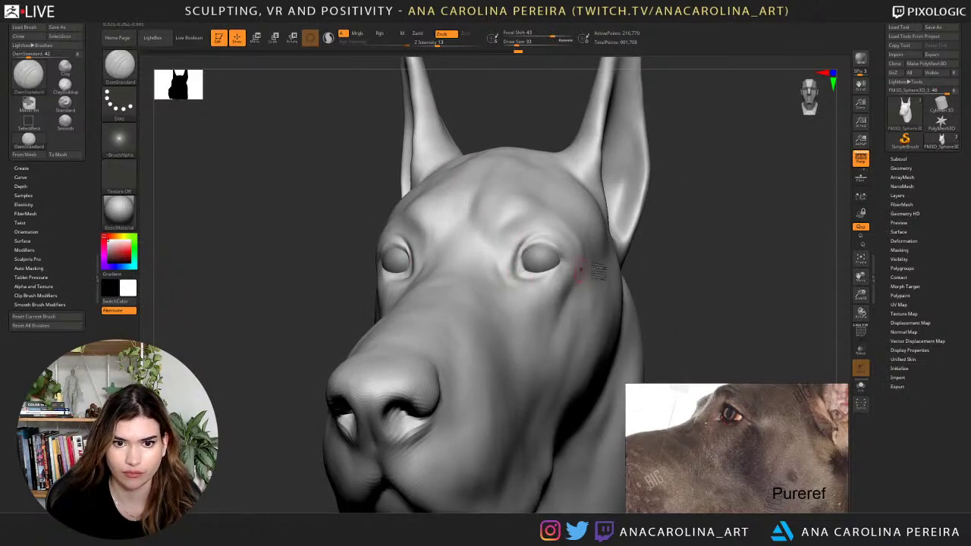
{"action": "key", "text": "f"}
{"action": "left_click_drag", "start_coordinate": [600, 267], "coordinate": [651, 264]}
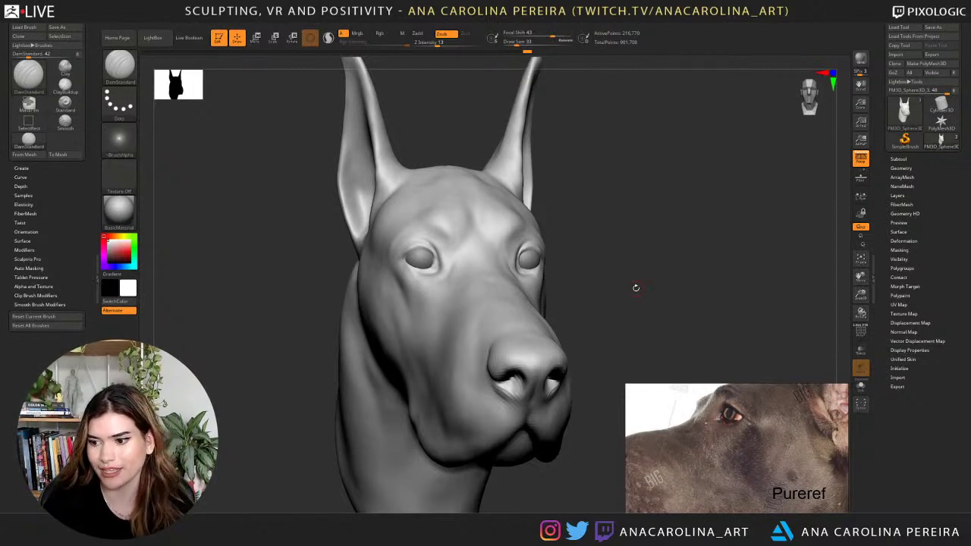
Bring up the close-up eye reference and define the lower eyelid to match it.
{"action": "left_click_drag", "start_coordinate": [668, 199], "coordinate": [651, 190]}
{"action": "scroll", "coordinate": [681, 409], "scroll_direction": "down", "scroll_amount": 4}
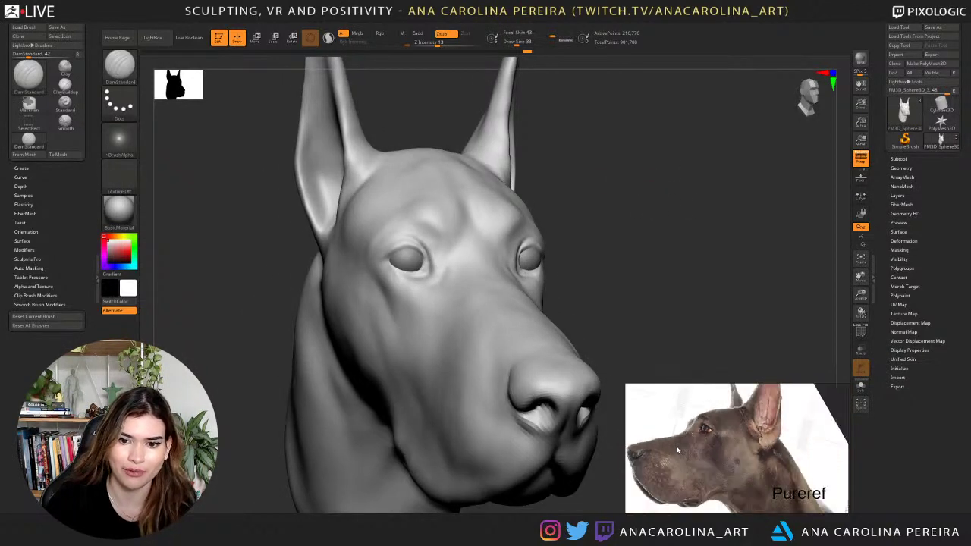
{"action": "middle_click_drag", "start_coordinate": [682, 403], "coordinate": [878, 453]}
{"action": "scroll", "coordinate": [674, 454], "scroll_direction": "up", "scroll_amount": 3}
{"action": "scroll", "coordinate": [708, 422], "scroll_direction": "up", "scroll_amount": 3}
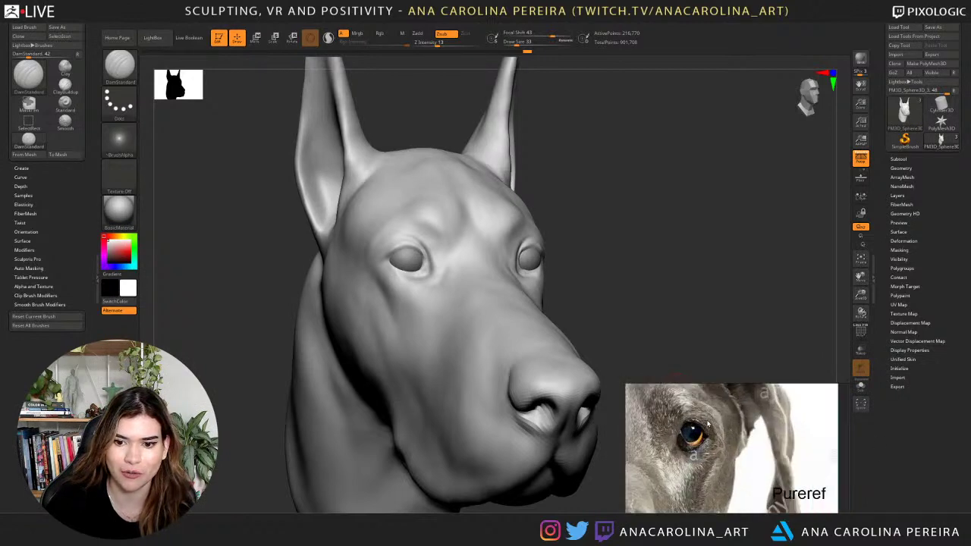
{"action": "left_click_drag", "start_coordinate": [705, 172], "coordinate": [721, 239]}
{"action": "mouse_move", "coordinate": [536, 282]}
{"action": "left_mouse_down", "text": "shift"}
{"action": "mouse_move", "coordinate": [544, 291]}
{"action": "mouse_move", "coordinate": [521, 235]}
{"action": "mouse_move", "coordinate": [546, 225]}
{"action": "mouse_move", "coordinate": [528, 241]}
{"action": "left_mouse_up", "text": "shift"}
{"action": "key", "text": "shift"}
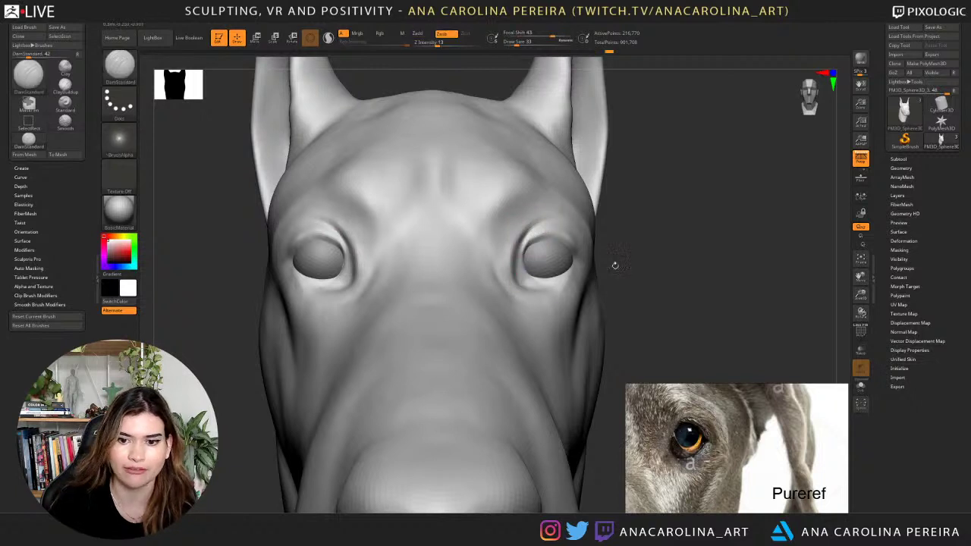
{"action": "mouse_move", "coordinate": [616, 265]}
{"action": "left_mouse_down"}
{"action": "mouse_move", "coordinate": [665, 243]}
{"action": "mouse_move", "coordinate": [599, 253]}
{"action": "left_mouse_up"}
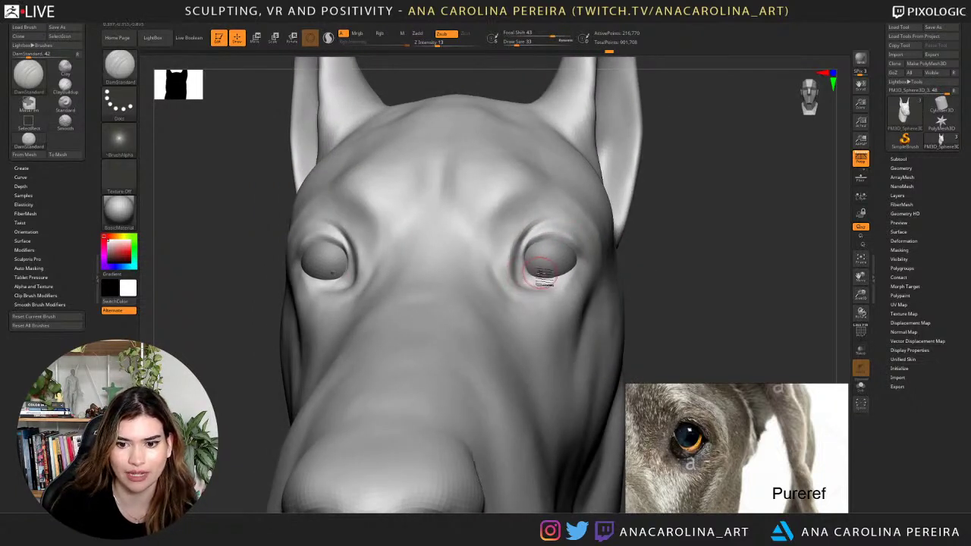
{"action": "mouse_move", "coordinate": [534, 291]}
{"action": "left_mouse_down"}
{"action": "mouse_move", "coordinate": [570, 278]}
{"action": "mouse_move", "coordinate": [558, 282]}
{"action": "mouse_move", "coordinate": [577, 264]}
{"action": "mouse_move", "coordinate": [601, 268]}
{"action": "left_mouse_up"}
Carve the lower eyelid toward the outer corner with draw size 56 and smooth the area below it.
{"action": "key", "text": "space"}
{"action": "left_click_drag", "start_coordinate": [648, 273], "coordinate": [595, 260]}
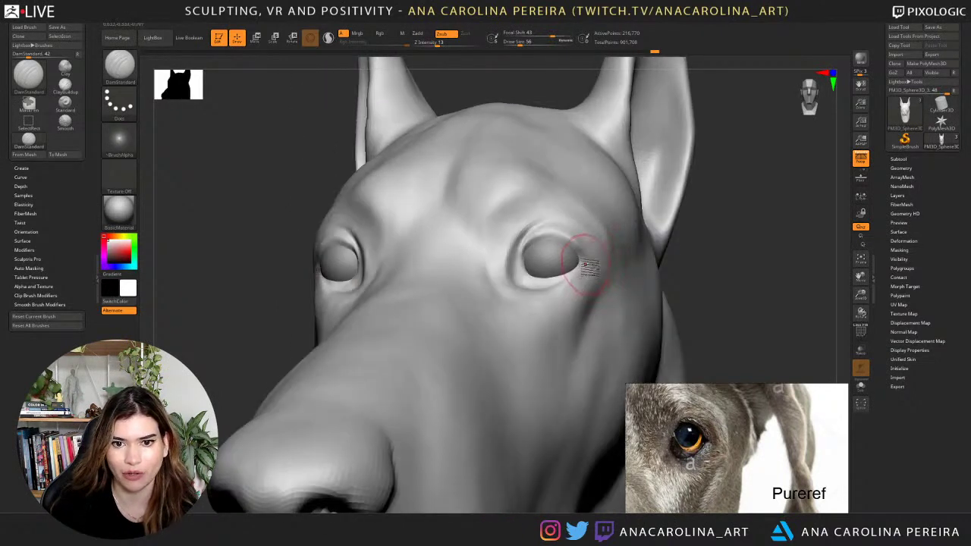
{"action": "left_click_drag", "start_coordinate": [546, 291], "coordinate": [590, 274]}
{"action": "left_click_drag", "start_coordinate": [578, 279], "coordinate": [552, 302], "text": "shift"}
{"action": "left_click_drag", "start_coordinate": [678, 268], "coordinate": [724, 275]}
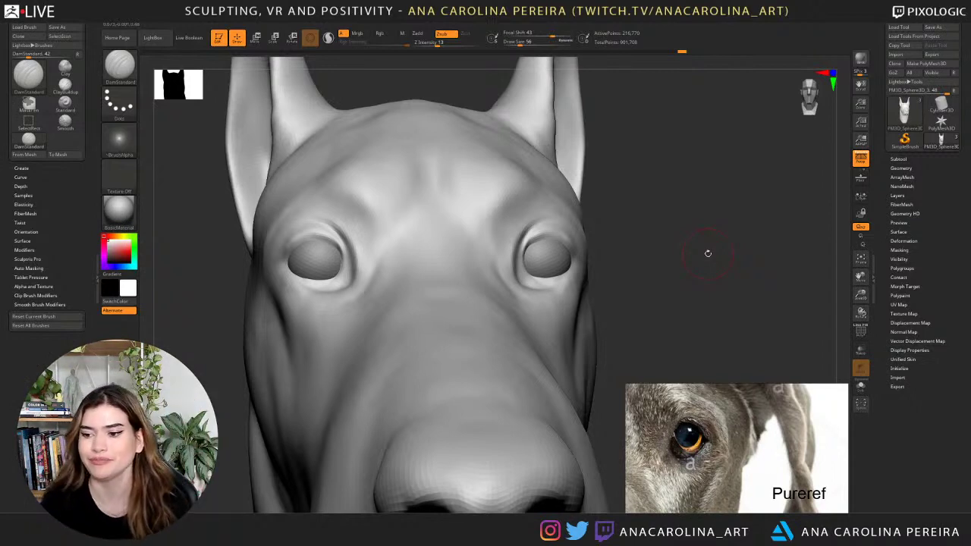
Smooth the brow and the area between the inner eye corners and the muzzle bridge.
{"action": "mouse_move", "coordinate": [589, 192]}
{"action": "left_mouse_down"}
{"action": "mouse_move", "coordinate": [638, 227]}
{"action": "mouse_move", "coordinate": [672, 223]}
{"action": "mouse_move", "coordinate": [664, 222]}
{"action": "left_mouse_up"}
{"action": "mouse_move", "coordinate": [491, 253]}
{"action": "left_mouse_down", "text": "shift"}
{"action": "mouse_move", "coordinate": [484, 237]}
{"action": "mouse_move", "coordinate": [494, 257]}
{"action": "mouse_move", "coordinate": [462, 256]}
{"action": "mouse_move", "coordinate": [466, 263]}
{"action": "left_mouse_up", "text": "shift"}
{"action": "left_click_drag", "start_coordinate": [586, 229], "coordinate": [573, 205], "text": "alt"}
{"action": "mouse_move", "coordinate": [434, 238]}
{"action": "left_mouse_down", "text": "shift"}
{"action": "mouse_move", "coordinate": [430, 251]}
{"action": "mouse_move", "coordinate": [415, 246]}
{"action": "left_mouse_up", "text": "shift"}
{"action": "mouse_move", "coordinate": [550, 230]}
{"action": "left_mouse_down"}
{"action": "mouse_move", "coordinate": [533, 233]}
{"action": "mouse_move", "coordinate": [674, 210]}
{"action": "mouse_move", "coordinate": [672, 221]}
{"action": "mouse_move", "coordinate": [546, 239]}
{"action": "mouse_move", "coordinate": [508, 265]}
{"action": "mouse_move", "coordinate": [509, 296]}
{"action": "mouse_move", "coordinate": [456, 271]}
{"action": "mouse_move", "coordinate": [495, 320]}
{"action": "mouse_move", "coordinate": [486, 358]}
{"action": "left_mouse_up"}
Enlarge the brush to a draw size of 120 and review the head from both sides.
{"action": "key", "text": "shift"}
{"action": "key", "text": "bracketright"}
{"action": "key", "text": "bracketright"}
{"action": "key", "text": "bracketright"}
{"action": "key", "text": "bracketright"}
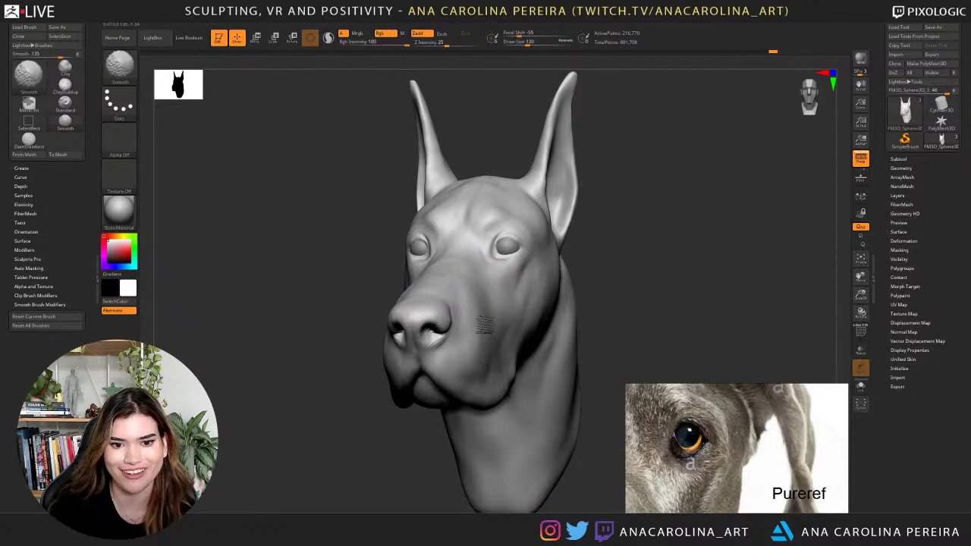
{"action": "left_click_drag", "start_coordinate": [656, 311], "coordinate": [578, 300]}
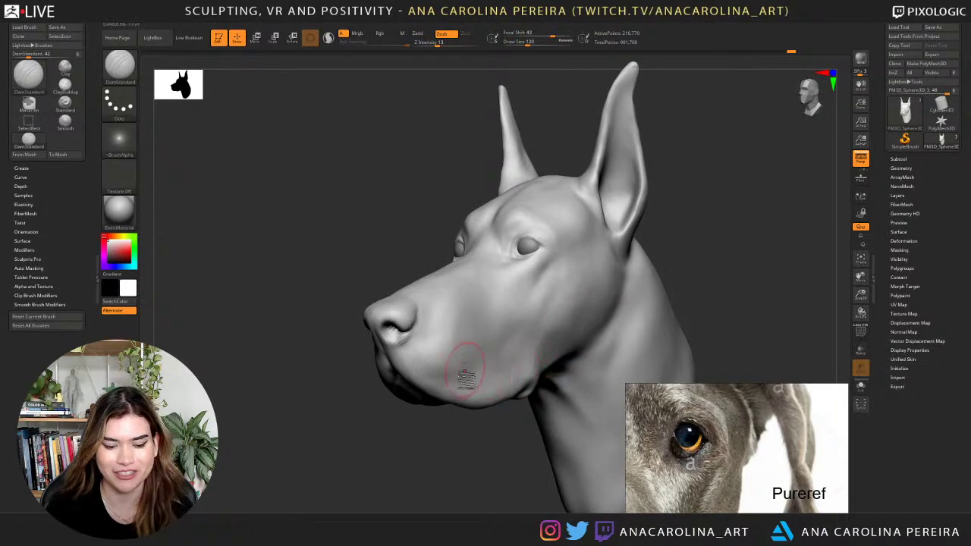
{"action": "right_click_drag", "start_coordinate": [466, 372], "coordinate": [506, 390]}
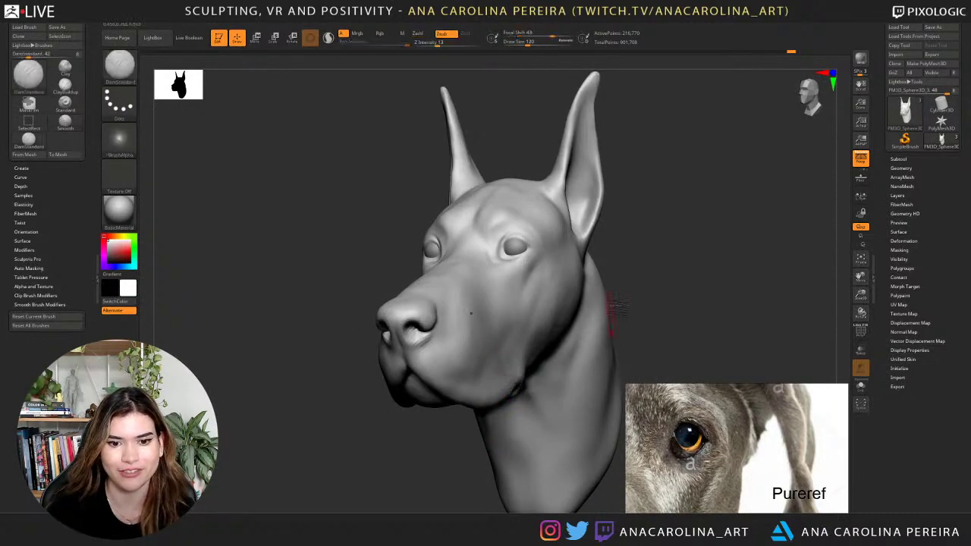
{"action": "right_click_drag", "start_coordinate": [470, 313], "coordinate": [588, 256]}
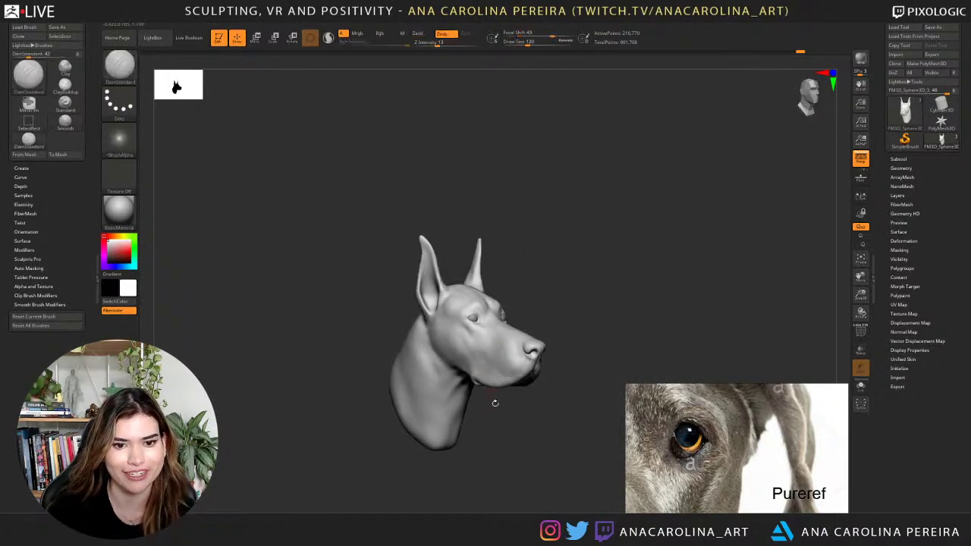
{"action": "right_click_drag", "start_coordinate": [495, 403], "coordinate": [498, 432], "text": "ctrl"}
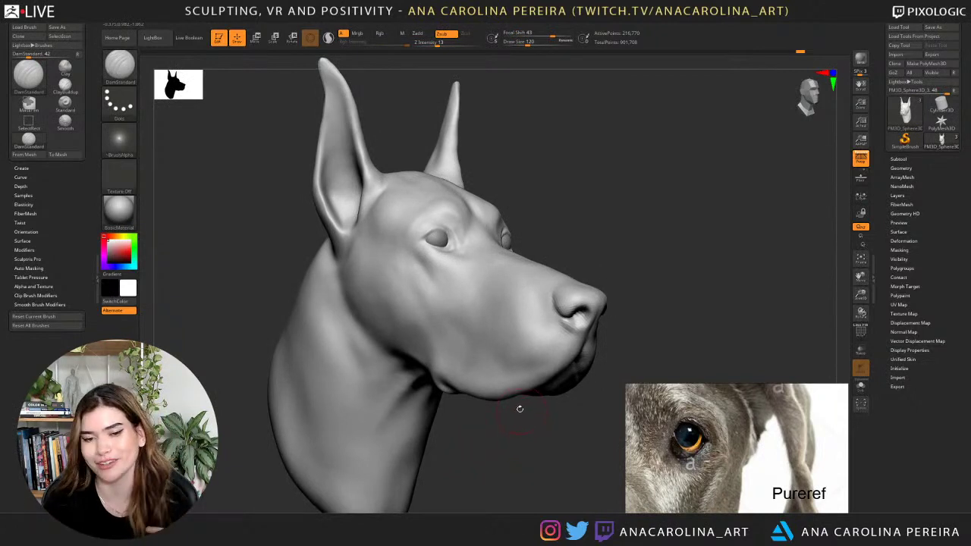
Choose DamStandard and deepen the crease where the jowl meets the throat.
{"action": "key", "text": "b"}
{"action": "left_click_drag", "start_coordinate": [546, 446], "coordinate": [533, 443]}
{"action": "key", "text": "d"}
{"action": "key", "text": "s"}
{"action": "left_click_drag", "start_coordinate": [426, 402], "coordinate": [434, 390]}
{"action": "left_click_drag", "start_coordinate": [426, 392], "coordinate": [434, 401]}
{"action": "mouse_move", "coordinate": [451, 456]}
{"action": "left_mouse_down", "text": "alt"}
{"action": "mouse_move", "coordinate": [486, 412]}
{"action": "mouse_move", "coordinate": [452, 346]}
{"action": "mouse_move", "coordinate": [466, 340]}
{"action": "left_mouse_up", "text": "alt"}
{"action": "mouse_move", "coordinate": [521, 404]}
{"action": "left_mouse_down"}
{"action": "mouse_move", "coordinate": [503, 424]}
{"action": "mouse_move", "coordinate": [519, 393]}
{"action": "mouse_move", "coordinate": [472, 407]}
{"action": "mouse_move", "coordinate": [477, 438]}
{"action": "left_mouse_up"}
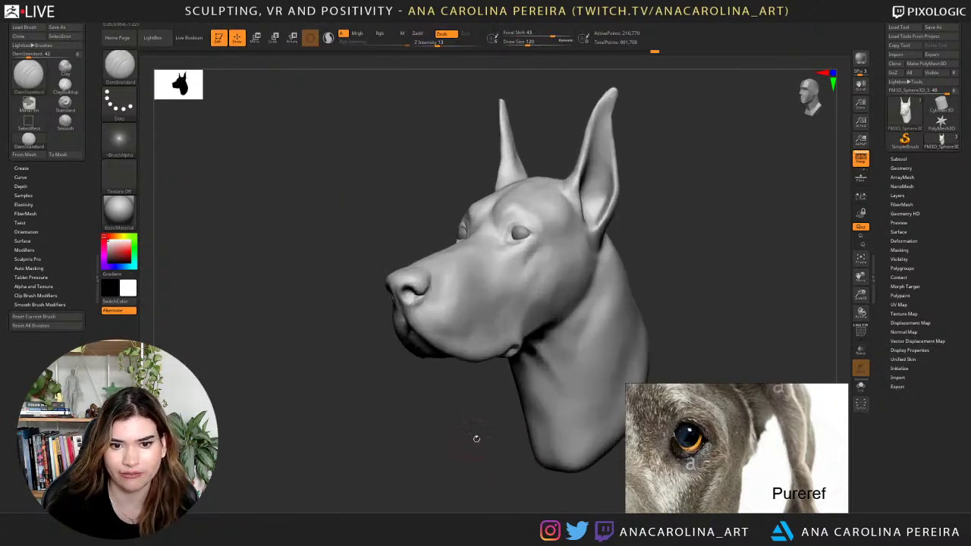
Examine the front and profile reference photos and compare their proportions with the sculpted head.
{"action": "scroll", "coordinate": [762, 439], "scroll_direction": "down", "scroll_amount": 6}
{"action": "scroll", "coordinate": [762, 438], "scroll_direction": "up", "scroll_amount": 1}
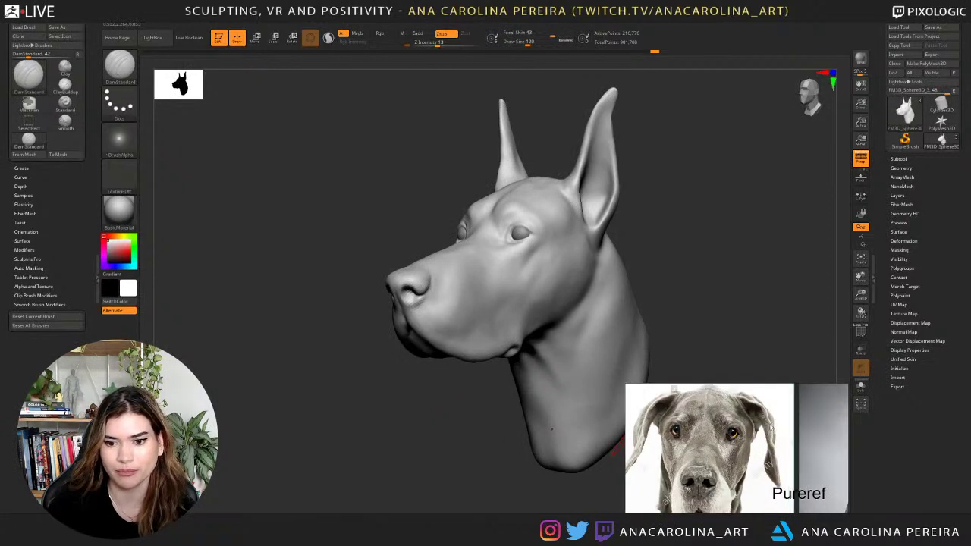
{"action": "scroll", "coordinate": [762, 439], "scroll_direction": "down", "scroll_amount": 2}
{"action": "middle_click_drag", "start_coordinate": [773, 437], "coordinate": [702, 438]}
{"action": "middle_click_drag", "start_coordinate": [773, 438], "coordinate": [616, 451]}
{"action": "scroll", "coordinate": [759, 451], "scroll_direction": "up", "scroll_amount": 4}
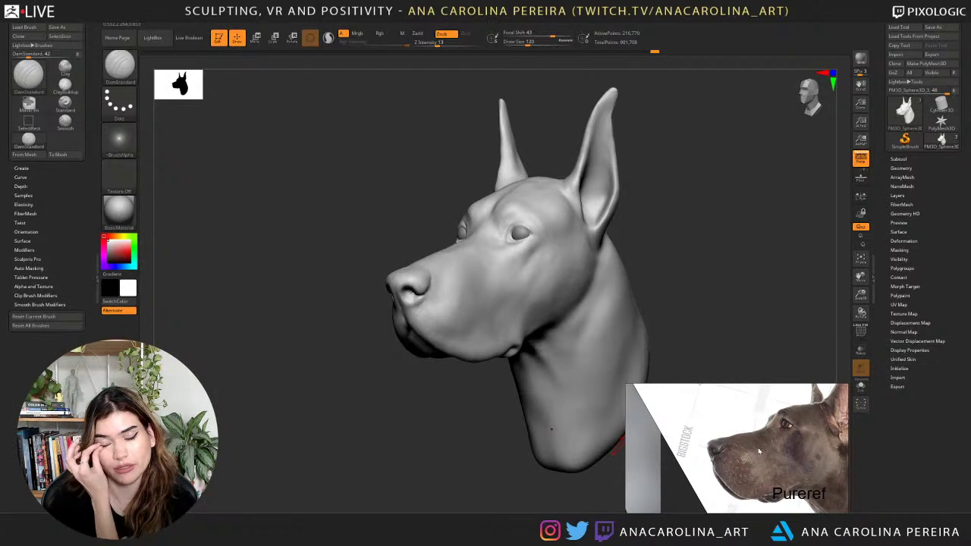
{"action": "scroll", "coordinate": [758, 448], "scroll_direction": "up", "scroll_amount": 1}
{"action": "scroll", "coordinate": [786, 460], "scroll_direction": "up", "scroll_amount": 4}
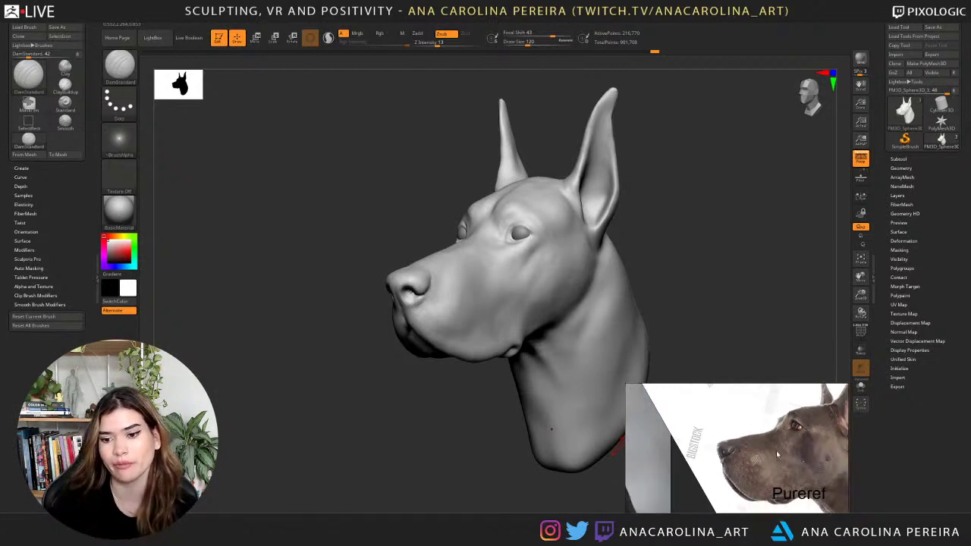
{"action": "left_click_drag", "start_coordinate": [612, 152], "coordinate": [705, 232]}
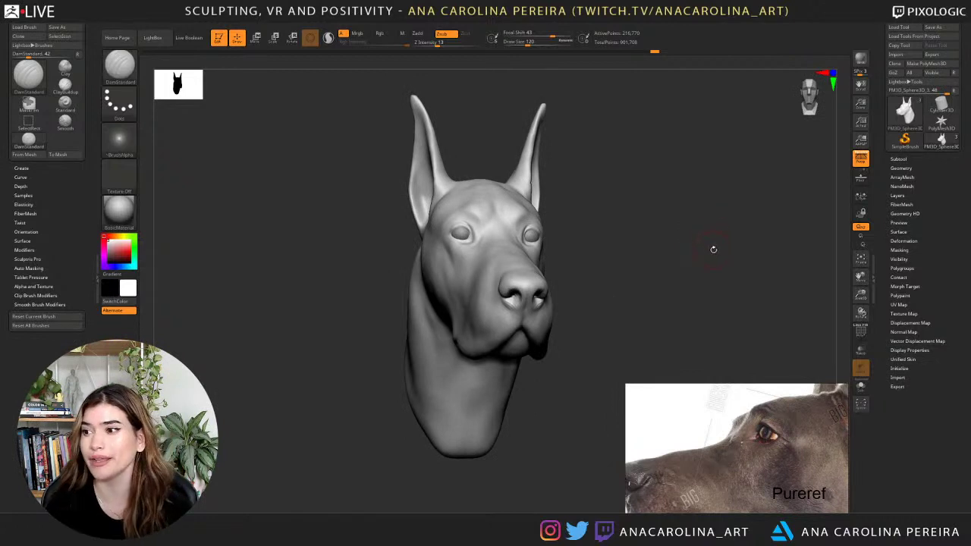
{"action": "mouse_move", "coordinate": [716, 250]}
{"action": "left_mouse_down"}
{"action": "mouse_move", "coordinate": [690, 254]}
{"action": "mouse_move", "coordinate": [692, 237]}
{"action": "left_mouse_up"}
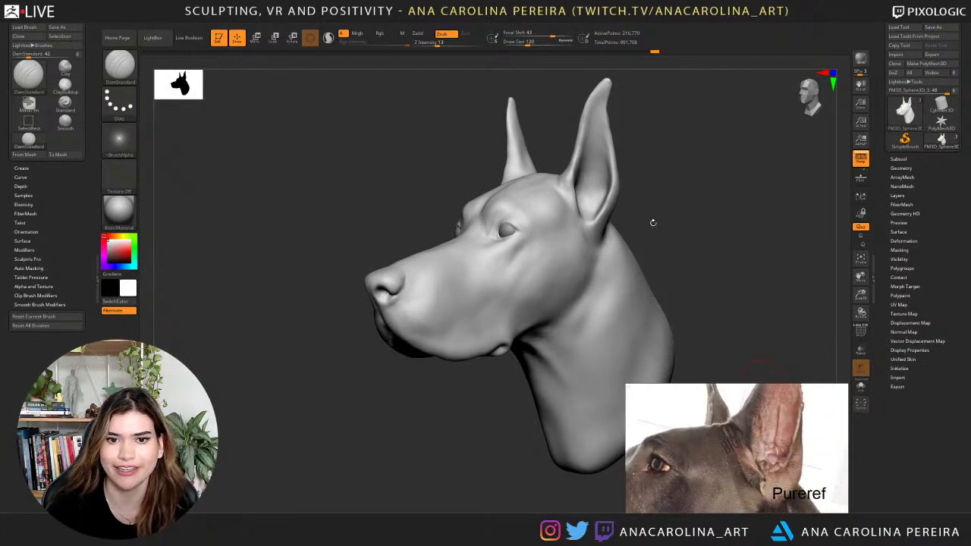
Reduce the DamStandard draw size to 71, carve the crease in front of the ear base and smooth it lightly.
{"action": "left_click_drag", "start_coordinate": [652, 223], "coordinate": [805, 179], "text": "alt"}
{"action": "left_click_drag", "start_coordinate": [844, 128], "coordinate": [707, 364], "text": "alt"}
{"action": "key", "text": "space"}
{"action": "mouse_move", "coordinate": [597, 187]}
{"action": "left_mouse_down"}
{"action": "mouse_move", "coordinate": [588, 183]}
{"action": "mouse_move", "coordinate": [634, 267]}
{"action": "mouse_move", "coordinate": [623, 230]}
{"action": "mouse_move", "coordinate": [633, 250]}
{"action": "left_mouse_up"}
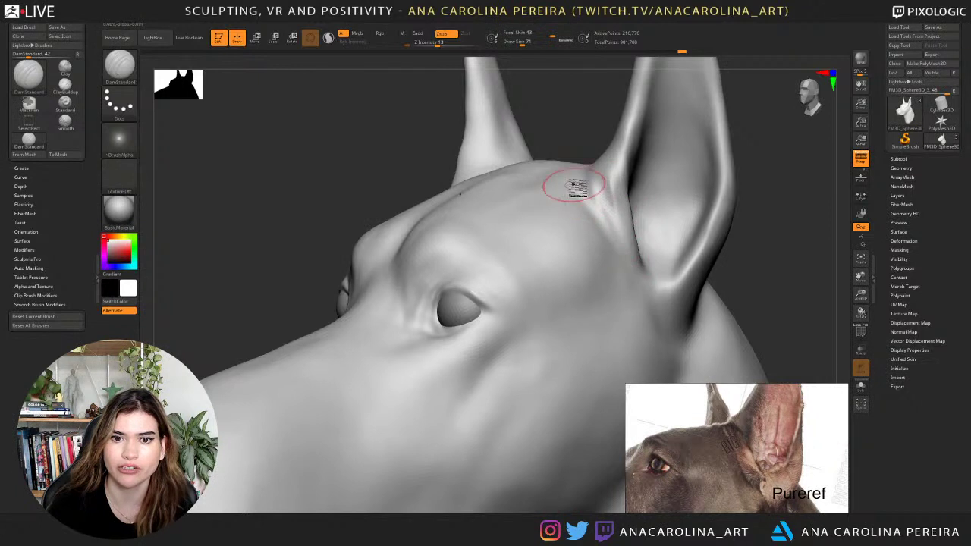
{"action": "left_click_drag", "start_coordinate": [595, 191], "coordinate": [629, 255]}
{"action": "mouse_move", "coordinate": [743, 276]}
{"action": "left_mouse_down", "text": "alt"}
{"action": "mouse_move", "coordinate": [712, 243]}
{"action": "mouse_move", "coordinate": [688, 240]}
{"action": "left_mouse_up", "text": "alt"}
{"action": "mouse_move", "coordinate": [592, 209]}
{"action": "left_mouse_down", "text": "shift"}
{"action": "mouse_move", "coordinate": [598, 193]}
{"action": "mouse_move", "coordinate": [607, 207]}
{"action": "mouse_move", "coordinate": [595, 214]}
{"action": "left_mouse_up", "text": "shift"}
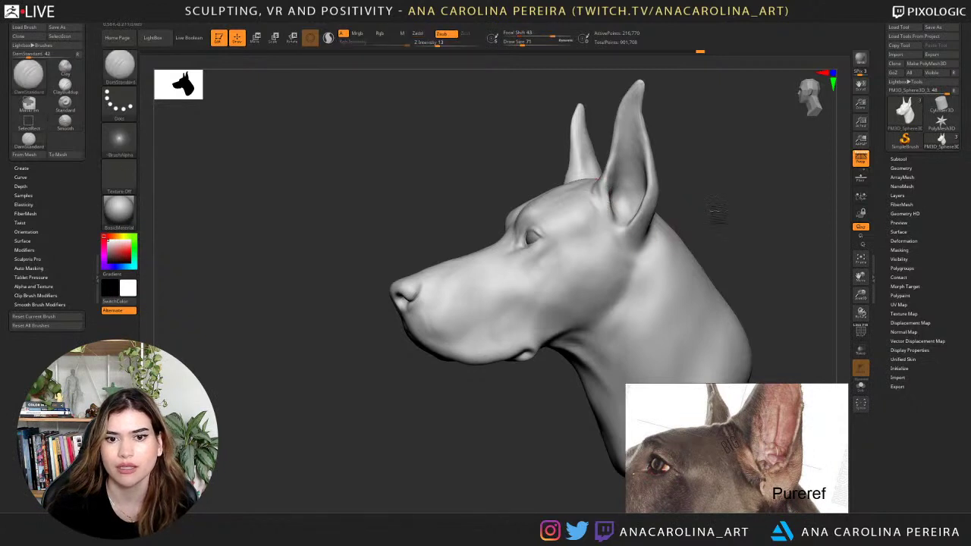
Choose the Move brush at a draw size of 65 and adjust the outer wing of the nostril.
{"action": "mouse_move", "coordinate": [715, 217]}
{"action": "left_mouse_down"}
{"action": "mouse_move", "coordinate": [733, 208]}
{"action": "mouse_move", "coordinate": [699, 187]}
{"action": "left_mouse_up"}
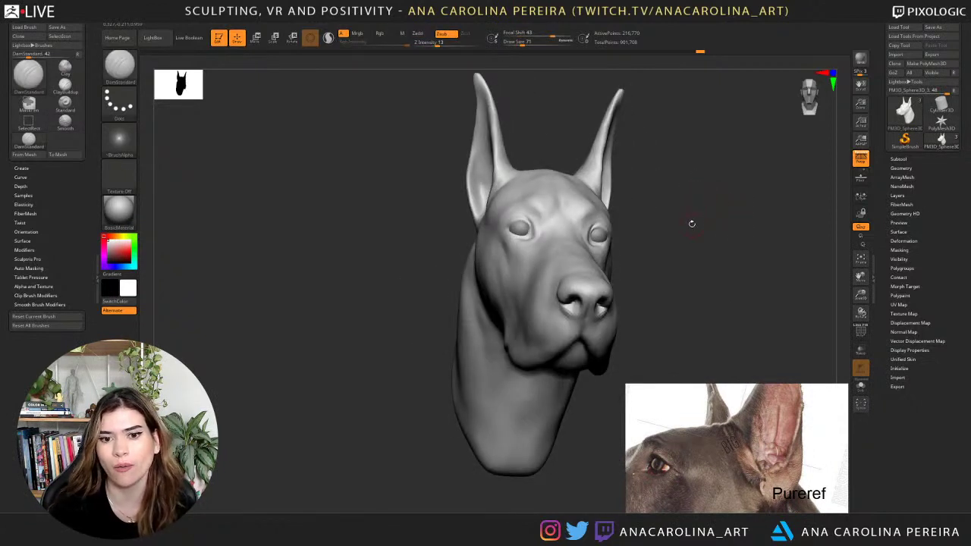
{"action": "left_click_drag", "start_coordinate": [692, 231], "coordinate": [695, 248], "text": "alt"}
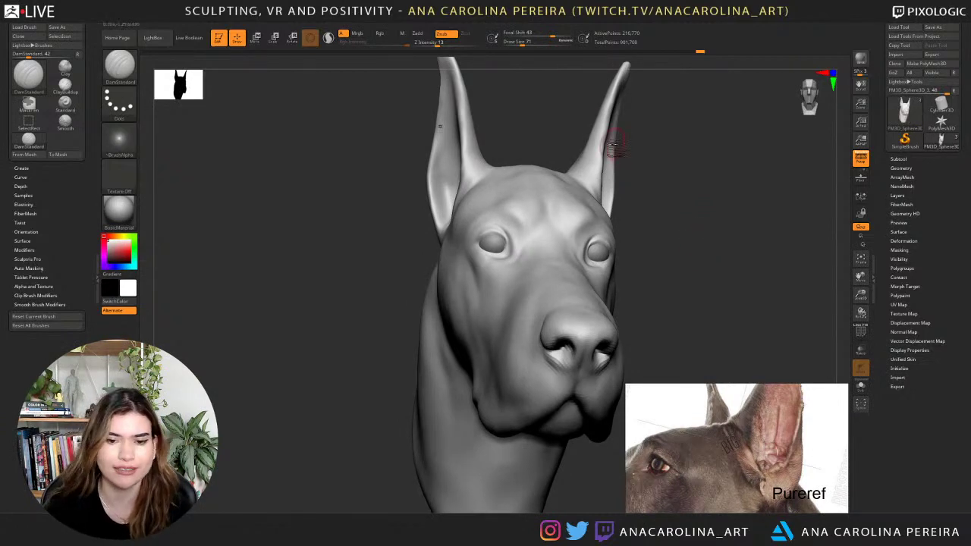
{"action": "mouse_move", "coordinate": [660, 252]}
{"action": "left_mouse_down", "text": "alt"}
{"action": "mouse_move", "coordinate": [657, 239]}
{"action": "mouse_move", "coordinate": [677, 253]}
{"action": "mouse_move", "coordinate": [619, 247]}
{"action": "left_mouse_up", "text": "alt"}
{"action": "key", "text": "b"}
{"action": "key", "text": "m"}
{"action": "key", "text": "v"}
{"action": "key", "text": "s"}
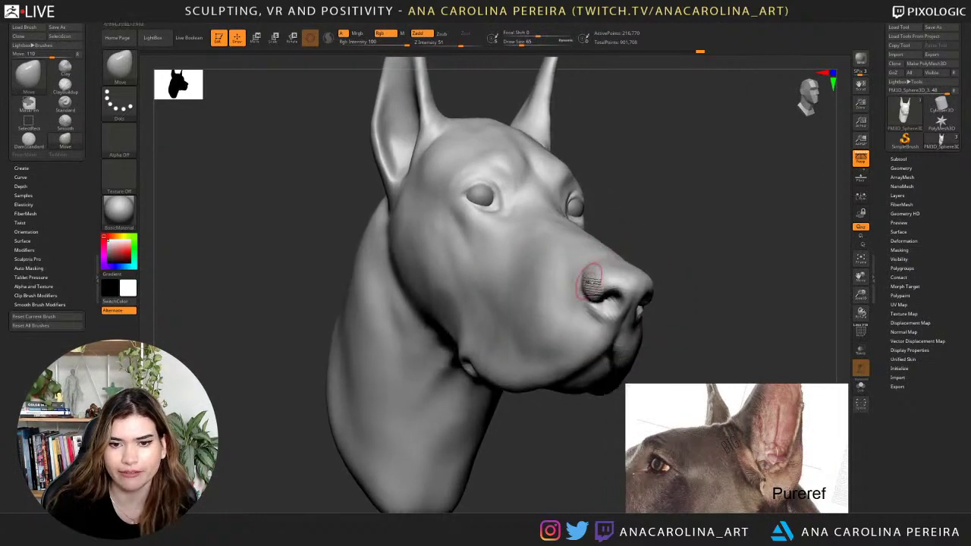
{"action": "left_click_drag", "start_coordinate": [584, 281], "coordinate": [590, 276]}
Examine the head's overall shape from the front and three-quarter views.
{"action": "mouse_move", "coordinate": [645, 231]}
{"action": "left_mouse_down"}
{"action": "mouse_move", "coordinate": [543, 241]}
{"action": "mouse_move", "coordinate": [533, 177]}
{"action": "left_mouse_up"}
{"action": "left_click_drag", "start_coordinate": [537, 228], "coordinate": [465, 187], "text": "alt"}
{"action": "left_click_drag", "start_coordinate": [676, 179], "coordinate": [673, 220], "text": "alt"}
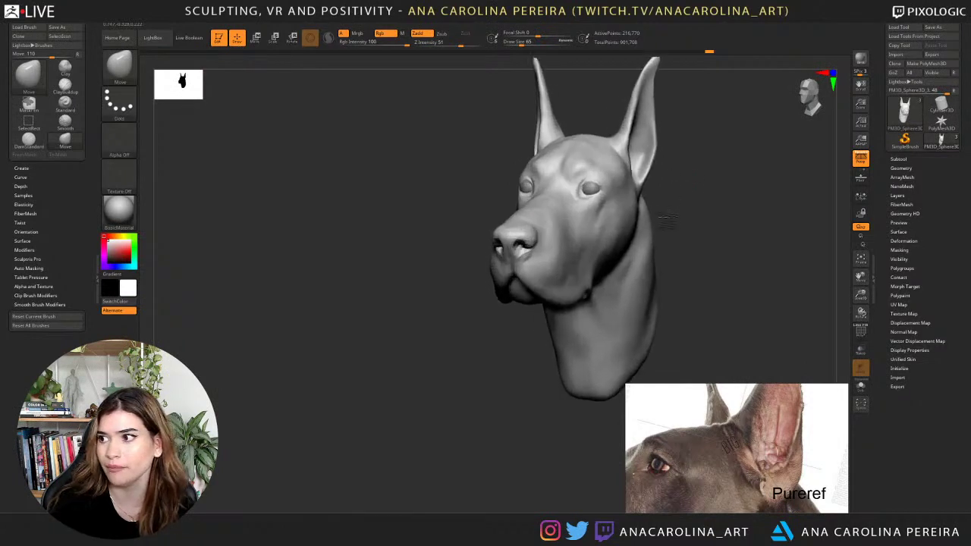
{"action": "left_click_drag", "start_coordinate": [730, 181], "coordinate": [639, 265], "text": "alt"}
{"action": "left_click_drag", "start_coordinate": [655, 224], "coordinate": [657, 260], "text": "alt"}
{"action": "left_click_drag", "start_coordinate": [700, 230], "coordinate": [644, 212]}
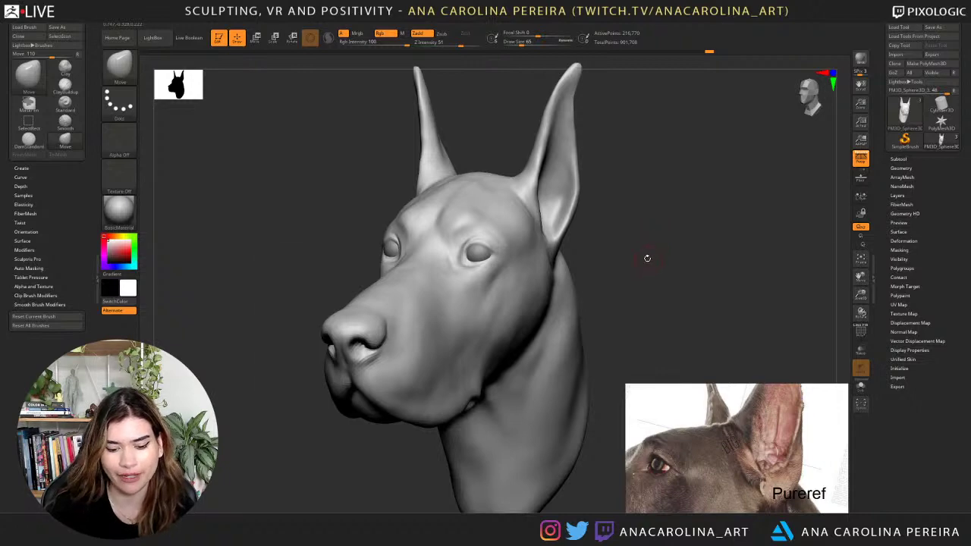
{"action": "key", "text": "b"}
{"action": "key", "text": "c"}
{"action": "key", "text": "b"}
{"action": "key", "text": "space"}
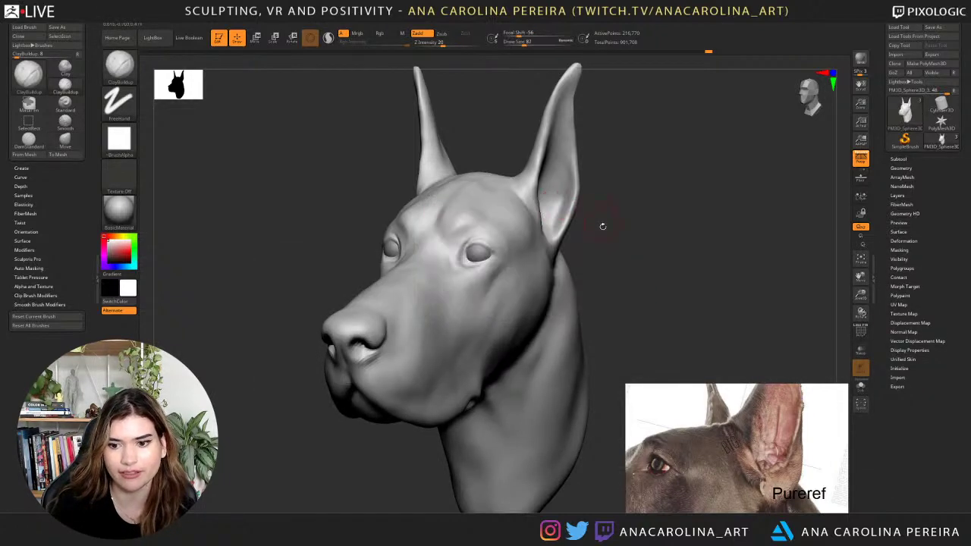
{"action": "mouse_move", "coordinate": [594, 245]}
{"action": "left_mouse_down"}
{"action": "mouse_move", "coordinate": [568, 240]}
{"action": "mouse_move", "coordinate": [584, 212]}
{"action": "mouse_move", "coordinate": [579, 232]}
{"action": "left_mouse_up"}
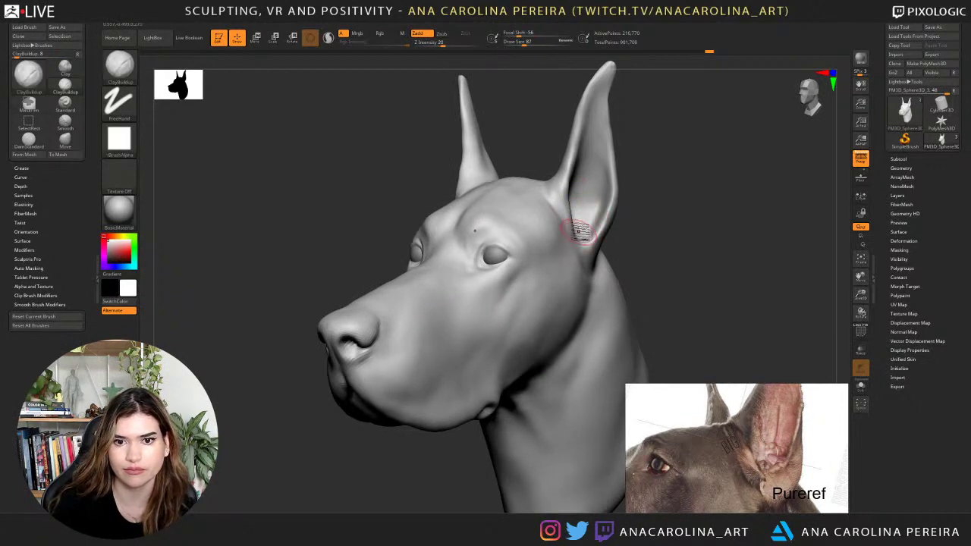
Choose DamStandard at a draw size of 132 and deepen the form inside the base of the ear.
{"action": "key", "text": "b"}
{"action": "key", "text": "d"}
{"action": "key", "text": "s"}
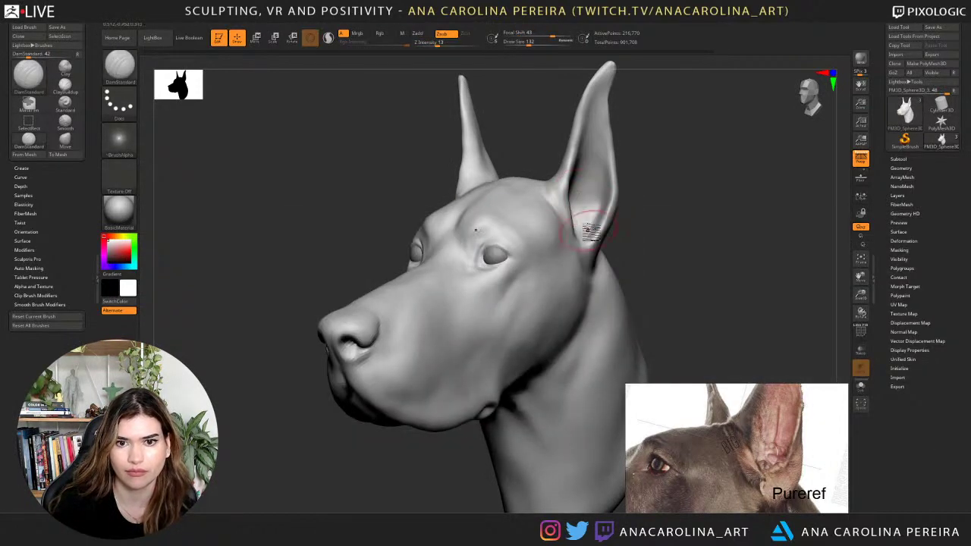
{"action": "mouse_move", "coordinate": [588, 208]}
{"action": "left_mouse_down"}
{"action": "mouse_move", "coordinate": [590, 243]}
{"action": "mouse_move", "coordinate": [601, 209]}
{"action": "mouse_move", "coordinate": [591, 202]}
{"action": "mouse_move", "coordinate": [595, 165]}
{"action": "left_mouse_up"}
{"action": "mouse_move", "coordinate": [599, 222]}
{"action": "right_mouse_down"}
{"action": "mouse_move", "coordinate": [625, 218]}
{"action": "mouse_move", "coordinate": [655, 237]}
{"action": "right_mouse_up"}
Bring up the profile reference photo, deepen the crease between jaw and throat to match, and smooth the upper throat.
{"action": "scroll", "coordinate": [681, 487], "scroll_direction": "down", "scroll_amount": 3}
{"action": "mouse_move", "coordinate": [682, 486]}
{"action": "middle_mouse_down"}
{"action": "mouse_move", "coordinate": [799, 456]}
{"action": "mouse_move", "coordinate": [780, 453]}
{"action": "middle_mouse_up"}
{"action": "mouse_move", "coordinate": [798, 510]}
{"action": "middle_mouse_down"}
{"action": "mouse_move", "coordinate": [782, 487]}
{"action": "mouse_move", "coordinate": [752, 490]}
{"action": "middle_mouse_up"}
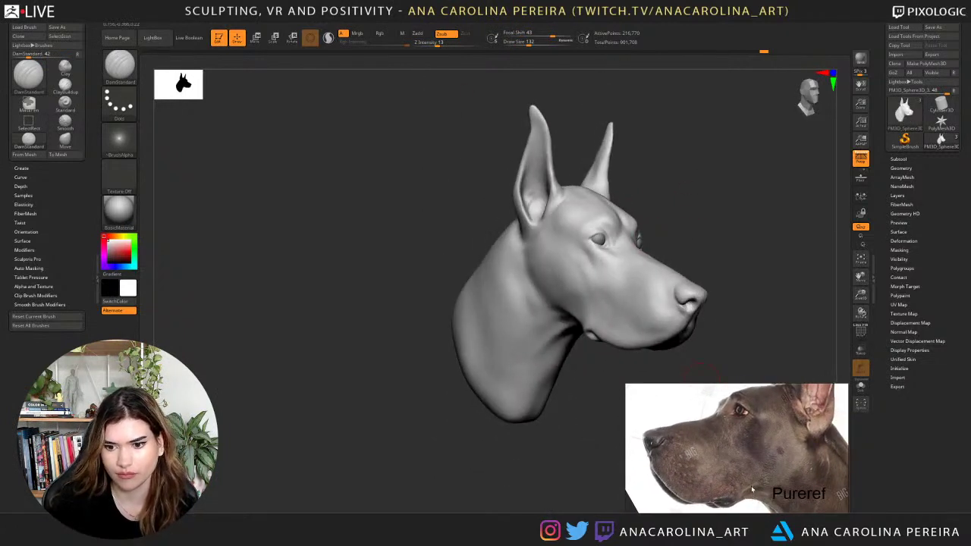
{"action": "right_click_drag", "start_coordinate": [733, 171], "coordinate": [696, 191]}
{"action": "mouse_move", "coordinate": [463, 379]}
{"action": "right_mouse_down", "text": "ctrl"}
{"action": "mouse_move", "coordinate": [453, 425]}
{"action": "mouse_move", "coordinate": [523, 374]}
{"action": "mouse_move", "coordinate": [516, 394]}
{"action": "right_mouse_up", "text": "ctrl"}
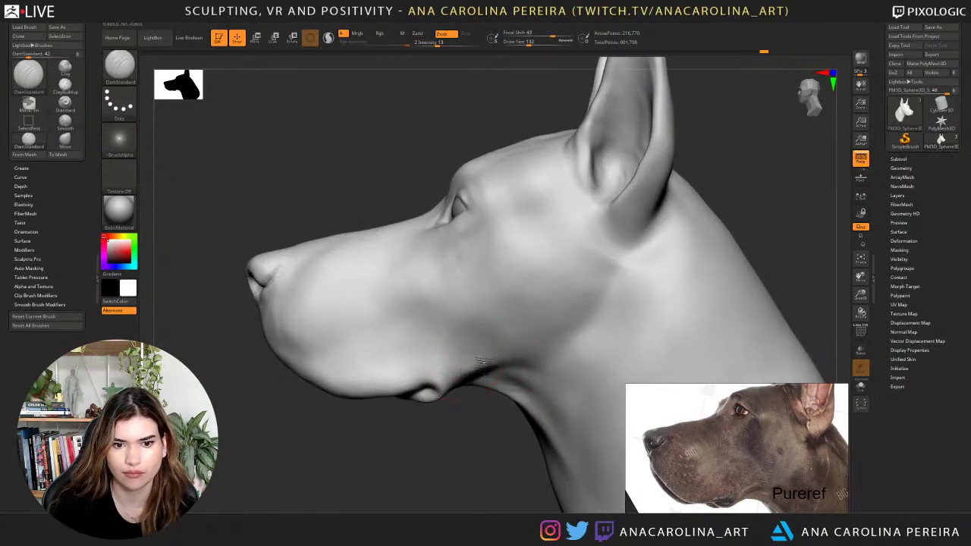
{"action": "mouse_move", "coordinate": [508, 360]}
{"action": "left_mouse_down"}
{"action": "mouse_move", "coordinate": [454, 382]}
{"action": "mouse_move", "coordinate": [474, 378]}
{"action": "left_mouse_up"}
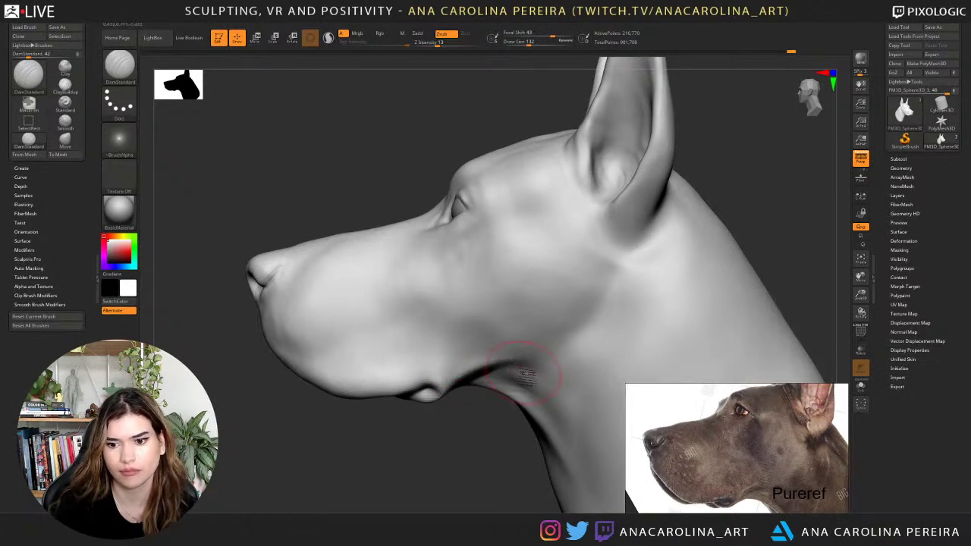
{"action": "left_click_drag", "start_coordinate": [529, 400], "coordinate": [555, 414], "text": "shift"}
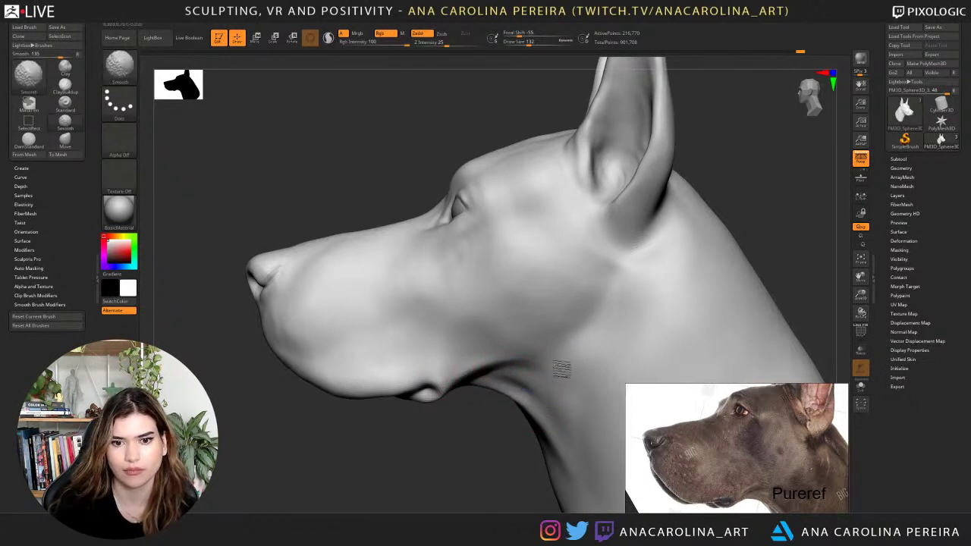
{"action": "mouse_move", "coordinate": [536, 456]}
{"action": "left_mouse_down"}
{"action": "mouse_move", "coordinate": [511, 442]}
{"action": "mouse_move", "coordinate": [506, 401]}
{"action": "mouse_move", "coordinate": [486, 400]}
{"action": "left_mouse_up"}
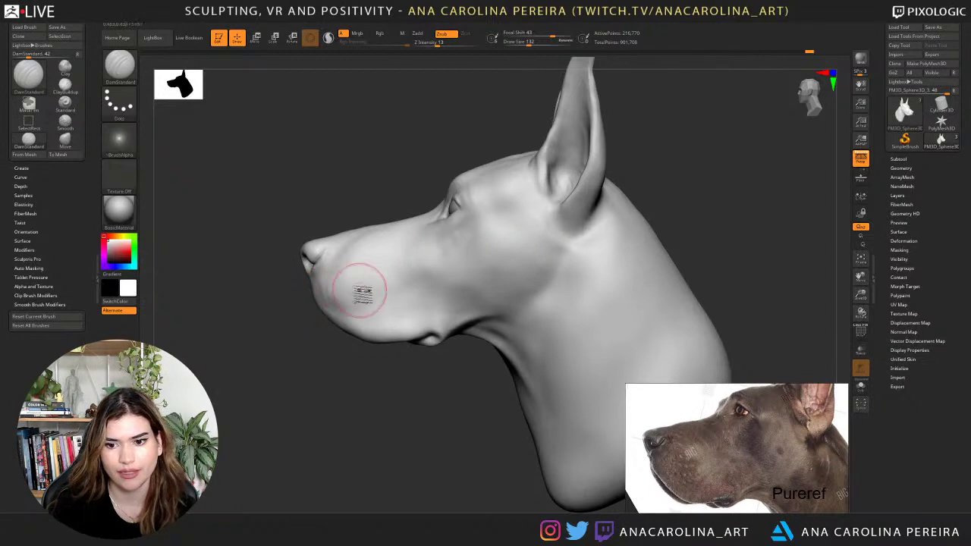
Use the Move brush at a draw size of 46 to reshape the inner eye corner in profile, and enlarge the brush to 71.
{"action": "mouse_move", "coordinate": [369, 372]}
{"action": "left_mouse_down"}
{"action": "mouse_move", "coordinate": [381, 374]}
{"action": "mouse_move", "coordinate": [407, 435]}
{"action": "left_mouse_up"}
{"action": "left_click_drag", "start_coordinate": [330, 85], "coordinate": [356, 206]}
{"action": "key", "text": "b"}
{"action": "key", "text": "m"}
{"action": "key", "text": "v"}
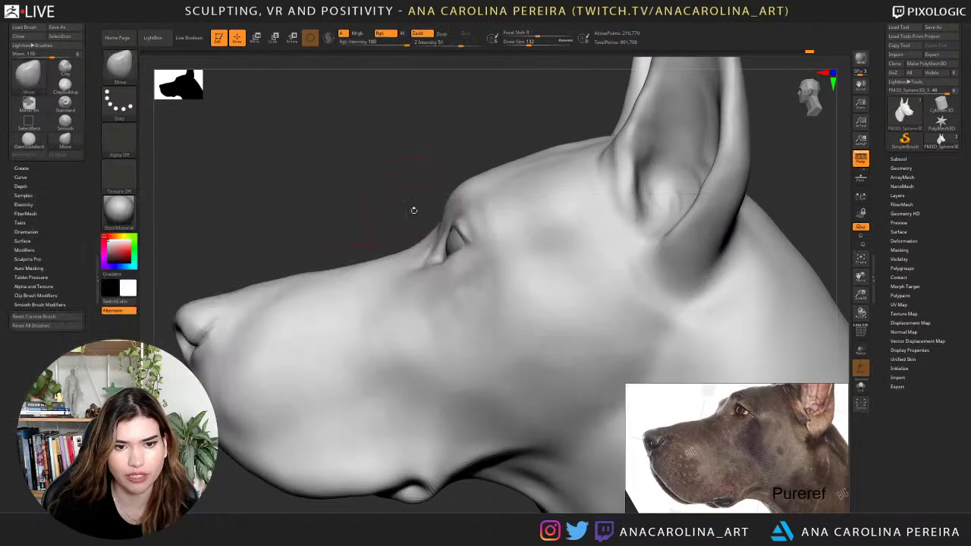
{"action": "key", "text": "space"}
{"action": "left_click_drag", "start_coordinate": [422, 237], "coordinate": [422, 237]}
{"action": "key", "text": "space"}
{"action": "left_click", "coordinate": [438, 253]}
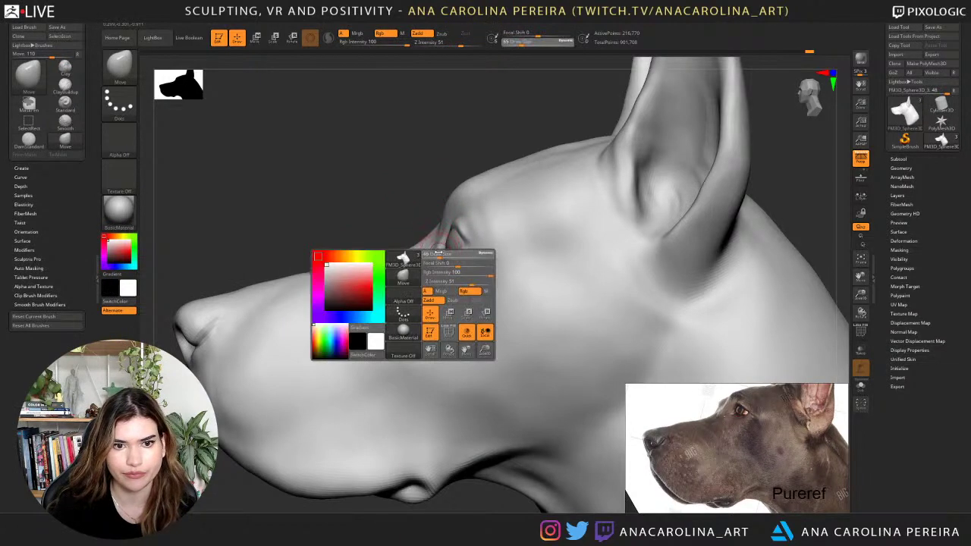
{"action": "left_click_drag", "start_coordinate": [411, 199], "coordinate": [457, 262]}
{"action": "left_click_drag", "start_coordinate": [419, 192], "coordinate": [410, 215]}
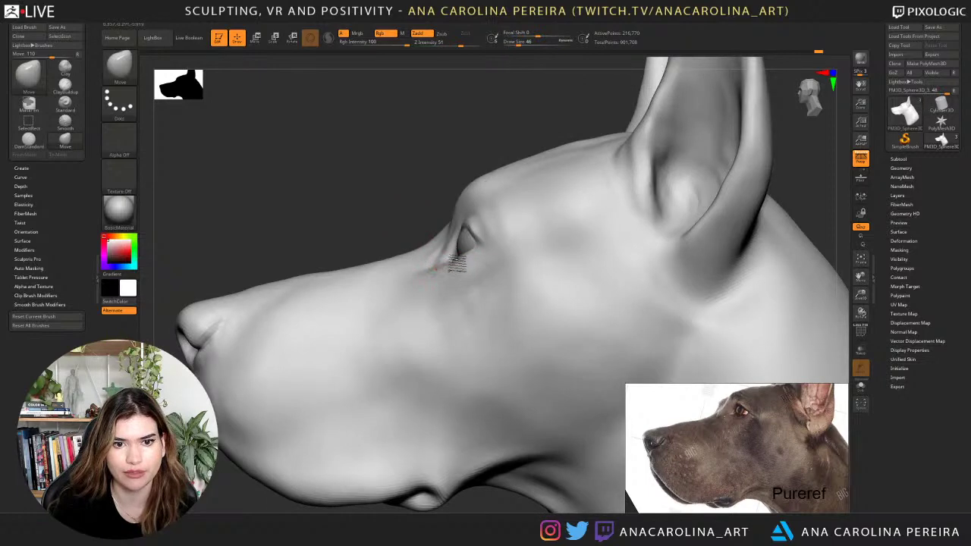
{"action": "left_click_drag", "start_coordinate": [457, 261], "coordinate": [459, 264]}
{"action": "key", "text": "space"}
{"action": "left_click", "coordinate": [450, 266]}
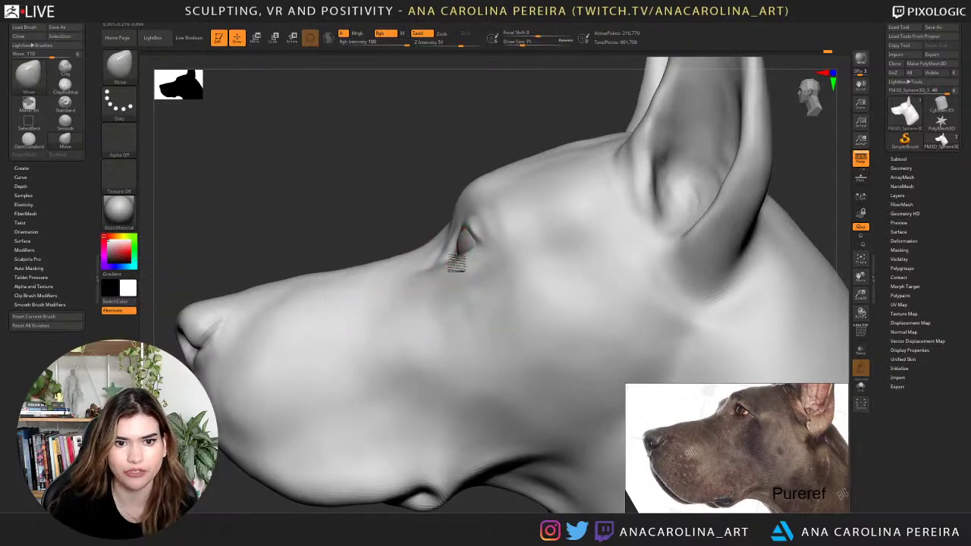
Examine the head from both sides and the front, returning to ZBrush from the artwork picture.
{"action": "left_click_drag", "start_coordinate": [402, 203], "coordinate": [487, 182], "text": "alt"}
{"action": "left_click_drag", "start_coordinate": [528, 212], "coordinate": [552, 226]}
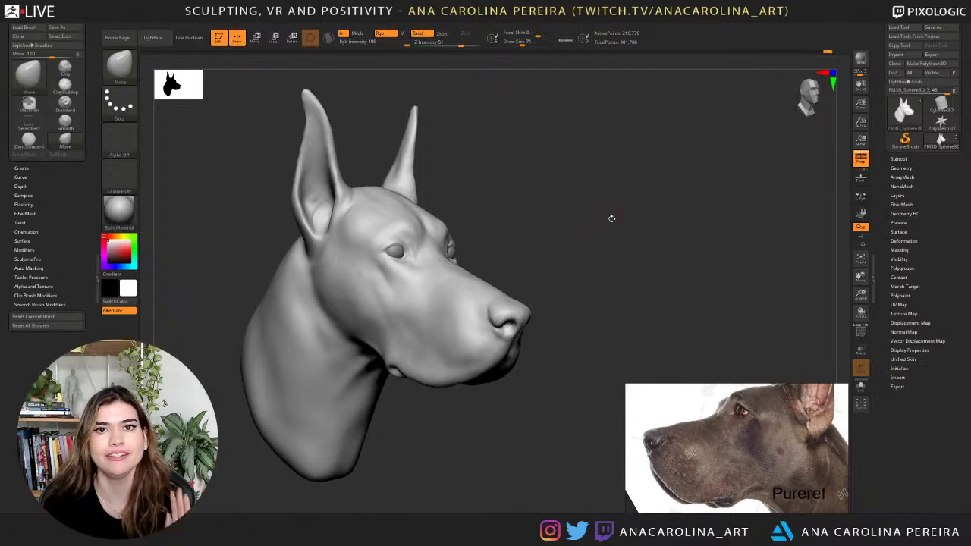
{"action": "left_click_drag", "start_coordinate": [609, 220], "coordinate": [596, 230]}
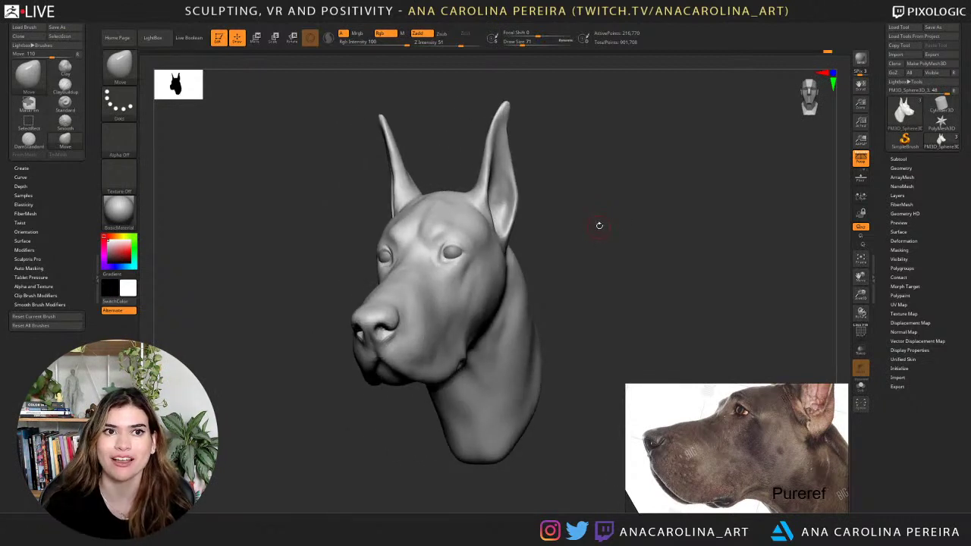
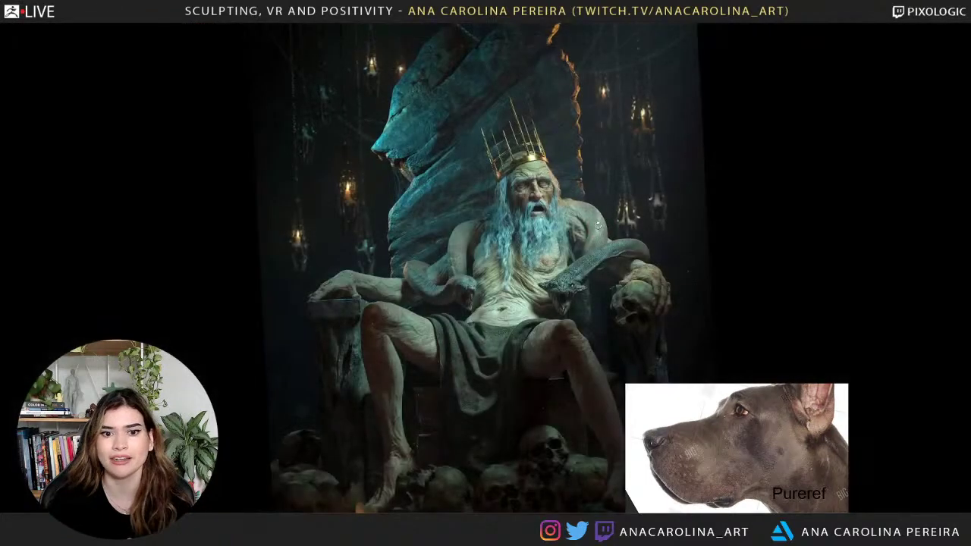
{"action": "key", "text": "alt+Tab"}
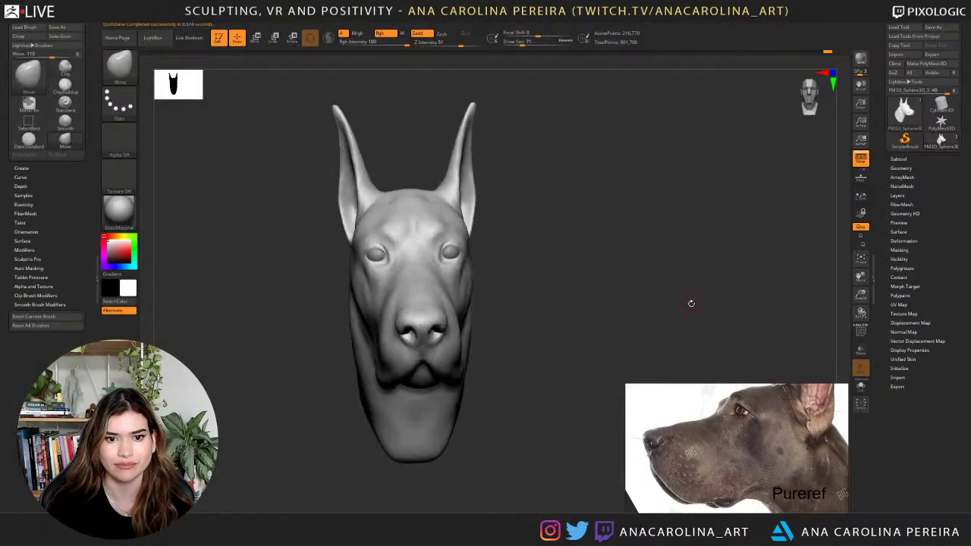
{"action": "left_click_drag", "start_coordinate": [690, 302], "coordinate": [665, 300]}
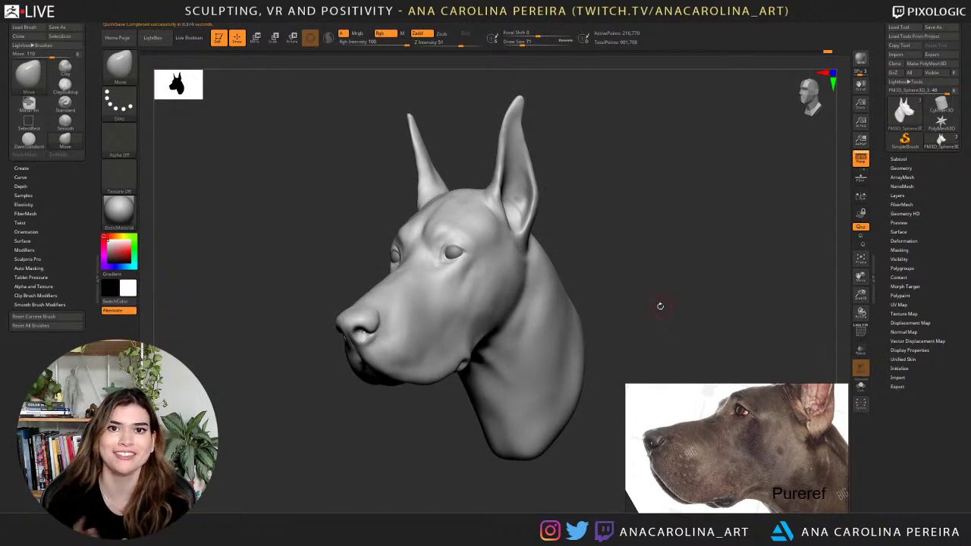
{"action": "mouse_move", "coordinate": [647, 317]}
{"action": "left_mouse_down"}
{"action": "mouse_move", "coordinate": [652, 329]}
{"action": "mouse_move", "coordinate": [657, 293]}
{"action": "mouse_move", "coordinate": [640, 278]}
{"action": "mouse_move", "coordinate": [650, 271]}
{"action": "left_mouse_up"}
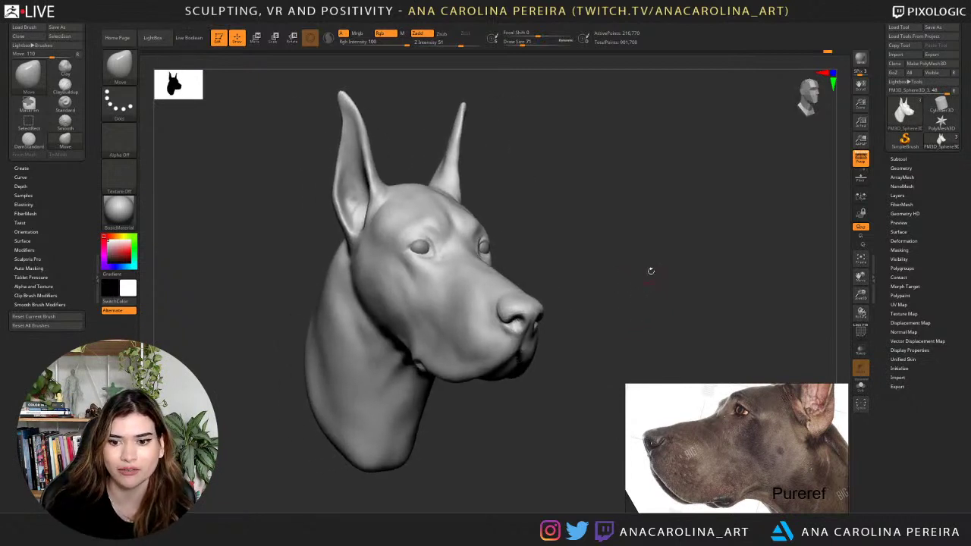
Select the eyeballs subtool and fill it with white and the ToyPlastic material, with Mrgb on and Zadd off.
{"action": "left_click", "coordinate": [417, 247], "text": "alt"}
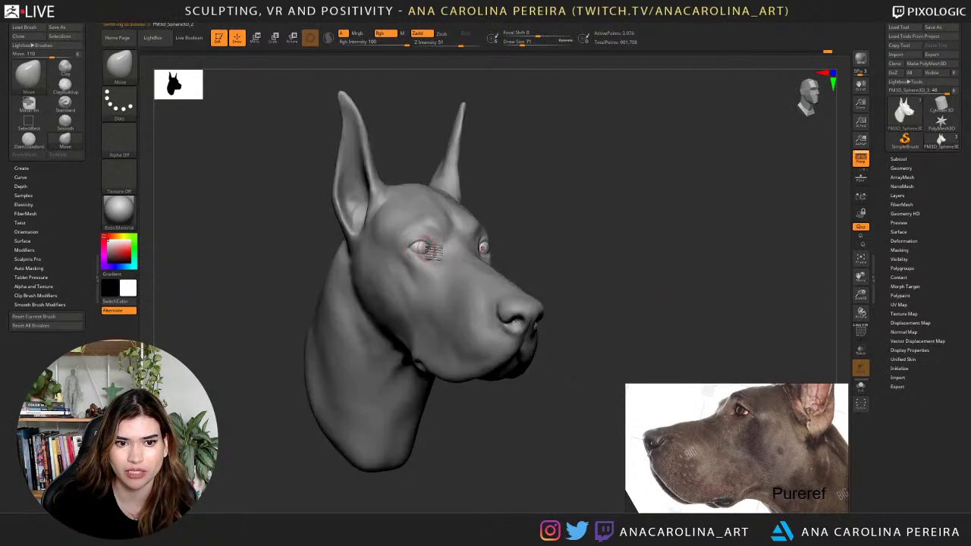
{"action": "left_click", "coordinate": [119, 205]}
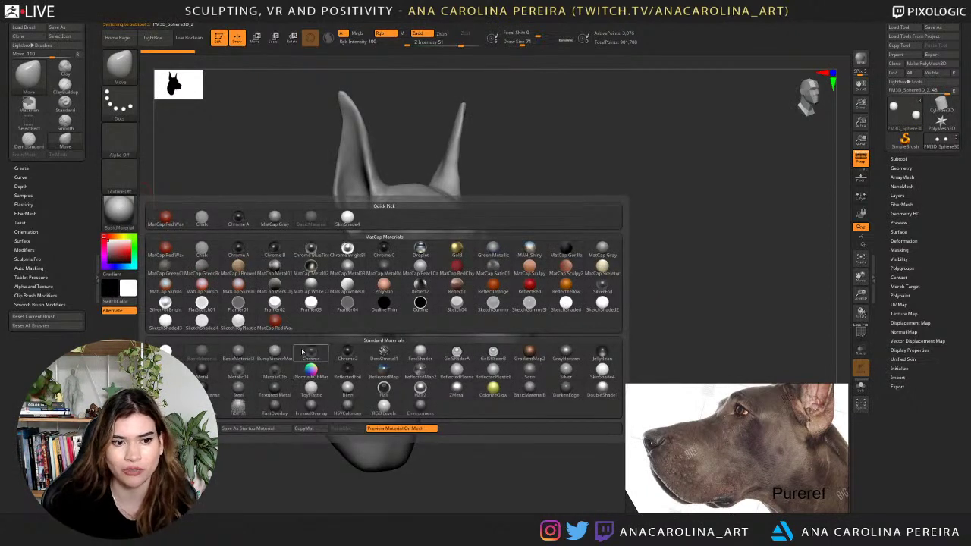
{"action": "mouse_move", "coordinate": [294, 364]}
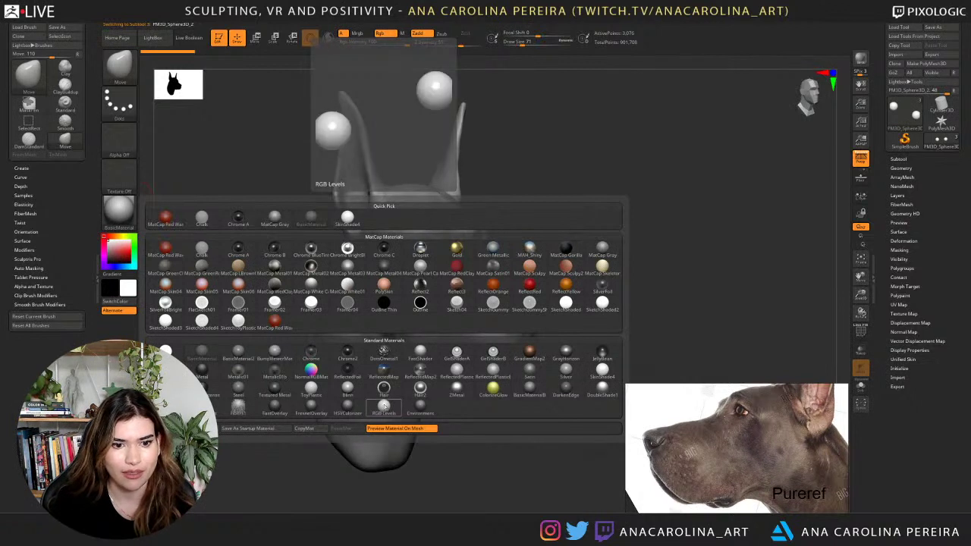
{"action": "left_click", "coordinate": [312, 391]}
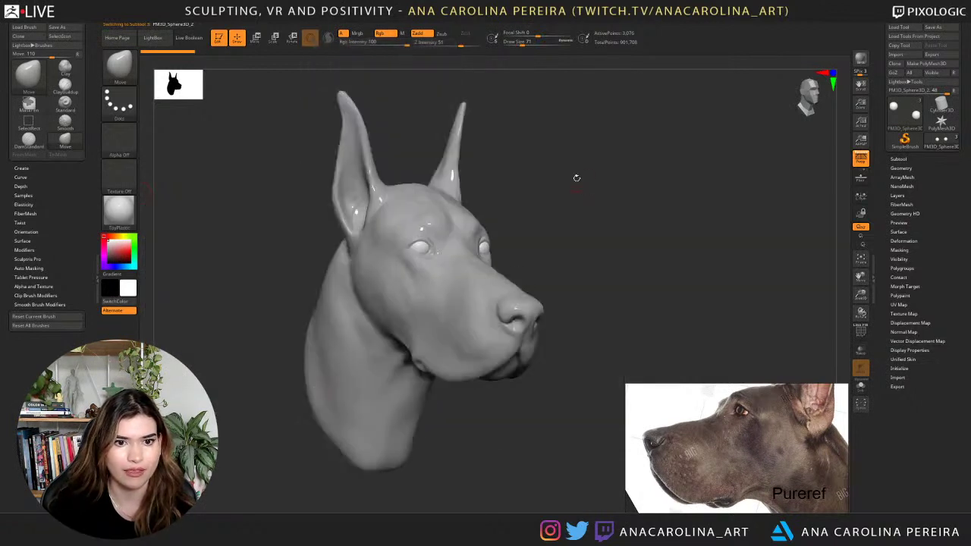
{"action": "left_click_drag", "start_coordinate": [555, 154], "coordinate": [463, 144]}
{"action": "key", "text": "space"}
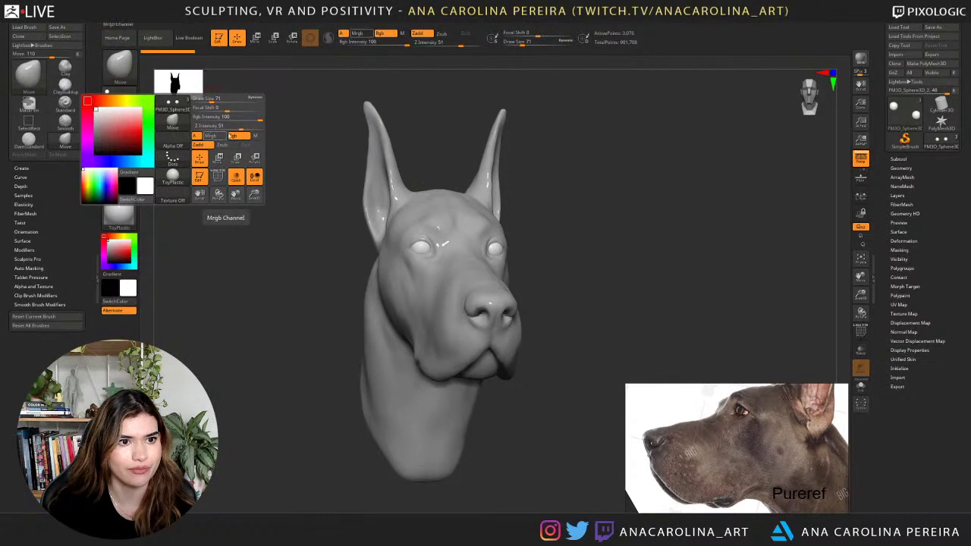
{"action": "left_click", "coordinate": [211, 136]}
{"action": "left_click", "coordinate": [199, 144]}
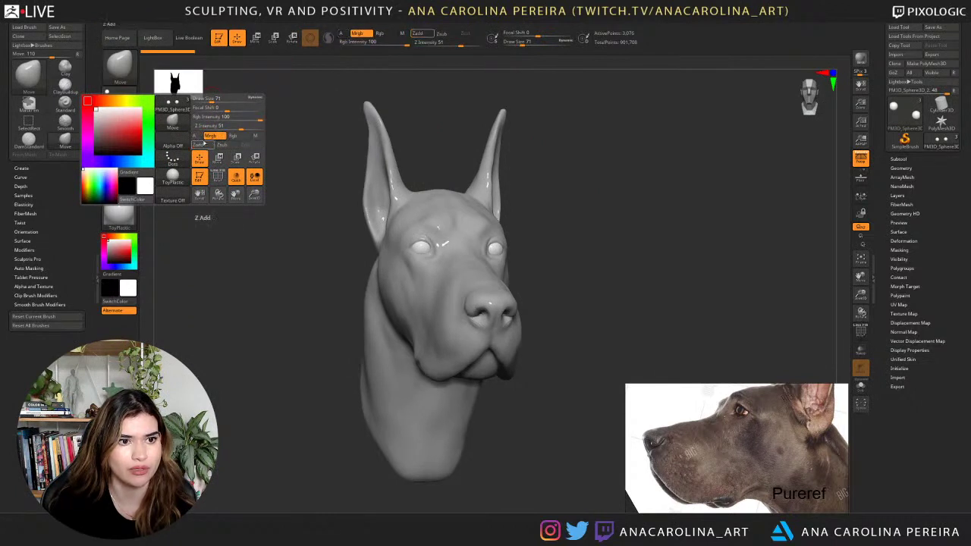
{"action": "left_click", "coordinate": [154, 20]}
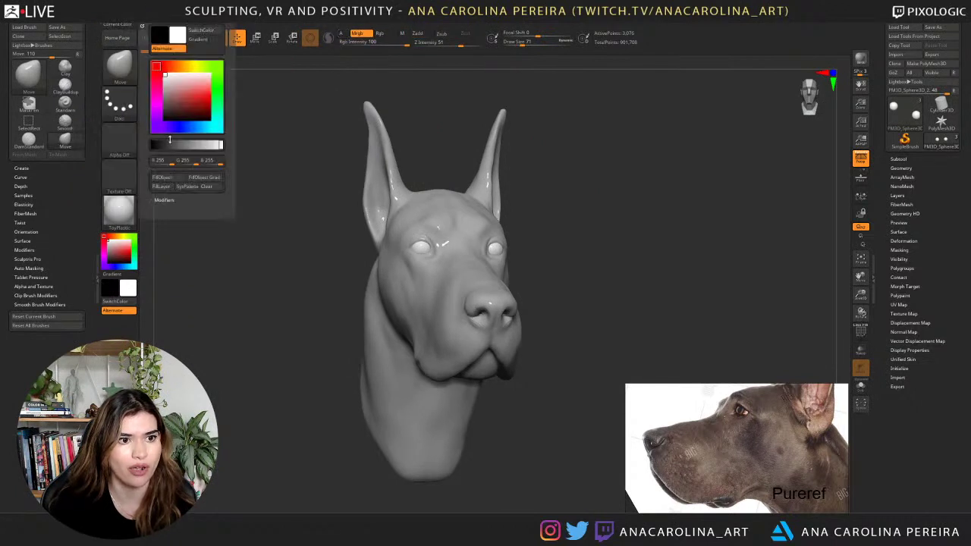
{"action": "left_click", "coordinate": [172, 179]}
Make the head the active subtool again and set its material to BasicMaterial.
{"action": "left_click", "coordinate": [460, 224], "text": "alt"}
{"action": "left_click", "coordinate": [119, 212]}
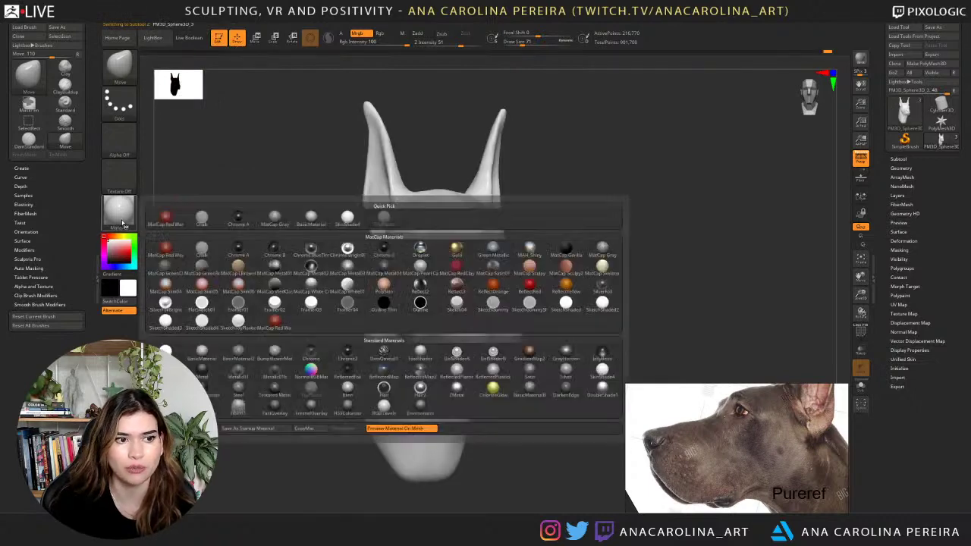
{"action": "left_click", "coordinate": [285, 307]}
{"action": "left_click", "coordinate": [118, 211]}
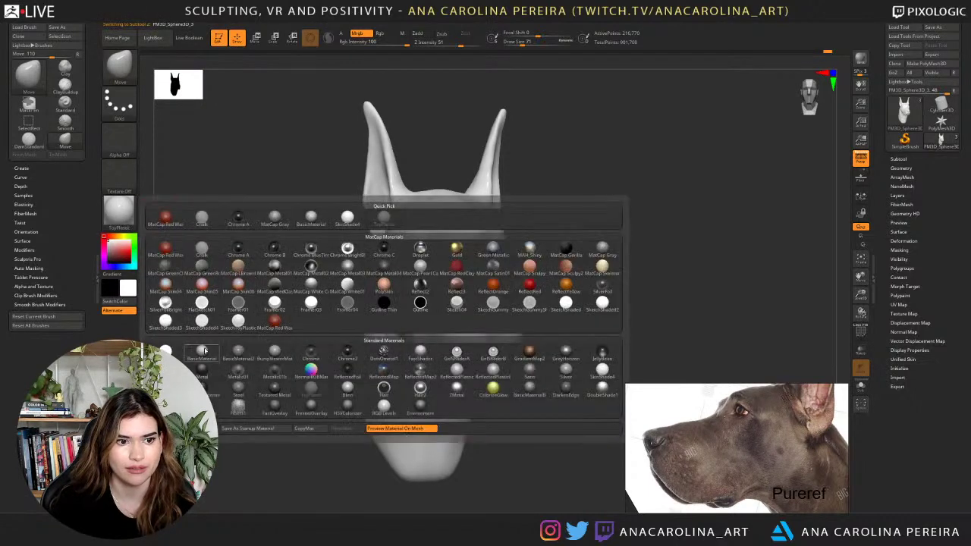
{"action": "left_click", "coordinate": [205, 353]}
{"action": "left_click_drag", "start_coordinate": [622, 281], "coordinate": [591, 299]}
{"action": "left_click_drag", "start_coordinate": [633, 238], "coordinate": [635, 212], "text": "alt"}
{"action": "left_click_drag", "start_coordinate": [632, 229], "coordinate": [686, 225]}
{"action": "left_click_drag", "start_coordinate": [613, 208], "coordinate": [623, 260], "text": "alt"}
{"action": "left_click_drag", "start_coordinate": [774, 220], "coordinate": [715, 232]}
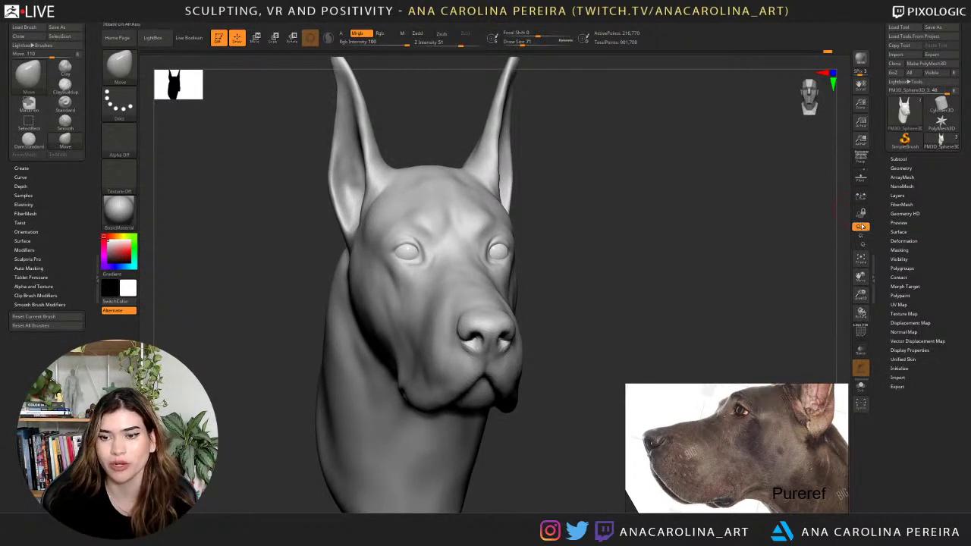
Build up the area just below the nostrils with the ClayBuildup brush at a draw size of 56.
{"action": "left_click_drag", "start_coordinate": [631, 157], "coordinate": [636, 162]}
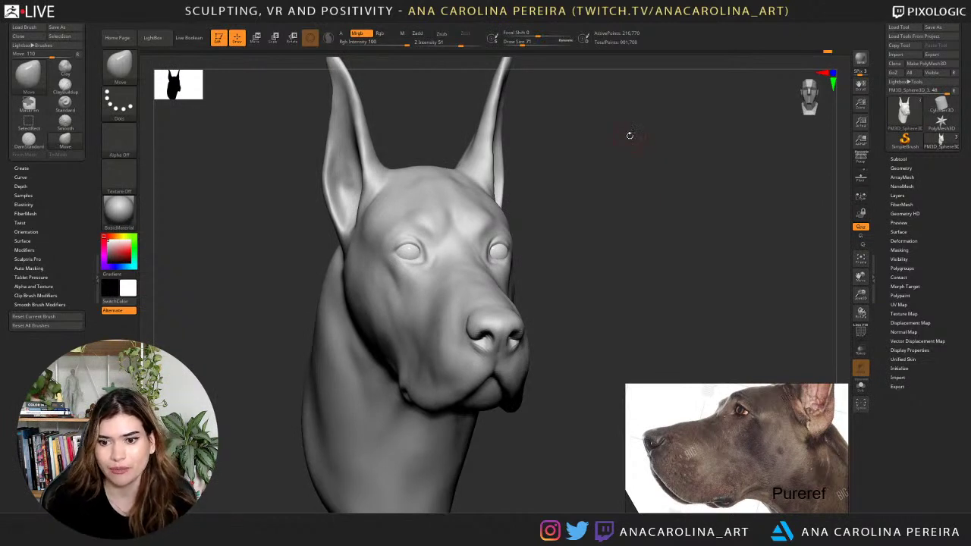
{"action": "left_click_drag", "start_coordinate": [690, 193], "coordinate": [659, 189]}
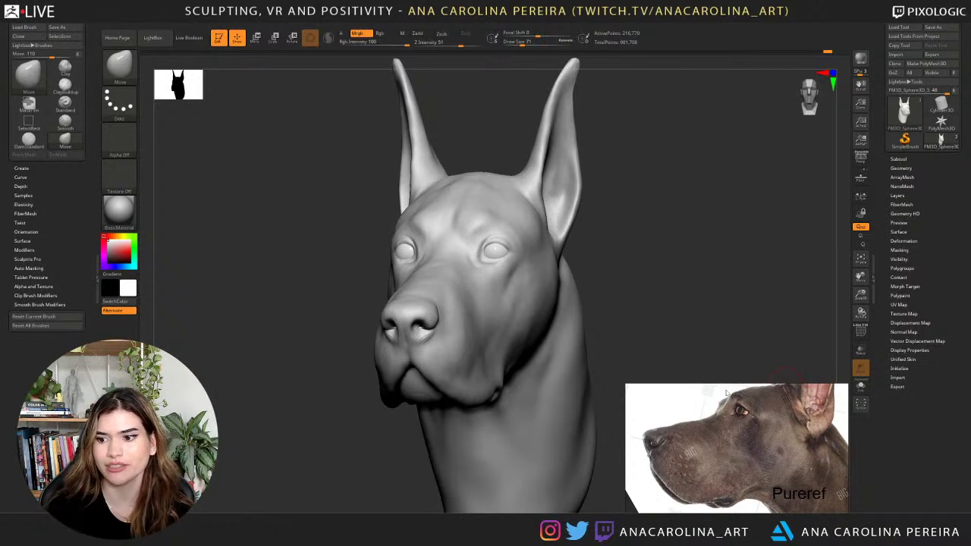
{"action": "left_click_drag", "start_coordinate": [752, 301], "coordinate": [739, 299]}
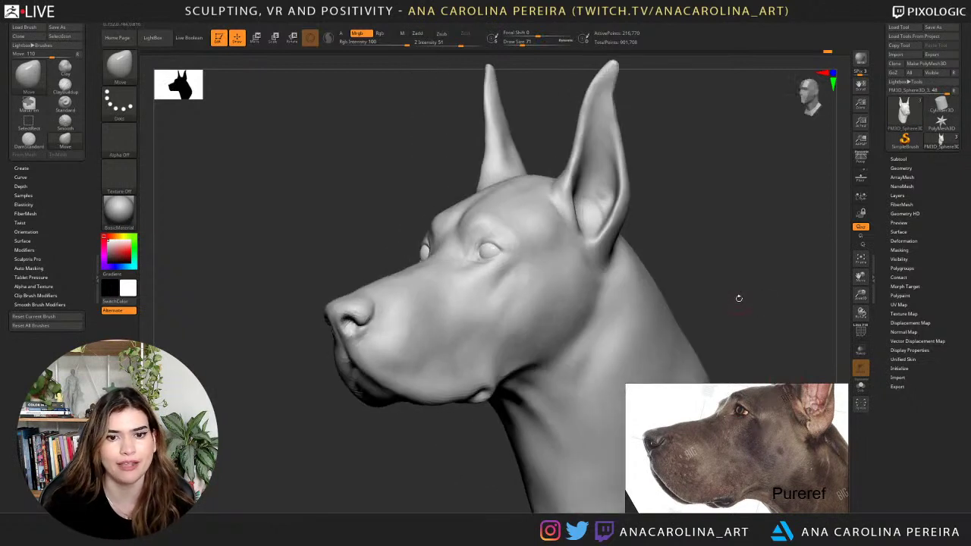
{"action": "mouse_move", "coordinate": [333, 437]}
{"action": "left_mouse_down"}
{"action": "mouse_move", "coordinate": [585, 369]}
{"action": "mouse_move", "coordinate": [582, 353]}
{"action": "mouse_move", "coordinate": [488, 308]}
{"action": "left_mouse_up"}
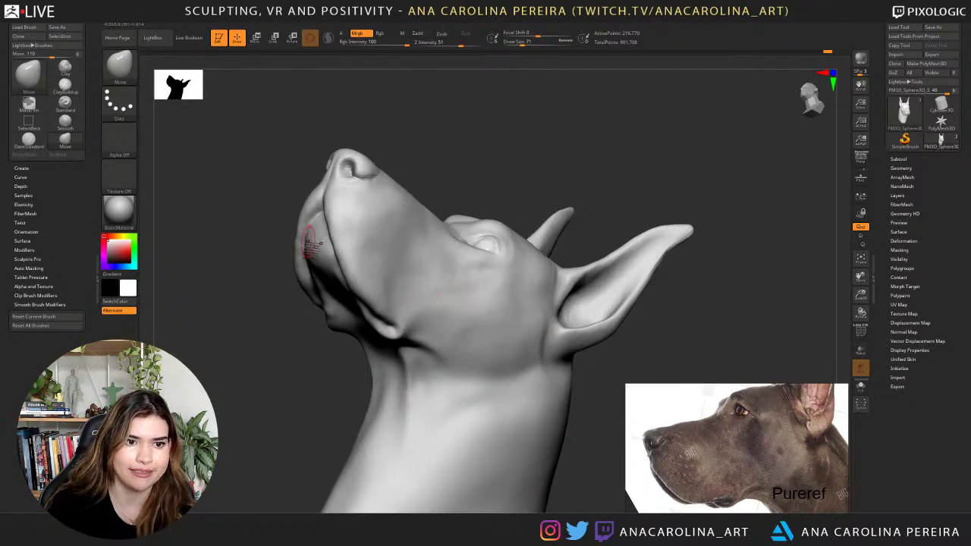
{"action": "mouse_move", "coordinate": [311, 243]}
{"action": "left_mouse_down"}
{"action": "mouse_move", "coordinate": [331, 258]}
{"action": "mouse_move", "coordinate": [568, 177]}
{"action": "mouse_move", "coordinate": [610, 245]}
{"action": "mouse_move", "coordinate": [668, 252]}
{"action": "mouse_move", "coordinate": [668, 310]}
{"action": "mouse_move", "coordinate": [644, 327]}
{"action": "mouse_move", "coordinate": [689, 368]}
{"action": "mouse_move", "coordinate": [623, 342]}
{"action": "left_mouse_up"}
{"action": "key", "text": "b"}
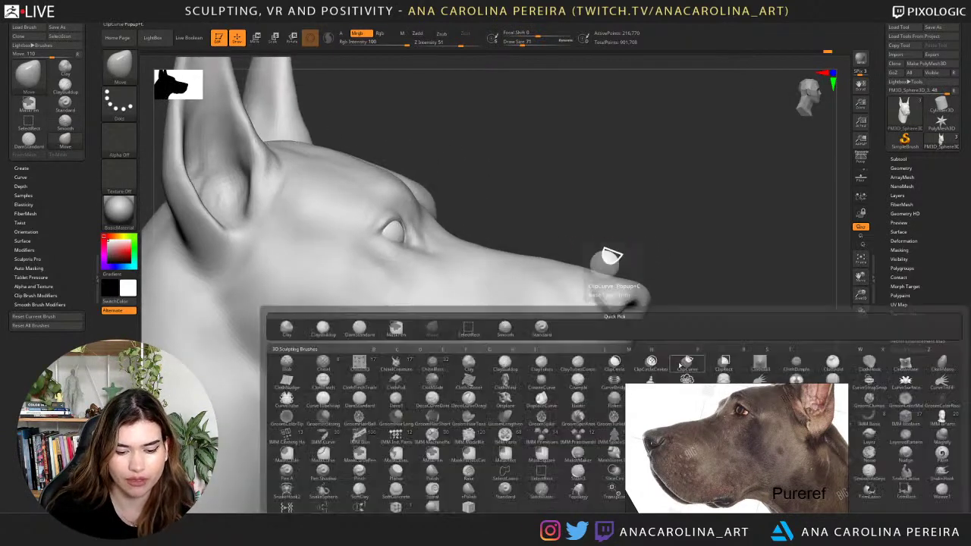
{"action": "key", "text": "c"}
{"action": "key", "text": "b"}
{"action": "left_click_drag", "start_coordinate": [680, 353], "coordinate": [655, 355]}
{"action": "mouse_move", "coordinate": [568, 312]}
{"action": "left_mouse_down"}
{"action": "mouse_move", "coordinate": [580, 322]}
{"action": "mouse_move", "coordinate": [578, 307]}
{"action": "mouse_move", "coordinate": [569, 314]}
{"action": "left_mouse_up"}
{"action": "key", "text": "space"}
{"action": "left_click_drag", "start_coordinate": [626, 326], "coordinate": [600, 326]}
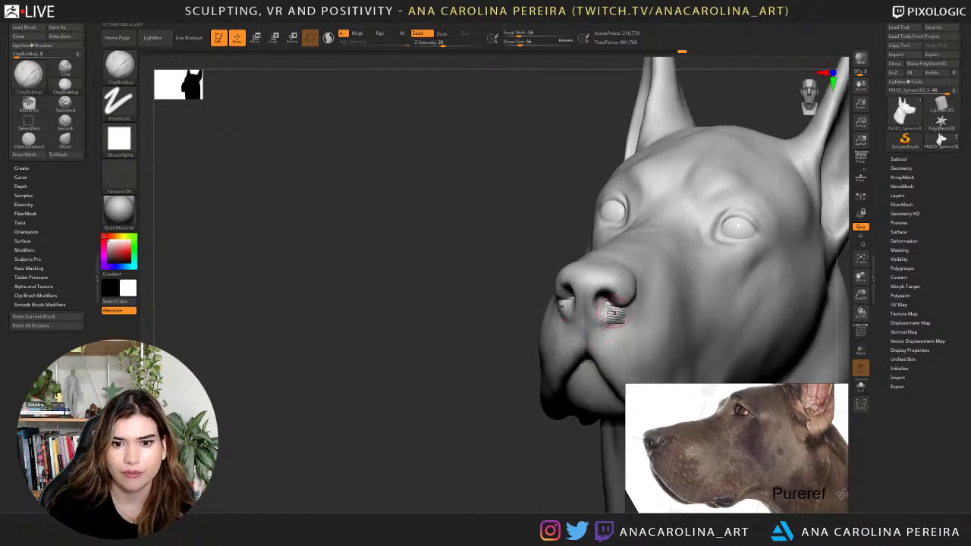
Examine the whole head in three-quarter and front views, checking the muzzle, jowls and ears.
{"action": "left_click_drag", "start_coordinate": [537, 408], "coordinate": [562, 403], "text": "alt"}
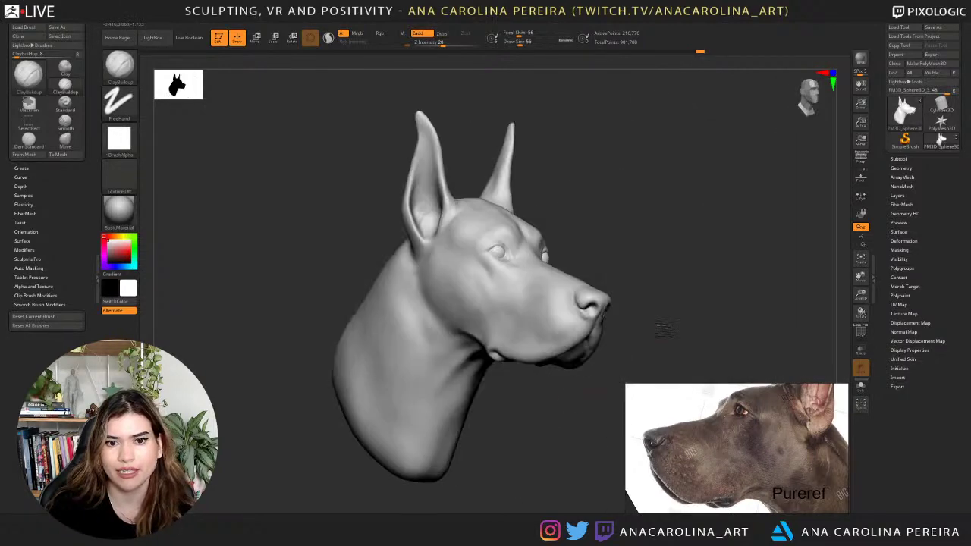
{"action": "mouse_move", "coordinate": [664, 326]}
{"action": "left_mouse_down", "text": "alt"}
{"action": "mouse_move", "coordinate": [599, 334]}
{"action": "mouse_move", "coordinate": [639, 321]}
{"action": "mouse_move", "coordinate": [663, 222]}
{"action": "mouse_move", "coordinate": [737, 191]}
{"action": "mouse_move", "coordinate": [706, 195]}
{"action": "left_mouse_up", "text": "alt"}
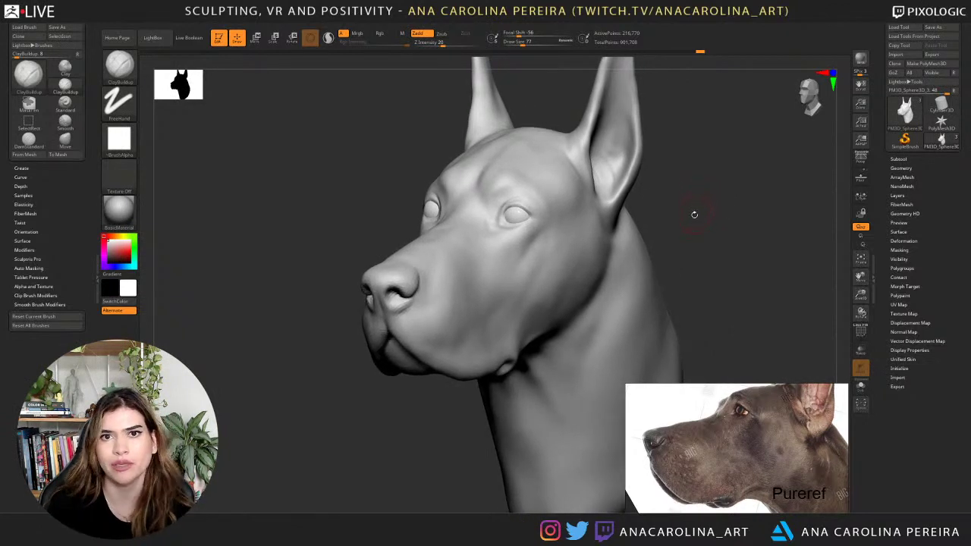
{"action": "key", "text": "shift"}
{"action": "mouse_move", "coordinate": [683, 218]}
{"action": "left_mouse_down"}
{"action": "mouse_move", "coordinate": [579, 217]}
{"action": "mouse_move", "coordinate": [572, 206]}
{"action": "left_mouse_up"}
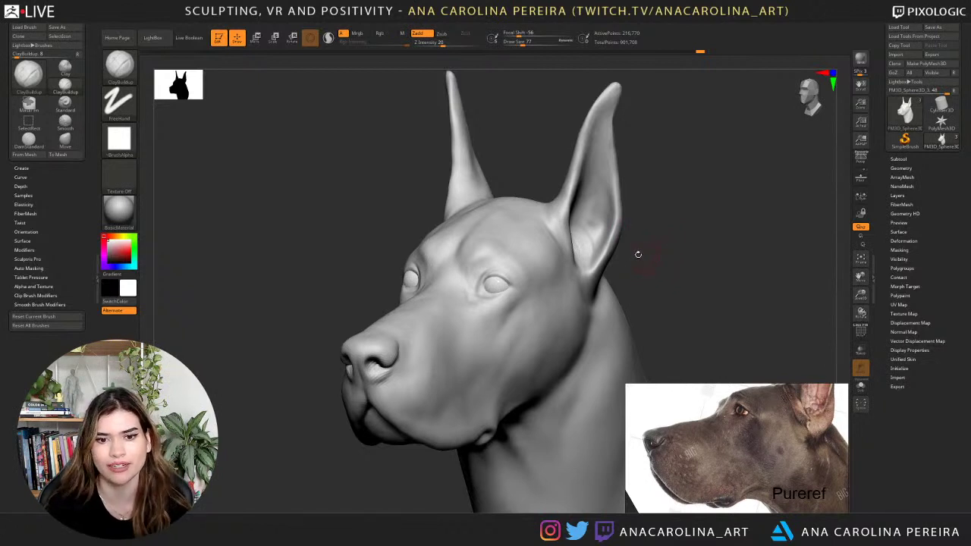
{"action": "mouse_move", "coordinate": [596, 232]}
{"action": "left_mouse_down", "text": "shift"}
{"action": "mouse_move", "coordinate": [586, 243]}
{"action": "mouse_move", "coordinate": [590, 210]}
{"action": "mouse_move", "coordinate": [605, 207]}
{"action": "mouse_move", "coordinate": [611, 148]}
{"action": "mouse_move", "coordinate": [613, 173]}
{"action": "left_mouse_up", "text": "shift"}
{"action": "mouse_move", "coordinate": [633, 204]}
{"action": "left_mouse_down"}
{"action": "mouse_move", "coordinate": [613, 160]}
{"action": "mouse_move", "coordinate": [620, 93]}
{"action": "mouse_move", "coordinate": [607, 110]}
{"action": "mouse_move", "coordinate": [668, 151]}
{"action": "left_mouse_up"}
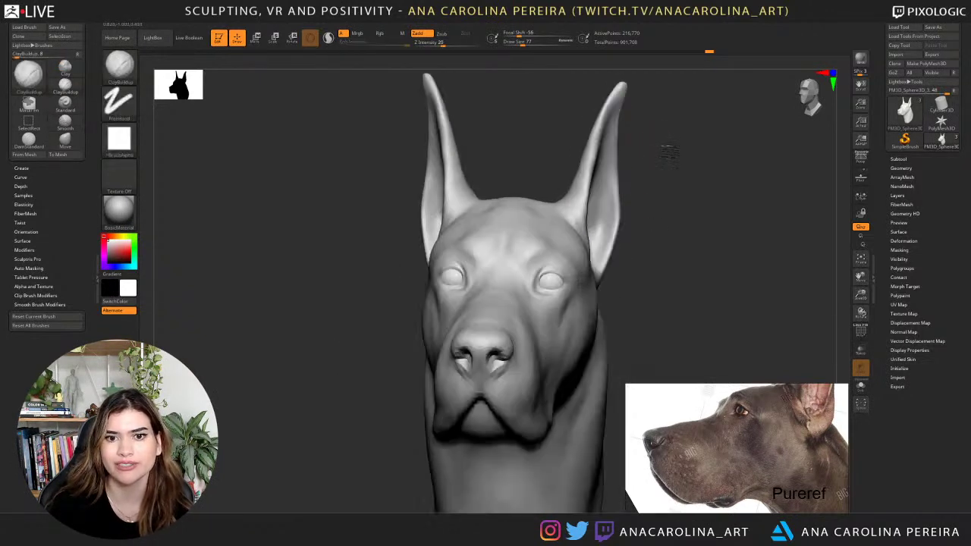
{"action": "mouse_move", "coordinate": [672, 191]}
{"action": "left_mouse_down"}
{"action": "mouse_move", "coordinate": [659, 189]}
{"action": "mouse_move", "coordinate": [684, 221]}
{"action": "mouse_move", "coordinate": [611, 251]}
{"action": "left_mouse_up"}
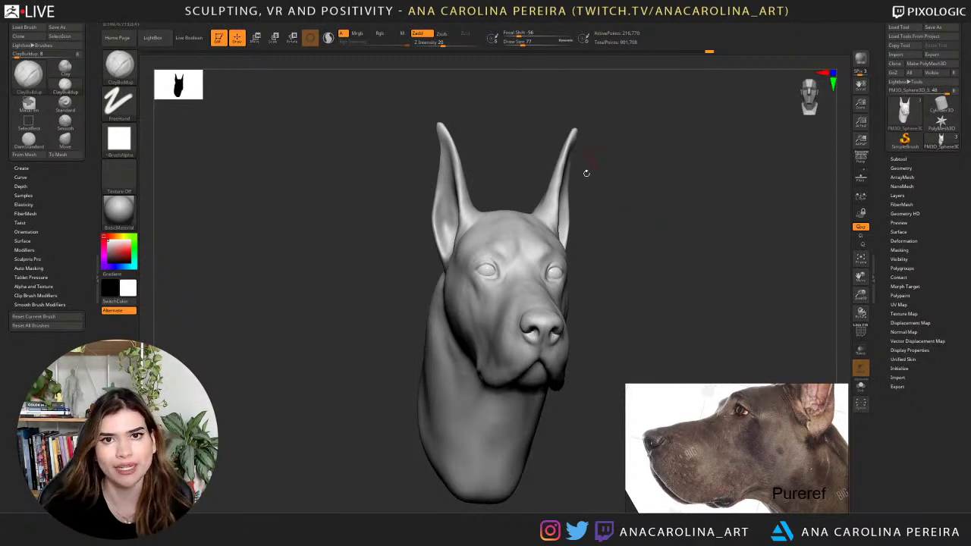
{"action": "left_click_drag", "start_coordinate": [622, 236], "coordinate": [675, 256]}
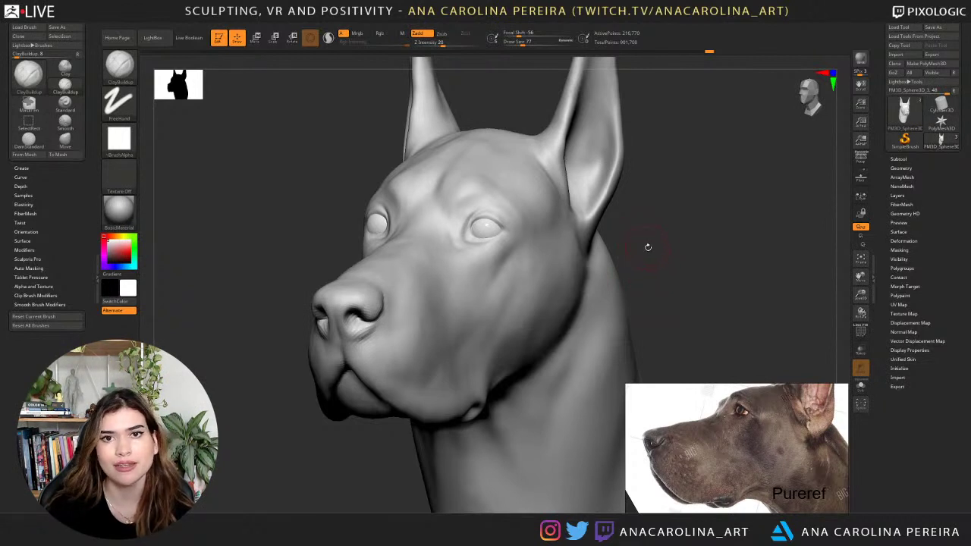
{"action": "key", "text": "space"}
{"action": "mouse_move", "coordinate": [659, 236]}
{"action": "left_mouse_down"}
{"action": "mouse_move", "coordinate": [687, 228]}
{"action": "mouse_move", "coordinate": [706, 243]}
{"action": "mouse_move", "coordinate": [679, 189]}
{"action": "mouse_move", "coordinate": [727, 183]}
{"action": "mouse_move", "coordinate": [672, 185]}
{"action": "mouse_move", "coordinate": [679, 193]}
{"action": "mouse_move", "coordinate": [670, 201]}
{"action": "mouse_move", "coordinate": [682, 158]}
{"action": "mouse_move", "coordinate": [702, 185]}
{"action": "left_mouse_up"}
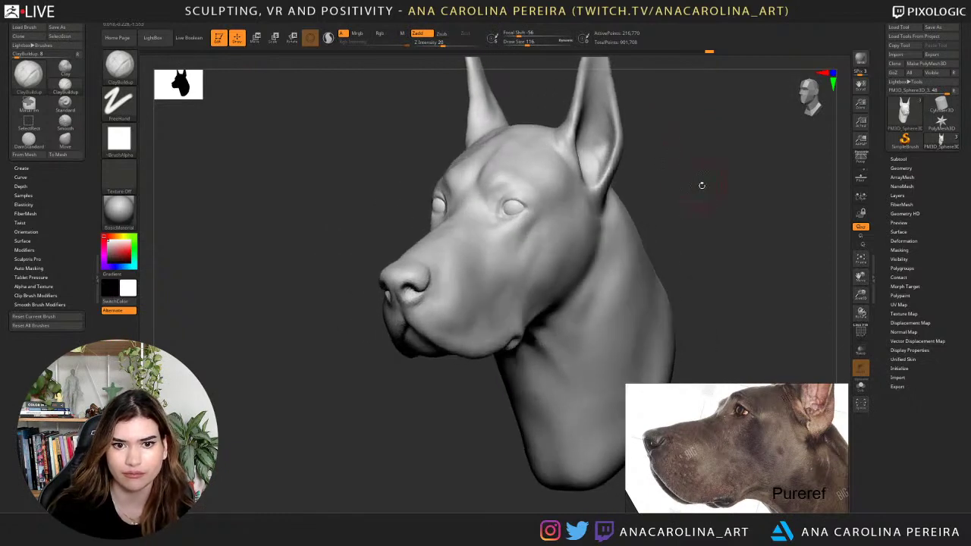
Carve the upper eyelid line towards the outer eye corner with the DamStandard brush at a draw size of 35.
{"action": "key", "text": "b"}
{"action": "key", "text": "d"}
{"action": "key", "text": "s"}
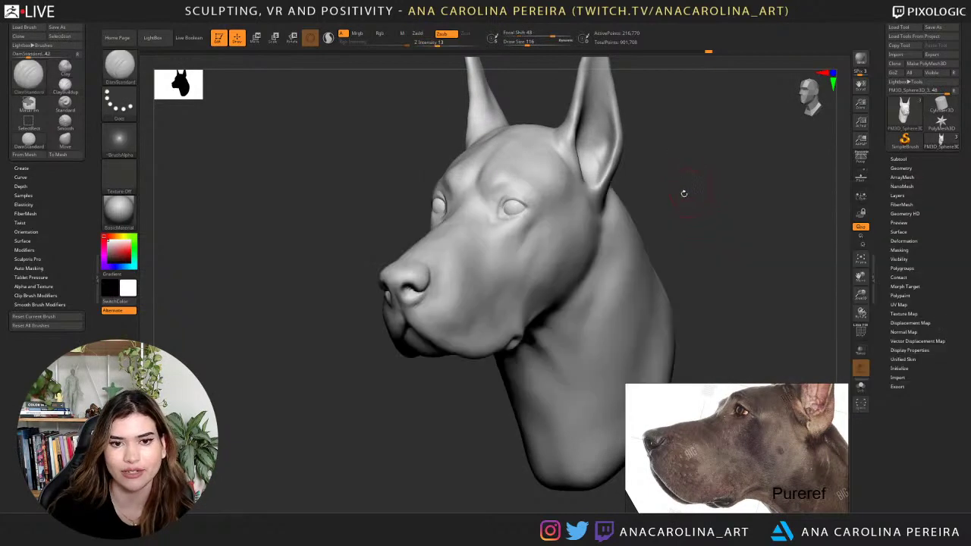
{"action": "mouse_move", "coordinate": [677, 189]}
{"action": "left_mouse_down", "text": "alt"}
{"action": "mouse_move", "coordinate": [672, 223]}
{"action": "mouse_move", "coordinate": [686, 234]}
{"action": "left_mouse_up", "text": "alt"}
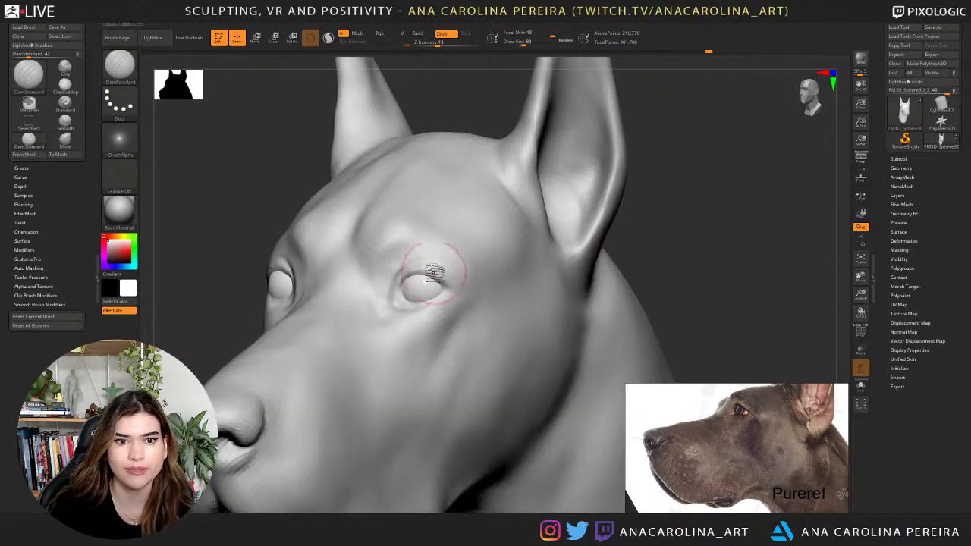
{"action": "key", "text": "space"}
{"action": "left_click_drag", "start_coordinate": [404, 263], "coordinate": [390, 262]}
{"action": "left_click_drag", "start_coordinate": [273, 201], "coordinate": [333, 142], "text": "alt"}
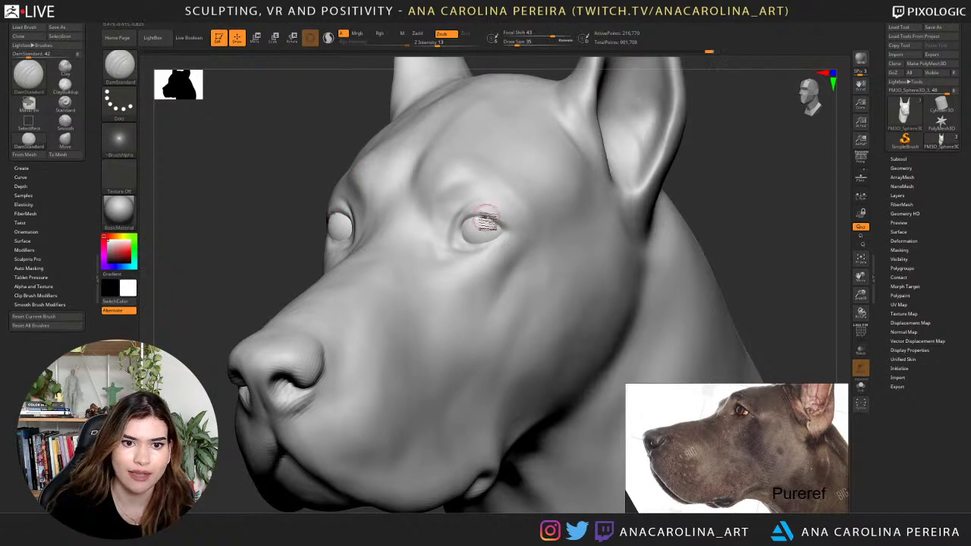
{"action": "left_click_drag", "start_coordinate": [489, 219], "coordinate": [507, 226]}
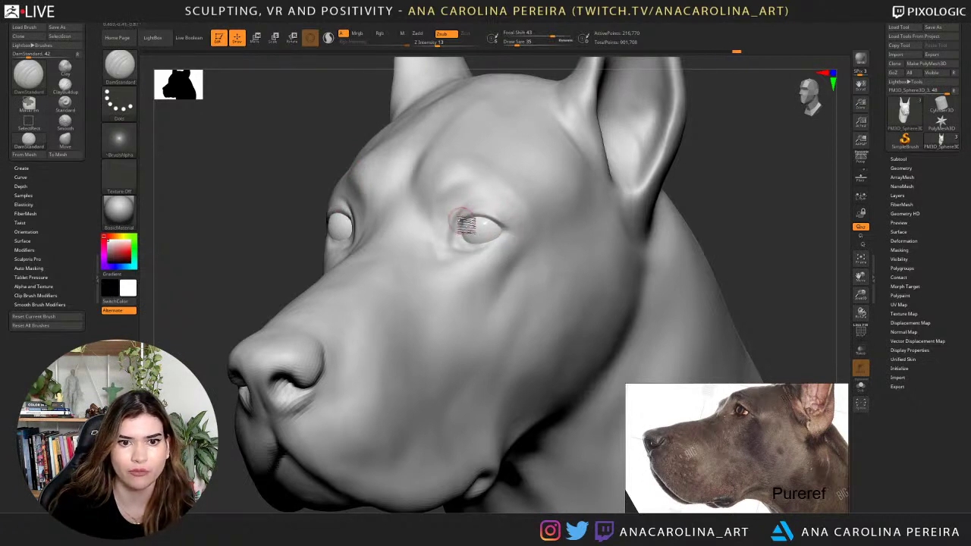
{"action": "right_click_drag", "start_coordinate": [678, 174], "coordinate": [661, 182]}
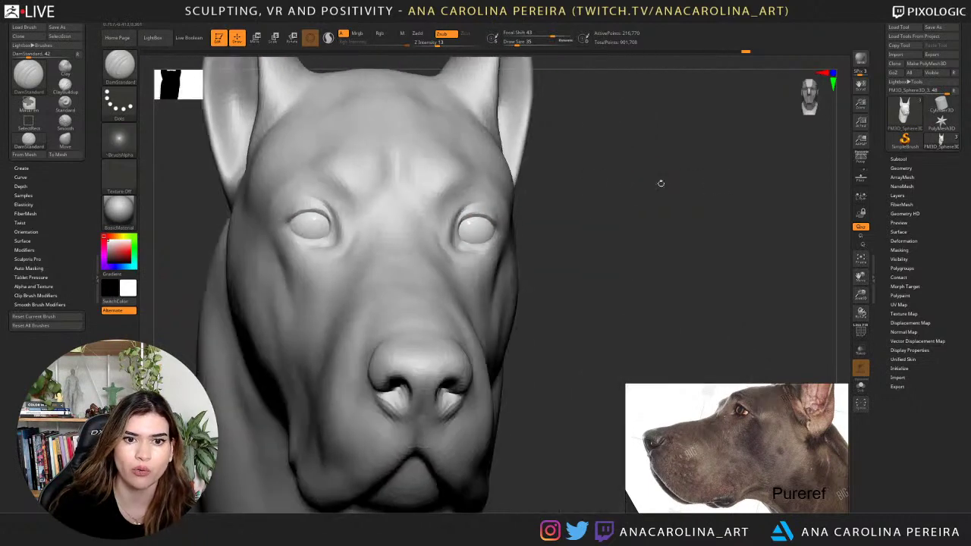
{"action": "key", "text": "shift"}
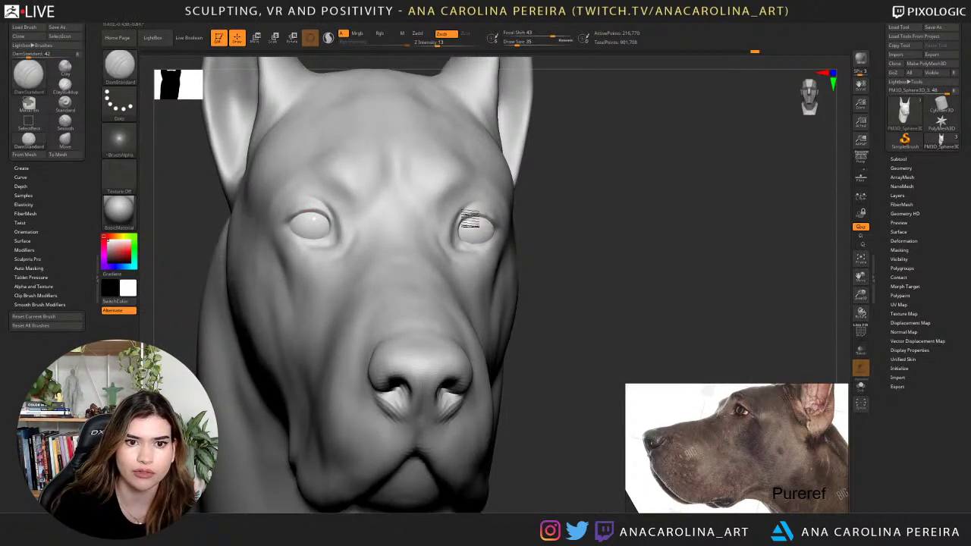
{"action": "left_click_drag", "start_coordinate": [541, 231], "coordinate": [482, 220]}
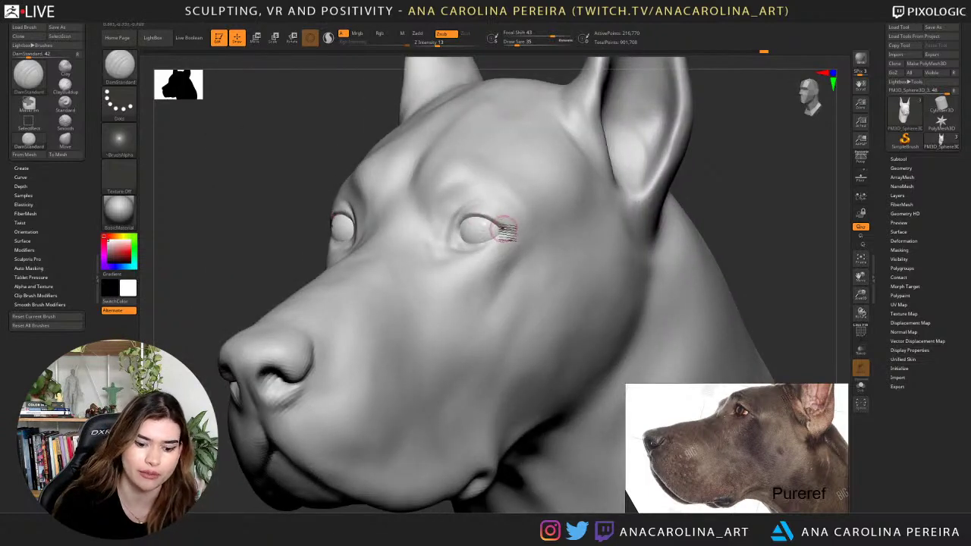
Sharpen the eyelid edges around the inner and outer eye corners with the Pinch brush.
{"action": "key", "text": "b"}
{"action": "key", "text": "p"}
{"action": "key", "text": "i"}
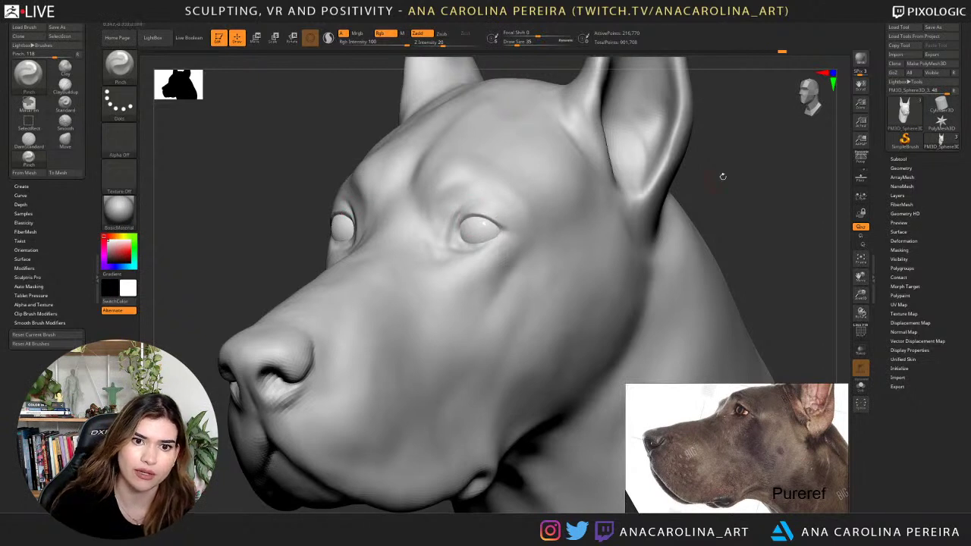
{"action": "left_click_drag", "start_coordinate": [722, 174], "coordinate": [561, 202], "text": "shift"}
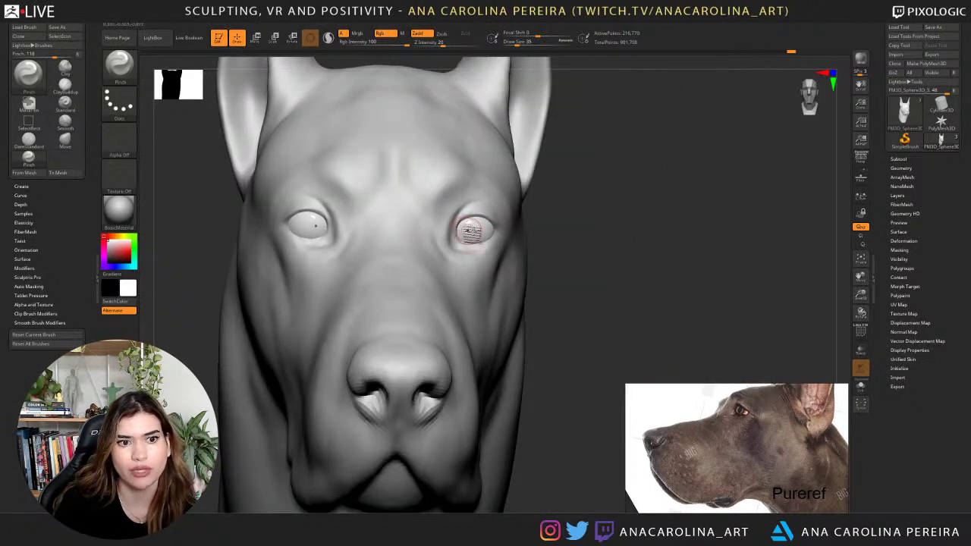
{"action": "left_click_drag", "start_coordinate": [458, 224], "coordinate": [462, 237]}
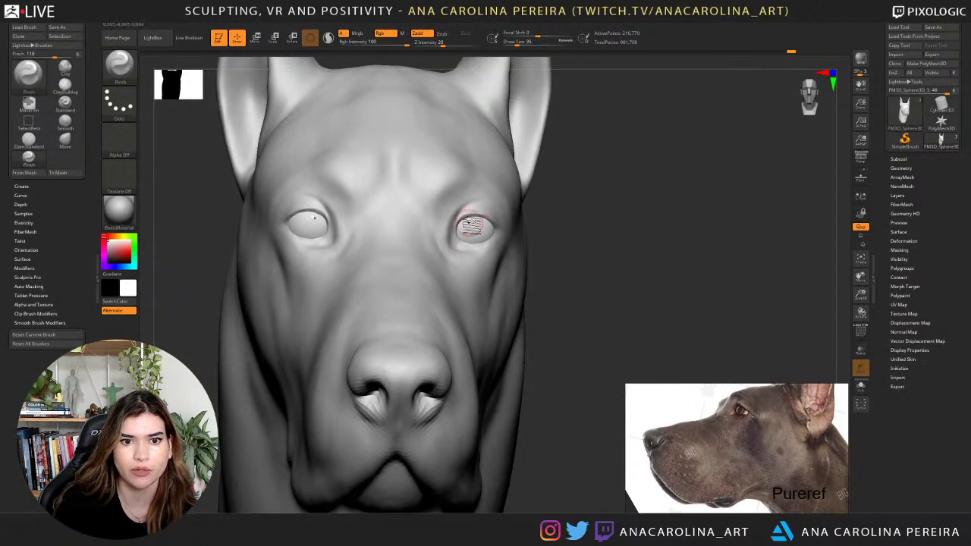
{"action": "mouse_move", "coordinate": [543, 224]}
{"action": "left_mouse_down"}
{"action": "mouse_move", "coordinate": [476, 222]}
{"action": "mouse_move", "coordinate": [504, 235]}
{"action": "left_mouse_up"}
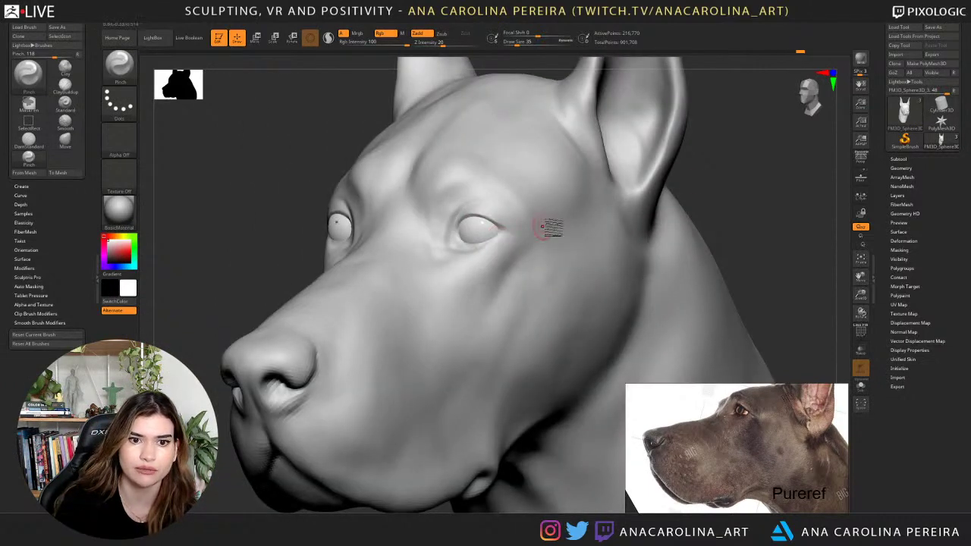
{"action": "left_click_drag", "start_coordinate": [713, 199], "coordinate": [785, 192]}
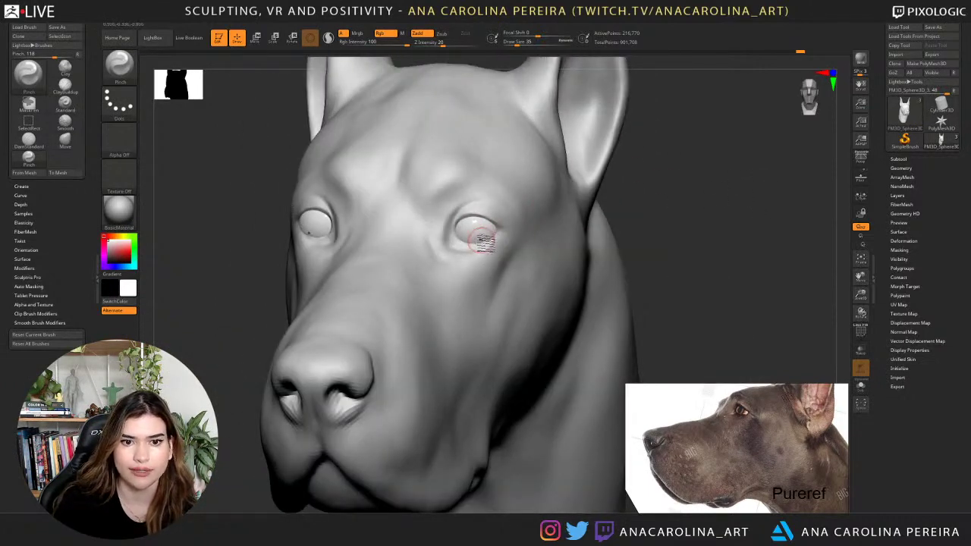
{"action": "key", "text": "f"}
{"action": "left_click_drag", "start_coordinate": [645, 183], "coordinate": [562, 205]}
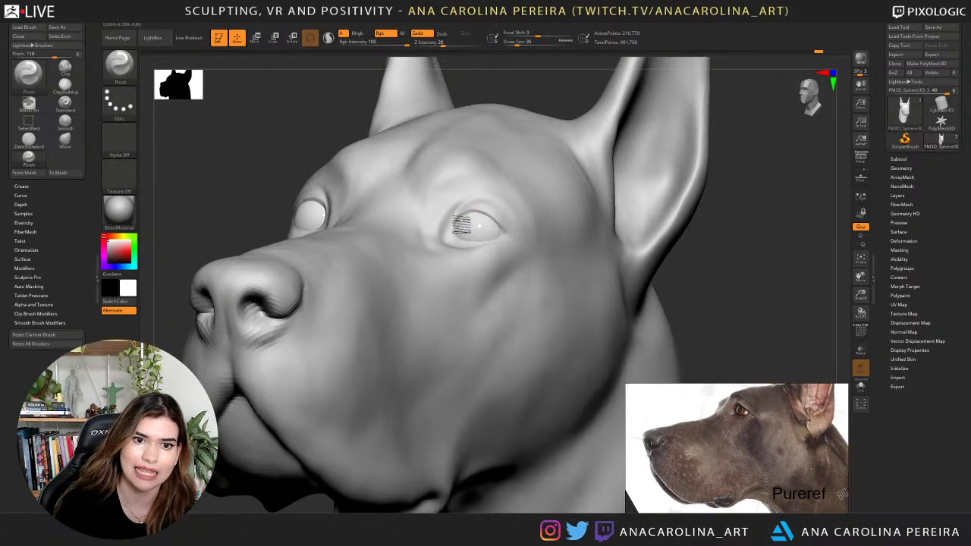
{"action": "key", "text": "f"}
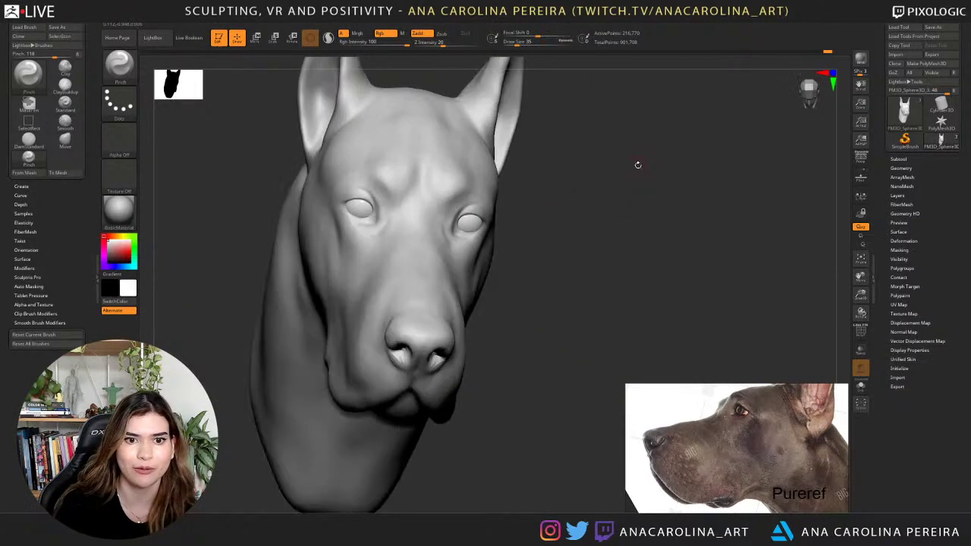
Carve the lower eyelid from the inner eye corner with DamStandard, undoing the extra stroke from the outer corner.
{"action": "left_click_drag", "start_coordinate": [637, 162], "coordinate": [717, 207]}
{"action": "key", "text": "b"}
{"action": "key", "text": "d"}
{"action": "key", "text": "s"}
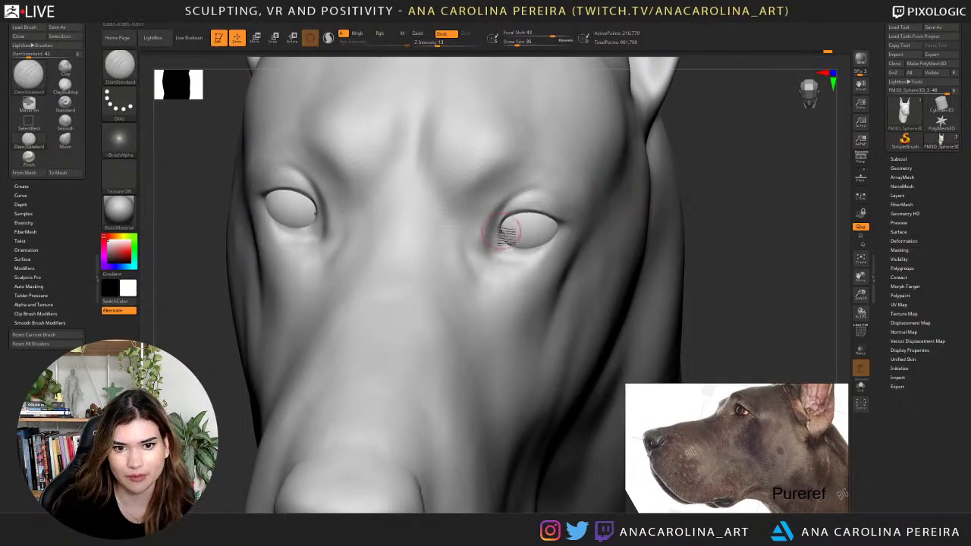
{"action": "mouse_move", "coordinate": [504, 234]}
{"action": "left_mouse_down"}
{"action": "mouse_move", "coordinate": [502, 221]}
{"action": "mouse_move", "coordinate": [506, 261]}
{"action": "mouse_move", "coordinate": [552, 249]}
{"action": "mouse_move", "coordinate": [562, 234]}
{"action": "mouse_move", "coordinate": [513, 264]}
{"action": "mouse_move", "coordinate": [549, 250]}
{"action": "left_mouse_up"}
{"action": "mouse_move", "coordinate": [742, 203]}
{"action": "left_mouse_down"}
{"action": "mouse_move", "coordinate": [748, 179]}
{"action": "mouse_move", "coordinate": [785, 210]}
{"action": "mouse_move", "coordinate": [769, 233]}
{"action": "mouse_move", "coordinate": [722, 191]}
{"action": "mouse_move", "coordinate": [689, 293]}
{"action": "mouse_move", "coordinate": [666, 305]}
{"action": "left_mouse_up"}
{"action": "mouse_move", "coordinate": [558, 230]}
{"action": "left_mouse_down"}
{"action": "mouse_move", "coordinate": [568, 234]}
{"action": "mouse_move", "coordinate": [527, 256]}
{"action": "left_mouse_up"}
{"action": "key", "text": "ctrl+z"}
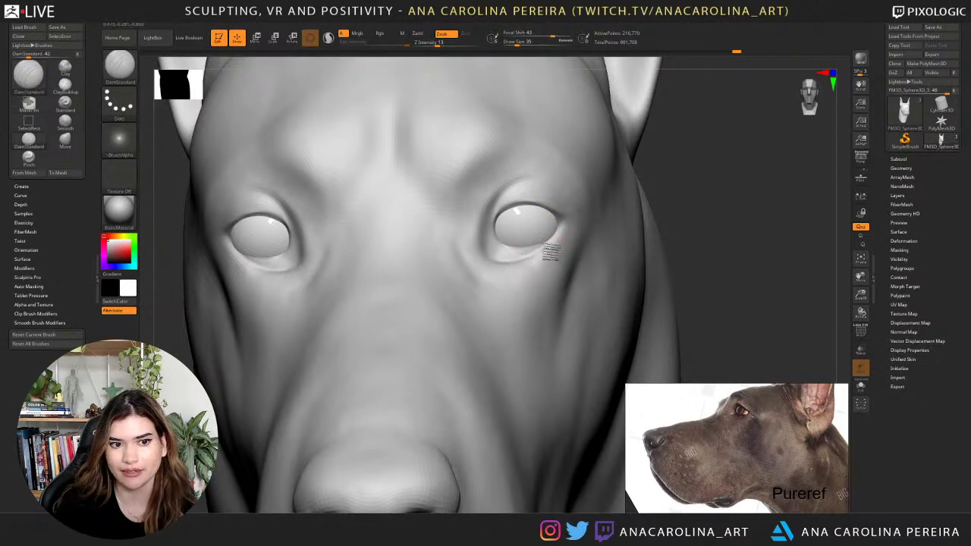
Enlarge DamStandard to a draw size of 46 and carve the crease under the lower eyelid from the outer corner.
{"action": "key", "text": "space"}
{"action": "left_click_drag", "start_coordinate": [667, 199], "coordinate": [670, 199]}
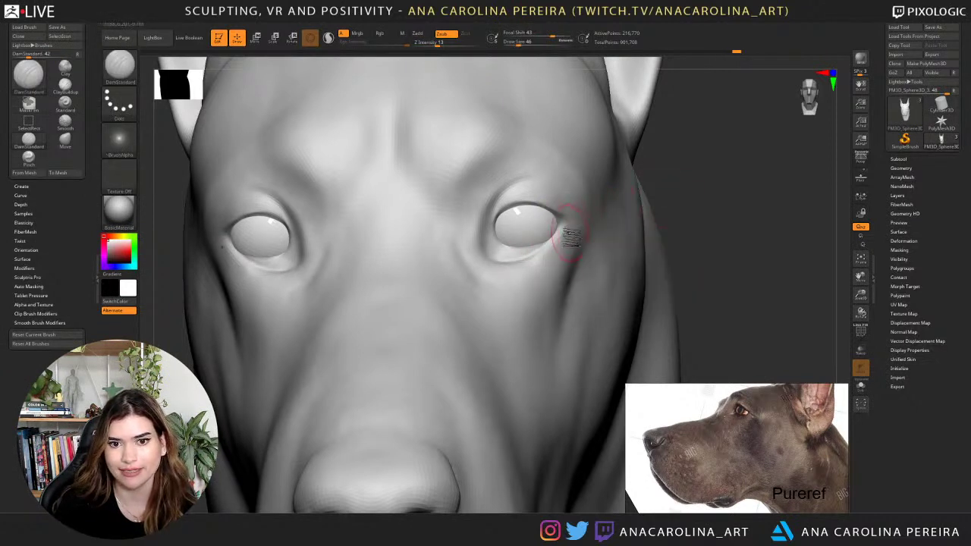
{"action": "left_click_drag", "start_coordinate": [558, 230], "coordinate": [524, 260]}
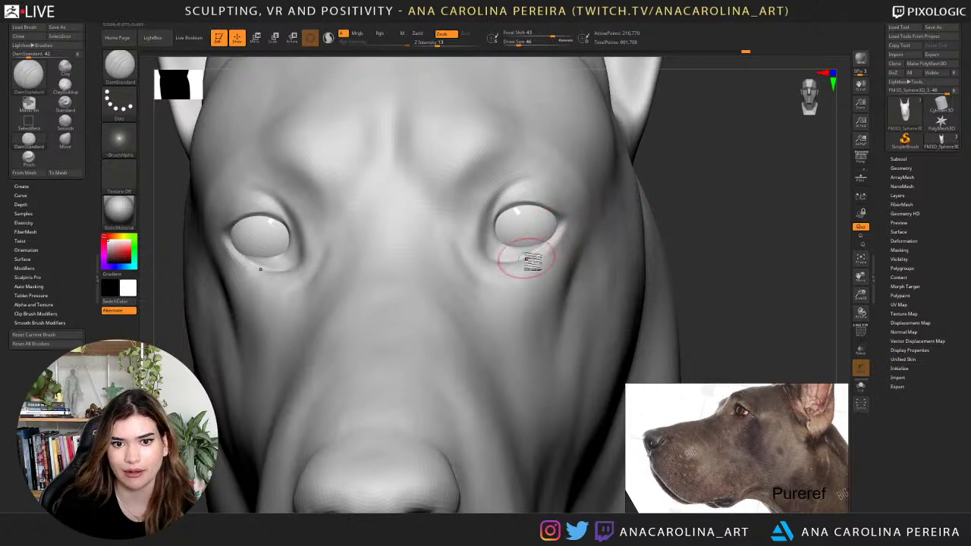
{"action": "left_click_drag", "start_coordinate": [681, 202], "coordinate": [661, 159], "text": "shift"}
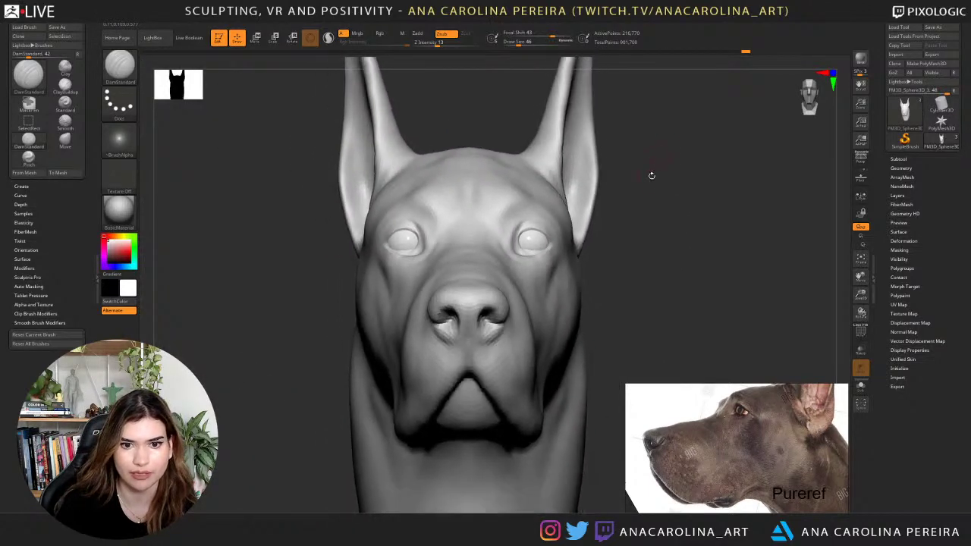
Deepen the inner eye corner and refine the lower eyelid rim with the DamStandard brush.
{"action": "left_click_drag", "start_coordinate": [658, 204], "coordinate": [636, 338]}
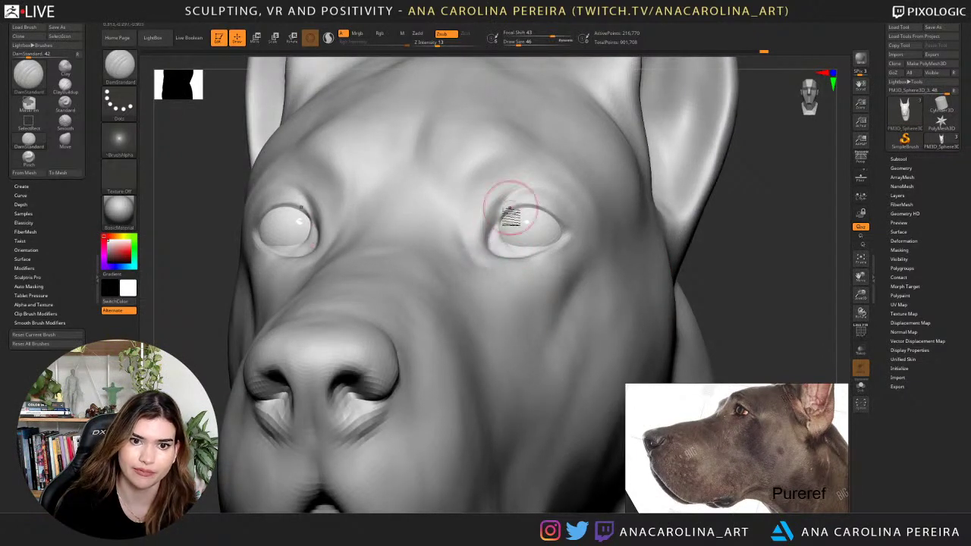
{"action": "left_click_drag", "start_coordinate": [510, 209], "coordinate": [501, 238]}
{"action": "mouse_move", "coordinate": [712, 303]}
{"action": "left_mouse_down", "text": "alt"}
{"action": "mouse_move", "coordinate": [705, 215]}
{"action": "mouse_move", "coordinate": [713, 243]}
{"action": "mouse_move", "coordinate": [679, 216]}
{"action": "mouse_move", "coordinate": [674, 224]}
{"action": "mouse_move", "coordinate": [726, 297]}
{"action": "mouse_move", "coordinate": [664, 314]}
{"action": "left_mouse_up", "text": "alt"}
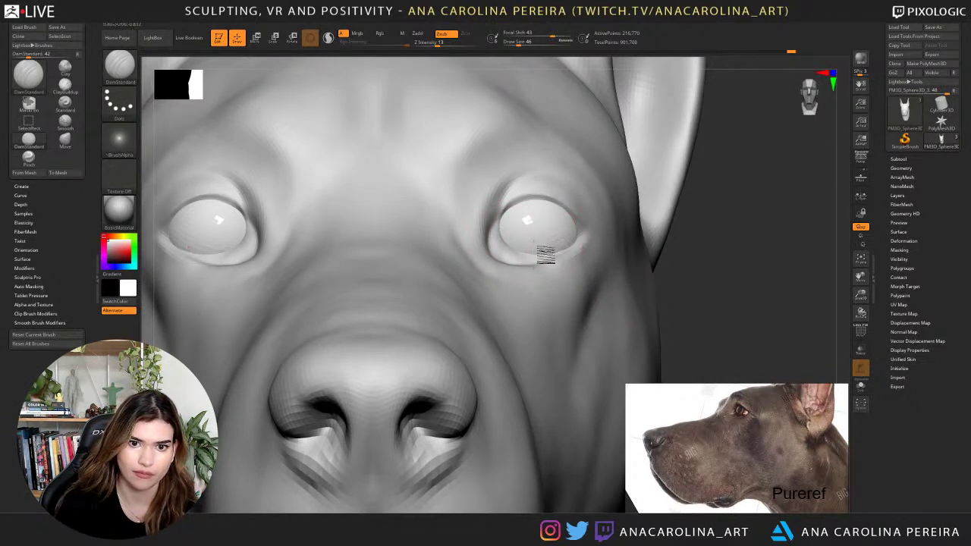
{"action": "mouse_move", "coordinate": [719, 250]}
{"action": "left_mouse_down", "text": "alt"}
{"action": "mouse_move", "coordinate": [684, 189]}
{"action": "mouse_move", "coordinate": [710, 230]}
{"action": "mouse_move", "coordinate": [688, 195]}
{"action": "mouse_move", "coordinate": [675, 282]}
{"action": "mouse_move", "coordinate": [680, 232]}
{"action": "mouse_move", "coordinate": [678, 258]}
{"action": "mouse_move", "coordinate": [575, 228]}
{"action": "mouse_move", "coordinate": [531, 271]}
{"action": "mouse_move", "coordinate": [502, 267]}
{"action": "left_mouse_up", "text": "alt"}
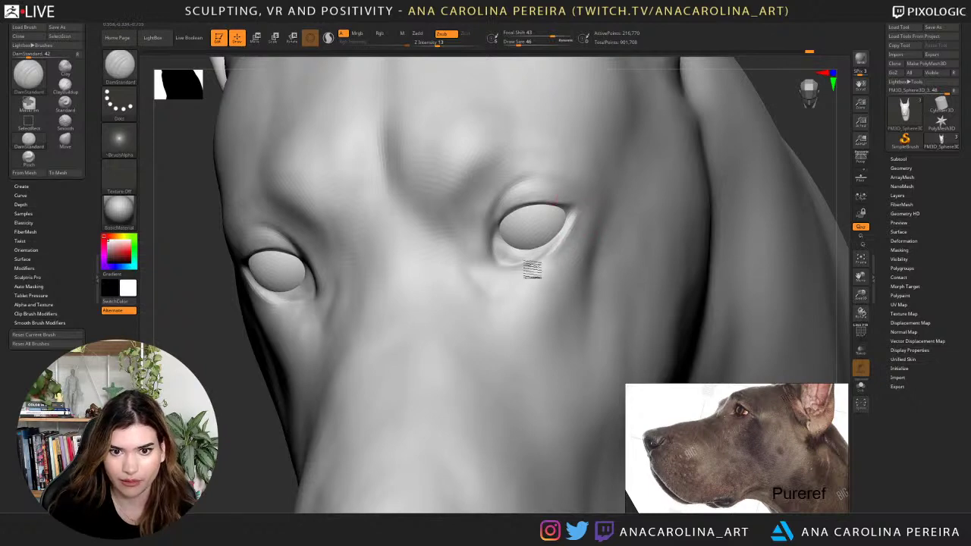
Tighten the outer eye corner and lid edge with the Pinch brush, enlarging its draw size to 74.
{"action": "mouse_move", "coordinate": [788, 153]}
{"action": "left_mouse_down", "text": "alt"}
{"action": "mouse_move", "coordinate": [796, 93]}
{"action": "mouse_move", "coordinate": [754, 130]}
{"action": "left_mouse_up", "text": "alt"}
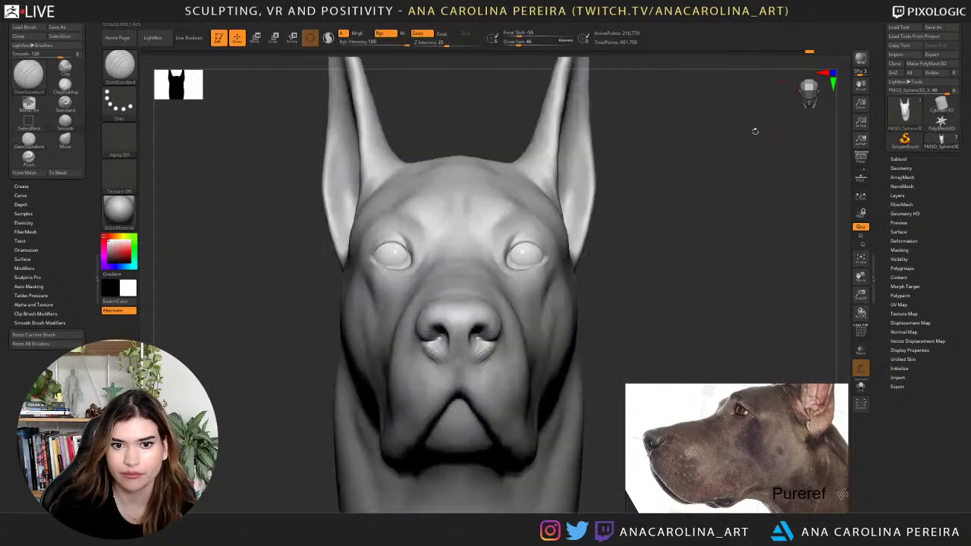
{"action": "mouse_move", "coordinate": [705, 199]}
{"action": "left_mouse_down", "text": "alt"}
{"action": "mouse_move", "coordinate": [684, 173]}
{"action": "mouse_move", "coordinate": [691, 208]}
{"action": "mouse_move", "coordinate": [681, 248]}
{"action": "mouse_move", "coordinate": [673, 224]}
{"action": "mouse_move", "coordinate": [676, 273]}
{"action": "left_mouse_up", "text": "alt"}
{"action": "key", "text": "b"}
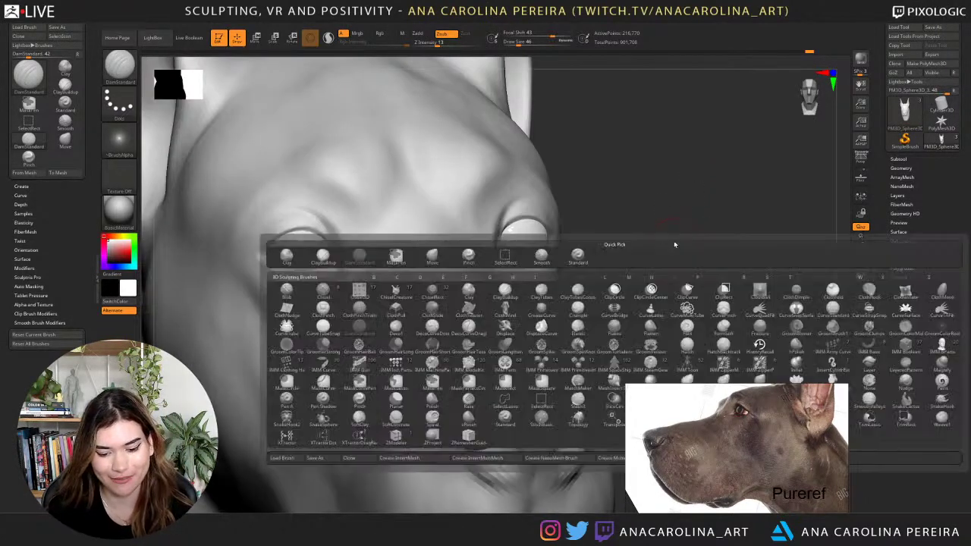
{"action": "key", "text": "p"}
{"action": "key", "text": "i"}
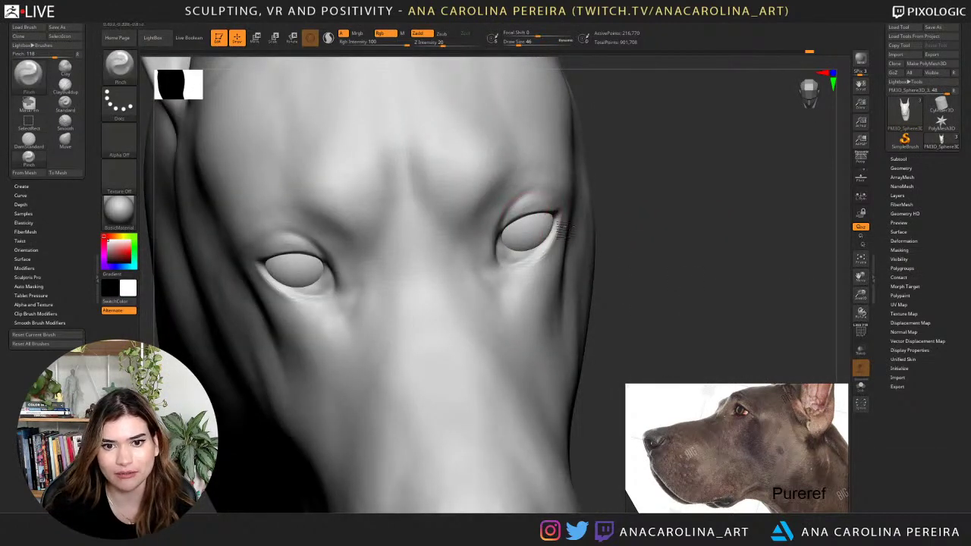
{"action": "mouse_move", "coordinate": [560, 236]}
{"action": "left_mouse_down"}
{"action": "mouse_move", "coordinate": [530, 262]}
{"action": "mouse_move", "coordinate": [546, 258]}
{"action": "left_mouse_up"}
{"action": "key", "text": "space"}
{"action": "key", "text": "space"}
{"action": "key", "text": "space"}
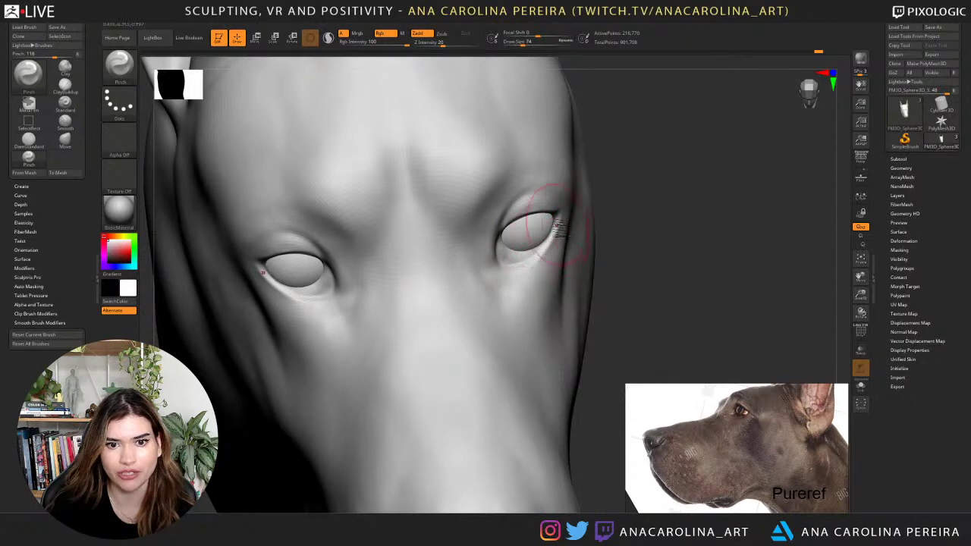
{"action": "key", "text": "f"}
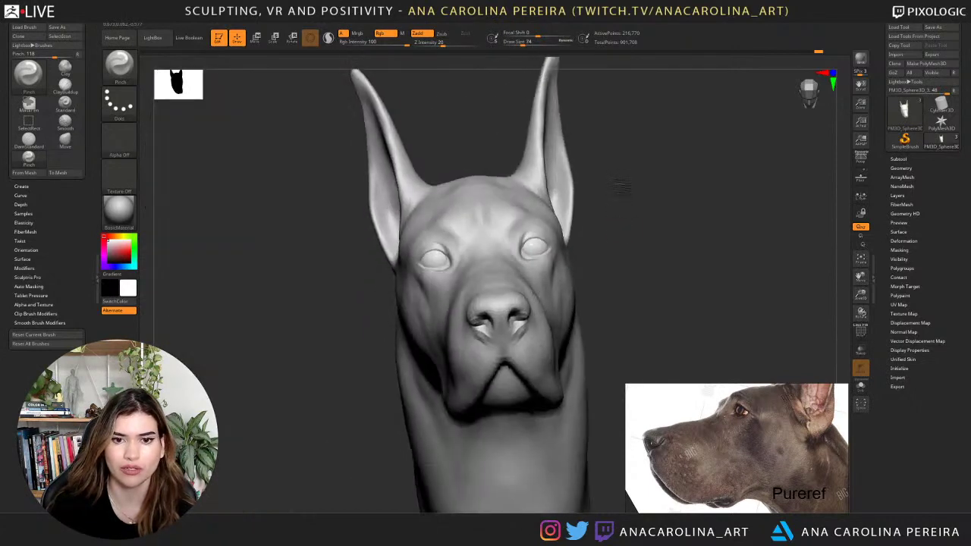
Reduce the Pinch brush to a draw size of 56 and sharpen the inner eye corner and lower lid rim.
{"action": "left_click_drag", "start_coordinate": [625, 189], "coordinate": [647, 243]}
{"action": "left_click_drag", "start_coordinate": [627, 283], "coordinate": [630, 326], "text": "alt"}
{"action": "left_click_drag", "start_coordinate": [657, 285], "coordinate": [628, 304]}
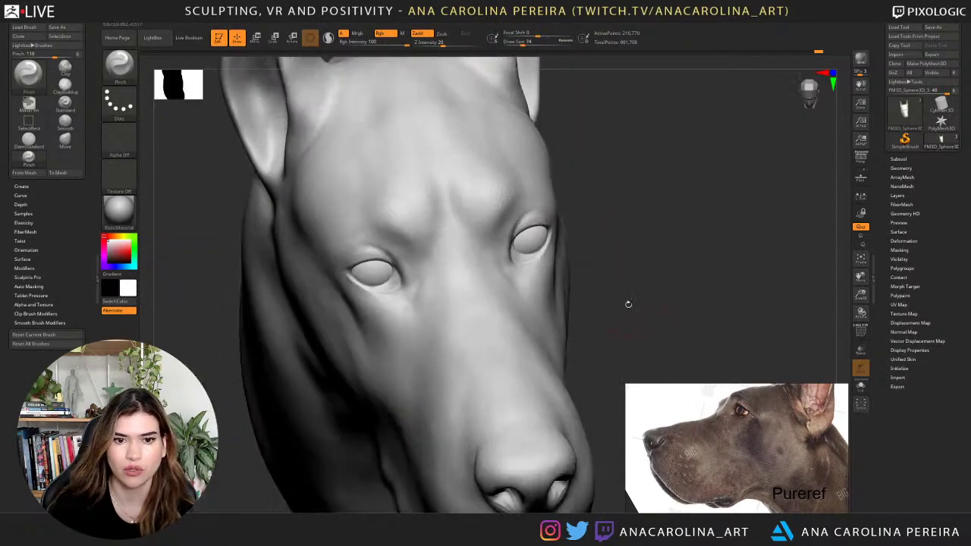
{"action": "key", "text": "space"}
{"action": "mouse_move", "coordinate": [579, 270]}
{"action": "left_mouse_down"}
{"action": "mouse_move", "coordinate": [560, 255]}
{"action": "mouse_move", "coordinate": [520, 265]}
{"action": "left_mouse_up"}
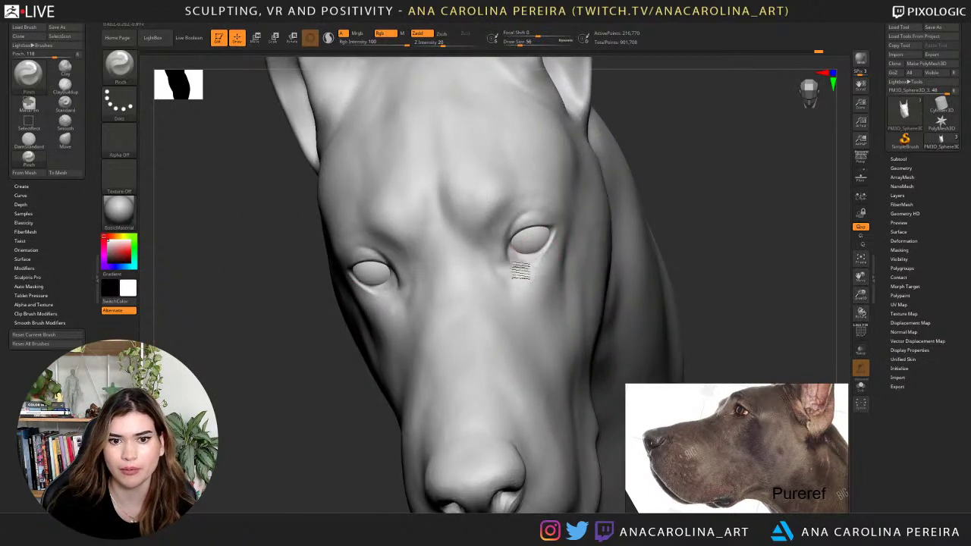
{"action": "left_click_drag", "start_coordinate": [706, 191], "coordinate": [649, 201]}
{"action": "mouse_move", "coordinate": [526, 259]}
{"action": "left_mouse_down"}
{"action": "mouse_move", "coordinate": [506, 253]}
{"action": "mouse_move", "coordinate": [514, 275]}
{"action": "left_mouse_up"}
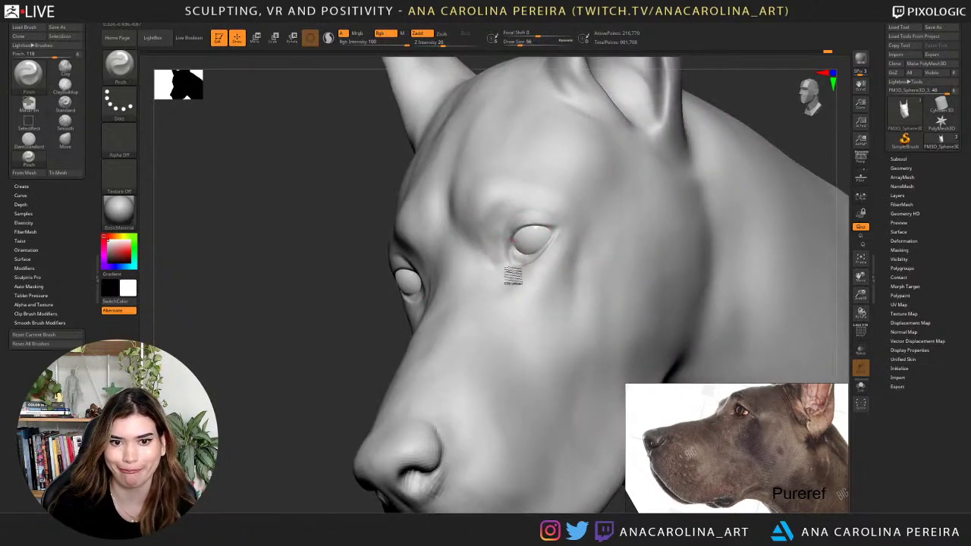
{"action": "left_click_drag", "start_coordinate": [738, 120], "coordinate": [683, 125]}
{"action": "mouse_move", "coordinate": [534, 250]}
{"action": "left_mouse_down"}
{"action": "mouse_move", "coordinate": [508, 260]}
{"action": "mouse_move", "coordinate": [607, 144]}
{"action": "mouse_move", "coordinate": [583, 216]}
{"action": "mouse_move", "coordinate": [623, 187]}
{"action": "mouse_move", "coordinate": [640, 271]}
{"action": "left_mouse_up"}
Examine the whole head from the front, three-quarter and side angles, comparing the eyes, muzzle and ears with the reference.
{"action": "left_click_drag", "start_coordinate": [635, 193], "coordinate": [659, 191], "text": "alt"}
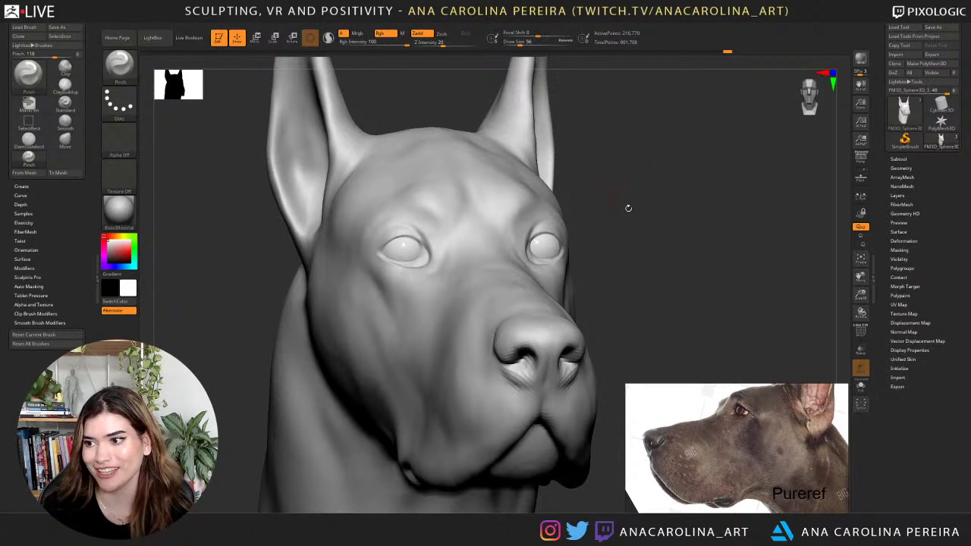
{"action": "left_click_drag", "start_coordinate": [628, 208], "coordinate": [647, 215]}
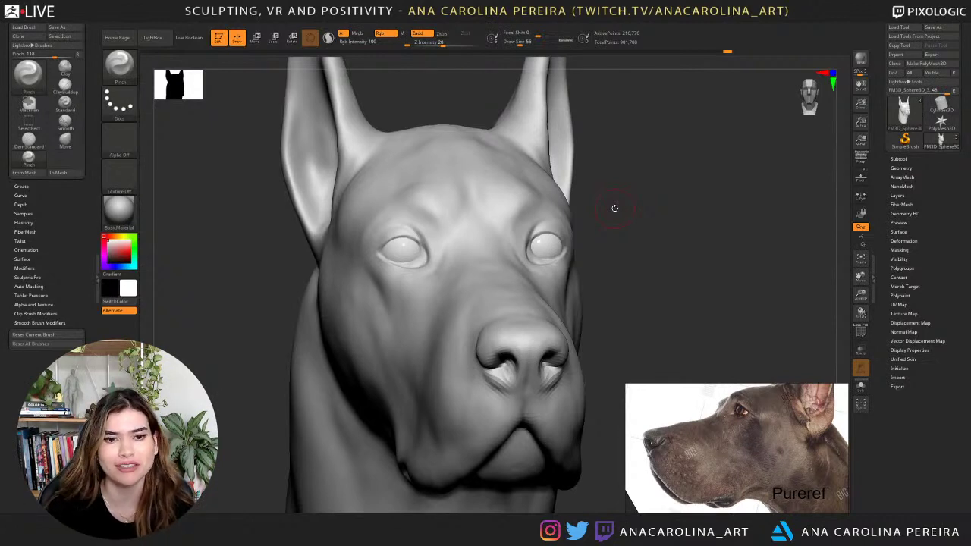
{"action": "left_click_drag", "start_coordinate": [654, 318], "coordinate": [611, 319]}
{"action": "mouse_move", "coordinate": [713, 241]}
{"action": "left_mouse_down", "text": "alt"}
{"action": "mouse_move", "coordinate": [695, 219]}
{"action": "mouse_move", "coordinate": [709, 260]}
{"action": "left_mouse_up", "text": "alt"}
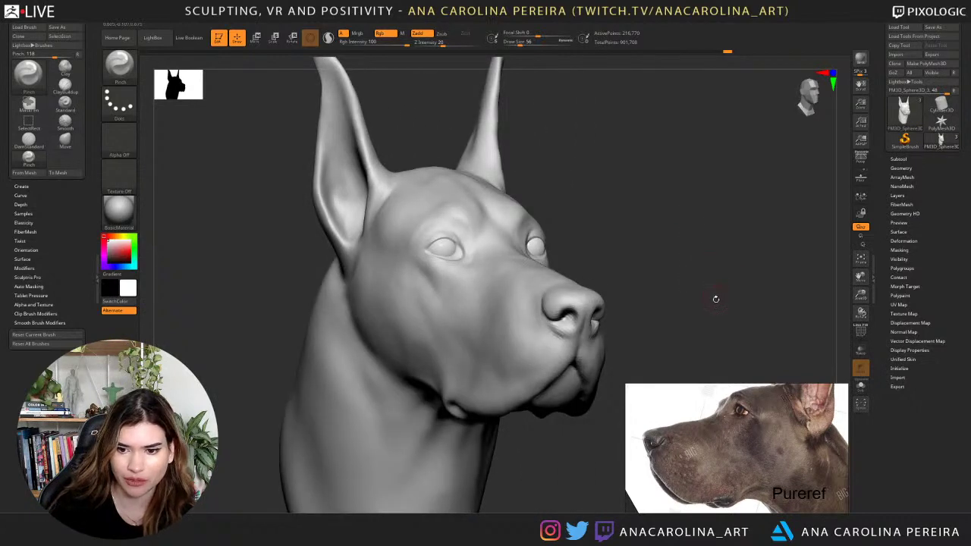
{"action": "mouse_move", "coordinate": [716, 299]}
{"action": "left_mouse_down"}
{"action": "mouse_move", "coordinate": [692, 290]}
{"action": "mouse_move", "coordinate": [695, 283]}
{"action": "left_mouse_up"}
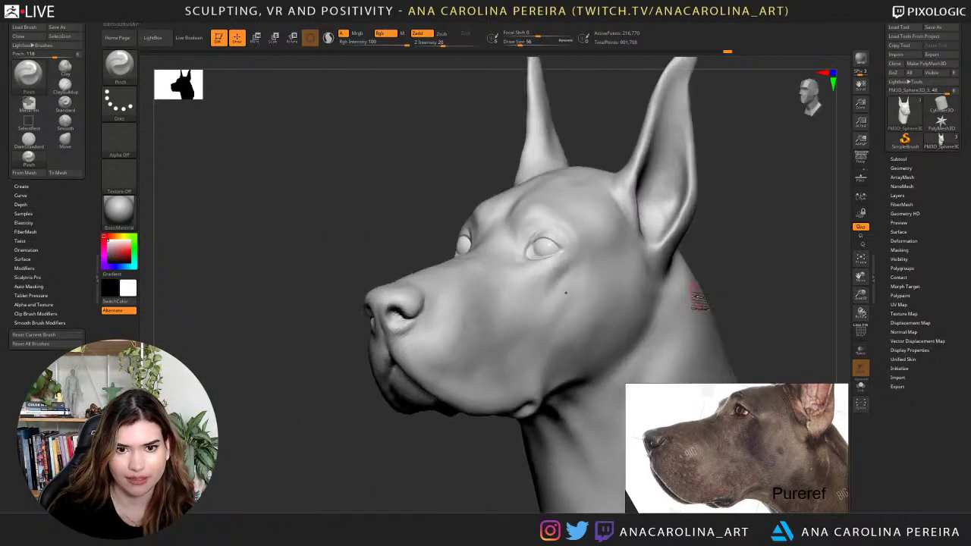
{"action": "key", "text": "b"}
{"action": "key", "text": "d"}
{"action": "key", "text": "s"}
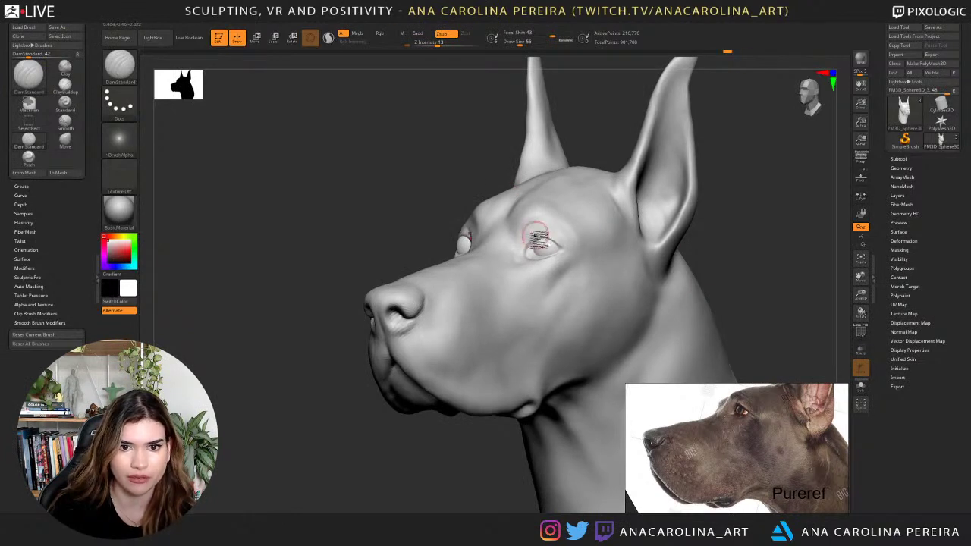
{"action": "mouse_move", "coordinate": [702, 247]}
{"action": "left_mouse_down"}
{"action": "mouse_move", "coordinate": [739, 243]}
{"action": "mouse_move", "coordinate": [675, 220]}
{"action": "mouse_move", "coordinate": [659, 232]}
{"action": "mouse_move", "coordinate": [674, 217]}
{"action": "mouse_move", "coordinate": [672, 239]}
{"action": "left_mouse_up"}
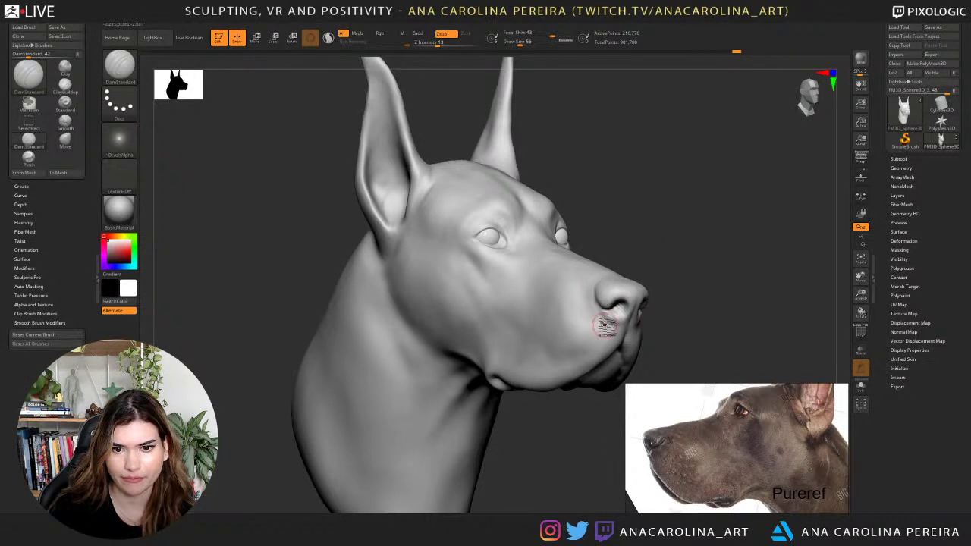
{"action": "left_click_drag", "start_coordinate": [668, 330], "coordinate": [546, 330]}
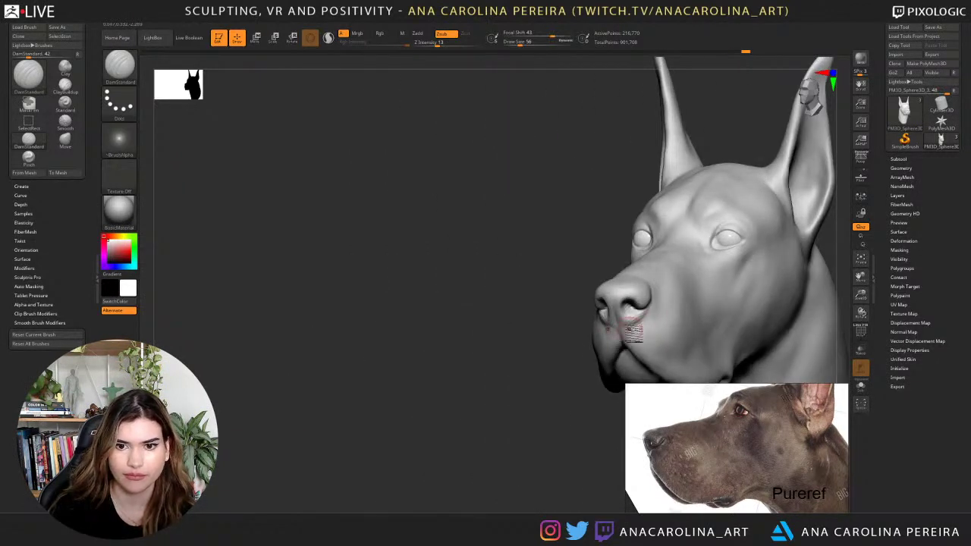
{"action": "left_click_drag", "start_coordinate": [542, 317], "coordinate": [356, 374]}
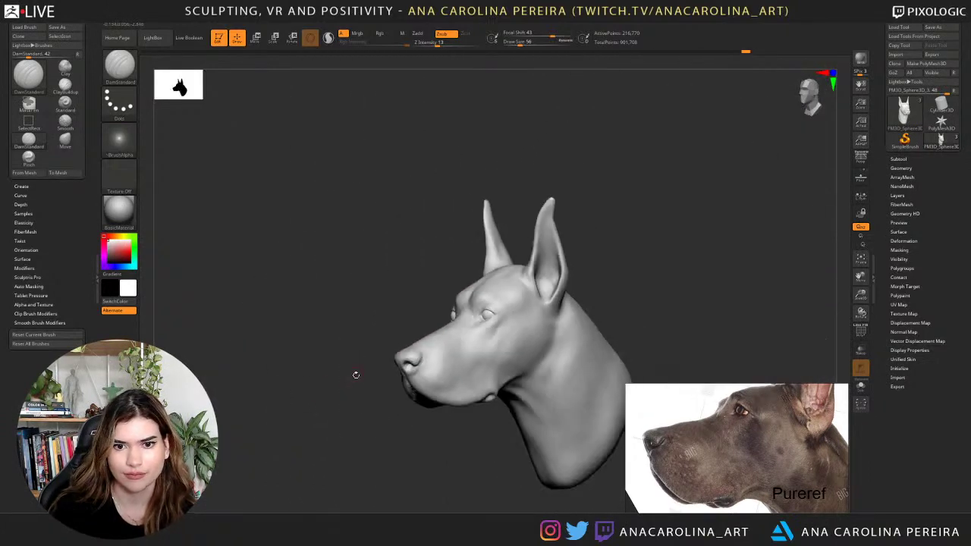
{"action": "left_click_drag", "start_coordinate": [364, 410], "coordinate": [417, 375]}
{"action": "left_click_drag", "start_coordinate": [518, 287], "coordinate": [551, 360], "text": "alt"}
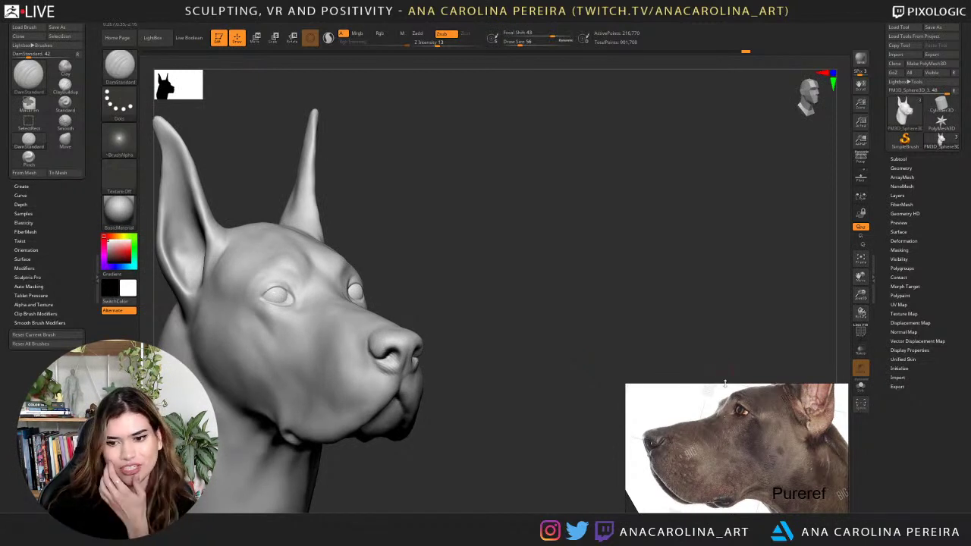
{"action": "left_click_drag", "start_coordinate": [618, 331], "coordinate": [591, 333]}
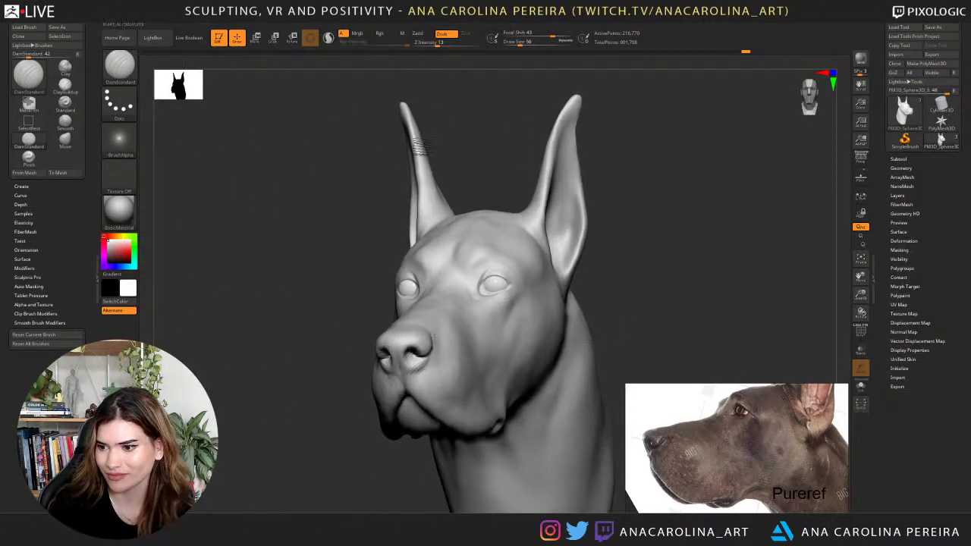
{"action": "left_click_drag", "start_coordinate": [818, 324], "coordinate": [698, 283]}
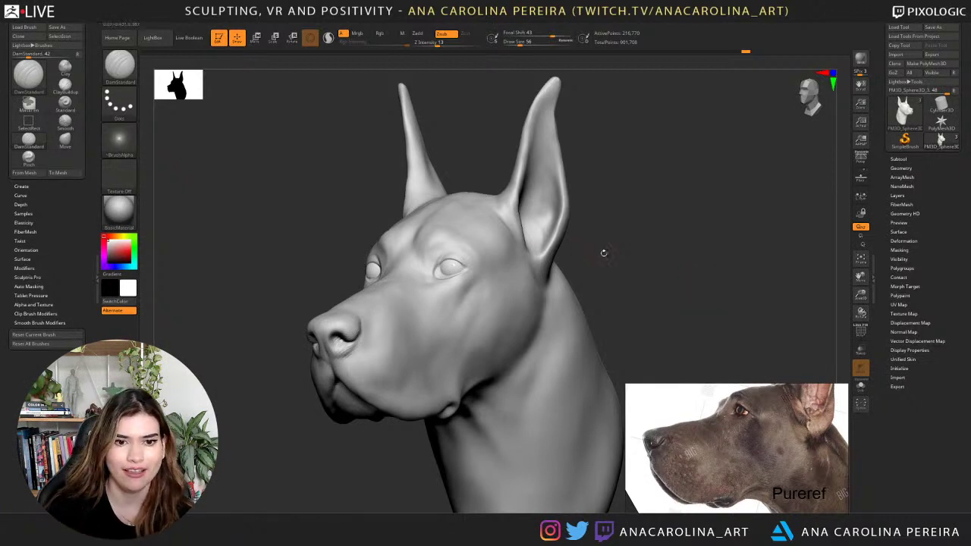
Enlarge DamStandard to a draw size of 149 and smooth the neck surface just behind the ear base.
{"action": "mouse_move", "coordinate": [603, 251]}
{"action": "left_mouse_down"}
{"action": "mouse_move", "coordinate": [607, 269]}
{"action": "mouse_move", "coordinate": [657, 273]}
{"action": "mouse_move", "coordinate": [679, 262]}
{"action": "left_mouse_up"}
{"action": "left_click_drag", "start_coordinate": [299, 207], "coordinate": [278, 247], "text": "alt"}
{"action": "key", "text": "b"}
{"action": "key", "text": "d"}
{"action": "key", "text": "s"}
{"action": "mouse_move", "coordinate": [571, 201]}
{"action": "left_mouse_down"}
{"action": "mouse_move", "coordinate": [596, 206]}
{"action": "mouse_move", "coordinate": [563, 197]}
{"action": "left_mouse_up"}
{"action": "mouse_move", "coordinate": [347, 183]}
{"action": "left_mouse_down"}
{"action": "mouse_move", "coordinate": [326, 145]}
{"action": "mouse_move", "coordinate": [403, 210]}
{"action": "mouse_move", "coordinate": [618, 176]}
{"action": "left_mouse_up"}
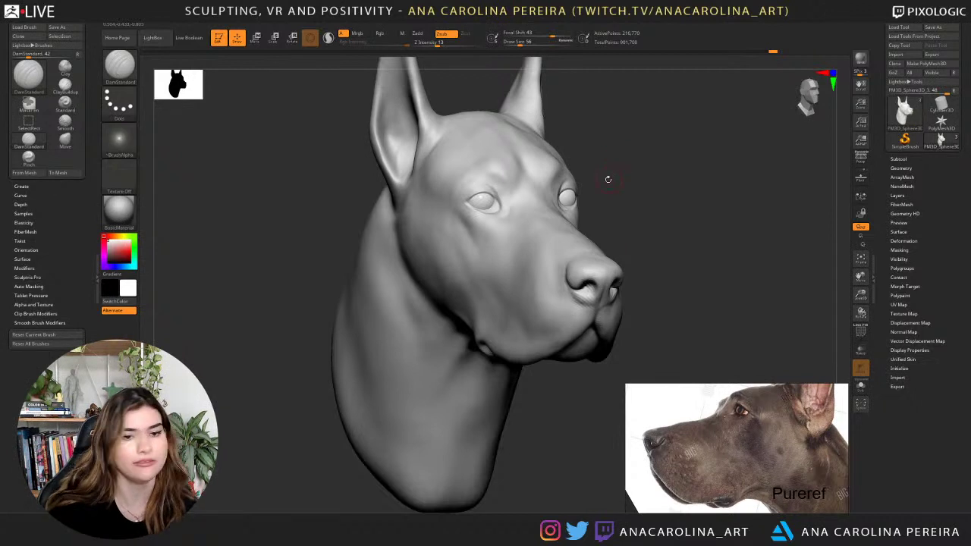
{"action": "mouse_move", "coordinate": [653, 214]}
{"action": "left_mouse_down"}
{"action": "mouse_move", "coordinate": [649, 193]}
{"action": "mouse_move", "coordinate": [696, 304]}
{"action": "mouse_move", "coordinate": [637, 304]}
{"action": "mouse_move", "coordinate": [696, 167]}
{"action": "mouse_move", "coordinate": [648, 184]}
{"action": "mouse_move", "coordinate": [659, 183]}
{"action": "left_mouse_up"}
{"action": "key", "text": "space"}
{"action": "mouse_move", "coordinate": [654, 179]}
{"action": "left_mouse_down"}
{"action": "mouse_move", "coordinate": [627, 174]}
{"action": "mouse_move", "coordinate": [548, 199]}
{"action": "left_mouse_up"}
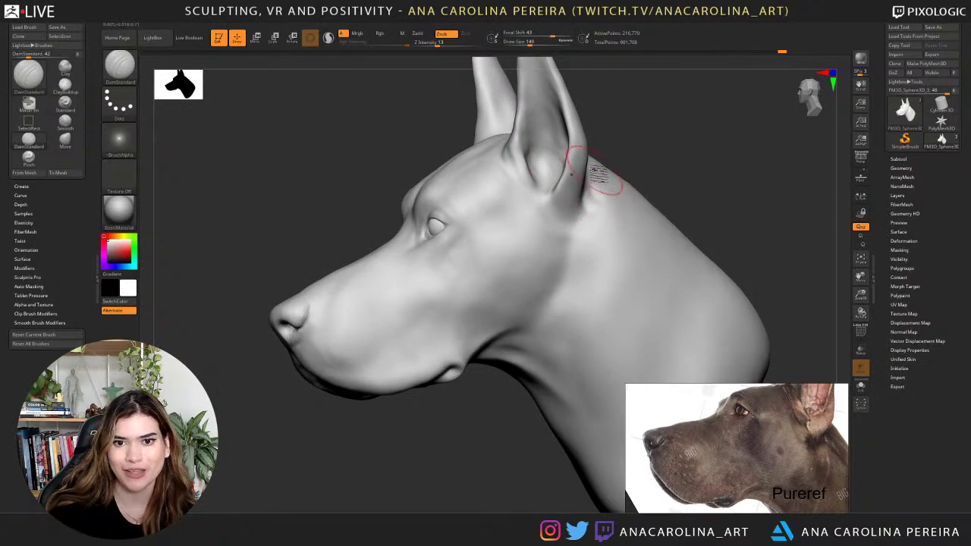
{"action": "key", "text": "shift"}
{"action": "left_click_drag", "start_coordinate": [609, 202], "coordinate": [605, 234], "text": "shift"}
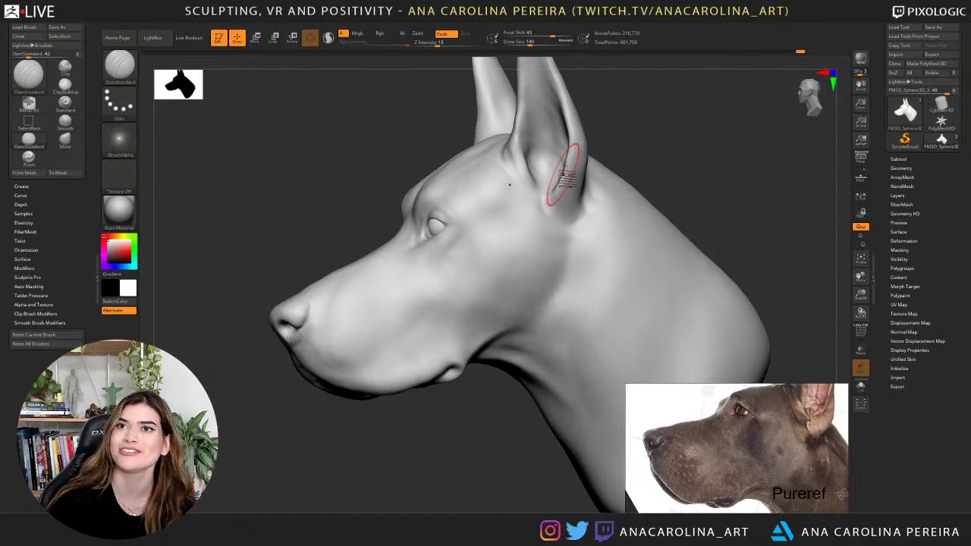
Build up the transition between the ear base and neck with ClayBuildup at draw size 108 and smooth it.
{"action": "mouse_move", "coordinate": [650, 126]}
{"action": "left_mouse_down"}
{"action": "mouse_move", "coordinate": [541, 174]}
{"action": "mouse_move", "coordinate": [655, 177]}
{"action": "mouse_move", "coordinate": [666, 200]}
{"action": "left_mouse_up"}
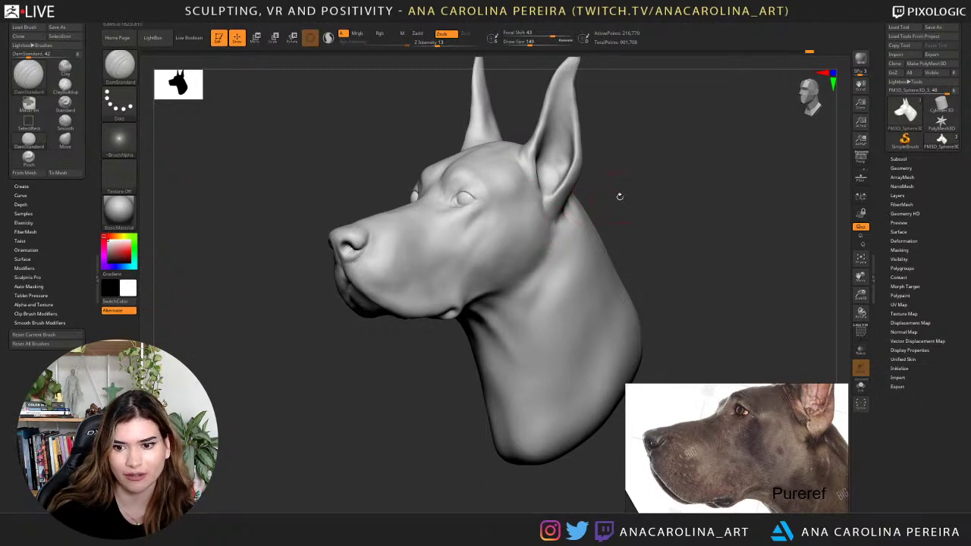
{"action": "key", "text": "b"}
{"action": "key", "text": "c"}
{"action": "key", "text": "b"}
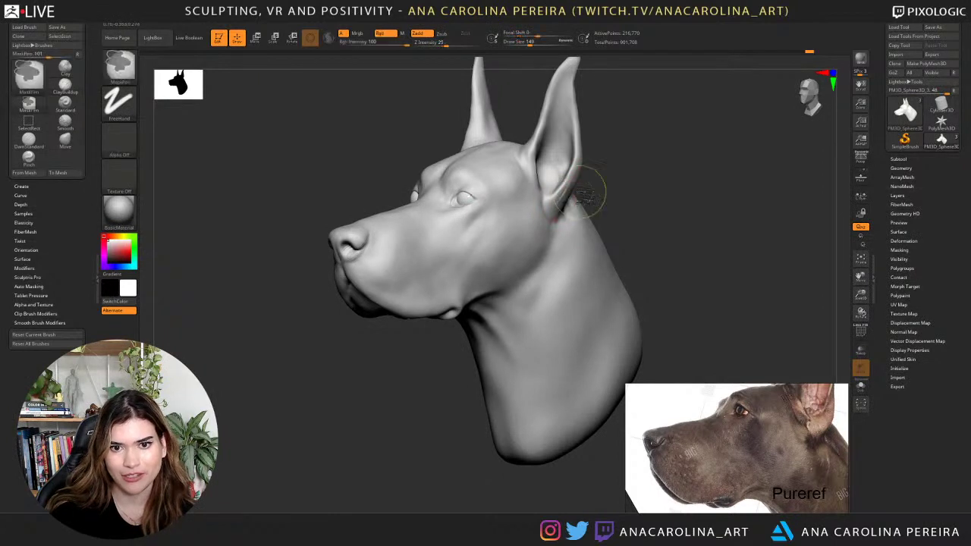
{"action": "key", "text": "space"}
{"action": "mouse_move", "coordinate": [574, 200]}
{"action": "left_mouse_down"}
{"action": "mouse_move", "coordinate": [565, 193]}
{"action": "mouse_move", "coordinate": [557, 220]}
{"action": "left_mouse_up"}
{"action": "mouse_move", "coordinate": [557, 212]}
{"action": "left_mouse_down"}
{"action": "mouse_move", "coordinate": [549, 222]}
{"action": "mouse_move", "coordinate": [549, 201]}
{"action": "mouse_move", "coordinate": [557, 225]}
{"action": "mouse_move", "coordinate": [575, 193]}
{"action": "mouse_move", "coordinate": [676, 194]}
{"action": "left_mouse_up"}
{"action": "left_click_drag", "start_coordinate": [585, 192], "coordinate": [638, 194]}
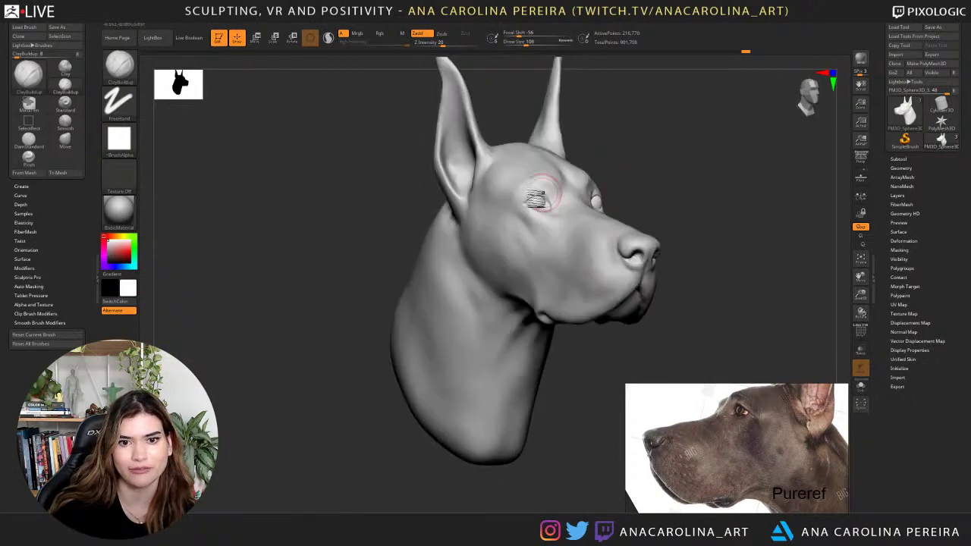
{"action": "mouse_move", "coordinate": [449, 212]}
{"action": "left_mouse_down", "text": "shift"}
{"action": "mouse_move", "coordinate": [460, 199]}
{"action": "mouse_move", "coordinate": [454, 175]}
{"action": "left_mouse_up", "text": "shift"}
{"action": "left_click_drag", "start_coordinate": [371, 242], "coordinate": [350, 251]}
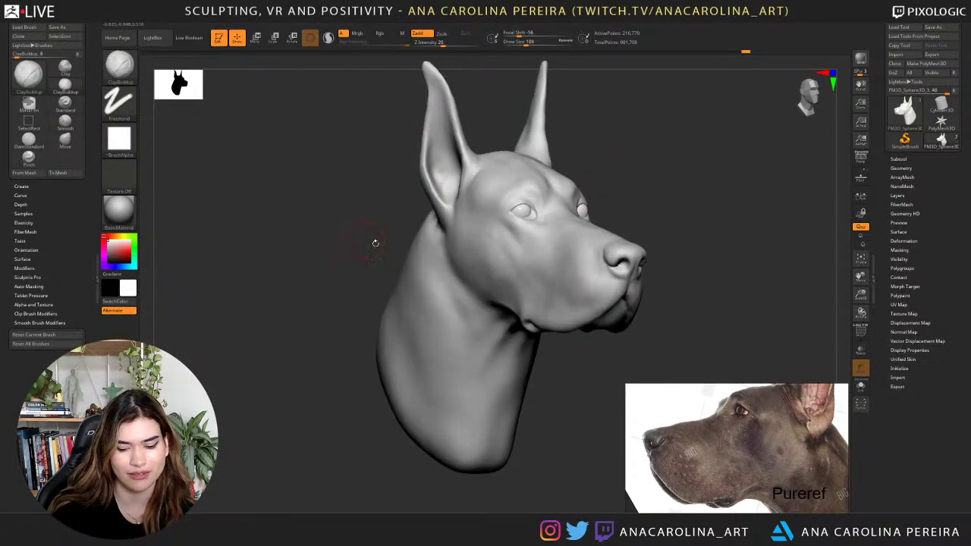
Reduce ClayBuildup to a draw size of 87 and add volume around the lower ear base.
{"action": "key", "text": "b"}
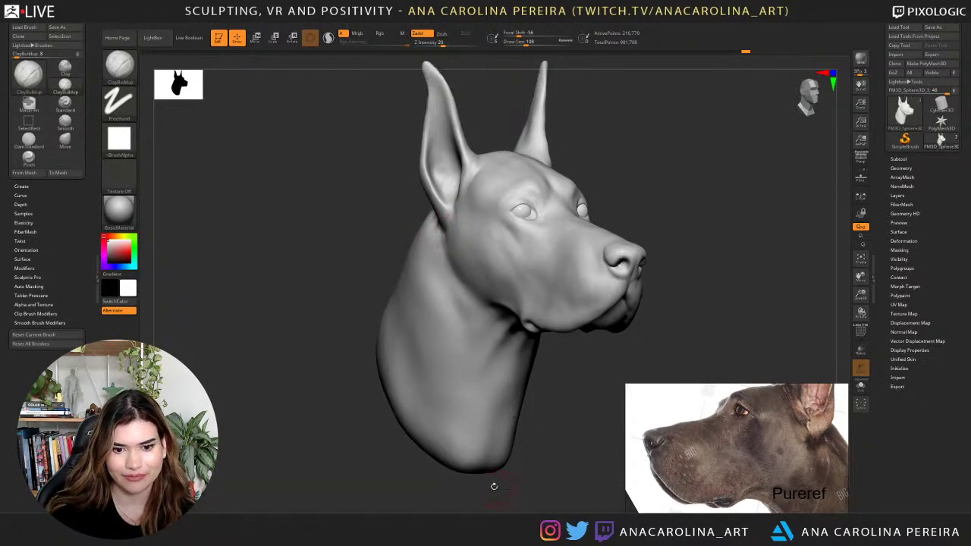
{"action": "key", "text": "s"}
{"action": "left_click", "coordinate": [420, 202]}
{"action": "left_click_drag", "start_coordinate": [451, 209], "coordinate": [444, 203]}
{"action": "right_click_drag", "start_coordinate": [412, 206], "coordinate": [440, 213]}
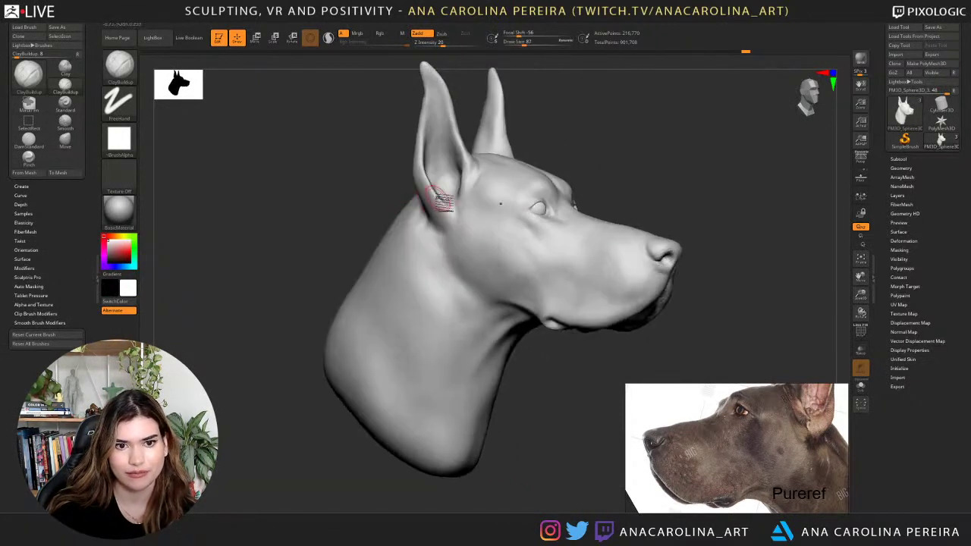
Switch to the Move brush, smooth the area behind the ear base and check the head from several angles.
{"action": "key", "text": "b"}
{"action": "key", "text": "m"}
{"action": "key", "text": "v"}
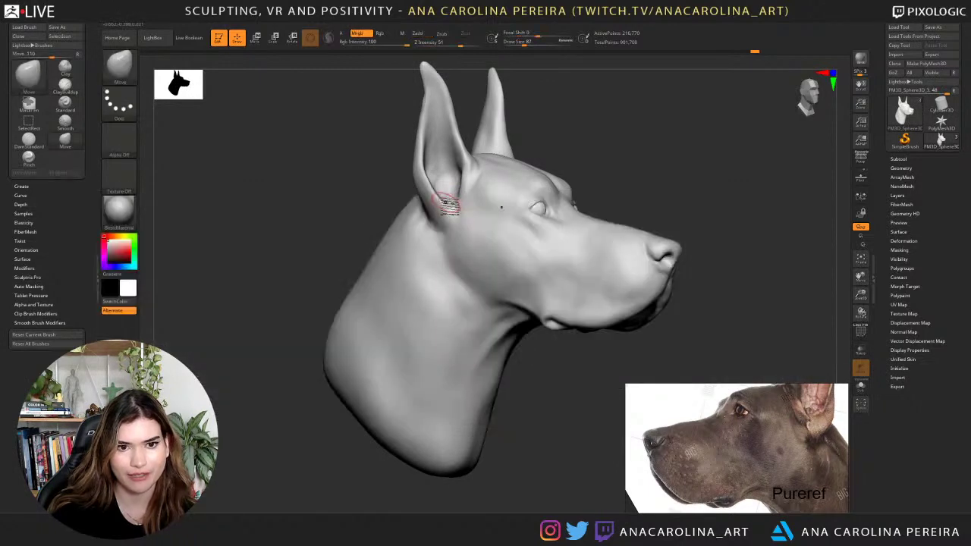
{"action": "right_click_drag", "start_coordinate": [480, 179], "coordinate": [553, 187]}
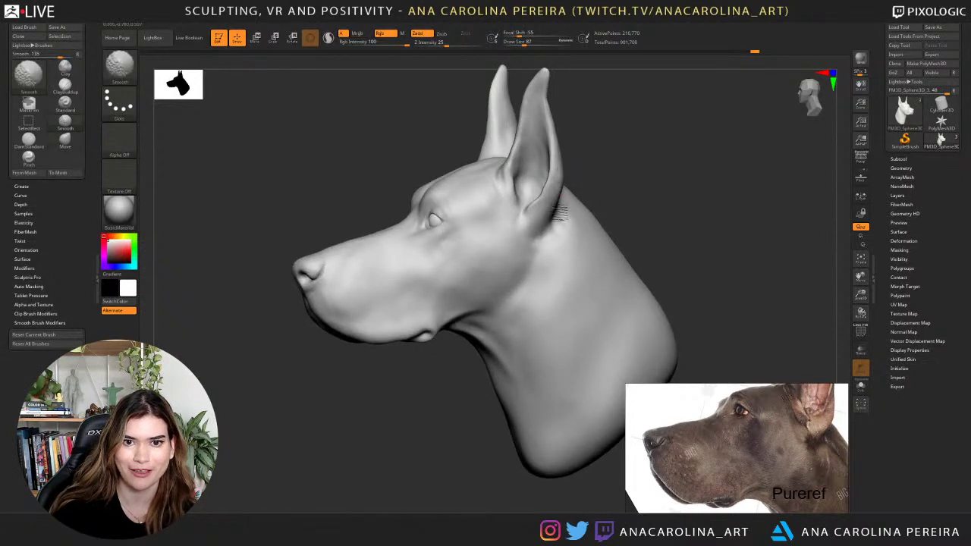
{"action": "right_click_drag", "start_coordinate": [617, 152], "coordinate": [636, 137]}
{"action": "right_click_drag", "start_coordinate": [636, 136], "coordinate": [637, 214]}
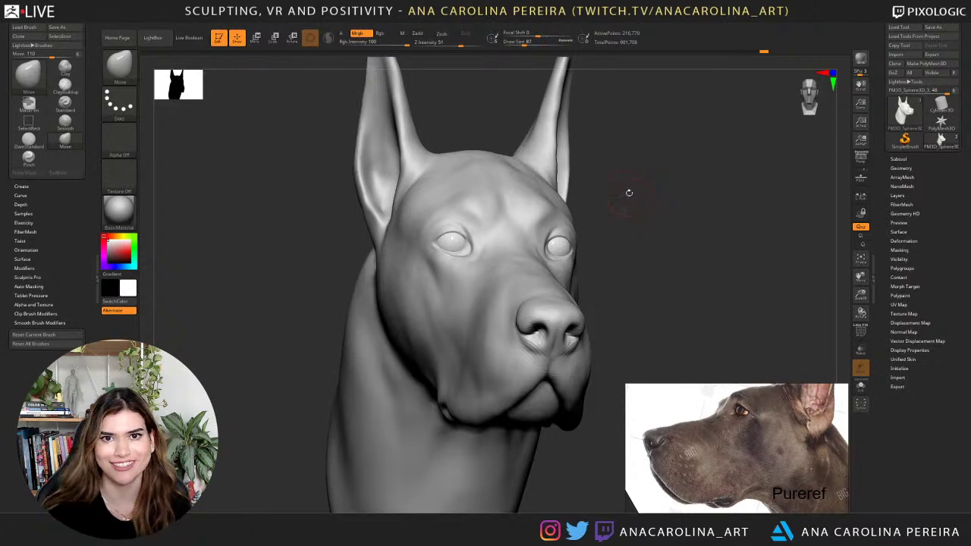
{"action": "left_click_drag", "start_coordinate": [632, 202], "coordinate": [635, 204]}
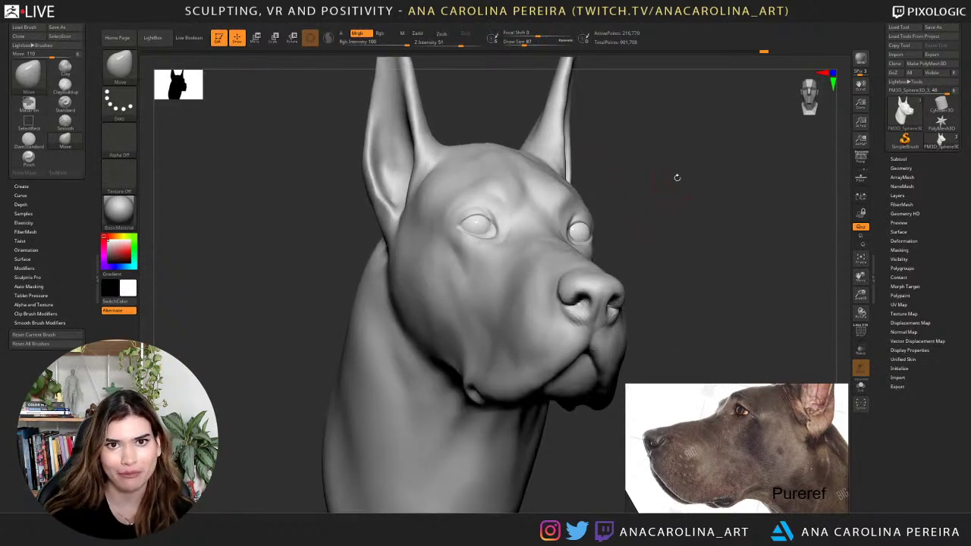
{"action": "mouse_move", "coordinate": [678, 177]}
{"action": "left_mouse_down"}
{"action": "mouse_move", "coordinate": [698, 145]}
{"action": "mouse_move", "coordinate": [667, 201]}
{"action": "left_mouse_up"}
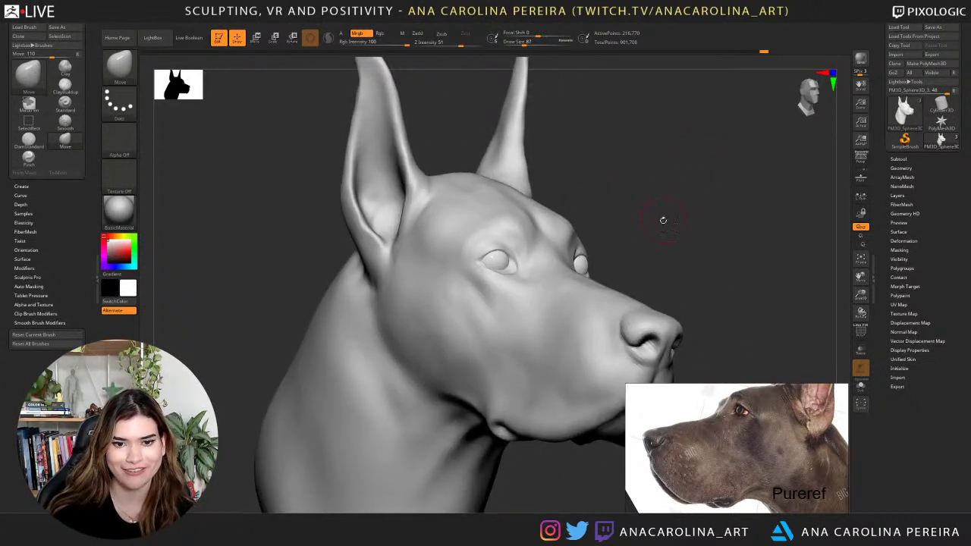
Switch to the Move brush, reduce the draw size to 46 and adjust the lower eyelid near the outer eye corner.
{"action": "key", "text": "b"}
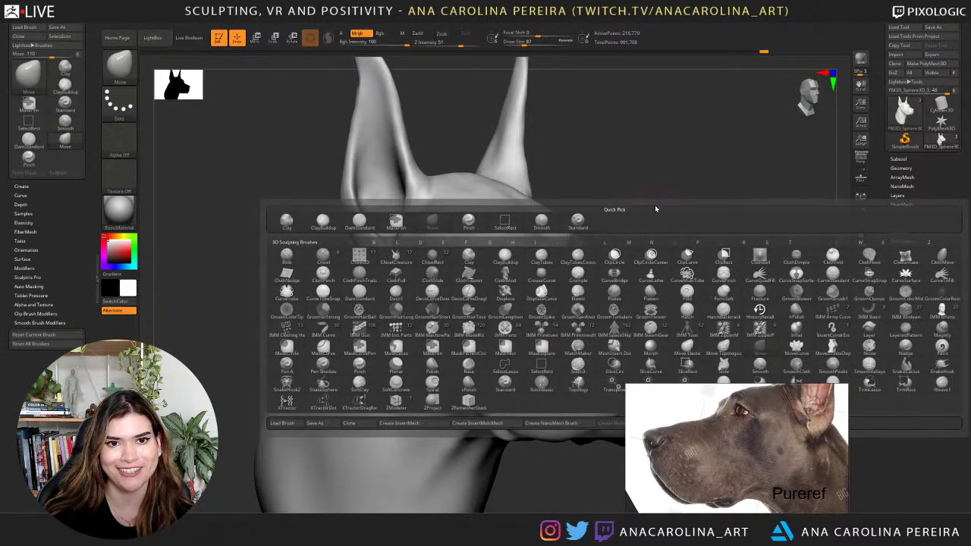
{"action": "key", "text": "s"}
{"action": "key", "text": "h"}
{"action": "mouse_move", "coordinate": [627, 166]}
{"action": "left_mouse_down", "text": "alt"}
{"action": "mouse_move", "coordinate": [658, 180]}
{"action": "mouse_move", "coordinate": [630, 157]}
{"action": "left_mouse_up", "text": "alt"}
{"action": "key", "text": "b"}
{"action": "key", "text": "d"}
{"action": "key", "text": "s"}
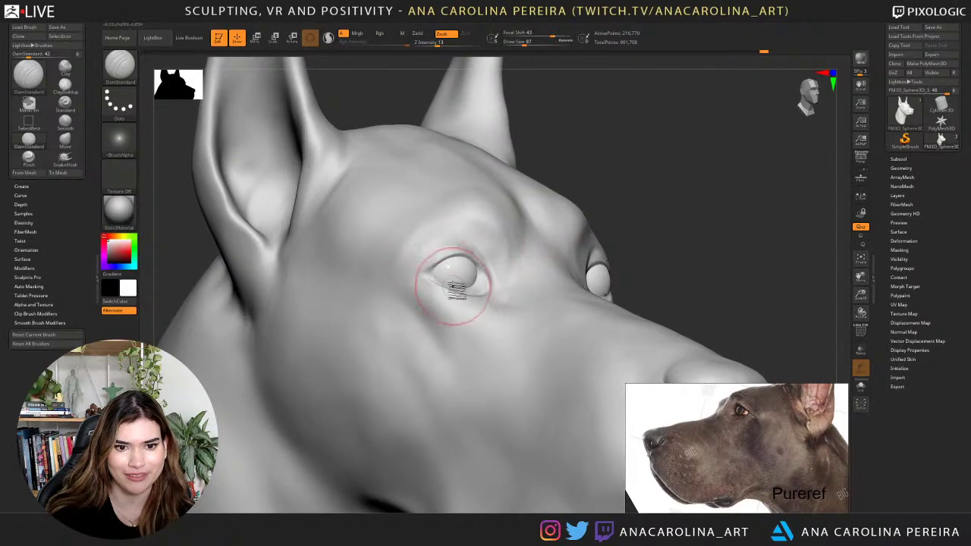
{"action": "key", "text": "b"}
{"action": "key", "text": "m"}
{"action": "key", "text": "v"}
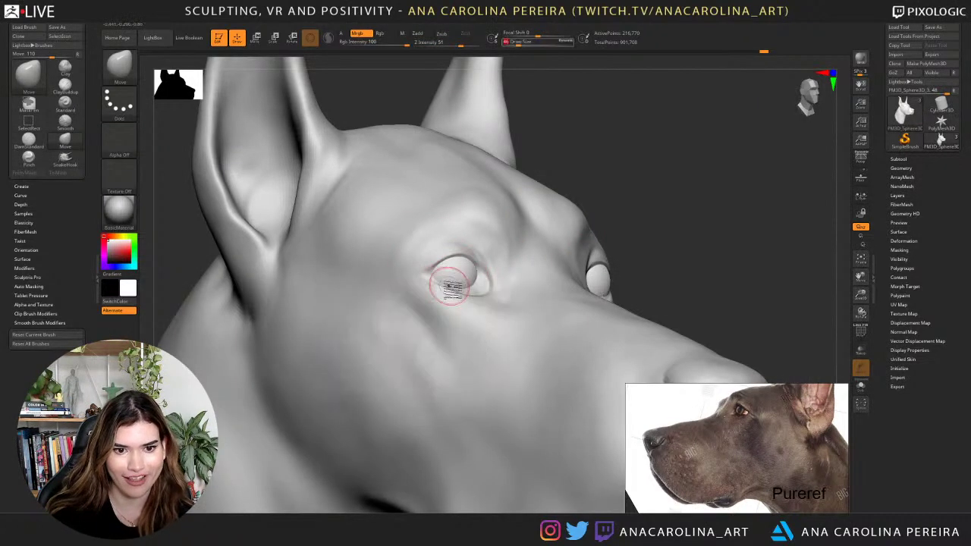
{"action": "left_click_drag", "start_coordinate": [448, 289], "coordinate": [445, 293]}
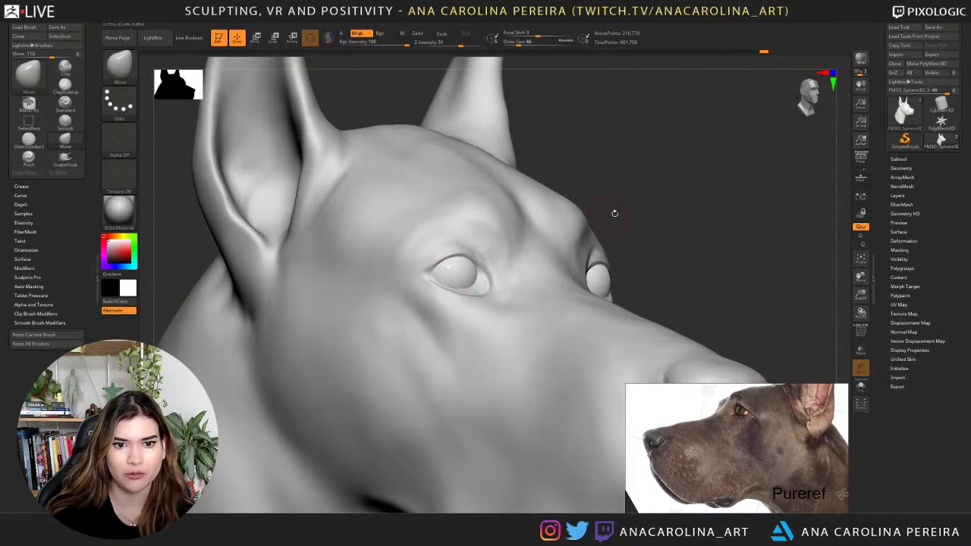
Check the whole head from the front and side, and switch to the ClayBuildup brush.
{"action": "mouse_move", "coordinate": [638, 203]}
{"action": "left_mouse_down"}
{"action": "mouse_move", "coordinate": [605, 214]}
{"action": "mouse_move", "coordinate": [612, 224]}
{"action": "left_mouse_up"}
{"action": "left_click_drag", "start_coordinate": [617, 88], "coordinate": [685, 130]}
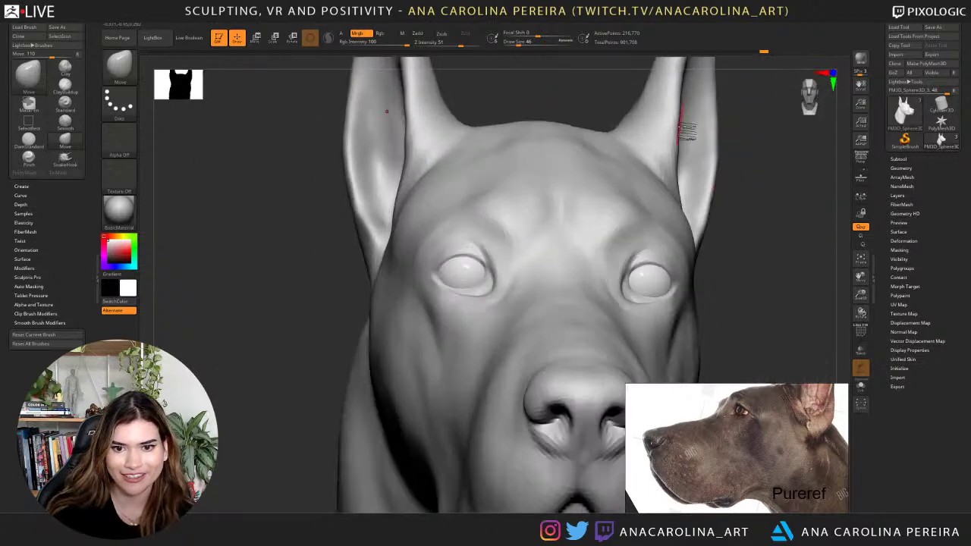
{"action": "key", "text": "f"}
{"action": "mouse_move", "coordinate": [722, 197]}
{"action": "right_mouse_down", "text": "alt"}
{"action": "mouse_move", "coordinate": [689, 145]}
{"action": "mouse_move", "coordinate": [683, 189]}
{"action": "right_mouse_up", "text": "alt"}
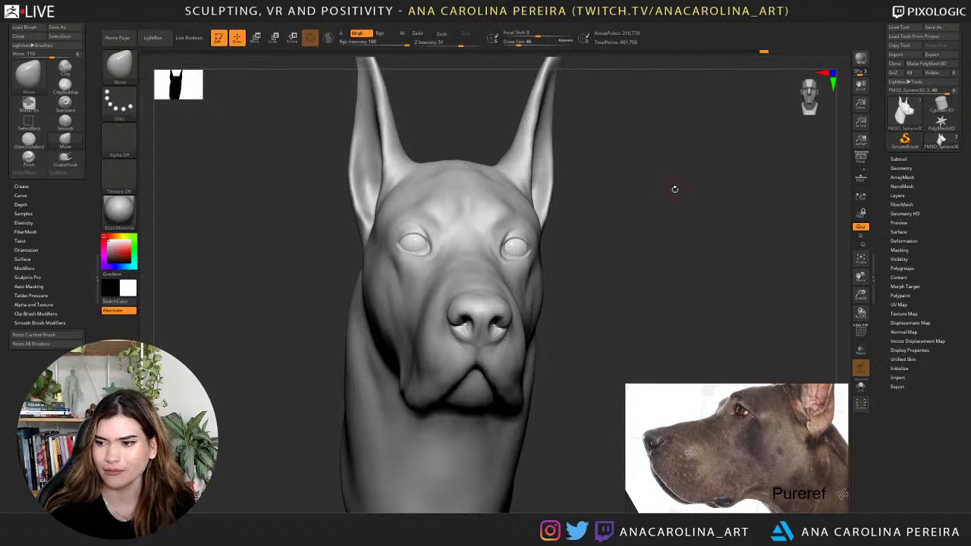
{"action": "mouse_move", "coordinate": [673, 182]}
{"action": "left_mouse_down"}
{"action": "mouse_move", "coordinate": [675, 199]}
{"action": "mouse_move", "coordinate": [683, 189]}
{"action": "left_mouse_up"}
{"action": "left_click_drag", "start_coordinate": [653, 225], "coordinate": [672, 239]}
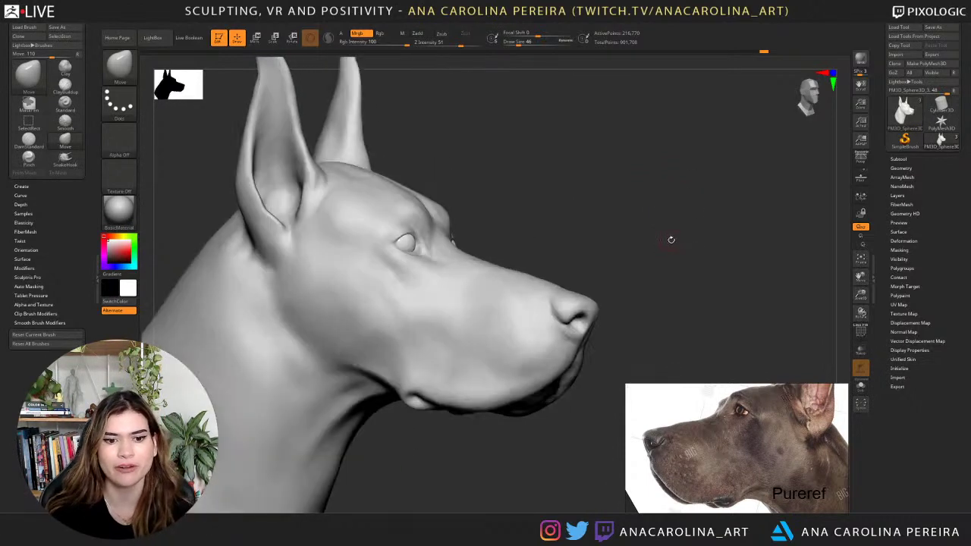
{"action": "key", "text": "b"}
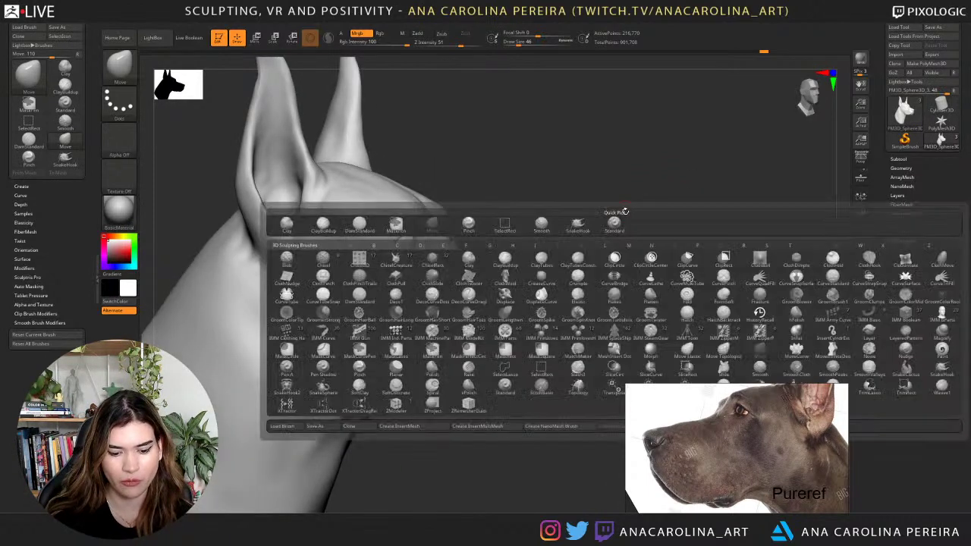
{"action": "key", "text": "c"}
{"action": "key", "text": "b"}
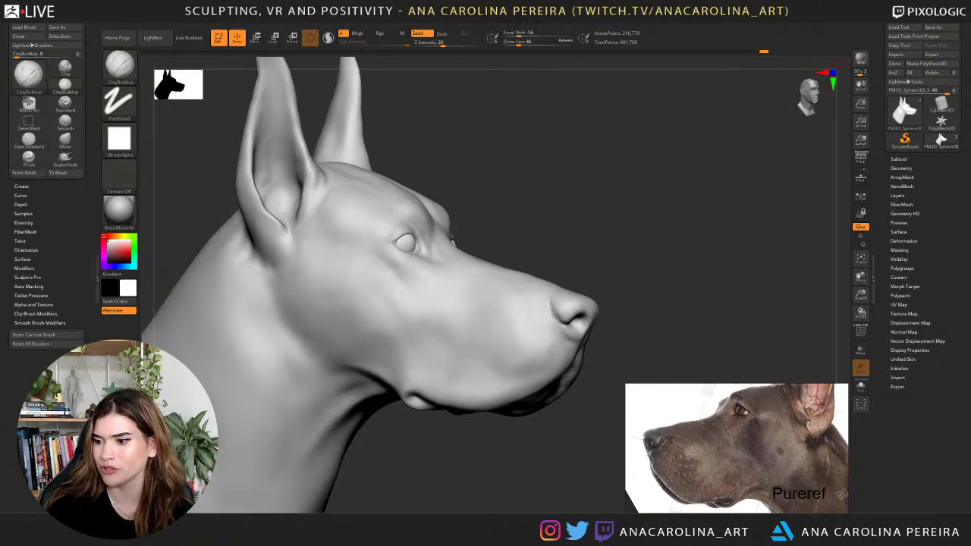
Switch to the browser to view the ArtStation dog-head anatomy studies, and return to ZBrush.
{"action": "key", "text": "super+d"}
{"action": "key", "text": "super+d"}
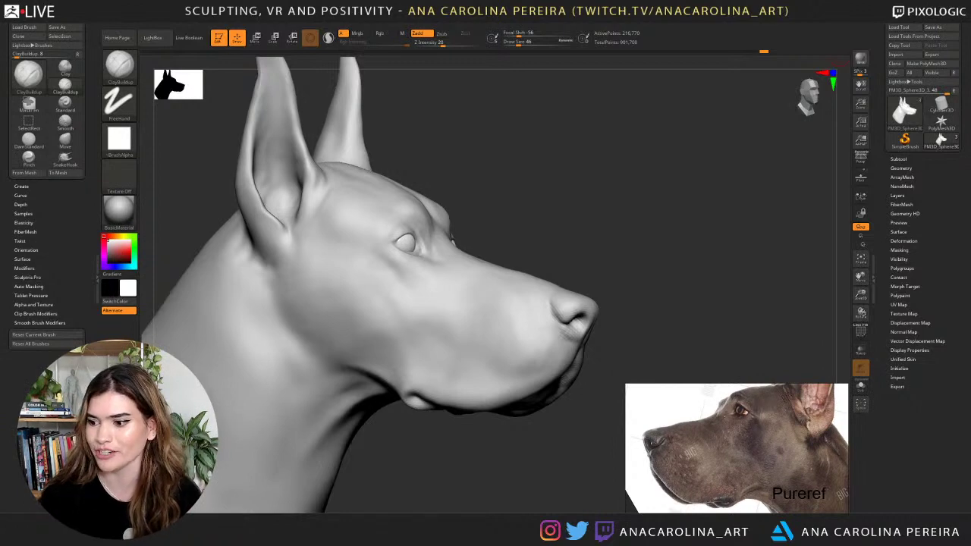
{"action": "key", "text": "alt+Tab"}
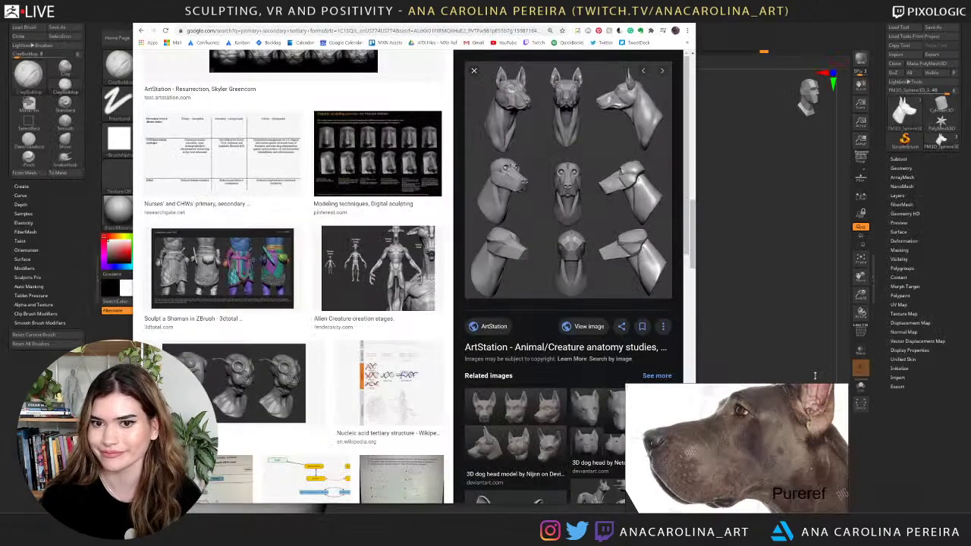
{"action": "key", "text": "alt+Tab"}
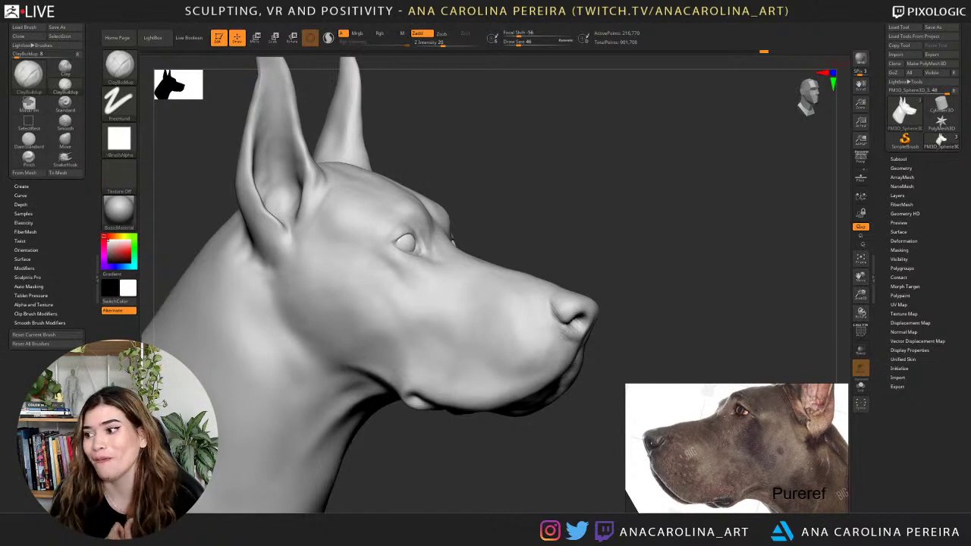
Switch to Photoshop and create a new document from the recent custom preset of 1701 × 1441 pixels at 72 pixels/inch.
{"action": "left_click_drag", "start_coordinate": [970, 220], "coordinate": [740, 16]}
{"action": "left_click", "coordinate": [21, 6]}
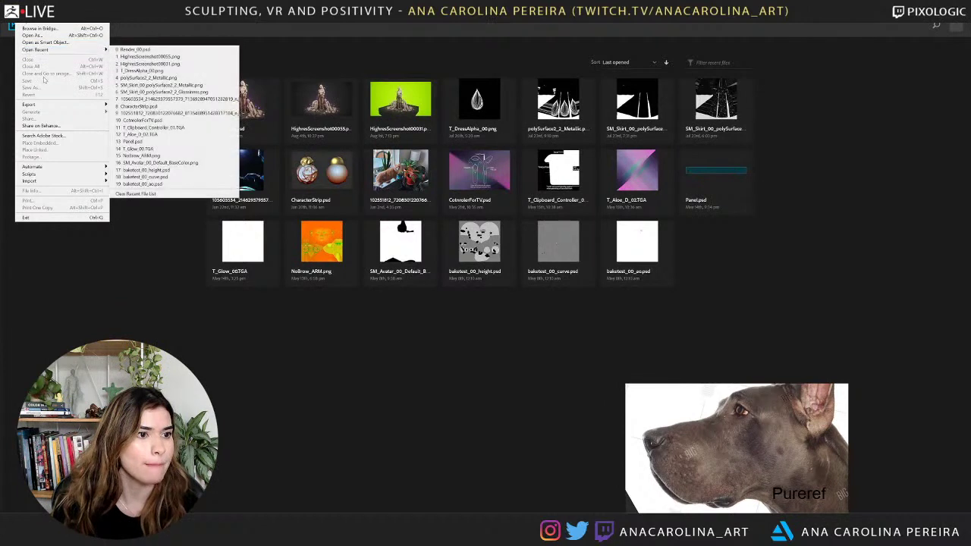
{"action": "mouse_move", "coordinate": [52, 106]}
{"action": "left_click", "coordinate": [47, 15]}
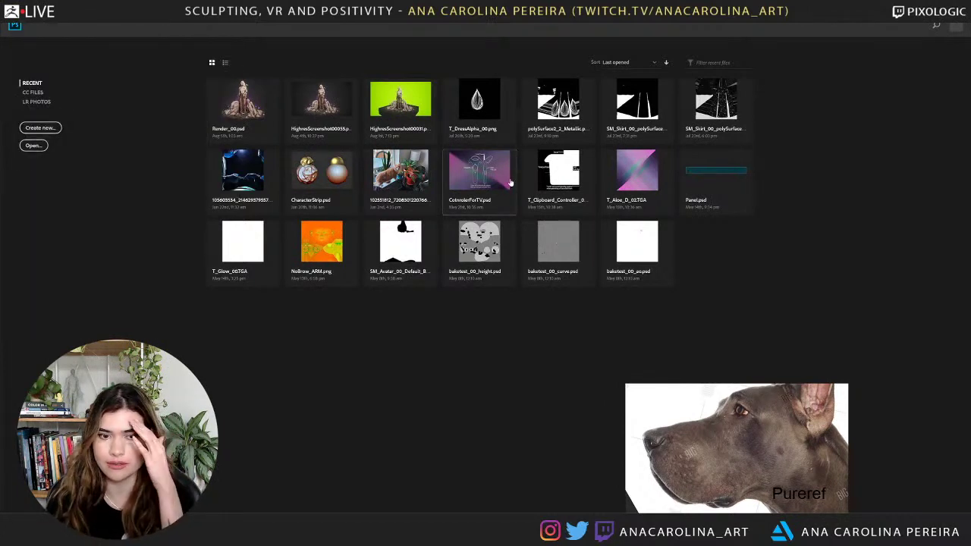
{"action": "key", "text": "ctrl+n"}
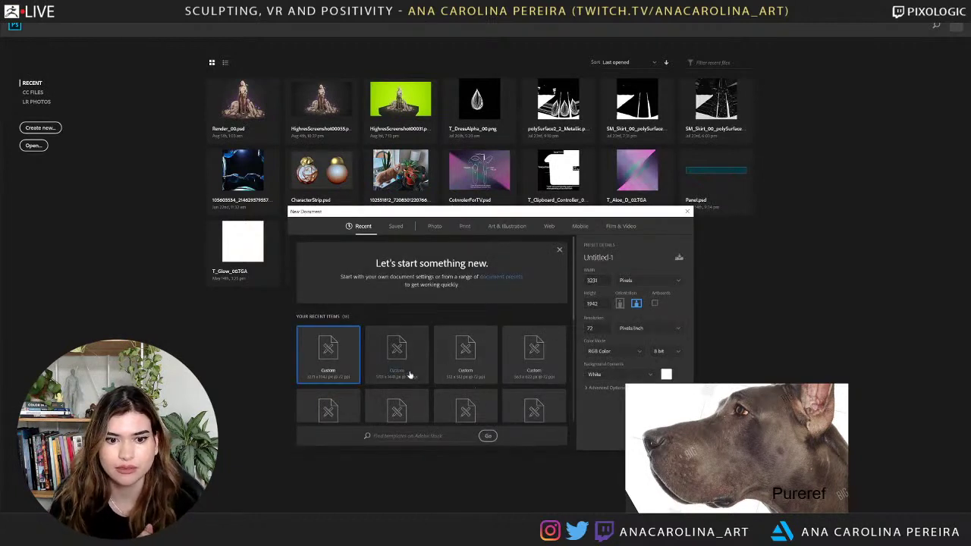
{"action": "scroll", "coordinate": [425, 364], "scroll_direction": "down", "scroll_amount": 1}
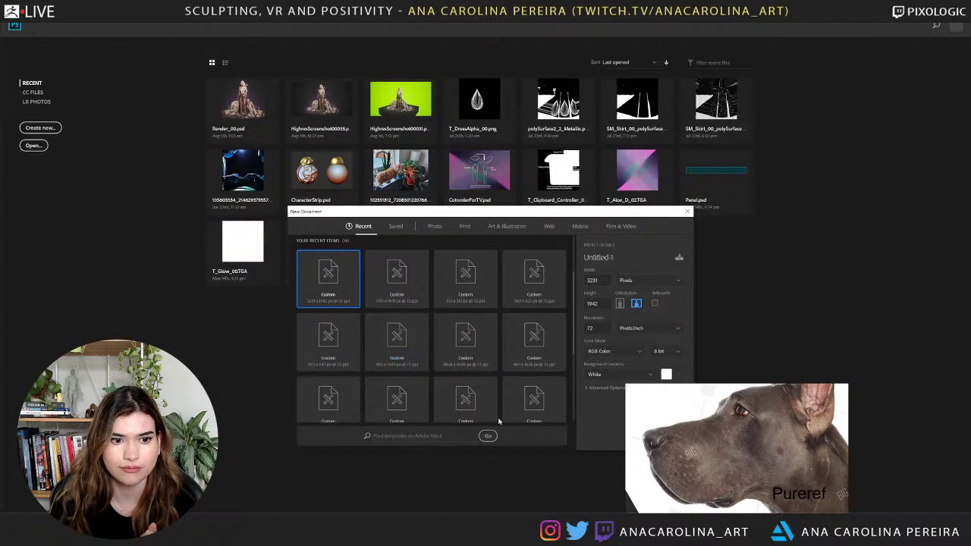
{"action": "left_click", "coordinate": [399, 302]}
{"action": "left_click_drag", "start_coordinate": [729, 425], "coordinate": [793, 428]}
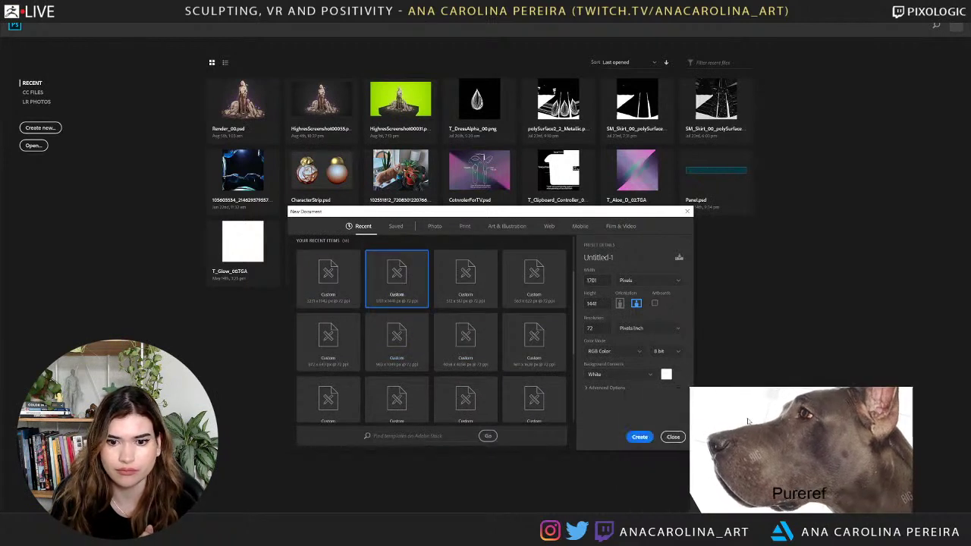
{"action": "left_click", "coordinate": [639, 437]}
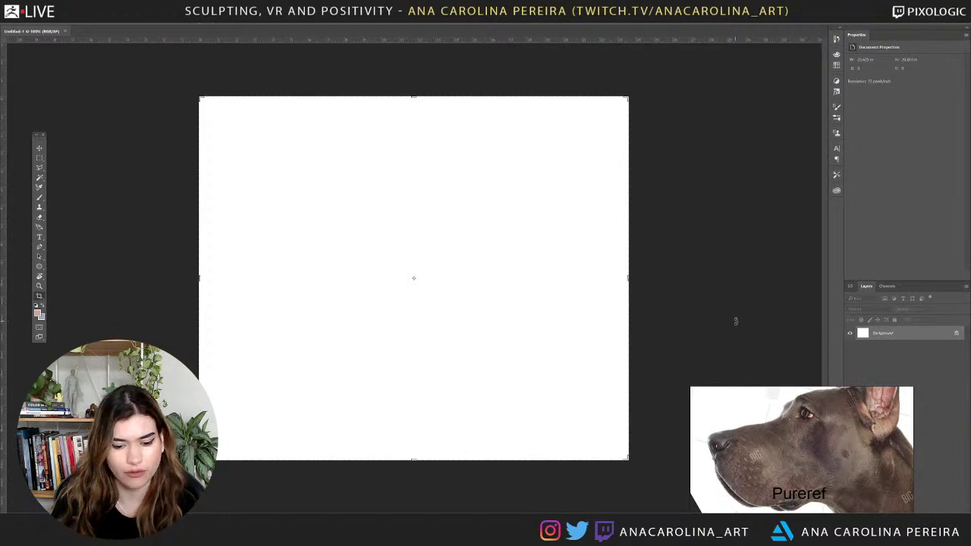
Paste the photo of the standing woman and scale it down slightly so it fits the canvas height.
{"action": "key", "text": "ctrl+v"}
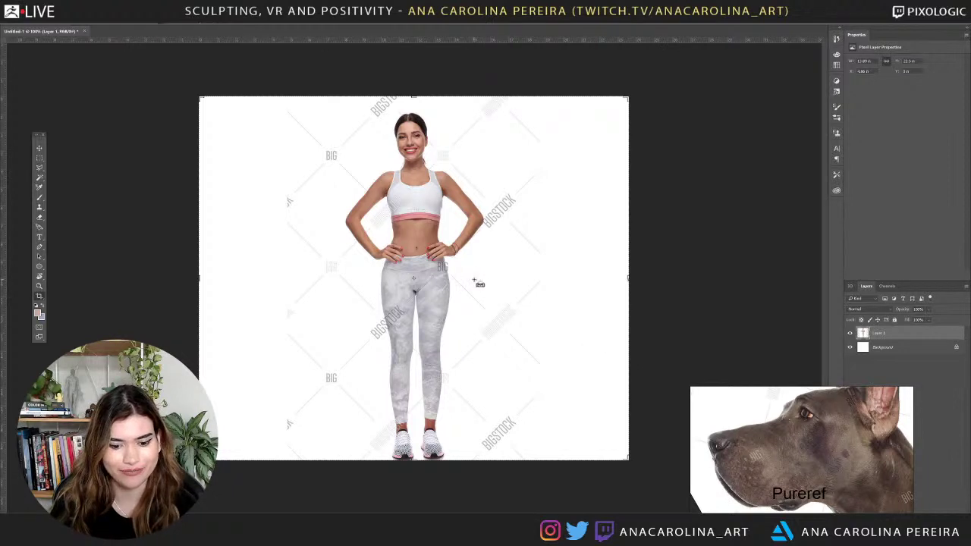
{"action": "key", "text": "ctrl+t"}
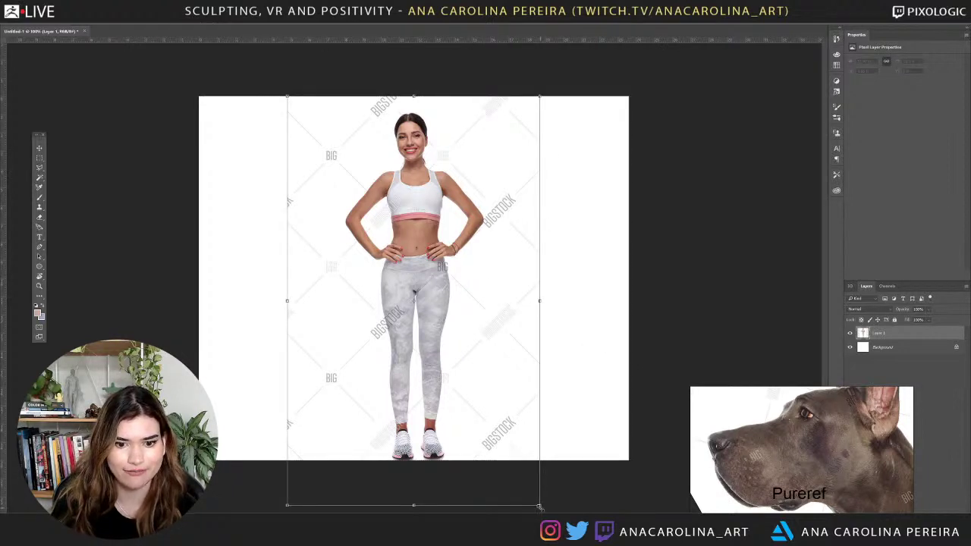
{"action": "left_click_drag", "start_coordinate": [538, 506], "coordinate": [529, 488]}
{"action": "key", "text": "Return"}
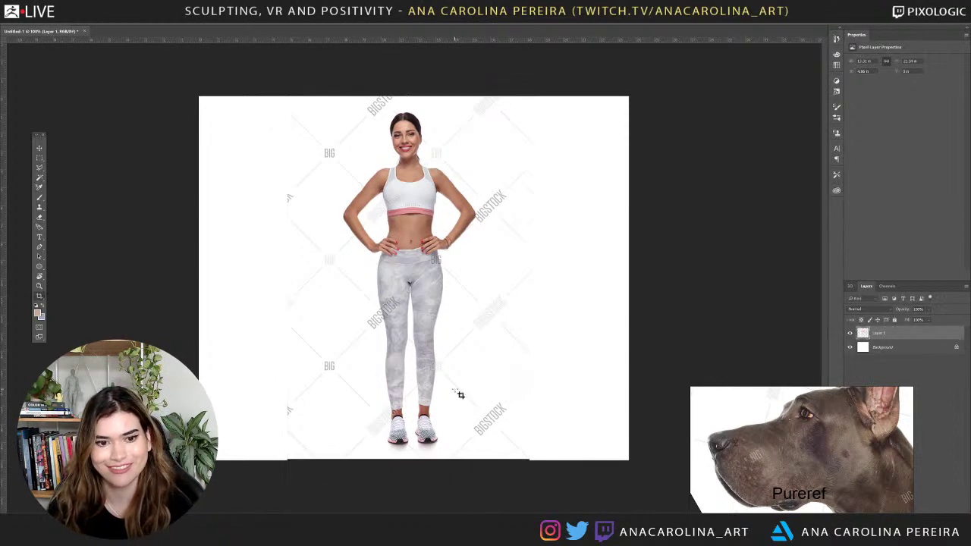
{"action": "left_click_drag", "start_coordinate": [782, 460], "coordinate": [686, 428]}
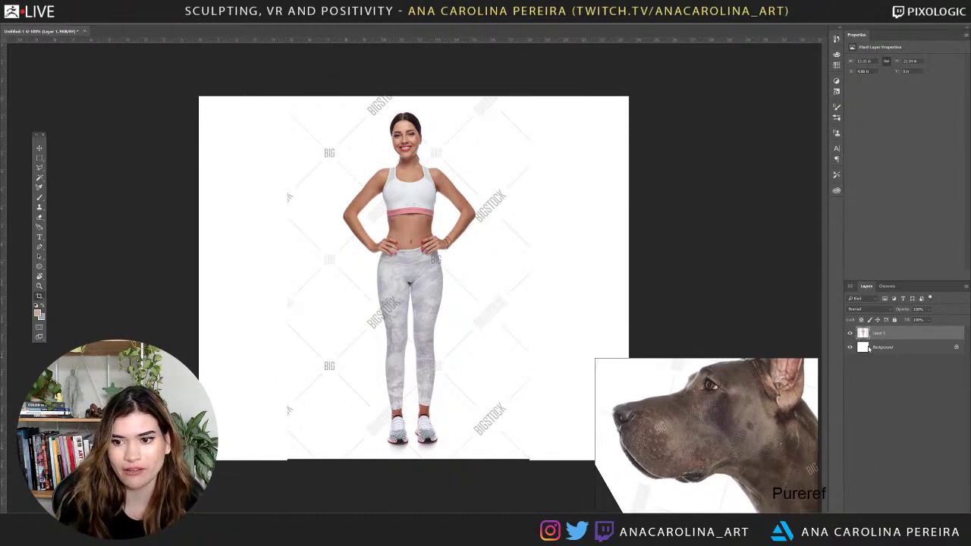
Add a new empty layer above the pasted photo's layer.
{"action": "left_click", "coordinate": [885, 346]}
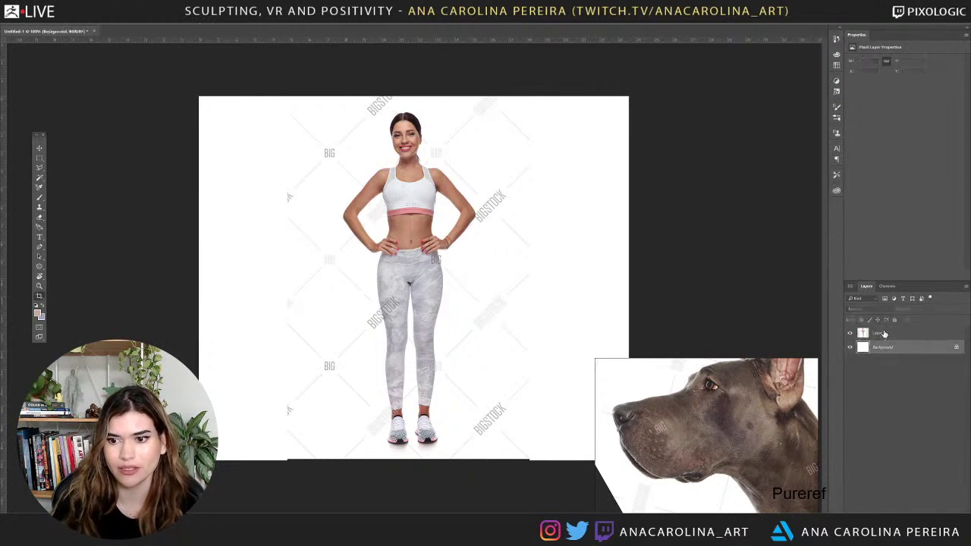
{"action": "left_click", "coordinate": [883, 334]}
{"action": "key", "text": "ctrl+shift+n"}
{"action": "key", "text": "Return"}
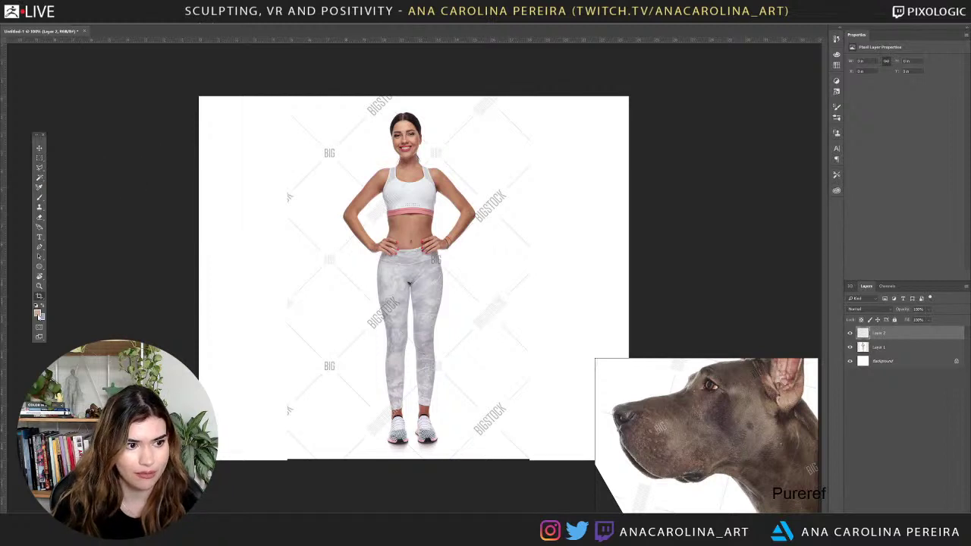
Set the foreground color to pure red (ff0000) and switch to the Brush tool.
{"action": "left_click", "coordinate": [37, 312]}
{"action": "left_click_drag", "start_coordinate": [710, 210], "coordinate": [777, 169]}
{"action": "left_click", "coordinate": [773, 168]}
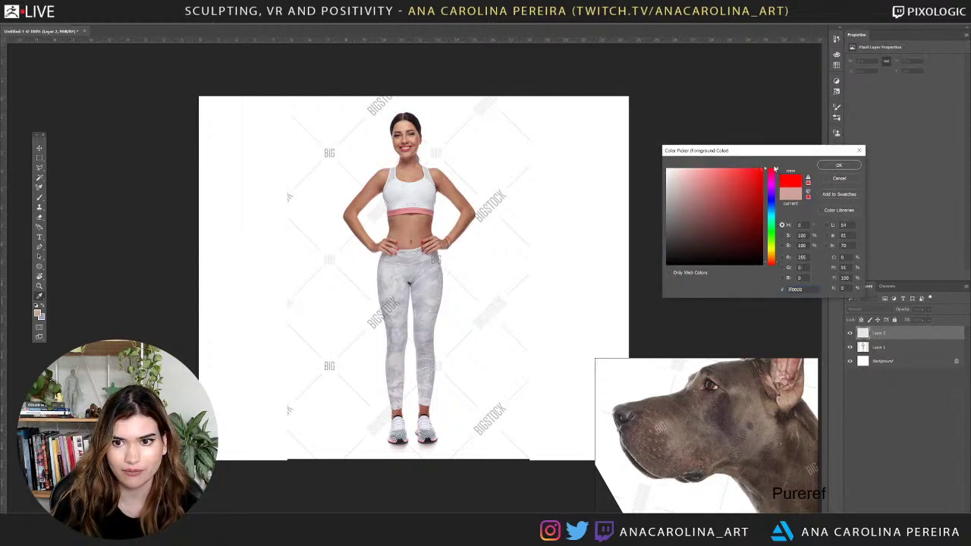
{"action": "left_click", "coordinate": [843, 165]}
{"action": "key", "text": "b"}
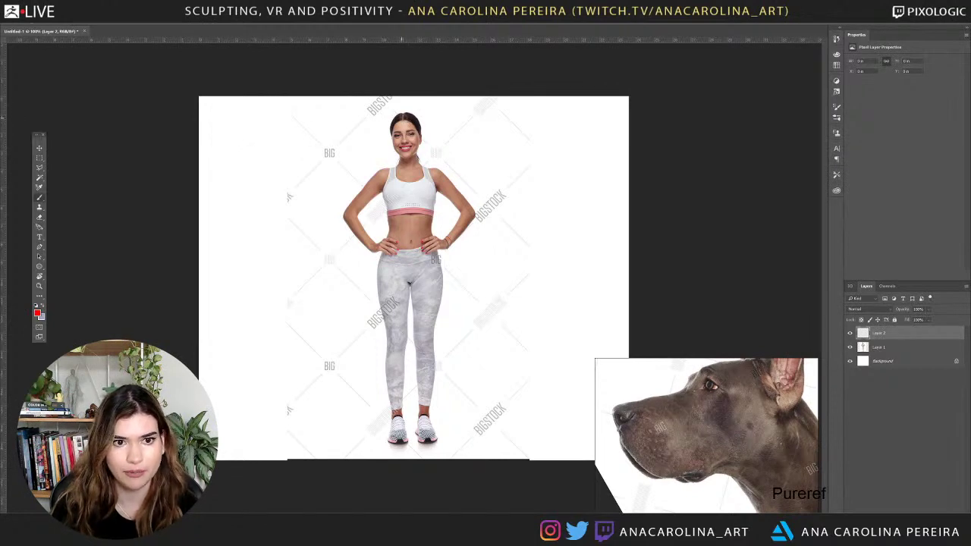
Paint two straight horizontal red lines across the photo, one at the top of the woman's head and one at her chin.
{"action": "key", "text": "ctrl+plus"}
{"action": "key", "text": "ctrl+minus"}
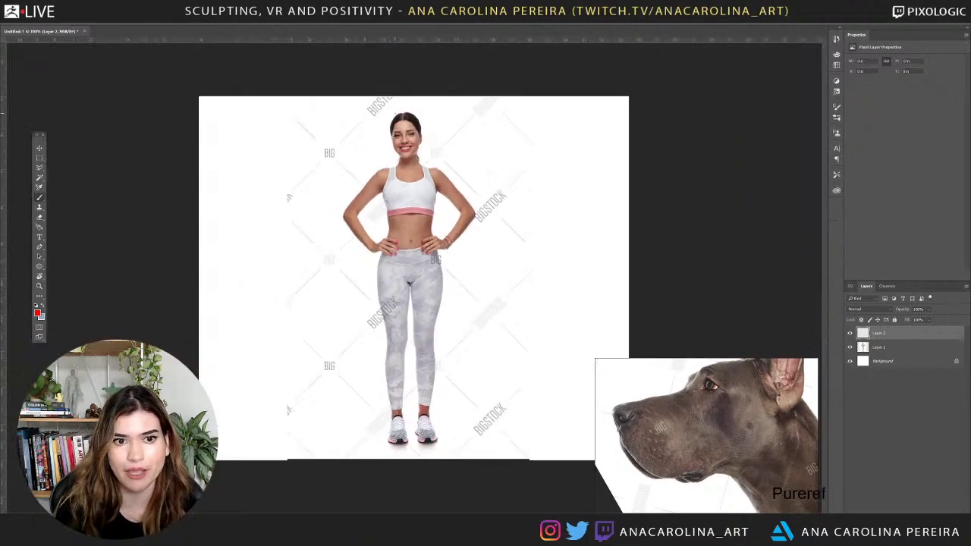
{"action": "right_click_drag", "start_coordinate": [768, 376], "coordinate": [864, 373]}
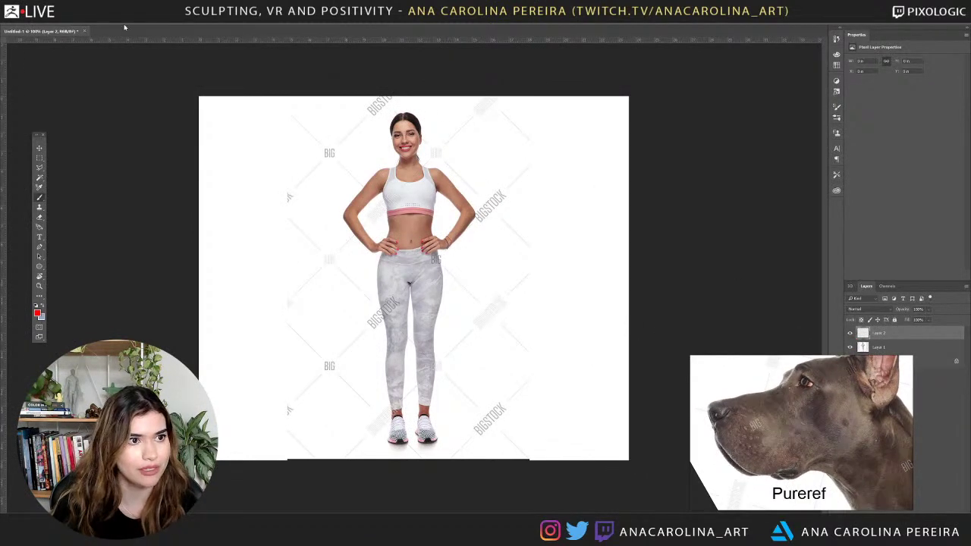
{"action": "key", "text": "ctrl+plus"}
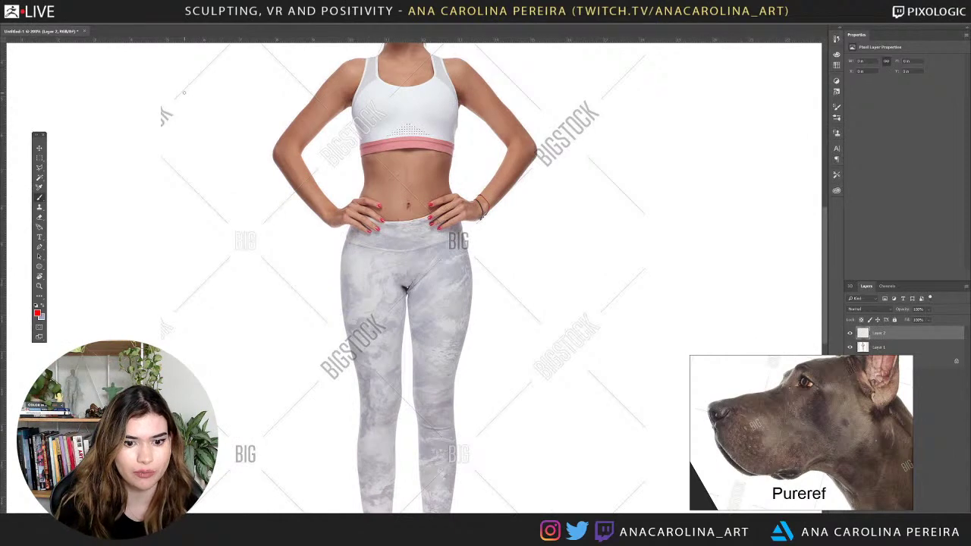
{"action": "scroll", "coordinate": [383, 273], "scroll_direction": "up", "scroll_amount": 3}
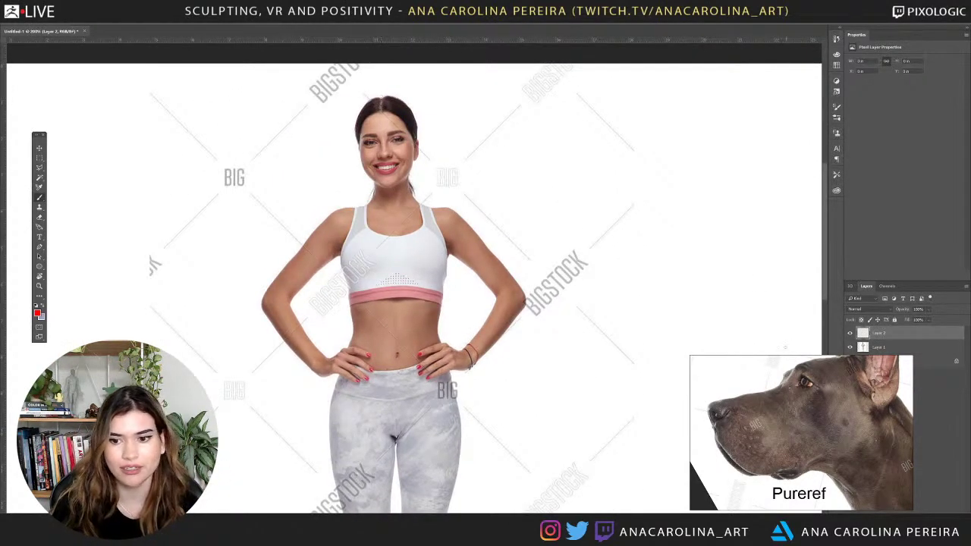
{"action": "right_click_drag", "start_coordinate": [791, 402], "coordinate": [691, 398]}
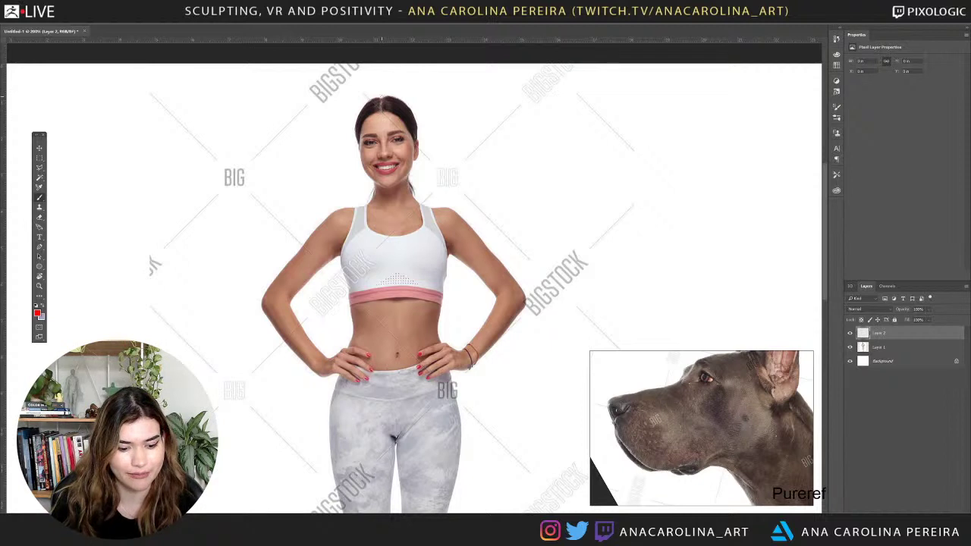
{"action": "left_click", "coordinate": [381, 96]}
{"action": "mouse_move", "coordinate": [381, 96]}
{"action": "left_mouse_down", "text": "shift"}
{"action": "mouse_move", "coordinate": [653, 96]}
{"action": "mouse_move", "coordinate": [161, 96]}
{"action": "left_mouse_up", "text": "shift"}
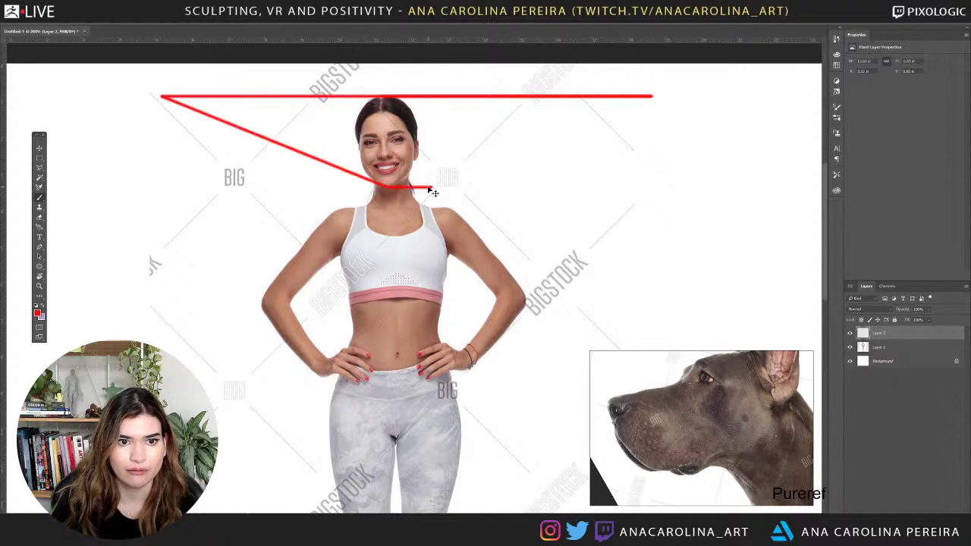
{"action": "mouse_move", "coordinate": [402, 188]}
{"action": "left_mouse_down", "text": "shift"}
{"action": "mouse_move", "coordinate": [657, 187]}
{"action": "mouse_move", "coordinate": [157, 188]}
{"action": "left_mouse_up", "text": "shift"}
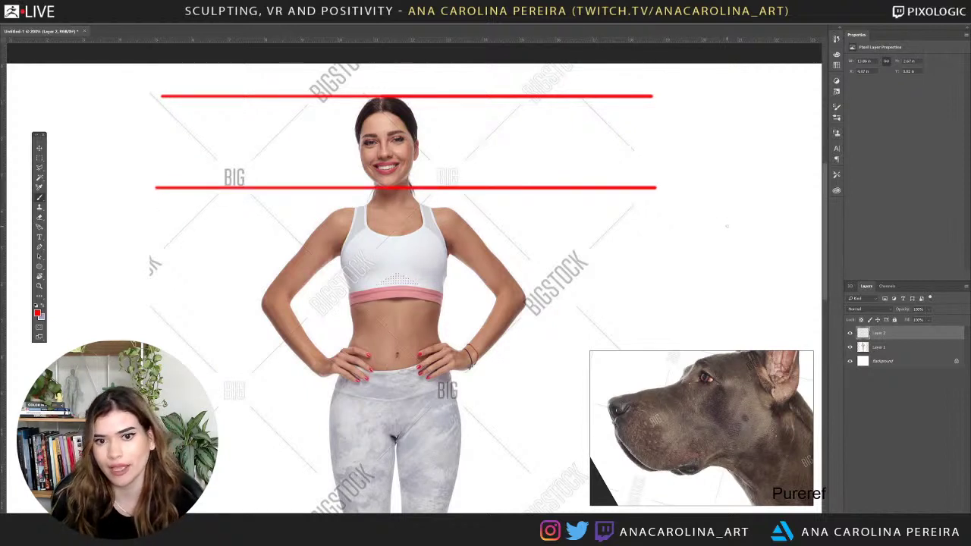
Narrow the two red lines horizontally from both ends so they extend evenly to either side of the woman.
{"action": "key", "text": "ctrl+t"}
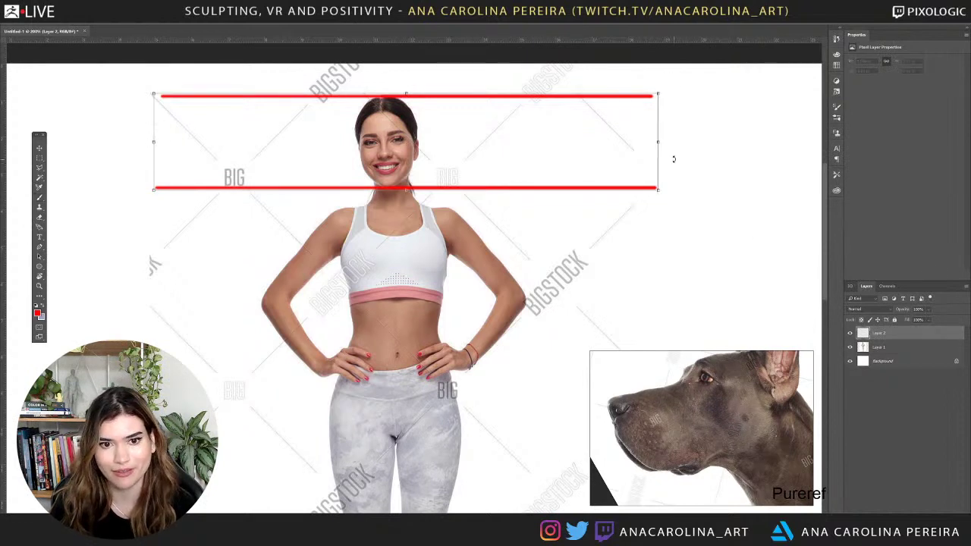
{"action": "left_click_drag", "start_coordinate": [656, 143], "coordinate": [447, 156]}
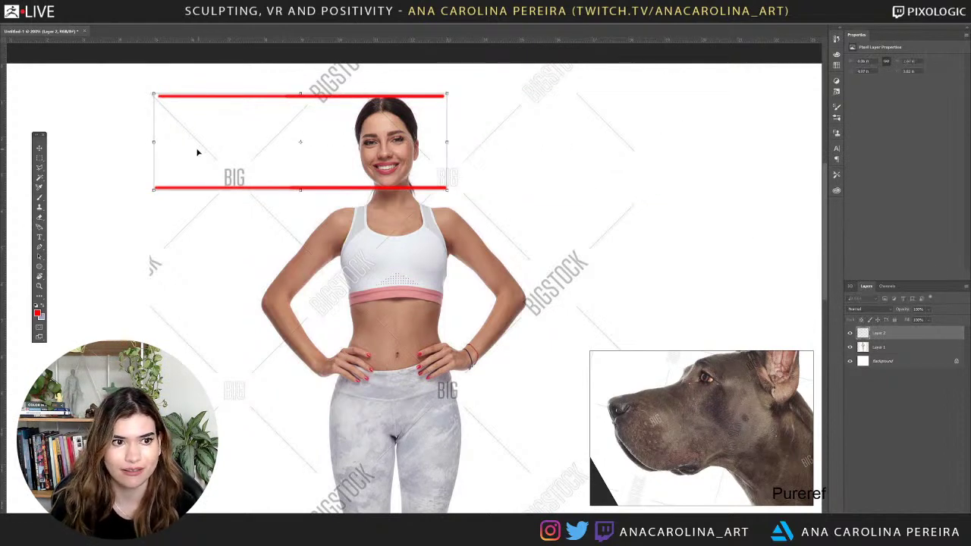
{"action": "mouse_move", "coordinate": [155, 145]}
{"action": "left_mouse_down"}
{"action": "mouse_move", "coordinate": [339, 150]}
{"action": "mouse_move", "coordinate": [166, 153]}
{"action": "mouse_move", "coordinate": [177, 152]}
{"action": "left_mouse_up"}
{"action": "left_click_drag", "start_coordinate": [448, 142], "coordinate": [615, 140]}
{"action": "key", "text": "Return"}
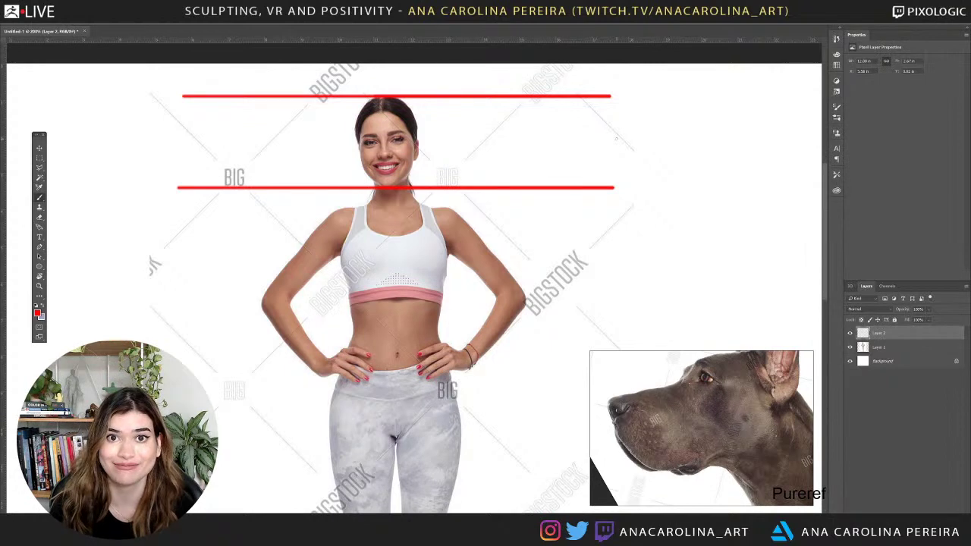
Duplicate the red line layer twice, moving each copy down one head height to mark the chest and the waist.
{"action": "key", "text": "ctrl+minus"}
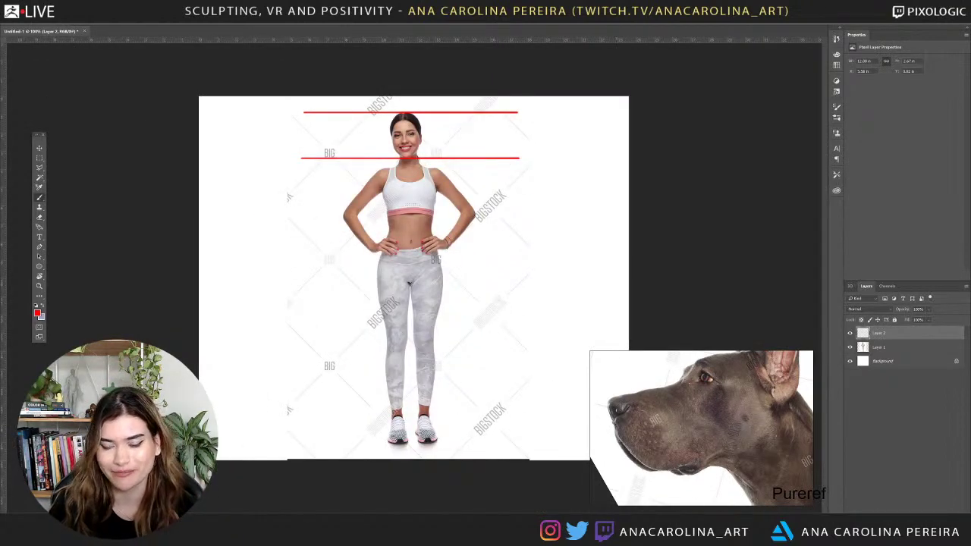
{"action": "key", "text": "v"}
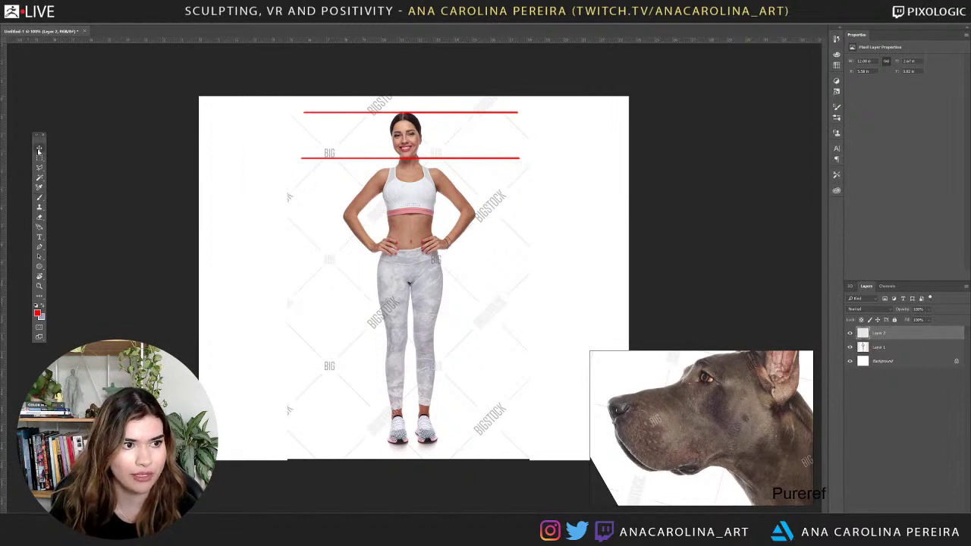
{"action": "key", "text": "ctrl+j"}
{"action": "left_click_drag", "start_coordinate": [419, 120], "coordinate": [414, 163]}
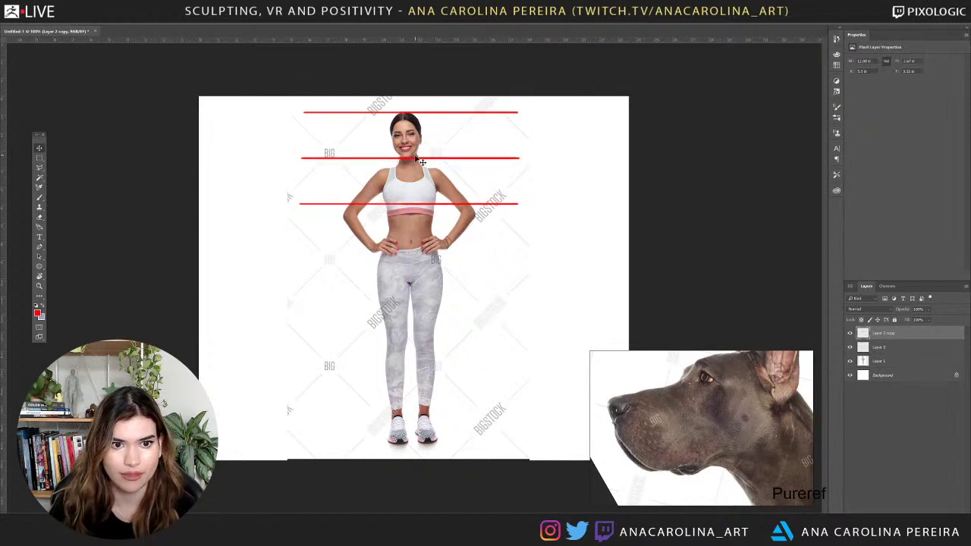
{"action": "key", "text": "ctrl+j"}
{"action": "left_click_drag", "start_coordinate": [427, 164], "coordinate": [417, 202], "text": "alt"}
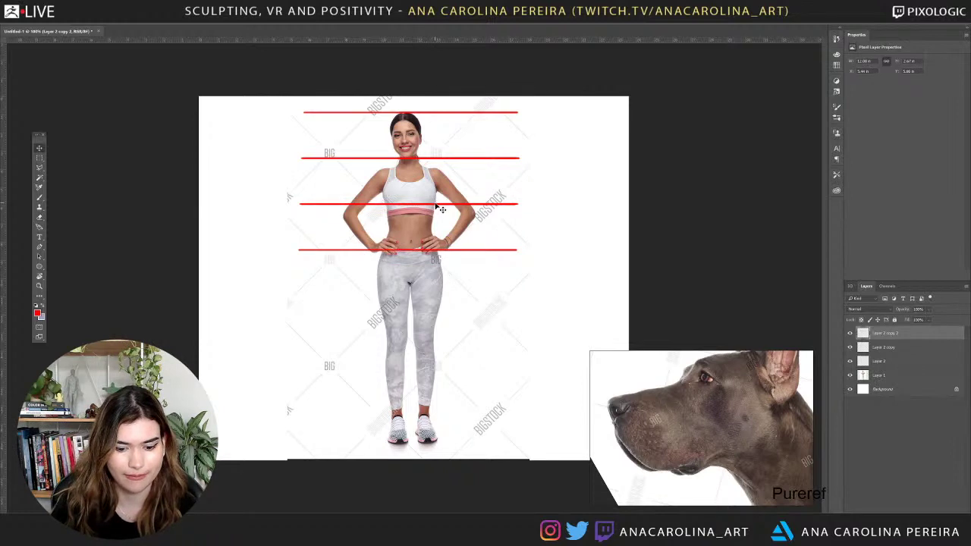
Lock the photo's layer against edits and continue the red lines at head-height intervals down to the feet.
{"action": "left_click_drag", "start_coordinate": [438, 207], "coordinate": [436, 238]}
{"action": "key", "text": "ctrl+z"}
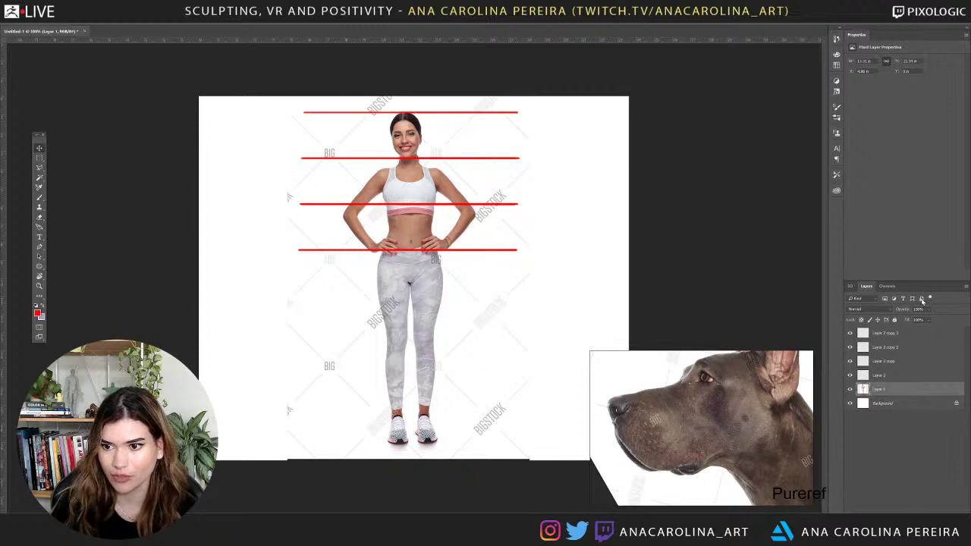
{"action": "left_click", "coordinate": [894, 319]}
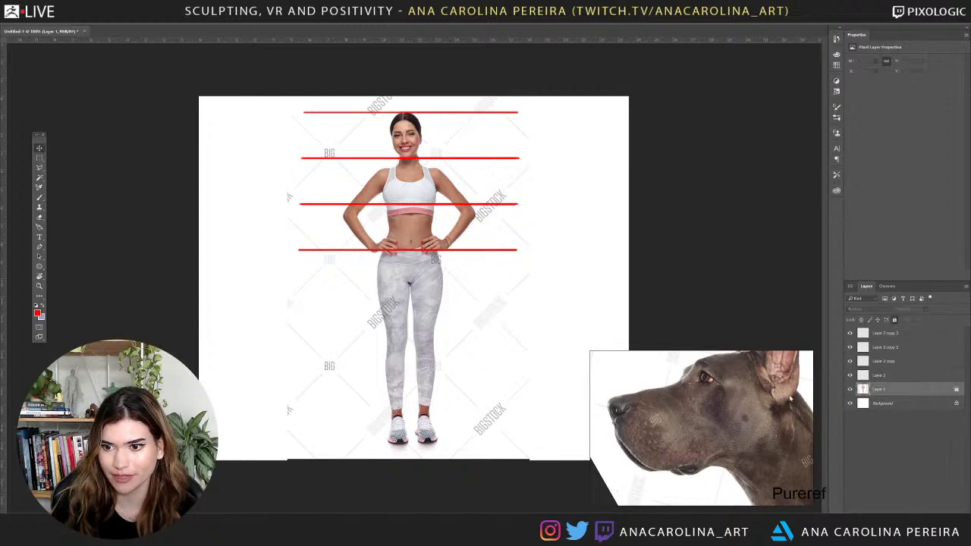
{"action": "left_click", "coordinate": [881, 375]}
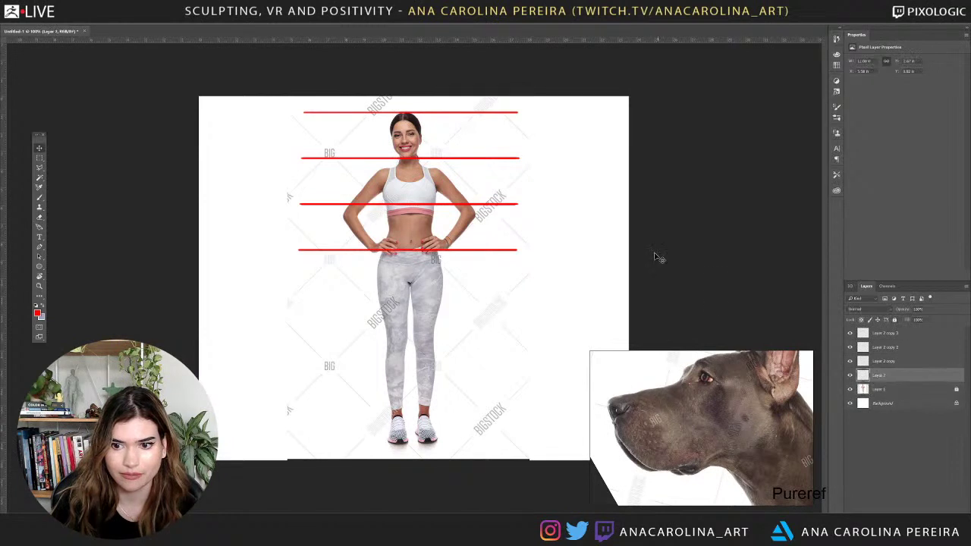
{"action": "left_click_drag", "start_coordinate": [490, 255], "coordinate": [488, 435]}
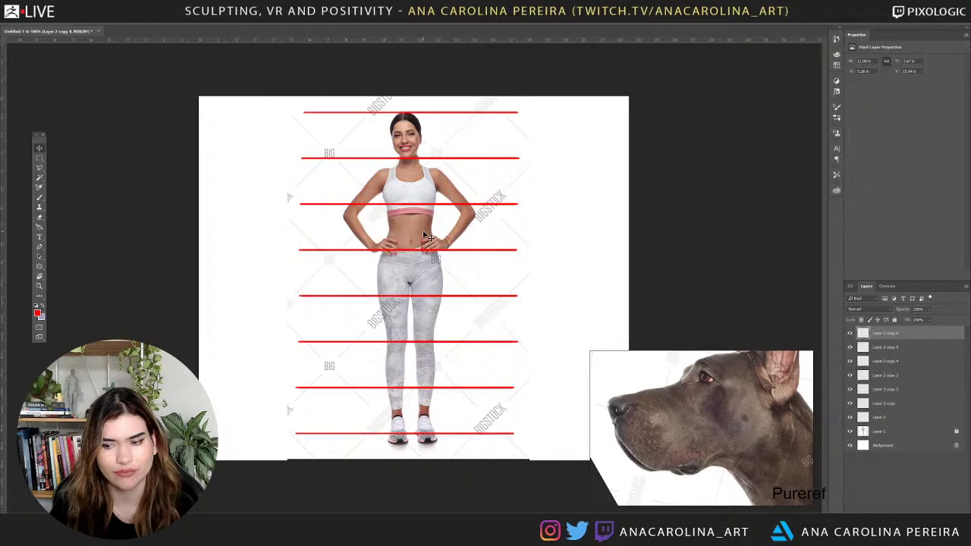
Add a new layer and draw an ellipse over the woman's head, between the first and second red lines.
{"action": "key", "text": "ctrl+shift+n"}
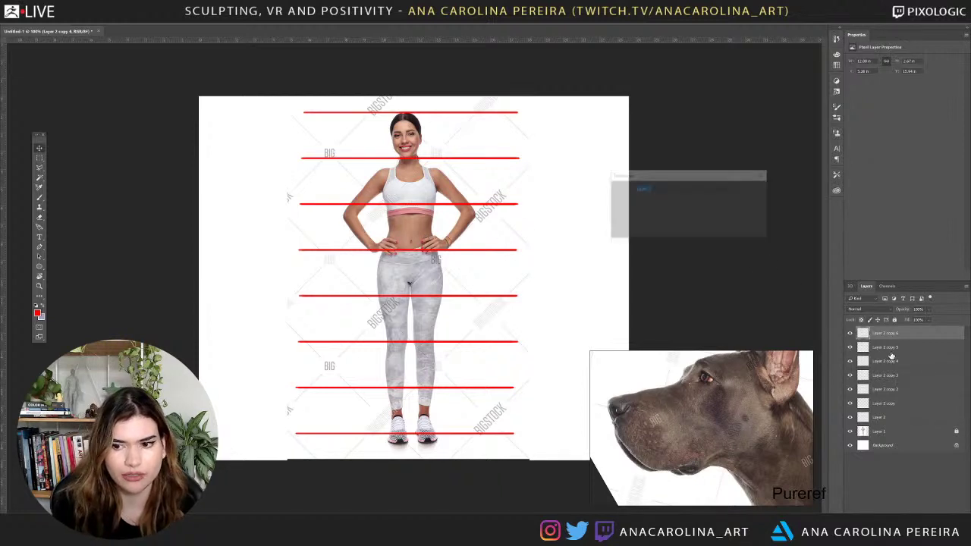
{"action": "key", "text": "Return"}
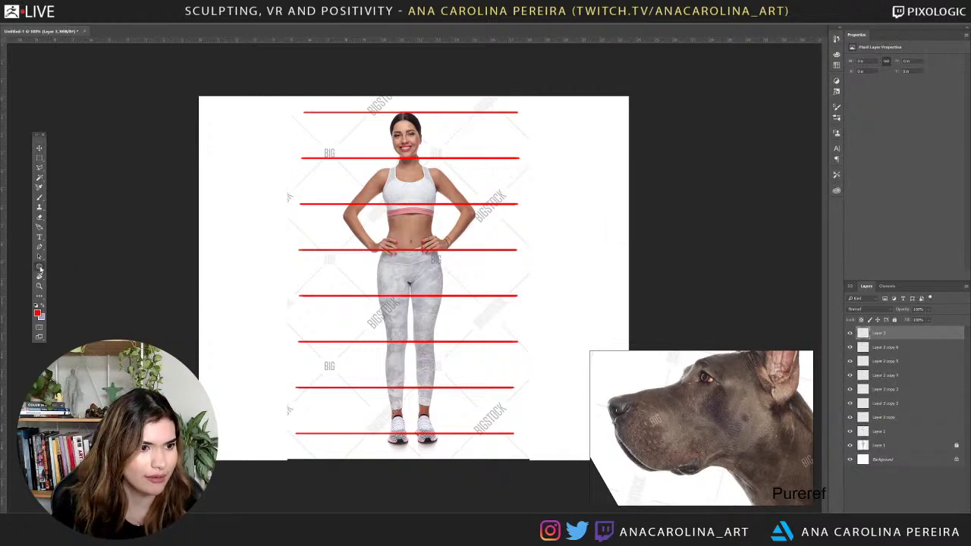
{"action": "left_click", "coordinate": [41, 268]}
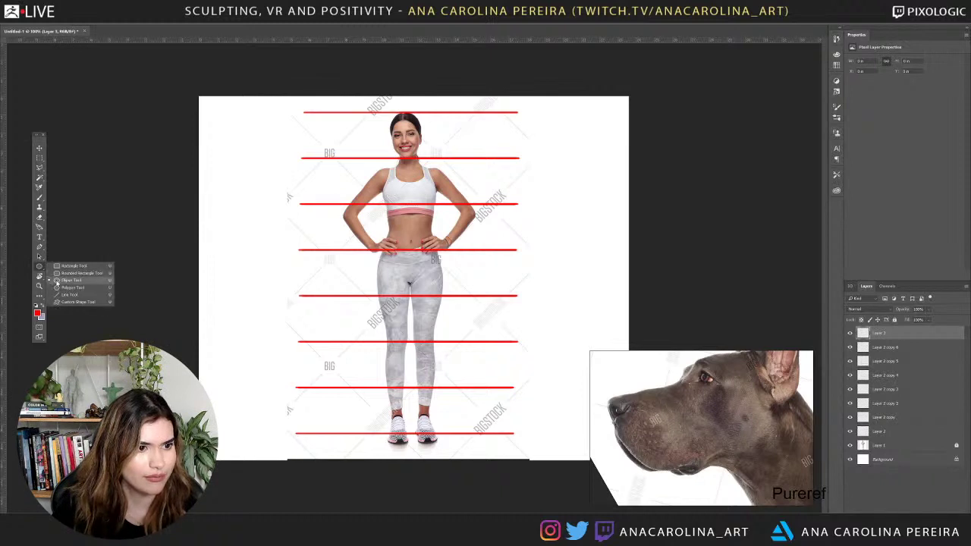
{"action": "left_click", "coordinate": [70, 280]}
{"action": "left_click", "coordinate": [504, 210]}
{"action": "left_click", "coordinate": [504, 196]}
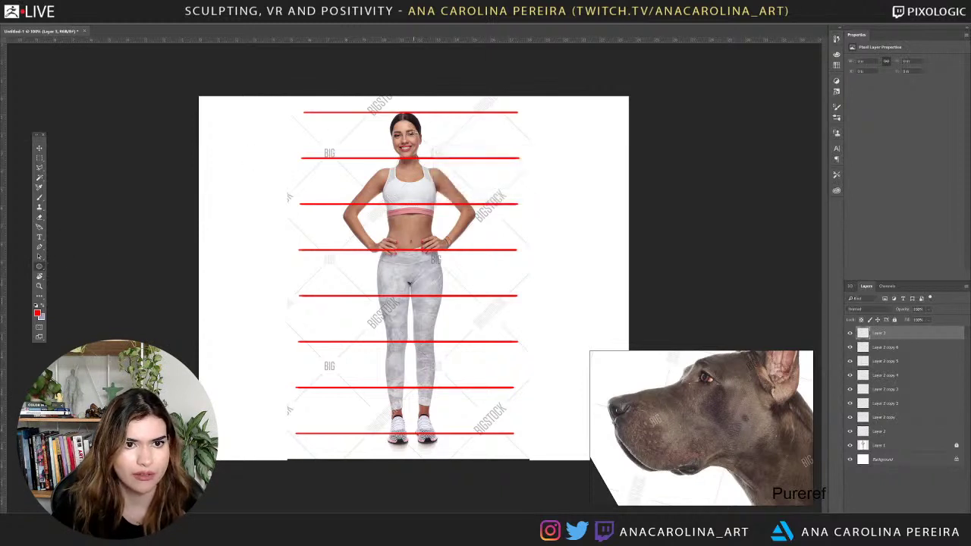
{"action": "left_click_drag", "start_coordinate": [402, 110], "coordinate": [421, 157]}
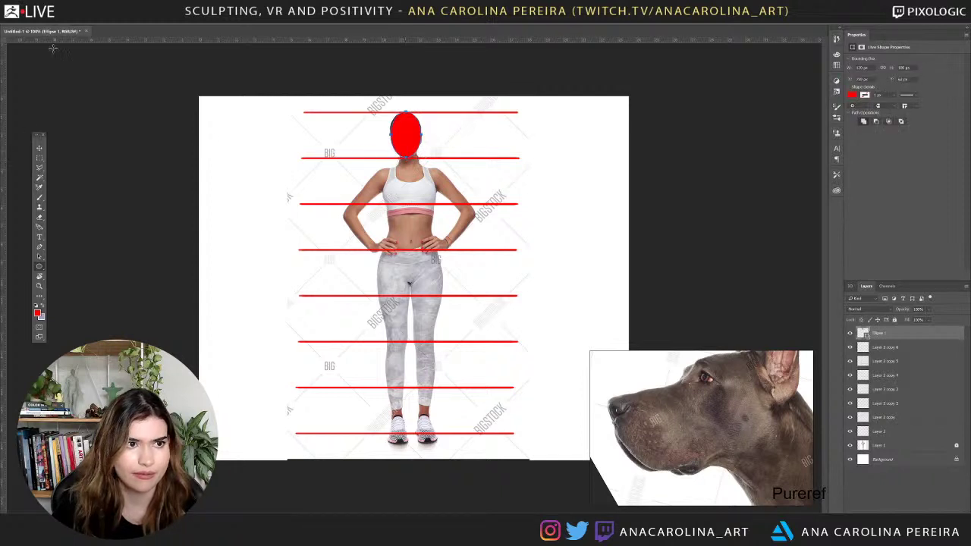
Remove the head ellipse's red fill and give it a thicker green stroke.
{"action": "left_click", "coordinate": [101, 26]}
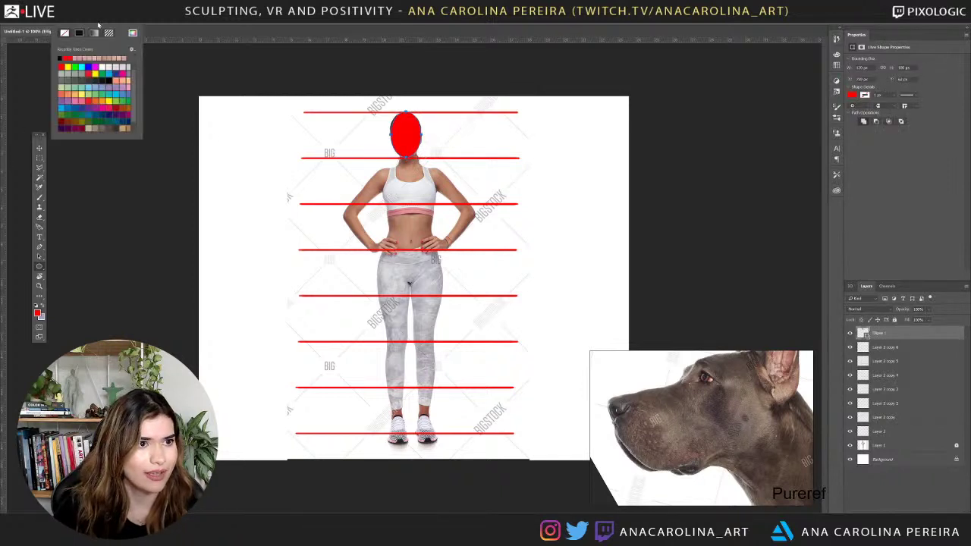
{"action": "left_click", "coordinate": [103, 74]}
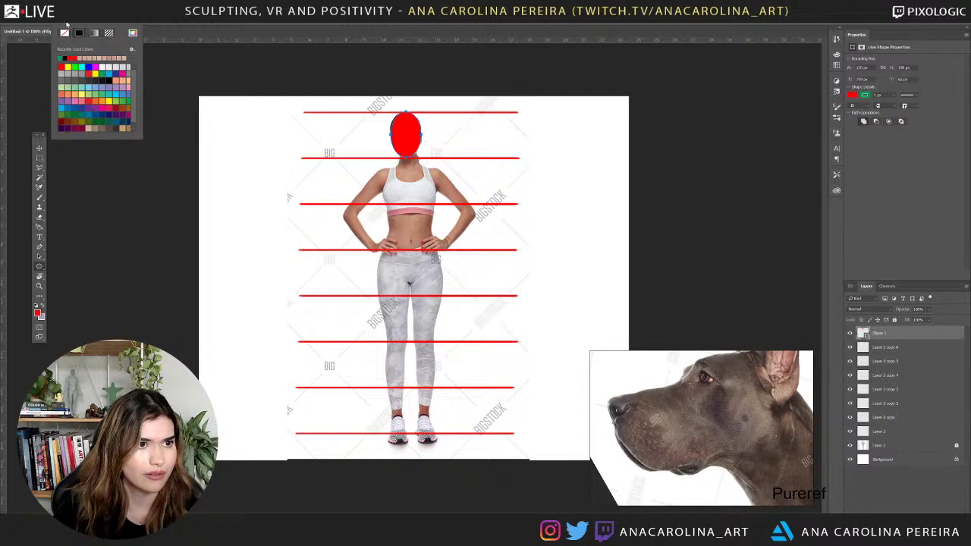
{"action": "left_click", "coordinate": [69, 26]}
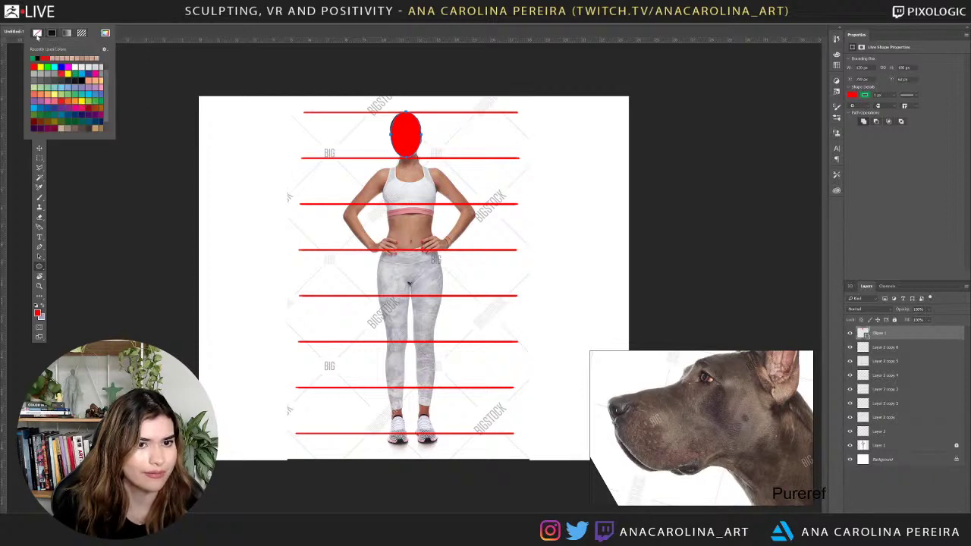
{"action": "left_click", "coordinate": [38, 33]}
{"action": "left_click", "coordinate": [128, 30]}
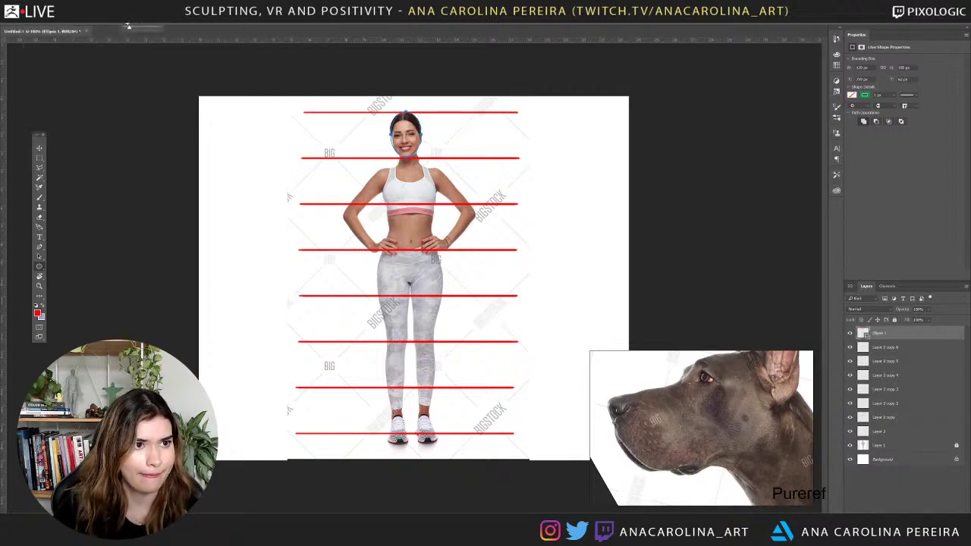
{"action": "mouse_move", "coordinate": [130, 31]}
{"action": "left_mouse_down"}
{"action": "mouse_move", "coordinate": [144, 29]}
{"action": "mouse_move", "coordinate": [133, 29]}
{"action": "left_mouse_up"}
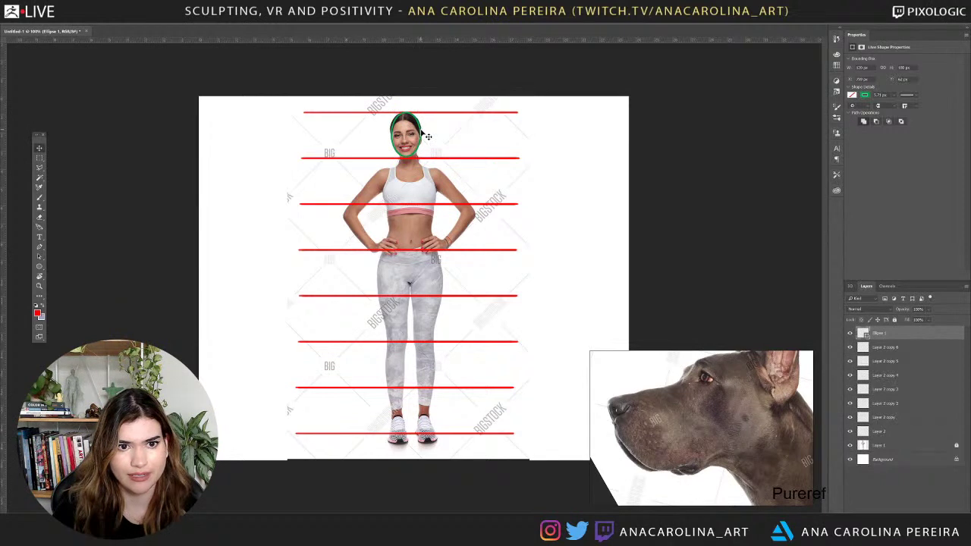
Duplicate the green head ellipse, rotate the copy 90 degrees and center it over the woman's waist.
{"action": "key", "text": "ctrl+j"}
{"action": "left_click_drag", "start_coordinate": [427, 139], "coordinate": [427, 243]}
{"action": "key", "text": "ctrl+t"}
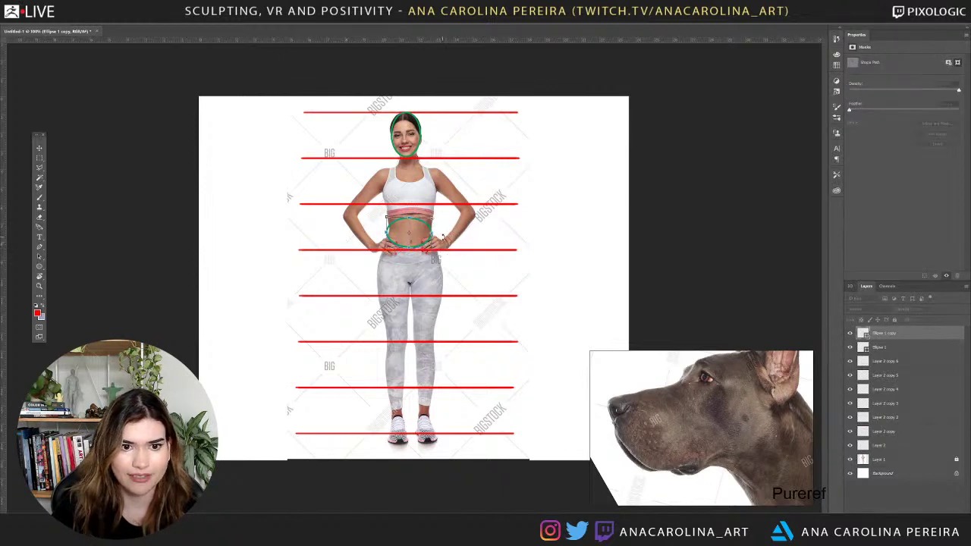
{"action": "key", "text": "Return"}
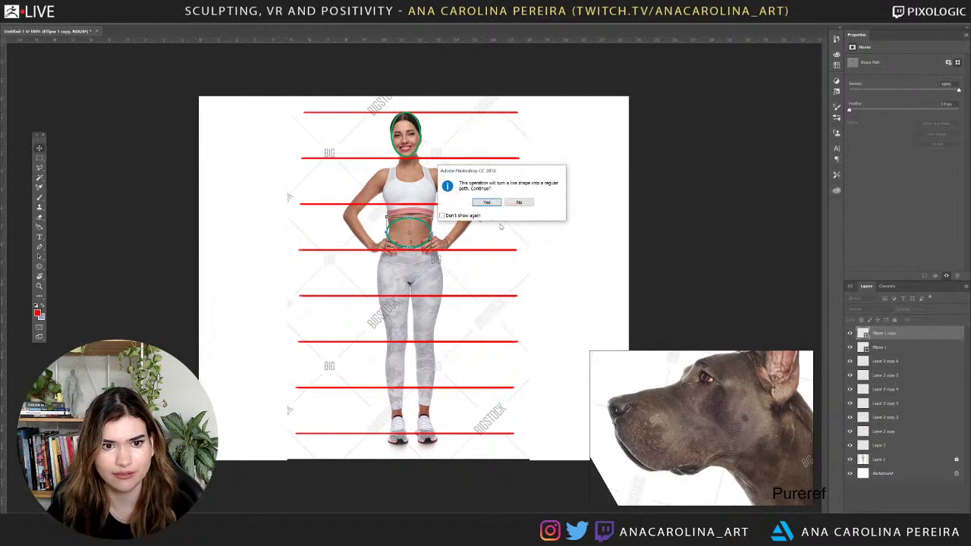
{"action": "left_click", "coordinate": [490, 204]}
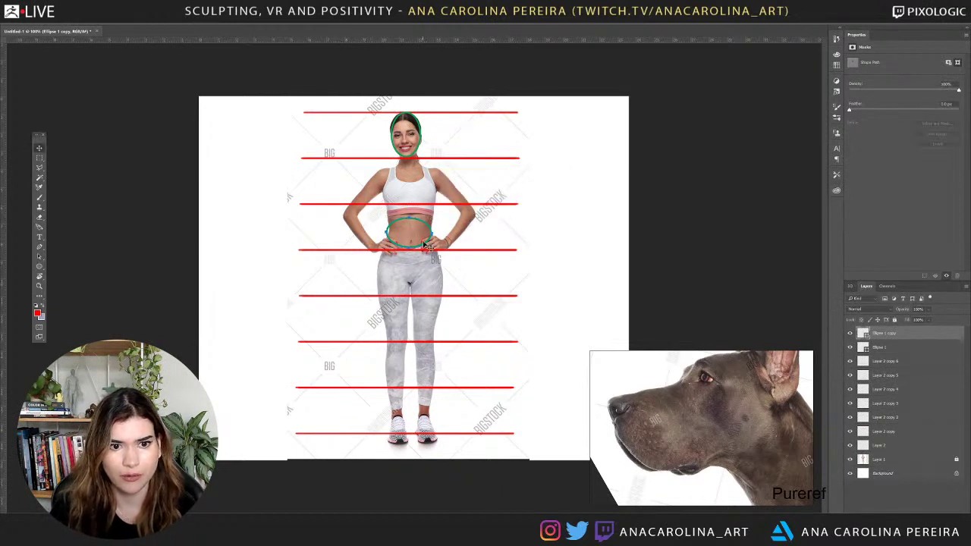
{"action": "key", "text": "ctrl"}
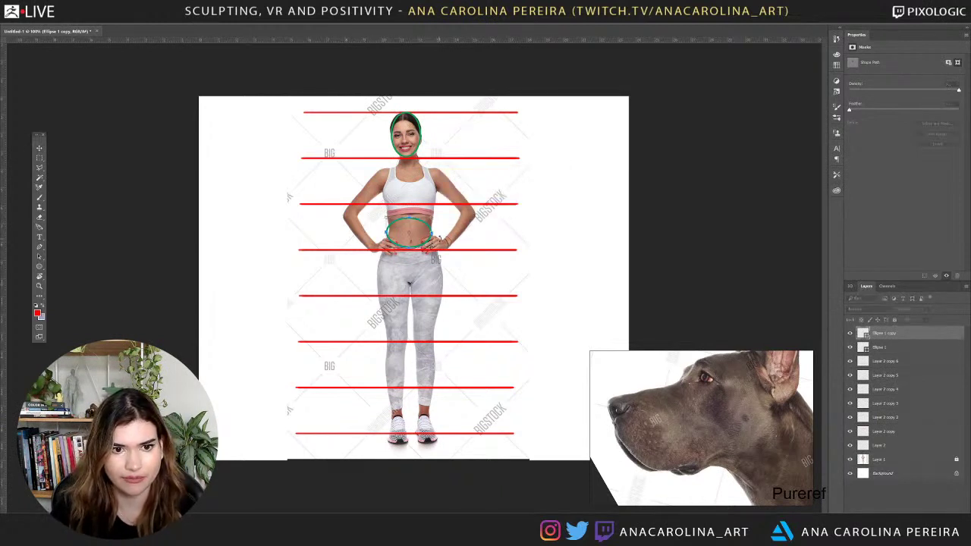
{"action": "left_click_drag", "start_coordinate": [430, 242], "coordinate": [431, 240]}
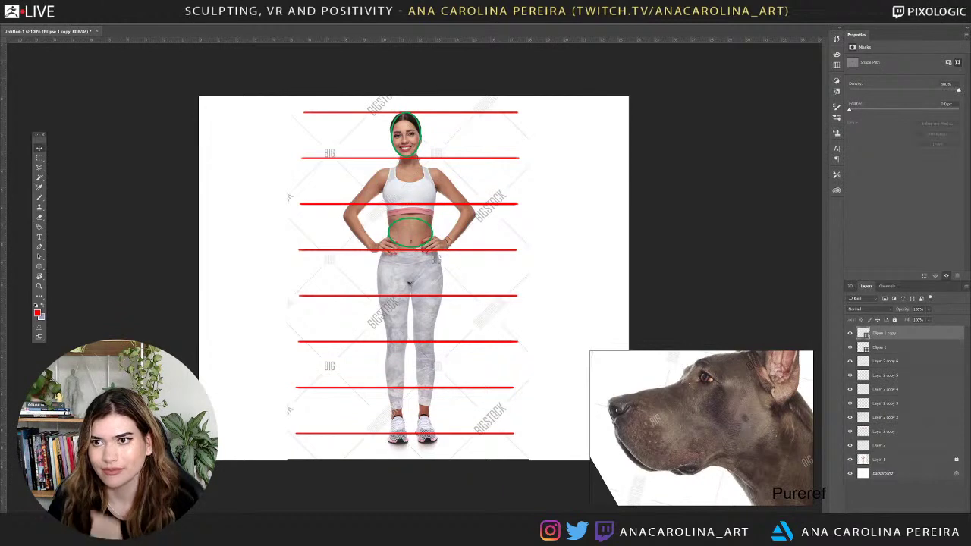
Switch back to ZBrush and examine the Great Dane head from both sides.
{"action": "left_click", "coordinate": [937, 6]}
{"action": "left_click_drag", "start_coordinate": [713, 163], "coordinate": [678, 180]}
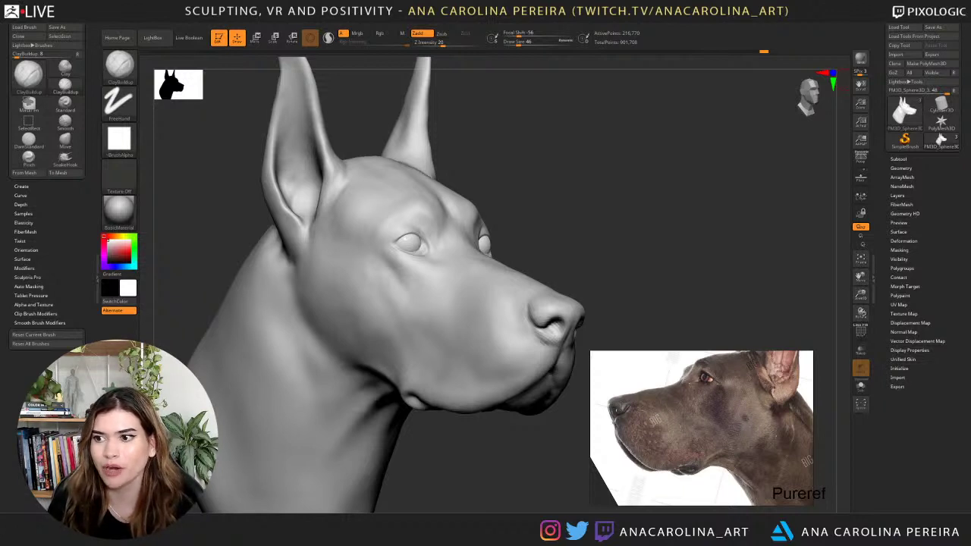
{"action": "mouse_move", "coordinate": [645, 217]}
{"action": "left_mouse_down"}
{"action": "mouse_move", "coordinate": [686, 219]}
{"action": "mouse_move", "coordinate": [674, 221]}
{"action": "mouse_move", "coordinate": [683, 238]}
{"action": "mouse_move", "coordinate": [666, 263]}
{"action": "mouse_move", "coordinate": [683, 268]}
{"action": "mouse_move", "coordinate": [615, 232]}
{"action": "mouse_move", "coordinate": [626, 241]}
{"action": "left_mouse_up"}
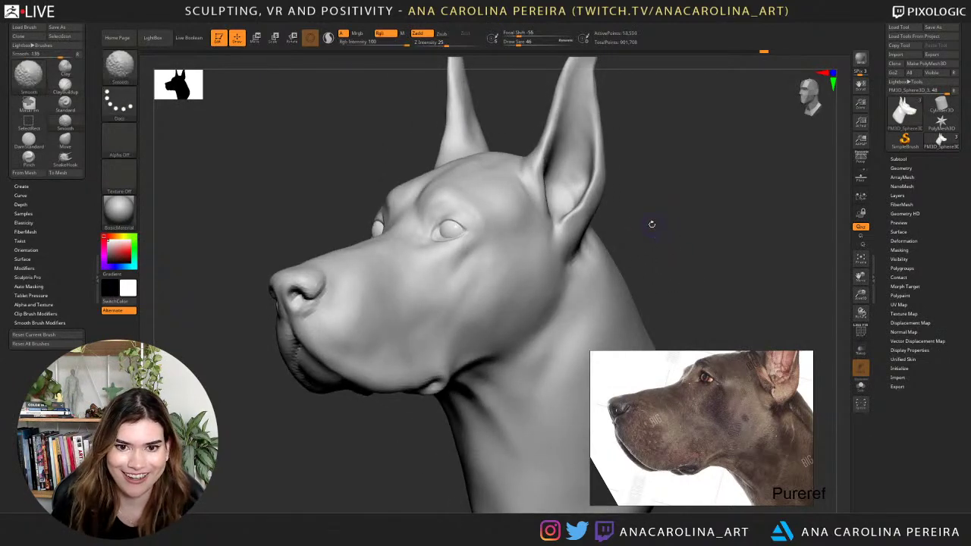
Reshape the base and lower rear edge of the Great Dane's ears with the Move brush.
{"action": "key", "text": "b"}
{"action": "key", "text": "m"}
{"action": "key", "text": "v"}
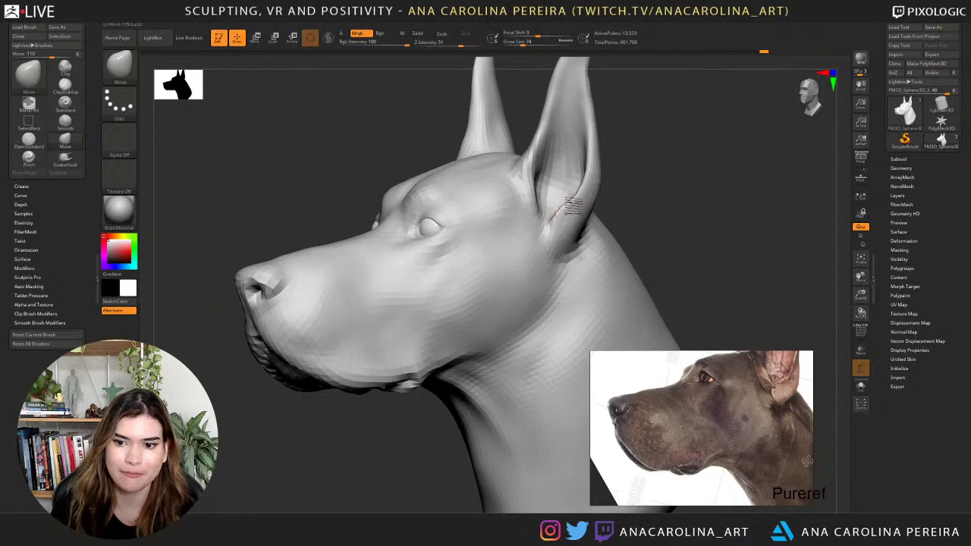
{"action": "right_click_drag", "start_coordinate": [563, 211], "coordinate": [598, 210]}
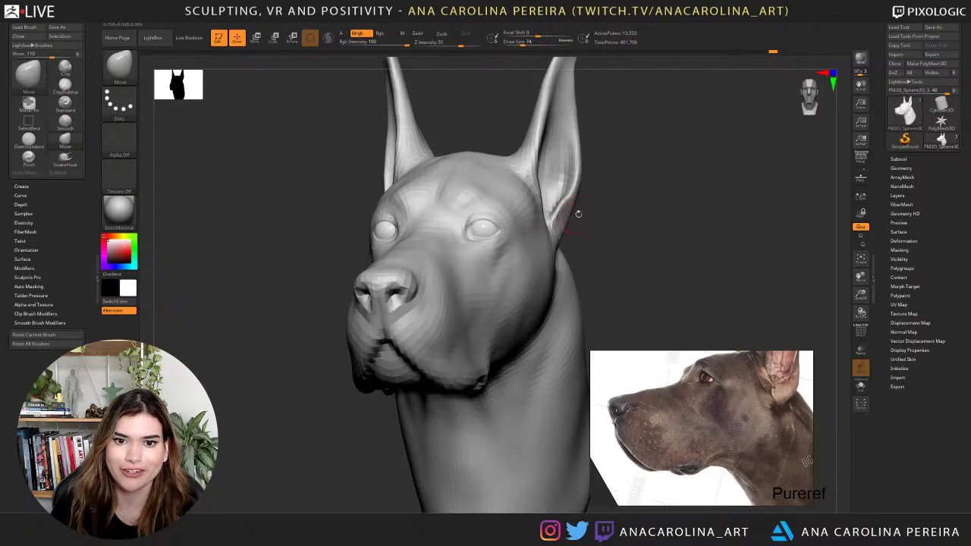
{"action": "mouse_move", "coordinate": [577, 212]}
{"action": "right_mouse_down"}
{"action": "mouse_move", "coordinate": [570, 223]}
{"action": "mouse_move", "coordinate": [591, 236]}
{"action": "mouse_move", "coordinate": [583, 222]}
{"action": "right_mouse_up"}
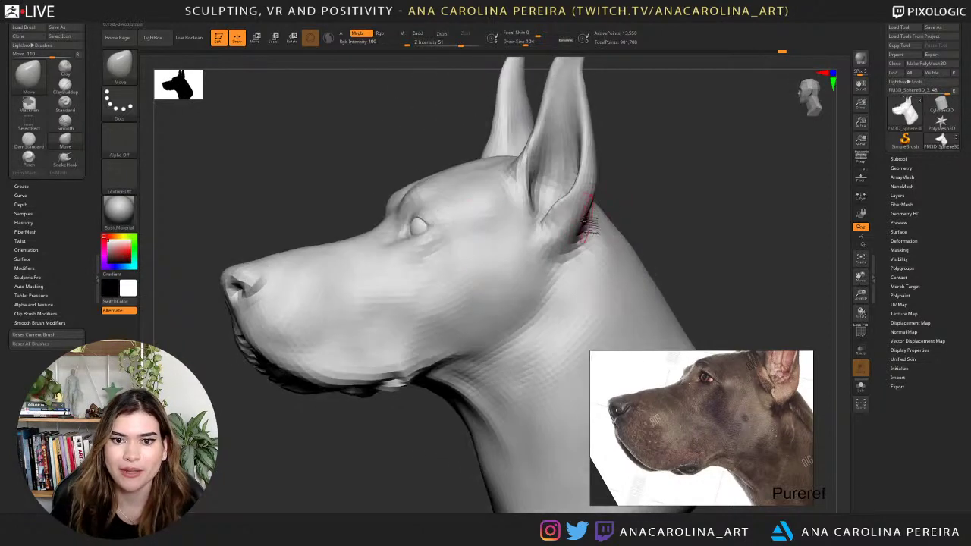
{"action": "left_click_drag", "start_coordinate": [631, 185], "coordinate": [662, 188]}
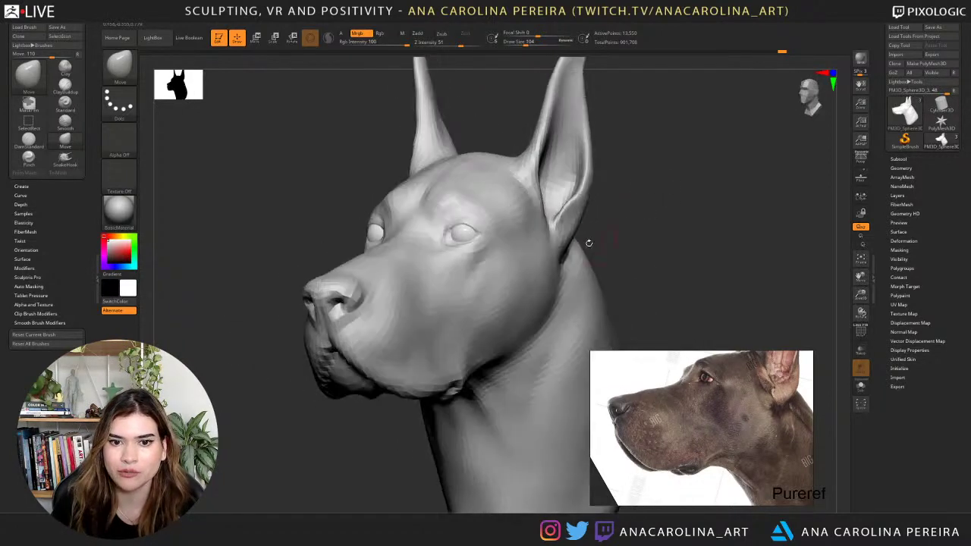
Refine the lower inner opening of the ears with the Move brush, checking the head from several angles.
{"action": "left_click_drag", "start_coordinate": [622, 223], "coordinate": [609, 200], "text": "alt"}
{"action": "right_click_drag", "start_coordinate": [608, 200], "coordinate": [635, 186]}
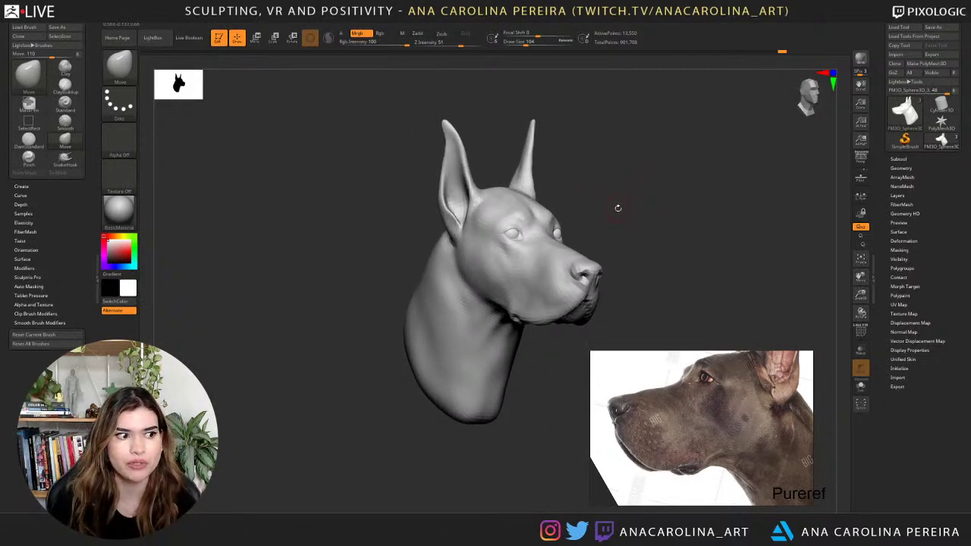
{"action": "left_click_drag", "start_coordinate": [624, 210], "coordinate": [617, 234], "text": "alt"}
{"action": "left_click_drag", "start_coordinate": [636, 216], "coordinate": [608, 201]}
{"action": "mouse_move", "coordinate": [608, 198]}
{"action": "right_mouse_down"}
{"action": "mouse_move", "coordinate": [597, 235]}
{"action": "mouse_move", "coordinate": [608, 280]}
{"action": "mouse_move", "coordinate": [559, 256]}
{"action": "mouse_move", "coordinate": [559, 232]}
{"action": "right_mouse_up"}
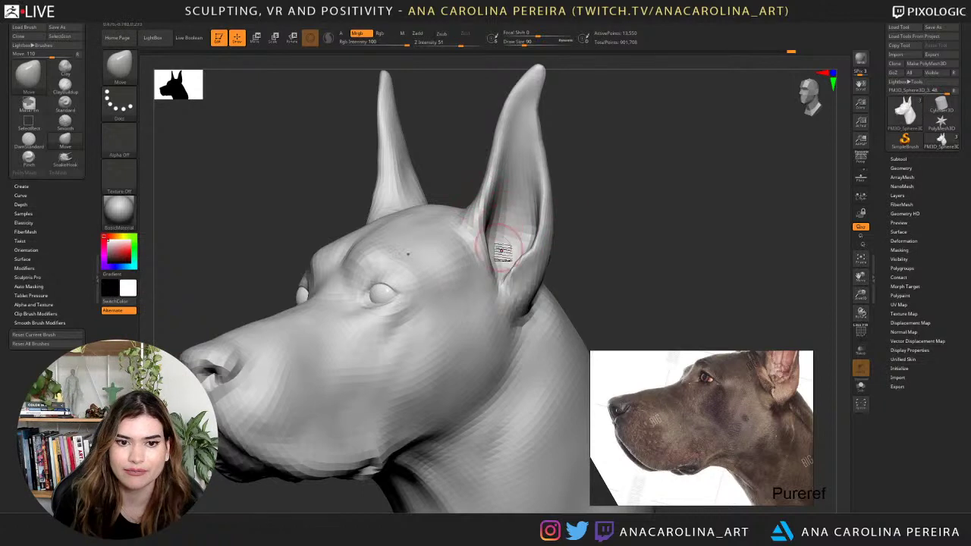
{"action": "right_click_drag", "start_coordinate": [589, 202], "coordinate": [569, 199]}
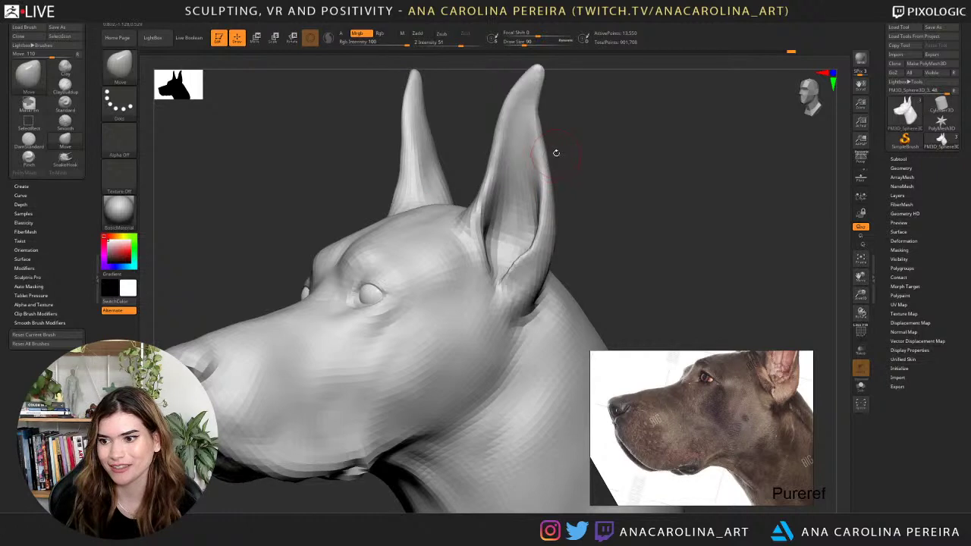
Carve the lip line along the underside of the muzzle with the DamStandard brush, from the front to the mouth corners.
{"action": "left_click_drag", "start_coordinate": [666, 189], "coordinate": [680, 195]}
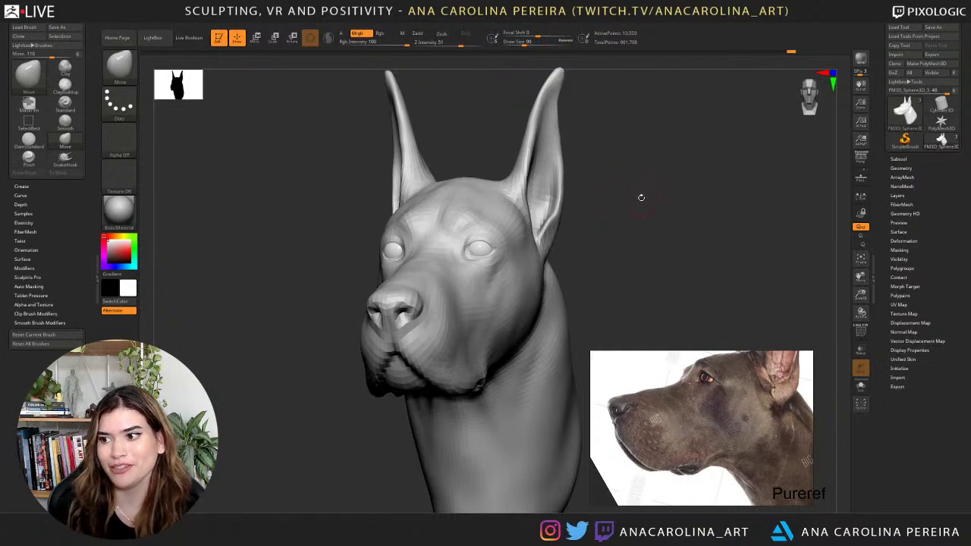
{"action": "left_click_drag", "start_coordinate": [654, 220], "coordinate": [661, 249]}
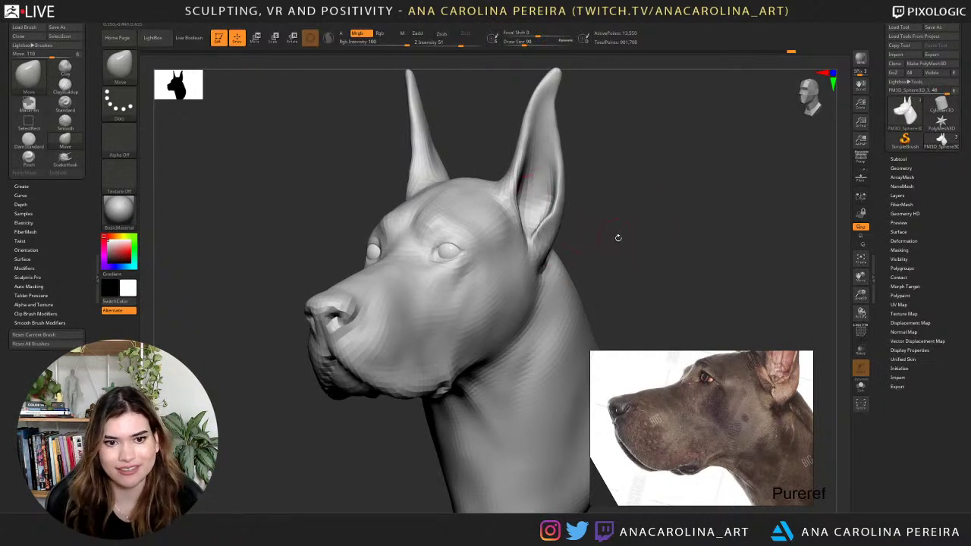
{"action": "mouse_move", "coordinate": [618, 237]}
{"action": "left_mouse_down"}
{"action": "mouse_move", "coordinate": [642, 250]}
{"action": "mouse_move", "coordinate": [688, 243]}
{"action": "mouse_move", "coordinate": [618, 230]}
{"action": "left_mouse_up"}
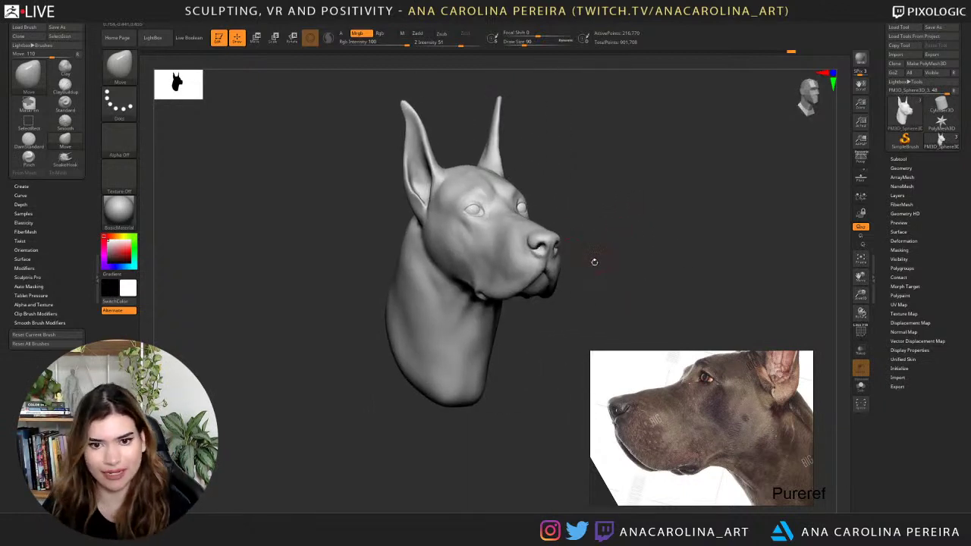
{"action": "left_click_drag", "start_coordinate": [594, 262], "coordinate": [614, 338]}
{"action": "key", "text": "b"}
{"action": "key", "text": "d"}
{"action": "key", "text": "s"}
{"action": "mouse_move", "coordinate": [614, 290]}
{"action": "left_mouse_down", "text": "alt"}
{"action": "mouse_move", "coordinate": [609, 254]}
{"action": "mouse_move", "coordinate": [585, 219]}
{"action": "left_mouse_up", "text": "alt"}
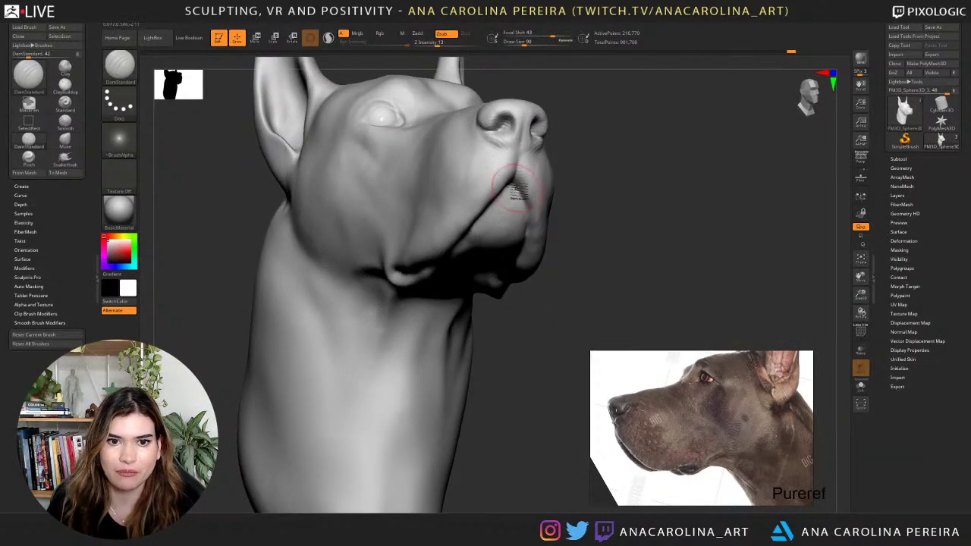
{"action": "mouse_move", "coordinate": [519, 190]}
{"action": "left_mouse_down"}
{"action": "mouse_move", "coordinate": [532, 225]}
{"action": "mouse_move", "coordinate": [562, 223]}
{"action": "mouse_move", "coordinate": [559, 202]}
{"action": "left_mouse_up"}
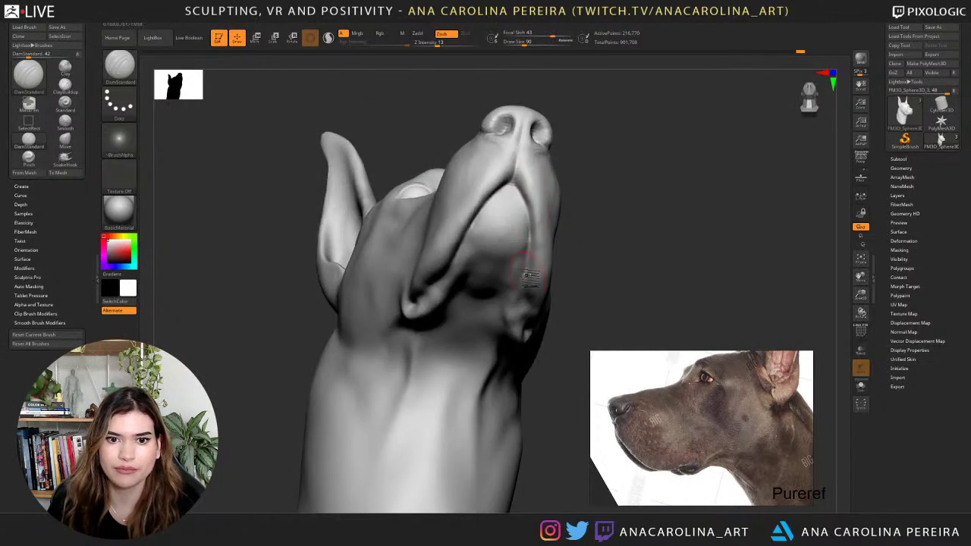
{"action": "mouse_move", "coordinate": [528, 259]}
{"action": "right_mouse_down"}
{"action": "mouse_move", "coordinate": [578, 234]}
{"action": "mouse_move", "coordinate": [539, 257]}
{"action": "right_mouse_up"}
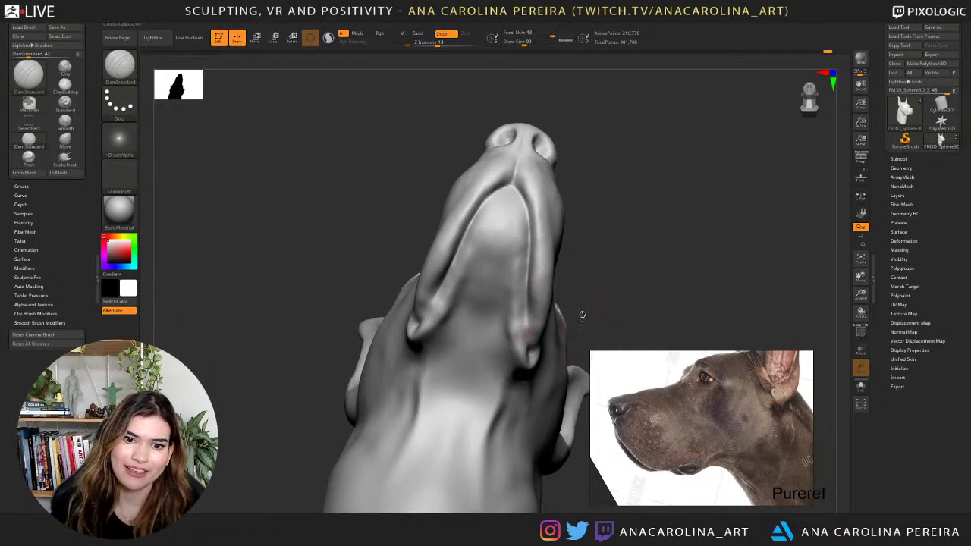
{"action": "right_click_drag", "start_coordinate": [582, 314], "coordinate": [535, 342]}
{"action": "right_click_drag", "start_coordinate": [421, 201], "coordinate": [529, 330]}
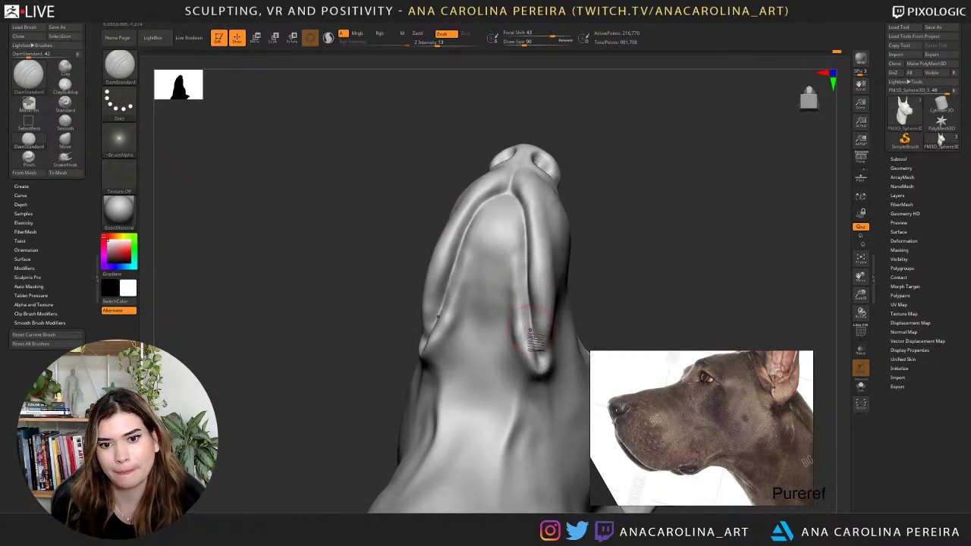
{"action": "mouse_move", "coordinate": [533, 324]}
{"action": "right_mouse_down"}
{"action": "mouse_move", "coordinate": [617, 318]}
{"action": "mouse_move", "coordinate": [609, 228]}
{"action": "mouse_move", "coordinate": [610, 260]}
{"action": "mouse_move", "coordinate": [654, 232]}
{"action": "mouse_move", "coordinate": [665, 210]}
{"action": "right_mouse_up"}
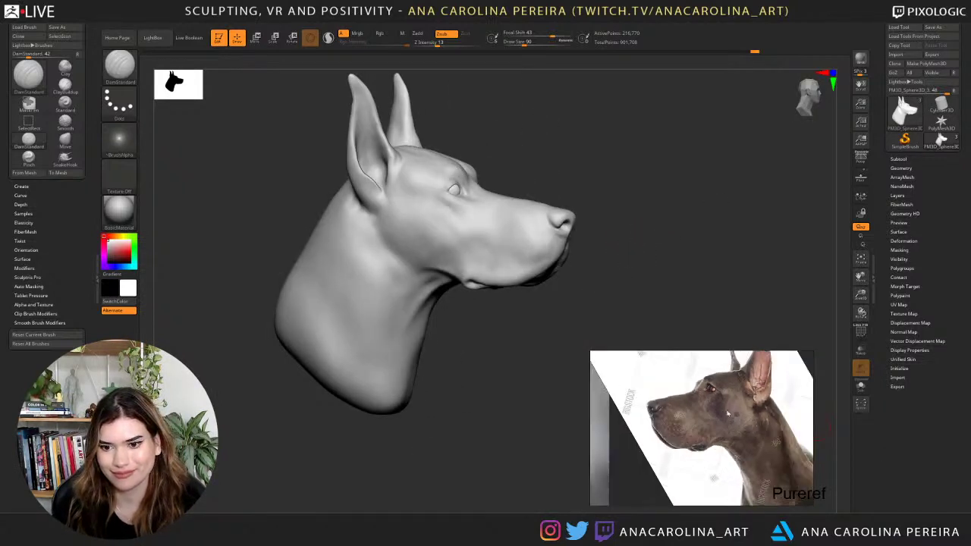
Bring the front-view Great Dane photo into view on the PureRef reference board.
{"action": "scroll", "coordinate": [727, 414], "scroll_direction": "down", "scroll_amount": 2}
{"action": "middle_click_drag", "start_coordinate": [714, 419], "coordinate": [842, 443]}
{"action": "middle_click_drag", "start_coordinate": [642, 431], "coordinate": [825, 433]}
{"action": "scroll", "coordinate": [735, 419], "scroll_direction": "up", "scroll_amount": 3}
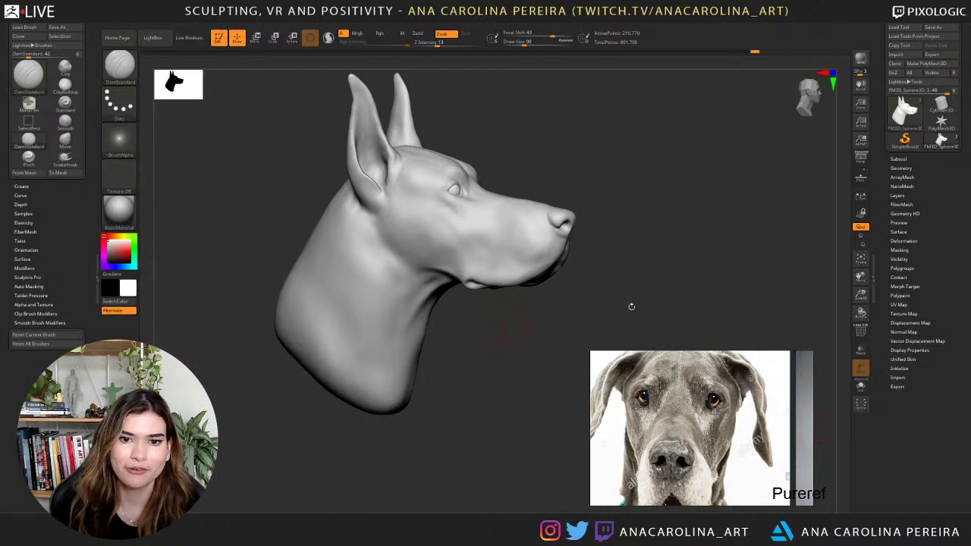
Save the dog head tool as GreatDane_04 in the GreatDane folder.
{"action": "left_click_drag", "start_coordinate": [650, 301], "coordinate": [653, 292]}
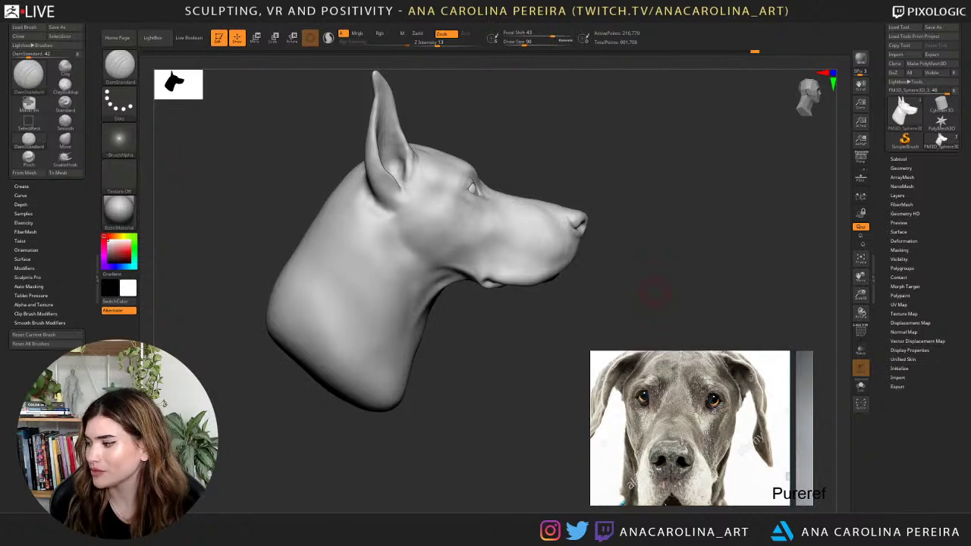
{"action": "mouse_move", "coordinate": [687, 292]}
{"action": "left_mouse_down"}
{"action": "mouse_move", "coordinate": [687, 301]}
{"action": "mouse_move", "coordinate": [670, 291]}
{"action": "left_mouse_up"}
{"action": "left_click", "coordinate": [933, 28]}
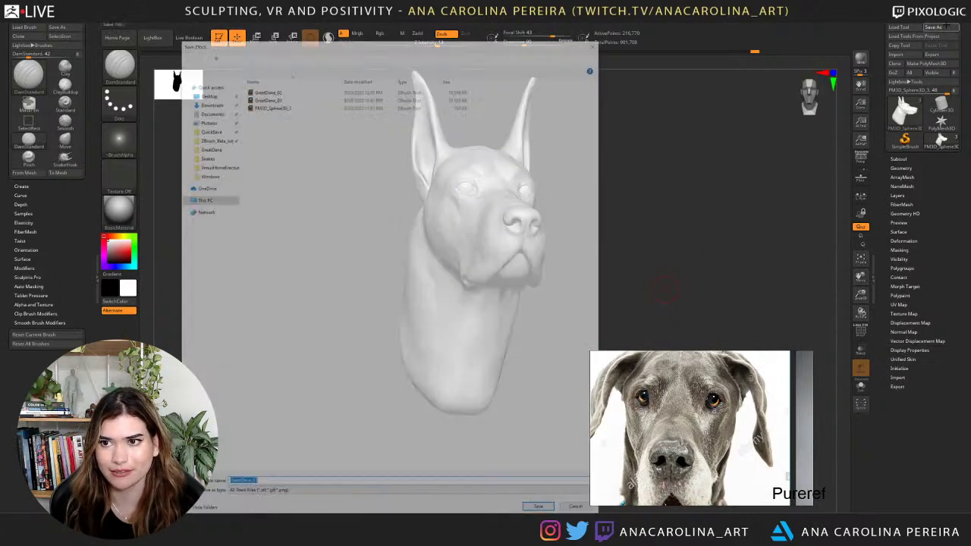
{"action": "left_click", "coordinate": [307, 99]}
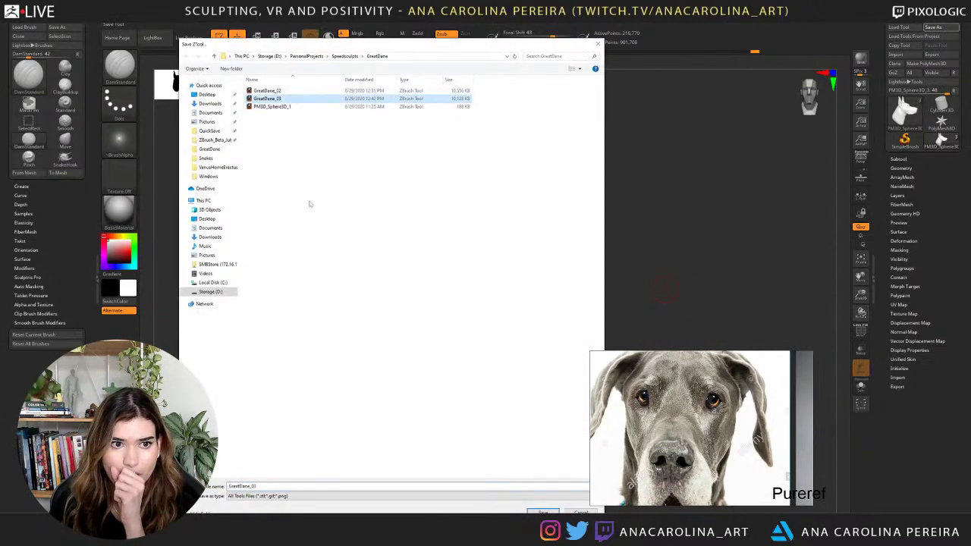
{"action": "double_click", "coordinate": [271, 486]}
{"action": "left_click", "coordinate": [258, 486]}
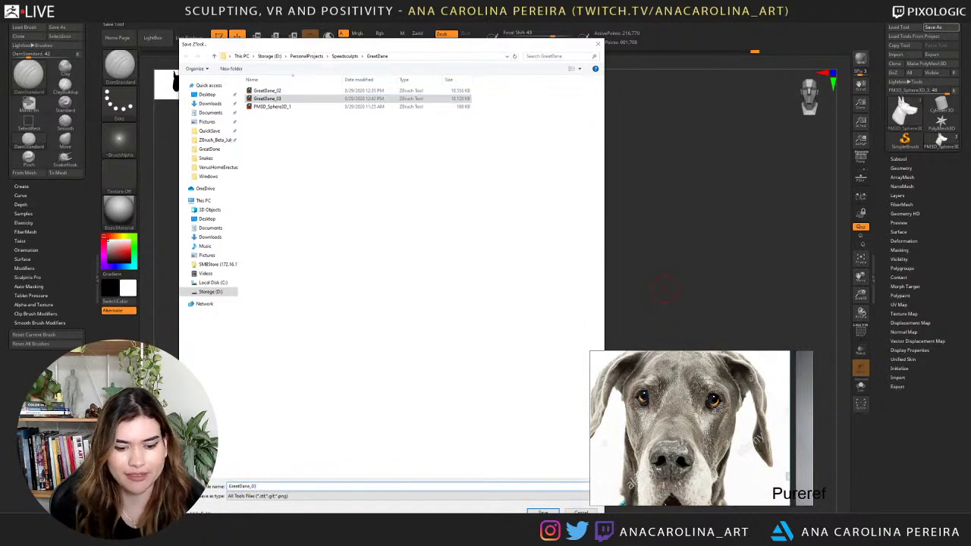
{"action": "key", "text": "Return"}
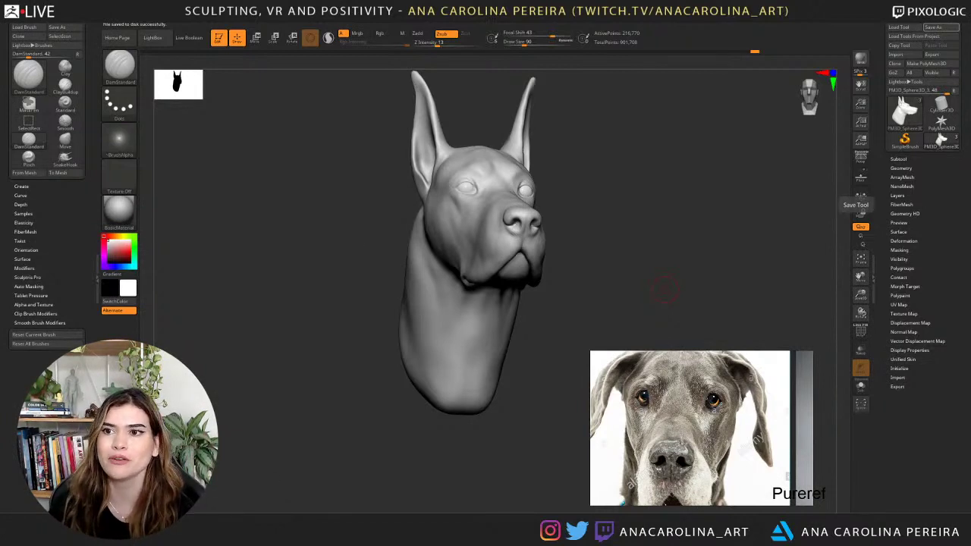
Close ZBrush, relaunch ZBrush 2021 and dismiss its home page.
{"action": "left_click", "coordinate": [963, 5]}
{"action": "left_click", "coordinate": [501, 298]}
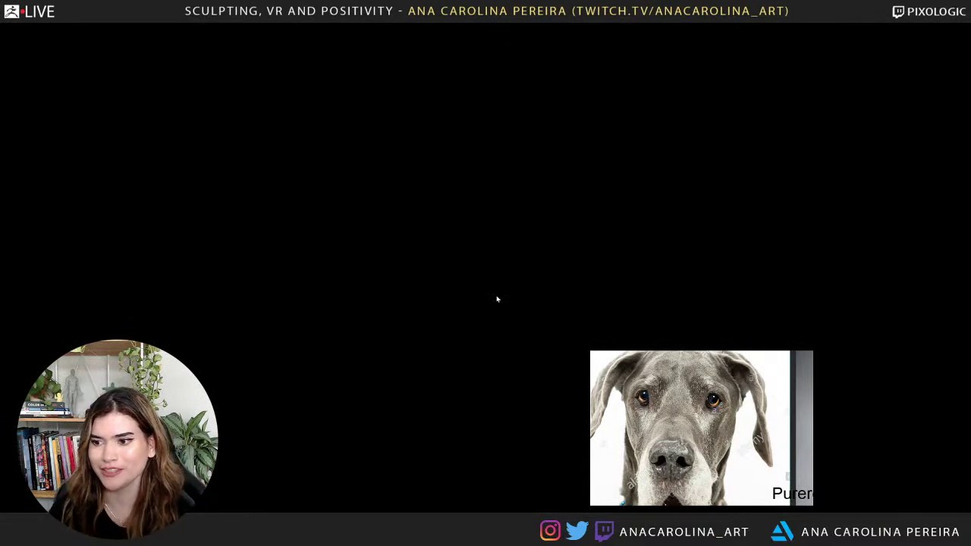
{"action": "key", "text": "super"}
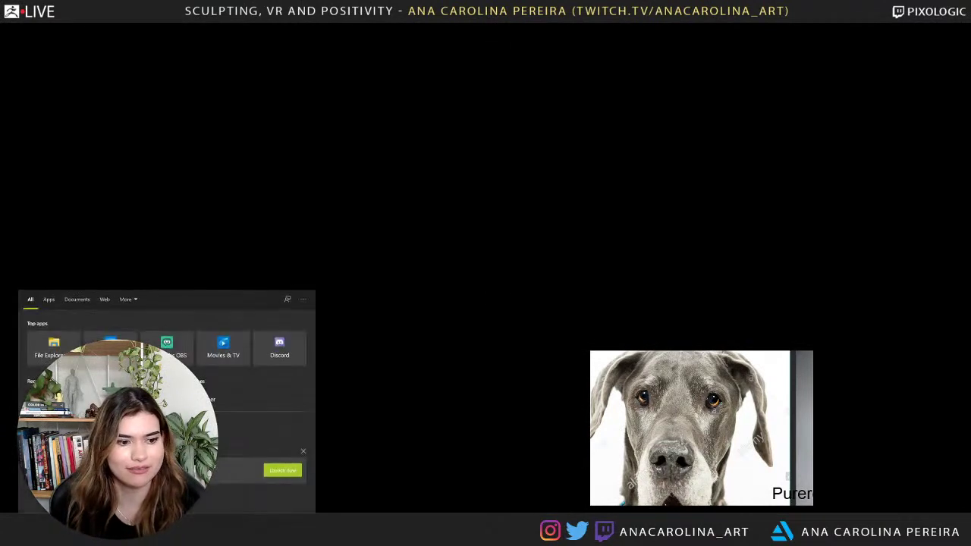
{"action": "type", "text": "zb"}
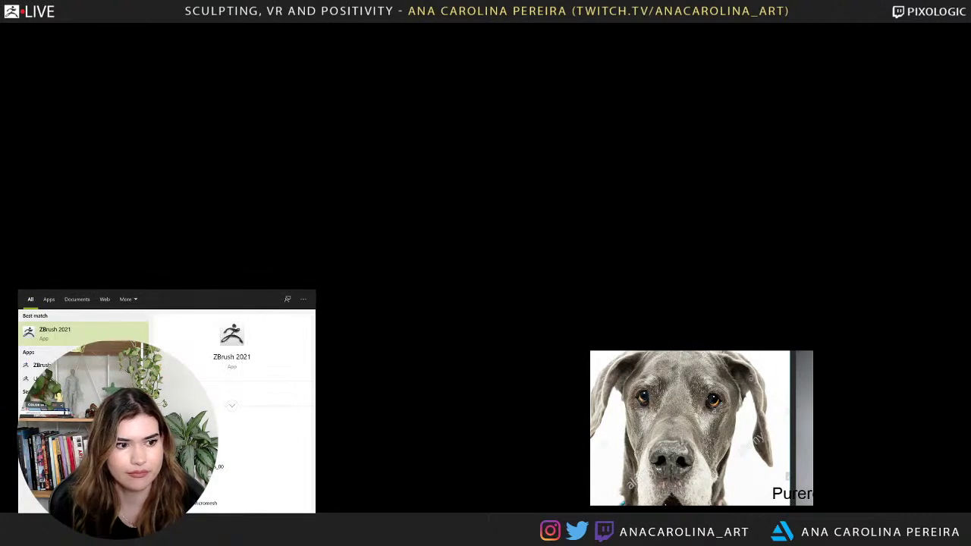
{"action": "key", "text": "Return"}
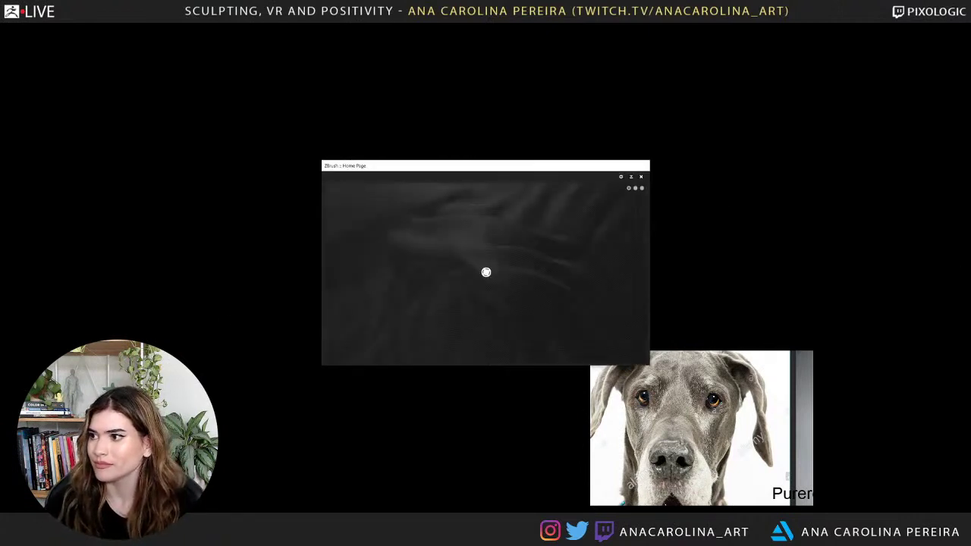
{"action": "left_click", "coordinate": [641, 176]}
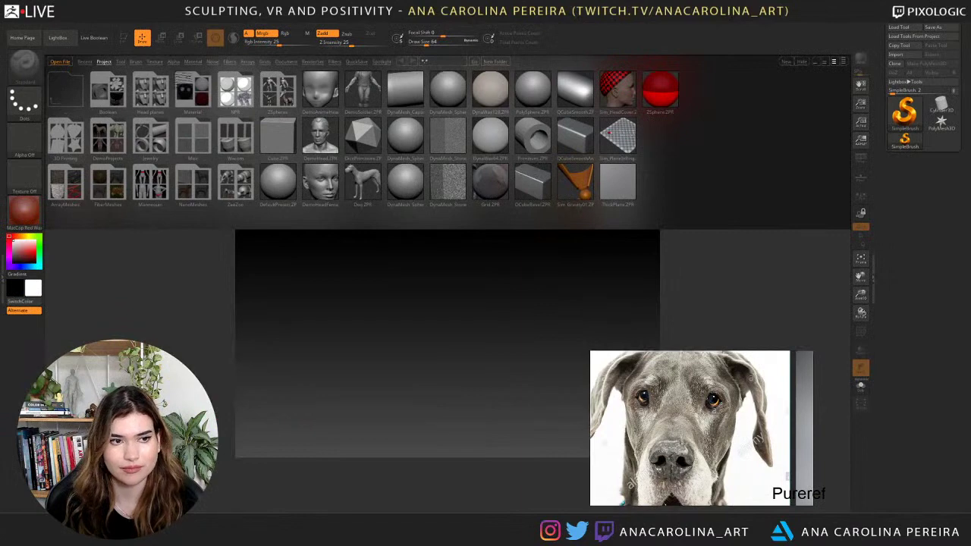
Create a new document sized to the window and load the GreatDane_04 tool from the GreatDane folder.
{"action": "mouse_move", "coordinate": [68, 25]}
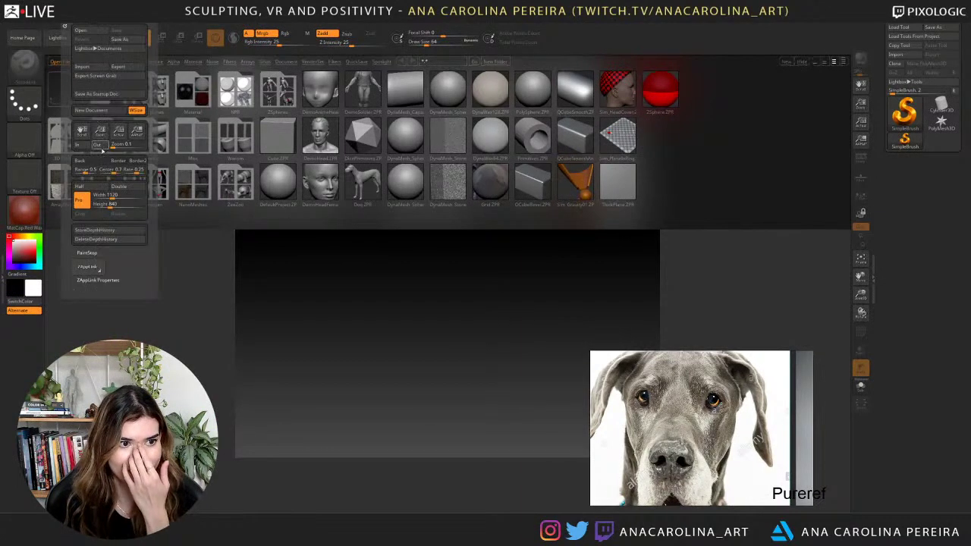
{"action": "left_click", "coordinate": [89, 112]}
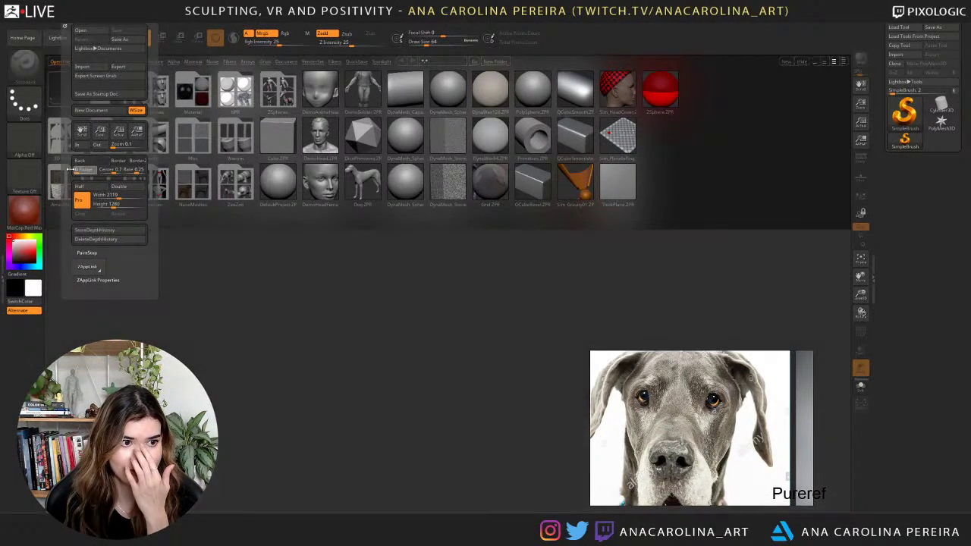
{"action": "left_click", "coordinate": [915, 27]}
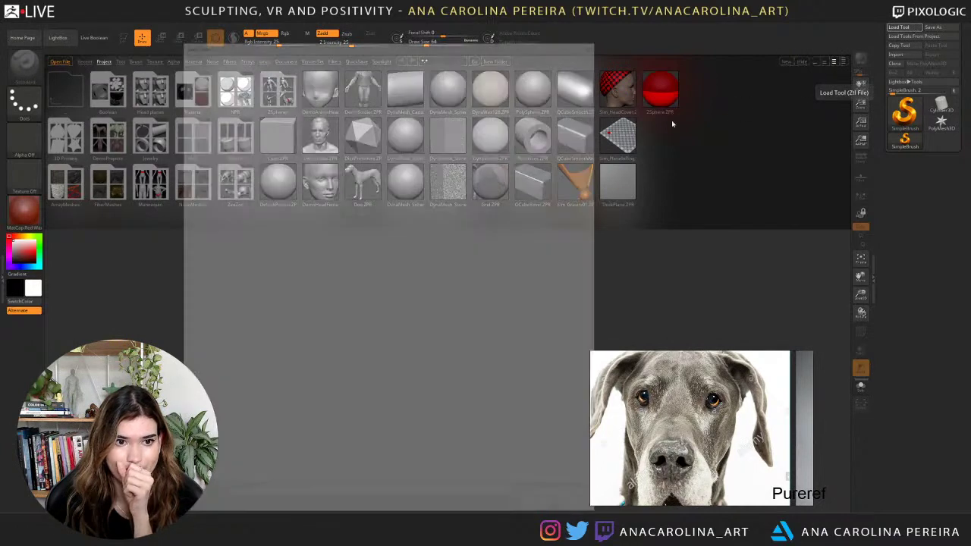
{"action": "left_click", "coordinate": [220, 149]}
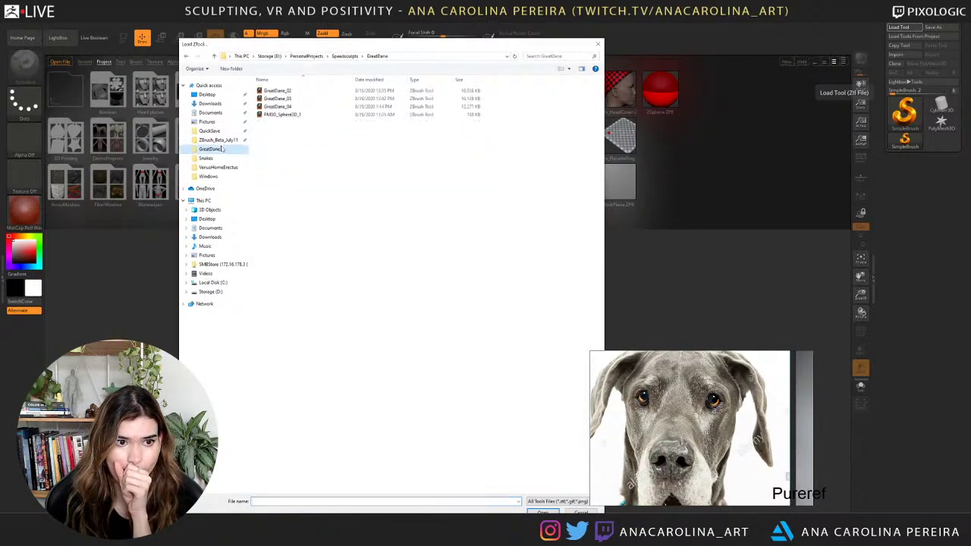
{"action": "double_click", "coordinate": [291, 110]}
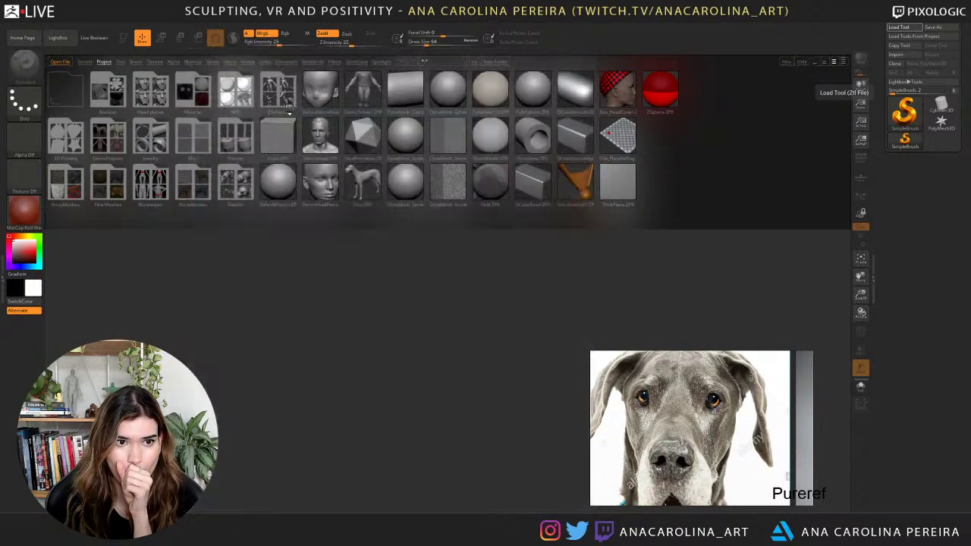
Hide LightBox, draw the loaded Great Dane head on the canvas and turn on Edit mode.
{"action": "key", "text": "comma"}
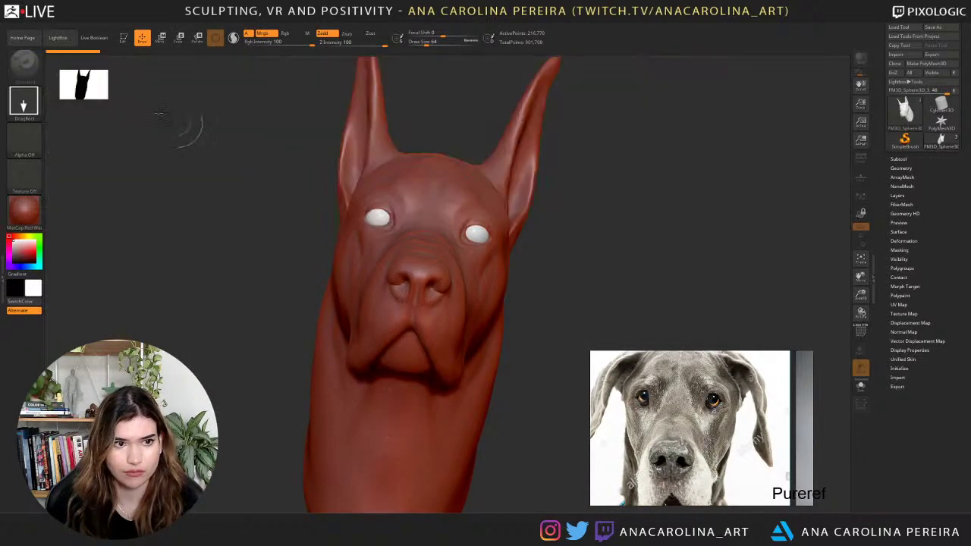
{"action": "left_click", "coordinate": [2, 280]}
{"action": "left_click", "coordinate": [218, 37]}
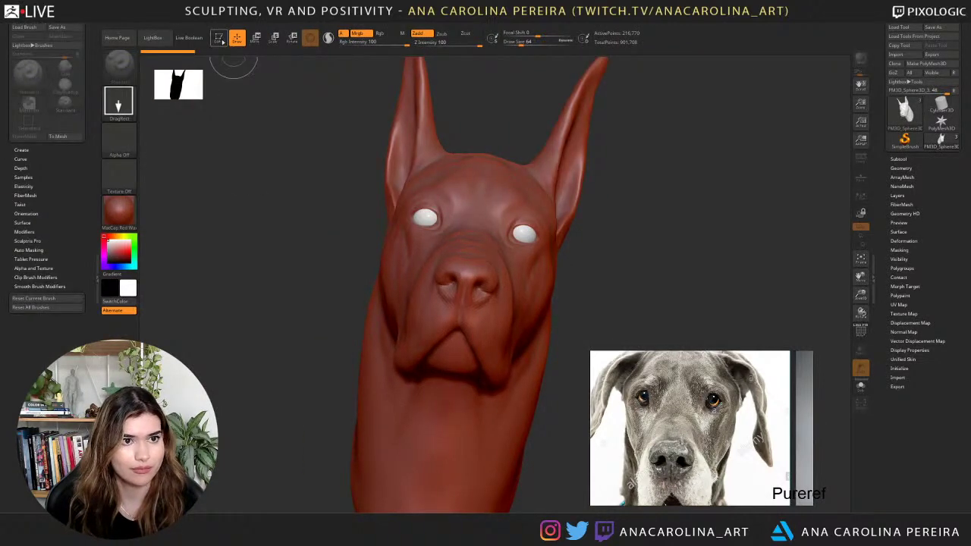
Apply BasicMaterial to the Great Dane head and view it from the side.
{"action": "left_click", "coordinate": [119, 211]}
{"action": "left_click", "coordinate": [237, 351]}
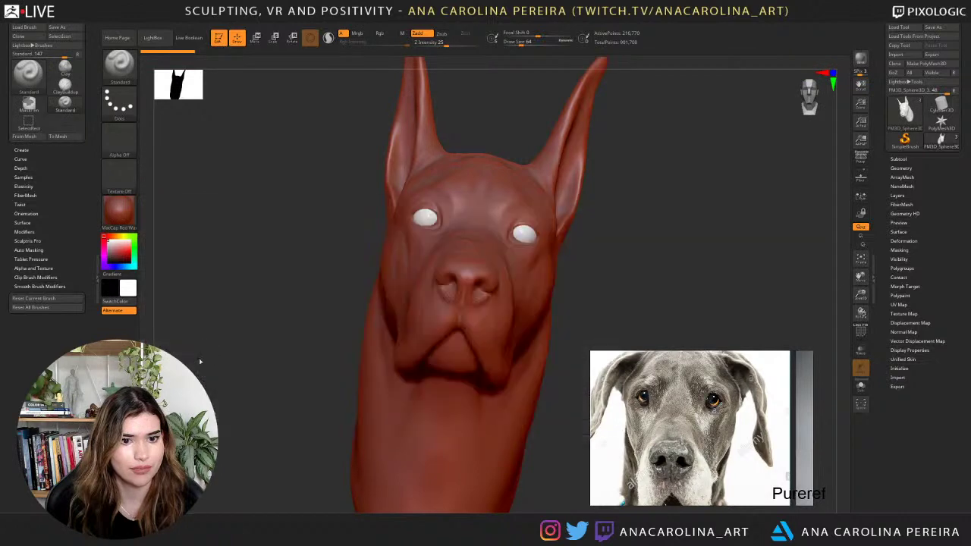
{"action": "left_click_drag", "start_coordinate": [716, 282], "coordinate": [748, 220]}
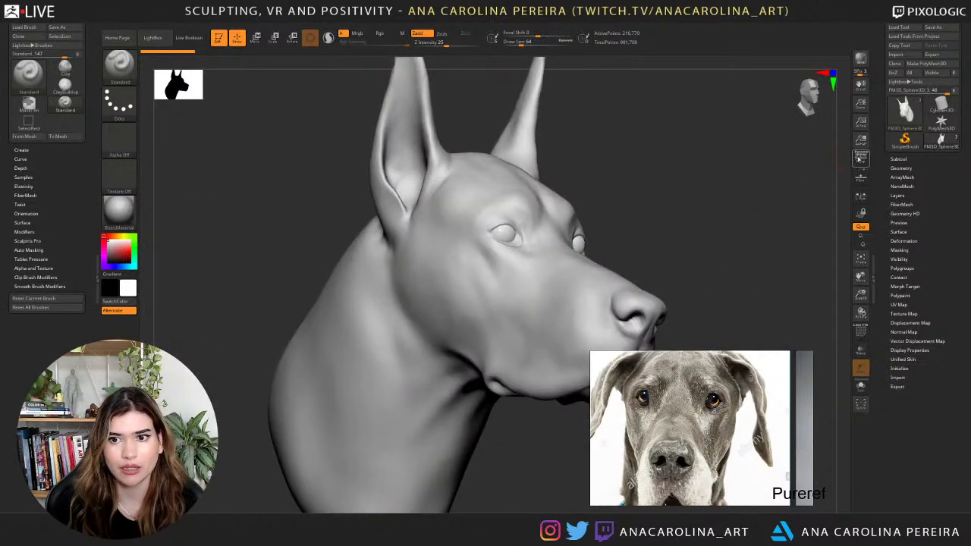
Turn off the perspective view and examine the dog head's forms from three-quarter and side angles.
{"action": "left_click_drag", "start_coordinate": [841, 160], "coordinate": [760, 175]}
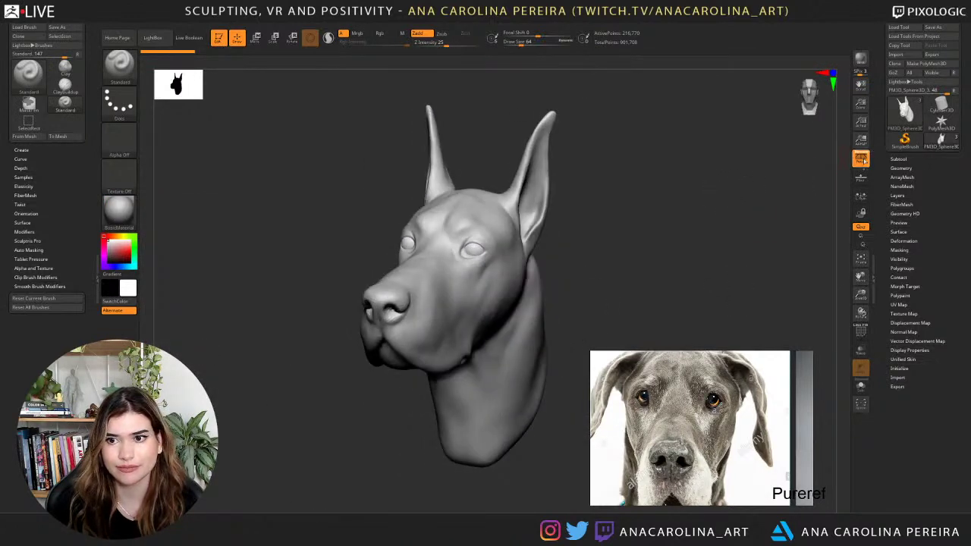
{"action": "left_click", "coordinate": [862, 158]}
{"action": "left_click_drag", "start_coordinate": [658, 193], "coordinate": [655, 184]}
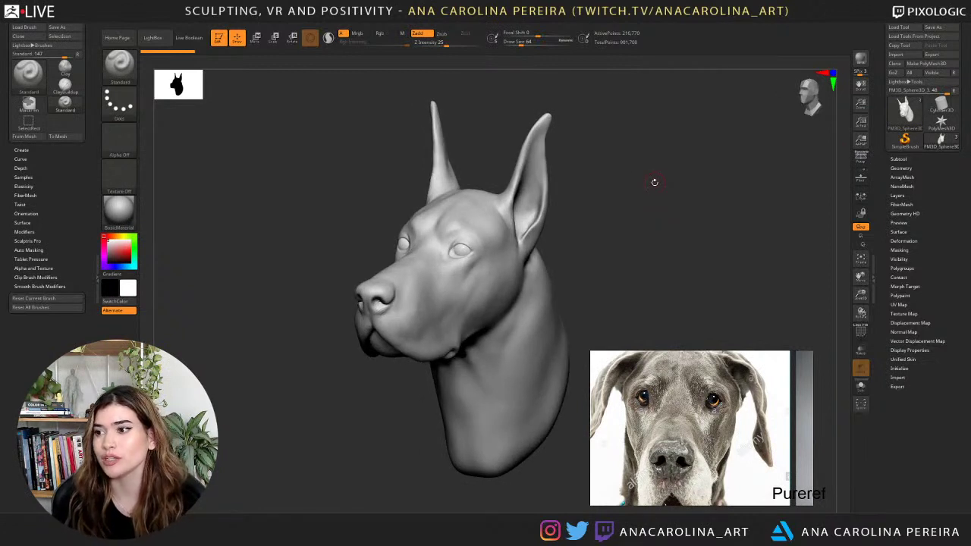
{"action": "left_click_drag", "start_coordinate": [659, 186], "coordinate": [641, 215]}
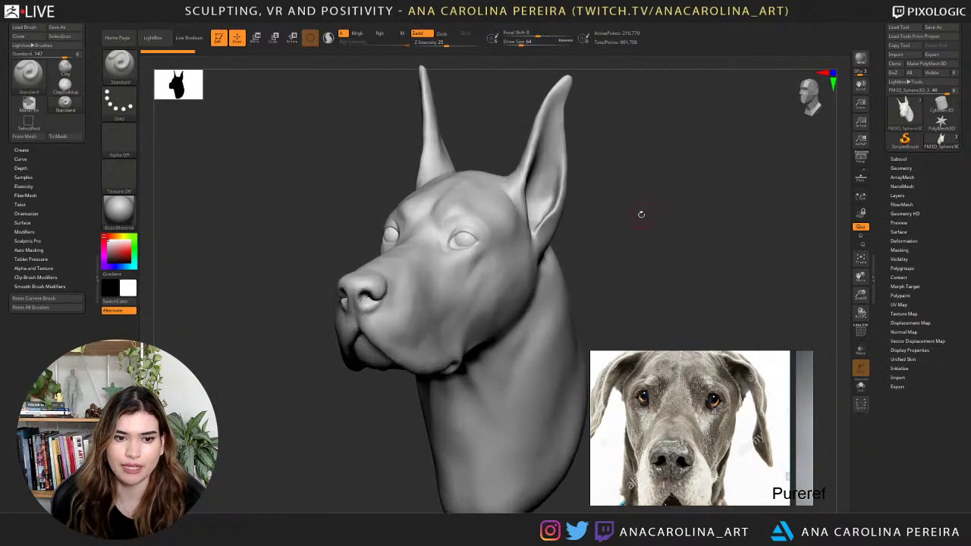
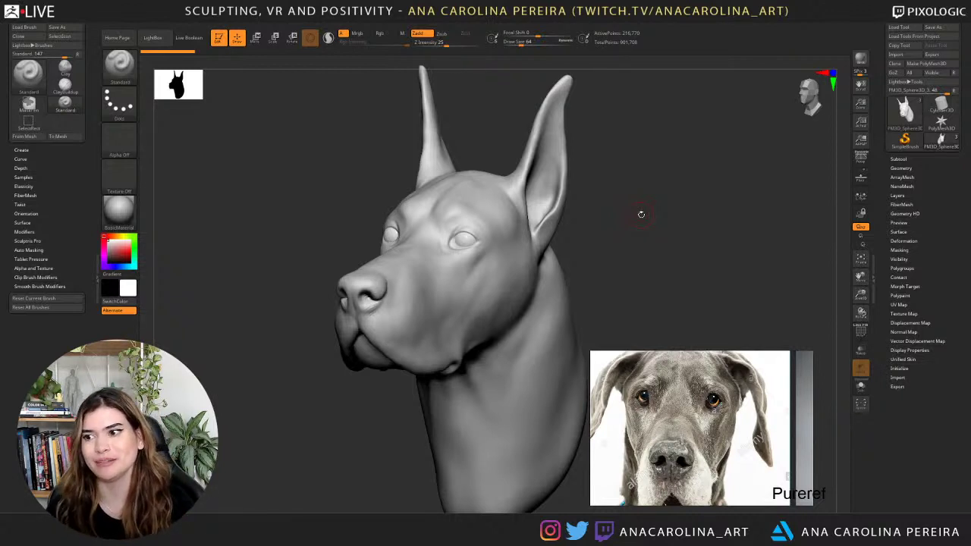
{"action": "left_click_drag", "start_coordinate": [646, 239], "coordinate": [714, 252]}
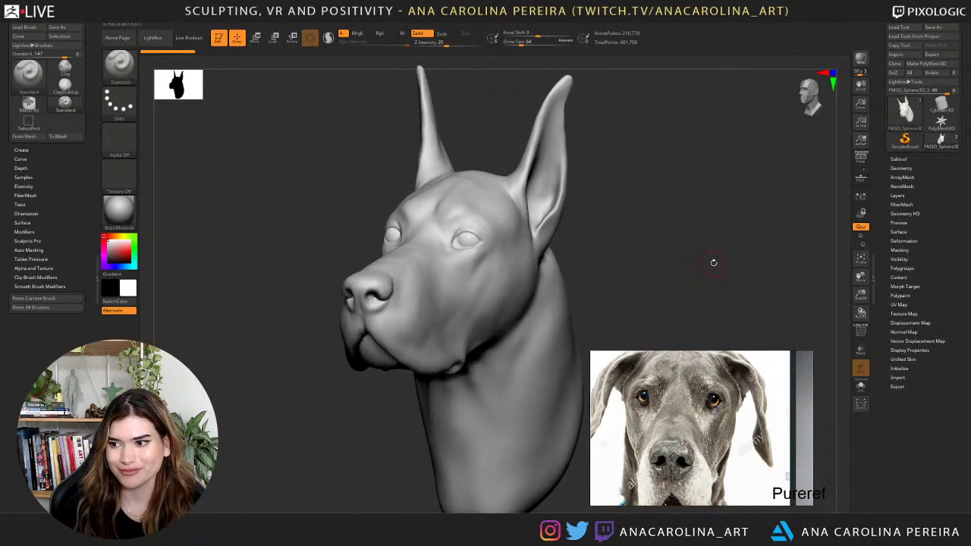
{"action": "left_click_drag", "start_coordinate": [709, 252], "coordinate": [709, 263]}
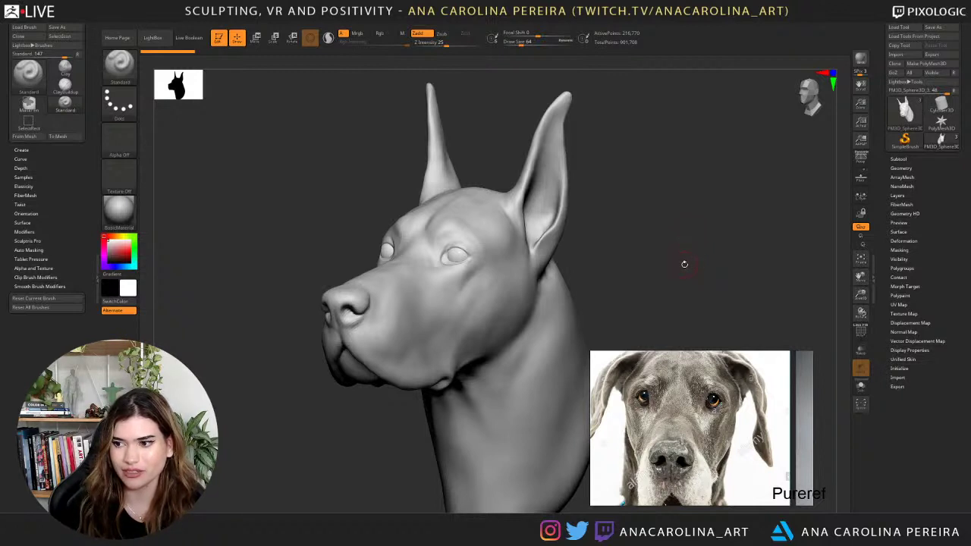
{"action": "left_click_drag", "start_coordinate": [687, 251], "coordinate": [683, 221]}
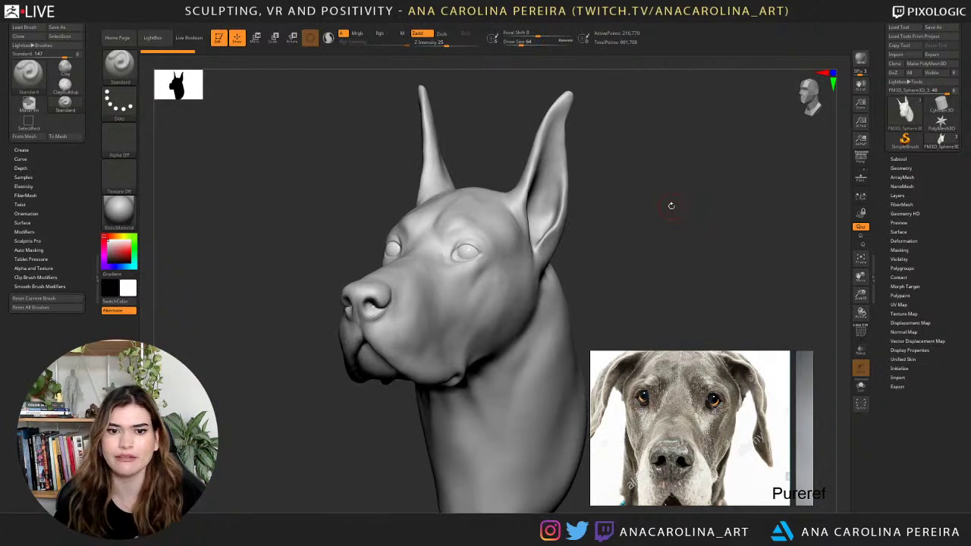
{"action": "mouse_move", "coordinate": [571, 231]}
{"action": "left_mouse_down"}
{"action": "mouse_move", "coordinate": [613, 232]}
{"action": "mouse_move", "coordinate": [652, 260]}
{"action": "mouse_move", "coordinate": [625, 252]}
{"action": "left_mouse_up"}
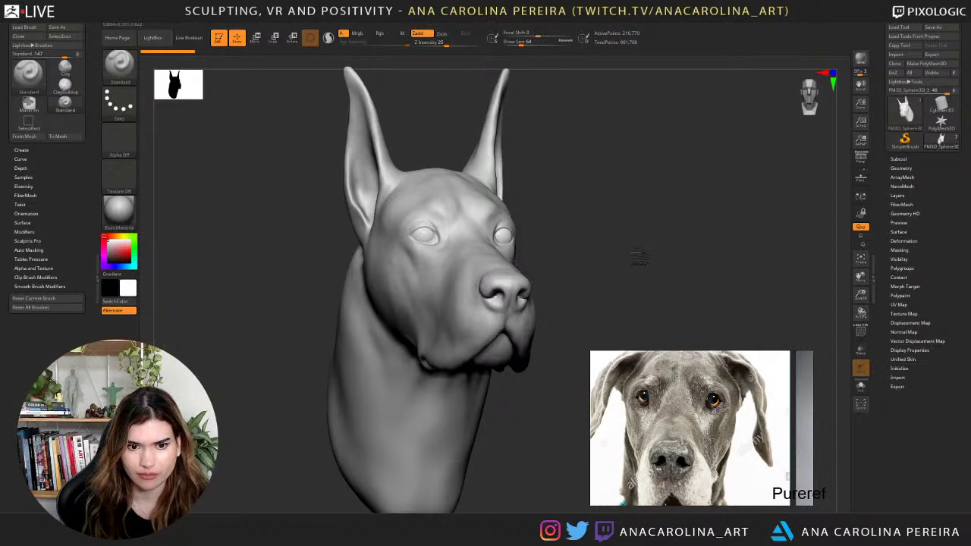
{"action": "mouse_move", "coordinate": [637, 258]}
{"action": "left_mouse_down"}
{"action": "mouse_move", "coordinate": [659, 245]}
{"action": "mouse_move", "coordinate": [647, 223]}
{"action": "mouse_move", "coordinate": [581, 221]}
{"action": "mouse_move", "coordinate": [622, 234]}
{"action": "mouse_move", "coordinate": [598, 230]}
{"action": "mouse_move", "coordinate": [598, 221]}
{"action": "mouse_move", "coordinate": [605, 257]}
{"action": "mouse_move", "coordinate": [654, 218]}
{"action": "left_mouse_up"}
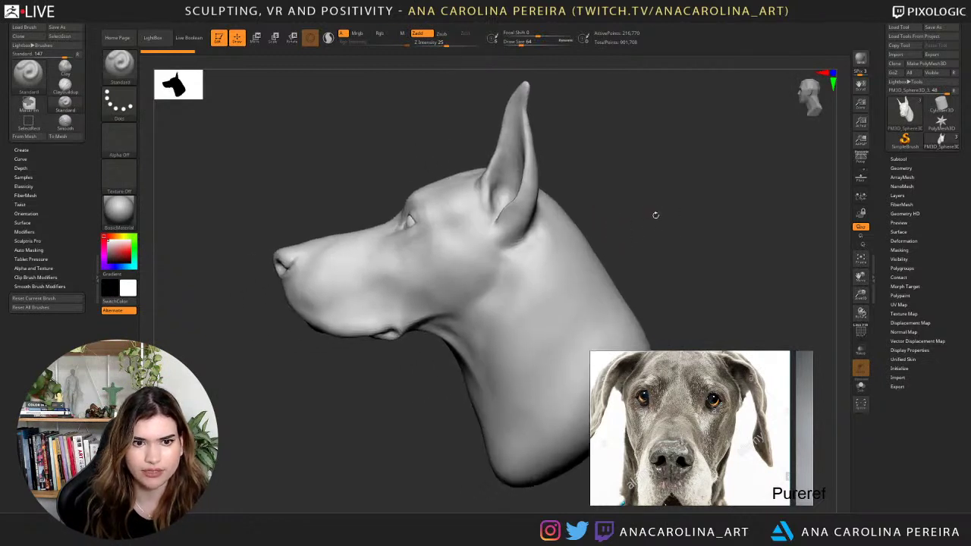
{"action": "left_click_drag", "start_coordinate": [407, 166], "coordinate": [445, 169]}
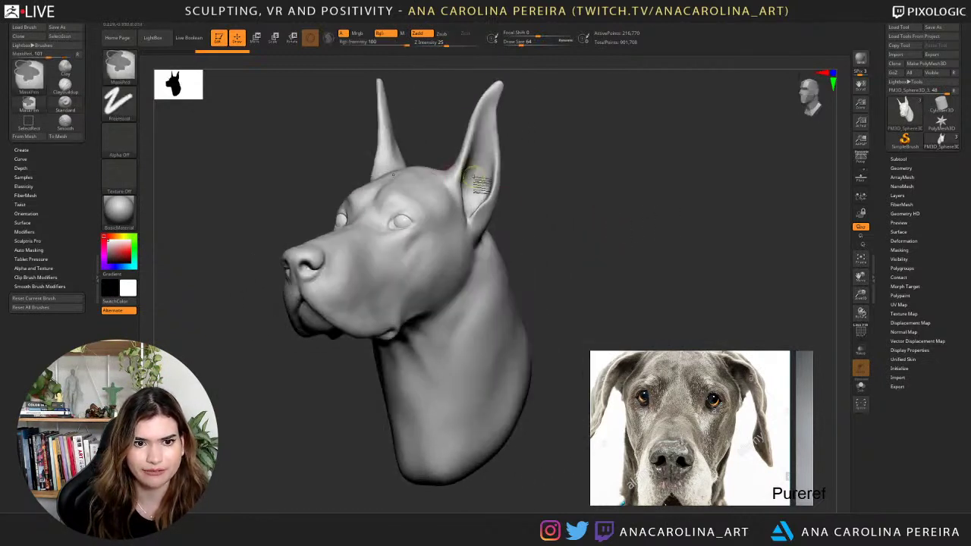
{"action": "left_click_drag", "start_coordinate": [548, 242], "coordinate": [571, 245]}
{"action": "mouse_move", "coordinate": [570, 243]}
{"action": "right_mouse_down"}
{"action": "mouse_move", "coordinate": [553, 269]}
{"action": "mouse_move", "coordinate": [527, 281]}
{"action": "mouse_move", "coordinate": [497, 275]}
{"action": "right_mouse_up"}
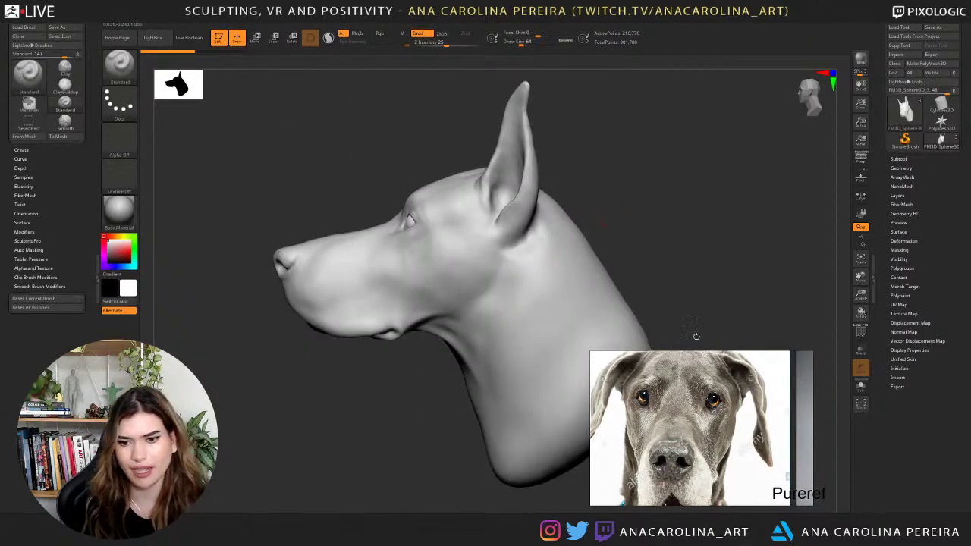
Bring the side-profile Great Dane photo into view on the PureRef reference board and enlarge it.
{"action": "scroll", "coordinate": [679, 436], "scroll_direction": "down", "scroll_amount": 5}
{"action": "middle_click_drag", "start_coordinate": [717, 439], "coordinate": [574, 417]}
{"action": "scroll", "coordinate": [762, 425], "scroll_direction": "up", "scroll_amount": 5}
{"action": "scroll", "coordinate": [768, 428], "scroll_direction": "up", "scroll_amount": 2}
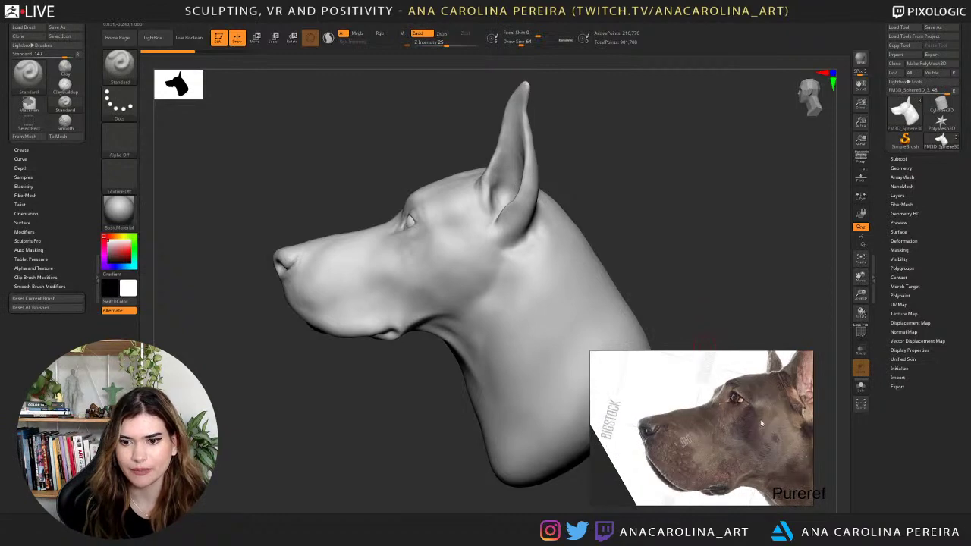
Sculpt and smooth the cheek below the eye with the ClayBuildup brush, enlarging its draw size to 140.
{"action": "mouse_move", "coordinate": [610, 184]}
{"action": "right_mouse_down"}
{"action": "mouse_move", "coordinate": [622, 183]}
{"action": "mouse_move", "coordinate": [613, 193]}
{"action": "right_mouse_up"}
{"action": "key", "text": "b"}
{"action": "key", "text": "c"}
{"action": "key", "text": "b"}
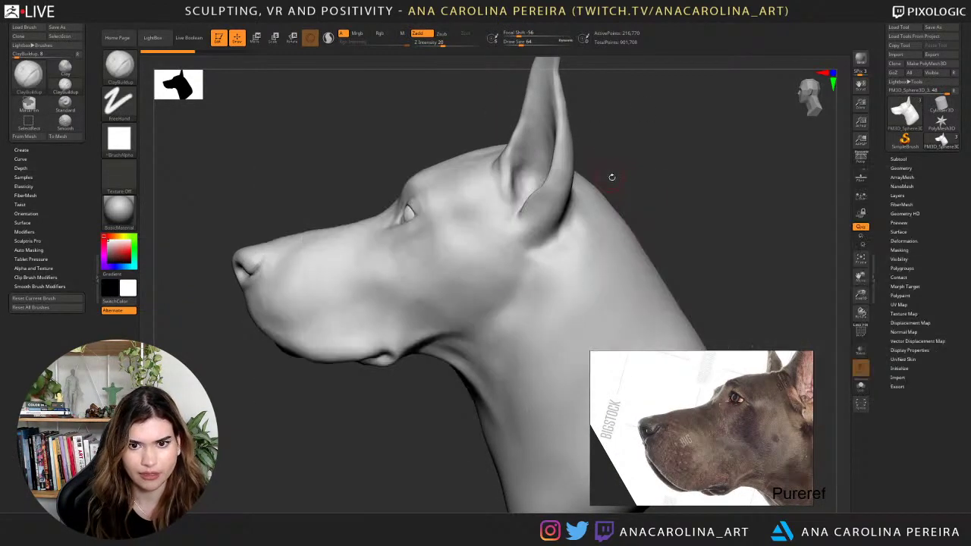
{"action": "mouse_move", "coordinate": [626, 160]}
{"action": "right_mouse_down"}
{"action": "mouse_move", "coordinate": [666, 154]}
{"action": "mouse_move", "coordinate": [660, 176]}
{"action": "right_mouse_up"}
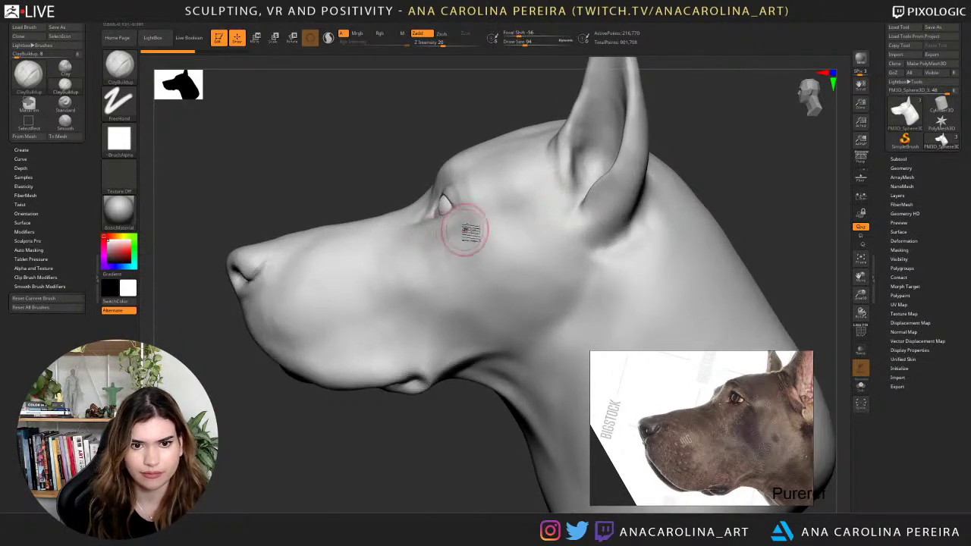
{"action": "mouse_move", "coordinate": [466, 230]}
{"action": "left_mouse_down", "text": "shift"}
{"action": "mouse_move", "coordinate": [444, 274]}
{"action": "mouse_move", "coordinate": [497, 254]}
{"action": "left_mouse_up", "text": "shift"}
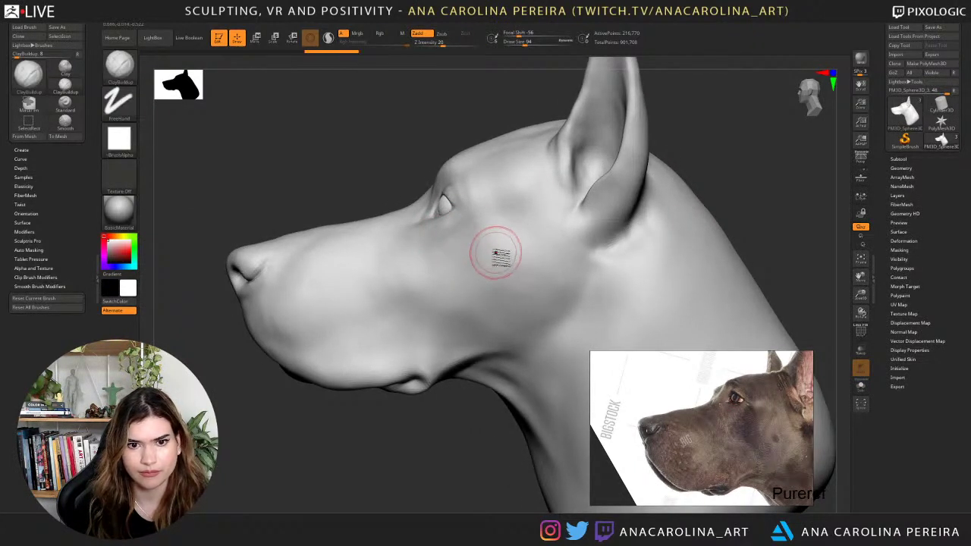
{"action": "key", "text": "s"}
{"action": "left_click", "coordinate": [448, 302]}
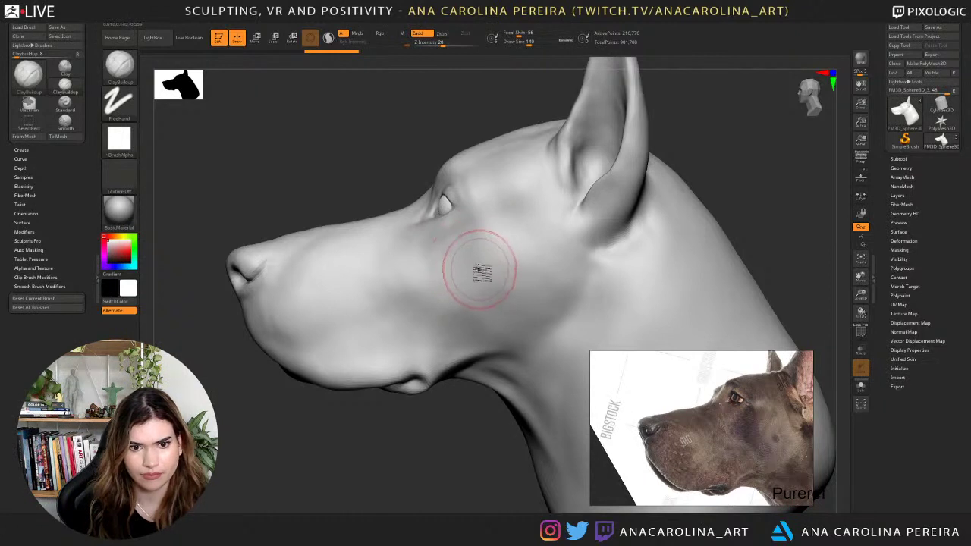
{"action": "mouse_move", "coordinate": [487, 270]}
{"action": "left_mouse_down"}
{"action": "mouse_move", "coordinate": [519, 243]}
{"action": "mouse_move", "coordinate": [480, 270]}
{"action": "mouse_move", "coordinate": [464, 259]}
{"action": "mouse_move", "coordinate": [507, 271]}
{"action": "mouse_move", "coordinate": [484, 243]}
{"action": "mouse_move", "coordinate": [509, 249]}
{"action": "left_mouse_up"}
Drop to a lower subdivision level and sculpt the middle of the cheek with ClayBuildup at draw size 158.
{"action": "key", "text": "shift+d"}
{"action": "key", "text": "space"}
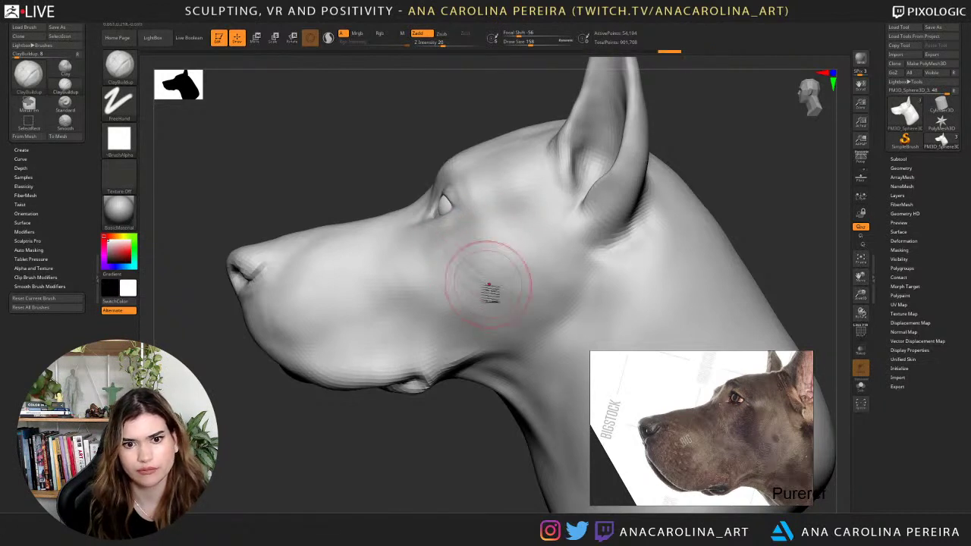
{"action": "mouse_move", "coordinate": [489, 285]}
{"action": "left_mouse_down"}
{"action": "mouse_move", "coordinate": [535, 252]}
{"action": "mouse_move", "coordinate": [495, 264]}
{"action": "left_mouse_up"}
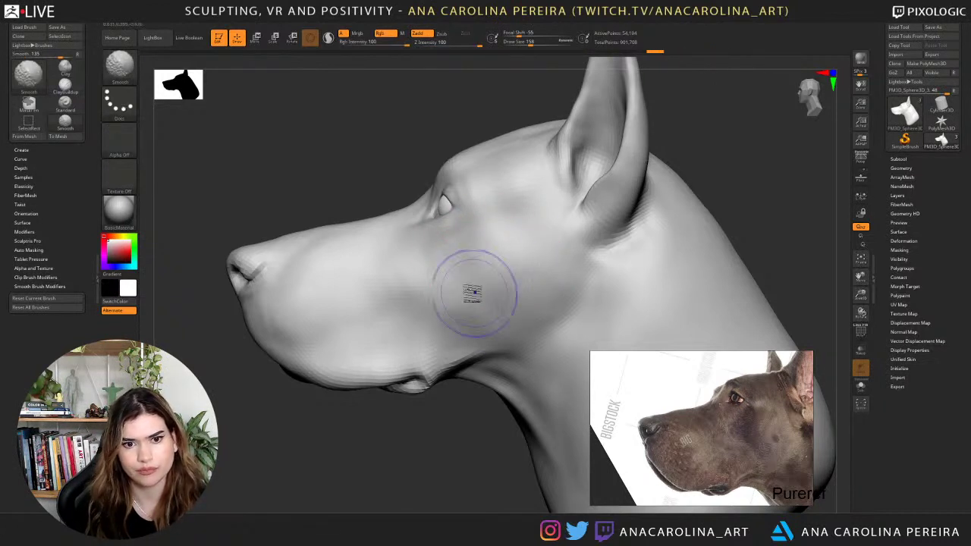
{"action": "key", "text": "space"}
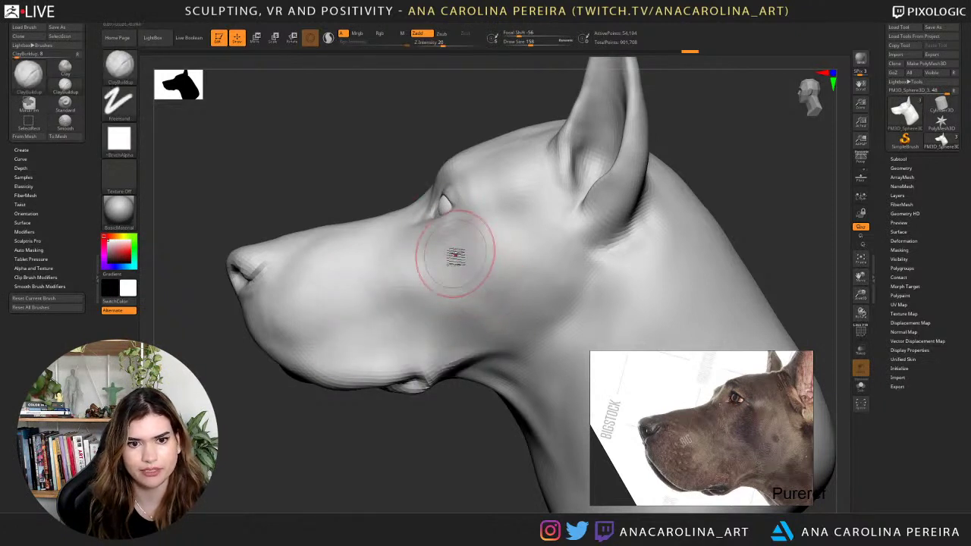
{"action": "mouse_move", "coordinate": [455, 256]}
{"action": "left_mouse_down"}
{"action": "mouse_move", "coordinate": [473, 273]}
{"action": "mouse_move", "coordinate": [483, 250]}
{"action": "mouse_move", "coordinate": [501, 293]}
{"action": "mouse_move", "coordinate": [474, 298]}
{"action": "left_mouse_up"}
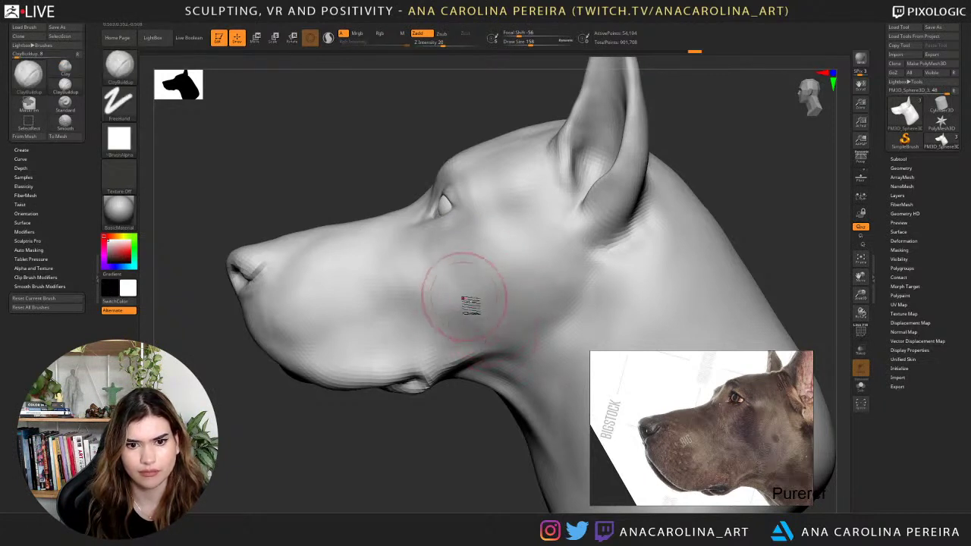
Refine and smooth the lower cheek down toward the jaw behind the mouth corner with ClayBuildup.
{"action": "left_click_drag", "start_coordinate": [504, 333], "coordinate": [514, 339]}
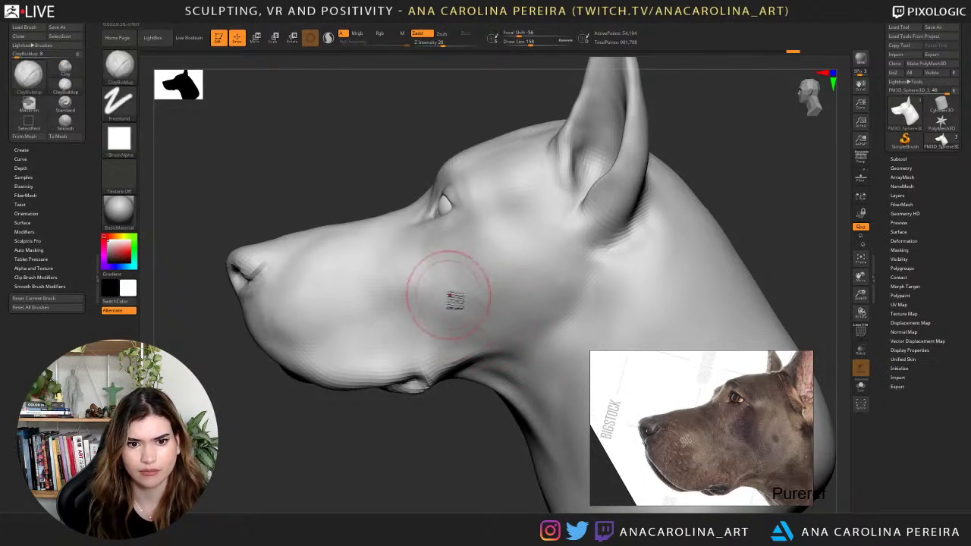
{"action": "left_click_drag", "start_coordinate": [467, 316], "coordinate": [485, 329], "text": "shift"}
{"action": "mouse_move", "coordinate": [455, 434]}
{"action": "left_mouse_down"}
{"action": "mouse_move", "coordinate": [500, 440]}
{"action": "mouse_move", "coordinate": [460, 430]}
{"action": "left_mouse_up"}
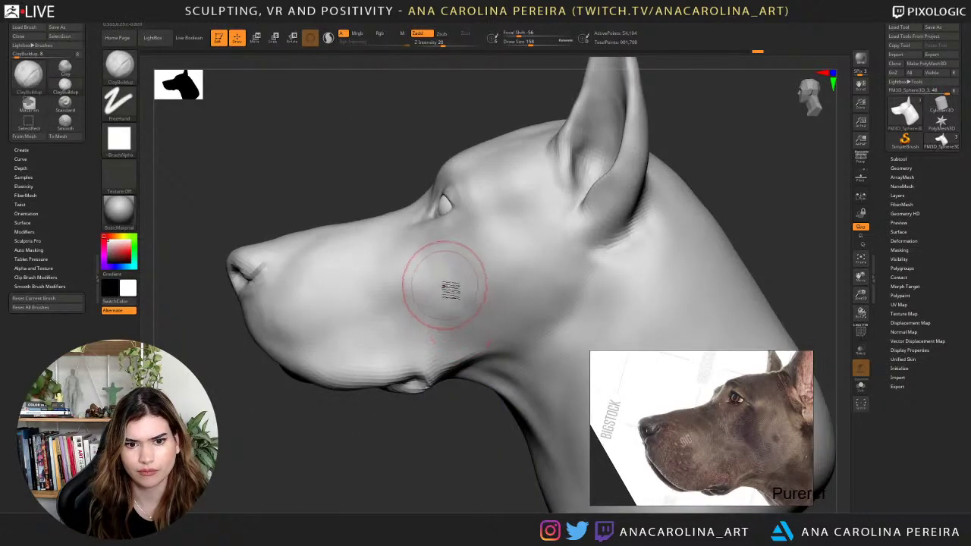
{"action": "mouse_move", "coordinate": [451, 290]}
{"action": "left_mouse_down"}
{"action": "mouse_move", "coordinate": [475, 334]}
{"action": "mouse_move", "coordinate": [459, 324]}
{"action": "mouse_move", "coordinate": [457, 298]}
{"action": "mouse_move", "coordinate": [458, 340]}
{"action": "mouse_move", "coordinate": [477, 312]}
{"action": "mouse_move", "coordinate": [486, 332]}
{"action": "left_mouse_up"}
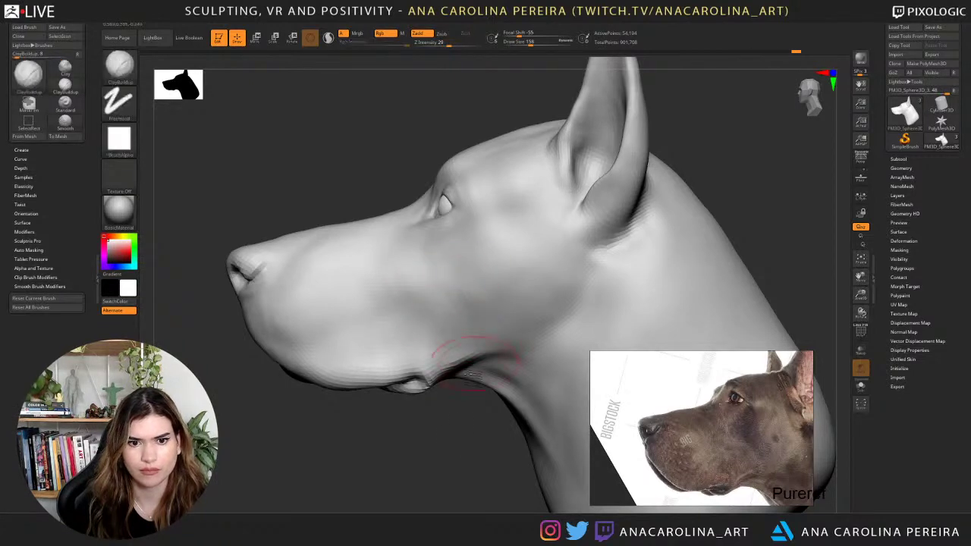
Shape and smooth the rear cheek and jaw from both three-quarter sides with ClayBuildup at draw size 207.
{"action": "left_click_drag", "start_coordinate": [453, 426], "coordinate": [482, 416]}
{"action": "right_click_drag", "start_coordinate": [482, 415], "coordinate": [457, 320]}
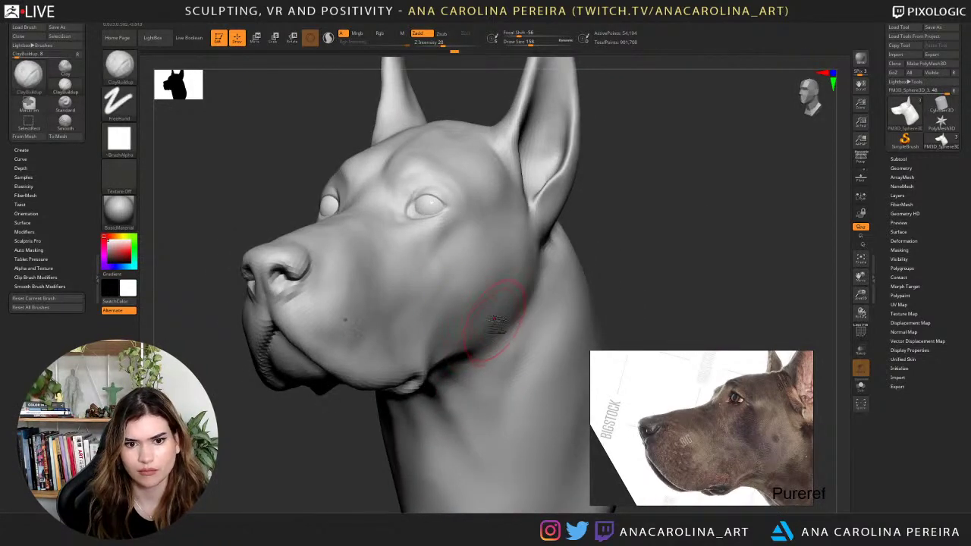
{"action": "mouse_move", "coordinate": [494, 312]}
{"action": "left_mouse_down"}
{"action": "mouse_move", "coordinate": [494, 328]}
{"action": "mouse_move", "coordinate": [501, 302]}
{"action": "mouse_move", "coordinate": [500, 334]}
{"action": "mouse_move", "coordinate": [484, 311]}
{"action": "left_mouse_up"}
{"action": "mouse_move", "coordinate": [490, 301]}
{"action": "left_mouse_down"}
{"action": "mouse_move", "coordinate": [477, 325]}
{"action": "mouse_move", "coordinate": [497, 305]}
{"action": "left_mouse_up"}
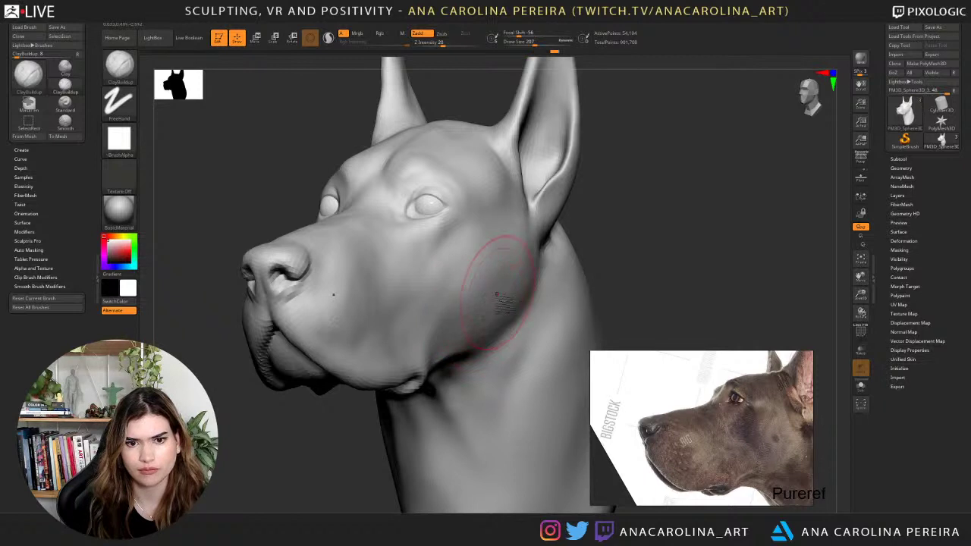
{"action": "left_click_drag", "start_coordinate": [617, 258], "coordinate": [542, 274]}
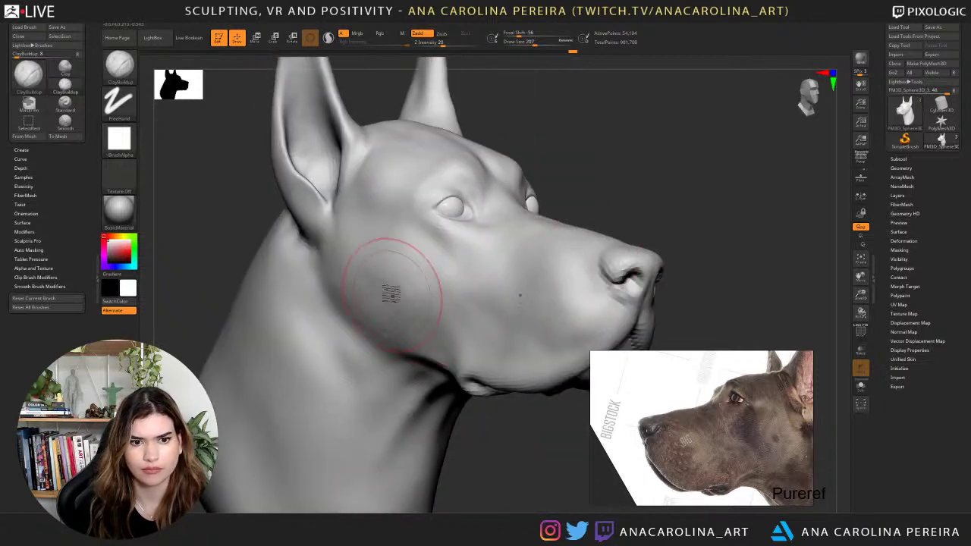
{"action": "left_click_drag", "start_coordinate": [387, 314], "coordinate": [371, 340]}
{"action": "mouse_move", "coordinate": [370, 332]}
{"action": "left_mouse_down", "text": "shift"}
{"action": "mouse_move", "coordinate": [358, 294]}
{"action": "mouse_move", "coordinate": [383, 282]}
{"action": "left_mouse_up", "text": "shift"}
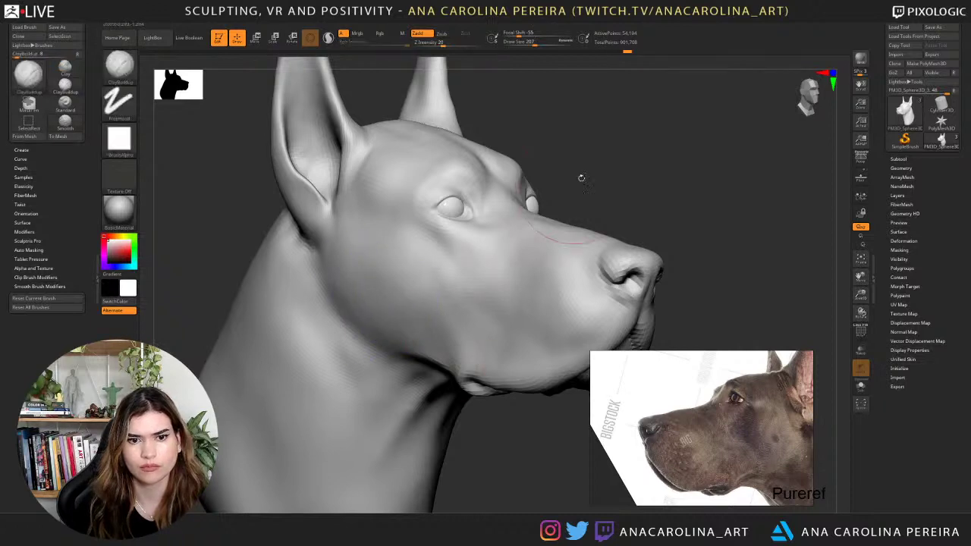
Refine the front of the muzzle and upper lip from the side with ClayBuildup at draw size 97.
{"action": "left_click_drag", "start_coordinate": [582, 178], "coordinate": [493, 173]}
{"action": "left_click_drag", "start_coordinate": [423, 438], "coordinate": [381, 393], "text": "alt"}
{"action": "scroll", "coordinate": [390, 341], "scroll_direction": "up", "scroll_amount": 4}
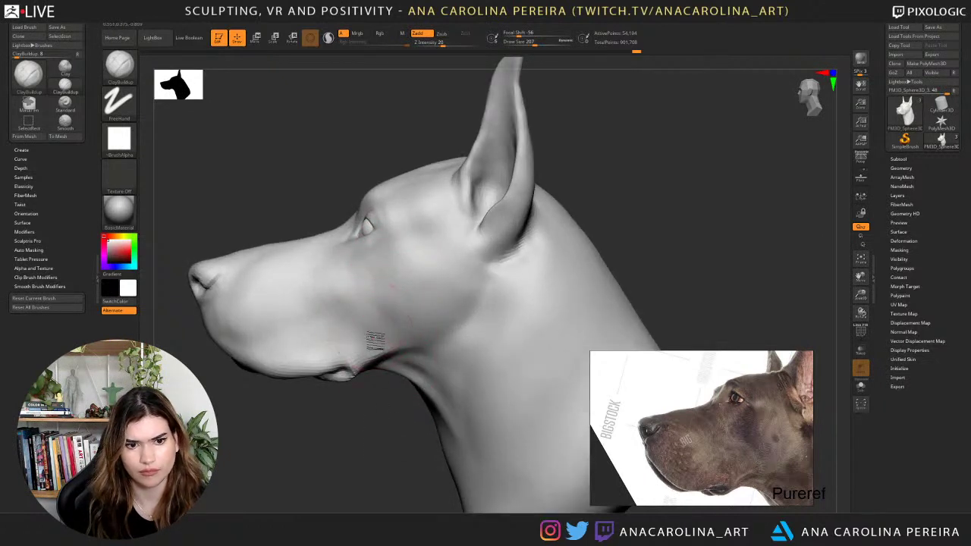
{"action": "left_click_drag", "start_coordinate": [392, 403], "coordinate": [454, 401], "text": "alt"}
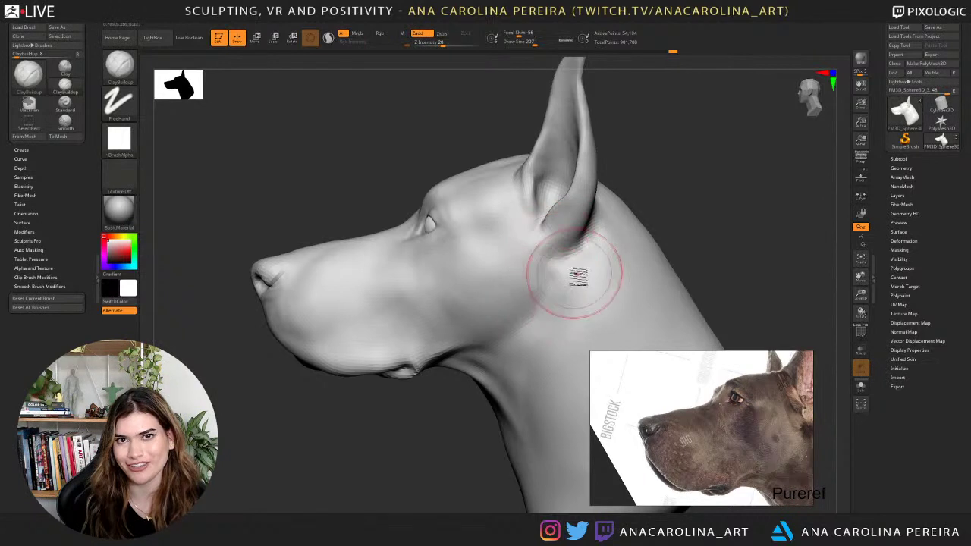
{"action": "left_click_drag", "start_coordinate": [702, 219], "coordinate": [712, 222]}
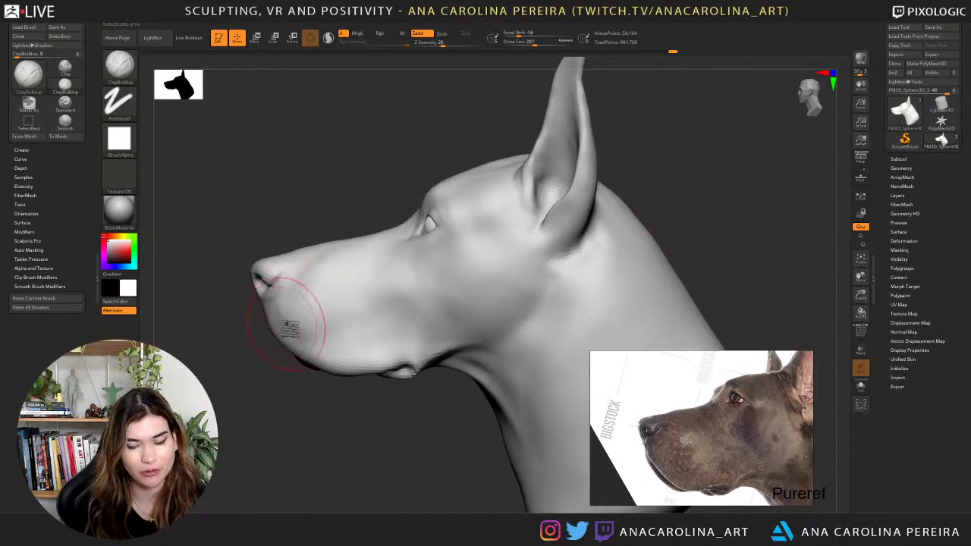
{"action": "key", "text": "space"}
{"action": "left_click_drag", "start_coordinate": [322, 310], "coordinate": [309, 310]}
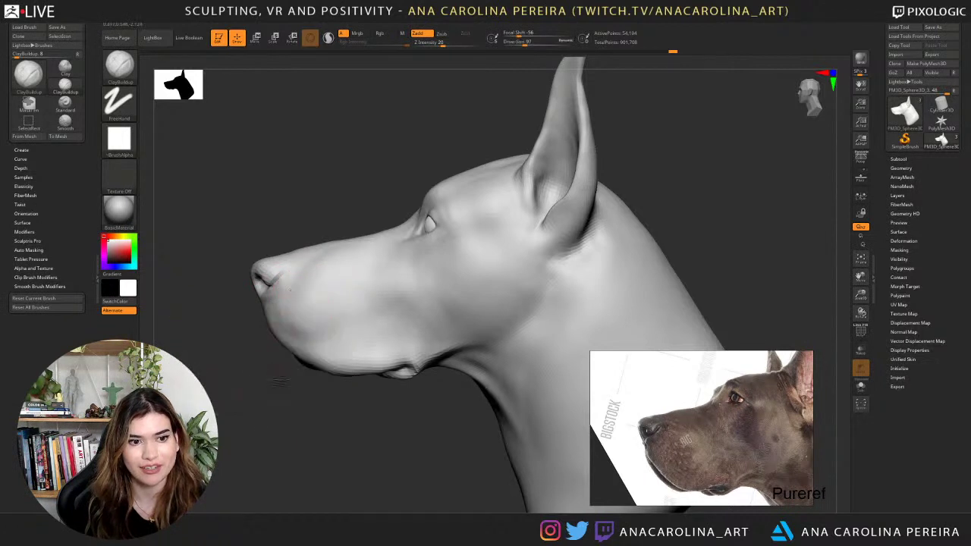
{"action": "left_click_drag", "start_coordinate": [265, 364], "coordinate": [297, 364]}
{"action": "mouse_move", "coordinate": [278, 305]}
{"action": "left_mouse_down"}
{"action": "mouse_move", "coordinate": [283, 296]}
{"action": "mouse_move", "coordinate": [269, 296]}
{"action": "mouse_move", "coordinate": [228, 329]}
{"action": "mouse_move", "coordinate": [249, 339]}
{"action": "mouse_move", "coordinate": [238, 293]}
{"action": "mouse_move", "coordinate": [269, 342]}
{"action": "mouse_move", "coordinate": [277, 296]}
{"action": "mouse_move", "coordinate": [337, 282]}
{"action": "left_mouse_up"}
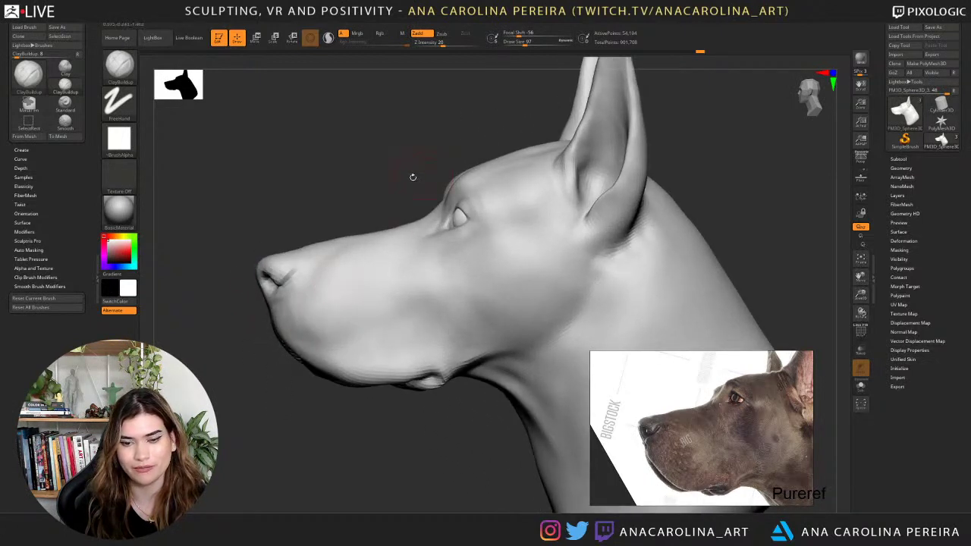
Switch to the Move brush at draw size 101 and reshape the brow and the transition between forehead and muzzle.
{"action": "key", "text": "n"}
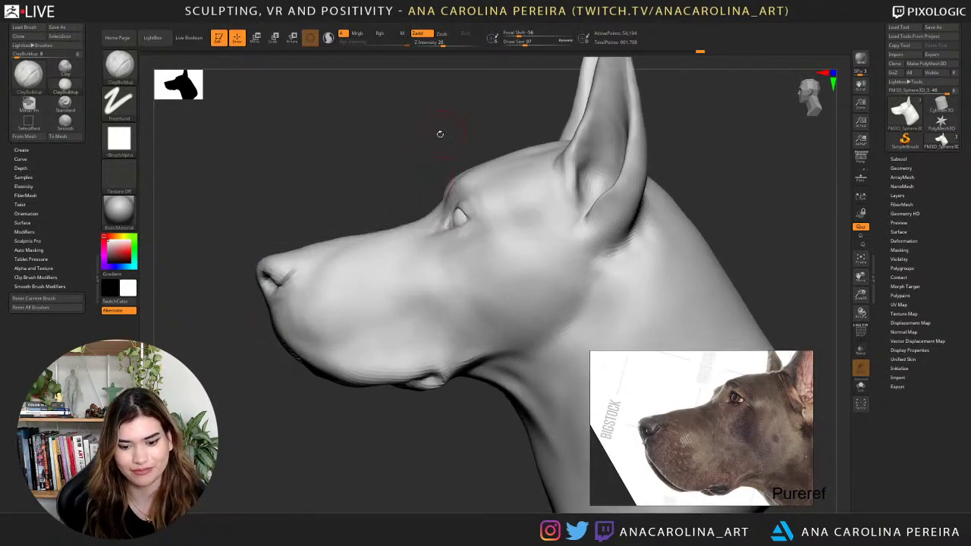
{"action": "key", "text": "b"}
{"action": "key", "text": "m"}
{"action": "key", "text": "v"}
{"action": "key", "text": "space"}
{"action": "left_click_drag", "start_coordinate": [444, 205], "coordinate": [498, 186]}
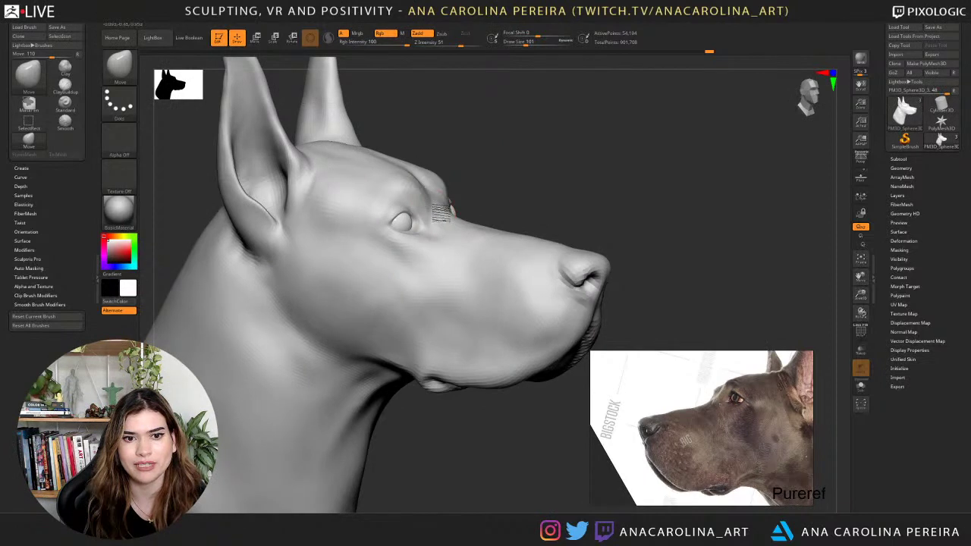
{"action": "right_click_drag", "start_coordinate": [437, 206], "coordinate": [481, 196]}
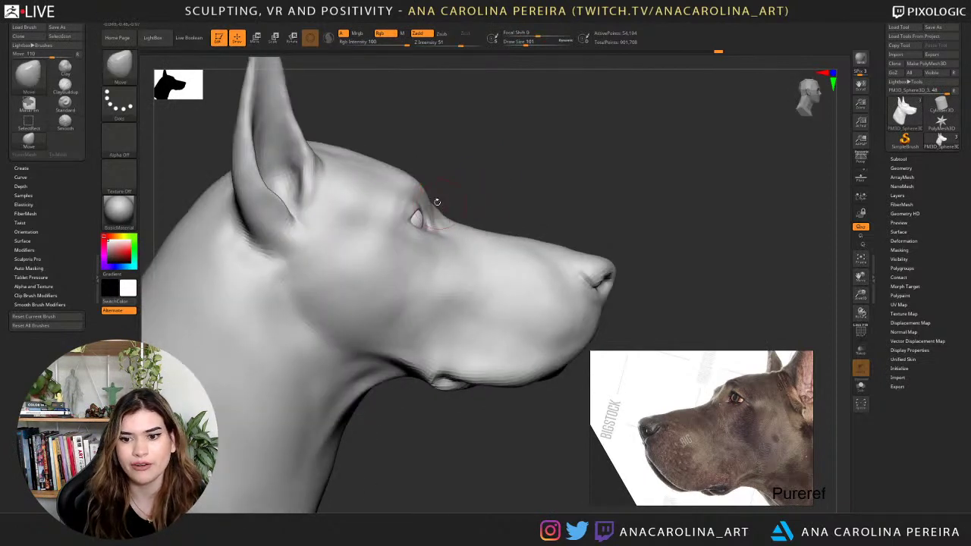
Adjust the forehead and brow profile with the Move brush at draw size 140, smoothing the top of the forehead.
{"action": "key", "text": "space"}
{"action": "mouse_move", "coordinate": [433, 191]}
{"action": "left_mouse_down"}
{"action": "mouse_move", "coordinate": [442, 191]}
{"action": "mouse_move", "coordinate": [407, 181]}
{"action": "left_mouse_up"}
{"action": "right_click_drag", "start_coordinate": [423, 165], "coordinate": [343, 177]}
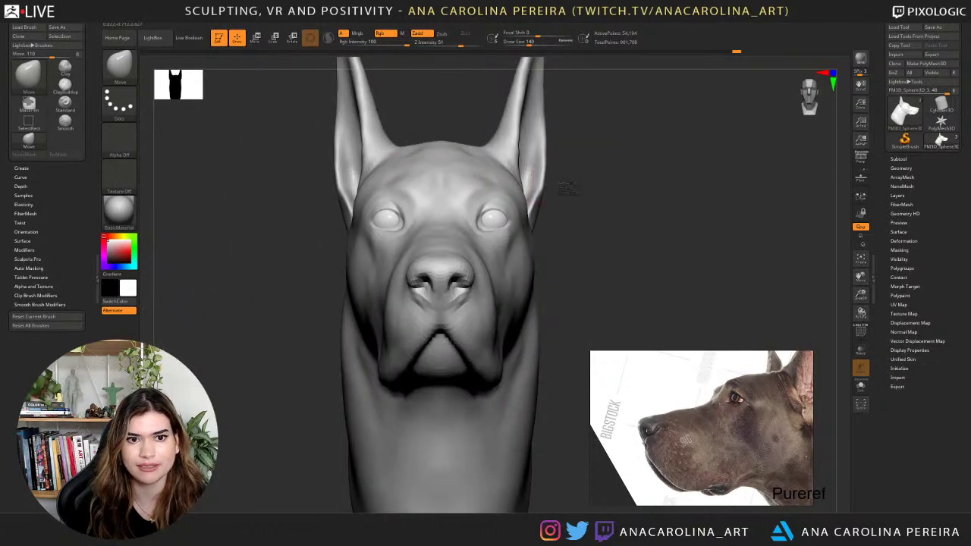
{"action": "right_click_drag", "start_coordinate": [500, 148], "coordinate": [469, 131]}
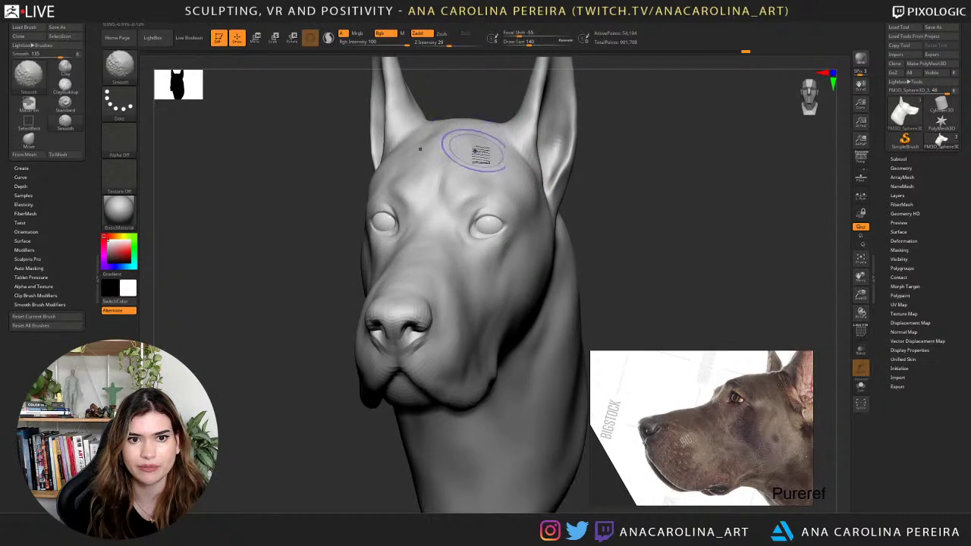
{"action": "right_click_drag", "start_coordinate": [600, 180], "coordinate": [518, 144]}
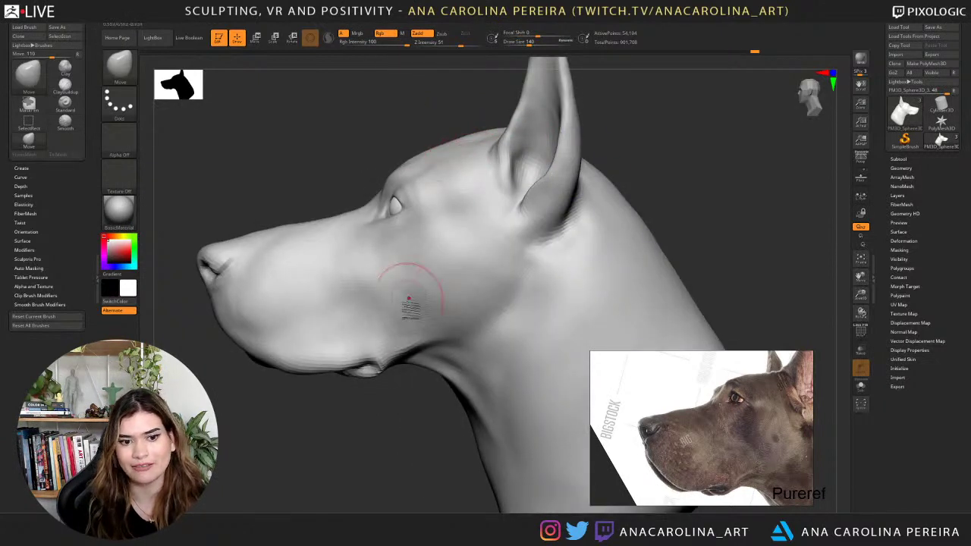
Adjust the front contour of the neck with the Move brush at draw size 172.
{"action": "right_click_drag", "start_coordinate": [400, 390], "coordinate": [407, 367], "text": "ctrl"}
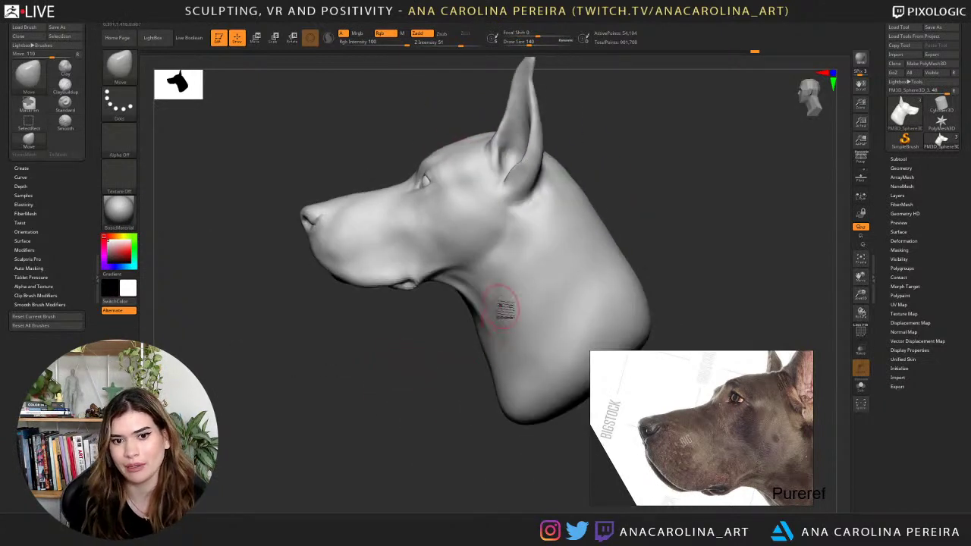
{"action": "key", "text": "space"}
{"action": "left_click_drag", "start_coordinate": [503, 298], "coordinate": [511, 298]}
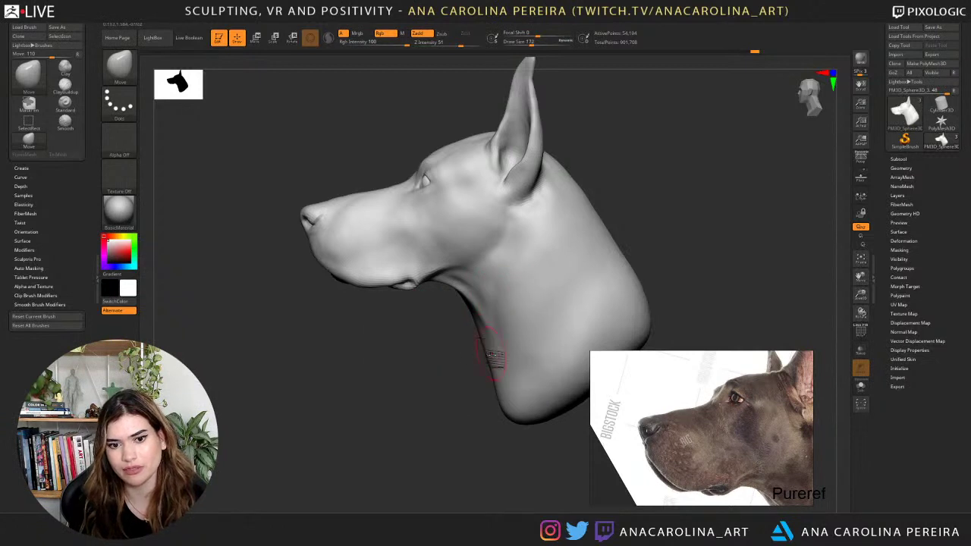
{"action": "right_click_drag", "start_coordinate": [466, 392], "coordinate": [494, 397]}
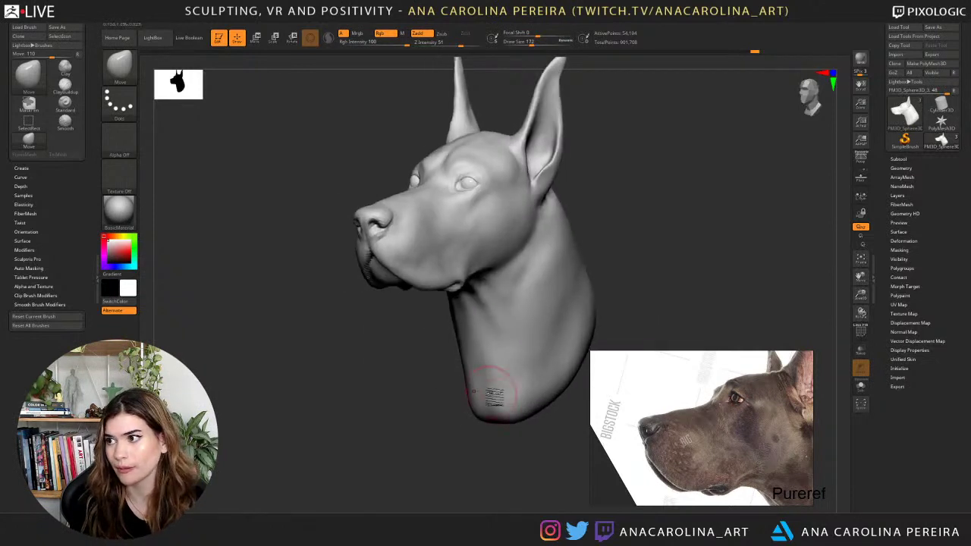
{"action": "right_click_drag", "start_coordinate": [435, 368], "coordinate": [439, 410], "text": "ctrl"}
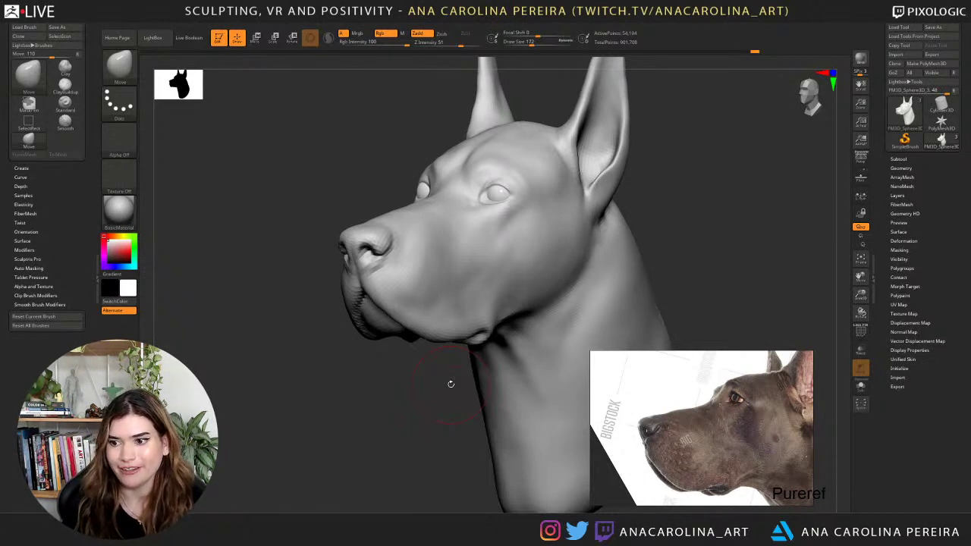
Turn on perspective for the model view and inspect the head in three-quarter view.
{"action": "left_click_drag", "start_coordinate": [720, 220], "coordinate": [728, 227]}
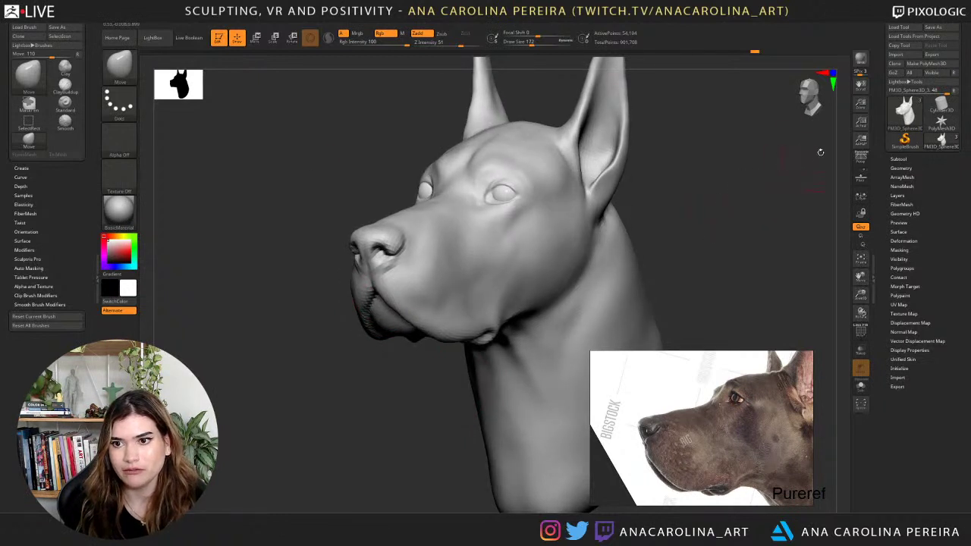
{"action": "left_click_drag", "start_coordinate": [860, 158], "coordinate": [702, 217]}
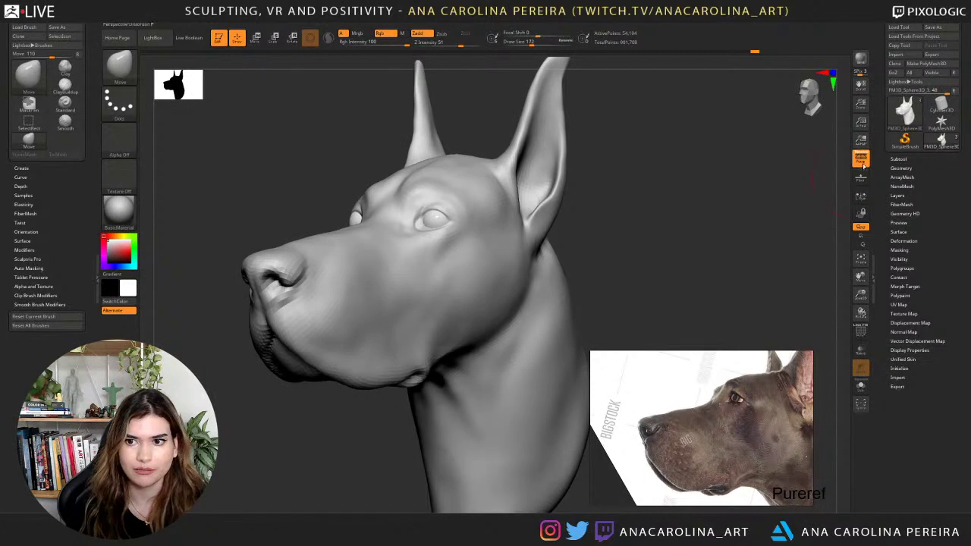
{"action": "left_click_drag", "start_coordinate": [615, 217], "coordinate": [599, 218]}
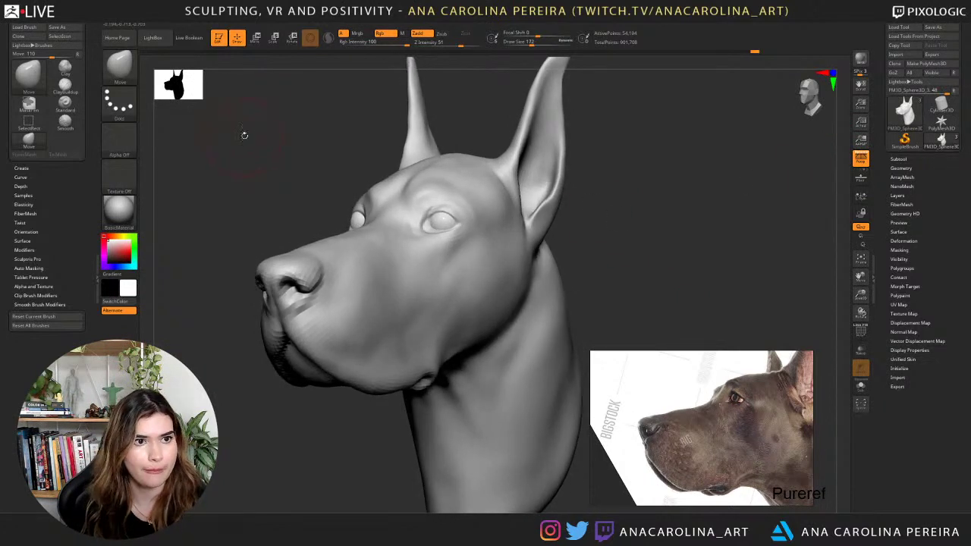
Try an extreme camera field of view of about 173 degrees to exaggerate the perspective on the head.
{"action": "left_click", "coordinate": [196, 25]}
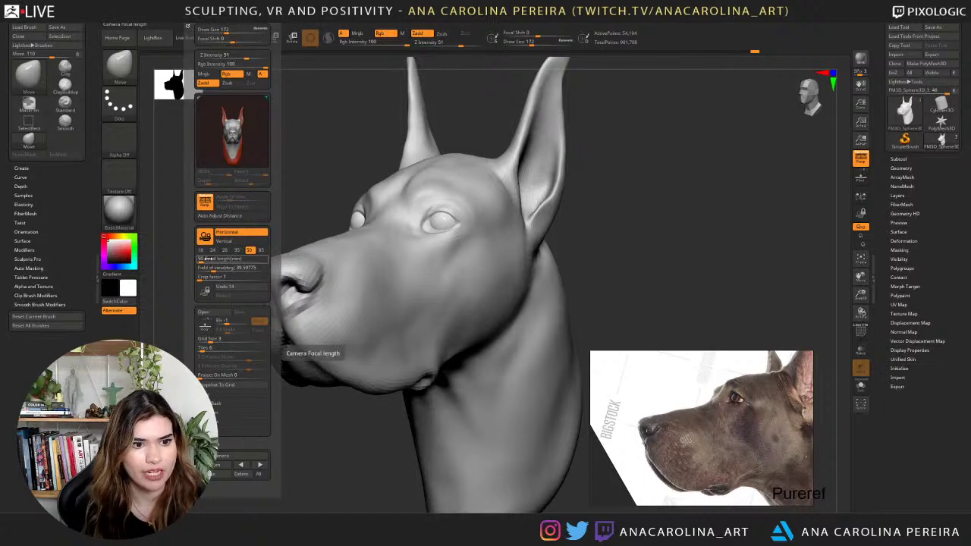
{"action": "left_click", "coordinate": [219, 268]}
{"action": "left_click_drag", "start_coordinate": [220, 269], "coordinate": [262, 270]}
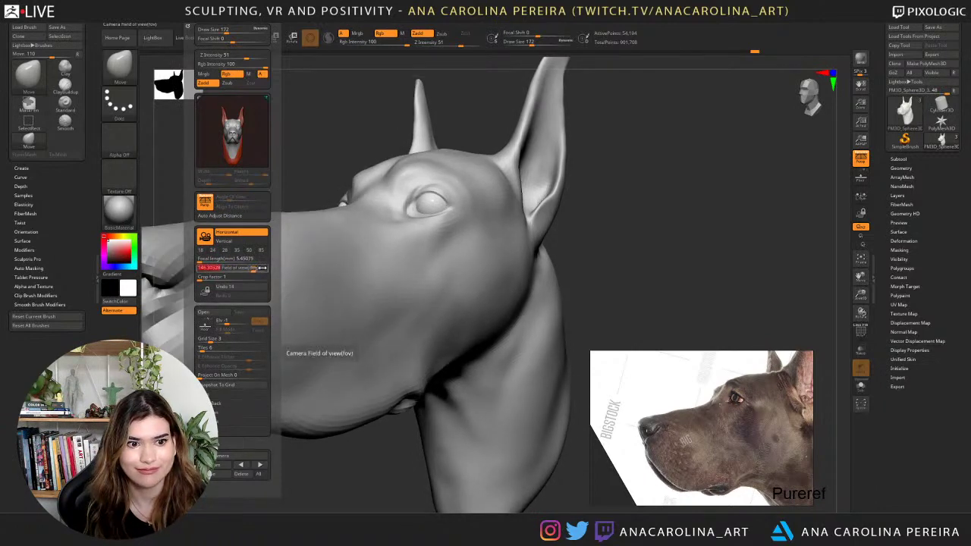
{"action": "mouse_move", "coordinate": [592, 271]}
{"action": "left_mouse_down"}
{"action": "mouse_move", "coordinate": [673, 281]}
{"action": "mouse_move", "coordinate": [719, 266]}
{"action": "mouse_move", "coordinate": [671, 292]}
{"action": "mouse_move", "coordinate": [668, 284]}
{"action": "mouse_move", "coordinate": [660, 290]}
{"action": "mouse_move", "coordinate": [670, 284]}
{"action": "mouse_move", "coordinate": [623, 278]}
{"action": "left_mouse_up"}
{"action": "left_click", "coordinate": [191, 23]}
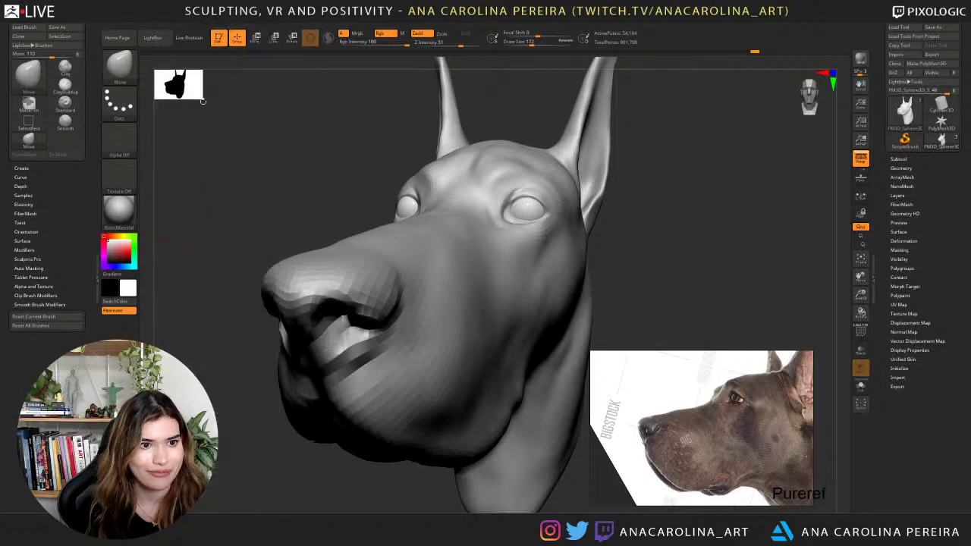
Reduce the camera field of view to a focal length of about 63 mm and check the head's perspective.
{"action": "left_click", "coordinate": [188, 24]}
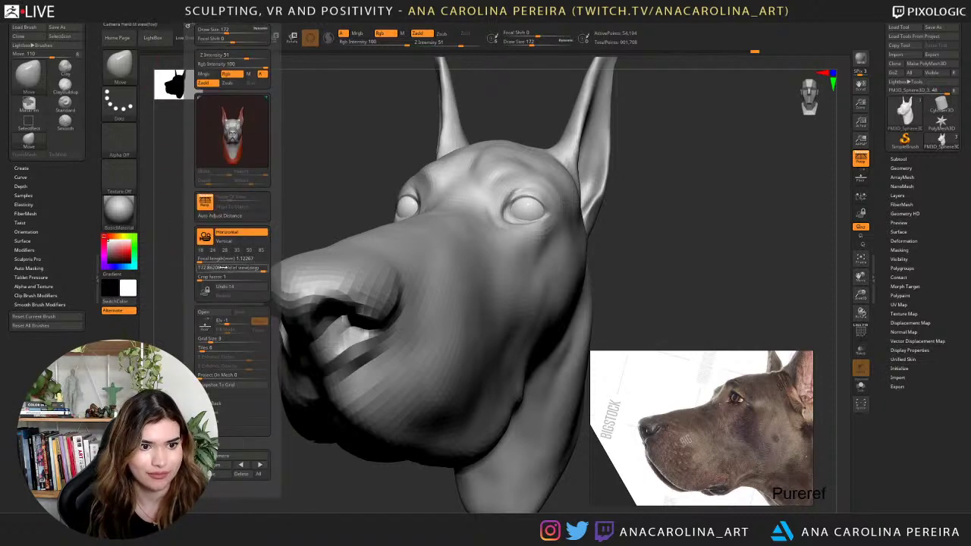
{"action": "left_click", "coordinate": [208, 268]}
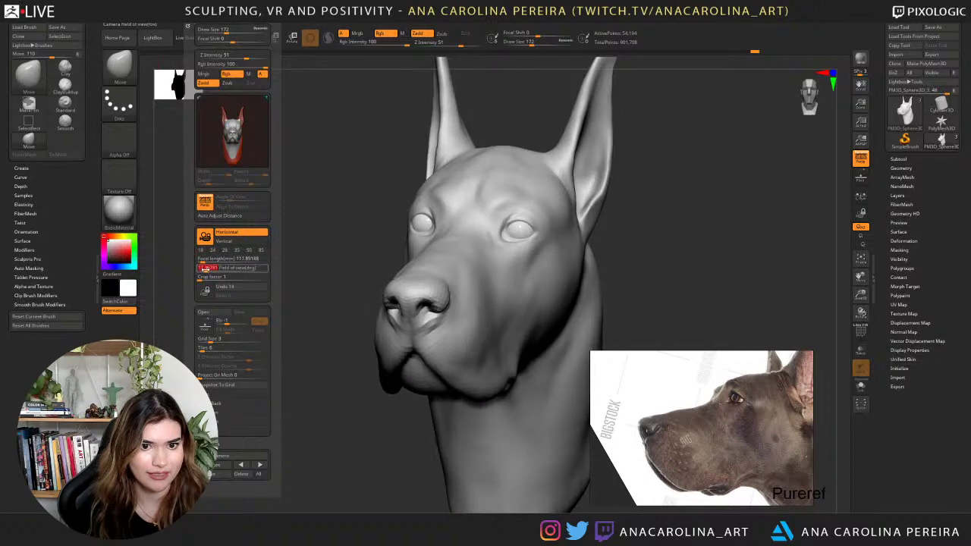
{"action": "left_click", "coordinate": [208, 271]}
{"action": "left_click_drag", "start_coordinate": [206, 269], "coordinate": [205, 269]}
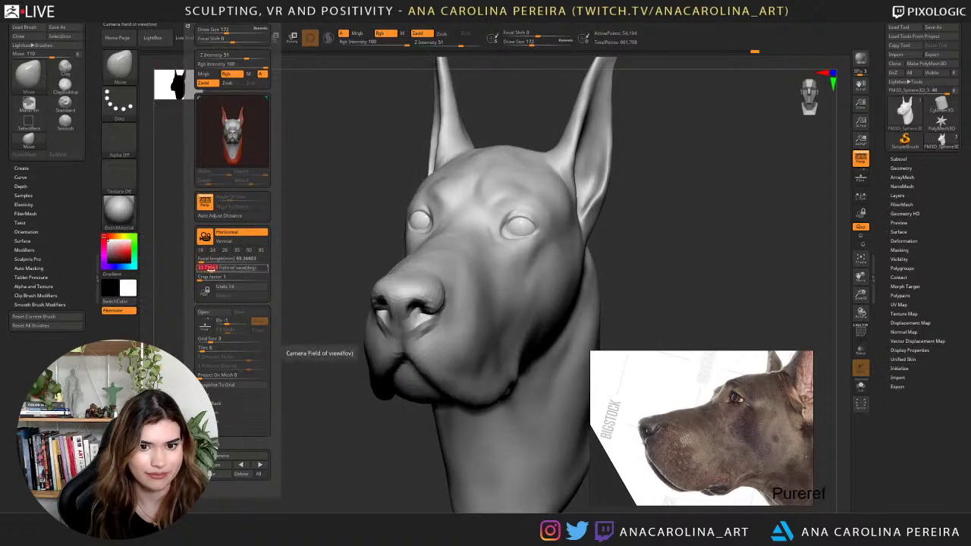
{"action": "left_click", "coordinate": [211, 268]}
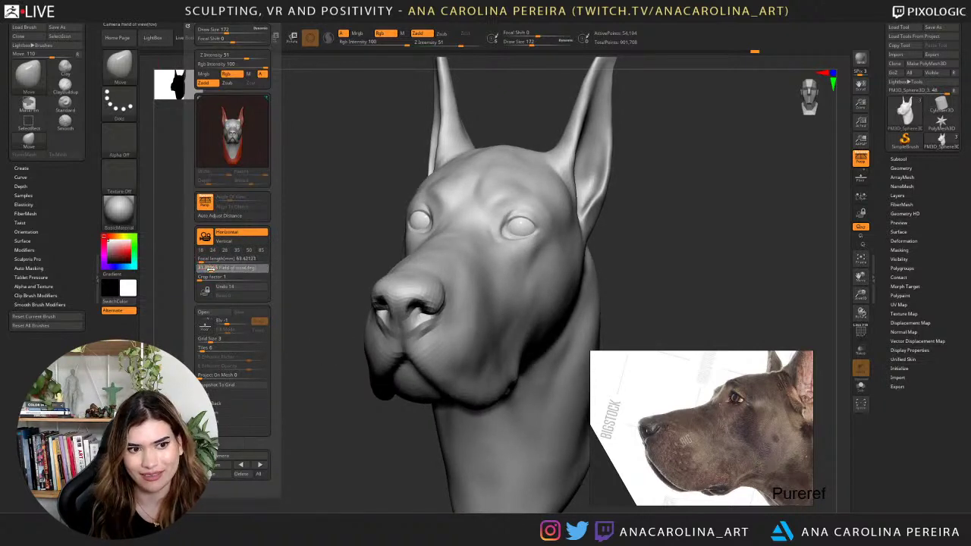
{"action": "mouse_move", "coordinate": [381, 234]}
{"action": "left_mouse_down"}
{"action": "mouse_move", "coordinate": [668, 210]}
{"action": "mouse_move", "coordinate": [633, 243]}
{"action": "mouse_move", "coordinate": [609, 170]}
{"action": "mouse_move", "coordinate": [611, 195]}
{"action": "mouse_move", "coordinate": [628, 198]}
{"action": "mouse_move", "coordinate": [621, 214]}
{"action": "left_mouse_up"}
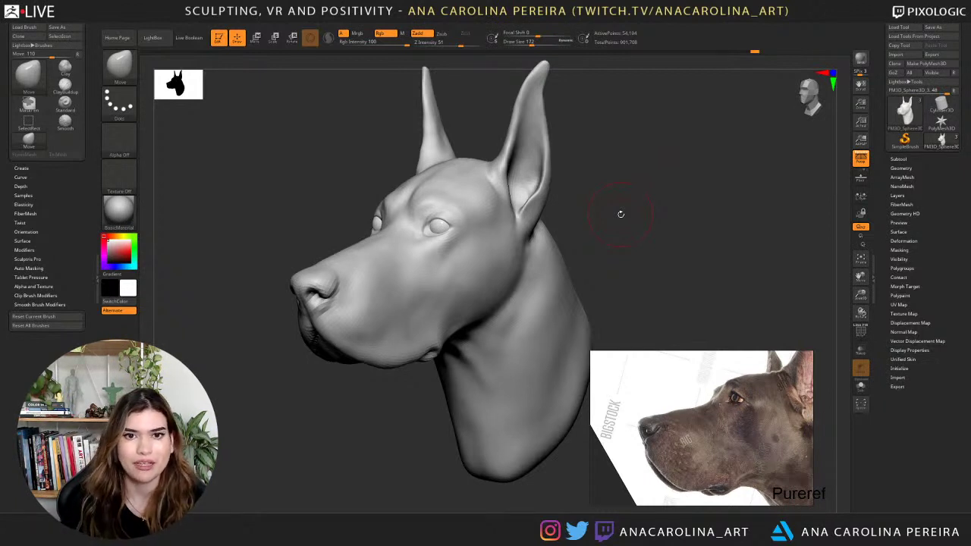
{"action": "left_click_drag", "start_coordinate": [590, 227], "coordinate": [623, 237]}
{"action": "mouse_move", "coordinate": [702, 282]}
{"action": "left_mouse_down"}
{"action": "mouse_move", "coordinate": [700, 259]}
{"action": "mouse_move", "coordinate": [733, 296]}
{"action": "left_mouse_up"}
Define the area behind the ear base and along the upper neck with the DamStandard brush at draw size 172.
{"action": "mouse_move", "coordinate": [552, 271]}
{"action": "left_mouse_down", "text": "shift"}
{"action": "mouse_move", "coordinate": [577, 284]}
{"action": "mouse_move", "coordinate": [570, 303]}
{"action": "left_mouse_up", "text": "shift"}
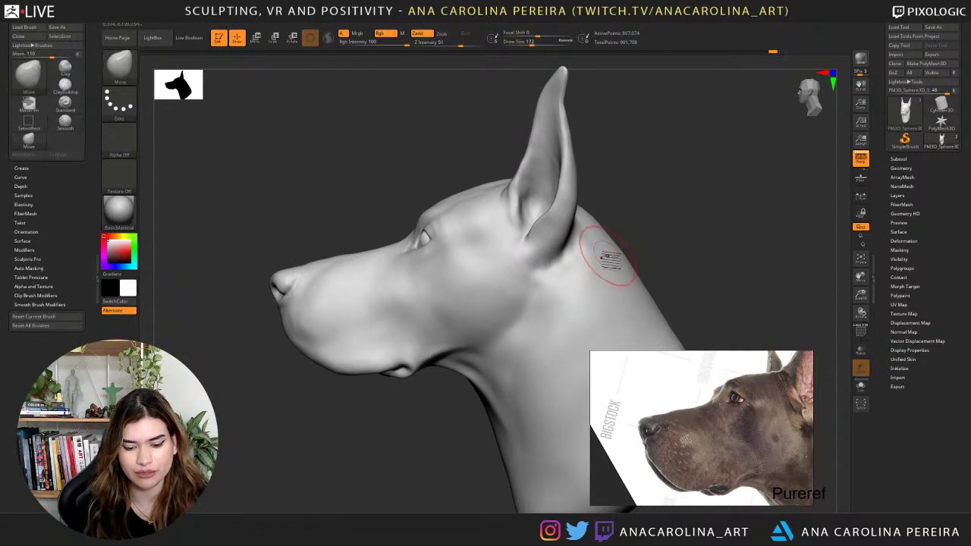
{"action": "key", "text": "b"}
{"action": "key", "text": "d"}
{"action": "key", "text": "s"}
{"action": "left_click_drag", "start_coordinate": [613, 217], "coordinate": [580, 240]}
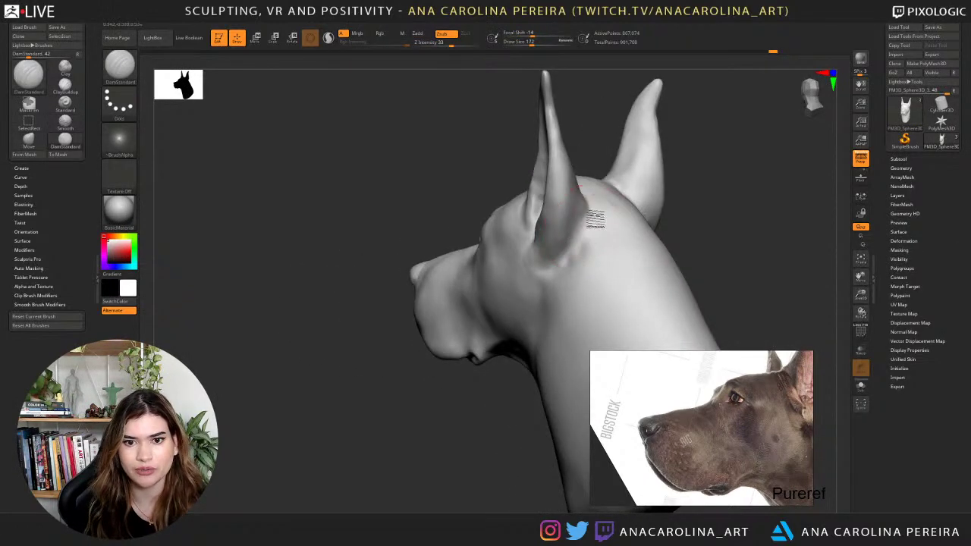
{"action": "left_click_drag", "start_coordinate": [700, 216], "coordinate": [734, 228]}
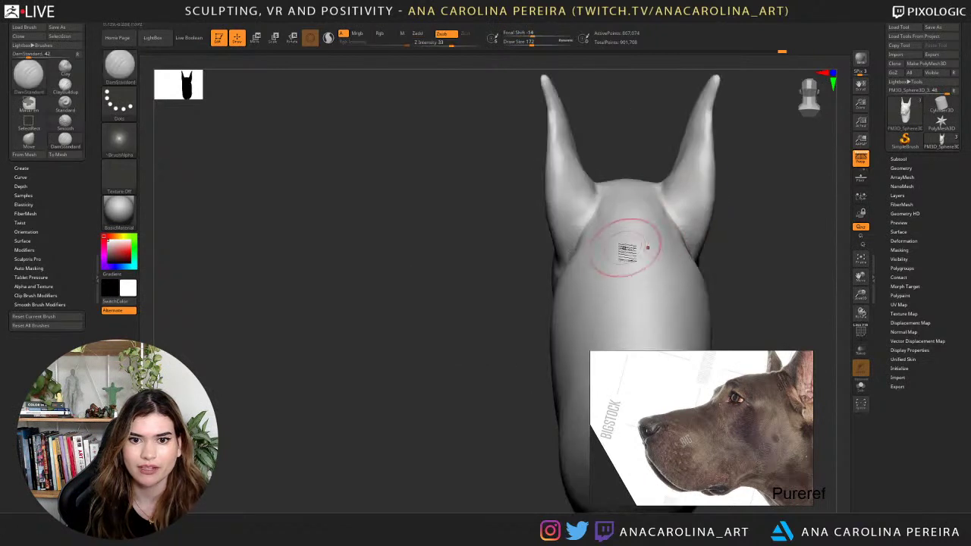
{"action": "left_click_drag", "start_coordinate": [774, 260], "coordinate": [702, 268]}
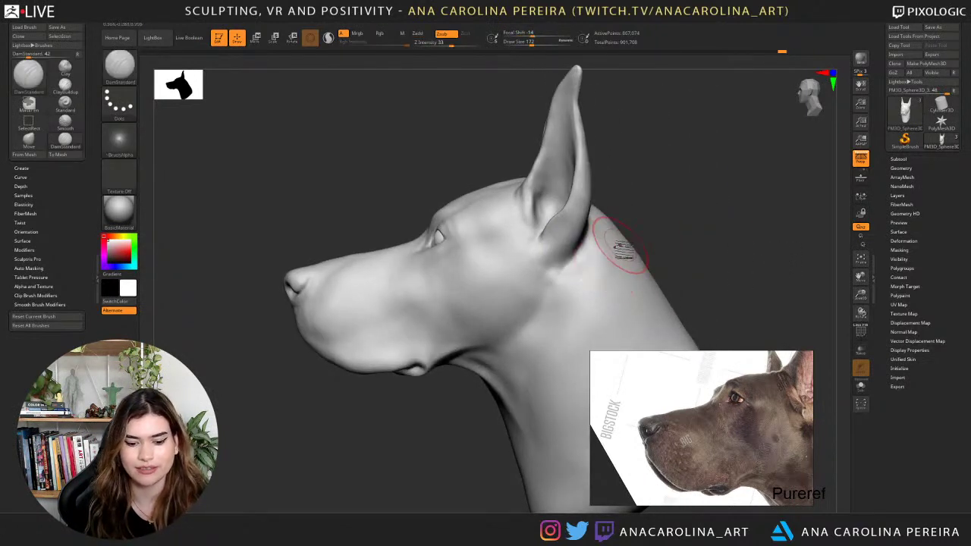
{"action": "mouse_move", "coordinate": [662, 217]}
{"action": "left_mouse_down"}
{"action": "mouse_move", "coordinate": [674, 236]}
{"action": "mouse_move", "coordinate": [617, 249]}
{"action": "left_mouse_up"}
Build up the upper neck behind the ear with ClayBuildup at draw size 172.
{"action": "key", "text": "b"}
{"action": "key", "text": "c"}
{"action": "key", "text": "b"}
{"action": "left_click_drag", "start_coordinate": [575, 242], "coordinate": [605, 246]}
{"action": "mouse_move", "coordinate": [685, 229]}
{"action": "left_mouse_down"}
{"action": "mouse_move", "coordinate": [623, 220]}
{"action": "mouse_move", "coordinate": [593, 231]}
{"action": "left_mouse_up"}
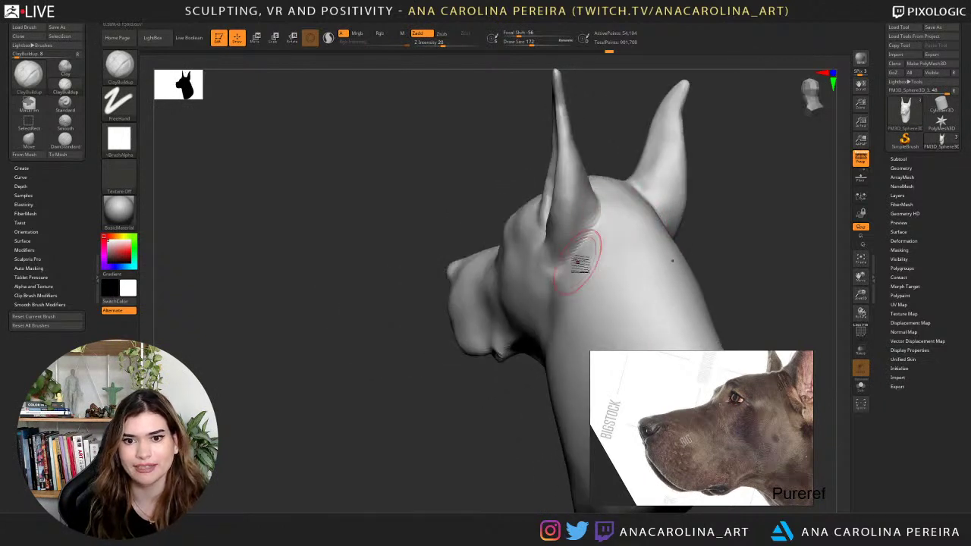
{"action": "mouse_move", "coordinate": [583, 266]}
{"action": "left_mouse_down", "text": "shift"}
{"action": "mouse_move", "coordinate": [613, 250]}
{"action": "mouse_move", "coordinate": [691, 243]}
{"action": "left_mouse_up", "text": "shift"}
Smooth the upper neck behind the ear and blend it into the nape.
{"action": "key", "text": "shift"}
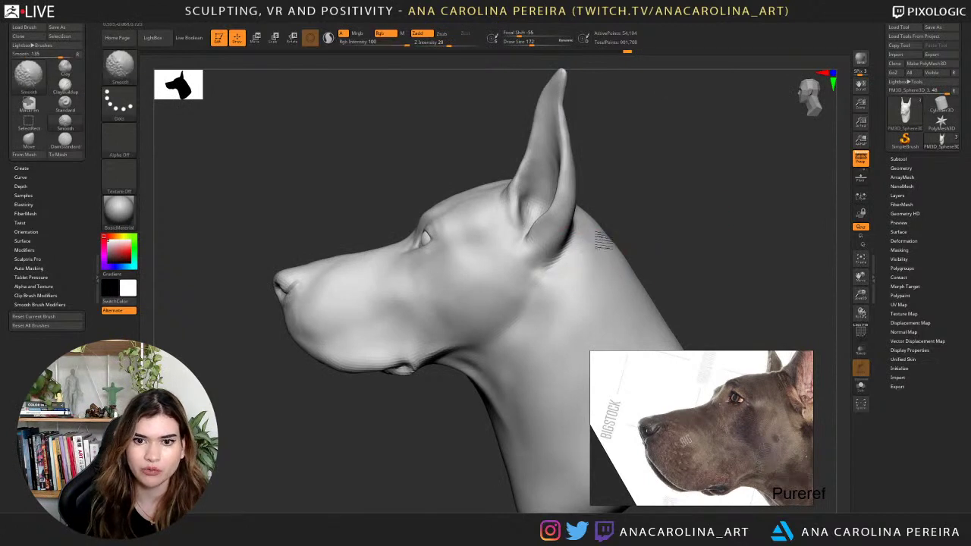
{"action": "left_click_drag", "start_coordinate": [591, 264], "coordinate": [595, 262], "text": "shift"}
{"action": "mouse_move", "coordinate": [674, 253]}
{"action": "left_mouse_down"}
{"action": "mouse_move", "coordinate": [644, 249]}
{"action": "mouse_move", "coordinate": [605, 271]}
{"action": "mouse_move", "coordinate": [598, 255]}
{"action": "left_mouse_up"}
{"action": "left_click_drag", "start_coordinate": [659, 237], "coordinate": [631, 235]}
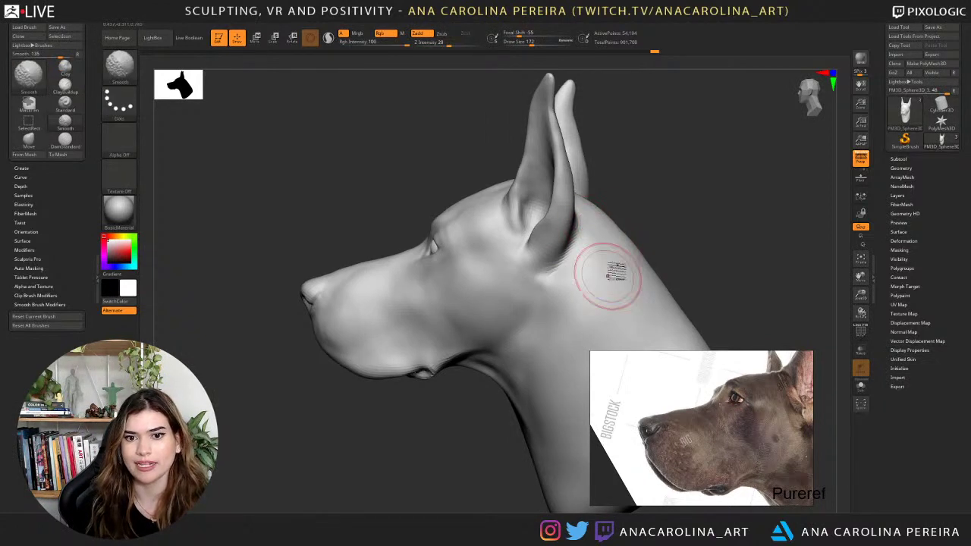
{"action": "left_click_drag", "start_coordinate": [613, 271], "coordinate": [633, 226]}
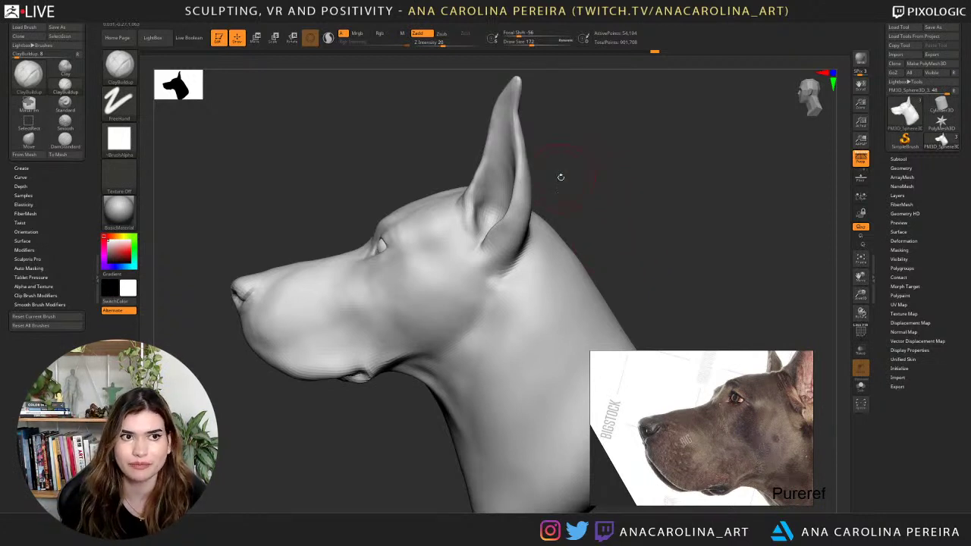
Frame the reference photo on the ear and carve the lower ear fold with DamStandard, dropping one subdivision level.
{"action": "mouse_move", "coordinate": [597, 243]}
{"action": "left_mouse_down"}
{"action": "mouse_move", "coordinate": [638, 257]}
{"action": "mouse_move", "coordinate": [564, 304]}
{"action": "mouse_move", "coordinate": [618, 251]}
{"action": "mouse_move", "coordinate": [587, 262]}
{"action": "mouse_move", "coordinate": [687, 248]}
{"action": "mouse_move", "coordinate": [643, 234]}
{"action": "left_mouse_up"}
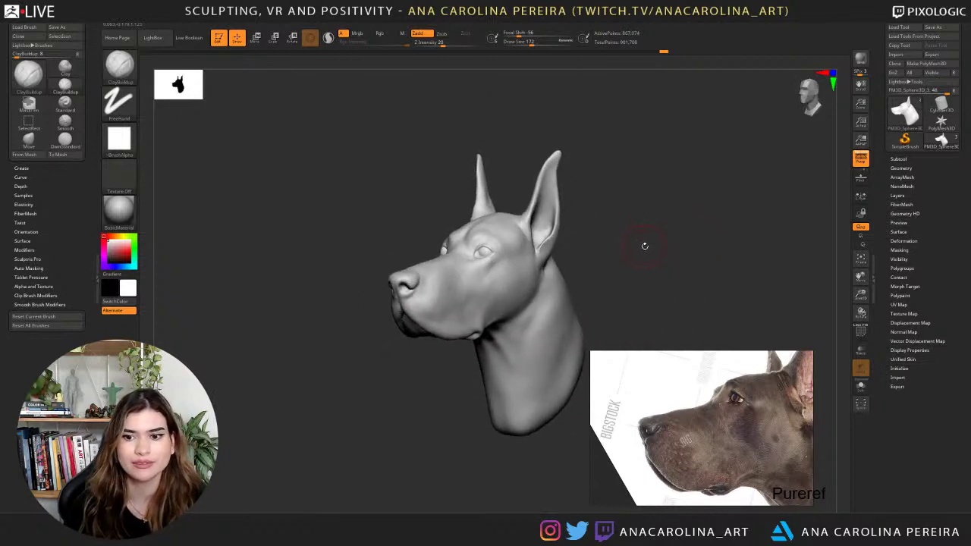
{"action": "scroll", "coordinate": [630, 418], "scroll_direction": "up", "scroll_amount": 2}
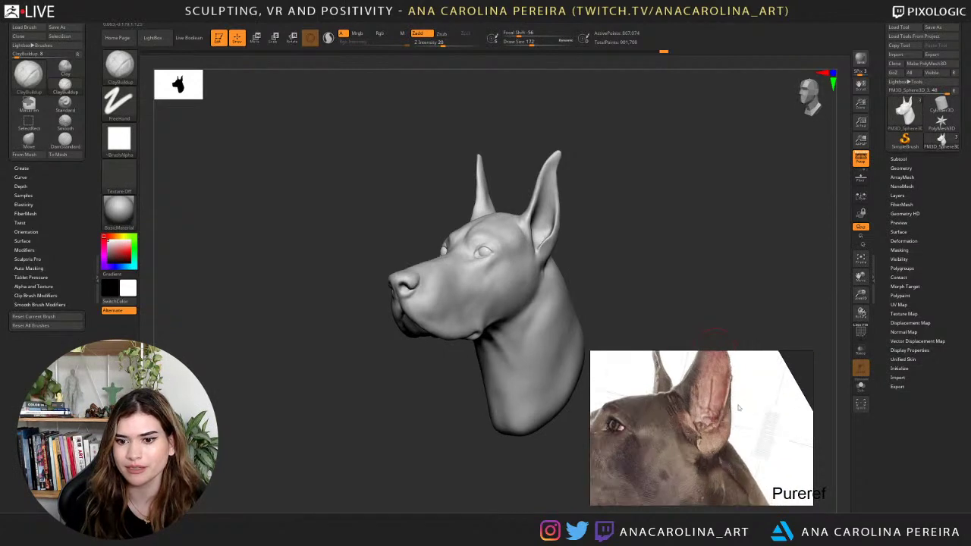
{"action": "mouse_move", "coordinate": [582, 138]}
{"action": "left_mouse_down"}
{"action": "mouse_move", "coordinate": [617, 173]}
{"action": "mouse_move", "coordinate": [642, 264]}
{"action": "mouse_move", "coordinate": [632, 232]}
{"action": "left_mouse_up"}
{"action": "key", "text": "b"}
{"action": "key", "text": "d"}
{"action": "key", "text": "s"}
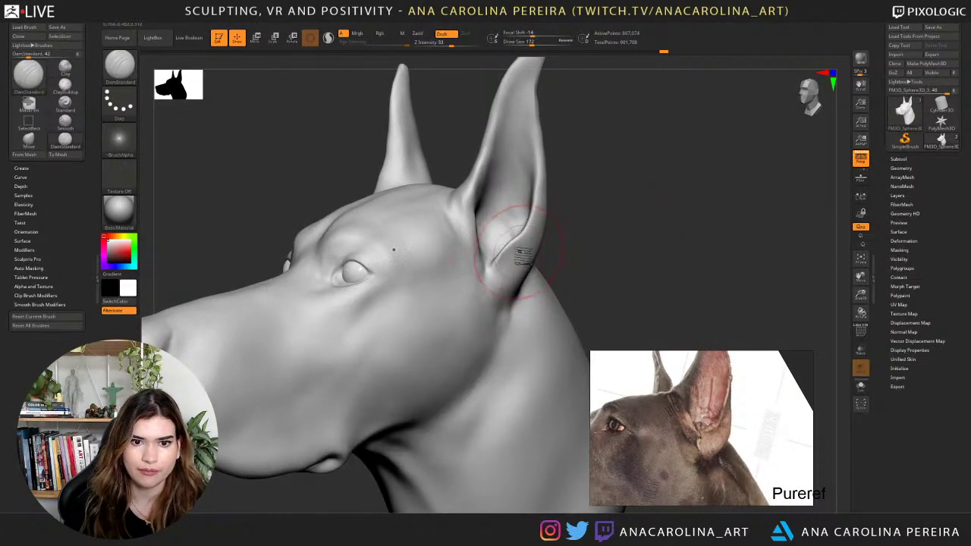
{"action": "mouse_move", "coordinate": [509, 253]}
{"action": "left_mouse_down"}
{"action": "mouse_move", "coordinate": [531, 231]}
{"action": "mouse_move", "coordinate": [540, 198]}
{"action": "mouse_move", "coordinate": [537, 212]}
{"action": "left_mouse_up"}
{"action": "key", "text": "shift+d"}
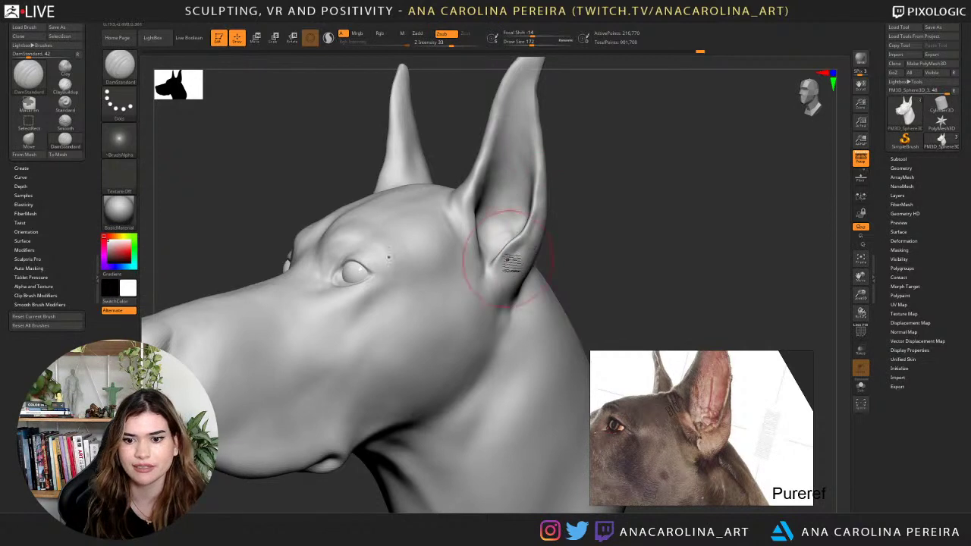
{"action": "left_click_drag", "start_coordinate": [507, 260], "coordinate": [477, 260]}
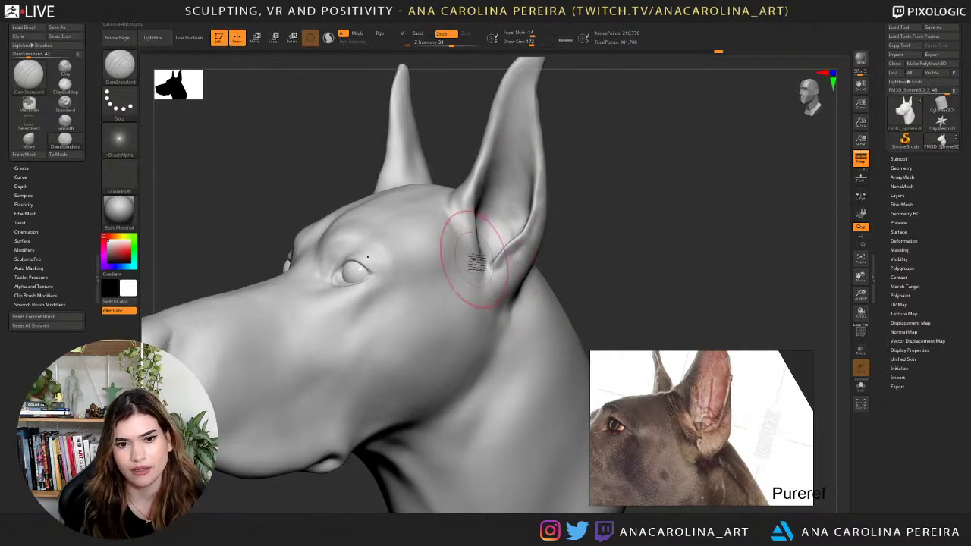
Reshape the lower part of the ear with the Move brush.
{"action": "key", "text": "b"}
{"action": "key", "text": "m"}
{"action": "key", "text": "v"}
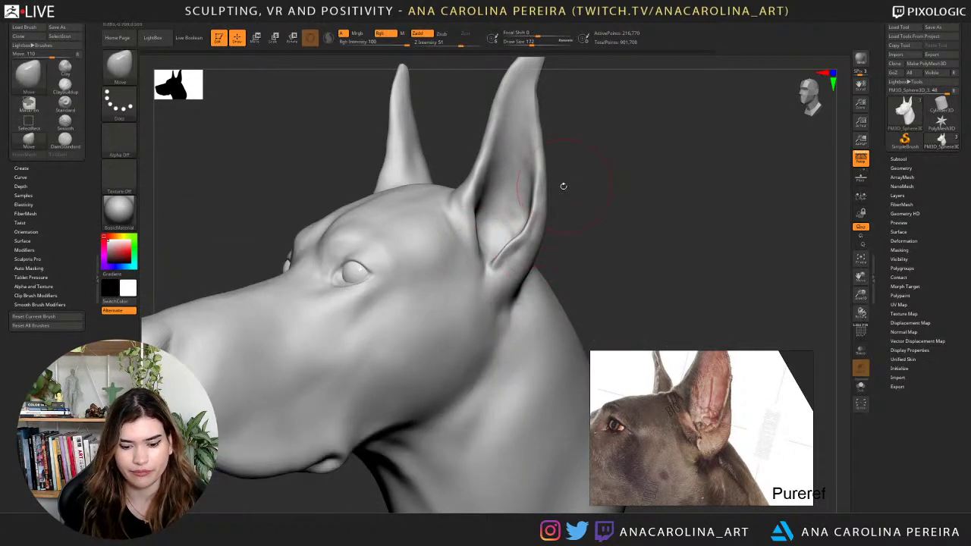
{"action": "key", "text": "space"}
{"action": "left_click_drag", "start_coordinate": [551, 221], "coordinate": [548, 225]}
{"action": "key", "text": "space"}
{"action": "mouse_move", "coordinate": [495, 251]}
{"action": "left_mouse_down"}
{"action": "mouse_move", "coordinate": [485, 266]}
{"action": "mouse_move", "coordinate": [465, 225]}
{"action": "mouse_move", "coordinate": [467, 250]}
{"action": "left_mouse_up"}
Sharpen the fold at the bottom of the ear with DamStandard at draw size 108 and smooth the area beside it.
{"action": "key", "text": "b"}
{"action": "key", "text": "c"}
{"action": "key", "text": "b"}
{"action": "key", "text": "space"}
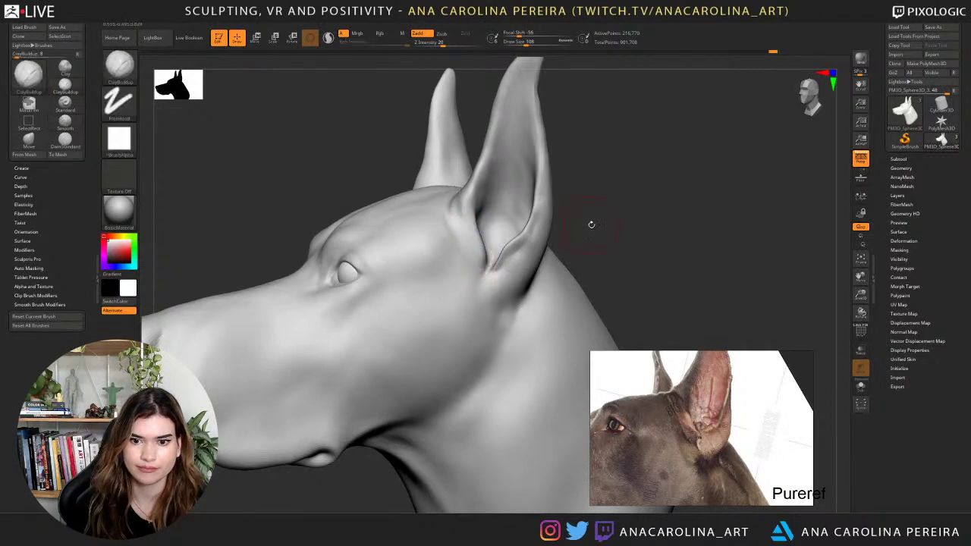
{"action": "key", "text": "b"}
{"action": "key", "text": "d"}
{"action": "key", "text": "s"}
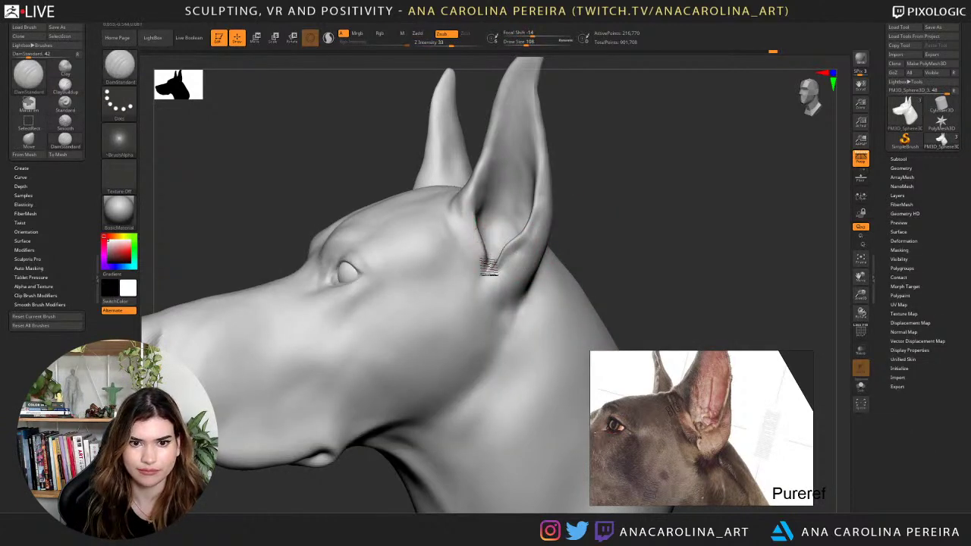
{"action": "mouse_move", "coordinate": [482, 246]}
{"action": "left_mouse_down"}
{"action": "mouse_move", "coordinate": [475, 225]}
{"action": "mouse_move", "coordinate": [489, 256]}
{"action": "mouse_move", "coordinate": [464, 203]}
{"action": "mouse_move", "coordinate": [484, 249]}
{"action": "left_mouse_up"}
{"action": "mouse_move", "coordinate": [583, 227]}
{"action": "left_mouse_down", "text": "alt"}
{"action": "mouse_move", "coordinate": [614, 203]}
{"action": "mouse_move", "coordinate": [583, 211]}
{"action": "left_mouse_up", "text": "alt"}
{"action": "mouse_move", "coordinate": [481, 217]}
{"action": "left_mouse_down", "text": "shift"}
{"action": "mouse_move", "coordinate": [514, 253]}
{"action": "mouse_move", "coordinate": [495, 267]}
{"action": "mouse_move", "coordinate": [482, 250]}
{"action": "left_mouse_up", "text": "shift"}
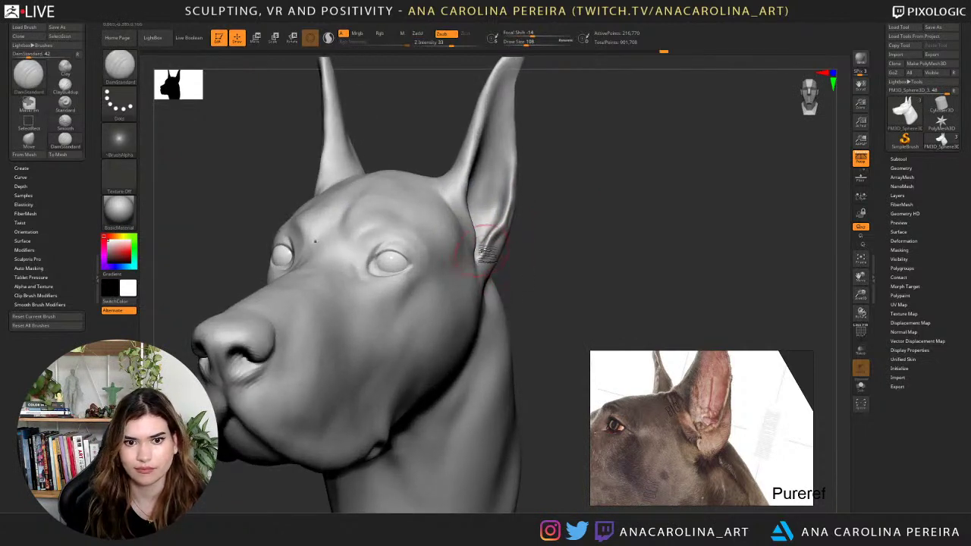
{"action": "mouse_move", "coordinate": [486, 254]}
{"action": "right_mouse_down"}
{"action": "mouse_move", "coordinate": [518, 267]}
{"action": "mouse_move", "coordinate": [501, 257]}
{"action": "right_mouse_up"}
Build up the ear base and its transition into the neck with ClayBuildup, using draw sizes 108 and 163.
{"action": "key", "text": "b"}
{"action": "key", "text": "c"}
{"action": "key", "text": "b"}
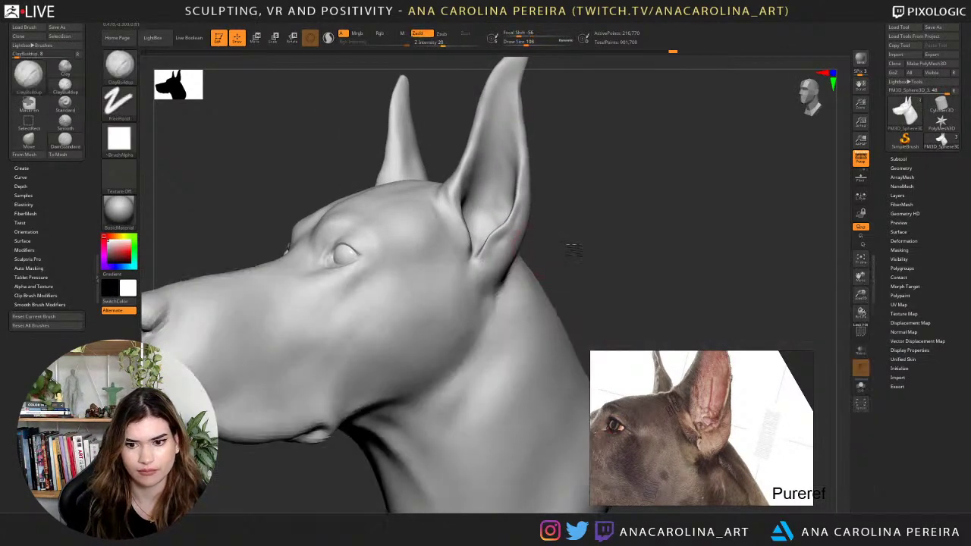
{"action": "left_click_drag", "start_coordinate": [490, 256], "coordinate": [494, 270]}
{"action": "right_click_drag", "start_coordinate": [495, 270], "coordinate": [516, 262]}
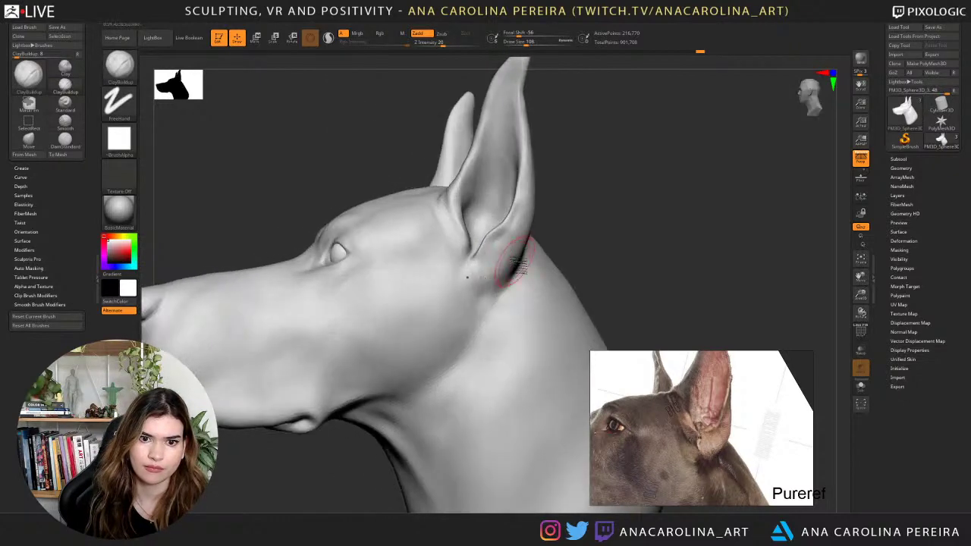
{"action": "left_click_drag", "start_coordinate": [509, 267], "coordinate": [489, 277]}
{"action": "right_click_drag", "start_coordinate": [490, 277], "coordinate": [547, 239]}
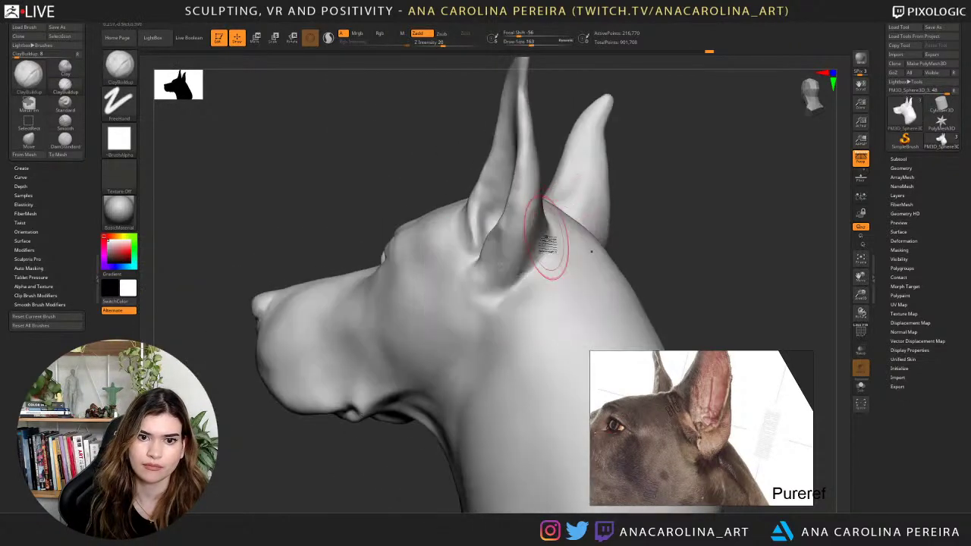
{"action": "mouse_move", "coordinate": [503, 275]}
{"action": "left_mouse_down"}
{"action": "mouse_move", "coordinate": [521, 268]}
{"action": "mouse_move", "coordinate": [521, 287]}
{"action": "mouse_move", "coordinate": [501, 284]}
{"action": "mouse_move", "coordinate": [501, 297]}
{"action": "mouse_move", "coordinate": [522, 264]}
{"action": "left_mouse_up"}
{"action": "key", "text": "f"}
{"action": "mouse_move", "coordinate": [635, 230]}
{"action": "left_mouse_down"}
{"action": "mouse_move", "coordinate": [642, 226]}
{"action": "mouse_move", "coordinate": [628, 239]}
{"action": "mouse_move", "coordinate": [616, 234]}
{"action": "mouse_move", "coordinate": [599, 264]}
{"action": "mouse_move", "coordinate": [616, 236]}
{"action": "left_mouse_up"}
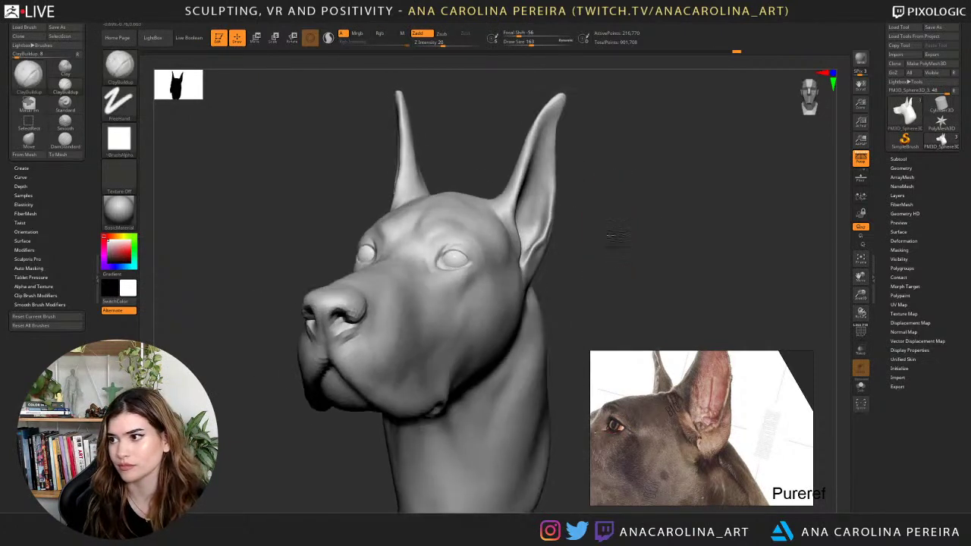
{"action": "right_click_drag", "start_coordinate": [617, 237], "coordinate": [607, 228]}
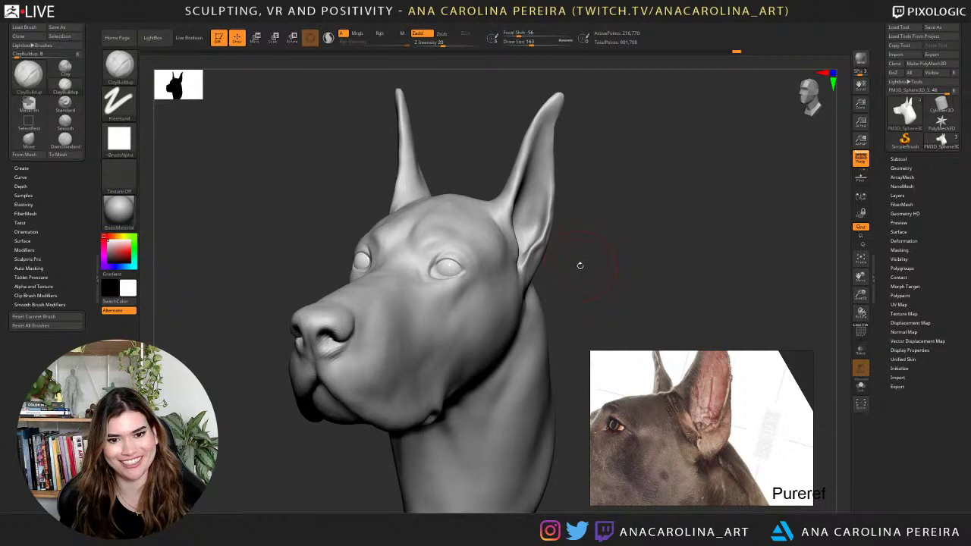
{"action": "mouse_move", "coordinate": [579, 265]}
{"action": "left_mouse_down"}
{"action": "mouse_move", "coordinate": [587, 277]}
{"action": "mouse_move", "coordinate": [579, 265]}
{"action": "left_mouse_up"}
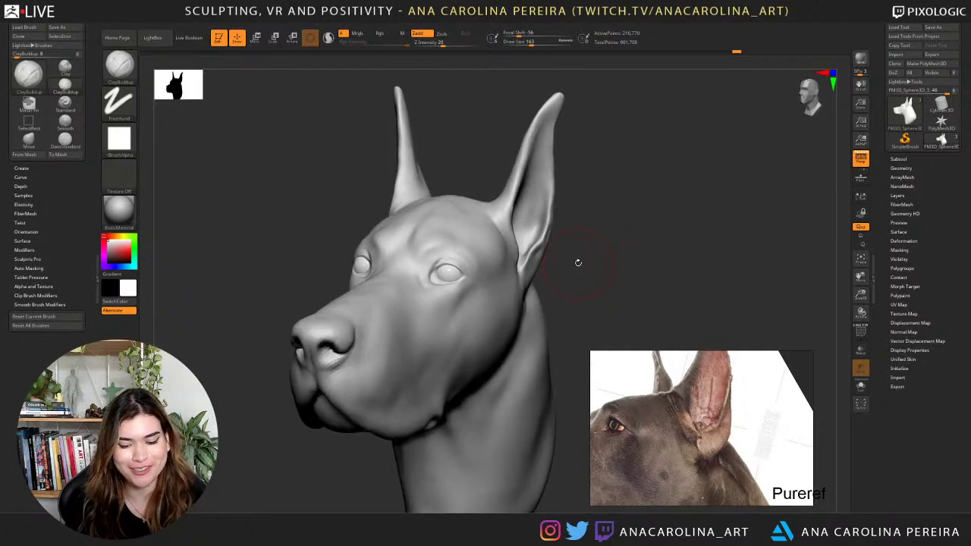
Thicken the lower outer rim of the ear with the Inflat brush at draw size 77.
{"action": "key", "text": "b"}
{"action": "key", "text": "i"}
{"action": "key", "text": "n"}
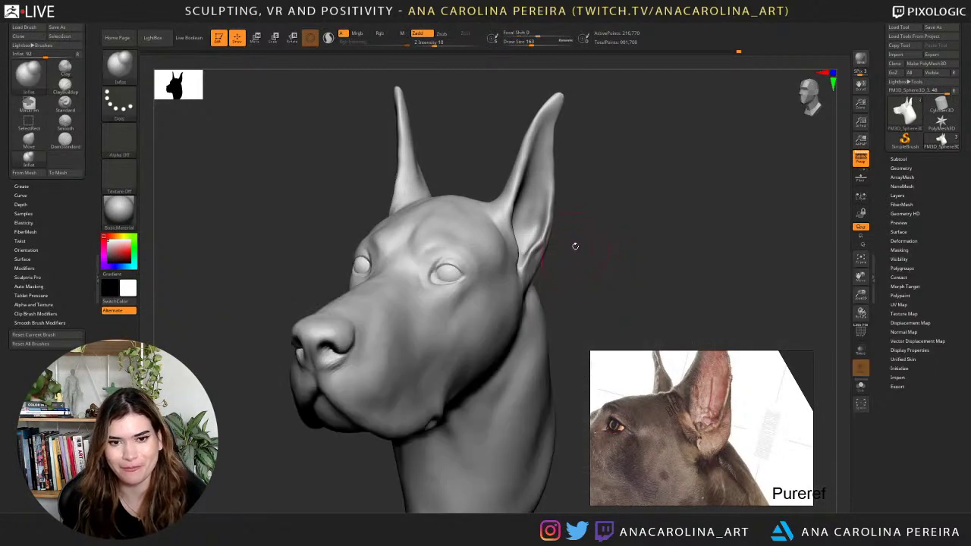
{"action": "key", "text": "space"}
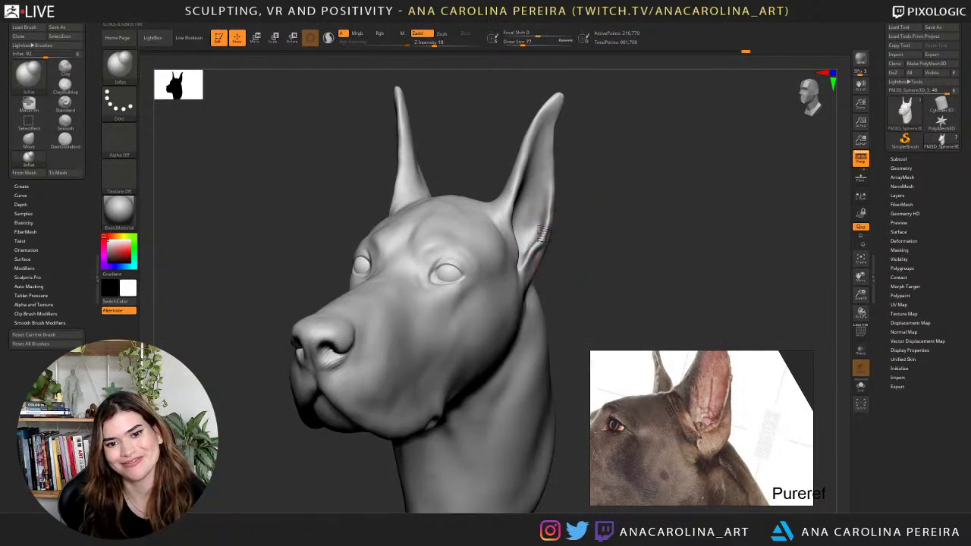
{"action": "mouse_move", "coordinate": [564, 178]}
{"action": "left_mouse_down"}
{"action": "mouse_move", "coordinate": [577, 196]}
{"action": "mouse_move", "coordinate": [596, 200]}
{"action": "left_mouse_up"}
Build up the inner surface of the ear with ClayBuildup, reaching draw size 128, and smooth the strokes.
{"action": "key", "text": "b"}
{"action": "key", "text": "c"}
{"action": "key", "text": "b"}
{"action": "key", "text": "space"}
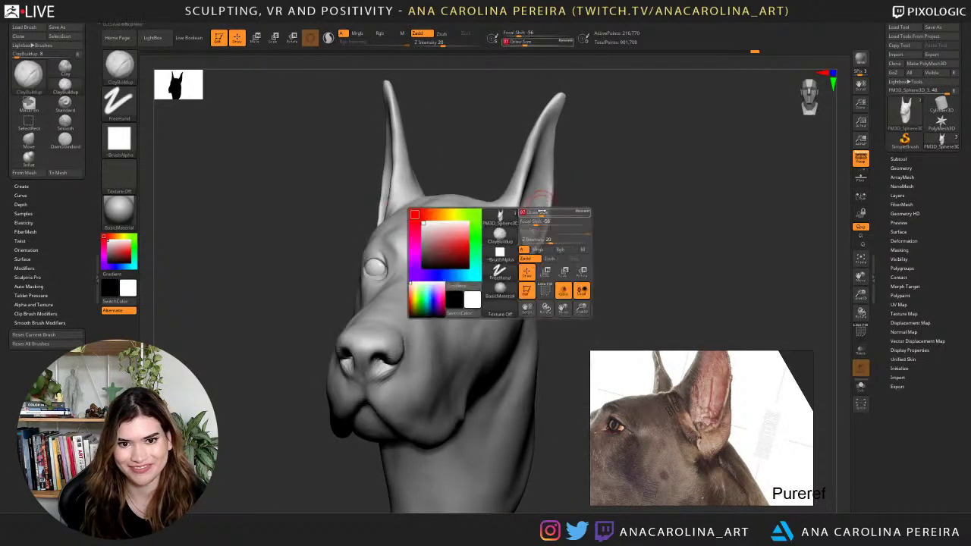
{"action": "left_click_drag", "start_coordinate": [543, 186], "coordinate": [541, 216]}
{"action": "mouse_move", "coordinate": [577, 222]}
{"action": "left_mouse_down"}
{"action": "mouse_move", "coordinate": [540, 213]}
{"action": "mouse_move", "coordinate": [540, 183]}
{"action": "mouse_move", "coordinate": [525, 239]}
{"action": "left_mouse_up"}
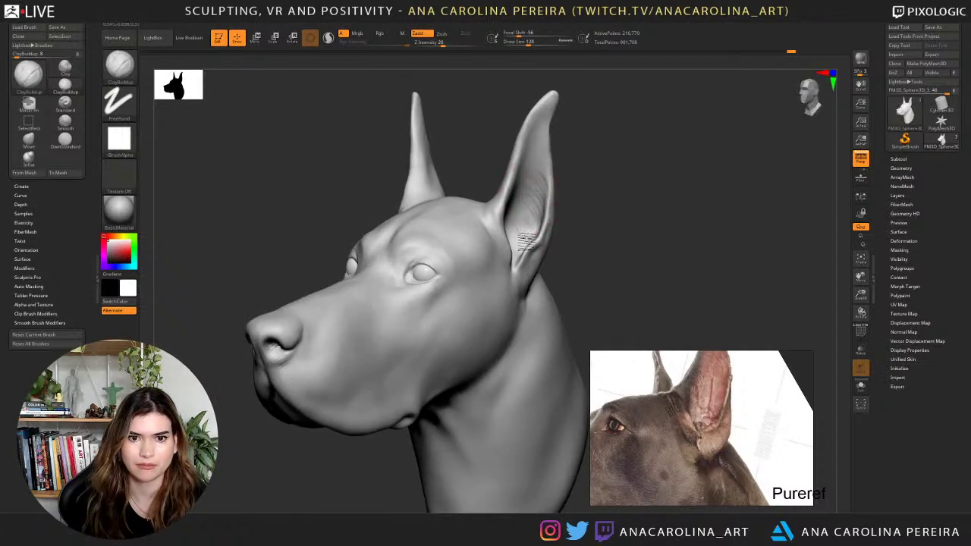
{"action": "left_click_drag", "start_coordinate": [535, 175], "coordinate": [590, 181]}
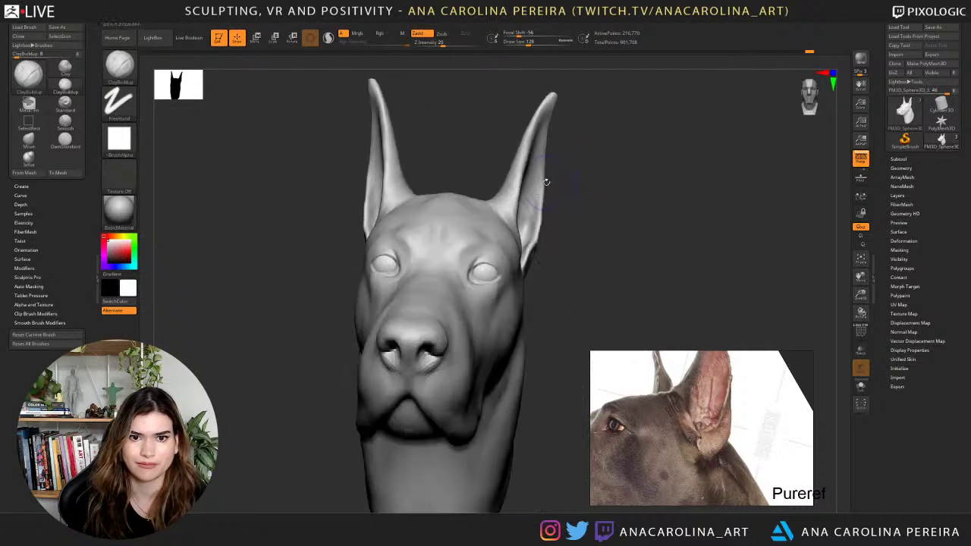
{"action": "left_click_drag", "start_coordinate": [534, 214], "coordinate": [529, 240], "text": "shift"}
{"action": "mouse_move", "coordinate": [563, 197]}
{"action": "left_mouse_down"}
{"action": "mouse_move", "coordinate": [541, 201]}
{"action": "mouse_move", "coordinate": [582, 199]}
{"action": "mouse_move", "coordinate": [567, 197]}
{"action": "mouse_move", "coordinate": [615, 228]}
{"action": "mouse_move", "coordinate": [585, 212]}
{"action": "left_mouse_up"}
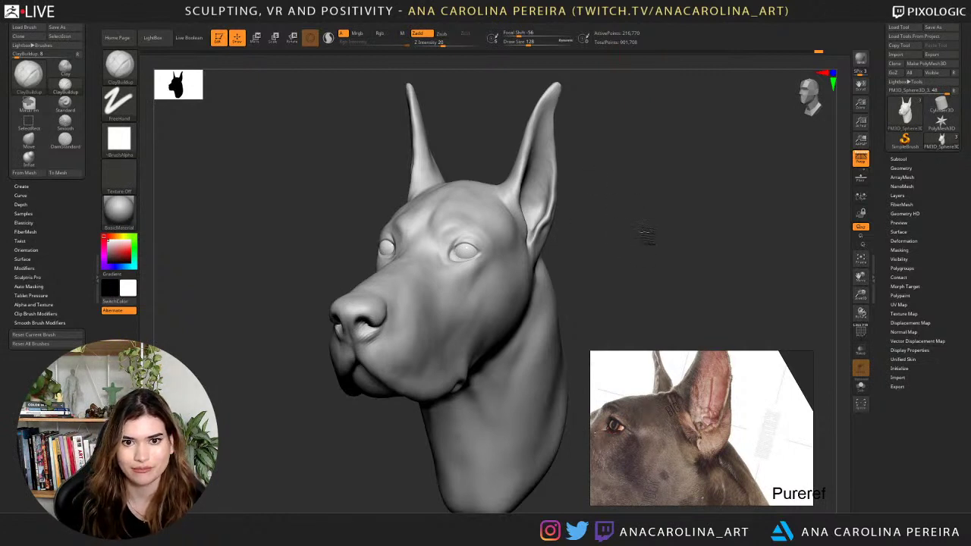
{"action": "mouse_move", "coordinate": [621, 234]}
{"action": "left_mouse_down"}
{"action": "mouse_move", "coordinate": [648, 243]}
{"action": "mouse_move", "coordinate": [640, 238]}
{"action": "left_mouse_up"}
{"action": "mouse_move", "coordinate": [714, 239]}
{"action": "left_mouse_down"}
{"action": "mouse_move", "coordinate": [689, 264]}
{"action": "mouse_move", "coordinate": [719, 263]}
{"action": "left_mouse_up"}
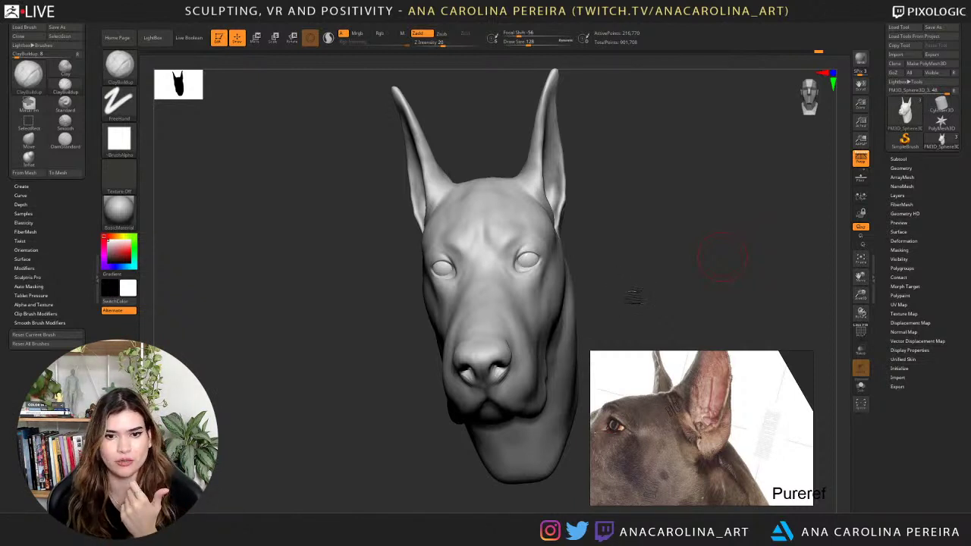
{"action": "mouse_move", "coordinate": [636, 296]}
{"action": "left_mouse_down"}
{"action": "mouse_move", "coordinate": [622, 260]}
{"action": "mouse_move", "coordinate": [627, 230]}
{"action": "left_mouse_up"}
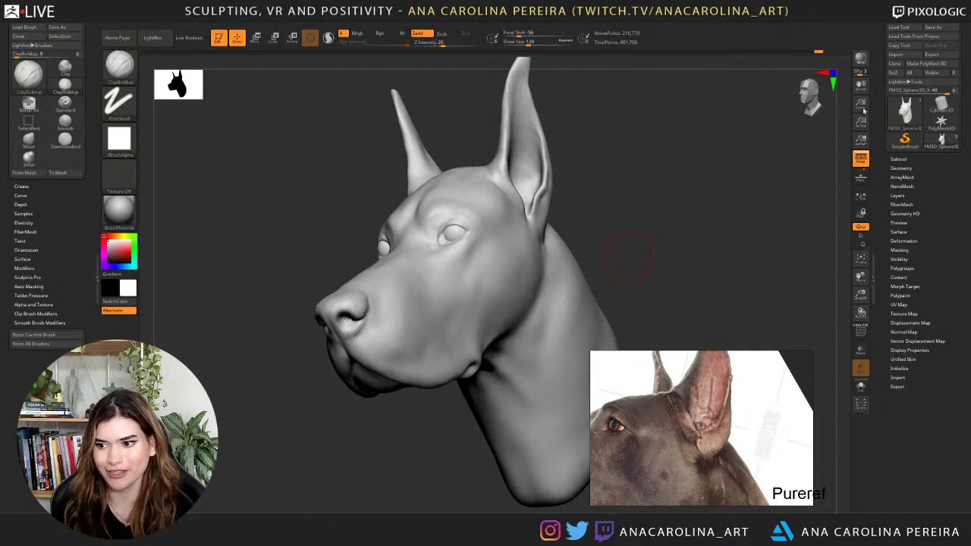
Save the dog head tool in the GreatDane folder, basing the file name on GreatDane_04.
{"action": "left_click", "coordinate": [934, 29]}
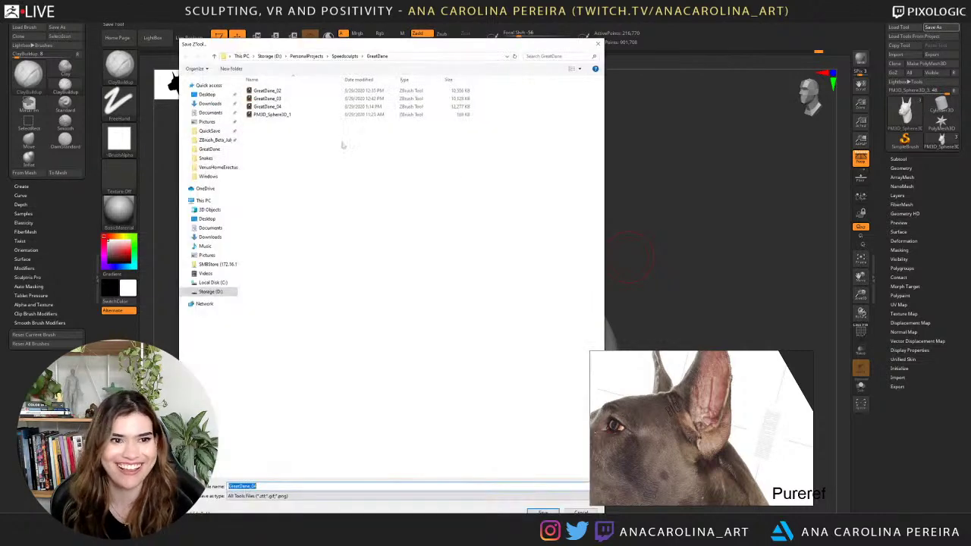
{"action": "left_click", "coordinate": [278, 108]}
{"action": "left_click", "coordinate": [258, 486]}
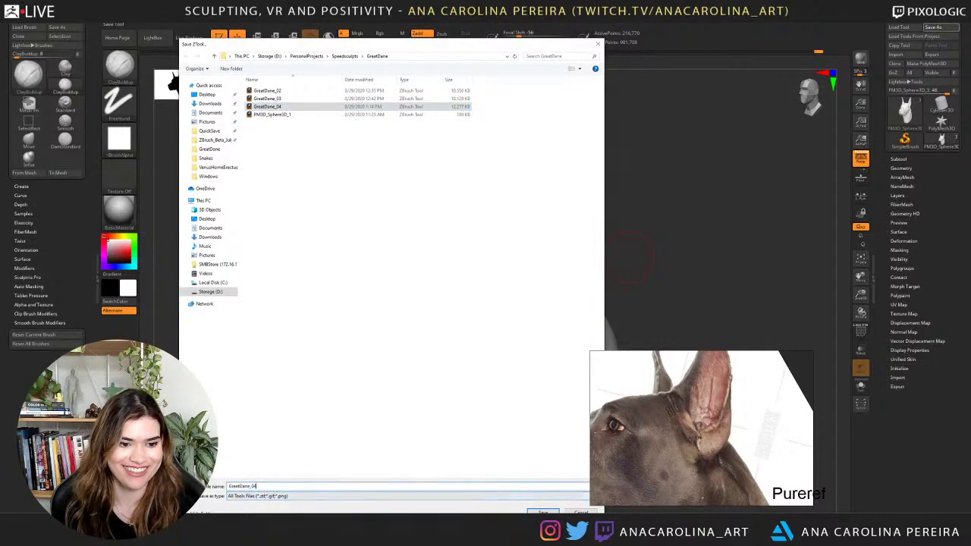
{"action": "key", "text": "Return"}
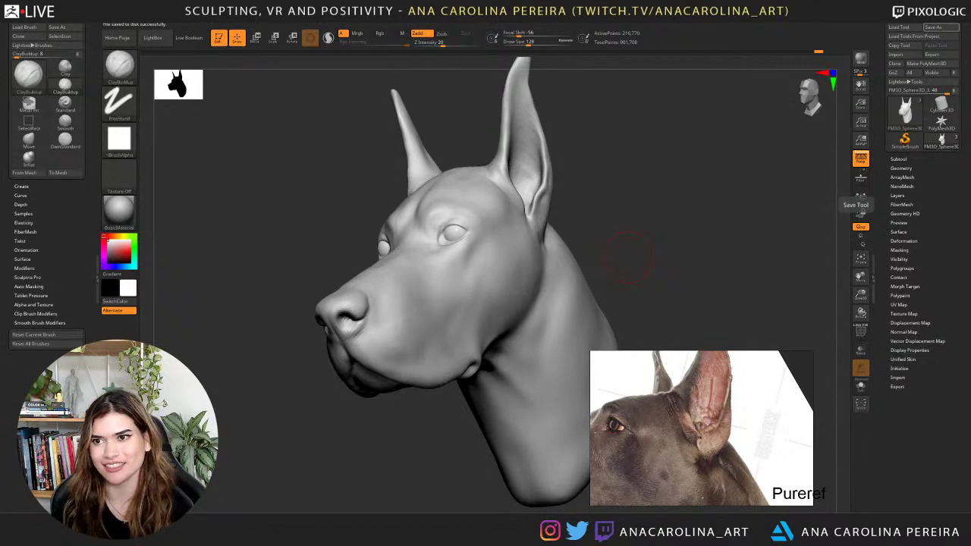
Quit the program, relaunch ZBrush 2021 and dismiss its Home Page window.
{"action": "left_click", "coordinate": [497, 296]}
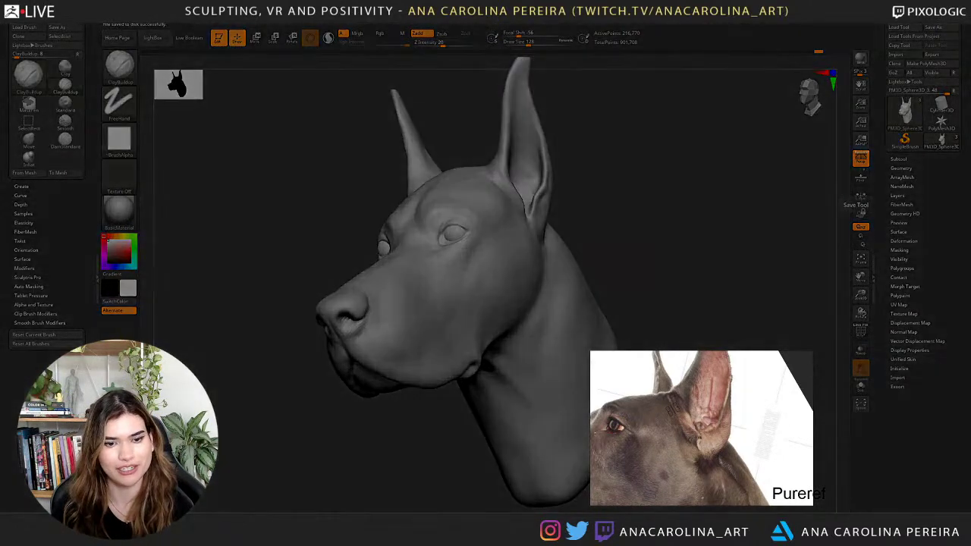
{"action": "key", "text": "super"}
{"action": "type", "text": "zb"}
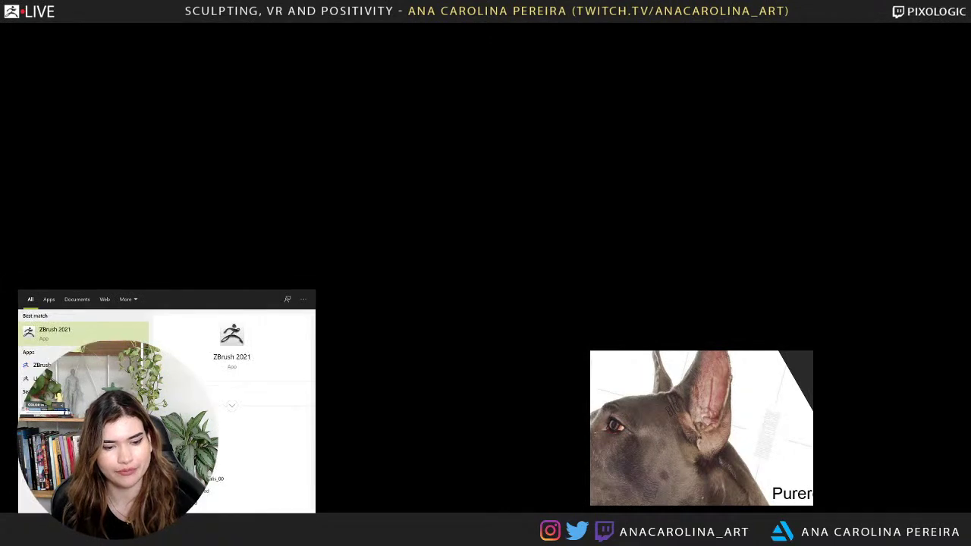
{"action": "left_click", "coordinate": [80, 335]}
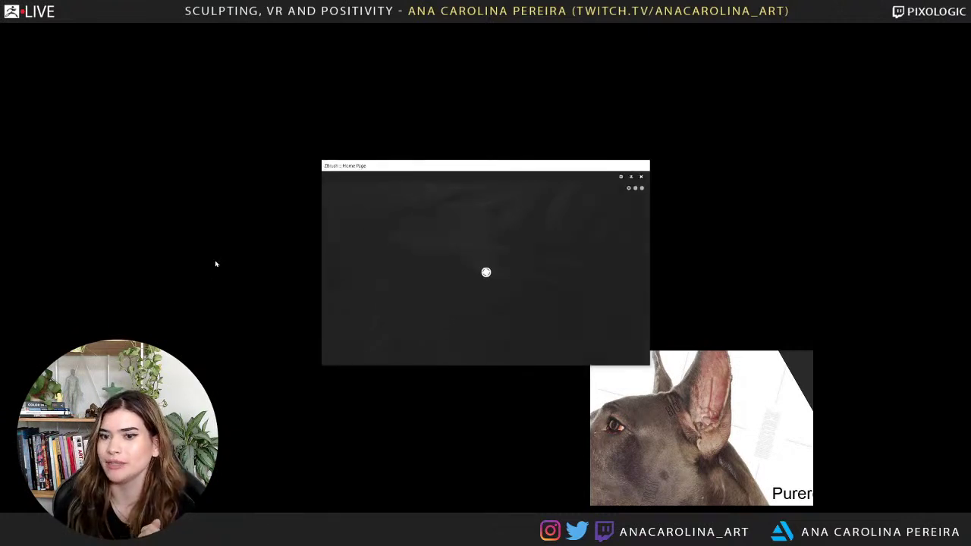
{"action": "left_click", "coordinate": [641, 178]}
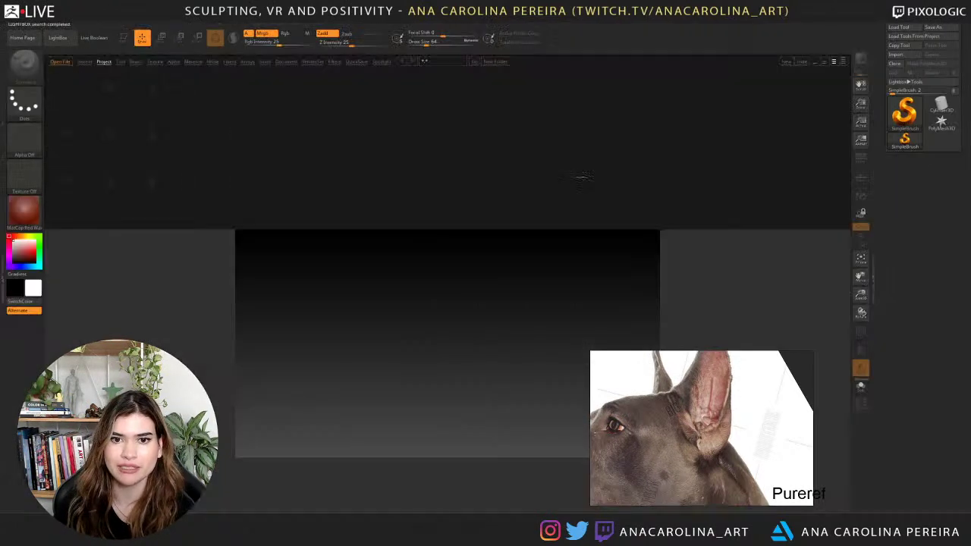
Create a new document fitted to the window and load the saved dog head tool from the GreatDane folder.
{"action": "left_click", "coordinate": [74, 17]}
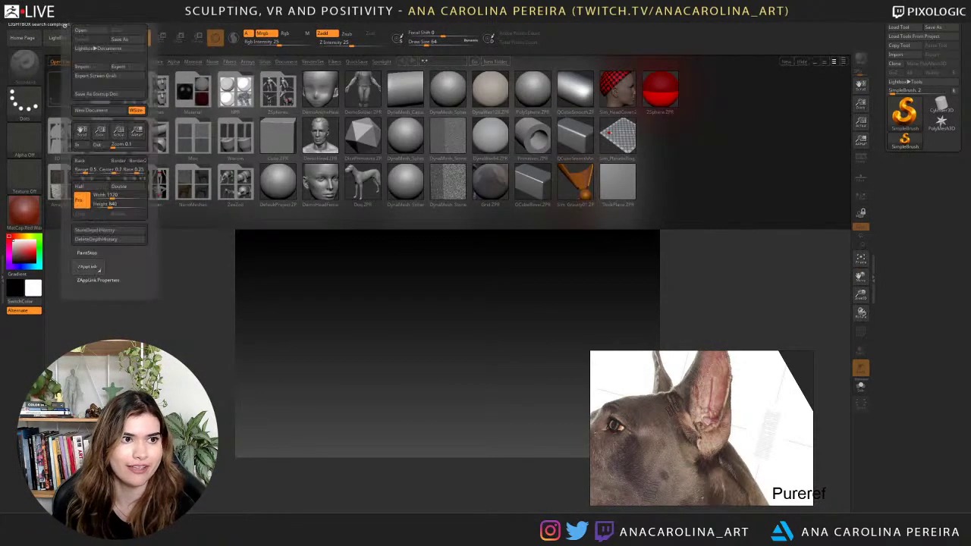
{"action": "left_click", "coordinate": [94, 111]}
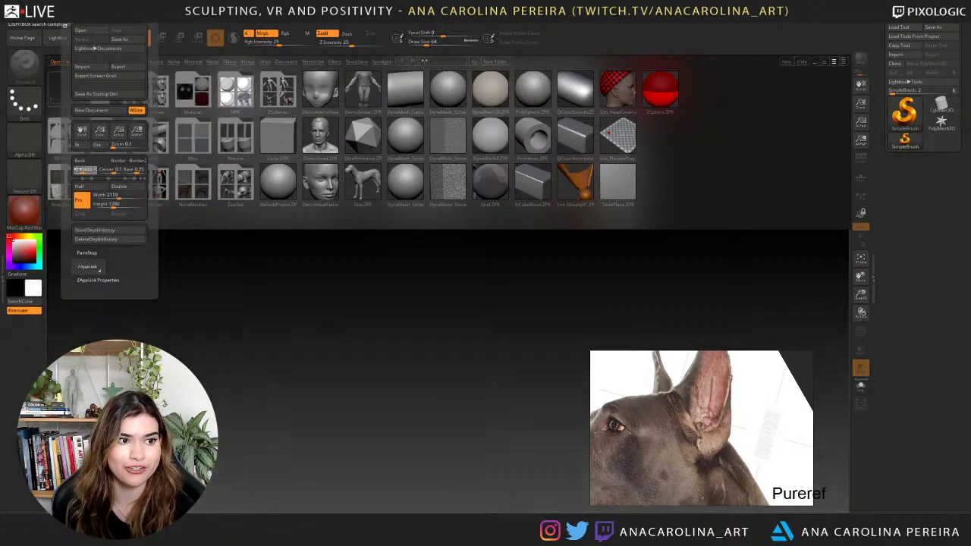
{"action": "left_click", "coordinate": [894, 28]}
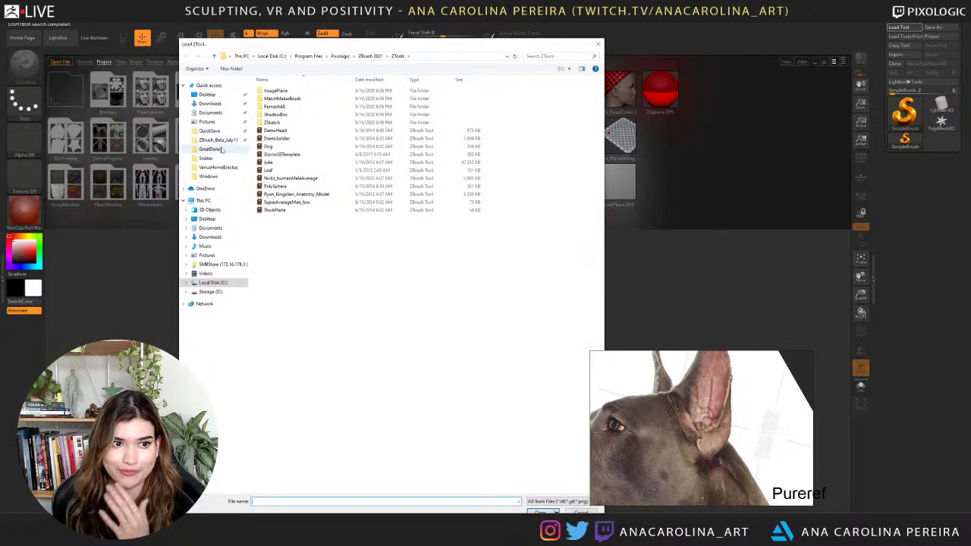
{"action": "left_click", "coordinate": [209, 149]}
{"action": "double_click", "coordinate": [287, 123]}
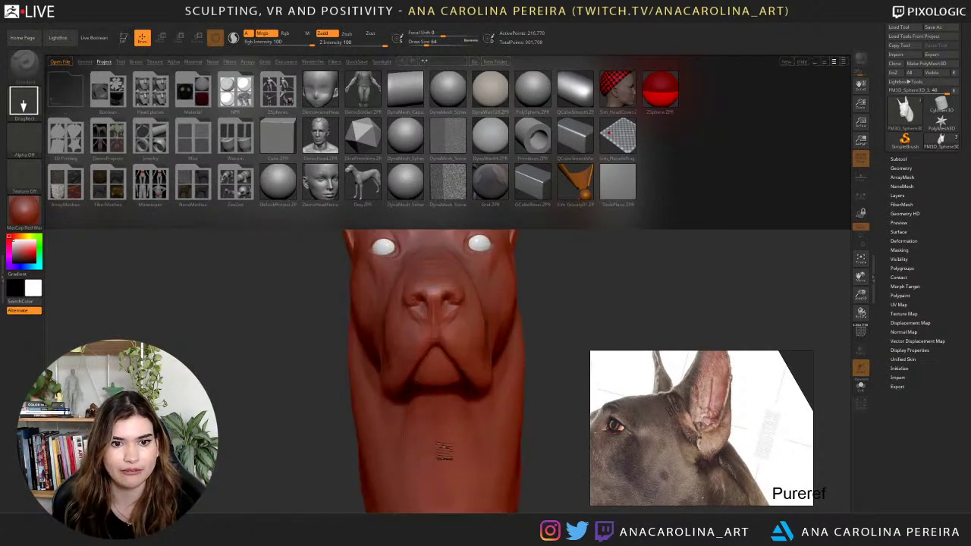
Show the brush palette, put the loaded head in Edit mode and switch its material to BasicMaterial.
{"action": "left_click", "coordinate": [2, 213]}
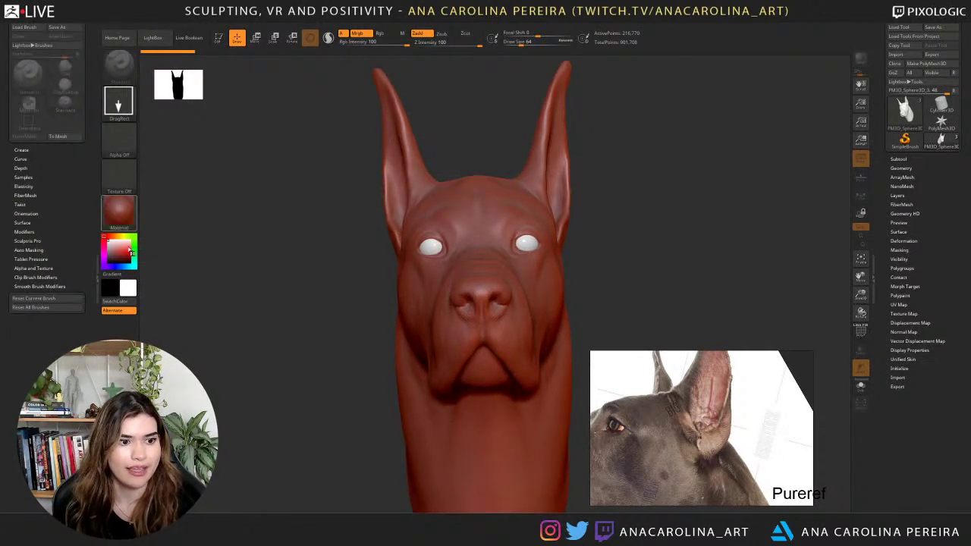
{"action": "key", "text": "t"}
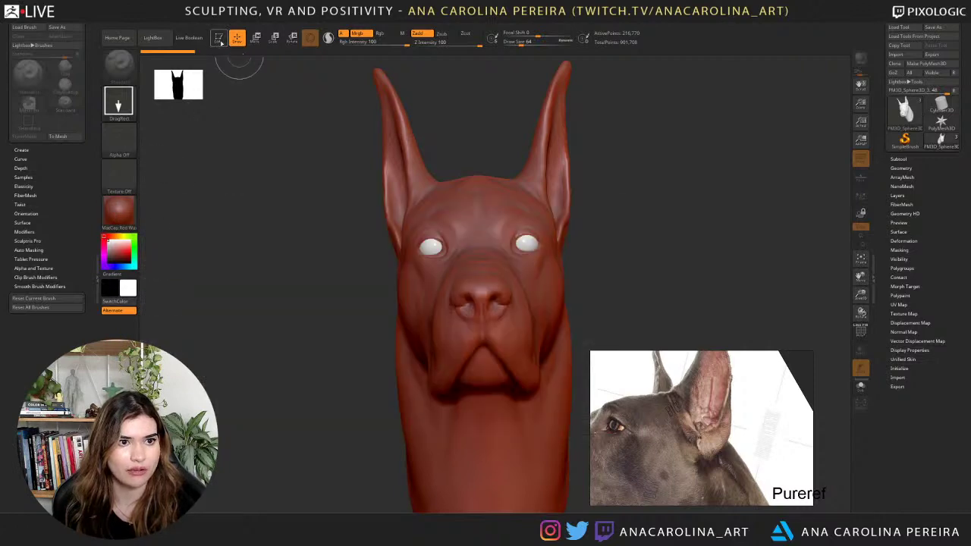
{"action": "left_click", "coordinate": [130, 212]}
{"action": "left_click", "coordinate": [206, 353]}
{"action": "left_click_drag", "start_coordinate": [630, 246], "coordinate": [642, 205]}
{"action": "mouse_move", "coordinate": [647, 241]}
{"action": "left_mouse_down"}
{"action": "mouse_move", "coordinate": [631, 246]}
{"action": "mouse_move", "coordinate": [669, 238]}
{"action": "mouse_move", "coordinate": [655, 218]}
{"action": "mouse_move", "coordinate": [657, 228]}
{"action": "left_mouse_up"}
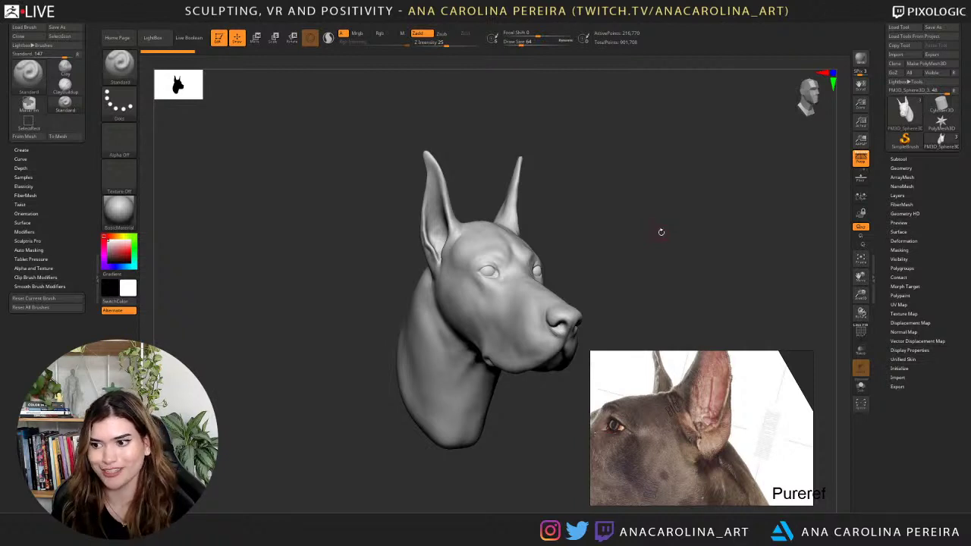
{"action": "left_click_drag", "start_coordinate": [665, 214], "coordinate": [643, 230], "text": "alt"}
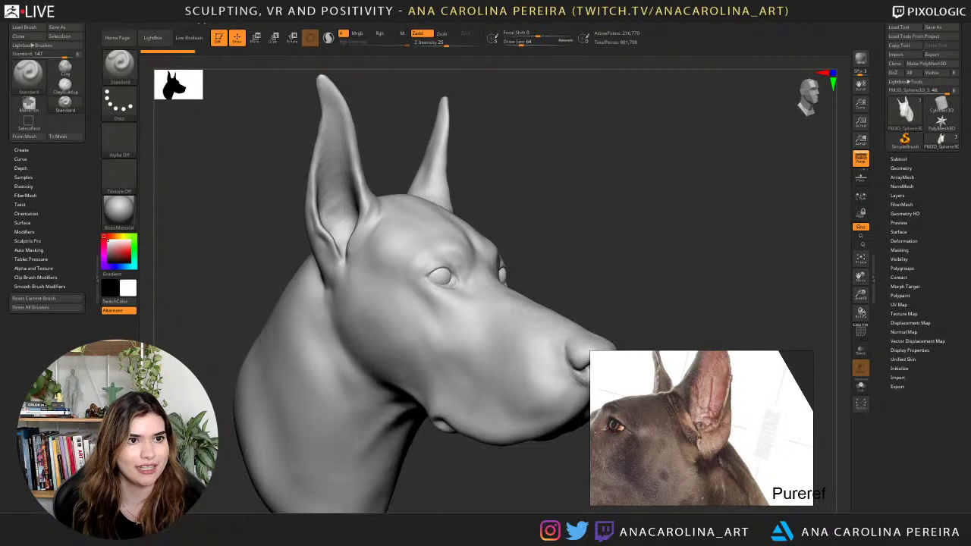
Dock the Dynamics palette alongside the Brush palette.
{"action": "mouse_move", "coordinate": [219, 25]}
{"action": "left_click_drag", "start_coordinate": [205, 27], "coordinate": [8, 30]}
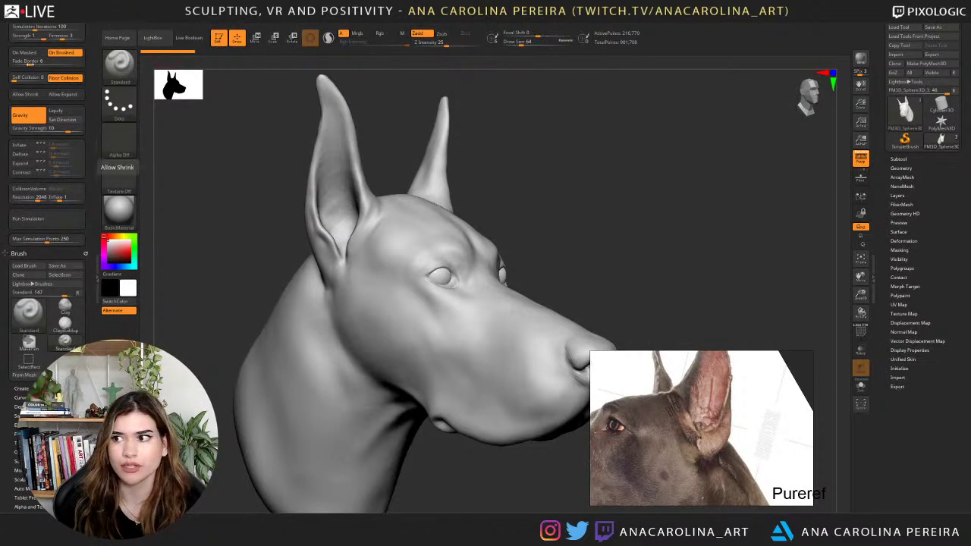
{"action": "left_click_drag", "start_coordinate": [547, 231], "coordinate": [499, 218]}
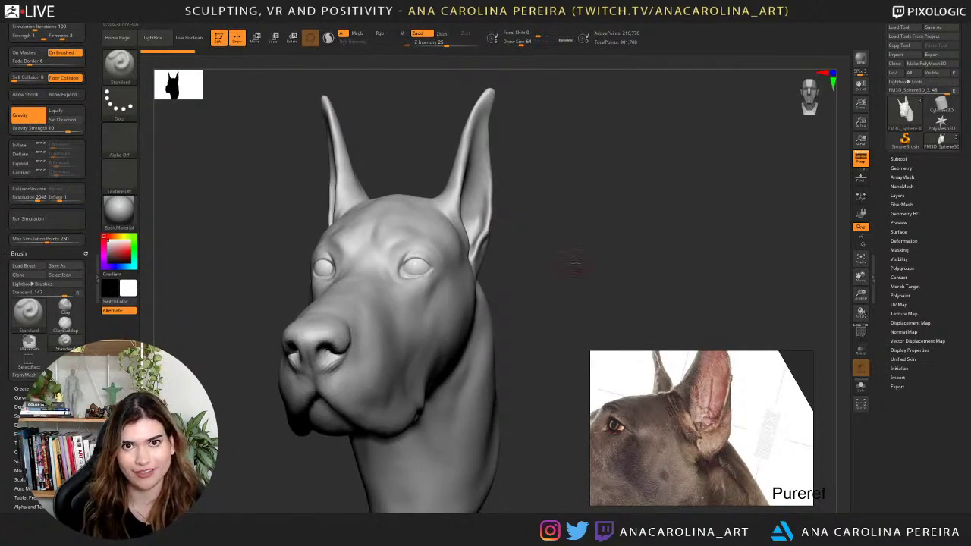
Reframe the reference photo to show the whole Great Dane head and compare it with the sculpt from several angles.
{"action": "mouse_move", "coordinate": [575, 261]}
{"action": "left_mouse_down"}
{"action": "mouse_move", "coordinate": [541, 266]}
{"action": "mouse_move", "coordinate": [592, 273]}
{"action": "left_mouse_up"}
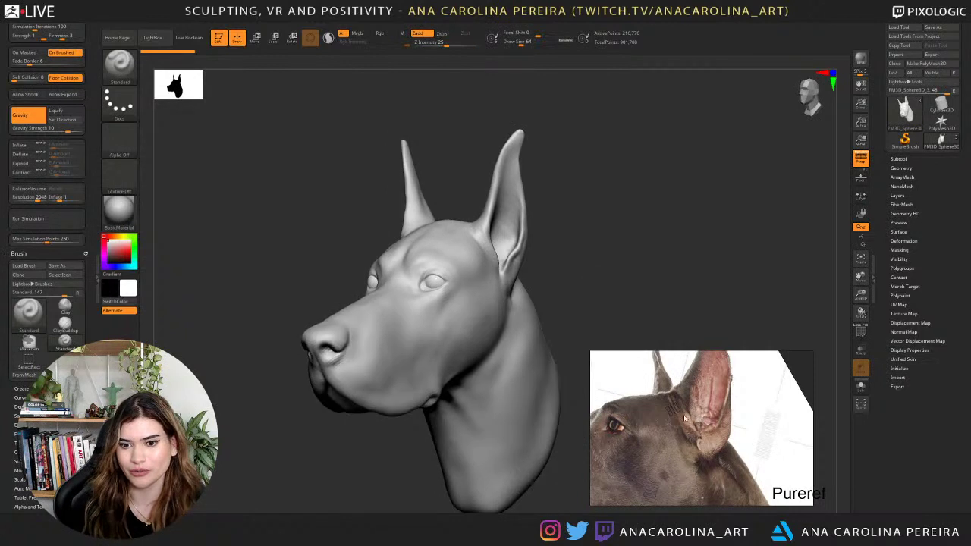
{"action": "scroll", "coordinate": [686, 379], "scroll_direction": "down", "scroll_amount": 4}
{"action": "middle_click_drag", "start_coordinate": [686, 387], "coordinate": [740, 415]}
{"action": "scroll", "coordinate": [740, 415], "scroll_direction": "up", "scroll_amount": 2}
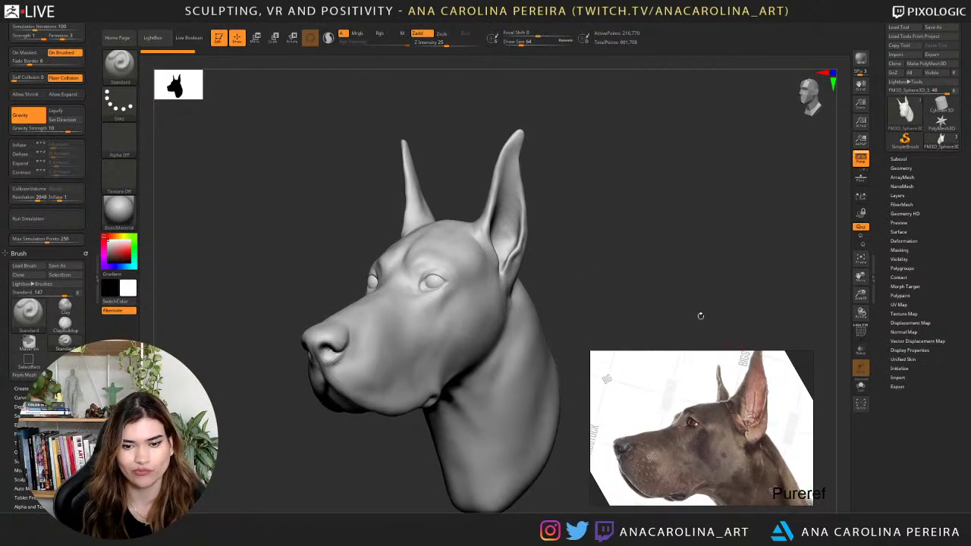
{"action": "left_click_drag", "start_coordinate": [701, 316], "coordinate": [748, 327]}
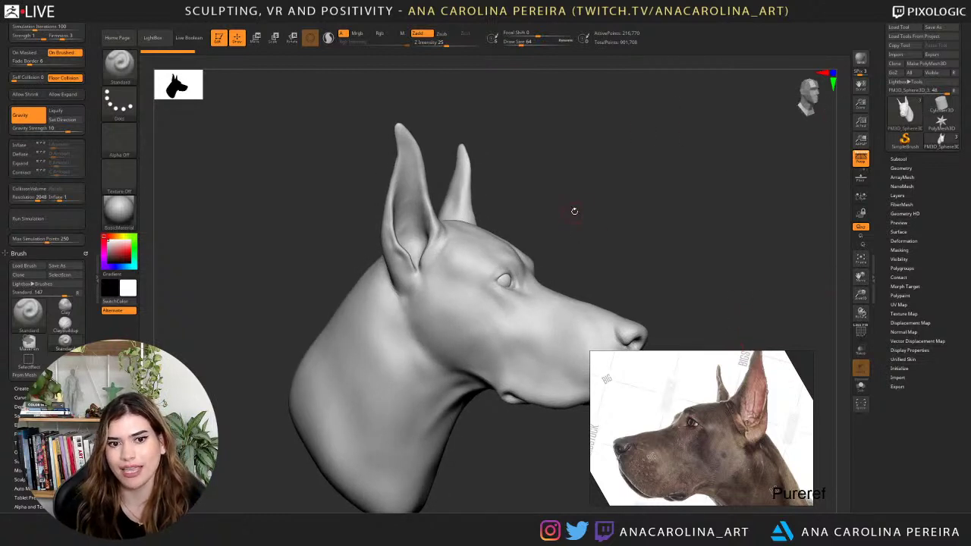
{"action": "mouse_move", "coordinate": [587, 226]}
{"action": "left_mouse_down", "text": "alt"}
{"action": "mouse_move", "coordinate": [582, 215]}
{"action": "mouse_move", "coordinate": [621, 228]}
{"action": "mouse_move", "coordinate": [595, 231]}
{"action": "mouse_move", "coordinate": [601, 241]}
{"action": "left_mouse_up", "text": "alt"}
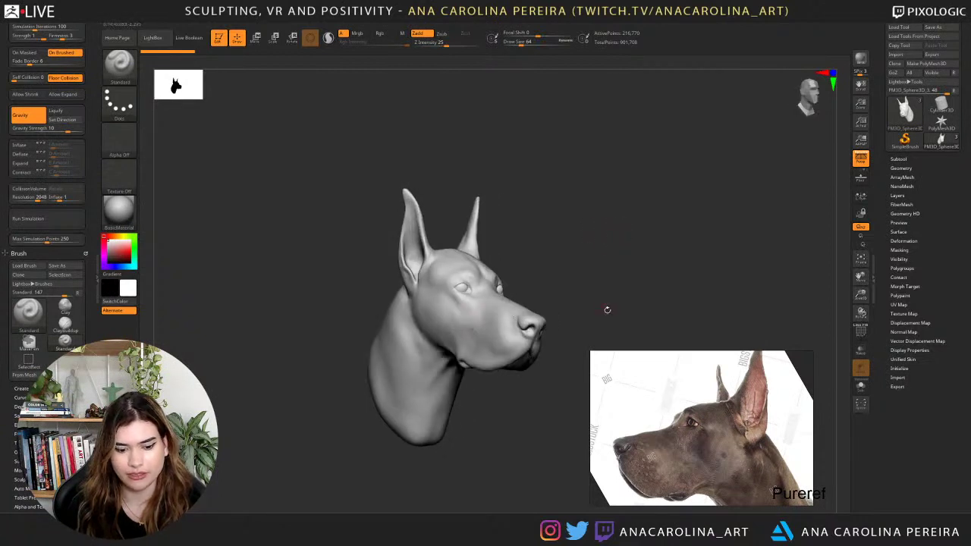
{"action": "left_click_drag", "start_coordinate": [607, 299], "coordinate": [647, 254]}
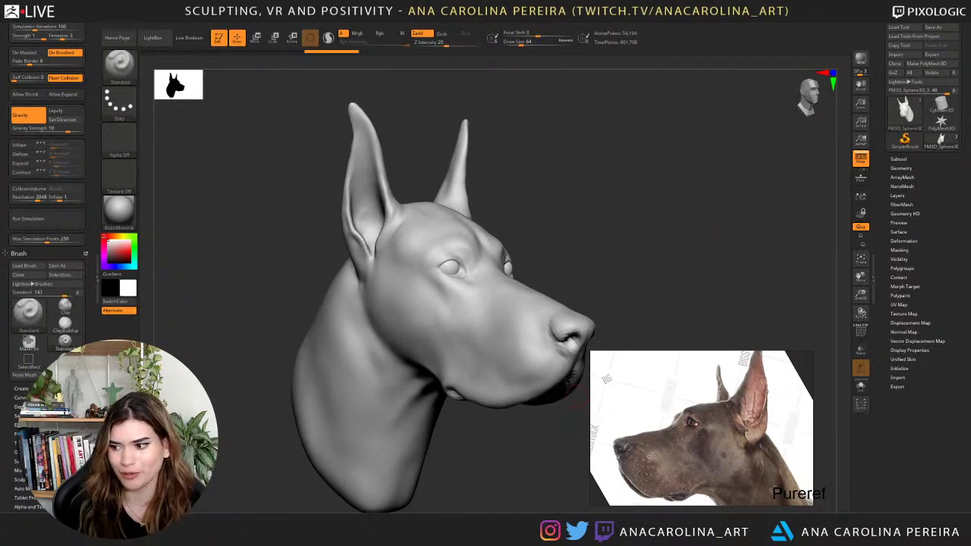
Switch to Photoshop and quit it without saving the Untitled-1 document.
{"action": "key", "text": "alt+Tab"}
{"action": "key", "text": "ctrl+q"}
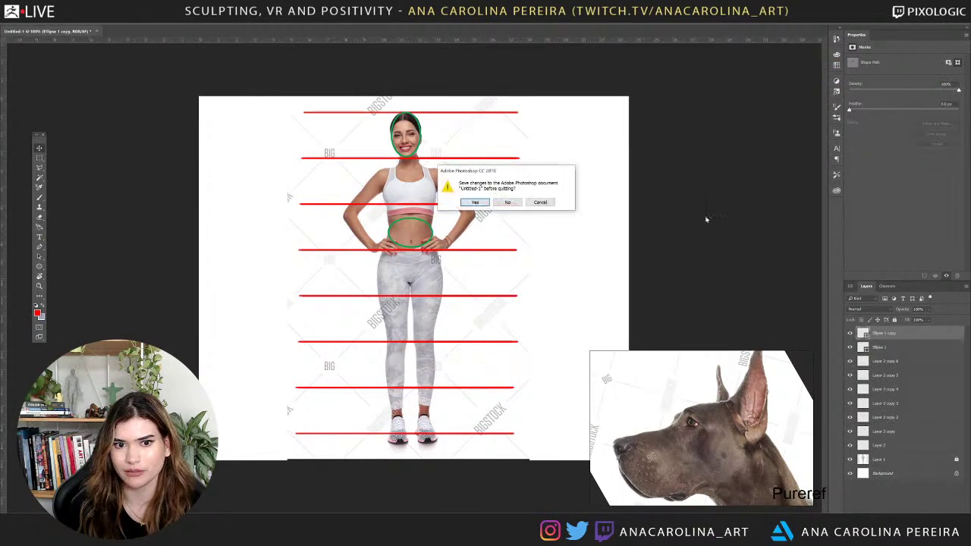
{"action": "left_click", "coordinate": [507, 203]}
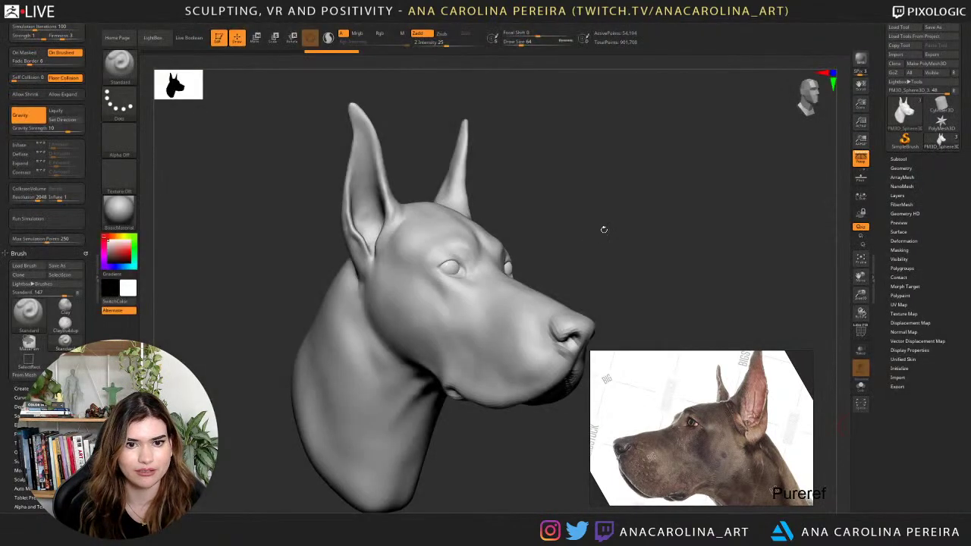
Open the choice of meshes for adding a subtool and move the reference photo lower so it does not cover them.
{"action": "left_click_drag", "start_coordinate": [604, 229], "coordinate": [597, 229]}
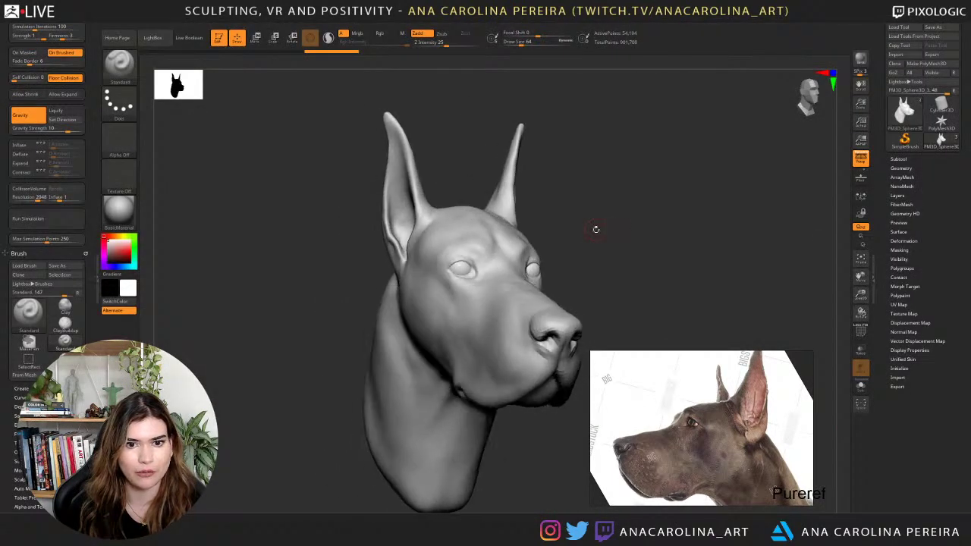
{"action": "left_click", "coordinate": [899, 159]}
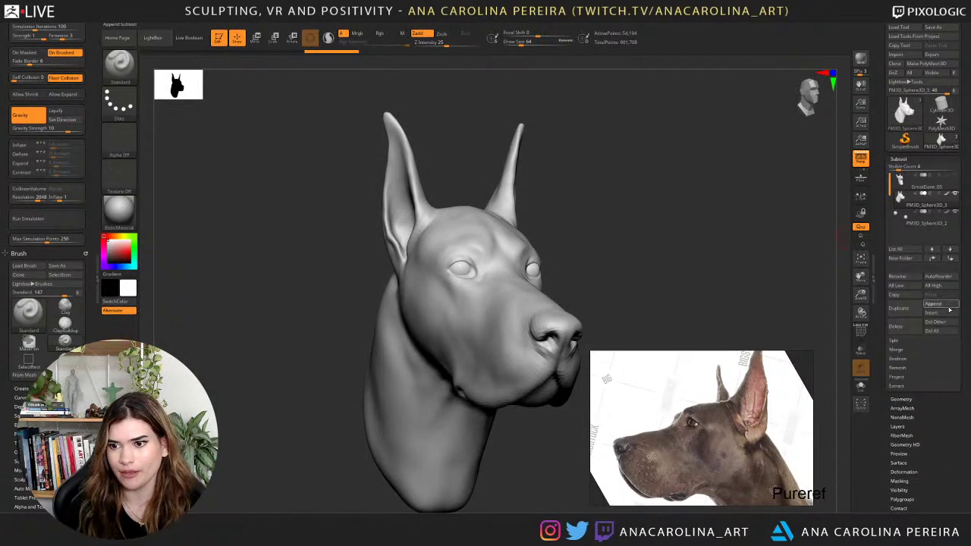
{"action": "left_click", "coordinate": [946, 312]}
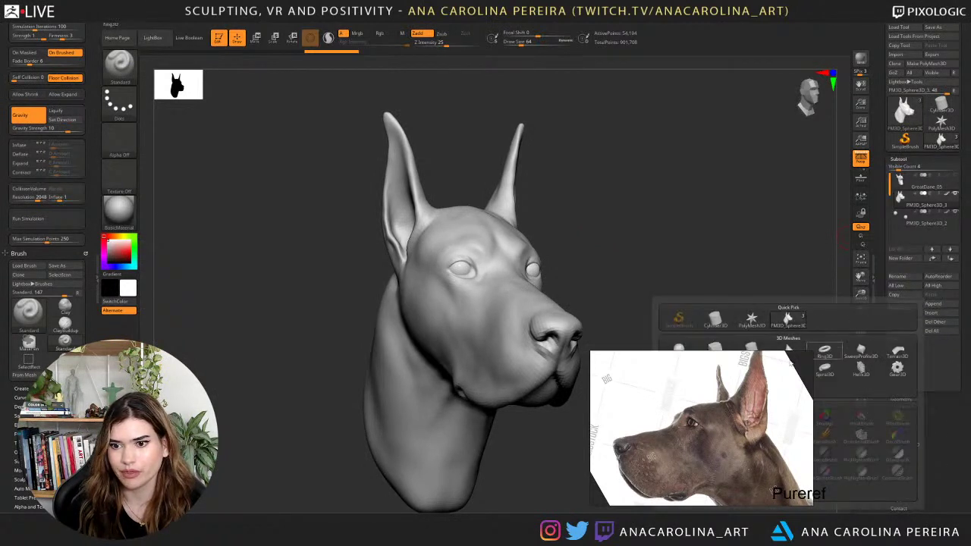
{"action": "left_click_drag", "start_coordinate": [773, 368], "coordinate": [754, 418]}
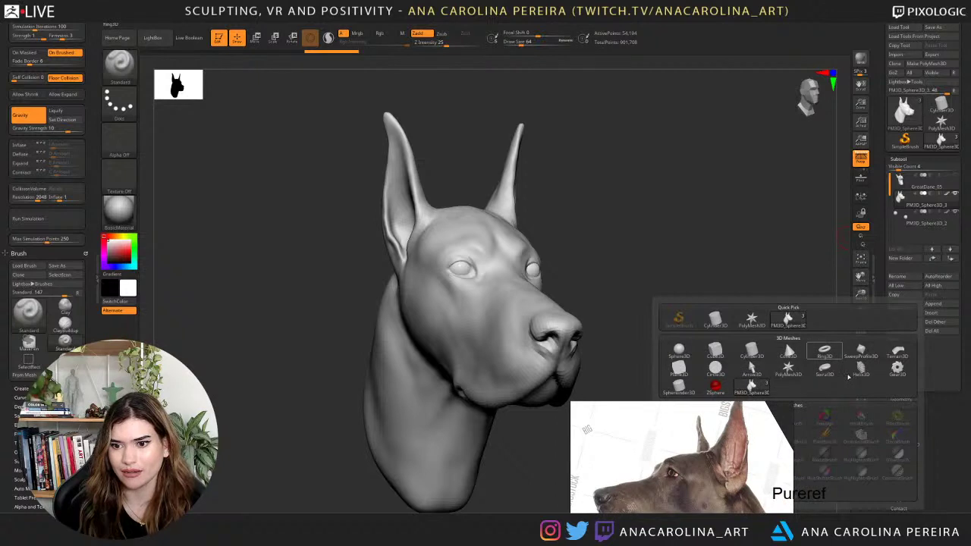
{"action": "left_click", "coordinate": [710, 371]}
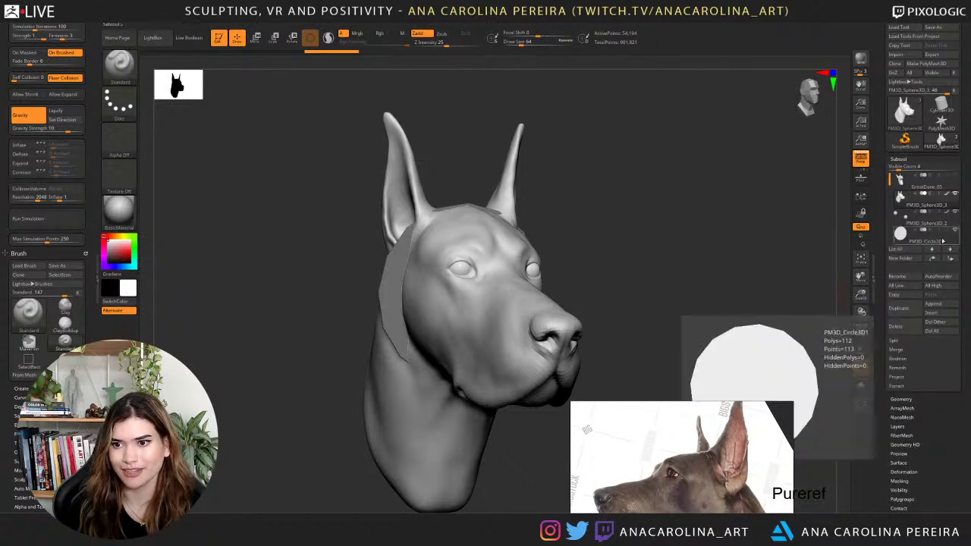
{"action": "left_click", "coordinate": [947, 236]}
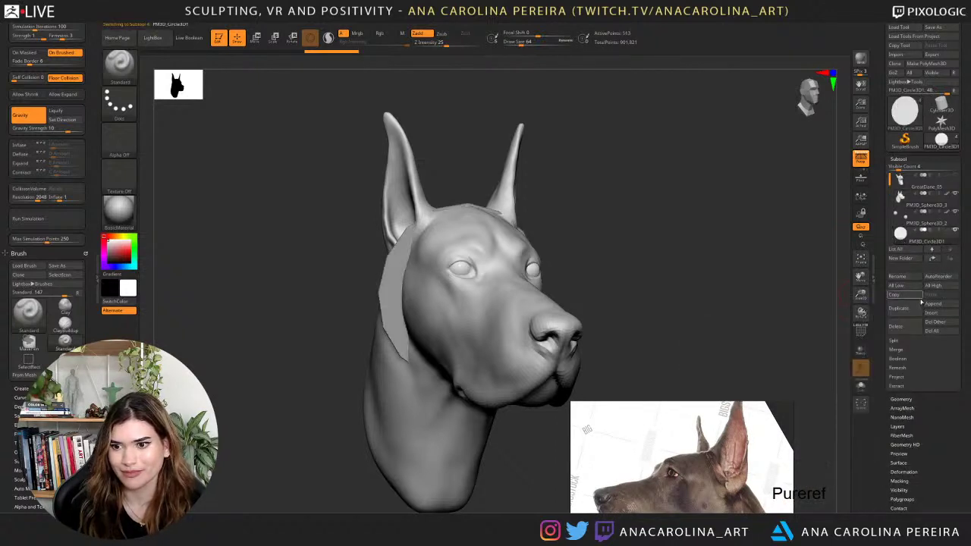
{"action": "left_click", "coordinate": [896, 326]}
{"action": "left_click", "coordinate": [835, 345]}
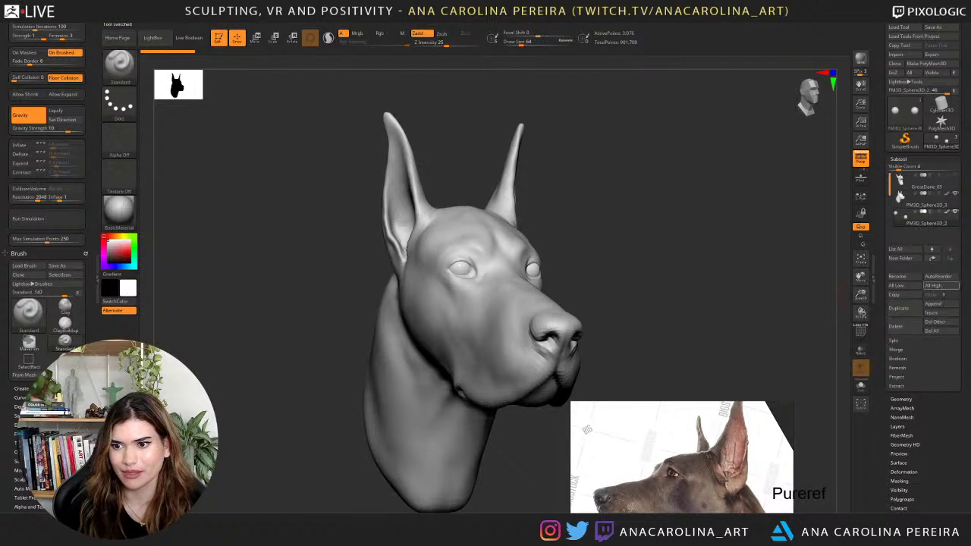
Add a Plane3D mesh as a new subtool and activate the transform gizmo on it.
{"action": "left_click", "coordinate": [935, 313]}
{"action": "left_click", "coordinate": [679, 369]}
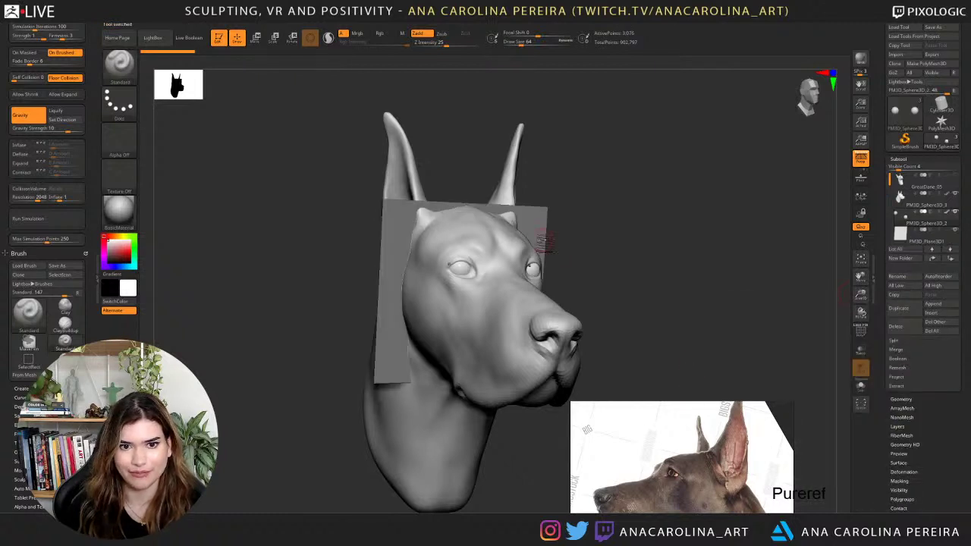
{"action": "key", "text": "e"}
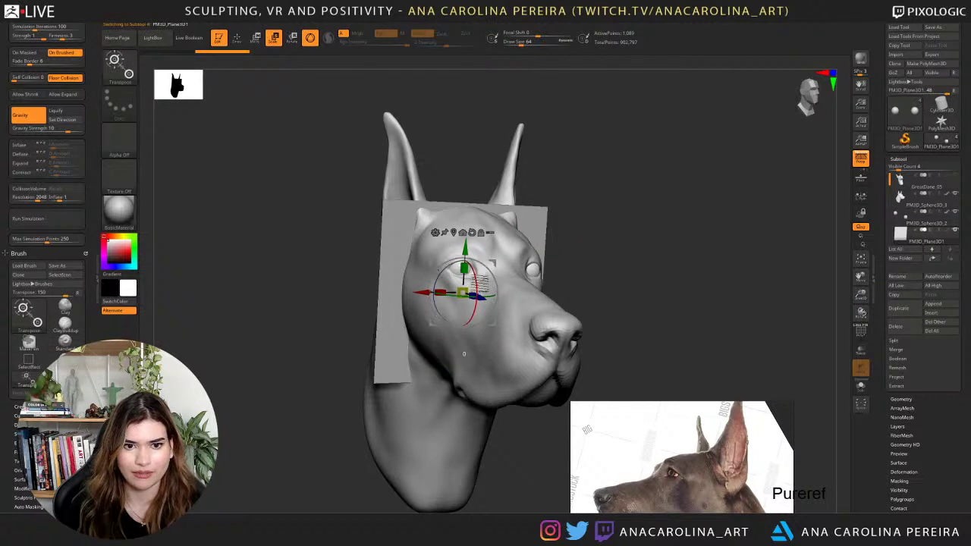
Rotate the plane to lie horizontally, enlarge it and position it over the dog's head at ear-tip height.
{"action": "left_click_drag", "start_coordinate": [479, 285], "coordinate": [453, 227]}
{"action": "right_click_drag", "start_coordinate": [507, 337], "coordinate": [481, 313]}
{"action": "left_click_drag", "start_coordinate": [495, 326], "coordinate": [630, 162]}
{"action": "right_click_drag", "start_coordinate": [701, 178], "coordinate": [674, 211], "text": "ctrl"}
{"action": "left_click_drag", "start_coordinate": [578, 158], "coordinate": [560, 192]}
{"action": "left_click_drag", "start_coordinate": [617, 181], "coordinate": [668, 193]}
{"action": "right_click_drag", "start_coordinate": [739, 249], "coordinate": [715, 219]}
{"action": "left_click_drag", "start_coordinate": [670, 195], "coordinate": [658, 175]}
{"action": "mouse_move", "coordinate": [735, 202]}
{"action": "right_mouse_down"}
{"action": "mouse_move", "coordinate": [708, 207]}
{"action": "mouse_move", "coordinate": [751, 209]}
{"action": "right_mouse_up"}
{"action": "right_click_drag", "start_coordinate": [751, 209], "coordinate": [645, 351], "text": "alt"}
{"action": "right_click_drag", "start_coordinate": [691, 311], "coordinate": [696, 308], "text": "alt"}
{"action": "left_click_drag", "start_coordinate": [698, 310], "coordinate": [579, 250]}
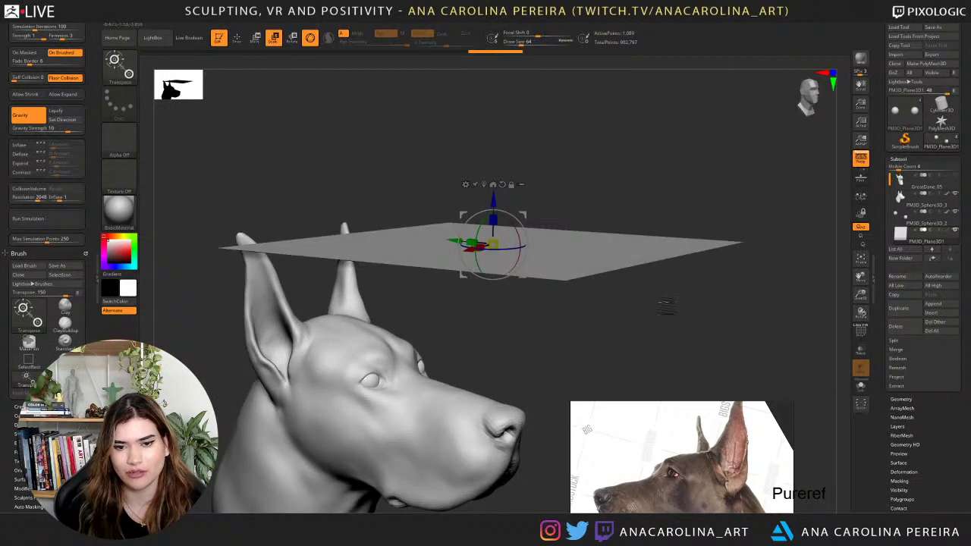
Turn on Dynamic Subdivision for the plane and display its polygon wireframe.
{"action": "left_click_drag", "start_coordinate": [661, 306], "coordinate": [724, 280]}
{"action": "left_click", "coordinate": [900, 399]}
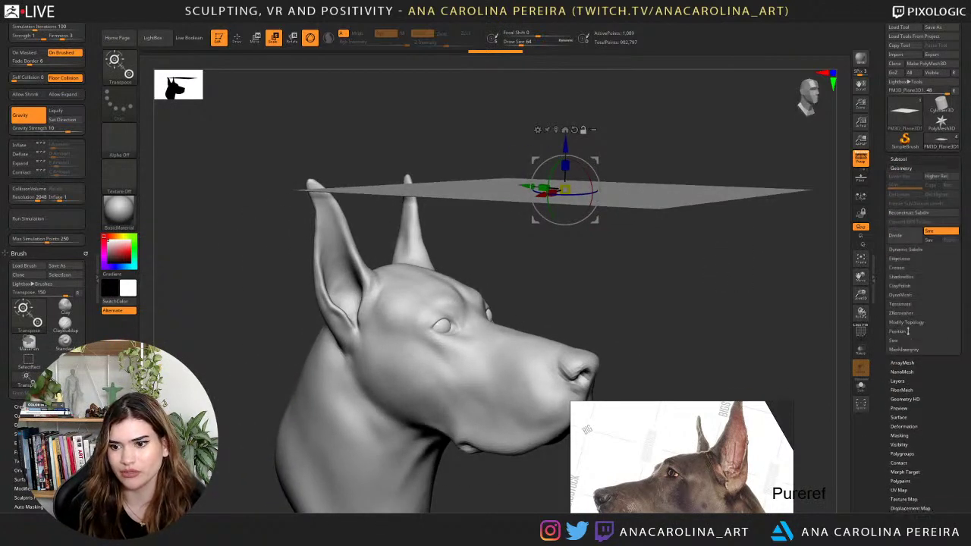
{"action": "left_click", "coordinate": [901, 251]}
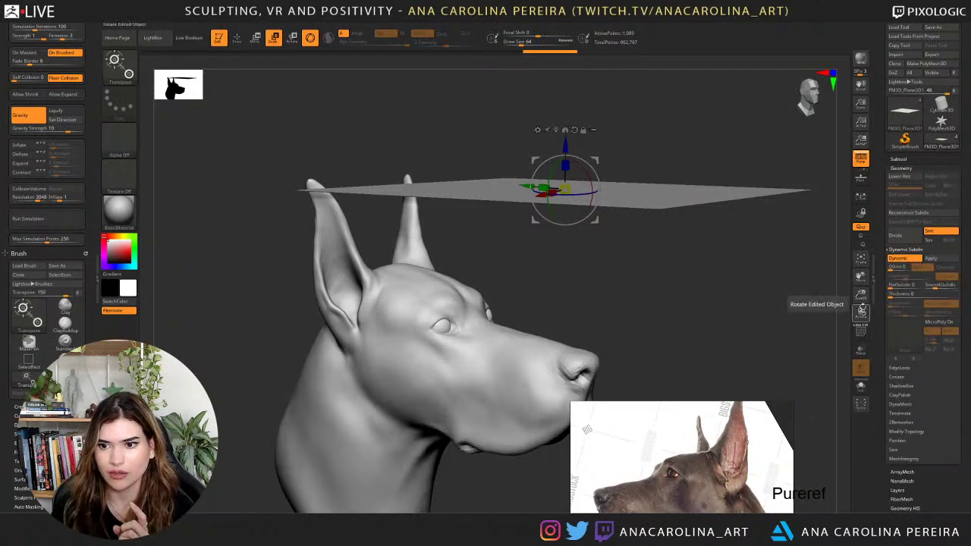
{"action": "left_click", "coordinate": [861, 331]}
{"action": "left_click_drag", "start_coordinate": [812, 292], "coordinate": [823, 325]}
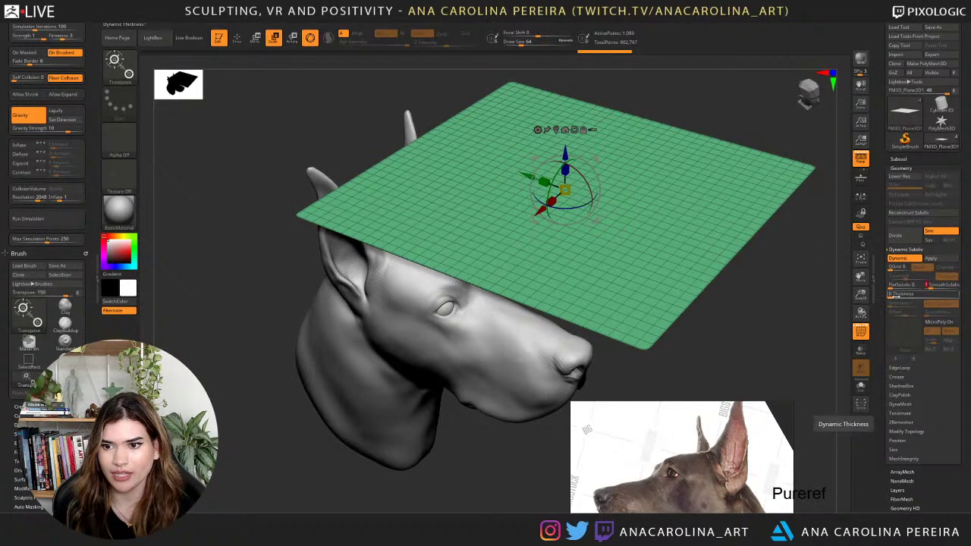
Give the plane a dynamic subdivision thickness of 0.0183.
{"action": "left_click_drag", "start_coordinate": [891, 296], "coordinate": [896, 296]}
{"action": "left_click_drag", "start_coordinate": [778, 321], "coordinate": [793, 334]}
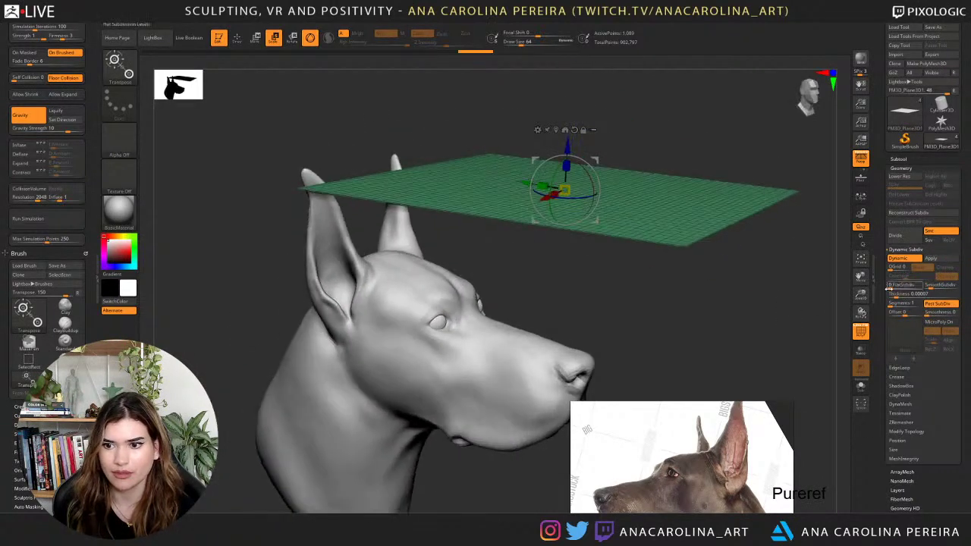
{"action": "left_click_drag", "start_coordinate": [904, 296], "coordinate": [916, 296]}
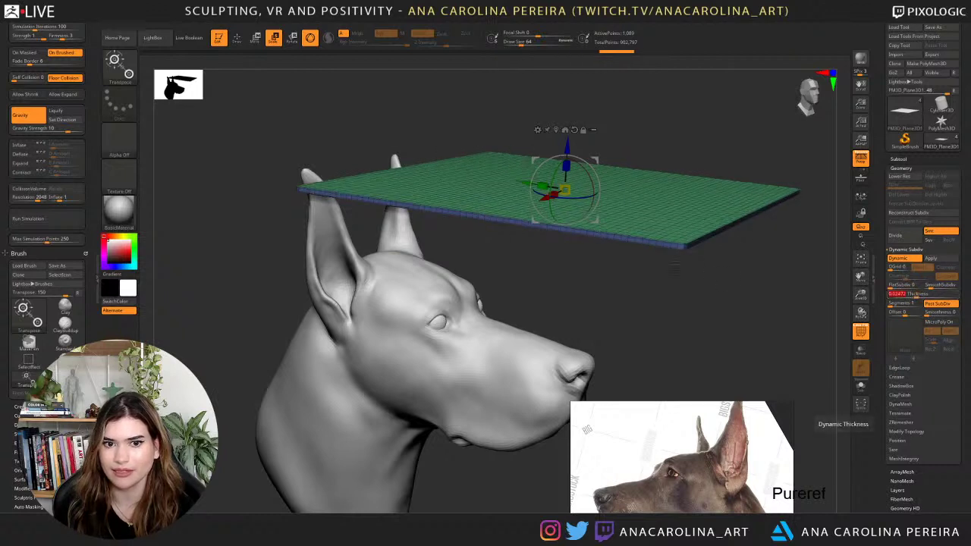
{"action": "left_click_drag", "start_coordinate": [761, 289], "coordinate": [788, 277]}
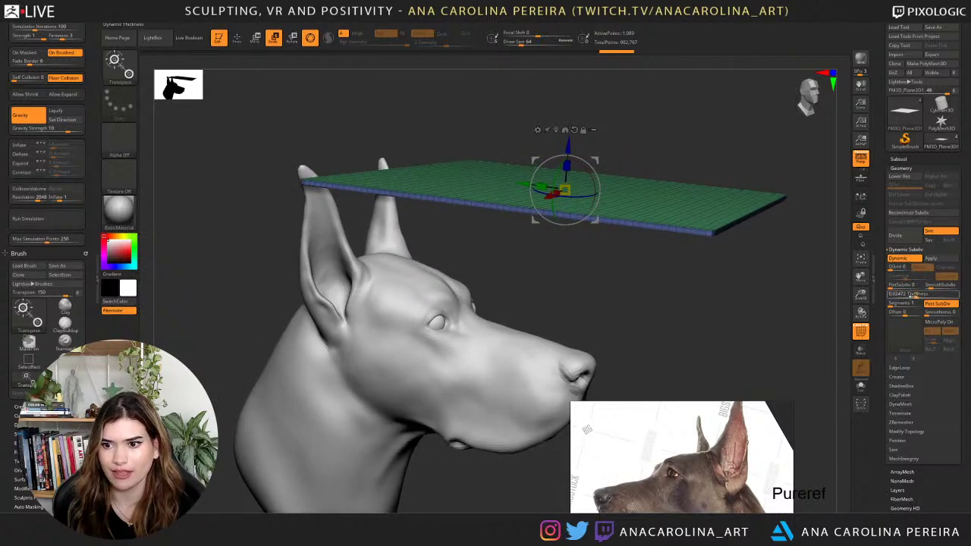
{"action": "left_click", "coordinate": [915, 297]}
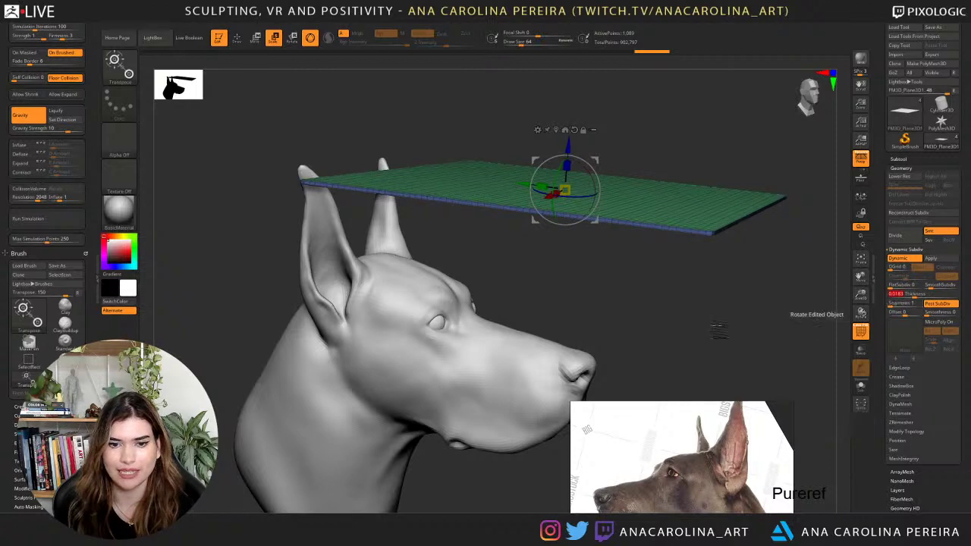
{"action": "mouse_move", "coordinate": [718, 332]}
{"action": "left_mouse_down"}
{"action": "mouse_move", "coordinate": [807, 331]}
{"action": "mouse_move", "coordinate": [772, 299]}
{"action": "mouse_move", "coordinate": [730, 317]}
{"action": "left_mouse_up"}
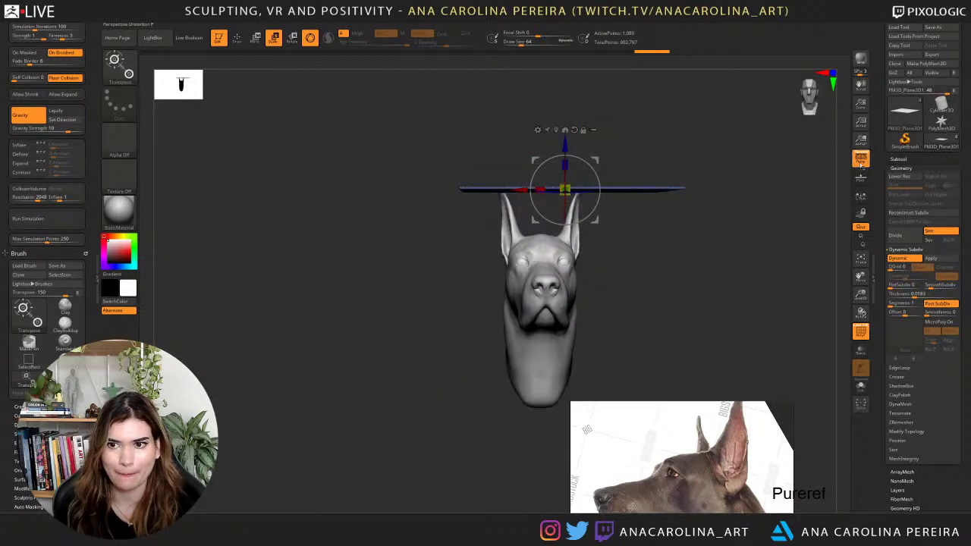
{"action": "left_click", "coordinate": [860, 158]}
{"action": "left_click_drag", "start_coordinate": [590, 230], "coordinate": [572, 231]}
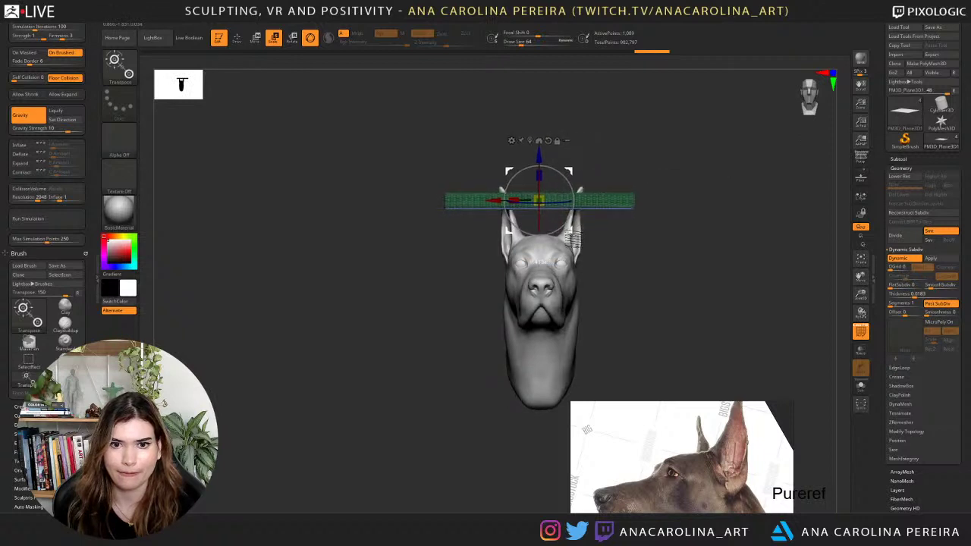
{"action": "left_click_drag", "start_coordinate": [632, 252], "coordinate": [652, 256]}
{"action": "left_click", "coordinate": [861, 159]}
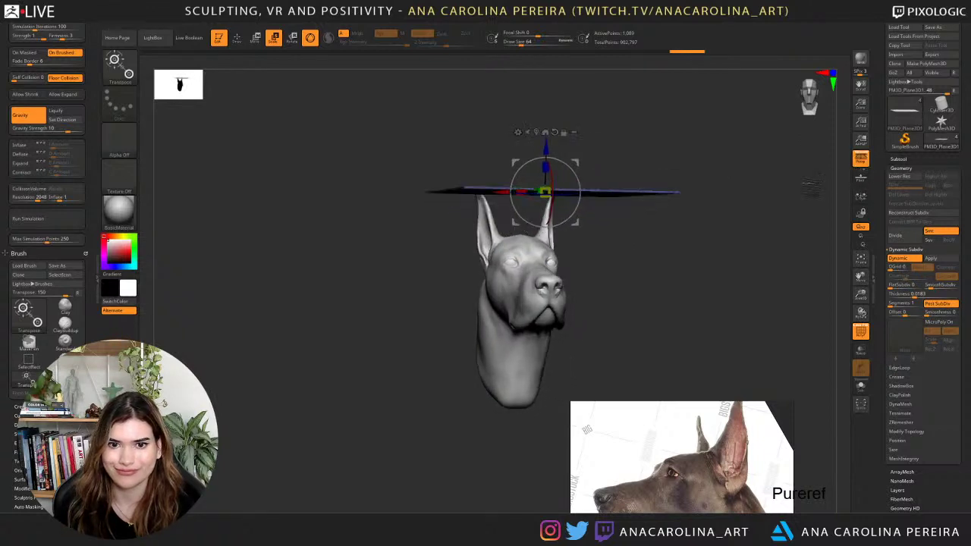
{"action": "left_click_drag", "start_coordinate": [707, 220], "coordinate": [688, 273]}
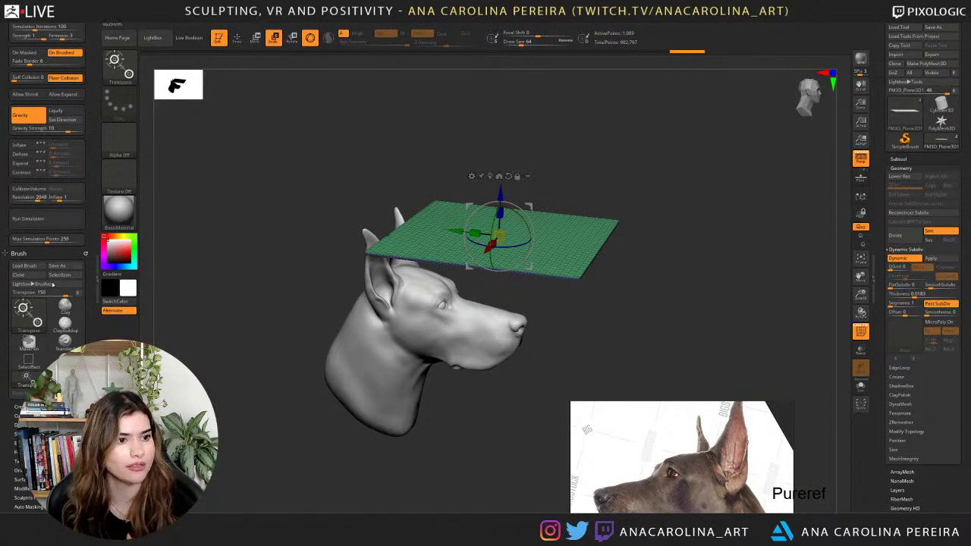
Collapse the Brush palette, enable Collision Volume in the Dynamics settings and set its Inflate value to 0.2.
{"action": "left_click", "coordinate": [30, 255]}
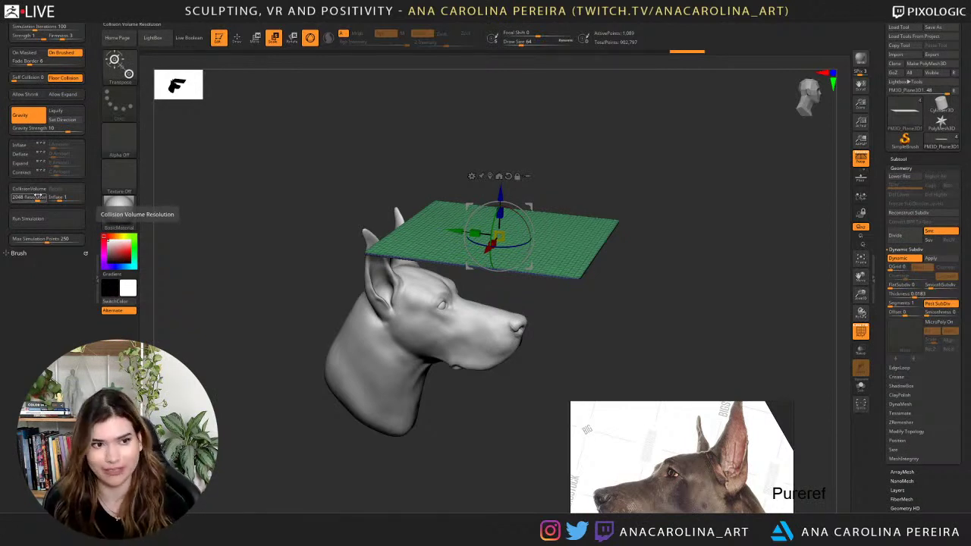
{"action": "left_click_drag", "start_coordinate": [554, 143], "coordinate": [556, 141]}
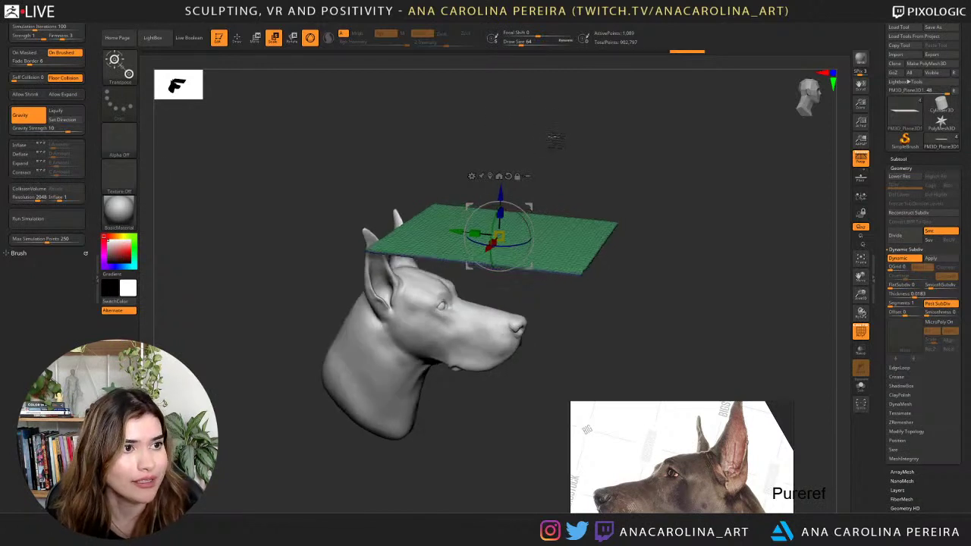
{"action": "key", "text": "f"}
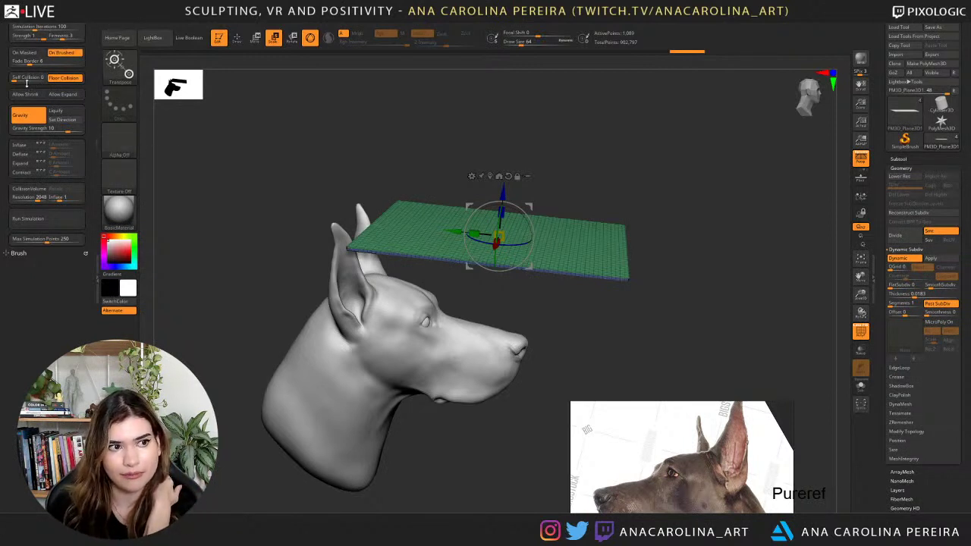
{"action": "left_click", "coordinate": [29, 188]}
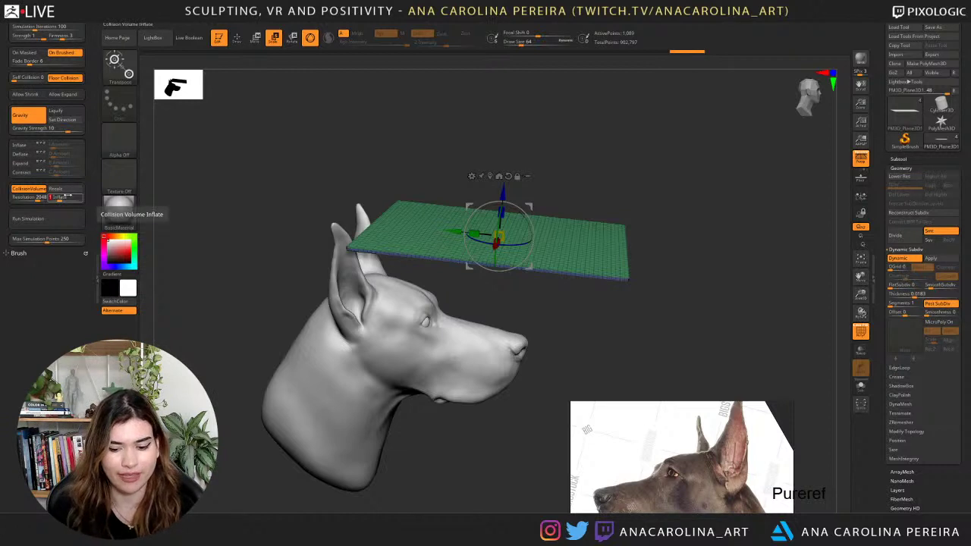
{"action": "type", "text": "0.2"}
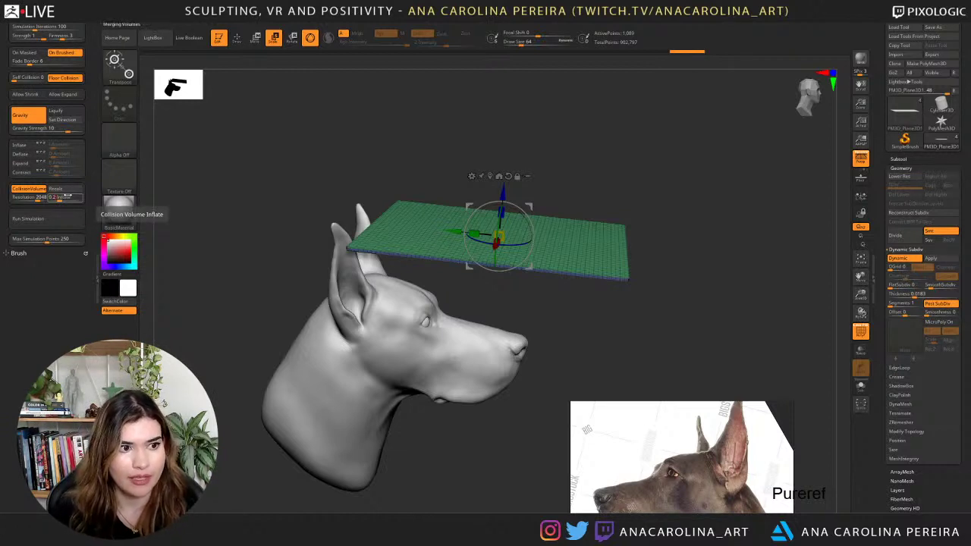
{"action": "key", "text": "Return"}
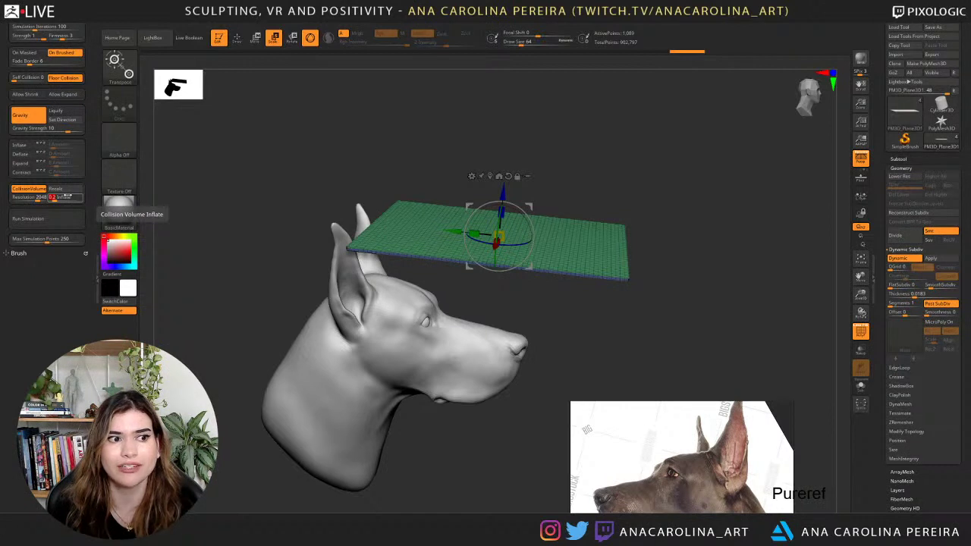
{"action": "left_click_drag", "start_coordinate": [571, 308], "coordinate": [566, 303]}
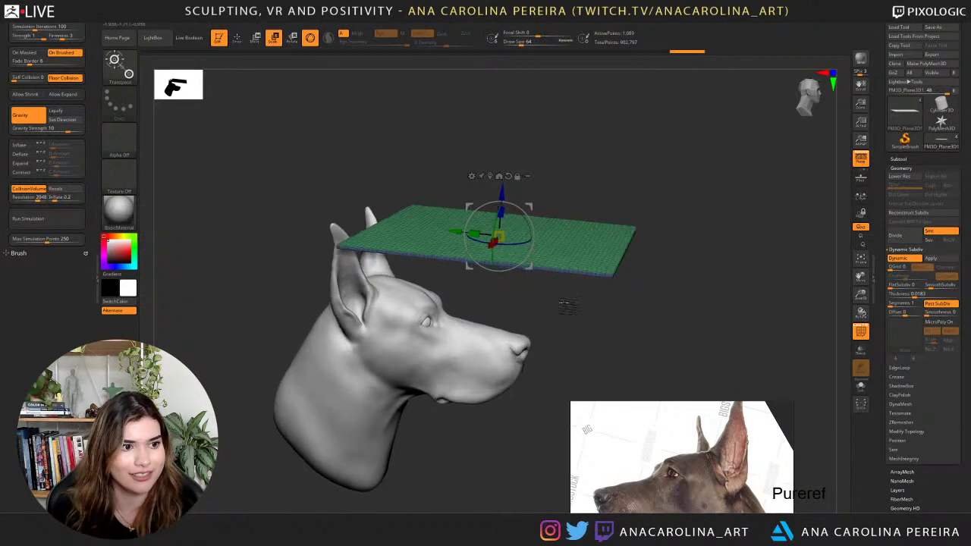
Set the Collision Volume Inflate value to 1 for the cloth simulation.
{"action": "left_click", "coordinate": [69, 201]}
{"action": "type", "text": "1"}
{"action": "key", "text": "Return"}
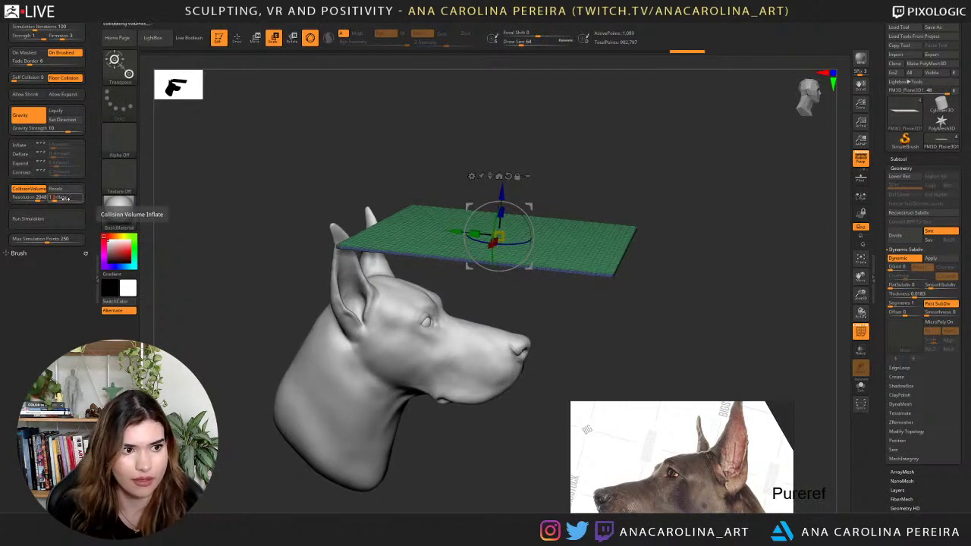
Try draping the plane over the dog's head with the cloth simulation, inspect the result from several angles, and undo it.
{"action": "left_click_drag", "start_coordinate": [423, 137], "coordinate": [447, 164]}
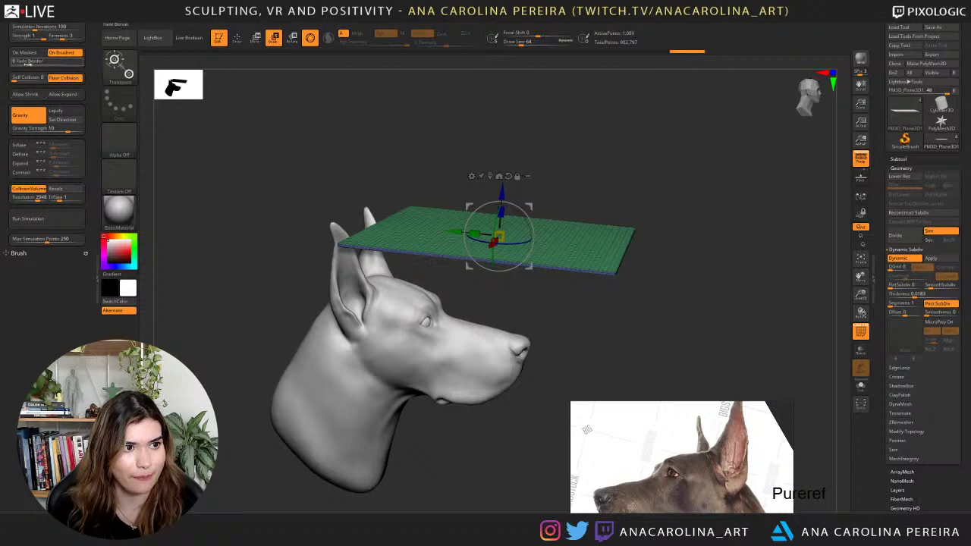
{"action": "left_click", "coordinate": [43, 219]}
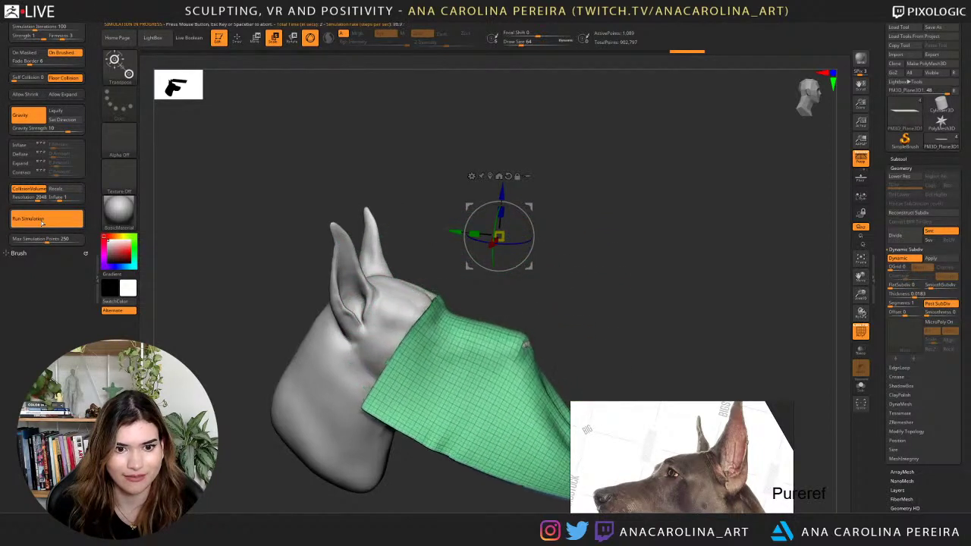
{"action": "left_click", "coordinate": [47, 223]}
{"action": "left_click_drag", "start_coordinate": [683, 284], "coordinate": [627, 158]}
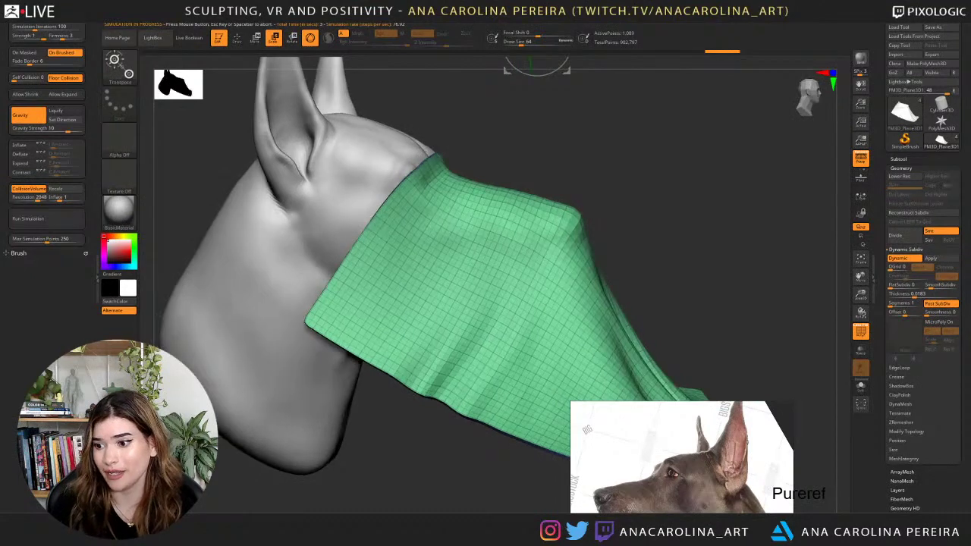
{"action": "right_click_drag", "start_coordinate": [734, 478], "coordinate": [842, 511]}
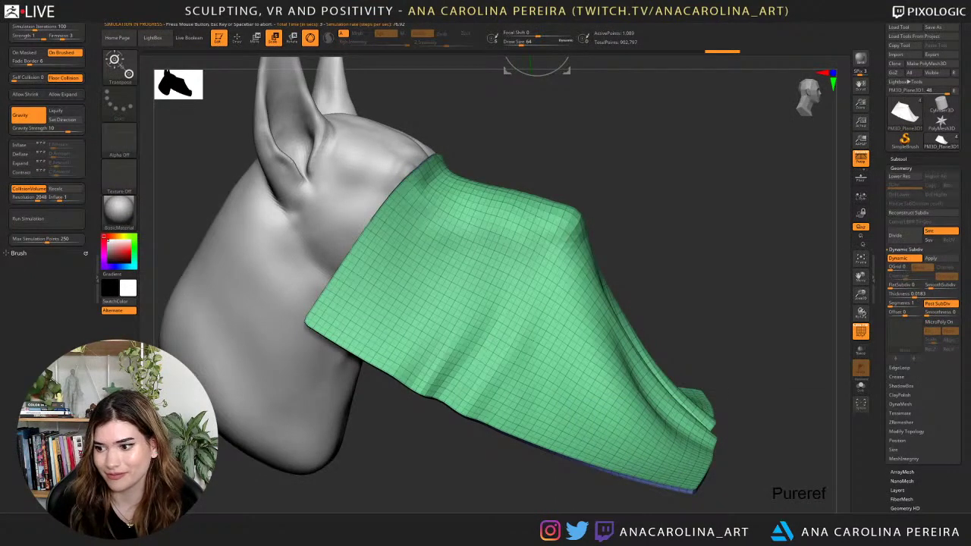
{"action": "left_click_drag", "start_coordinate": [704, 217], "coordinate": [539, 154]}
{"action": "key", "text": "ctrl+z"}
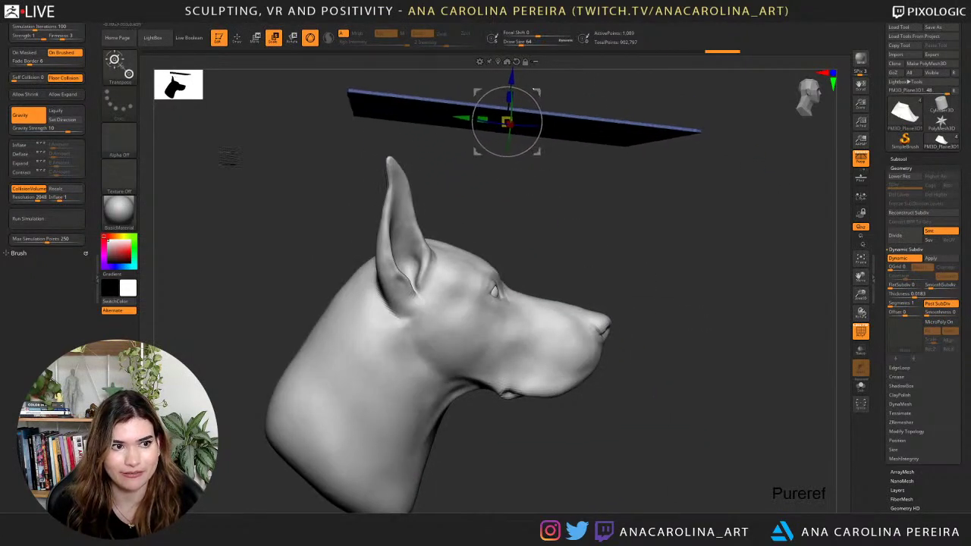
Rerun the simulation on the restored flat plane, stop it while the cloth is still over the head, and undo it.
{"action": "left_click", "coordinate": [47, 227]}
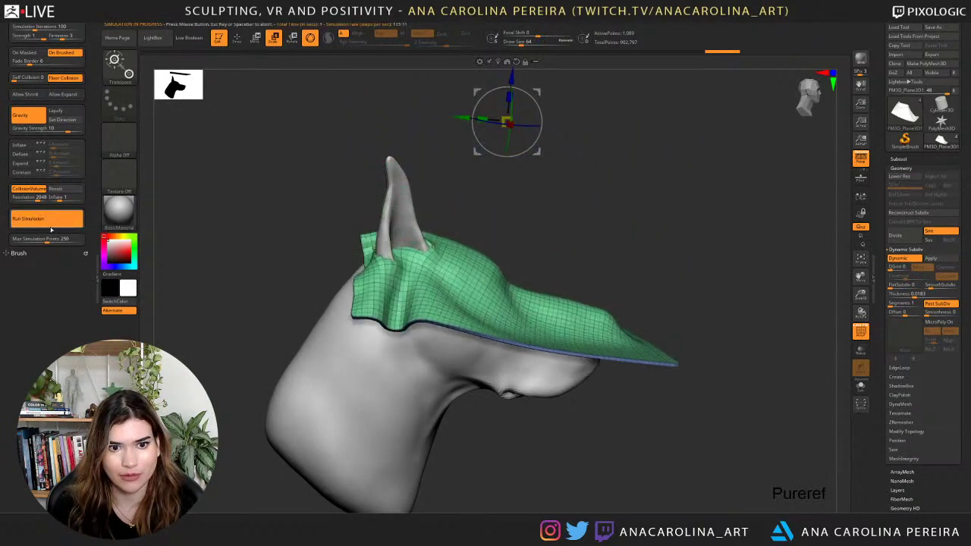
{"action": "left_click_drag", "start_coordinate": [675, 300], "coordinate": [644, 303]}
{"action": "key", "text": "ctrl+z"}
Try the drape simulation with Firmness lowered to 1, stop it once the cloth has fallen over the muzzle, and undo it.
{"action": "left_click_drag", "start_coordinate": [587, 174], "coordinate": [590, 167]}
{"action": "left_click_drag", "start_coordinate": [528, 145], "coordinate": [567, 151]}
{"action": "left_click_drag", "start_coordinate": [590, 186], "coordinate": [598, 197]}
{"action": "left_click_drag", "start_coordinate": [563, 151], "coordinate": [583, 157]}
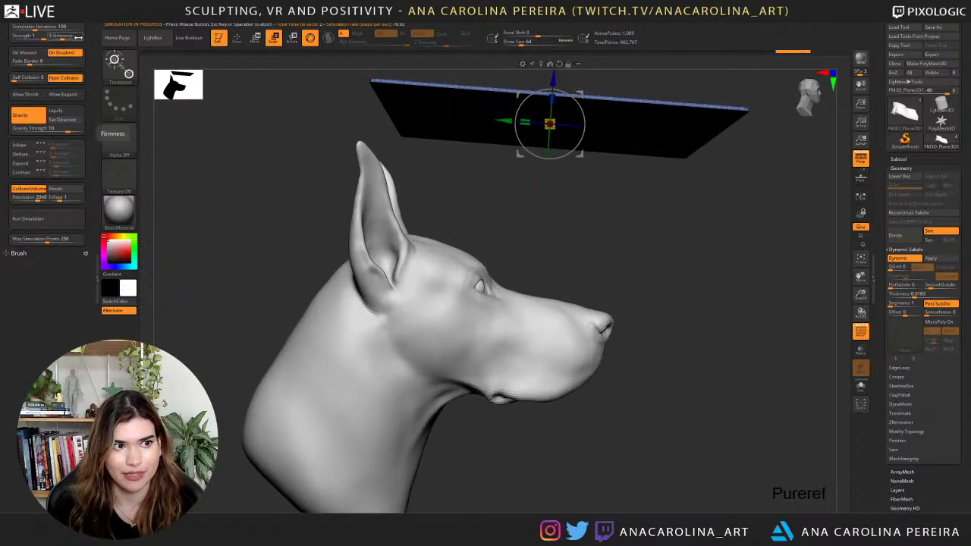
{"action": "left_click_drag", "start_coordinate": [357, 152], "coordinate": [271, 134]}
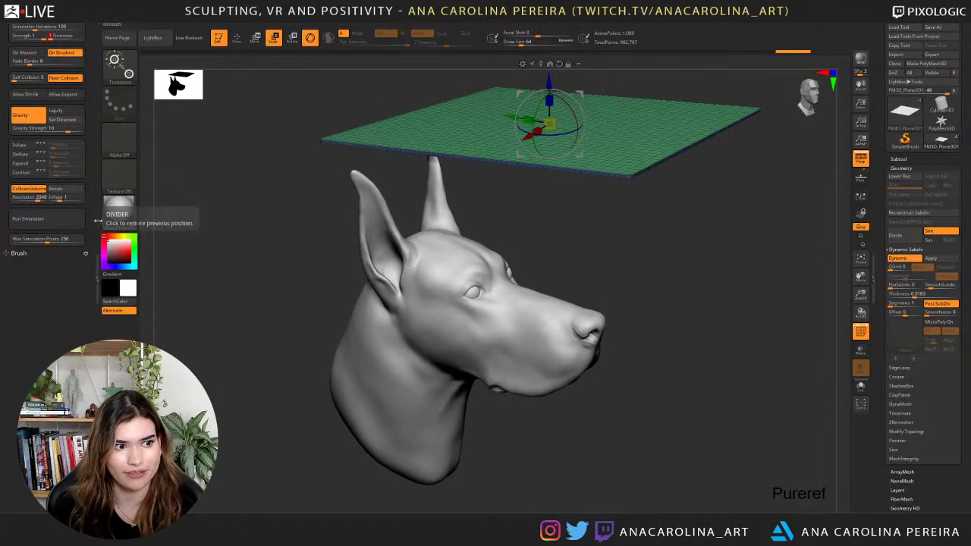
{"action": "left_click", "coordinate": [66, 220]}
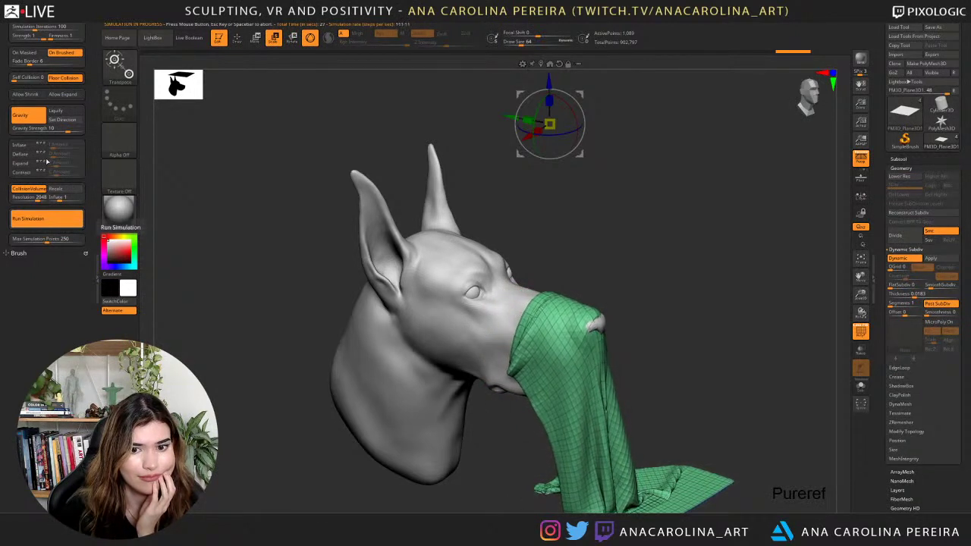
{"action": "left_click", "coordinate": [248, 194]}
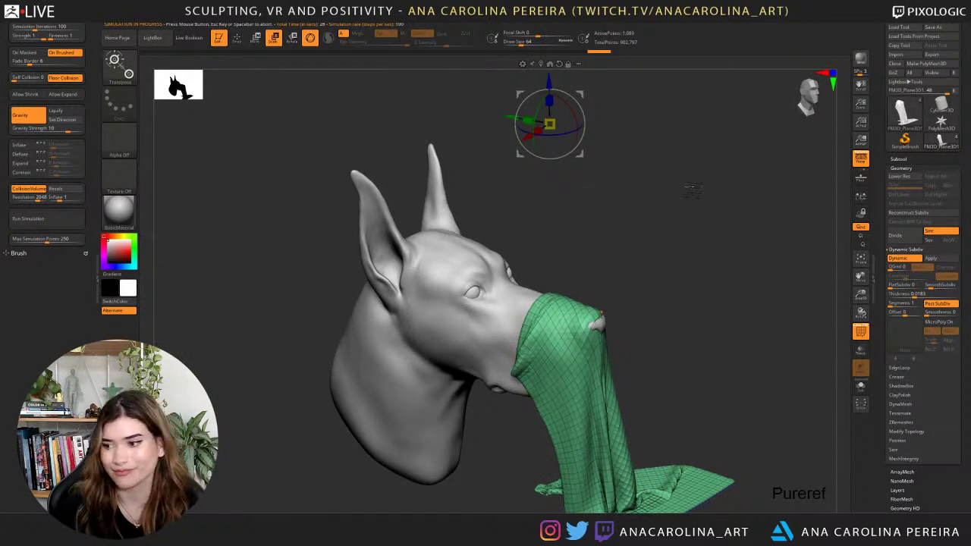
{"action": "left_click_drag", "start_coordinate": [760, 300], "coordinate": [759, 260], "text": "alt"}
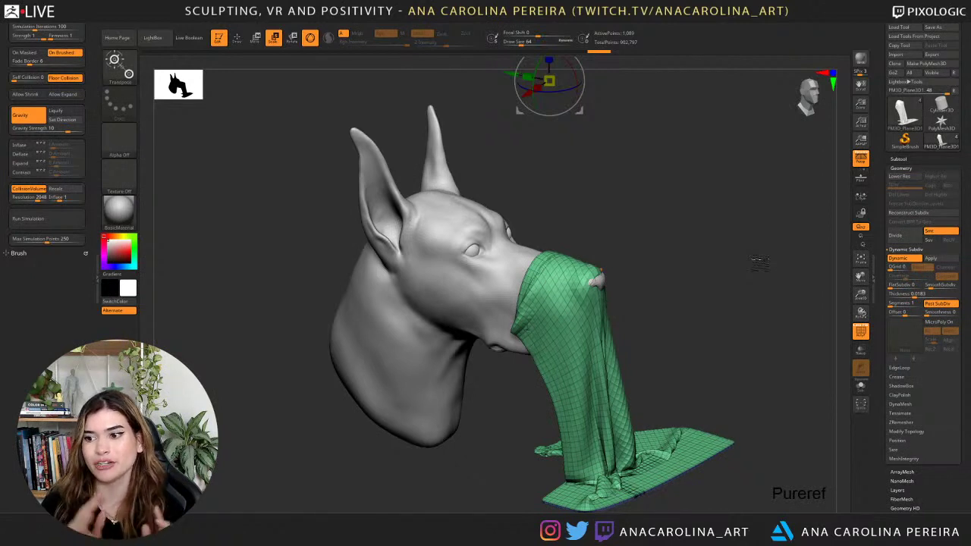
{"action": "left_click_drag", "start_coordinate": [759, 260], "coordinate": [745, 268]}
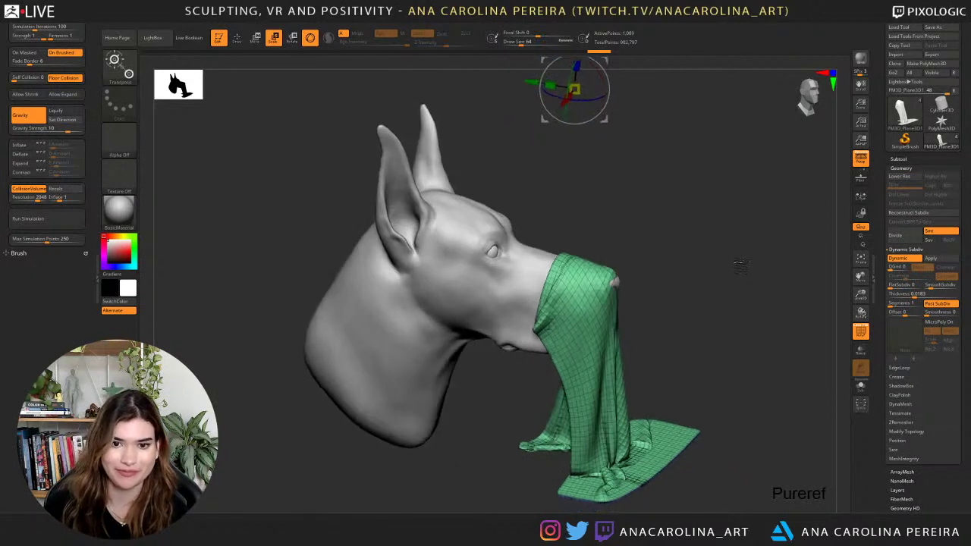
{"action": "key", "text": "ctrl+z"}
Set Firmness to 3 and simulate the plane falling until it drapes over the dog's forehead and muzzle.
{"action": "left_click_drag", "start_coordinate": [590, 200], "coordinate": [588, 230], "text": "alt"}
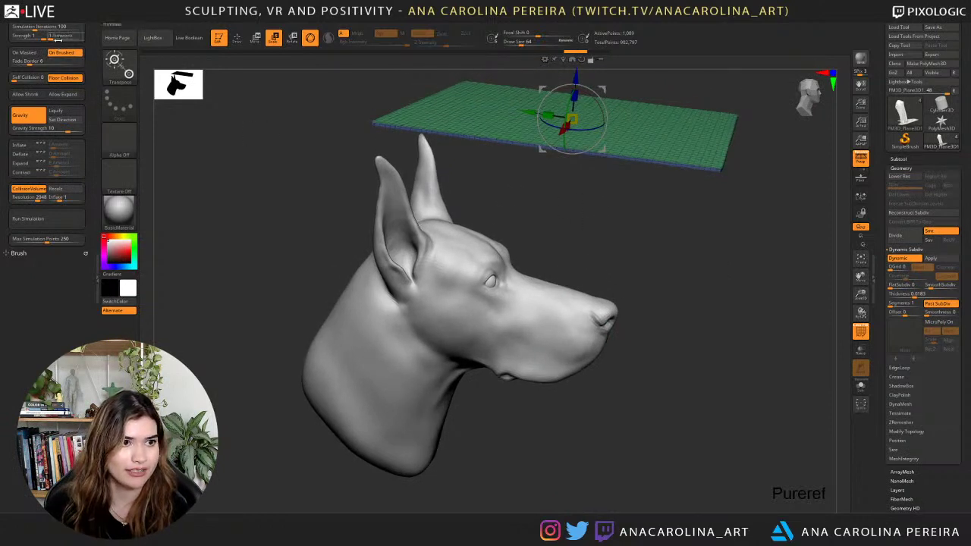
{"action": "left_click", "coordinate": [71, 224]}
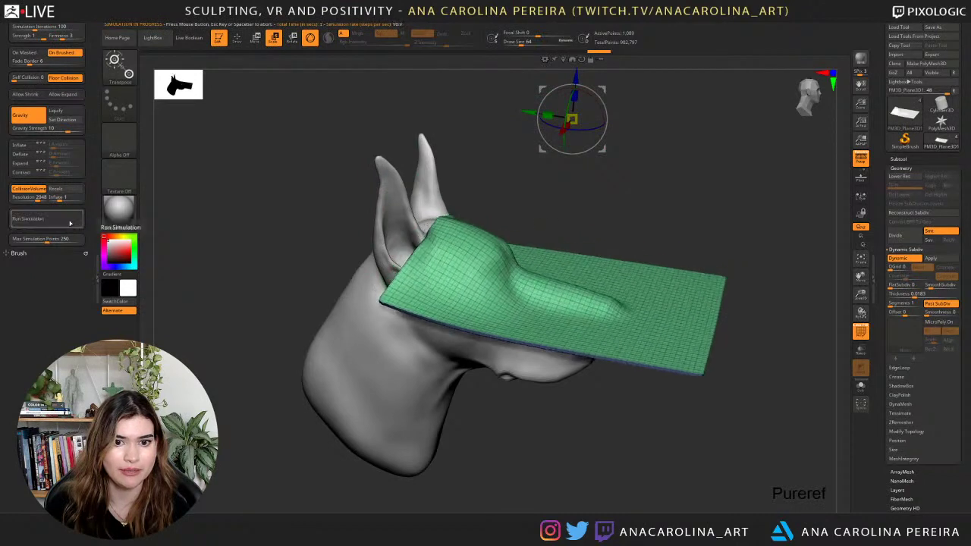
{"action": "left_click", "coordinate": [70, 223]}
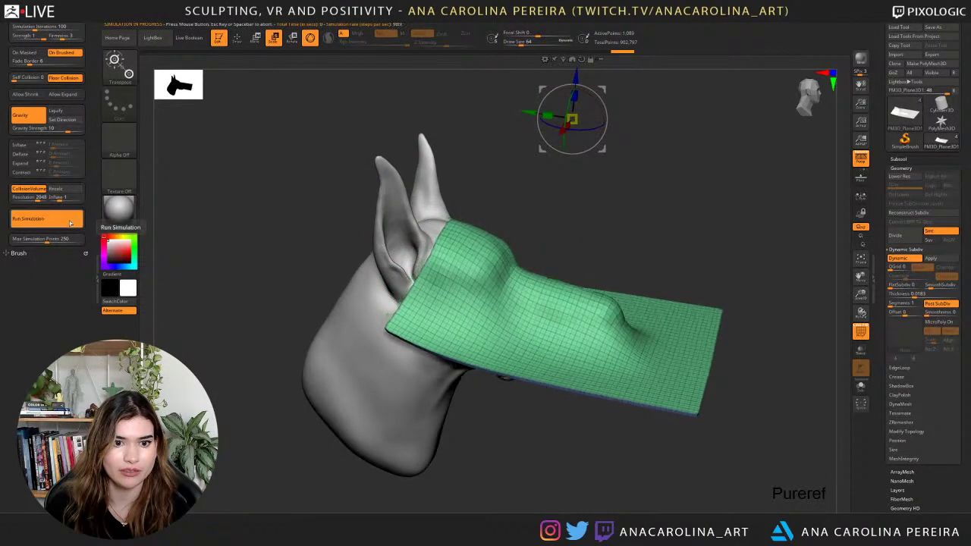
{"action": "left_click", "coordinate": [70, 223]}
{"action": "left_click_drag", "start_coordinate": [560, 261], "coordinate": [670, 258]}
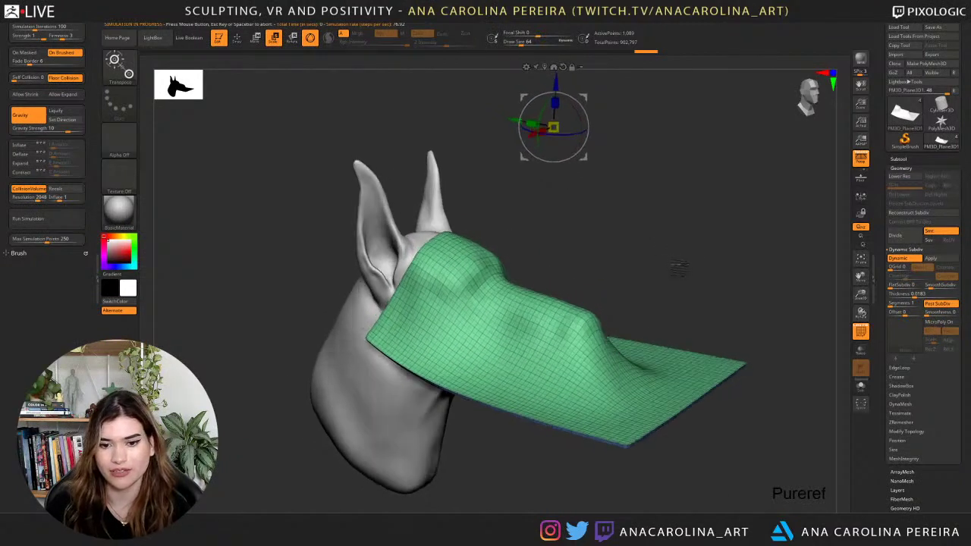
Hide the draped cloth's polygon wireframe and choose the TransposeCloth brush.
{"action": "left_click", "coordinate": [861, 332]}
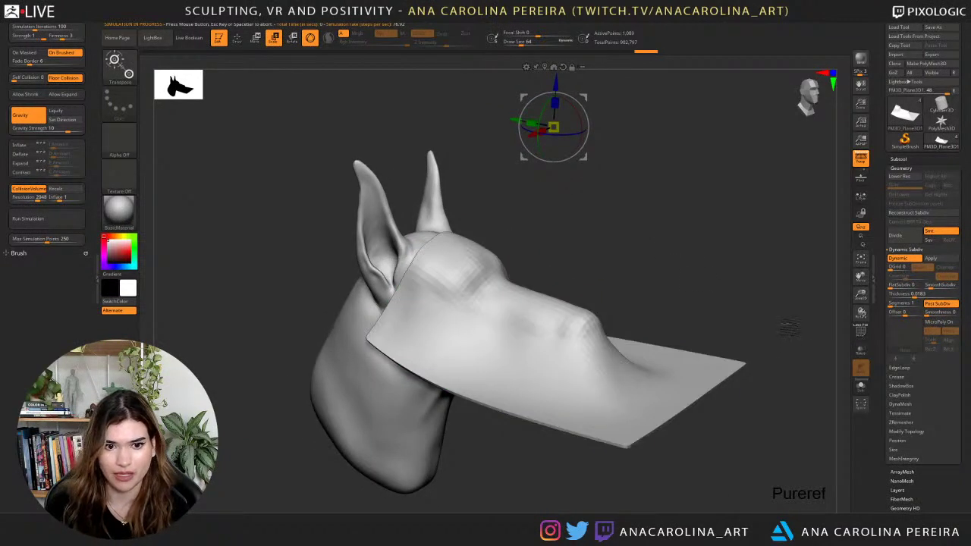
{"action": "left_click_drag", "start_coordinate": [787, 324], "coordinate": [754, 319]}
{"action": "key", "text": "b"}
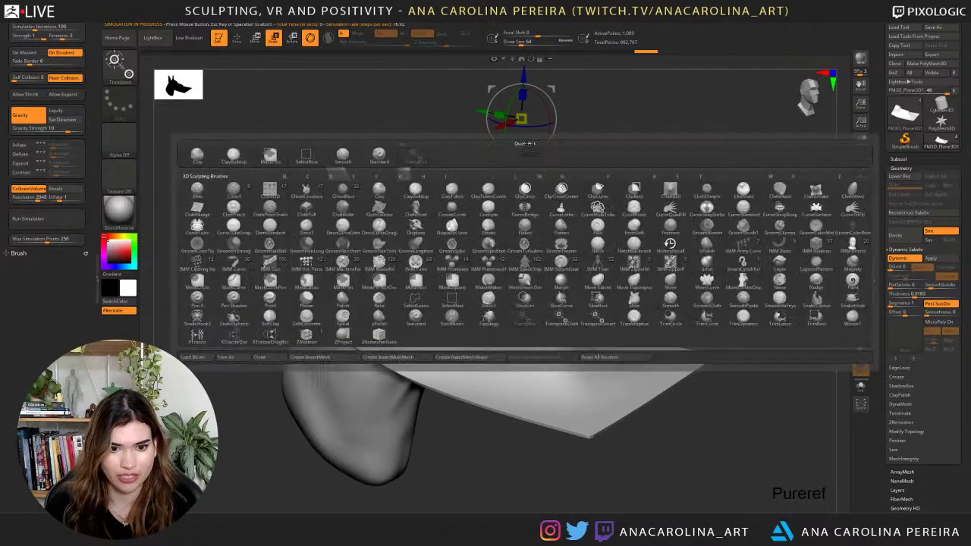
{"action": "key", "text": "t"}
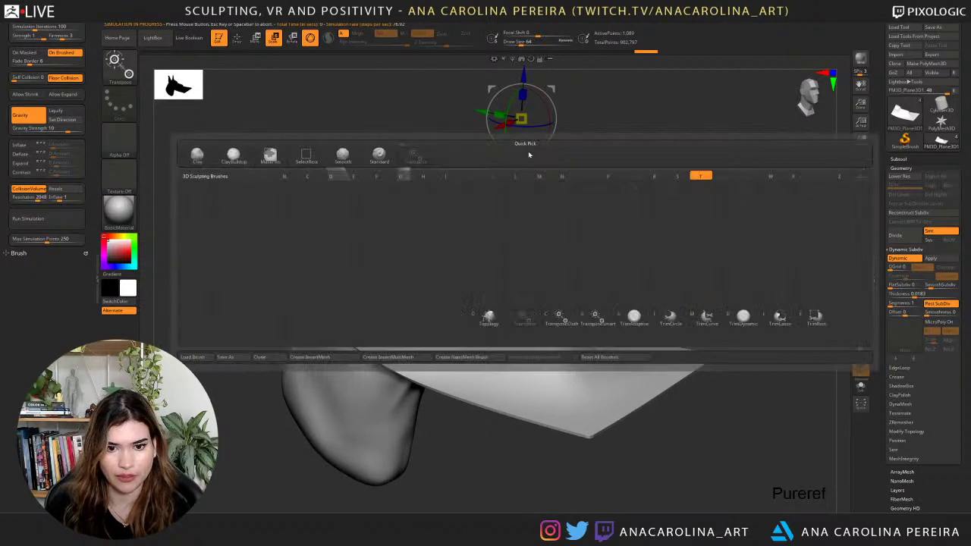
{"action": "left_click", "coordinate": [561, 319]}
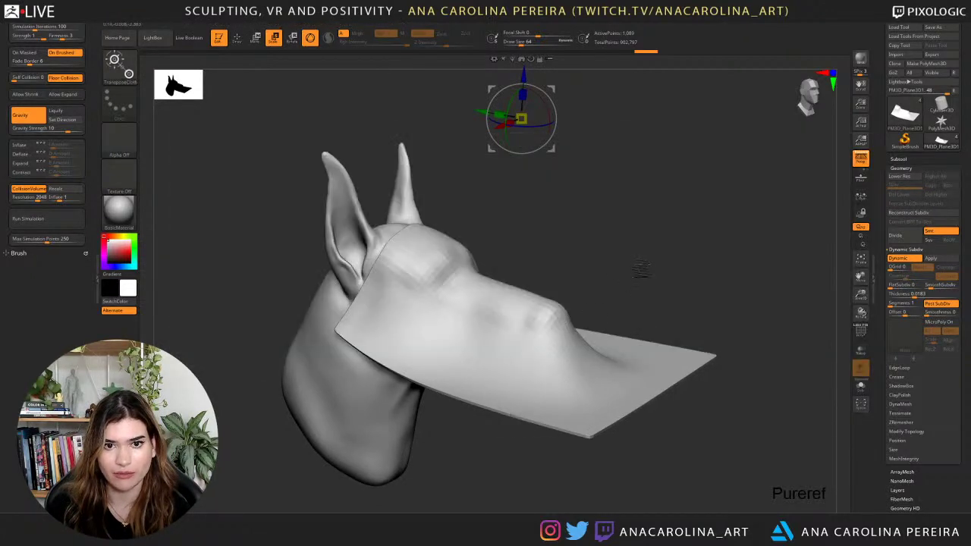
Try moving the draped cloth down and forward over the muzzle with the TransposeCloth gizmo.
{"action": "left_click_drag", "start_coordinate": [642, 269], "coordinate": [472, 422], "text": "shift"}
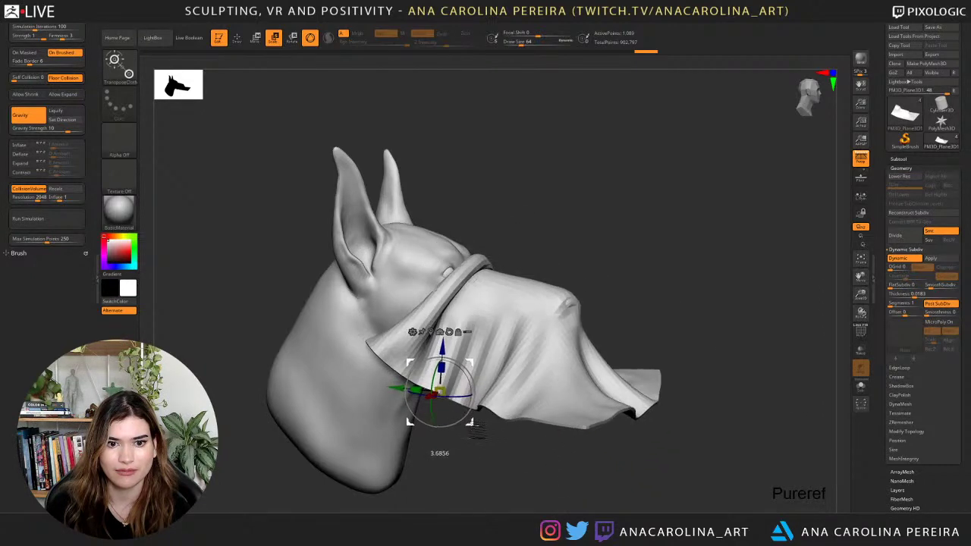
{"action": "left_click_drag", "start_coordinate": [690, 354], "coordinate": [552, 145]}
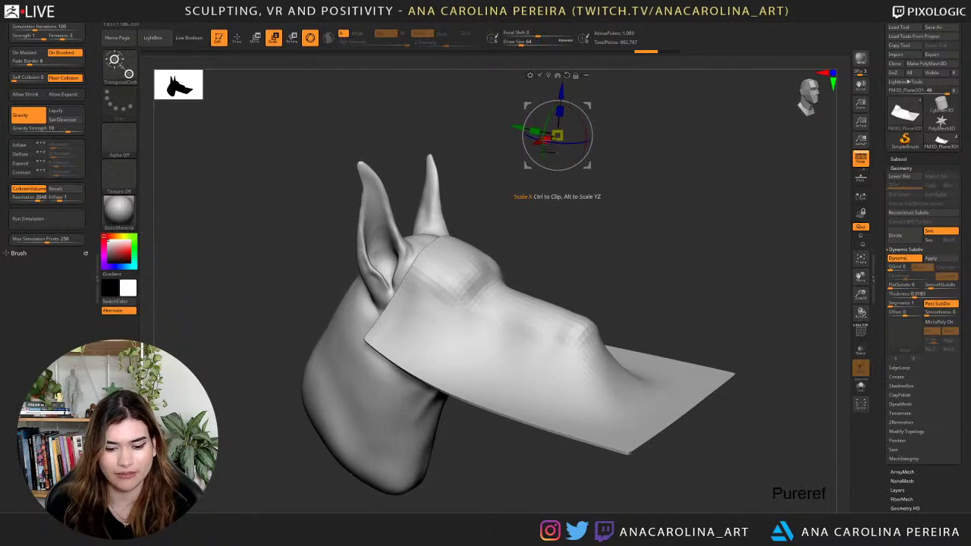
Choose the ClothMove brush and set its draw size to 567.
{"action": "key", "text": "b"}
{"action": "key", "text": "c"}
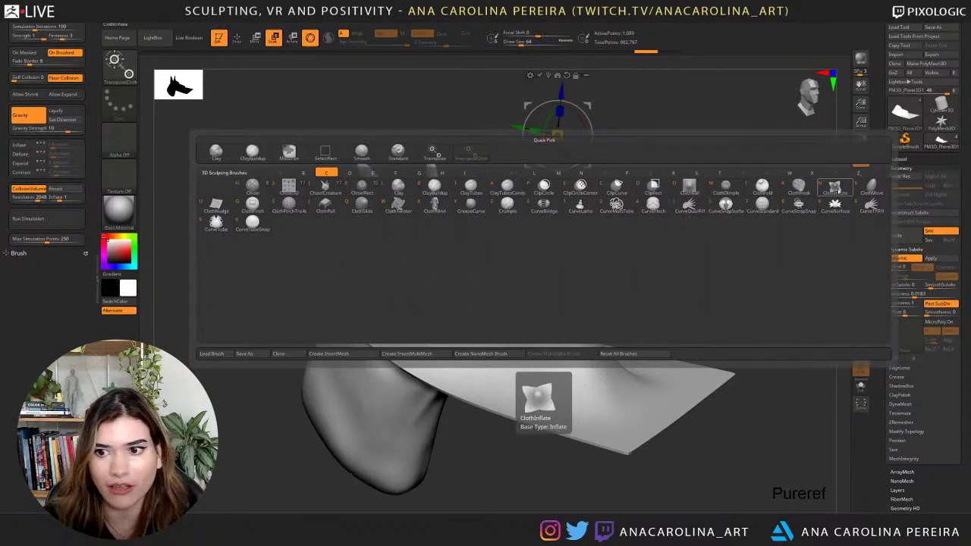
{"action": "left_click", "coordinate": [837, 188]}
{"action": "key", "text": "space"}
{"action": "mouse_move", "coordinate": [646, 269]}
{"action": "left_mouse_down"}
{"action": "mouse_move", "coordinate": [685, 282]}
{"action": "mouse_move", "coordinate": [635, 306]}
{"action": "left_mouse_up"}
Try pushing folds into the cloth over the forehead and muzzle with the ClothMove brush, and undo the strokes.
{"action": "mouse_move", "coordinate": [567, 336]}
{"action": "left_mouse_down"}
{"action": "mouse_move", "coordinate": [554, 304]}
{"action": "mouse_move", "coordinate": [531, 292]}
{"action": "left_mouse_up"}
{"action": "key", "text": "ctrl+z"}
{"action": "mouse_move", "coordinate": [507, 334]}
{"action": "left_mouse_down"}
{"action": "mouse_move", "coordinate": [581, 355]}
{"action": "mouse_move", "coordinate": [473, 321]}
{"action": "mouse_move", "coordinate": [446, 280]}
{"action": "mouse_move", "coordinate": [444, 315]}
{"action": "mouse_move", "coordinate": [400, 288]}
{"action": "mouse_move", "coordinate": [387, 364]}
{"action": "mouse_move", "coordinate": [407, 310]}
{"action": "left_mouse_up"}
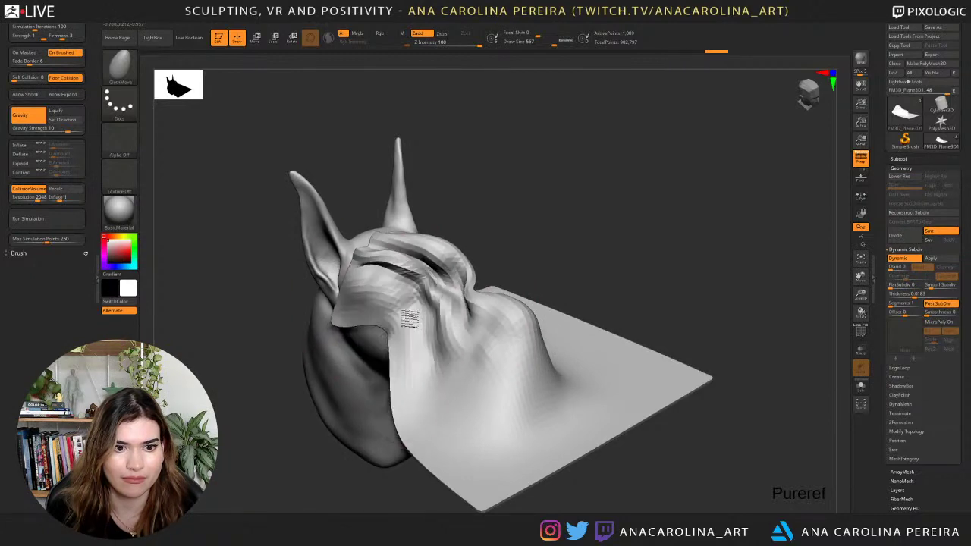
{"action": "mouse_move", "coordinate": [566, 273]}
{"action": "left_mouse_down"}
{"action": "mouse_move", "coordinate": [530, 366]}
{"action": "mouse_move", "coordinate": [542, 368]}
{"action": "left_mouse_up"}
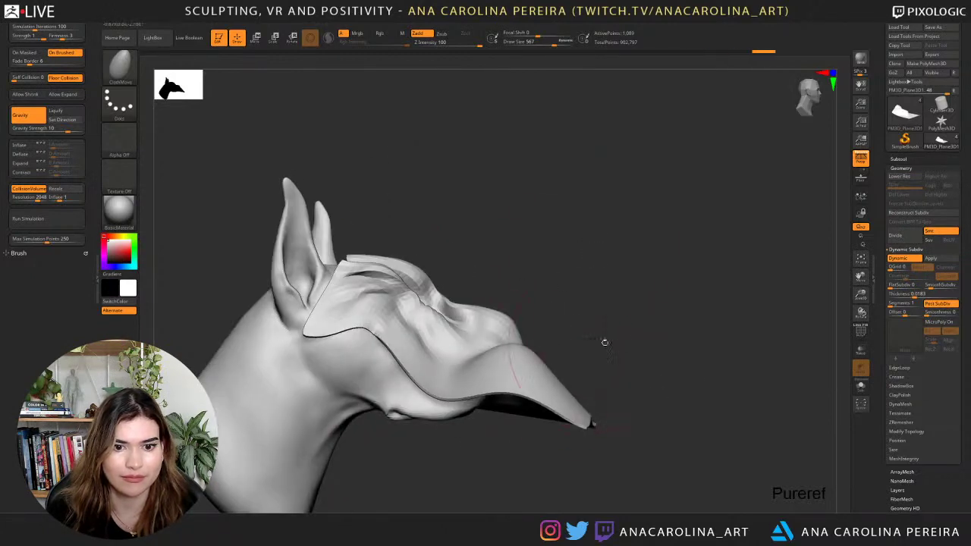
{"action": "left_click_drag", "start_coordinate": [605, 340], "coordinate": [642, 393]}
{"action": "mouse_move", "coordinate": [521, 396]}
{"action": "left_mouse_down"}
{"action": "mouse_move", "coordinate": [518, 347]}
{"action": "mouse_move", "coordinate": [603, 463]}
{"action": "mouse_move", "coordinate": [690, 295]}
{"action": "left_mouse_up"}
{"action": "key", "text": "ctrl+z"}
{"action": "key", "text": "ctrl+z"}
{"action": "key", "text": "ctrl+z"}
{"action": "key", "text": "ctrl+z"}
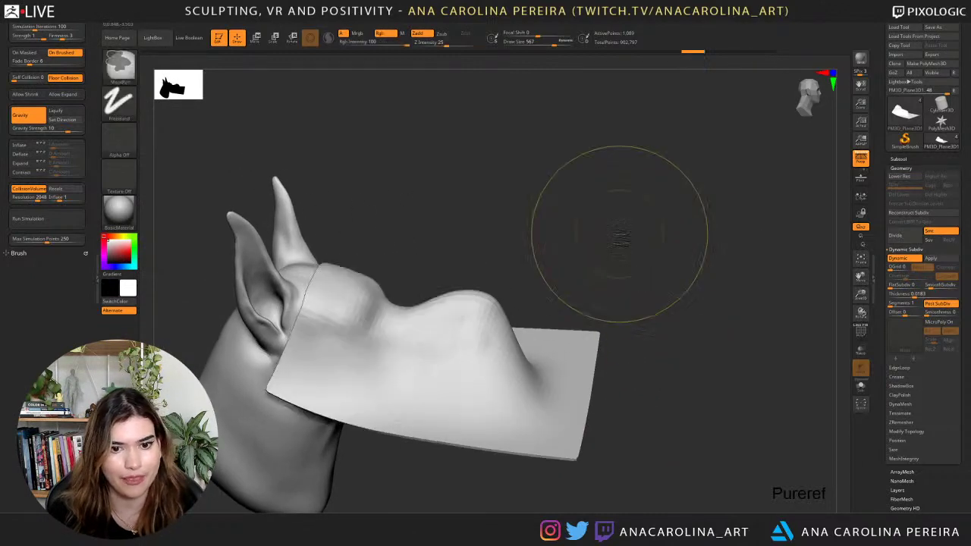
Twist the cloth into swirled folds around the dog's muzzle with the ClothTwister brush.
{"action": "left_click_drag", "start_coordinate": [620, 234], "coordinate": [568, 226]}
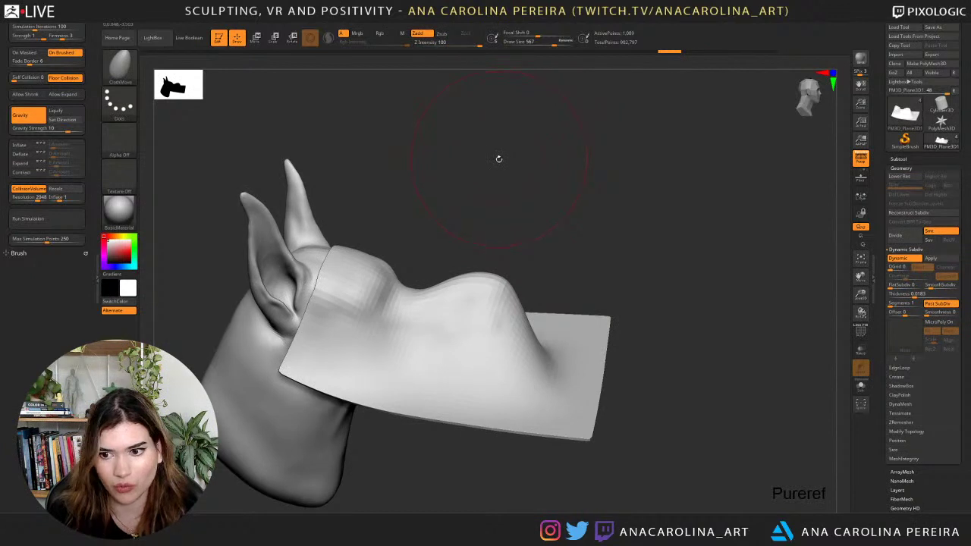
{"action": "key", "text": "b"}
{"action": "key", "text": "c"}
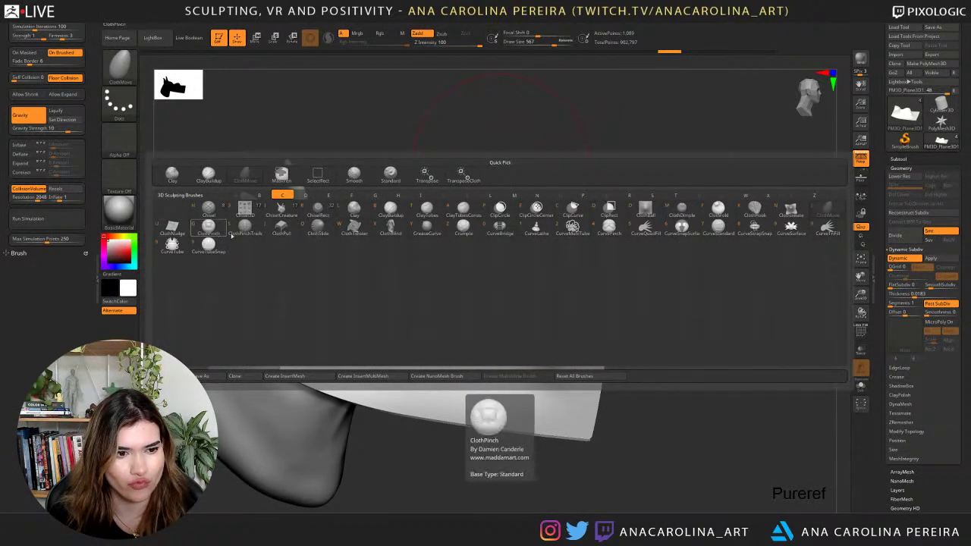
{"action": "left_click", "coordinate": [357, 229]}
{"action": "right_click_drag", "start_coordinate": [583, 348], "coordinate": [608, 320]}
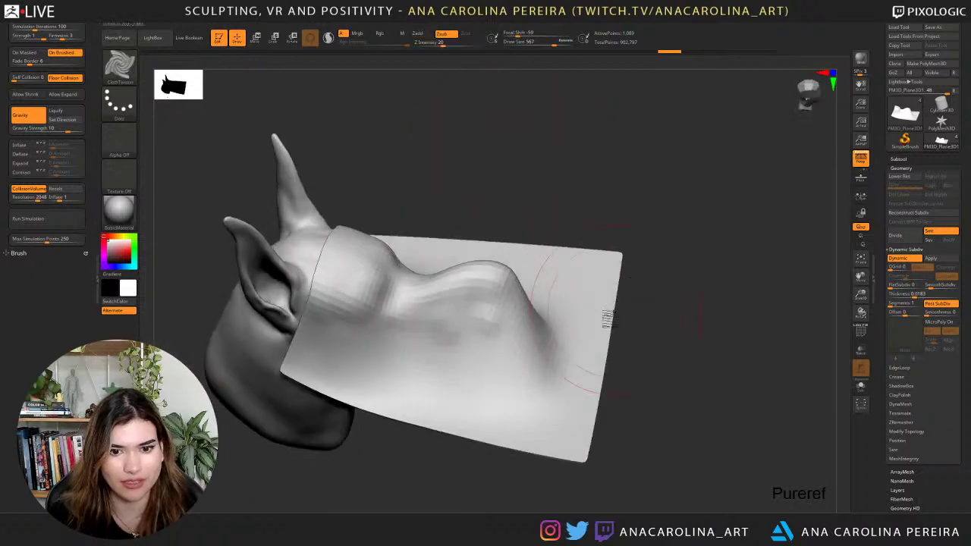
{"action": "mouse_move", "coordinate": [558, 338]}
{"action": "left_mouse_down"}
{"action": "mouse_move", "coordinate": [563, 320]}
{"action": "mouse_move", "coordinate": [576, 325]}
{"action": "mouse_move", "coordinate": [563, 347]}
{"action": "left_mouse_up"}
{"action": "key", "text": "ctrl+z"}
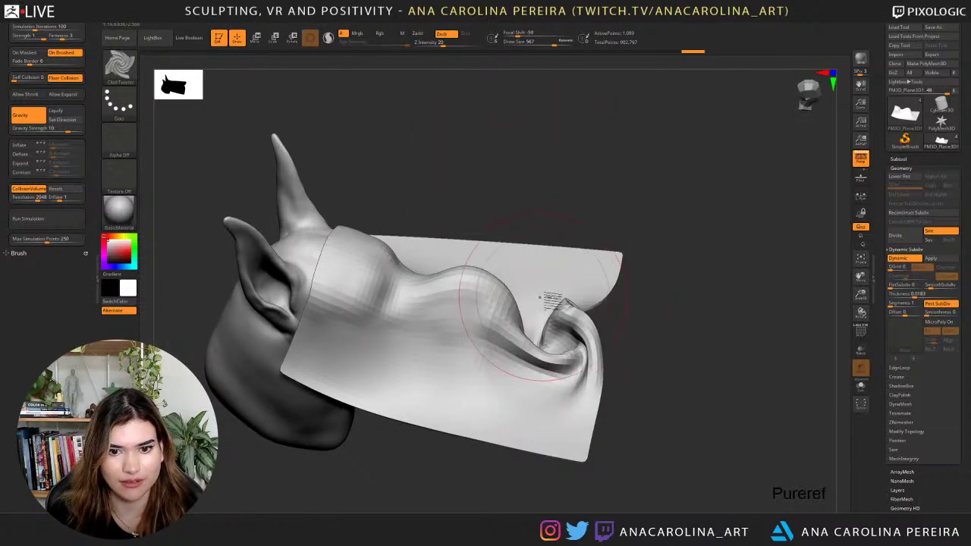
{"action": "mouse_move", "coordinate": [721, 318]}
{"action": "left_mouse_down"}
{"action": "mouse_move", "coordinate": [717, 355]}
{"action": "mouse_move", "coordinate": [711, 321]}
{"action": "mouse_move", "coordinate": [709, 412]}
{"action": "mouse_move", "coordinate": [646, 372]}
{"action": "mouse_move", "coordinate": [637, 403]}
{"action": "left_mouse_up"}
{"action": "left_click_drag", "start_coordinate": [386, 224], "coordinate": [393, 219]}
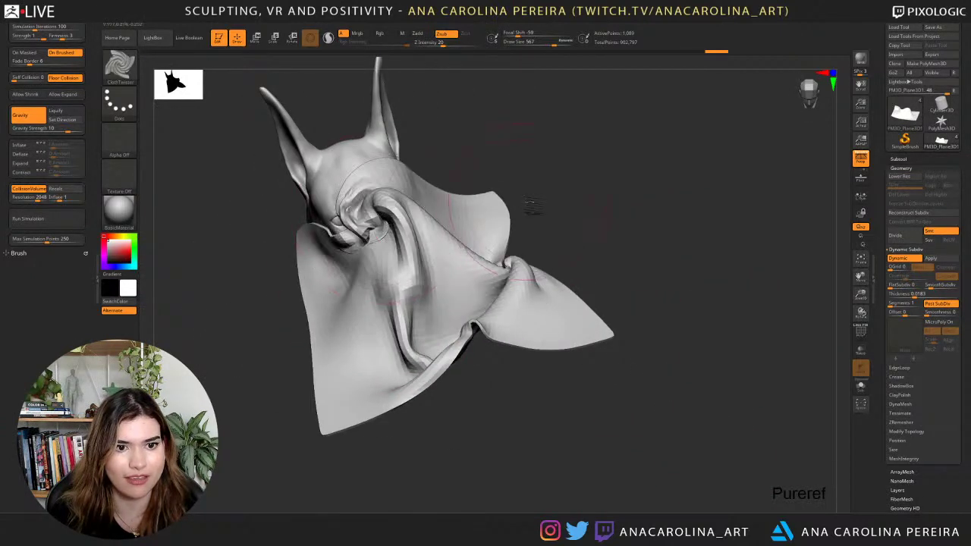
{"action": "left_click_drag", "start_coordinate": [531, 211], "coordinate": [534, 187]}
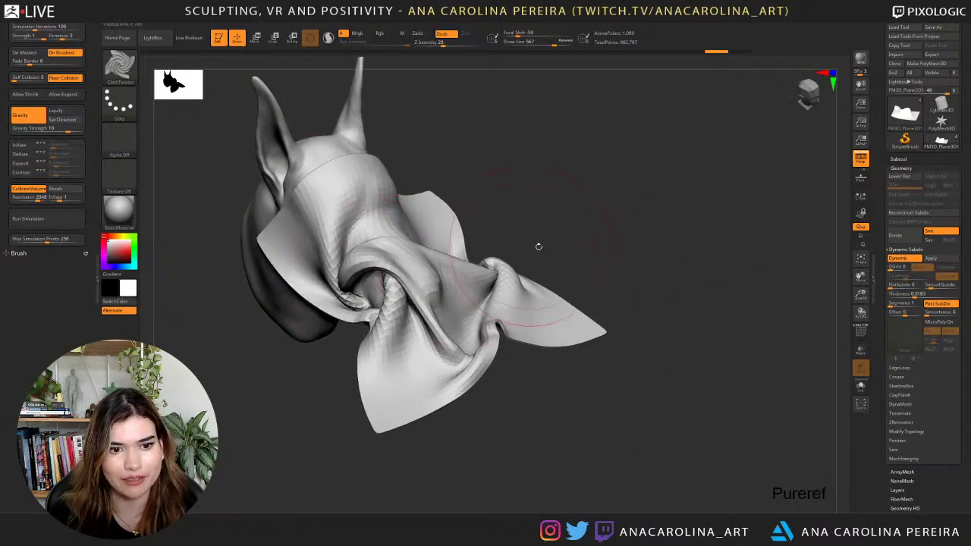
{"action": "left_click_drag", "start_coordinate": [538, 245], "coordinate": [581, 232]}
Move the twisted cloth off the dog's head to below the muzzle with the TransposeCloth gizmo.
{"action": "key", "text": "w"}
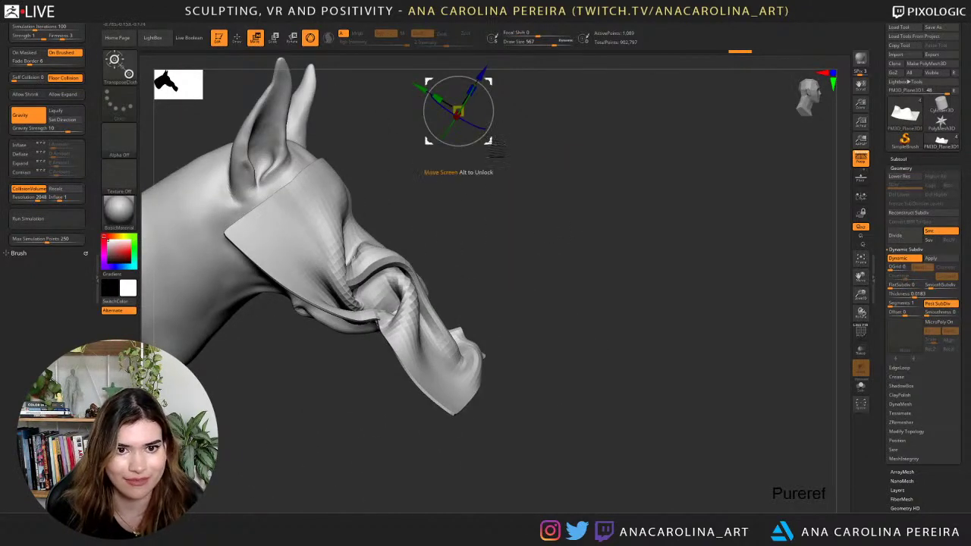
{"action": "left_click_drag", "start_coordinate": [491, 146], "coordinate": [533, 289]}
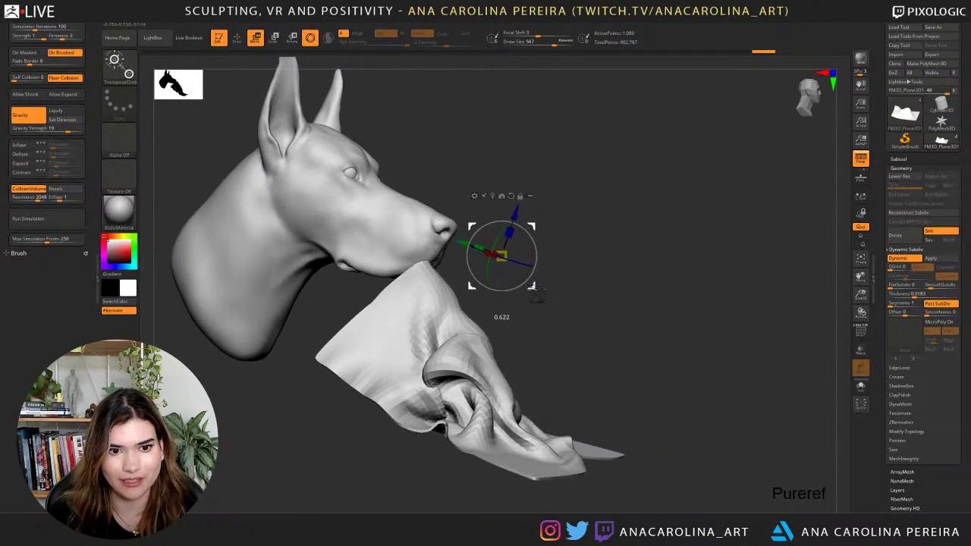
Pull the twisted cloth back from below the muzzle to beneath the dog's jaw and neck with the TransposeCloth gizmo.
{"action": "left_click_drag", "start_coordinate": [642, 297], "coordinate": [670, 306]}
{"action": "left_click_drag", "start_coordinate": [556, 283], "coordinate": [546, 280]}
{"action": "left_click_drag", "start_coordinate": [609, 303], "coordinate": [607, 278]}
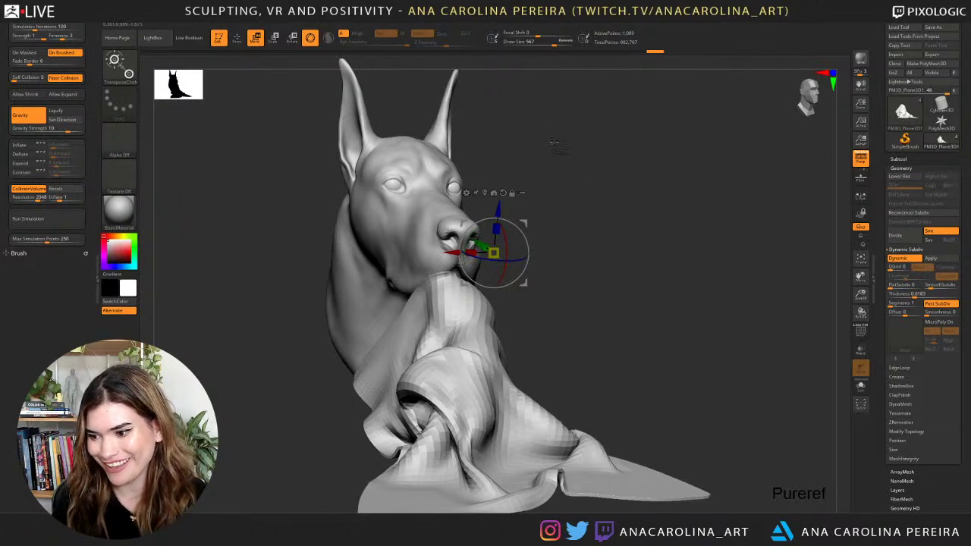
{"action": "left_click_drag", "start_coordinate": [560, 217], "coordinate": [616, 258]}
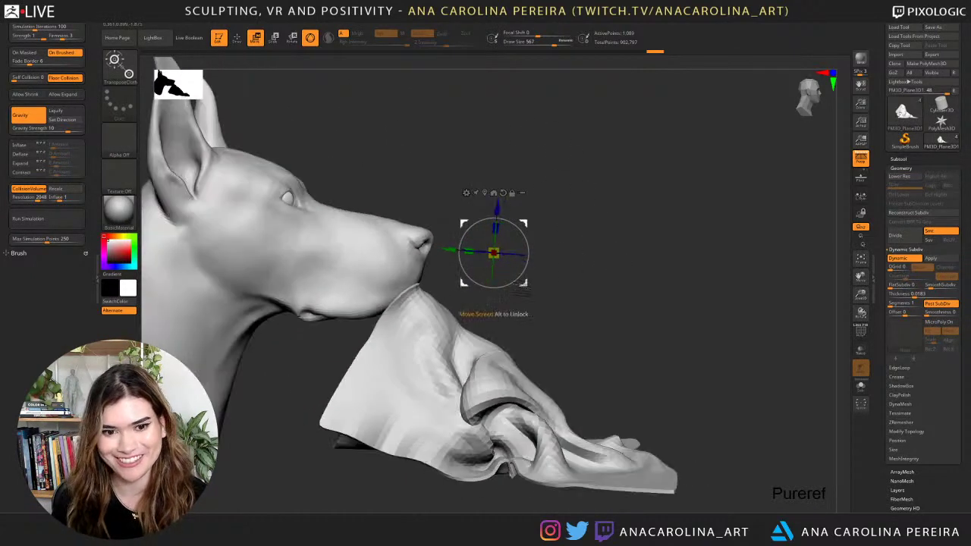
{"action": "left_click_drag", "start_coordinate": [526, 284], "coordinate": [421, 317]}
{"action": "left_click_drag", "start_coordinate": [356, 309], "coordinate": [290, 296]}
{"action": "left_click_drag", "start_coordinate": [630, 354], "coordinate": [486, 360]}
{"action": "mouse_move", "coordinate": [535, 358]}
{"action": "left_mouse_down", "text": "alt"}
{"action": "mouse_move", "coordinate": [622, 356]}
{"action": "mouse_move", "coordinate": [458, 328]}
{"action": "mouse_move", "coordinate": [532, 312]}
{"action": "mouse_move", "coordinate": [551, 329]}
{"action": "mouse_move", "coordinate": [683, 353]}
{"action": "mouse_move", "coordinate": [667, 325]}
{"action": "left_mouse_up", "text": "alt"}
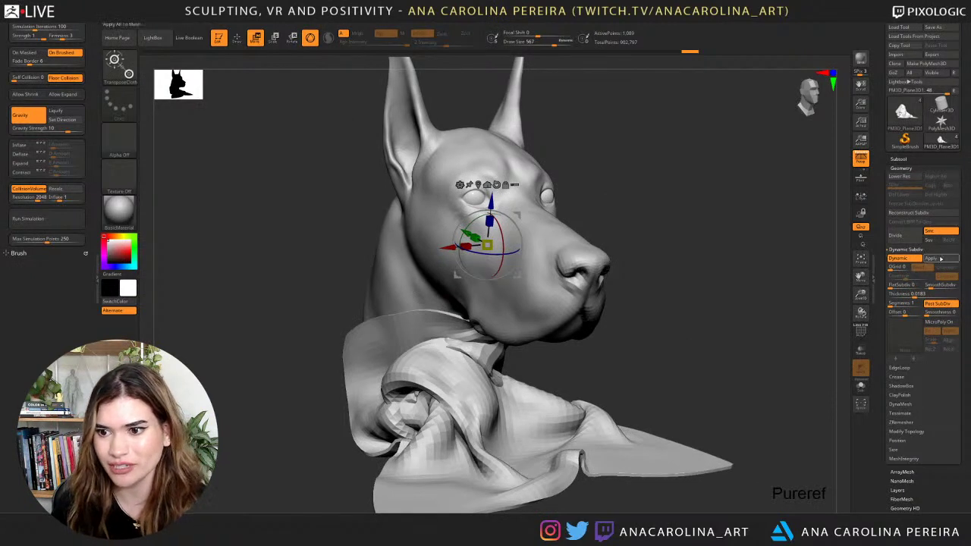
Try smooth subdivision on the cloth in Dynamic Subdiv and revert it to the faceted preview.
{"action": "left_click", "coordinate": [935, 287]}
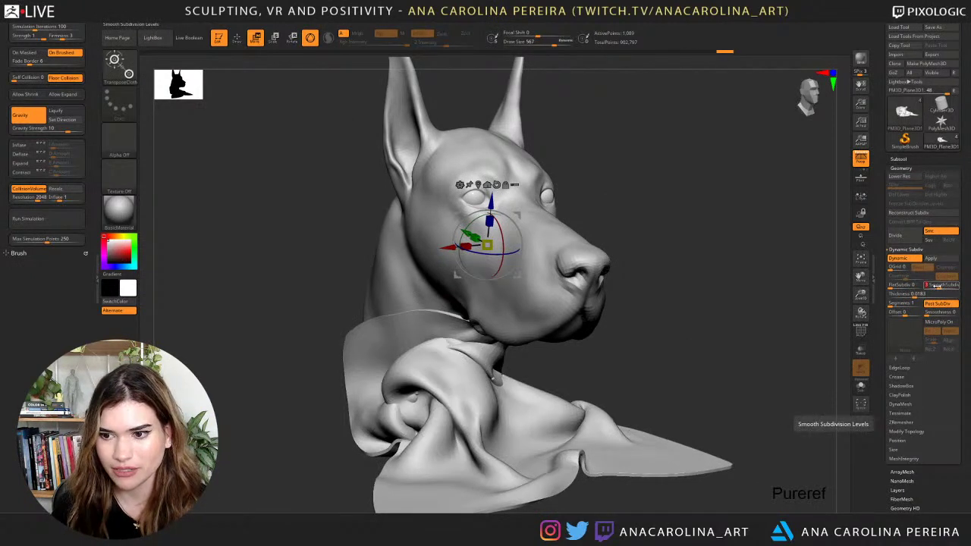
{"action": "left_click", "coordinate": [933, 287]}
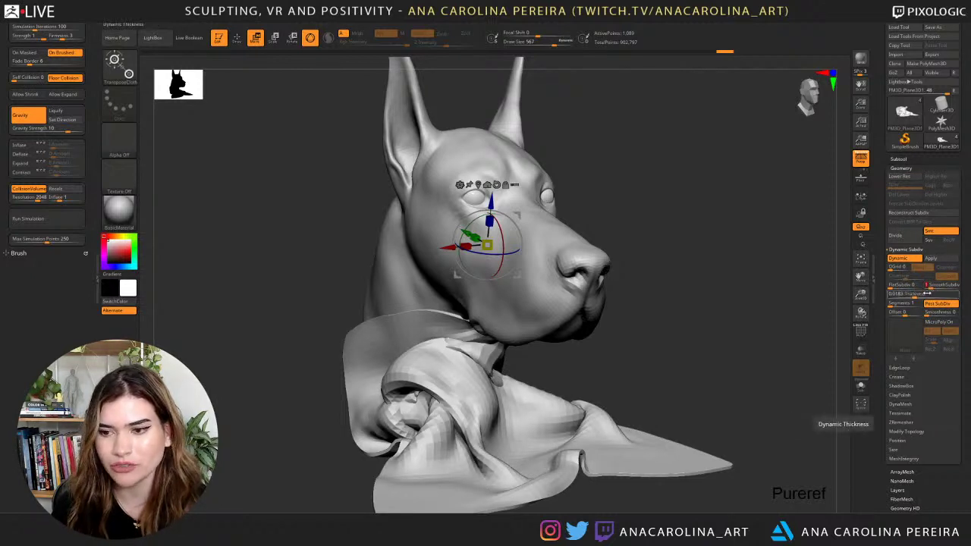
{"action": "left_click_drag", "start_coordinate": [728, 360], "coordinate": [737, 364]}
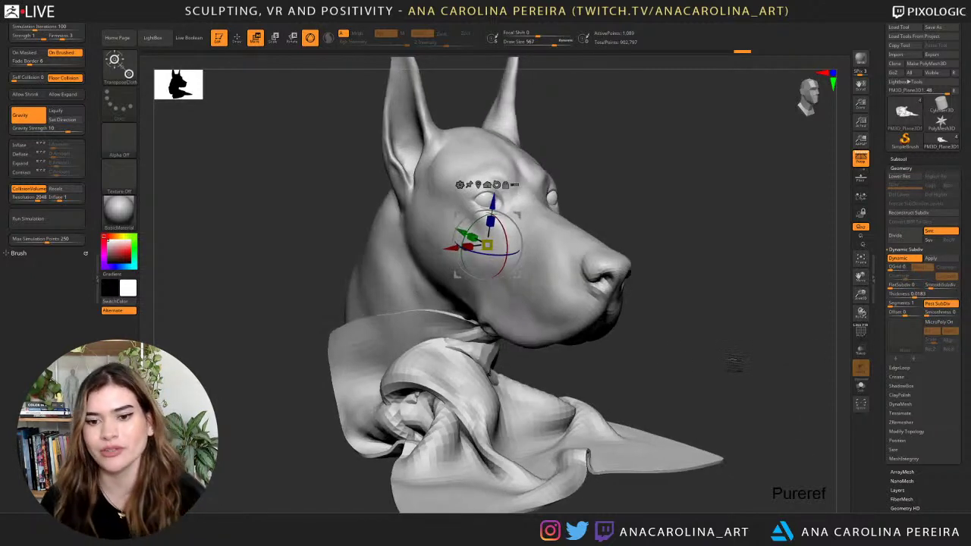
{"action": "left_click_drag", "start_coordinate": [664, 351], "coordinate": [643, 299], "text": "alt"}
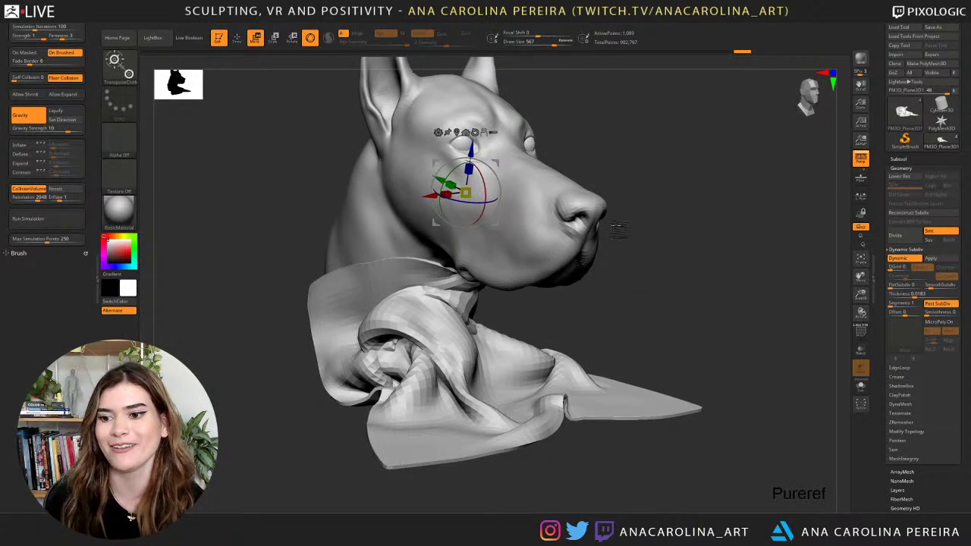
Turn on MicroPoly for the cloth's Dynamic Subdiv and apply the Weave01 pattern.
{"action": "left_click_drag", "start_coordinate": [883, 260], "coordinate": [879, 207]}
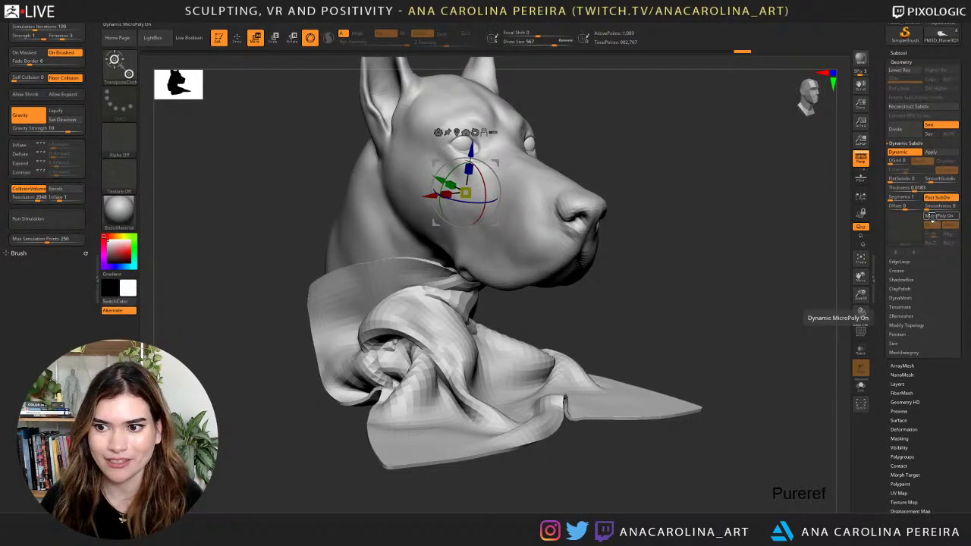
{"action": "left_click", "coordinate": [933, 217]}
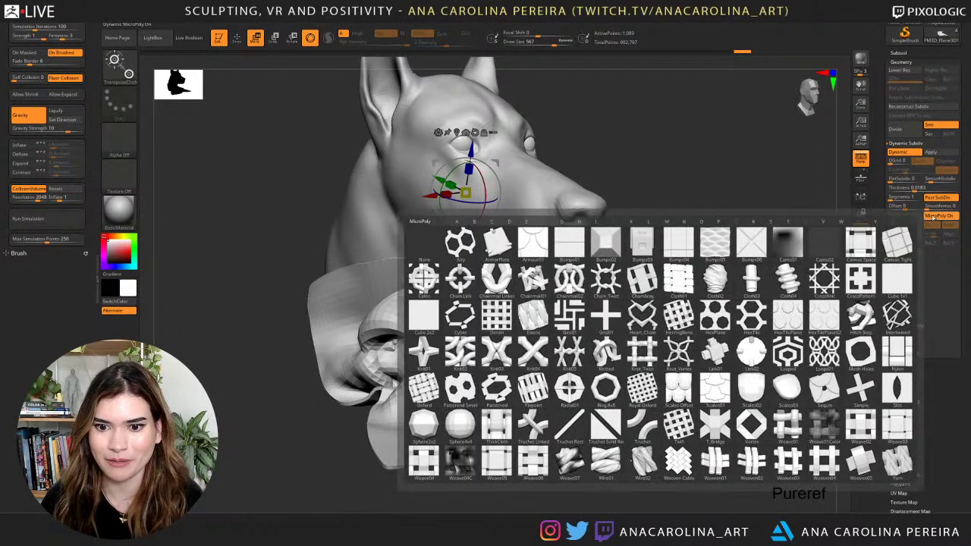
{"action": "left_click", "coordinate": [793, 423]}
{"action": "left_click_drag", "start_coordinate": [793, 422], "coordinate": [839, 408]}
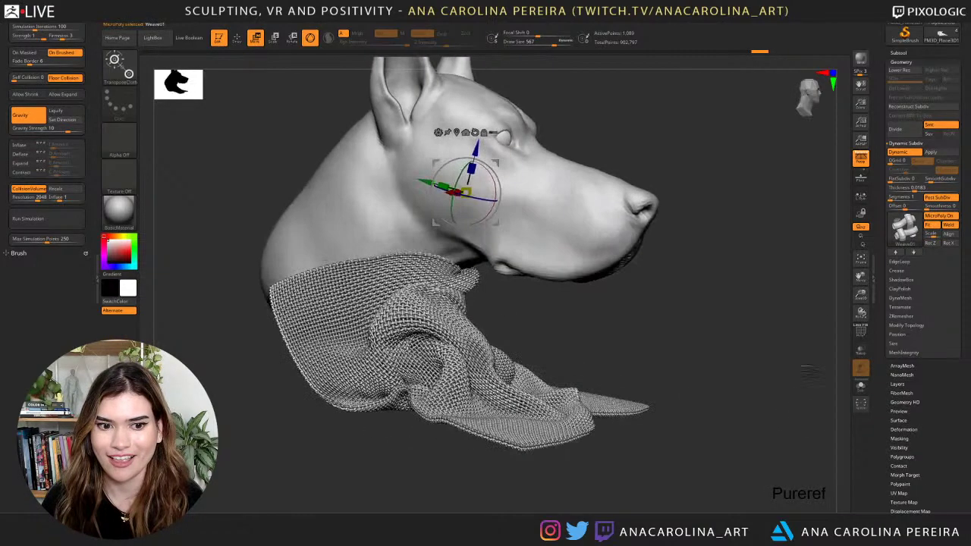
{"action": "mouse_move", "coordinate": [905, 231]}
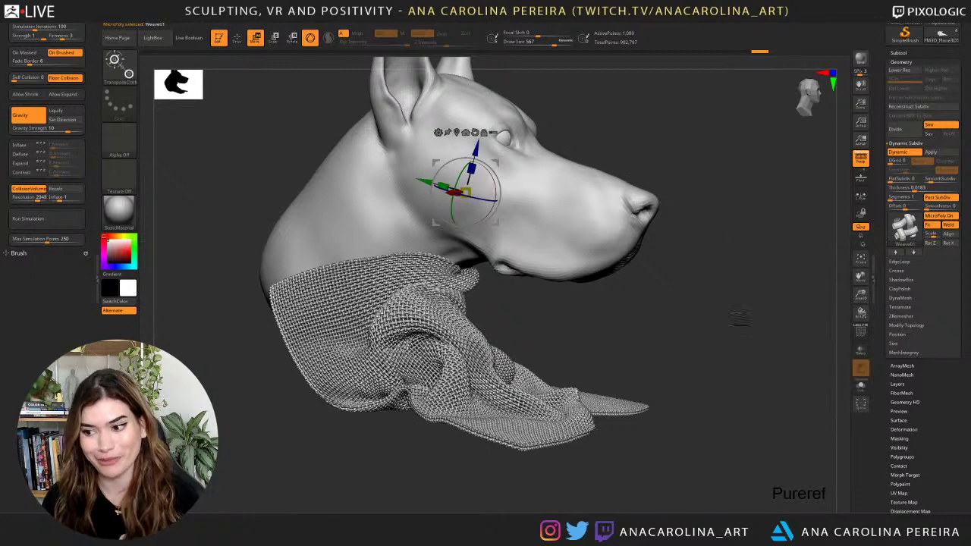
{"action": "left_click_drag", "start_coordinate": [657, 380], "coordinate": [673, 372]}
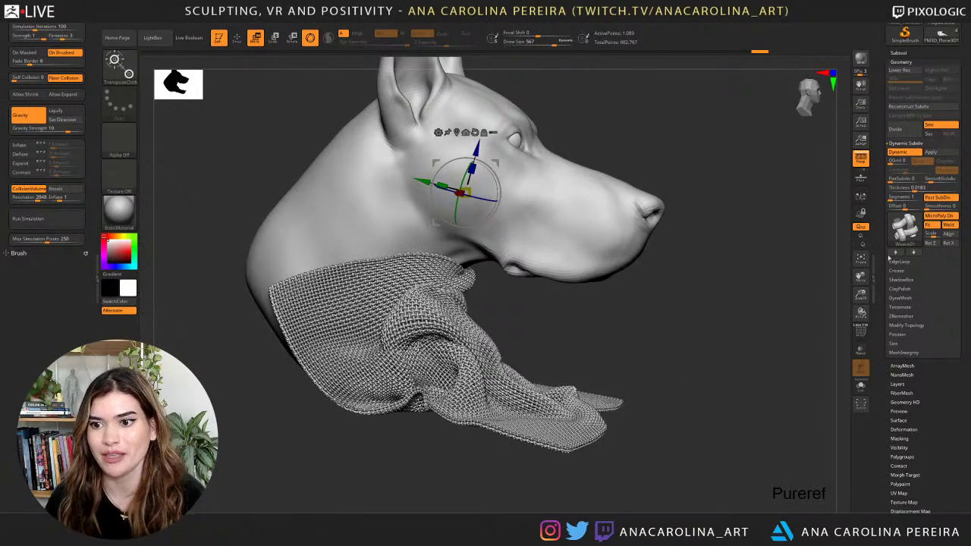
{"action": "left_click", "coordinate": [903, 232]}
{"action": "mouse_move", "coordinate": [784, 395]}
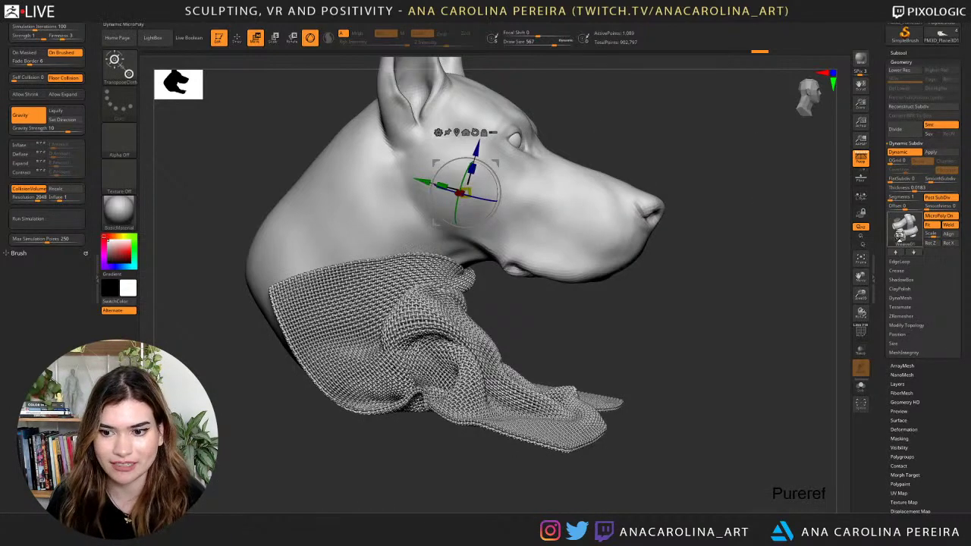
{"action": "left_click", "coordinate": [903, 232]}
{"action": "left_click", "coordinate": [643, 318]}
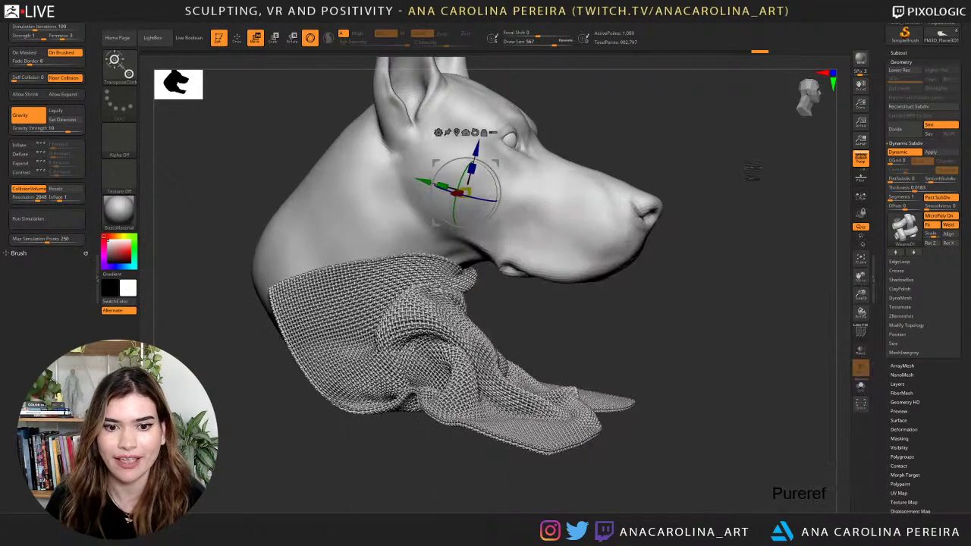
Move the woven cloth slightly forward under the dog's muzzle with the TransposeCloth gizmo.
{"action": "left_click_drag", "start_coordinate": [752, 171], "coordinate": [755, 402]}
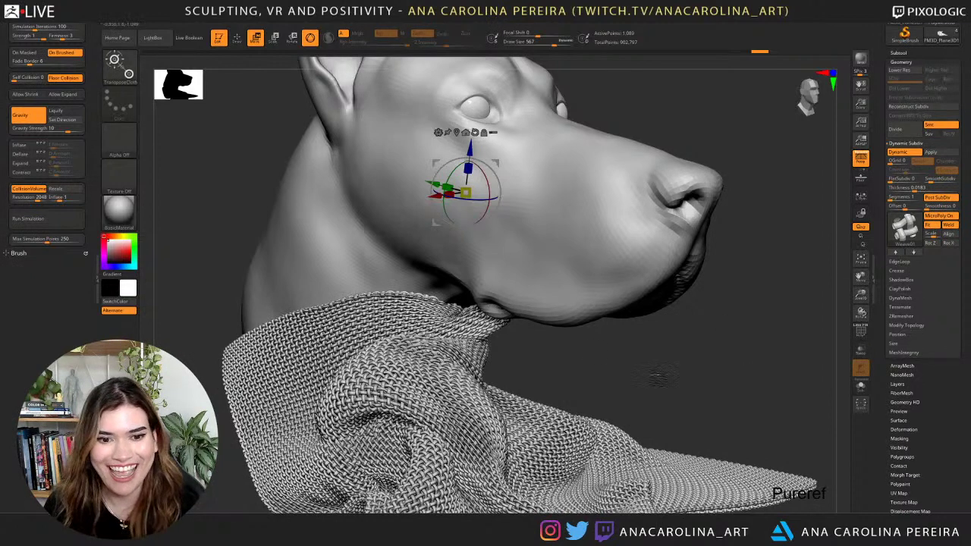
{"action": "left_click_drag", "start_coordinate": [662, 373], "coordinate": [642, 334]}
{"action": "mouse_move", "coordinate": [465, 193]}
{"action": "left_mouse_down"}
{"action": "mouse_move", "coordinate": [454, 176]}
{"action": "mouse_move", "coordinate": [516, 216]}
{"action": "mouse_move", "coordinate": [523, 203]}
{"action": "left_mouse_up"}
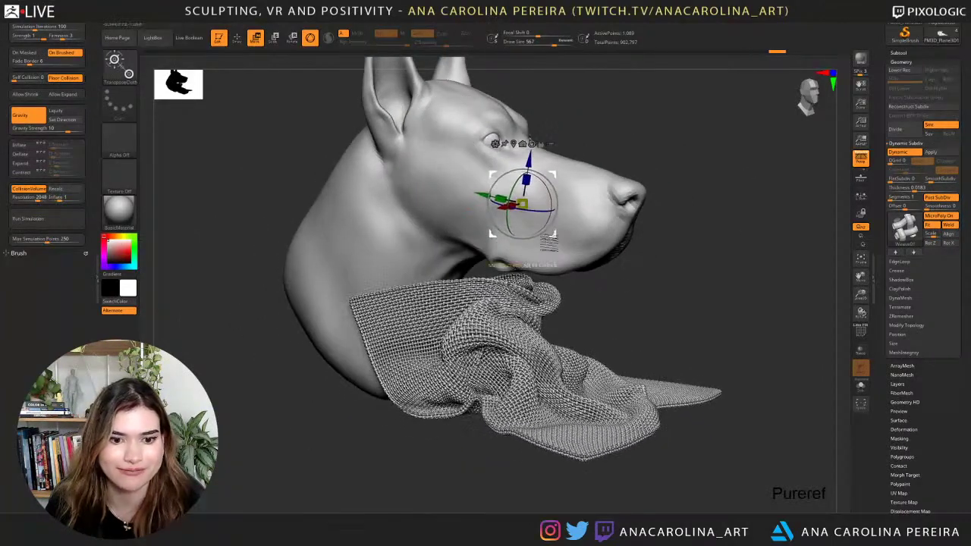
Choose the ClothSlide brush, try sliding the woven cloth forward below the muzzle, and undo the stroke.
{"action": "key", "text": "b"}
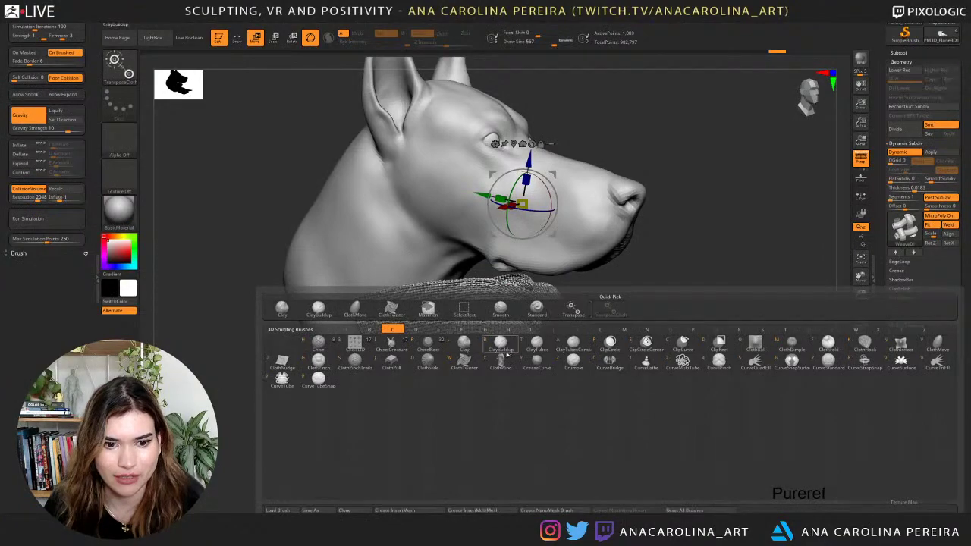
{"action": "left_click", "coordinate": [428, 360]}
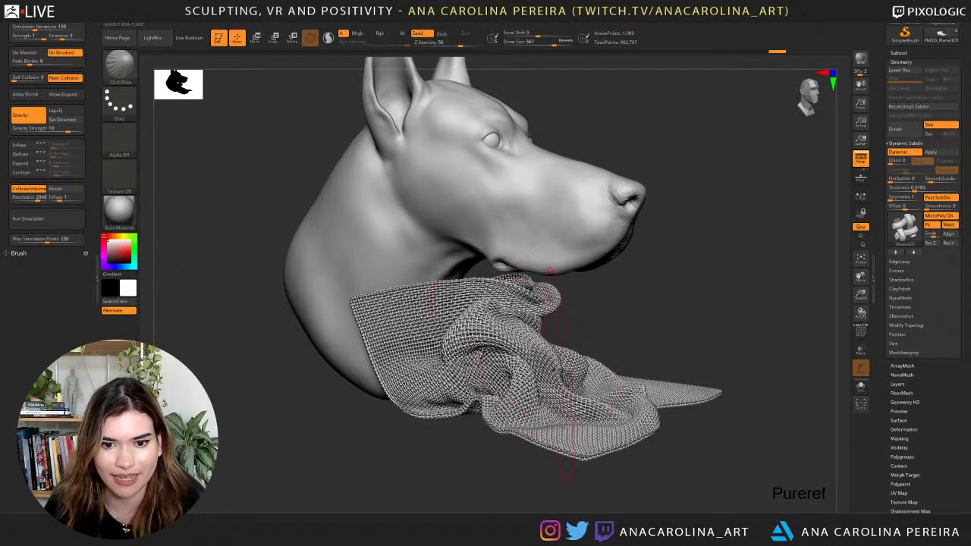
{"action": "left_click_drag", "start_coordinate": [566, 374], "coordinate": [680, 324]}
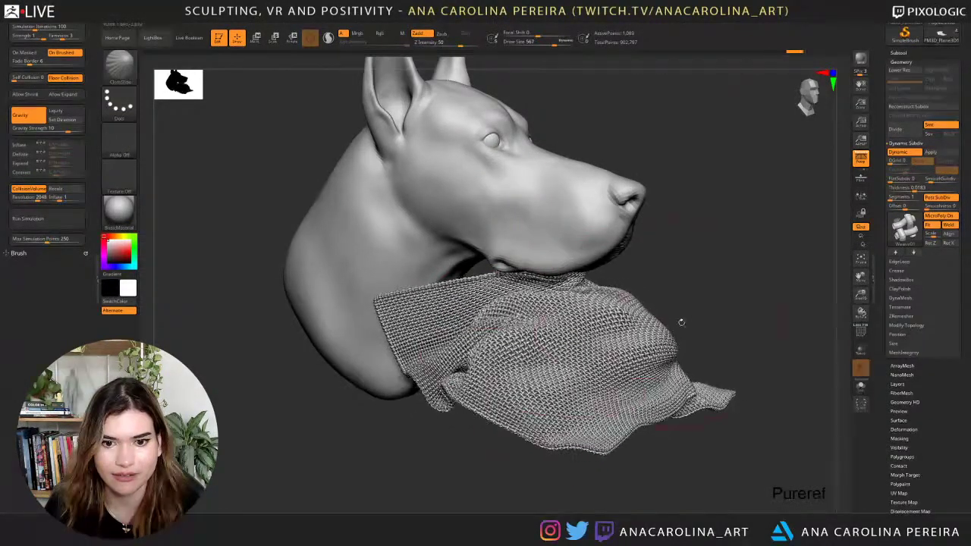
{"action": "mouse_move", "coordinate": [820, 323]}
{"action": "left_mouse_down"}
{"action": "mouse_move", "coordinate": [757, 317]}
{"action": "mouse_move", "coordinate": [613, 379]}
{"action": "mouse_move", "coordinate": [560, 366]}
{"action": "mouse_move", "coordinate": [586, 374]}
{"action": "mouse_move", "coordinate": [621, 409]}
{"action": "left_mouse_up"}
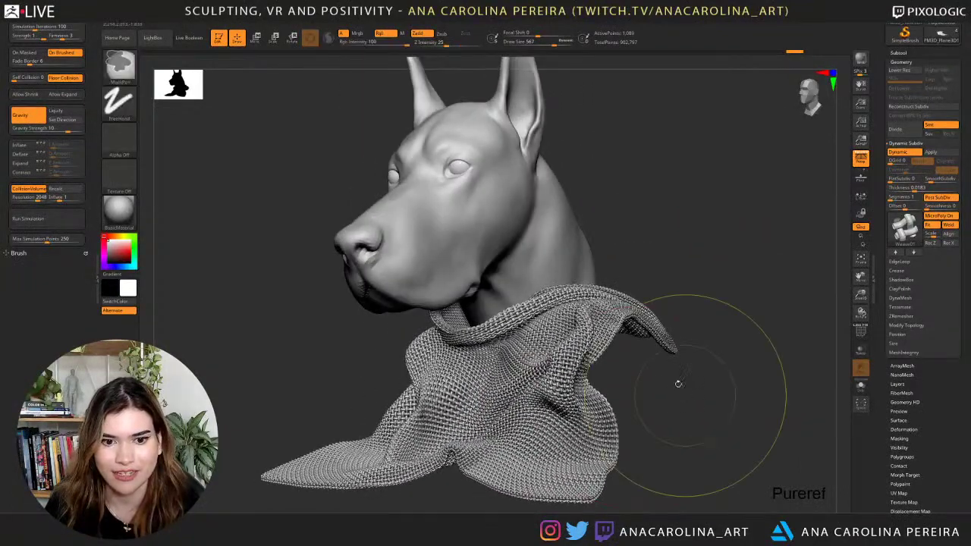
{"action": "key", "text": "ctrl+z"}
Set the ClothSlide brush's draw size to 379.
{"action": "key", "text": "space"}
{"action": "left_click_drag", "start_coordinate": [673, 383], "coordinate": [664, 383]}
{"action": "mouse_move", "coordinate": [619, 343]}
{"action": "left_mouse_down"}
{"action": "mouse_move", "coordinate": [626, 387]}
{"action": "mouse_move", "coordinate": [601, 438]}
{"action": "mouse_move", "coordinate": [666, 449]}
{"action": "mouse_move", "coordinate": [686, 429]}
{"action": "mouse_move", "coordinate": [697, 372]}
{"action": "mouse_move", "coordinate": [759, 366]}
{"action": "left_mouse_up"}
Try the Bumps05 and Scales Offset MicroPoly patterns on the cloth.
{"action": "left_click", "coordinate": [905, 228]}
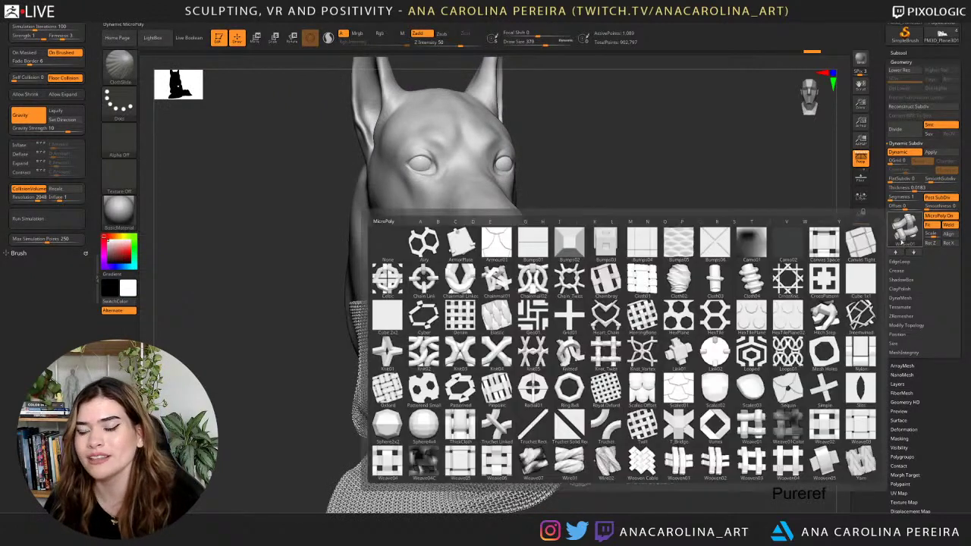
{"action": "left_click", "coordinate": [904, 227]}
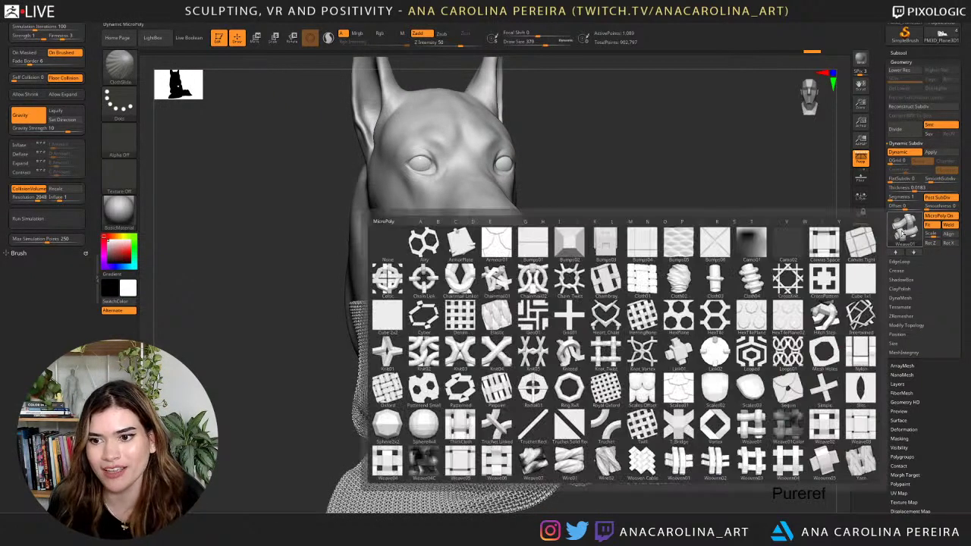
{"action": "left_click", "coordinate": [715, 243]}
{"action": "left_click_drag", "start_coordinate": [700, 297], "coordinate": [773, 284]}
{"action": "left_click", "coordinate": [905, 228]}
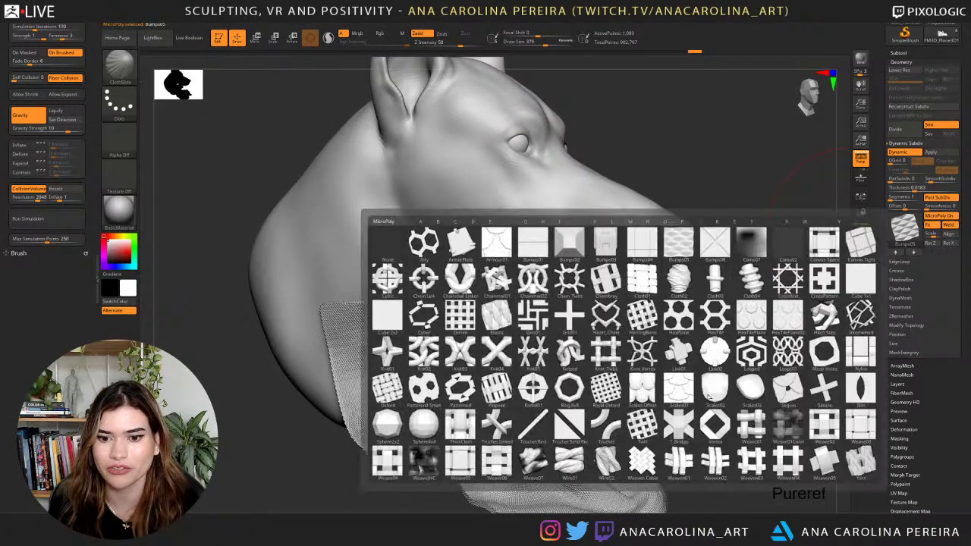
{"action": "left_click", "coordinate": [647, 386]}
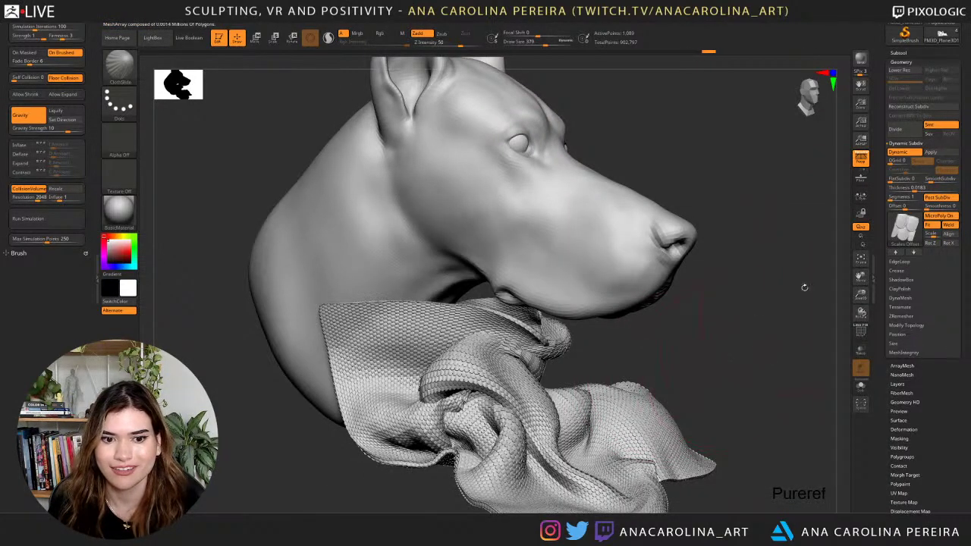
Try the Link01 and Chainmail Linked MicroPoly patterns on the cloth and view the chainmail from several angles.
{"action": "left_click", "coordinate": [905, 228]}
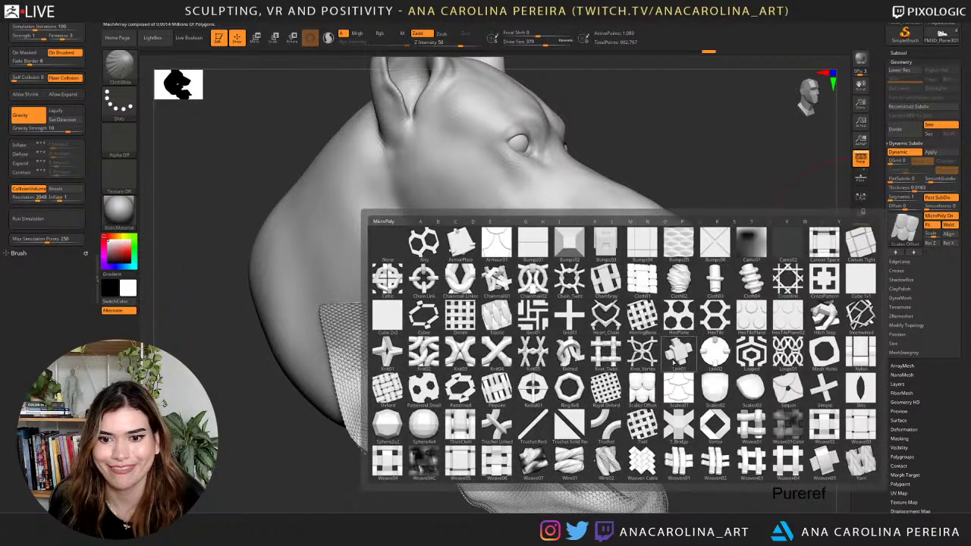
{"action": "left_click", "coordinate": [674, 363]}
{"action": "left_click", "coordinate": [905, 228]}
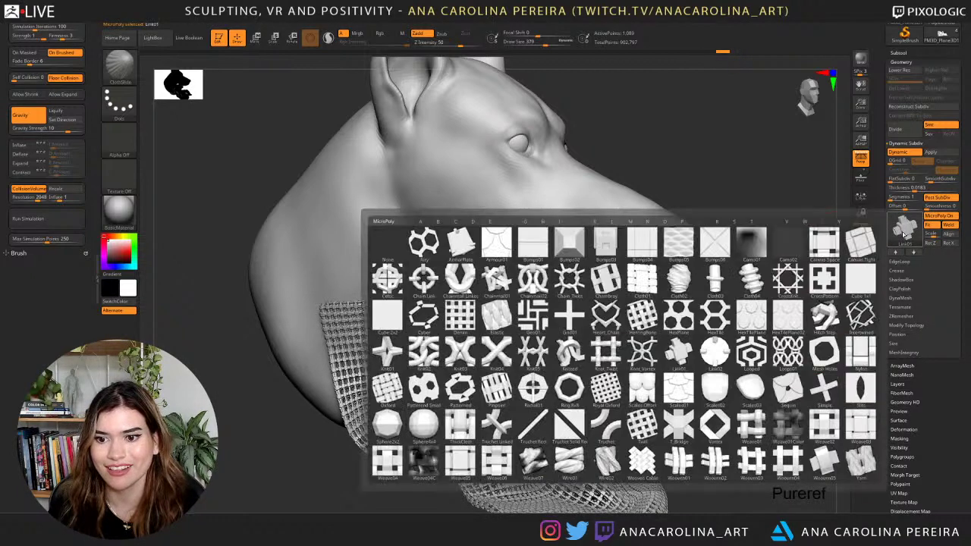
{"action": "left_click", "coordinate": [467, 297]}
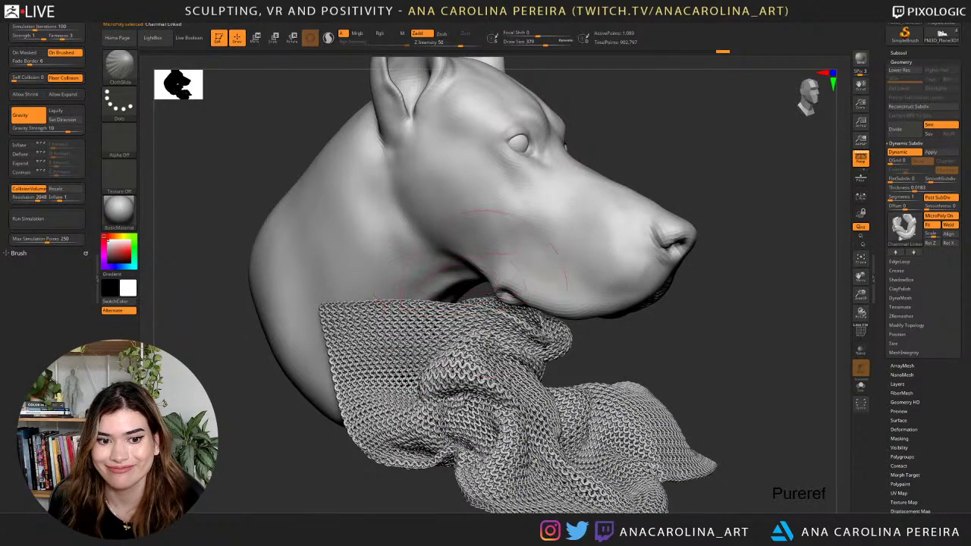
{"action": "left_click_drag", "start_coordinate": [713, 348], "coordinate": [747, 355]}
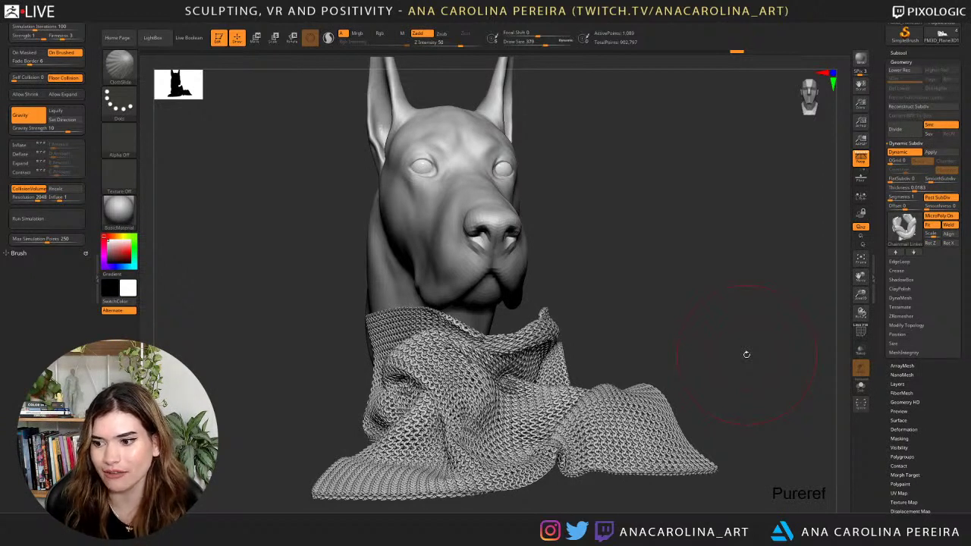
{"action": "left_click_drag", "start_coordinate": [740, 368], "coordinate": [759, 390]}
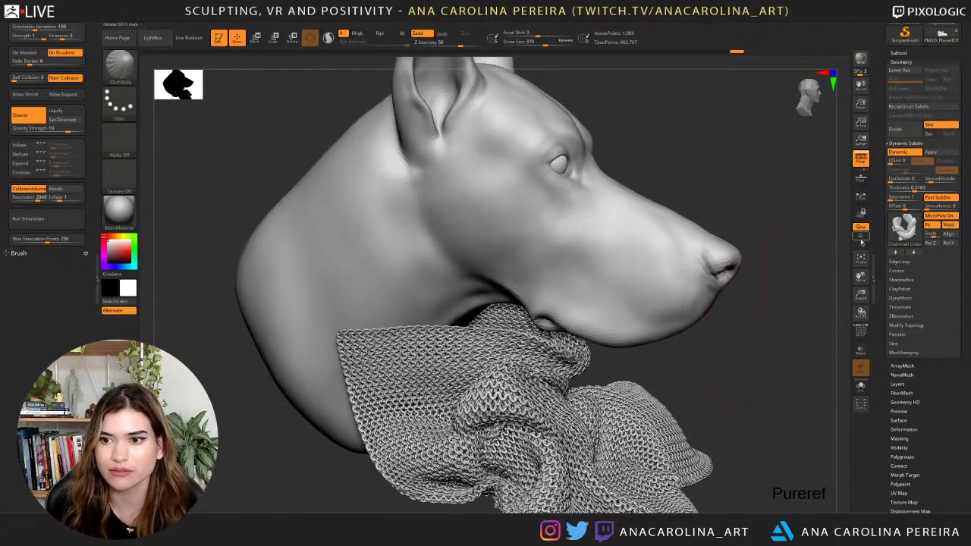
Try the HexTilePlane MicroPoly pattern on the cloth and inspect its tiles up close along the folds.
{"action": "left_click", "coordinate": [901, 240]}
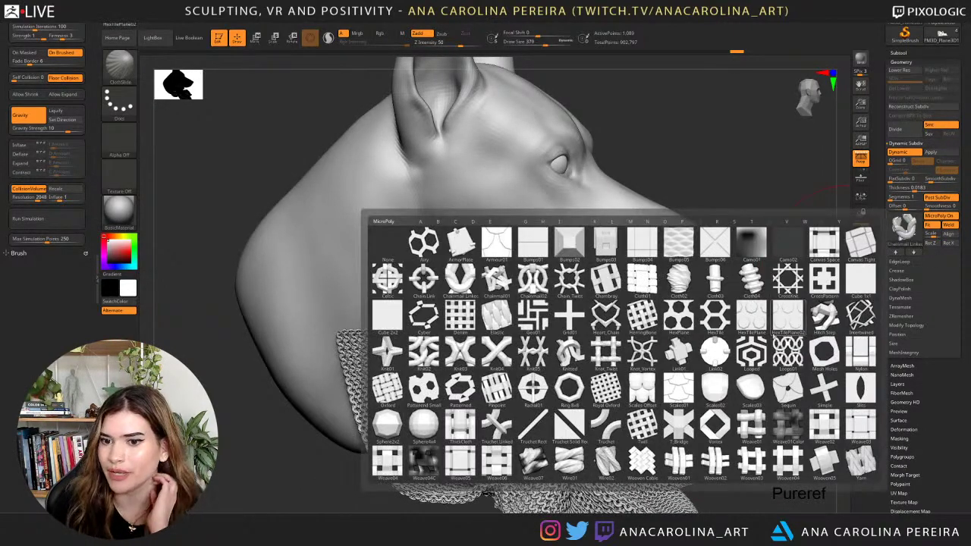
{"action": "left_click", "coordinate": [770, 320]}
{"action": "left_click_drag", "start_coordinate": [736, 383], "coordinate": [842, 429]}
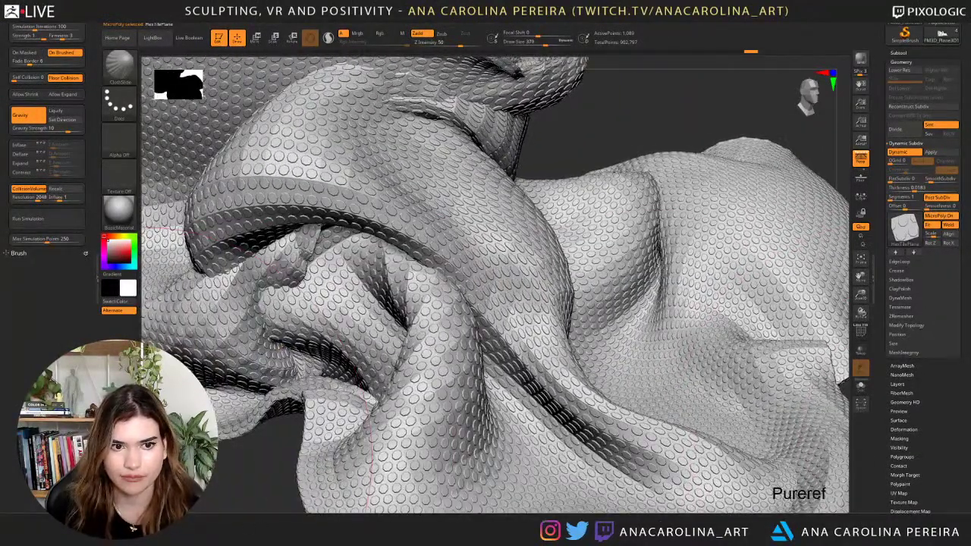
{"action": "left_click_drag", "start_coordinate": [247, 485], "coordinate": [752, 392], "text": "alt"}
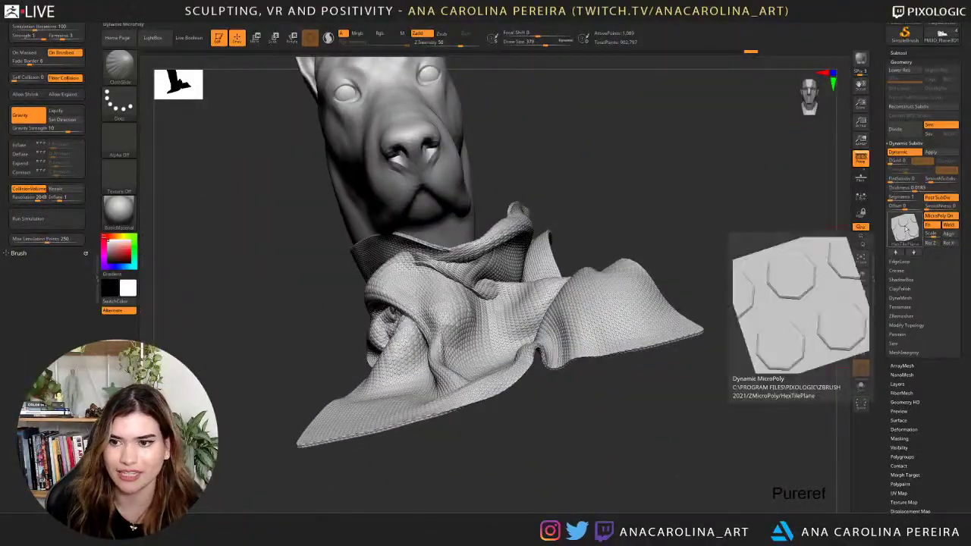
Try the Ring 8x8 MicroPoly pattern on the cloth and replace it with Camo01.
{"action": "left_click", "coordinate": [905, 230]}
{"action": "left_click", "coordinate": [571, 385]}
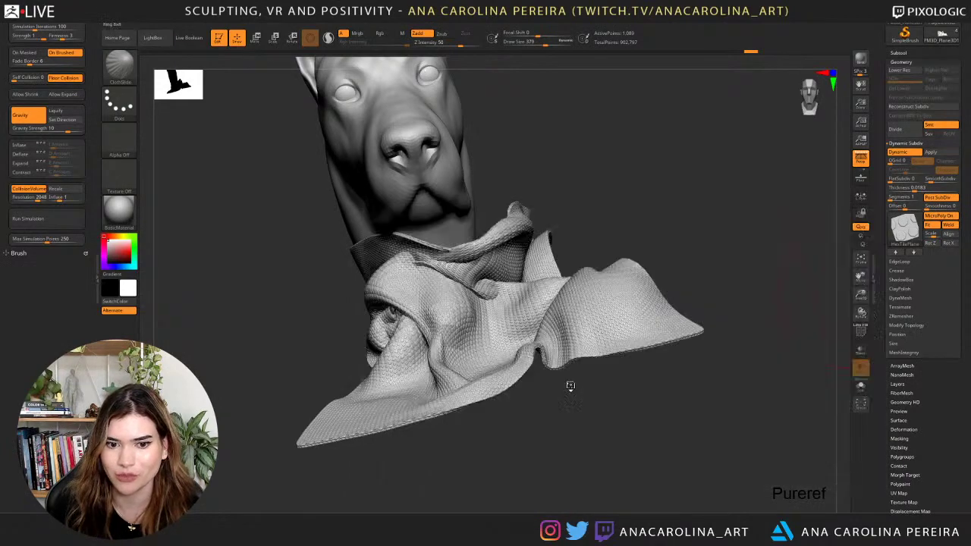
{"action": "left_click_drag", "start_coordinate": [538, 431], "coordinate": [762, 258]}
{"action": "left_click", "coordinate": [905, 234]}
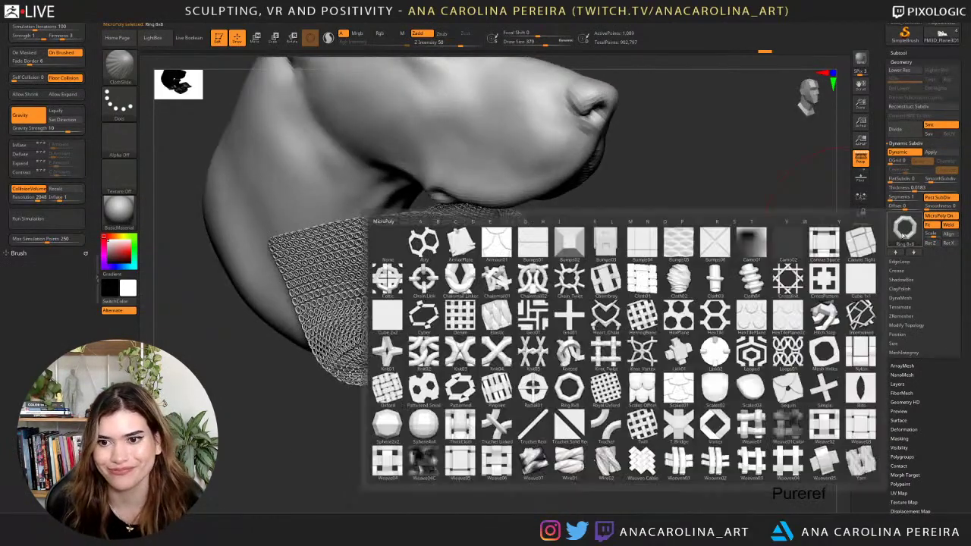
{"action": "left_click", "coordinate": [742, 246]}
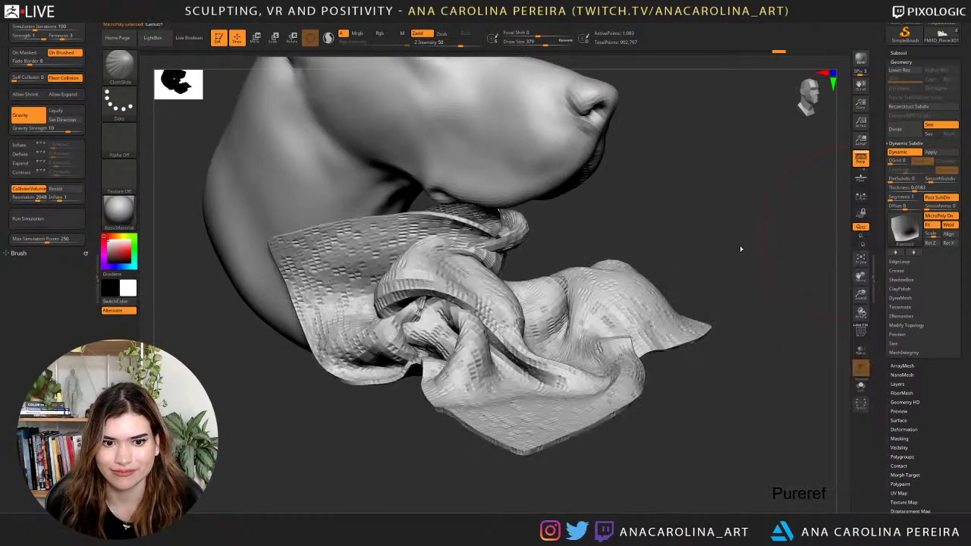
Try the Scales02 and Vortex MicroPoly patterns on the draped cloth.
{"action": "left_click", "coordinate": [905, 229]}
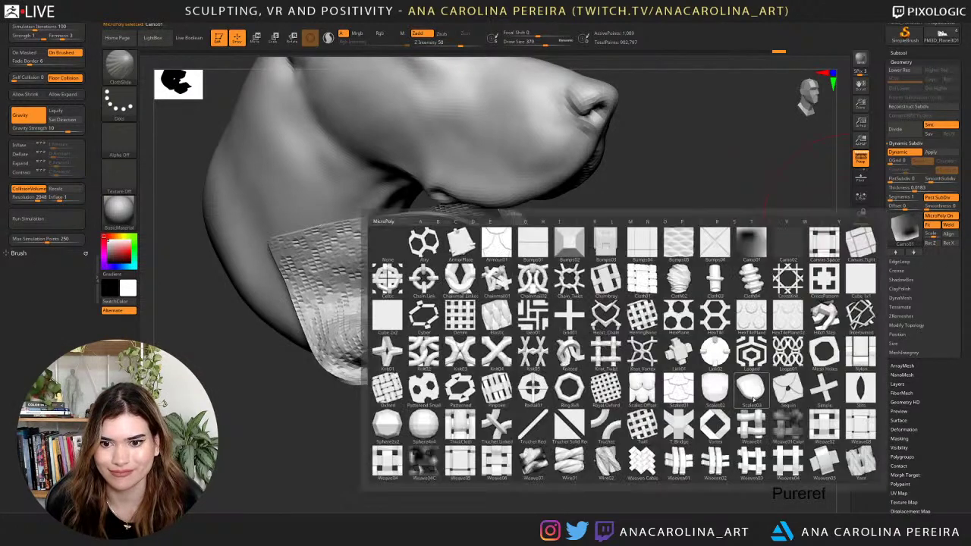
{"action": "left_click", "coordinate": [715, 389]}
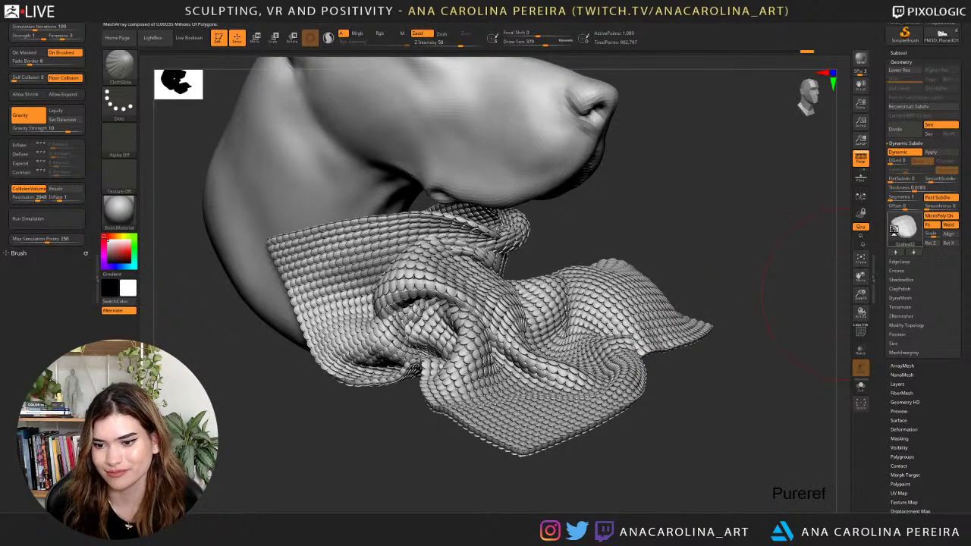
{"action": "left_click", "coordinate": [904, 227]}
{"action": "left_click", "coordinate": [706, 419]}
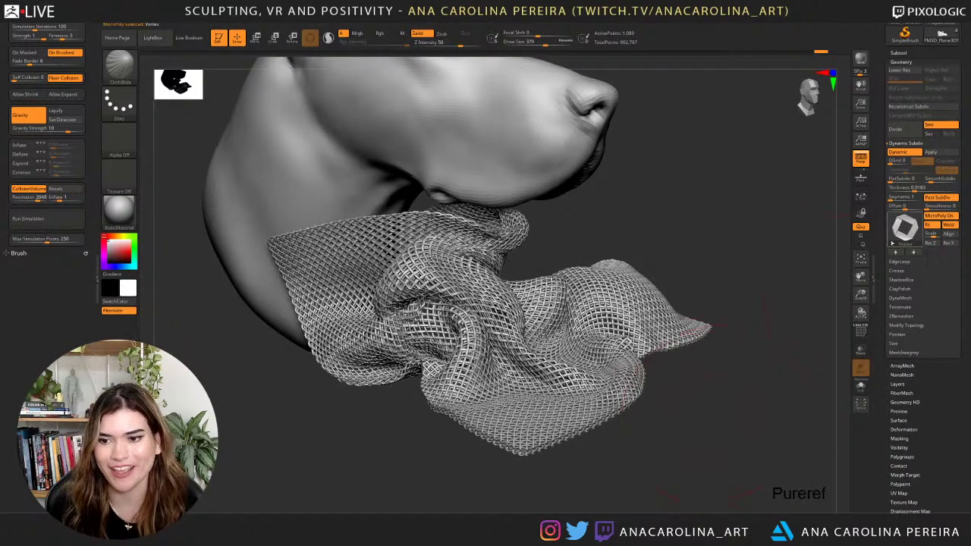
Apply the Wire01 MicroPoly pattern to the cloth and slide its front corner with the ClothSlide brush.
{"action": "left_click", "coordinate": [904, 228]}
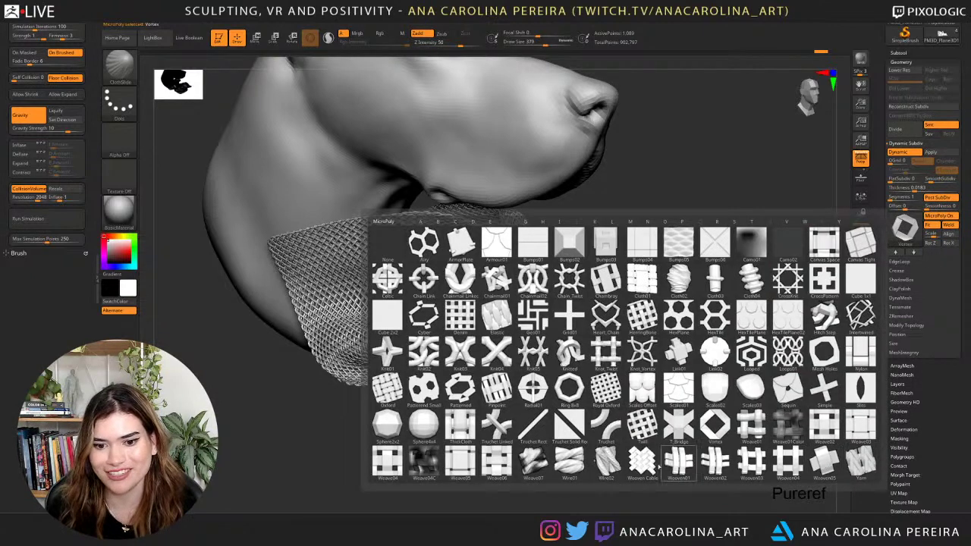
{"action": "left_click", "coordinate": [570, 460]}
{"action": "mouse_move", "coordinate": [694, 460]}
{"action": "left_mouse_down"}
{"action": "mouse_move", "coordinate": [714, 445]}
{"action": "mouse_move", "coordinate": [699, 459]}
{"action": "left_mouse_up"}
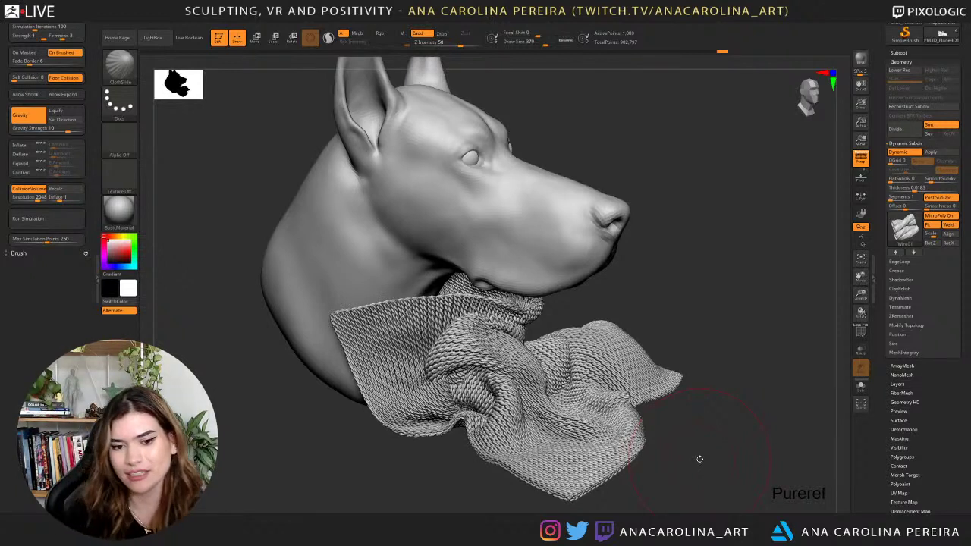
{"action": "mouse_move", "coordinate": [592, 439]}
{"action": "left_mouse_down"}
{"action": "mouse_move", "coordinate": [585, 428]}
{"action": "mouse_move", "coordinate": [581, 482]}
{"action": "mouse_move", "coordinate": [560, 476]}
{"action": "mouse_move", "coordinate": [558, 464]}
{"action": "left_mouse_up"}
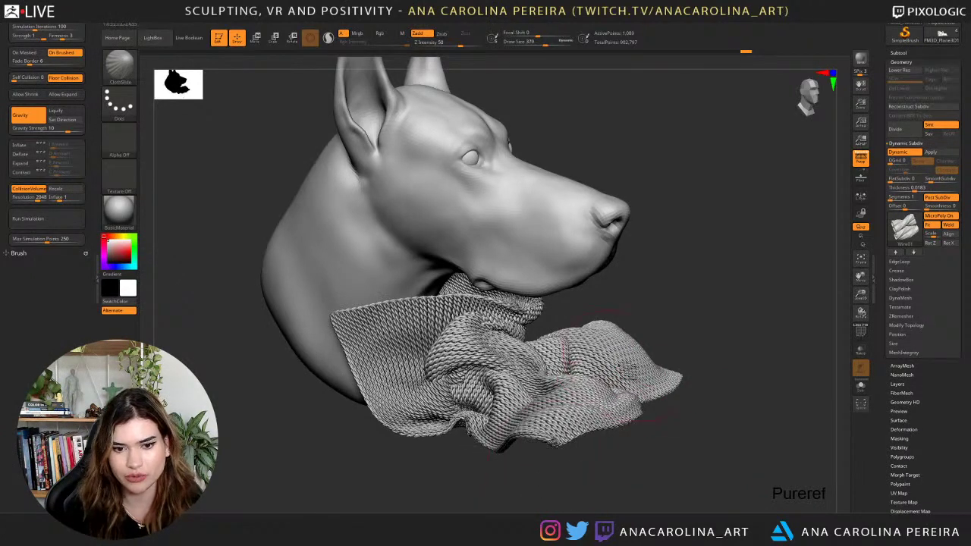
Test the ClothInflate brush on the patterned cloth and undo its strokes.
{"action": "key", "text": "b"}
{"action": "key", "text": "c"}
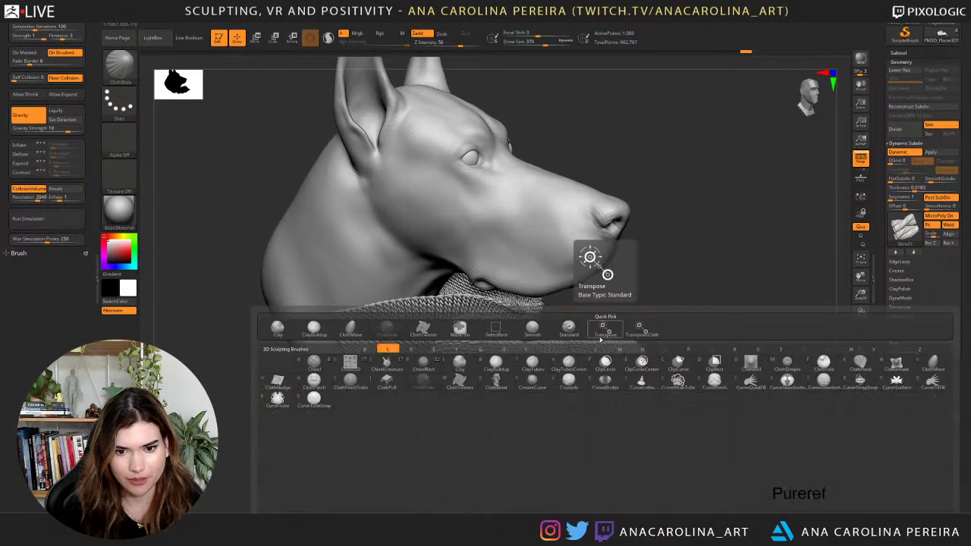
{"action": "left_click", "coordinate": [900, 368]}
{"action": "left_click_drag", "start_coordinate": [619, 389], "coordinate": [664, 374]}
{"action": "key", "text": "ctrl+z"}
{"action": "mouse_move", "coordinate": [731, 380]}
{"action": "left_mouse_down"}
{"action": "mouse_move", "coordinate": [715, 403]}
{"action": "mouse_move", "coordinate": [653, 422]}
{"action": "left_mouse_up"}
{"action": "left_click_drag", "start_coordinate": [689, 352], "coordinate": [733, 377]}
{"action": "key", "text": "ctrl+z"}
{"action": "mouse_move", "coordinate": [739, 418]}
{"action": "left_mouse_down"}
{"action": "mouse_move", "coordinate": [782, 392]}
{"action": "mouse_move", "coordinate": [705, 404]}
{"action": "mouse_move", "coordinate": [740, 372]}
{"action": "left_mouse_up"}
Turn off MicroPoly on the cloth and run the simulation with Expand on and Gravity off.
{"action": "left_click", "coordinate": [940, 215]}
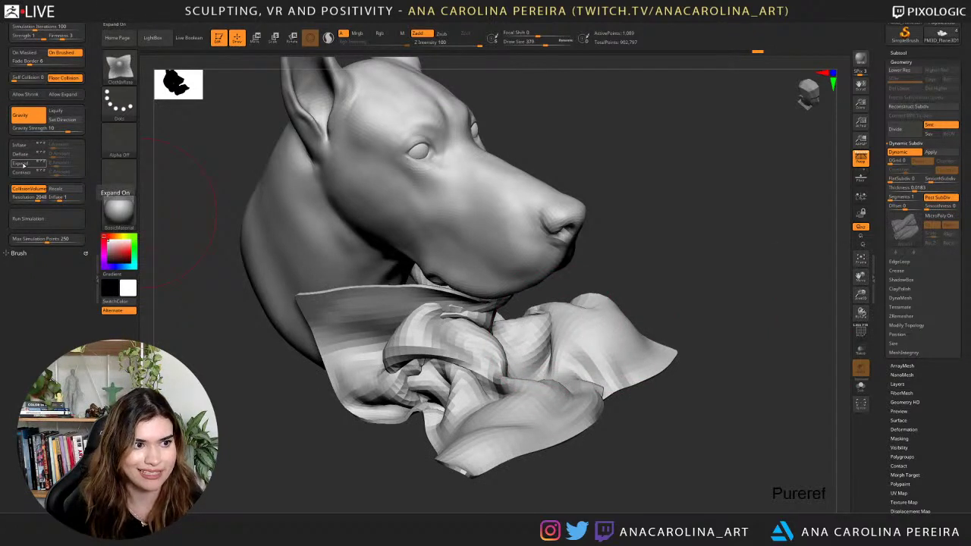
{"action": "left_click", "coordinate": [23, 163]}
{"action": "left_click", "coordinate": [20, 114]}
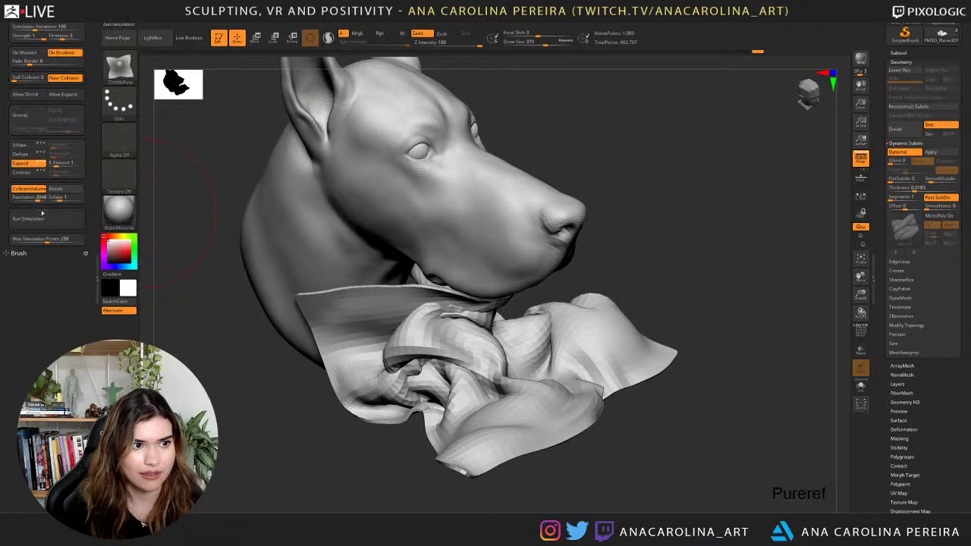
{"action": "left_click", "coordinate": [38, 218]}
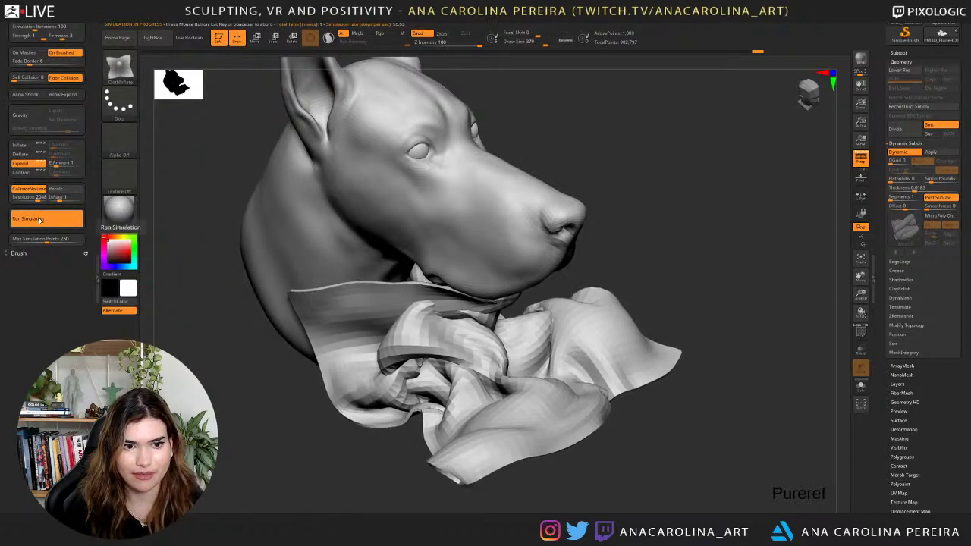
Turn Gravity back on and try the cloth simulation with Expand still active.
{"action": "left_click", "coordinate": [19, 115]}
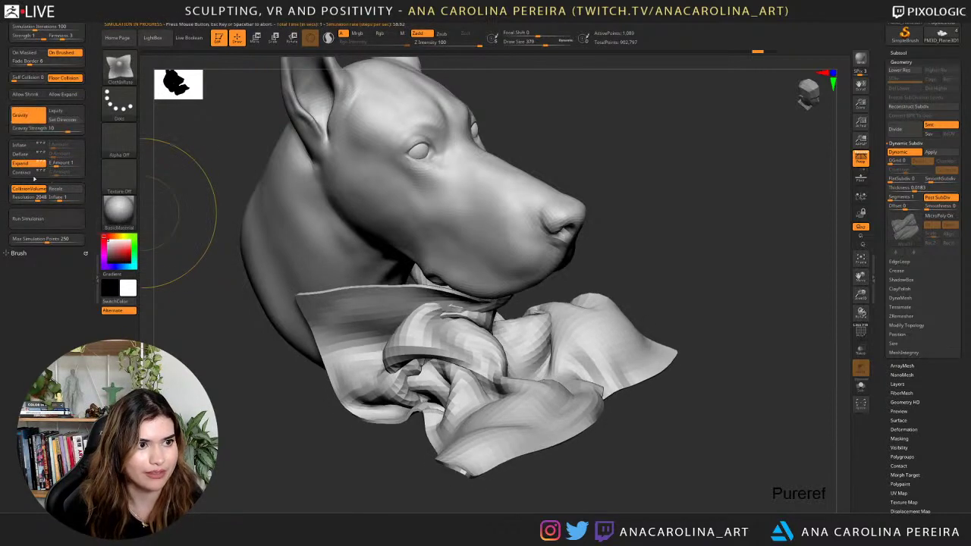
{"action": "left_click", "coordinate": [33, 219]}
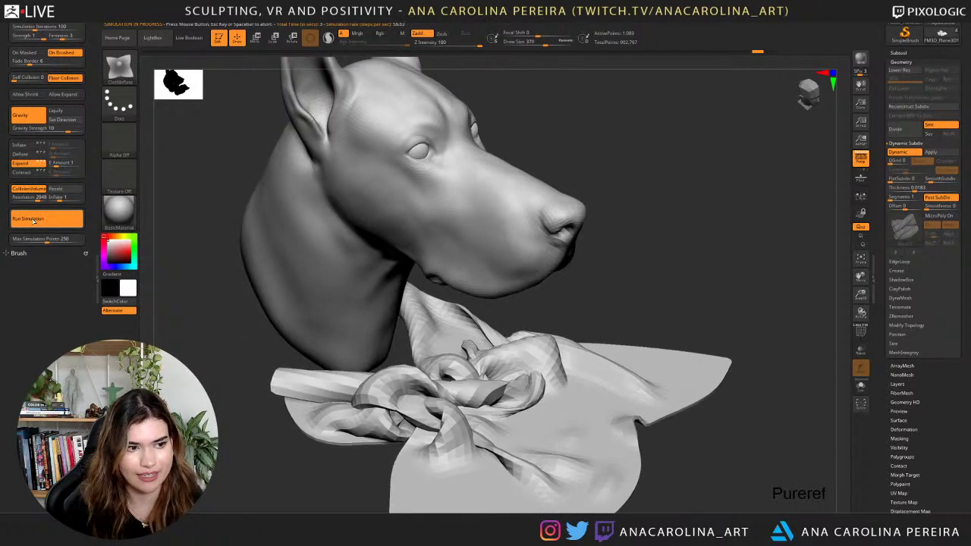
{"action": "left_click", "coordinate": [33, 221]}
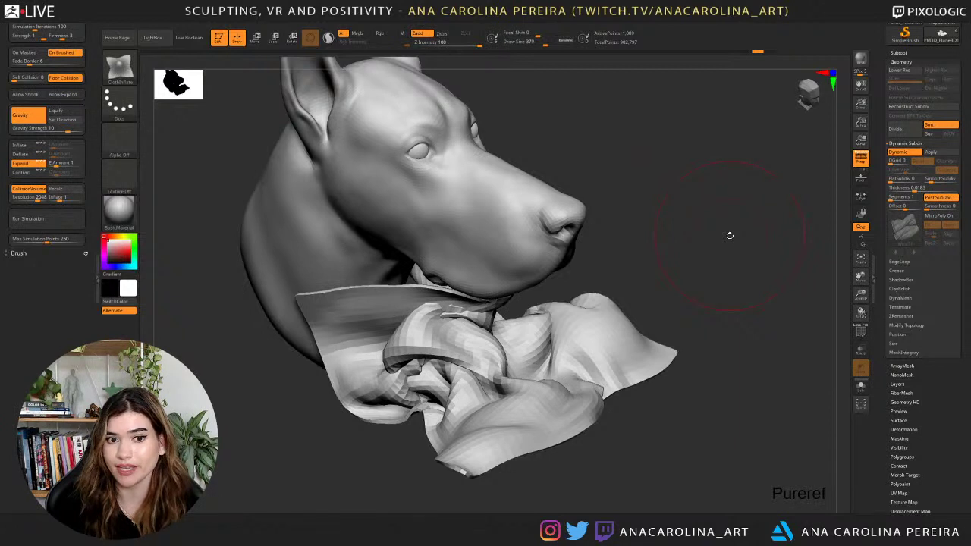
Duplicate the Great Dane head subtool and set the copy to subdivision level 1.
{"action": "left_click", "coordinate": [500, 221], "text": "alt"}
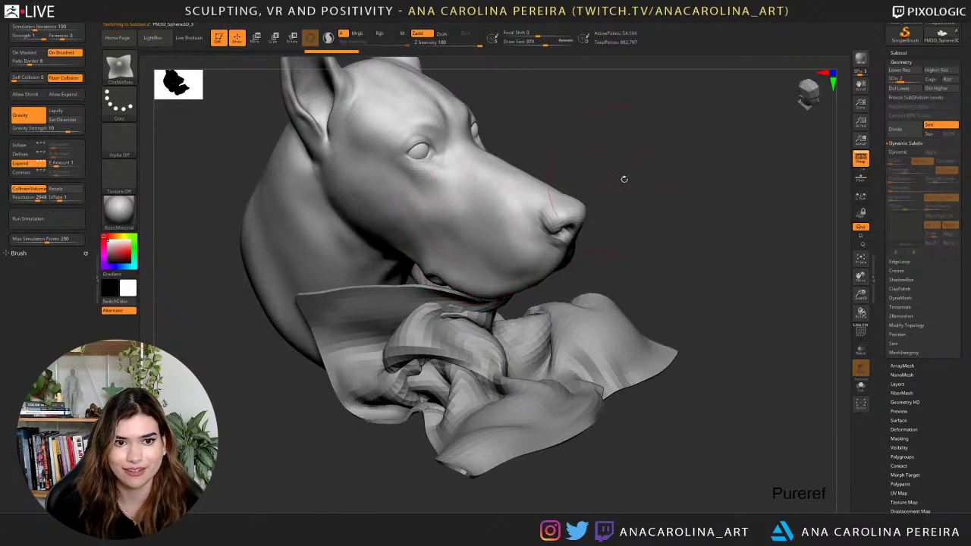
{"action": "left_click_drag", "start_coordinate": [625, 177], "coordinate": [700, 153]}
{"action": "left_click", "coordinate": [912, 54]}
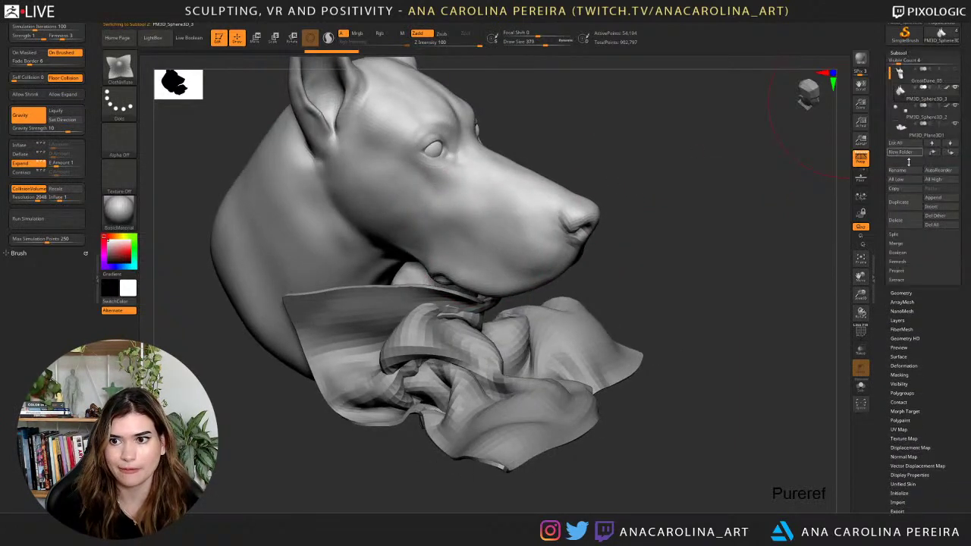
{"action": "left_click", "coordinate": [901, 293]}
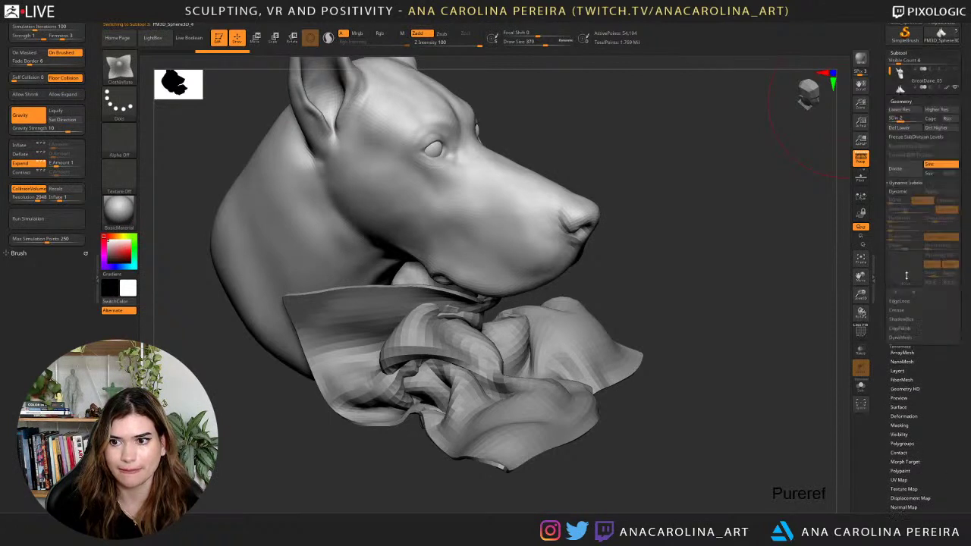
{"action": "left_click", "coordinate": [893, 80]}
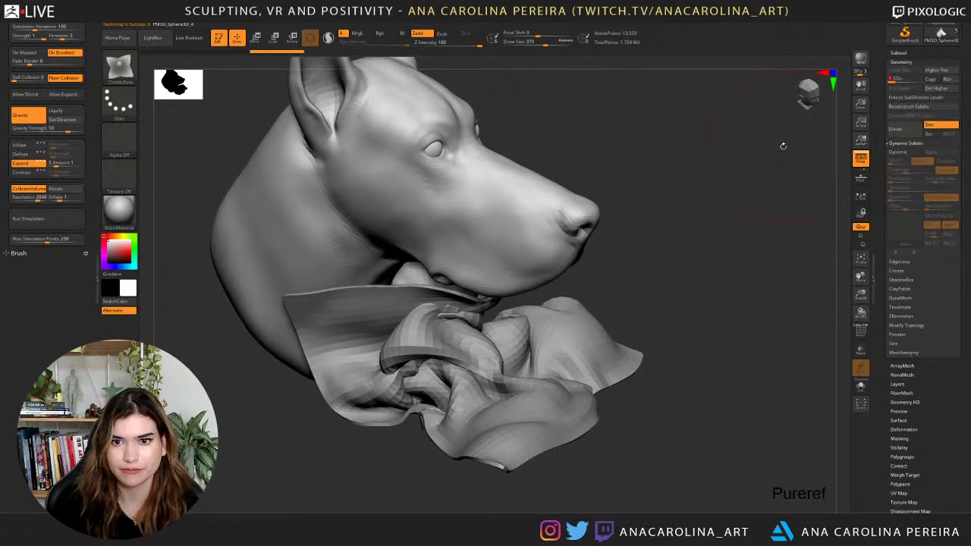
Isolate the head copy with Solo and enable Dynamic Subdiv on it with SmoothSubdiv at 0.
{"action": "left_click_drag", "start_coordinate": [784, 146], "coordinate": [928, 51], "text": "alt"}
{"action": "left_click", "coordinate": [861, 386]}
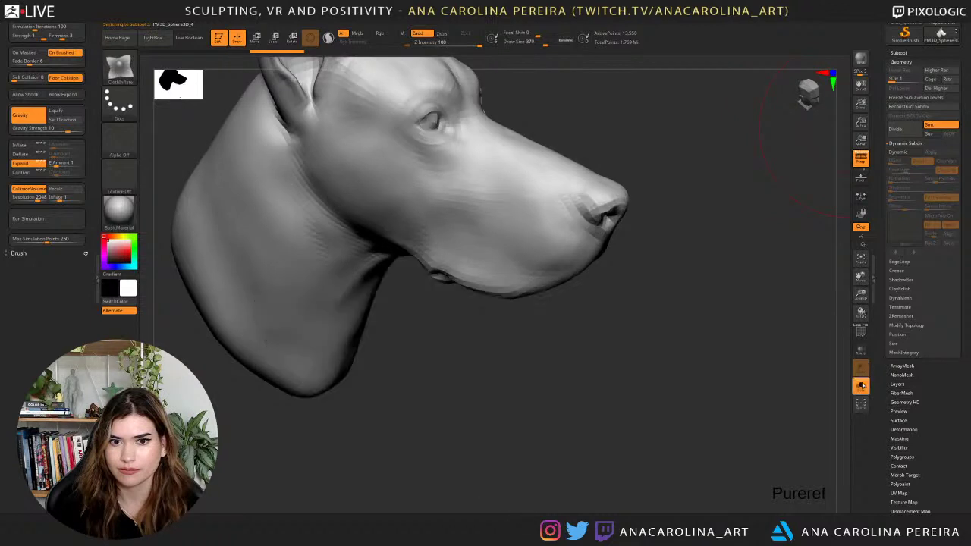
{"action": "left_click_drag", "start_coordinate": [772, 270], "coordinate": [835, 273]}
{"action": "left_click", "coordinate": [915, 153]}
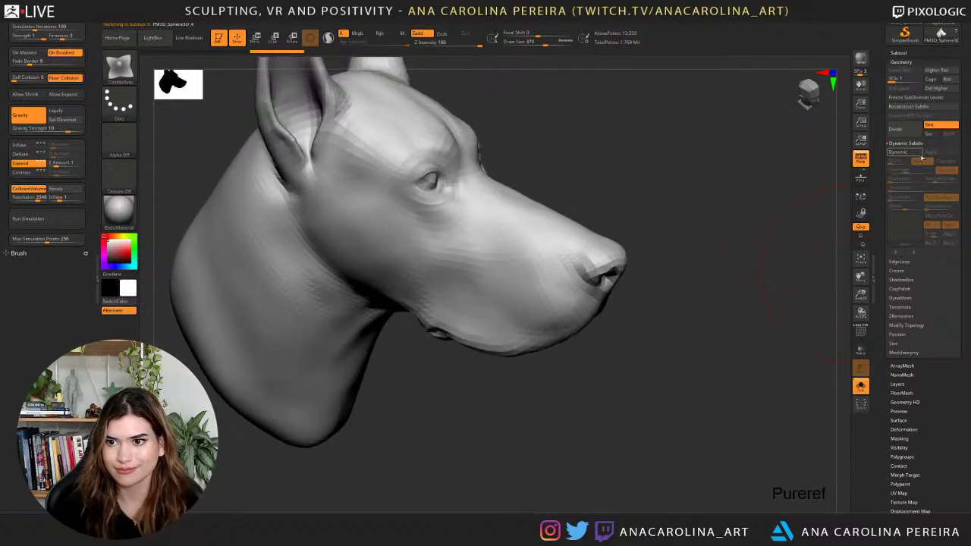
{"action": "left_click", "coordinate": [926, 181]}
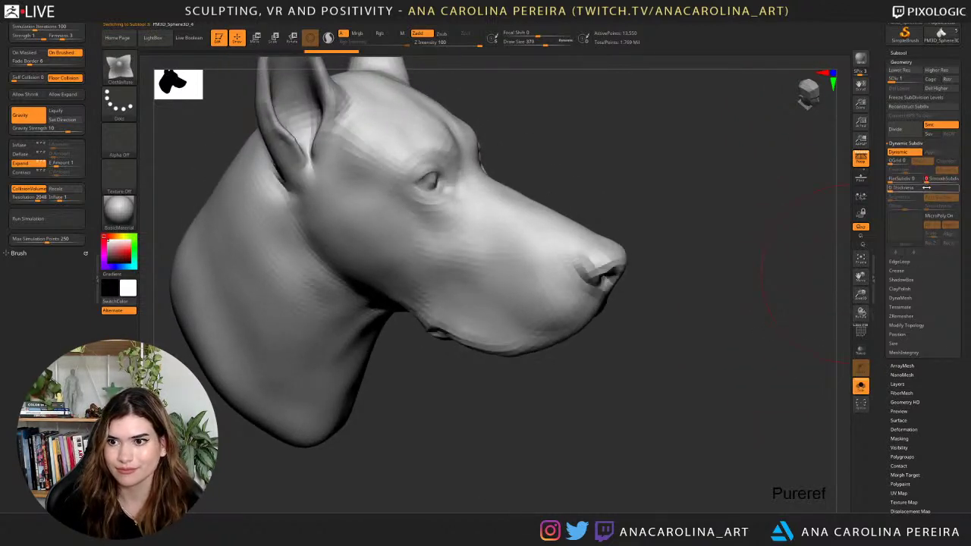
Try the Heart_Chain and Scales02 MicroPoly patterns on the head copy and view the scales from several sides.
{"action": "left_click", "coordinate": [934, 220]}
{"action": "left_click", "coordinate": [643, 317]}
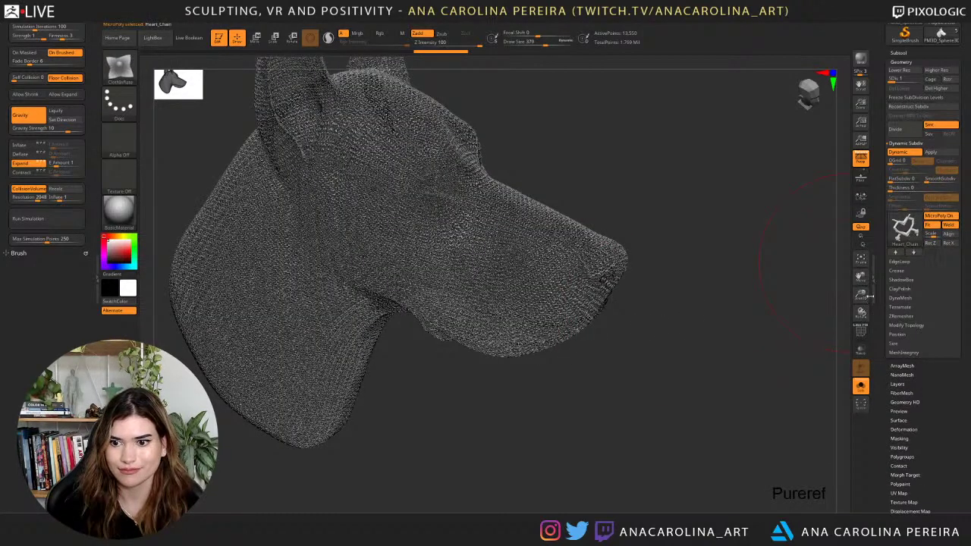
{"action": "left_click", "coordinate": [905, 228]}
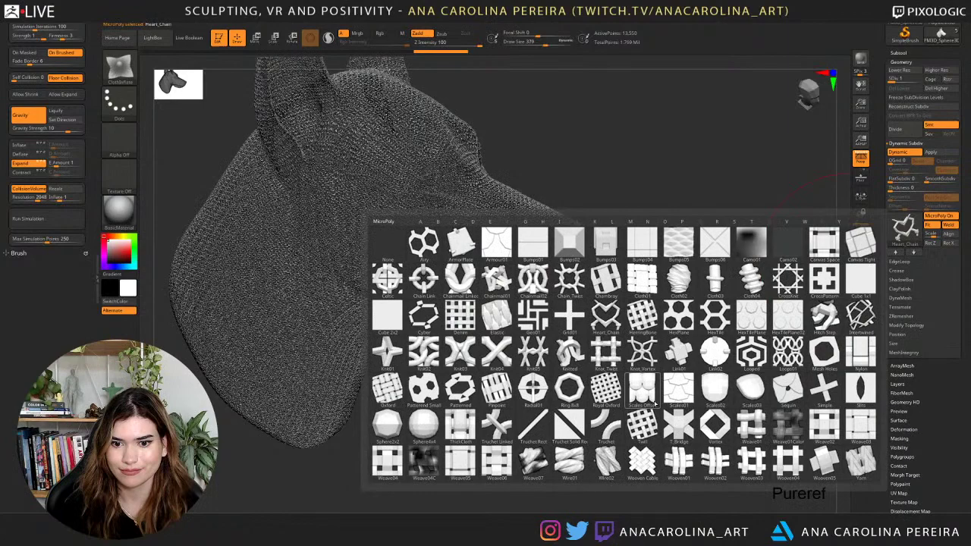
{"action": "left_click", "coordinate": [713, 384]}
{"action": "left_click_drag", "start_coordinate": [706, 380], "coordinate": [873, 290]}
{"action": "left_click_drag", "start_coordinate": [683, 367], "coordinate": [663, 364]}
Try Align and a MicroPoly Scale of 10 on the scaly head, then undo back to the plain surface.
{"action": "left_click", "coordinate": [955, 236]}
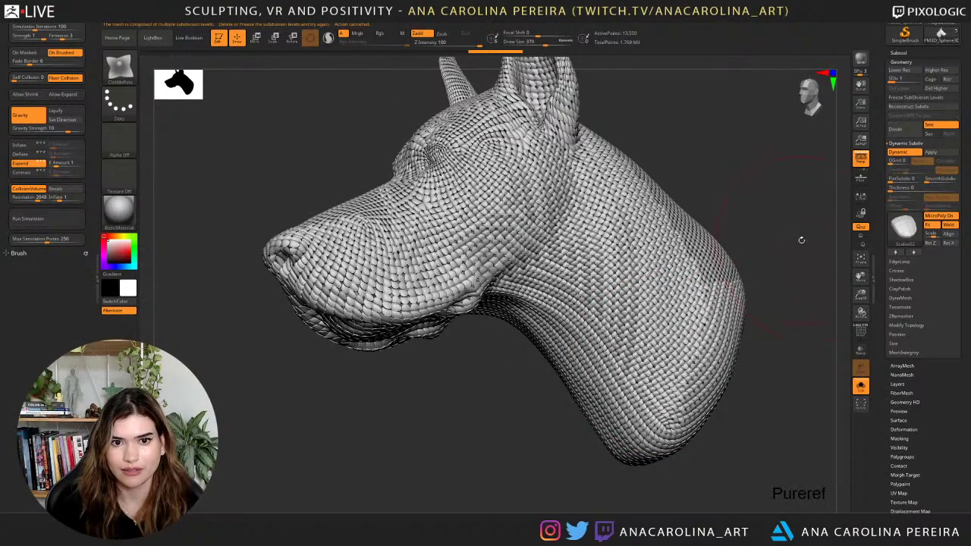
{"action": "left_click_drag", "start_coordinate": [814, 252], "coordinate": [940, 237]}
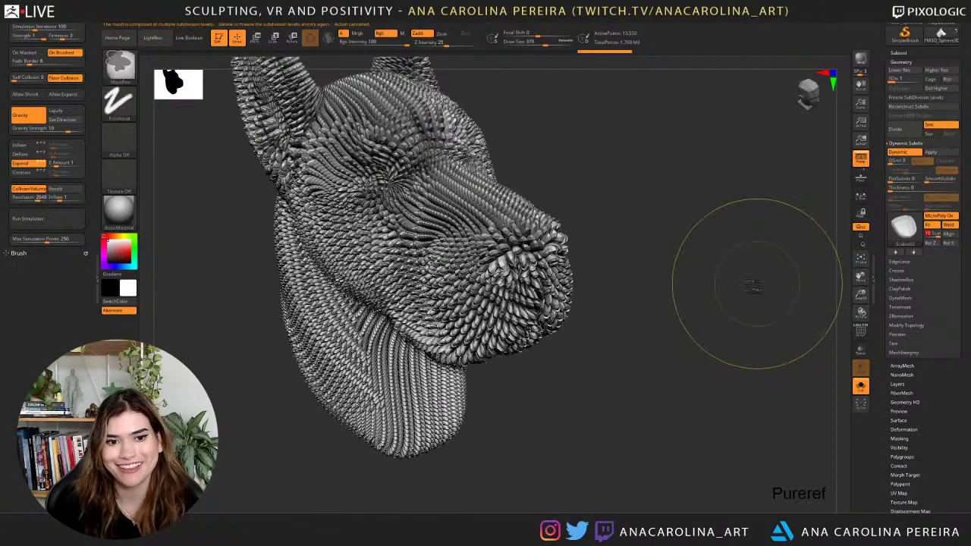
{"action": "key", "text": "ctrl+z"}
{"action": "key", "text": "ctrl+z"}
{"action": "key", "text": "ctrl+z"}
{"action": "key", "text": "ctrl+z"}
{"action": "key", "text": "ctrl+z"}
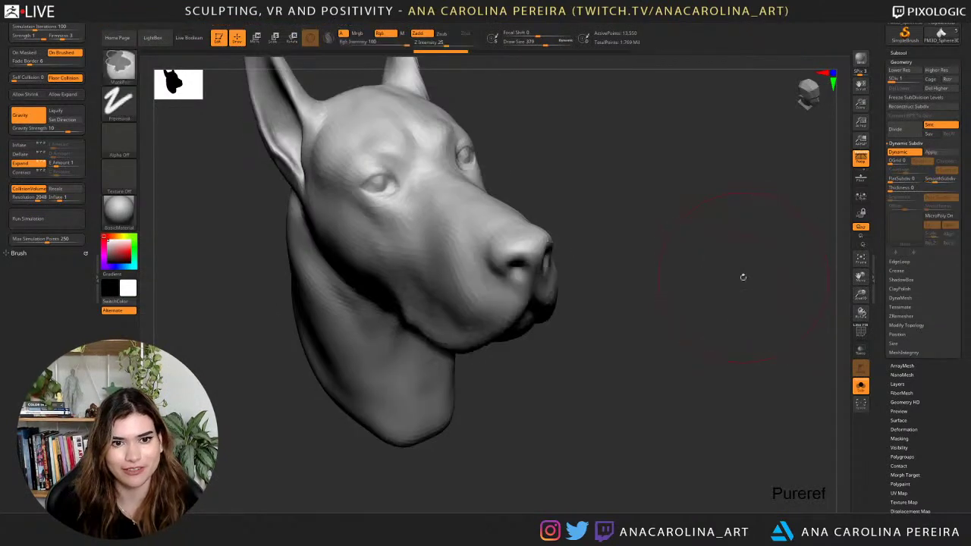
Delete the duplicated head subtool and turn off Solo to show the original head with the cloth.
{"action": "left_click", "coordinate": [899, 52]}
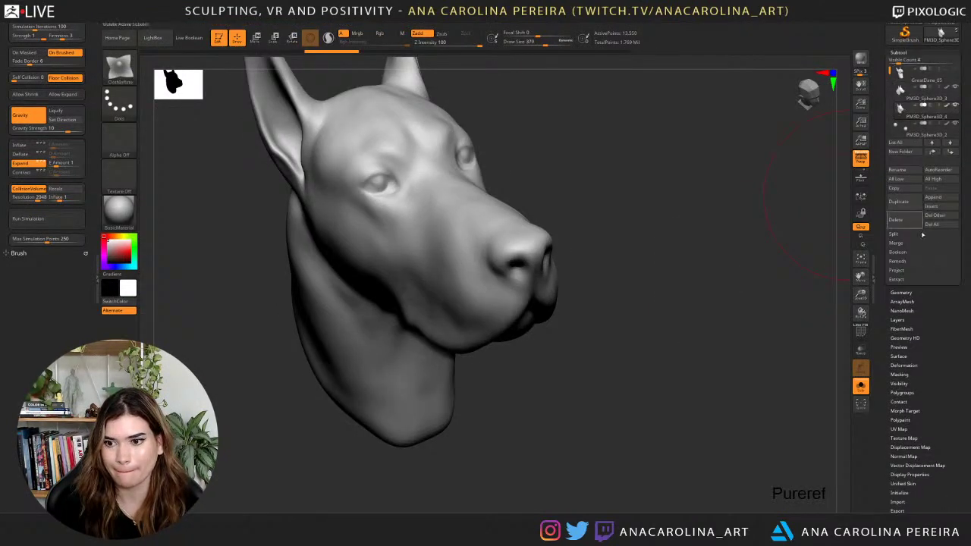
{"action": "left_click", "coordinate": [897, 220]}
{"action": "left_click", "coordinate": [834, 240]}
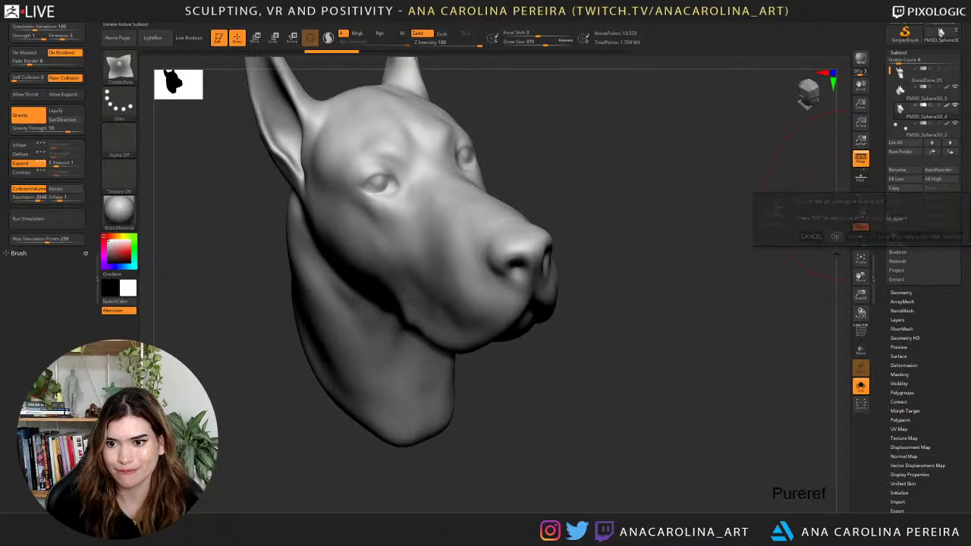
{"action": "left_click", "coordinate": [861, 384]}
{"action": "left_click_drag", "start_coordinate": [752, 278], "coordinate": [702, 249]}
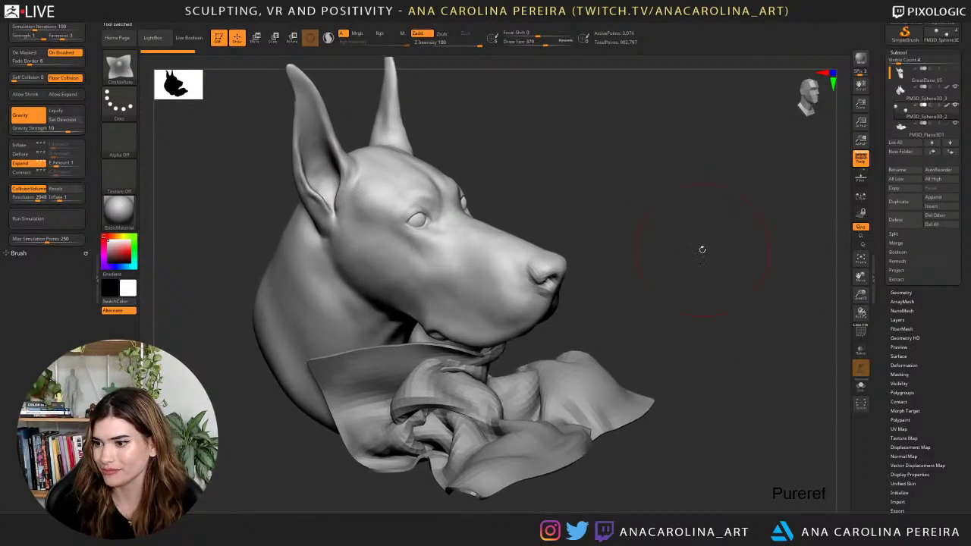
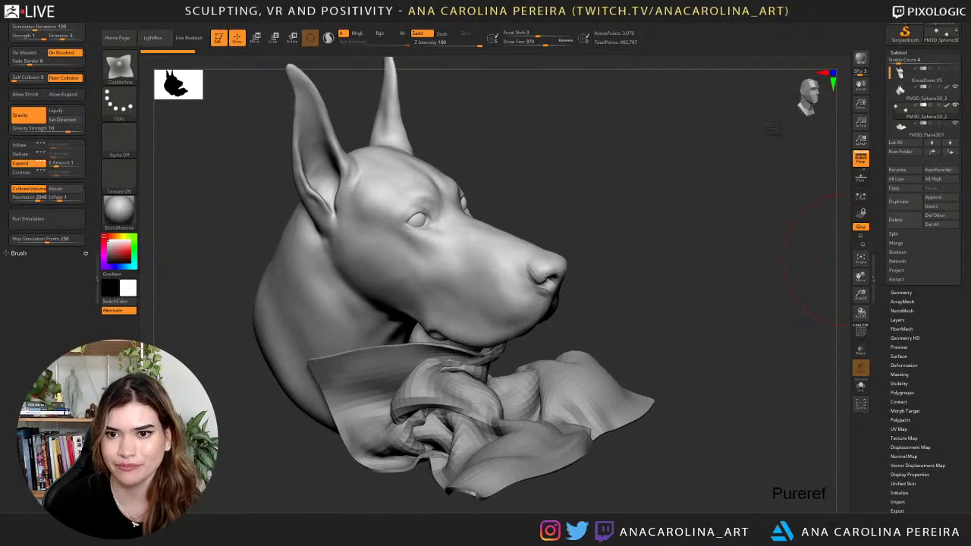
Hide the cloth plane subtool so that only the dog head remains in view.
{"action": "left_click_drag", "start_coordinate": [774, 129], "coordinate": [763, 130]}
{"action": "left_click", "coordinate": [957, 124]}
{"action": "left_click_drag", "start_coordinate": [817, 154], "coordinate": [720, 173]}
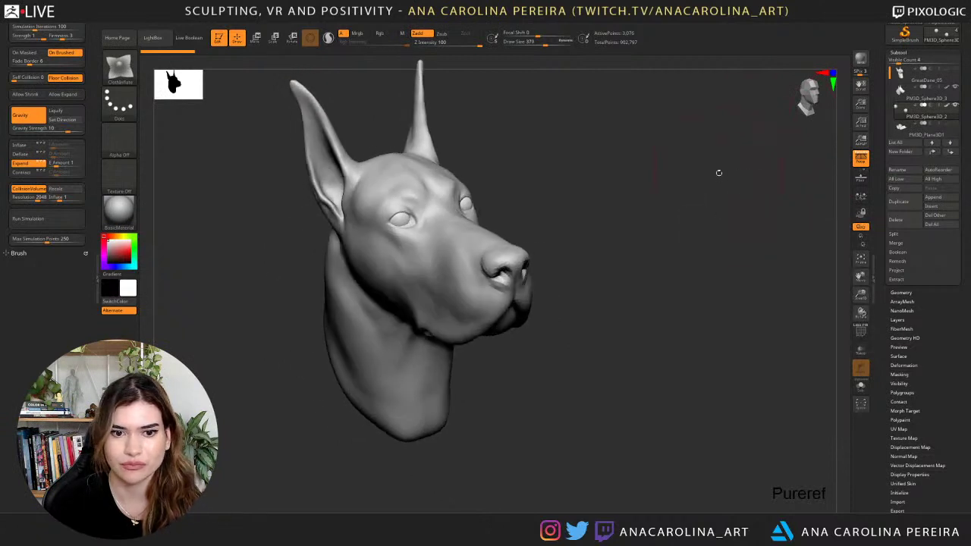
Reduce the brush draw size to about 159 and examine the head's face and ears from the other side.
{"action": "left_click_drag", "start_coordinate": [531, 216], "coordinate": [608, 240]}
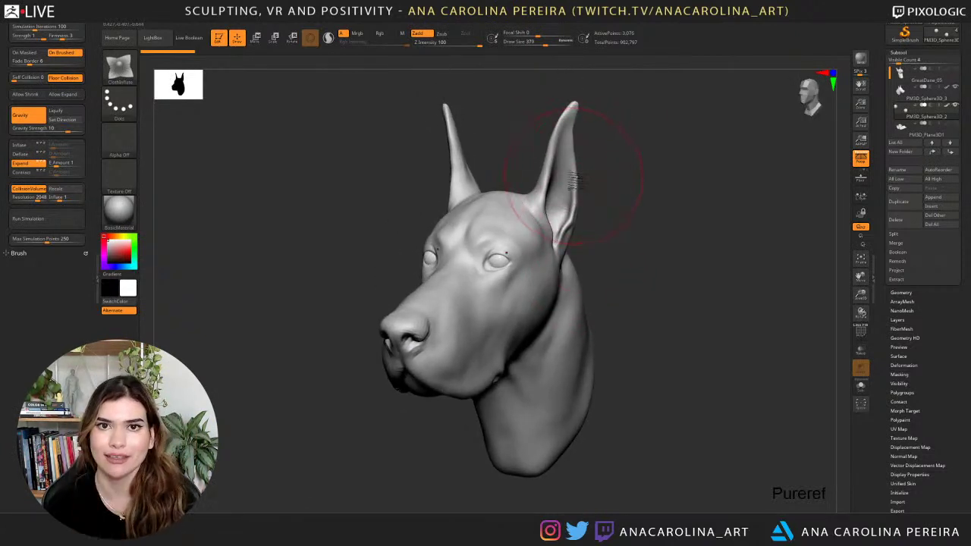
{"action": "mouse_move", "coordinate": [624, 217]}
{"action": "left_mouse_down"}
{"action": "mouse_move", "coordinate": [623, 237]}
{"action": "mouse_move", "coordinate": [589, 226]}
{"action": "left_mouse_up"}
{"action": "key", "text": "space"}
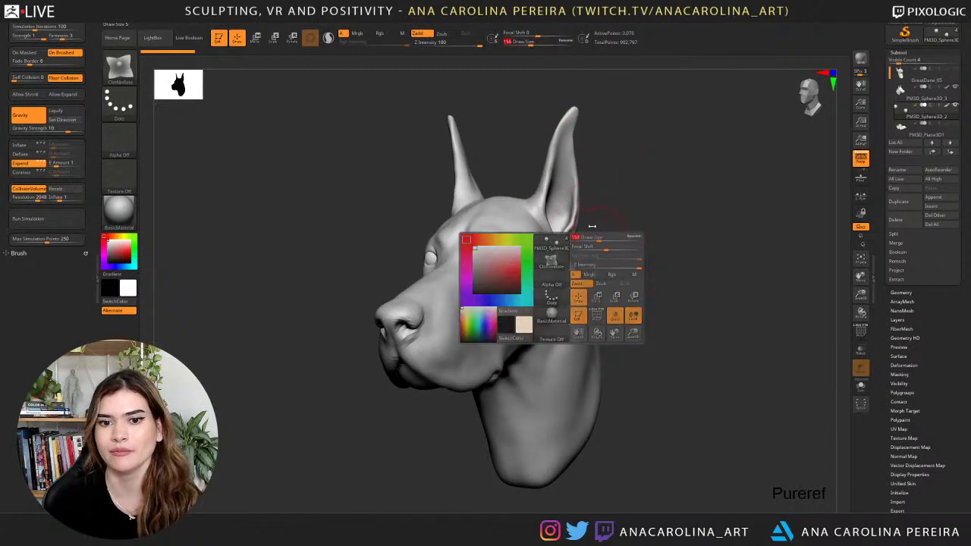
{"action": "left_click_drag", "start_coordinate": [655, 213], "coordinate": [649, 276]}
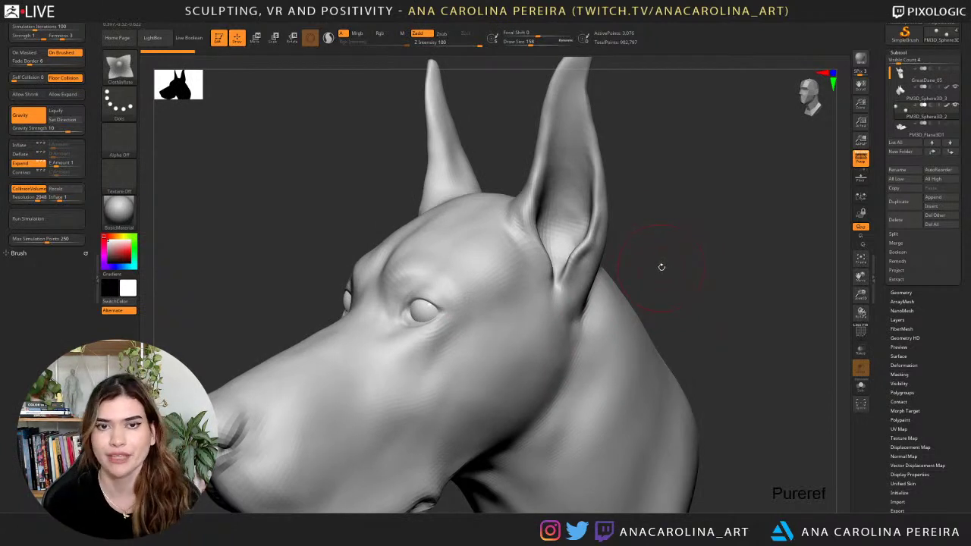
{"action": "left_click_drag", "start_coordinate": [679, 247], "coordinate": [664, 234]}
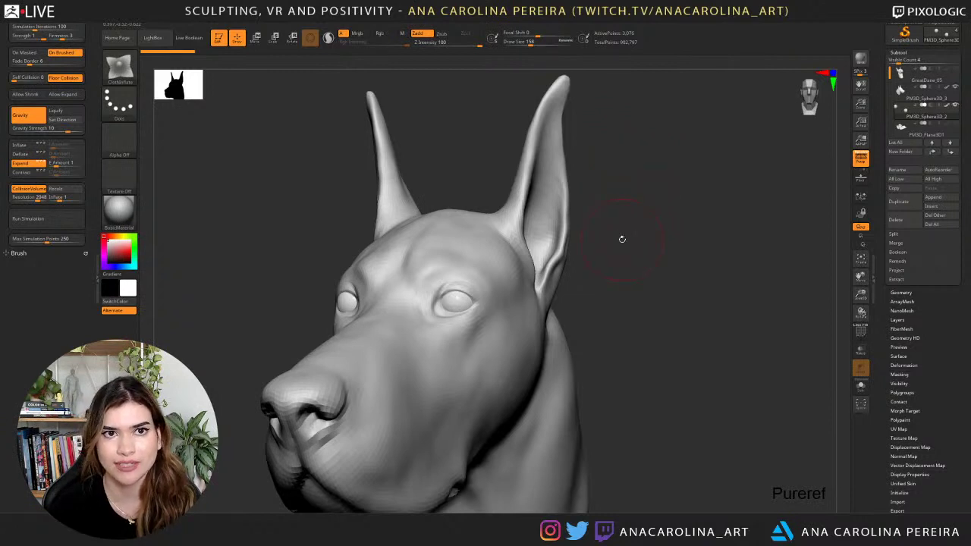
{"action": "left_click_drag", "start_coordinate": [660, 222], "coordinate": [683, 239], "text": "alt"}
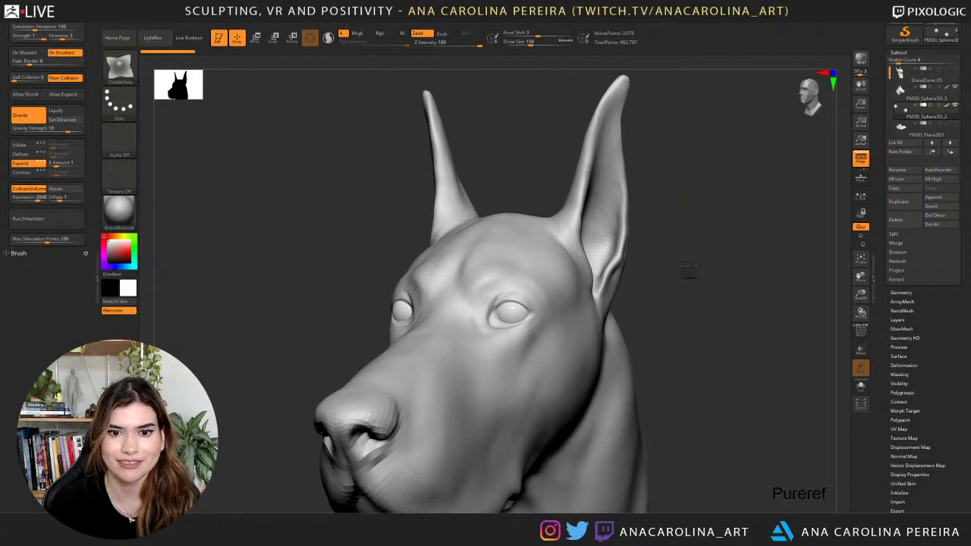
Examine the dog's face from the front and both sides, and make the head mesh the active subtool.
{"action": "left_click_drag", "start_coordinate": [689, 276], "coordinate": [689, 250]}
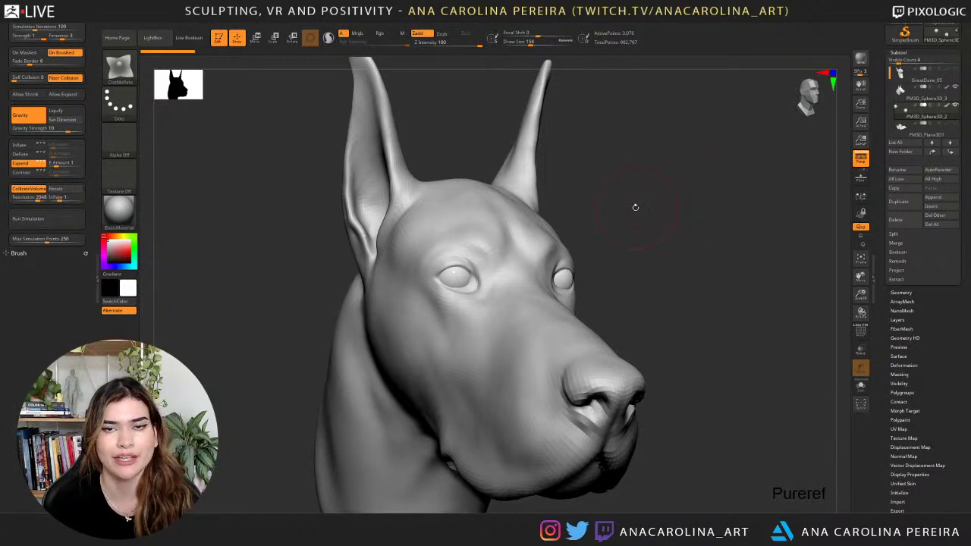
{"action": "left_click_drag", "start_coordinate": [636, 214], "coordinate": [635, 208]}
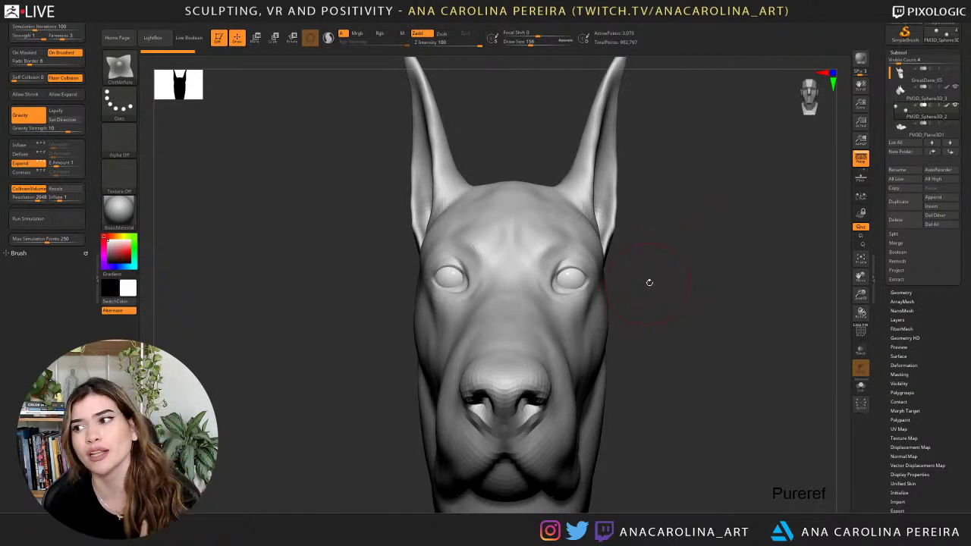
{"action": "left_click_drag", "start_coordinate": [655, 278], "coordinate": [726, 264]}
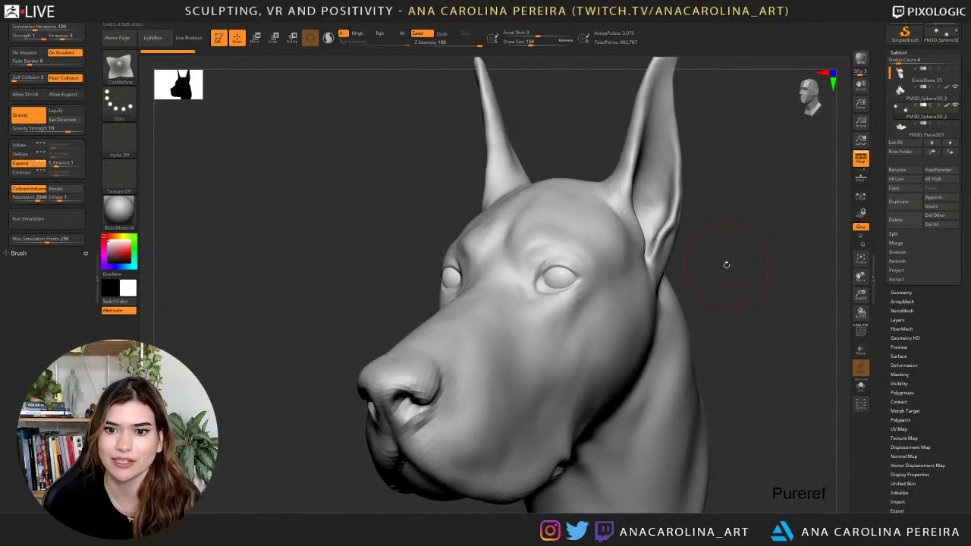
{"action": "key", "text": "d"}
{"action": "left_click", "coordinate": [459, 171]}
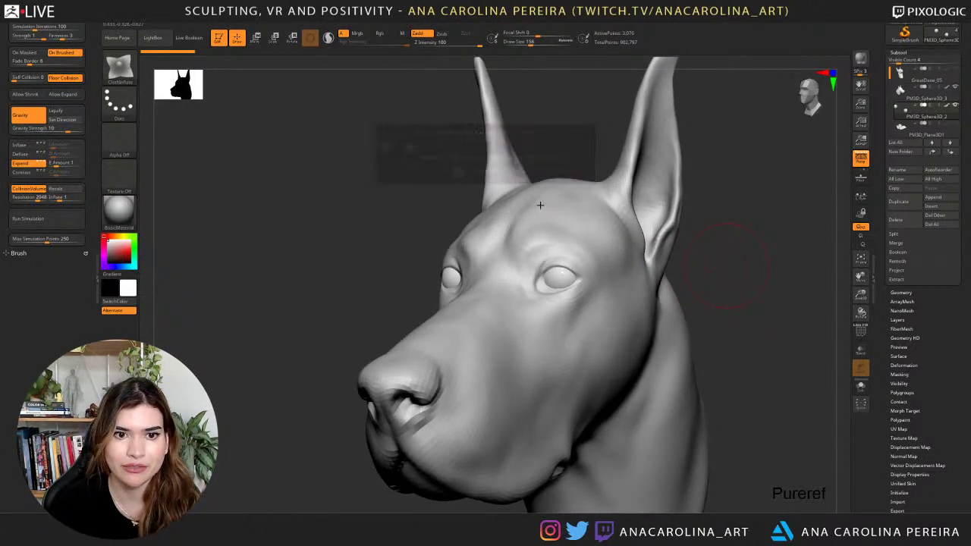
{"action": "left_click", "coordinate": [643, 232], "text": "alt"}
{"action": "left_click_drag", "start_coordinate": [726, 261], "coordinate": [646, 247]}
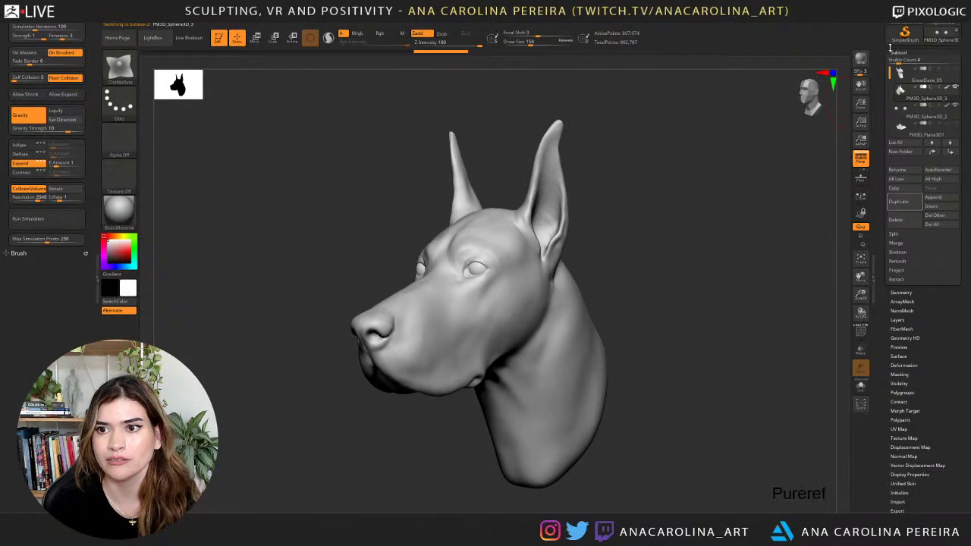
Load the earlier saved tool PM3D_Sphere3D_1 and examine the rough head shape without ears.
{"action": "left_click_drag", "start_coordinate": [884, 38], "coordinate": [874, 73]}
{"action": "scroll", "coordinate": [872, 74], "scroll_direction": "up", "scroll_amount": 2}
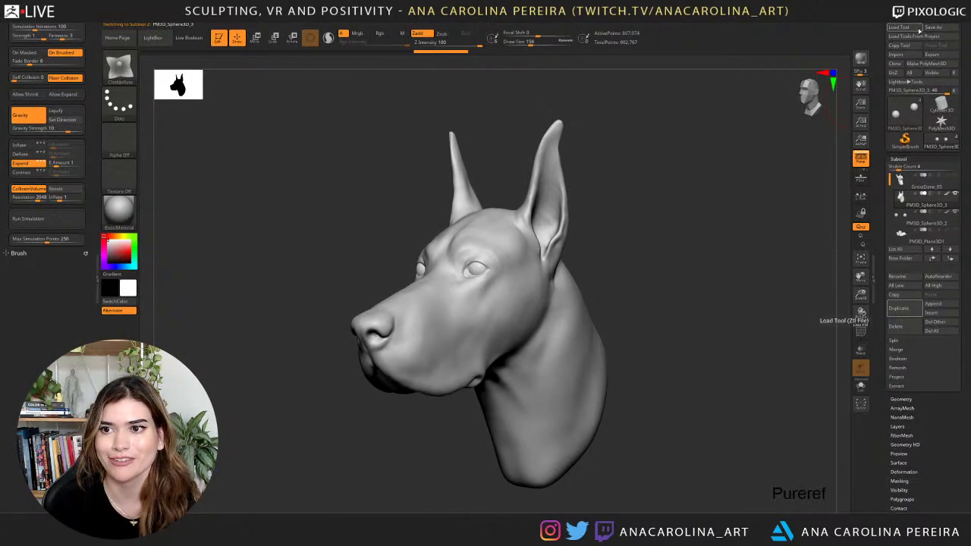
{"action": "left_click", "coordinate": [918, 29]}
{"action": "double_click", "coordinate": [300, 124]}
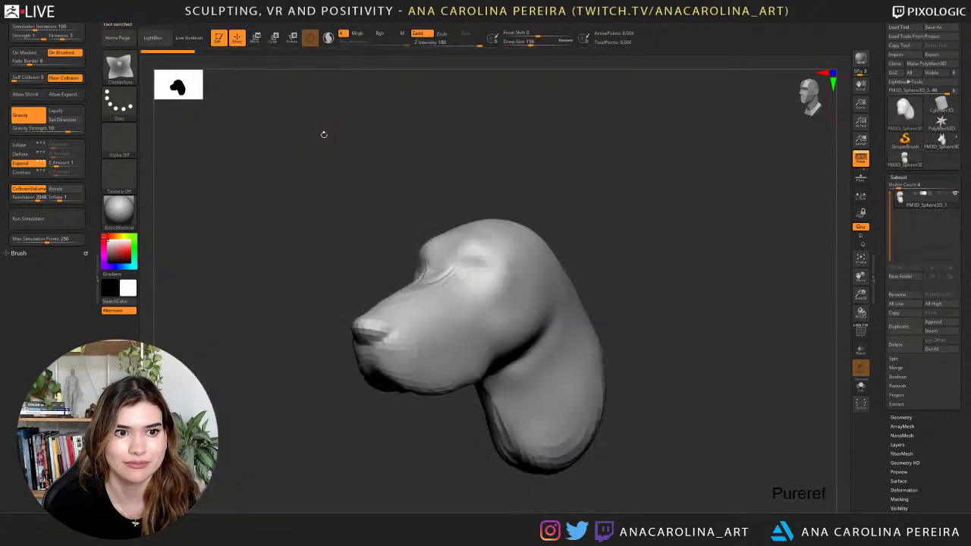
{"action": "left_click_drag", "start_coordinate": [637, 225], "coordinate": [661, 237]}
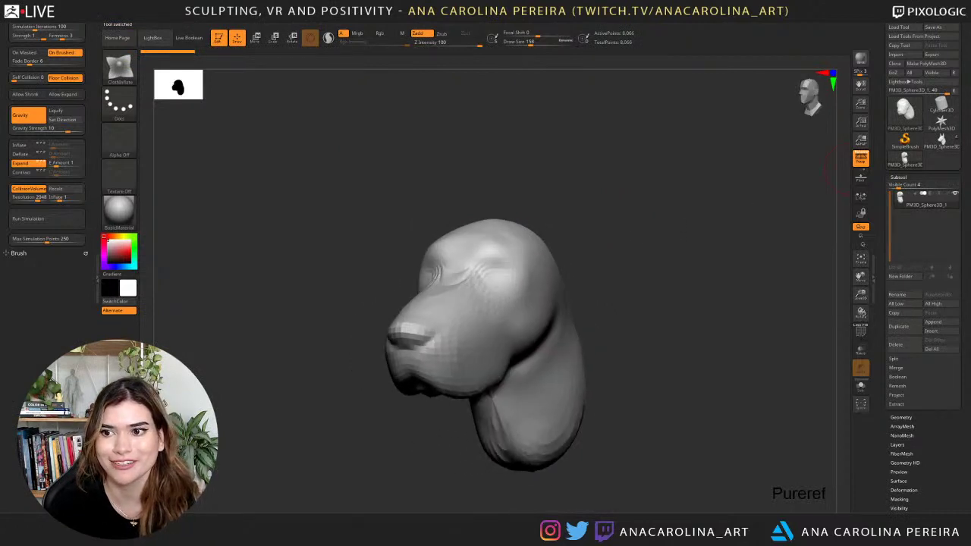
Load the intermediate version GreatDane_03 to compare it with the rough base head.
{"action": "left_click", "coordinate": [942, 141]}
{"action": "left_click", "coordinate": [905, 160]}
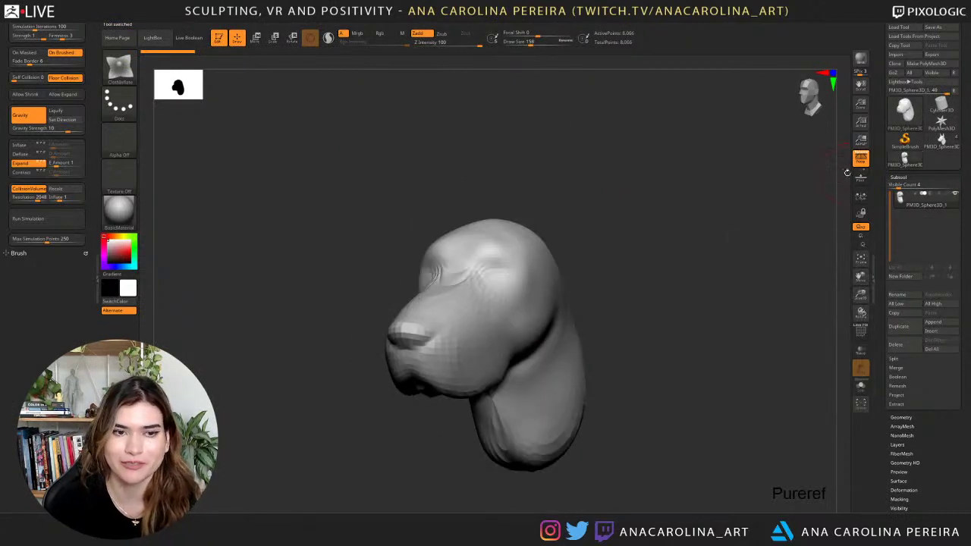
{"action": "left_click", "coordinate": [900, 26]}
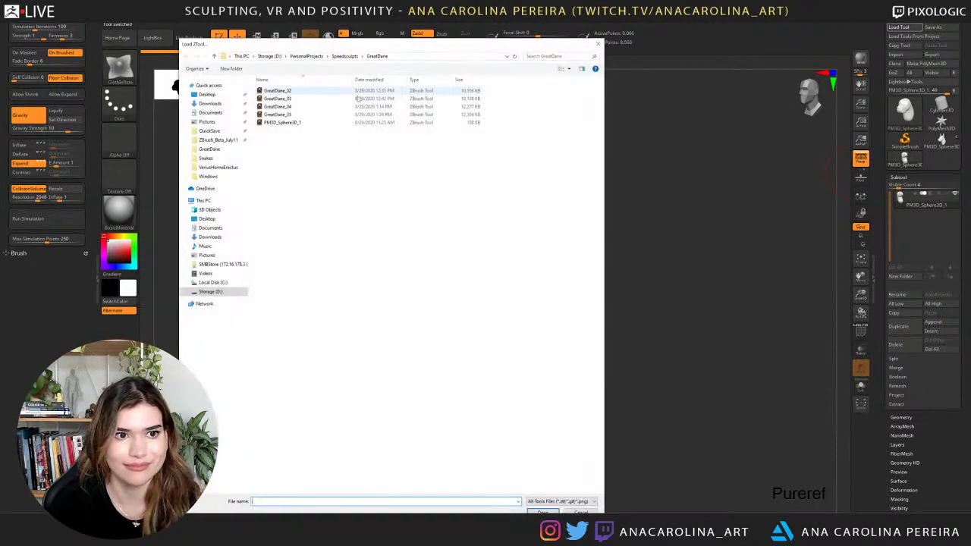
{"action": "double_click", "coordinate": [326, 99]}
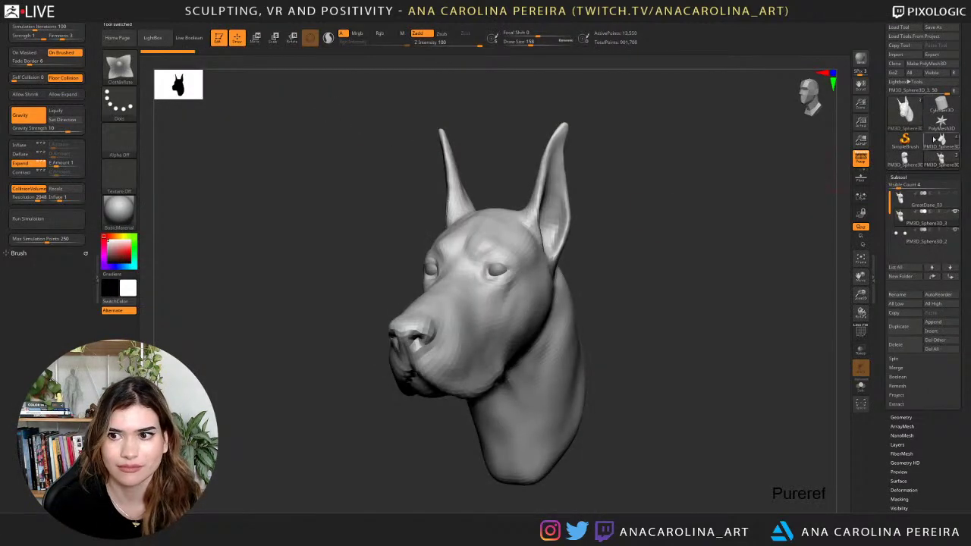
Show the rough base again, return to the finished Great Dane head tool and examine it from several angles.
{"action": "left_click", "coordinate": [939, 154]}
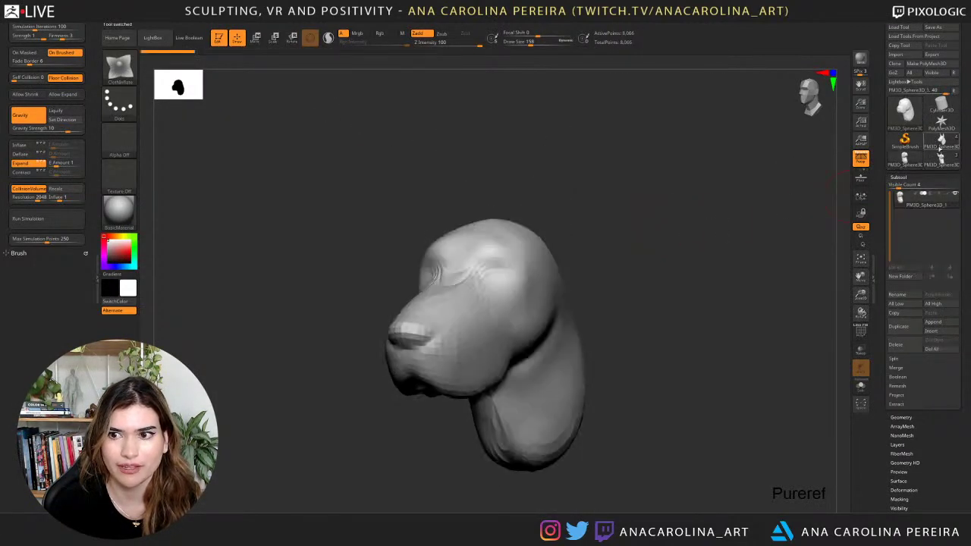
{"action": "left_click", "coordinate": [940, 149]}
{"action": "left_click_drag", "start_coordinate": [720, 180], "coordinate": [802, 210]}
{"action": "left_click_drag", "start_coordinate": [712, 248], "coordinate": [657, 243]}
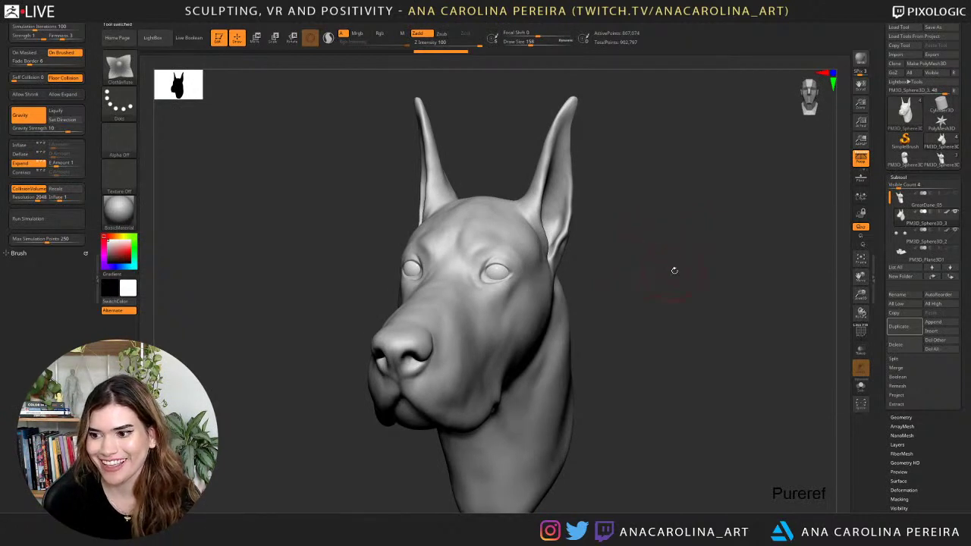
{"action": "left_click_drag", "start_coordinate": [673, 271], "coordinate": [663, 267]}
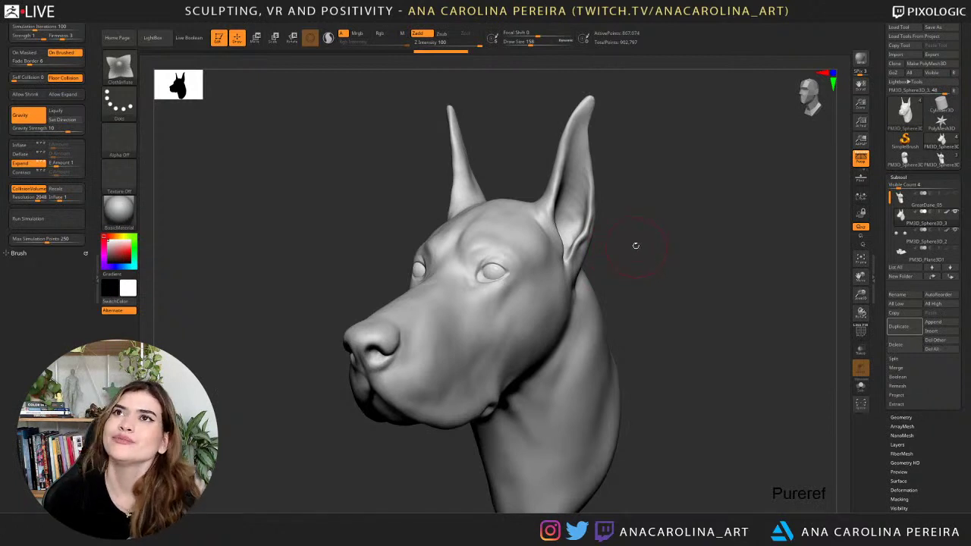
{"action": "mouse_move", "coordinate": [636, 246]}
{"action": "left_mouse_down"}
{"action": "mouse_move", "coordinate": [667, 263]}
{"action": "mouse_move", "coordinate": [638, 184]}
{"action": "left_mouse_up"}
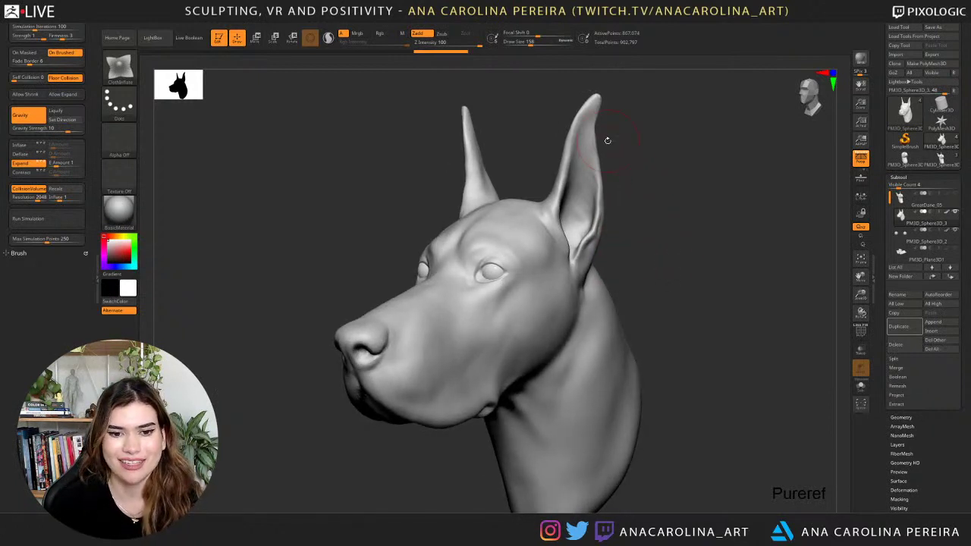
Smooth the inner ear and the brow between the eyes, reducing the draw size to 87.
{"action": "mouse_move", "coordinate": [590, 160]}
{"action": "left_mouse_down", "text": "shift"}
{"action": "mouse_move", "coordinate": [585, 213]}
{"action": "mouse_move", "coordinate": [681, 217]}
{"action": "mouse_move", "coordinate": [593, 209]}
{"action": "left_mouse_up", "text": "shift"}
{"action": "key", "text": "space"}
{"action": "left_click_drag", "start_coordinate": [638, 226], "coordinate": [559, 240]}
{"action": "left_click_drag", "start_coordinate": [472, 295], "coordinate": [494, 291], "text": "shift"}
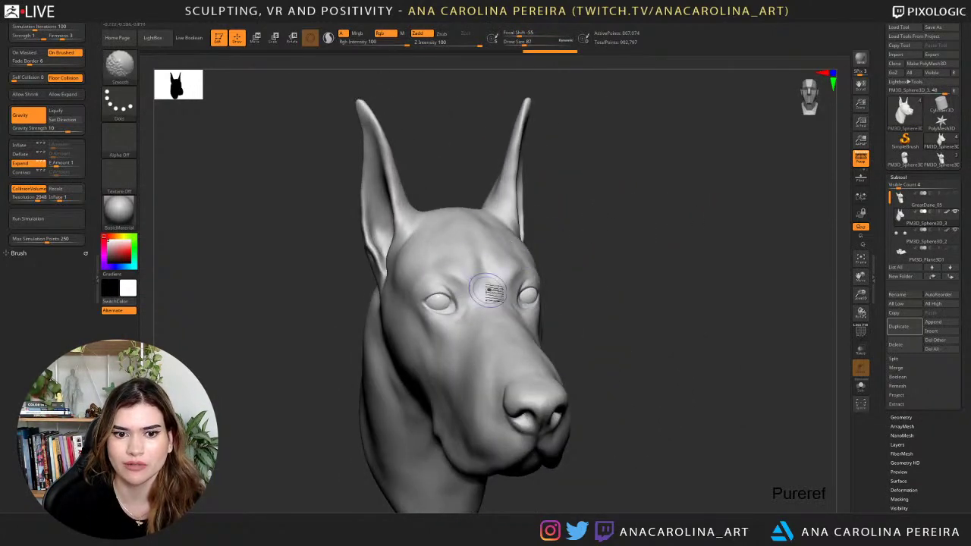
Examine the head from both sides and focus the PureRef board on the front-facing grey Great Dane photo.
{"action": "mouse_move", "coordinate": [552, 239]}
{"action": "left_mouse_down"}
{"action": "mouse_move", "coordinate": [635, 210]}
{"action": "mouse_move", "coordinate": [613, 223]}
{"action": "left_mouse_up"}
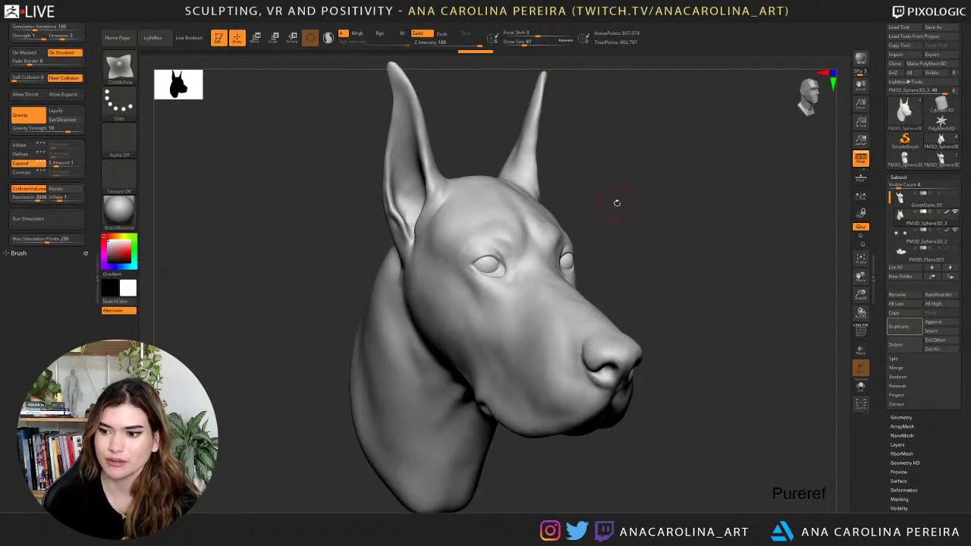
{"action": "left_click_drag", "start_coordinate": [626, 219], "coordinate": [656, 224]}
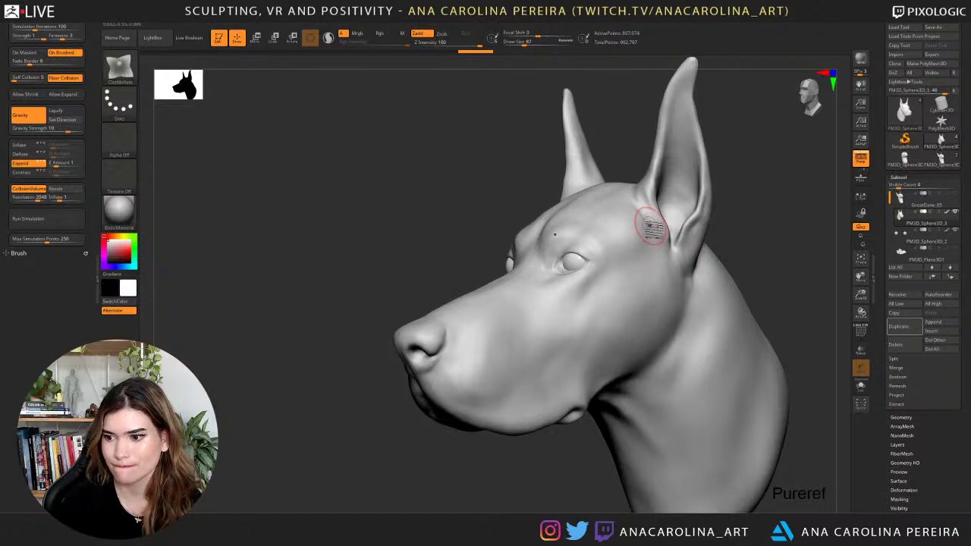
{"action": "left_click_drag", "start_coordinate": [750, 200], "coordinate": [710, 190]}
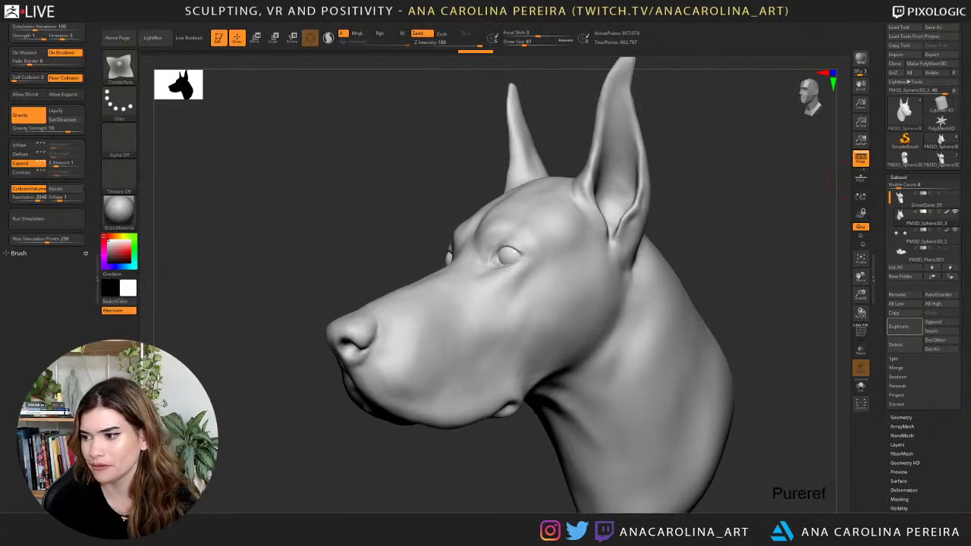
{"action": "right_click_drag", "start_coordinate": [801, 480], "coordinate": [739, 501]}
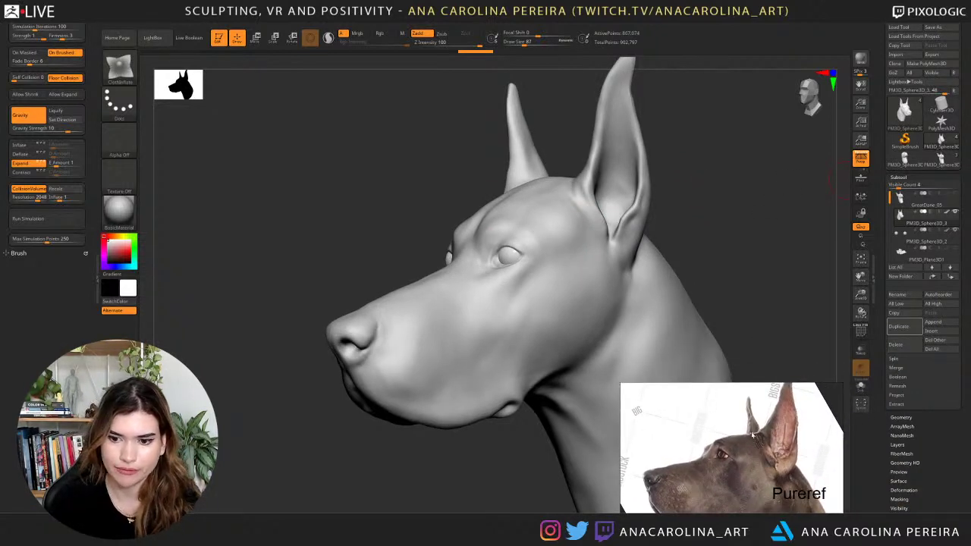
{"action": "scroll", "coordinate": [753, 435], "scroll_direction": "down", "scroll_amount": 4}
{"action": "middle_click_drag", "start_coordinate": [707, 476], "coordinate": [857, 473]}
{"action": "double_click", "coordinate": [657, 488]}
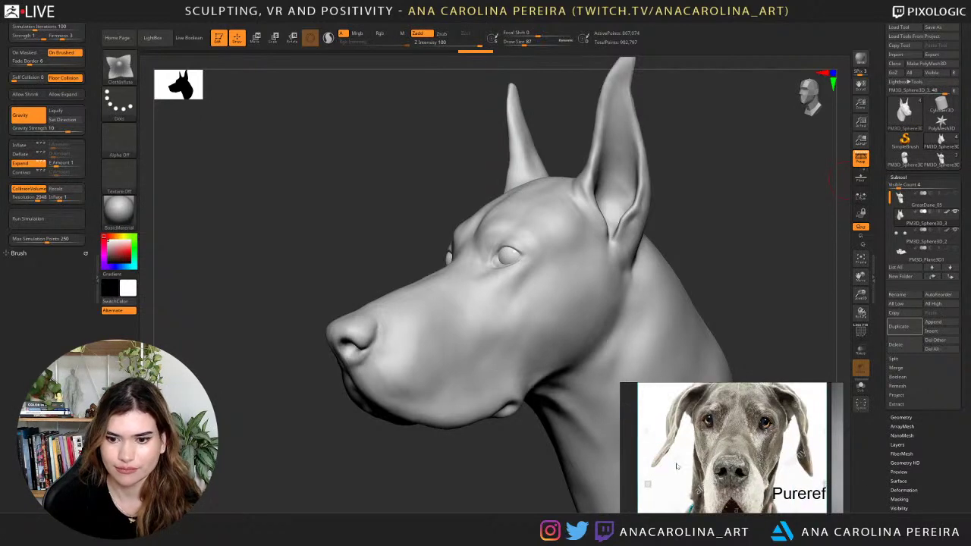
Face the model to the front and frame the dark Great Dane's forehead and ear bases on the reference board.
{"action": "left_click_drag", "start_coordinate": [712, 322], "coordinate": [751, 304]}
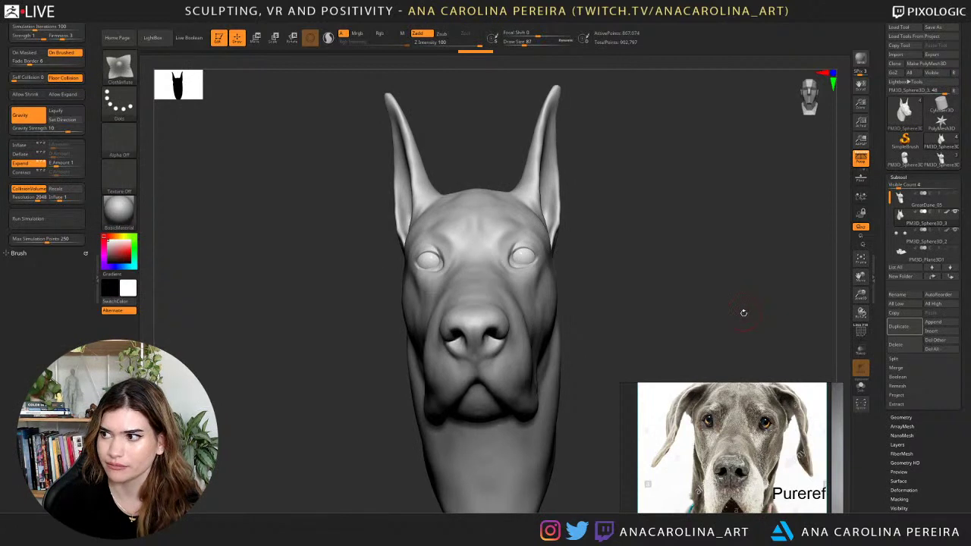
{"action": "scroll", "coordinate": [768, 426], "scroll_direction": "down", "scroll_amount": 2}
{"action": "middle_click_drag", "start_coordinate": [791, 463], "coordinate": [668, 475]}
{"action": "scroll", "coordinate": [767, 479], "scroll_direction": "down", "scroll_amount": 2}
{"action": "scroll", "coordinate": [746, 444], "scroll_direction": "up", "scroll_amount": 3}
{"action": "scroll", "coordinate": [746, 444], "scroll_direction": "down", "scroll_amount": 2}
{"action": "middle_click_drag", "start_coordinate": [746, 444], "coordinate": [765, 422]}
{"action": "scroll", "coordinate": [749, 460], "scroll_direction": "up", "scroll_amount": 3}
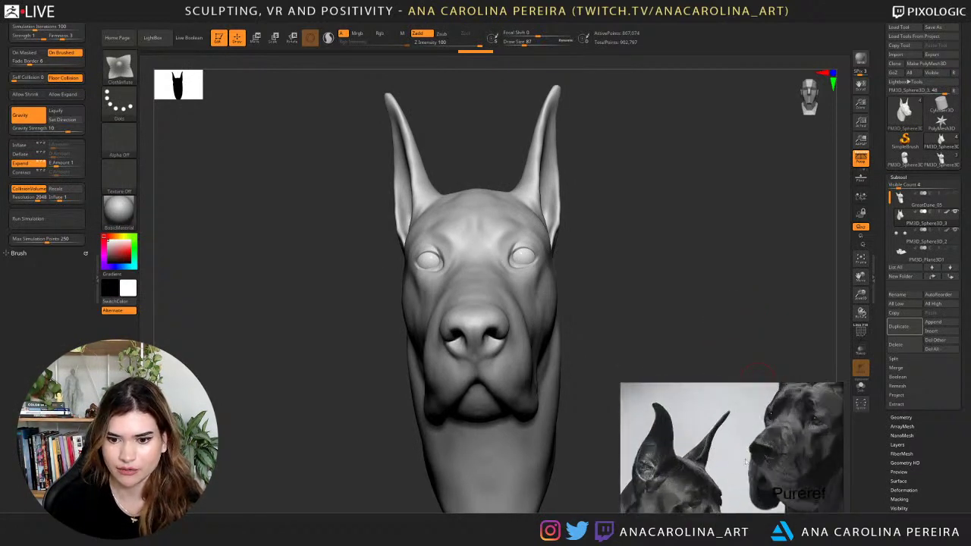
{"action": "middle_click_drag", "start_coordinate": [749, 460], "coordinate": [484, 430]}
{"action": "middle_click_drag", "start_coordinate": [764, 436], "coordinate": [724, 431]}
{"action": "scroll", "coordinate": [725, 431], "scroll_direction": "down", "scroll_amount": 2}
{"action": "middle_click_drag", "start_coordinate": [658, 465], "coordinate": [788, 435]}
{"action": "scroll", "coordinate": [751, 412], "scroll_direction": "up", "scroll_amount": 3}
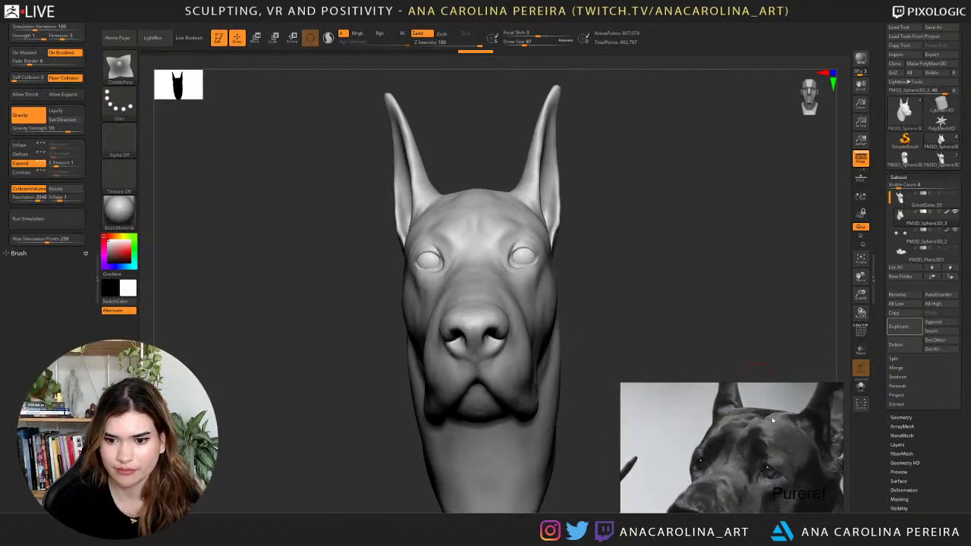
Switch to the ClayBuildup brush at draw size 108, working on a lower subdivision level of the head.
{"action": "mouse_move", "coordinate": [701, 181]}
{"action": "left_mouse_down"}
{"action": "mouse_move", "coordinate": [726, 212]}
{"action": "mouse_move", "coordinate": [721, 200]}
{"action": "mouse_move", "coordinate": [549, 184]}
{"action": "left_mouse_up"}
{"action": "key", "text": "b"}
{"action": "key", "text": "c"}
{"action": "key", "text": "b"}
{"action": "key", "text": "space"}
{"action": "left_click_drag", "start_coordinate": [481, 199], "coordinate": [510, 190]}
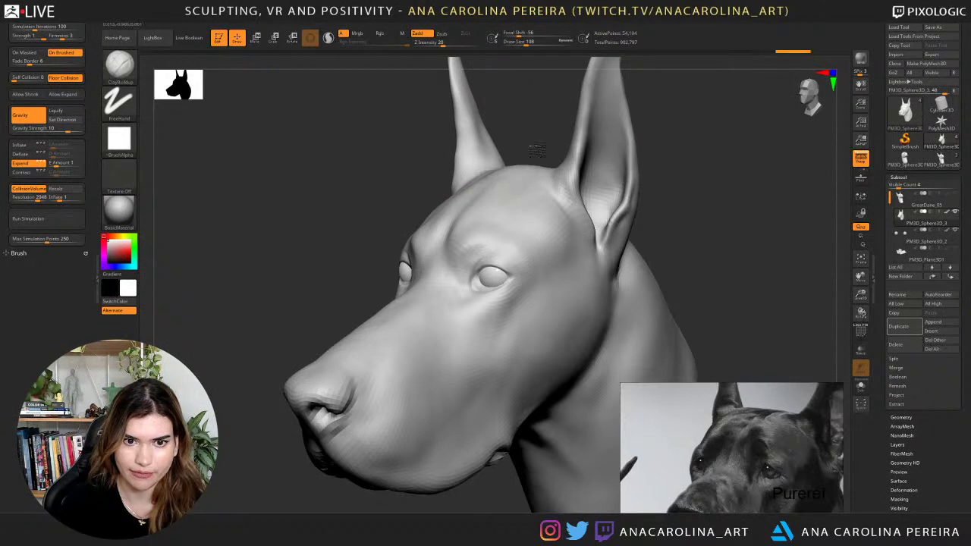
Build up the forehead from above the brow to the top of the skull and smooth the strokes.
{"action": "left_click_drag", "start_coordinate": [532, 147], "coordinate": [547, 167]}
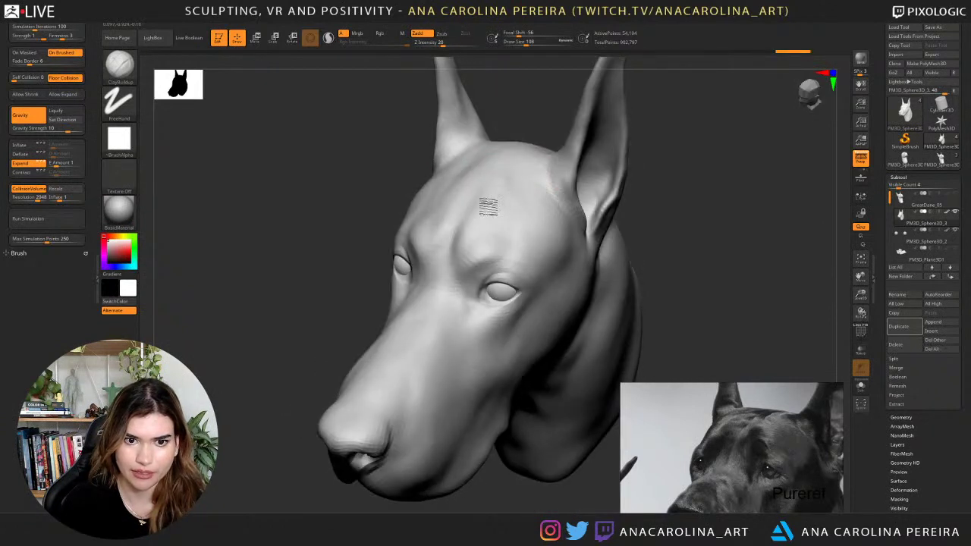
{"action": "mouse_move", "coordinate": [491, 226]}
{"action": "left_mouse_down"}
{"action": "mouse_move", "coordinate": [498, 190]}
{"action": "mouse_move", "coordinate": [523, 161]}
{"action": "left_mouse_up"}
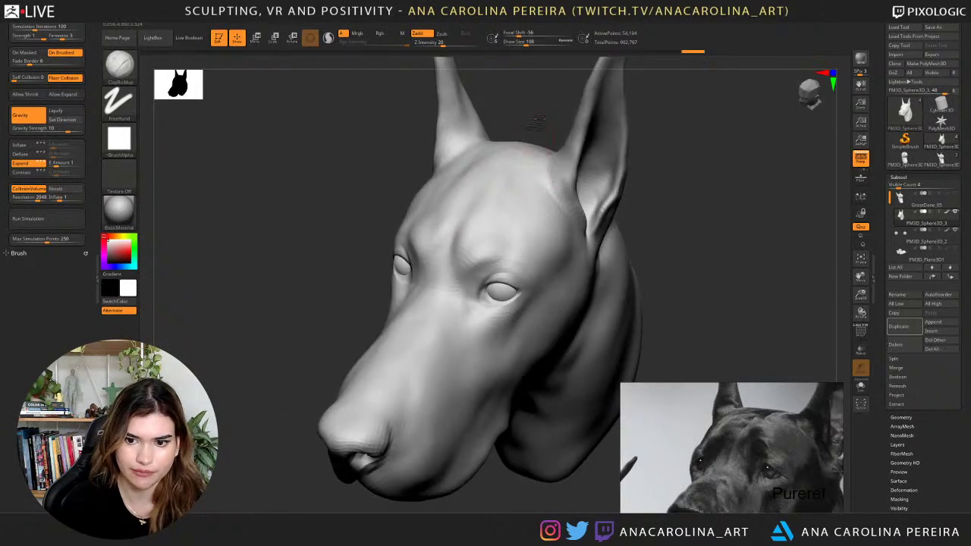
{"action": "mouse_move", "coordinate": [538, 124]}
{"action": "left_mouse_down"}
{"action": "mouse_move", "coordinate": [535, 169]}
{"action": "mouse_move", "coordinate": [523, 148]}
{"action": "mouse_move", "coordinate": [539, 128]}
{"action": "left_mouse_up"}
{"action": "left_click_drag", "start_coordinate": [504, 180], "coordinate": [523, 154]}
{"action": "left_click_drag", "start_coordinate": [521, 156], "coordinate": [518, 165]}
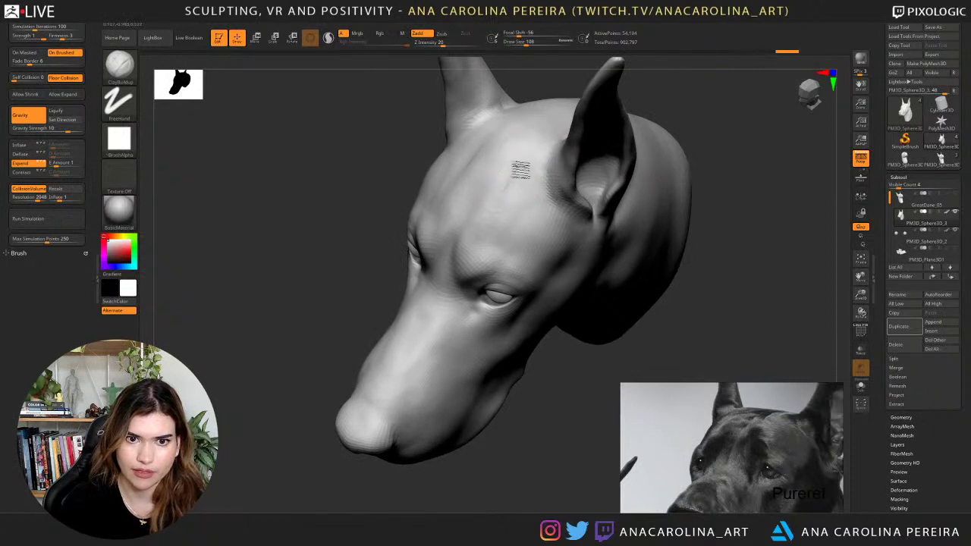
{"action": "key", "text": "shift"}
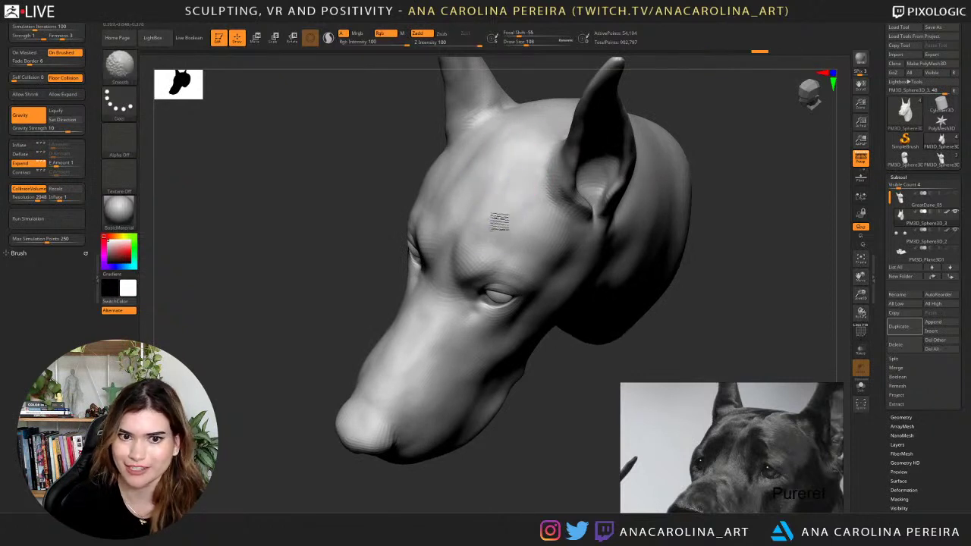
{"action": "mouse_move", "coordinate": [500, 222]}
{"action": "left_mouse_down", "text": "shift"}
{"action": "mouse_move", "coordinate": [498, 212]}
{"action": "mouse_move", "coordinate": [490, 220]}
{"action": "left_mouse_up", "text": "shift"}
Build up clay on the skull around the bases of both ears, checking the form from several angles.
{"action": "left_click_drag", "start_coordinate": [543, 85], "coordinate": [532, 151]}
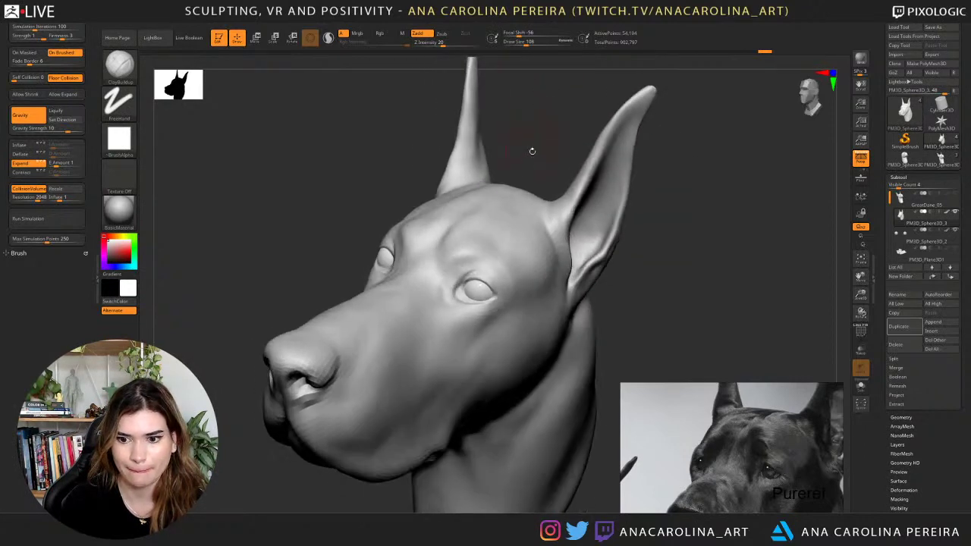
{"action": "left_click_drag", "start_coordinate": [547, 210], "coordinate": [518, 214]}
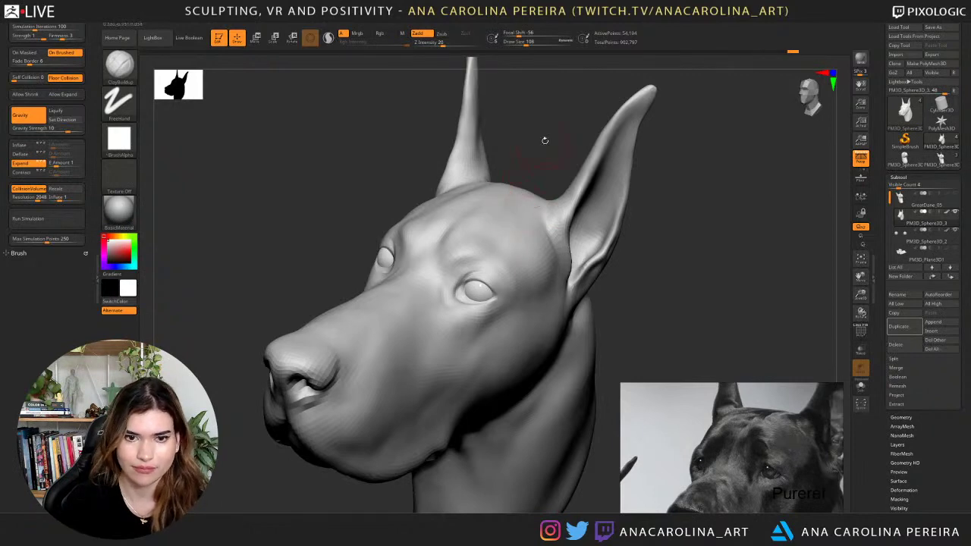
{"action": "left_click_drag", "start_coordinate": [545, 140], "coordinate": [516, 158]}
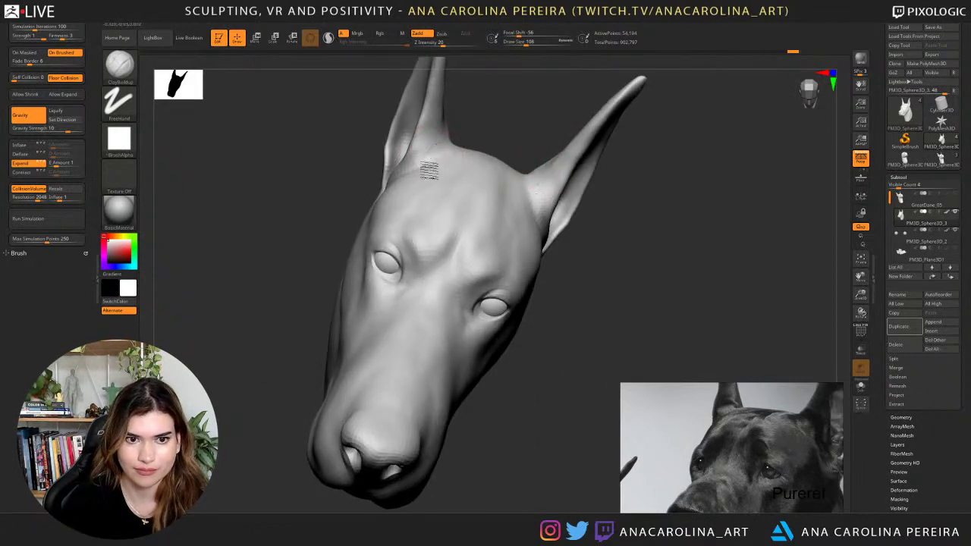
{"action": "mouse_move", "coordinate": [469, 124]}
{"action": "left_mouse_down"}
{"action": "mouse_move", "coordinate": [444, 220]}
{"action": "mouse_move", "coordinate": [439, 158]}
{"action": "left_mouse_up"}
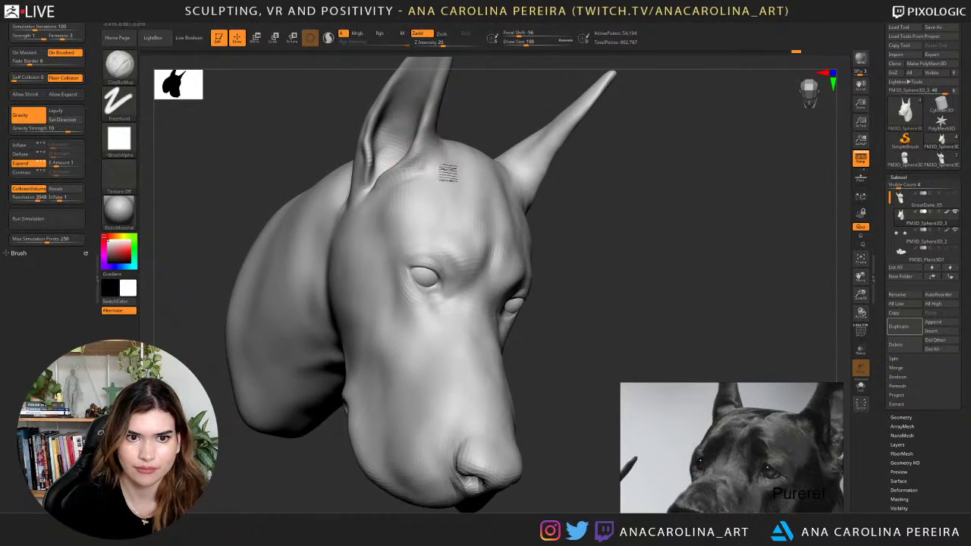
{"action": "mouse_move", "coordinate": [468, 120]}
{"action": "left_mouse_down"}
{"action": "mouse_move", "coordinate": [481, 105]}
{"action": "mouse_move", "coordinate": [494, 156]}
{"action": "left_mouse_up"}
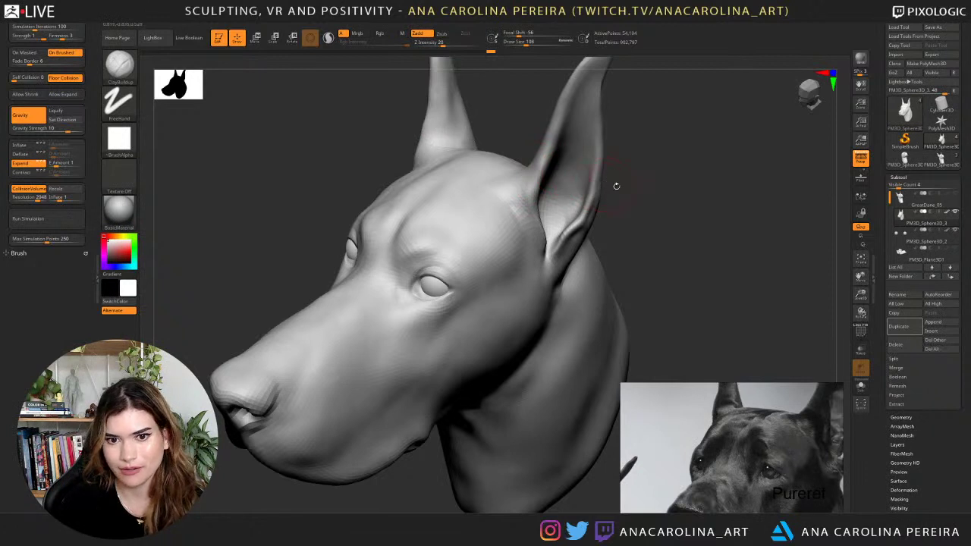
{"action": "left_click_drag", "start_coordinate": [616, 185], "coordinate": [592, 182]}
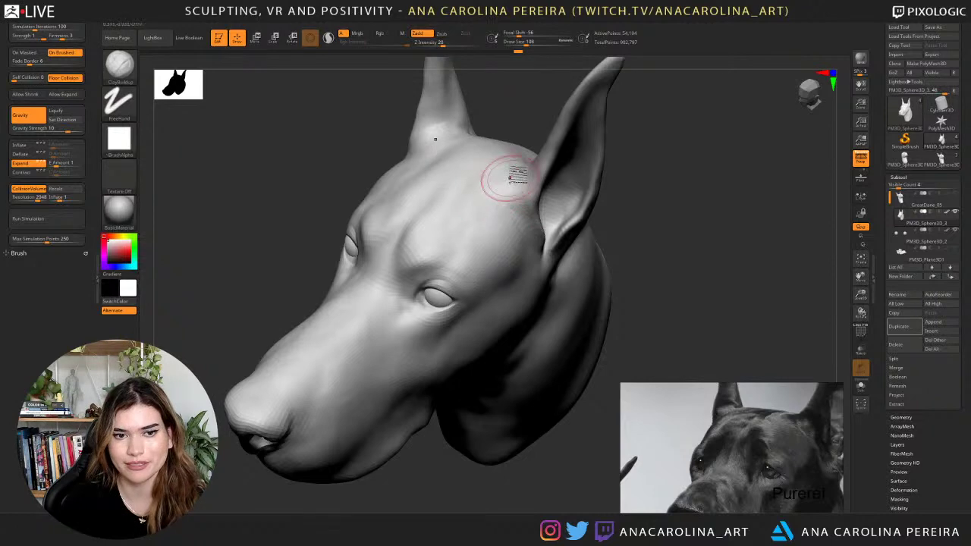
Set the ClayBuildup draw size to 87 and refine the brow ridges above both eyes.
{"action": "mouse_move", "coordinate": [514, 156]}
{"action": "left_mouse_down"}
{"action": "mouse_move", "coordinate": [516, 148]}
{"action": "mouse_move", "coordinate": [488, 174]}
{"action": "left_mouse_up"}
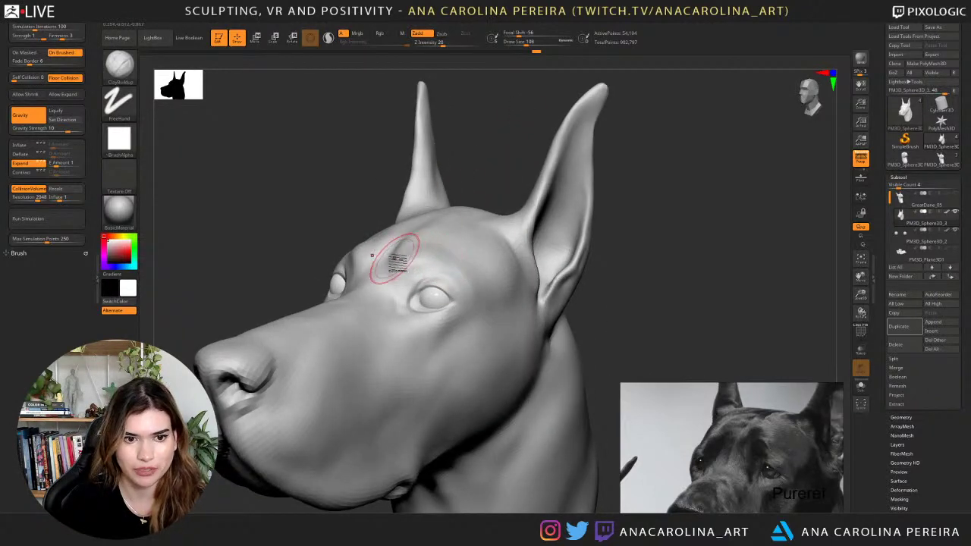
{"action": "key", "text": "space"}
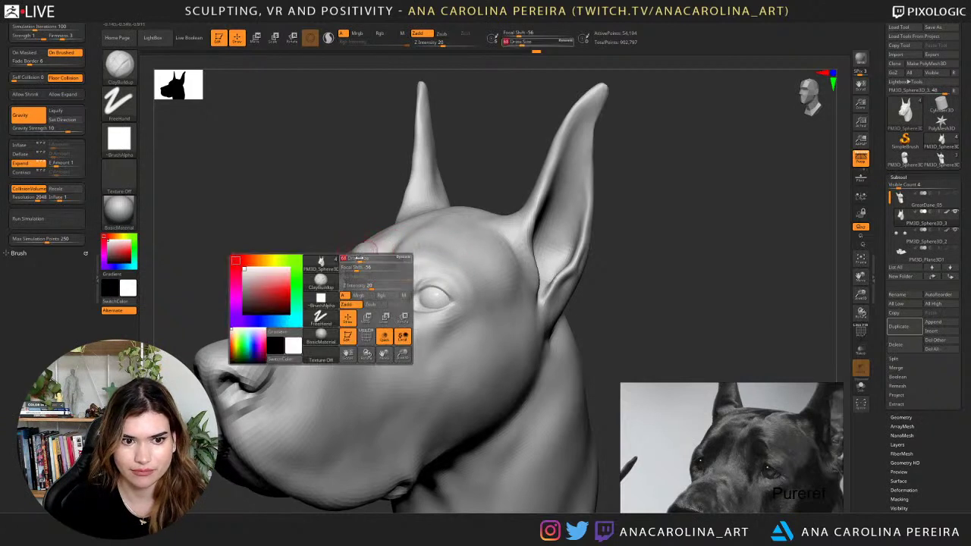
{"action": "mouse_move", "coordinate": [359, 275]}
{"action": "left_mouse_down"}
{"action": "mouse_move", "coordinate": [381, 253]}
{"action": "mouse_move", "coordinate": [366, 271]}
{"action": "left_mouse_up"}
{"action": "key", "text": "space"}
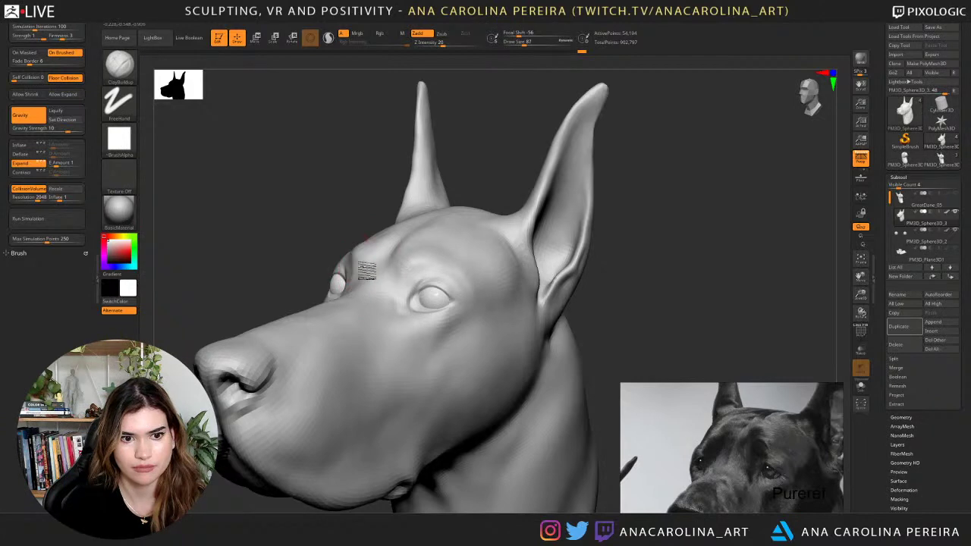
{"action": "left_click_drag", "start_coordinate": [357, 203], "coordinate": [402, 221]}
{"action": "left_click_drag", "start_coordinate": [469, 266], "coordinate": [449, 274]}
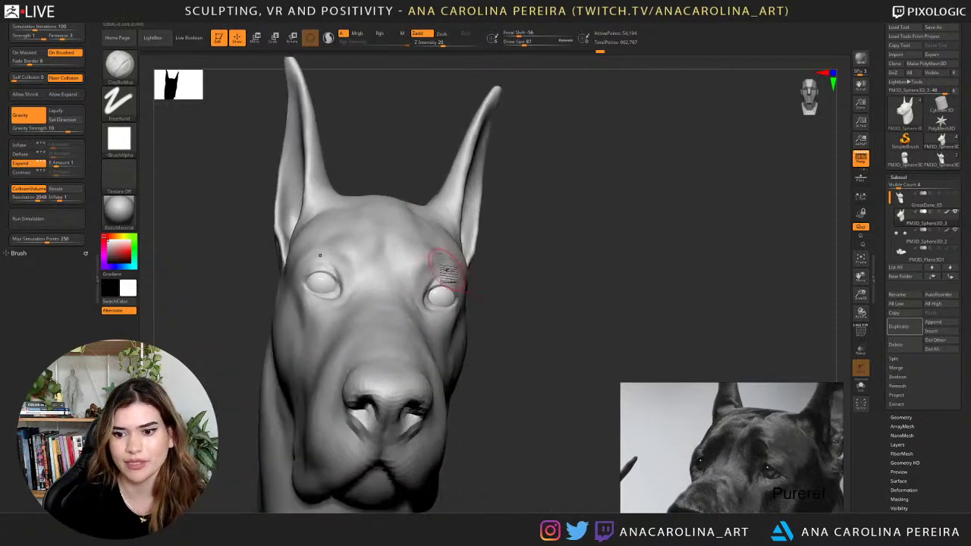
{"action": "right_click_drag", "start_coordinate": [509, 283], "coordinate": [462, 270]}
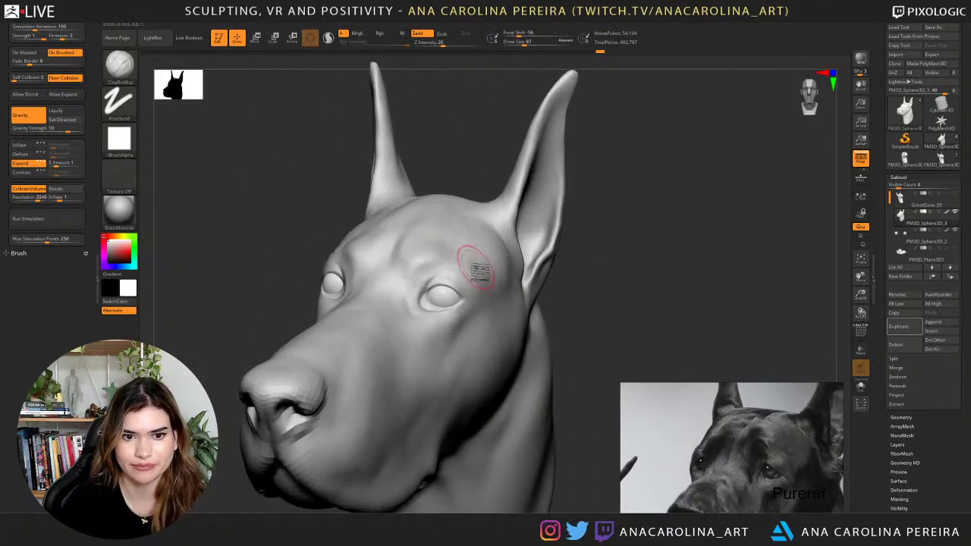
Set the draw size to 108 and build up the forehead above the brows, working from both sides of the head.
{"action": "key", "text": "space"}
{"action": "left_click_drag", "start_coordinate": [475, 267], "coordinate": [432, 224]}
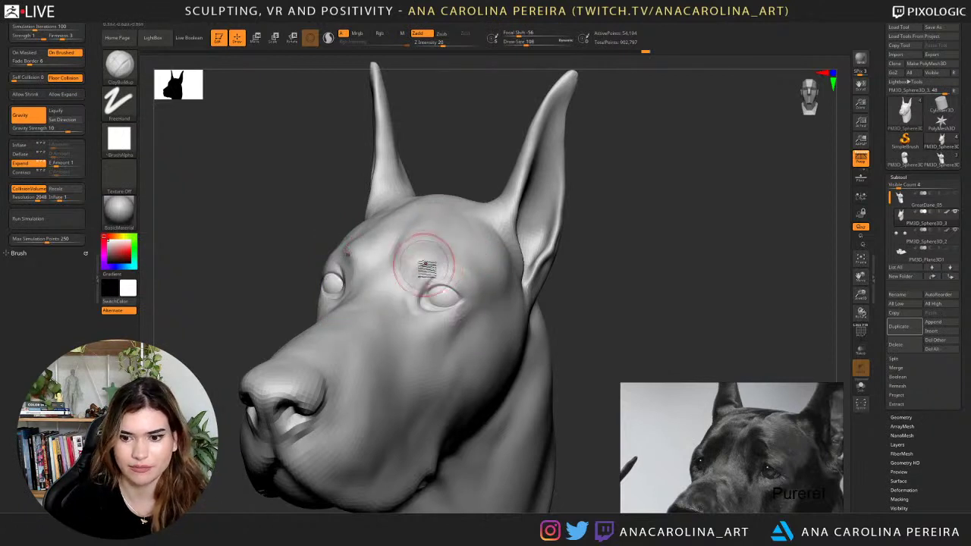
{"action": "mouse_move", "coordinate": [425, 264]}
{"action": "left_mouse_down"}
{"action": "mouse_move", "coordinate": [419, 270]}
{"action": "mouse_move", "coordinate": [446, 267]}
{"action": "mouse_move", "coordinate": [433, 260]}
{"action": "mouse_move", "coordinate": [455, 234]}
{"action": "left_mouse_up"}
{"action": "left_click_drag", "start_coordinate": [577, 276], "coordinate": [602, 276]}
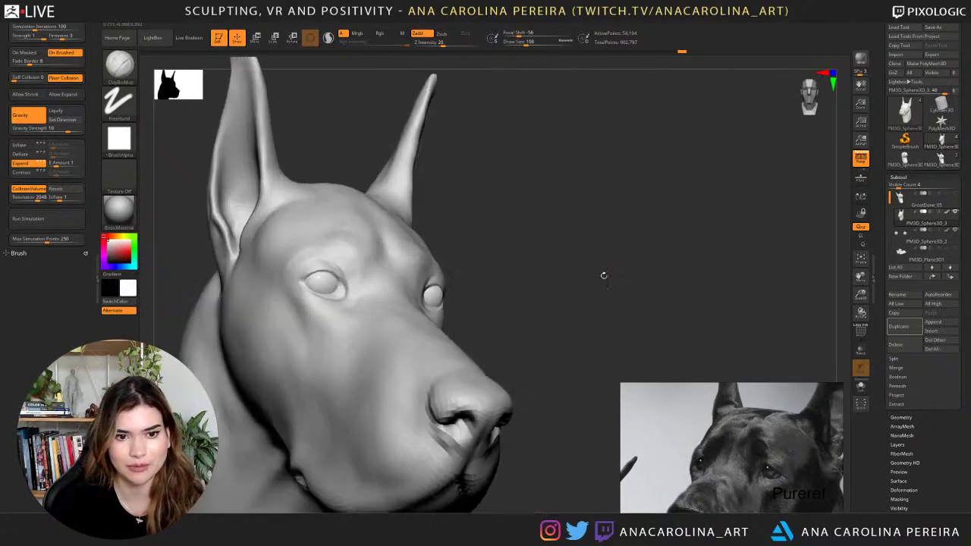
{"action": "left_click_drag", "start_coordinate": [507, 271], "coordinate": [534, 270]}
{"action": "mouse_move", "coordinate": [359, 250]}
{"action": "left_mouse_down"}
{"action": "mouse_move", "coordinate": [372, 249]}
{"action": "mouse_move", "coordinate": [364, 241]}
{"action": "mouse_move", "coordinate": [373, 234]}
{"action": "left_mouse_up"}
{"action": "left_click_drag", "start_coordinate": [437, 210], "coordinate": [430, 205]}
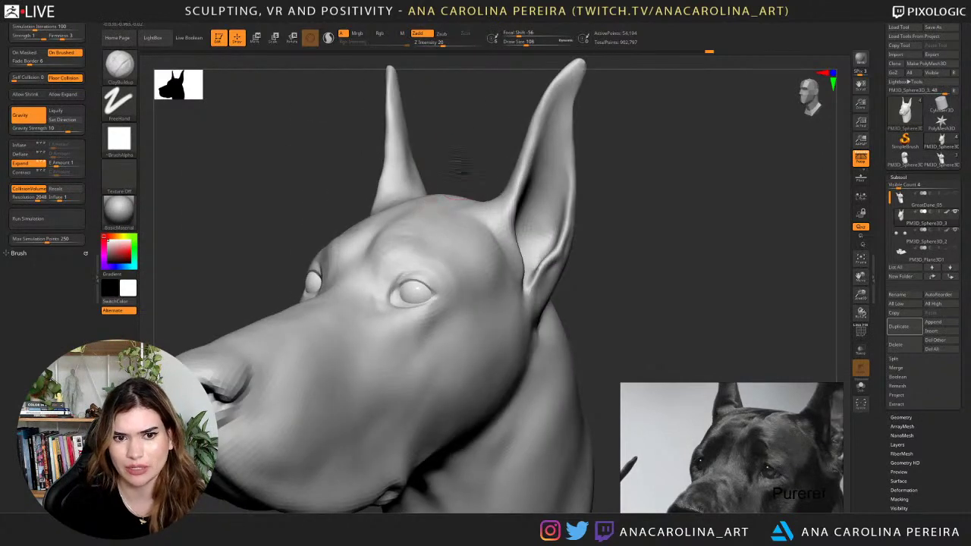
Fill out the outer brows and temples between the eyes and ear bases, checking the form in three-quarter view.
{"action": "left_click_drag", "start_coordinate": [459, 167], "coordinate": [434, 147], "text": "alt"}
{"action": "left_click_drag", "start_coordinate": [526, 238], "coordinate": [584, 273]}
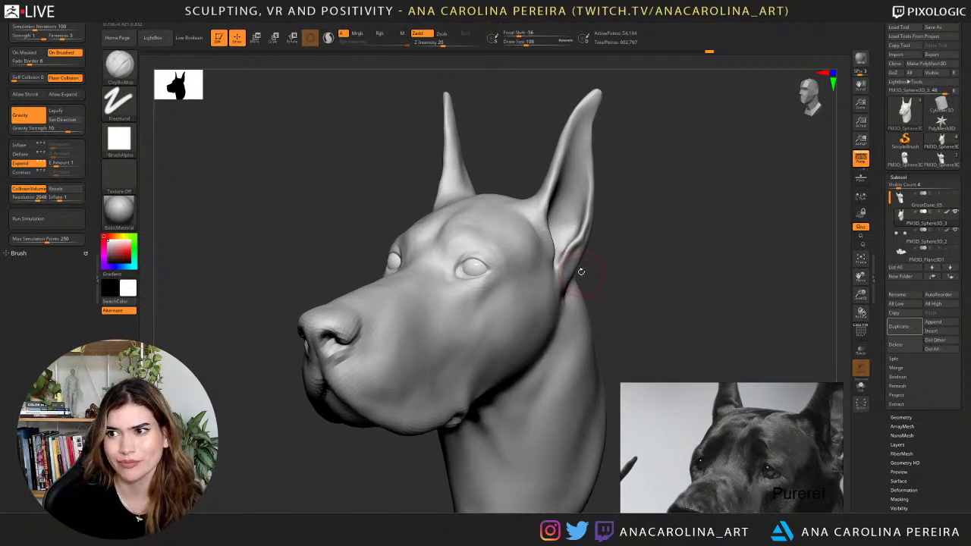
{"action": "mouse_move", "coordinate": [618, 228]}
{"action": "left_mouse_down"}
{"action": "mouse_move", "coordinate": [640, 223]}
{"action": "mouse_move", "coordinate": [587, 226]}
{"action": "mouse_move", "coordinate": [600, 233]}
{"action": "mouse_move", "coordinate": [535, 250]}
{"action": "mouse_move", "coordinate": [537, 271]}
{"action": "left_mouse_up"}
{"action": "left_click_drag", "start_coordinate": [421, 217], "coordinate": [444, 254]}
{"action": "left_click_drag", "start_coordinate": [526, 227], "coordinate": [494, 229]}
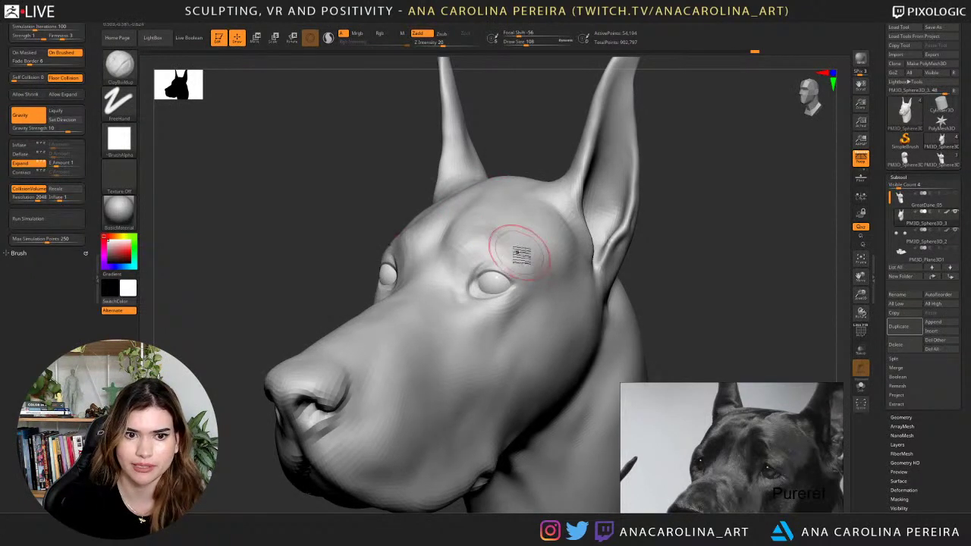
{"action": "left_click_drag", "start_coordinate": [676, 269], "coordinate": [624, 252]}
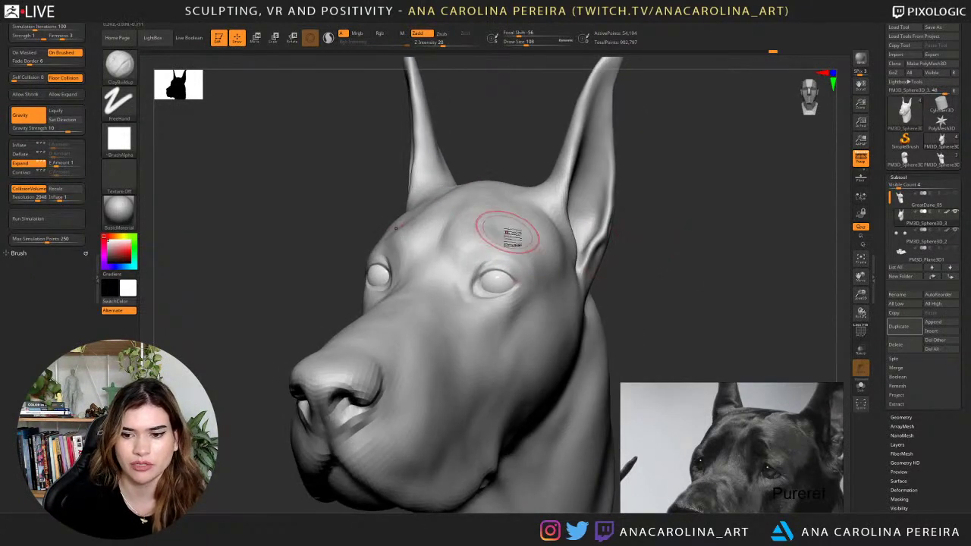
Switch to the DamStandard brush at draw size 167 and Z Intensity 18, and carve furrows along the top of the forehead.
{"action": "key", "text": "space"}
{"action": "key", "text": "space"}
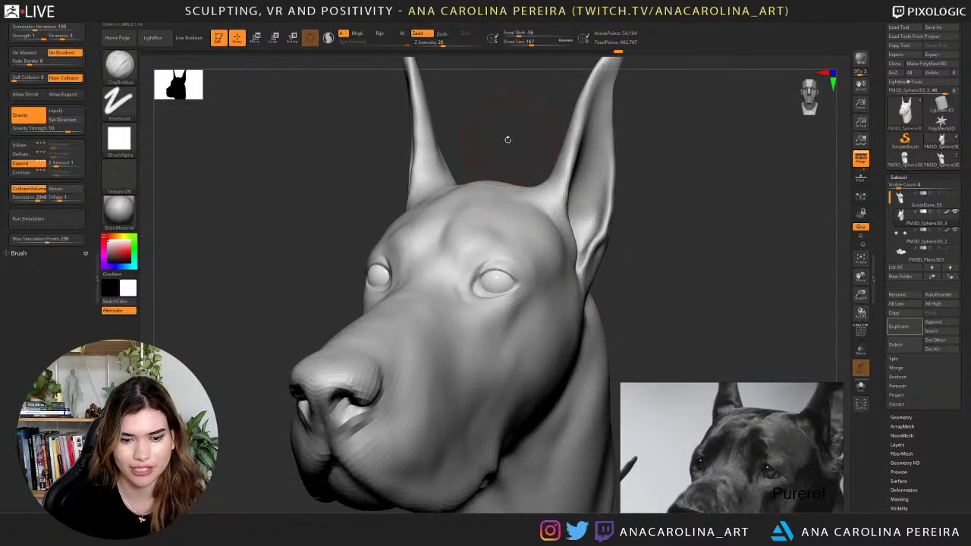
{"action": "left_click_drag", "start_coordinate": [508, 139], "coordinate": [556, 147]}
{"action": "key", "text": "b"}
{"action": "key", "text": "d"}
{"action": "key", "text": "s"}
{"action": "left_click_drag", "start_coordinate": [639, 233], "coordinate": [545, 165]}
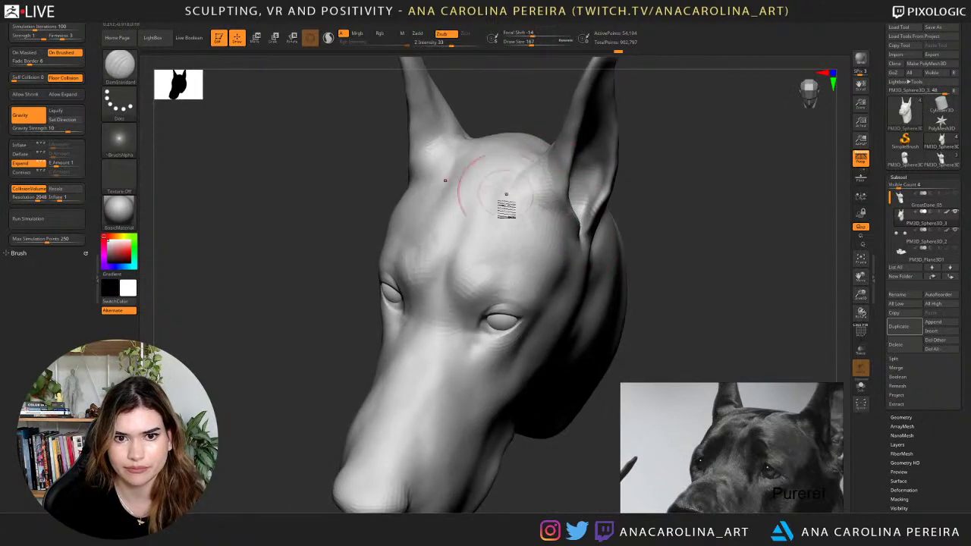
{"action": "key", "text": "space"}
{"action": "left_click", "coordinate": [623, 255]}
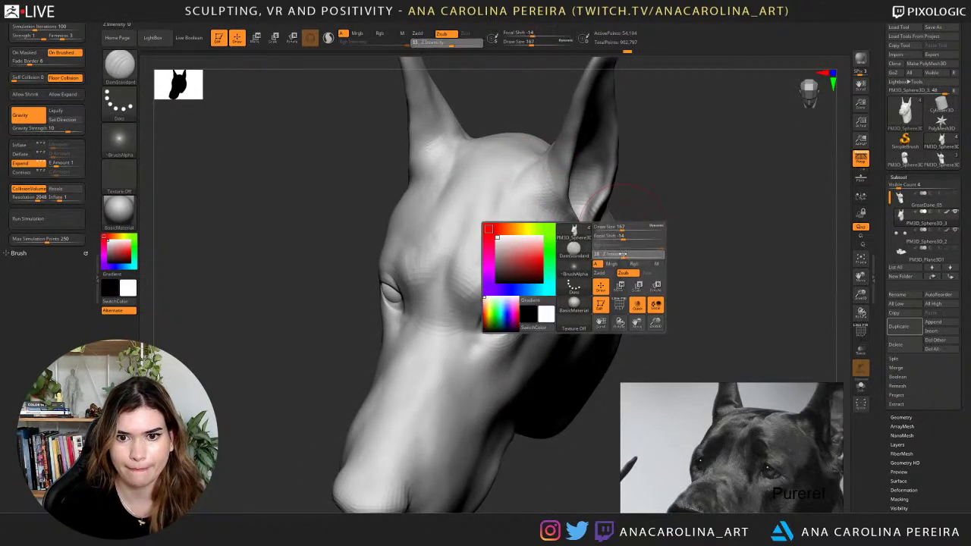
{"action": "mouse_move", "coordinate": [644, 223]}
{"action": "left_mouse_down"}
{"action": "mouse_move", "coordinate": [643, 188]}
{"action": "mouse_move", "coordinate": [480, 211]}
{"action": "left_mouse_up"}
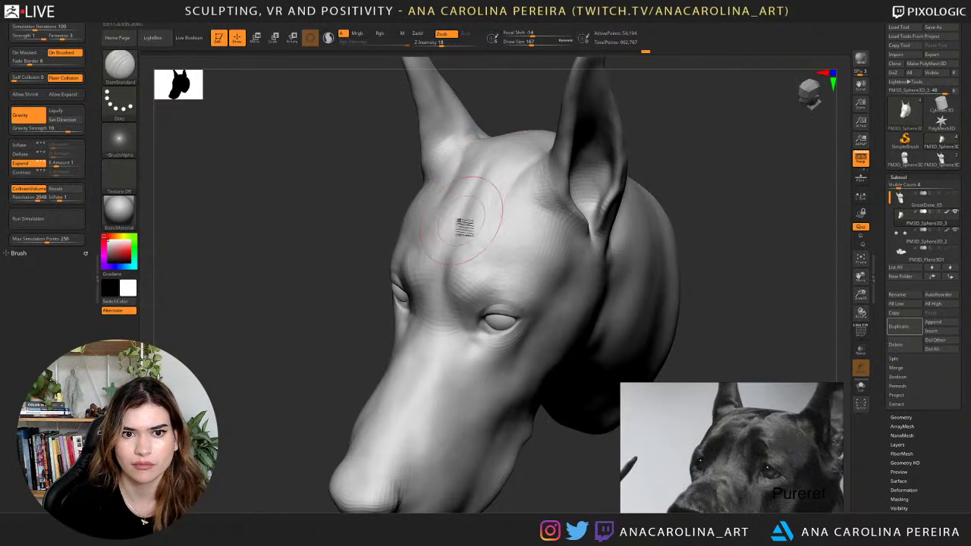
Broaden the skull furrows between the ears with Focal Shift 30, using draw size 386 and then 280.
{"action": "right_click_drag", "start_coordinate": [512, 146], "coordinate": [497, 156]}
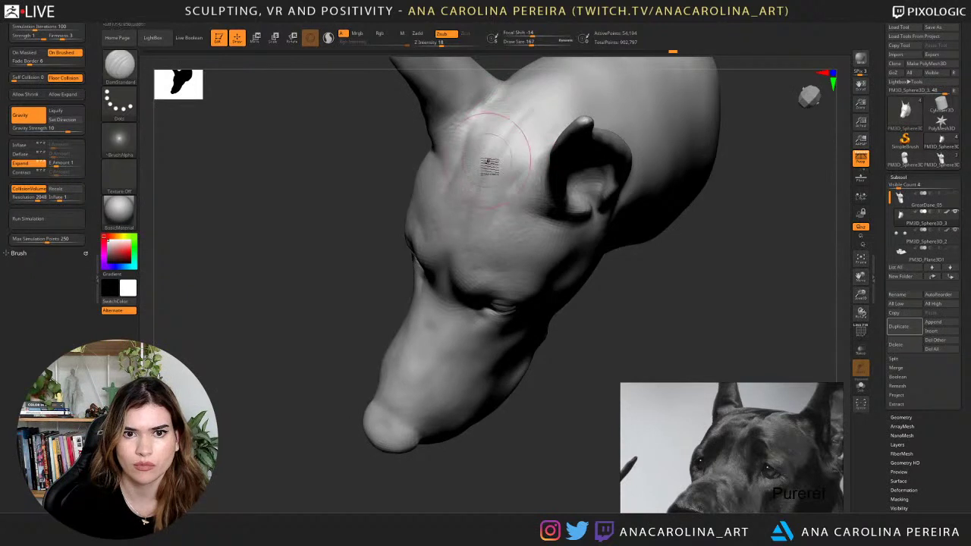
{"action": "key", "text": "space"}
{"action": "left_click_drag", "start_coordinate": [469, 208], "coordinate": [488, 202]}
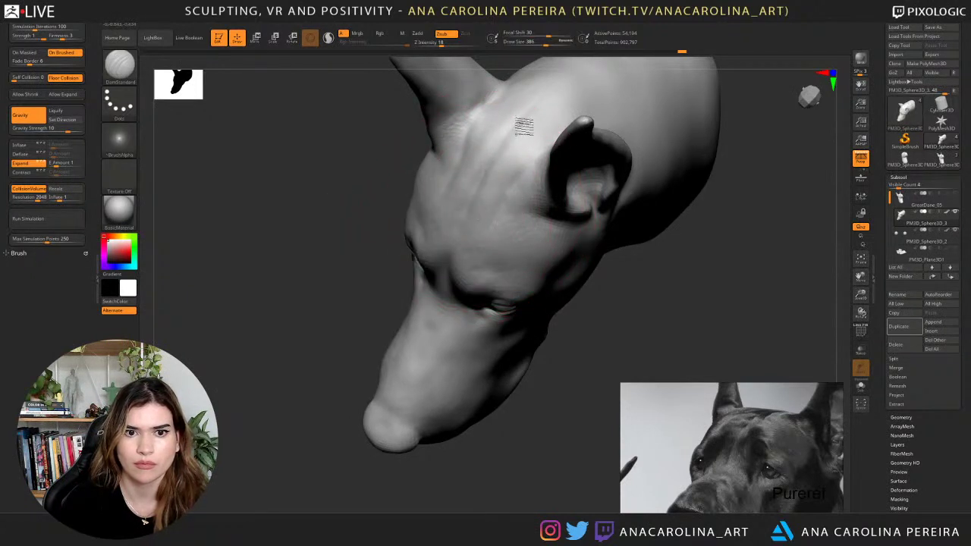
{"action": "mouse_move", "coordinate": [639, 290]}
{"action": "left_mouse_down"}
{"action": "mouse_move", "coordinate": [640, 259]}
{"action": "mouse_move", "coordinate": [658, 240]}
{"action": "mouse_move", "coordinate": [633, 243]}
{"action": "left_mouse_up"}
{"action": "key", "text": "space"}
{"action": "left_click_drag", "start_coordinate": [647, 246], "coordinate": [620, 253]}
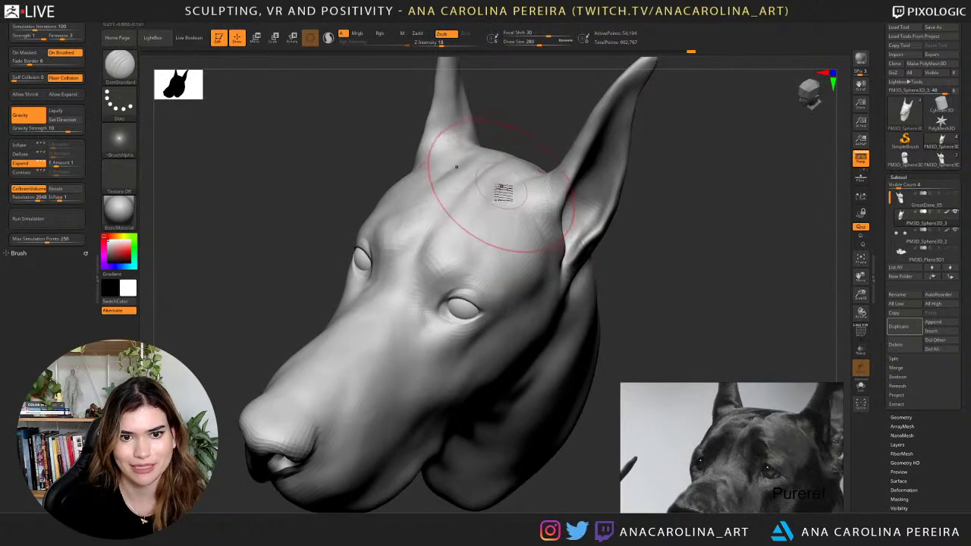
{"action": "left_click_drag", "start_coordinate": [543, 125], "coordinate": [542, 230]}
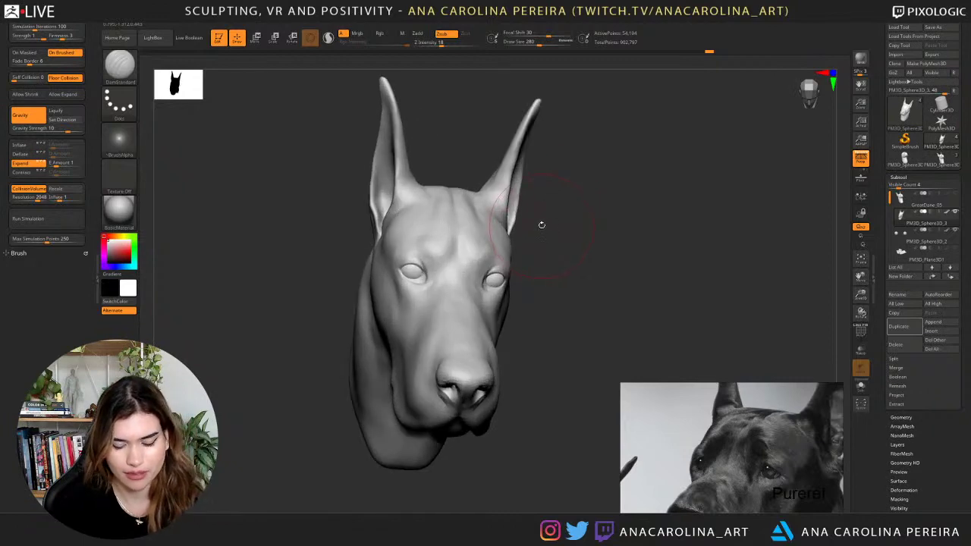
Switch to ClayBuildup at draw size 280 and even out the furrowed forehead and top of the skull with broad strokes.
{"action": "key", "text": "b"}
{"action": "key", "text": "c"}
{"action": "key", "text": "b"}
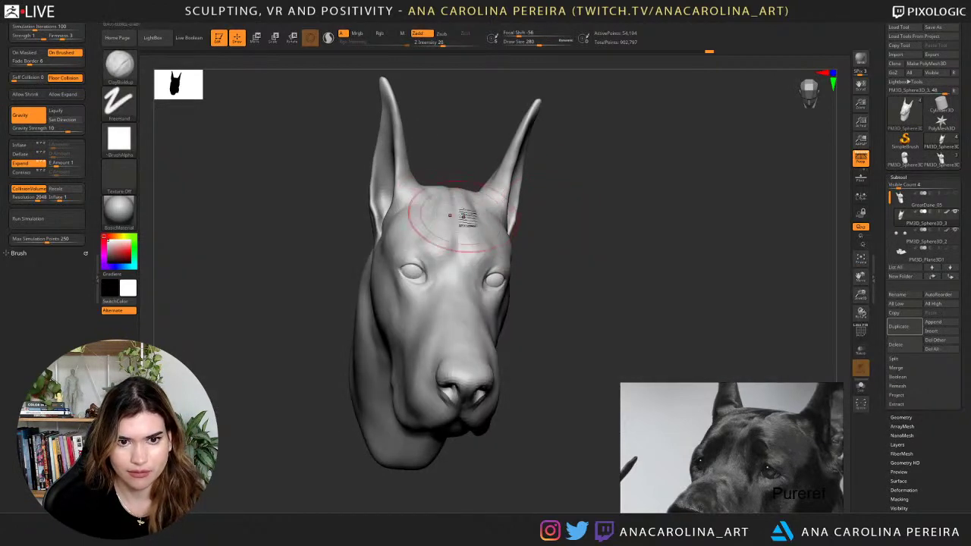
{"action": "left_click_drag", "start_coordinate": [501, 232], "coordinate": [467, 228]}
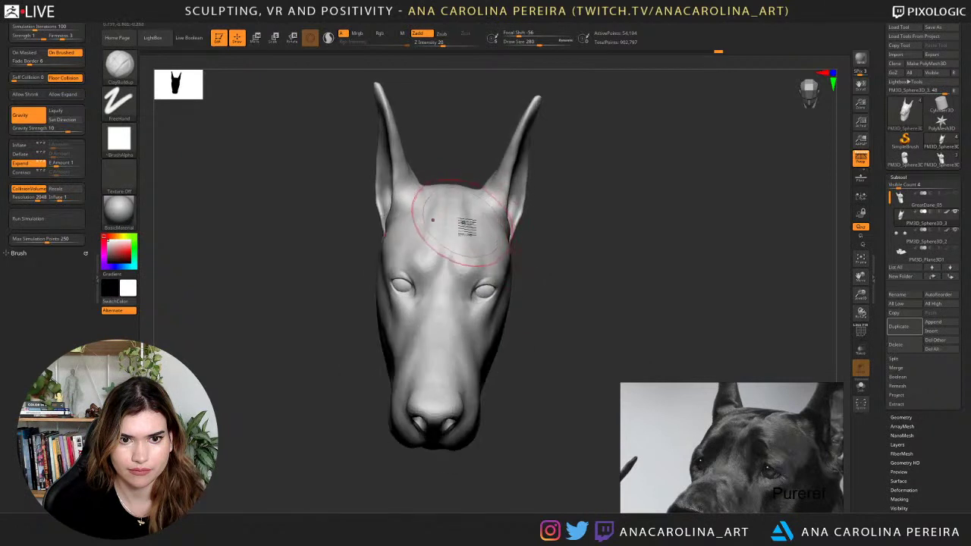
{"action": "left_click_drag", "start_coordinate": [543, 208], "coordinate": [469, 194]}
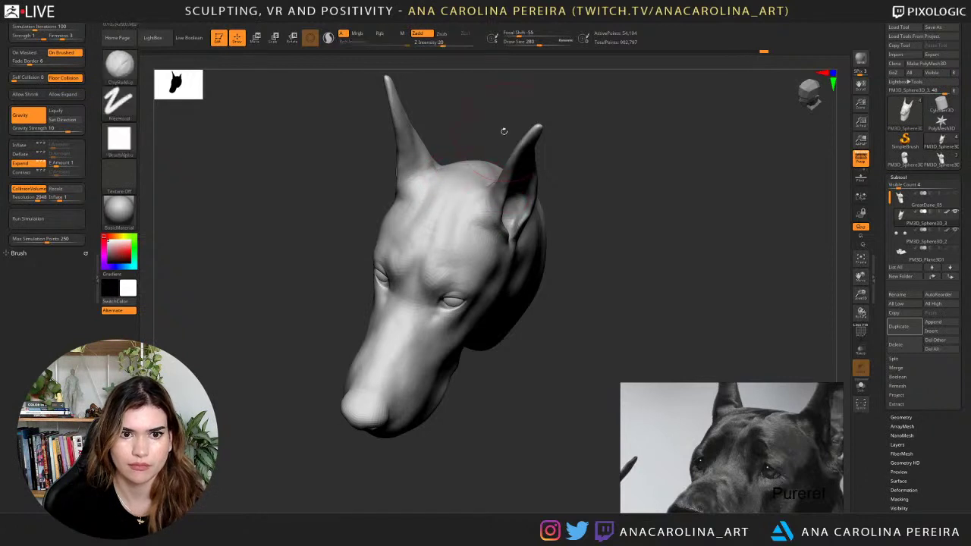
{"action": "mouse_move", "coordinate": [503, 130]}
{"action": "left_mouse_down"}
{"action": "mouse_move", "coordinate": [499, 120]}
{"action": "mouse_move", "coordinate": [476, 148]}
{"action": "left_mouse_up"}
{"action": "key", "text": "shift+space"}
{"action": "mouse_move", "coordinate": [558, 220]}
{"action": "left_mouse_down"}
{"action": "mouse_move", "coordinate": [559, 193]}
{"action": "mouse_move", "coordinate": [594, 223]}
{"action": "mouse_move", "coordinate": [577, 199]}
{"action": "mouse_move", "coordinate": [561, 228]}
{"action": "left_mouse_up"}
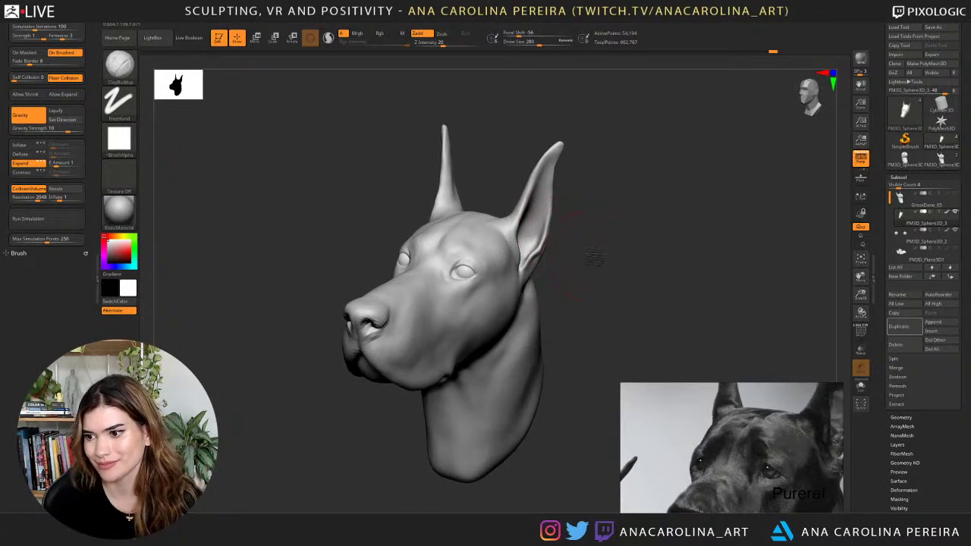
{"action": "left_click_drag", "start_coordinate": [595, 257], "coordinate": [622, 259]}
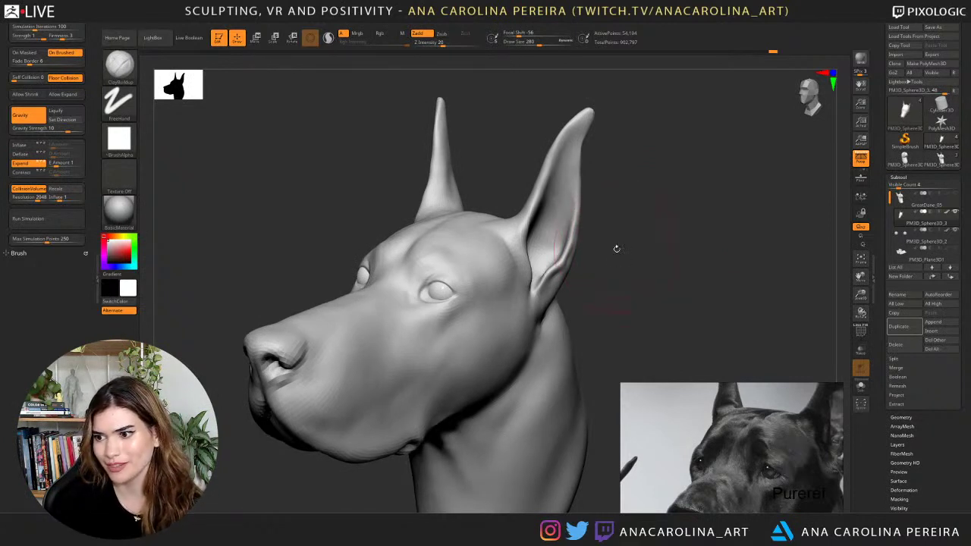
{"action": "left_click_drag", "start_coordinate": [620, 255], "coordinate": [632, 255]}
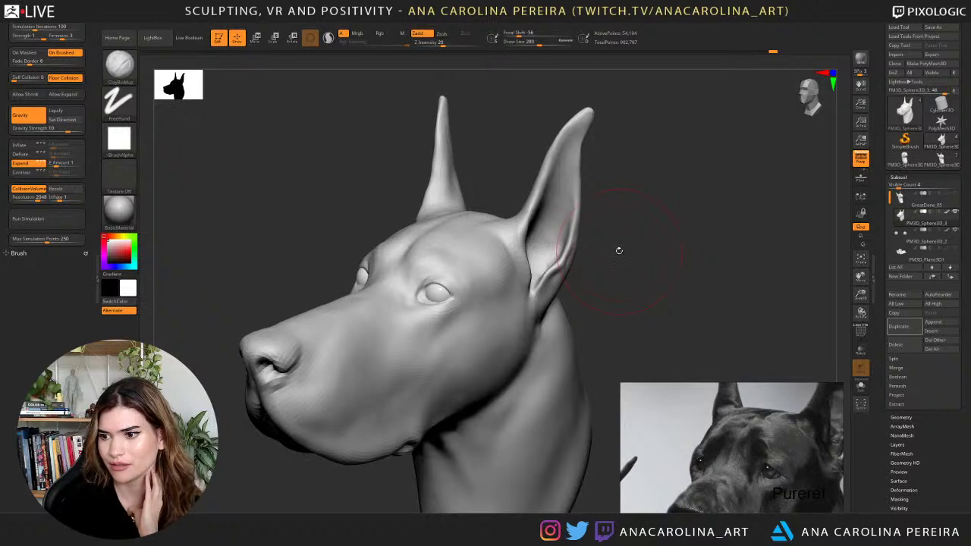
{"action": "mouse_move", "coordinate": [620, 258]}
{"action": "left_mouse_down"}
{"action": "mouse_move", "coordinate": [618, 250]}
{"action": "mouse_move", "coordinate": [635, 270]}
{"action": "mouse_move", "coordinate": [626, 262]}
{"action": "left_mouse_up"}
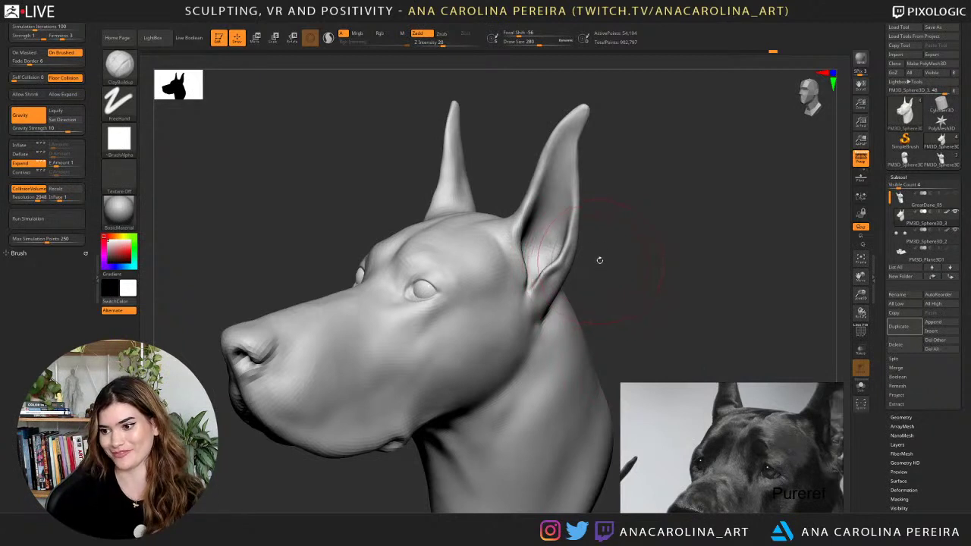
Raise the head by two subdivision levels and set the brush draw size to 94.
{"action": "mouse_move", "coordinate": [609, 251]}
{"action": "left_mouse_down"}
{"action": "mouse_move", "coordinate": [613, 280]}
{"action": "mouse_move", "coordinate": [624, 284]}
{"action": "left_mouse_up"}
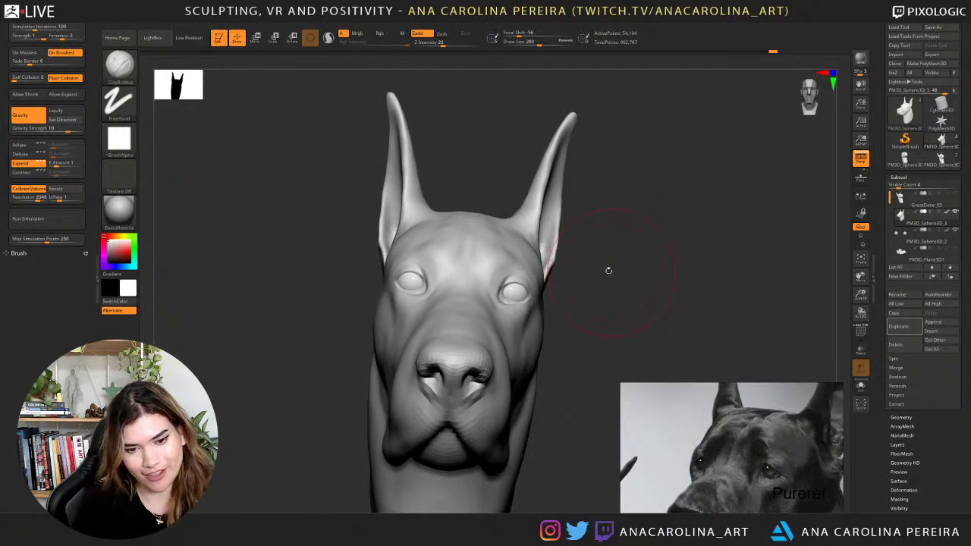
{"action": "key", "text": "d"}
{"action": "key", "text": "d"}
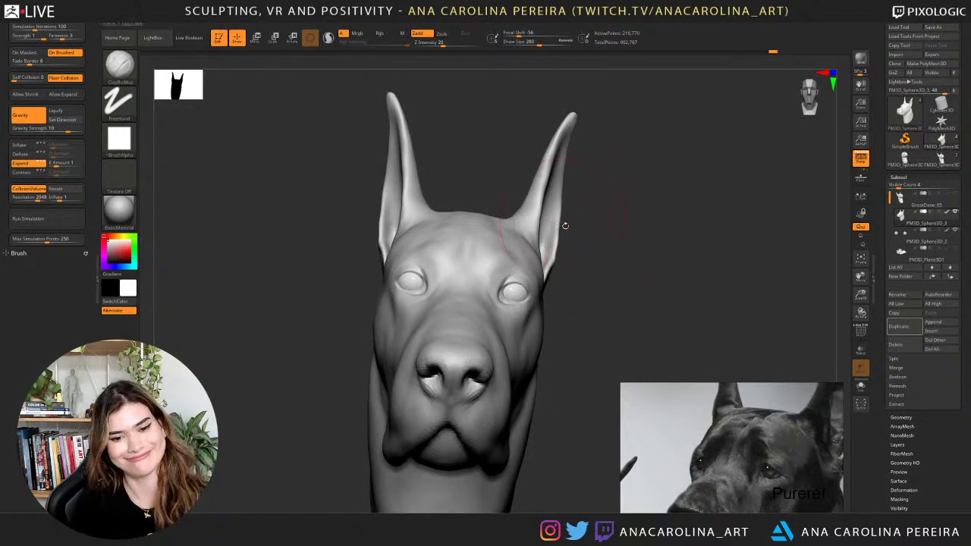
{"action": "mouse_move", "coordinate": [654, 322]}
{"action": "left_mouse_down"}
{"action": "mouse_move", "coordinate": [586, 330]}
{"action": "mouse_move", "coordinate": [562, 320]}
{"action": "left_mouse_up"}
{"action": "key", "text": "space"}
{"action": "left_click_drag", "start_coordinate": [618, 307], "coordinate": [685, 301]}
{"action": "key", "text": "space"}
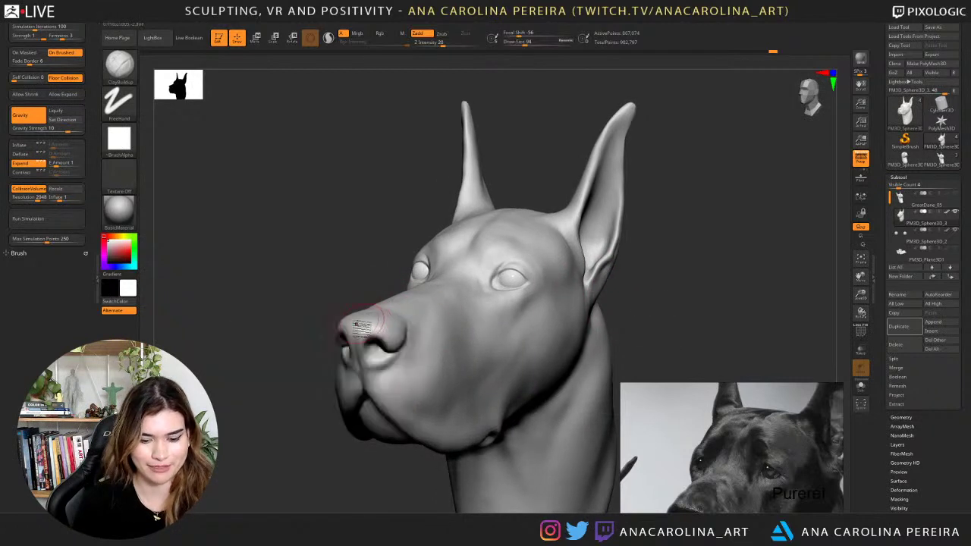
Switch to the DamStandard brush and define the nostrils and nose contours from both sides, smoothing the top of the nose.
{"action": "key", "text": "b"}
{"action": "key", "text": "d"}
{"action": "key", "text": "s"}
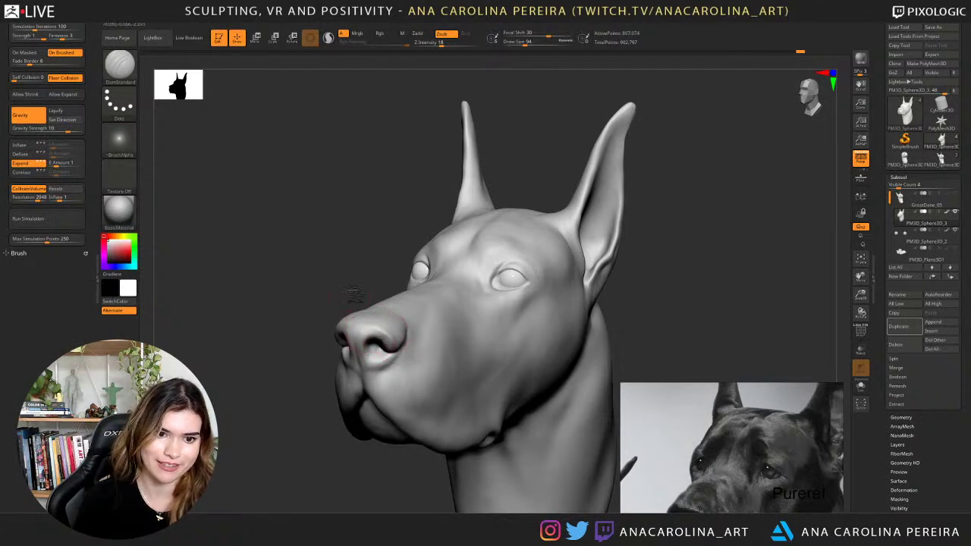
{"action": "right_click_drag", "start_coordinate": [356, 317], "coordinate": [388, 325]}
{"action": "left_click_drag", "start_coordinate": [381, 328], "coordinate": [387, 339], "text": "shift"}
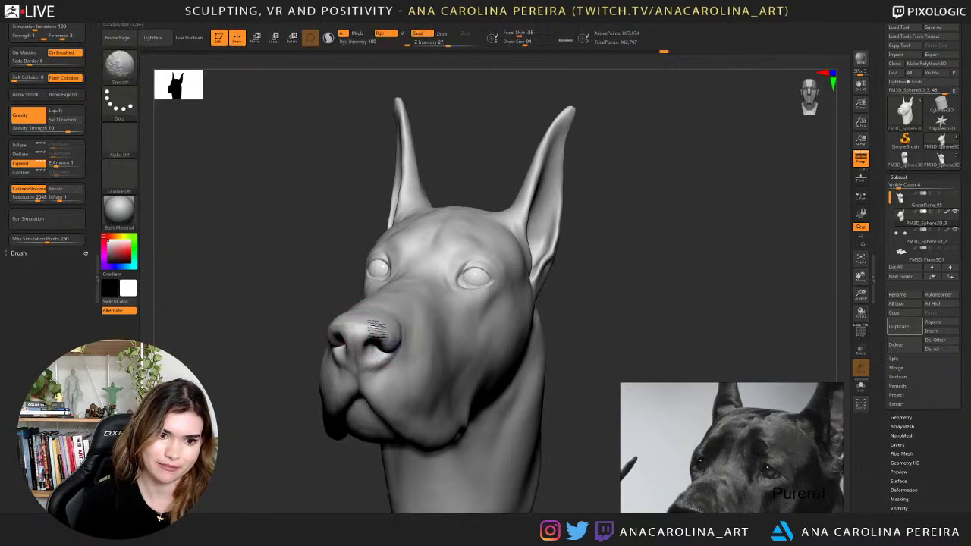
{"action": "right_click_drag", "start_coordinate": [357, 328], "coordinate": [557, 311]}
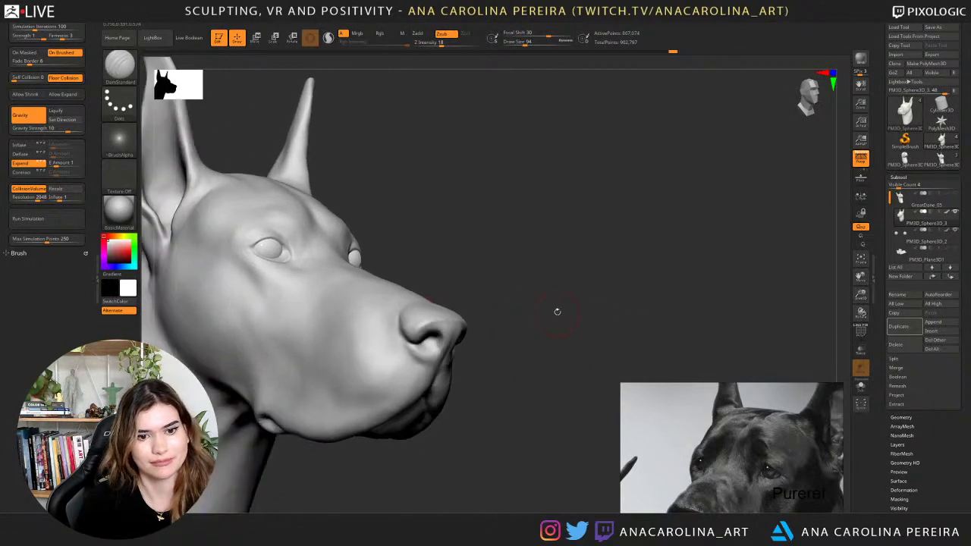
{"action": "left_click_drag", "start_coordinate": [425, 334], "coordinate": [412, 345]}
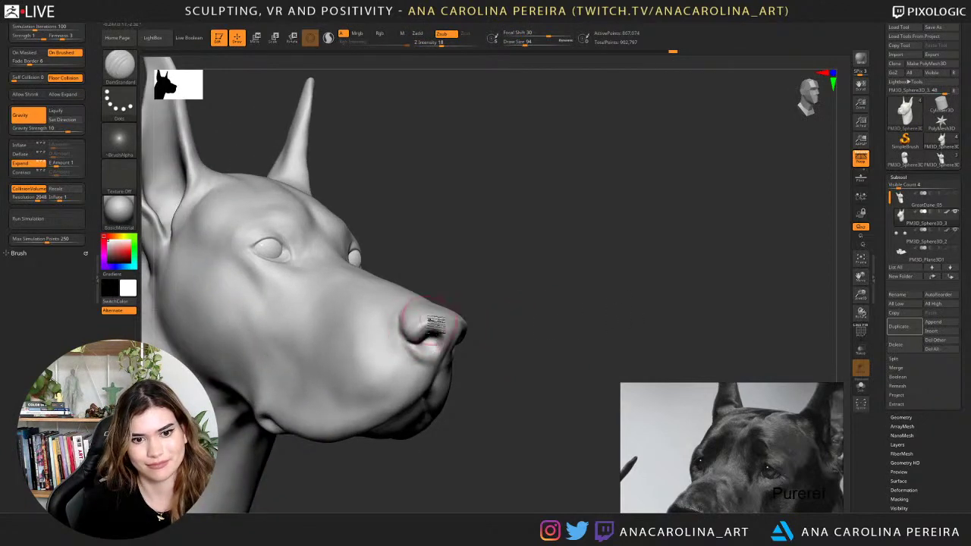
{"action": "mouse_move", "coordinate": [505, 292]}
{"action": "right_mouse_down"}
{"action": "mouse_move", "coordinate": [364, 347]}
{"action": "mouse_move", "coordinate": [363, 272]}
{"action": "mouse_move", "coordinate": [361, 389]}
{"action": "right_mouse_up"}
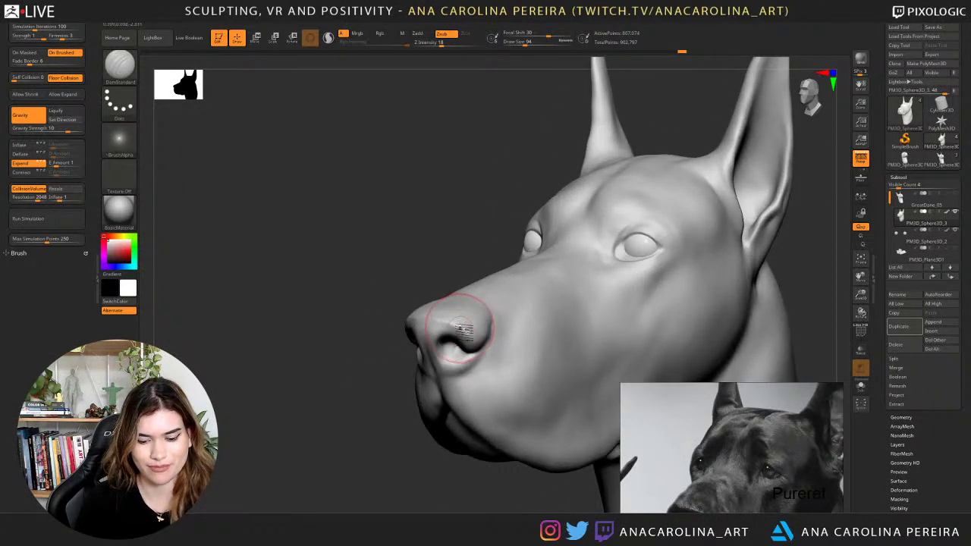
Switch to ClayBuildup at draw size 62, build up the outer wing of the nostril and smooth it.
{"action": "key", "text": "b"}
{"action": "key", "text": "c"}
{"action": "key", "text": "b"}
{"action": "key", "text": "space"}
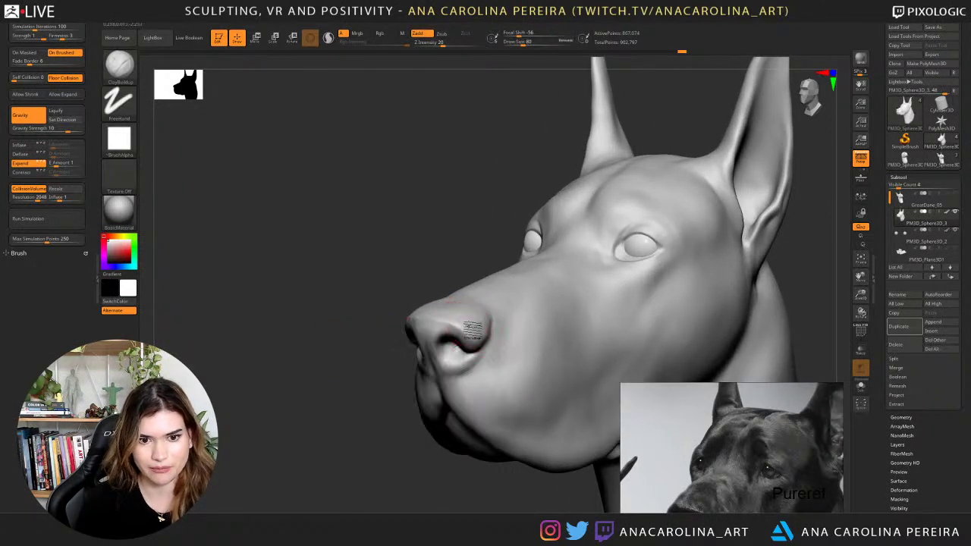
{"action": "key", "text": "space"}
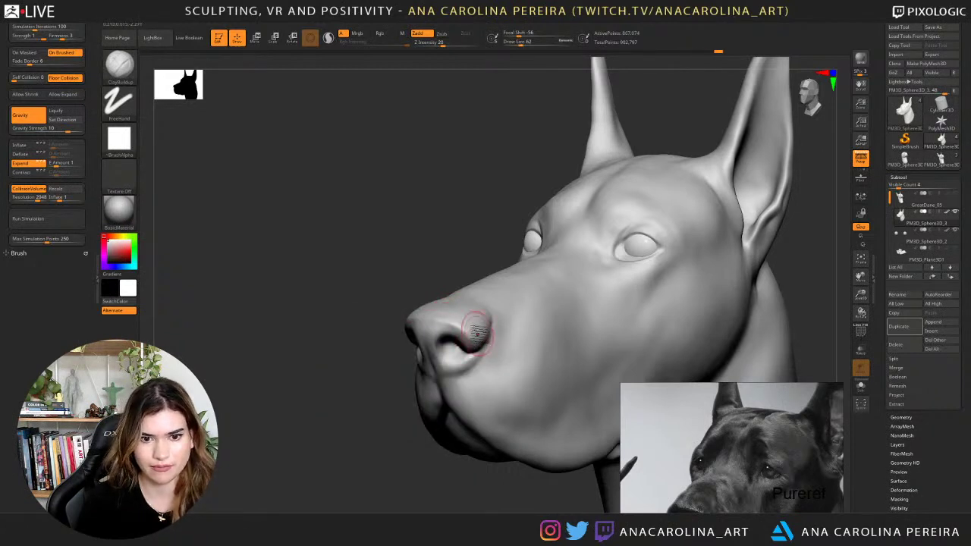
{"action": "left_click_drag", "start_coordinate": [480, 329], "coordinate": [452, 319], "text": "shift"}
{"action": "left_click_drag", "start_coordinate": [421, 271], "coordinate": [461, 280]}
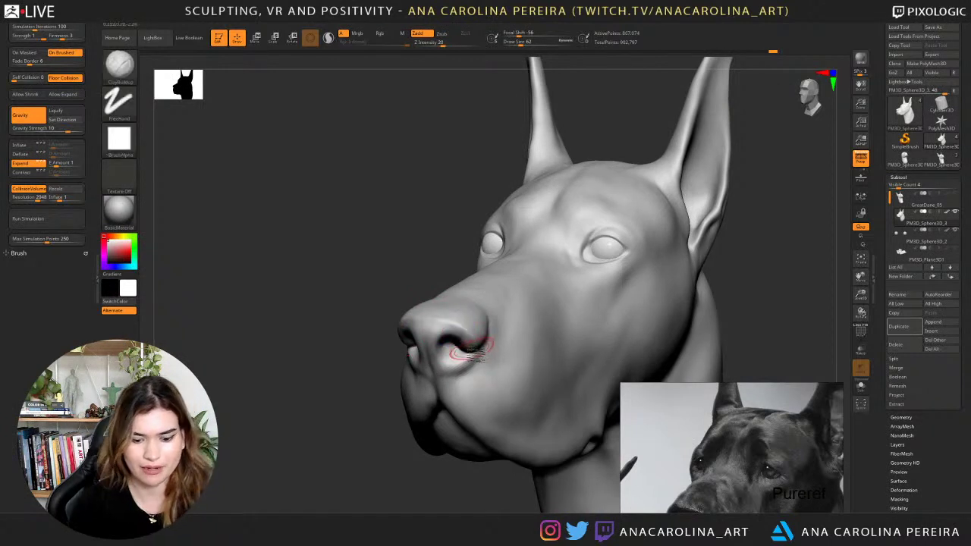
Switch to the Inflat brush at draw size 62, swell the nostril rim and smooth the area around it.
{"action": "key", "text": "b"}
{"action": "key", "text": "i"}
{"action": "key", "text": "n"}
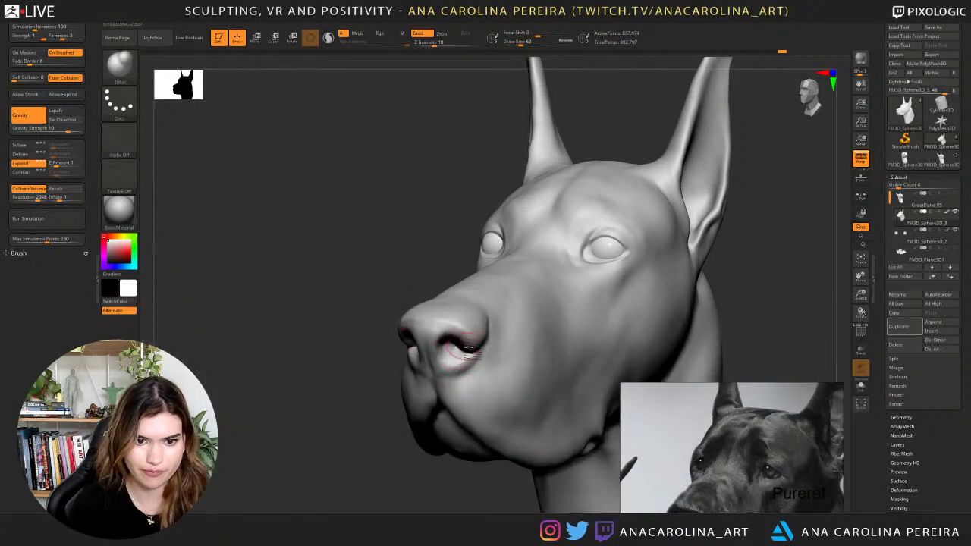
{"action": "mouse_move", "coordinate": [408, 271]}
{"action": "right_mouse_down"}
{"action": "mouse_move", "coordinate": [490, 315]}
{"action": "mouse_move", "coordinate": [464, 253]}
{"action": "mouse_move", "coordinate": [490, 234]}
{"action": "mouse_move", "coordinate": [457, 366]}
{"action": "right_mouse_up"}
{"action": "left_click_drag", "start_coordinate": [441, 320], "coordinate": [388, 349], "text": "shift"}
{"action": "left_click_drag", "start_coordinate": [482, 289], "coordinate": [463, 284]}
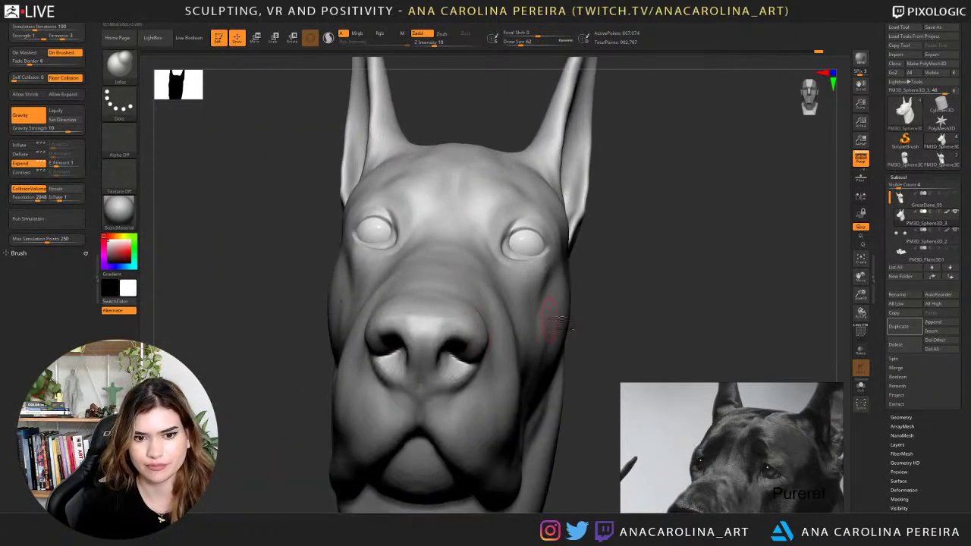
Deepen the nostril opening and the slit at its outer edge with the DamStandard brush at draw size 62.
{"action": "mouse_move", "coordinate": [629, 312]}
{"action": "left_mouse_down"}
{"action": "mouse_move", "coordinate": [631, 321]}
{"action": "mouse_move", "coordinate": [623, 313]}
{"action": "left_mouse_up"}
{"action": "key", "text": "b"}
{"action": "key", "text": "d"}
{"action": "key", "text": "s"}
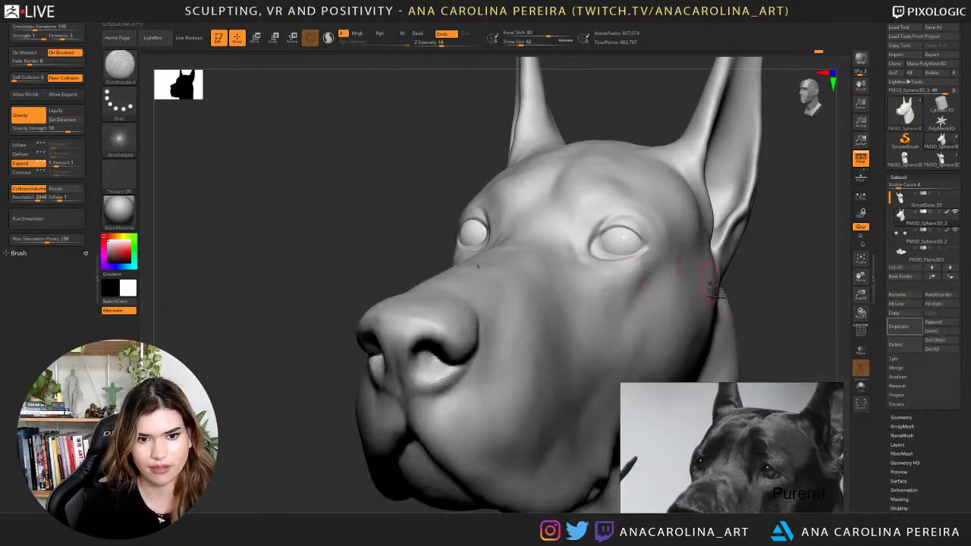
{"action": "mouse_move", "coordinate": [716, 294]}
{"action": "right_mouse_down"}
{"action": "mouse_move", "coordinate": [655, 303]}
{"action": "mouse_move", "coordinate": [638, 283]}
{"action": "right_mouse_up"}
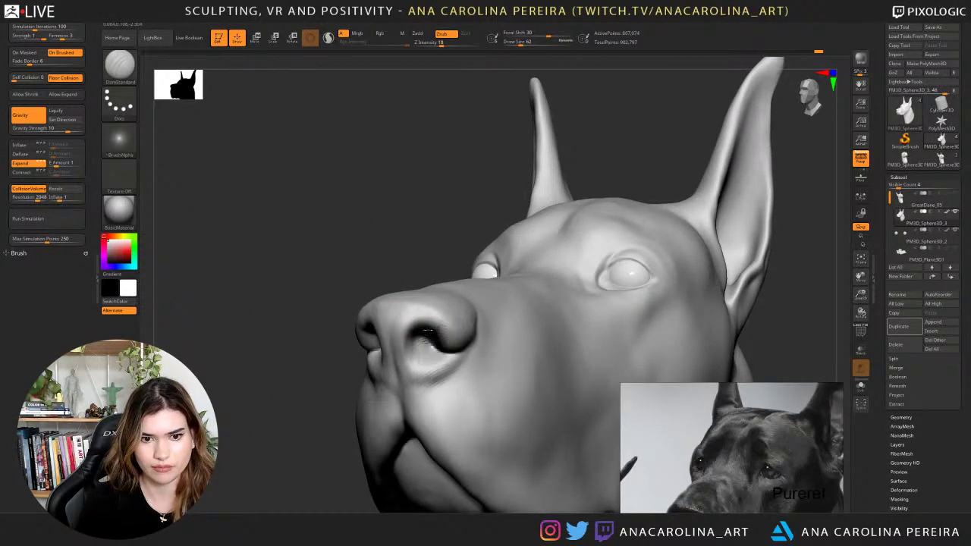
{"action": "left_click_drag", "start_coordinate": [427, 336], "coordinate": [419, 355]}
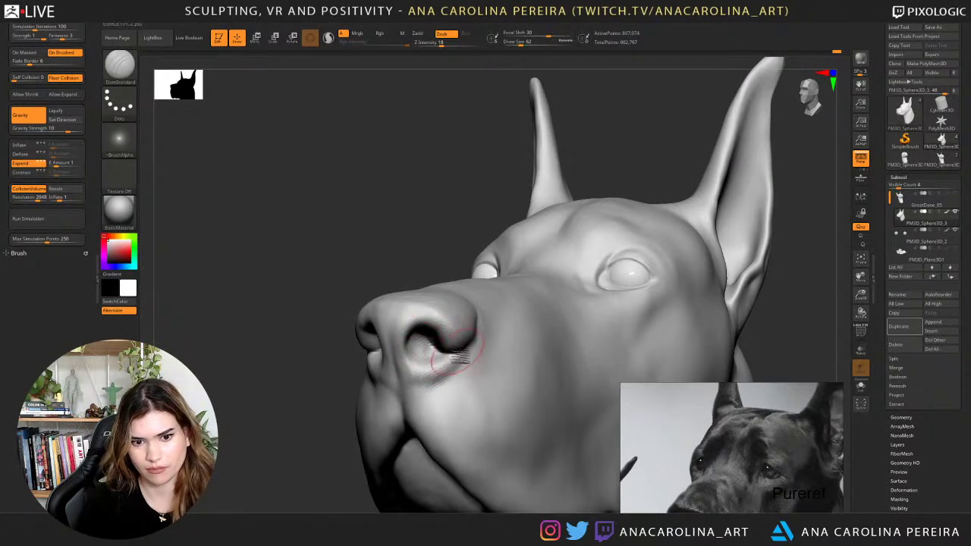
{"action": "left_click_drag", "start_coordinate": [458, 352], "coordinate": [444, 357]}
Check the head from both sides and carve the crease below the nostril wing with DamStandard.
{"action": "mouse_move", "coordinate": [399, 204]}
{"action": "left_mouse_down"}
{"action": "mouse_move", "coordinate": [425, 243]}
{"action": "mouse_move", "coordinate": [505, 255]}
{"action": "mouse_move", "coordinate": [500, 272]}
{"action": "left_mouse_up"}
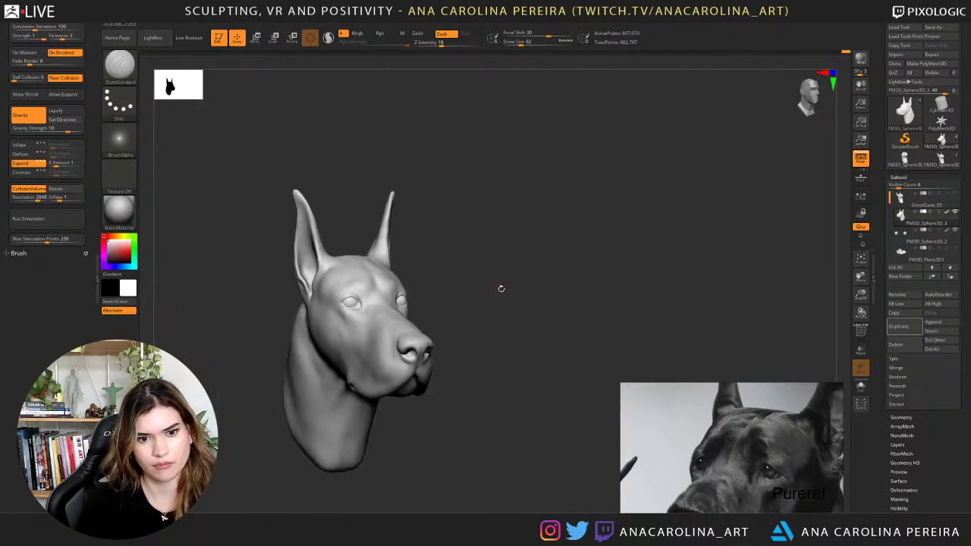
{"action": "right_click_drag", "start_coordinate": [501, 288], "coordinate": [625, 187]}
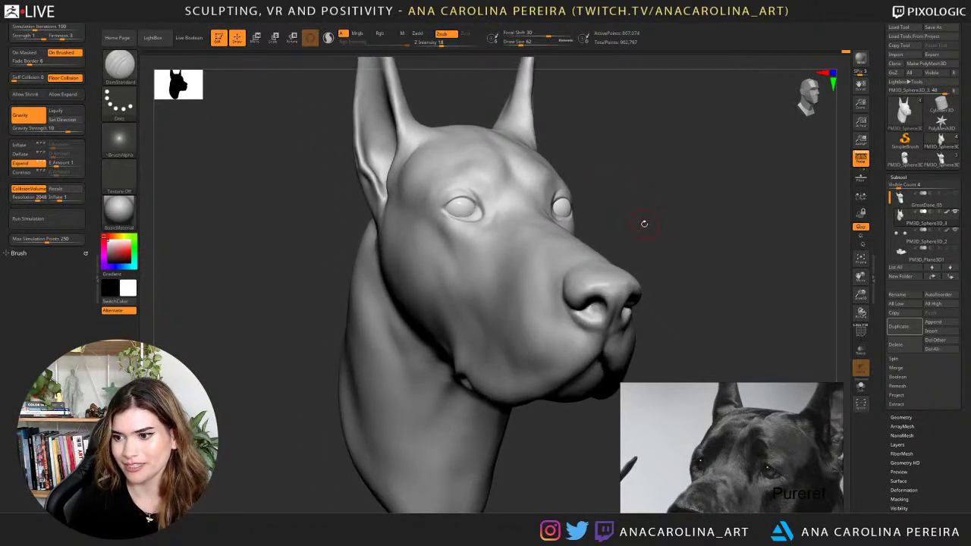
{"action": "left_click_drag", "start_coordinate": [641, 226], "coordinate": [646, 233]}
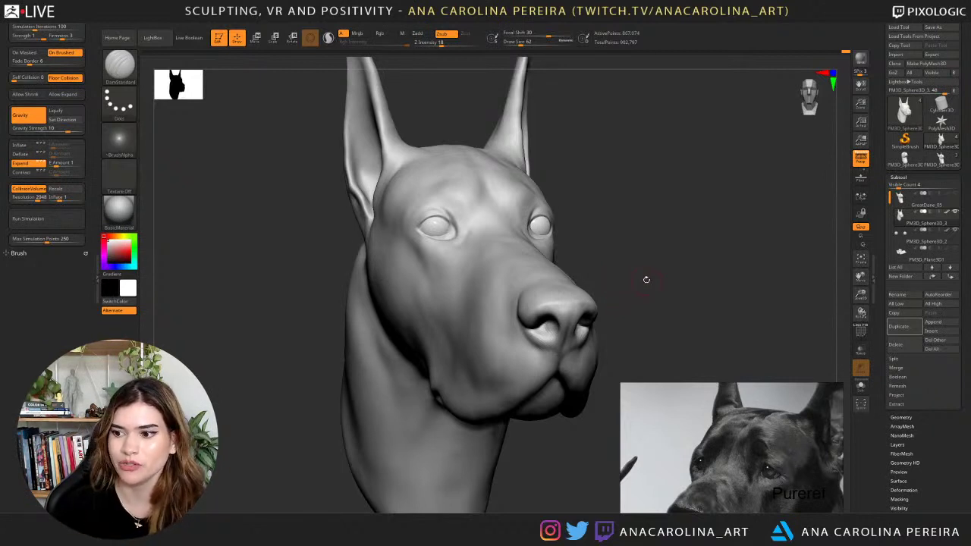
{"action": "left_click_drag", "start_coordinate": [669, 270], "coordinate": [471, 379]}
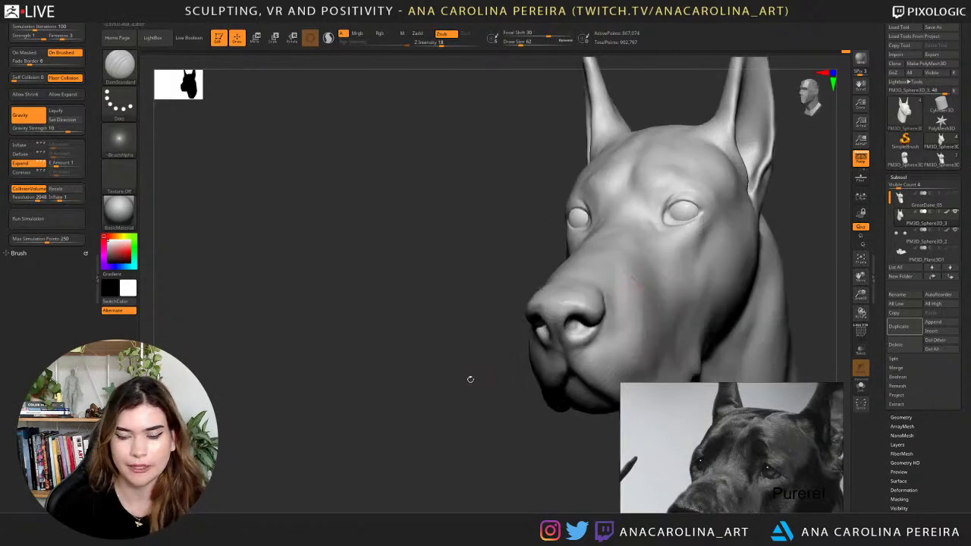
{"action": "mouse_move", "coordinate": [502, 430]}
{"action": "left_mouse_down"}
{"action": "mouse_move", "coordinate": [425, 433]}
{"action": "mouse_move", "coordinate": [453, 459]}
{"action": "left_mouse_up"}
{"action": "key", "text": "b"}
{"action": "key", "text": "d"}
{"action": "key", "text": "s"}
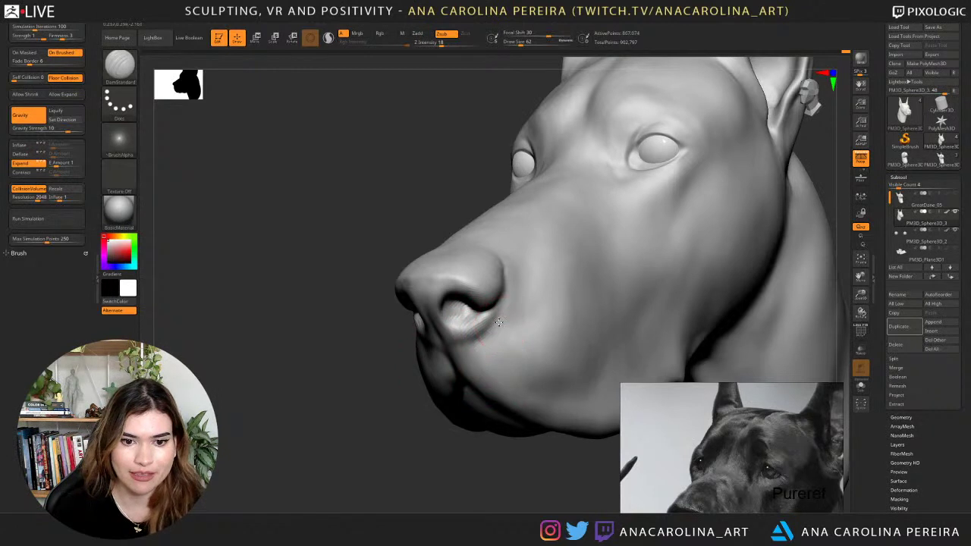
{"action": "key", "text": "space"}
{"action": "mouse_move", "coordinate": [497, 321]}
{"action": "left_mouse_down"}
{"action": "mouse_move", "coordinate": [500, 306]}
{"action": "mouse_move", "coordinate": [510, 323]}
{"action": "mouse_move", "coordinate": [465, 340]}
{"action": "mouse_move", "coordinate": [479, 332]}
{"action": "mouse_move", "coordinate": [455, 357]}
{"action": "mouse_move", "coordinate": [472, 324]}
{"action": "mouse_move", "coordinate": [514, 289]}
{"action": "mouse_move", "coordinate": [514, 265]}
{"action": "mouse_move", "coordinate": [503, 327]}
{"action": "mouse_move", "coordinate": [493, 332]}
{"action": "left_mouse_up"}
Switch to ClayBuildup at draw size 44 and build up and smooth the area beneath the nostrils from both sides.
{"action": "key", "text": "space"}
{"action": "key", "text": "b"}
{"action": "key", "text": "c"}
{"action": "key", "text": "b"}
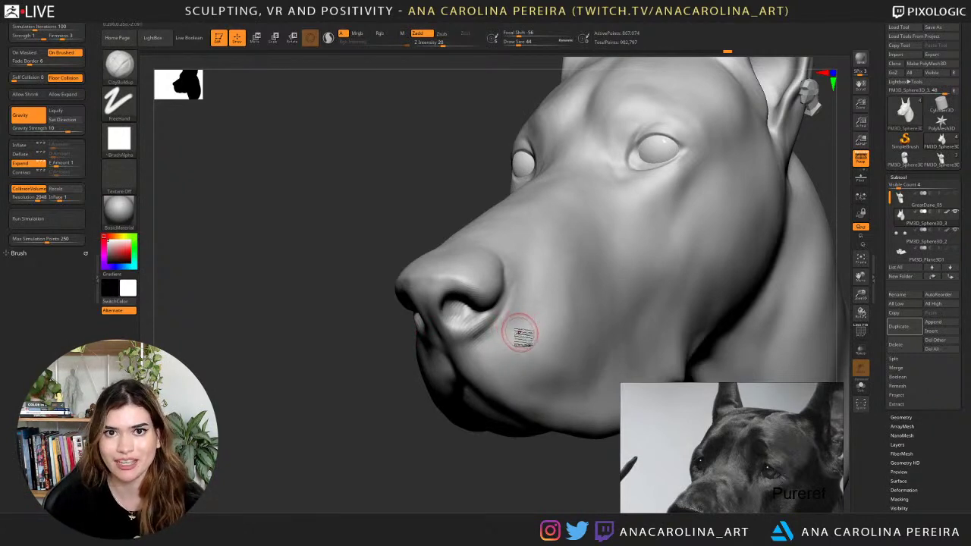
{"action": "left_click_drag", "start_coordinate": [438, 418], "coordinate": [600, 414]}
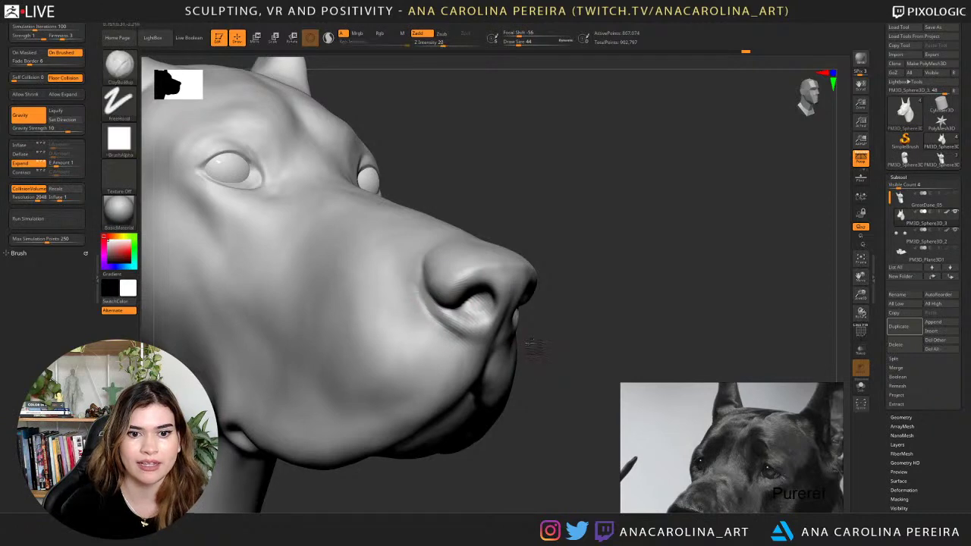
{"action": "mouse_move", "coordinate": [527, 342]}
{"action": "right_mouse_down"}
{"action": "mouse_move", "coordinate": [357, 375]}
{"action": "mouse_move", "coordinate": [373, 351]}
{"action": "mouse_move", "coordinate": [373, 427]}
{"action": "mouse_move", "coordinate": [400, 450]}
{"action": "right_mouse_up"}
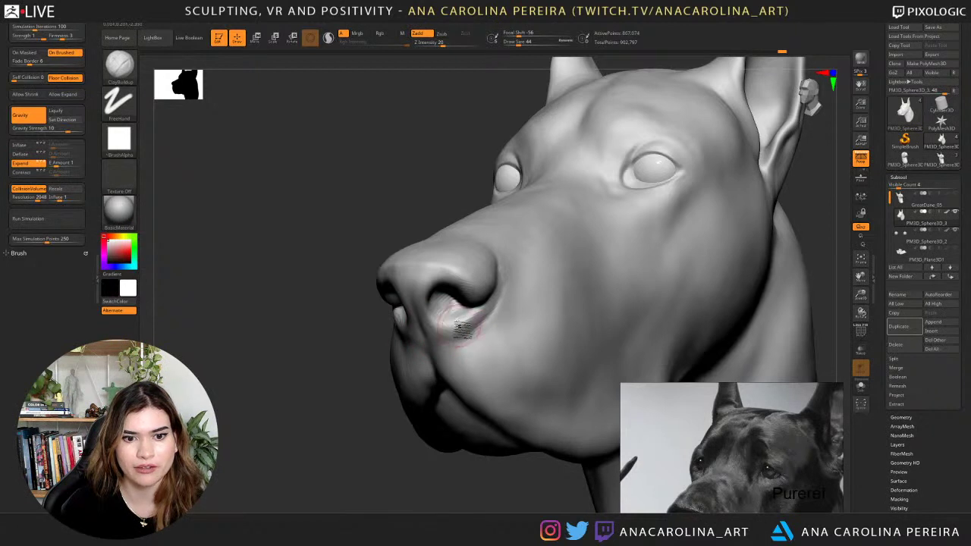
{"action": "mouse_move", "coordinate": [438, 336]}
{"action": "left_mouse_down", "text": "shift"}
{"action": "mouse_move", "coordinate": [431, 331]}
{"action": "mouse_move", "coordinate": [457, 326]}
{"action": "mouse_move", "coordinate": [448, 334]}
{"action": "left_mouse_up", "text": "shift"}
{"action": "left_click_drag", "start_coordinate": [393, 399], "coordinate": [397, 356]}
{"action": "left_click_drag", "start_coordinate": [460, 419], "coordinate": [514, 394]}
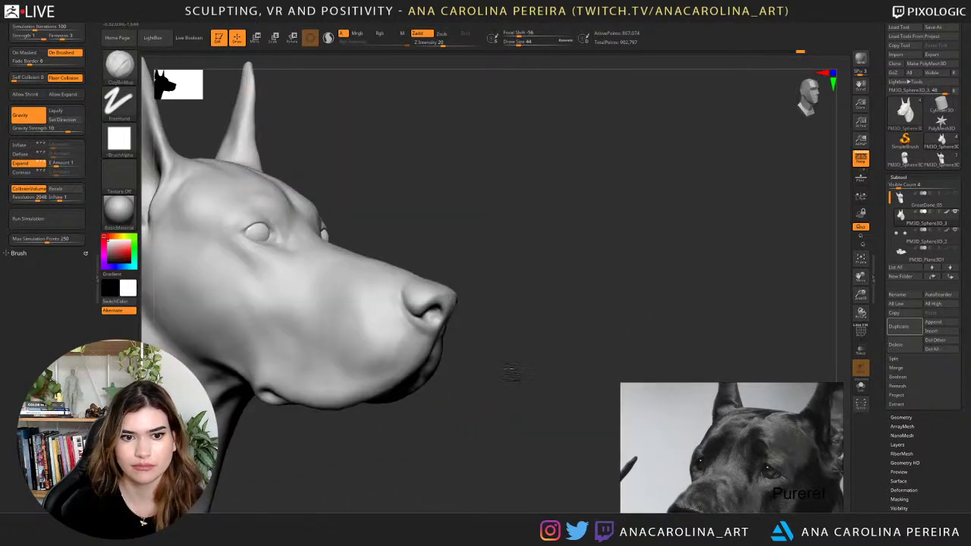
Examine the nose, muzzle and overall head shape from the front and three-quarter views.
{"action": "key", "text": "f"}
{"action": "left_click_drag", "start_coordinate": [494, 332], "coordinate": [531, 380]}
{"action": "mouse_move", "coordinate": [531, 325]}
{"action": "left_mouse_down", "text": "alt"}
{"action": "mouse_move", "coordinate": [538, 421]}
{"action": "mouse_move", "coordinate": [527, 338]}
{"action": "left_mouse_up", "text": "alt"}
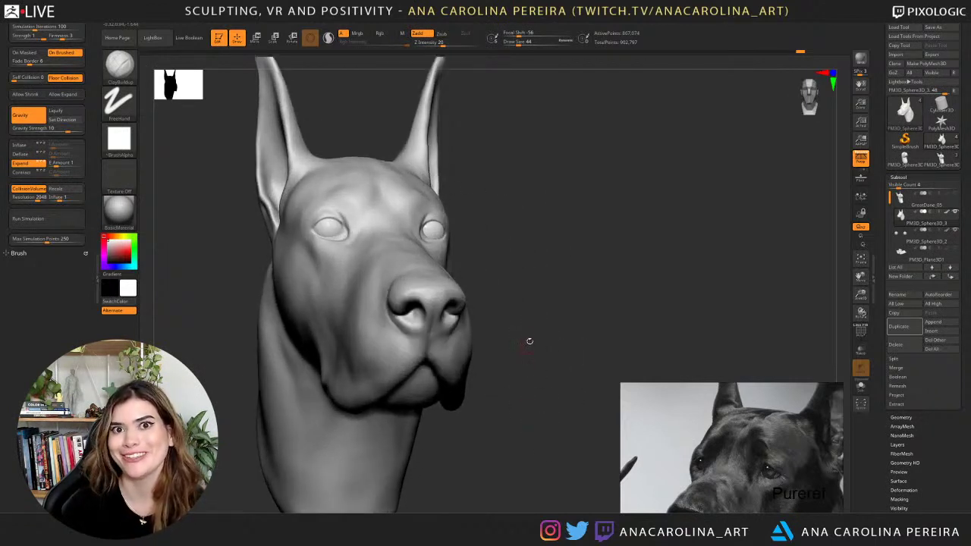
{"action": "left_click_drag", "start_coordinate": [544, 304], "coordinate": [532, 320], "text": "alt"}
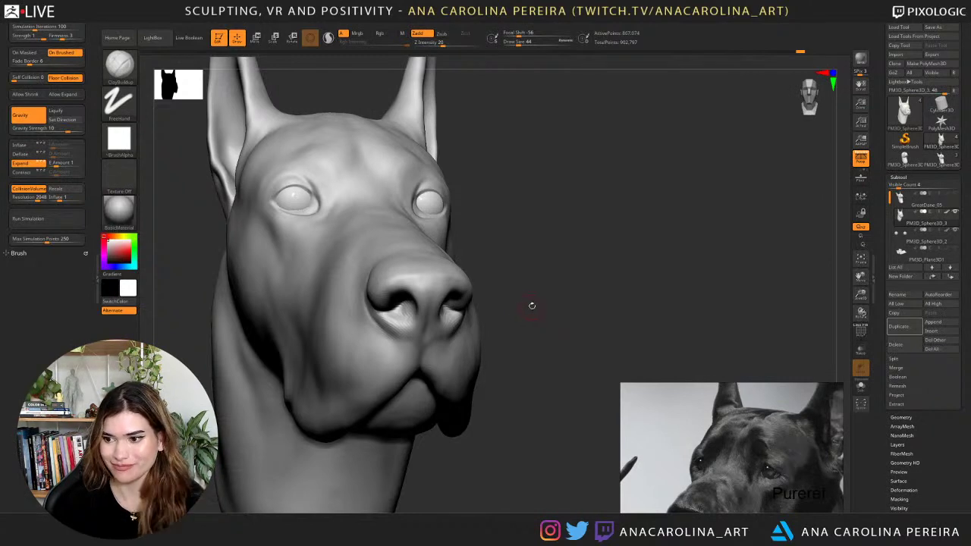
{"action": "left_click_drag", "start_coordinate": [661, 305], "coordinate": [636, 314]}
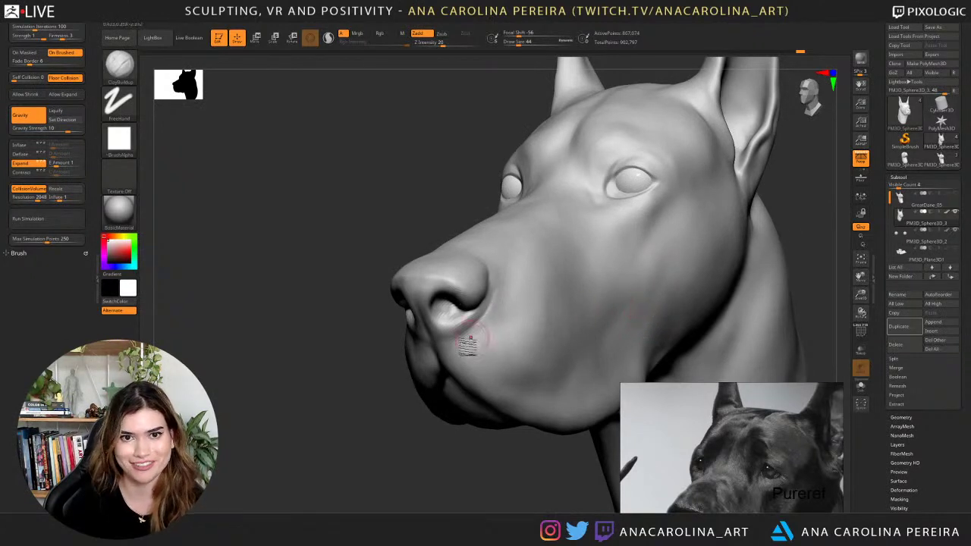
{"action": "mouse_move", "coordinate": [394, 410]}
{"action": "left_mouse_down"}
{"action": "mouse_move", "coordinate": [372, 422]}
{"action": "mouse_move", "coordinate": [380, 461]}
{"action": "mouse_move", "coordinate": [336, 457]}
{"action": "left_mouse_up"}
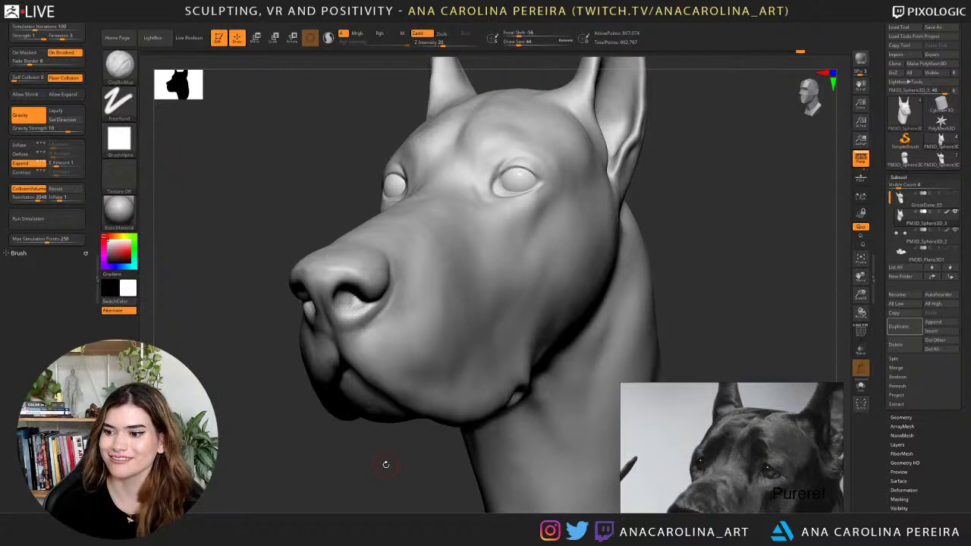
{"action": "left_click_drag", "start_coordinate": [407, 462], "coordinate": [395, 481]}
{"action": "left_click_drag", "start_coordinate": [512, 472], "coordinate": [580, 343]}
Switch to the Move brush at draw size 44 and reshape the inner corner of the eye.
{"action": "key", "text": "b"}
{"action": "key", "text": "m"}
{"action": "key", "text": "v"}
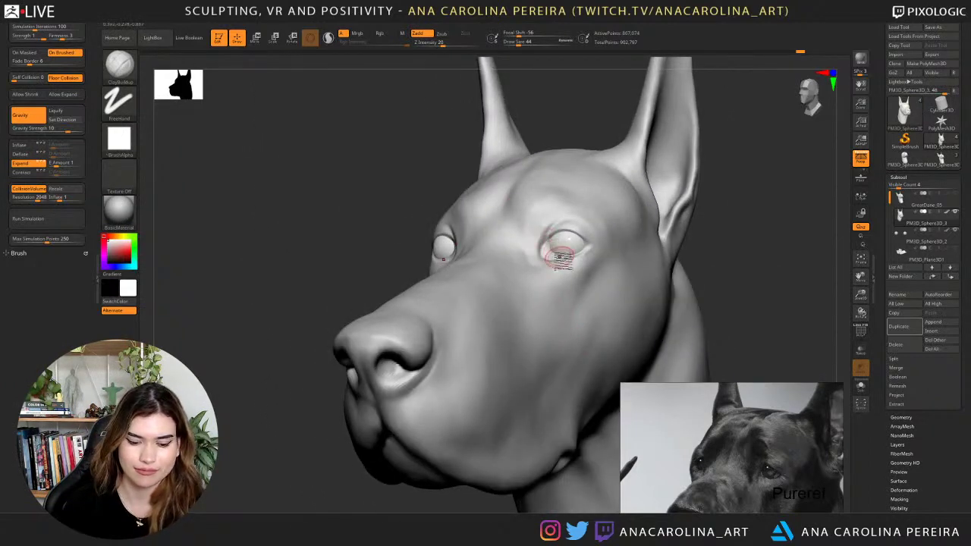
{"action": "left_click_drag", "start_coordinate": [559, 259], "coordinate": [551, 253]}
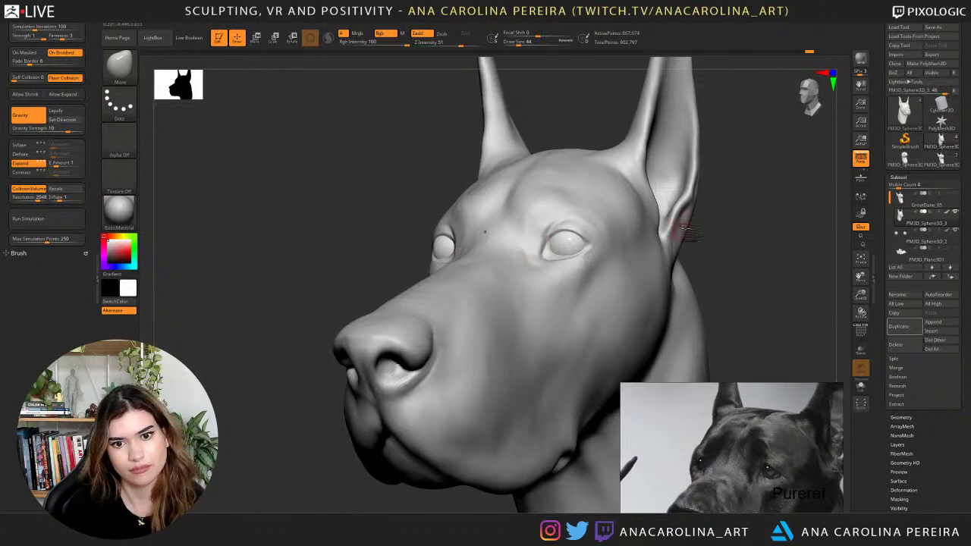
Examine the whole head's proportions and silhouette from both three-quarter sides and the front.
{"action": "left_click_drag", "start_coordinate": [691, 240], "coordinate": [505, 230], "text": "shift"}
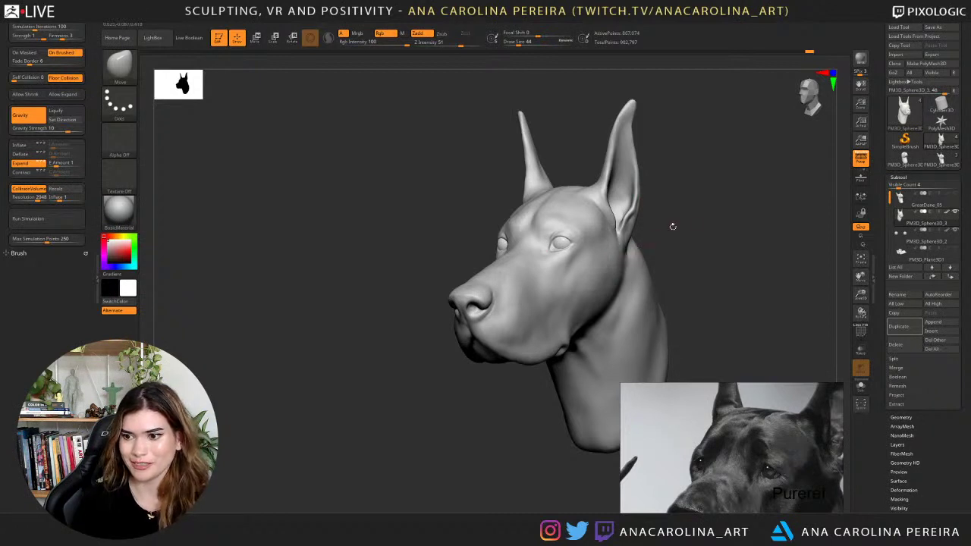
{"action": "left_click_drag", "start_coordinate": [735, 251], "coordinate": [681, 275], "text": "shift"}
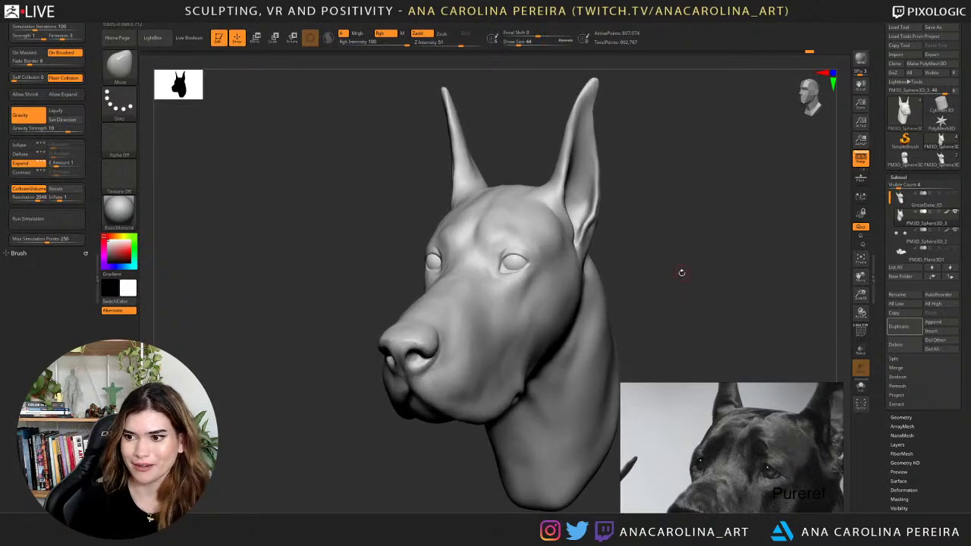
{"action": "left_click_drag", "start_coordinate": [689, 260], "coordinate": [686, 265]}
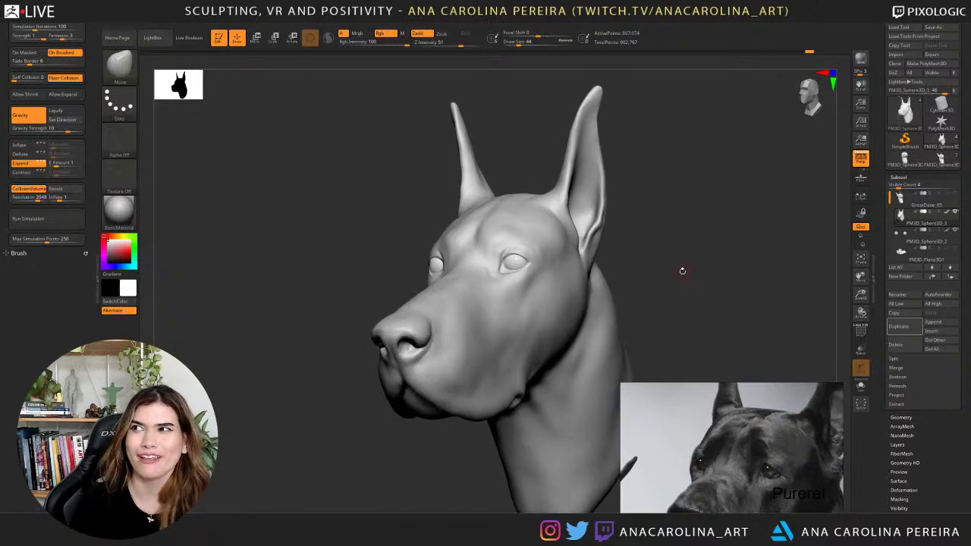
{"action": "left_click_drag", "start_coordinate": [681, 271], "coordinate": [676, 271]}
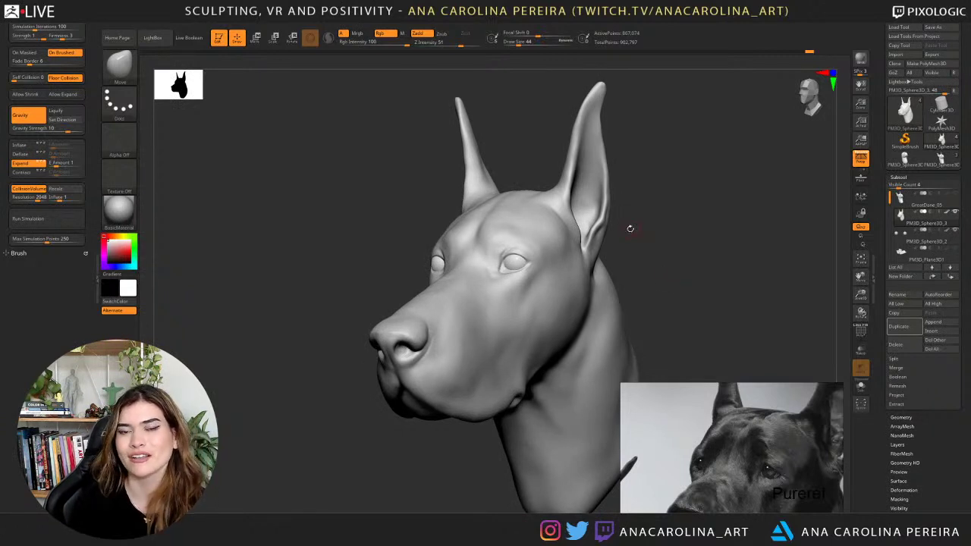
{"action": "left_click_drag", "start_coordinate": [661, 235], "coordinate": [630, 260]}
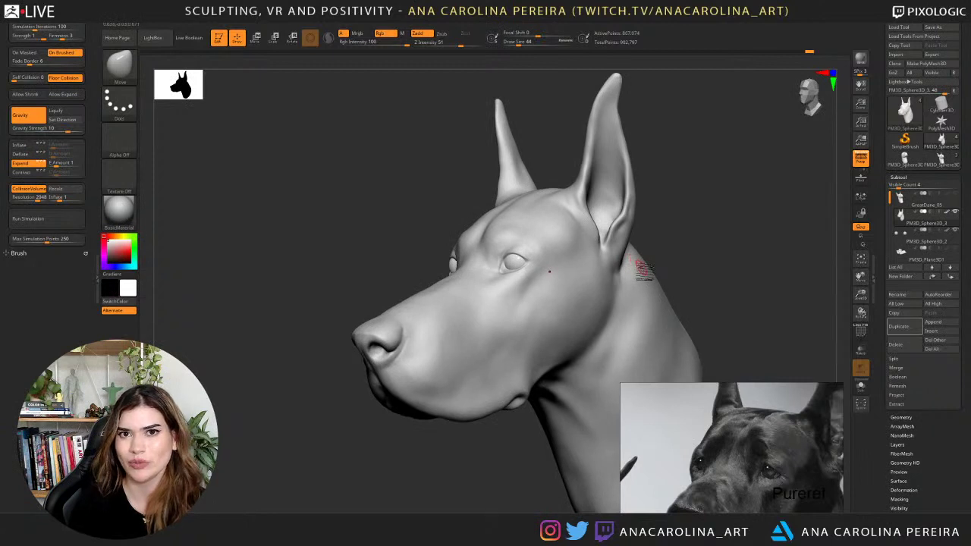
{"action": "left_click_drag", "start_coordinate": [646, 257], "coordinate": [702, 257]}
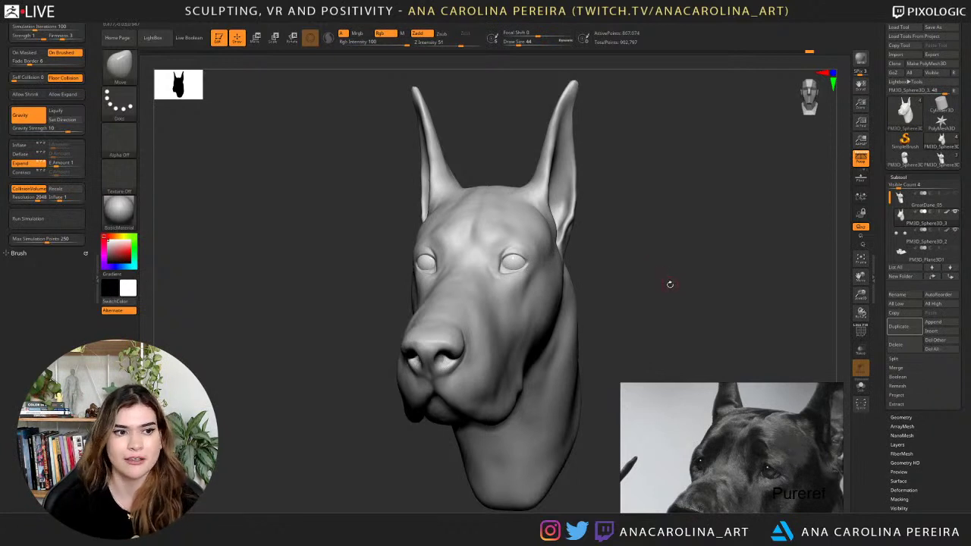
{"action": "mouse_move", "coordinate": [687, 282]}
{"action": "left_mouse_down"}
{"action": "mouse_move", "coordinate": [698, 284]}
{"action": "mouse_move", "coordinate": [687, 282]}
{"action": "left_mouse_up"}
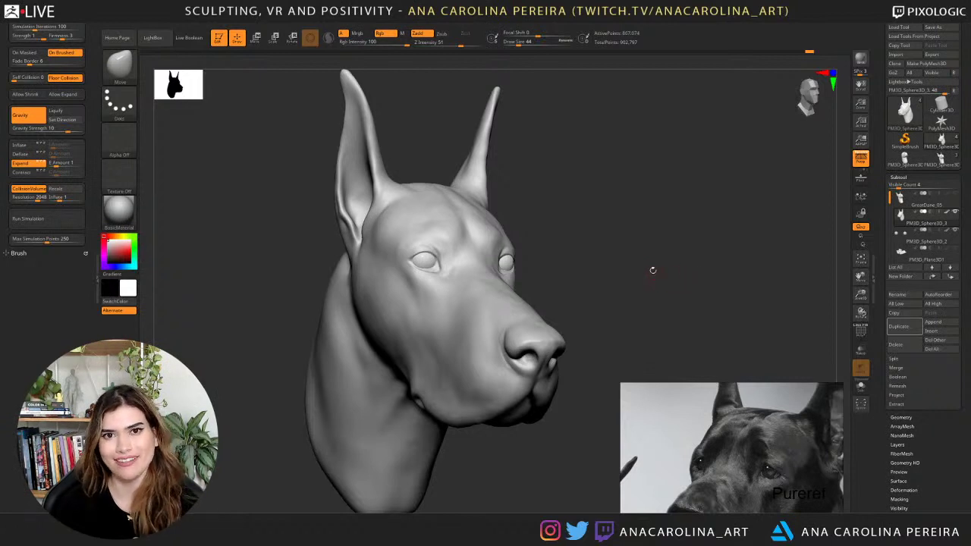
{"action": "left_click_drag", "start_coordinate": [652, 268], "coordinate": [651, 274]}
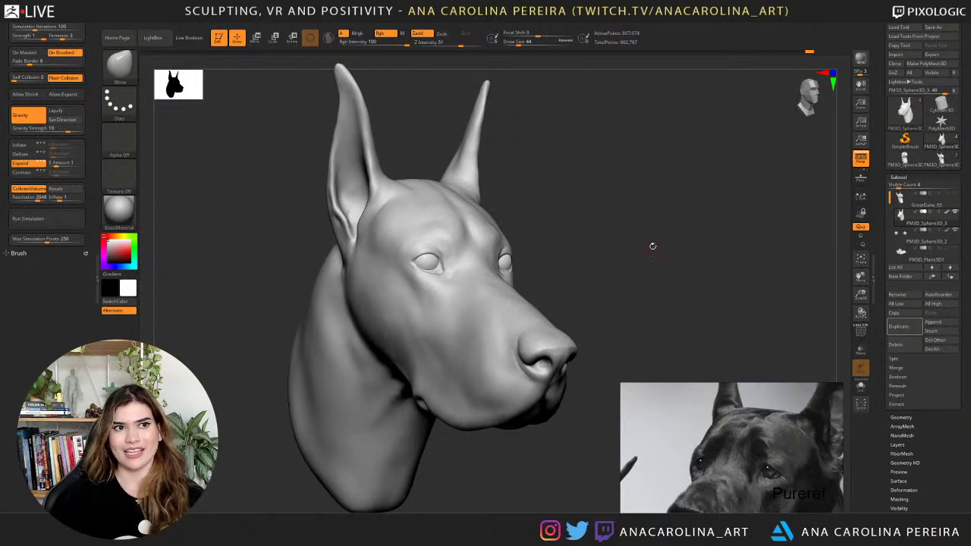
{"action": "mouse_move", "coordinate": [636, 258]}
{"action": "left_mouse_down"}
{"action": "mouse_move", "coordinate": [621, 262]}
{"action": "mouse_move", "coordinate": [645, 278]}
{"action": "mouse_move", "coordinate": [633, 268]}
{"action": "mouse_move", "coordinate": [670, 253]}
{"action": "left_mouse_up"}
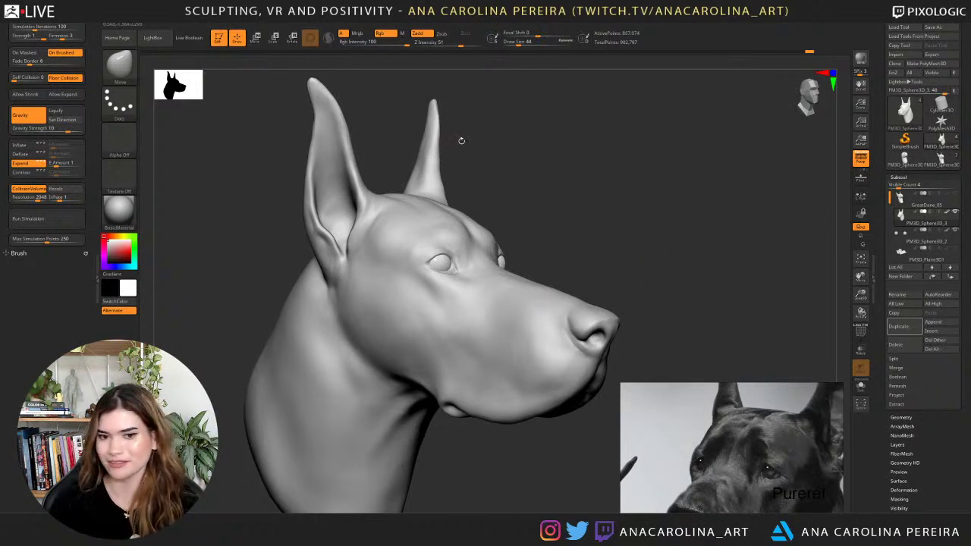
{"action": "left_click_drag", "start_coordinate": [544, 183], "coordinate": [530, 140]}
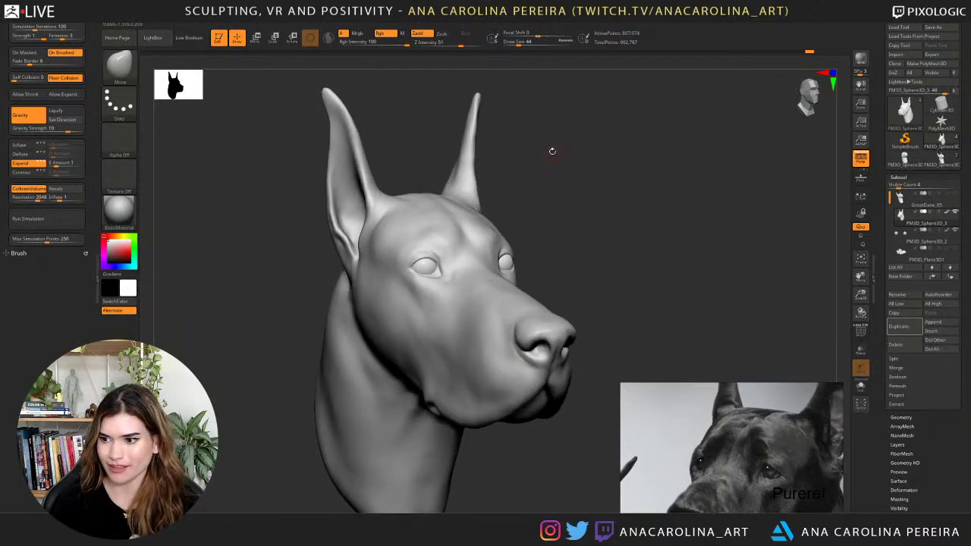
Nudge the lower eyelid near the inner corner of the eye with the Move brush.
{"action": "mouse_move", "coordinate": [561, 185]}
{"action": "left_mouse_down"}
{"action": "mouse_move", "coordinate": [575, 191]}
{"action": "mouse_move", "coordinate": [593, 244]}
{"action": "mouse_move", "coordinate": [639, 278]}
{"action": "mouse_move", "coordinate": [635, 268]}
{"action": "mouse_move", "coordinate": [620, 314]}
{"action": "mouse_move", "coordinate": [631, 285]}
{"action": "mouse_move", "coordinate": [594, 278]}
{"action": "left_mouse_up"}
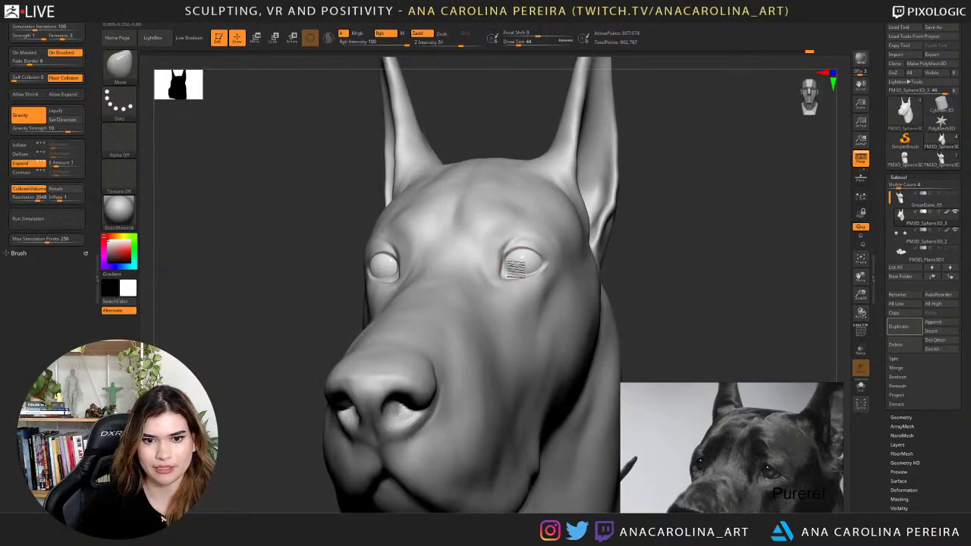
{"action": "left_click_drag", "start_coordinate": [521, 267], "coordinate": [524, 264]}
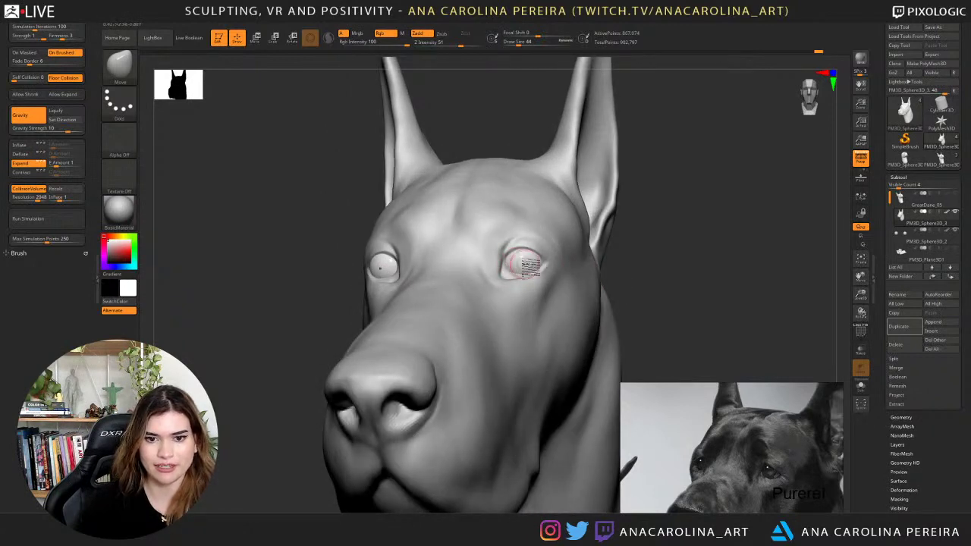
{"action": "mouse_move", "coordinate": [646, 232]}
{"action": "left_mouse_down"}
{"action": "mouse_move", "coordinate": [689, 249]}
{"action": "mouse_move", "coordinate": [721, 247]}
{"action": "mouse_move", "coordinate": [620, 253]}
{"action": "mouse_move", "coordinate": [633, 233]}
{"action": "mouse_move", "coordinate": [598, 282]}
{"action": "left_mouse_up"}
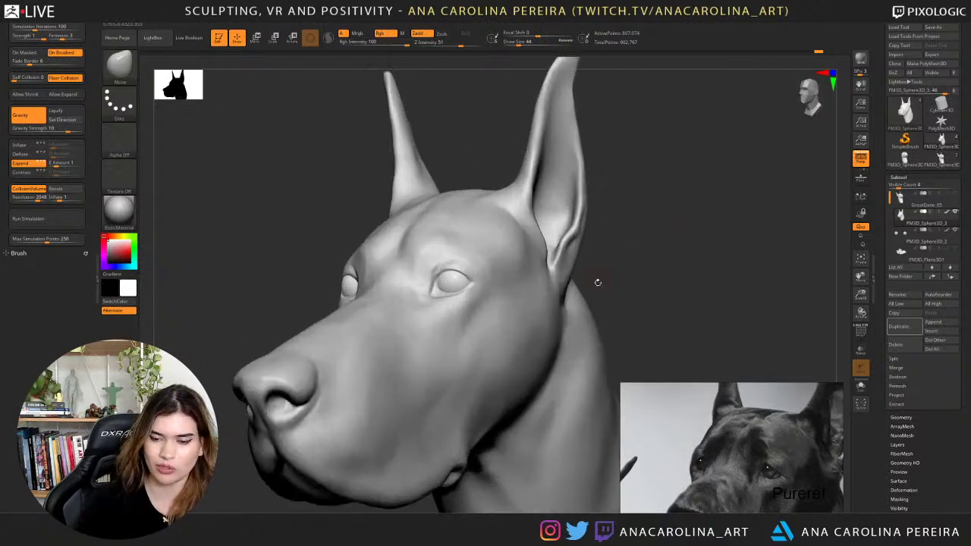
Find the close-up photo of the grey dog's eye among the references and enlarge it for study.
{"action": "scroll", "coordinate": [735, 448], "scroll_direction": "down", "scroll_amount": 4}
{"action": "mouse_move", "coordinate": [815, 459]}
{"action": "middle_mouse_down"}
{"action": "mouse_move", "coordinate": [747, 475]}
{"action": "mouse_move", "coordinate": [826, 464]}
{"action": "middle_mouse_up"}
{"action": "middle_click_drag", "start_coordinate": [651, 485], "coordinate": [753, 472]}
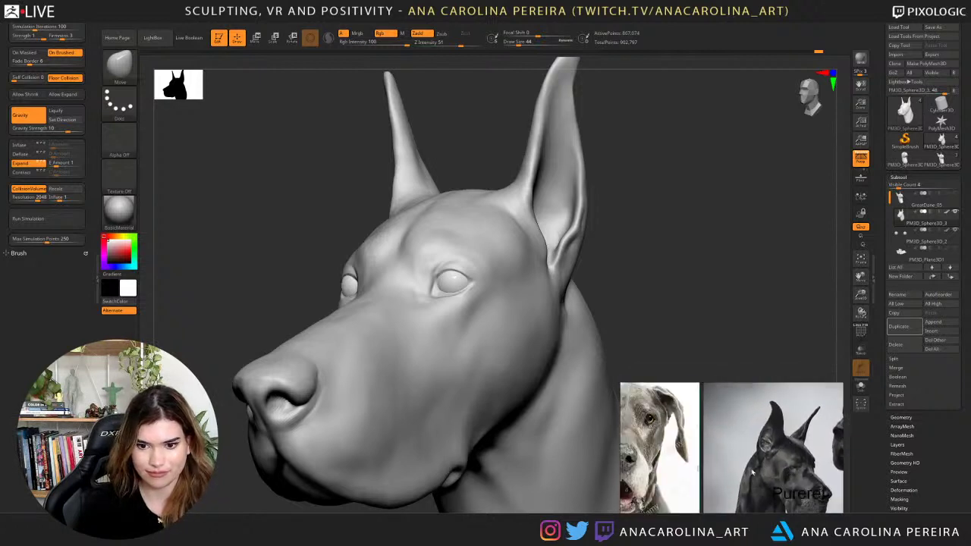
{"action": "scroll", "coordinate": [668, 463], "scroll_direction": "up", "scroll_amount": 8}
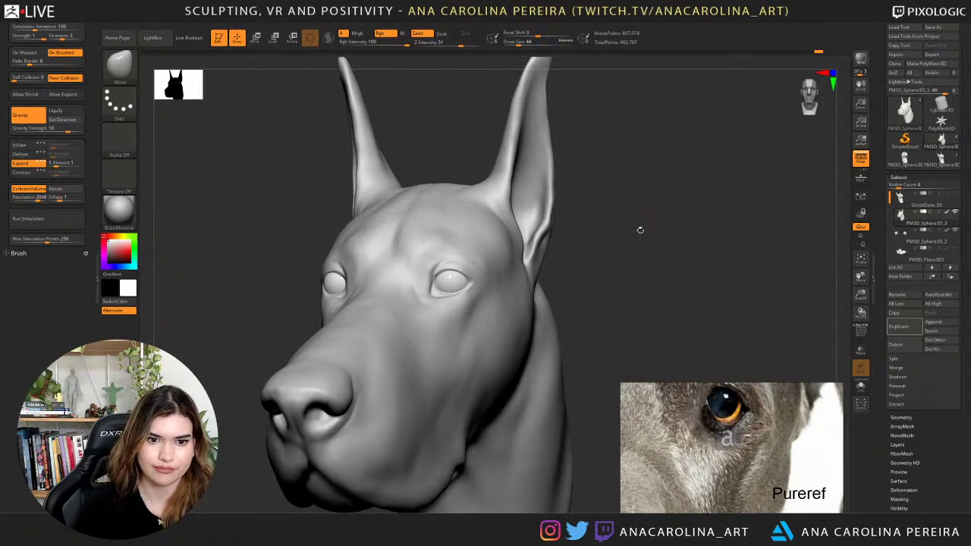
Switch to the DamStandard brush at draw size 31 and sharpen the eyelid edge at the inner corner of the eye.
{"action": "left_click_drag", "start_coordinate": [640, 230], "coordinate": [632, 319]}
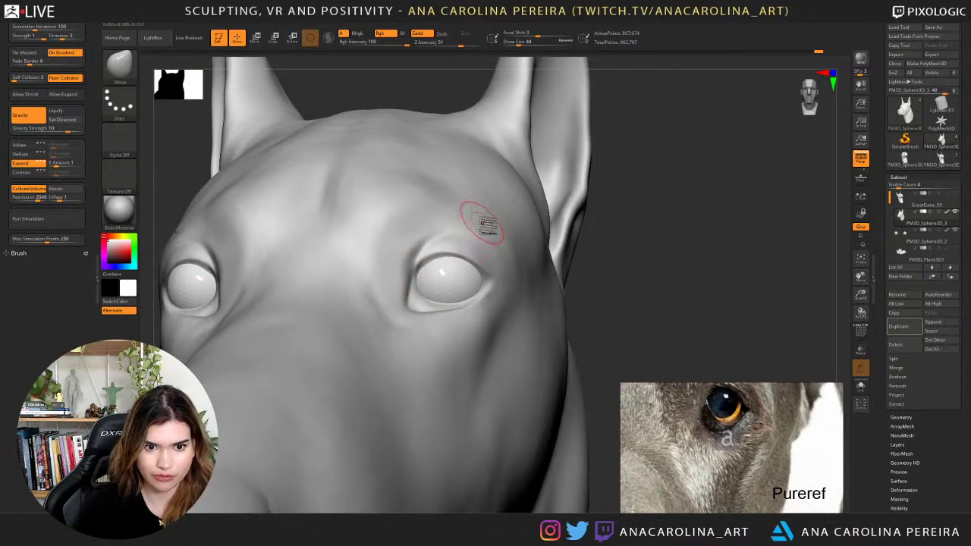
{"action": "key", "text": "b"}
{"action": "key", "text": "d"}
{"action": "key", "text": "s"}
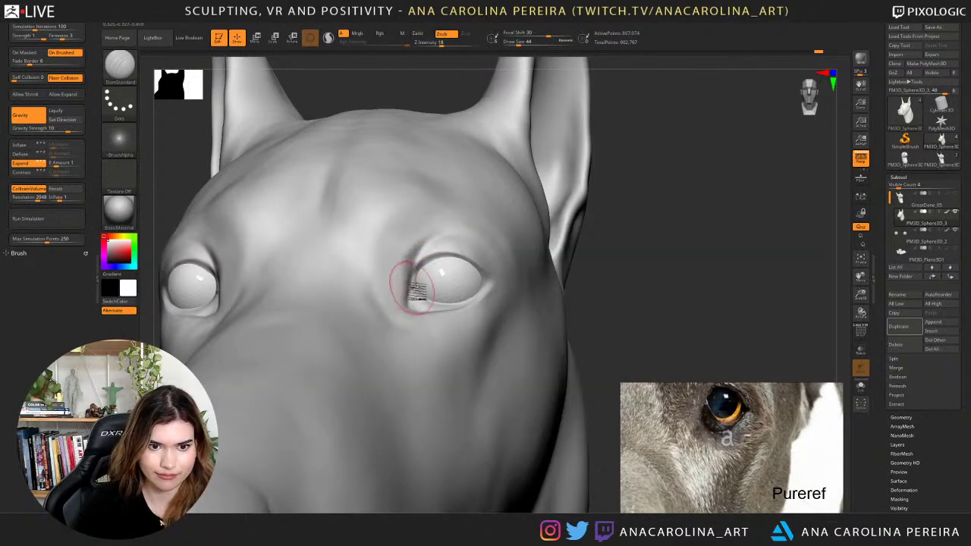
{"action": "key", "text": "ctrl+z"}
{"action": "key", "text": "space"}
{"action": "left_click_drag", "start_coordinate": [423, 280], "coordinate": [417, 279]}
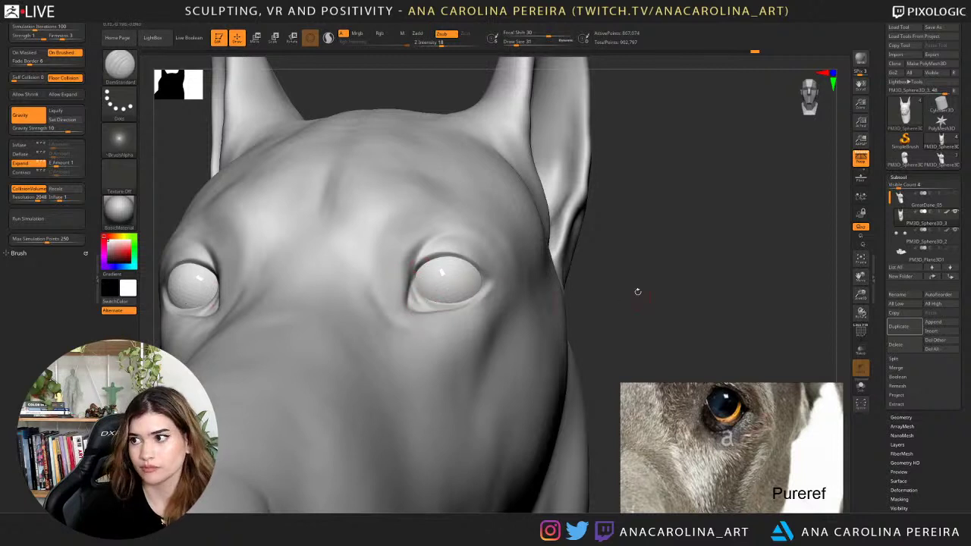
Define the lower eyelid rim and carve the crease at the outer corner of the eye with DamStandard.
{"action": "mouse_move", "coordinate": [635, 288]}
{"action": "left_mouse_down"}
{"action": "mouse_move", "coordinate": [694, 296]}
{"action": "mouse_move", "coordinate": [676, 294]}
{"action": "left_mouse_up"}
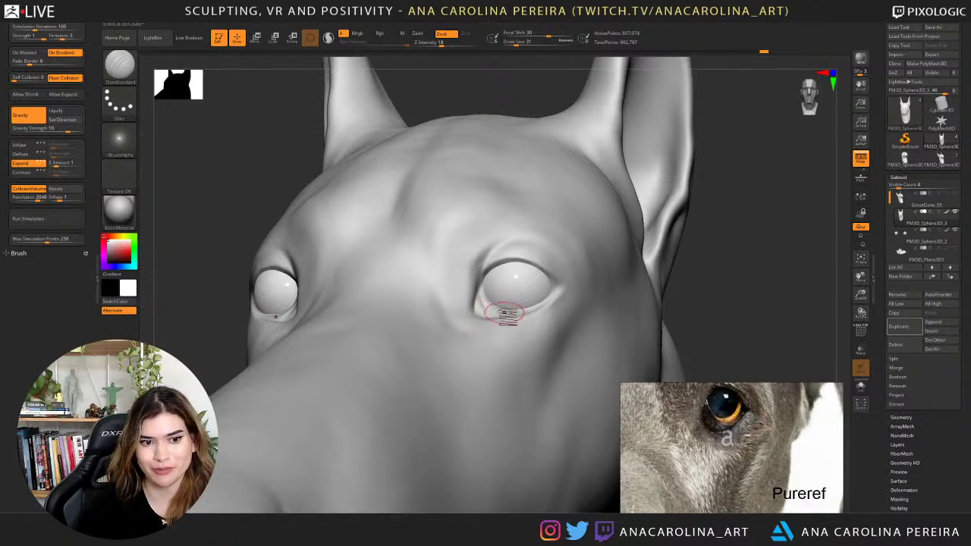
{"action": "left_click_drag", "start_coordinate": [508, 315], "coordinate": [512, 315]}
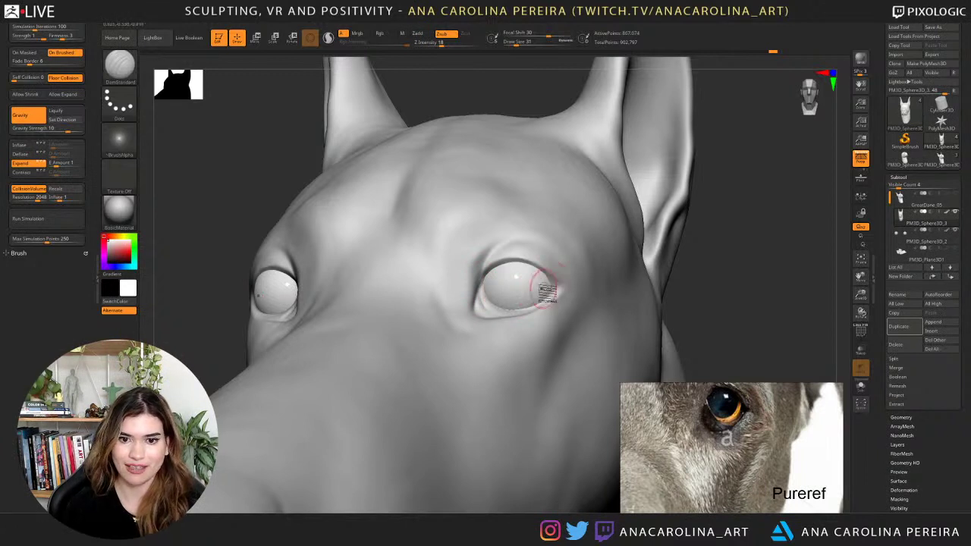
{"action": "left_click_drag", "start_coordinate": [540, 276], "coordinate": [566, 289]}
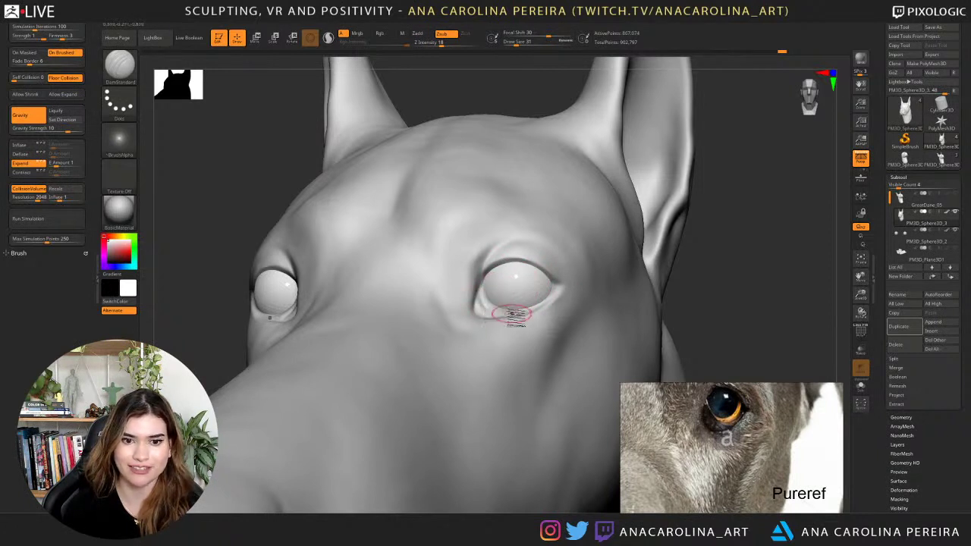
{"action": "mouse_move", "coordinate": [512, 313]}
{"action": "left_mouse_down"}
{"action": "mouse_move", "coordinate": [486, 310]}
{"action": "mouse_move", "coordinate": [516, 303]}
{"action": "left_mouse_up"}
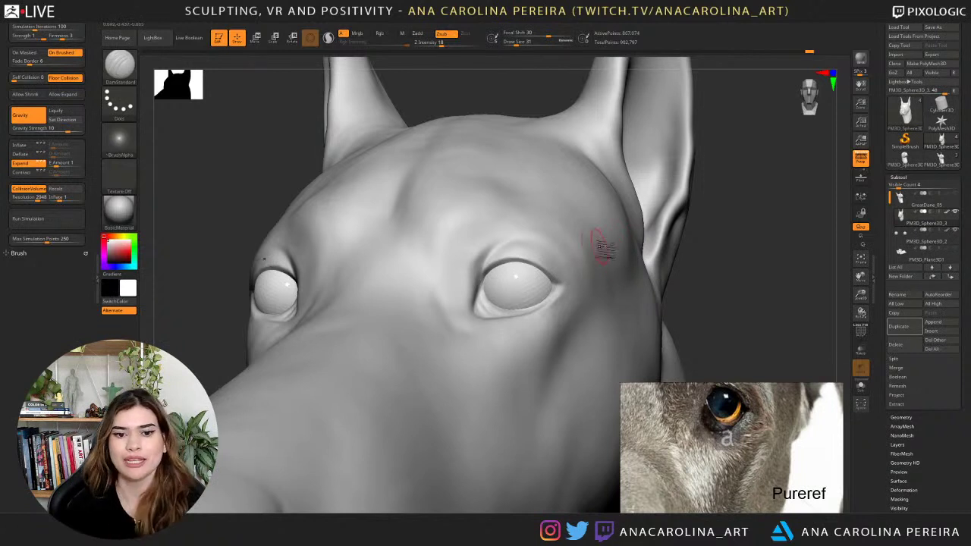
{"action": "left_click_drag", "start_coordinate": [690, 273], "coordinate": [568, 282]}
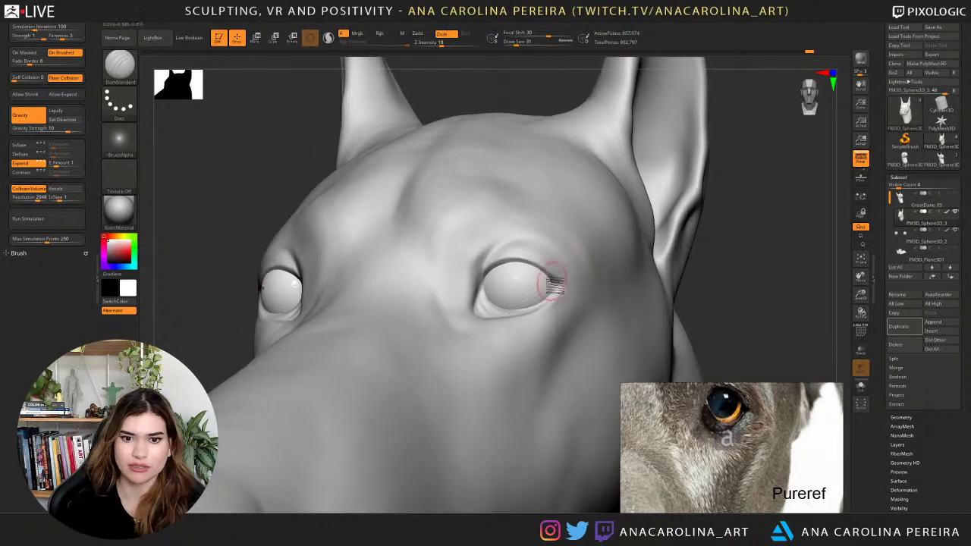
{"action": "left_click_drag", "start_coordinate": [548, 282], "coordinate": [562, 286]}
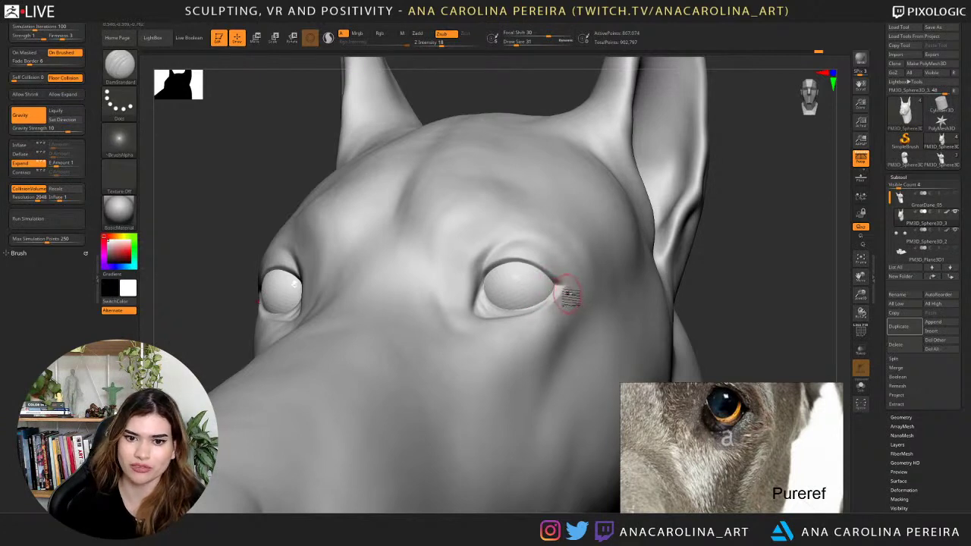
Check the whole head from both sides and refine the outer part of the lower eyelid rim.
{"action": "left_click_drag", "start_coordinate": [706, 300], "coordinate": [611, 217]}
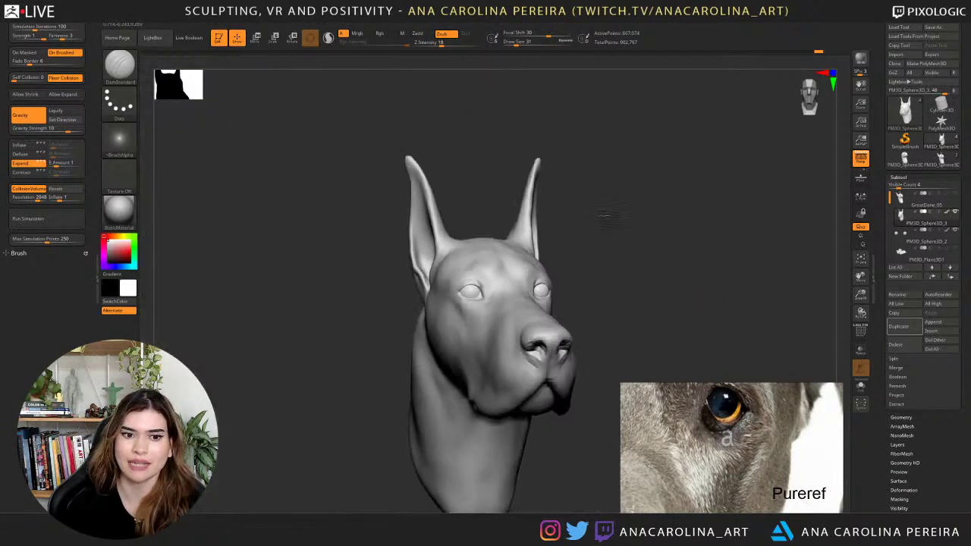
{"action": "mouse_move", "coordinate": [622, 264]}
{"action": "left_mouse_down"}
{"action": "mouse_move", "coordinate": [603, 265]}
{"action": "mouse_move", "coordinate": [620, 256]}
{"action": "left_mouse_up"}
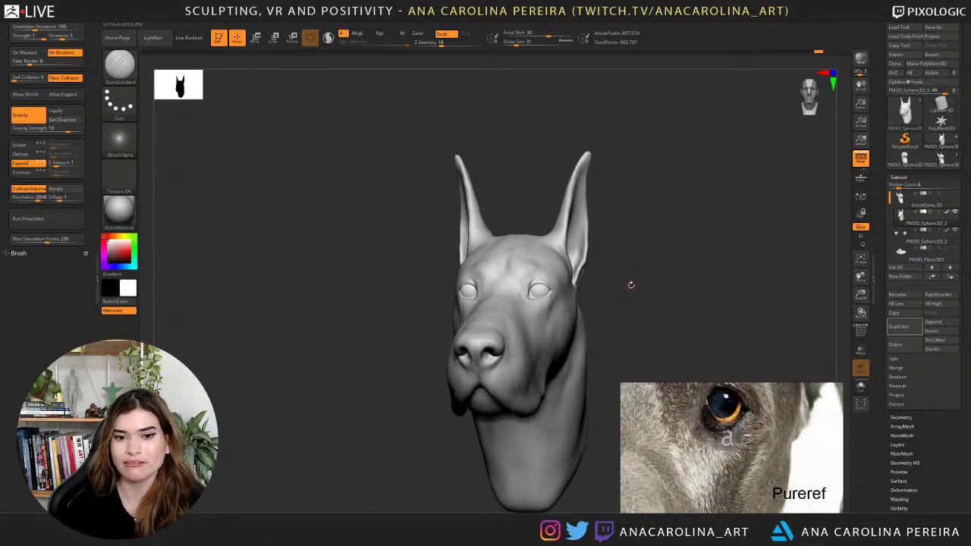
{"action": "mouse_move", "coordinate": [631, 286]}
{"action": "left_mouse_down"}
{"action": "mouse_move", "coordinate": [642, 284]}
{"action": "mouse_move", "coordinate": [597, 397]}
{"action": "mouse_move", "coordinate": [618, 327]}
{"action": "mouse_move", "coordinate": [644, 292]}
{"action": "mouse_move", "coordinate": [607, 303]}
{"action": "mouse_move", "coordinate": [553, 281]}
{"action": "left_mouse_up"}
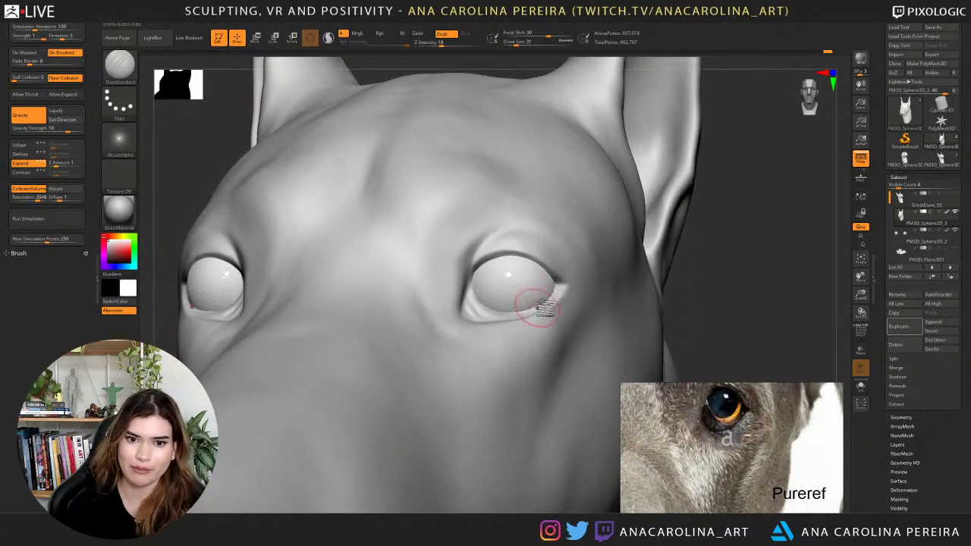
{"action": "left_click_drag", "start_coordinate": [559, 293], "coordinate": [525, 312]}
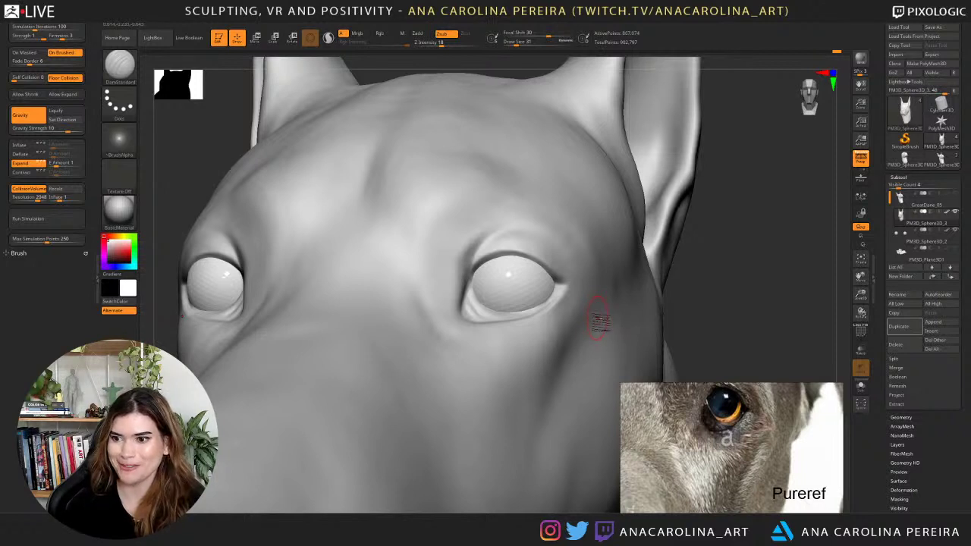
Carve the crease along the upper eyelid from the inner corner and review the eyes from both three-quarter sides.
{"action": "mouse_move", "coordinate": [657, 300]}
{"action": "left_mouse_down"}
{"action": "mouse_move", "coordinate": [712, 279]}
{"action": "mouse_move", "coordinate": [663, 268]}
{"action": "left_mouse_up"}
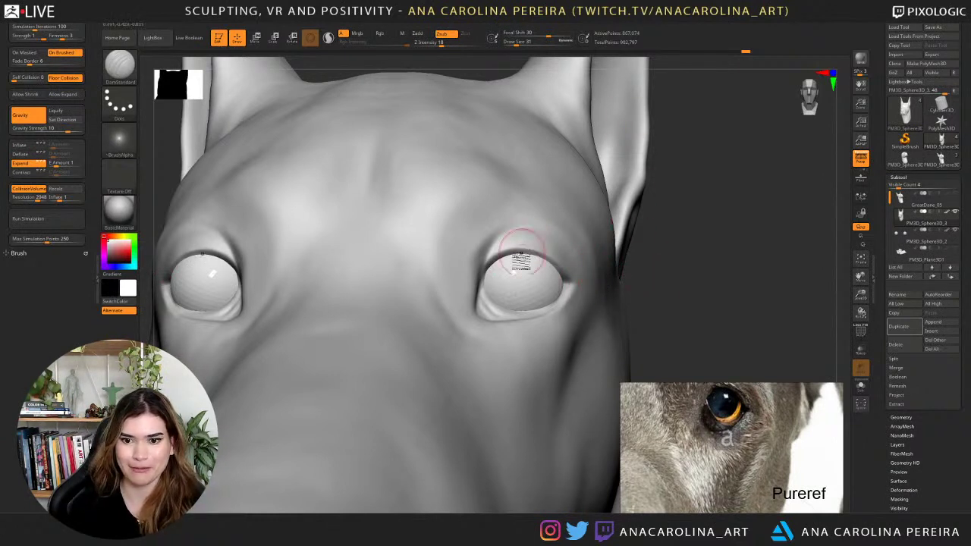
{"action": "left_click_drag", "start_coordinate": [484, 277], "coordinate": [500, 238]}
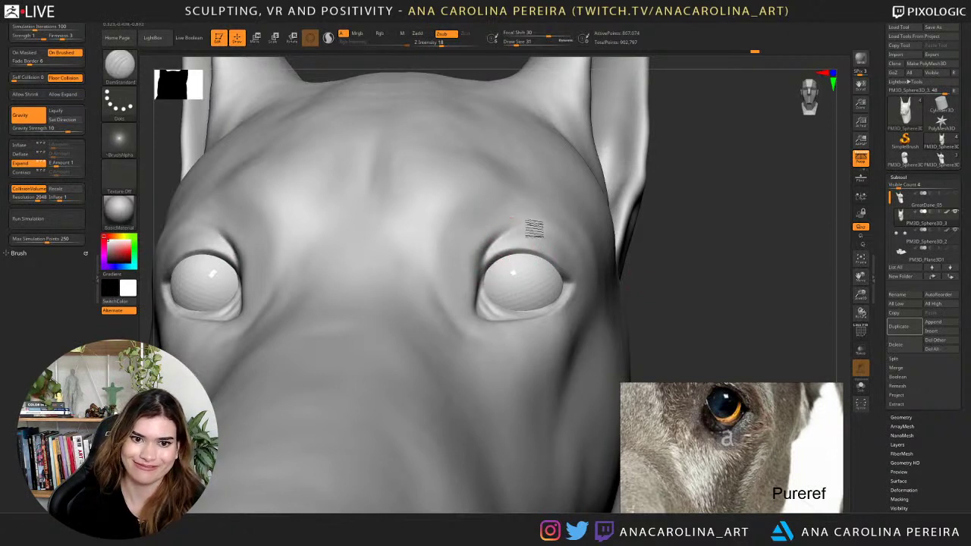
{"action": "key", "text": "f"}
{"action": "mouse_move", "coordinate": [646, 215]}
{"action": "left_mouse_down"}
{"action": "mouse_move", "coordinate": [661, 217]}
{"action": "mouse_move", "coordinate": [643, 208]}
{"action": "left_mouse_up"}
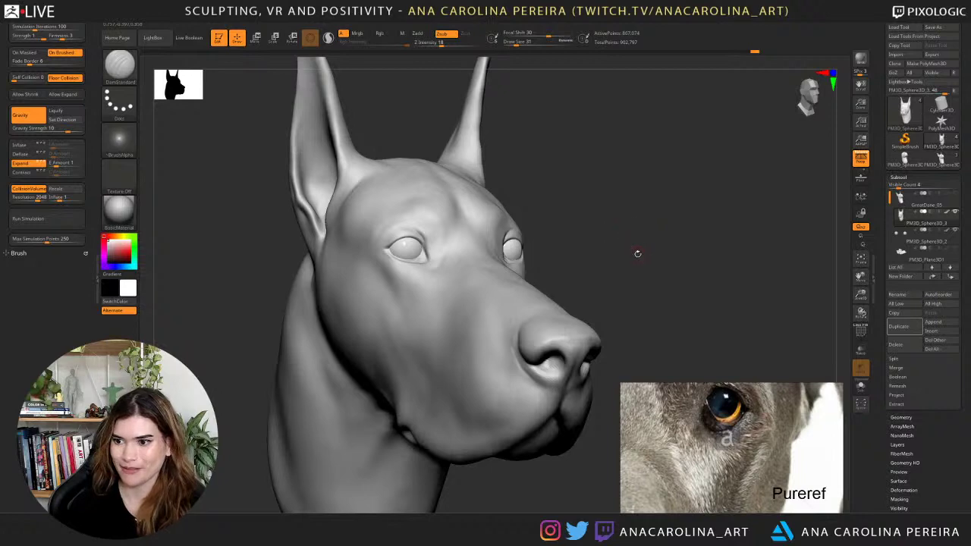
{"action": "left_click_drag", "start_coordinate": [638, 254], "coordinate": [626, 249]}
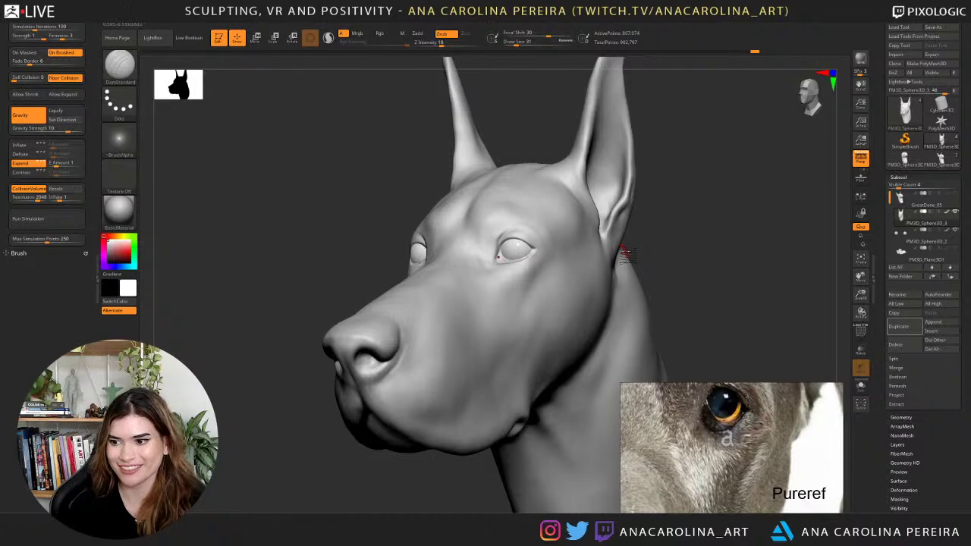
Switch to the Move brush at draw size 68, reshape the lower eyelid and smooth the area beside the outer eye corner.
{"action": "mouse_move", "coordinate": [624, 256]}
{"action": "left_mouse_down"}
{"action": "mouse_move", "coordinate": [665, 284]}
{"action": "mouse_move", "coordinate": [639, 273]}
{"action": "mouse_move", "coordinate": [629, 297]}
{"action": "mouse_move", "coordinate": [648, 308]}
{"action": "mouse_move", "coordinate": [614, 284]}
{"action": "mouse_move", "coordinate": [620, 266]}
{"action": "mouse_move", "coordinate": [634, 285]}
{"action": "mouse_move", "coordinate": [579, 306]}
{"action": "left_mouse_up"}
{"action": "key", "text": "b"}
{"action": "key", "text": "m"}
{"action": "key", "text": "v"}
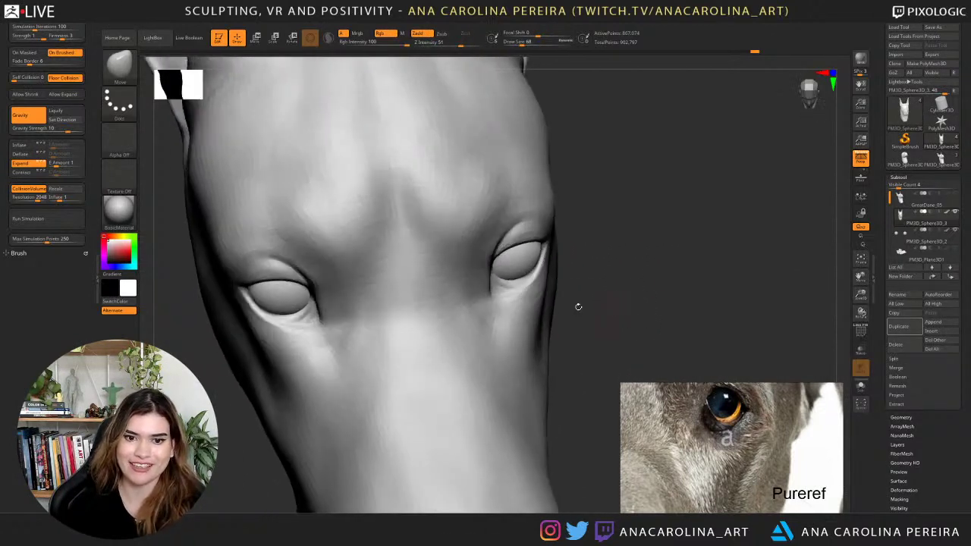
{"action": "left_click_drag", "start_coordinate": [525, 293], "coordinate": [529, 284]}
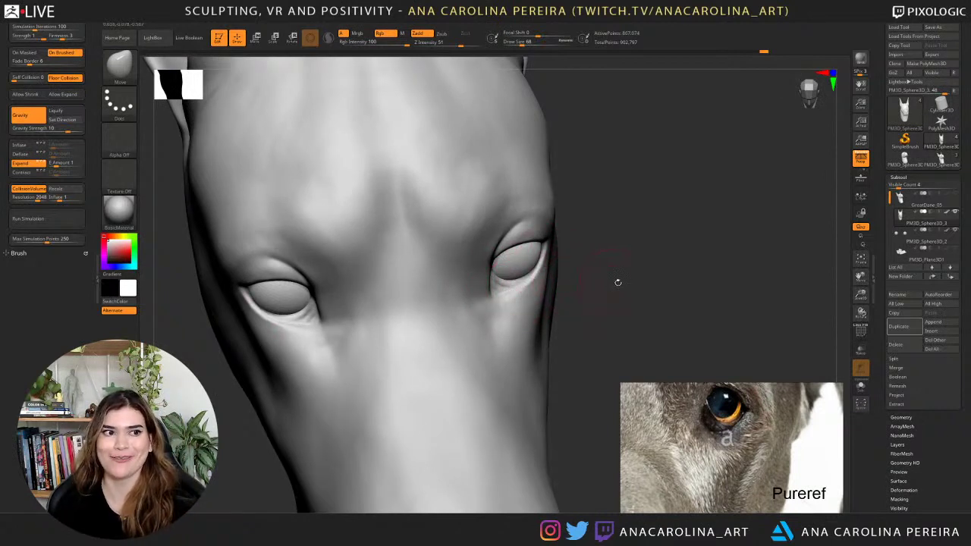
{"action": "mouse_move", "coordinate": [606, 241]}
{"action": "left_mouse_down"}
{"action": "mouse_move", "coordinate": [588, 272]}
{"action": "mouse_move", "coordinate": [642, 288]}
{"action": "mouse_move", "coordinate": [597, 288]}
{"action": "left_mouse_up"}
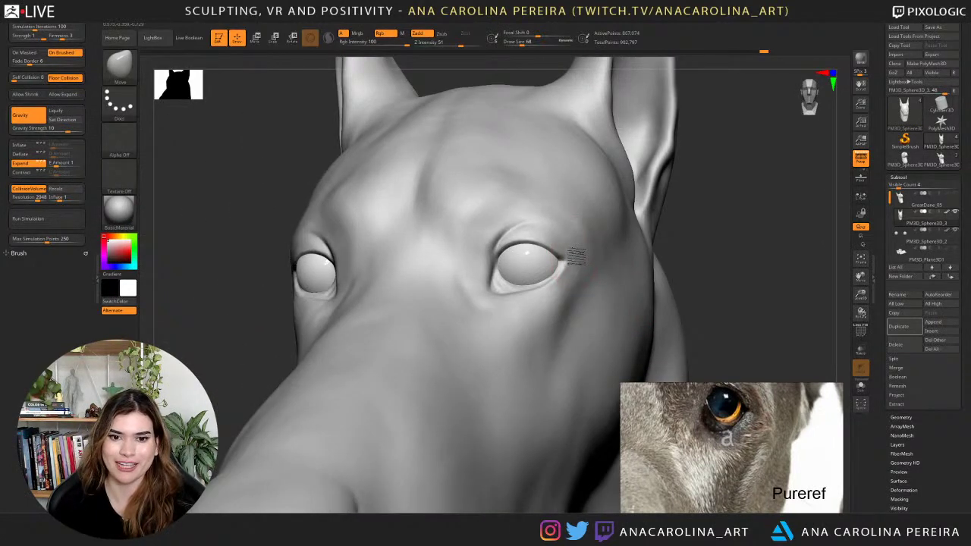
{"action": "left_click_drag", "start_coordinate": [603, 233], "coordinate": [598, 267], "text": "shift"}
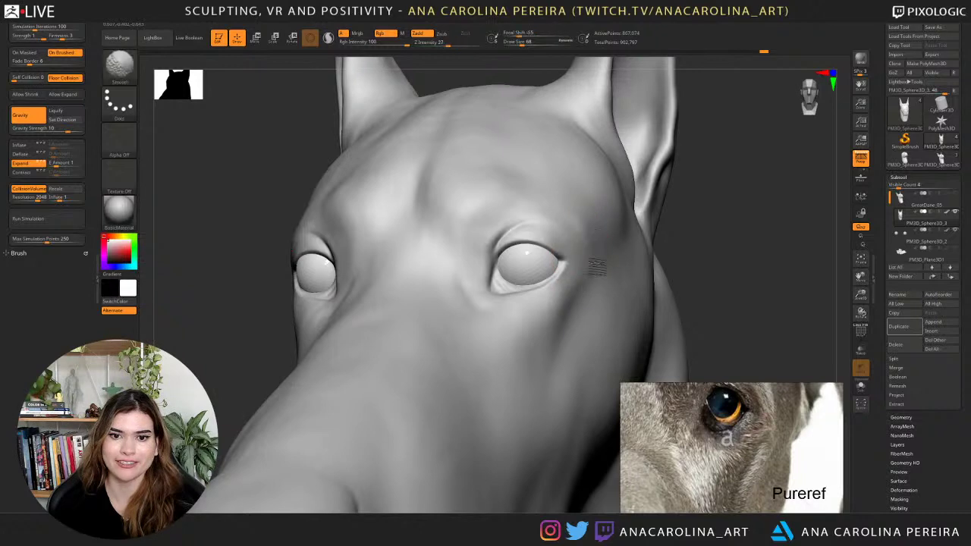
{"action": "mouse_move", "coordinate": [677, 186]}
{"action": "left_mouse_down", "text": "alt"}
{"action": "mouse_move", "coordinate": [696, 221]}
{"action": "mouse_move", "coordinate": [678, 227]}
{"action": "left_mouse_up", "text": "alt"}
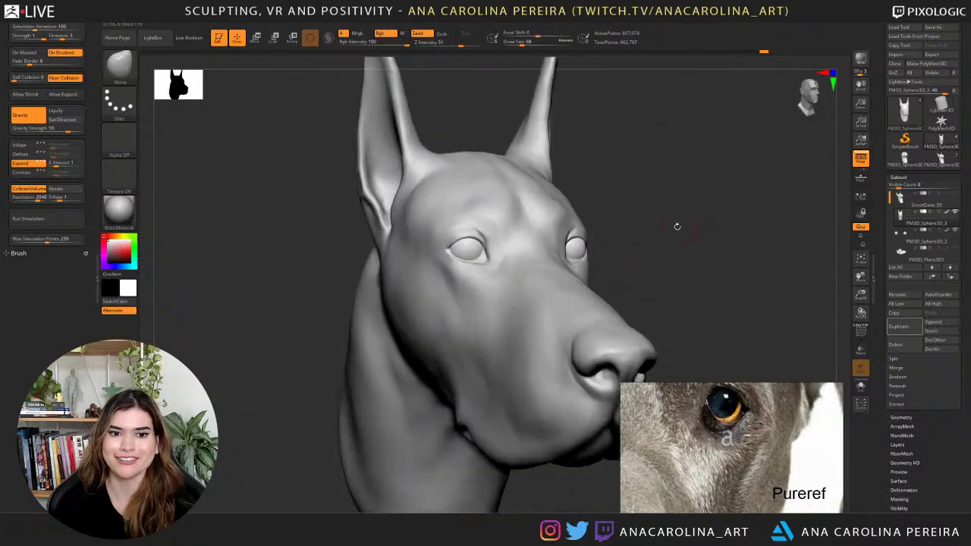
{"action": "mouse_move", "coordinate": [642, 199]}
{"action": "left_mouse_down"}
{"action": "mouse_move", "coordinate": [642, 212]}
{"action": "mouse_move", "coordinate": [599, 205]}
{"action": "left_mouse_up"}
Switch to the ClayBuildup brush with the head at a lower subdivision level.
{"action": "key", "text": "b"}
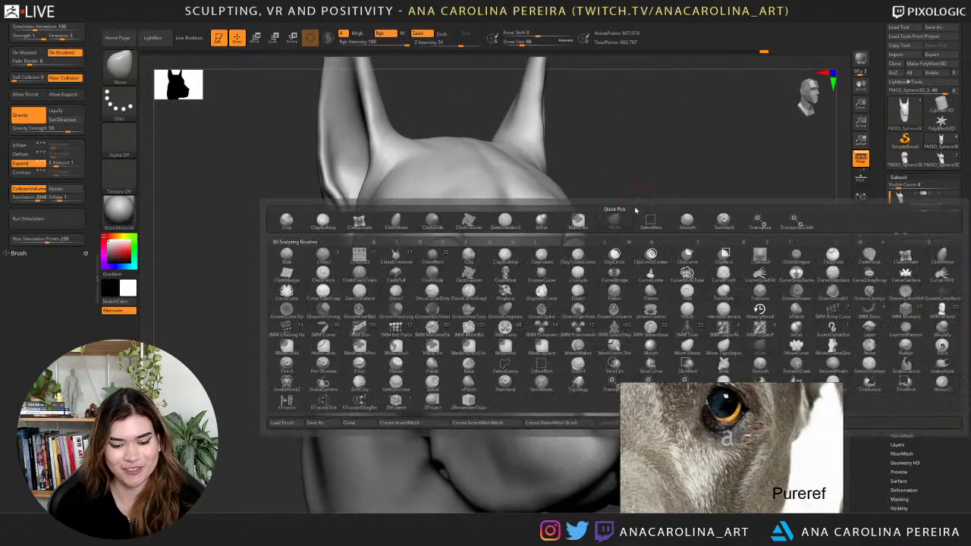
{"action": "key", "text": "s"}
{"action": "key", "text": "m"}
{"action": "key", "text": "b"}
{"action": "key", "text": "c"}
{"action": "key", "text": "b"}
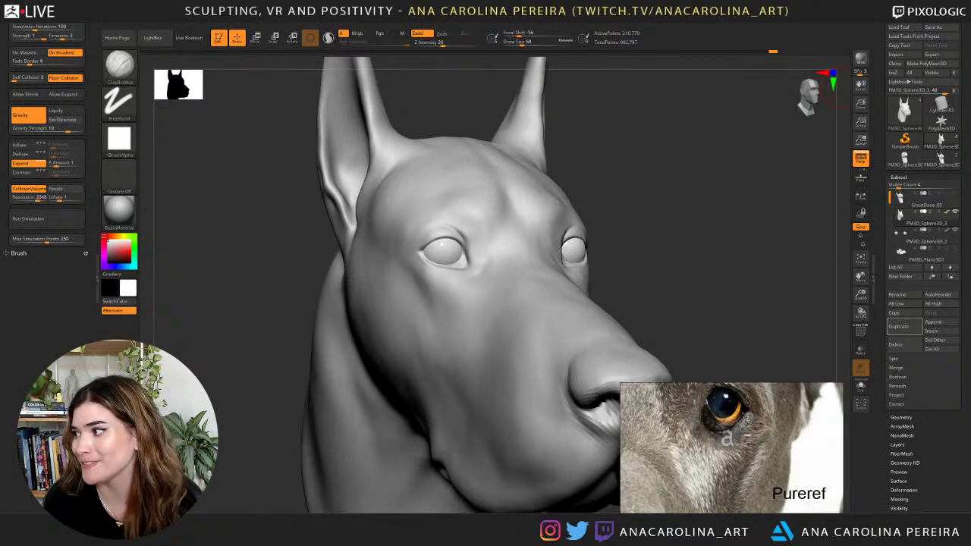
Switch to ArtStation in the browser, open the Tribal Warrior project and look through its renders and wireframe images.
{"action": "left_click_drag", "start_coordinate": [970, 366], "coordinate": [369, 1]}
{"action": "scroll", "coordinate": [315, 413], "scroll_direction": "down", "scroll_amount": 2}
{"action": "left_click", "coordinate": [314, 412]}
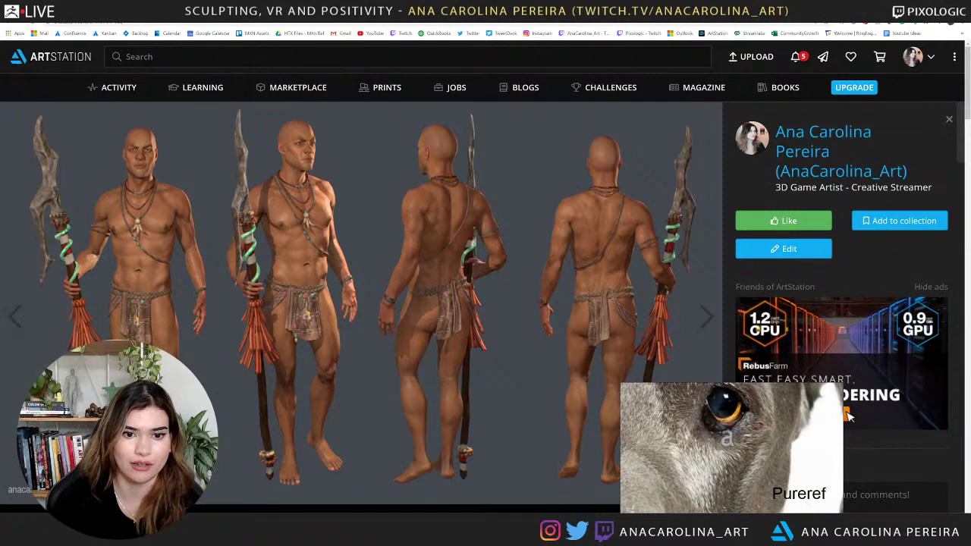
{"action": "scroll", "coordinate": [525, 230], "scroll_direction": "down", "scroll_amount": 12}
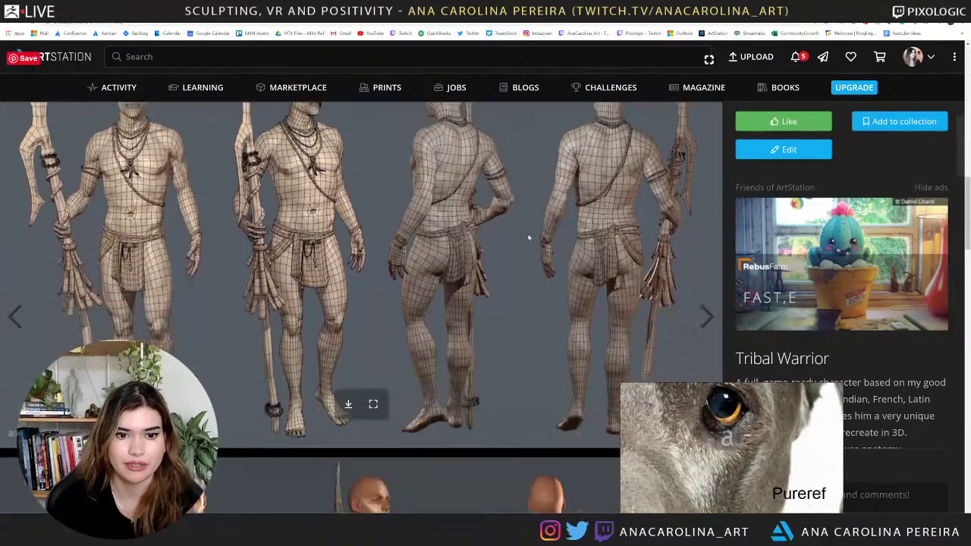
{"action": "scroll", "coordinate": [529, 237], "scroll_direction": "up", "scroll_amount": 1}
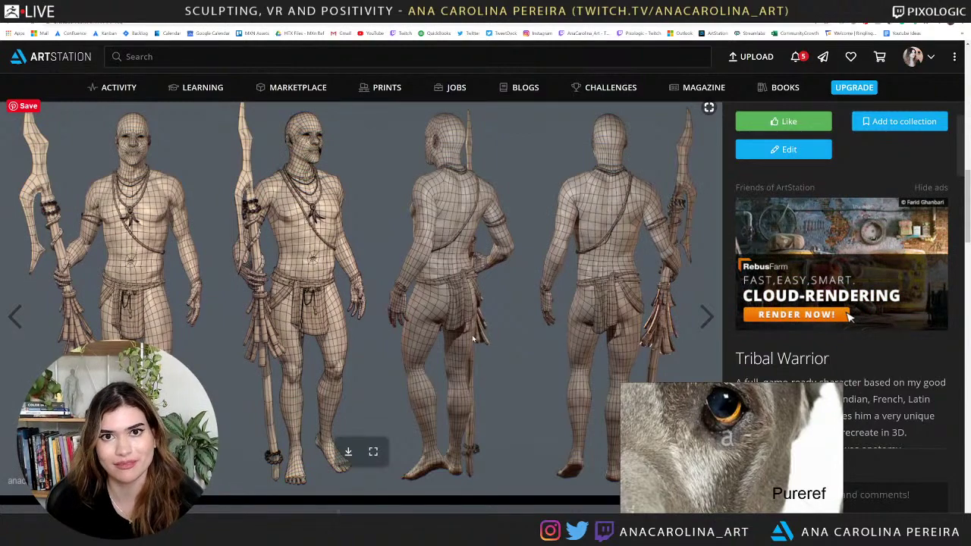
{"action": "scroll", "coordinate": [456, 334], "scroll_direction": "down", "scroll_amount": 10}
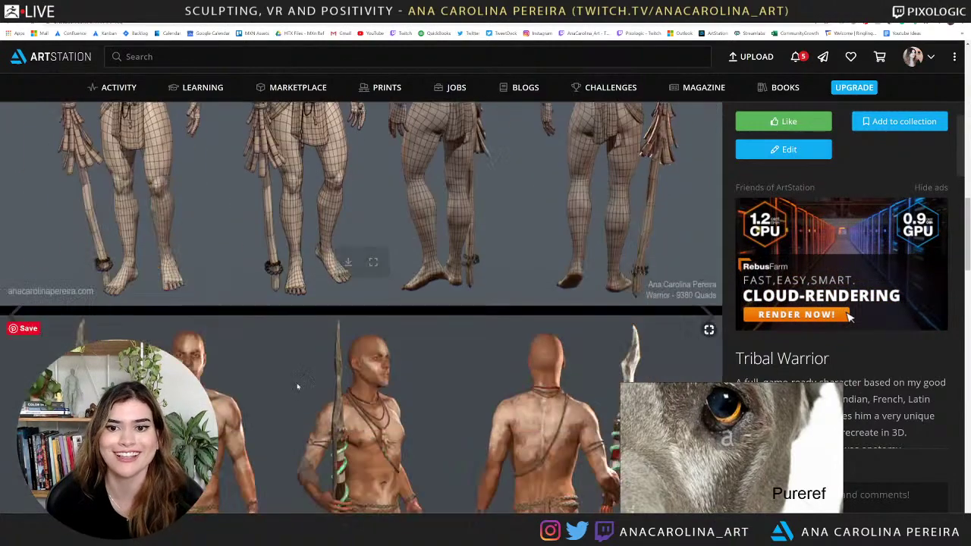
{"action": "scroll", "coordinate": [368, 339], "scroll_direction": "down", "scroll_amount": 9}
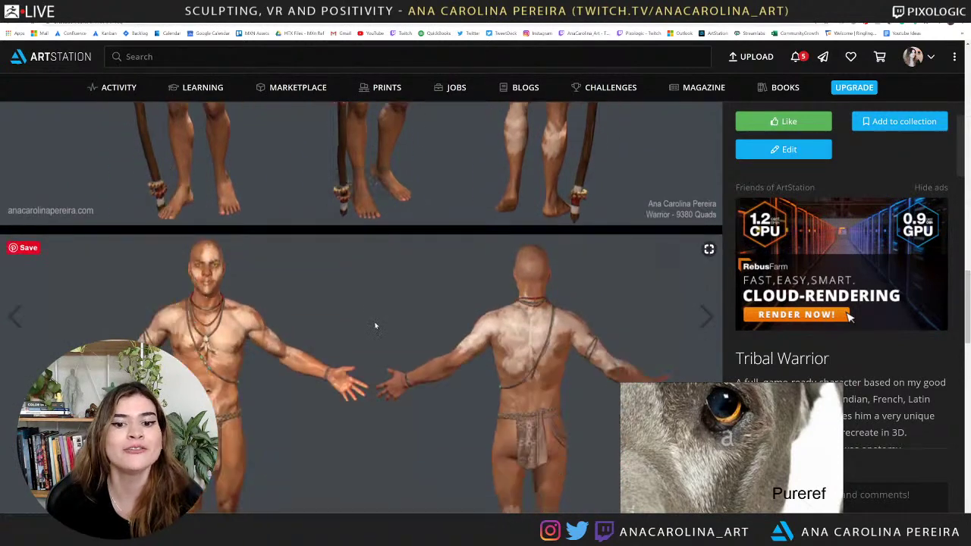
{"action": "scroll", "coordinate": [339, 231], "scroll_direction": "up", "scroll_amount": 2}
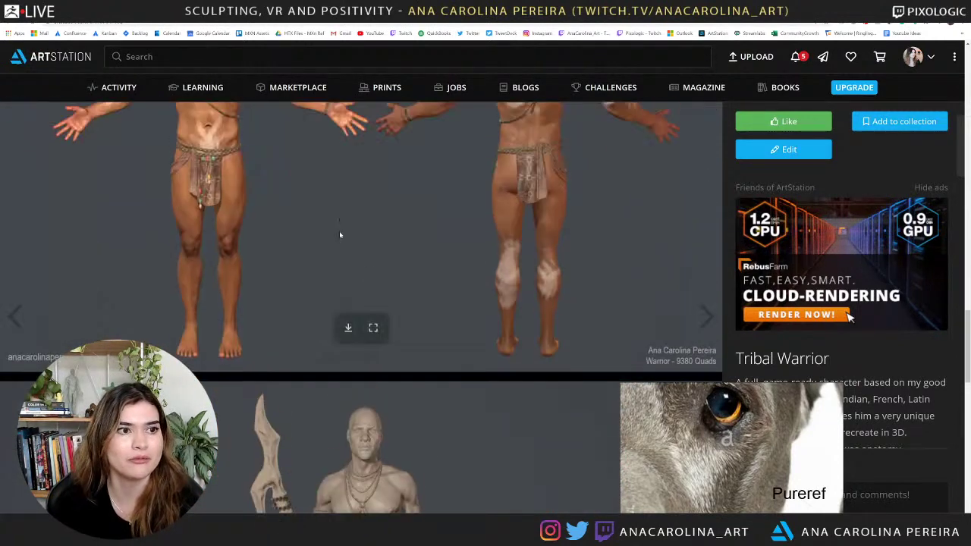
Open the Dismantle - Zbrush 2021 Beta Project on ArtStation and look through its description and character renders.
{"action": "scroll", "coordinate": [339, 231], "scroll_direction": "down", "scroll_amount": 3}
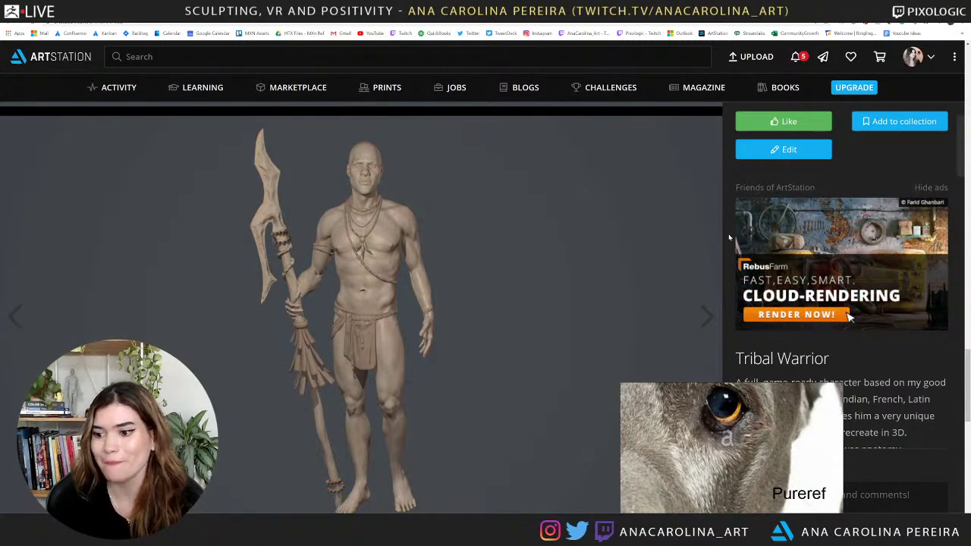
{"action": "left_click", "coordinate": [9, 26]}
{"action": "left_click", "coordinate": [113, 418]}
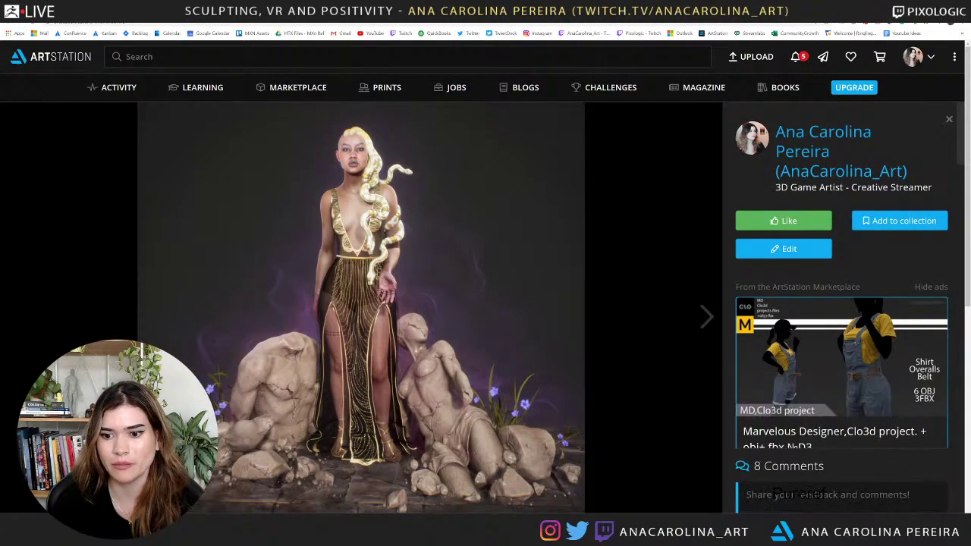
{"action": "scroll", "coordinate": [699, 346], "scroll_direction": "down", "scroll_amount": 5}
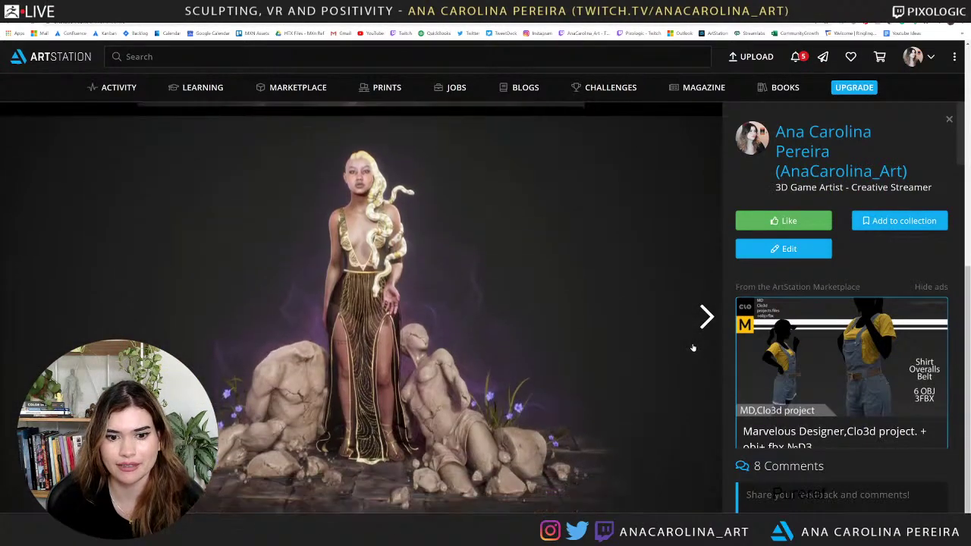
{"action": "scroll", "coordinate": [686, 345], "scroll_direction": "down", "scroll_amount": 5}
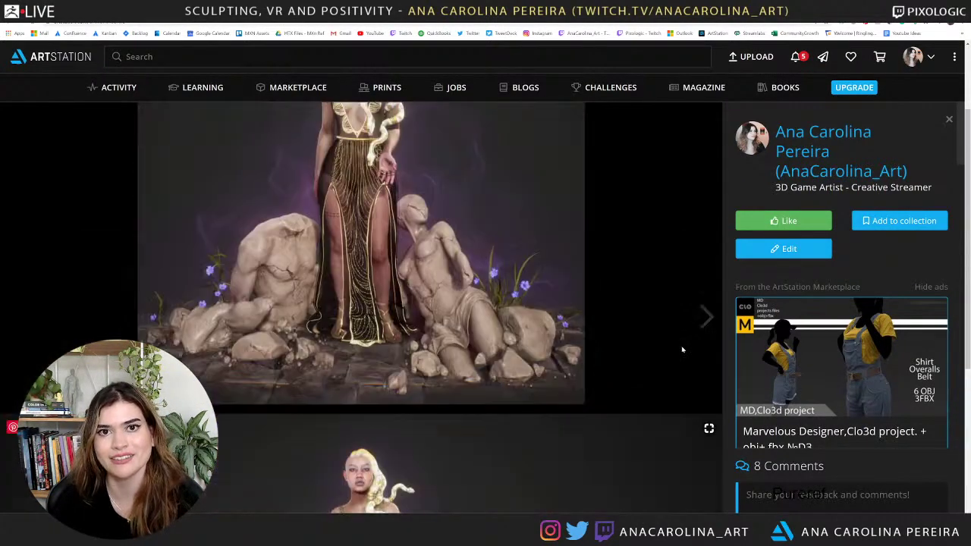
{"action": "scroll", "coordinate": [820, 339], "scroll_direction": "down", "scroll_amount": 4}
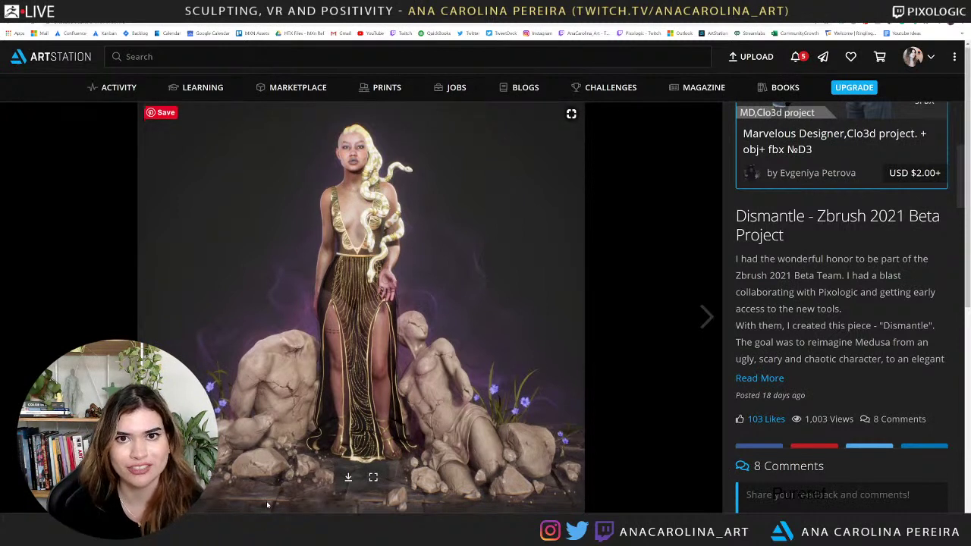
{"action": "scroll", "coordinate": [264, 493], "scroll_direction": "down", "scroll_amount": 1}
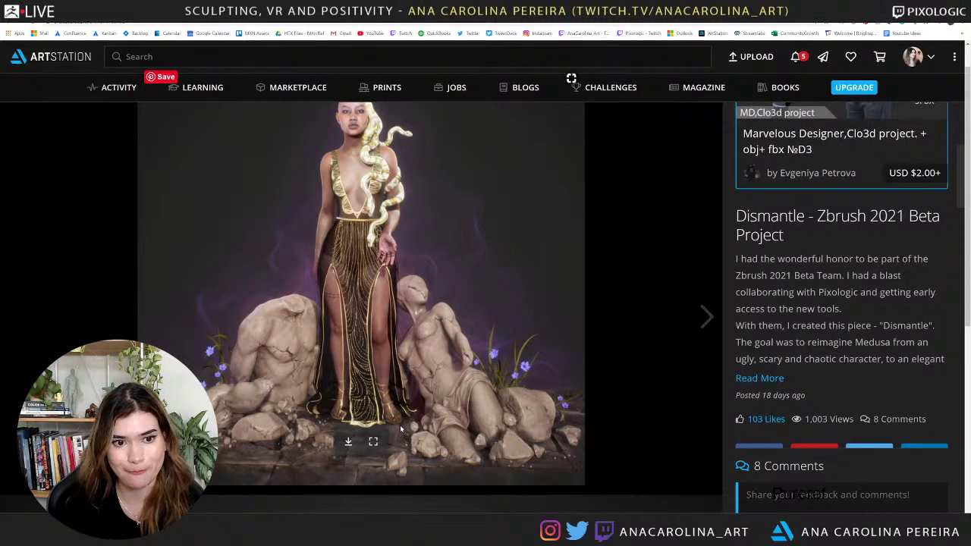
{"action": "scroll", "coordinate": [401, 426], "scroll_direction": "up", "scroll_amount": 1}
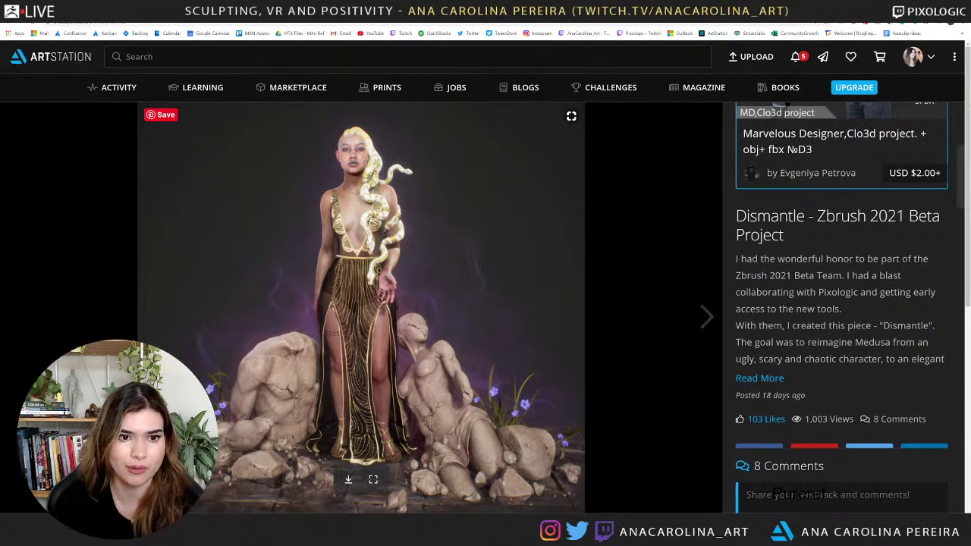
{"action": "scroll", "coordinate": [418, 249], "scroll_direction": "down", "scroll_amount": 5}
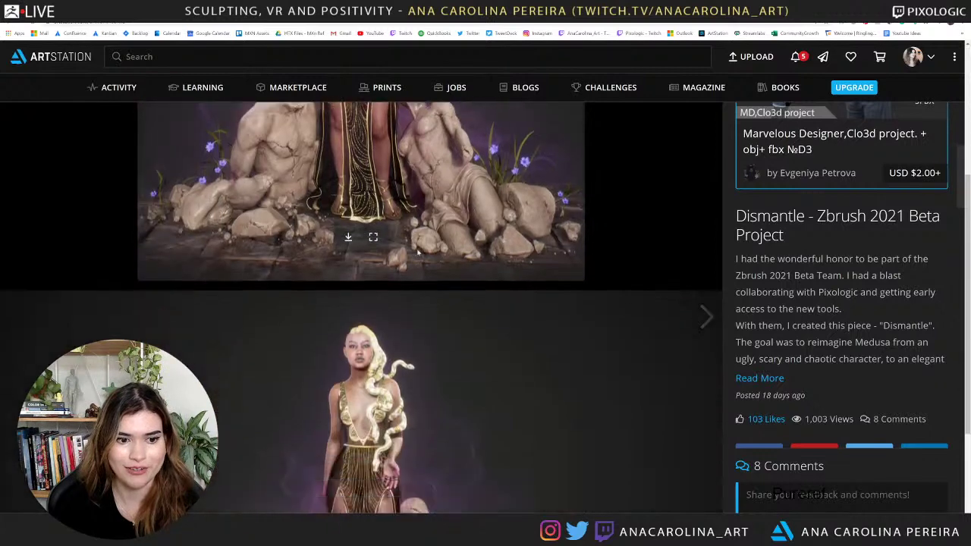
{"action": "scroll", "coordinate": [418, 252], "scroll_direction": "down", "scroll_amount": 1}
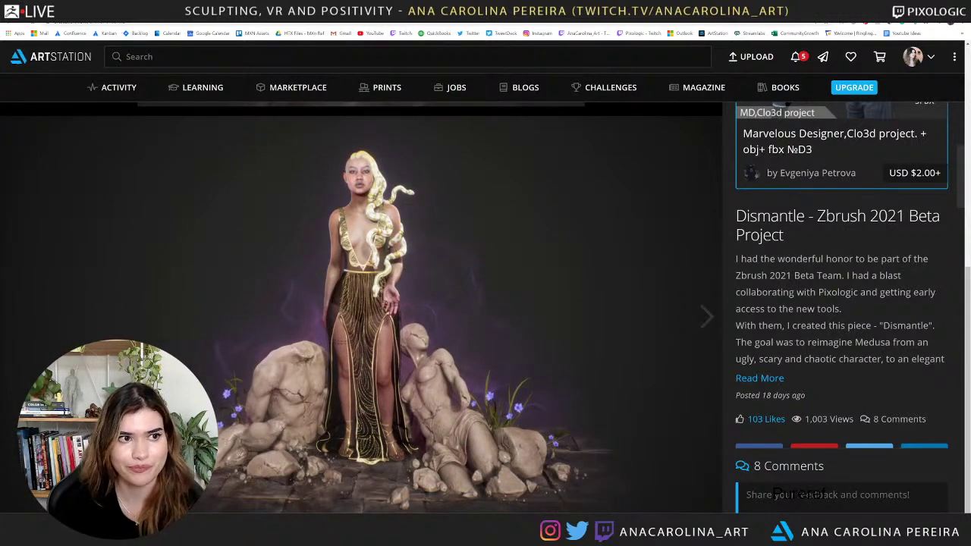
Return to ZBrush, snapshot the three-quarter view of the Great Dane head on the canvas and place the live head beside it, facing the opposite way.
{"action": "key", "text": "alt+Tab"}
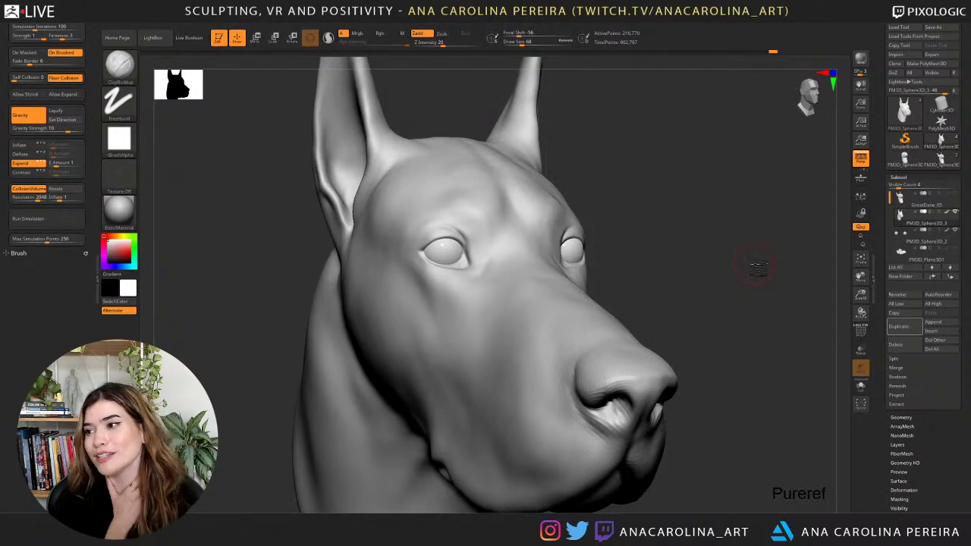
{"action": "mouse_move", "coordinate": [689, 256]}
{"action": "left_mouse_down"}
{"action": "mouse_move", "coordinate": [698, 256]}
{"action": "mouse_move", "coordinate": [687, 278]}
{"action": "mouse_move", "coordinate": [670, 261]}
{"action": "mouse_move", "coordinate": [651, 263]}
{"action": "mouse_move", "coordinate": [694, 278]}
{"action": "mouse_move", "coordinate": [579, 284]}
{"action": "mouse_move", "coordinate": [574, 293]}
{"action": "mouse_move", "coordinate": [637, 290]}
{"action": "left_mouse_up"}
{"action": "key", "text": "shift+s"}
{"action": "left_click_drag", "start_coordinate": [638, 290], "coordinate": [740, 287], "text": "alt"}
{"action": "left_click_drag", "start_coordinate": [785, 262], "coordinate": [775, 272]}
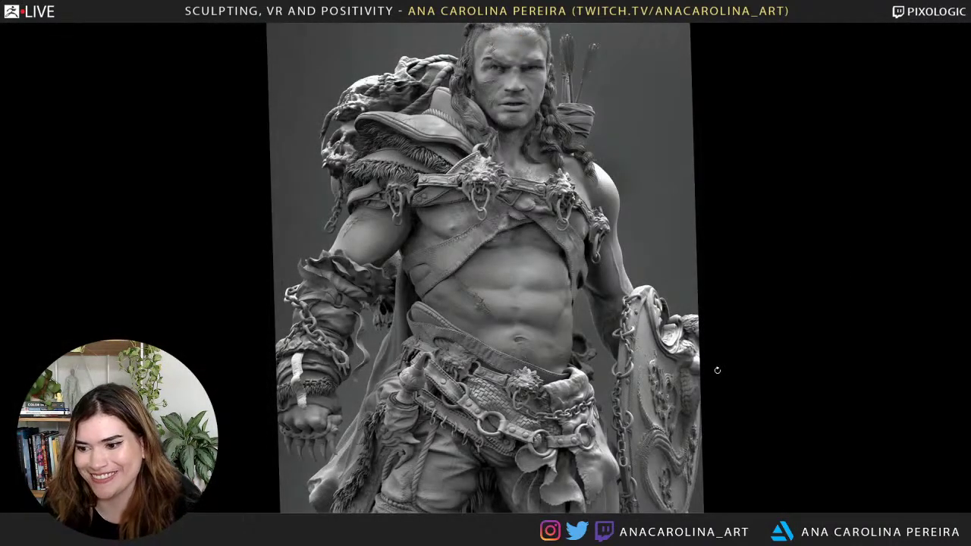
{"action": "key", "text": "alt+Tab"}
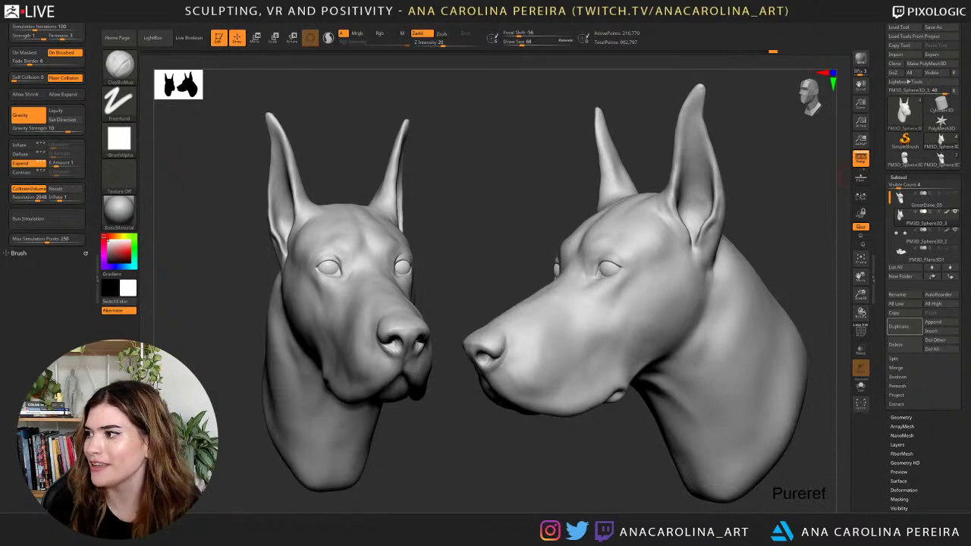
Switch to the browser, open Pixologic's ZBrushLIVE site from the search results, look through its broadcasts, podcasts and blog sections, and return to ZBrush.
{"action": "left_click_drag", "start_coordinate": [970, 235], "coordinate": [372, 2]}
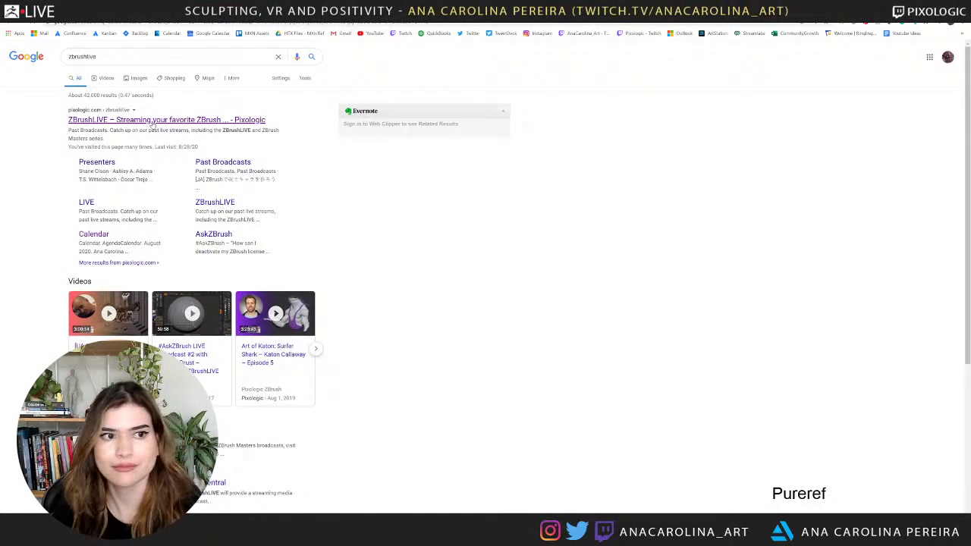
{"action": "left_click", "coordinate": [221, 121]}
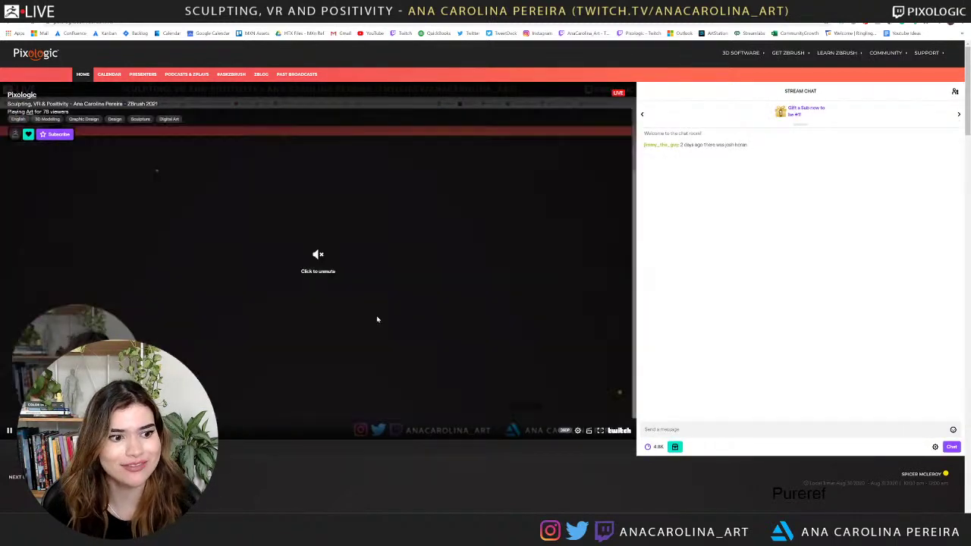
{"action": "scroll", "coordinate": [377, 320], "scroll_direction": "down", "scroll_amount": 3}
{"action": "scroll", "coordinate": [377, 320], "scroll_direction": "down", "scroll_amount": 10}
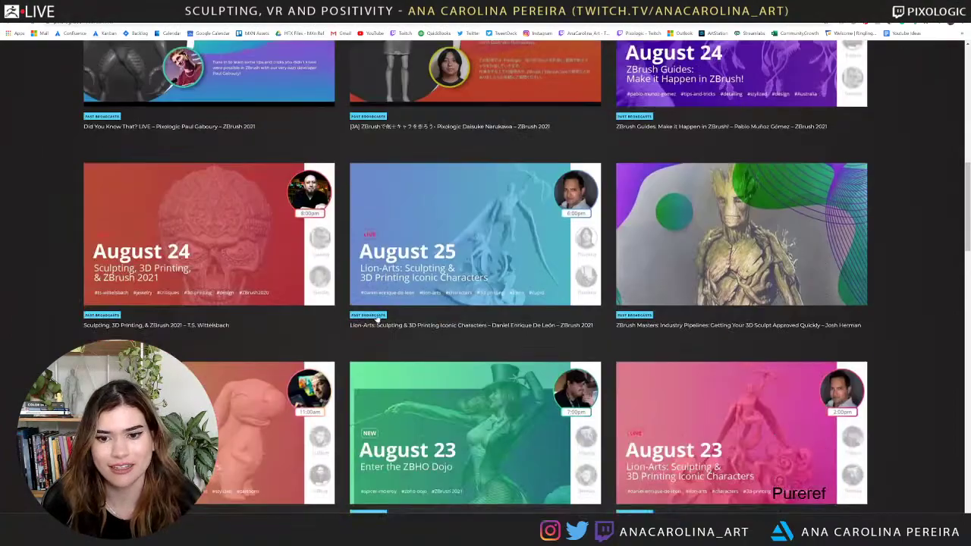
{"action": "scroll", "coordinate": [378, 317], "scroll_direction": "down", "scroll_amount": 1}
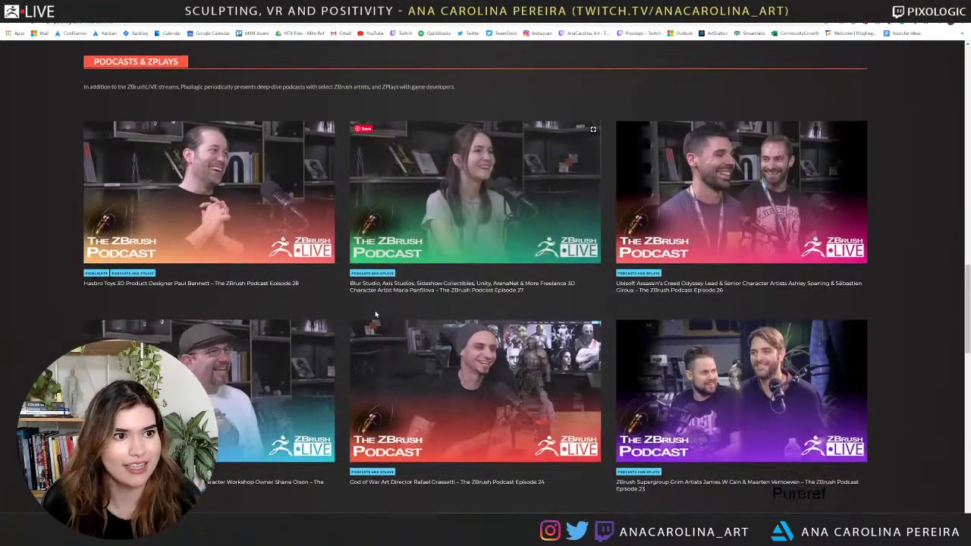
{"action": "scroll", "coordinate": [777, 315], "scroll_direction": "down", "scroll_amount": 3}
{"action": "scroll", "coordinate": [776, 315], "scroll_direction": "down", "scroll_amount": 8}
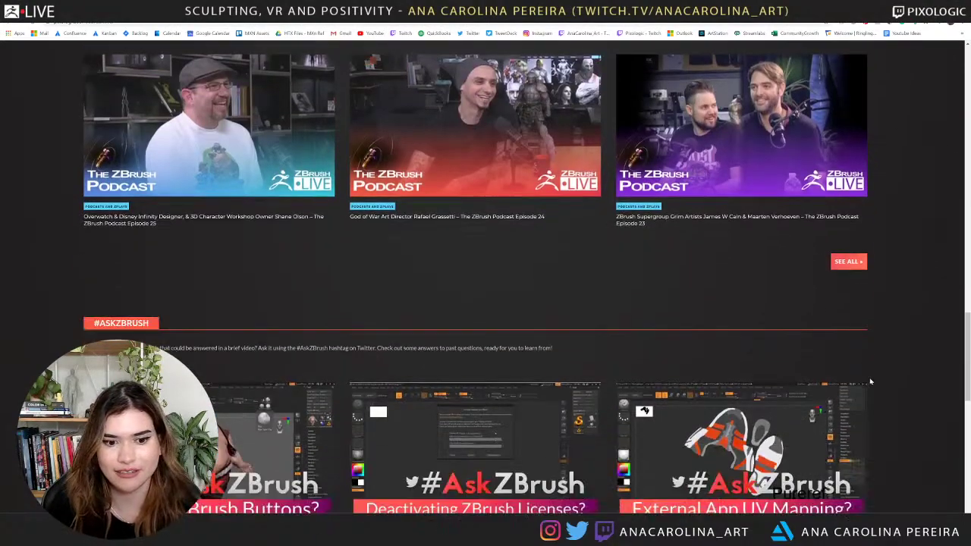
{"action": "scroll", "coordinate": [929, 440], "scroll_direction": "down", "scroll_amount": 3}
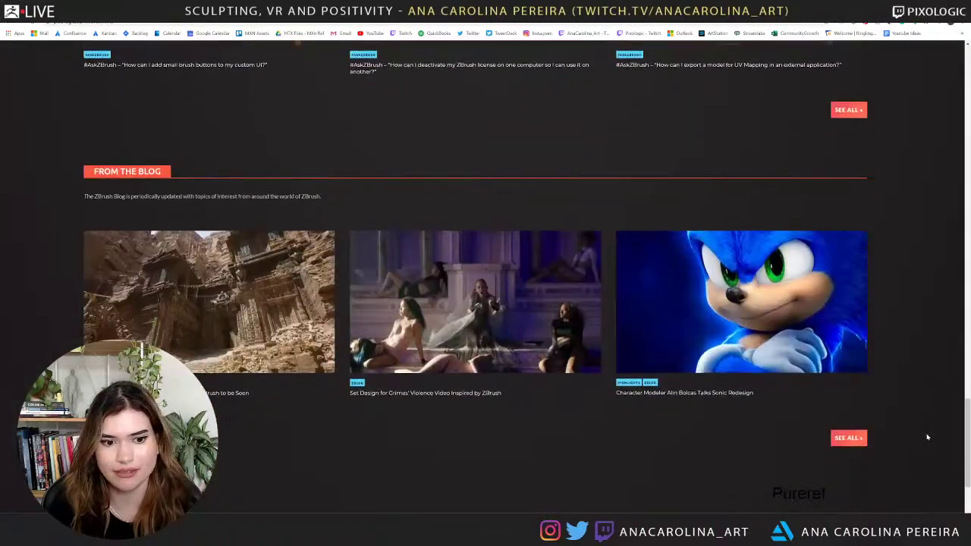
{"action": "scroll", "coordinate": [967, 459], "scroll_direction": "down", "scroll_amount": 2}
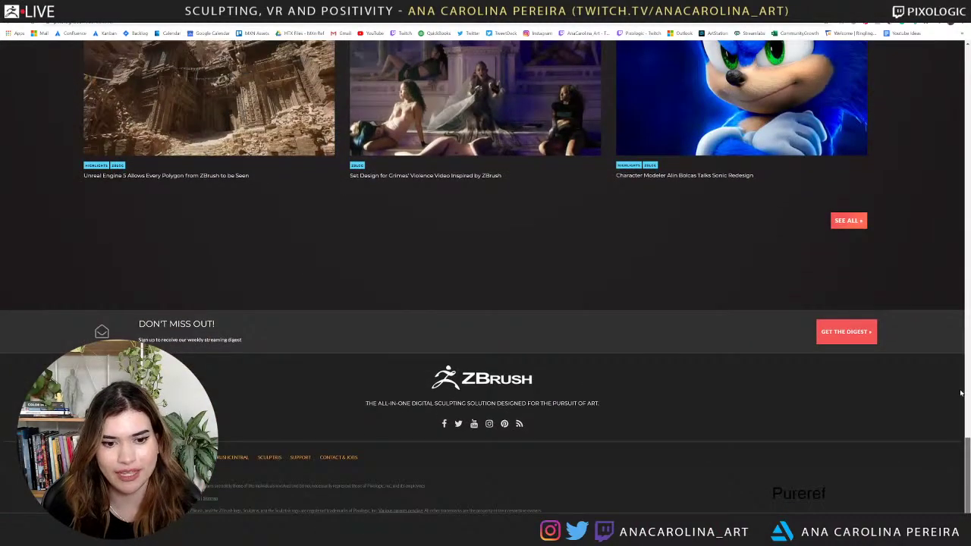
{"action": "left_click", "coordinate": [928, 7]}
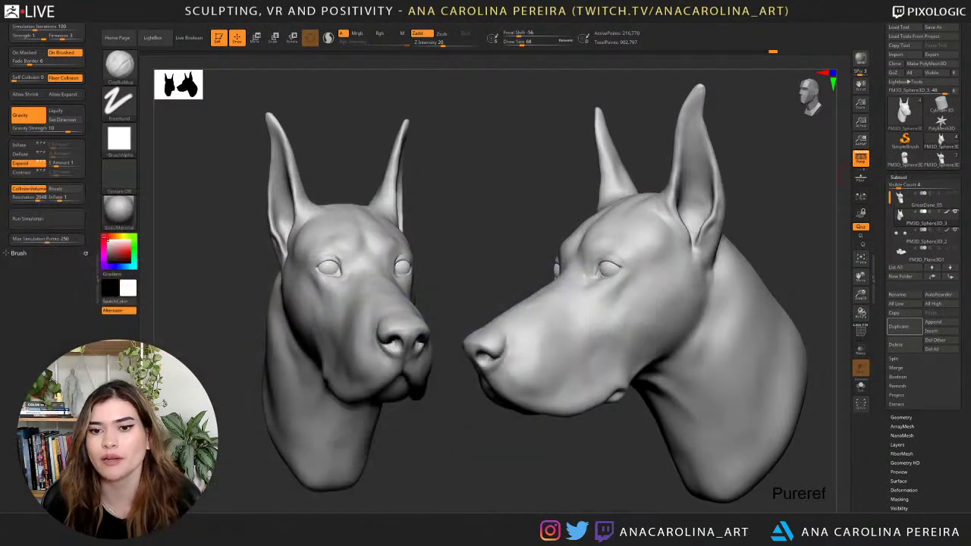